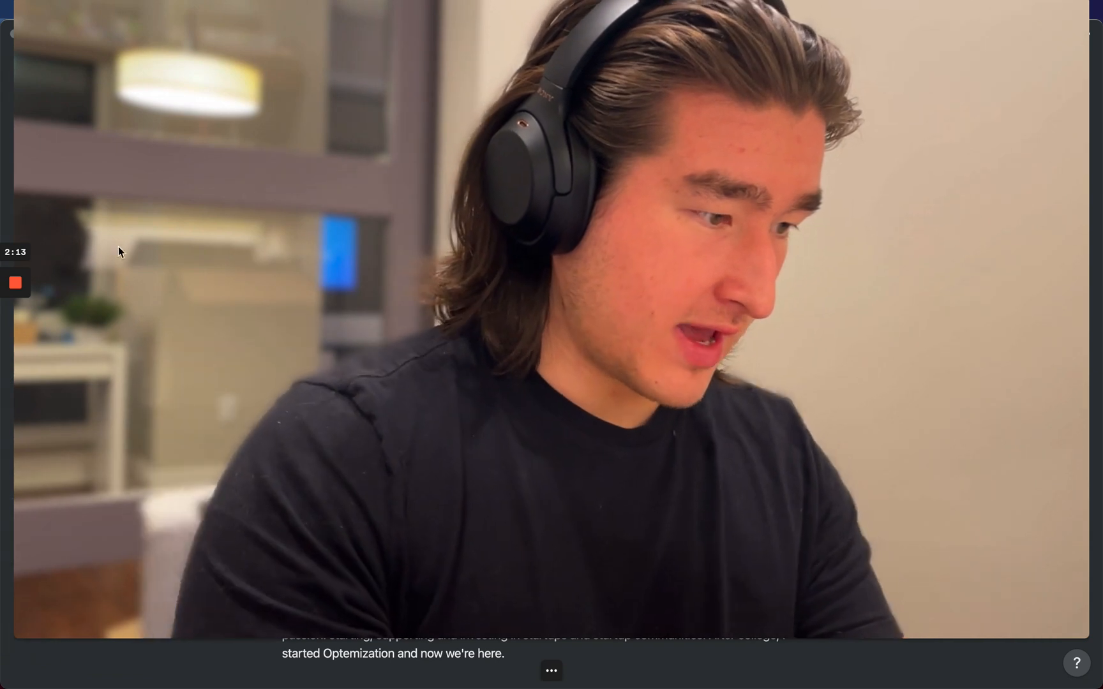
Step: Scroll through the about-me page to review its section titles
mouse_move(17, 287)
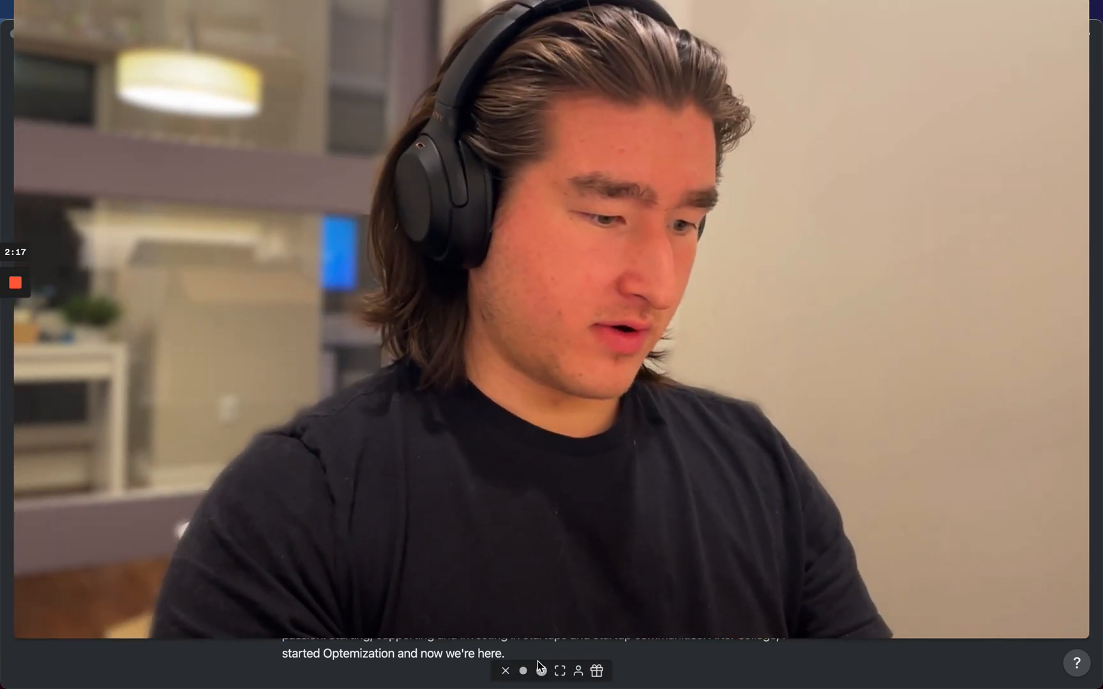
click(524, 670)
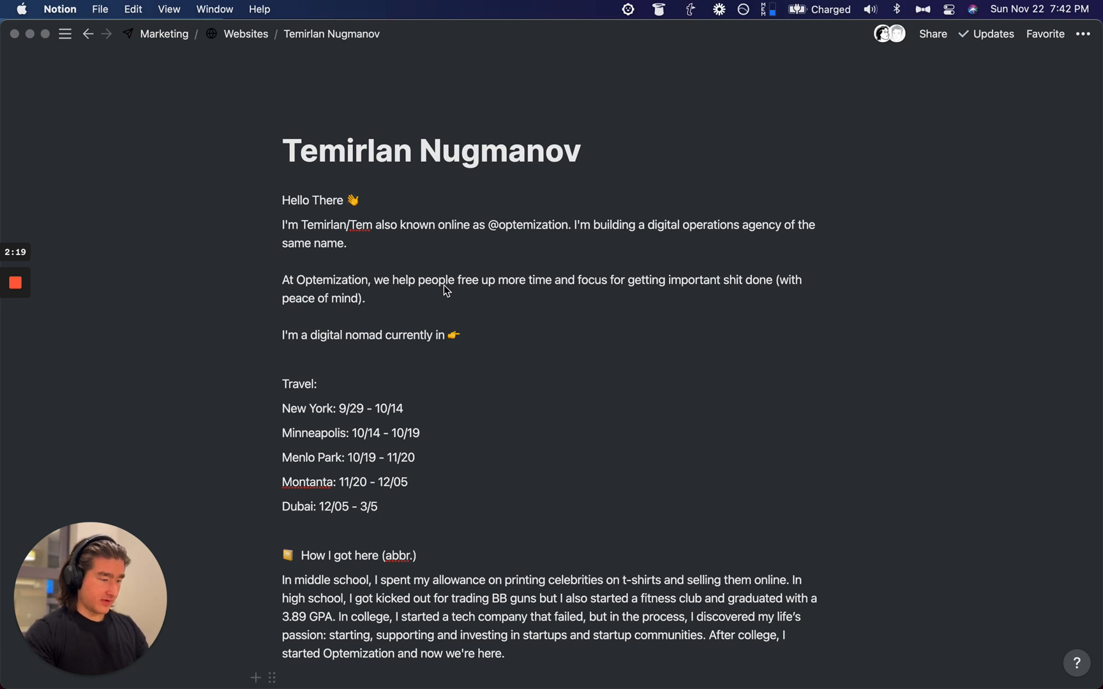
scroll(444, 287, down, 2)
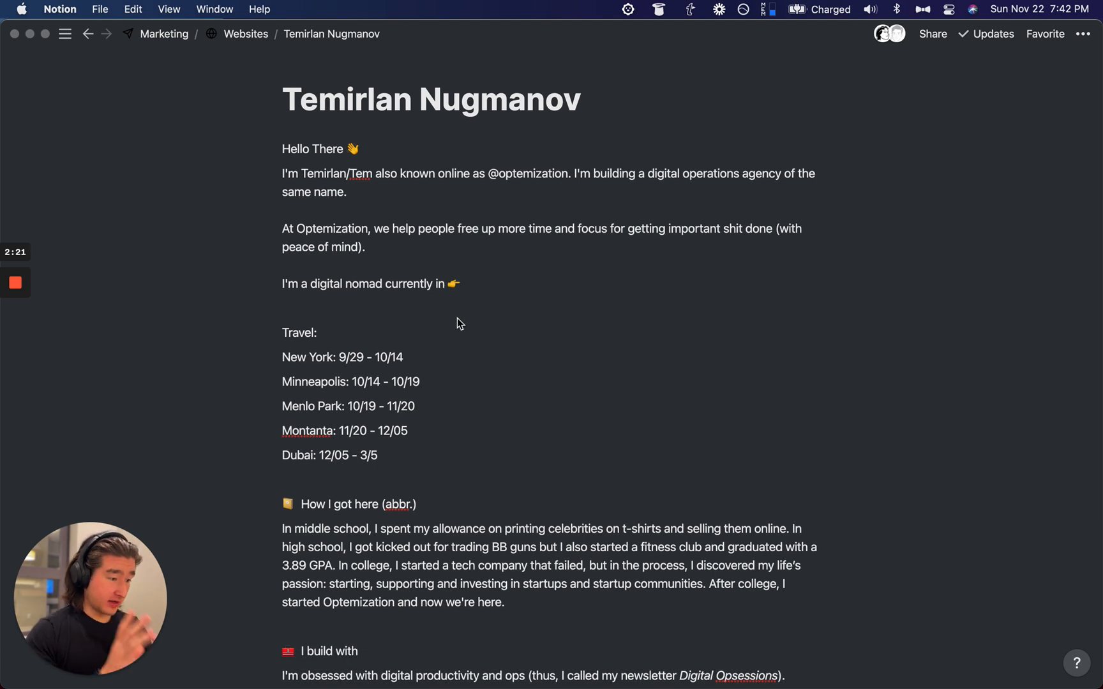
scroll(457, 319, down, 1)
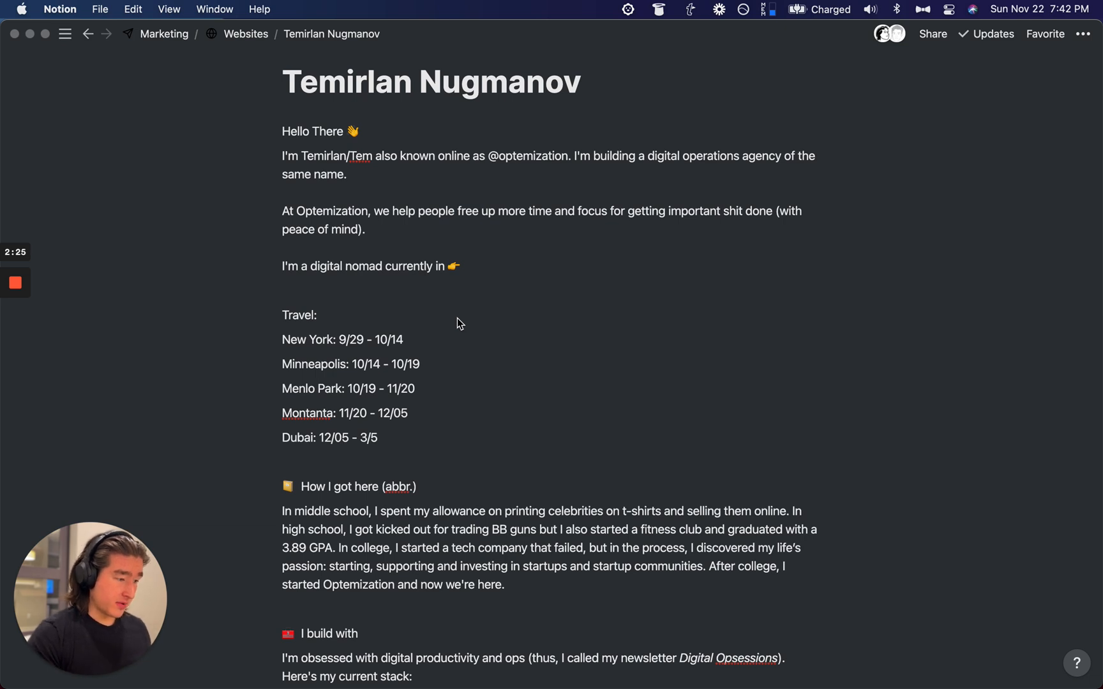
scroll(457, 318, down, 1)
scroll(457, 318, up, 3)
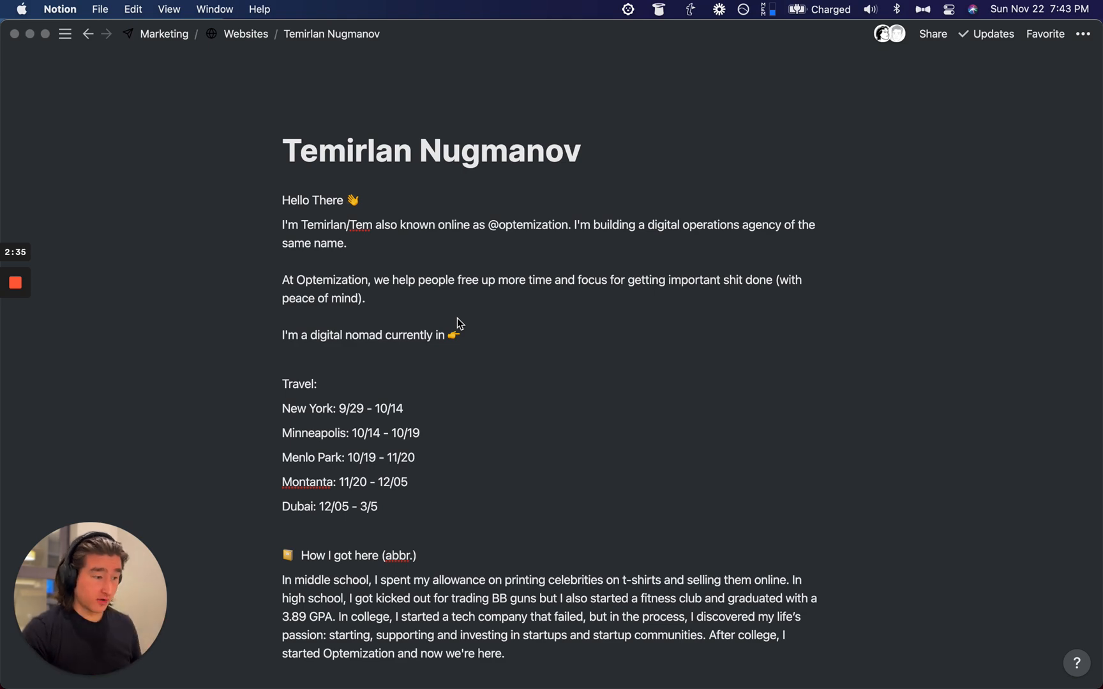
scroll(457, 318, down, 15)
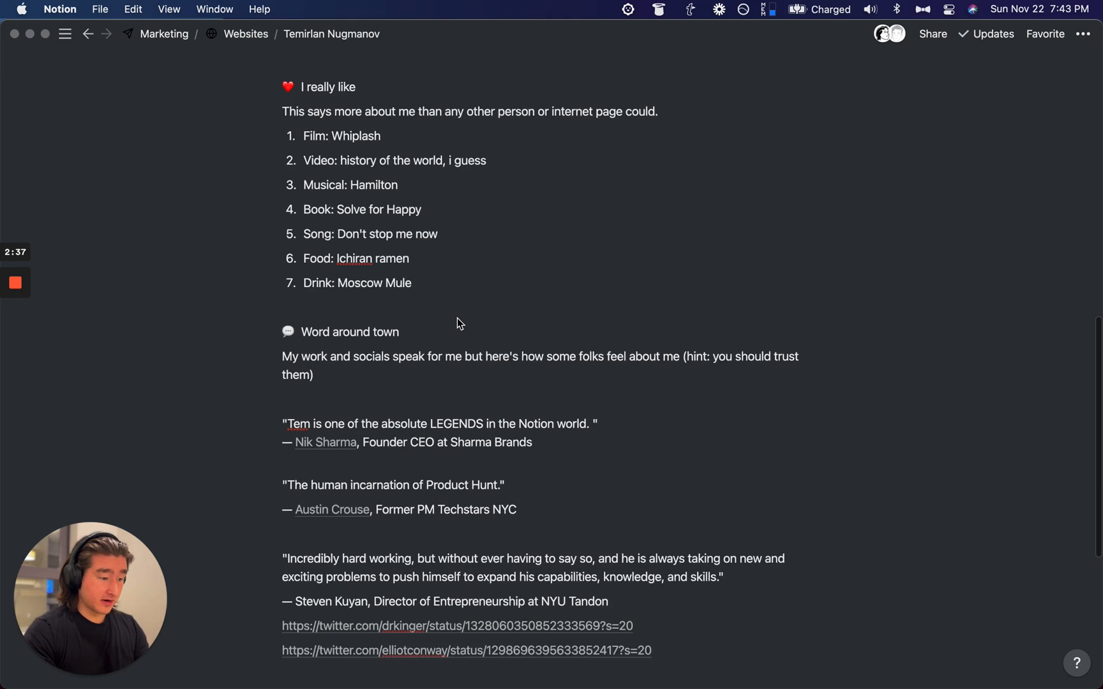
scroll(457, 318, down, 4)
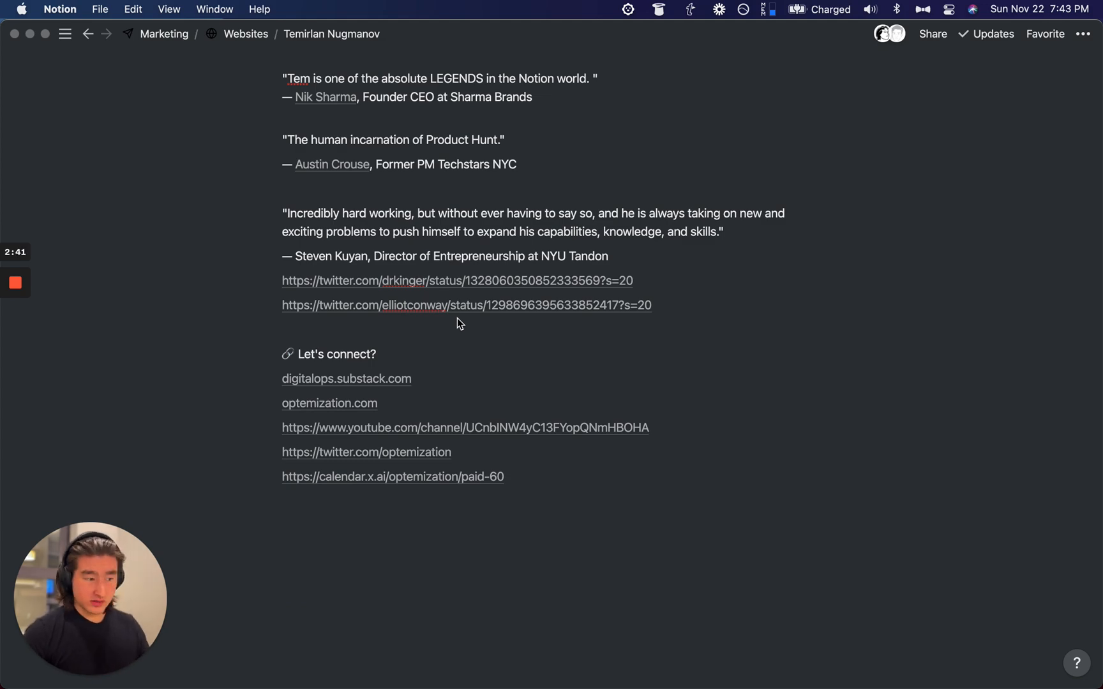
scroll(457, 318, up, 20)
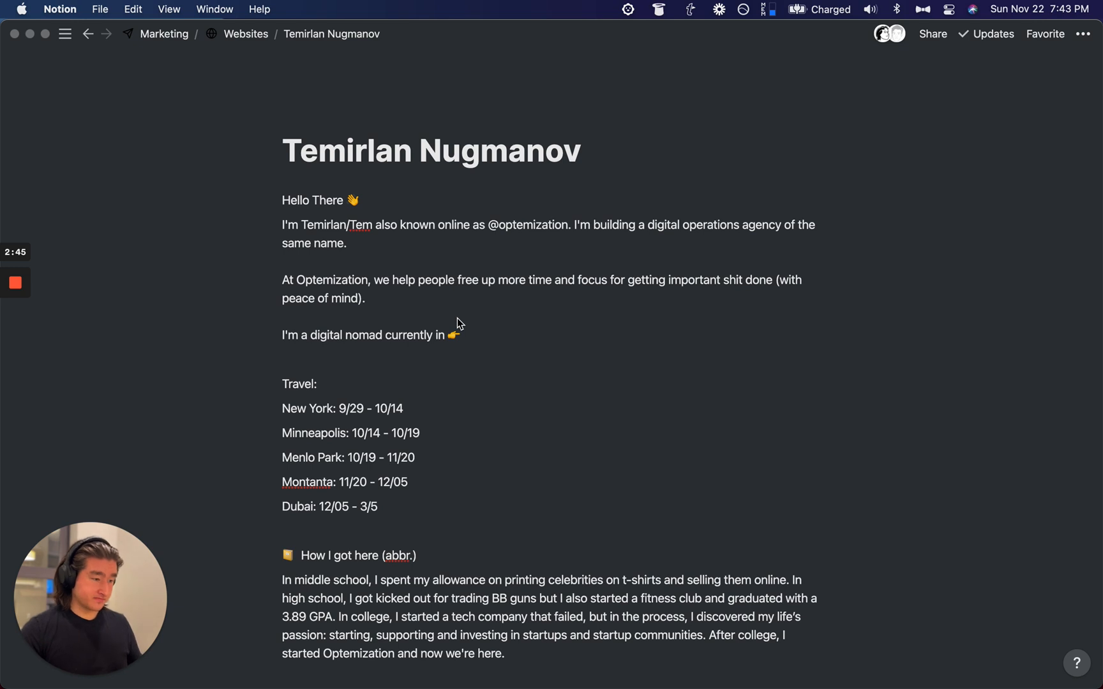
Step: Focus the page and place the caret in the How I got here and I build with titles
click(214, 192)
drag(199, 197, 365, 222)
scroll(364, 220, down, 5)
click(424, 317)
scroll(425, 317, down, 4)
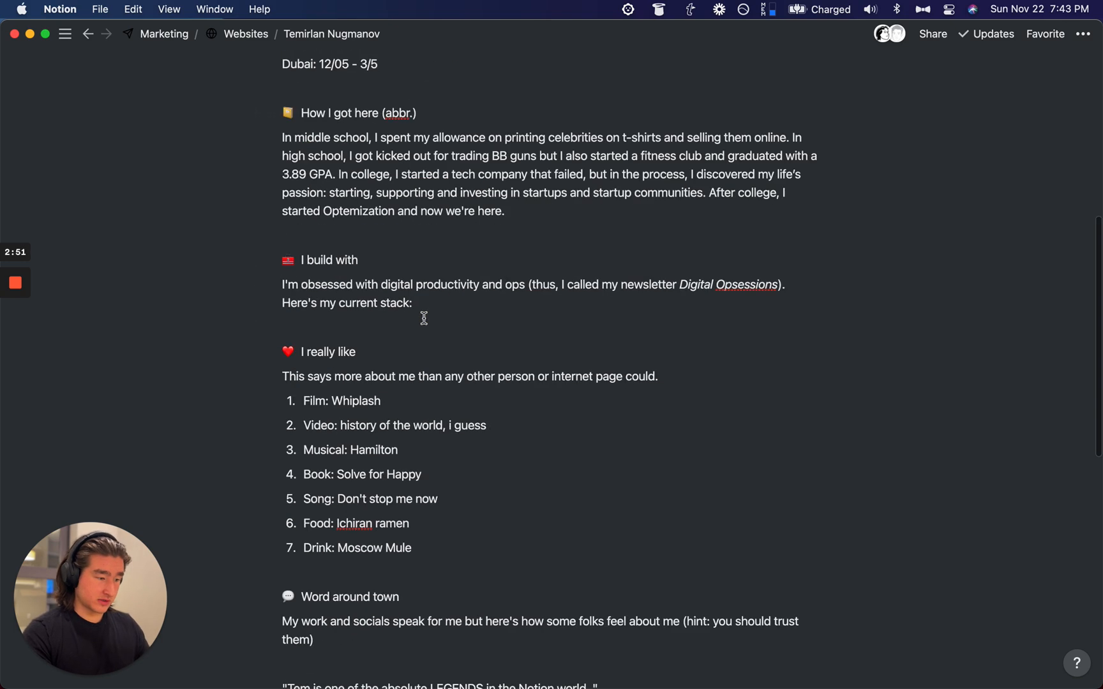
scroll(368, 113, down, 1)
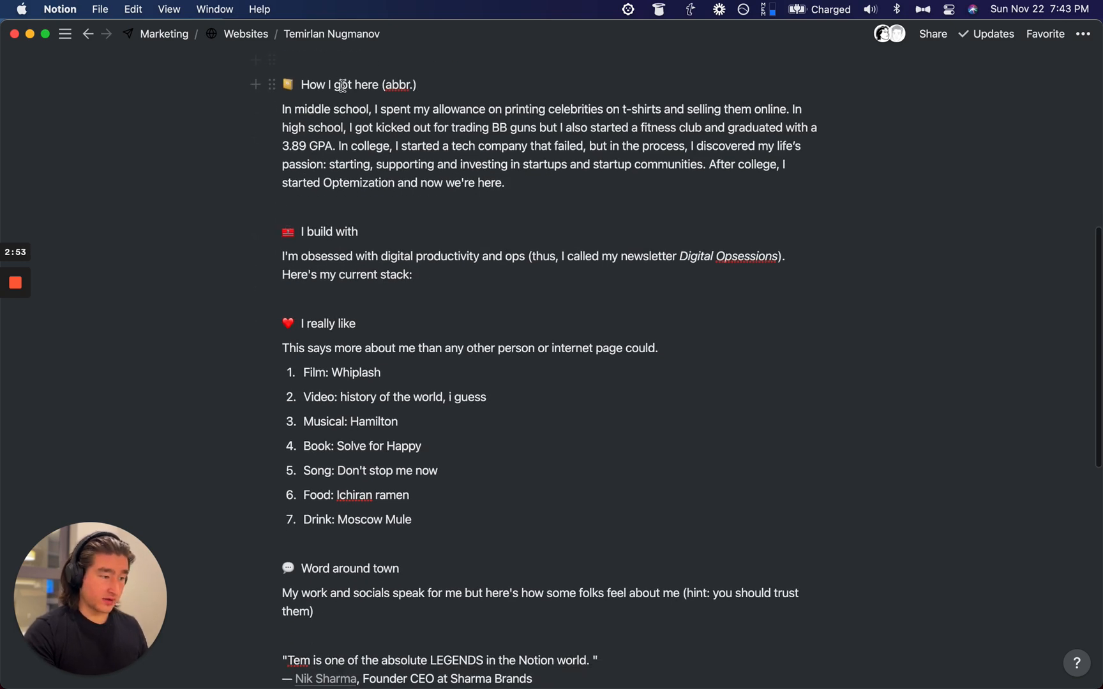
scroll(338, 227, down, 1)
click(379, 189)
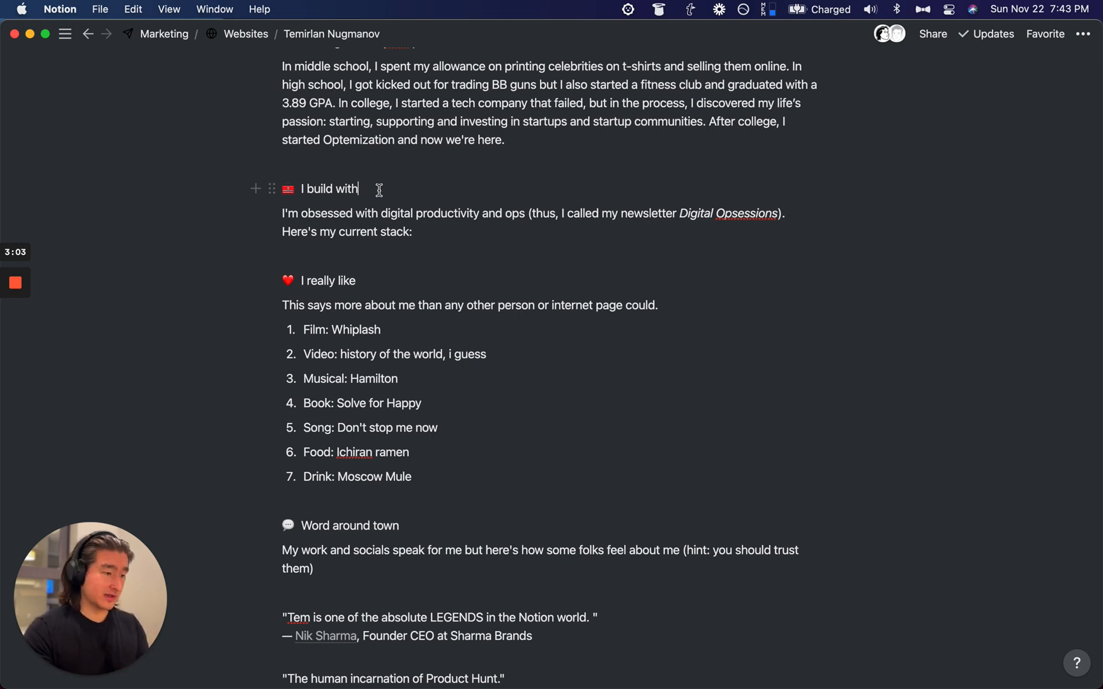
Step: Select the I really like and Word around town titles, then clear the selection
scroll(371, 189, down, 2)
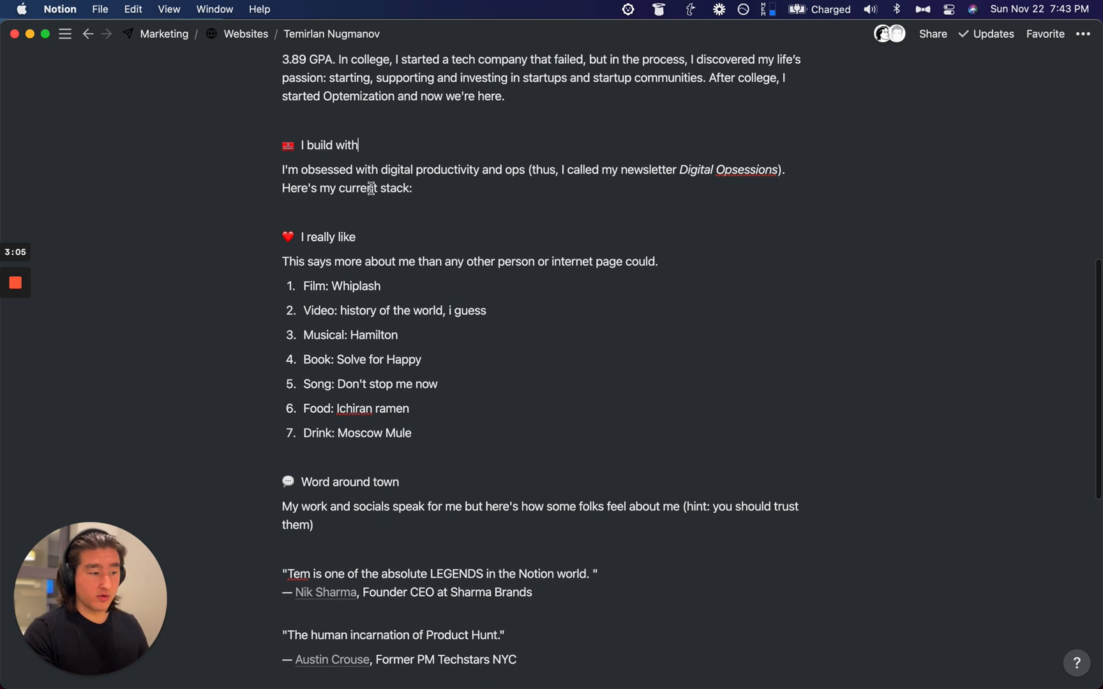
scroll(368, 159, down, 2)
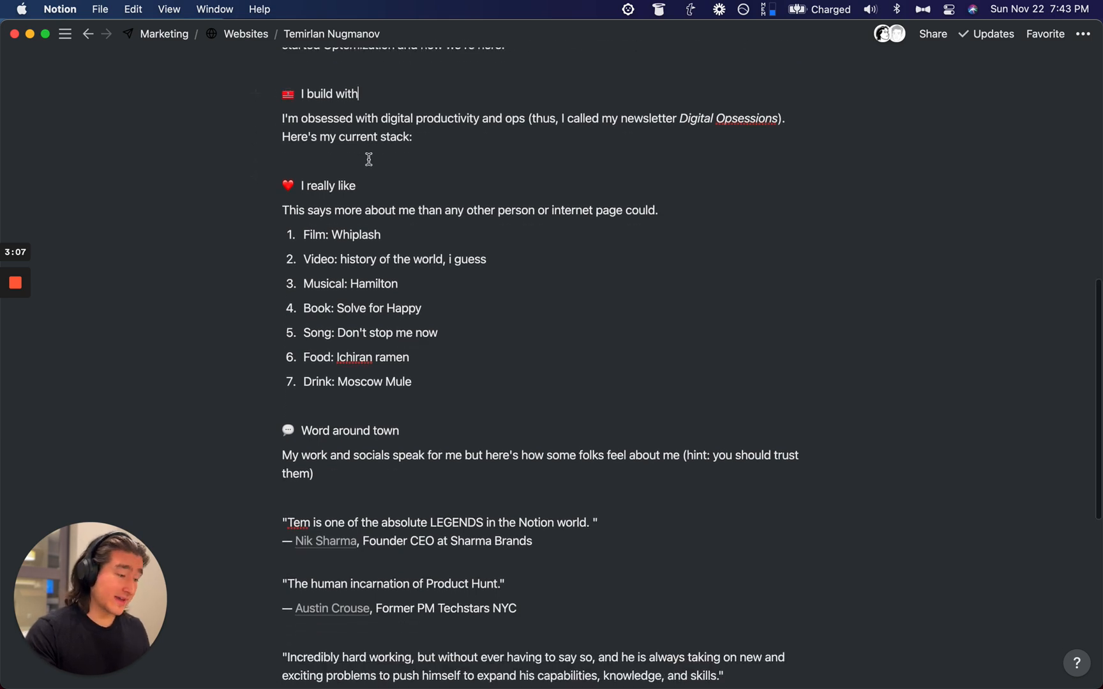
click(364, 185)
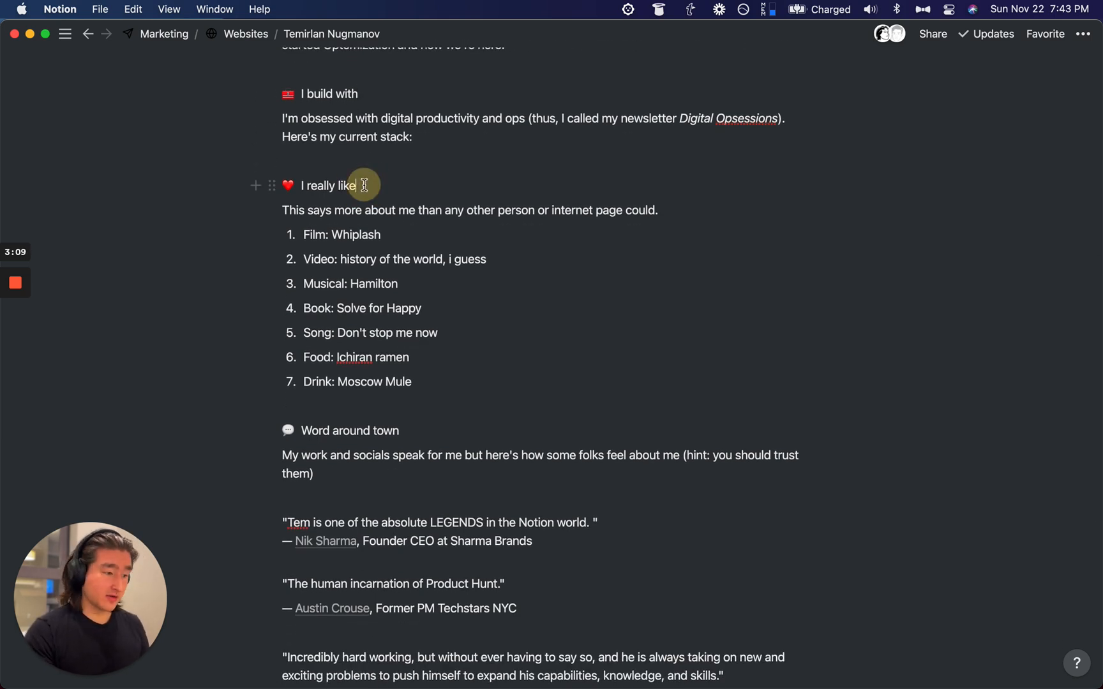
triple_click(364, 185)
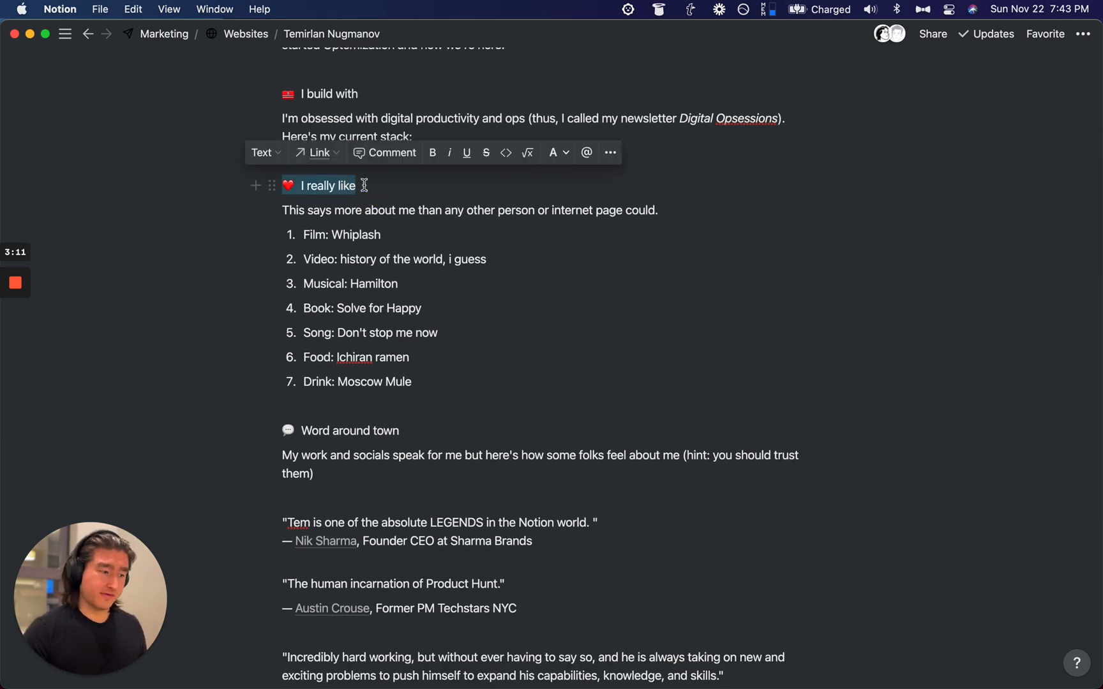
scroll(339, 282, down, 3)
scroll(245, 287, down, 4)
triple_click(329, 249)
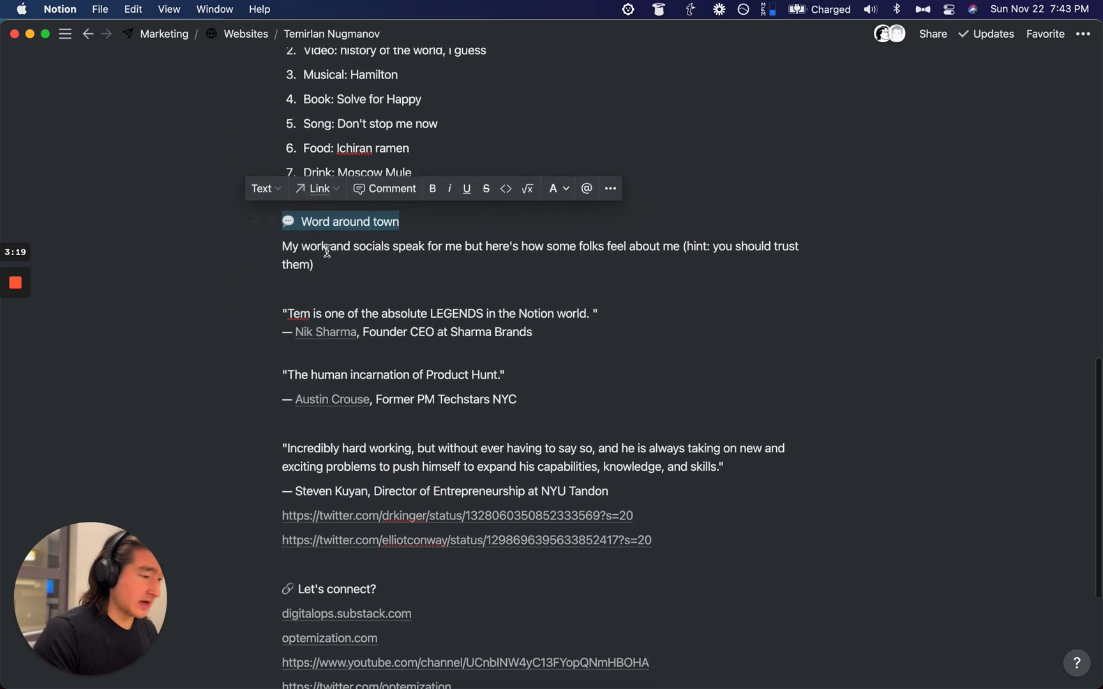
scroll(327, 250, down, 4)
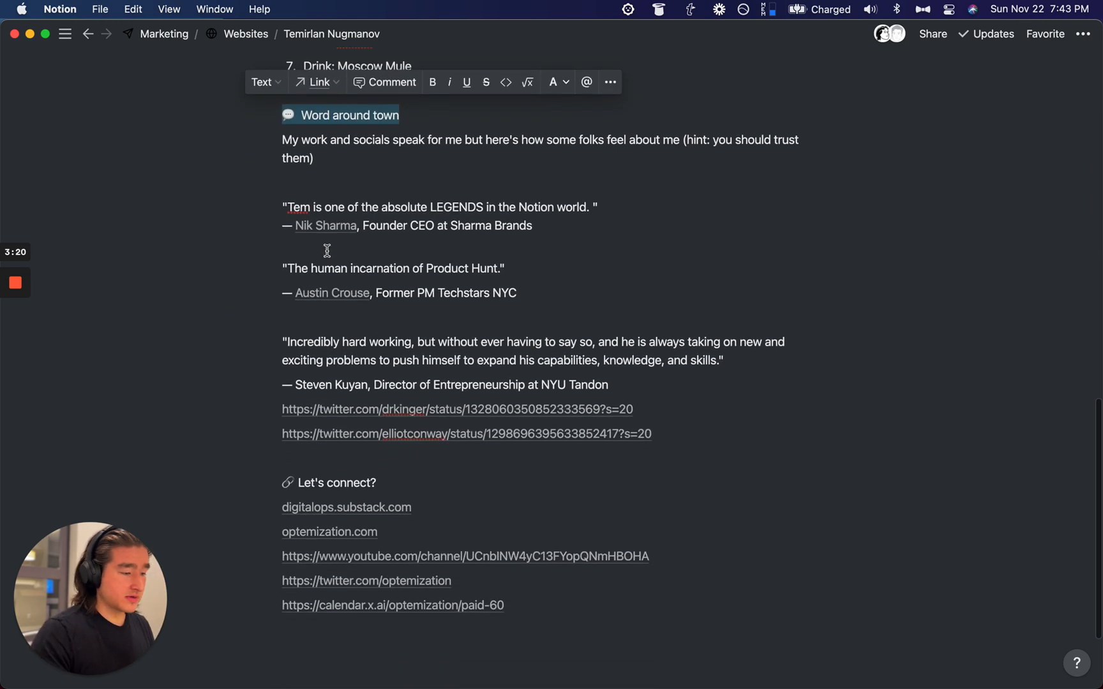
click(351, 483)
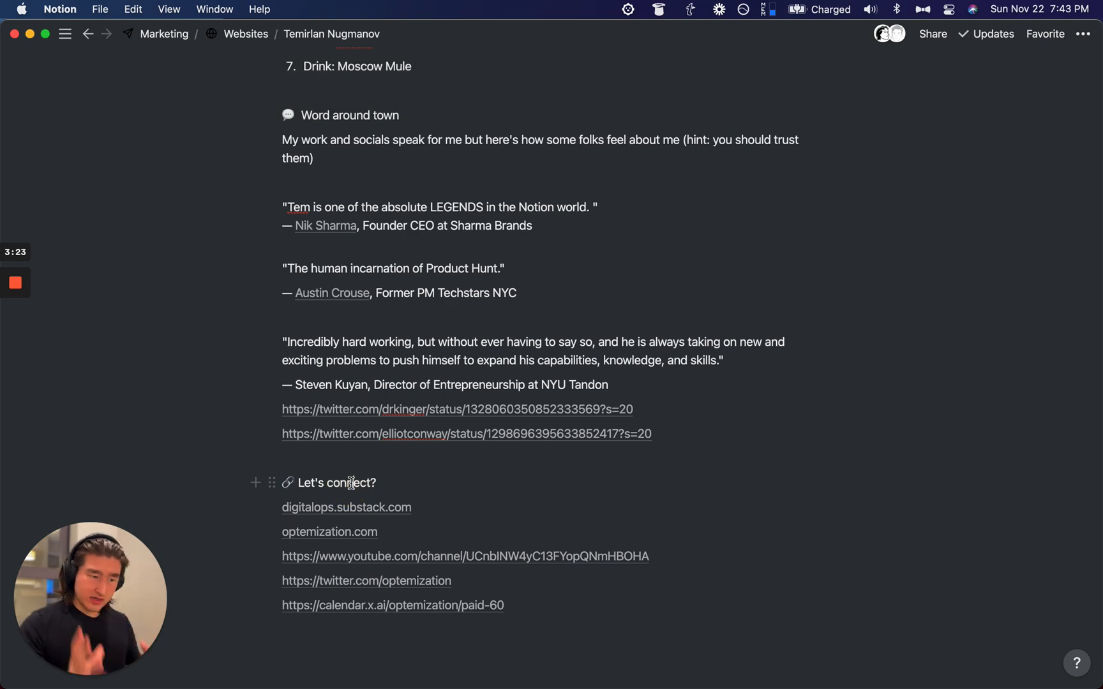
scroll(351, 484, up, 20)
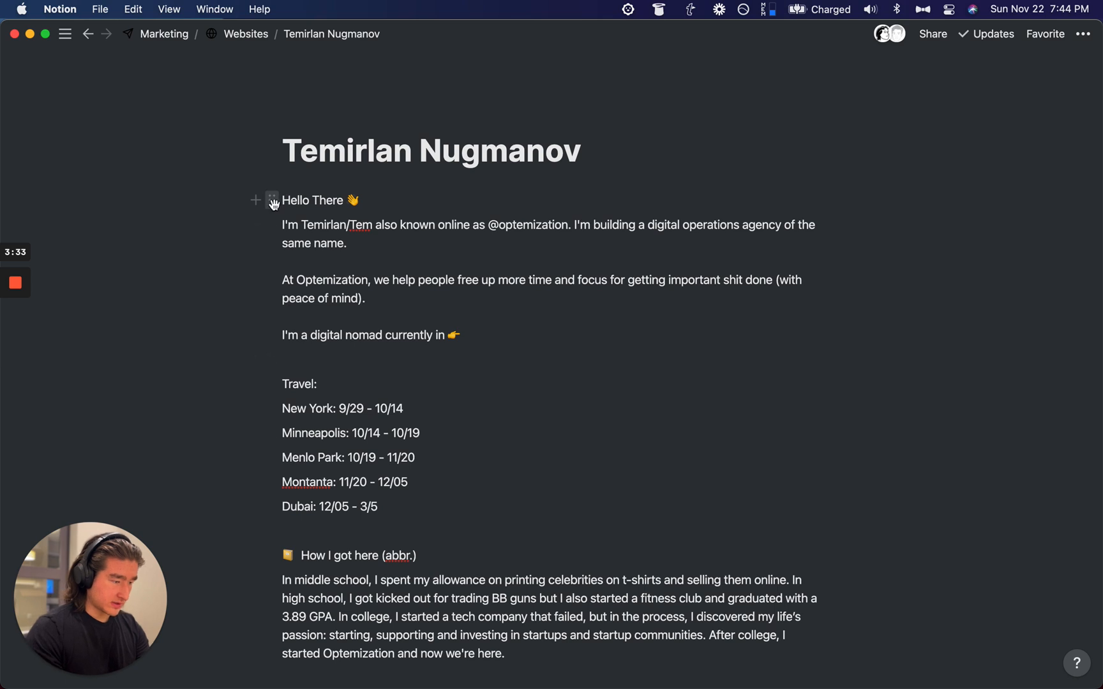
Step: Turn Hello There and How I got here into headings by typing '# ' at each line start
click(397, 199)
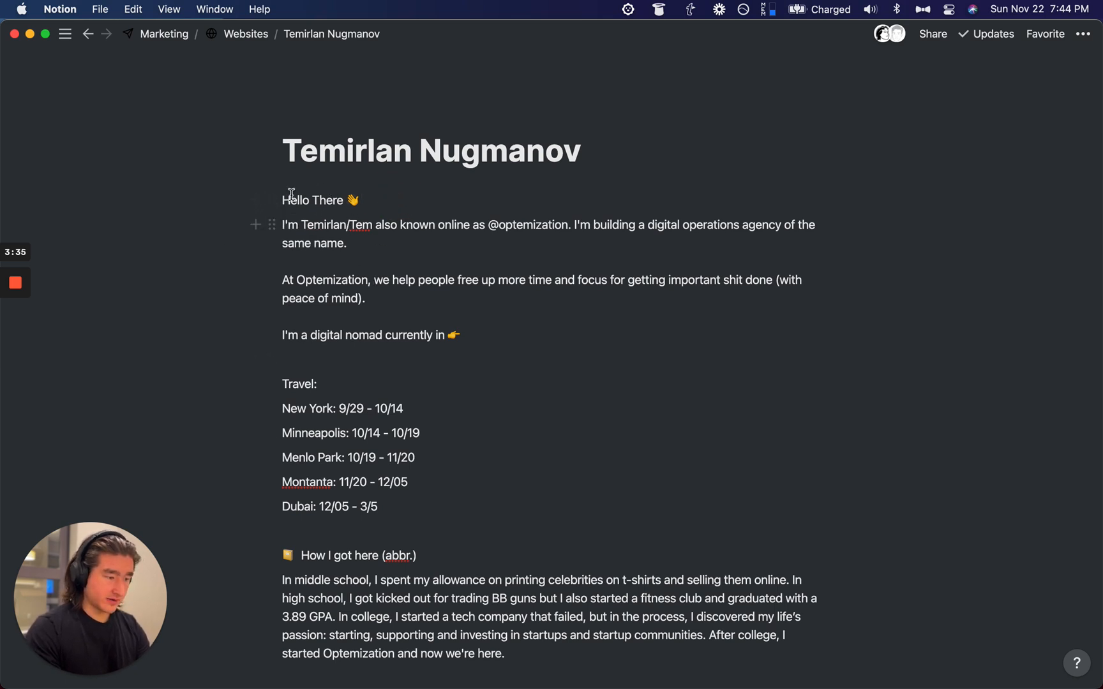
key(super+Left)
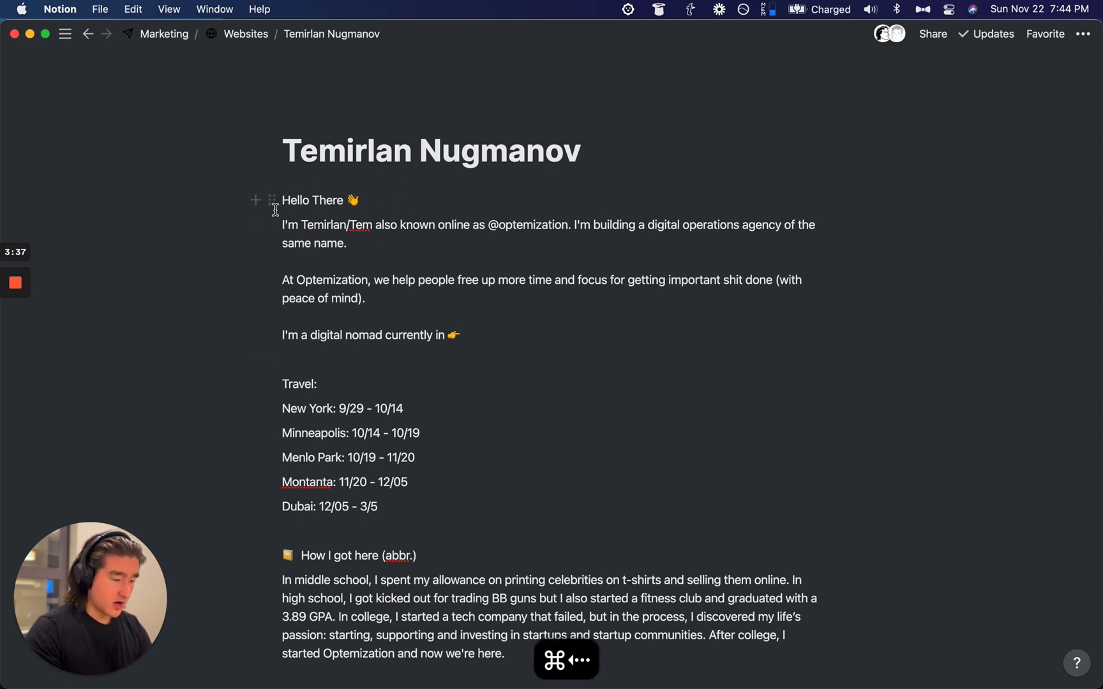
text(#)
click(319, 399)
key(super+Left)
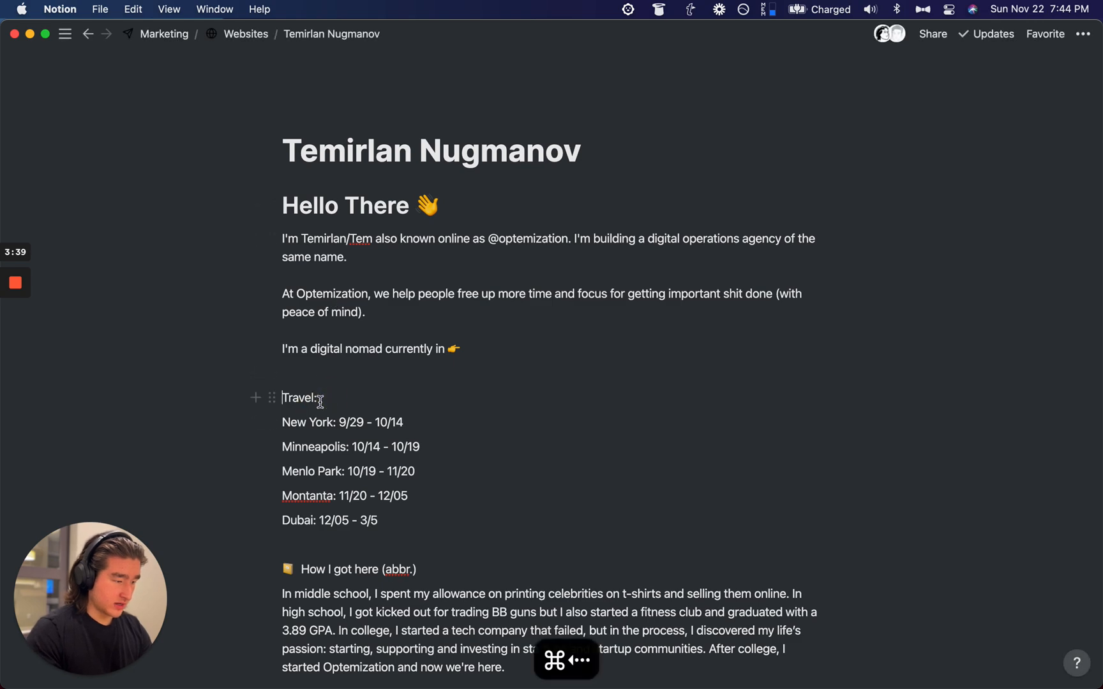
scroll(332, 570, down, 2)
click(327, 513)
key(super+Left)
text(#)
Step: Make the I build with and I really like titles headings with '# '
scroll(331, 524, down, 5)
click(315, 493)
key(super+Left)
text(#)
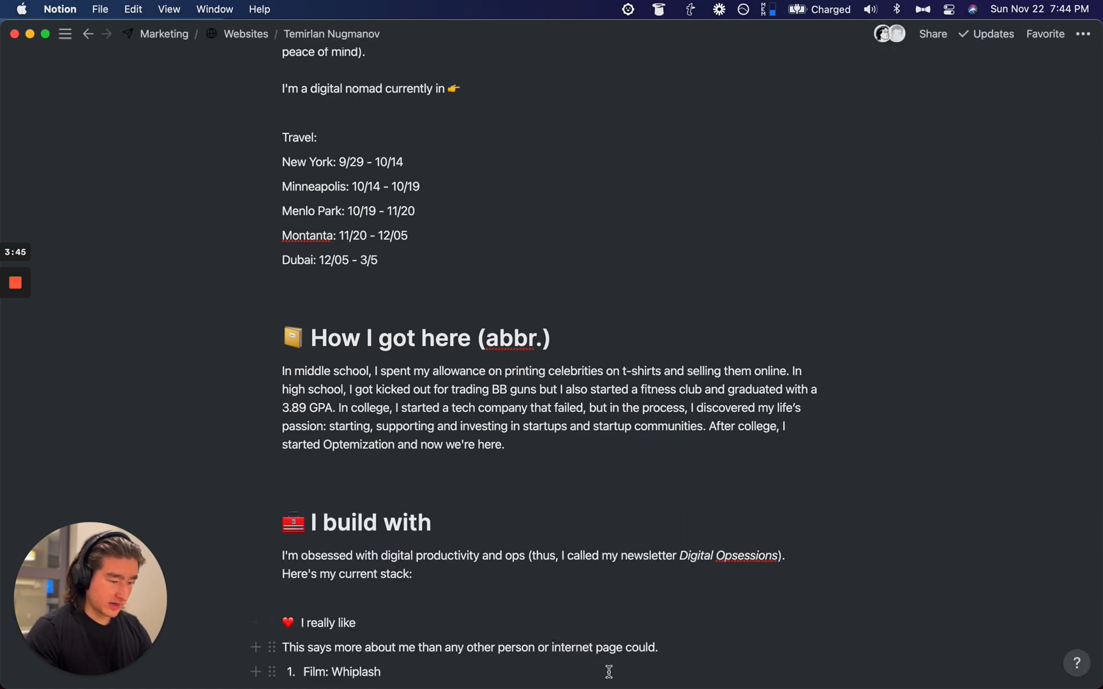
scroll(573, 645, down, 5)
click(337, 397)
key(super+Left)
text(#)
Step: Move Word around town above Let's connect? and turn both into Heading 1
scroll(542, 395, down, 5)
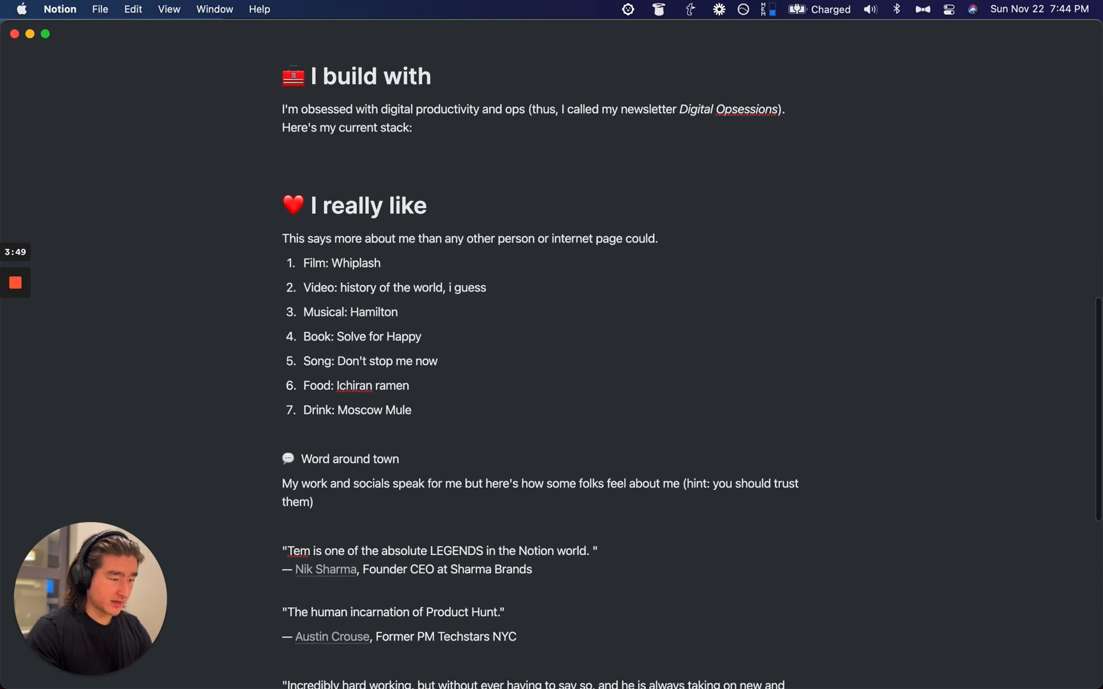
scroll(369, 462, up, 1)
scroll(505, 546, down, 6)
scroll(506, 547, down, 1)
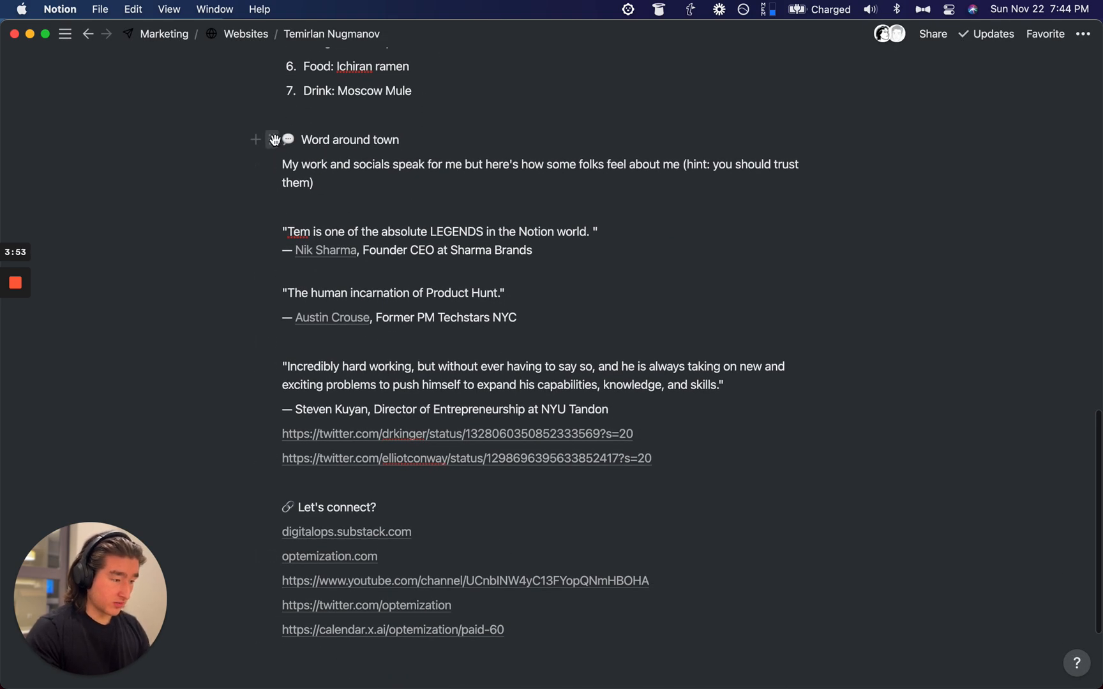
drag(273, 140, 348, 503)
drag(204, 466, 295, 508)
drag(241, 476, 308, 504)
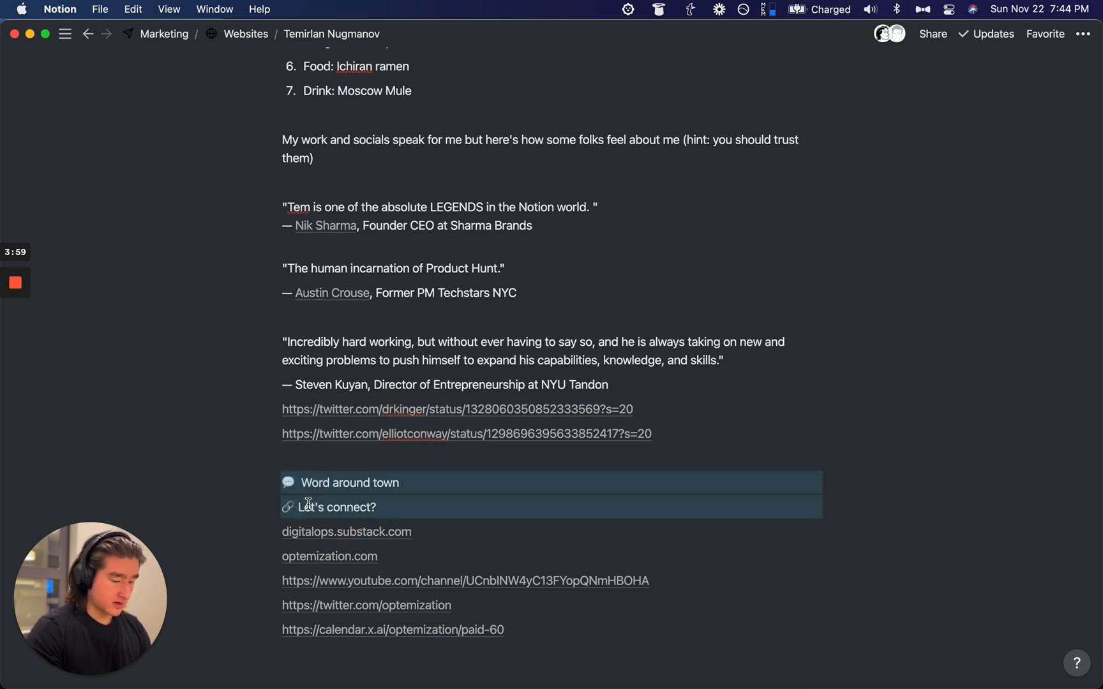
key(super+slash)
text(h1)
key(Return)
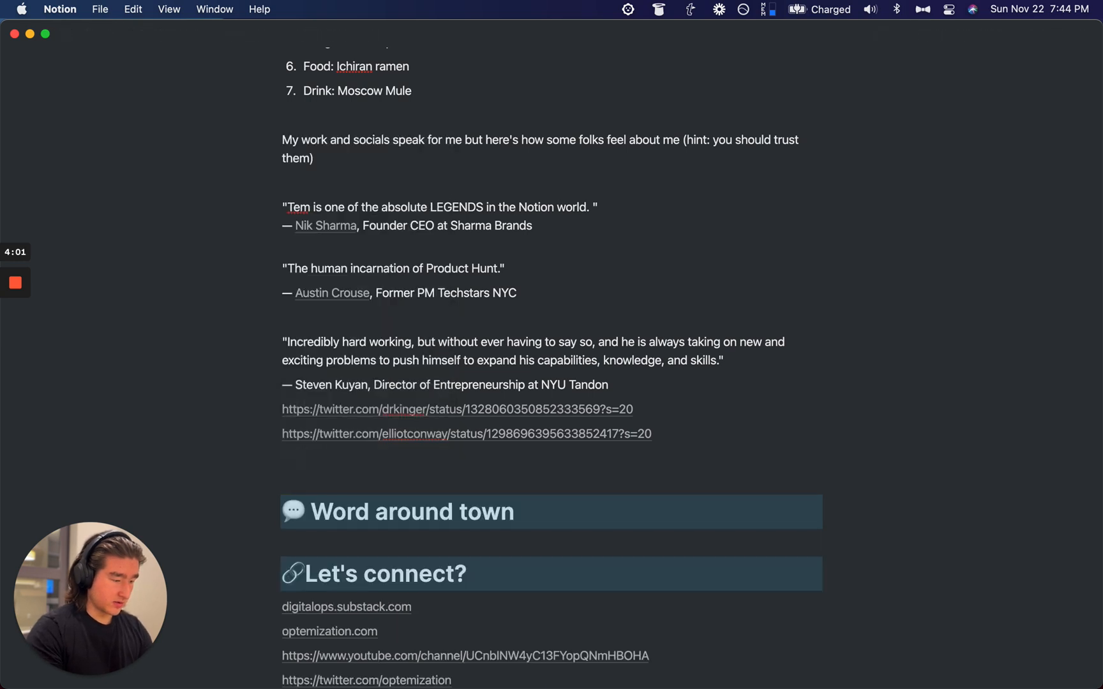
Step: Delete the empty block below Word around town and move that heading back up the page
drag(276, 522, 300, 255)
click(256, 508)
click(248, 565)
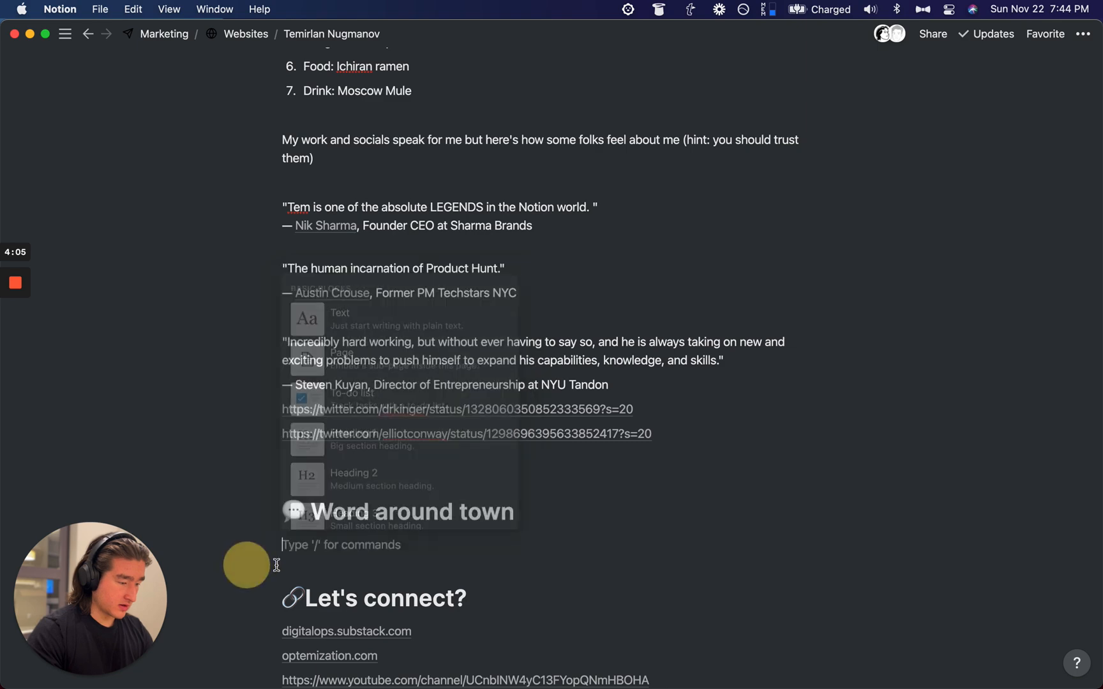
key(BackSpace)
drag(271, 512, 296, 187)
scroll(296, 187, up, 10)
scroll(298, 188, up, 5)
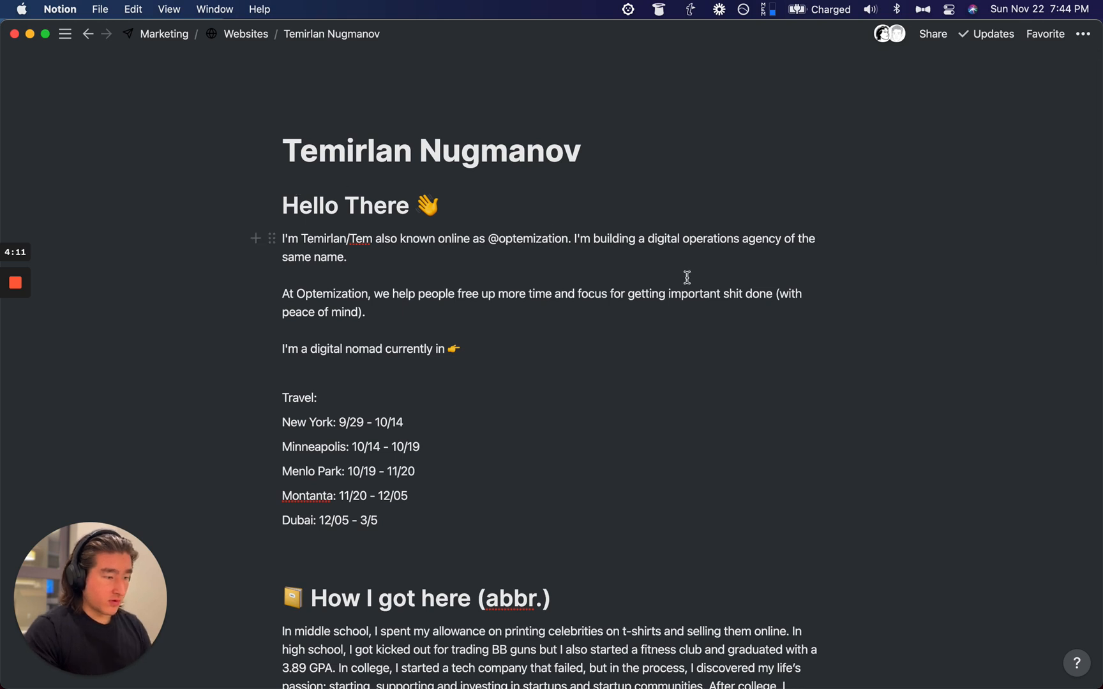
scroll(686, 277, down, 4)
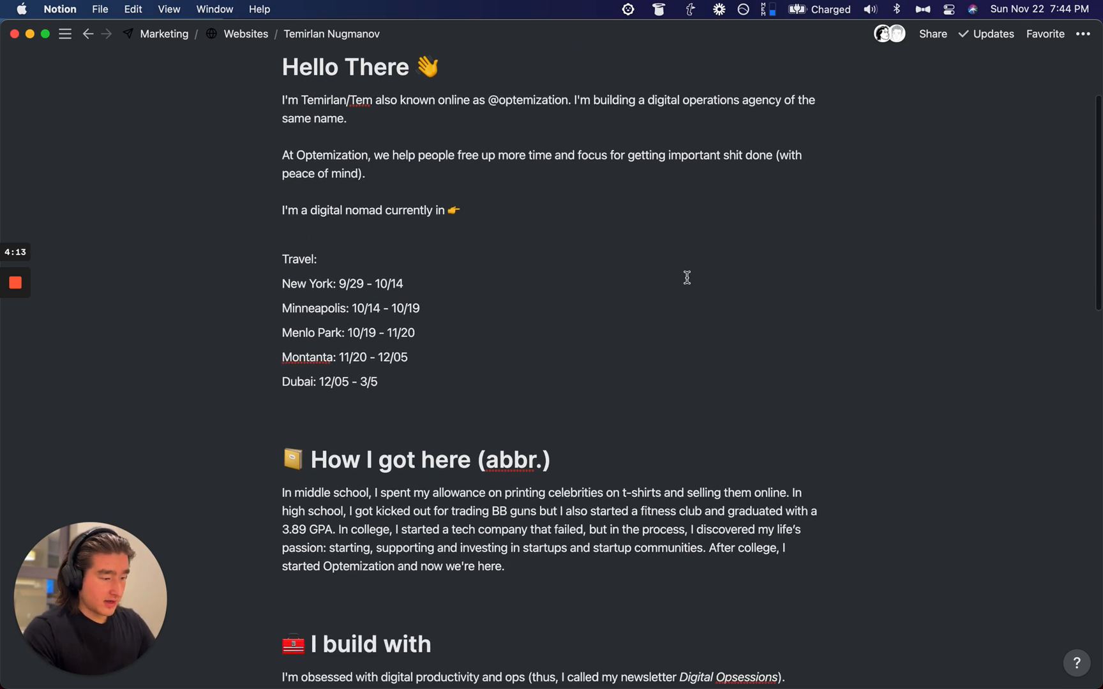
scroll(686, 277, down, 8)
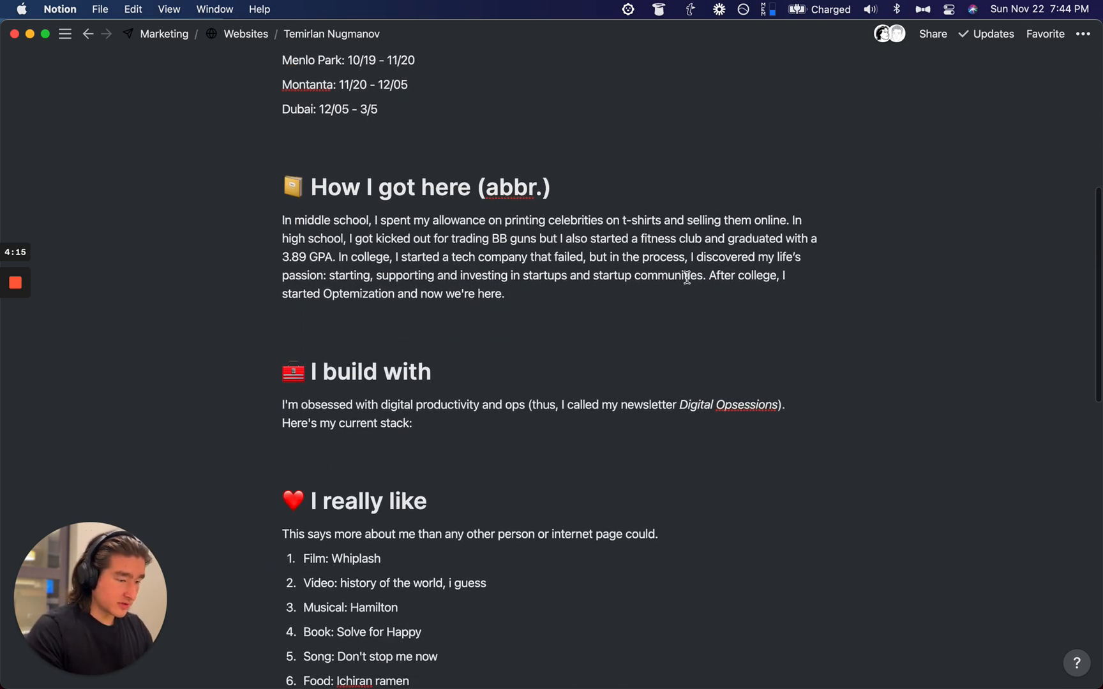
scroll(687, 277, up, 4)
scroll(687, 277, down, 10)
scroll(687, 277, up, 1)
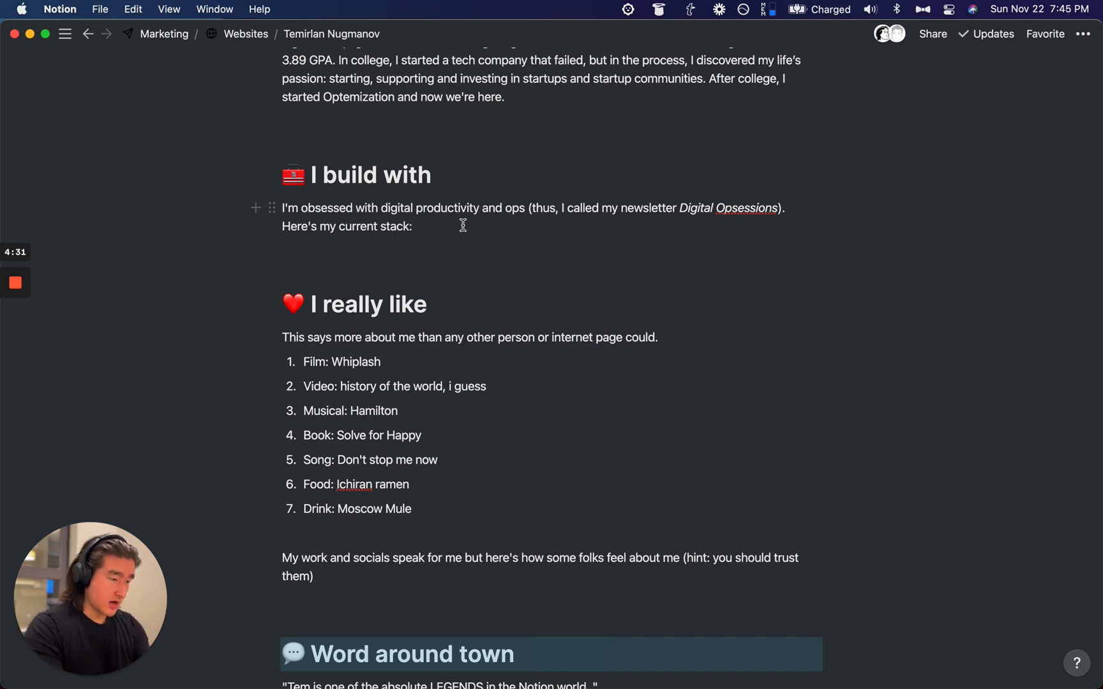
Step: Open the Databases page in a new window and switch the app to dark mode
key(super+p)
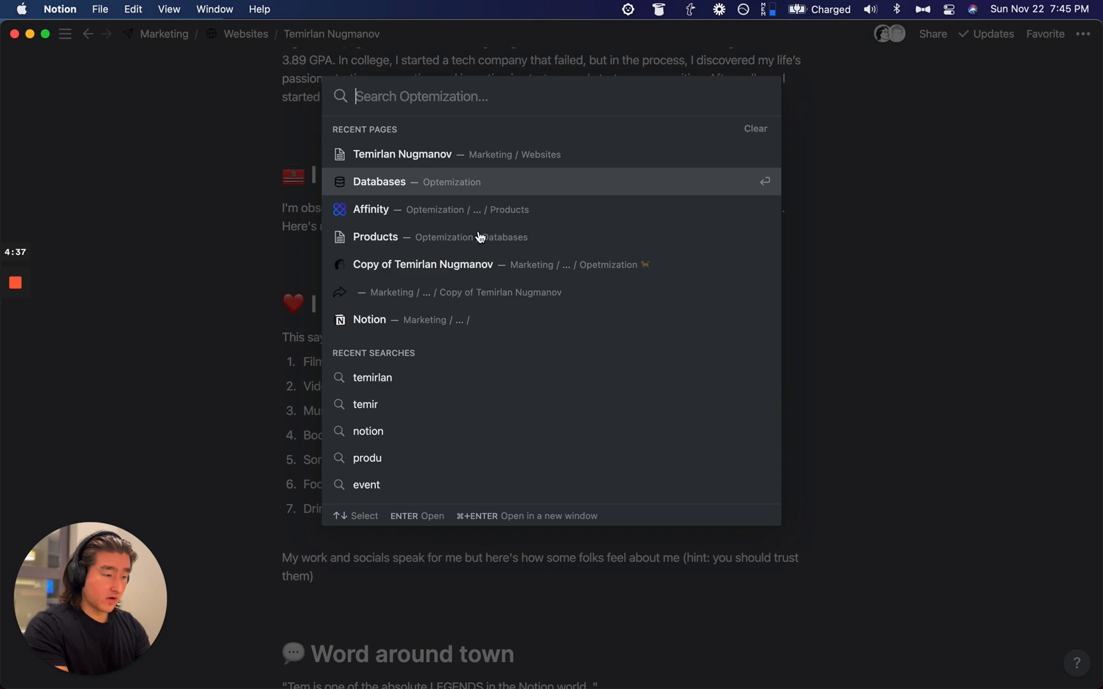
key(super+Return)
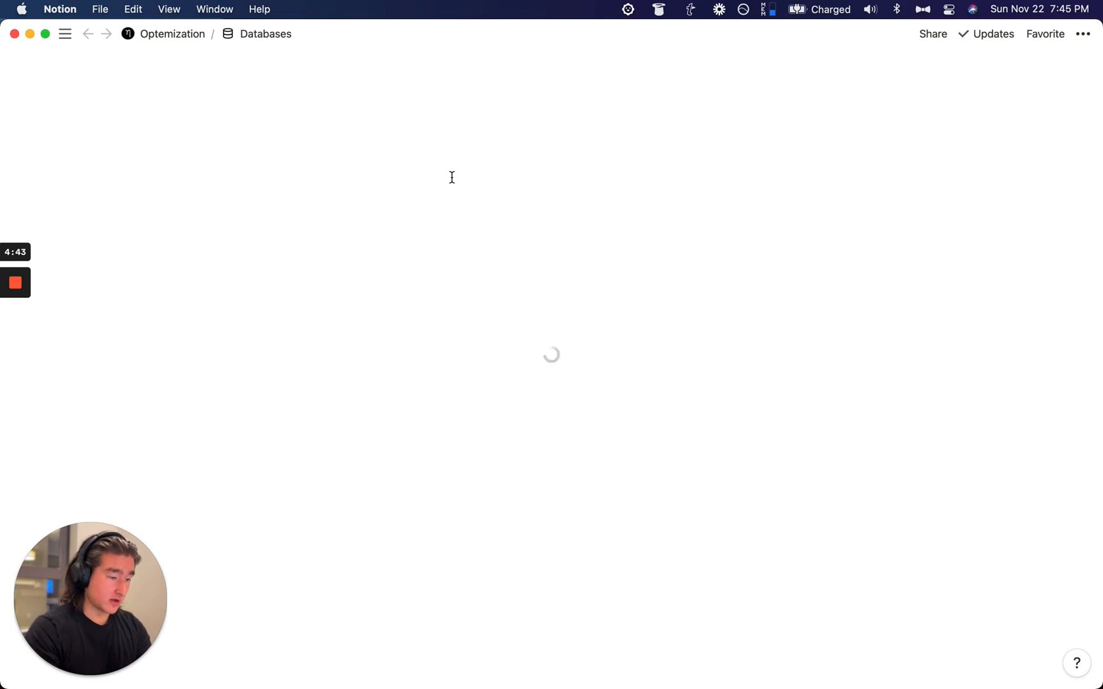
key(super+shift+l)
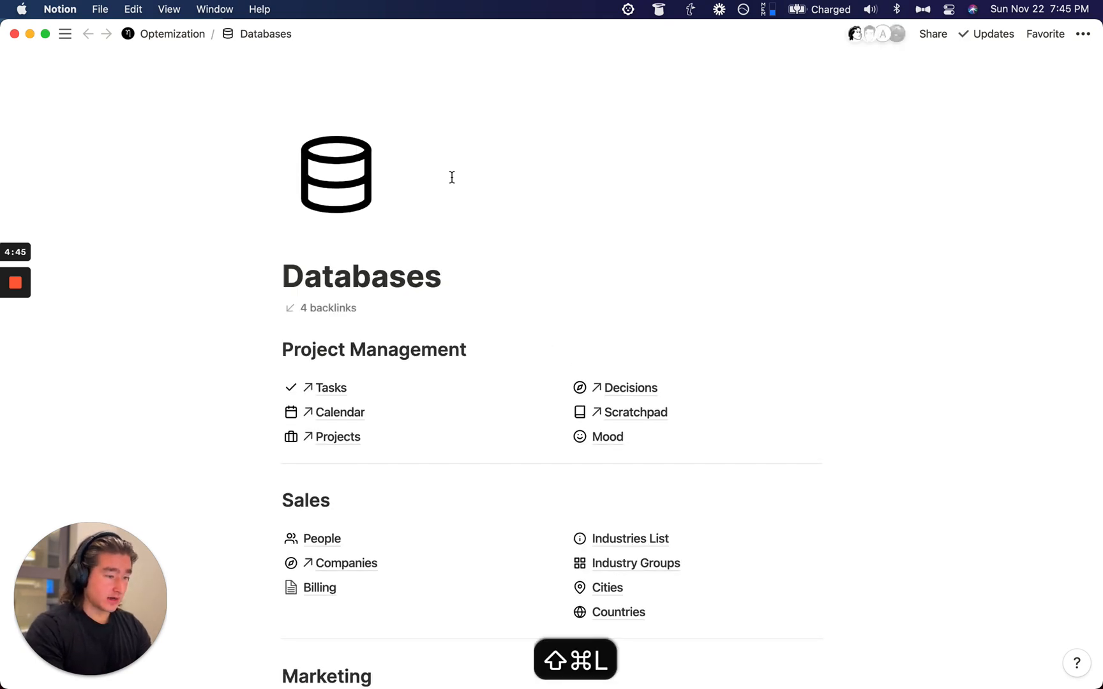
Step: Start moving the Products block to another page, then dismiss the page picker
scroll(452, 178, down, 10)
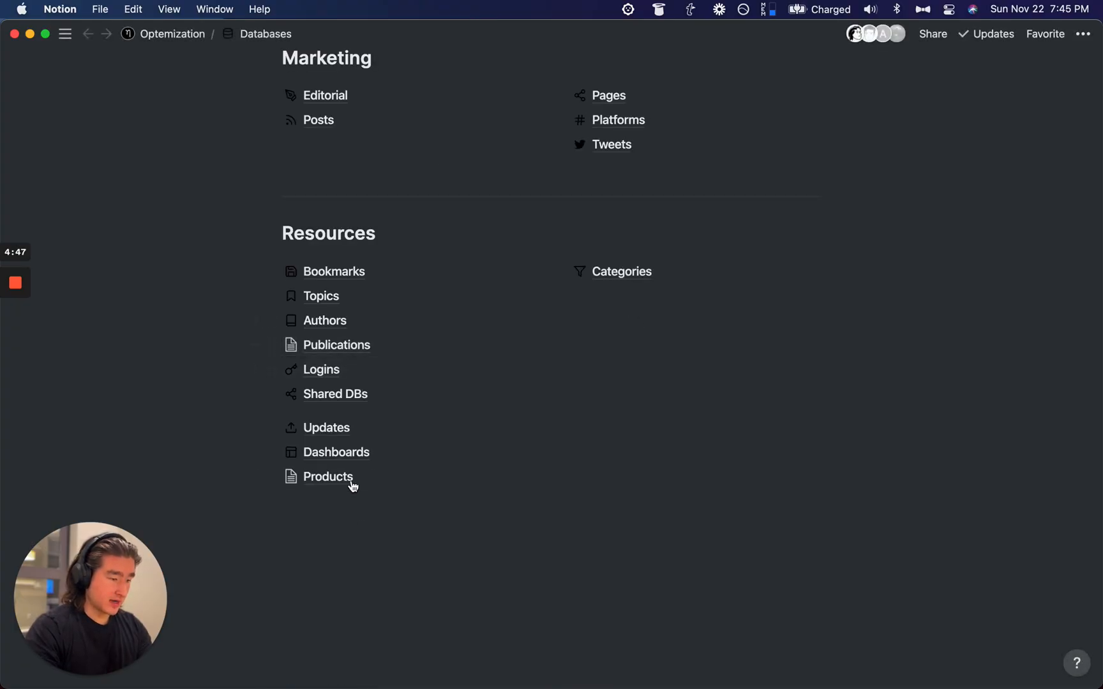
click(274, 477)
key(super+shift+p)
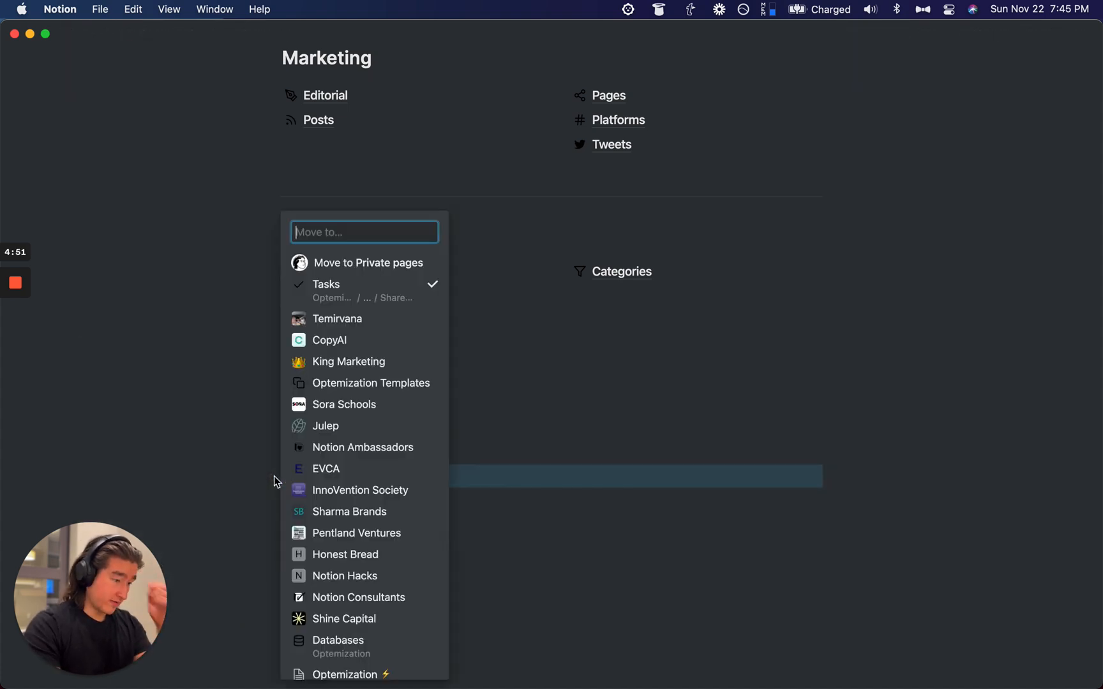
click(188, 413)
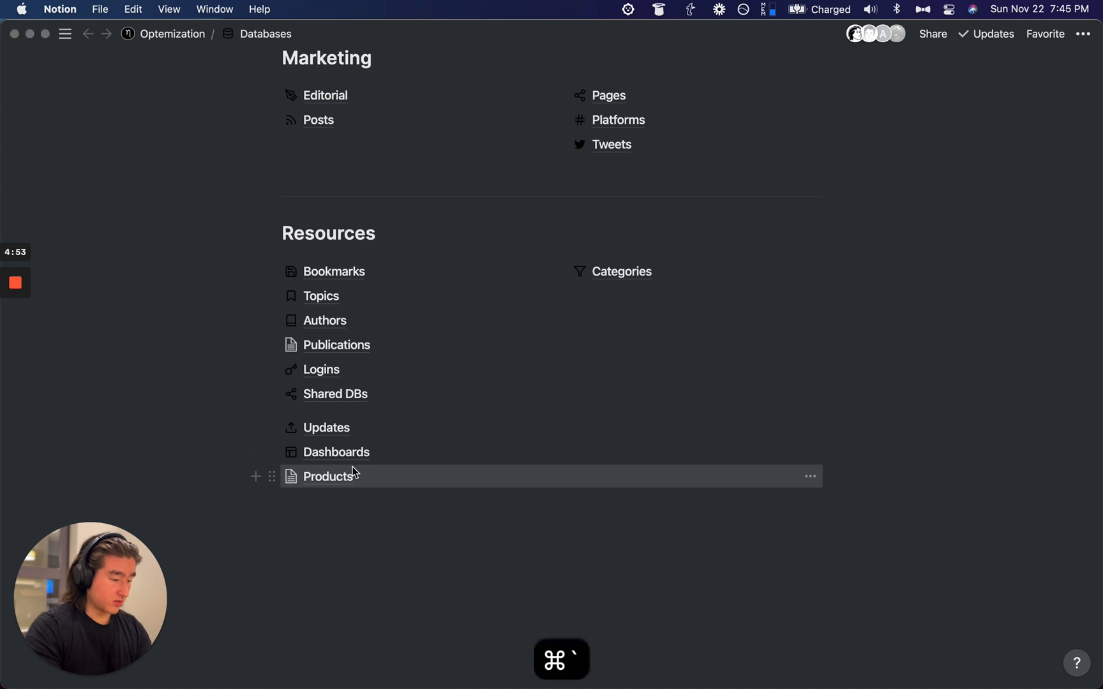
Step: Return to the about-me page window and copy its page link
key(super+p)
key(Return)
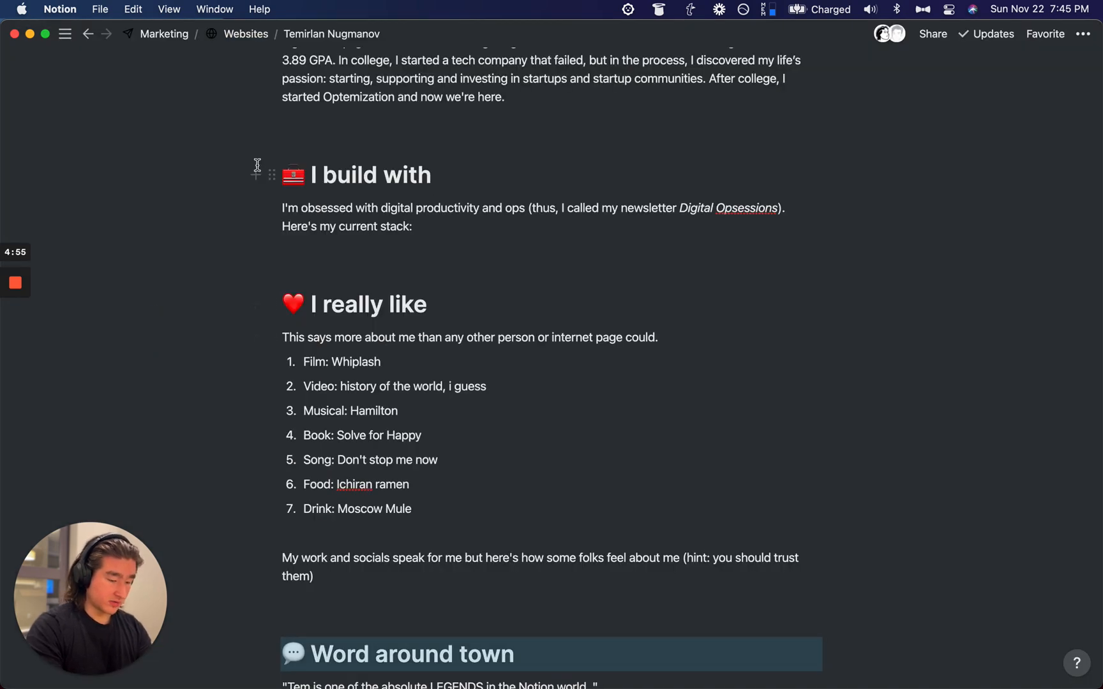
key(super+l)
Step: Move the Products database into the about-me page via its pasted link, then close the Databases window
key(super+bracketleft)
click(271, 477)
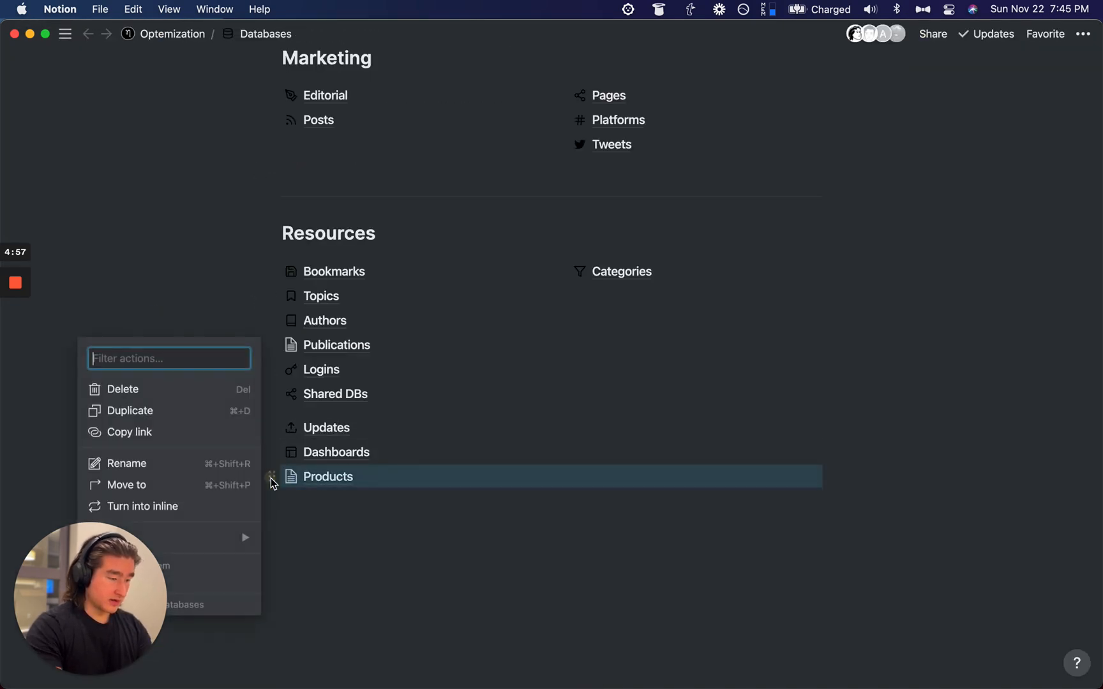
key(shift+super+p)
key(super+v)
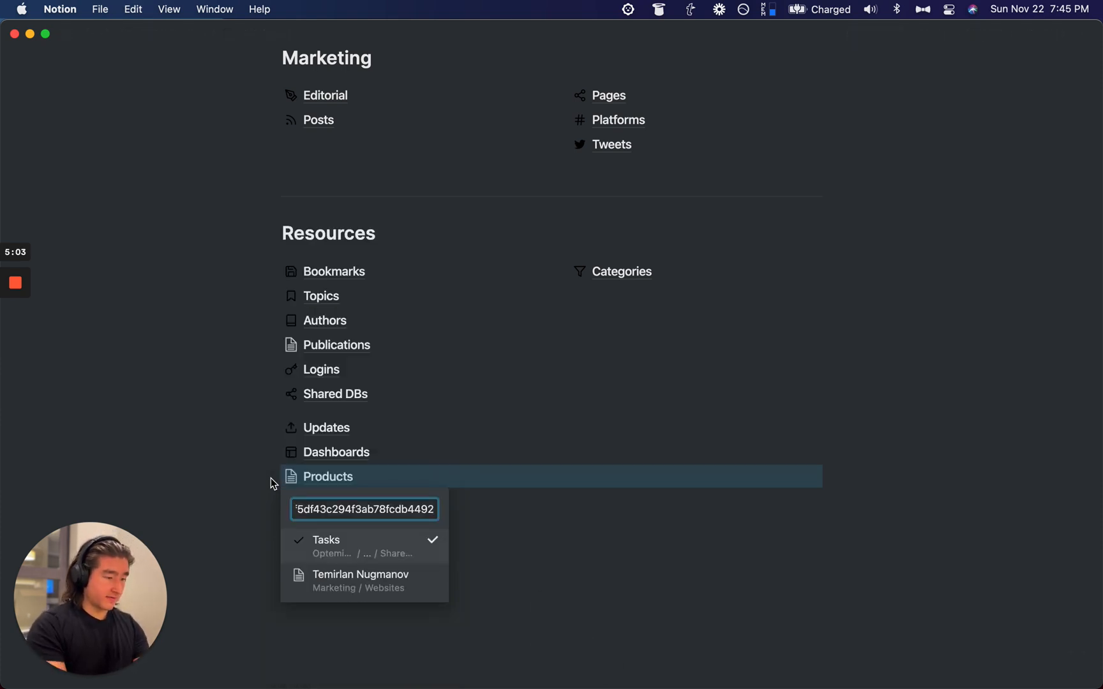
key(Return)
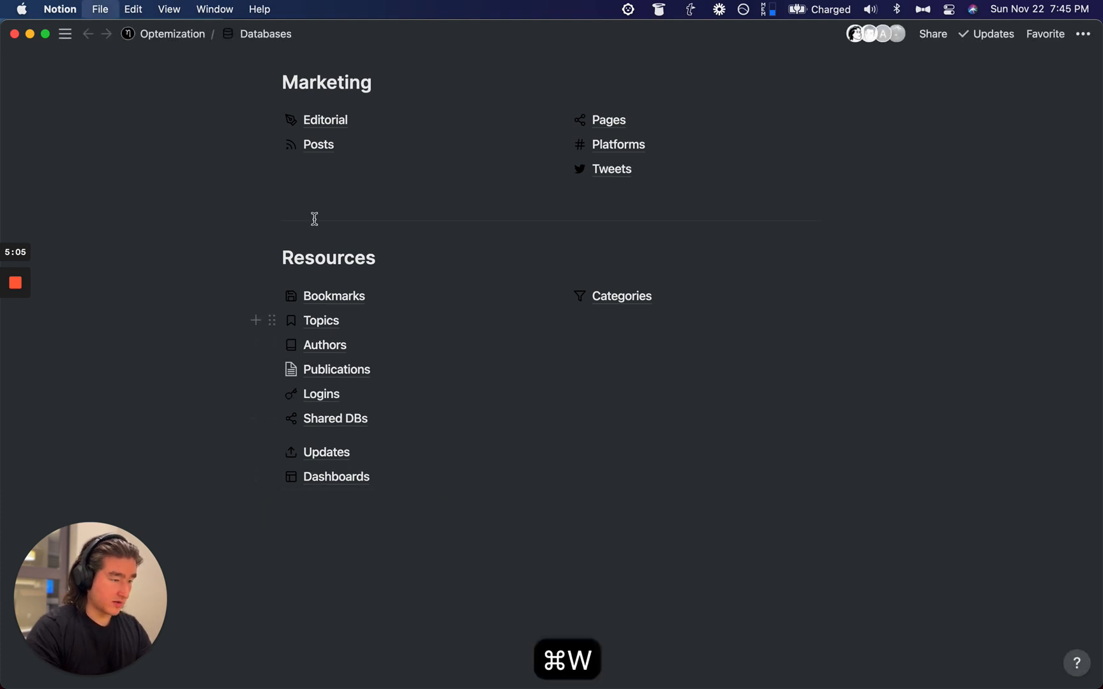
key(super+w)
Step: Drag Products under the 'I build with' text and turn it into an inline gallery
scroll(438, 401, down, 10)
drag(253, 477, 510, 357)
click(809, 365)
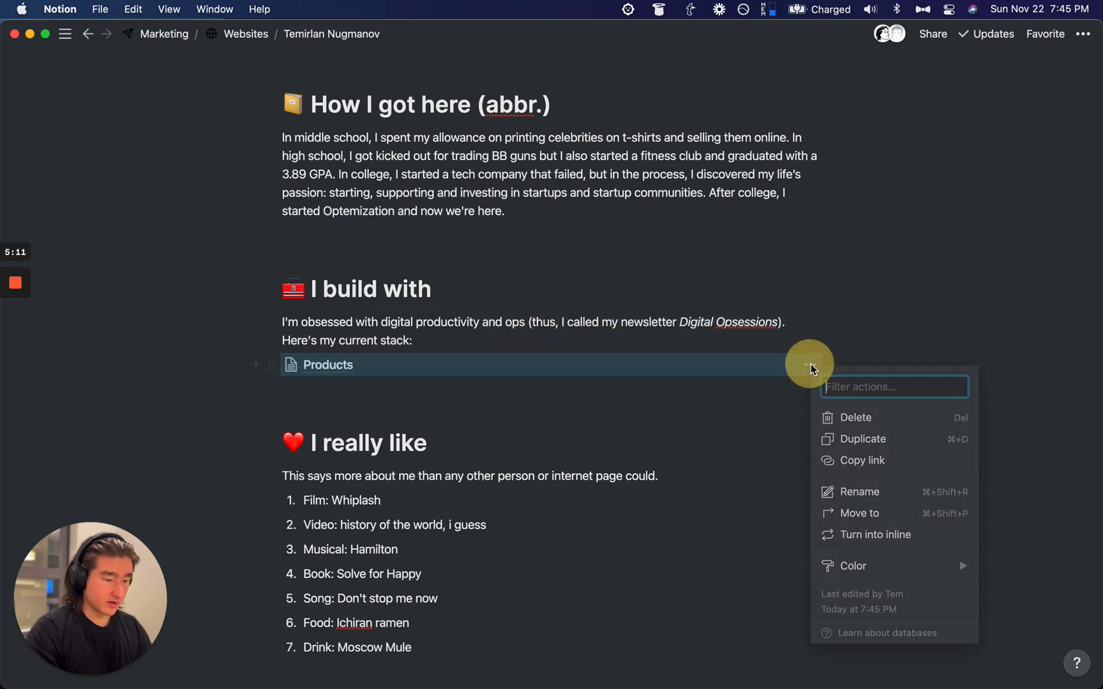
click(929, 541)
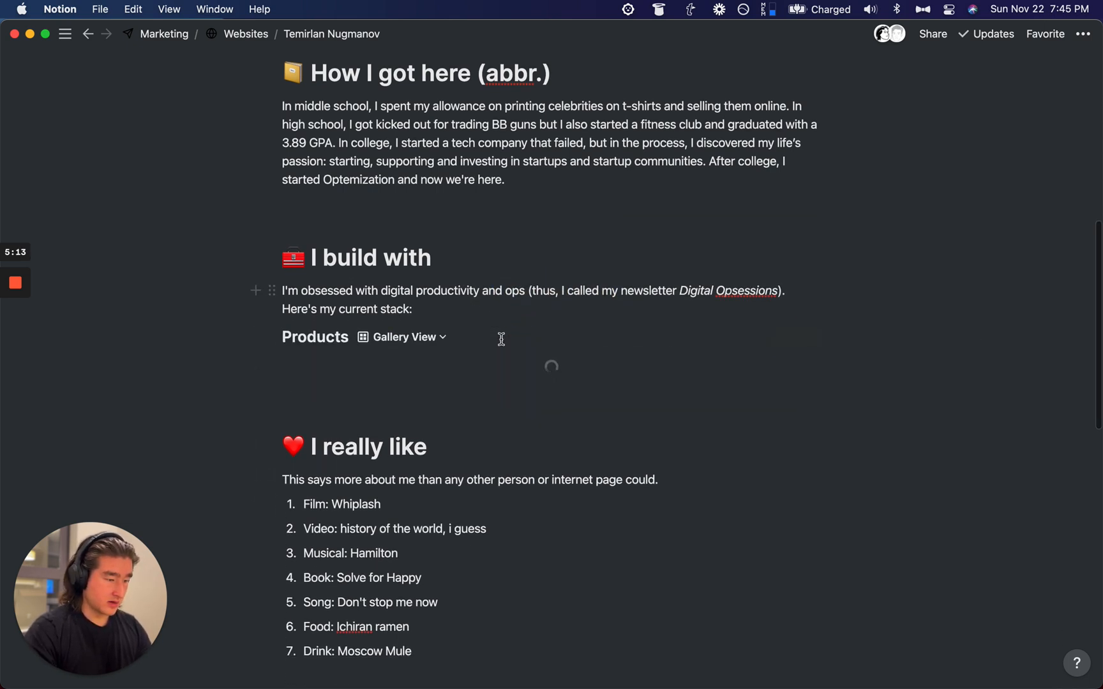
Step: Look over the available views of the inline Products database
scroll(500, 337, down, 3)
scroll(425, 262, down, 2)
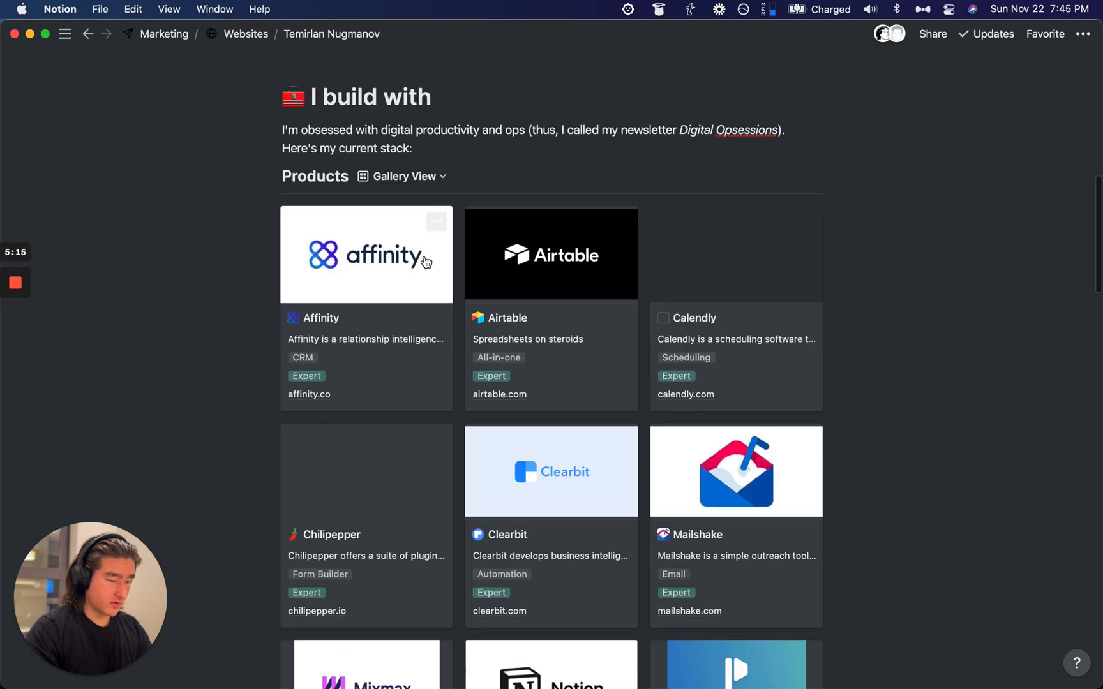
click(425, 180)
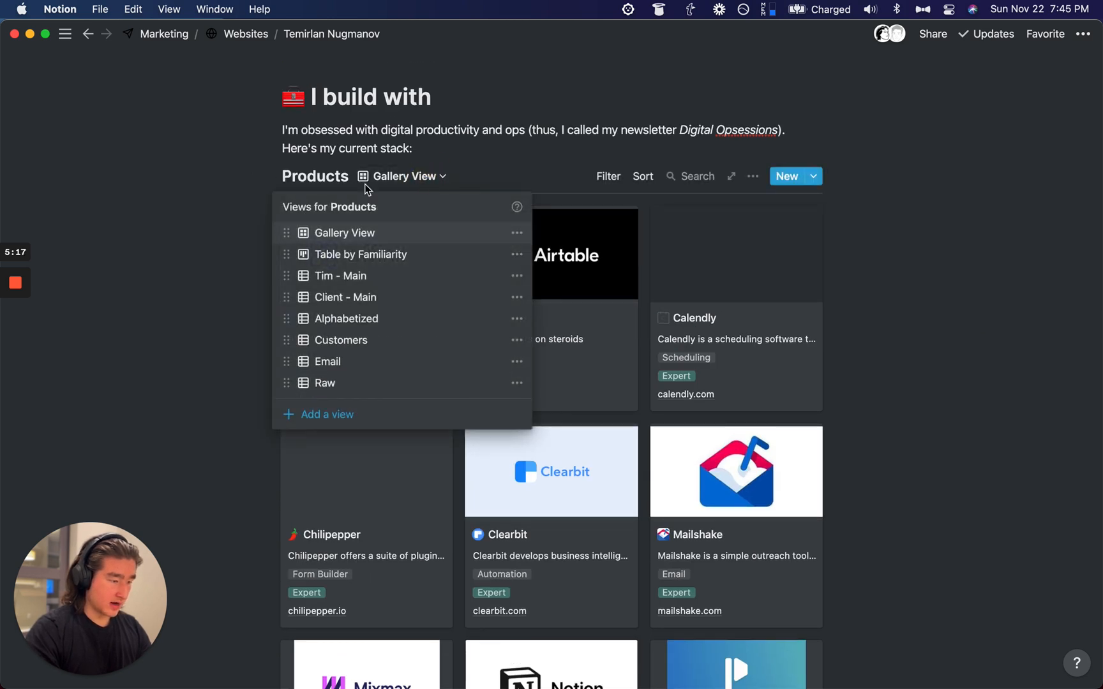
click(189, 192)
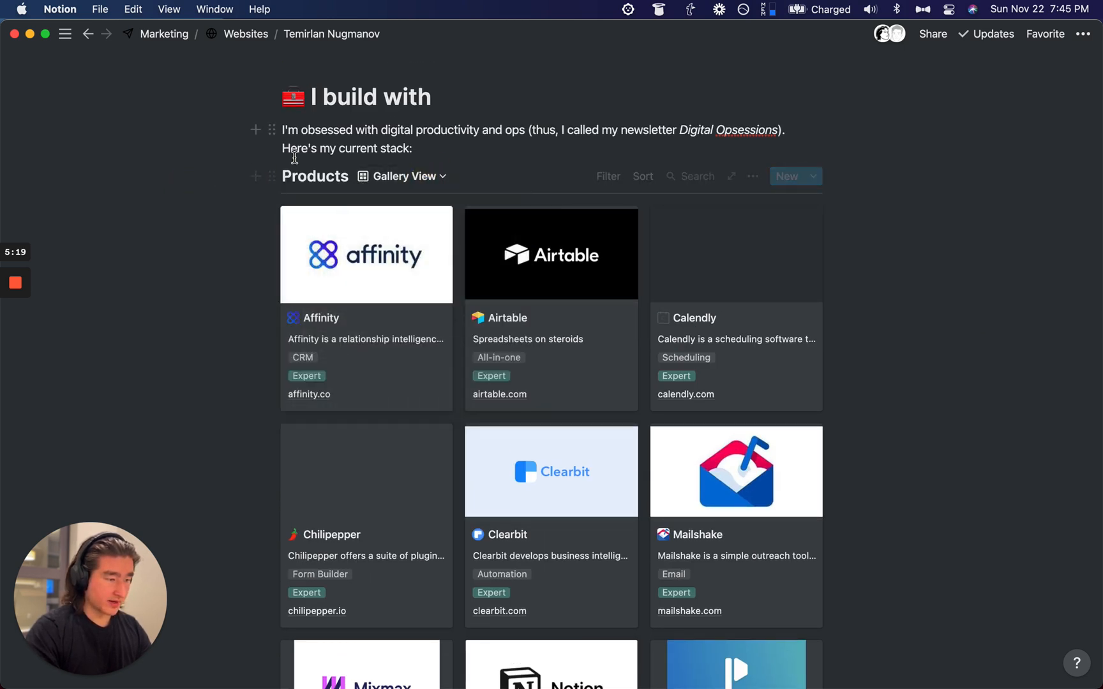
scroll(294, 157, up, 2)
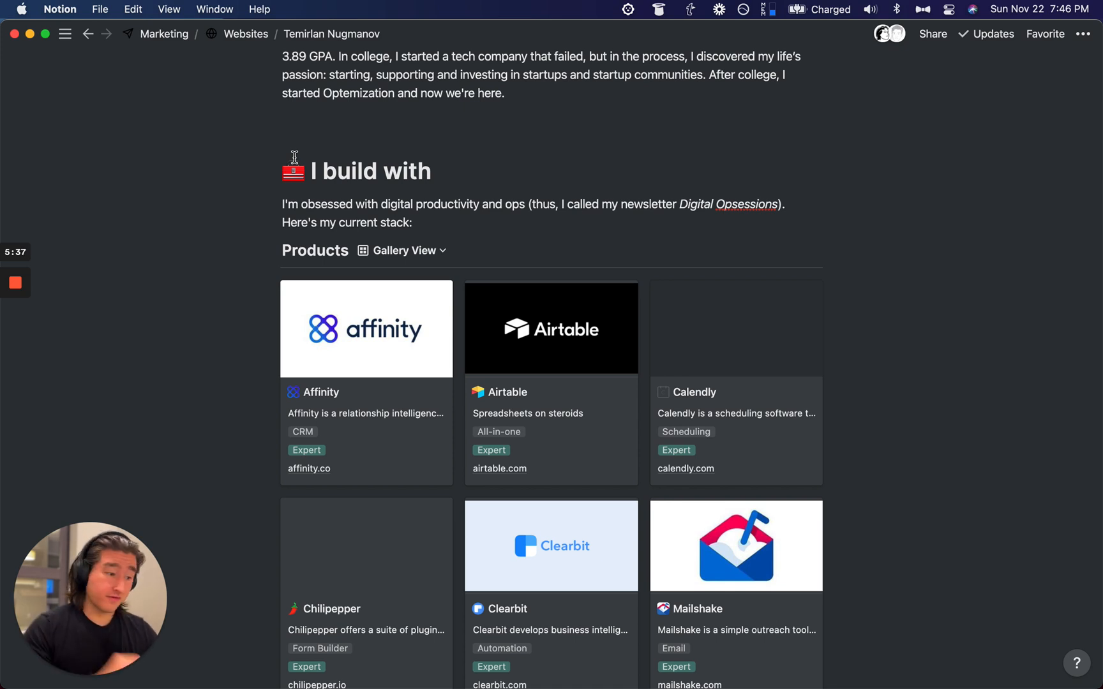
click(396, 250)
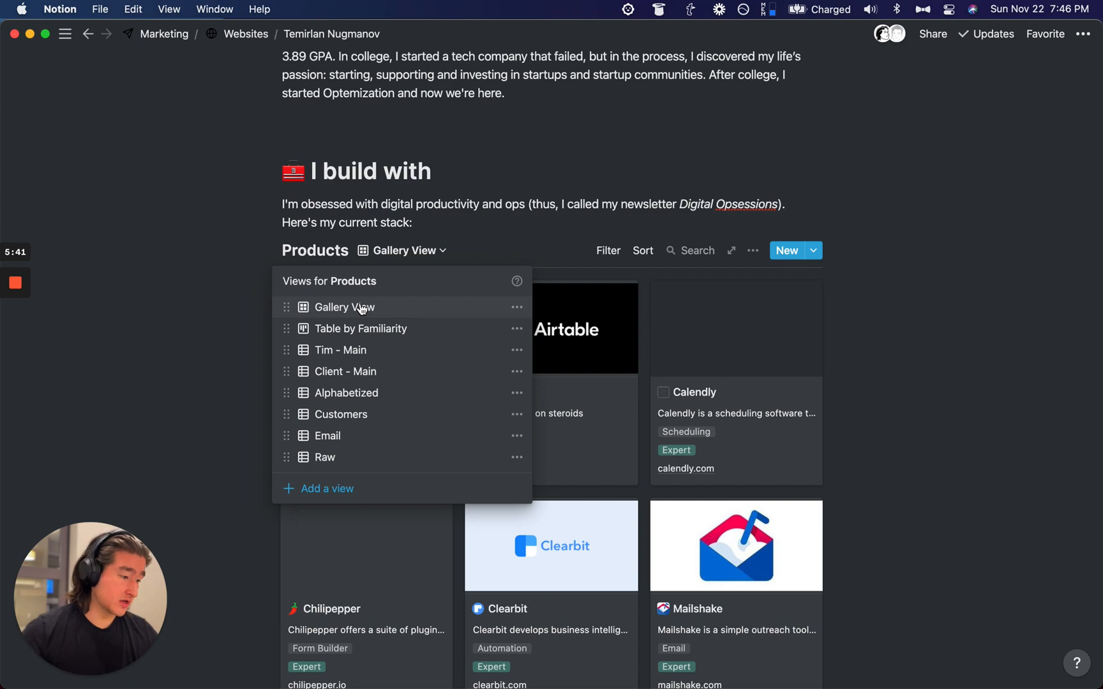
click(231, 370)
scroll(568, 386, down, 10)
scroll(569, 386, up, 12)
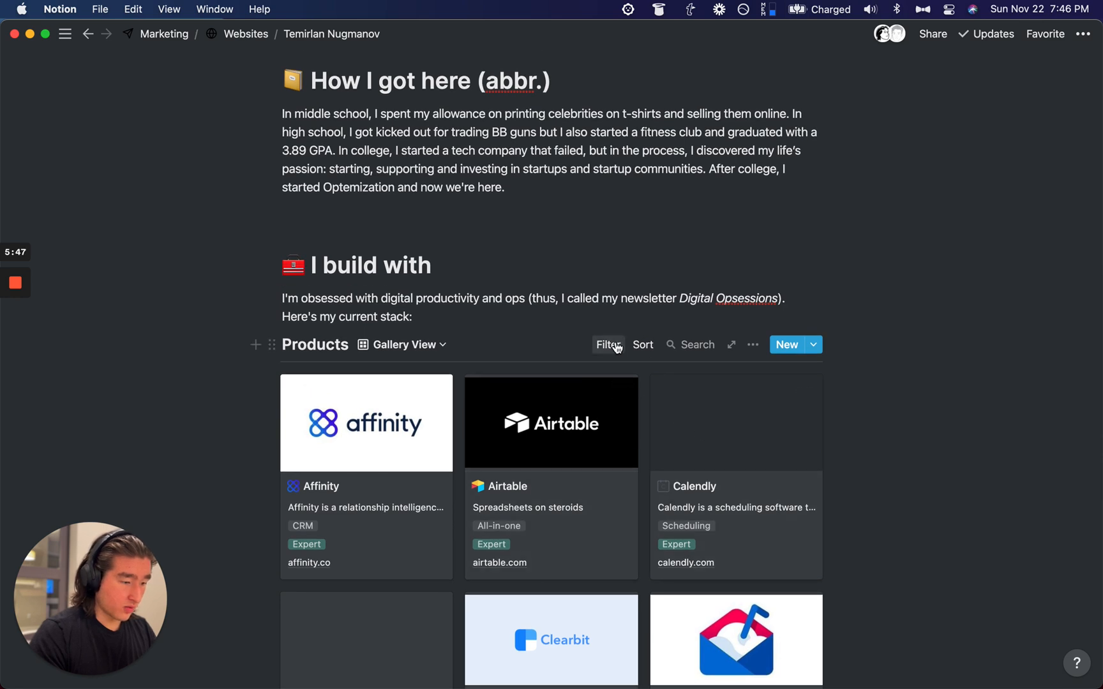
click(617, 348)
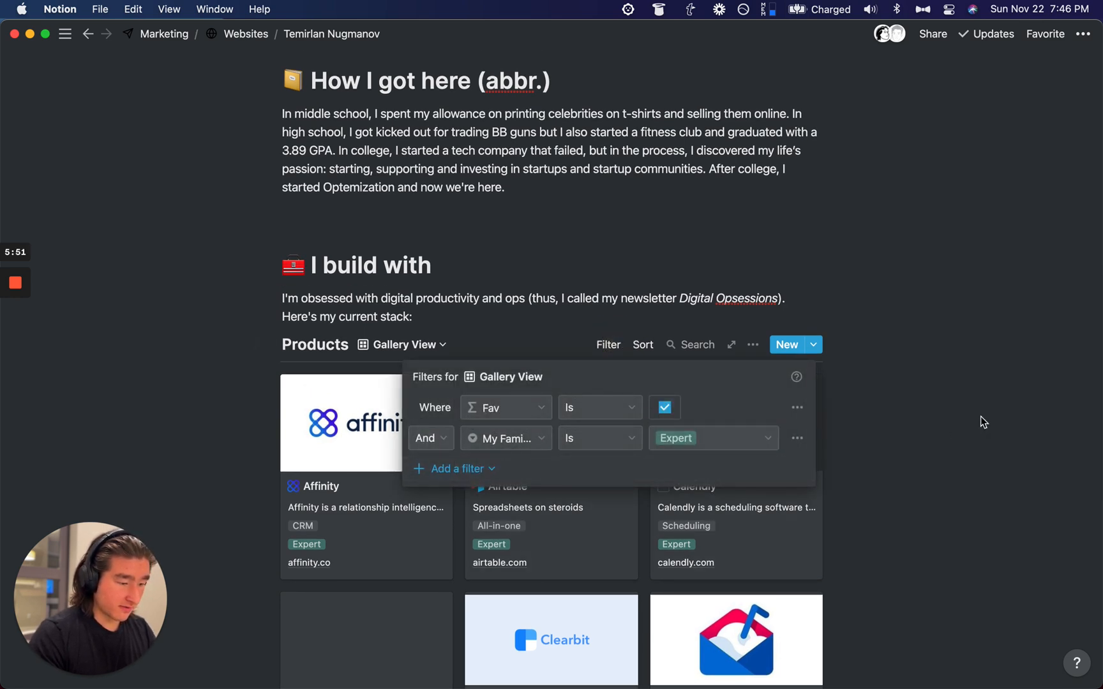
click(946, 369)
scroll(747, 337, down, 15)
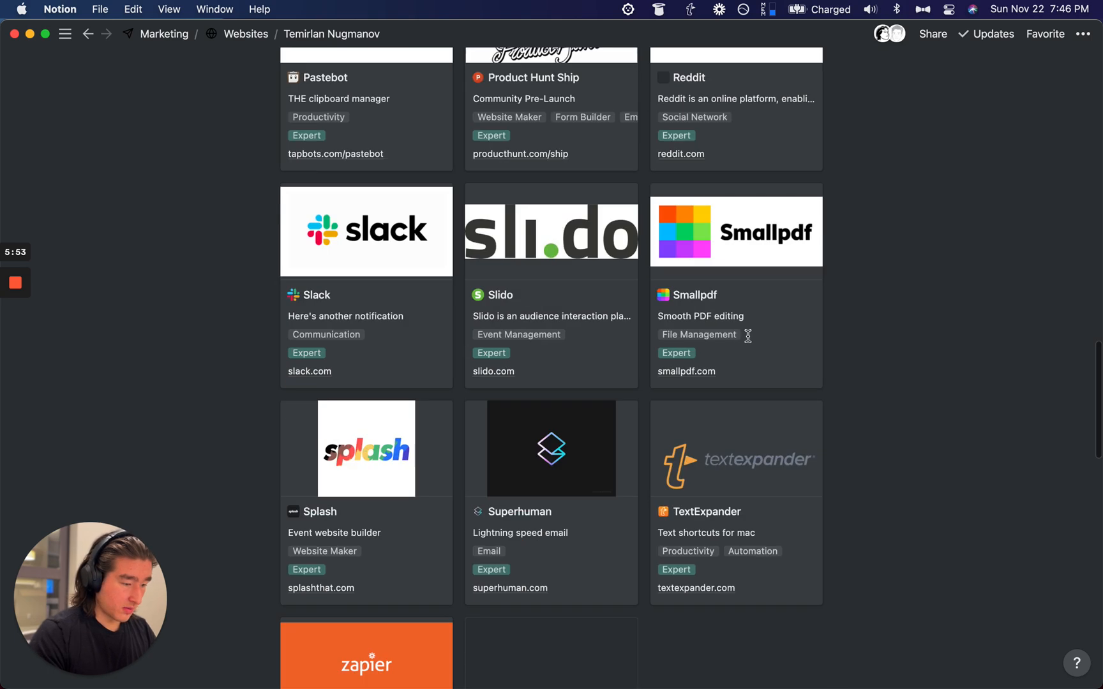
scroll(747, 337, up, 12)
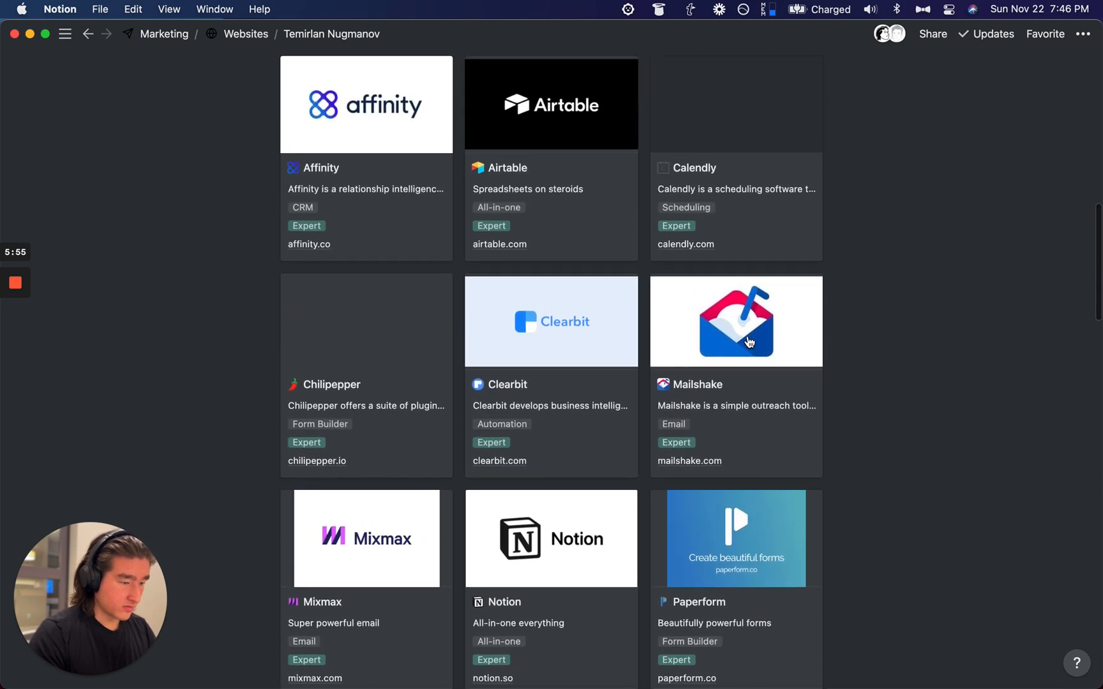
scroll(750, 341, down, 1)
scroll(749, 342, up, 3)
scroll(750, 341, up, 1)
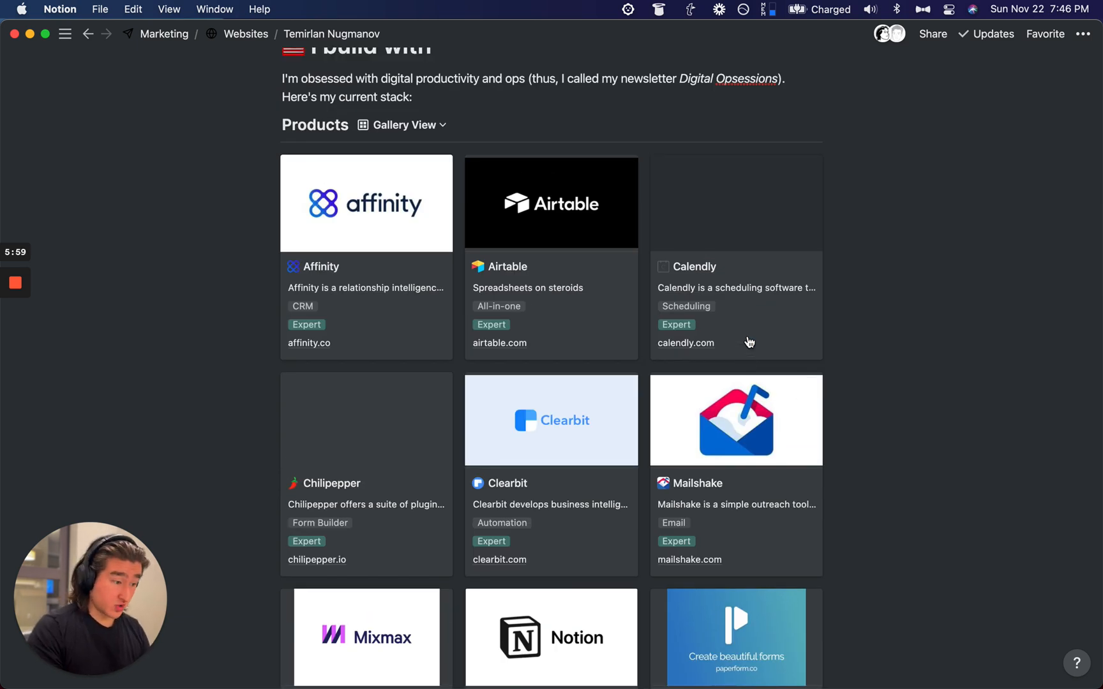
scroll(750, 342, down, 2)
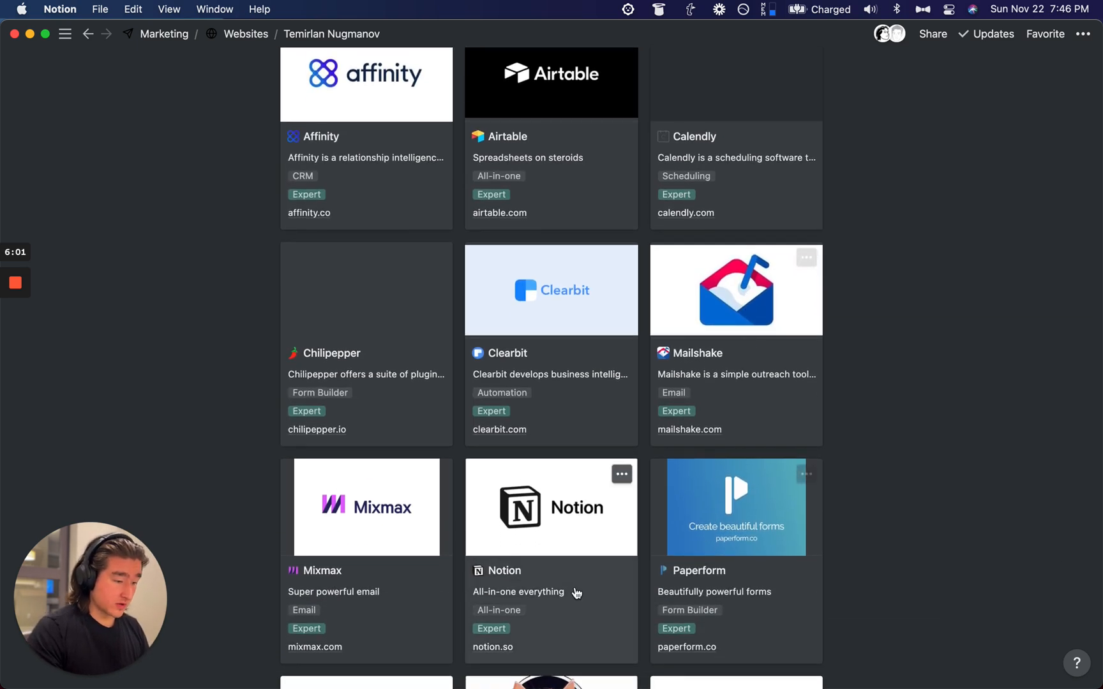
Step: On the Notion entry, add a 'Showcase' checkbox property and drag it to the top of the properties
click(574, 587)
scroll(478, 318, down, 2)
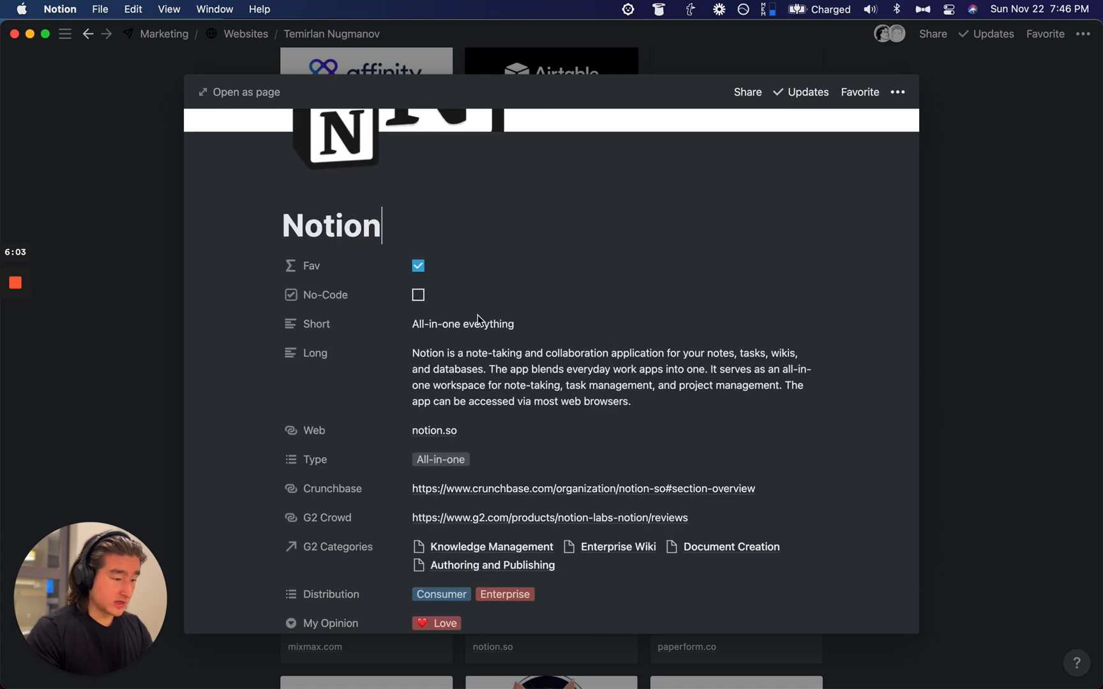
scroll(477, 319, down, 2)
scroll(479, 321, down, 4)
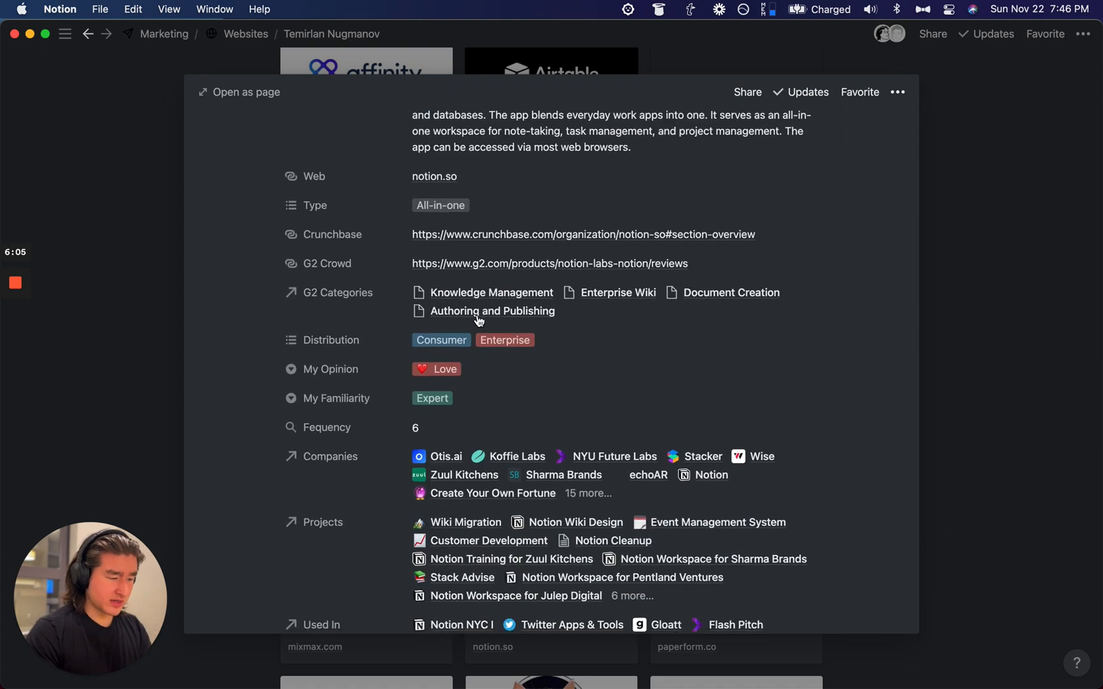
scroll(479, 320, down, 3)
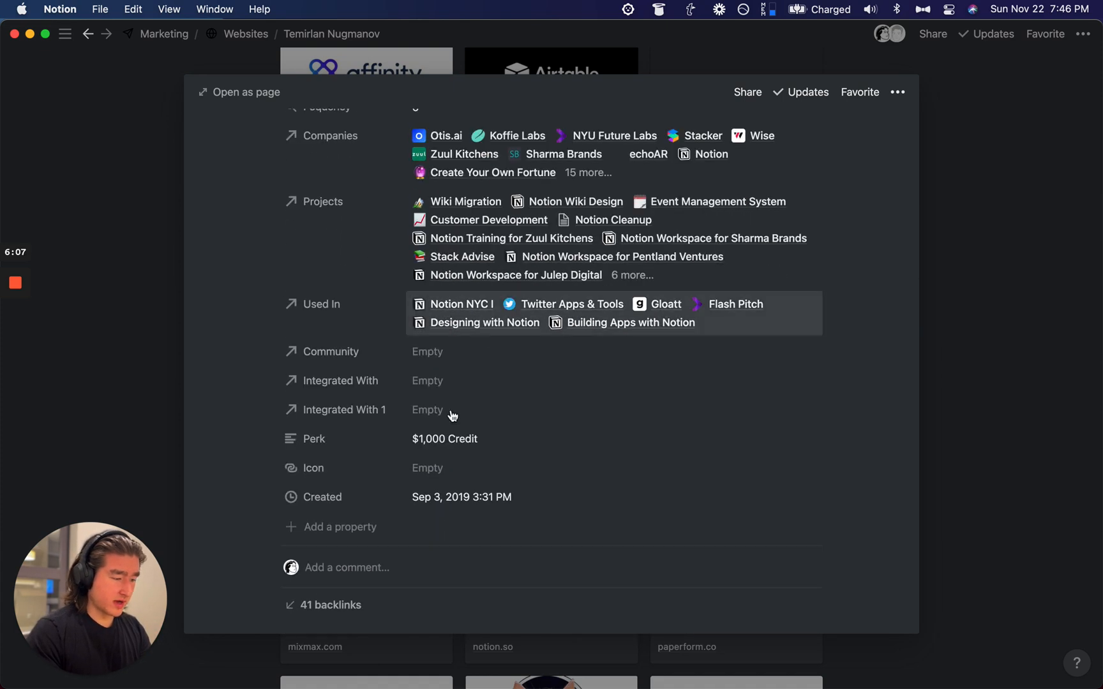
click(353, 526)
text(Showcase)
mouse_move(396, 400)
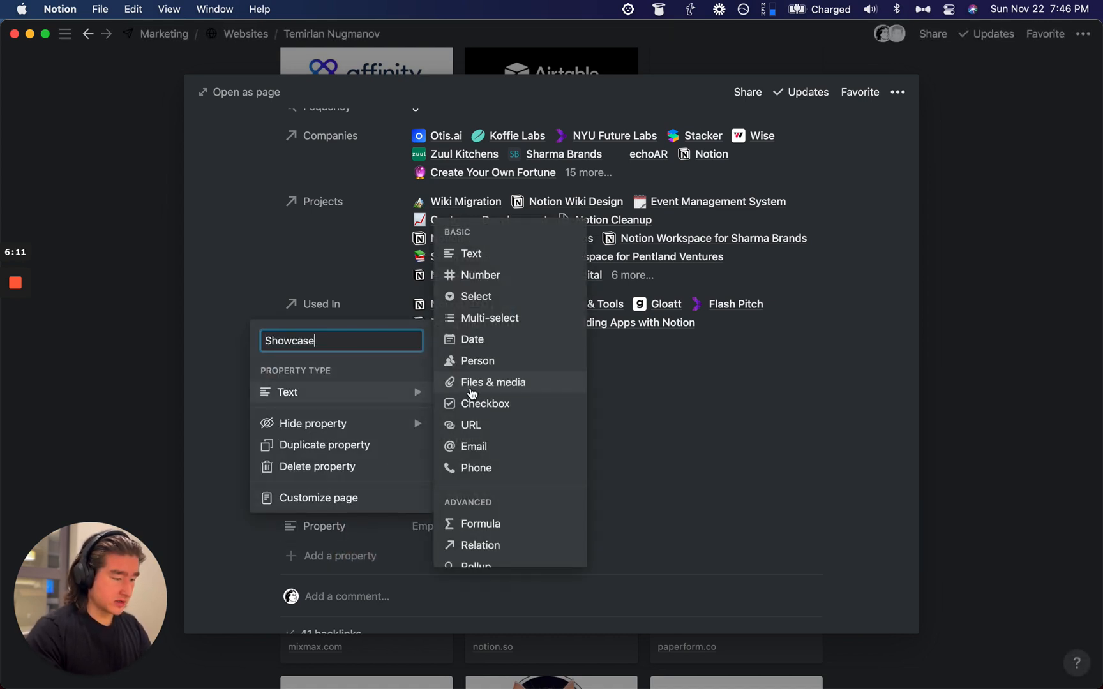
click(481, 405)
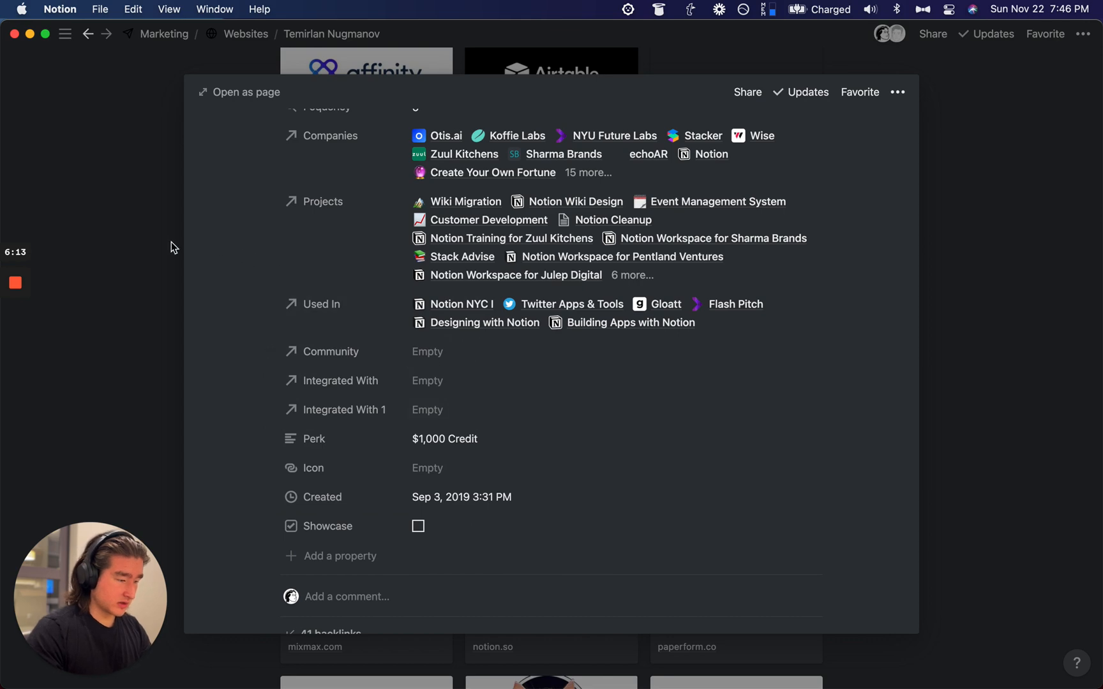
drag(392, 525, 345, 70)
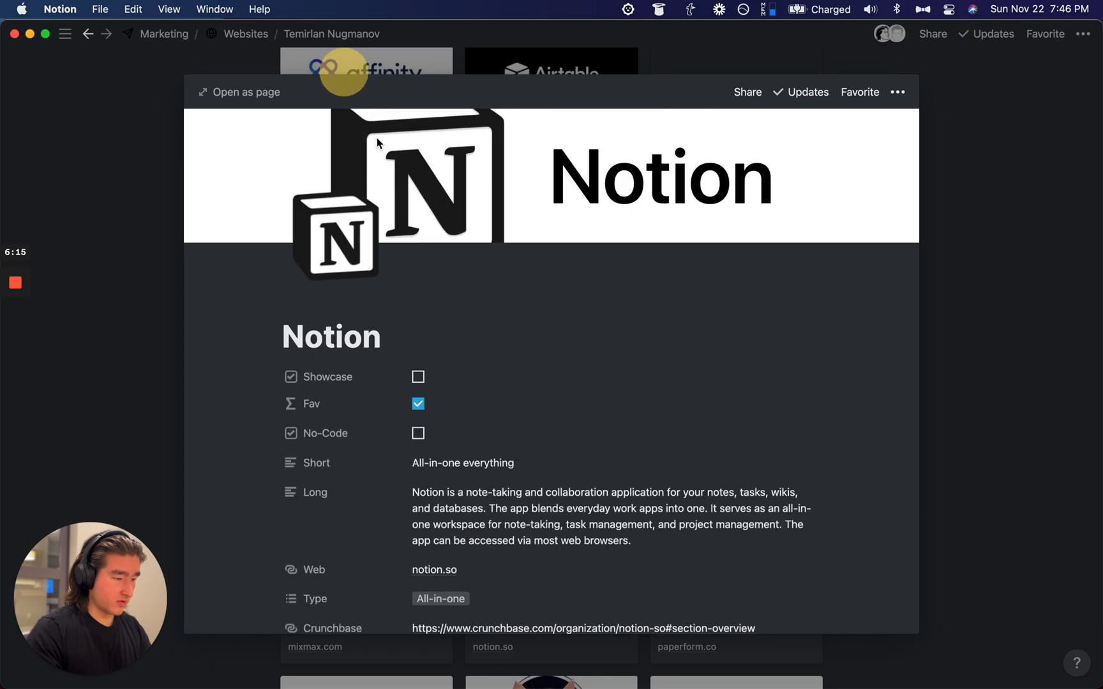
click(418, 378)
Step: Back in the gallery, mark the Pastebot and Slack cards as Showcase
click(1018, 189)
scroll(649, 293, down, 3)
scroll(649, 293, up, 3)
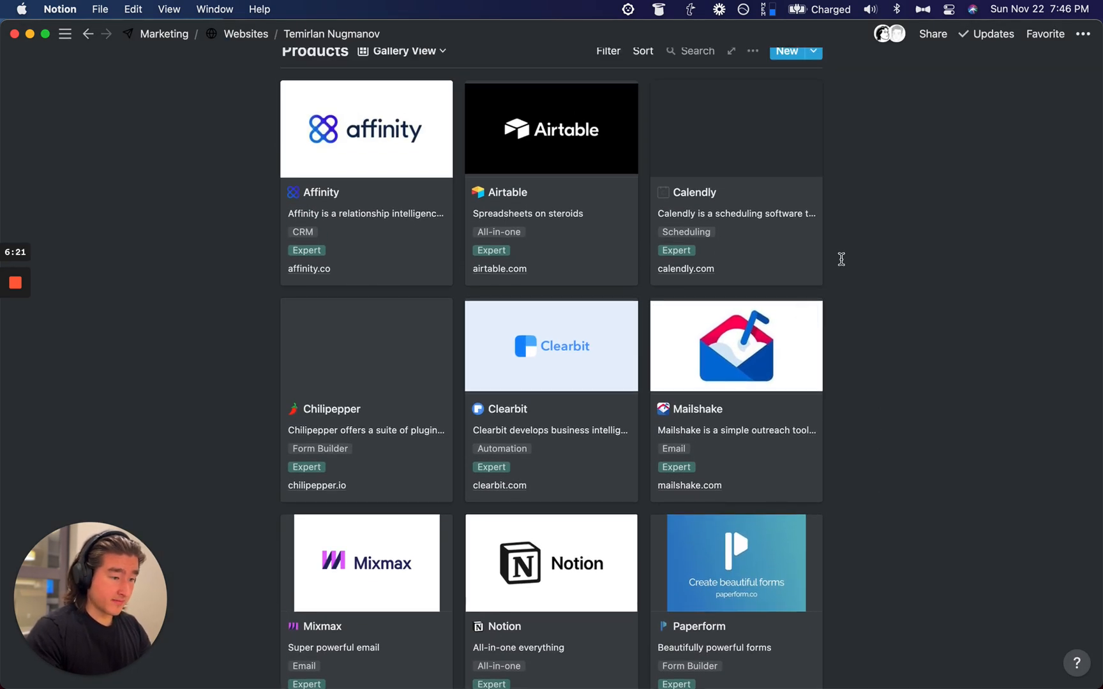
scroll(437, 244, down, 5)
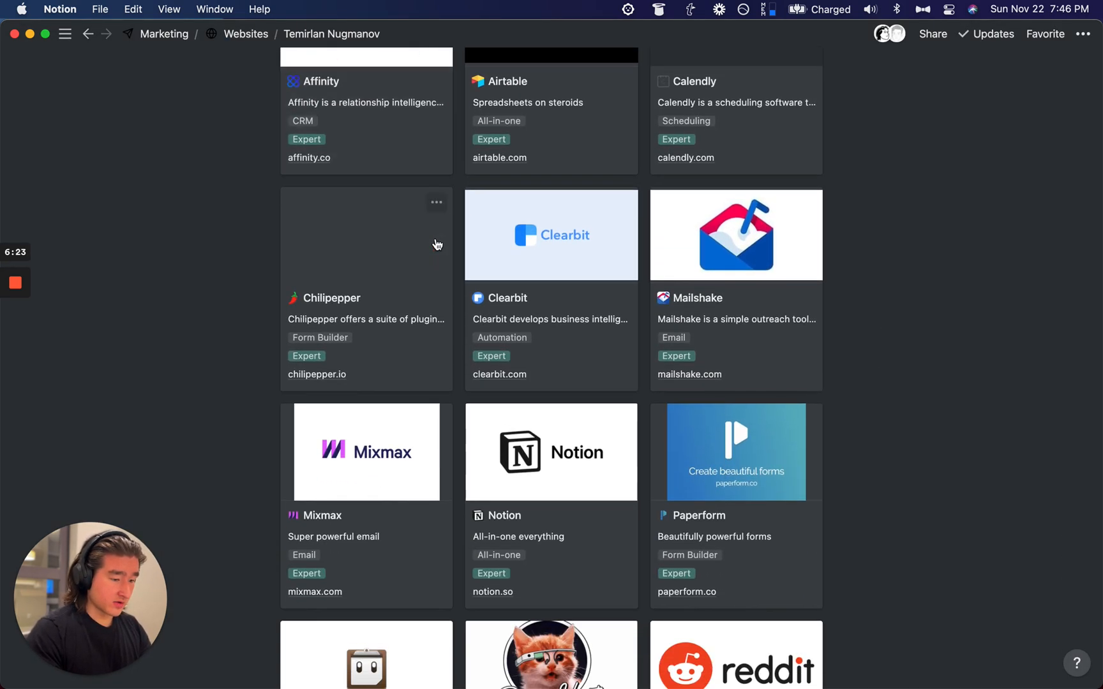
scroll(438, 245, down, 7)
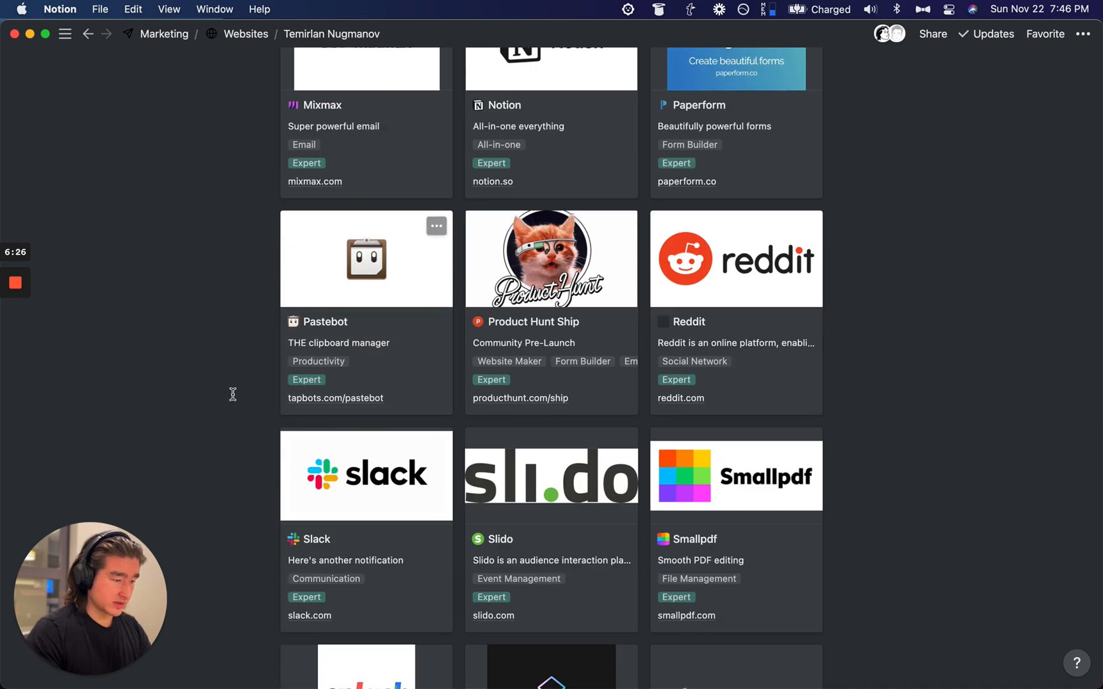
drag(233, 394, 425, 343)
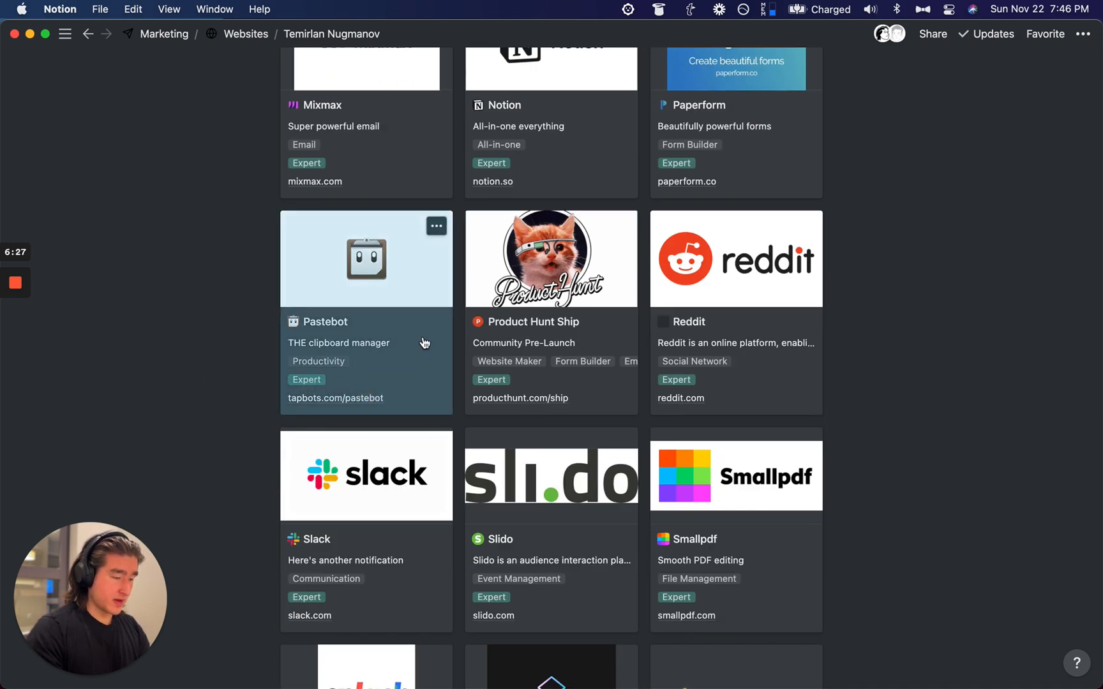
key(super+slash)
text(show)
key(Return)
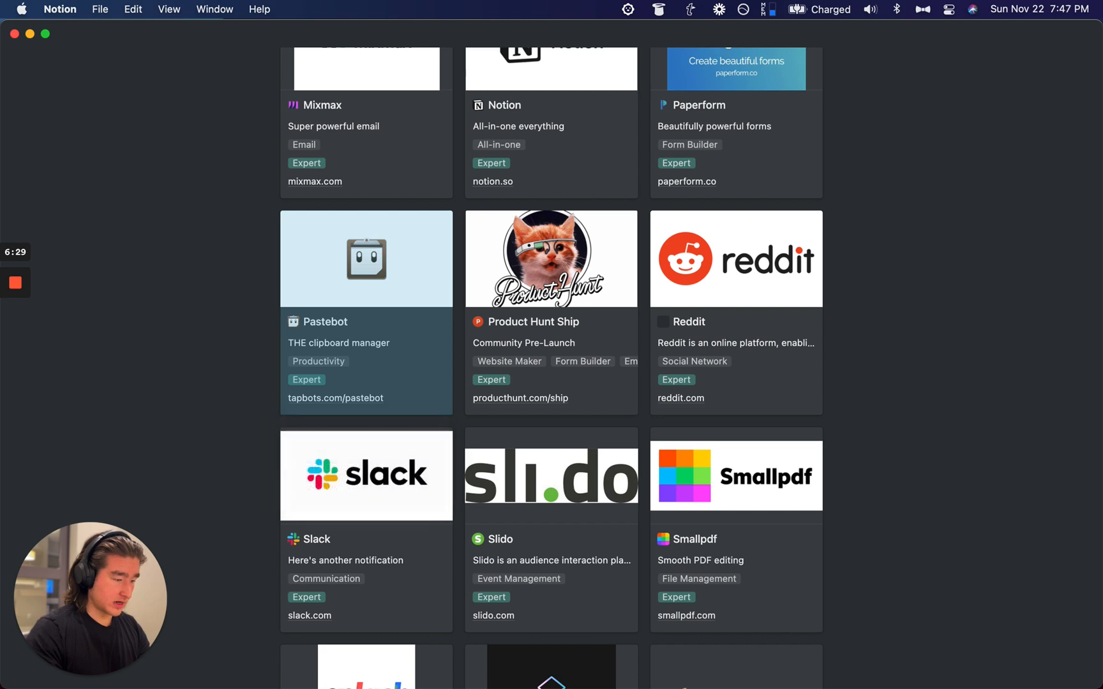
scroll(552, 345, down, 2)
drag(238, 438, 352, 446)
key(super+slash)
text(show)
key(Return)
Step: Mark the Superhuman, TextExpander and Zapier cards as Showcase
scroll(355, 448, down, 3)
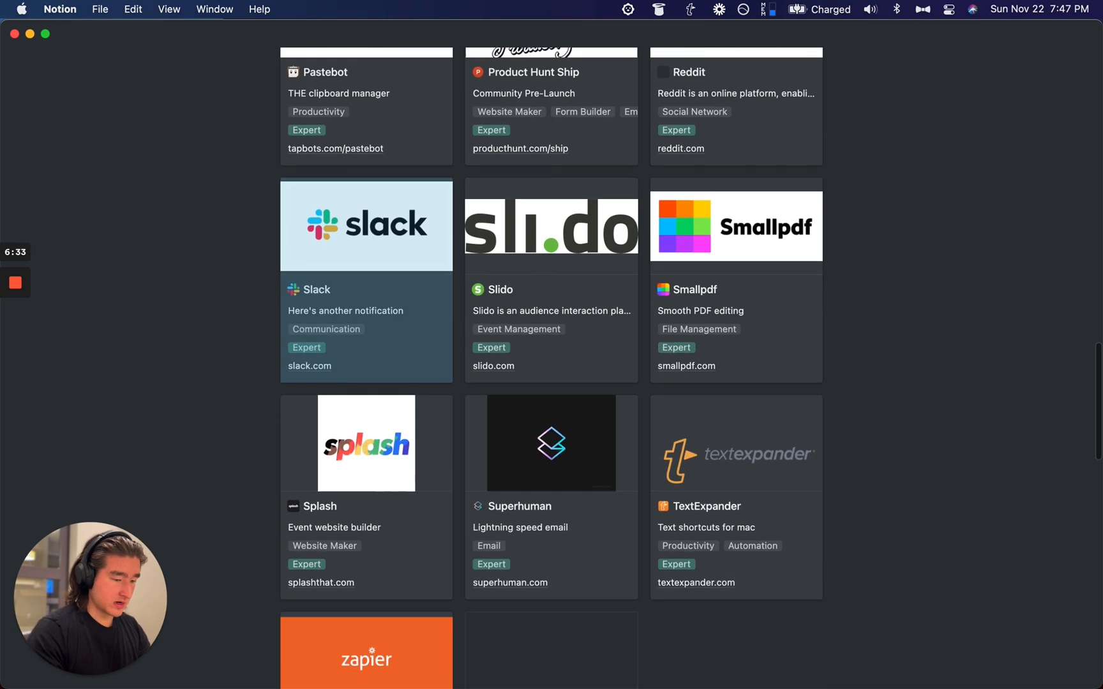
scroll(729, 604, down, 2)
drag(847, 615, 568, 419)
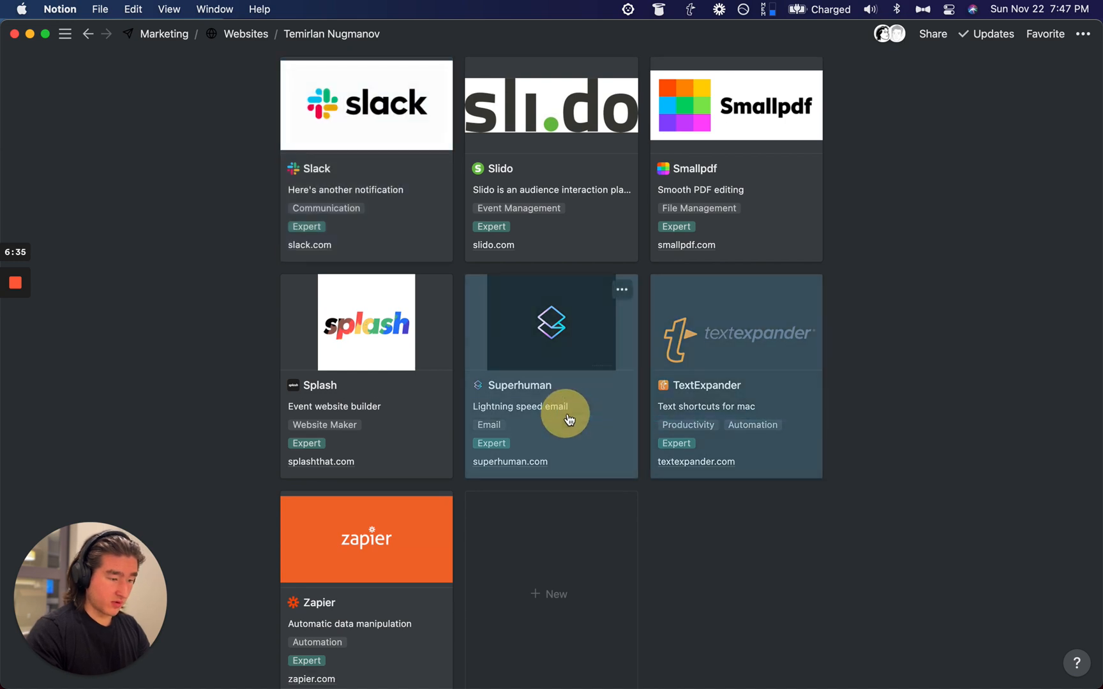
key(super+slash)
text(show)
key(Return)
scroll(568, 419, down, 2)
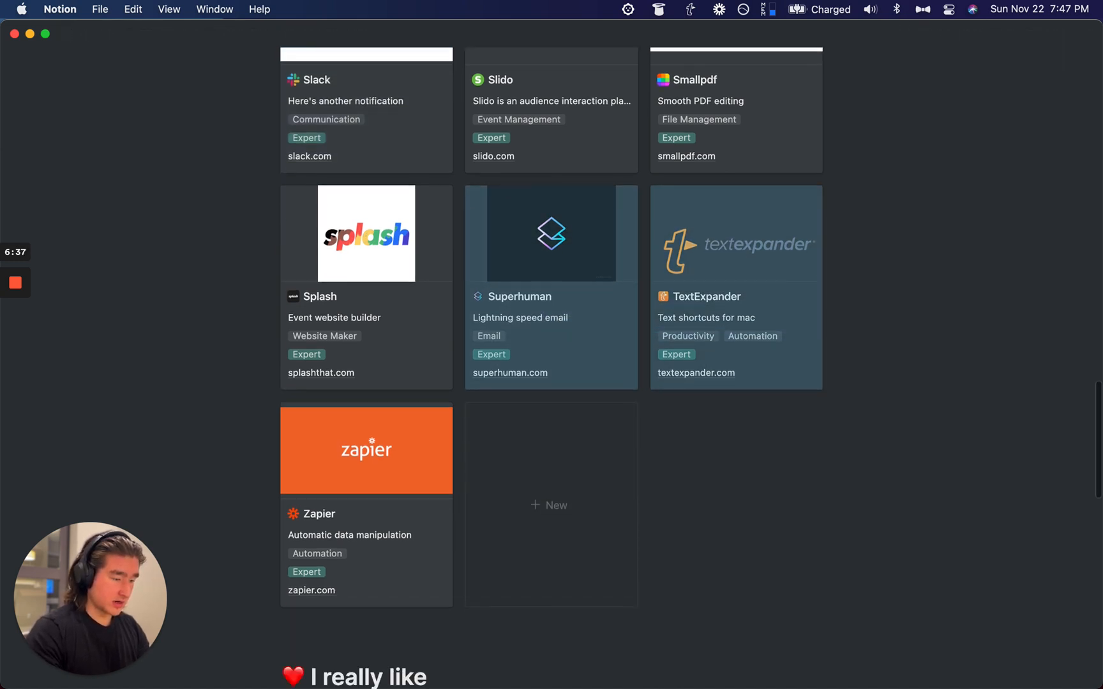
drag(204, 457, 311, 480)
key(super+slash)
text(show)
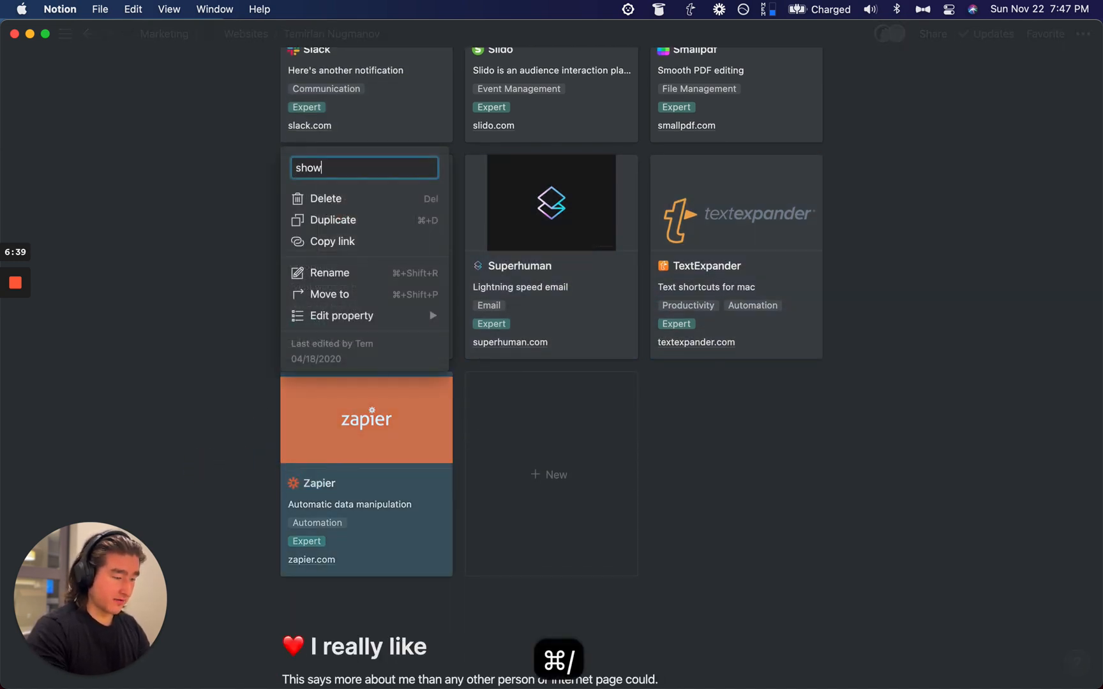
key(Return)
scroll(704, 338, up, 10)
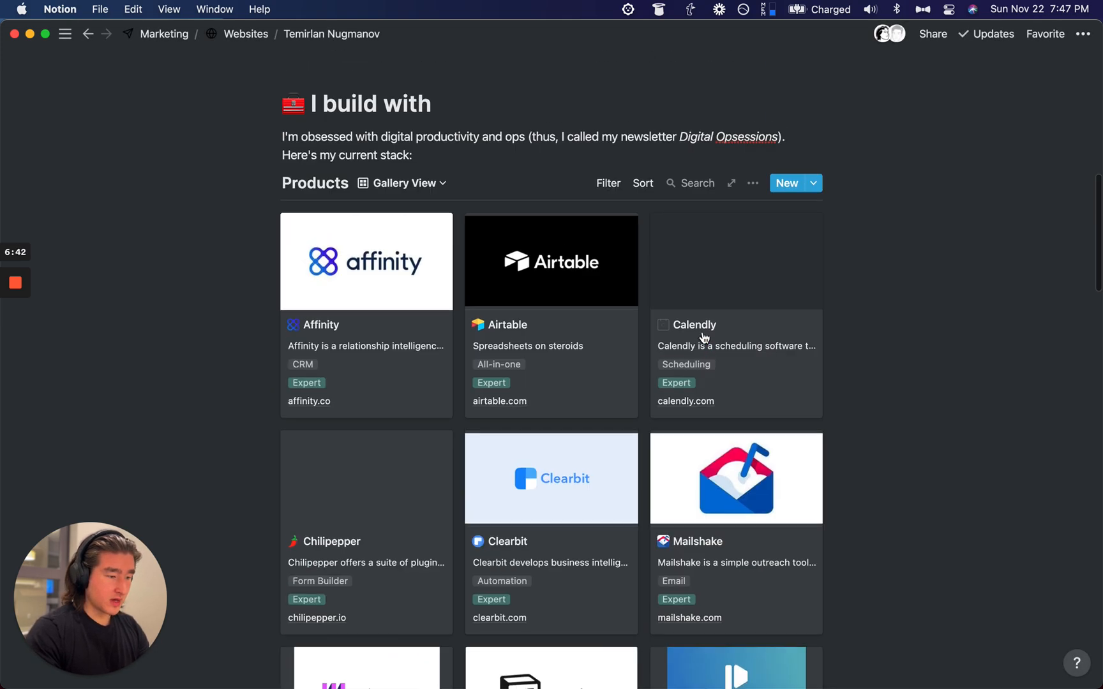
Step: Add a filter on the Showcase property to the Products gallery
click(608, 184)
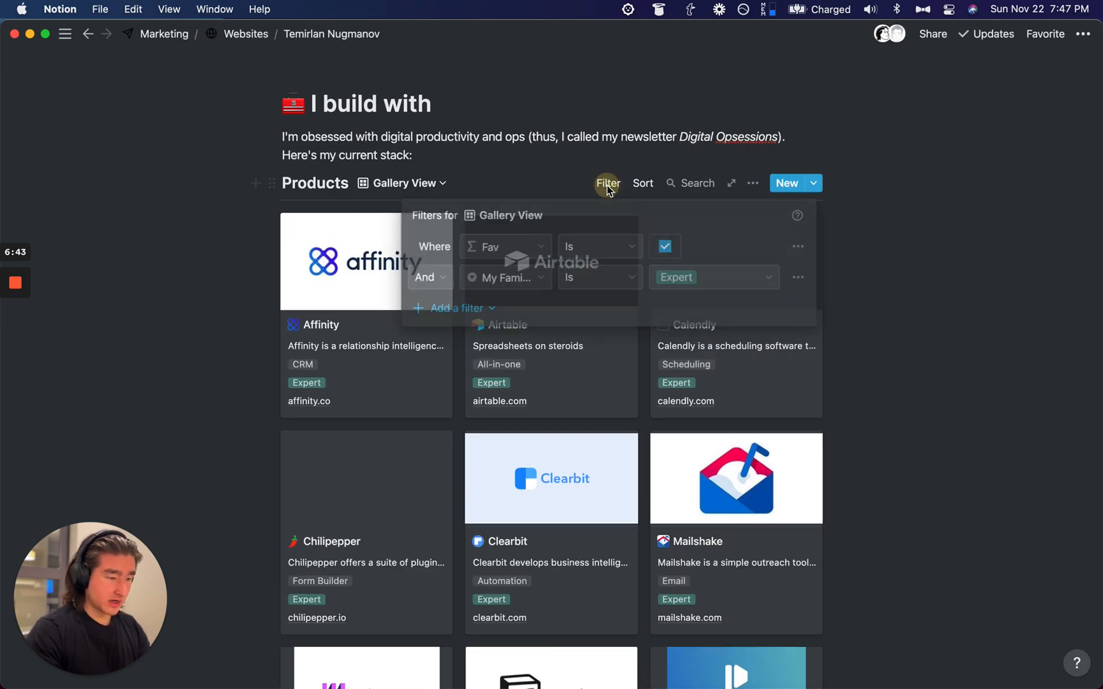
click(484, 309)
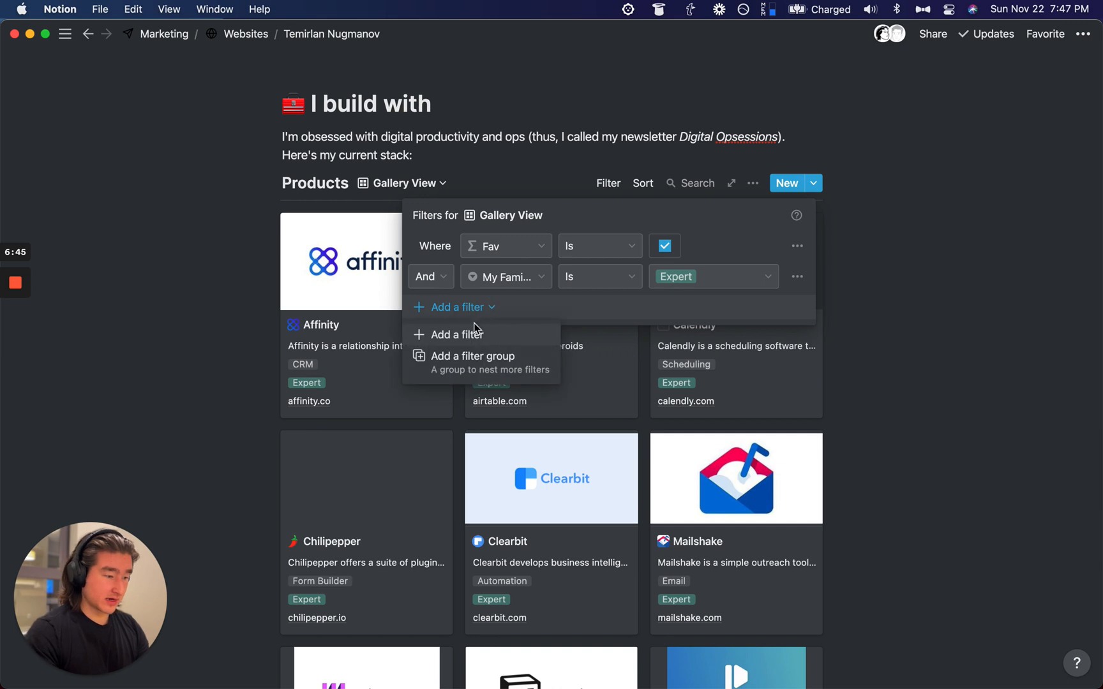
click(469, 333)
click(492, 309)
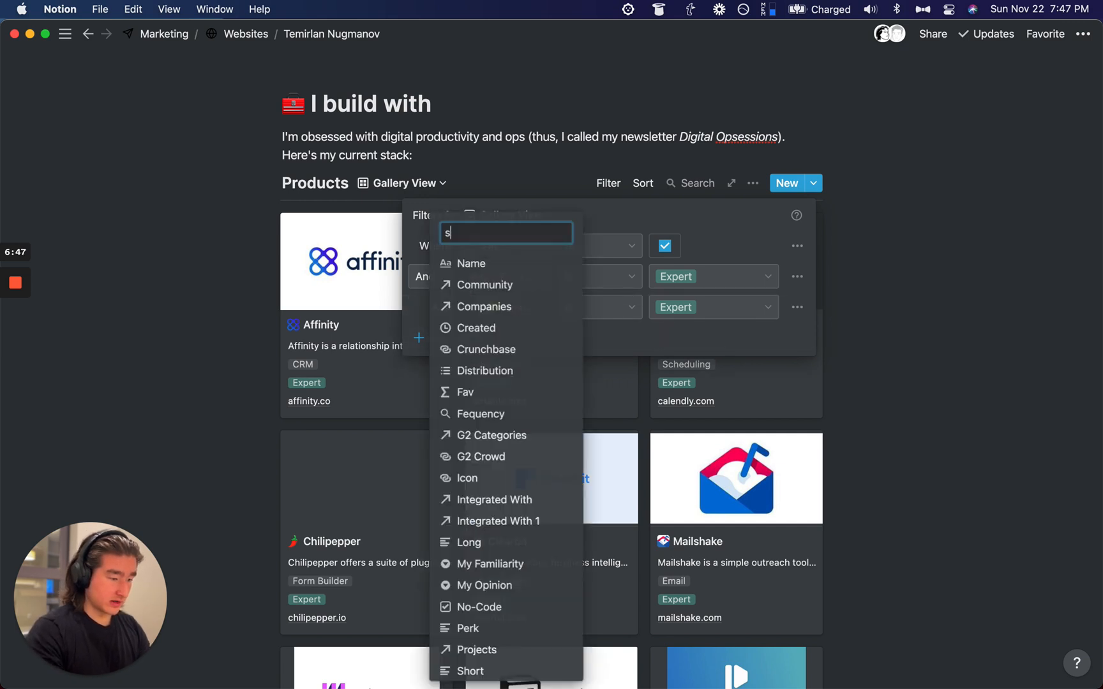
text(show)
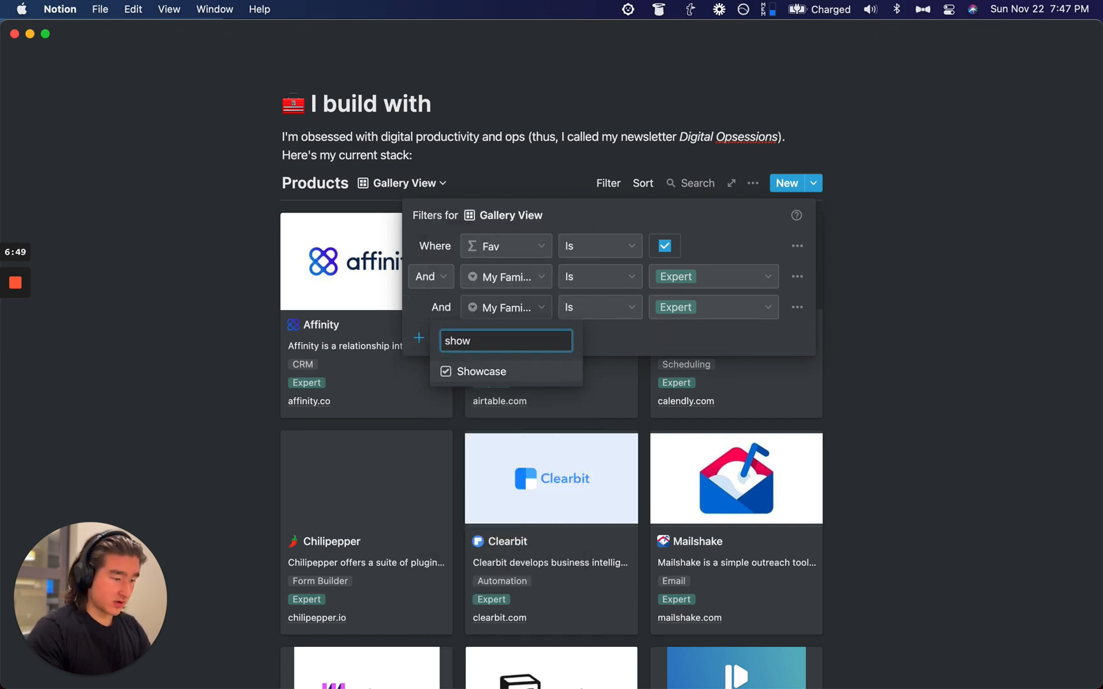
key(Return)
click(944, 250)
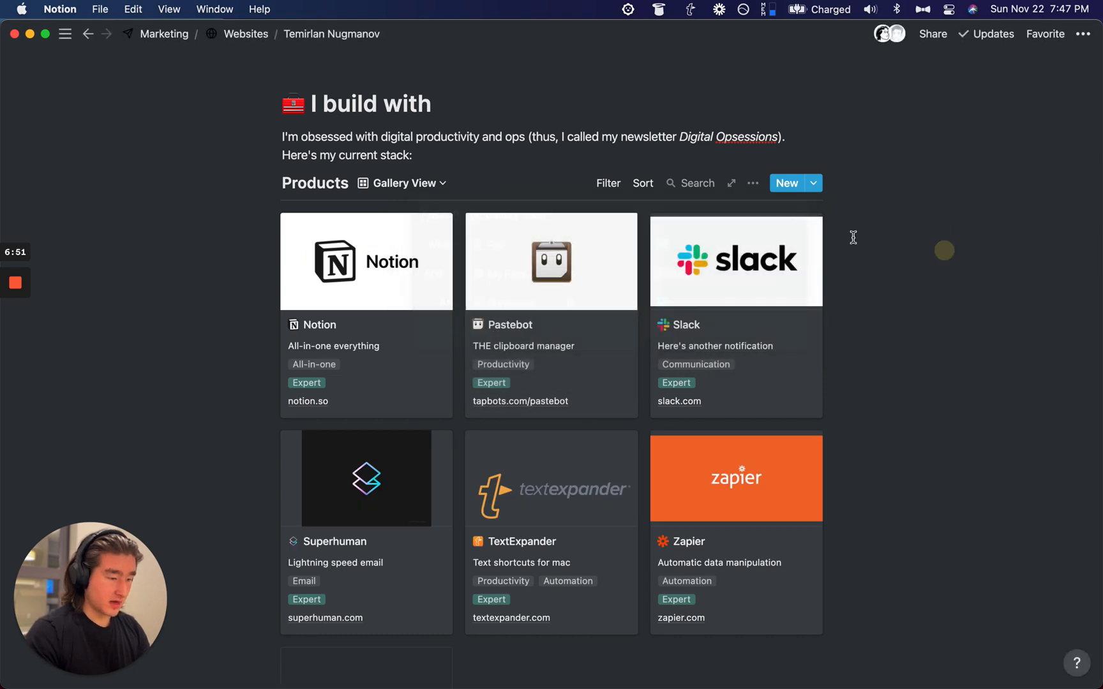
Step: Review the six filtered showcase cards and glance at the Products views list
scroll(853, 237, down, 3)
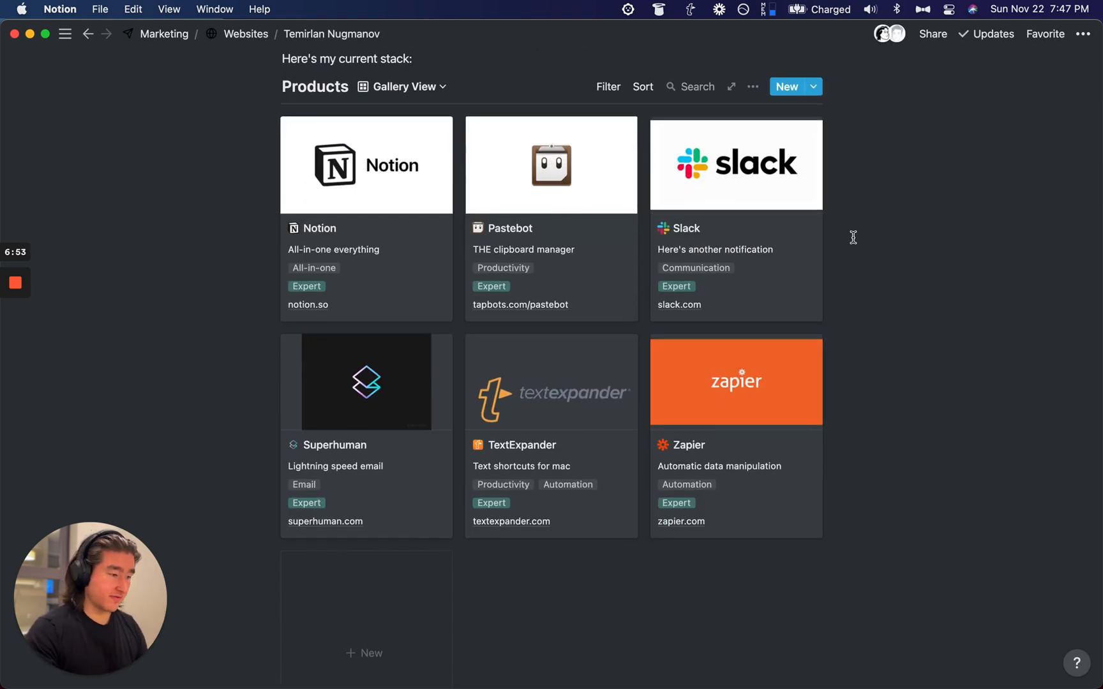
scroll(854, 238, up, 4)
scroll(854, 238, down, 2)
scroll(853, 237, up, 2)
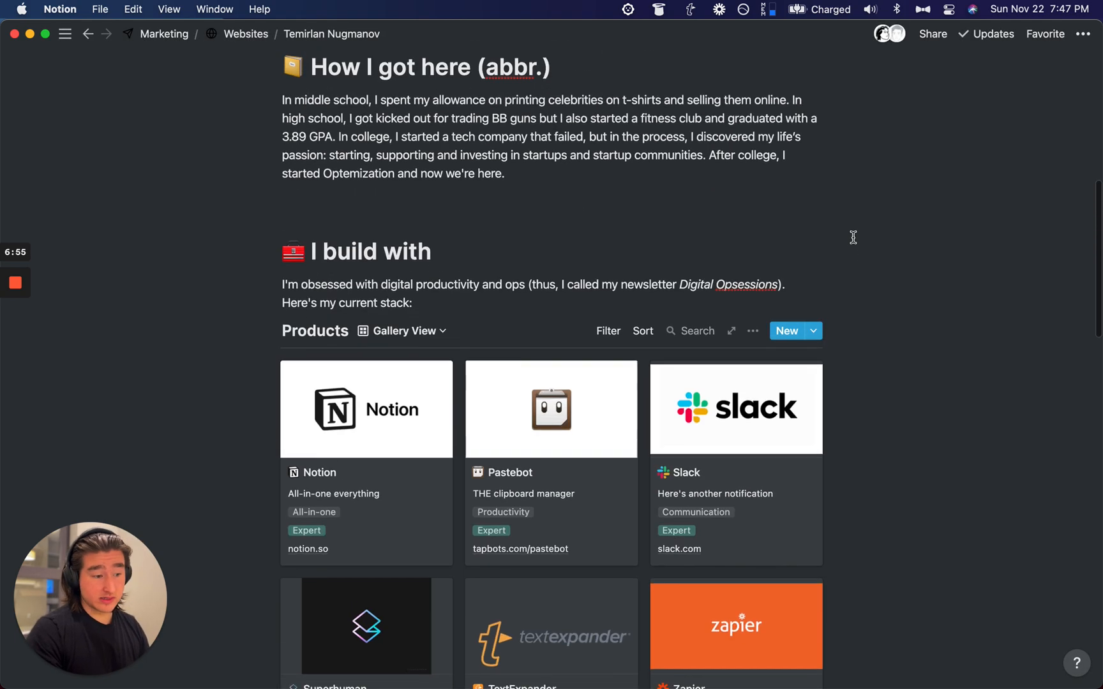
scroll(852, 236, down, 2)
click(436, 281)
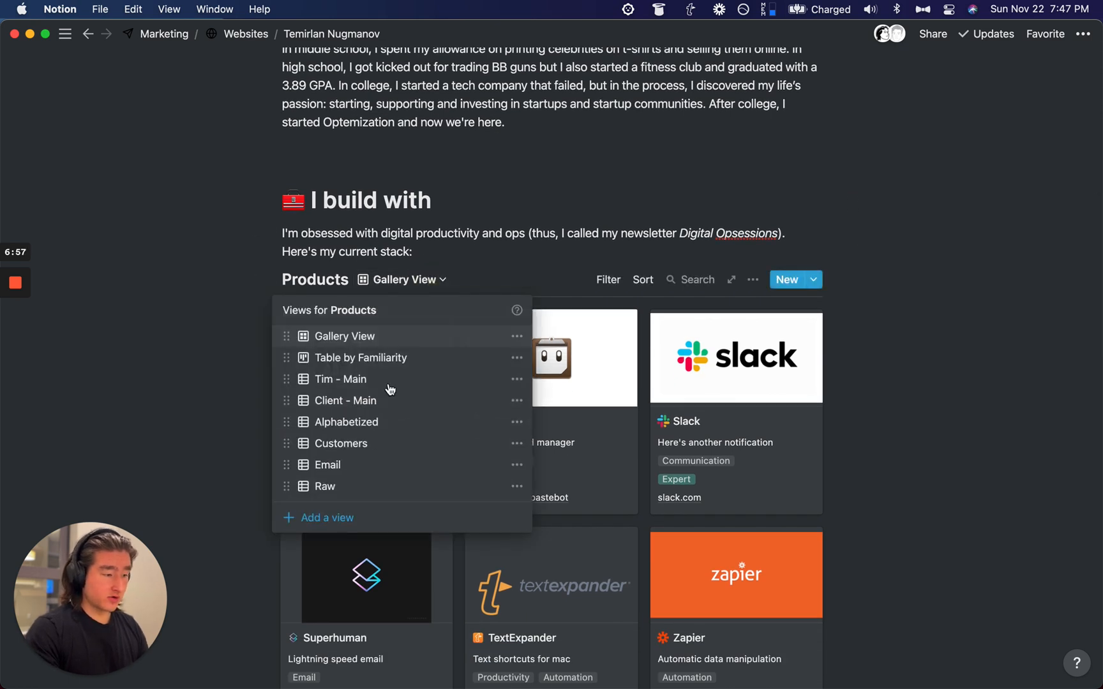
click(258, 278)
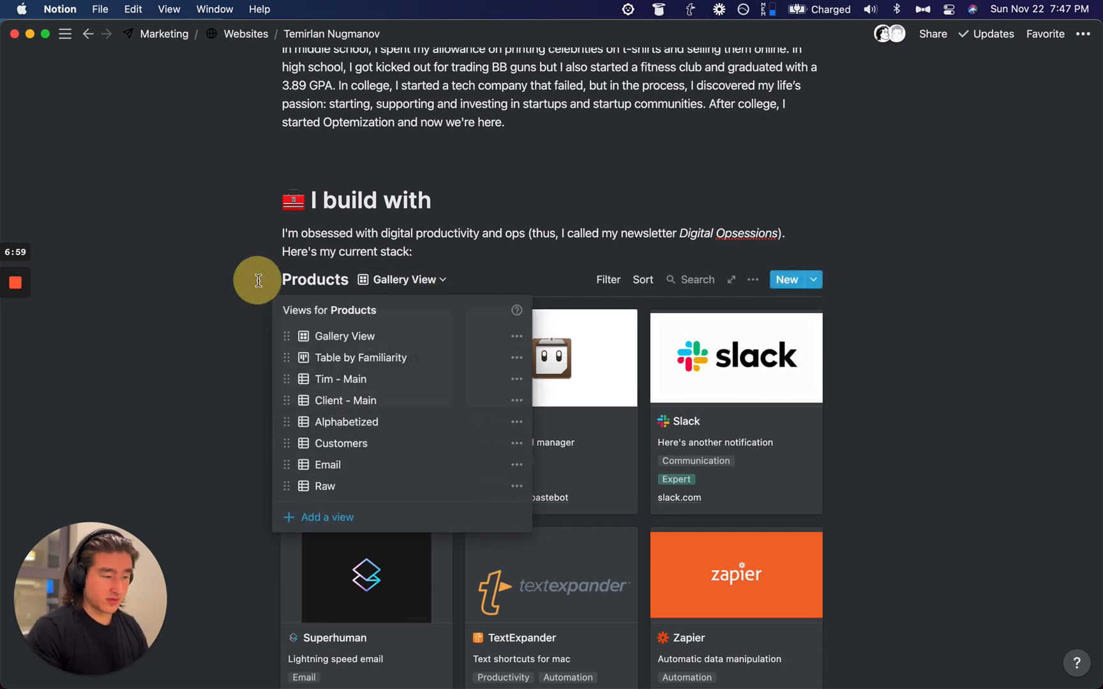
scroll(448, 322, down, 3)
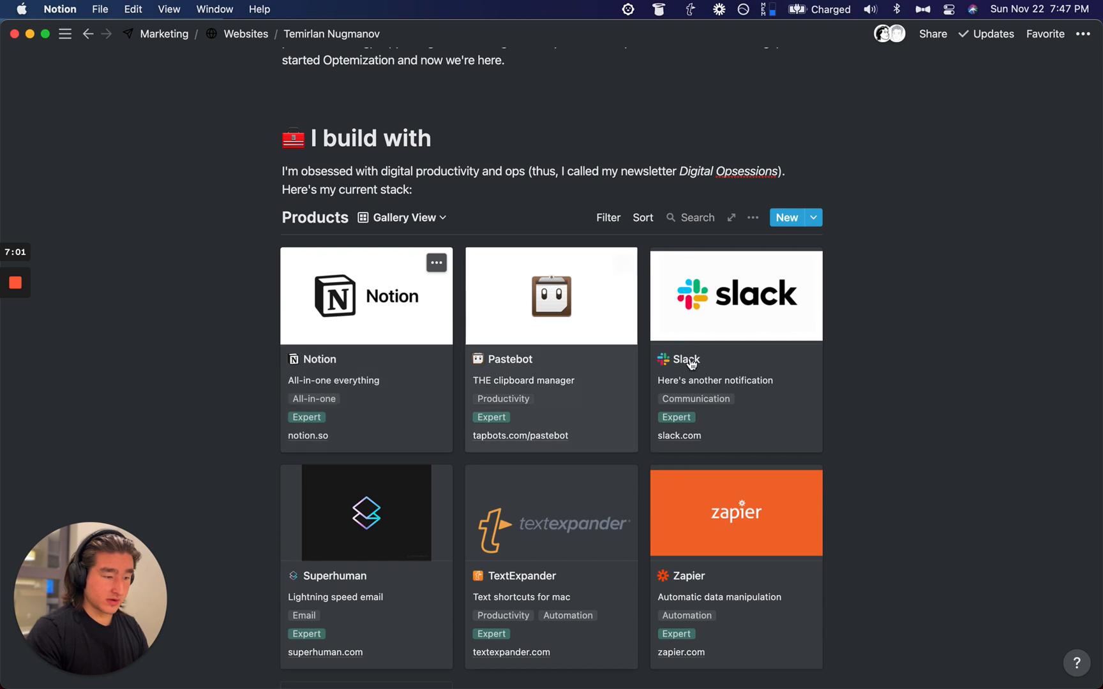
click(641, 215)
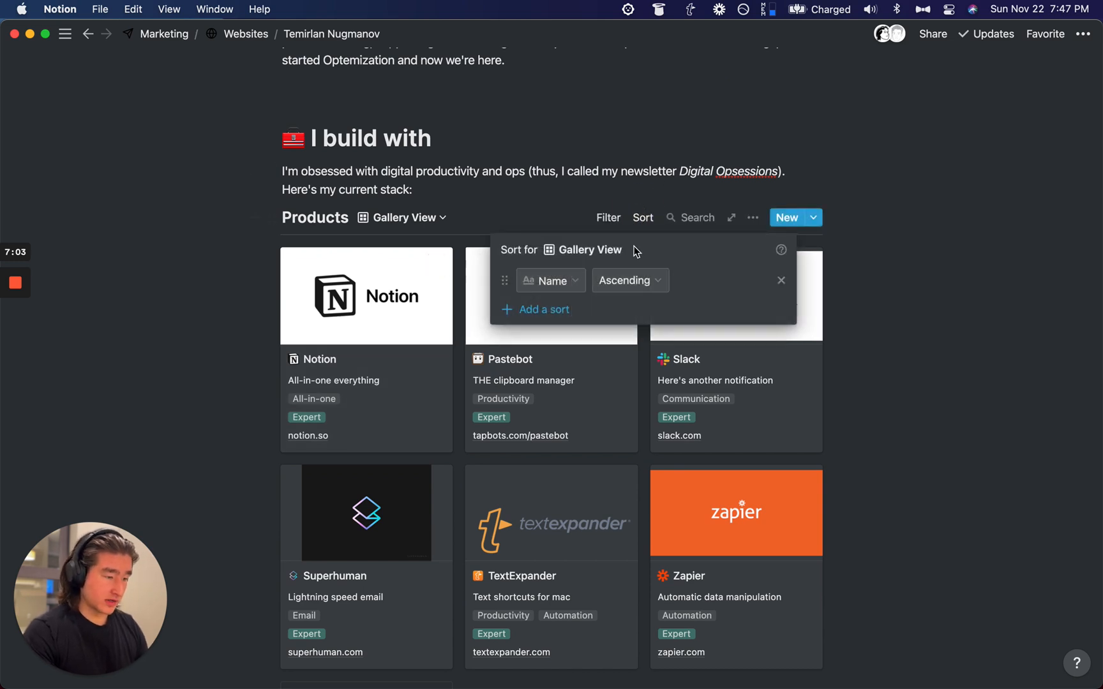
click(573, 186)
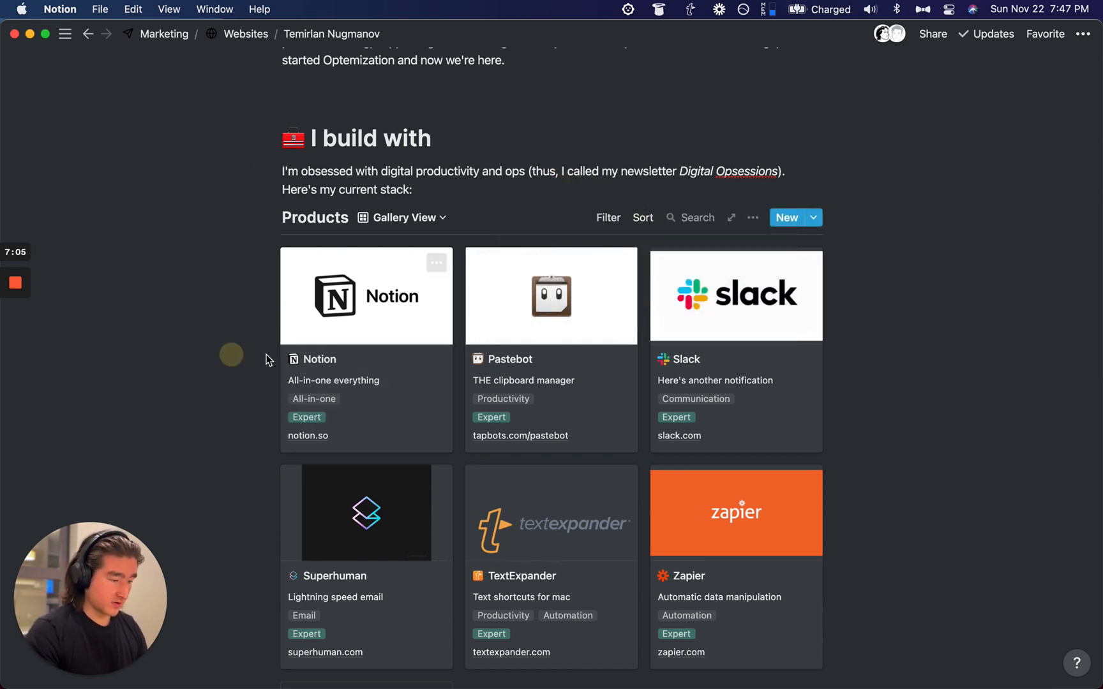
click(315, 368)
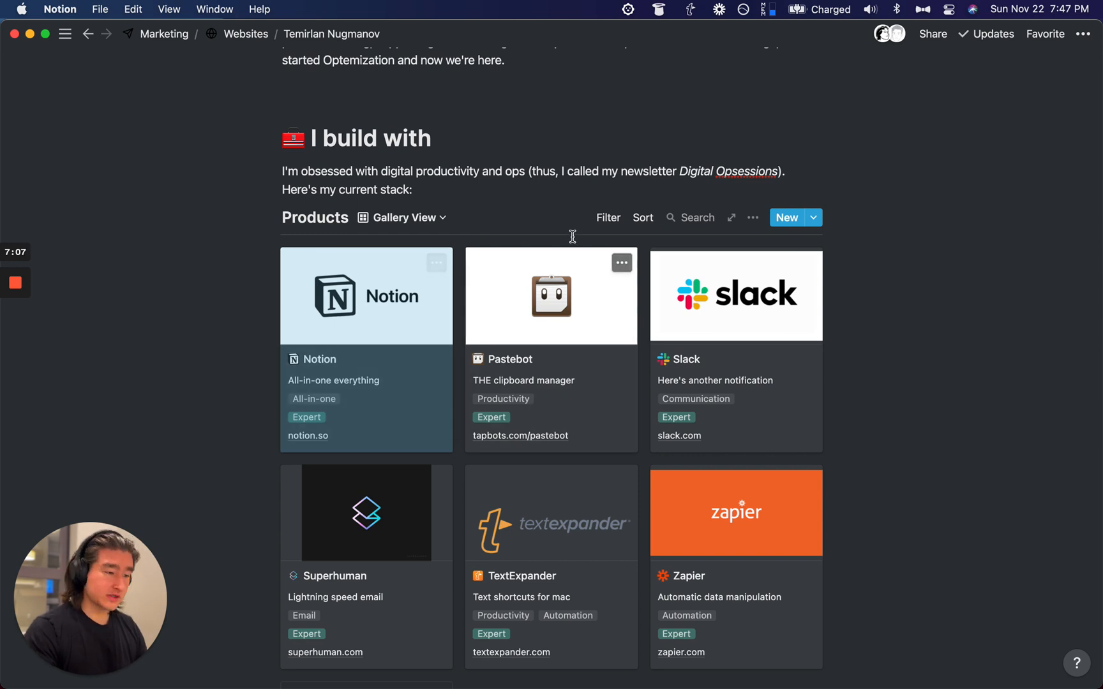
click(608, 218)
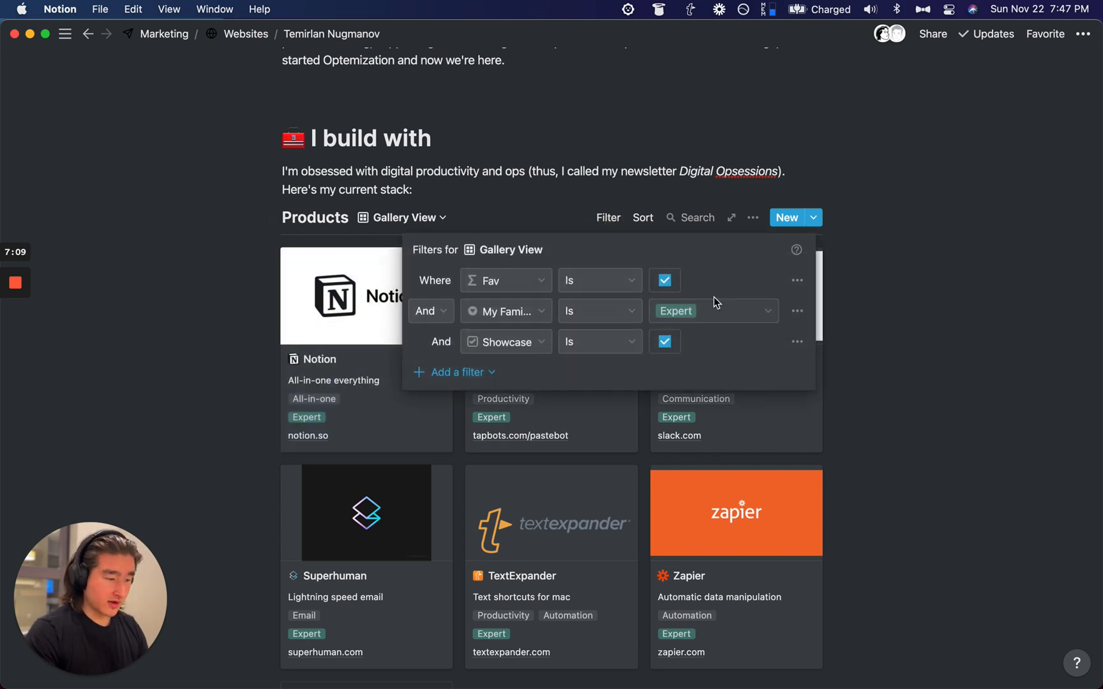
click(994, 261)
scroll(994, 258, down, 10)
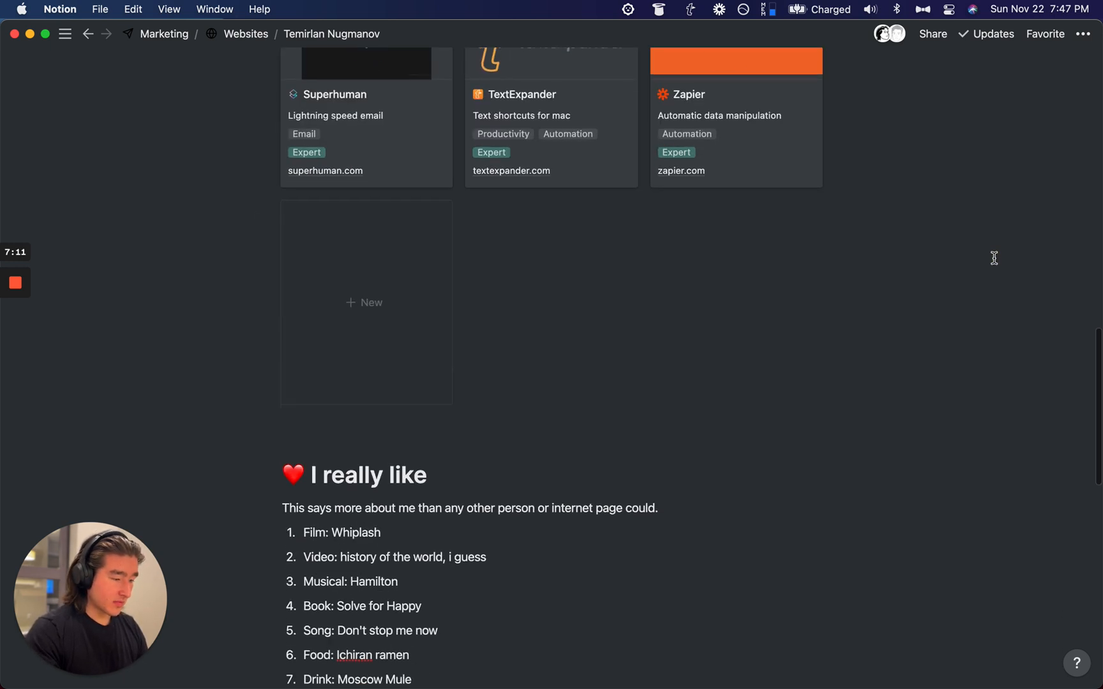
scroll(994, 258, down, 5)
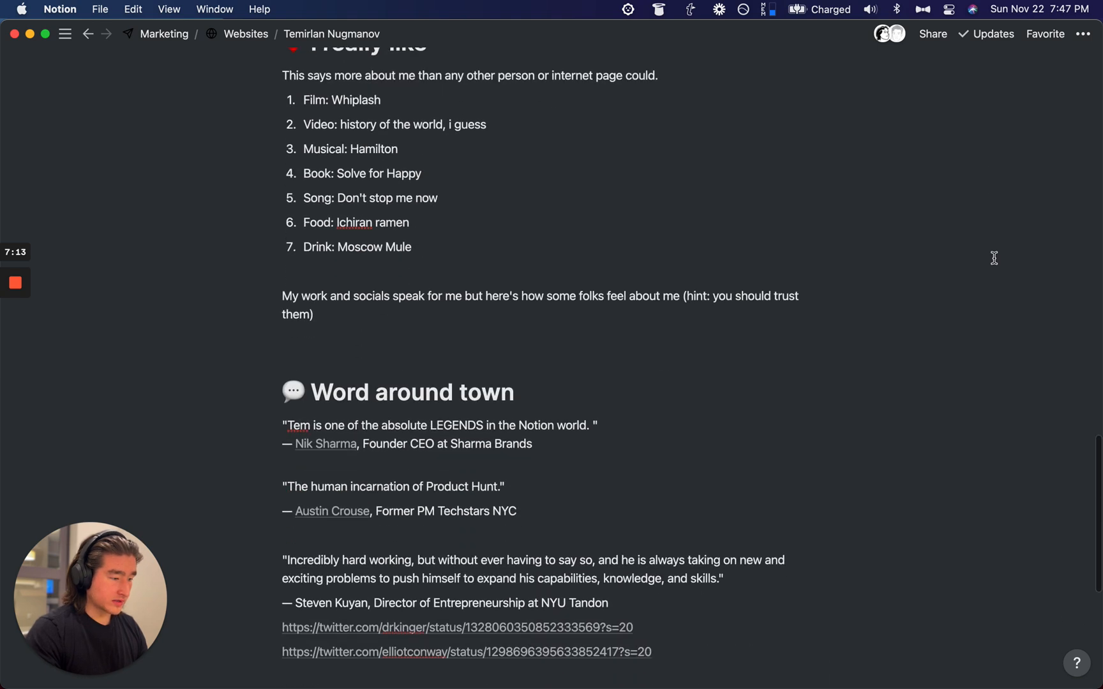
scroll(994, 258, down, 4)
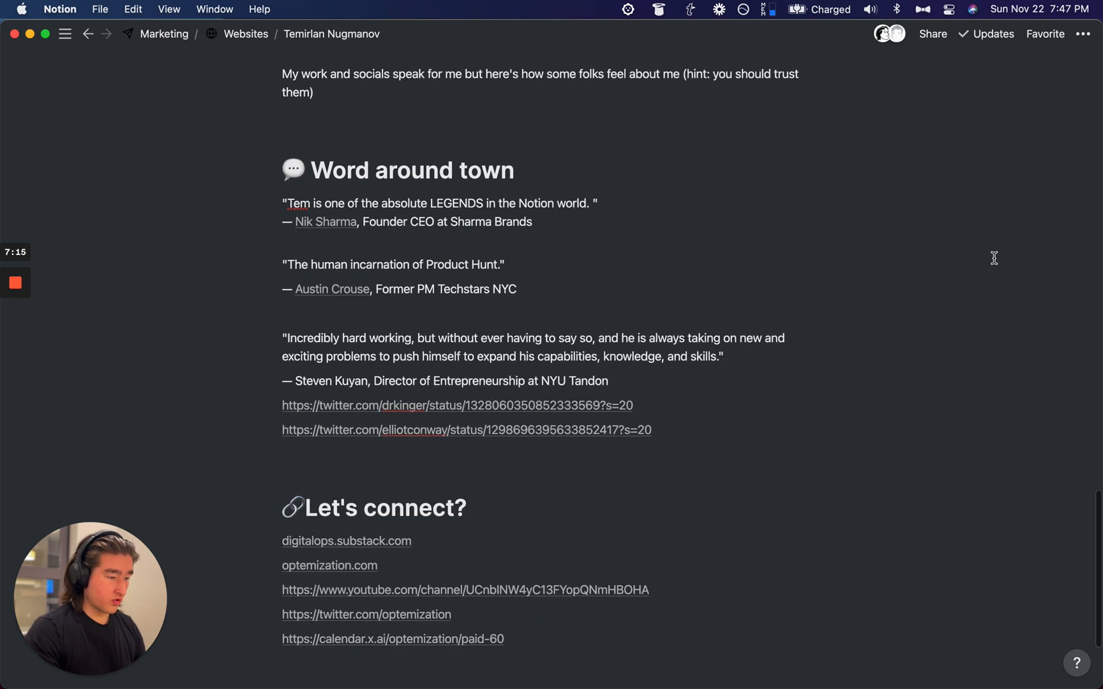
scroll(994, 258, up, 2)
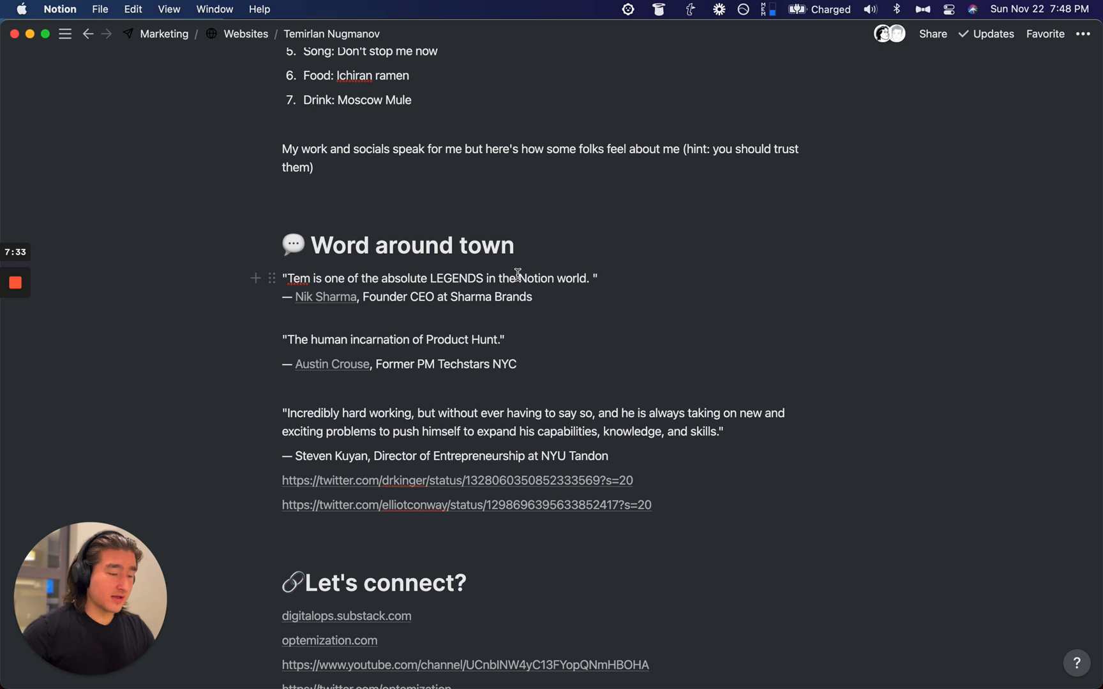
Step: Insert an empty inline table below the Word around town heading with /table
click(520, 250)
key(Return)
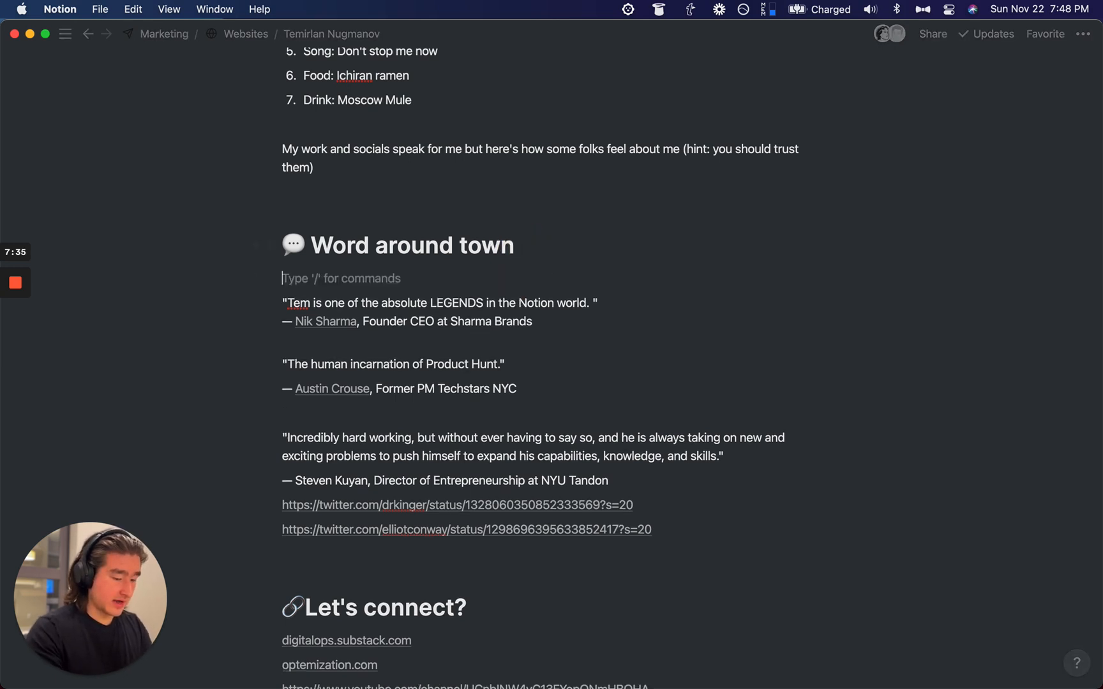
key(BackSpace)
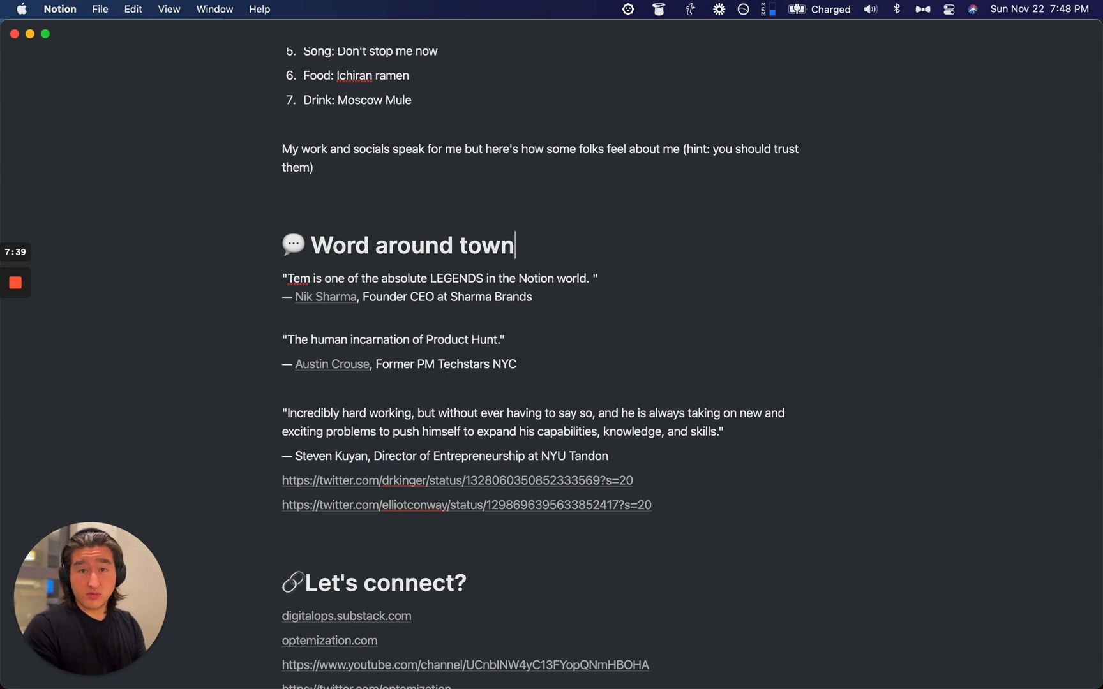
key(Return)
text(/table)
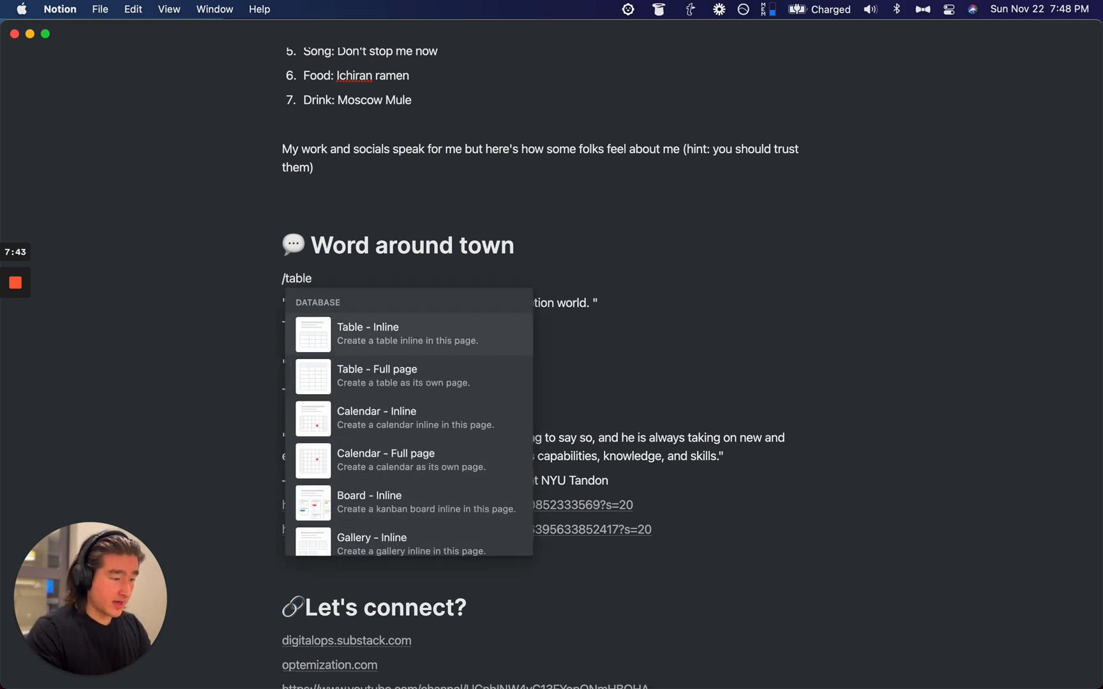
key(Return)
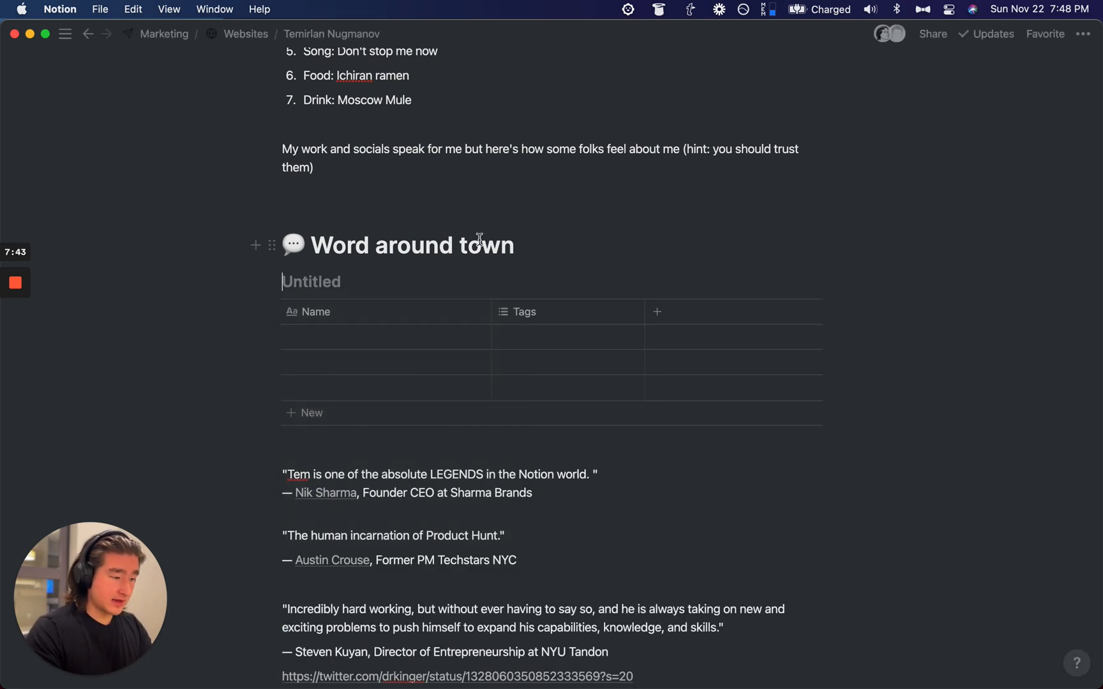
scroll(446, 253, down, 3)
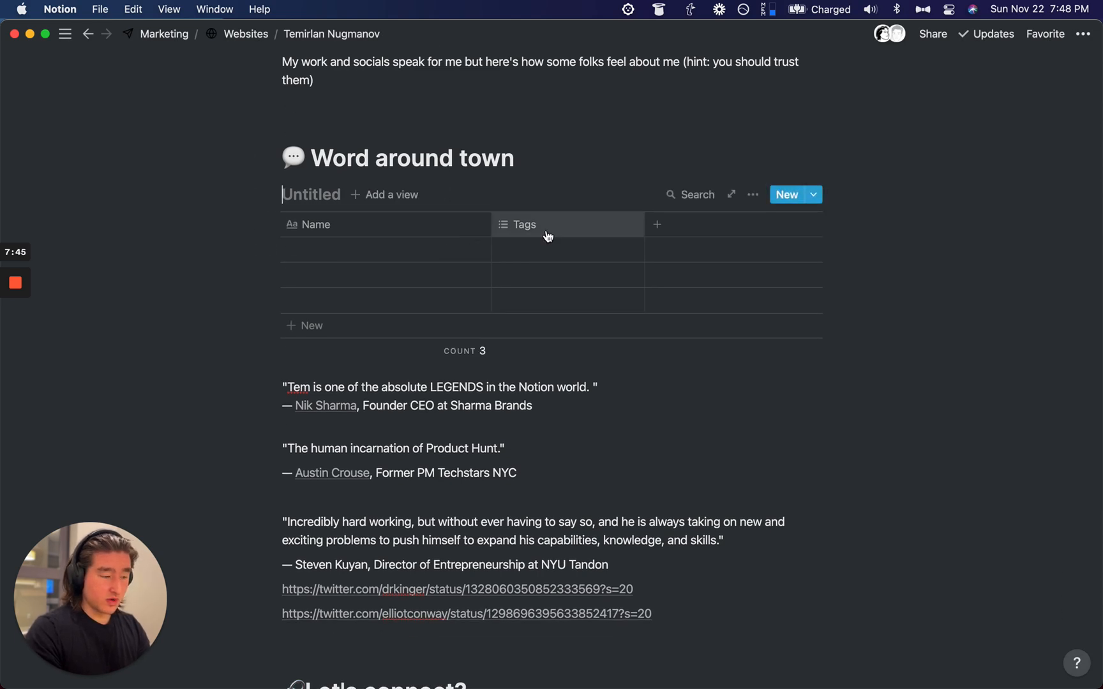
Step: Delete the table's Tags column, leaving only the Name column
click(547, 236)
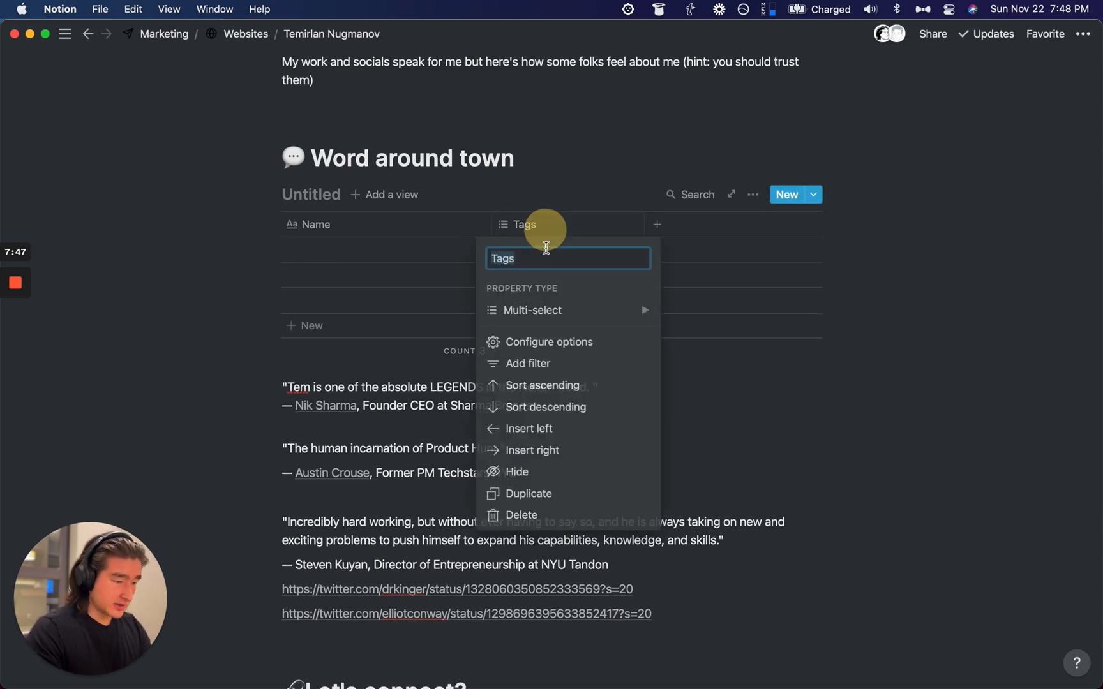
click(536, 511)
click(592, 382)
click(352, 225)
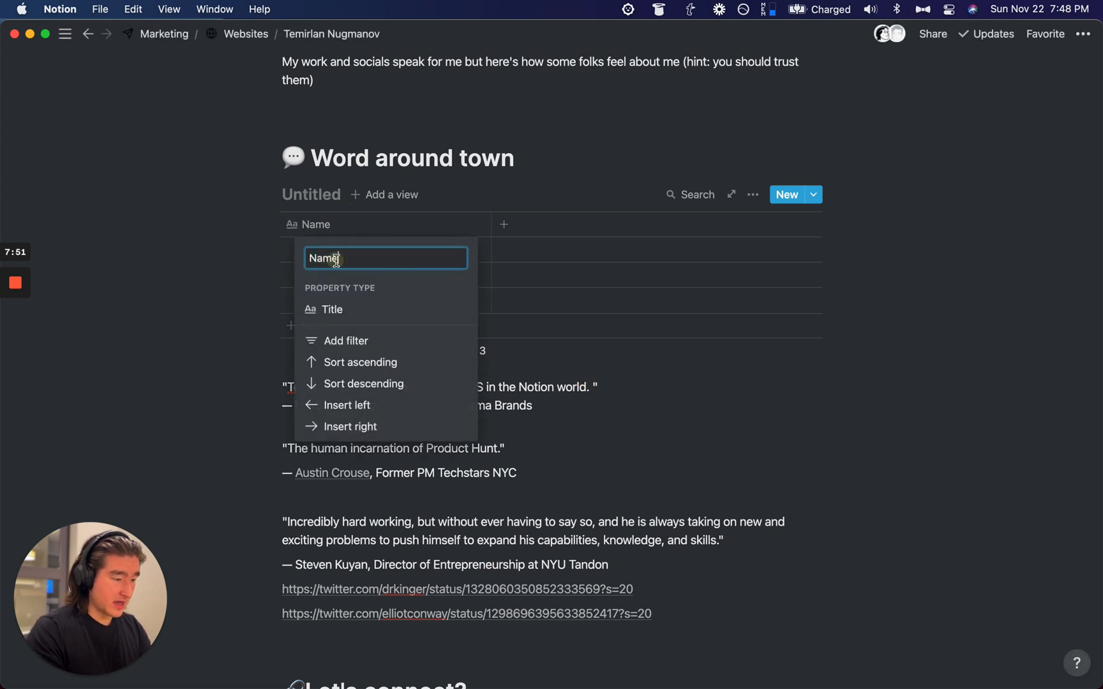
click(220, 282)
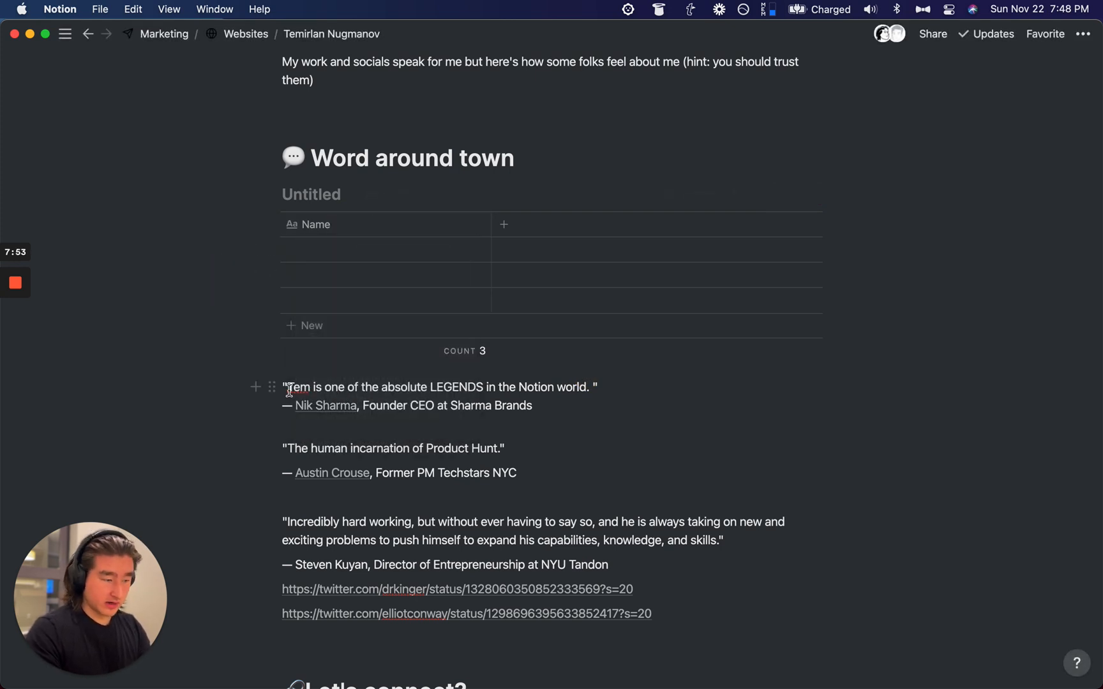
Step: Insert '&' after Founder so the first attribution reads Founder & CEO
drag(287, 387, 588, 387)
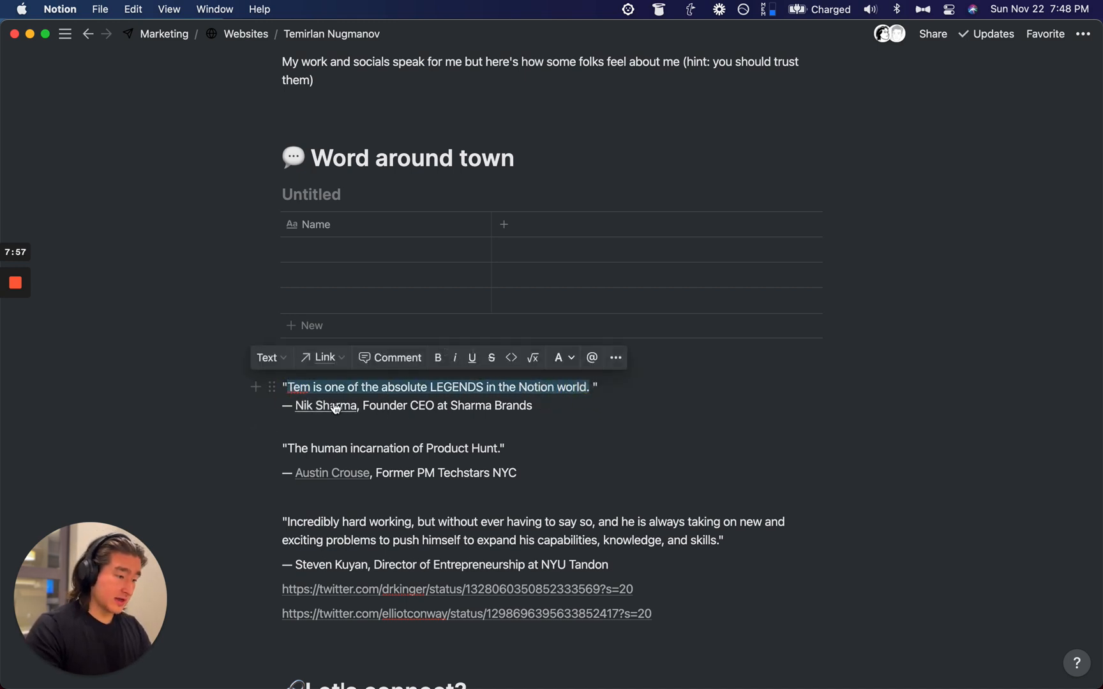
click(383, 404)
drag(369, 404, 403, 405)
click(403, 406)
text(&)
key(BackSpace)
text(&)
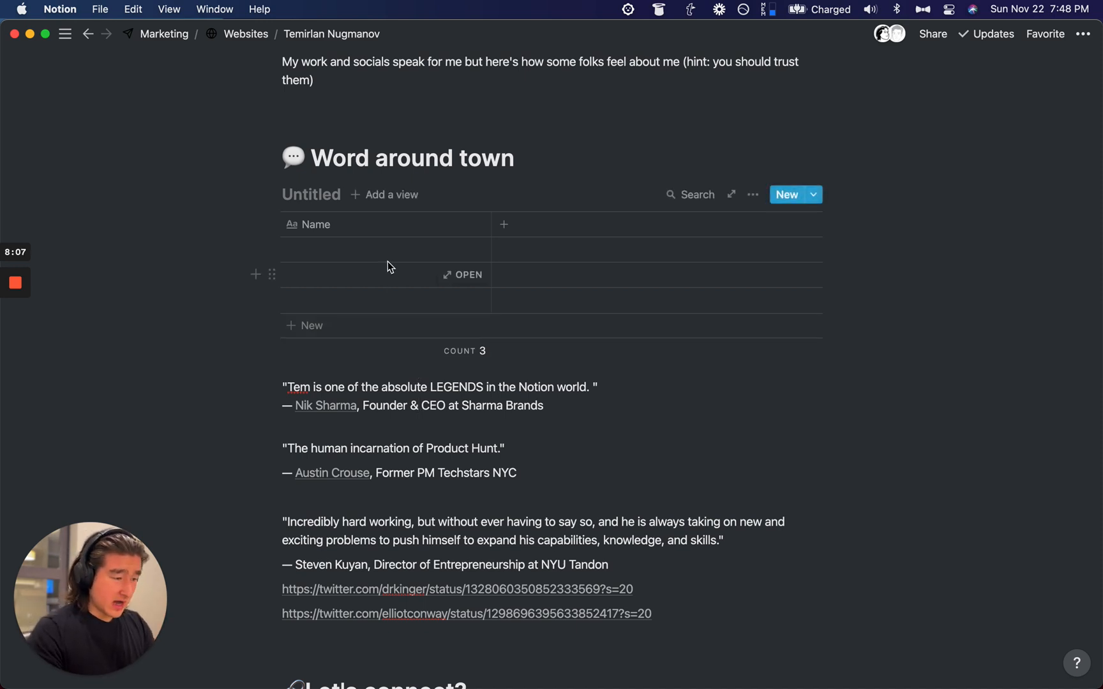
drag(285, 386, 592, 390)
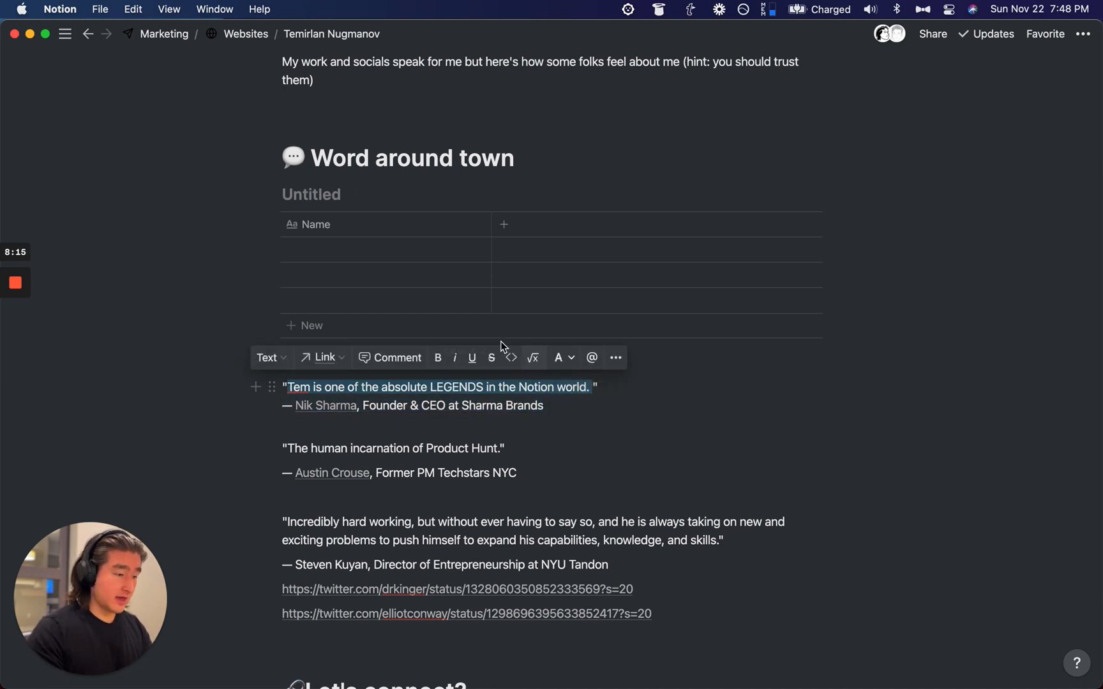
click(367, 250)
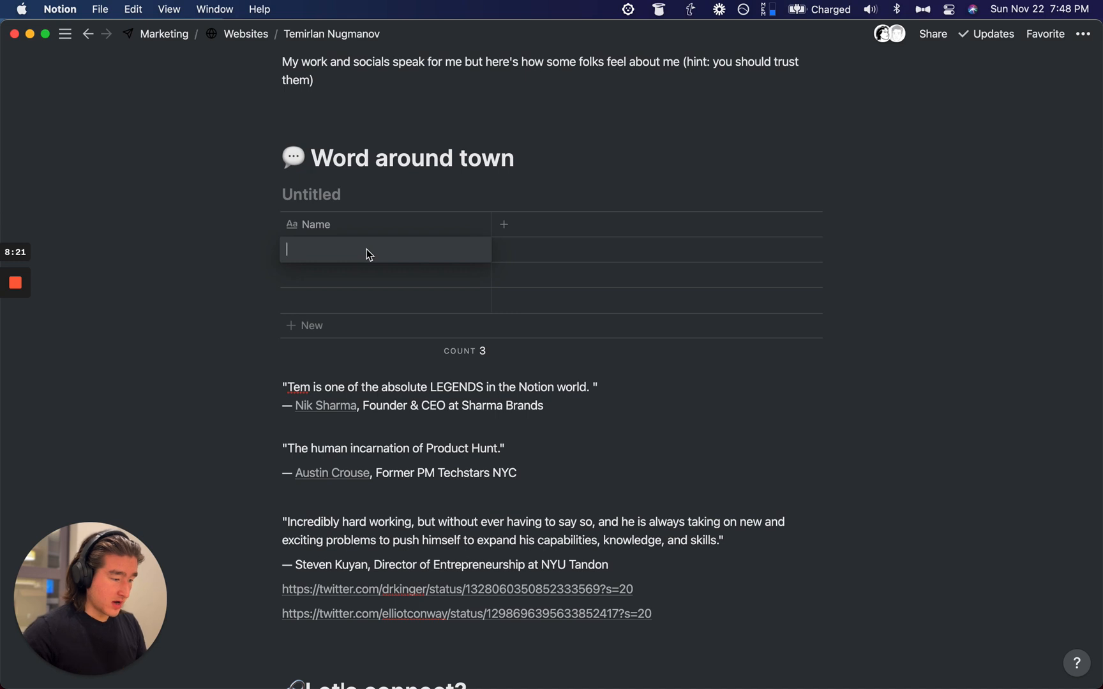
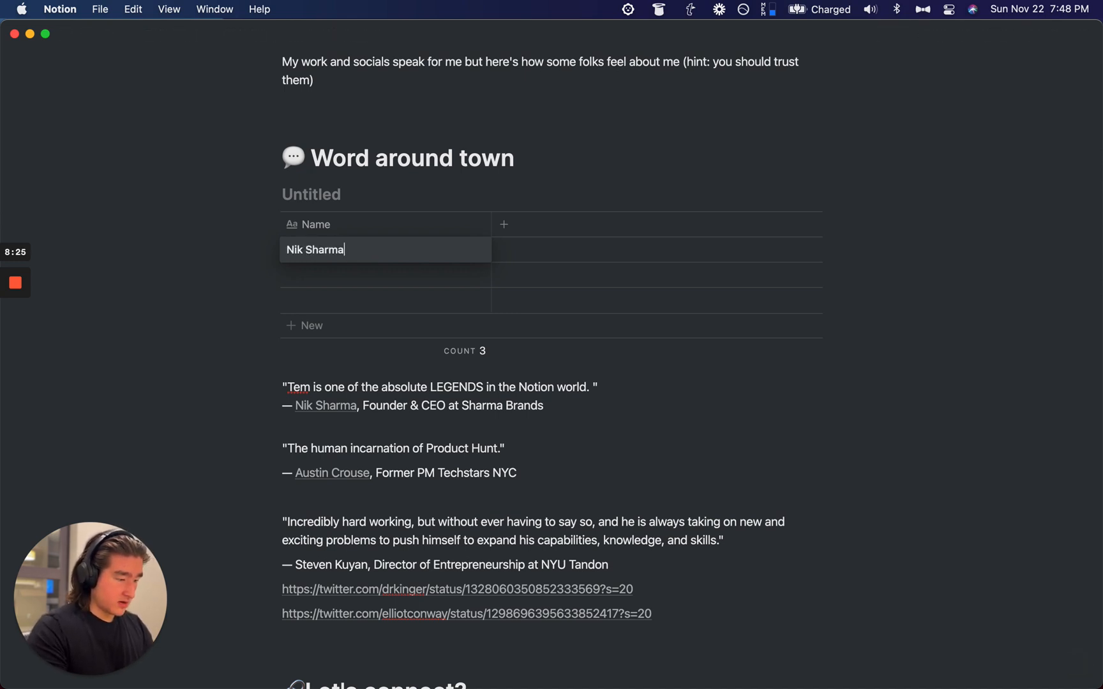
Step: Enter the three testimonial authors' names in the table's Name cells
click(328, 275)
text(Austi)
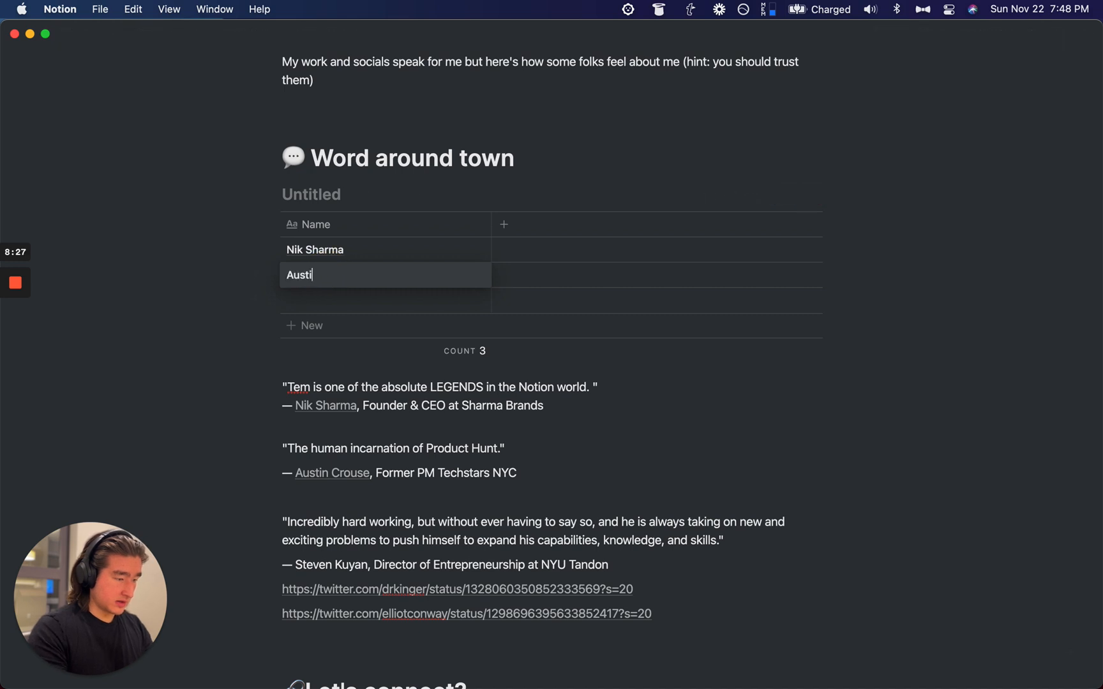
key(Return)
key(Return)
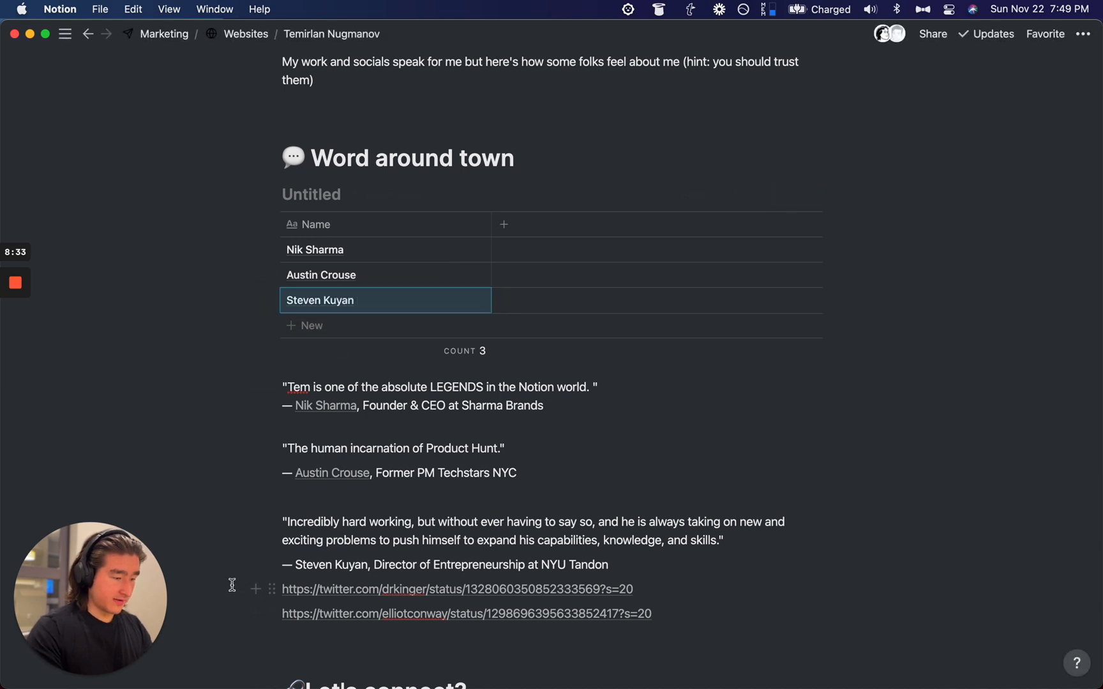
click(293, 598)
drag(293, 599, 291, 614)
scroll(357, 394, up, 2)
click(626, 463)
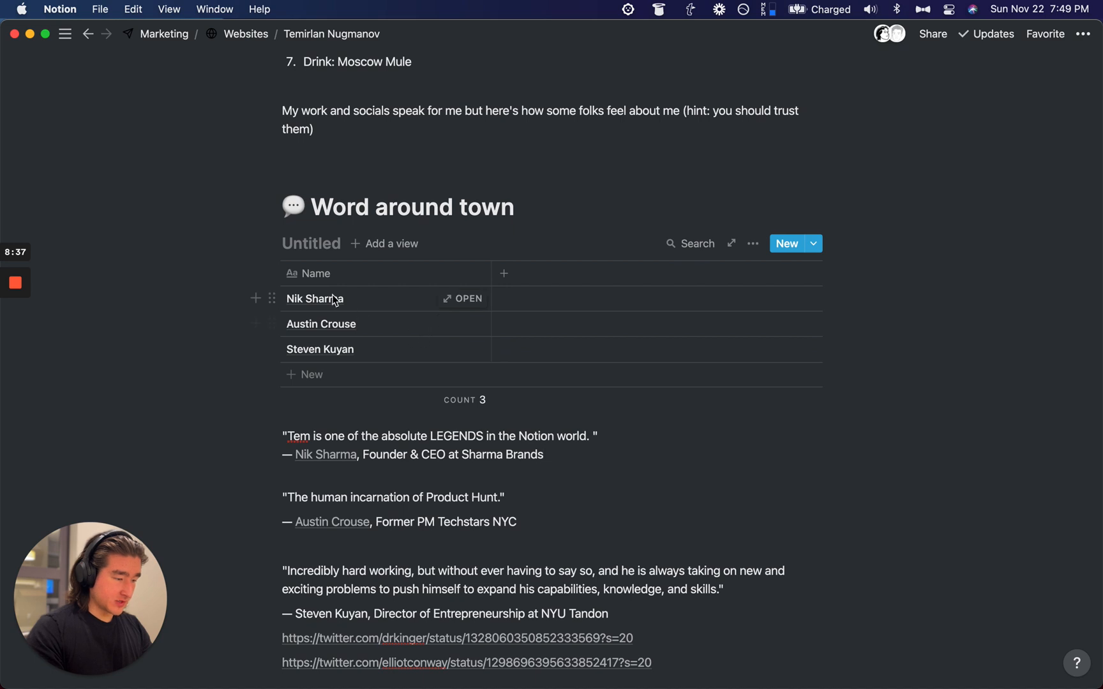
Step: Rename the first column to Referrer and add a second column named Company
click(372, 271)
text(Referr)
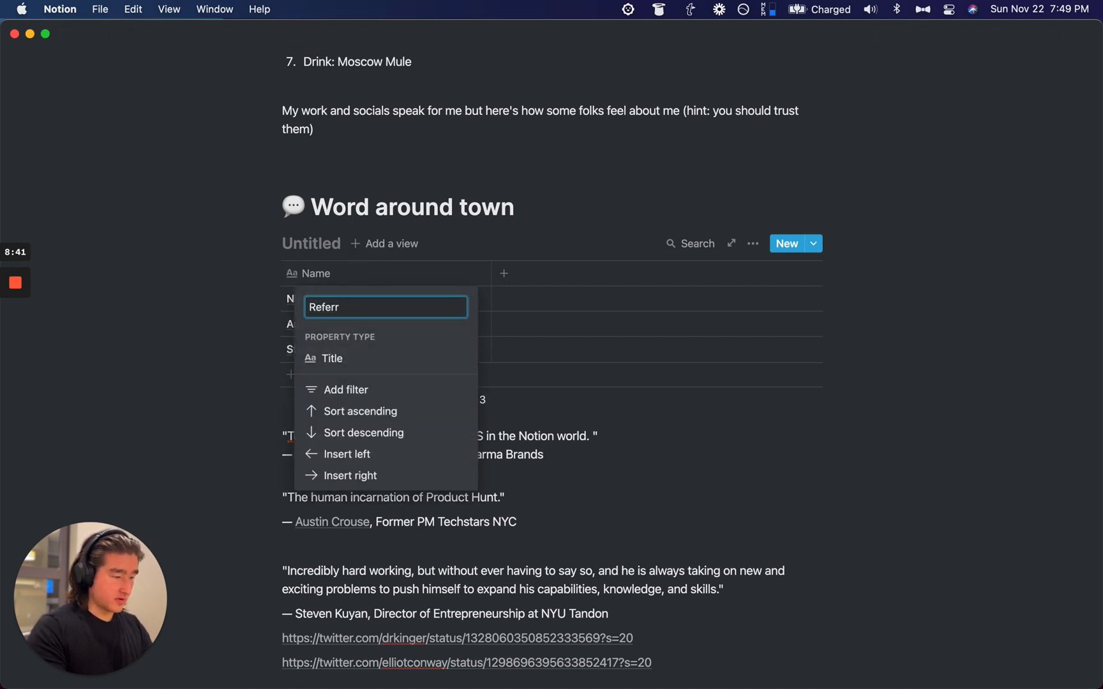
text(er)
key(Return)
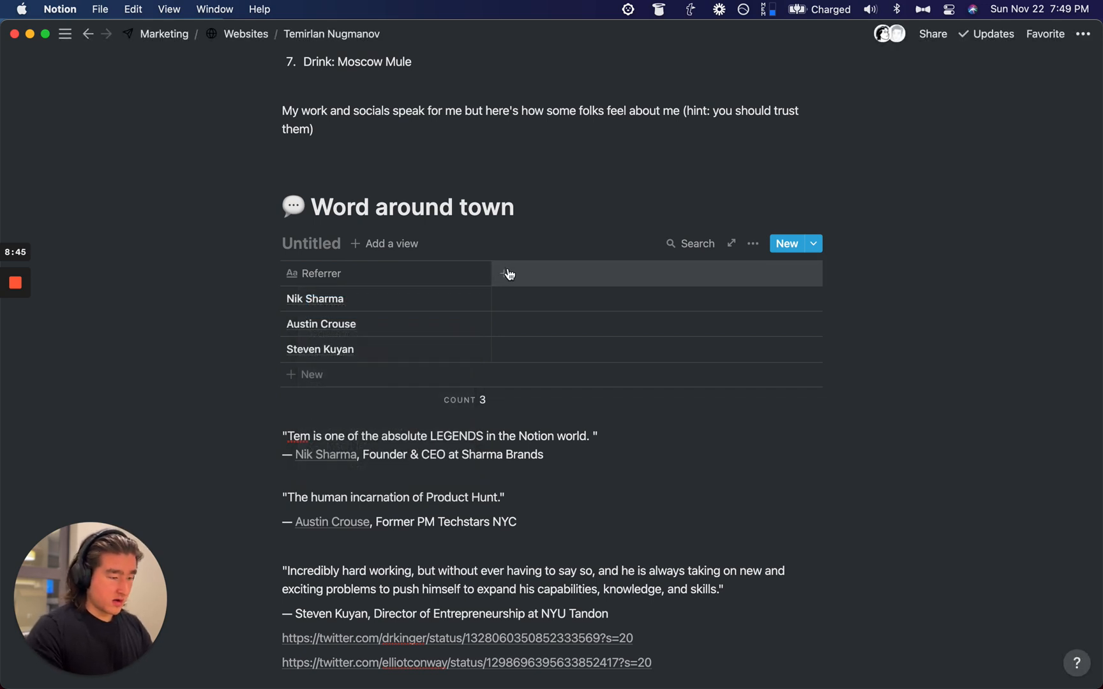
click(508, 275)
text(Company)
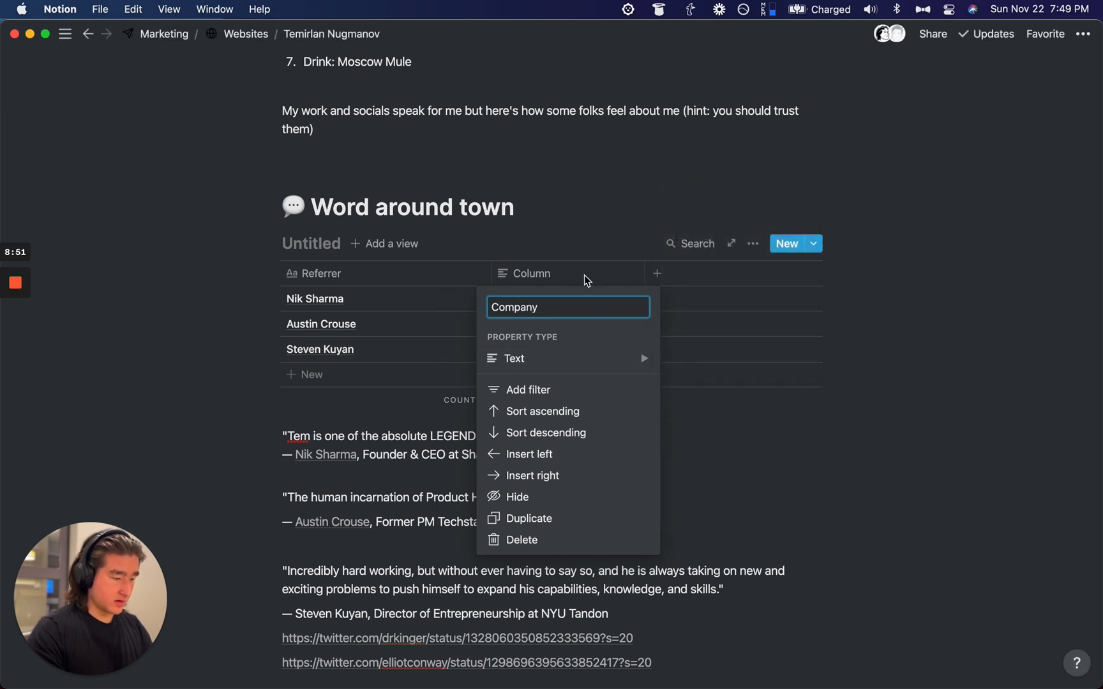
Step: Fill the Company cells with Sharma Brands, Every Mother and NYU Tandon
key(Return)
click(559, 301)
text(harma Brands)
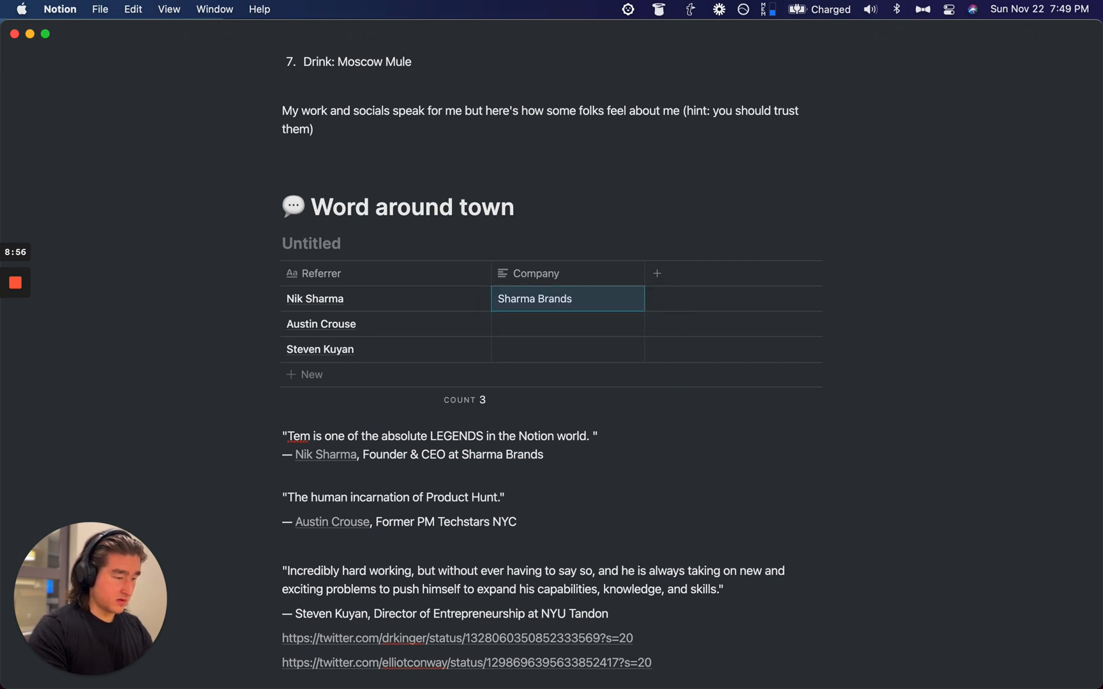
key(Down)
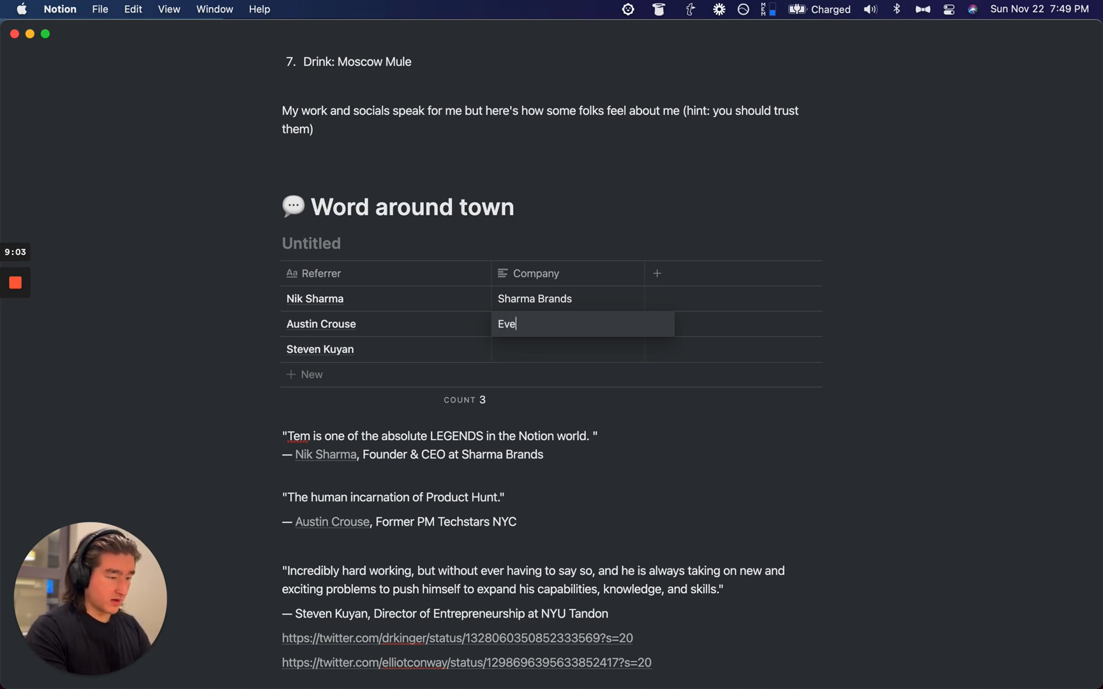
text(Every Mother)
key(Down)
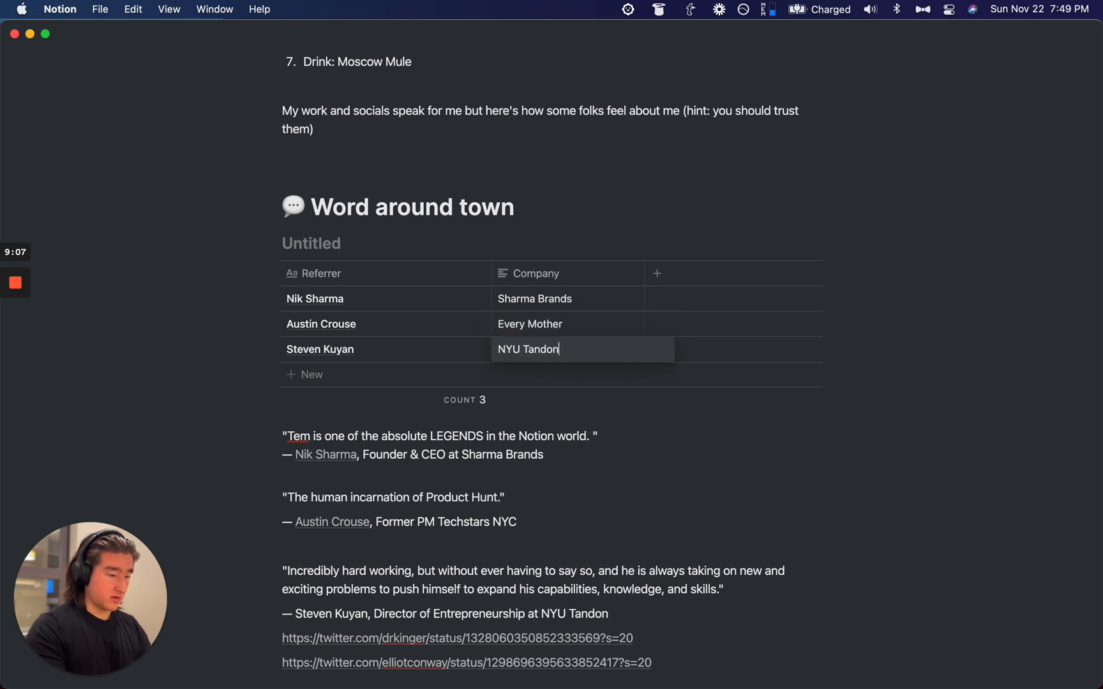
key(Escape)
Step: Set the table's row-count footer calculation to None
click(454, 402)
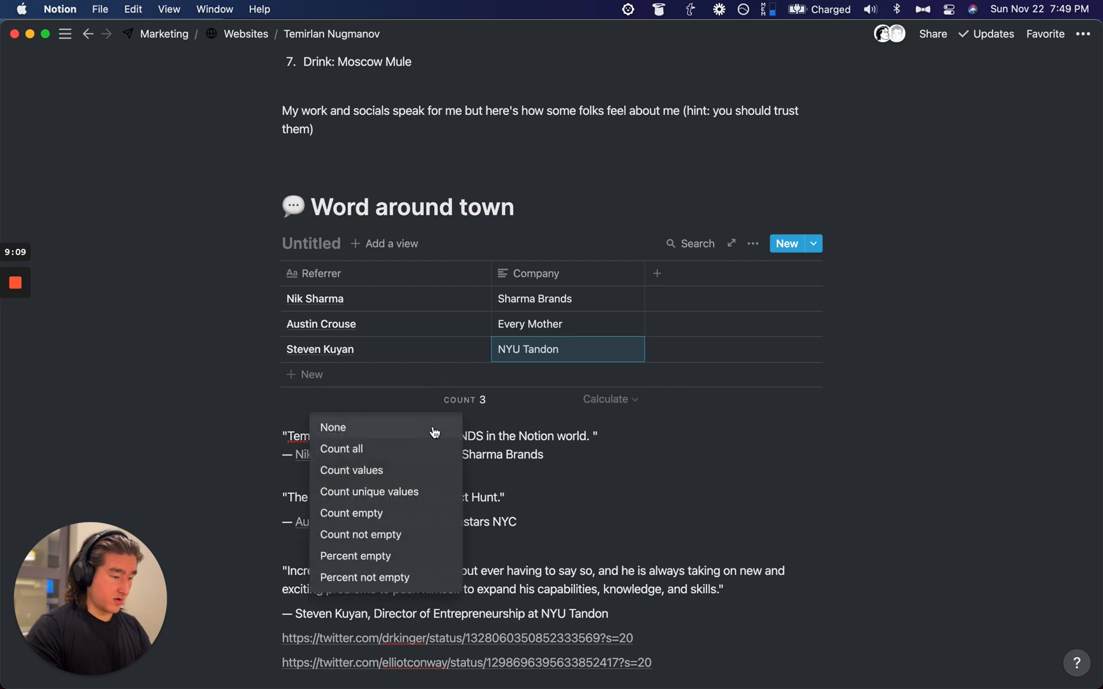
click(409, 433)
scroll(222, 262, down, 2)
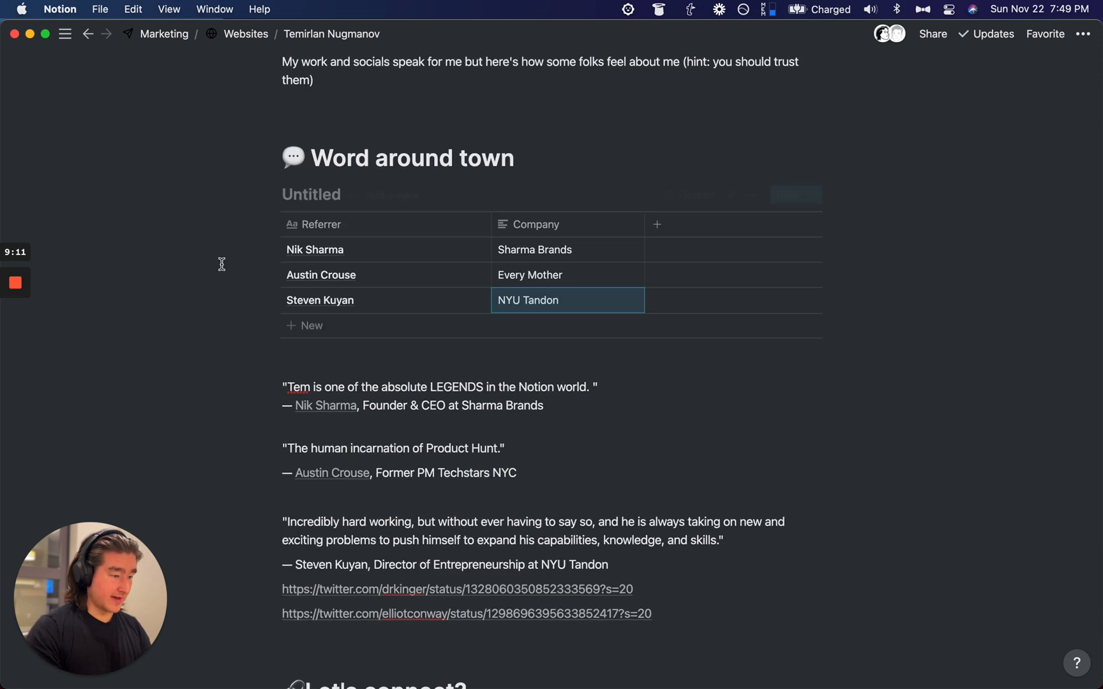
scroll(337, 310, down, 2)
Step: Copy the first testimonial quote to the clipboard
drag(592, 324, 288, 323)
click(583, 322)
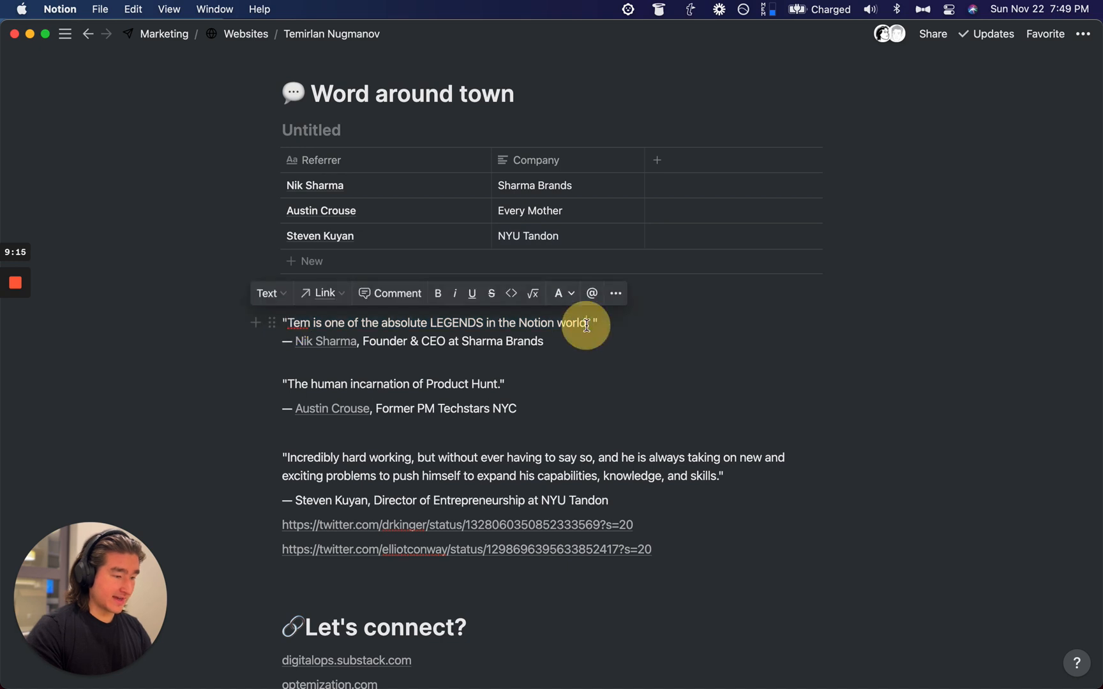
drag(584, 323, 294, 327)
key(super+c)
Step: Switch to Firefox and open a new tab
key(super+space)
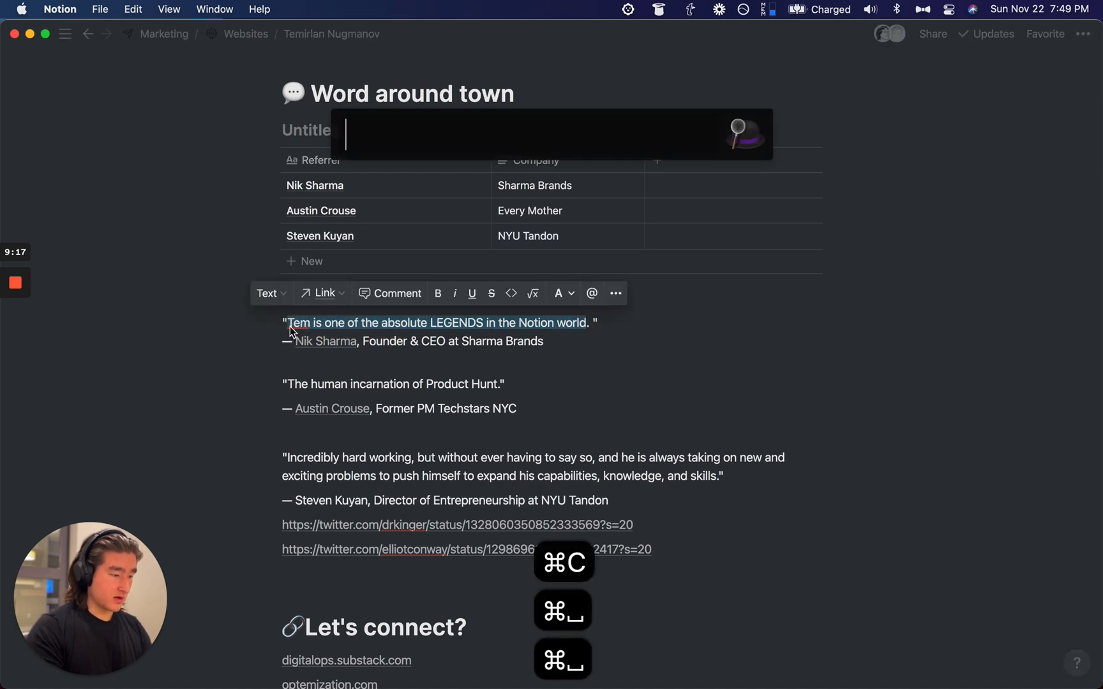
text(fi)
key(Down)
key(Return)
key(super+t)
Step: Load snackthis.co and turn off the dark-mode extension for the site
text(nach)
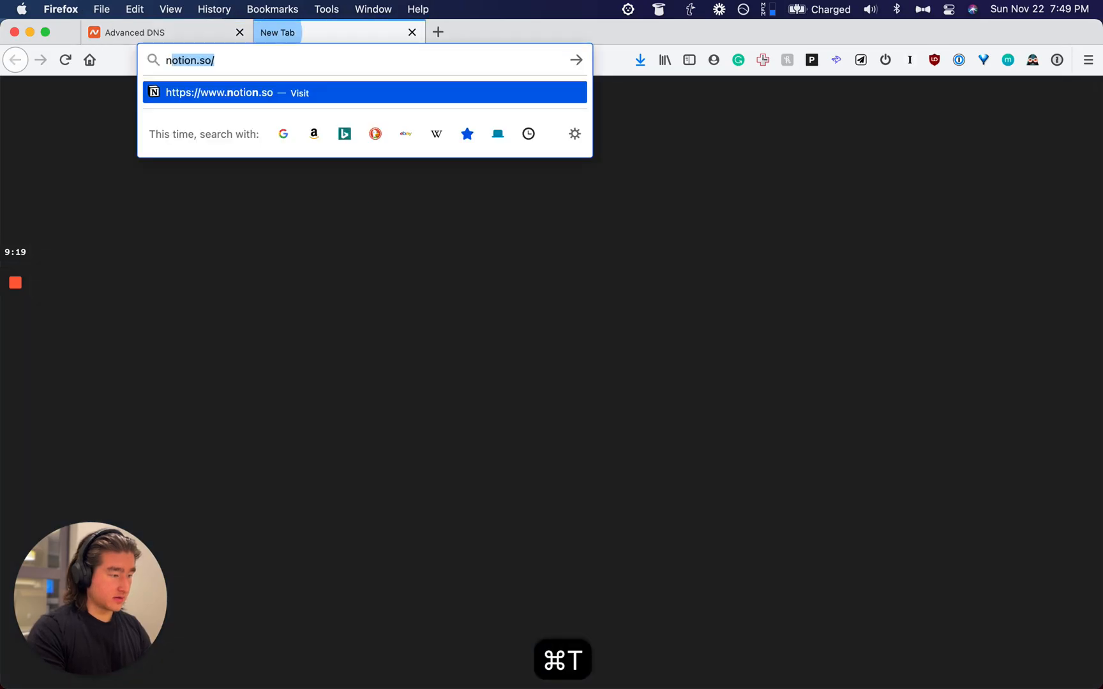
key(super+BackSpace)
text(snackthis.co)
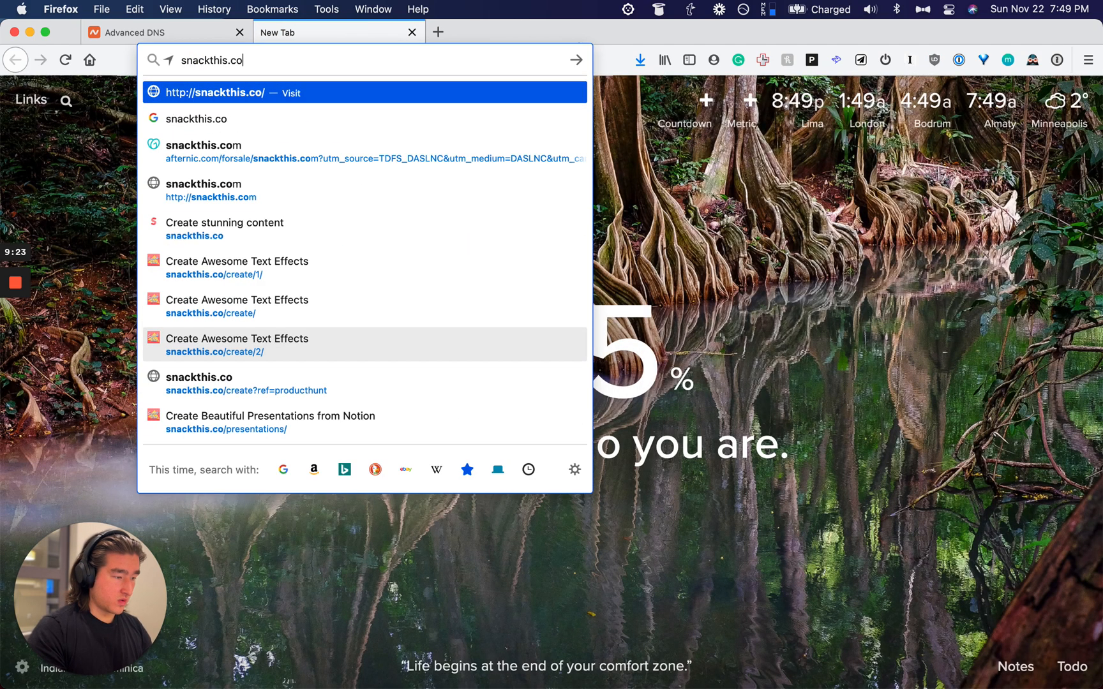
key(Down)
key(Down)
key(Down)
key(Down)
key(Return)
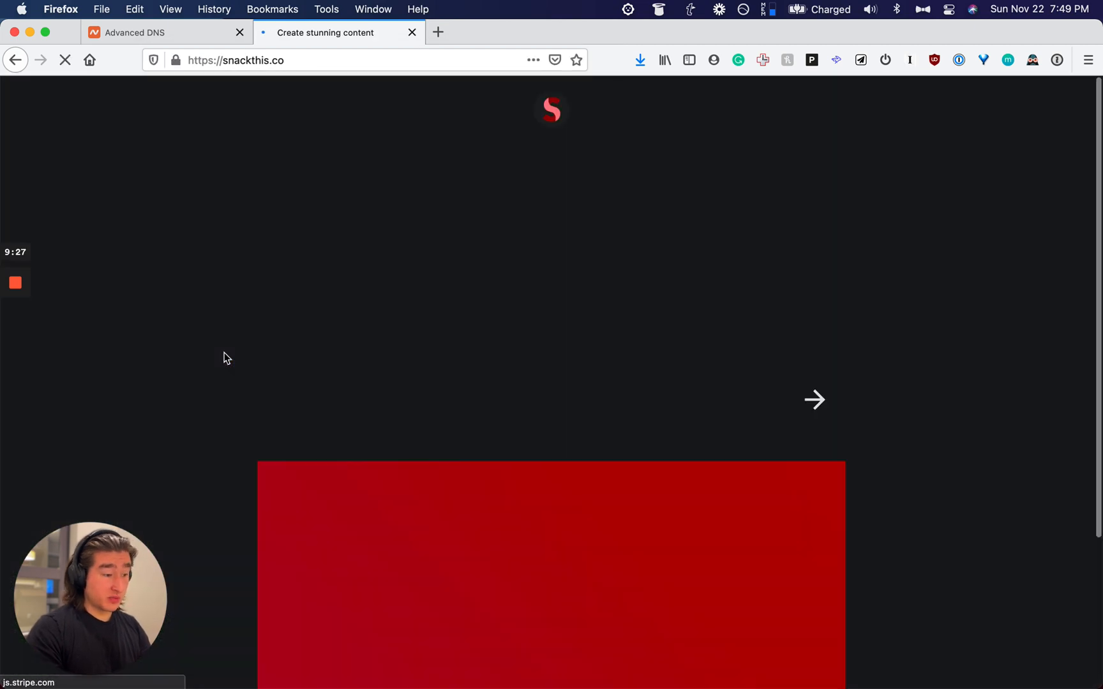
click(1032, 60)
click(889, 121)
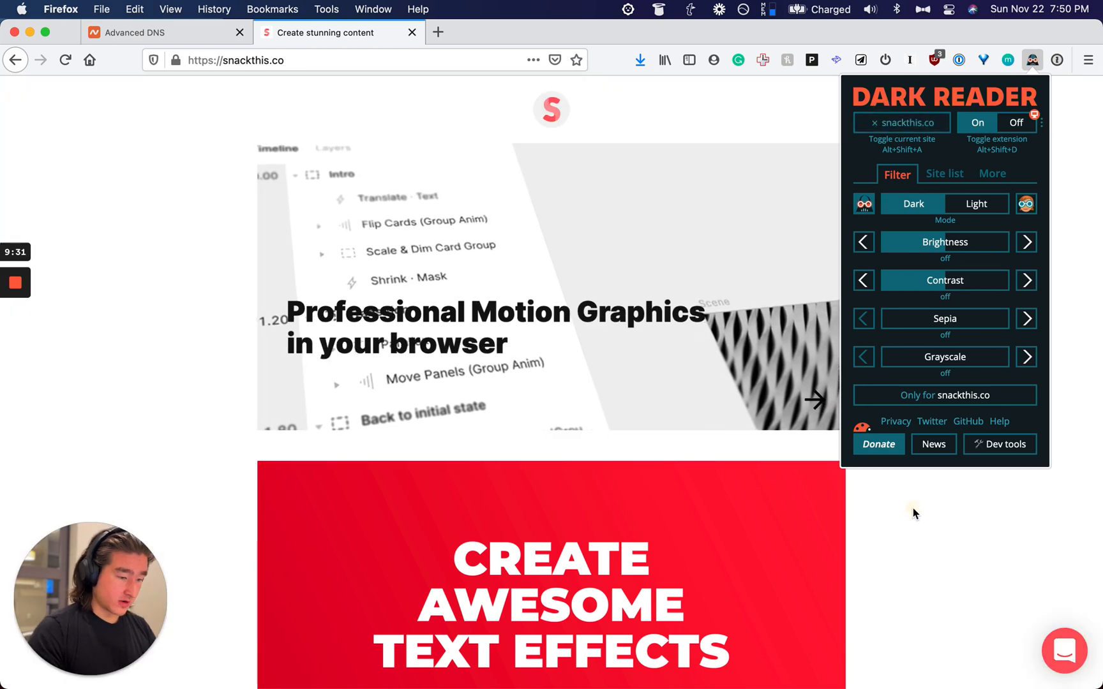
click(913, 509)
scroll(443, 286, down, 5)
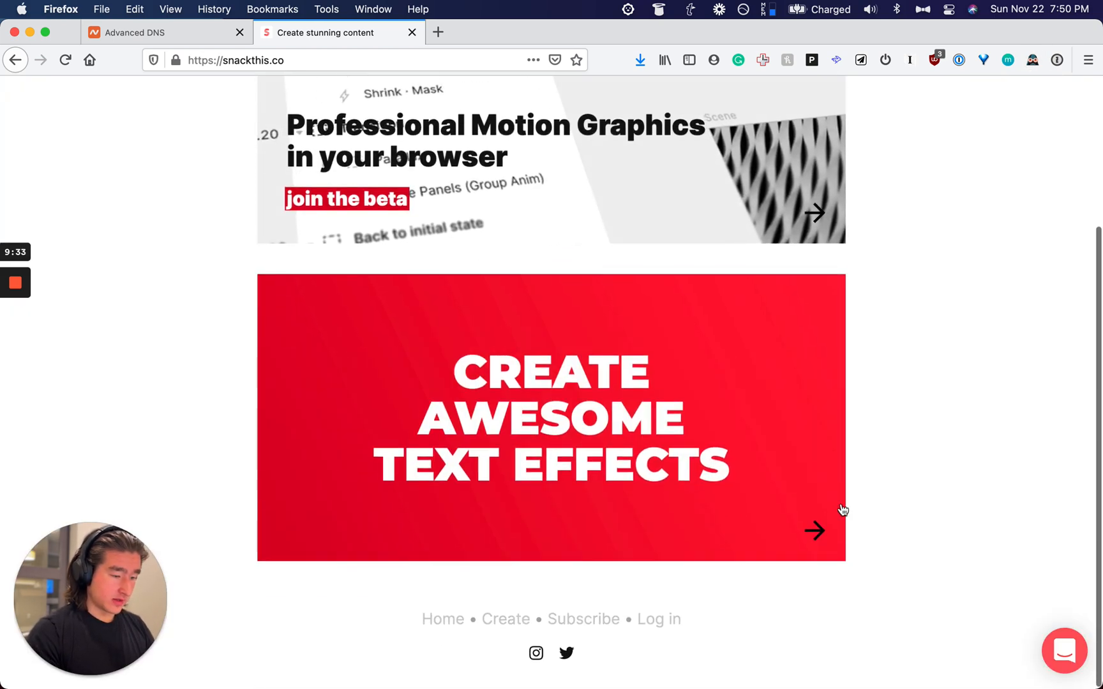
Step: Generate text effects for the pasted quote and open the purple box-highlight effect
click(812, 531)
key(super+v)
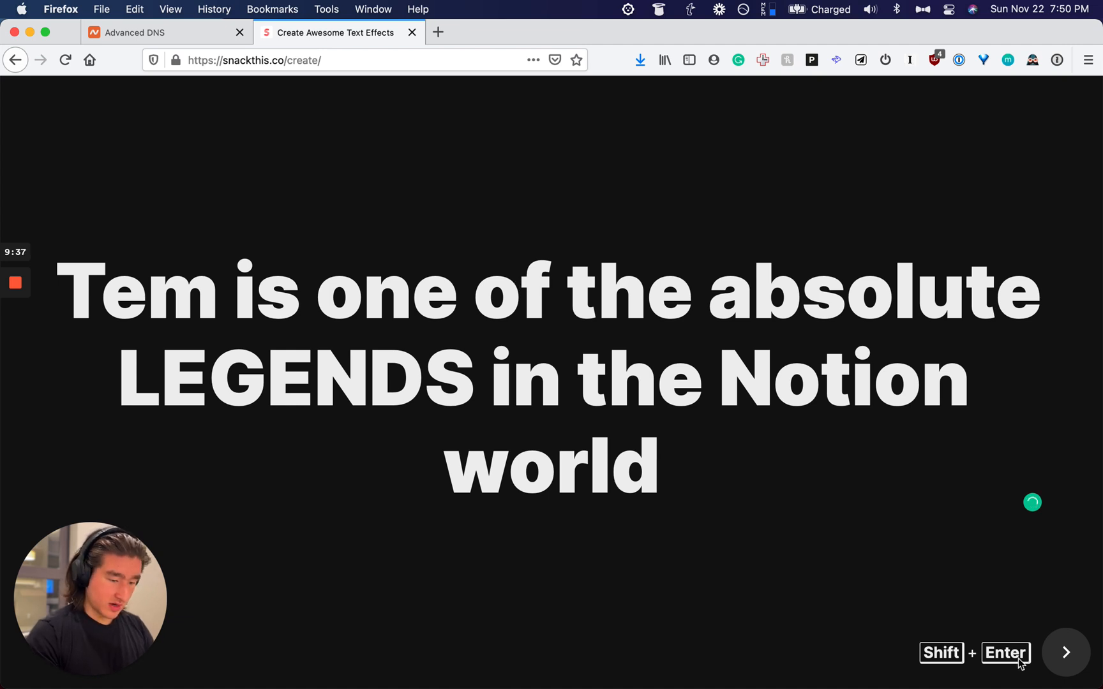
key(shift+Return)
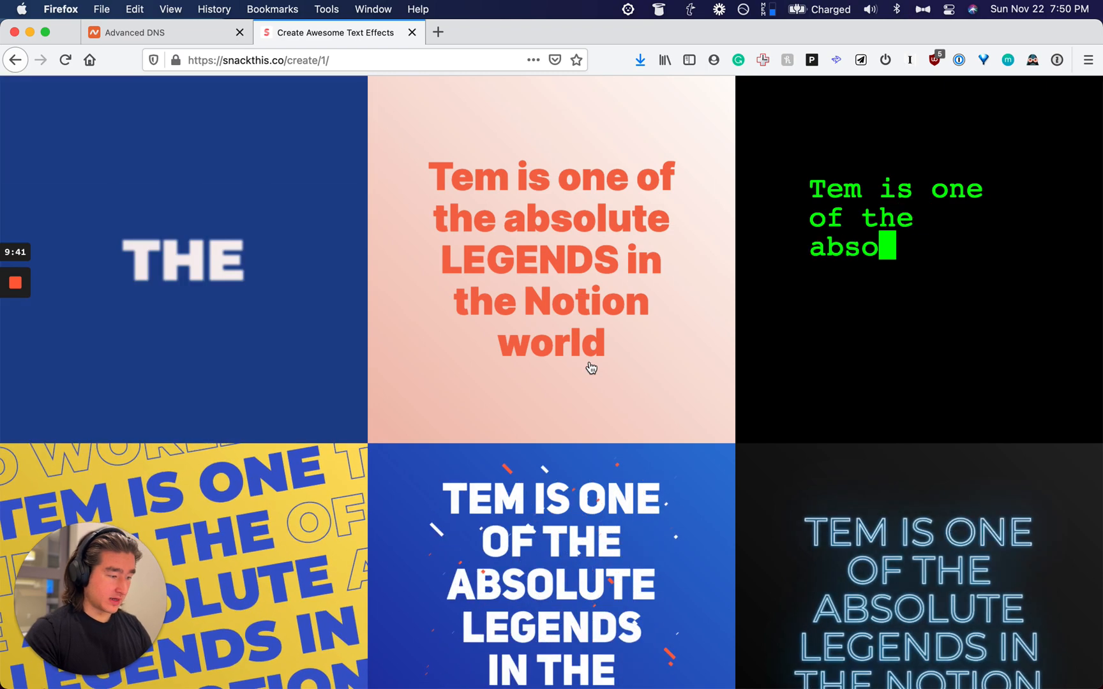
scroll(592, 367, down, 5)
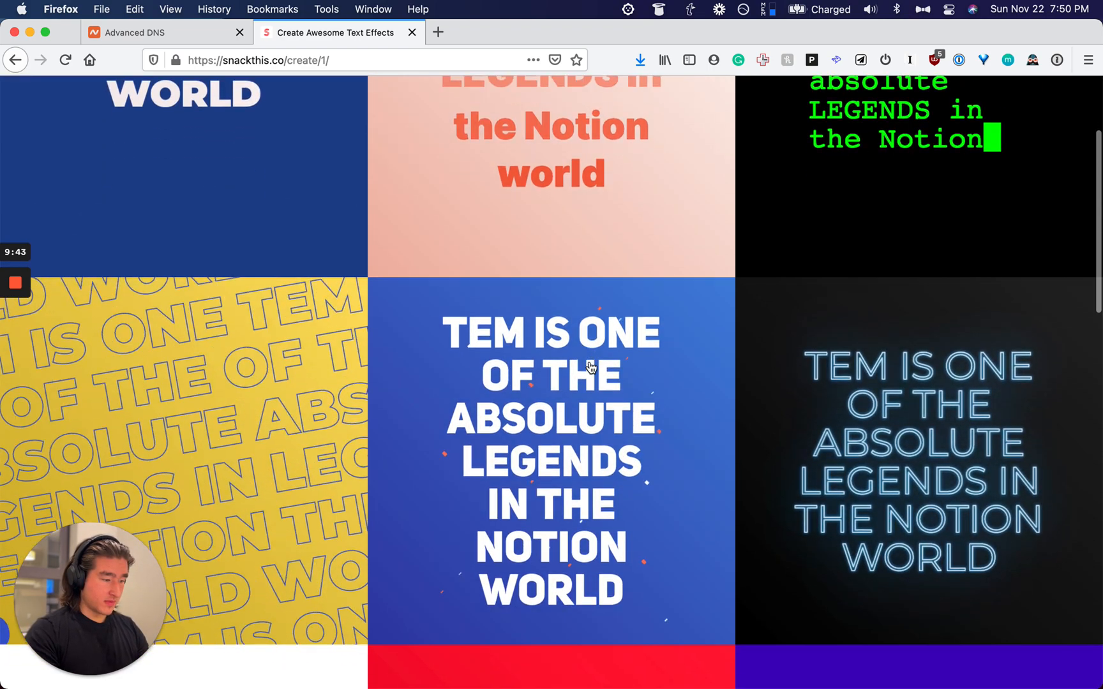
scroll(591, 367, down, 5)
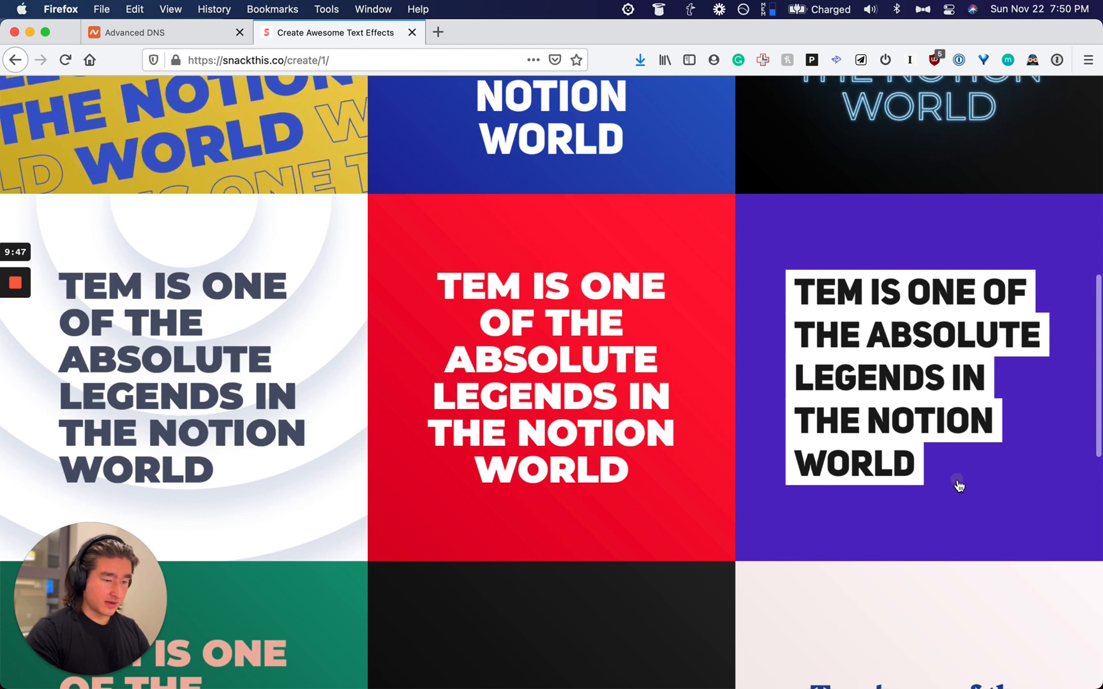
right_click(958, 485)
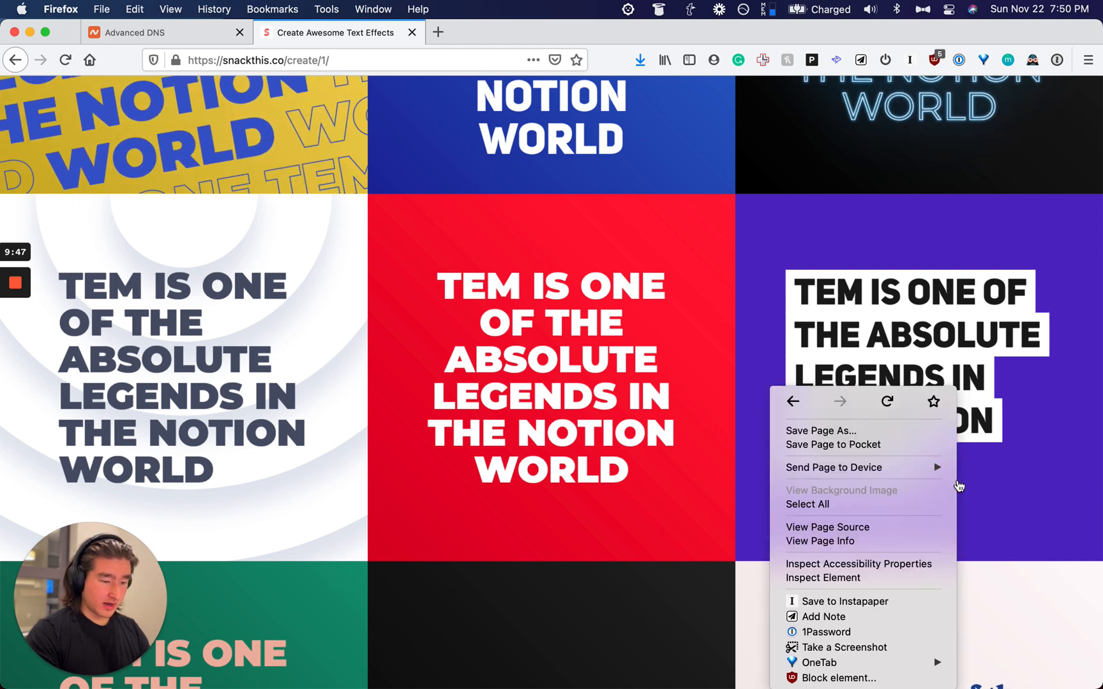
click(849, 222)
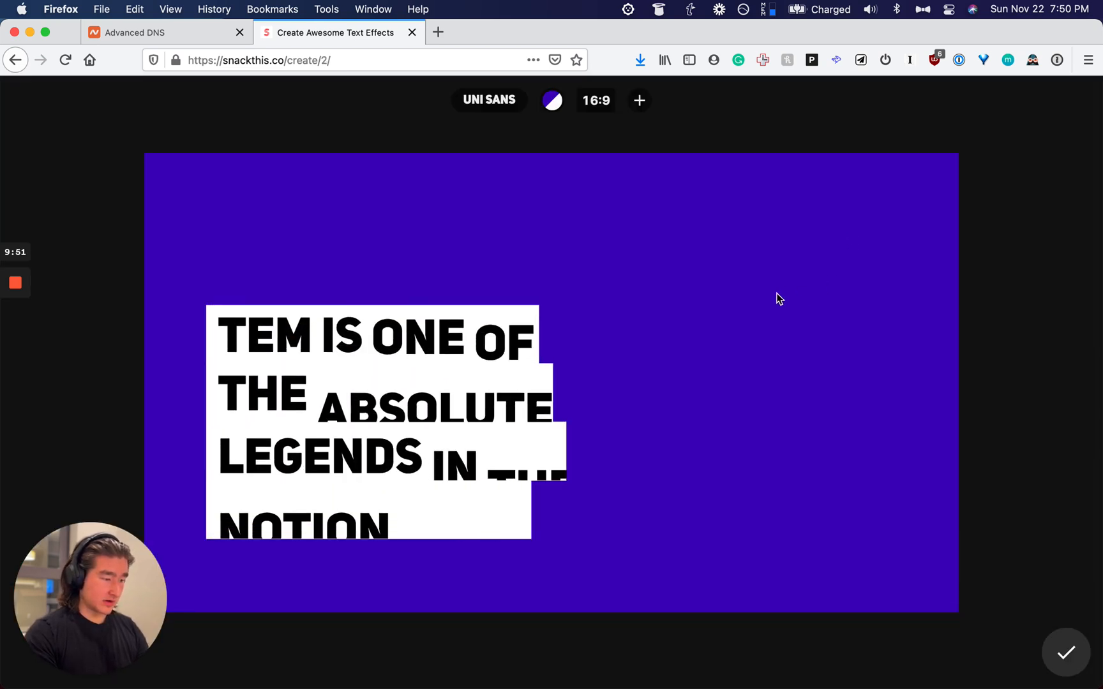
Step: Cycle the canvas aspect ratio through all formats and leave it at 16:9
click(599, 108)
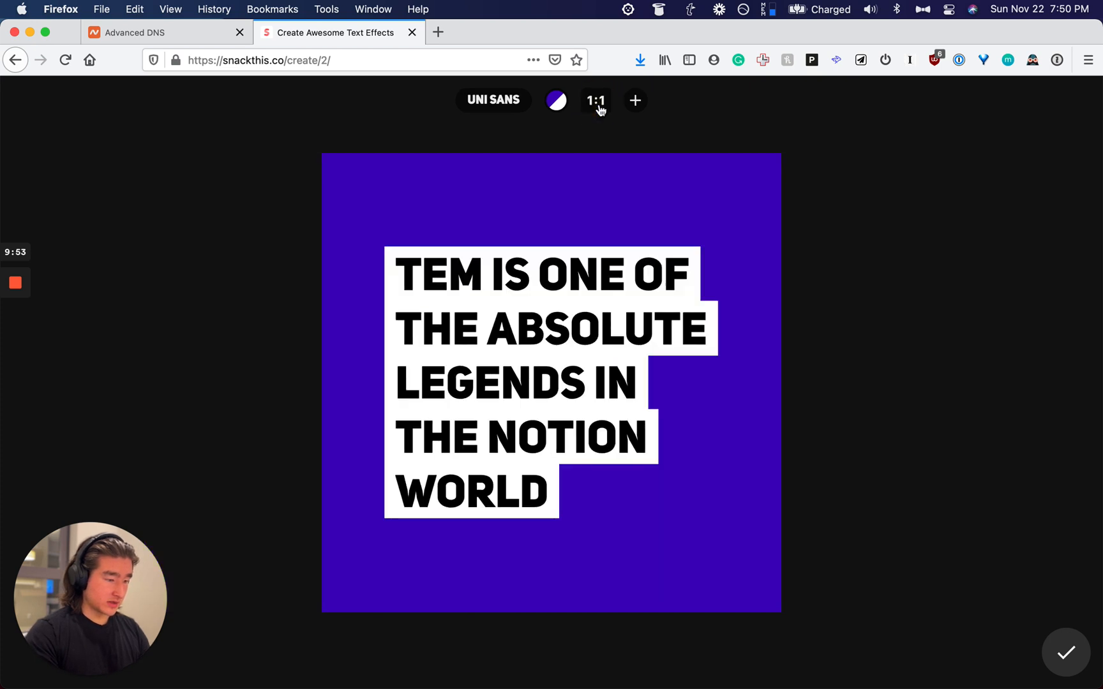
click(599, 108)
click(598, 108)
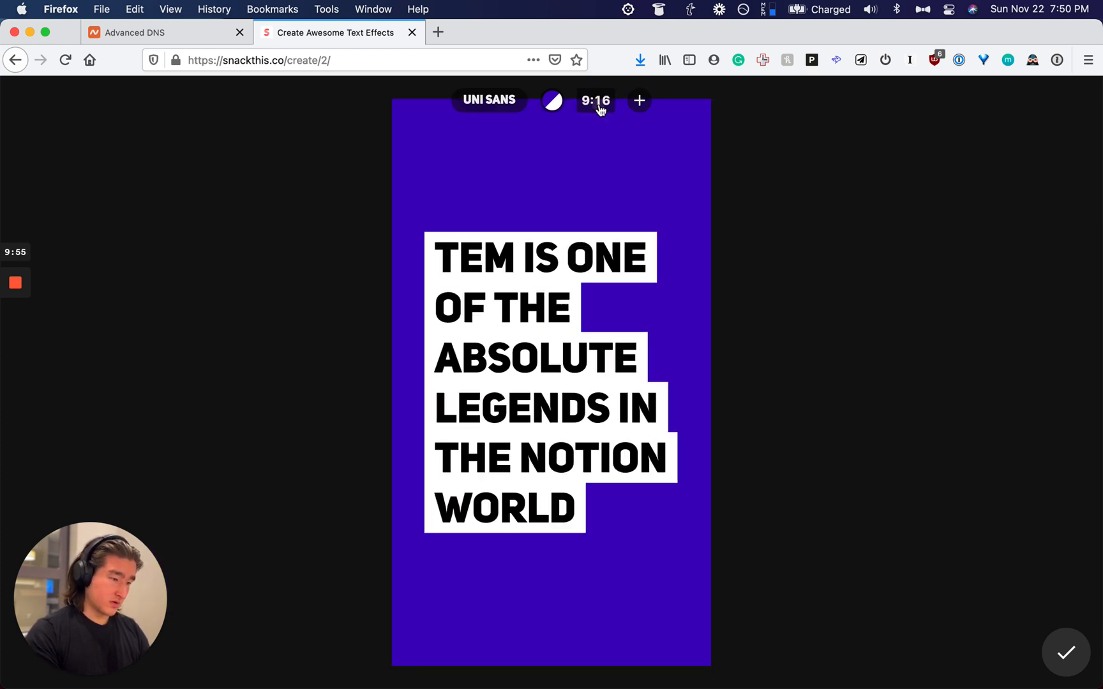
click(598, 108)
click(599, 107)
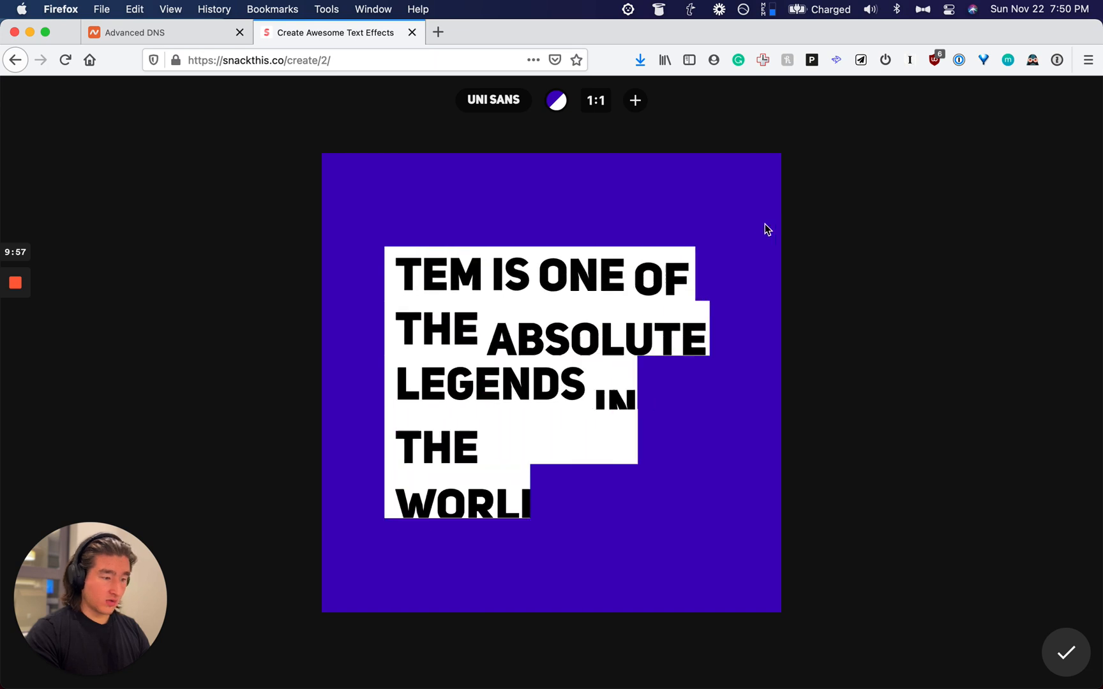
click(599, 108)
click(599, 109)
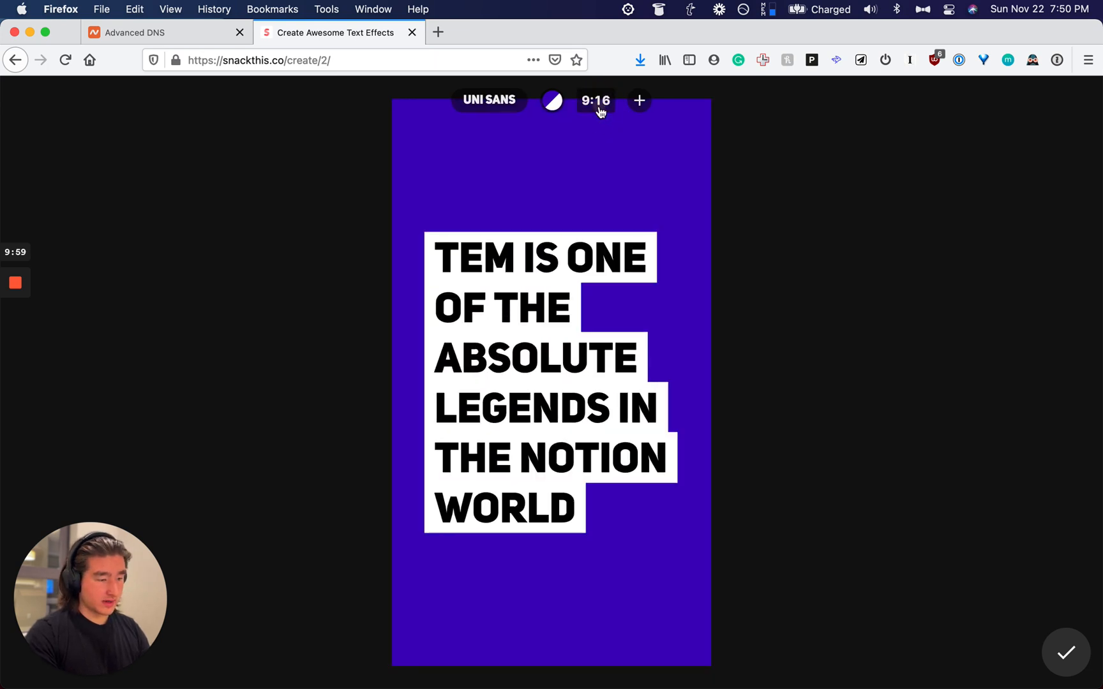
click(599, 109)
Step: Open the quote graphic as a standalone PNG, copy the image, and return to Notion
right_click(720, 321)
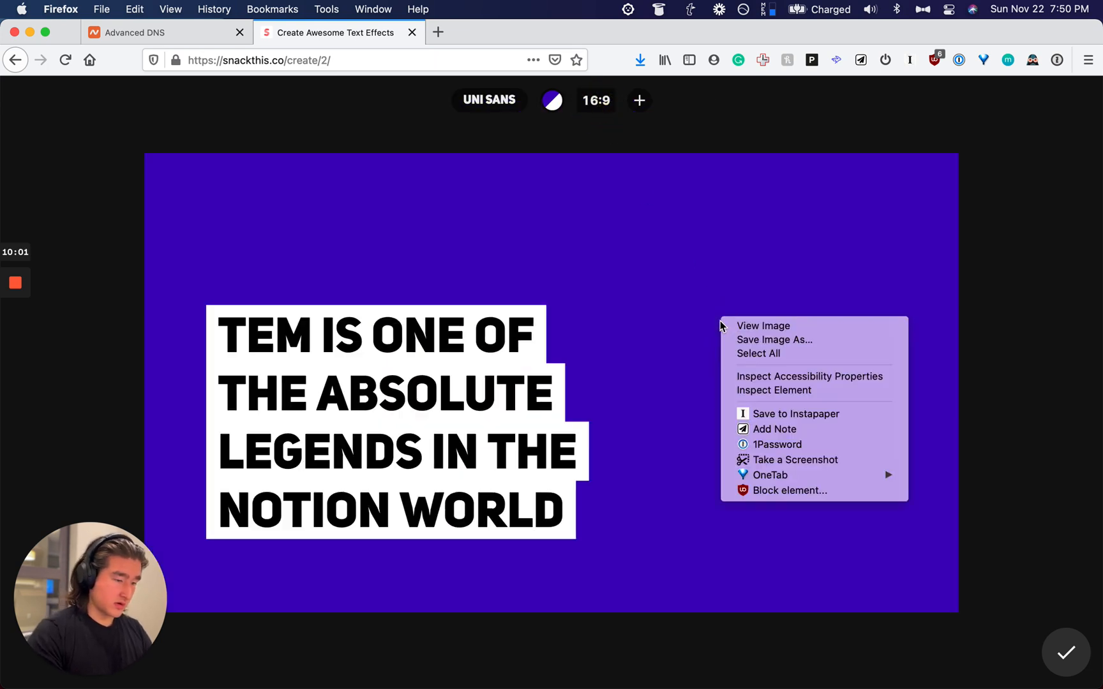
click(647, 343)
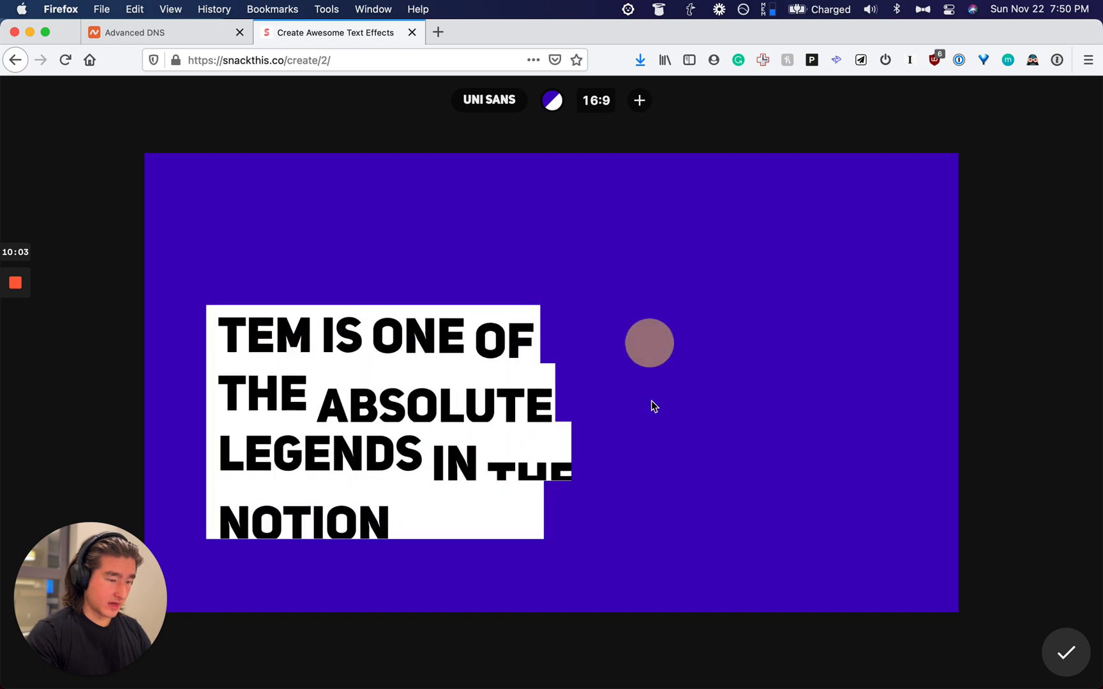
right_click(660, 448)
click(616, 425)
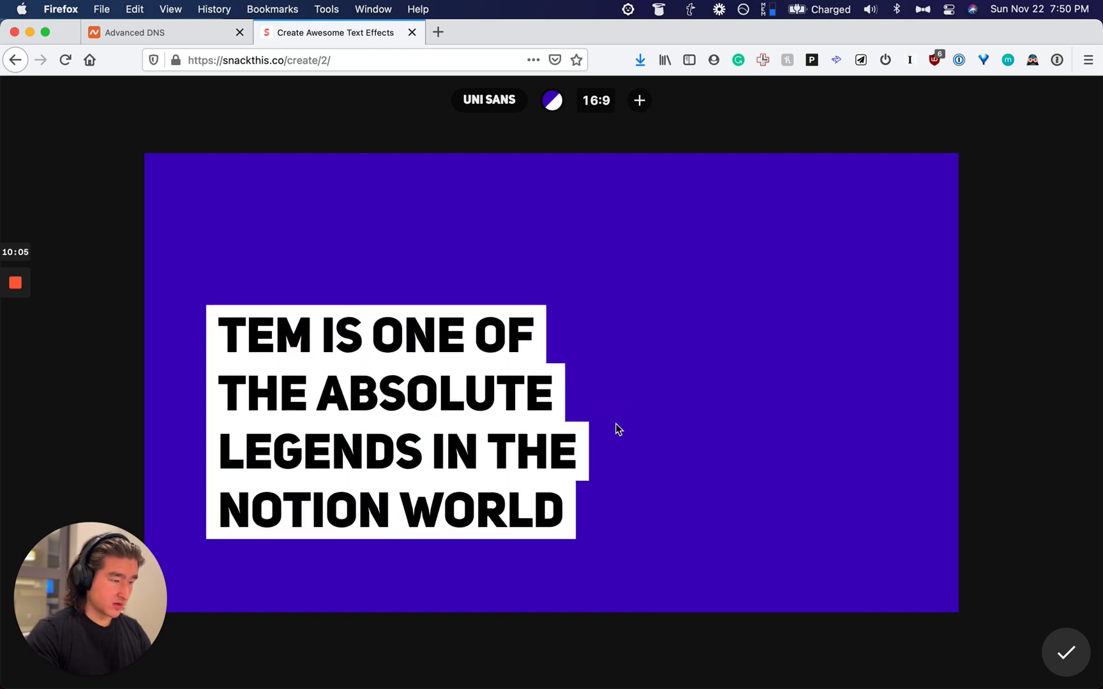
right_click(616, 427)
click(629, 426)
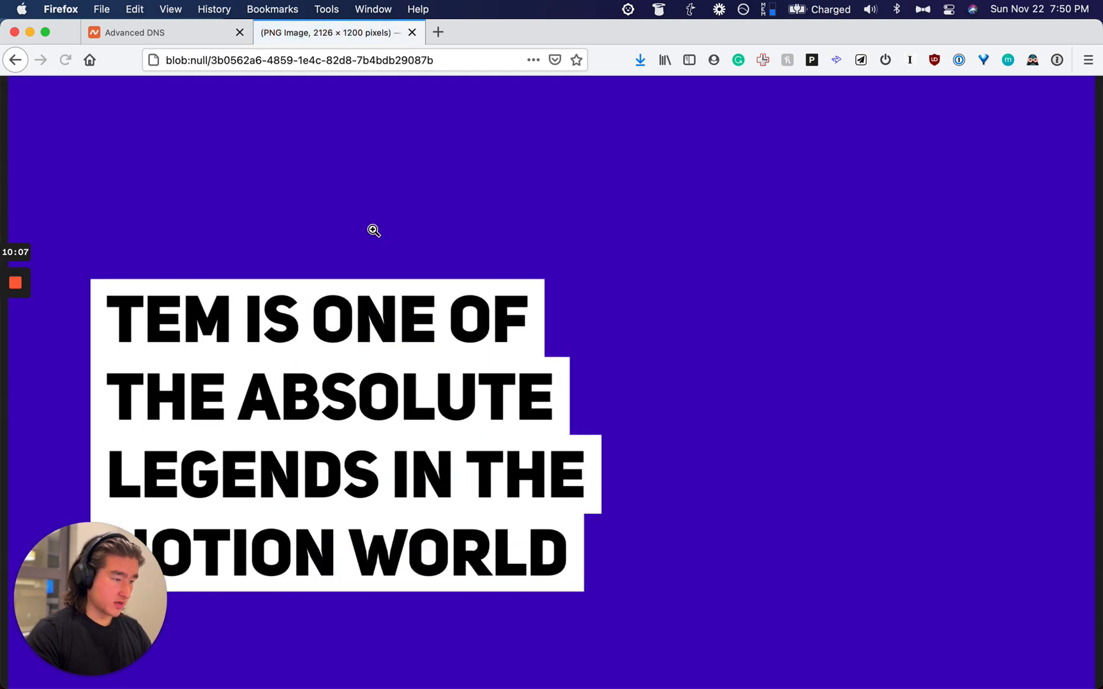
right_click(384, 256)
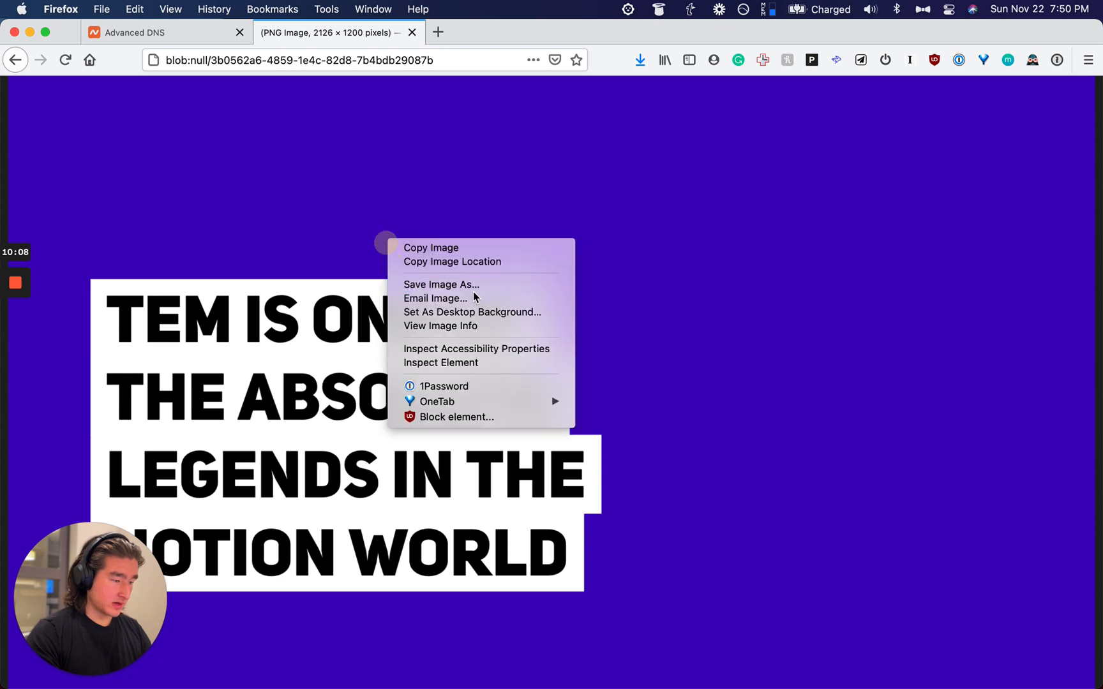
click(429, 247)
key(super+Tab)
Step: Paste the purple quote graphic directly below the first testimonial
click(636, 327)
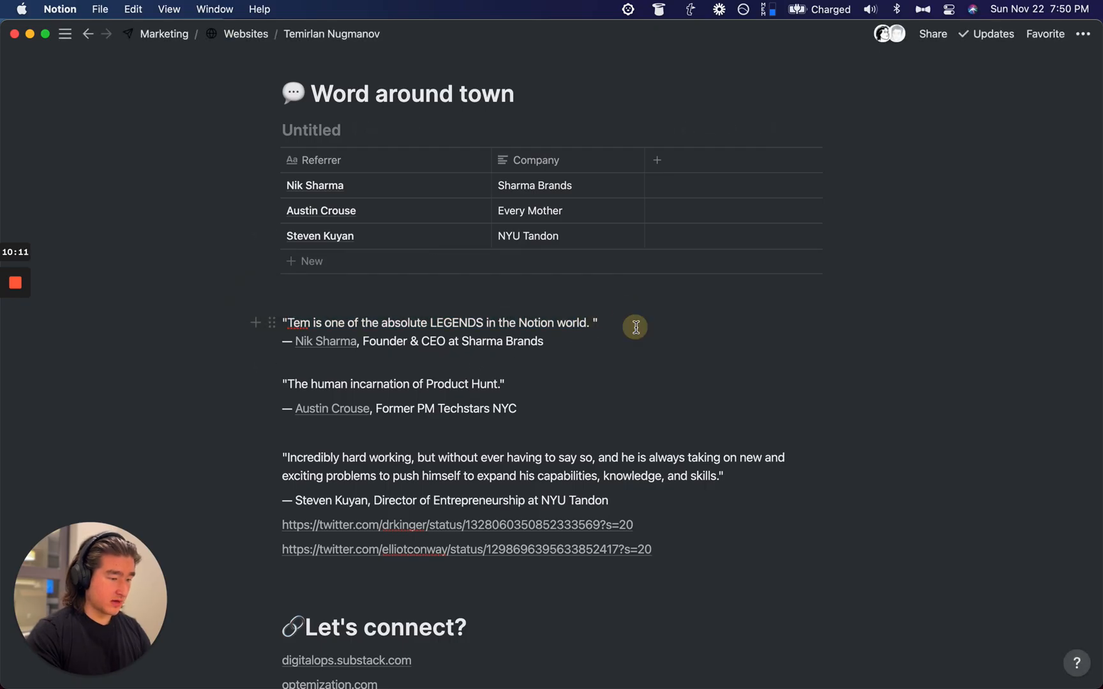
key(Return)
key(super+v)
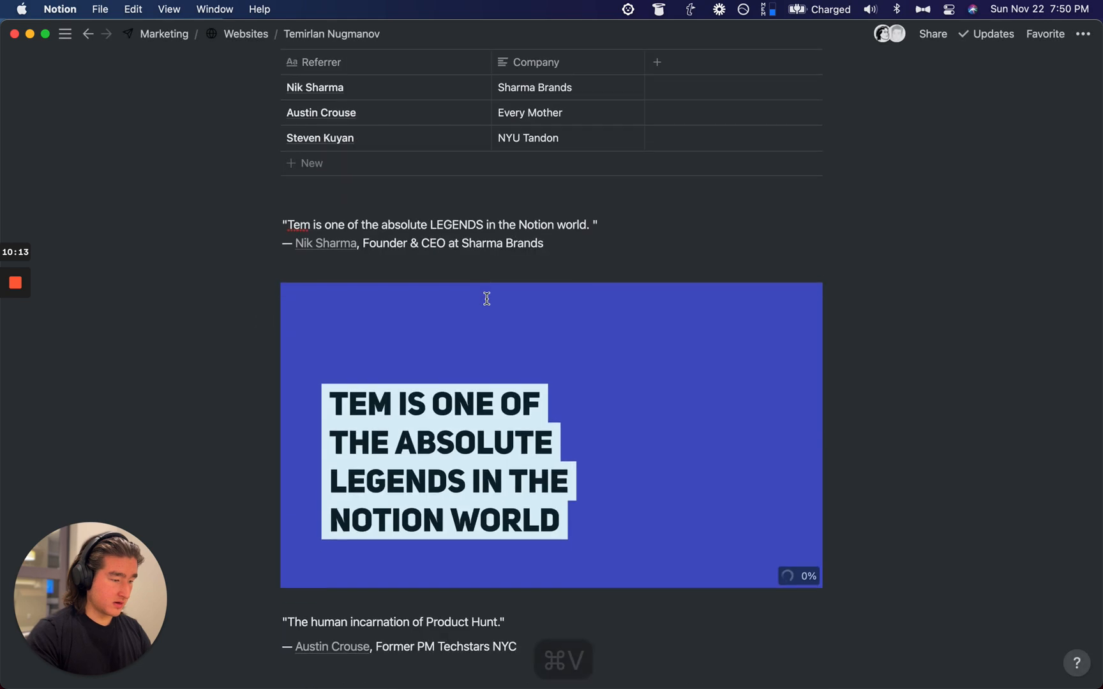
click(378, 263)
key(BackSpace)
scroll(379, 264, down, 5)
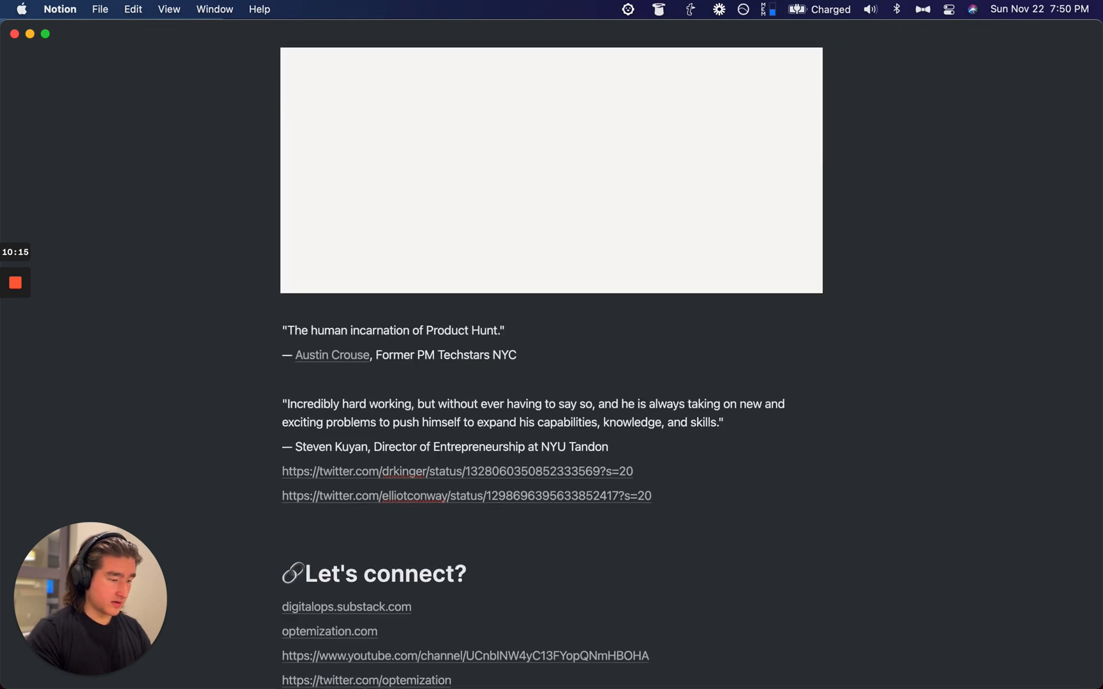
scroll(407, 327, up, 5)
scroll(410, 335, down, 3)
scroll(410, 335, up, 4)
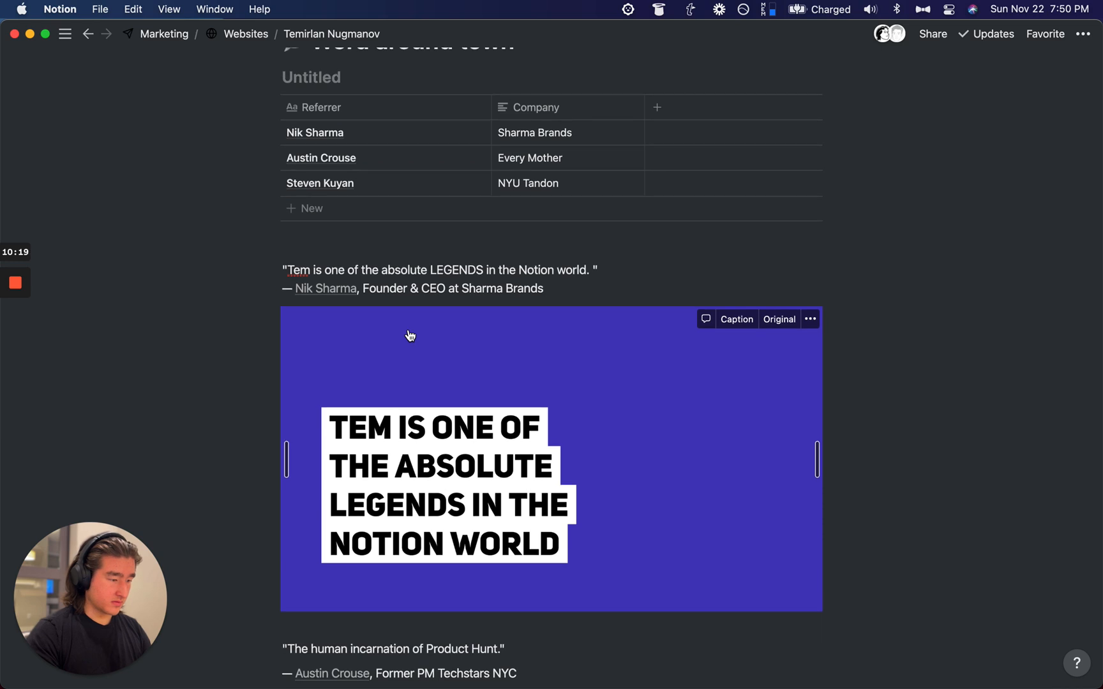
scroll(410, 335, down, 5)
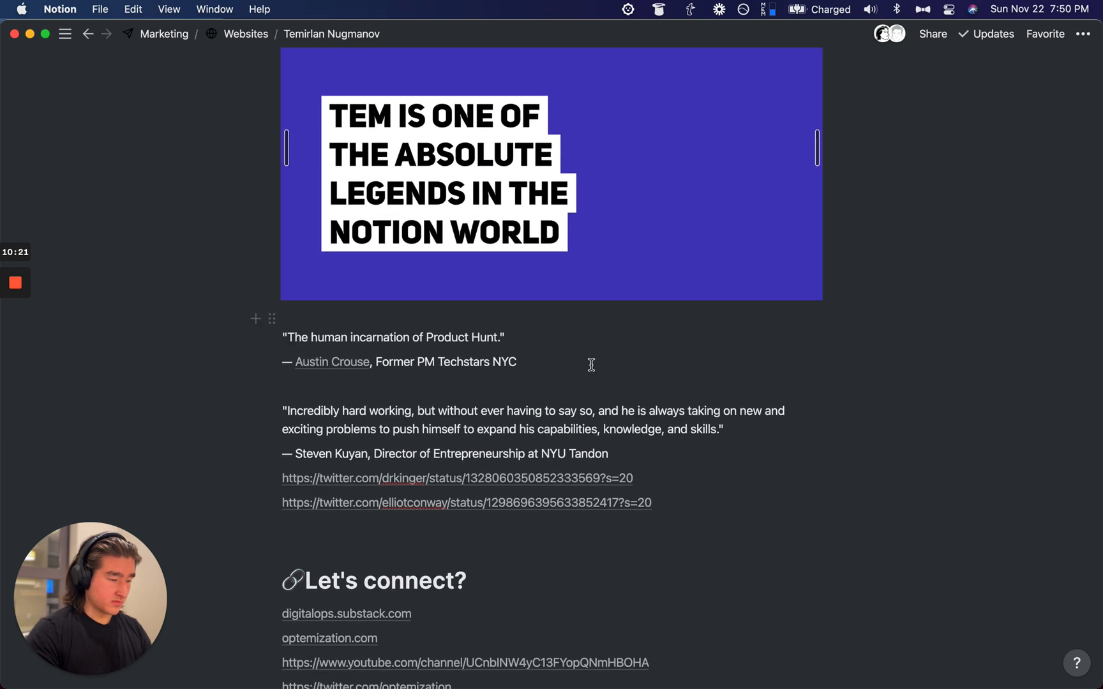
Step: Copy the Product Hunt quote and head back to the SnackThis editor in Firefox
drag(500, 342, 295, 341)
key(super+c)
key(super+Tab)
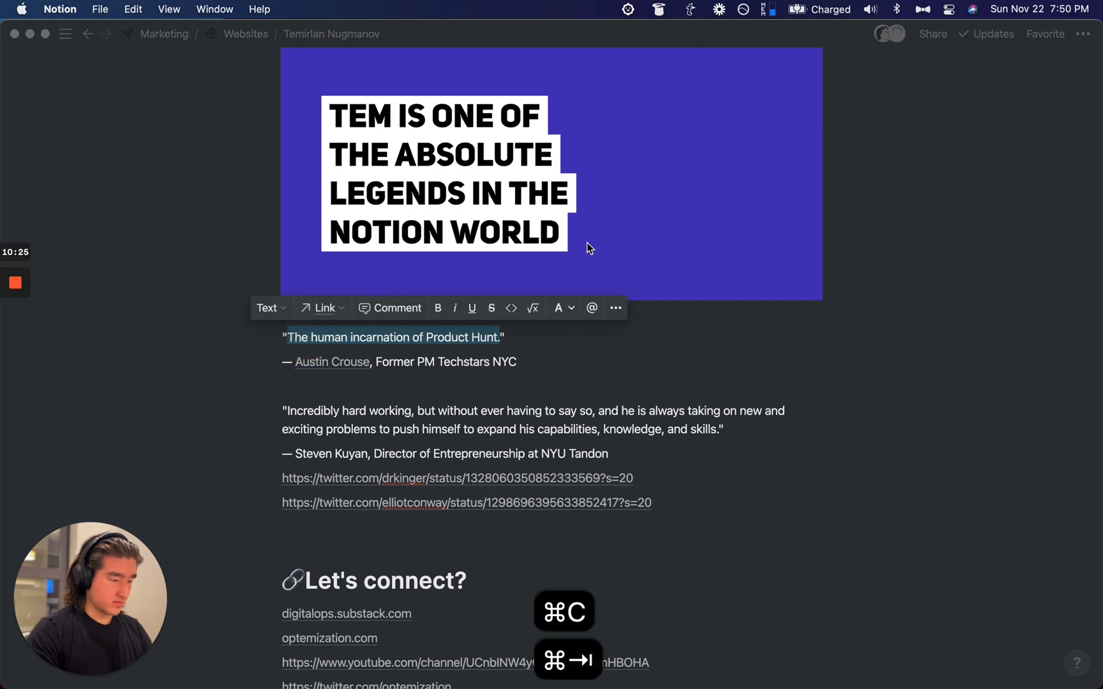
key(super+w)
key(super+shift+t)
key(super+bracketleft)
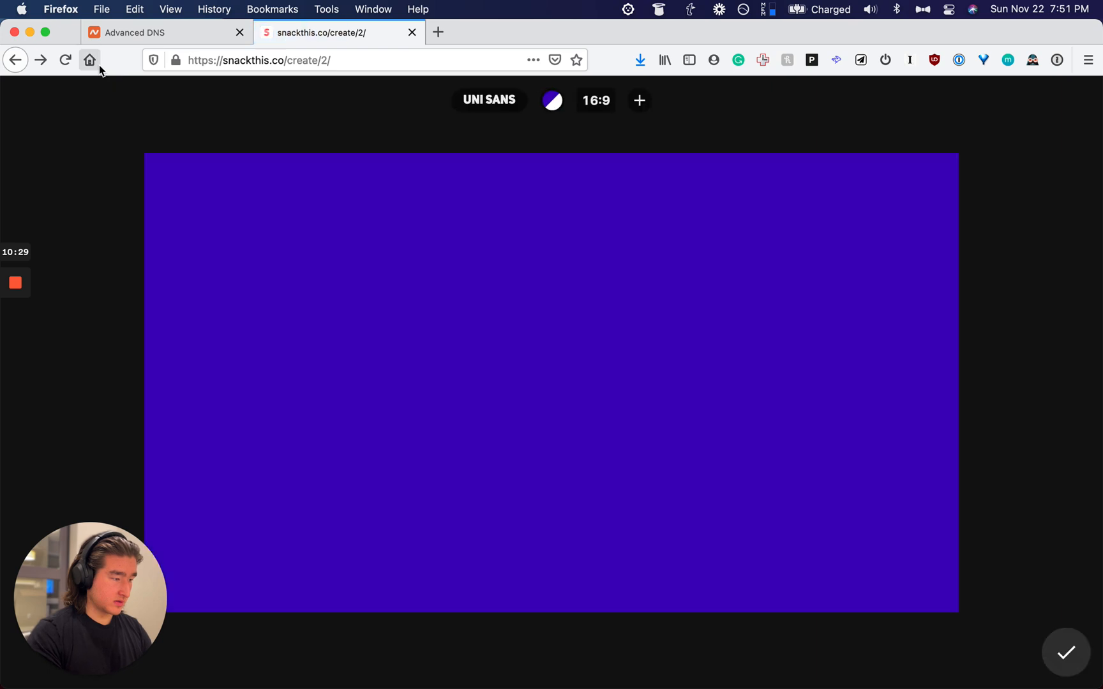
Step: Generate effects for 'The human incarnation of Product Hunt' with the trailing period removed
key(super+bracketleft)
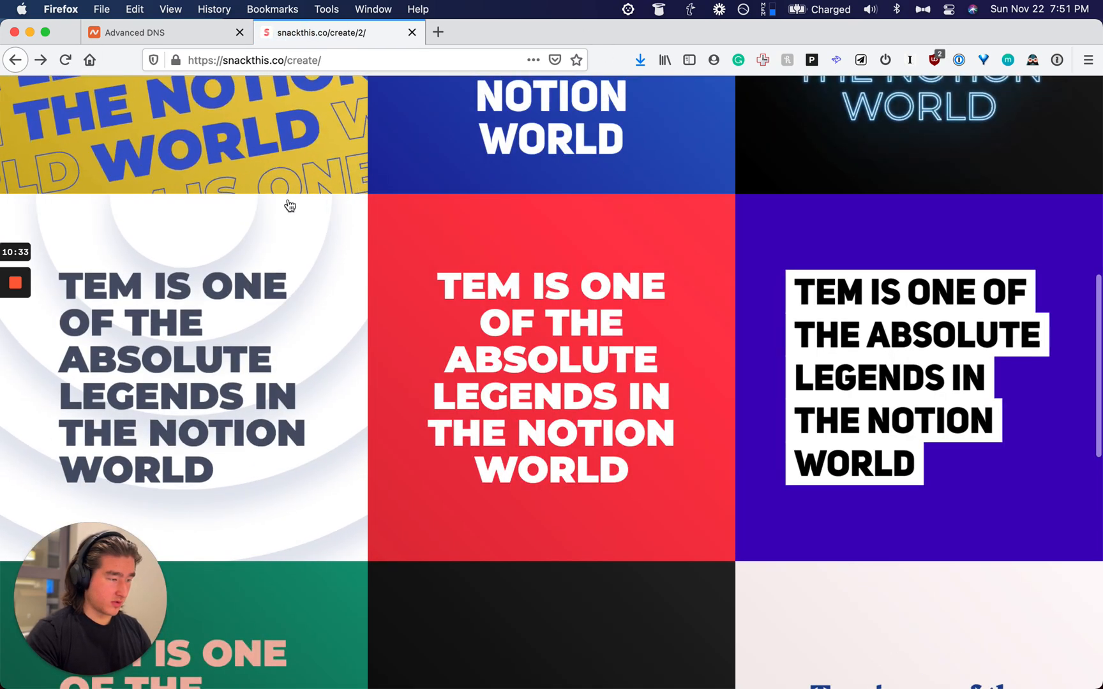
click(17, 63)
click(443, 331)
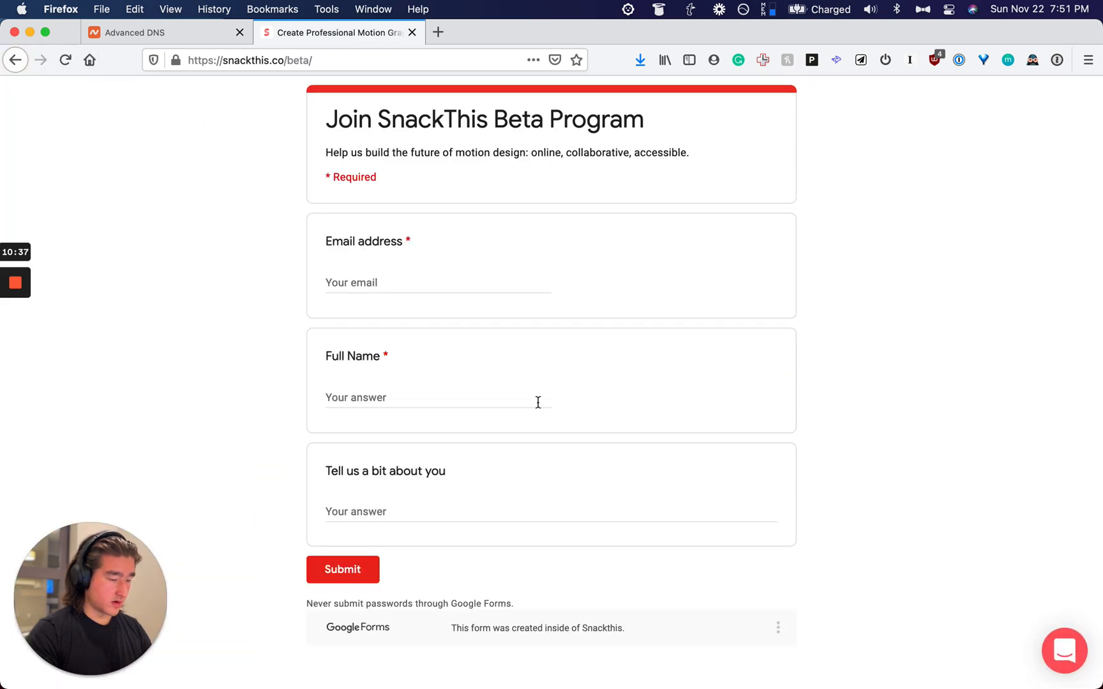
click(14, 60)
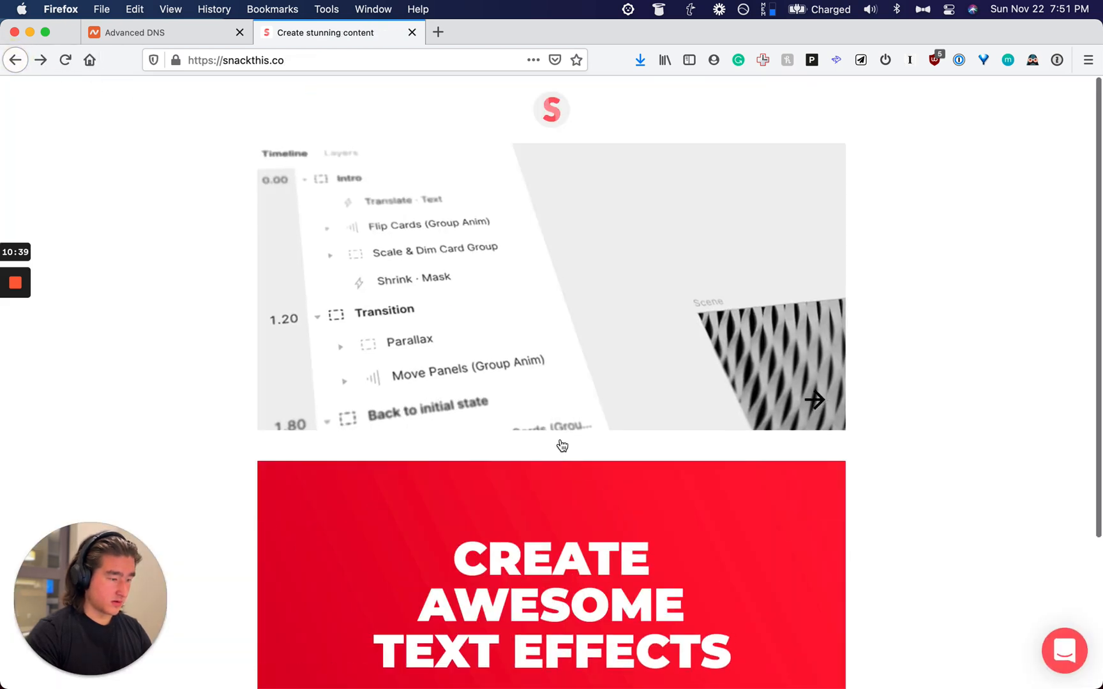
click(586, 490)
key(super+v)
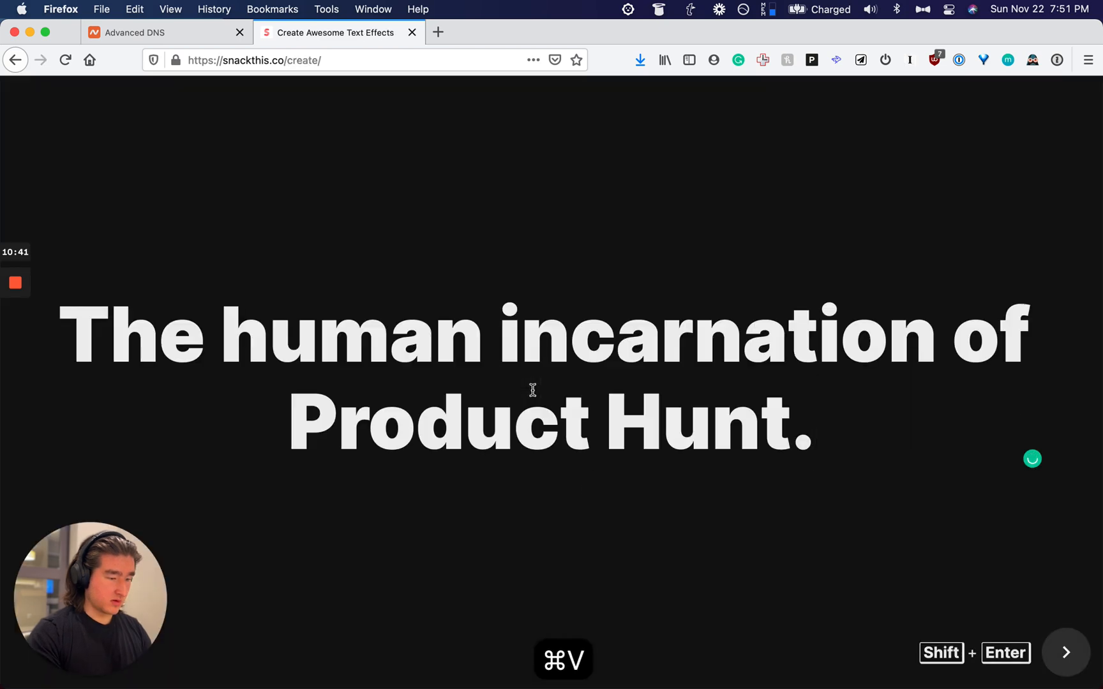
key(BackSpace)
key(shift+Return)
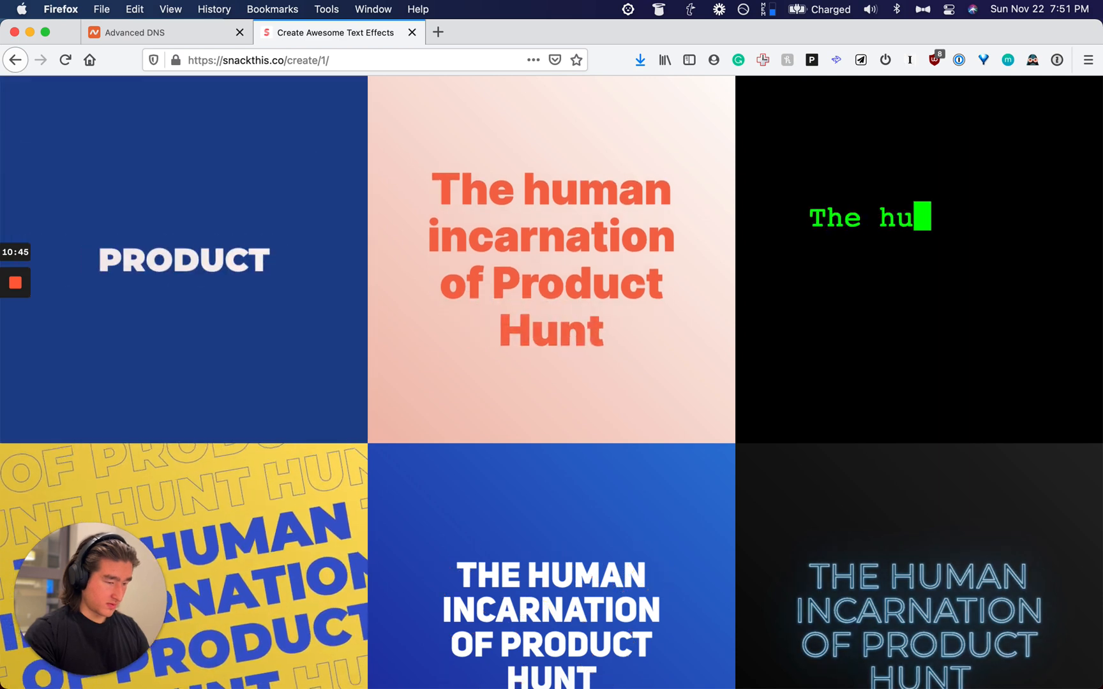
Step: Open the green typewriter effect and set its colour theme to white text on red
scroll(993, 224, down, 3)
scroll(993, 223, up, 2)
click(980, 248)
click(509, 101)
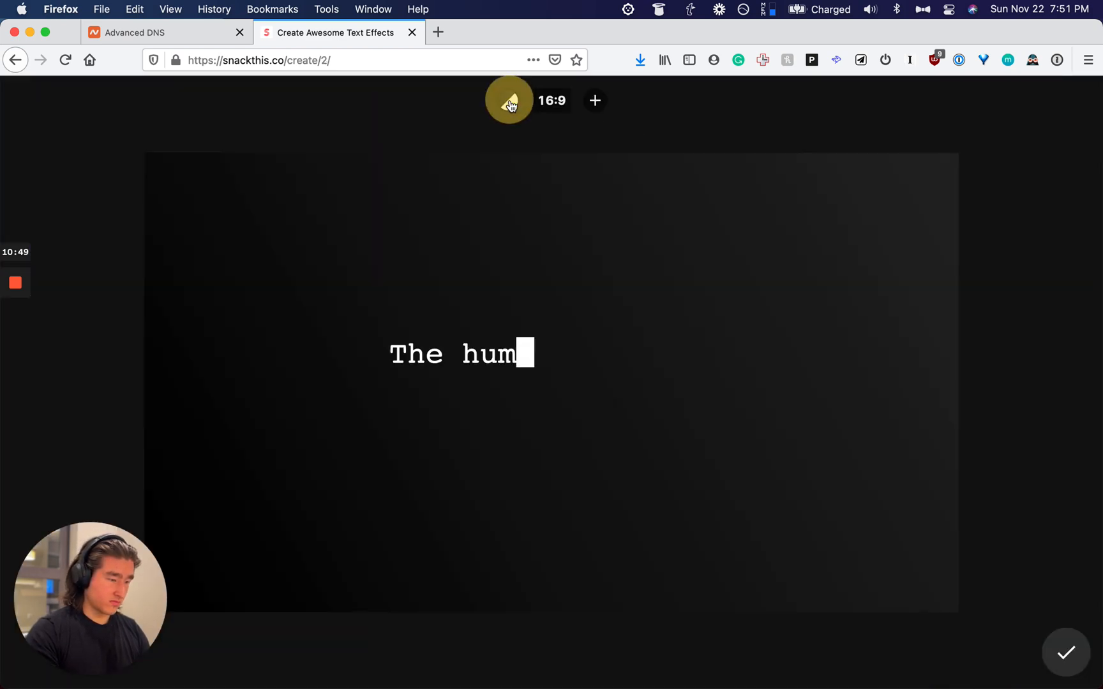
click(509, 101)
click(509, 100)
click(509, 101)
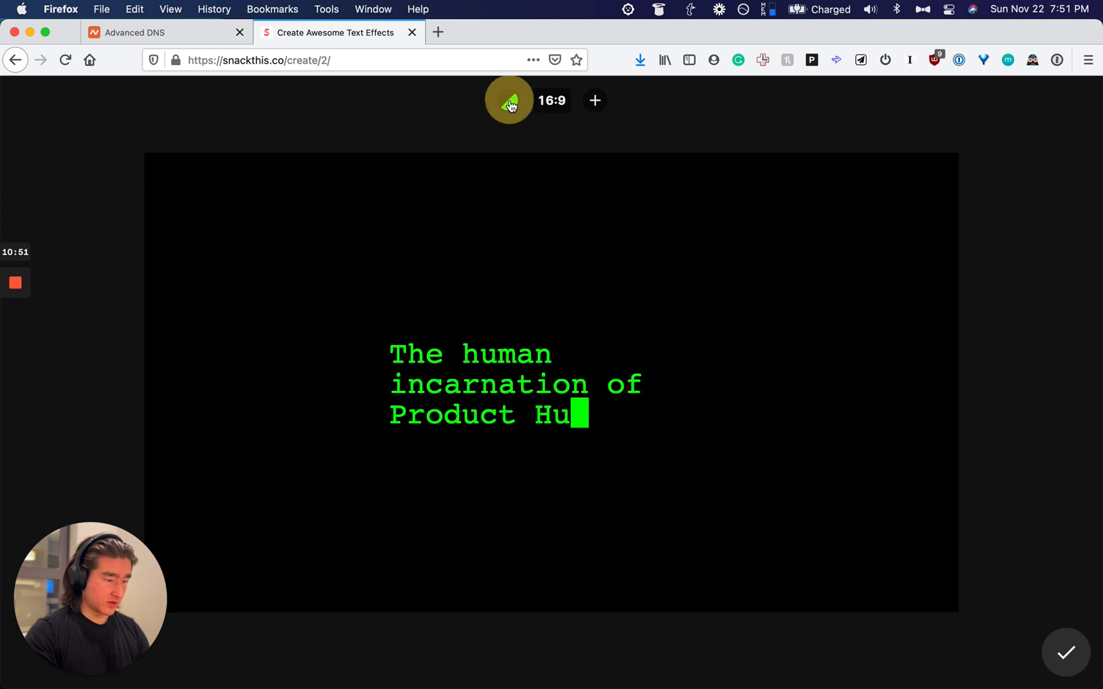
click(509, 101)
click(509, 101)
click(509, 100)
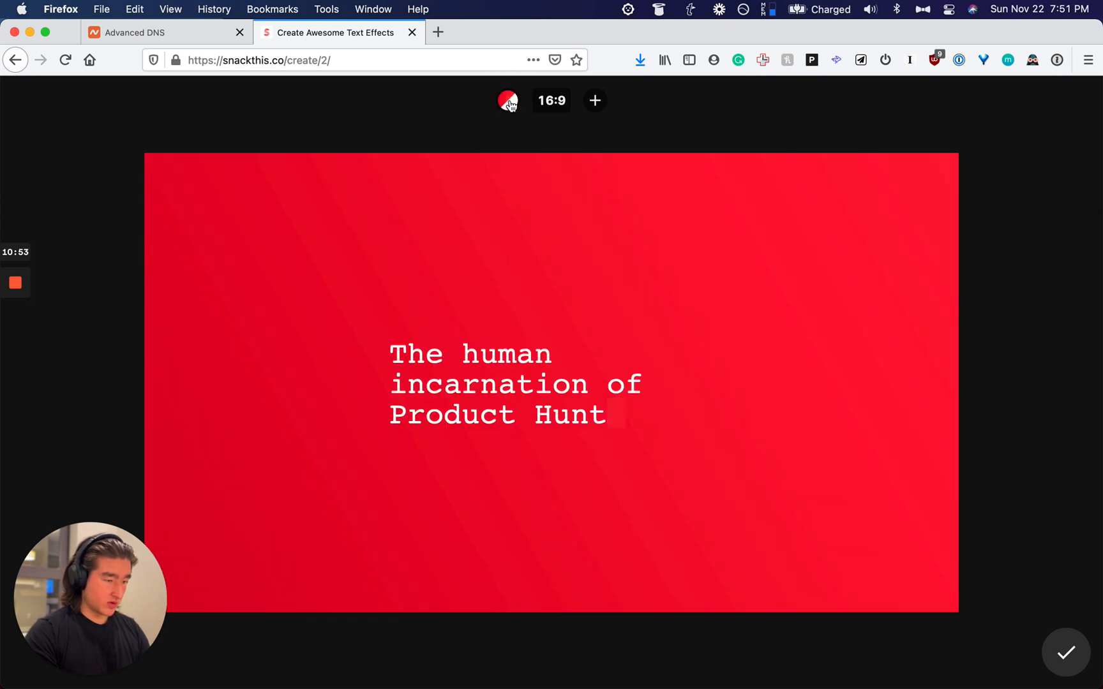
Step: Cycle the canvas ratio through square, 4:5 and 9:16 back to 16:9, then export
click(551, 104)
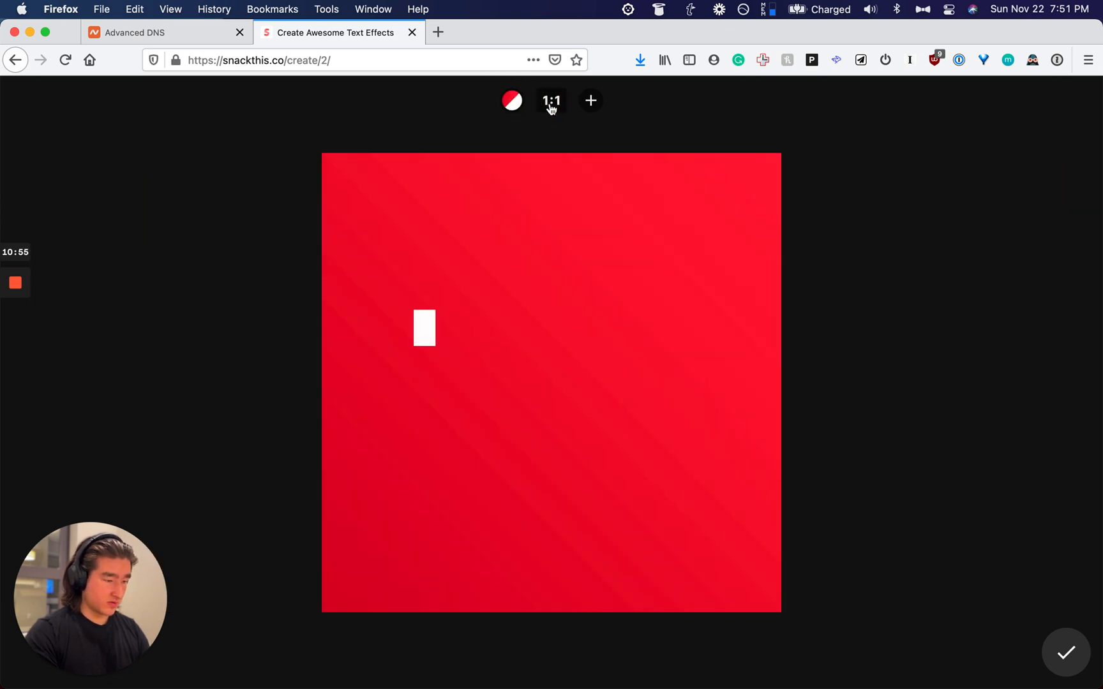
click(551, 103)
click(552, 106)
click(551, 106)
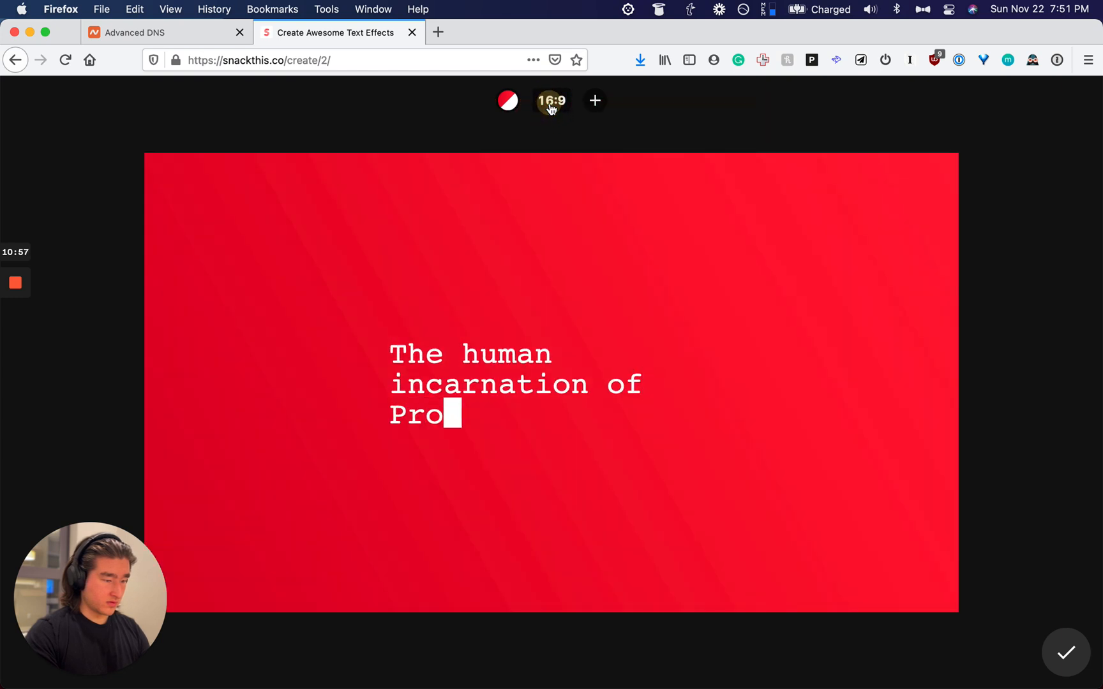
click(1059, 650)
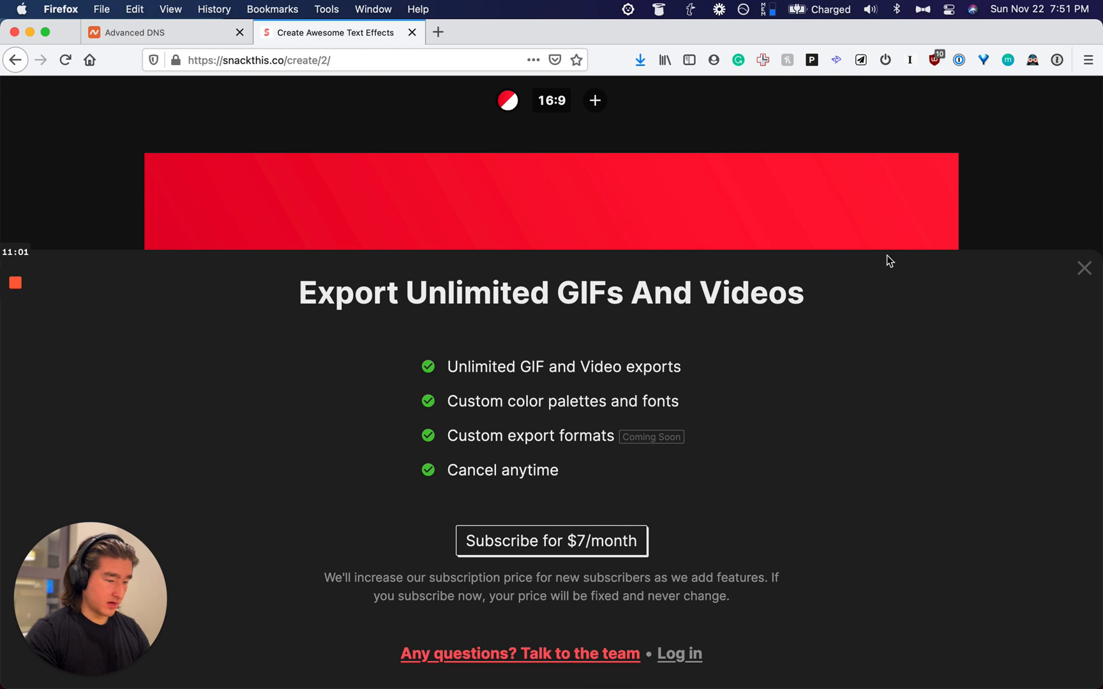
Step: Dismiss the subscription offer and get back to the red typewriter editor
click(1084, 281)
right_click(843, 221)
click(865, 221)
right_click(531, 230)
click(380, 213)
key(super+w)
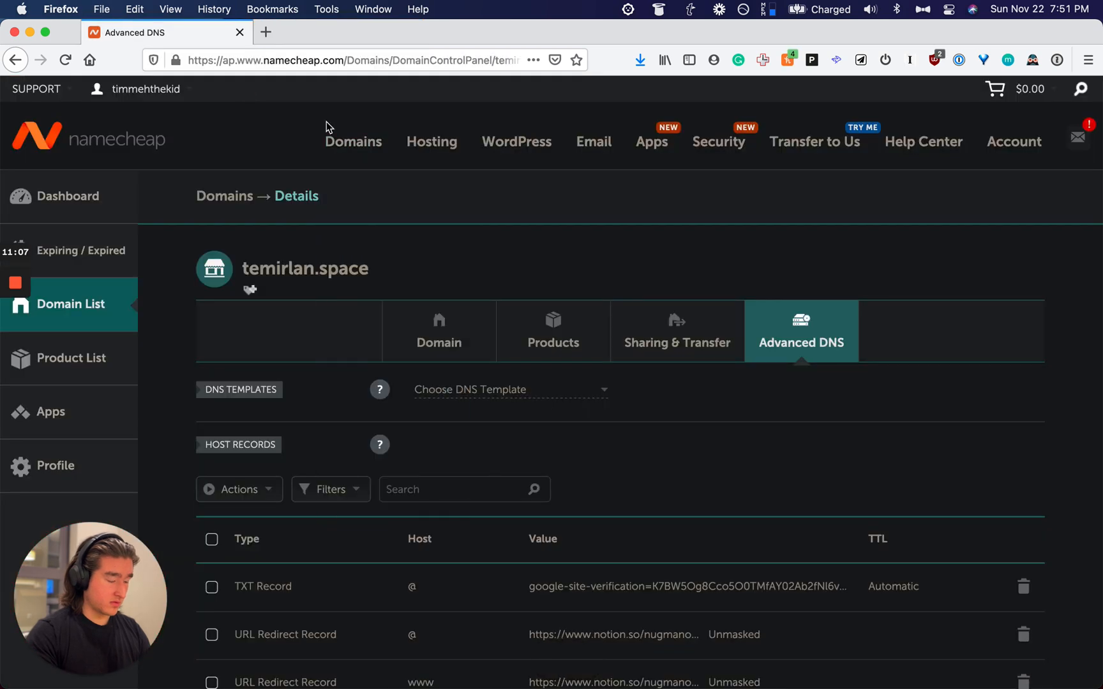
key(super+shift+t)
key(super+bracketleft)
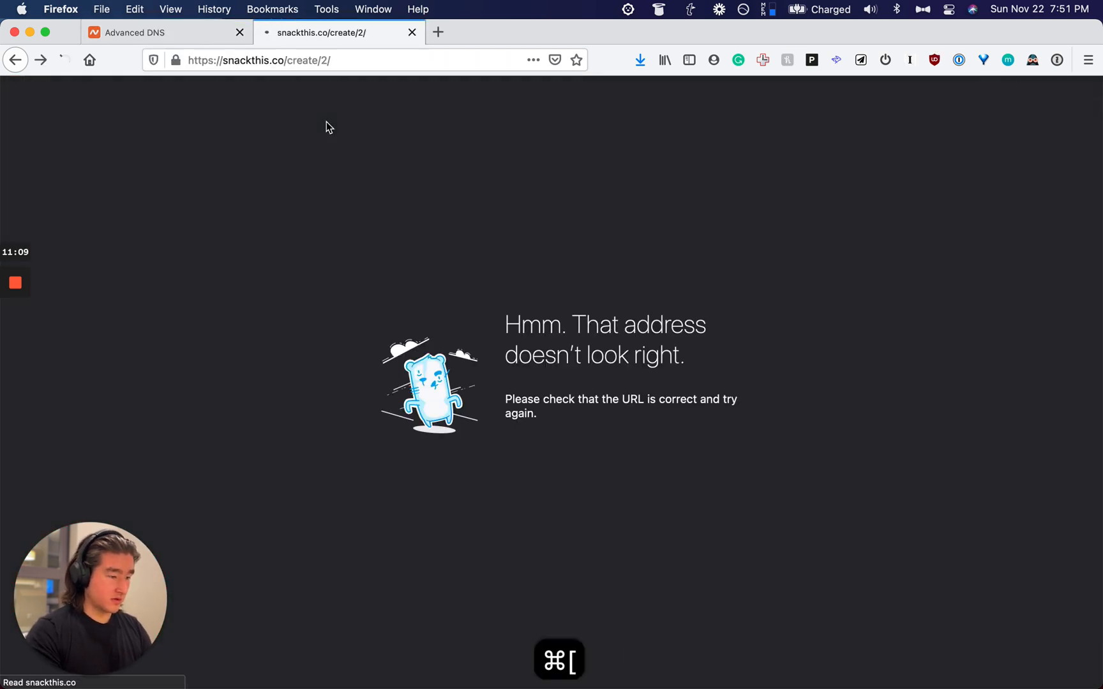
Step: Type 'The human incarnation of Product Hunt' on the red canvas and copy it as an image
text(The huma)
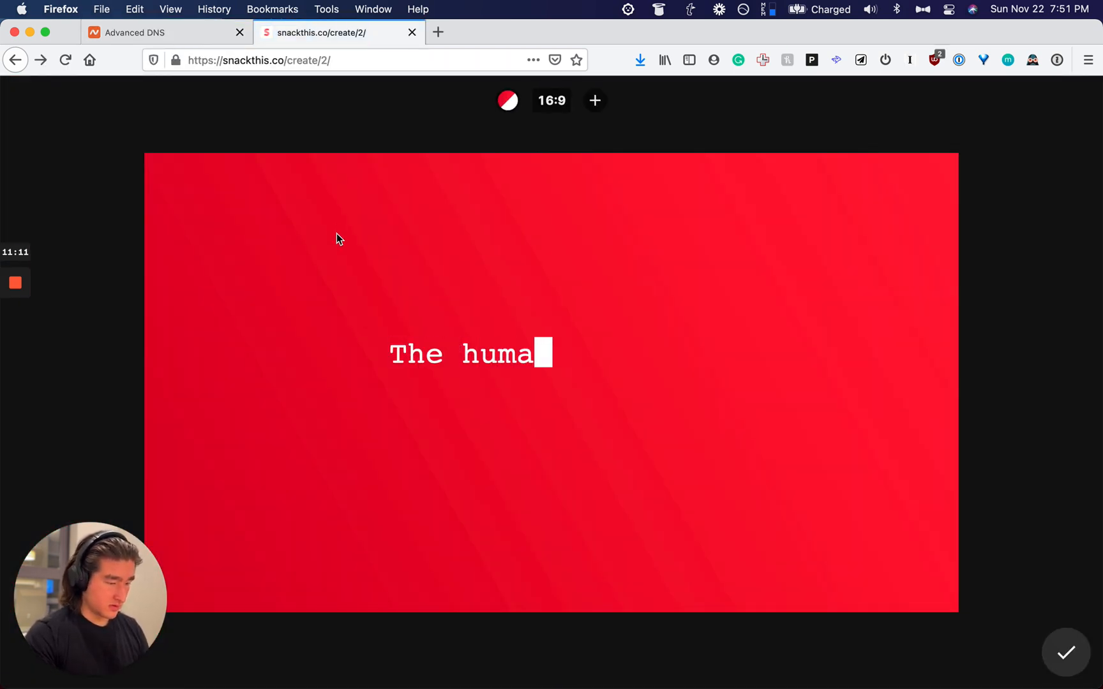
text(n incarnation of Product Hunt)
right_click(336, 232)
click(375, 240)
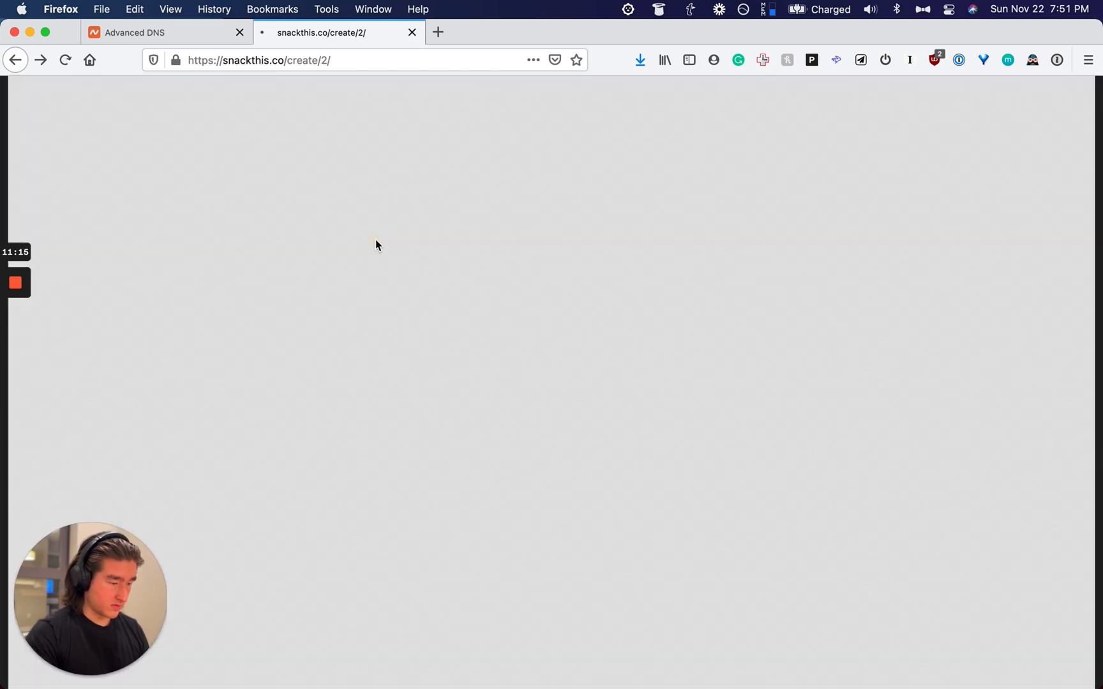
right_click(406, 280)
click(431, 288)
Step: Paste the red quote image on a new line below the Product Hunt testimonial in Notion
key(super+Tab)
click(537, 381)
click(540, 370)
key(Return)
key(super+v)
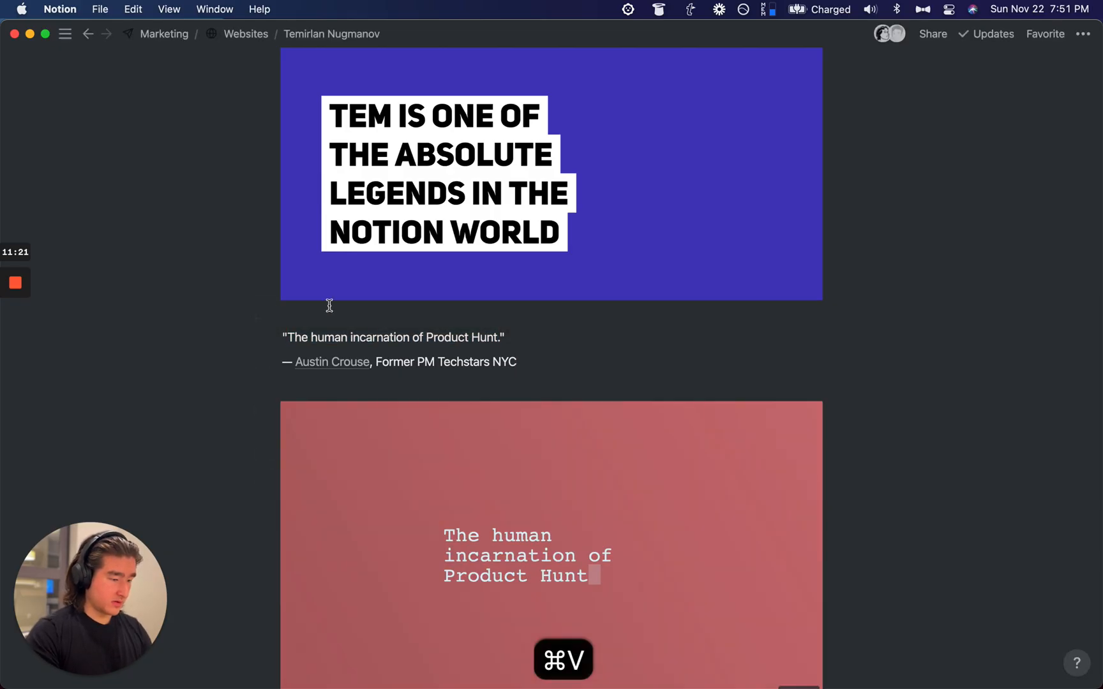
scroll(329, 306, down, 10)
scroll(330, 306, up, 5)
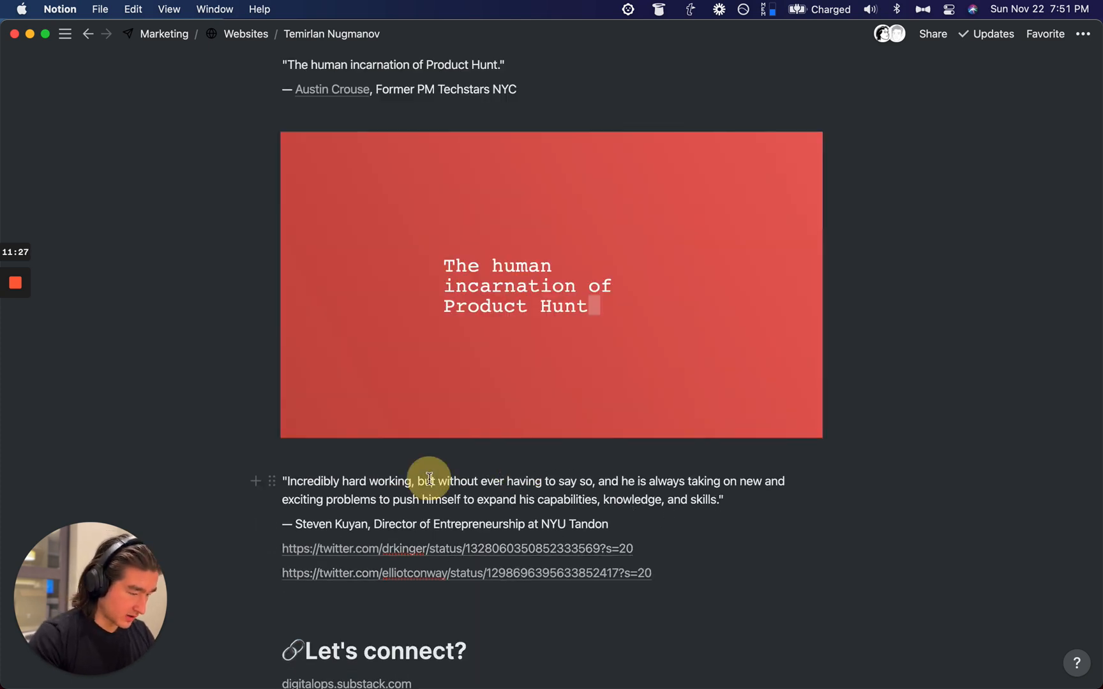
key(alt+Right)
key(alt+Right)
key(alt+Right)
key(alt+Right)
key(alt+Right)
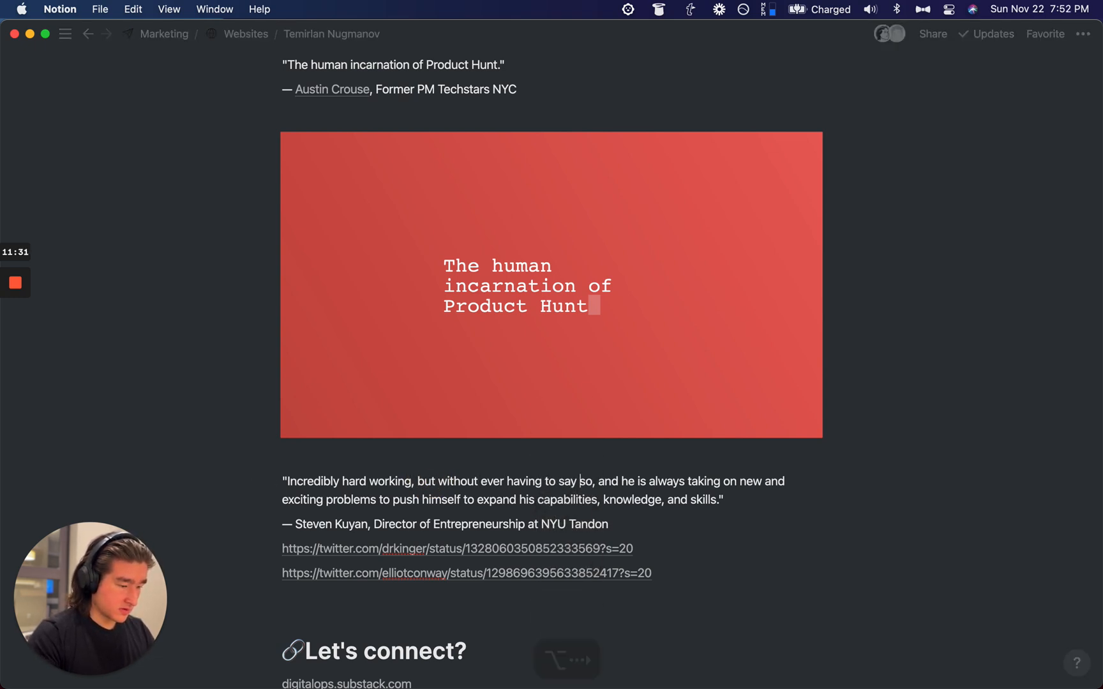
Step: Cut the extra phrases so the quote reads 'Incredibly hard working, and always pushing himself…'
drag(600, 479, 427, 482)
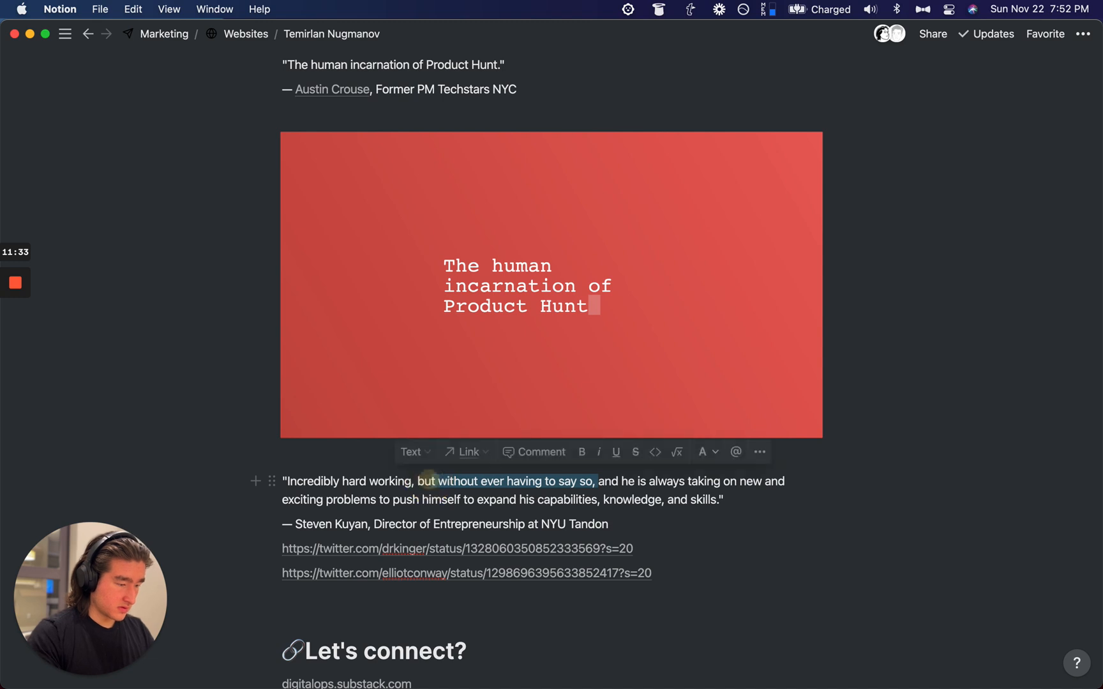
key(BackSpace)
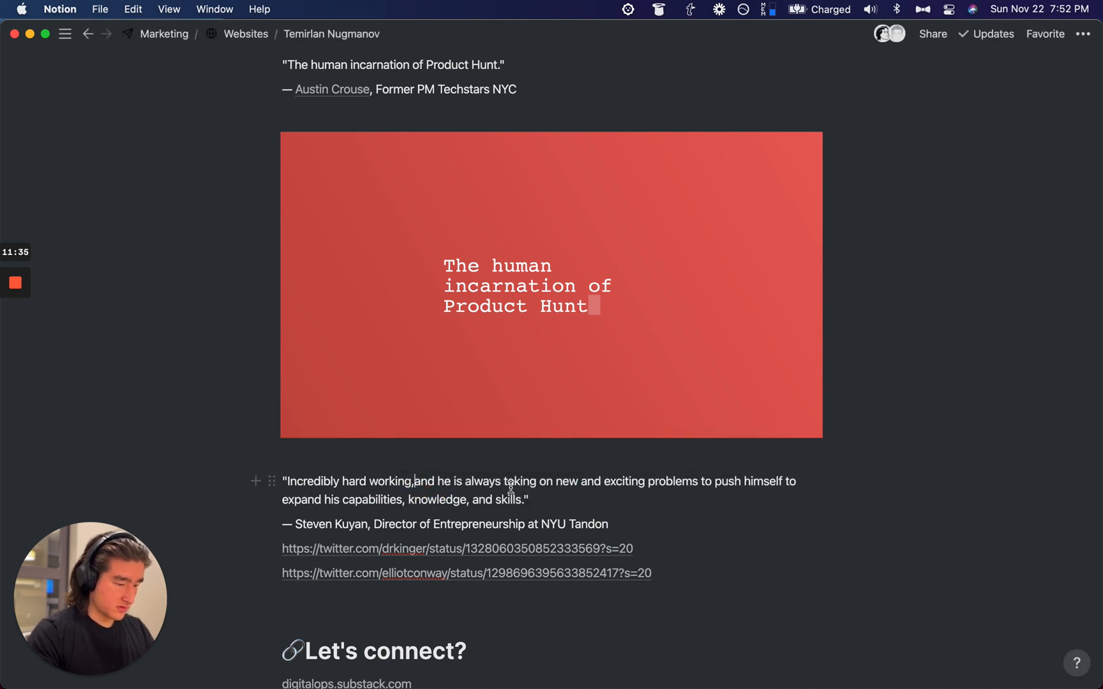
drag(414, 481, 608, 476)
mouse_move(520, 483)
mouse_down()
mouse_move(452, 484)
mouse_move(718, 480)
mouse_move(505, 483)
mouse_up()
key(BackSpace)
key(alt+Right)
text(ing)
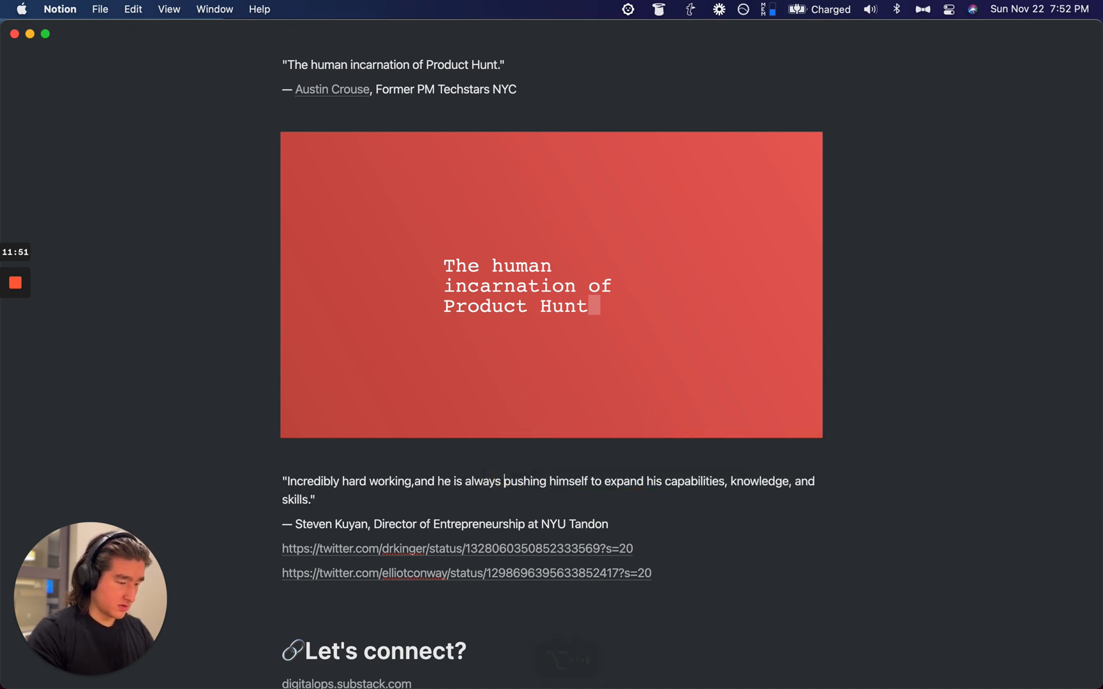
key(alt+Left)
key(alt+Left)
key(alt+BackSpace)
key(alt+BackSpace)
key(alt+BackSpace)
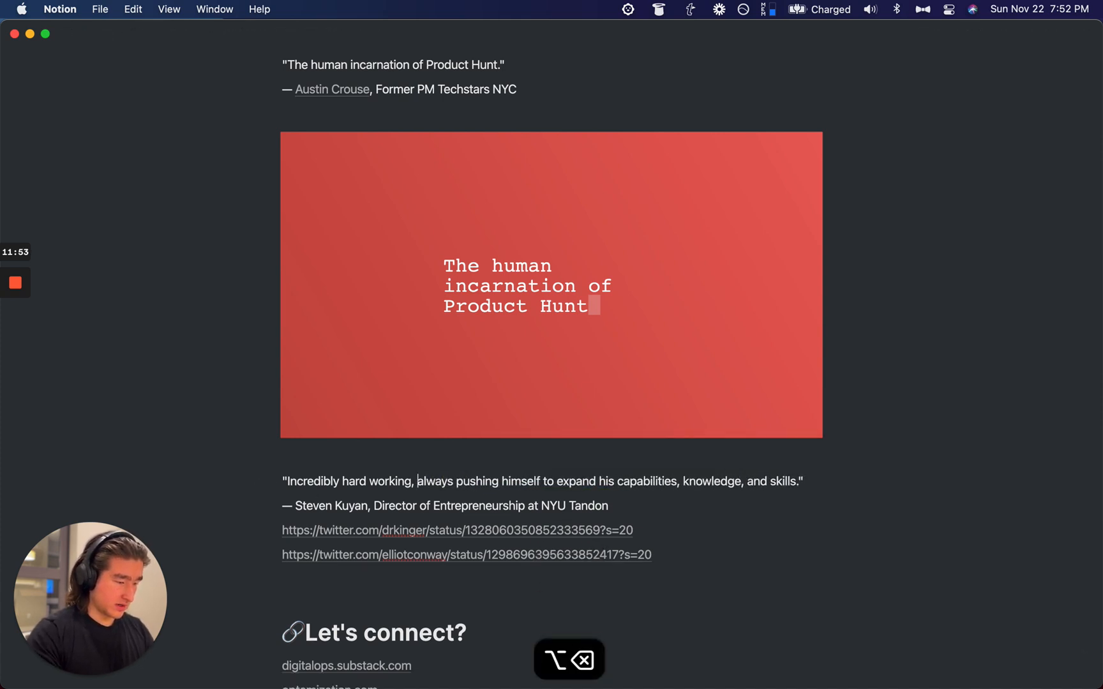
text(and)
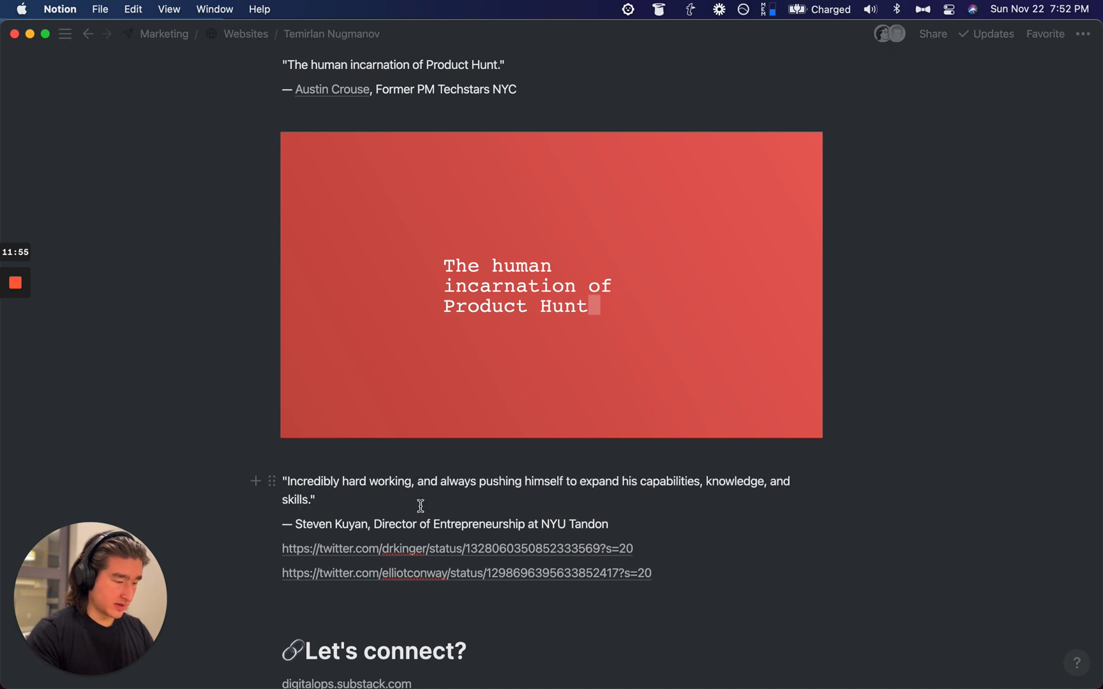
Step: Copy the shortened quote and return to Firefox
triple_click(293, 485)
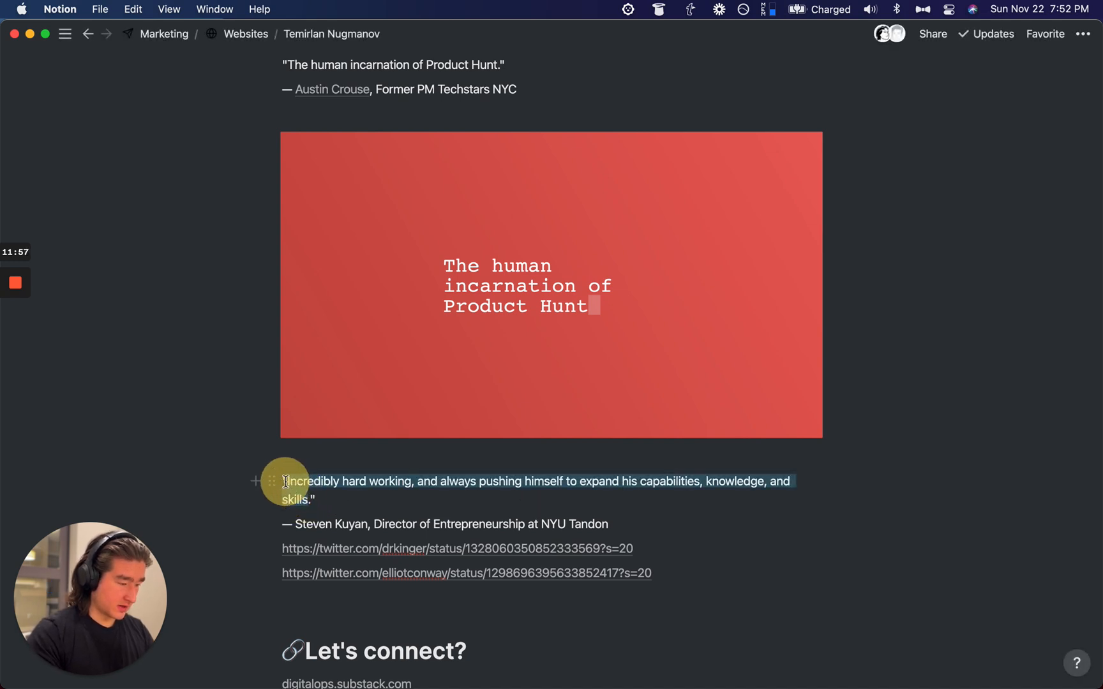
key(super+c)
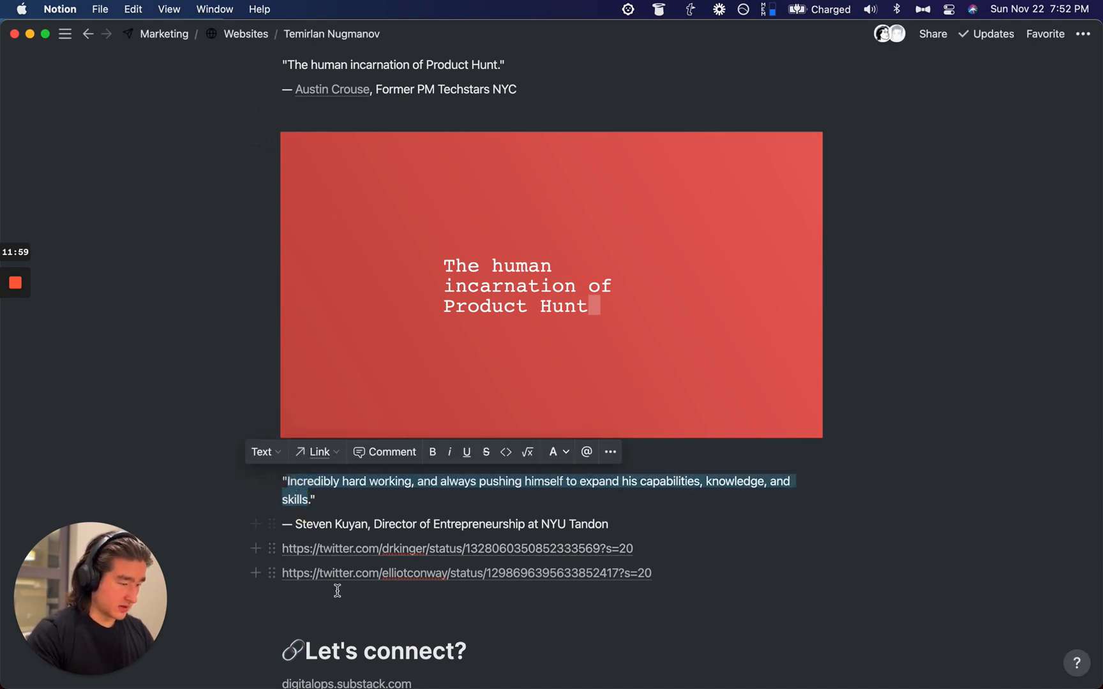
key(super+Tab)
Step: Go to the snackthis.co homepage in Firefox
click(384, 62)
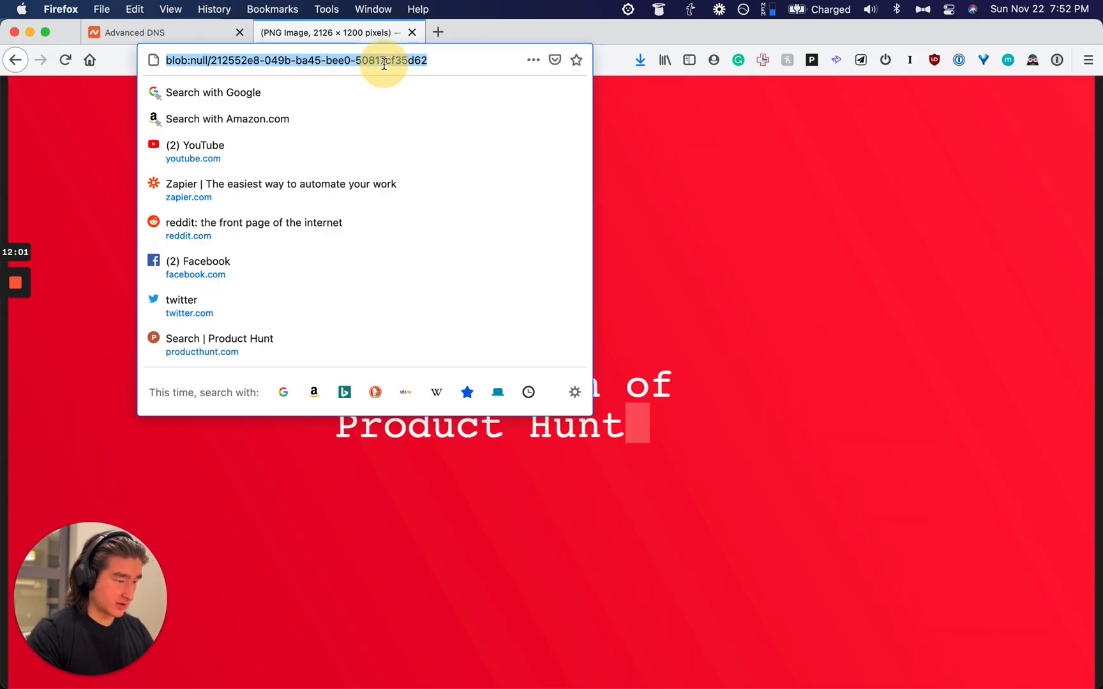
text(snac)
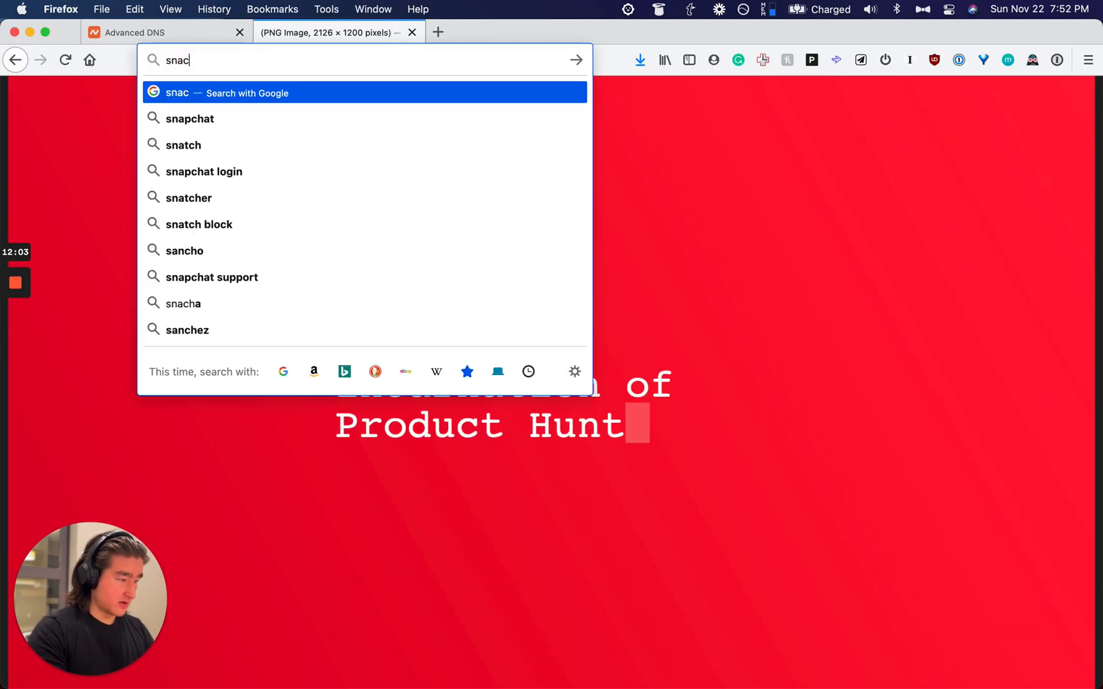
text(hkthis)
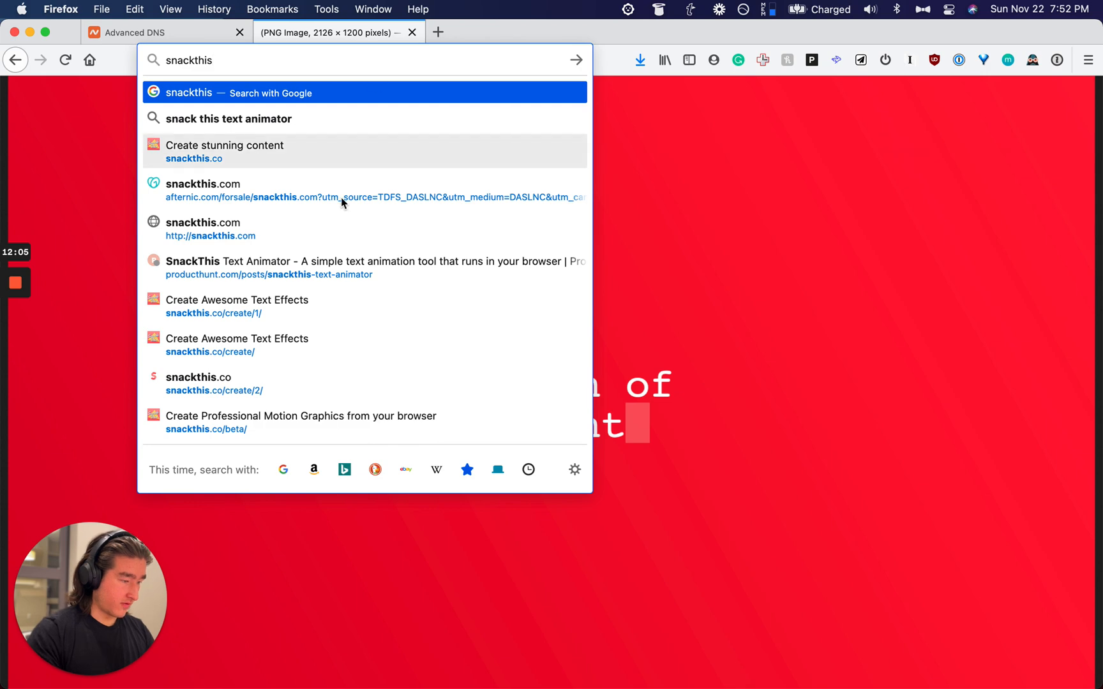
click(290, 153)
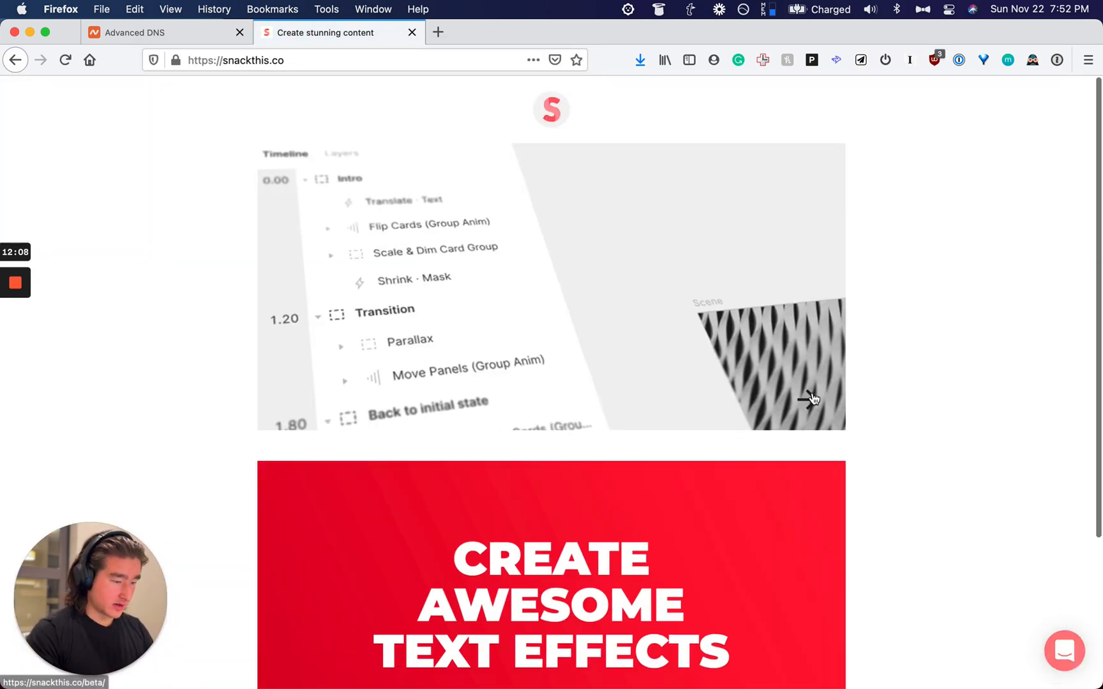
click(812, 397)
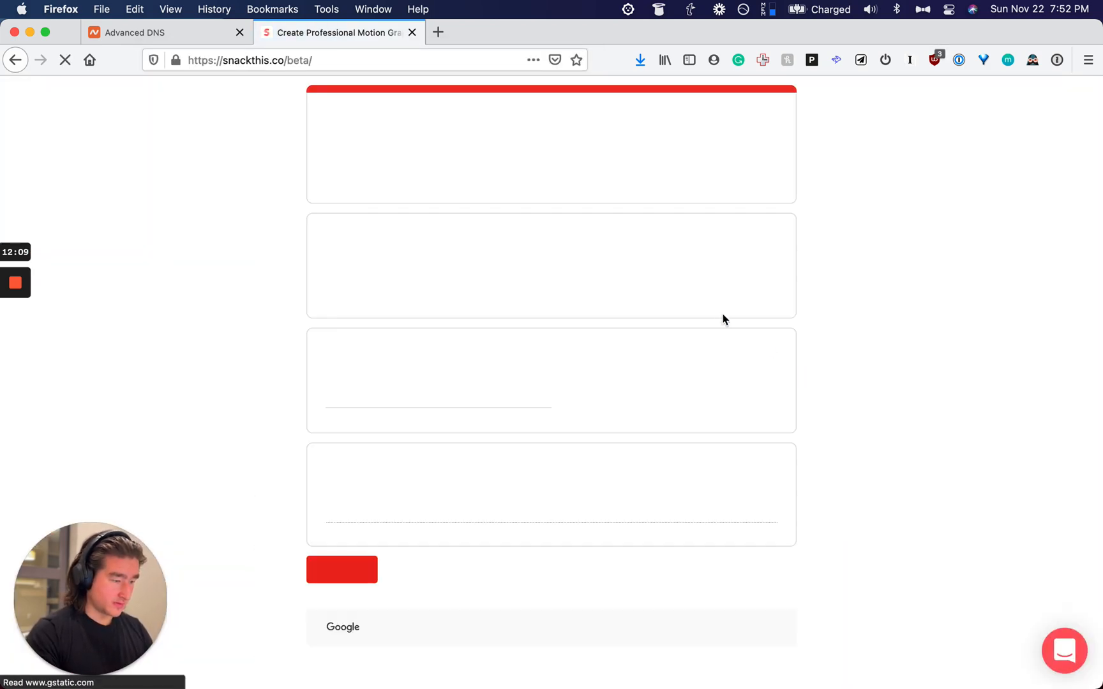
key(super+bracketleft)
Step: Paste the quote into Create Awesome Text Effects and browse the generated effect previews
click(620, 527)
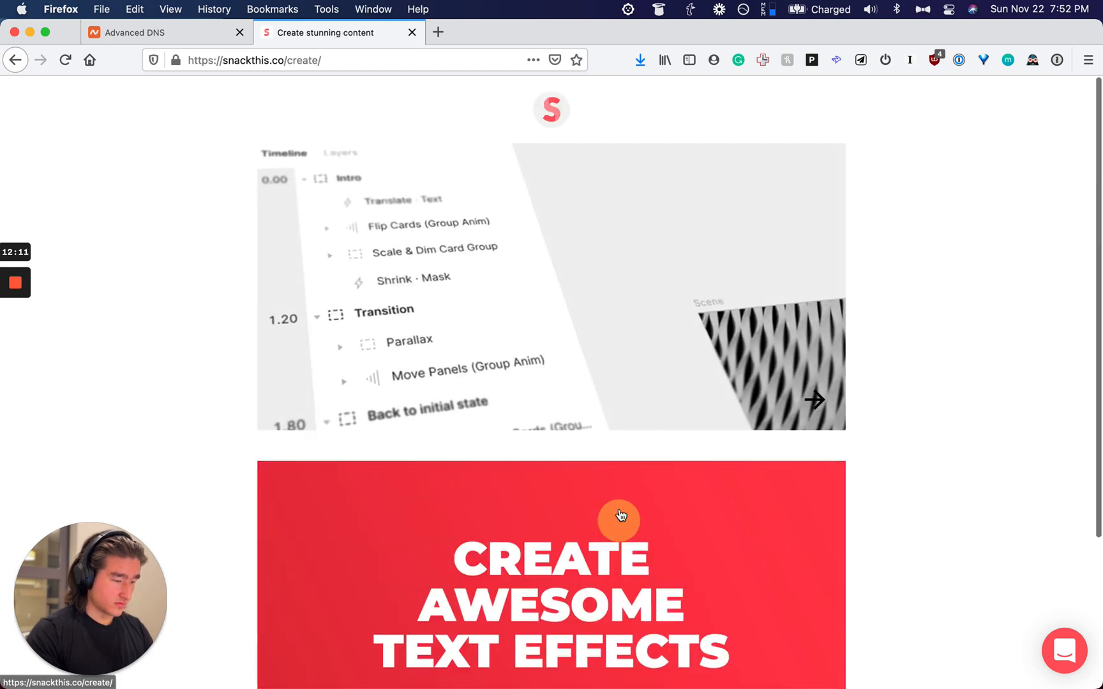
key(super+v)
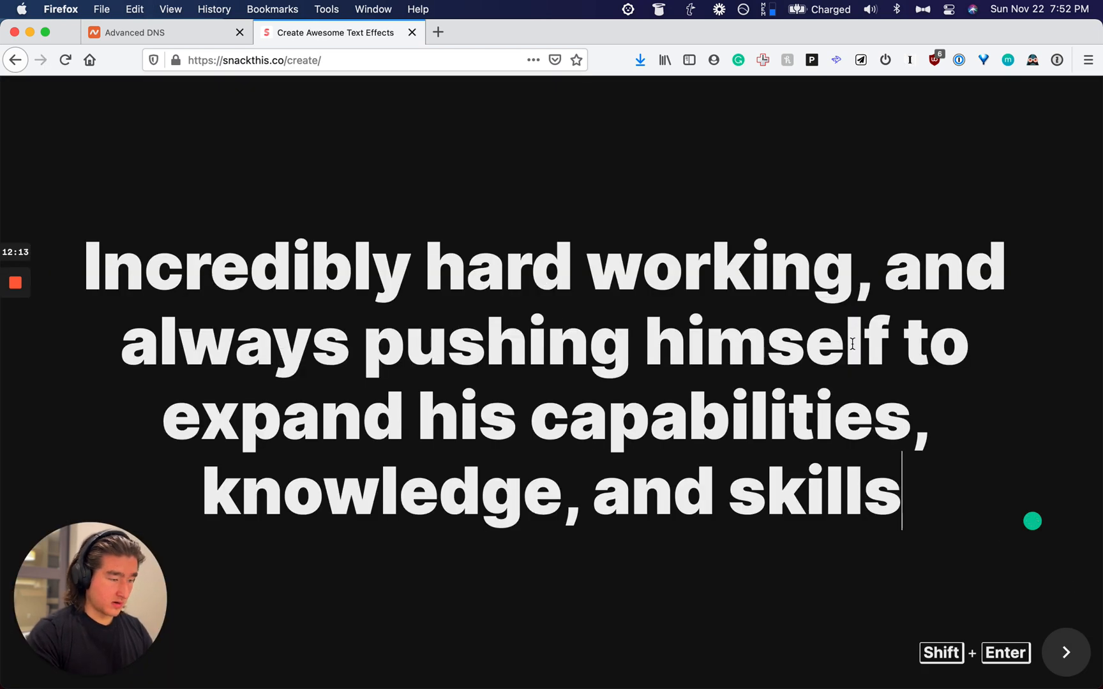
click(1075, 657)
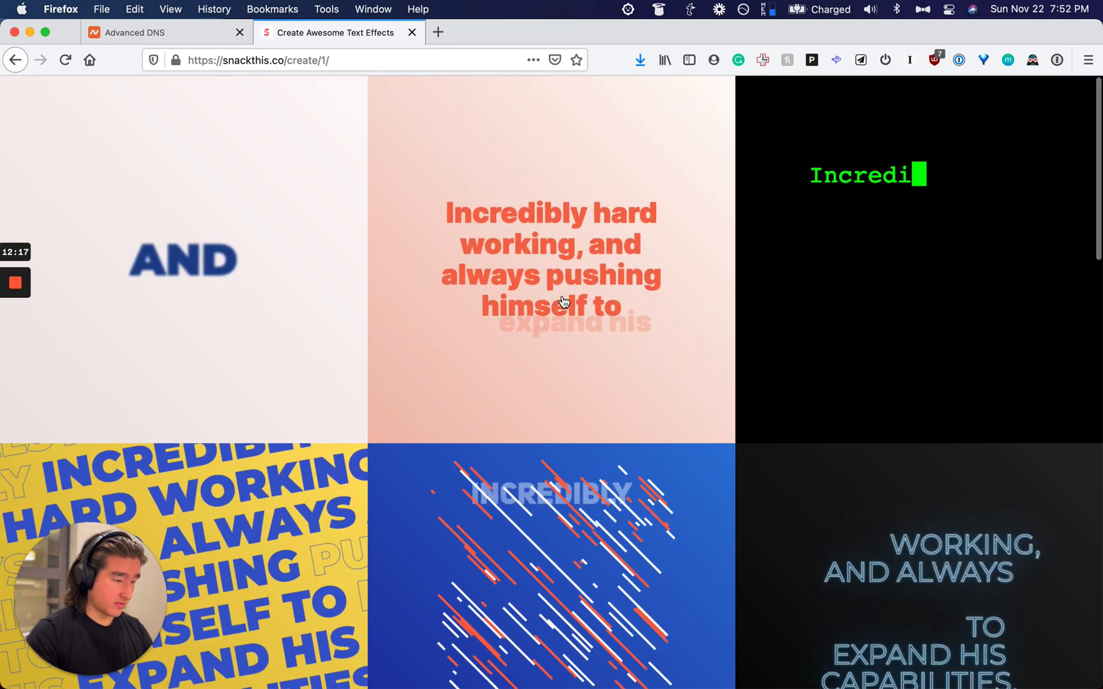
scroll(564, 301, down, 10)
scroll(563, 301, up, 3)
scroll(564, 301, down, 15)
scroll(563, 301, down, 1)
scroll(817, 349, down, 3)
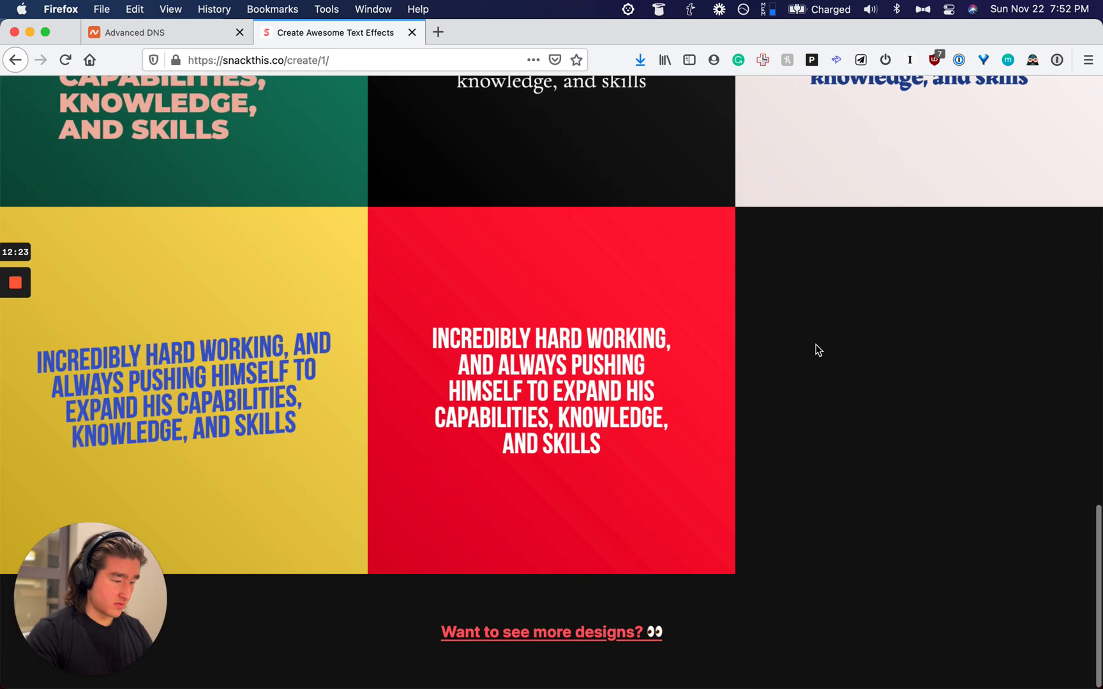
Step: Open the yellow Bebas Neue design and switch its colour theme to white on black
click(236, 350)
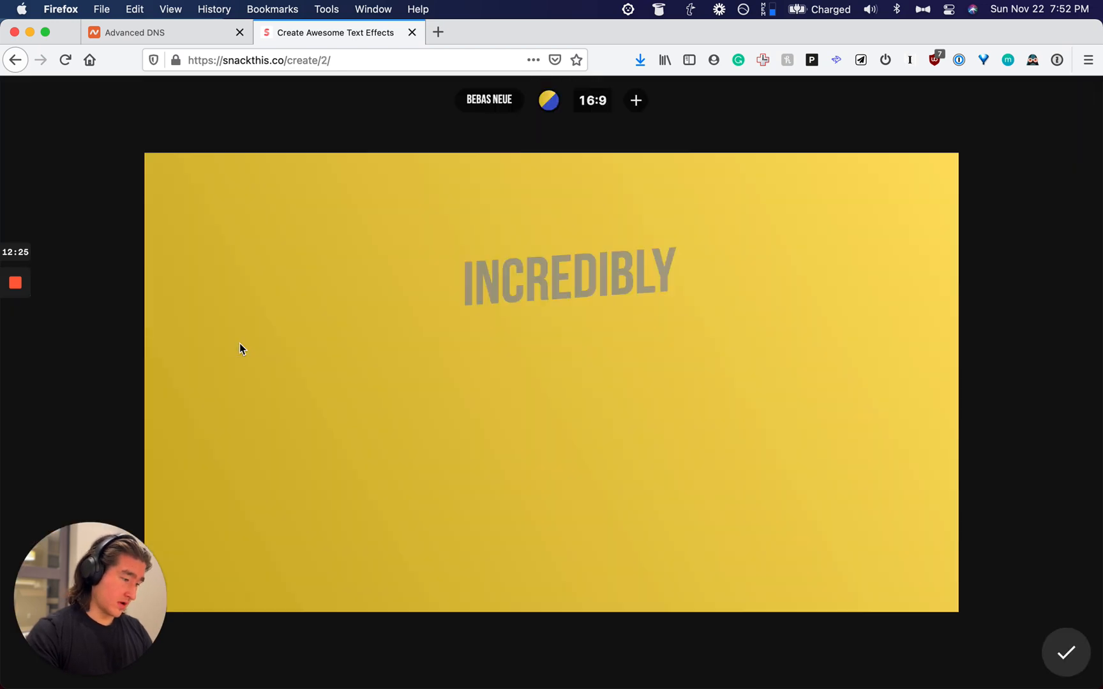
click(549, 103)
click(551, 106)
click(551, 104)
click(550, 104)
click(550, 104)
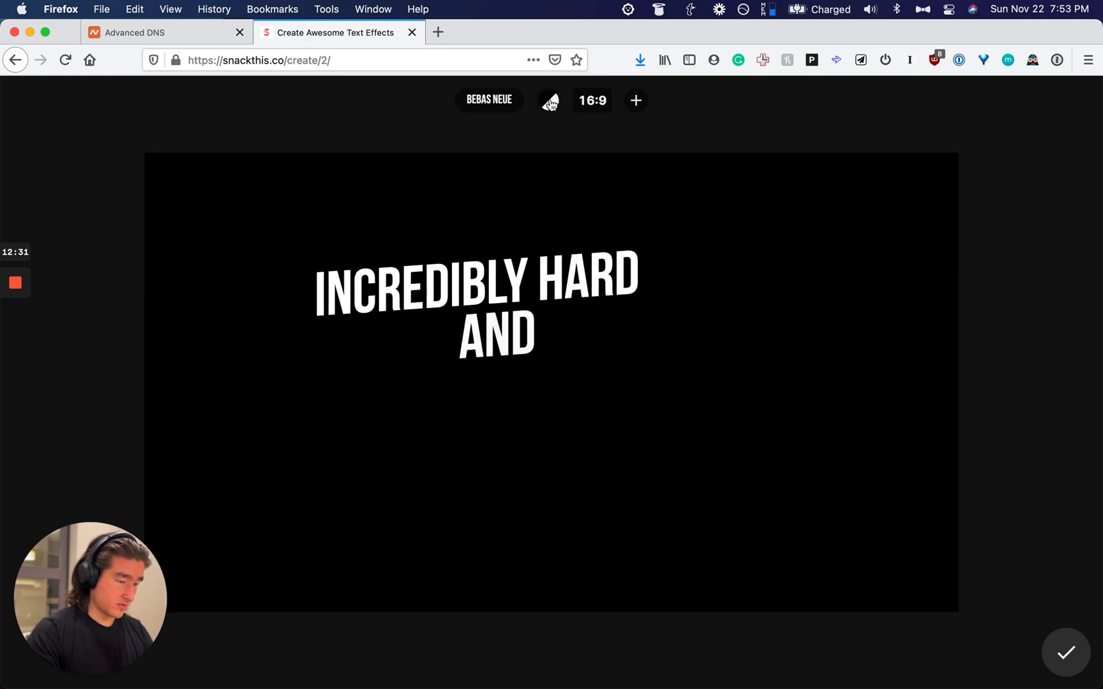
click(551, 104)
click(551, 104)
click(550, 104)
click(550, 104)
click(550, 104)
click(550, 104)
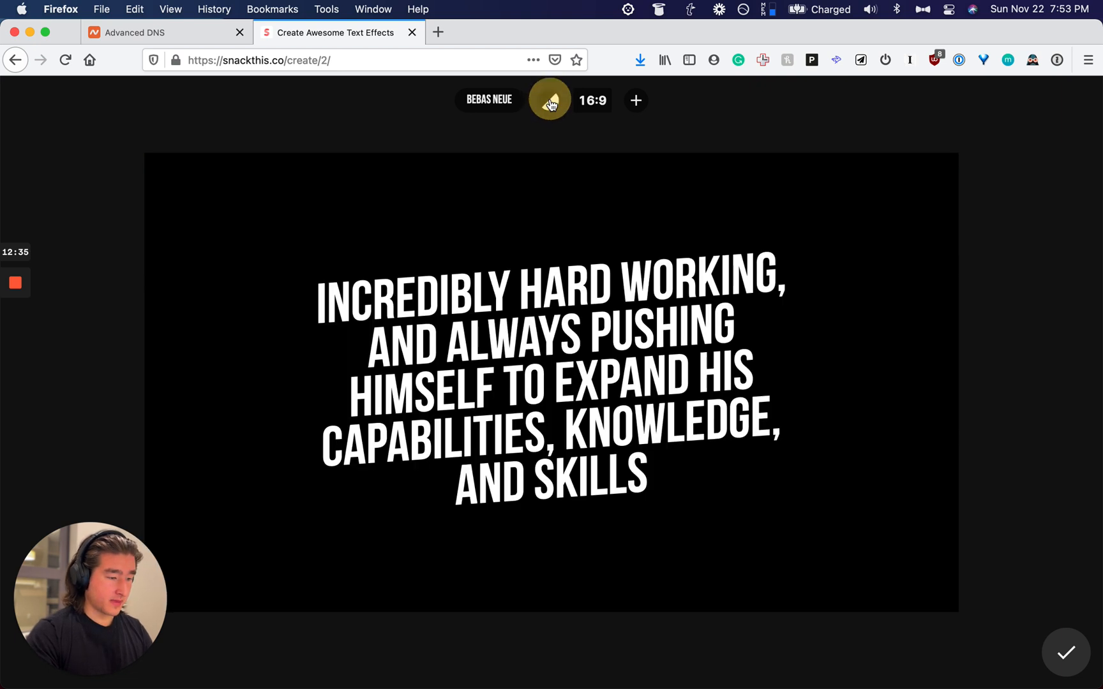
Step: Copy the black quote canvas as an image via View Image
right_click(618, 164)
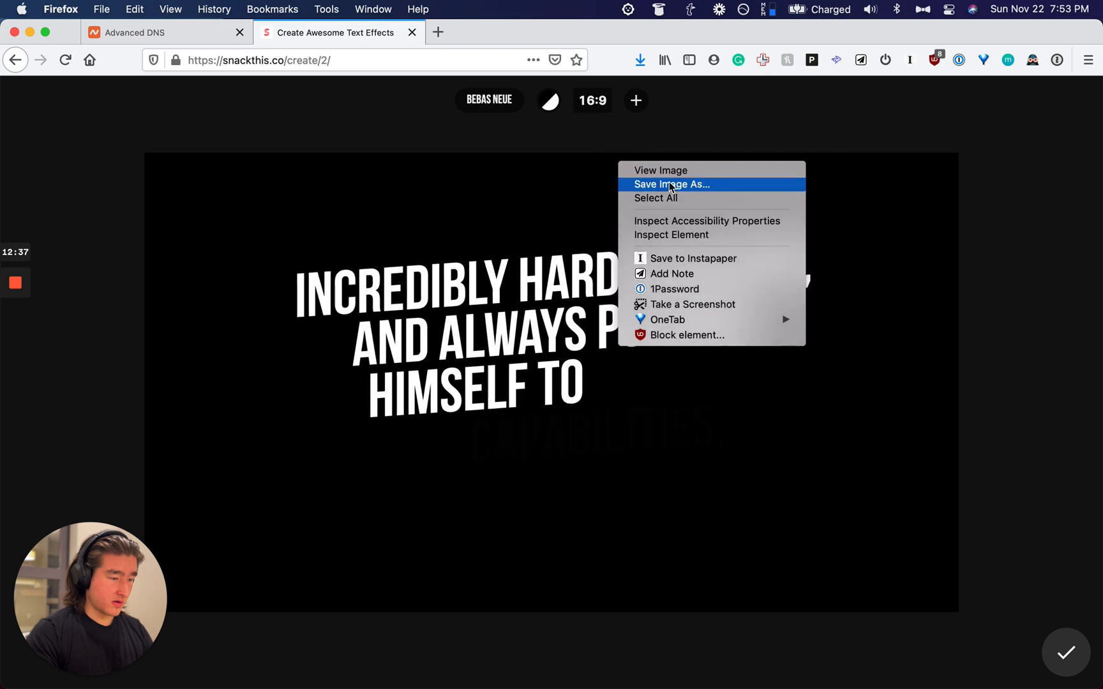
click(662, 170)
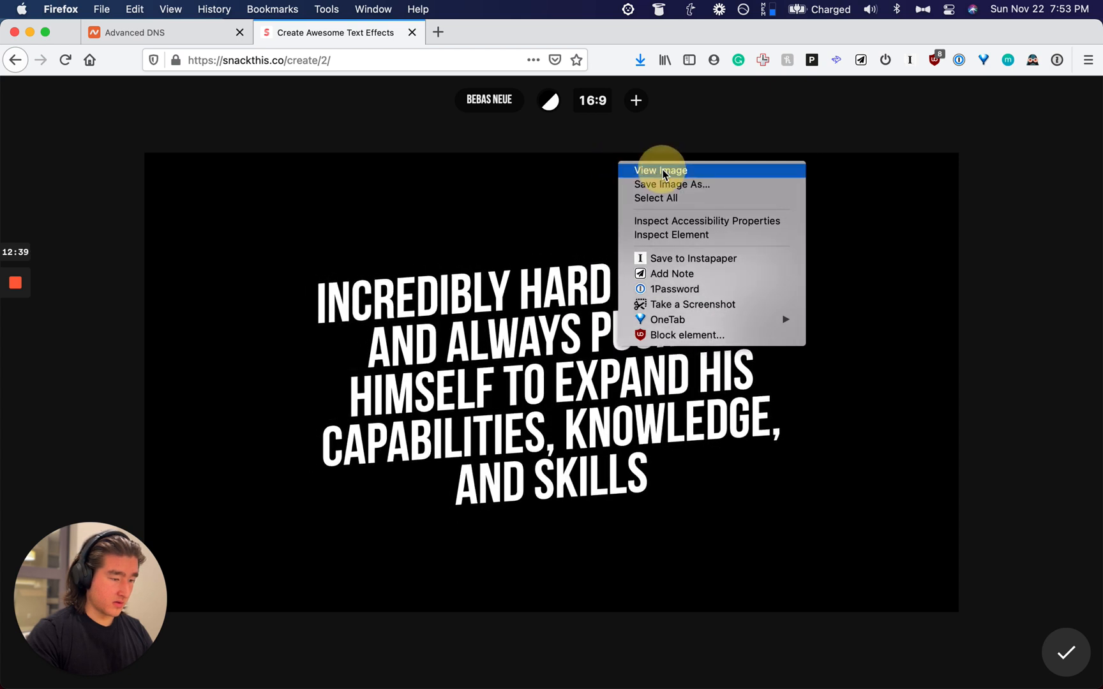
right_click(466, 122)
click(492, 127)
Step: Paste the black quote image into an empty block on the Notion page
key(super+Tab)
scroll(491, 639, down, 1)
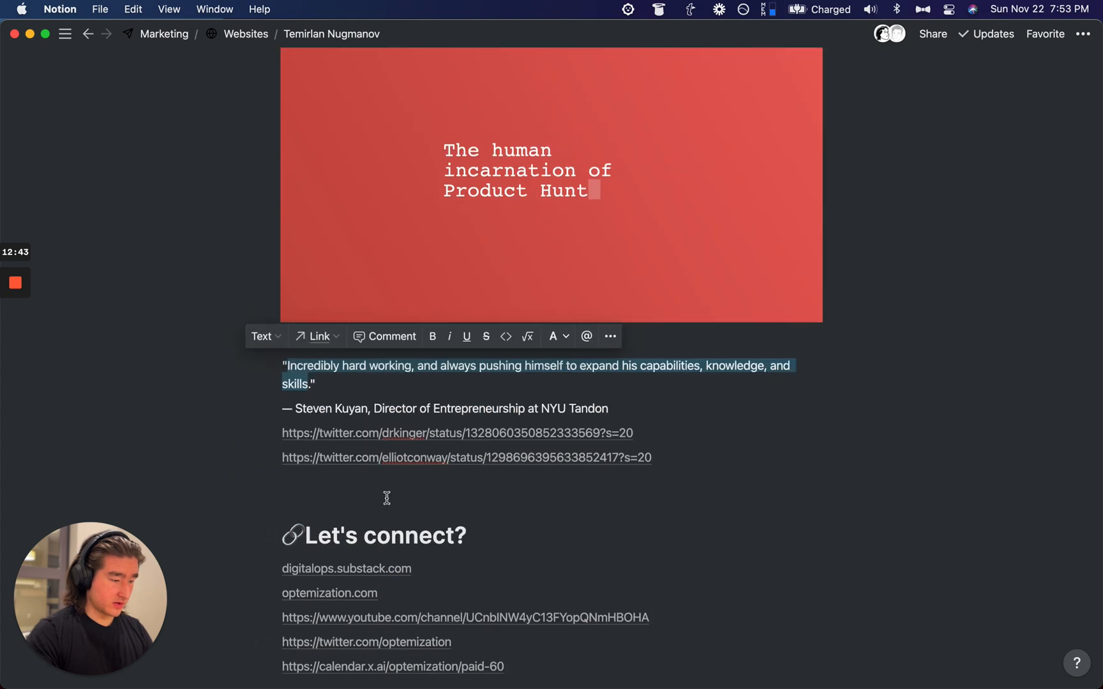
click(383, 501)
key(super+v)
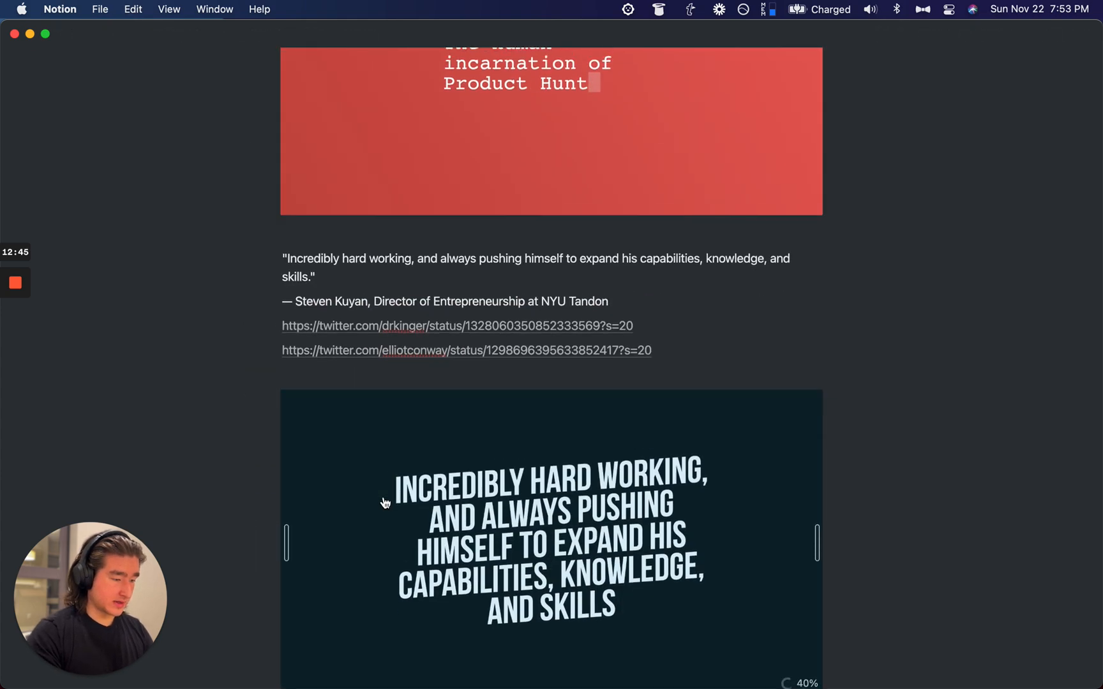
Step: Drag the red and black quote images into their referrers' rows in the testimonials table
scroll(385, 503, up, 15)
scroll(320, 583, down, 10)
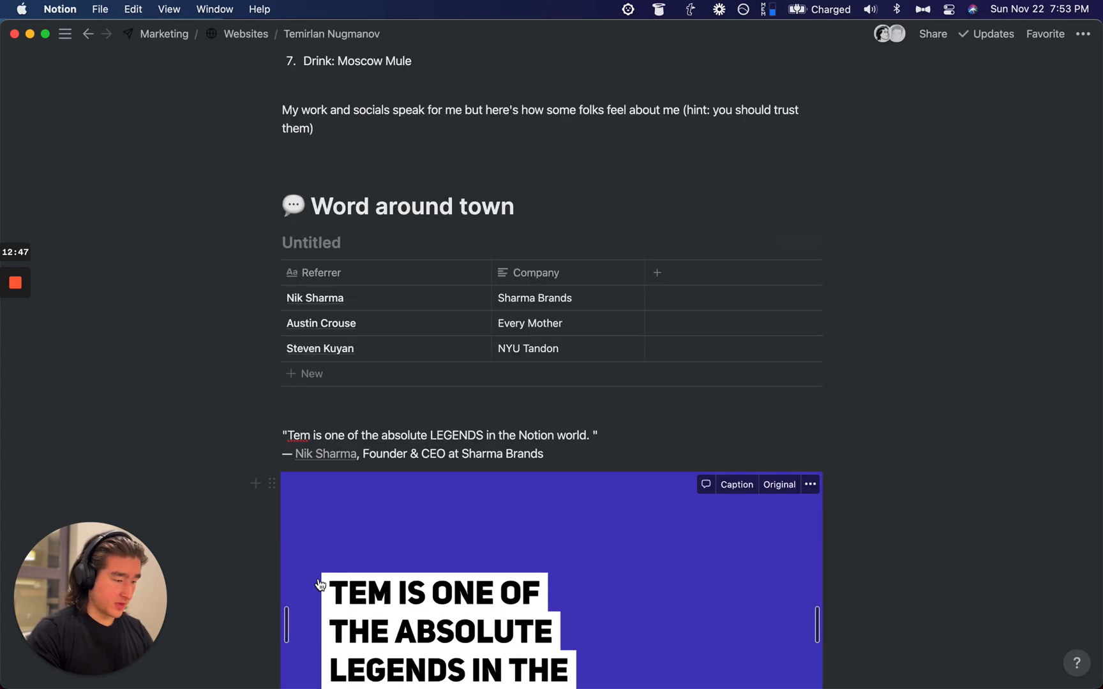
scroll(316, 577, up, 7)
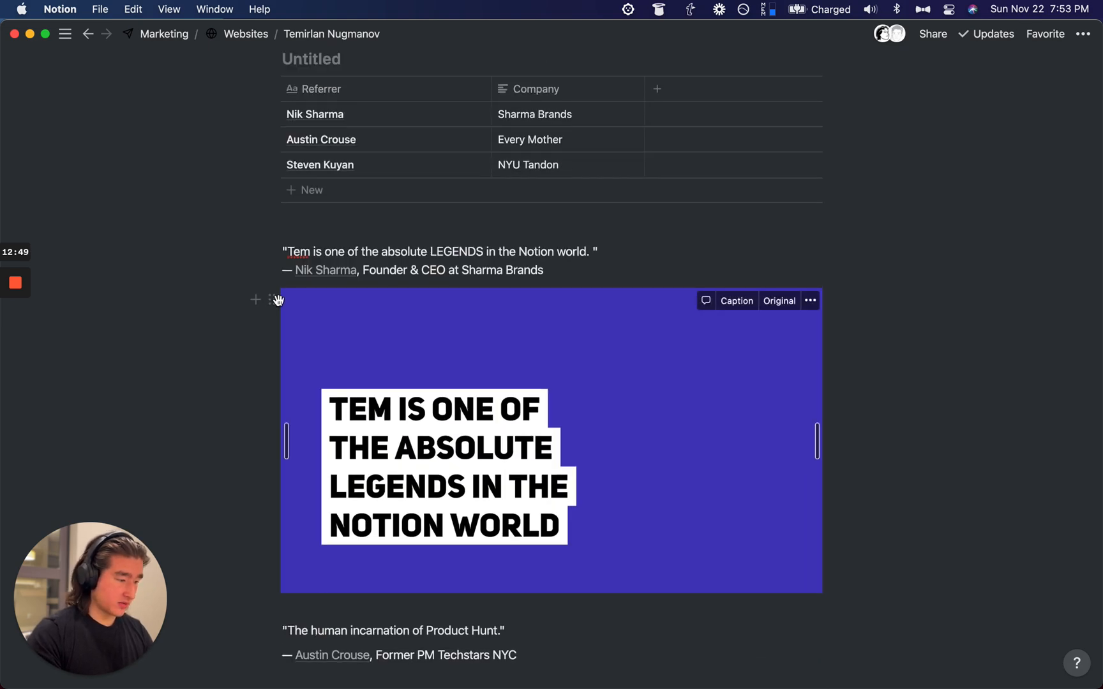
drag(271, 300, 475, 148)
drag(271, 436, 335, 177)
scroll(311, 360, down, 2)
drag(270, 555, 337, 162)
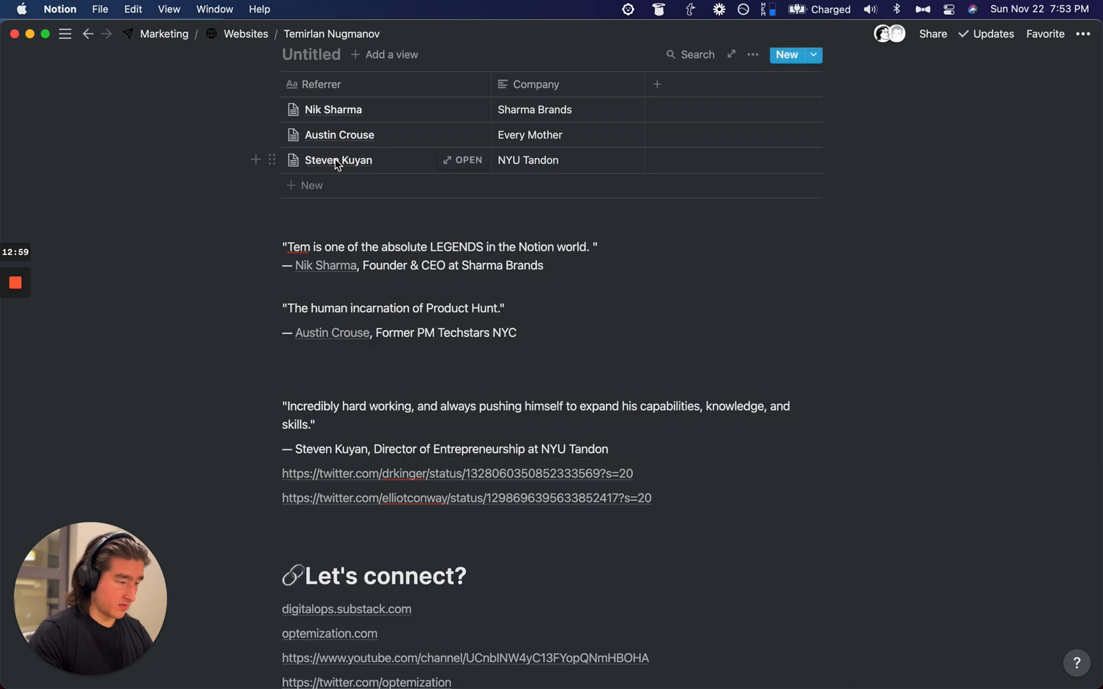
scroll(336, 162, up, 5)
scroll(568, 505, up, 2)
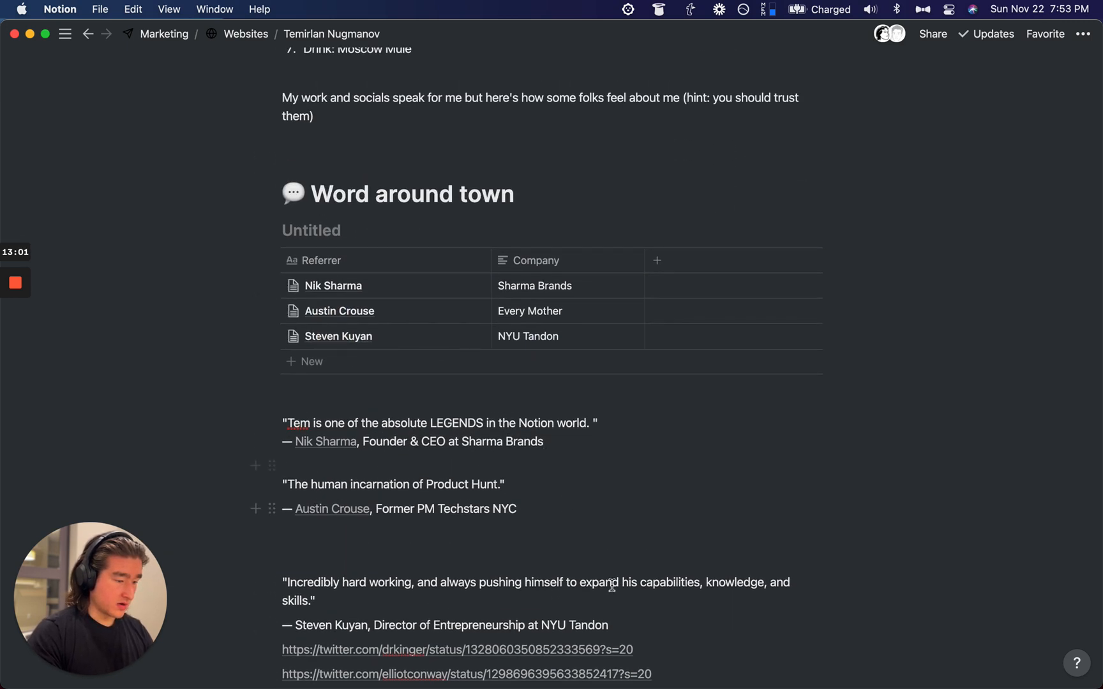
scroll(369, 417, up, 3)
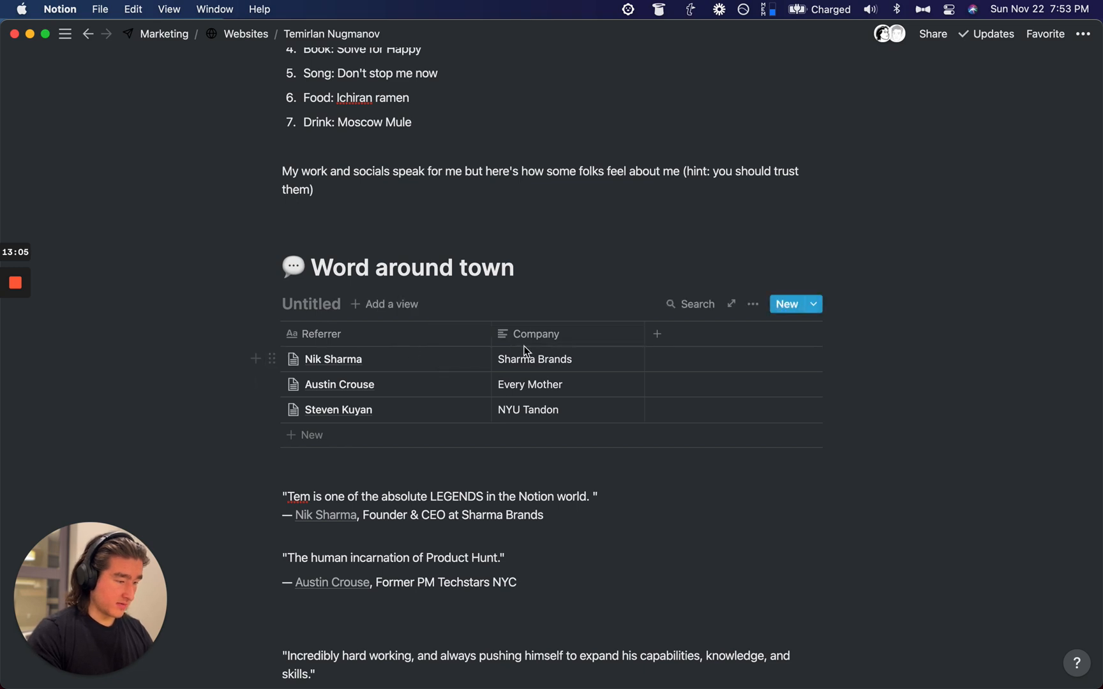
click(466, 360)
scroll(425, 418, down, 2)
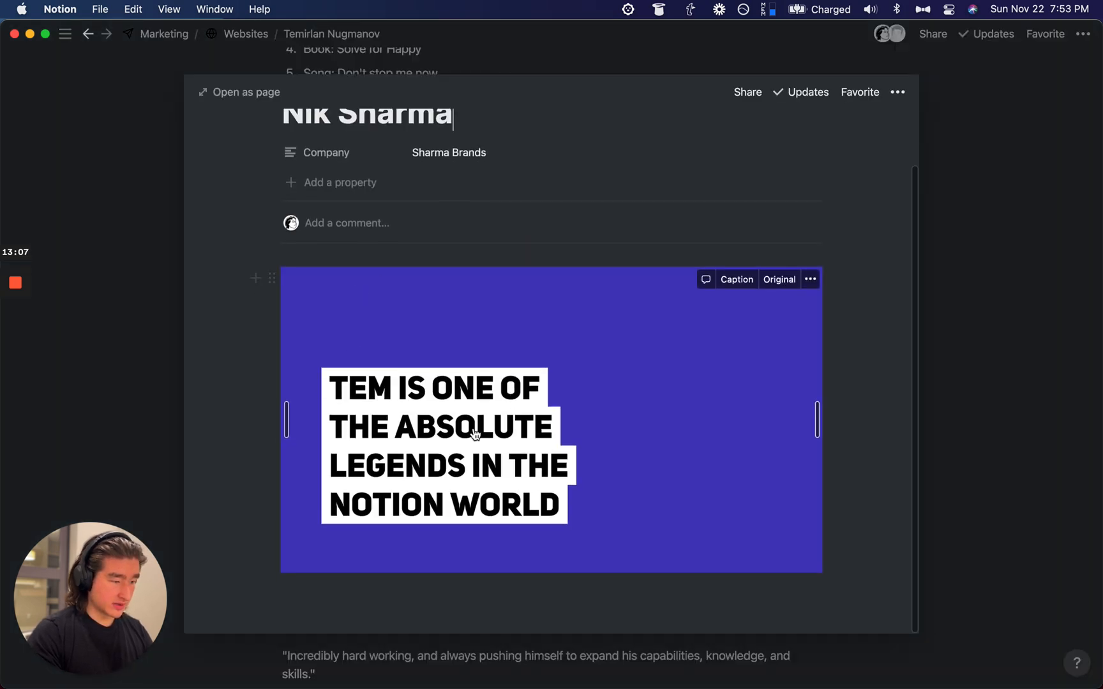
scroll(362, 159, up, 2)
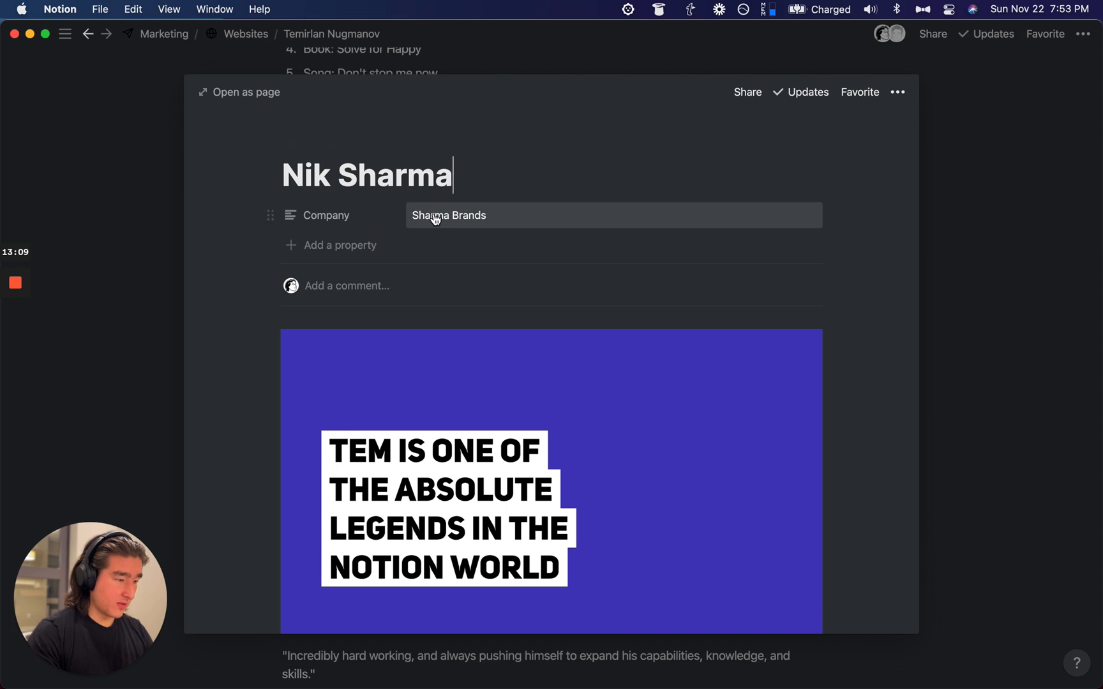
click(143, 301)
scroll(460, 303, down, 3)
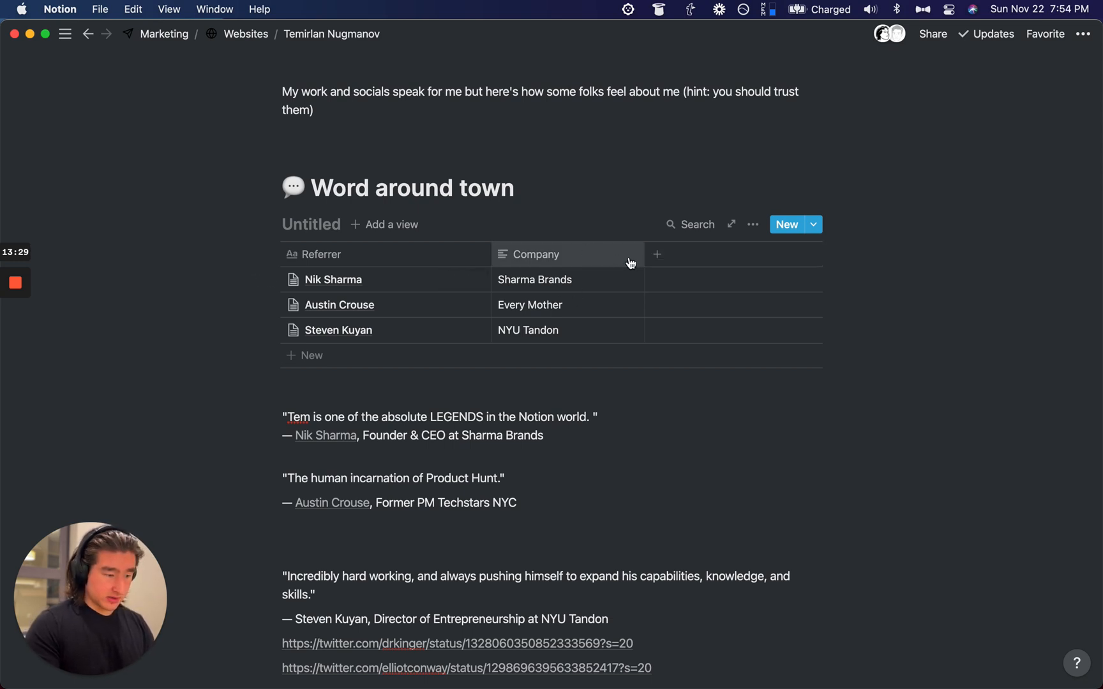
click(658, 257)
text(LI)
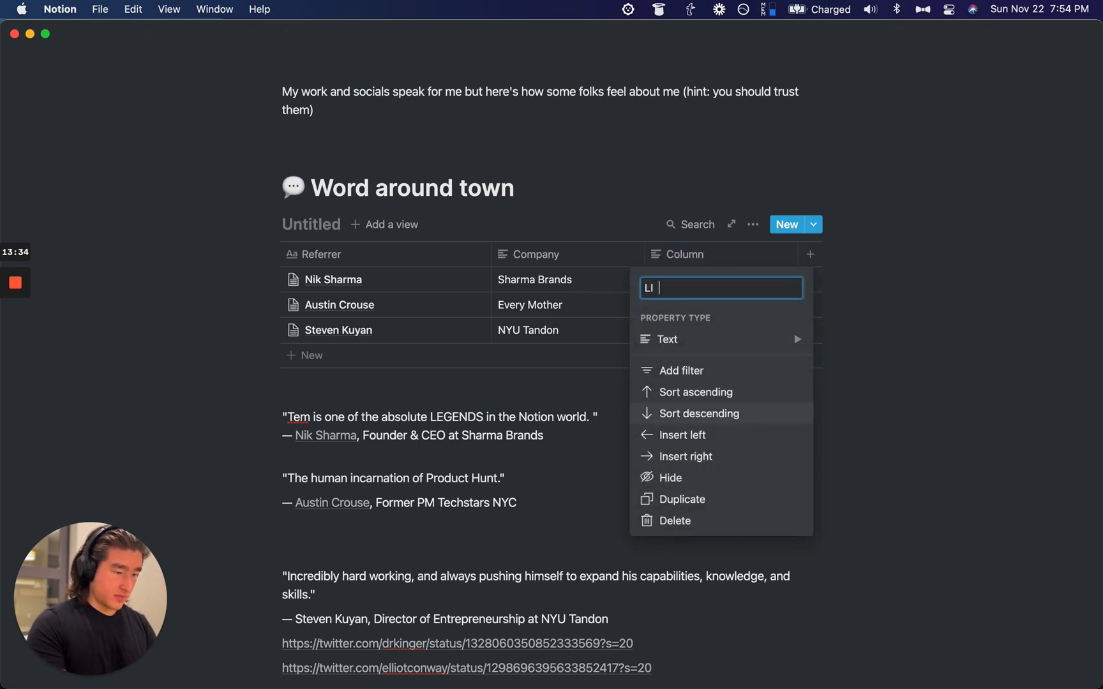
key(super+BackSpace)
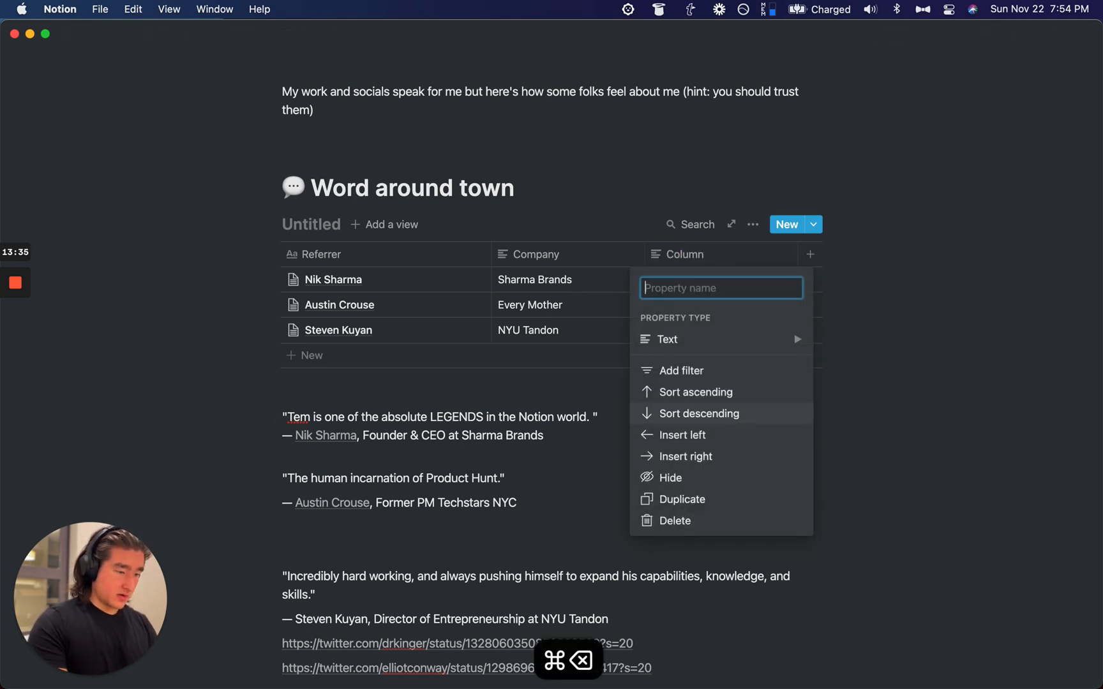
click(939, 279)
click(766, 262)
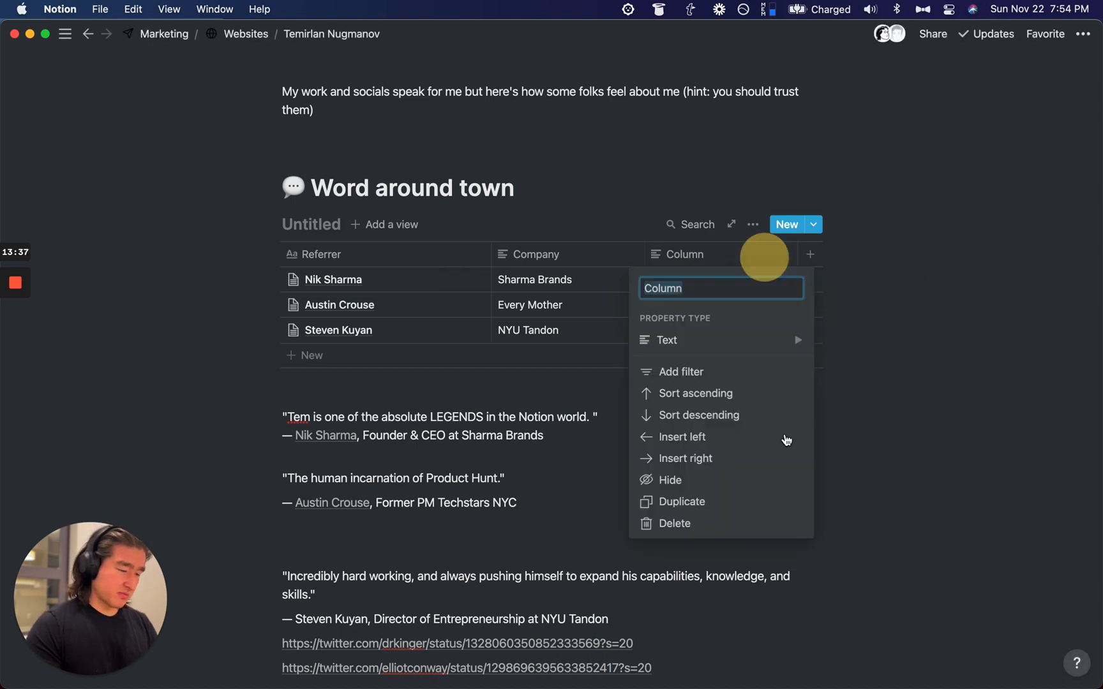
click(685, 517)
click(561, 368)
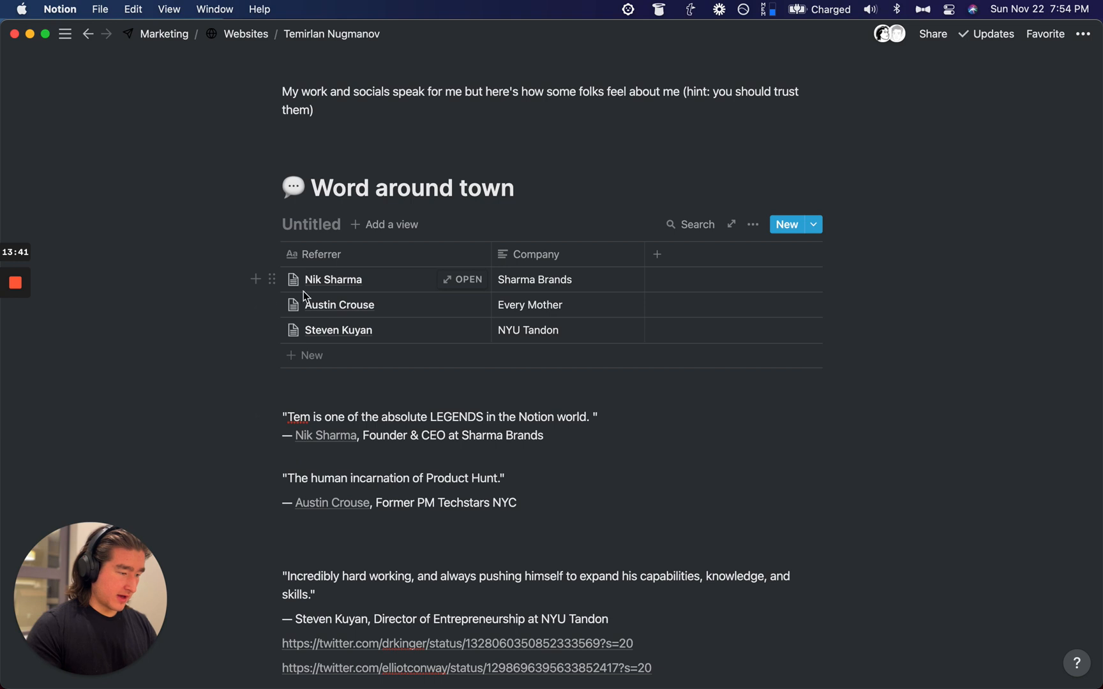
scroll(394, 330, down, 2)
Step: Upload the referrer's .jpeg headshot as the Sharma Brands row's page icon and close the peek
click(454, 231)
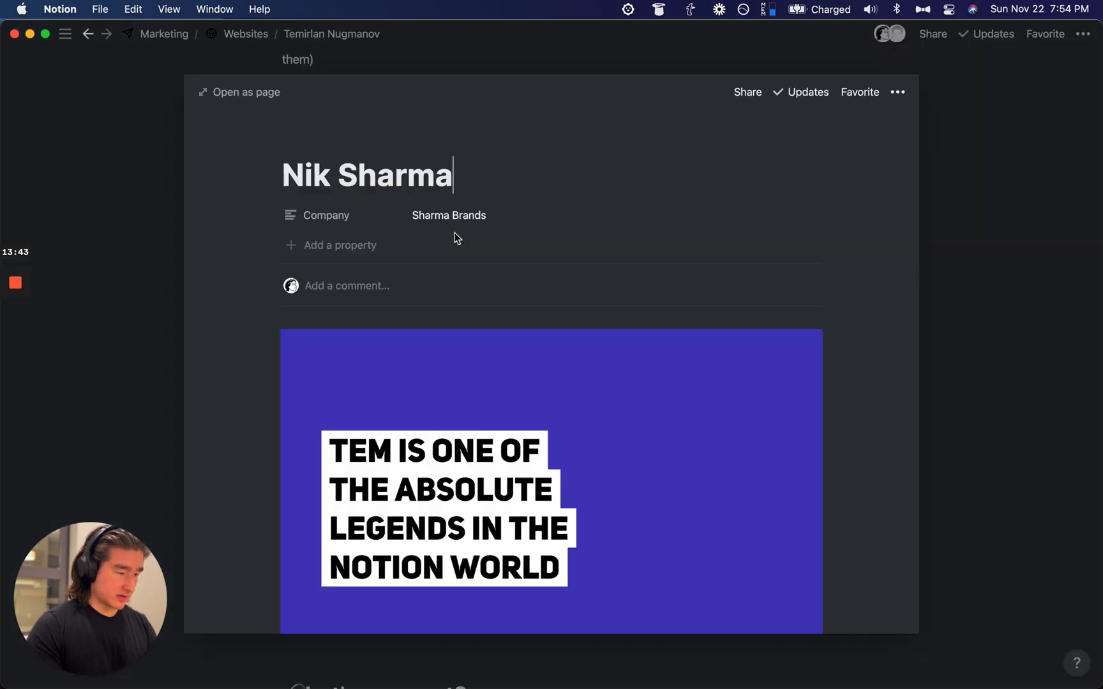
click(309, 146)
click(311, 208)
click(268, 259)
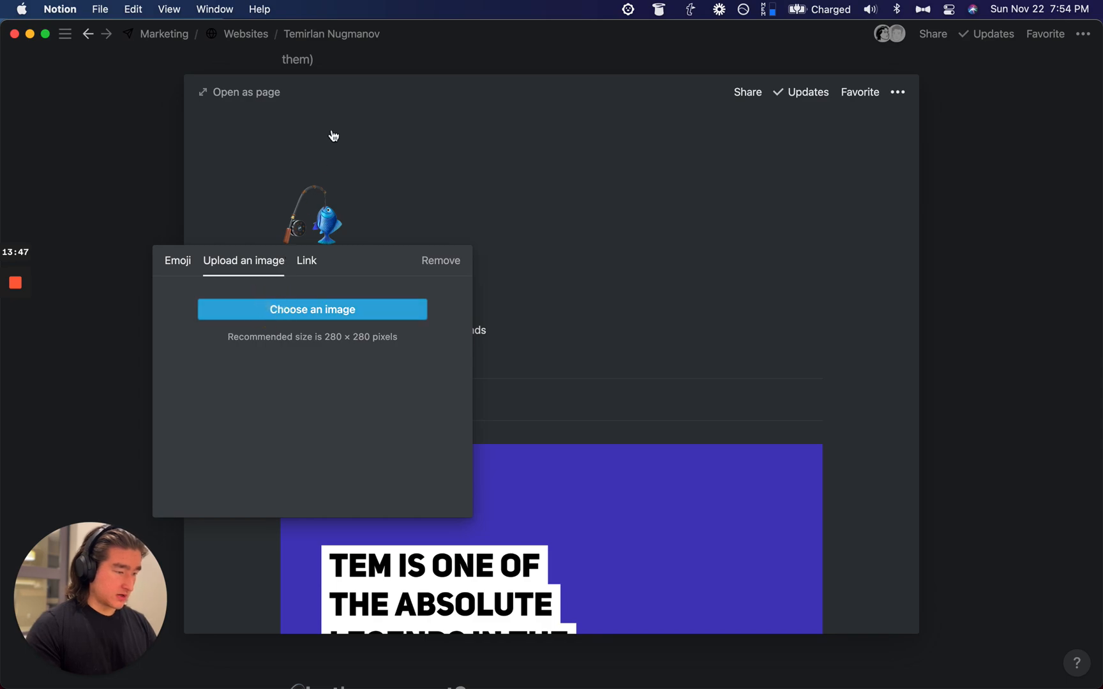
key(super+space)
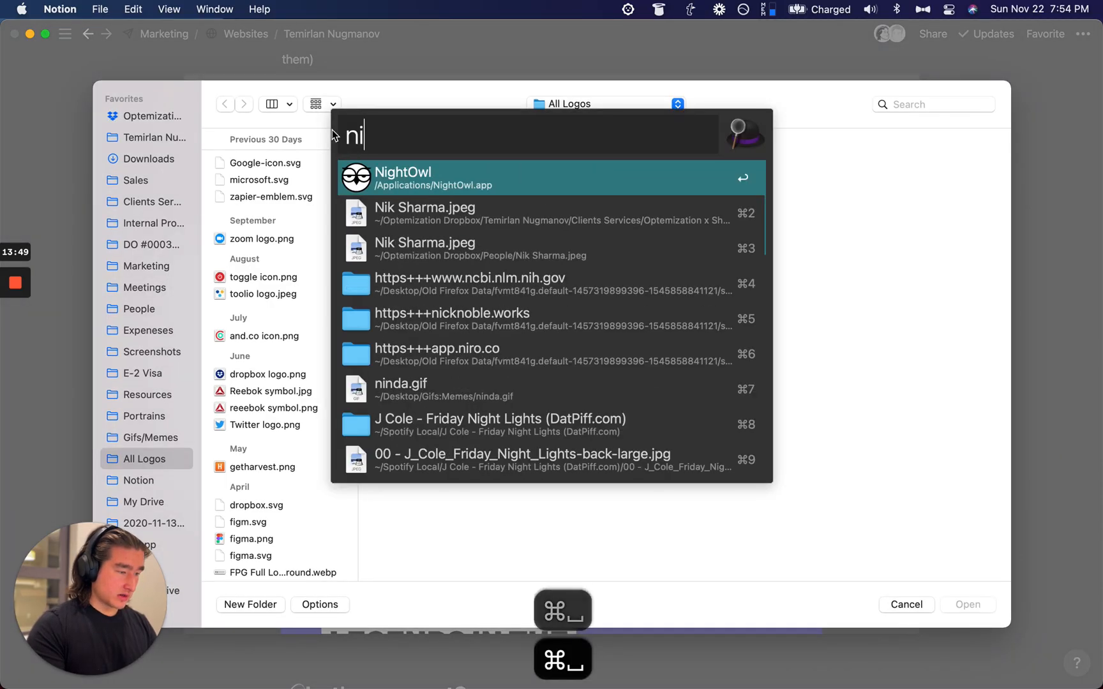
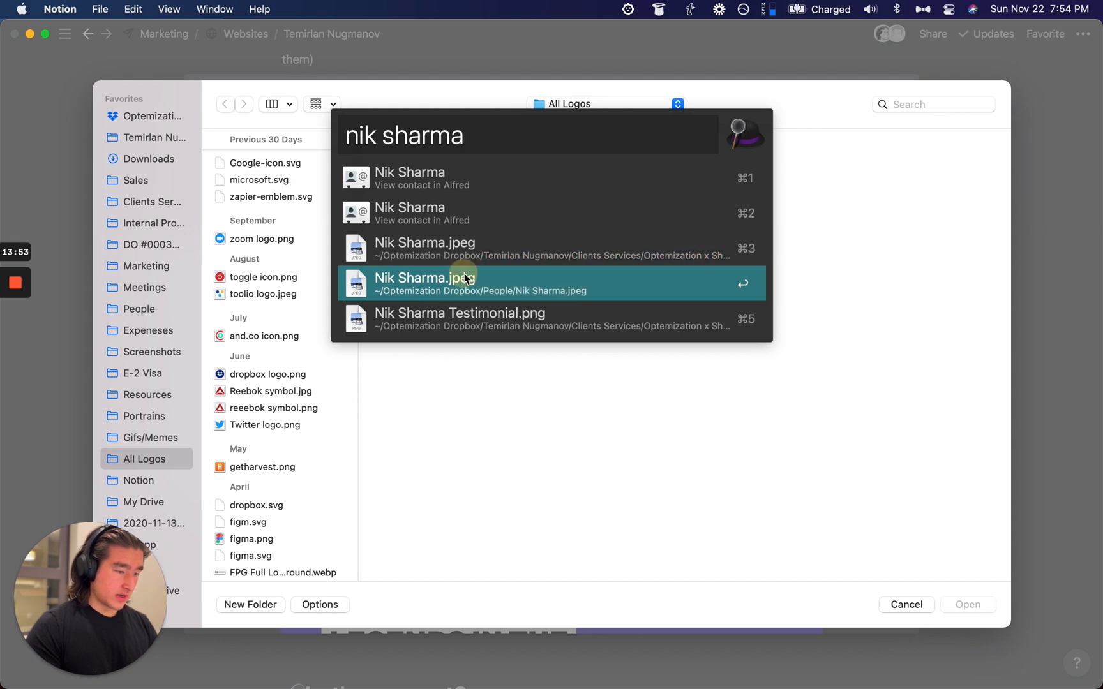
key(Return)
click(976, 605)
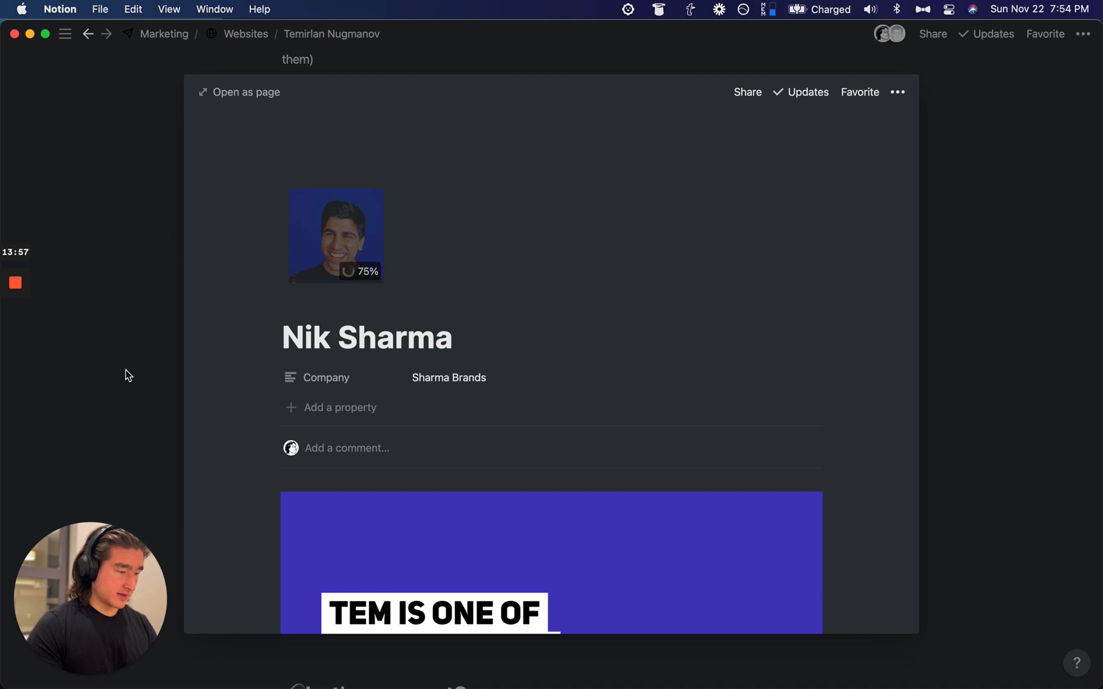
click(127, 375)
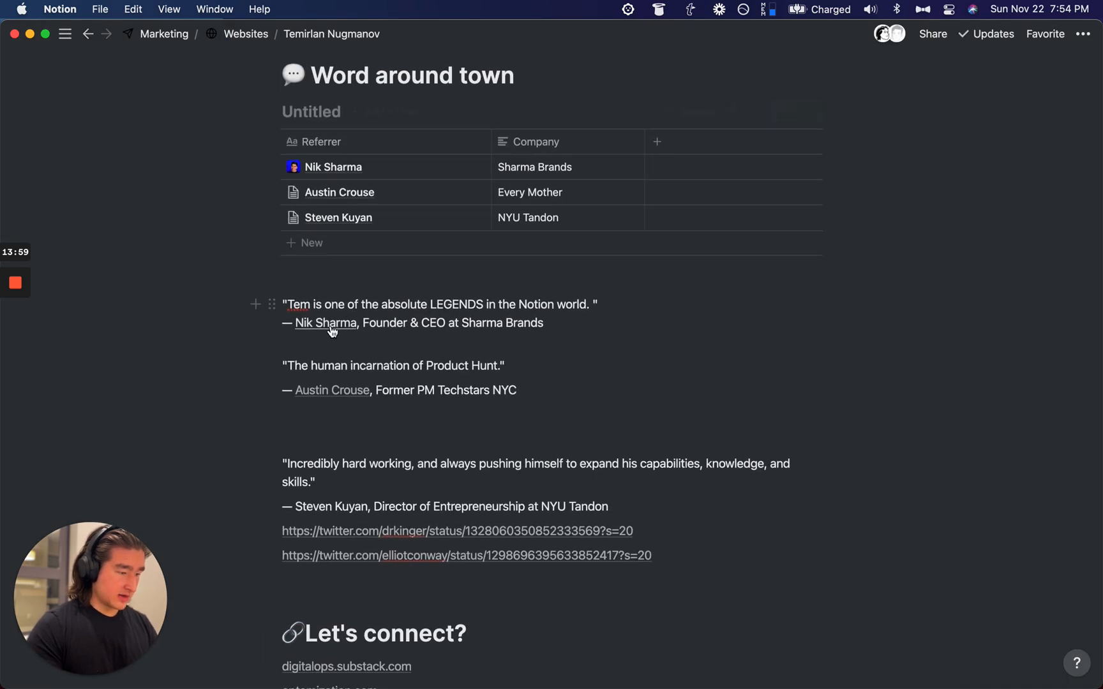
Step: Open the Every Mother referrer's row as a page
key(super+space)
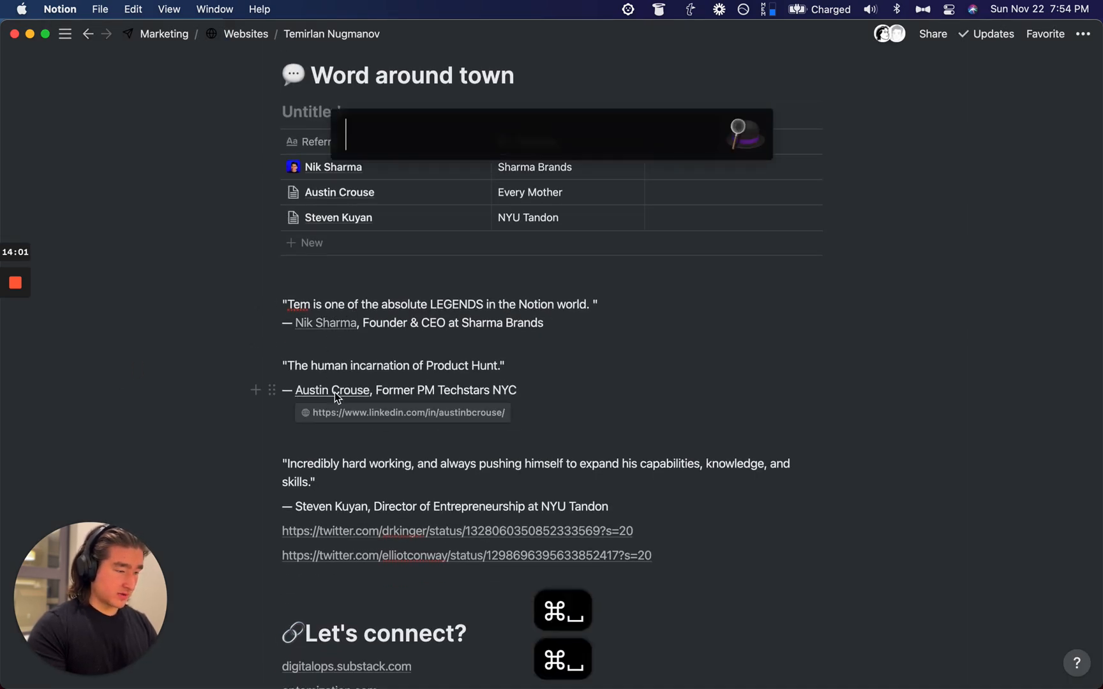
text(austin)
key(Escape)
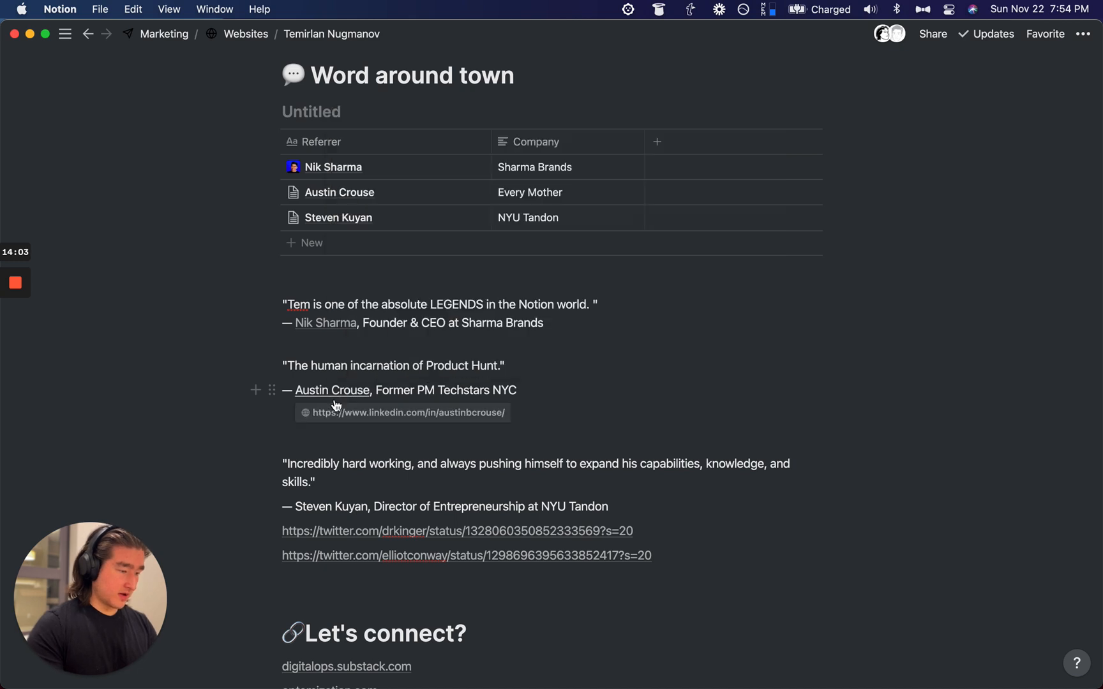
click(293, 194)
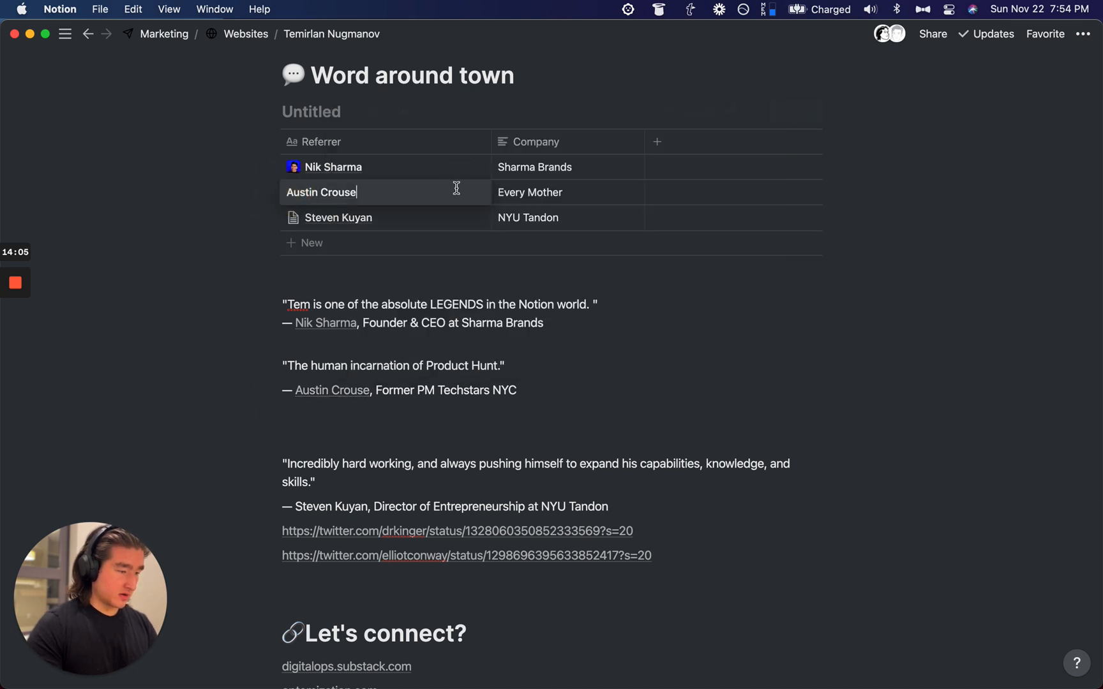
click(459, 192)
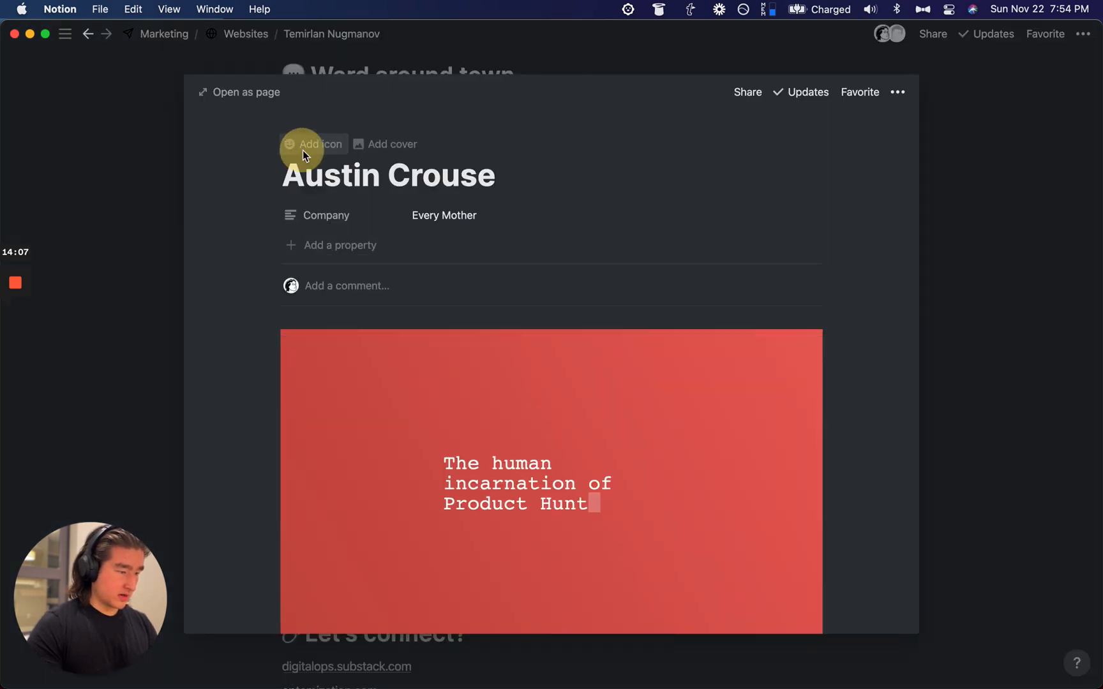
Step: Upload the referrer's .jpg headshot as the page icon and return to the table
click(304, 154)
click(297, 229)
click(267, 260)
key(super+space)
text(aust)
key(super+space)
click(280, 309)
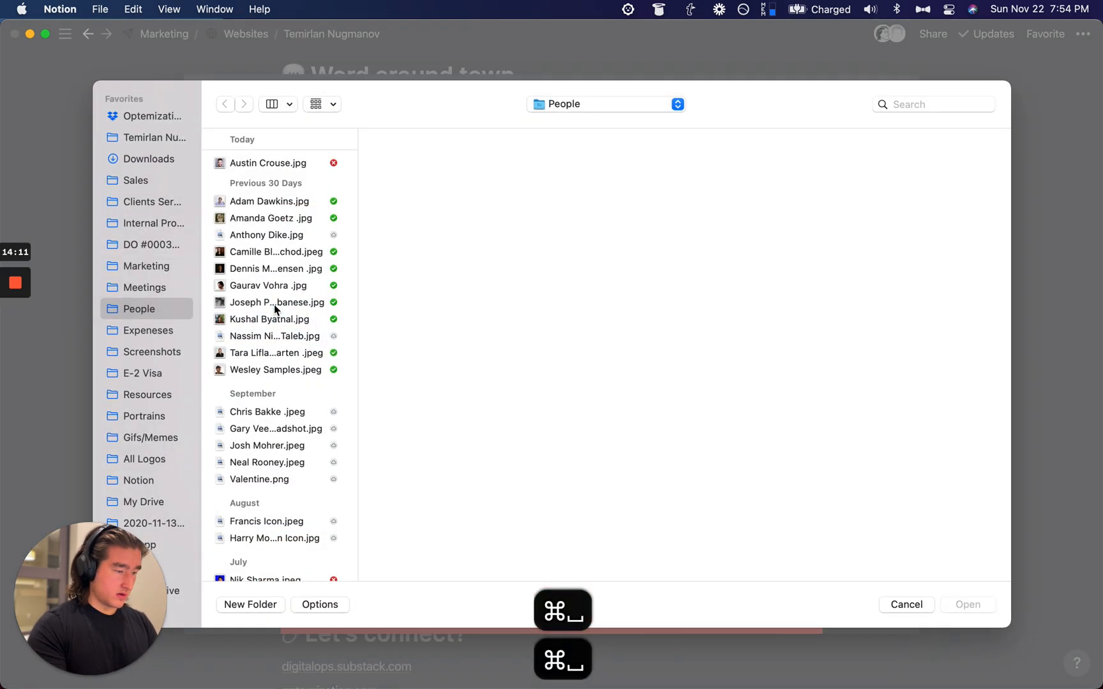
click(279, 164)
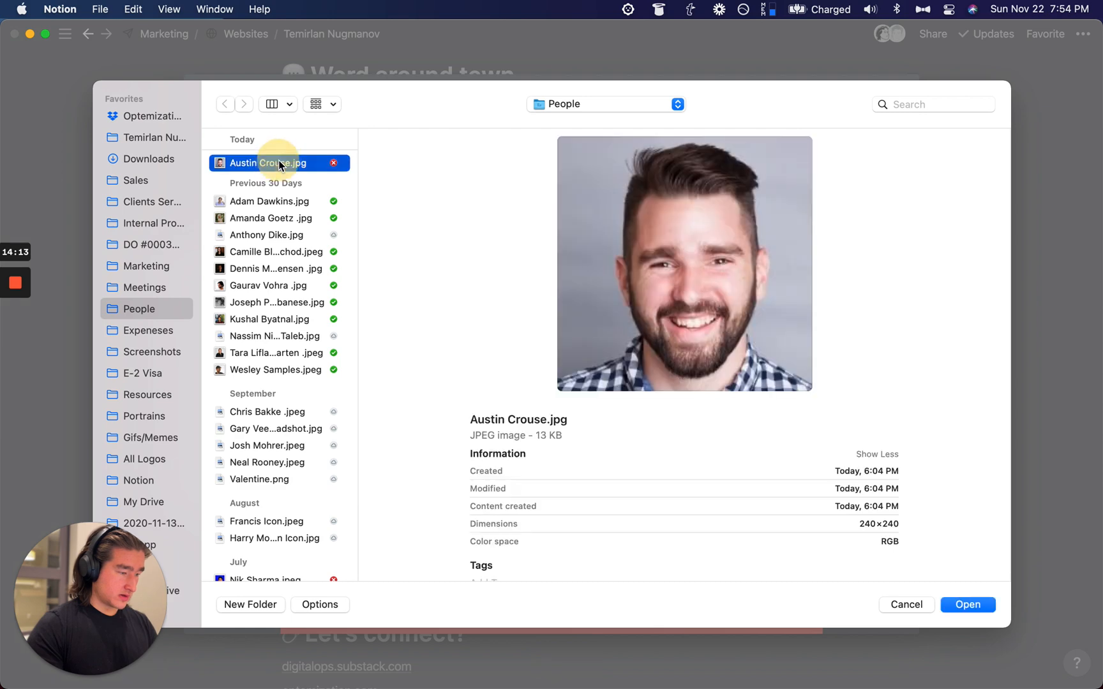
double_click(279, 163)
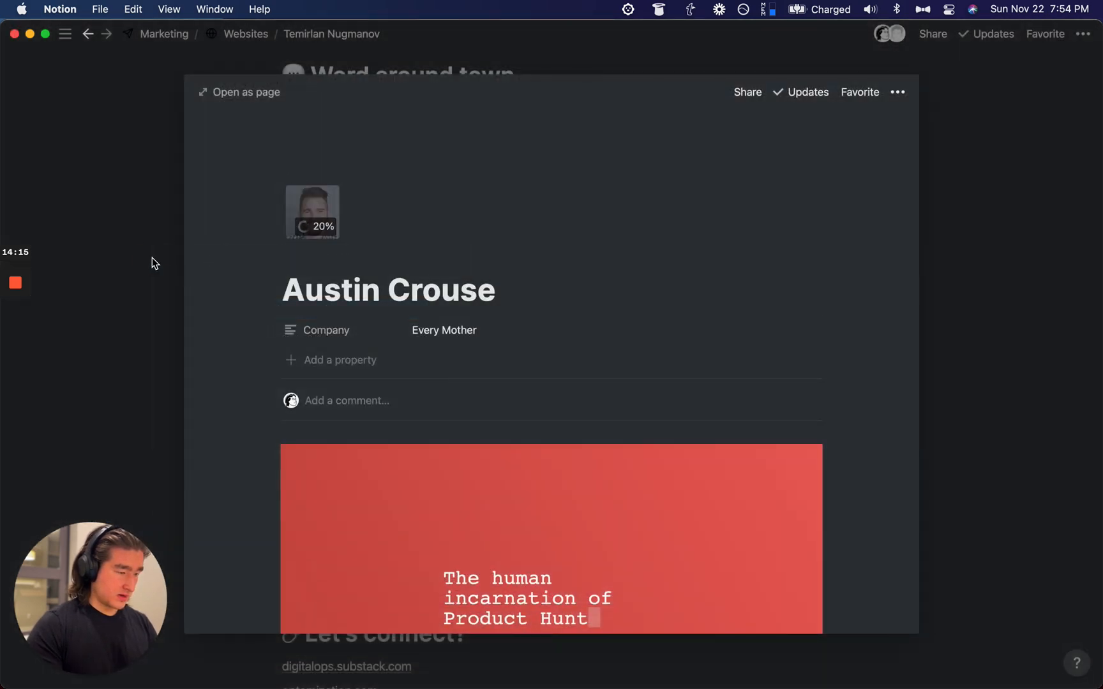
click(152, 258)
scroll(165, 202, down, 2)
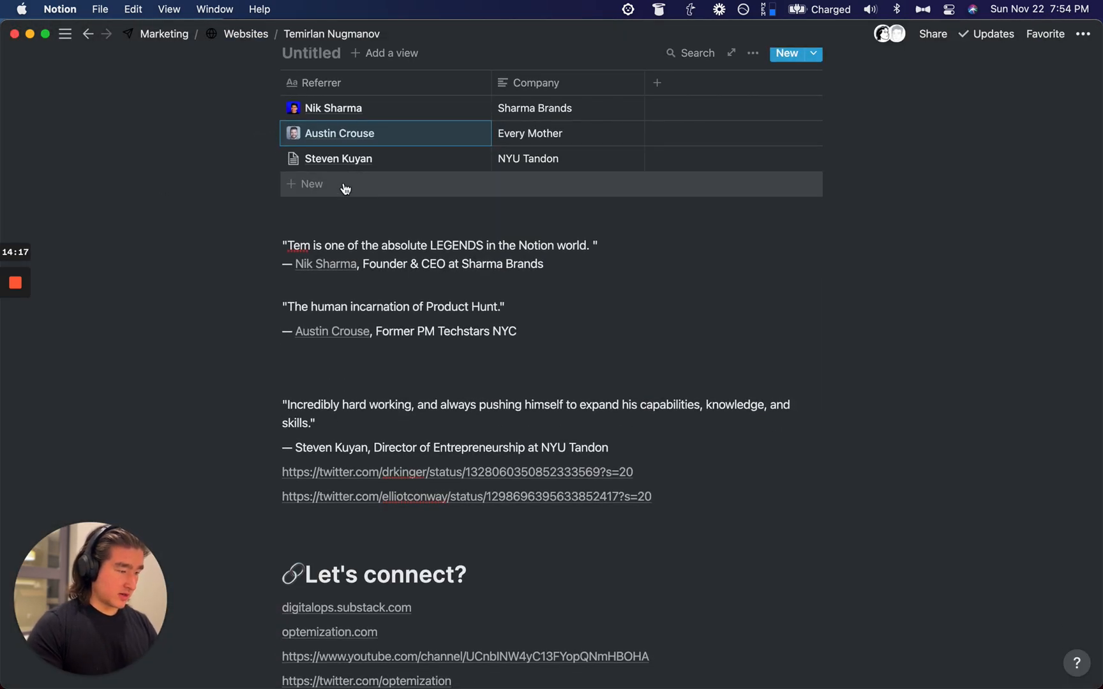
key(cmd+space)
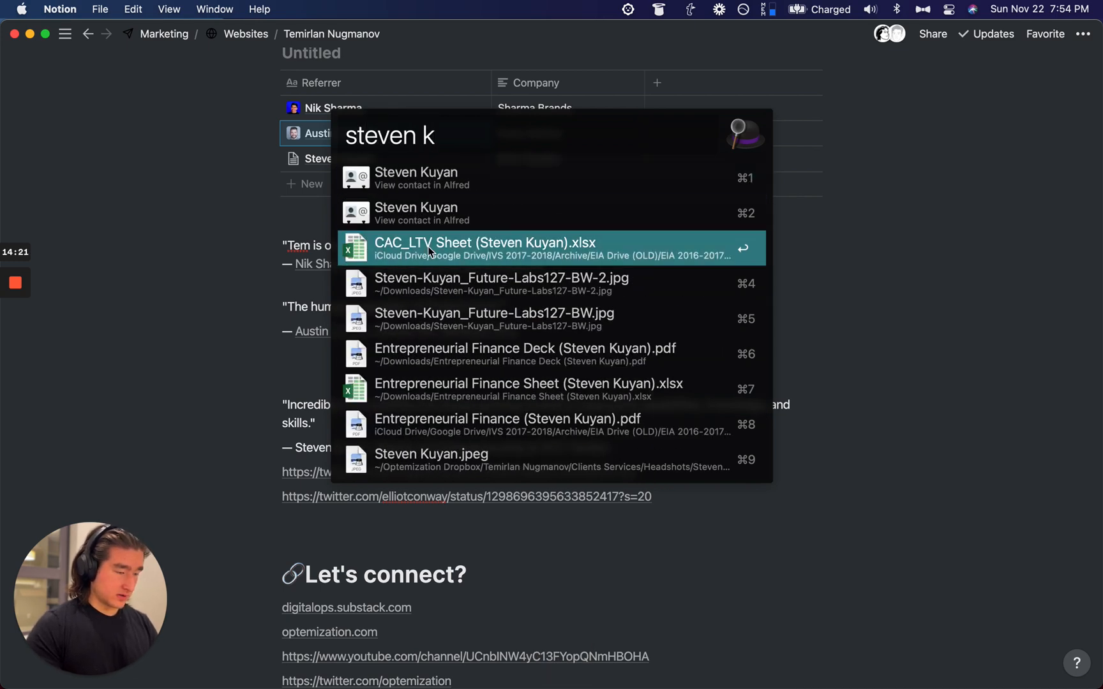
click(480, 468)
key(super+w)
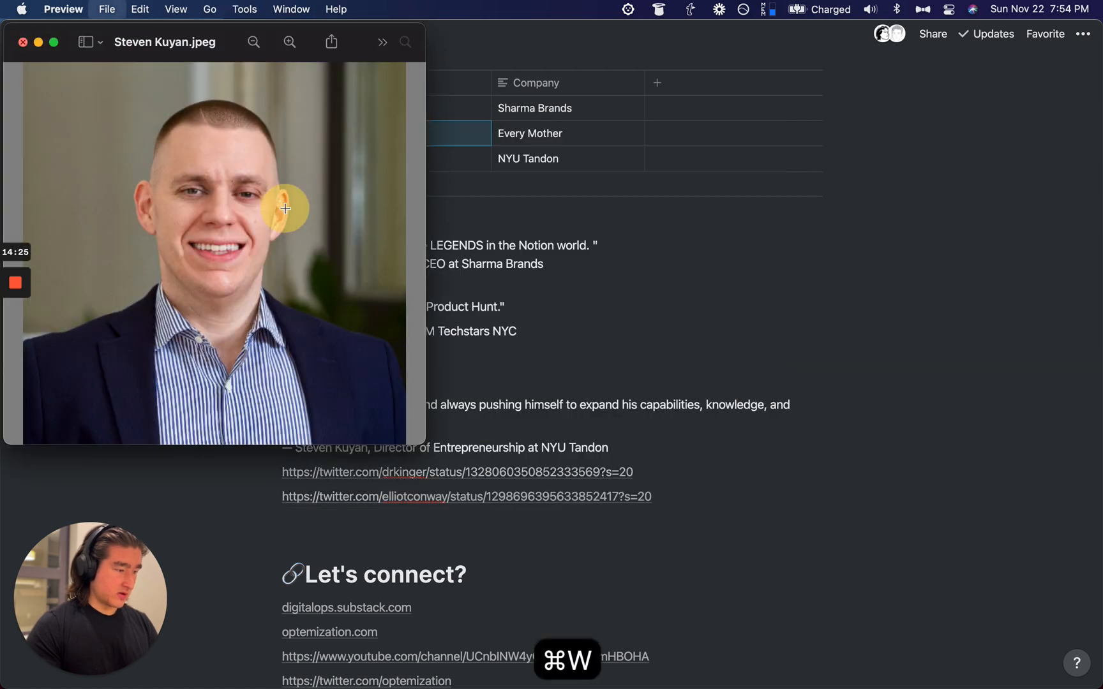
click(462, 156)
click(466, 158)
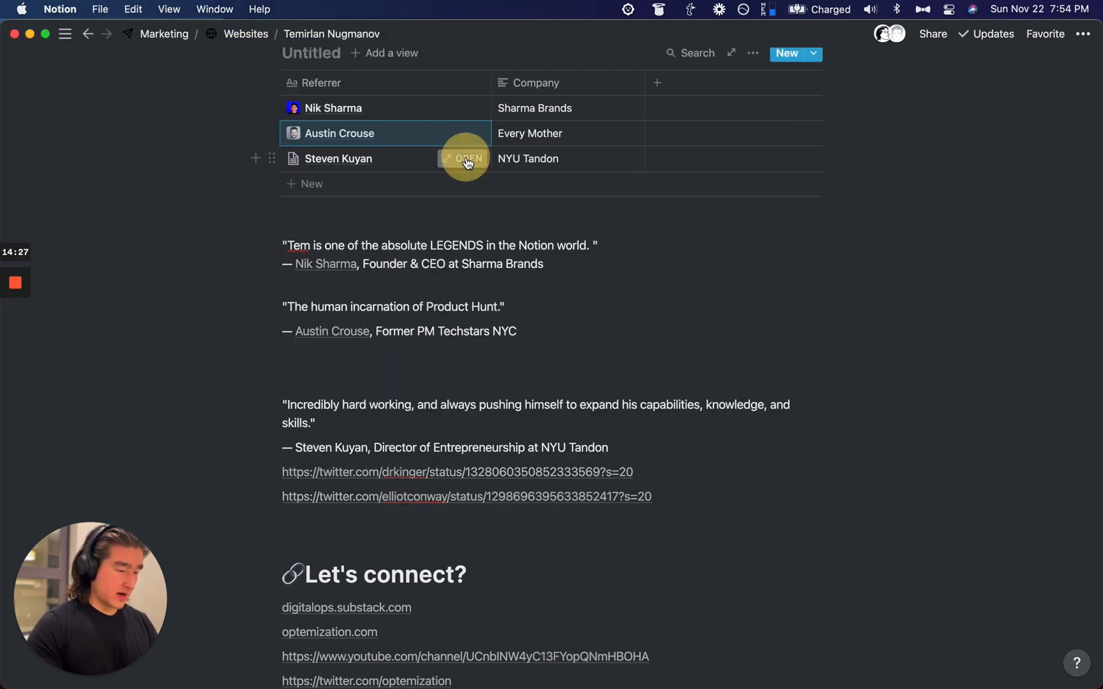
click(167, 186)
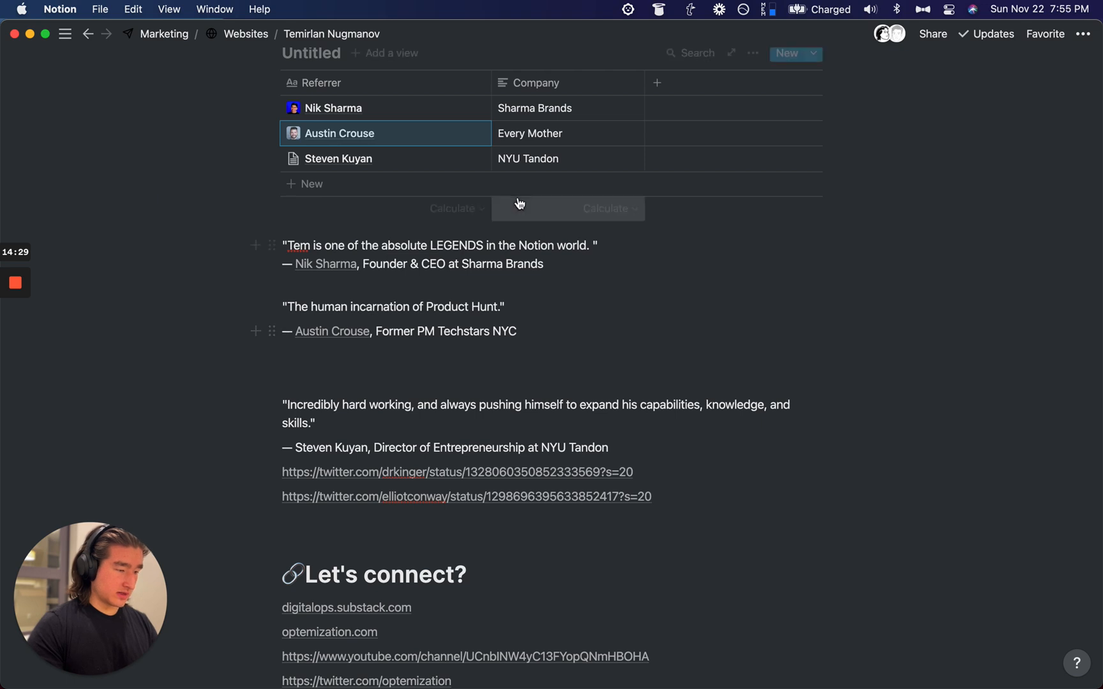
click(369, 182)
click(362, 161)
key(cmd+c)
key(Escape)
click(271, 183)
key(BackSpace)
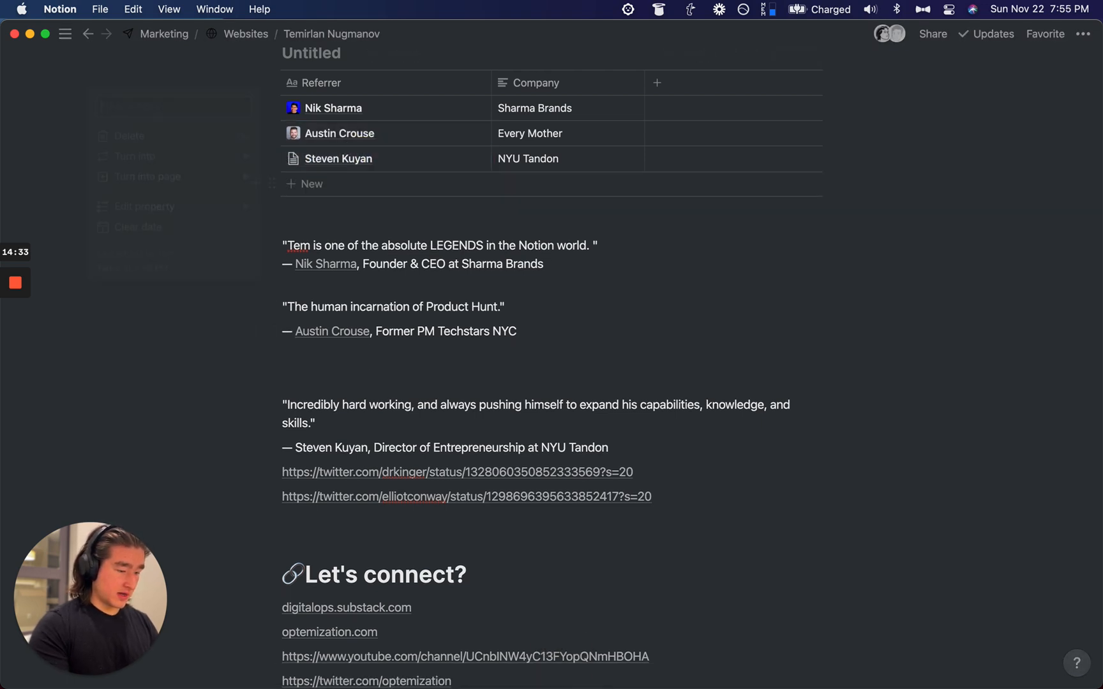
key(cmd+space)
text(li)
key(cmd+v)
Step: Run the LinkedIn search, open the NYU Tandon referrer's profile, then close that tab
key(Return)
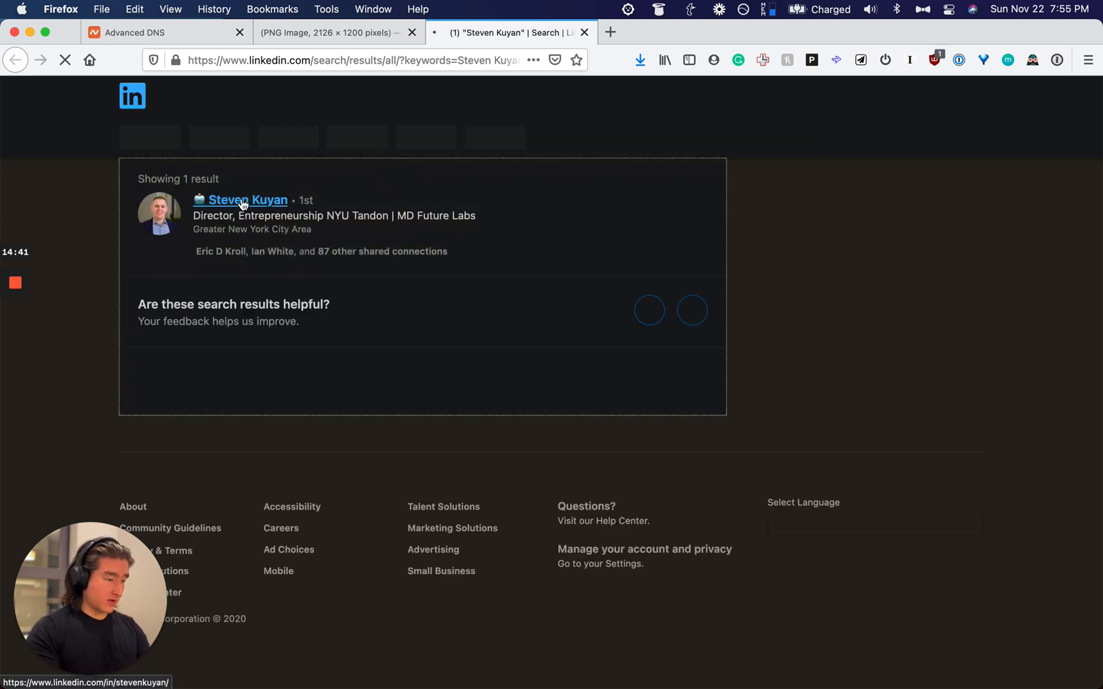
click(217, 200)
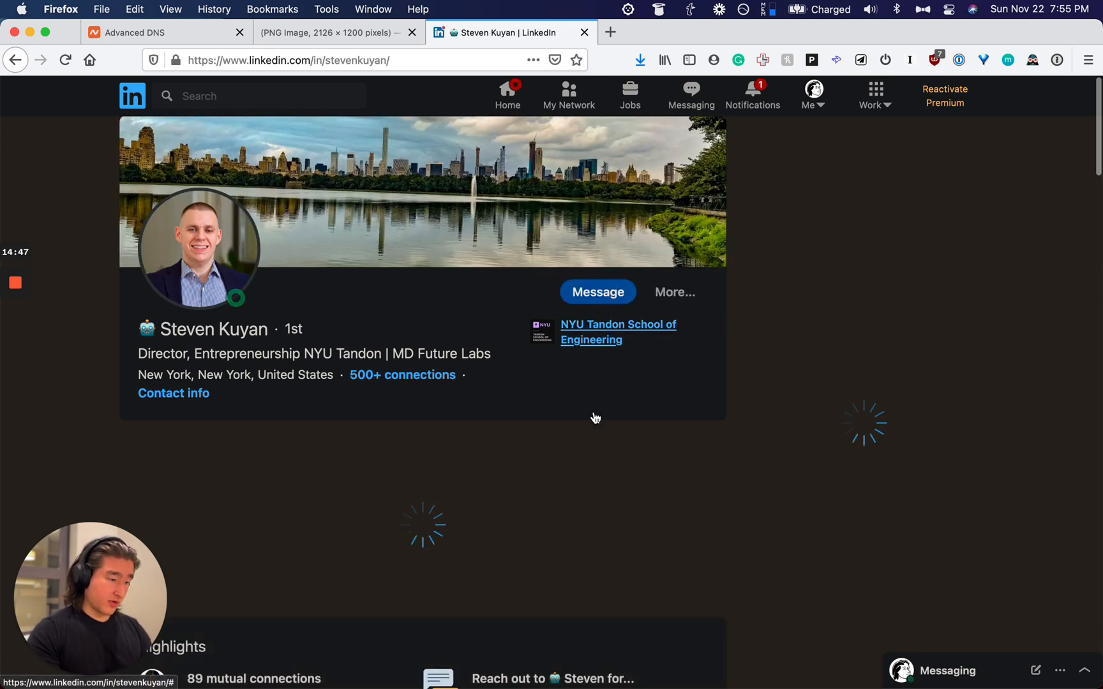
key(super+w)
Step: Upload the NYU Tandon referrer's .jpeg headshot as his row's page icon and close the peek
key(super+Tab)
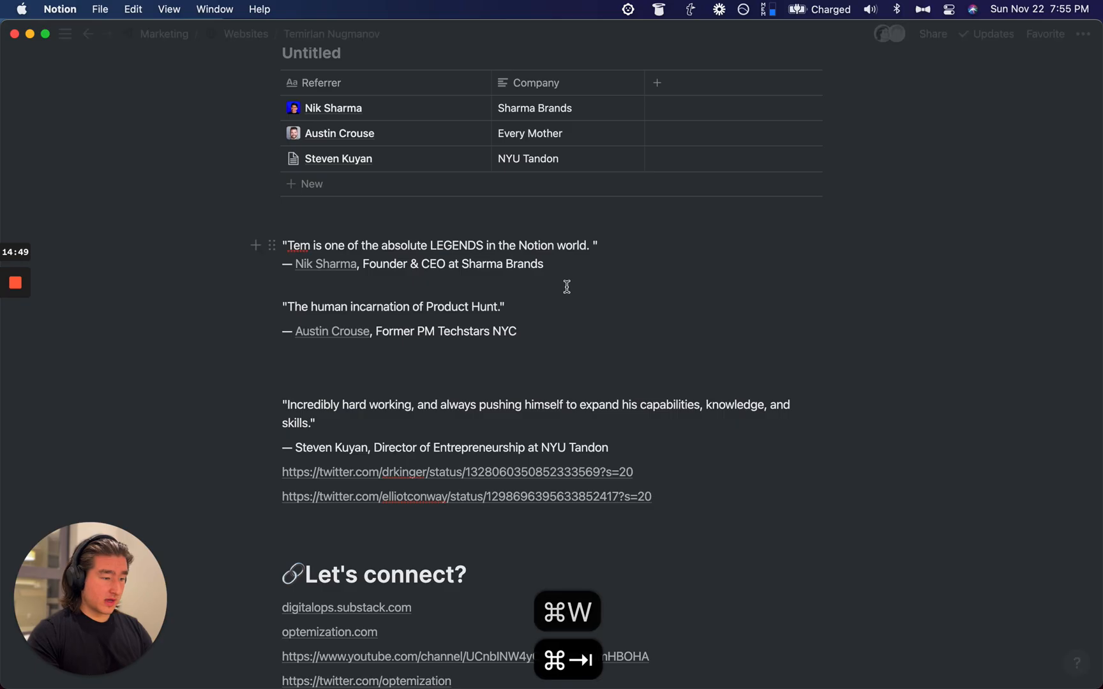
click(463, 158)
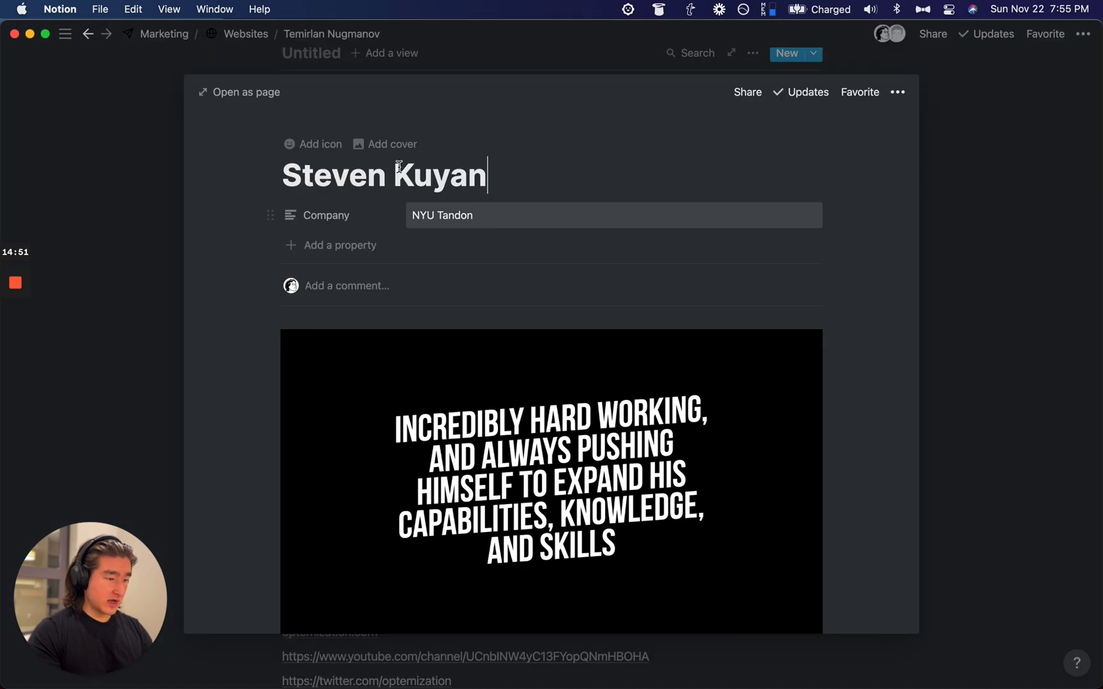
click(312, 143)
click(307, 234)
click(256, 259)
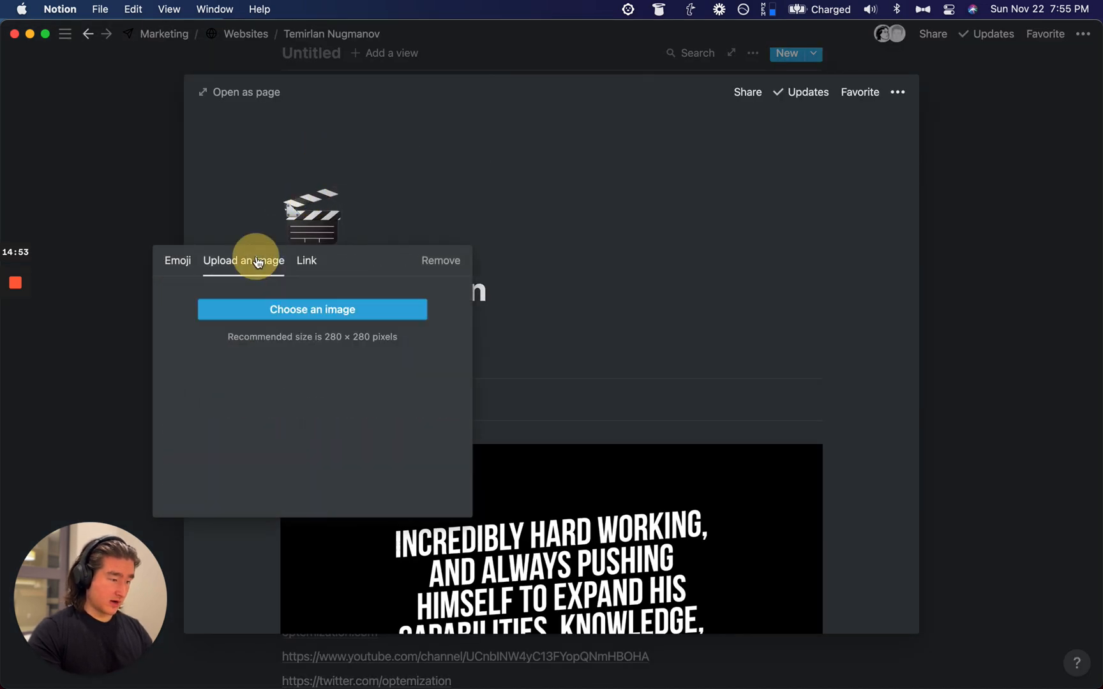
click(276, 310)
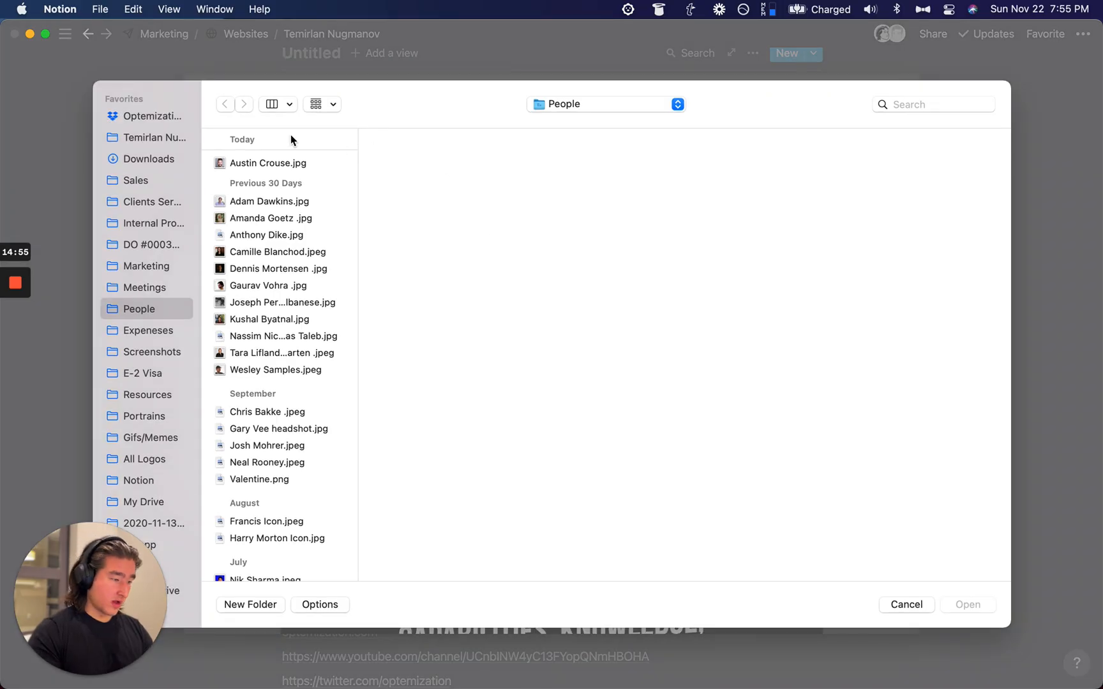
key(super+space)
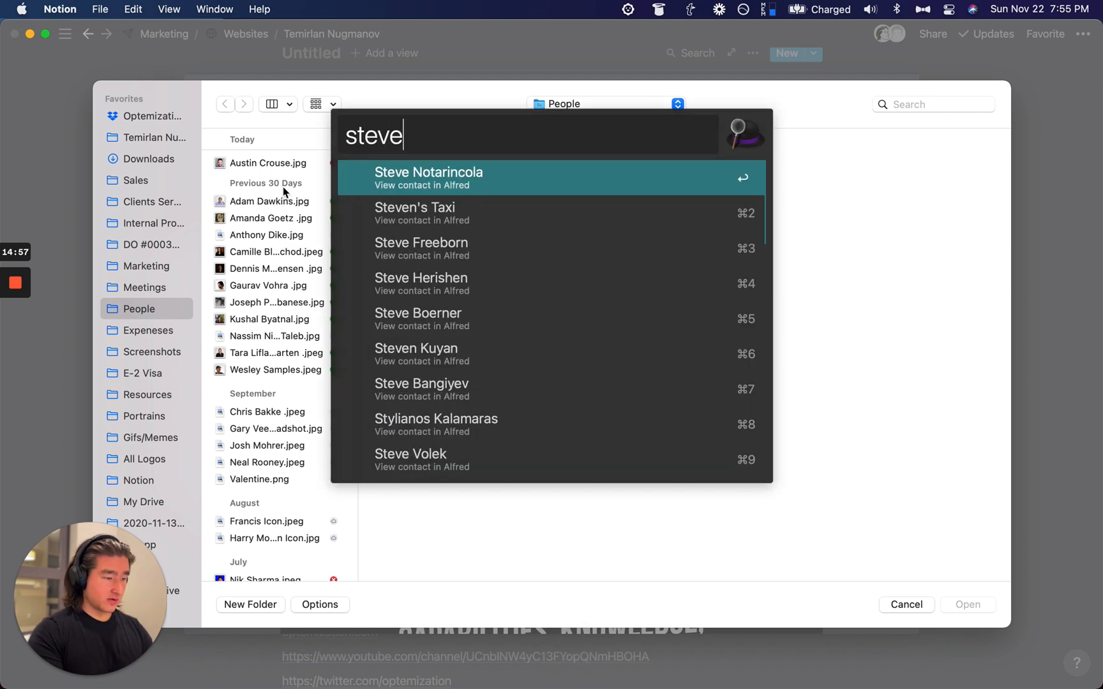
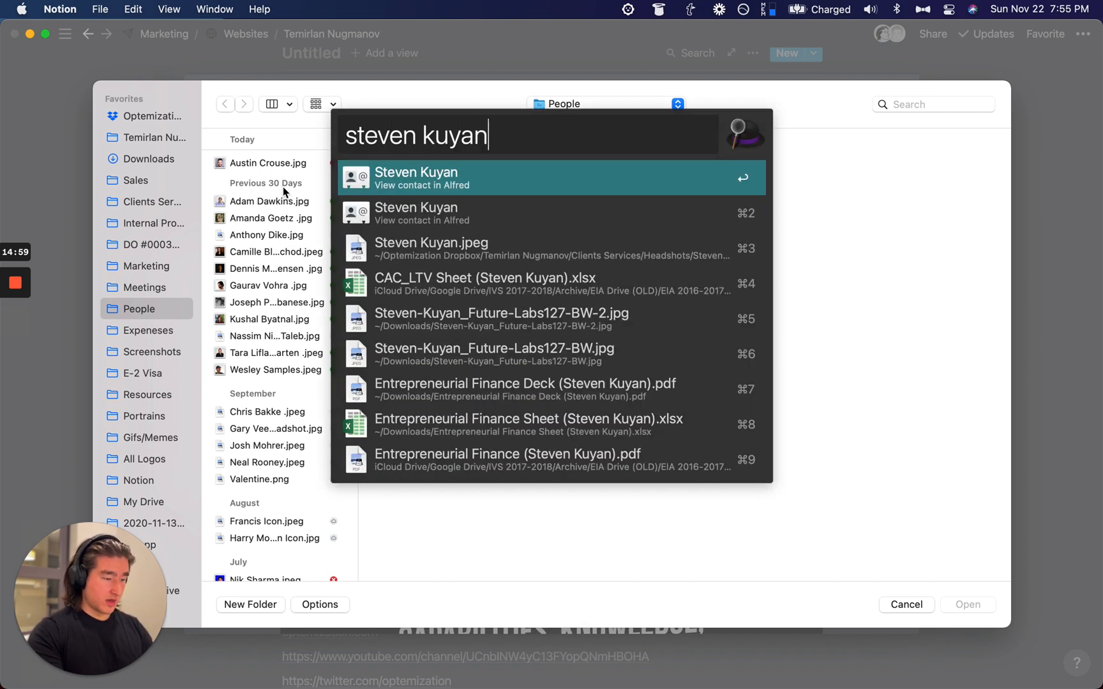
drag(443, 228, 902, 288)
click(968, 604)
click(138, 342)
scroll(540, 287, up, 2)
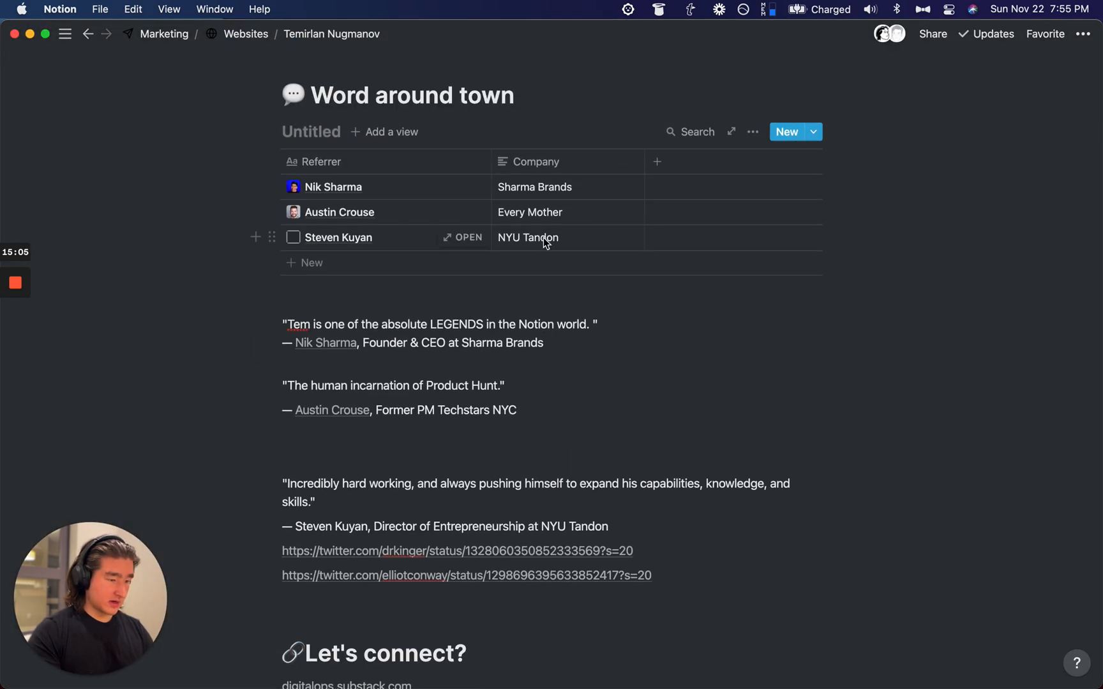
scroll(544, 240, up, 1)
scroll(508, 206, down, 2)
scroll(509, 205, up, 1)
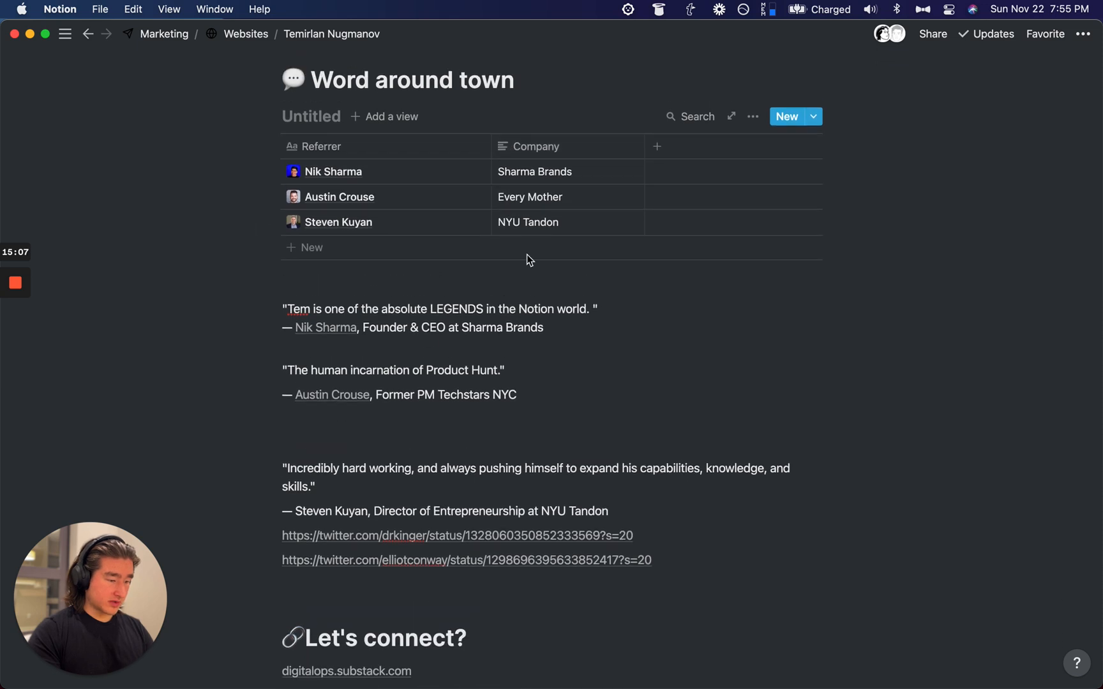
drag(595, 506, 546, 468)
click(452, 356)
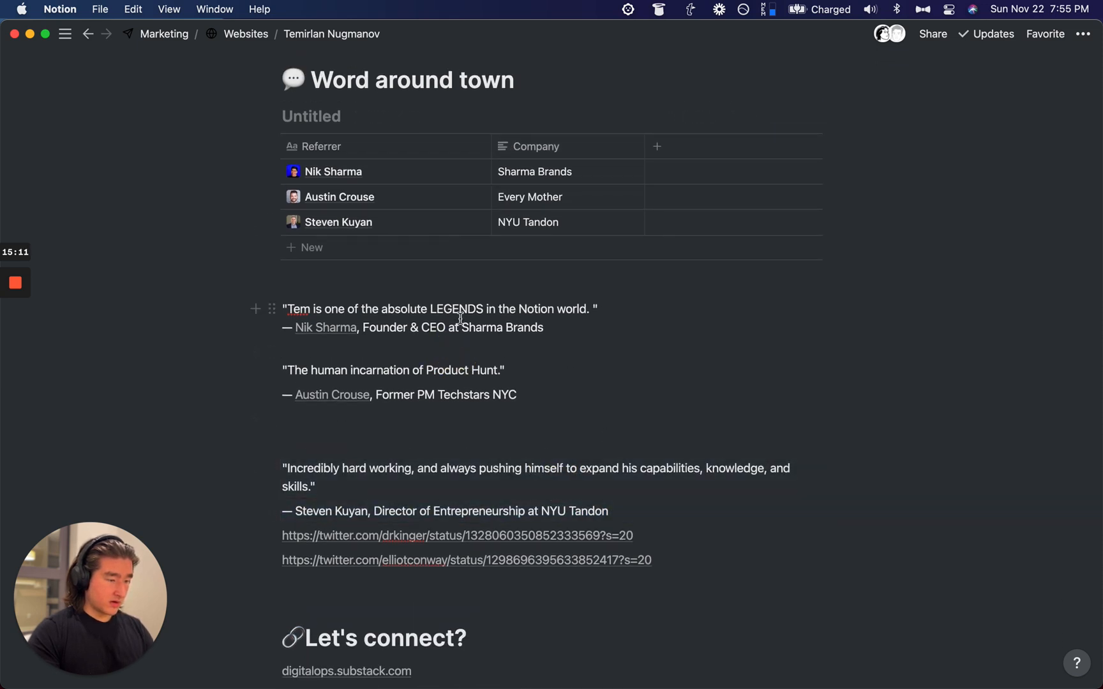
key(alt+super+c)
drag(426, 327, 565, 327)
key(super+c)
drag(376, 395, 581, 399)
key(super+c)
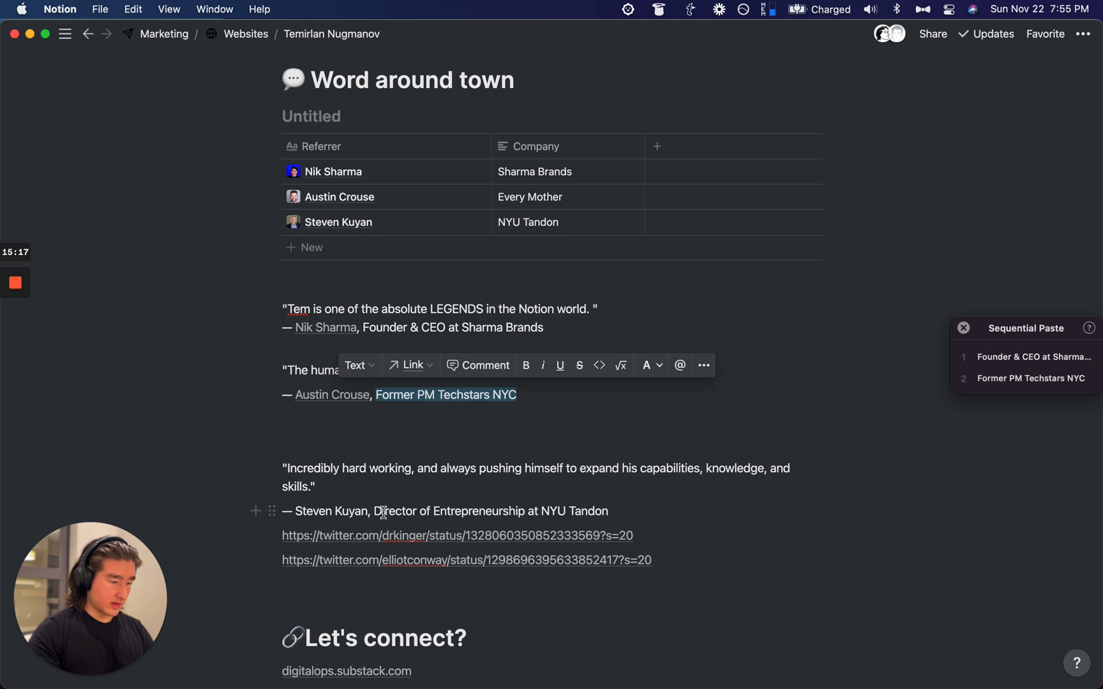
drag(374, 511, 660, 512)
key(super+c)
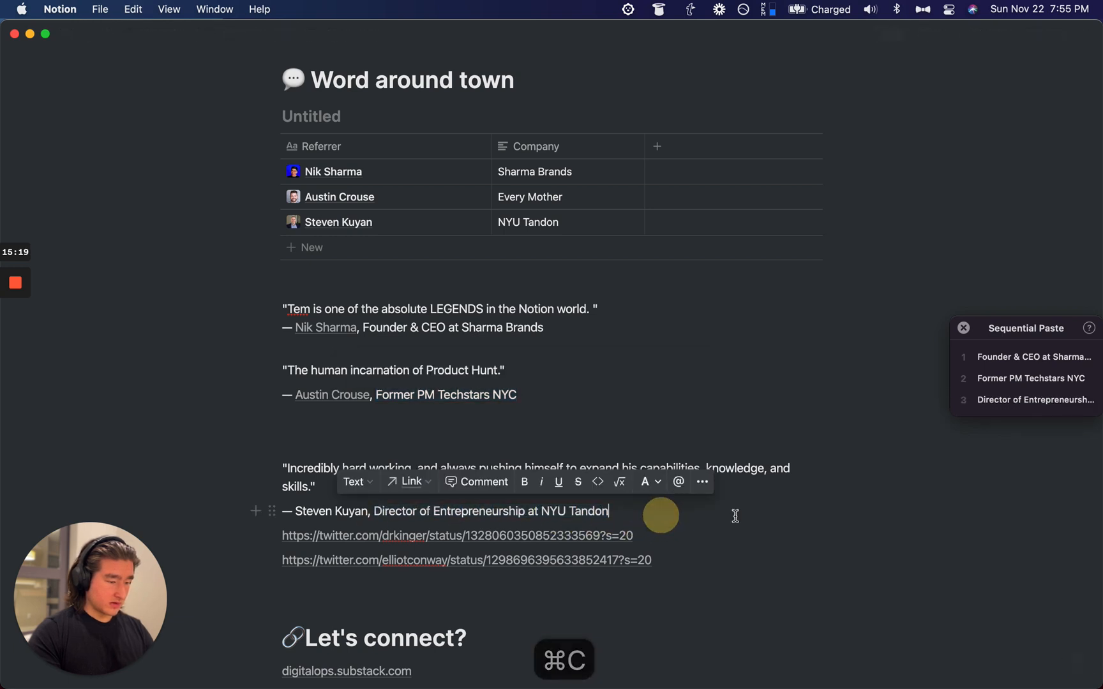
Step: Delete the testimonial quote blocks below the table
click(812, 547)
drag(812, 548, 485, 311)
key(BackSpace)
Step: Replace the three Company cells with the copied title-and-company lines
click(598, 167)
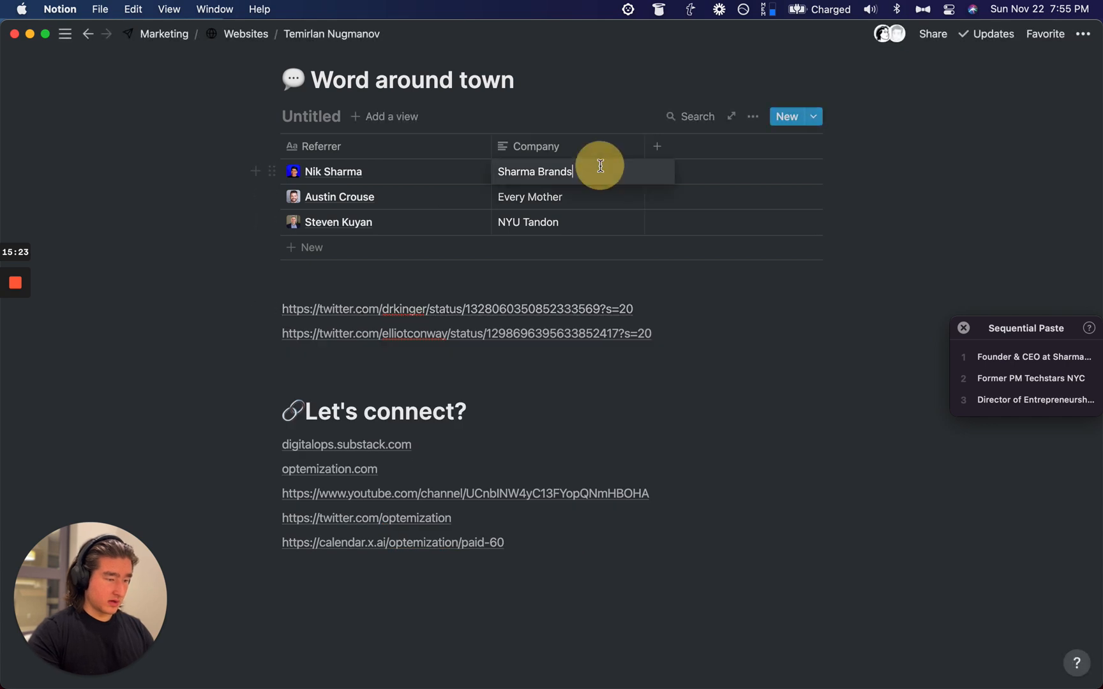
key(super+a)
key(alt+super+v)
key(Down)
key(super+a)
key(alt+super+v)
key(Down)
key(super+a)
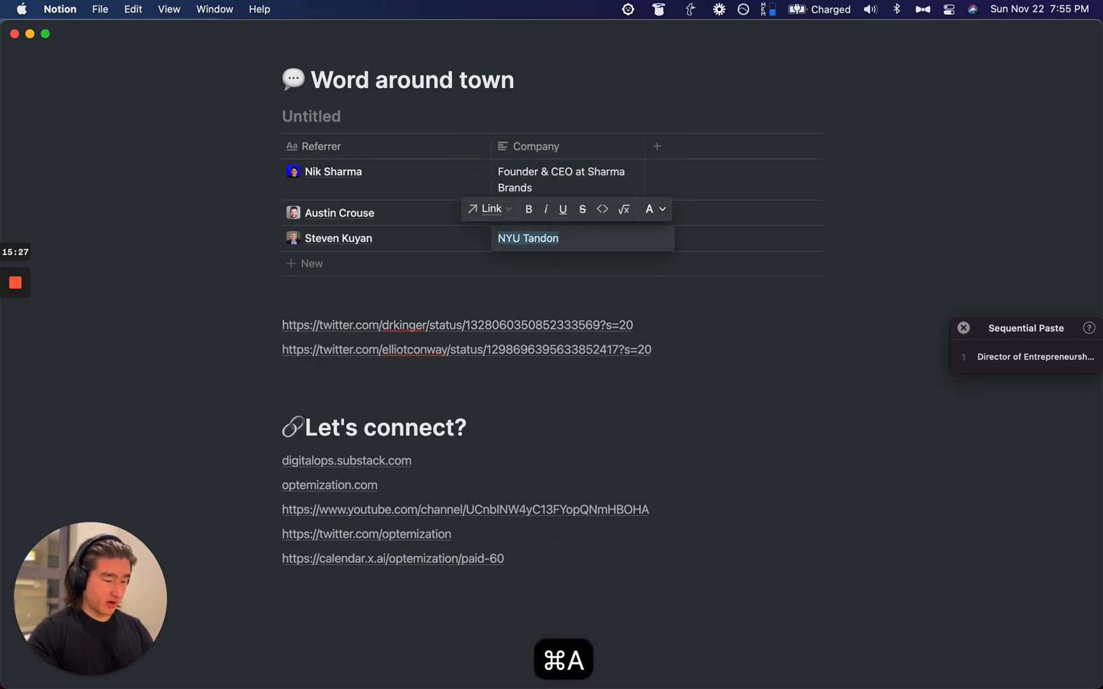
key(alt+super+v)
key(Escape)
Step: Widen the Company column so the full titles show
scroll(716, 317, up, 2)
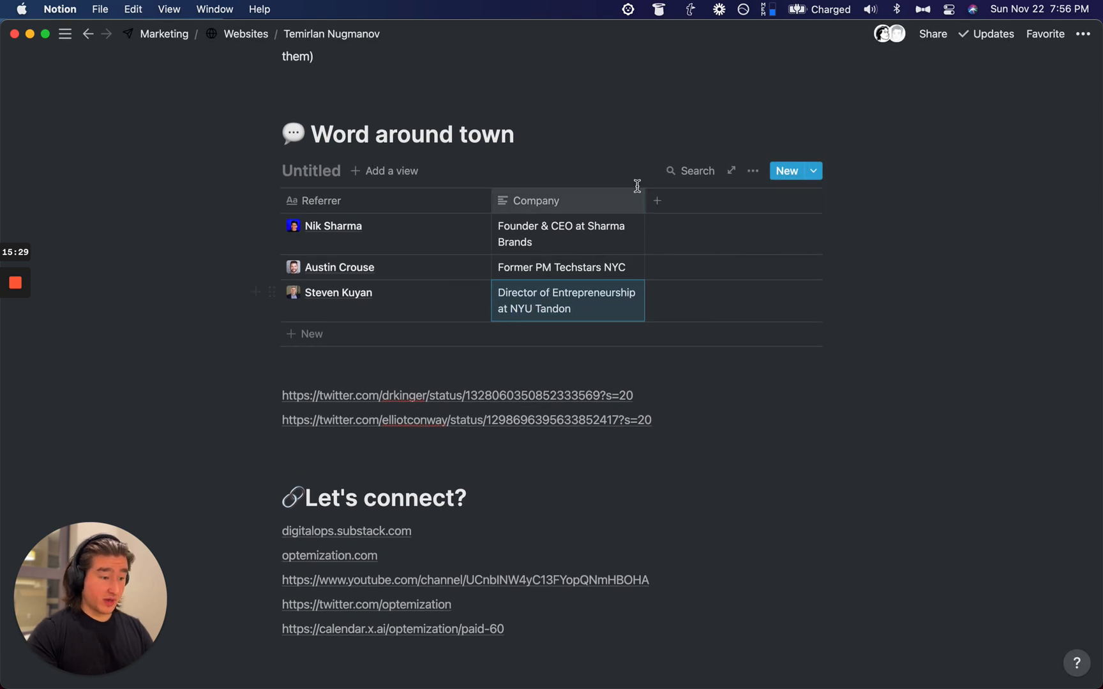
drag(644, 198, 784, 219)
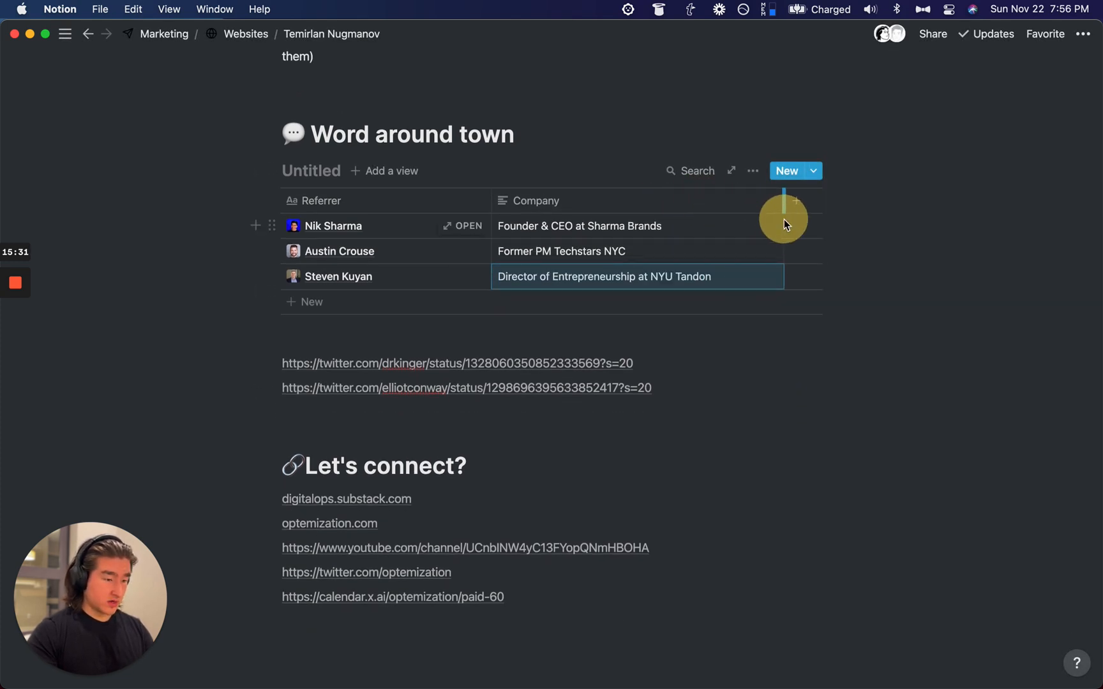
click(638, 230)
double_click(545, 254)
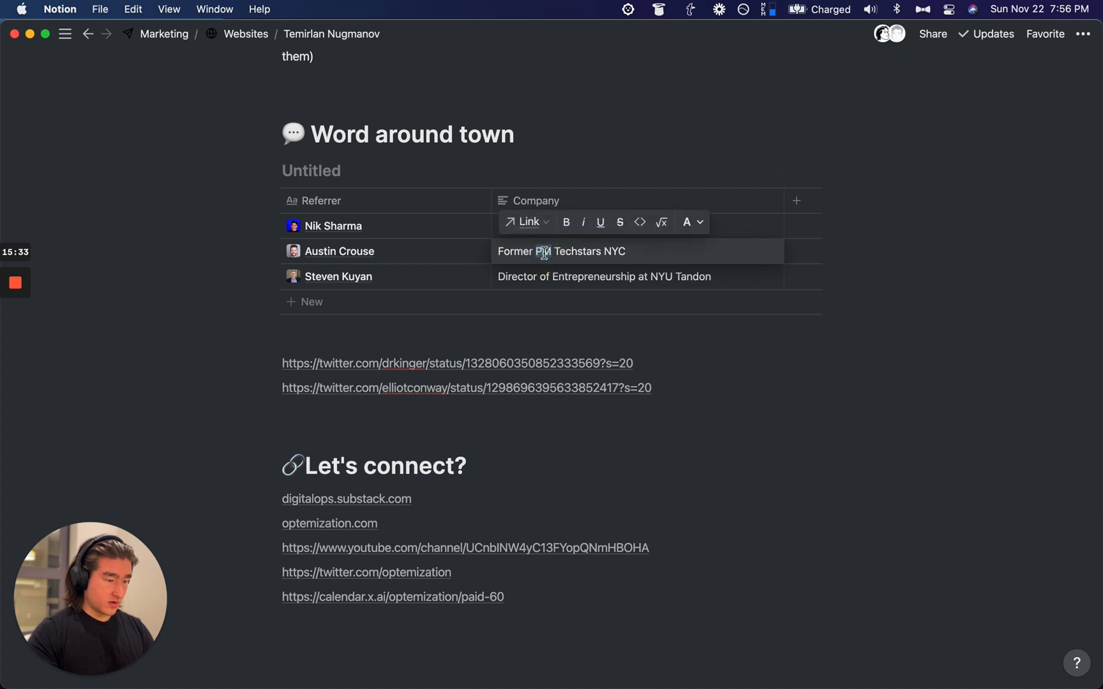
key(Escape)
scroll(496, 254, up, 3)
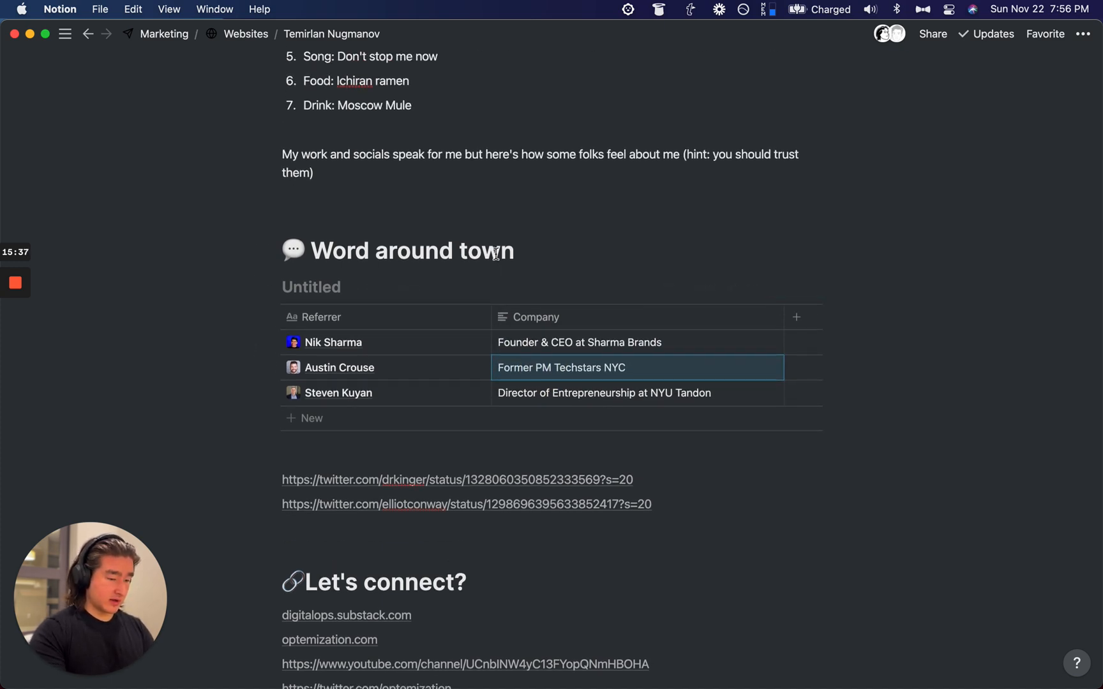
key(Return)
key(shift+Return)
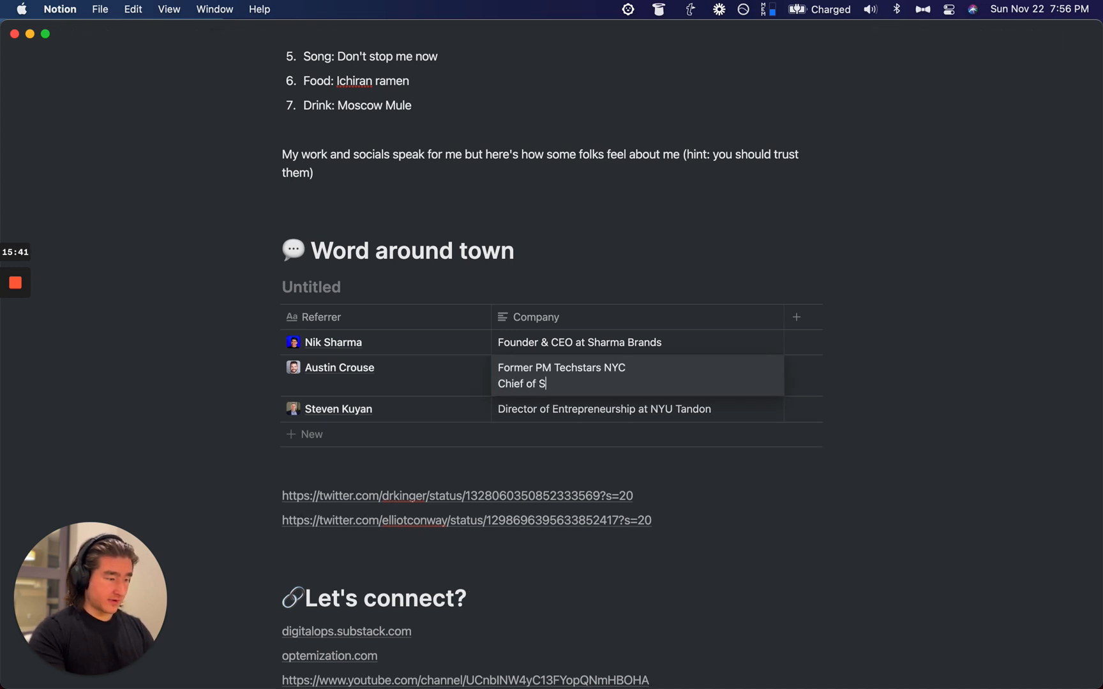
key(alt+BackSpace)
key(alt+BackSpace)
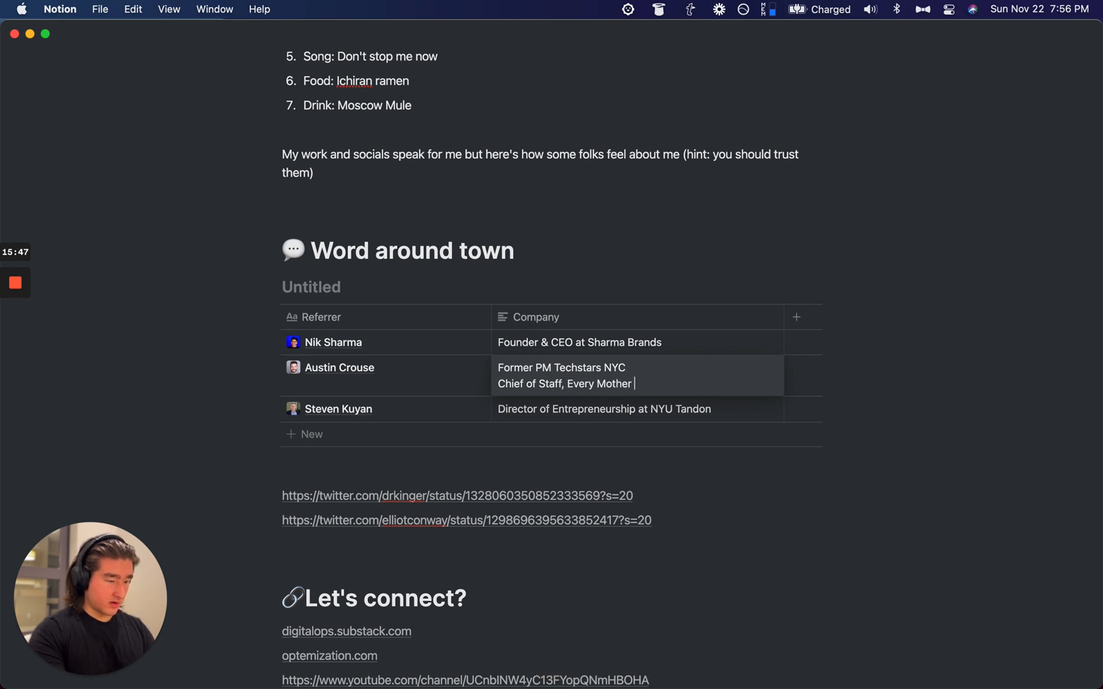
key(alt+Left)
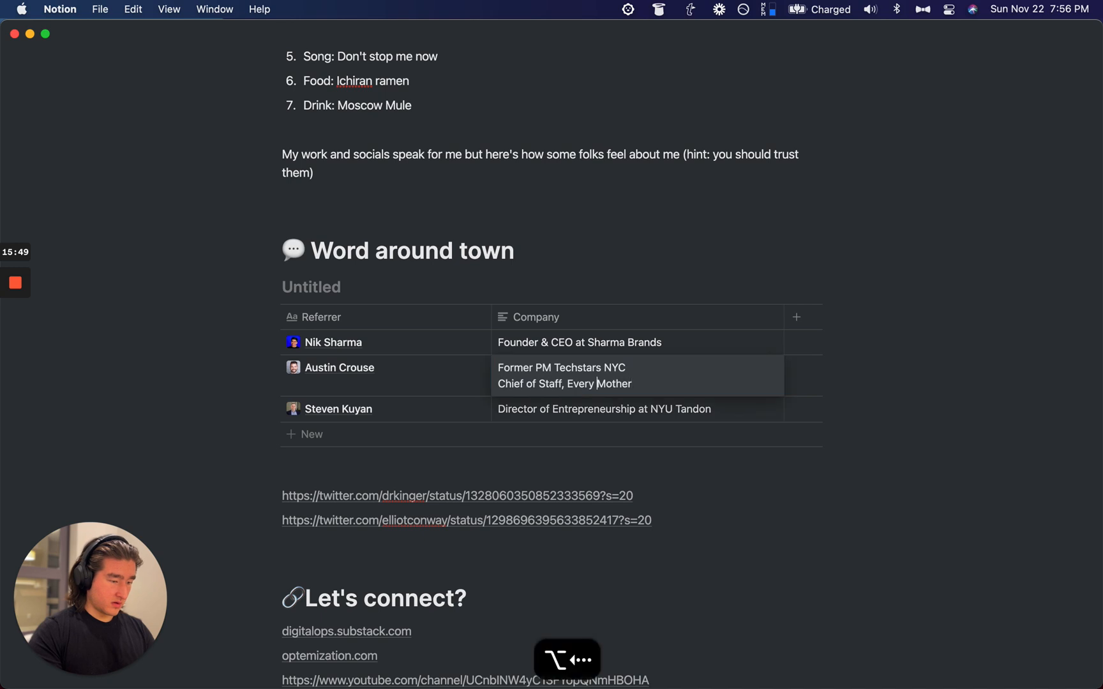
key(alt+Left)
key(alt+Left)
key(alt+Left)
key(alt+Left)
key(alt+Left)
key(alt+Left)
key(alt+Left)
key(alt+Right)
text(,)
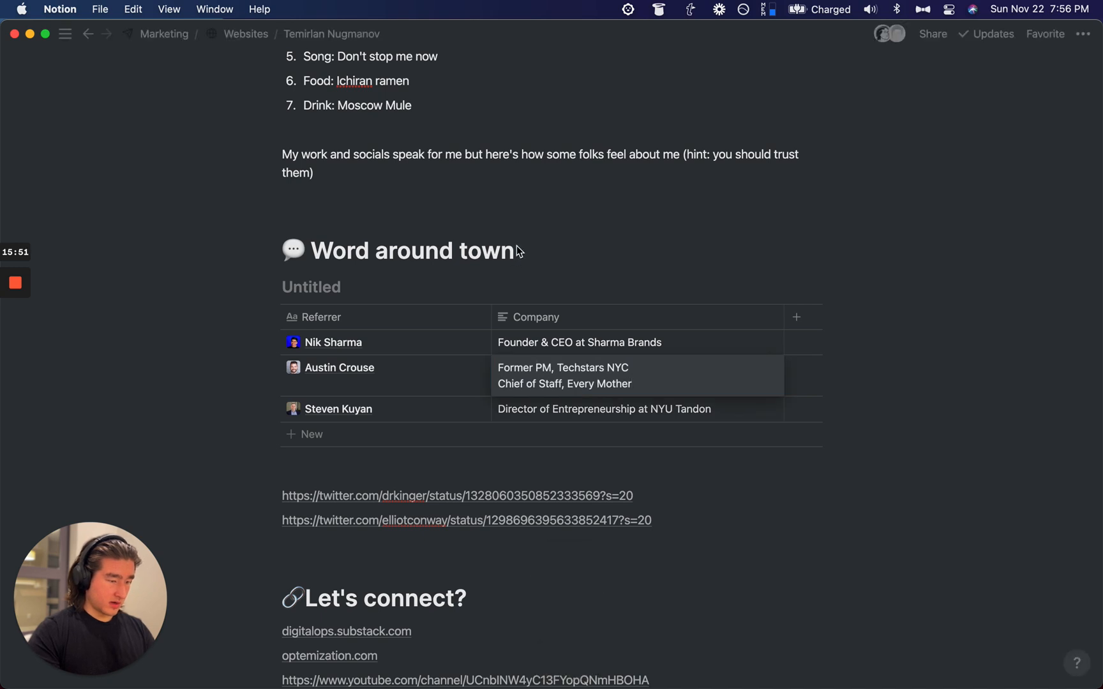
double_click(581, 345)
key(alt+Left)
key(alt+Right)
key(BackSpace)
key(BackSpace)
key(BackSpace)
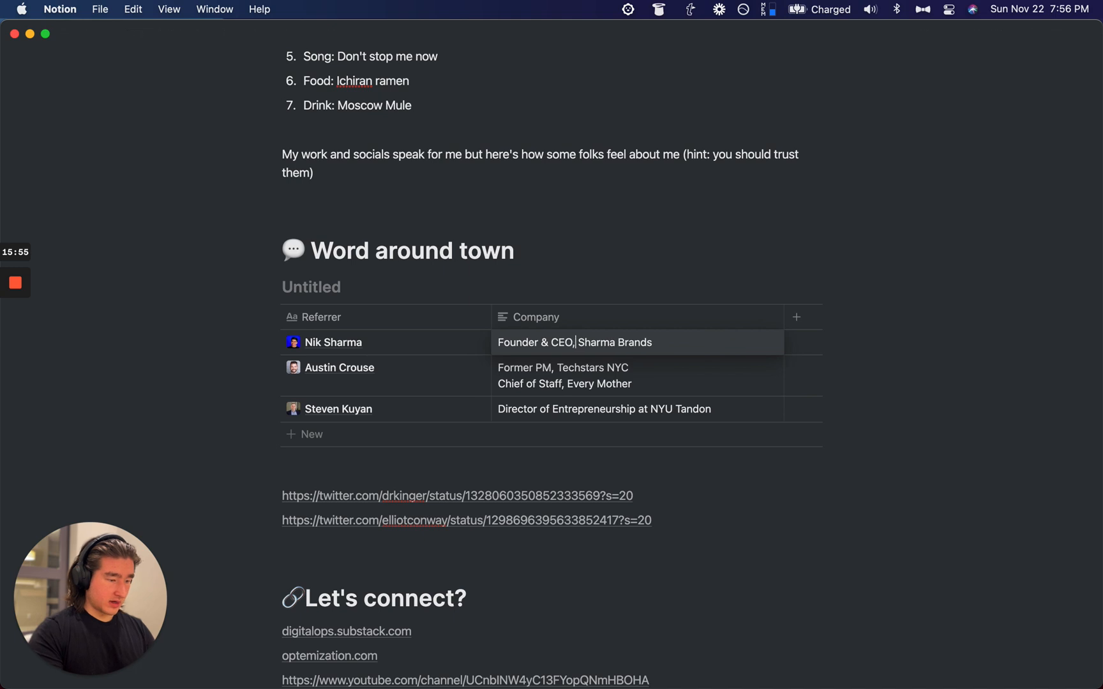
double_click(594, 408)
key(Right)
key(alt+Right)
key(BackSpace)
key(BackSpace)
key(BackSpace)
text(,)
key(Escape)
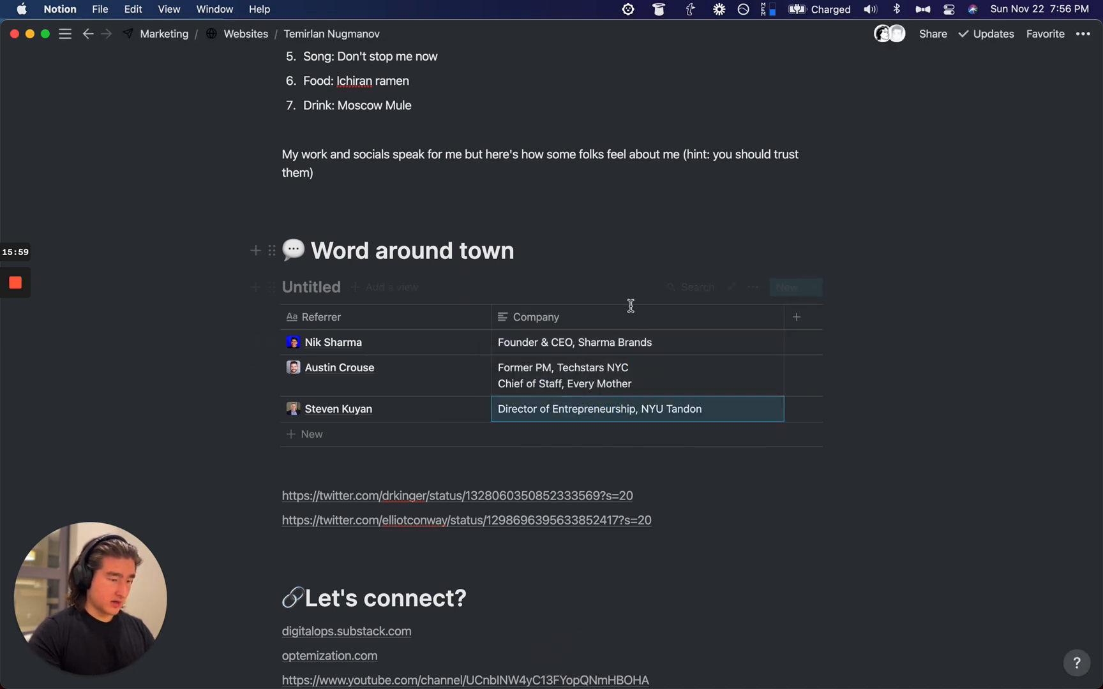
key(super+space)
text(sharm)
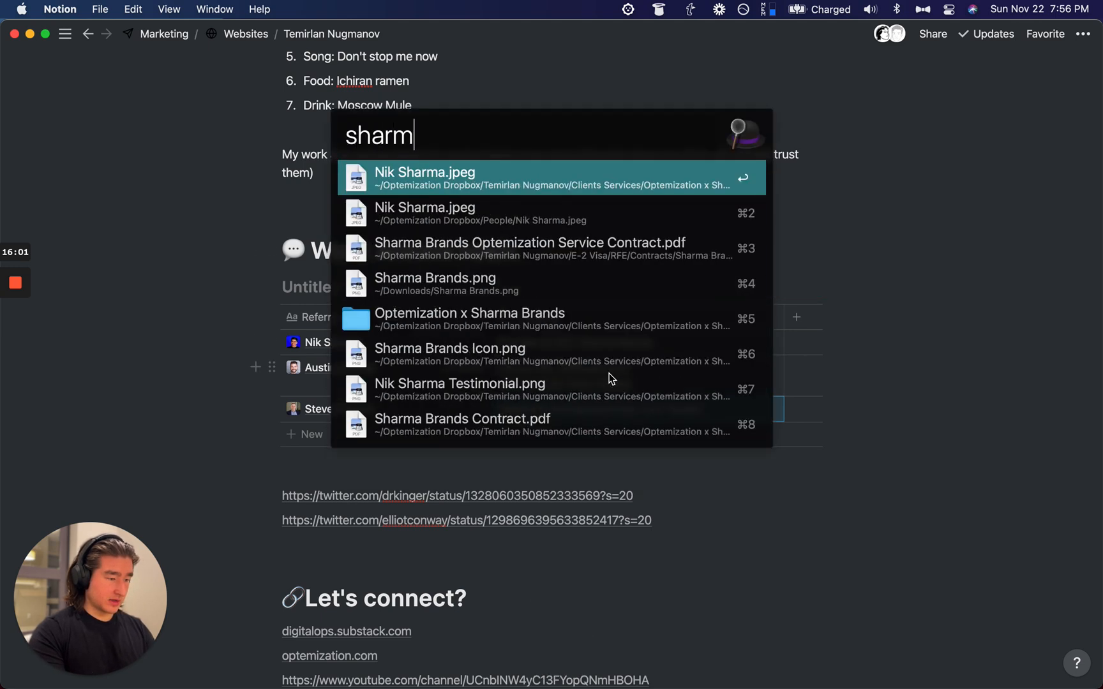
text(abrands.c)
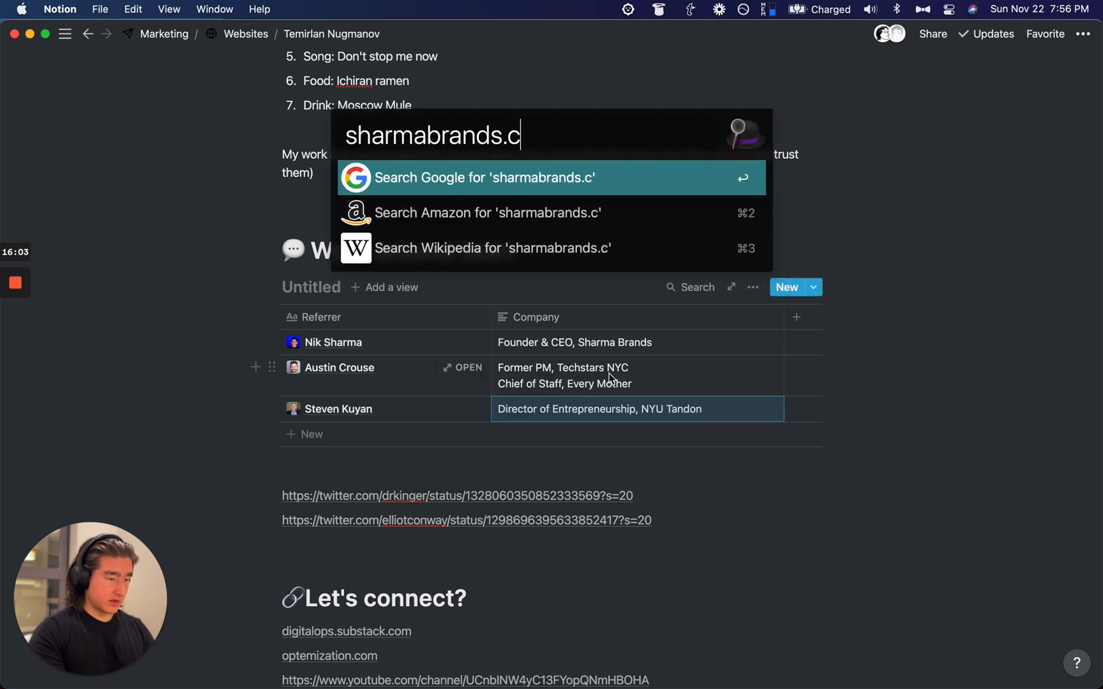
text(om)
Step: Open sharmabrands.com past the certificate warning, silencing notifications for one hour
key(Return)
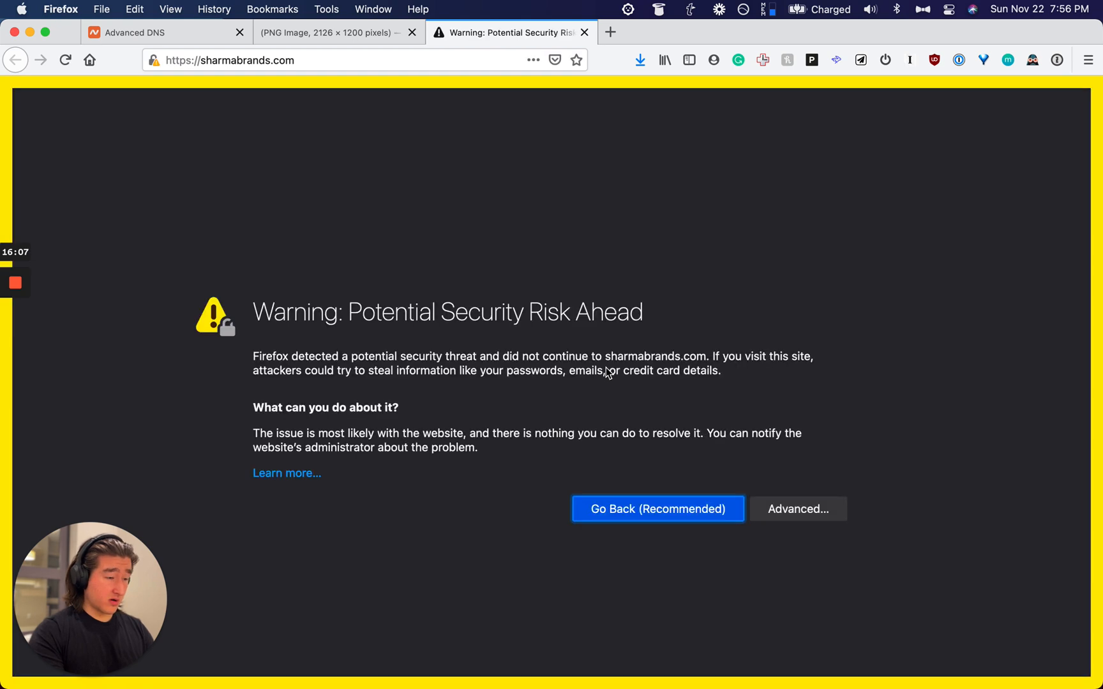
click(792, 510)
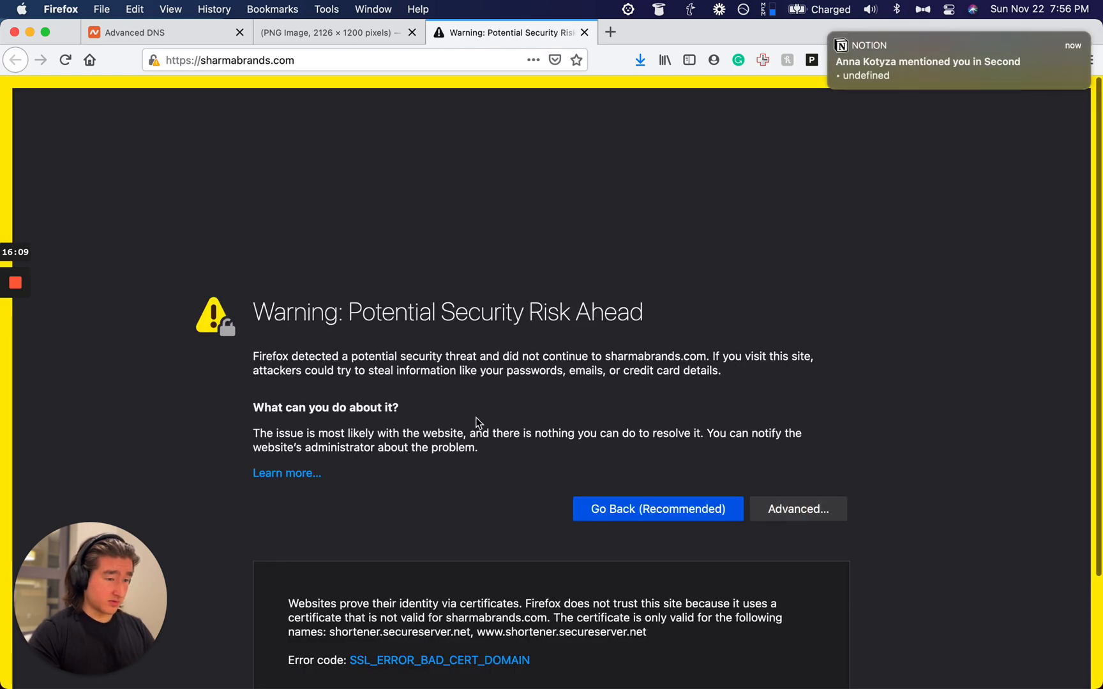
scroll(779, 180, down, 4)
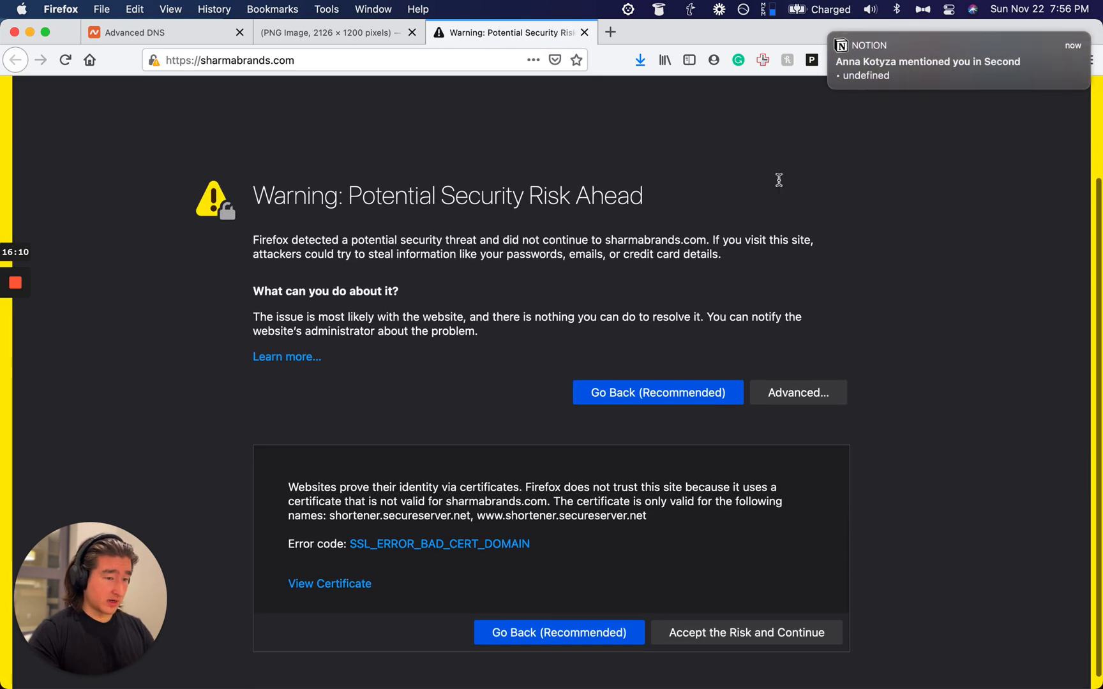
click(949, 9)
click(1040, 59)
click(946, 73)
click(859, 311)
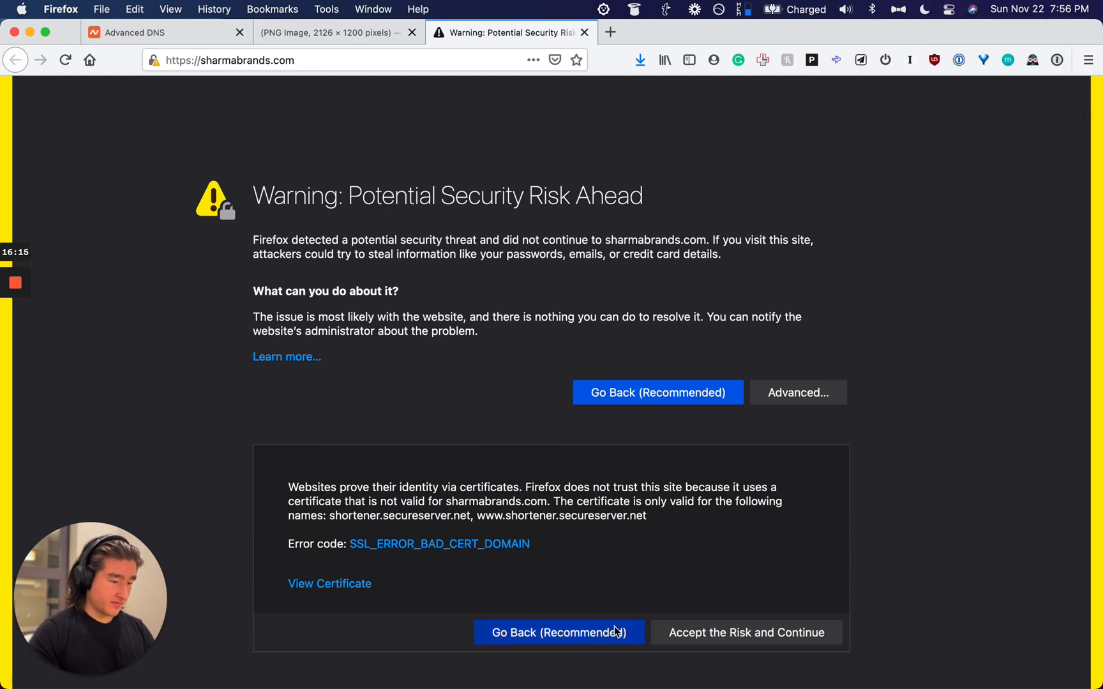
click(730, 633)
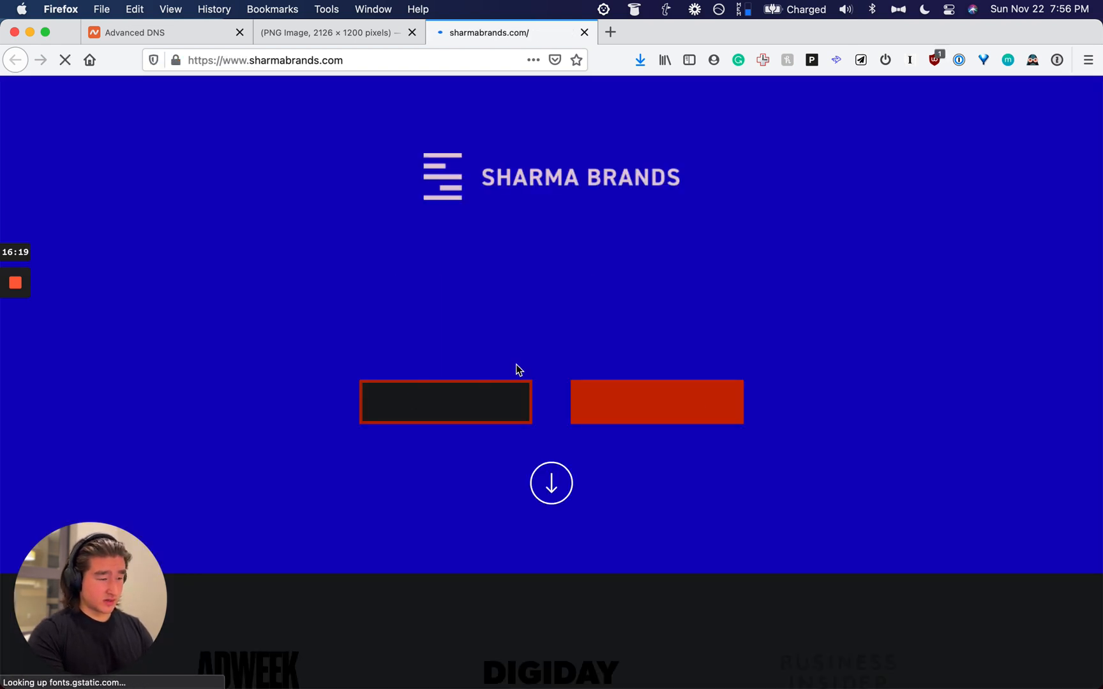
Step: Copy the Sharma Brands web address and return to the first Company cell in Notion
key(super+l)
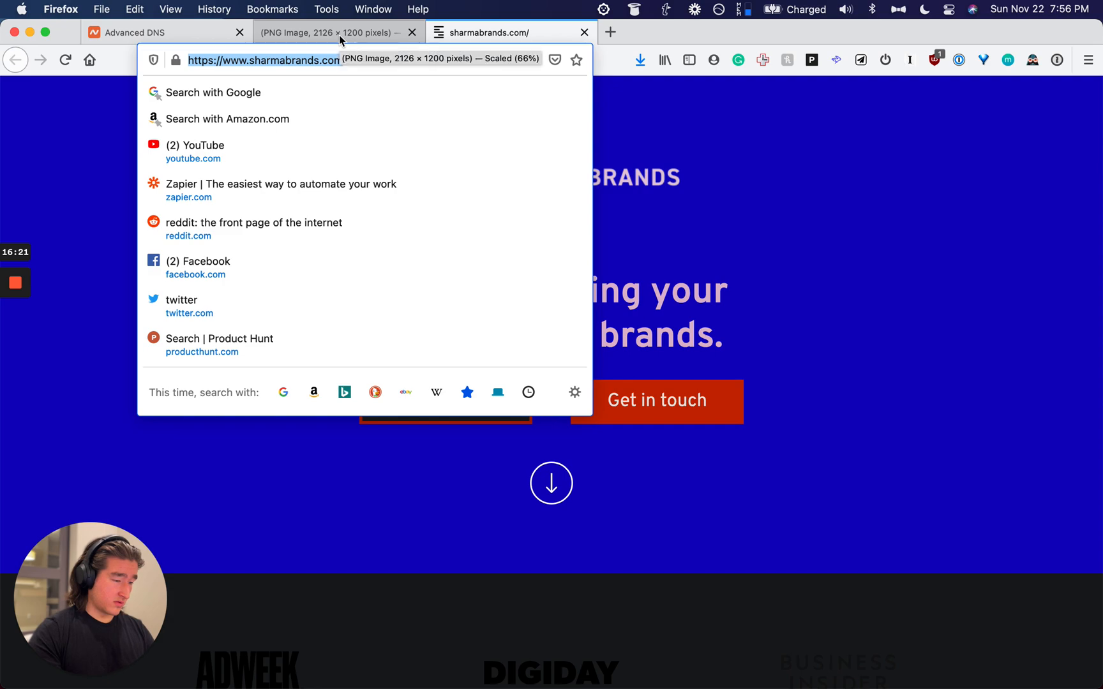
key(super+c)
key(super+Tab)
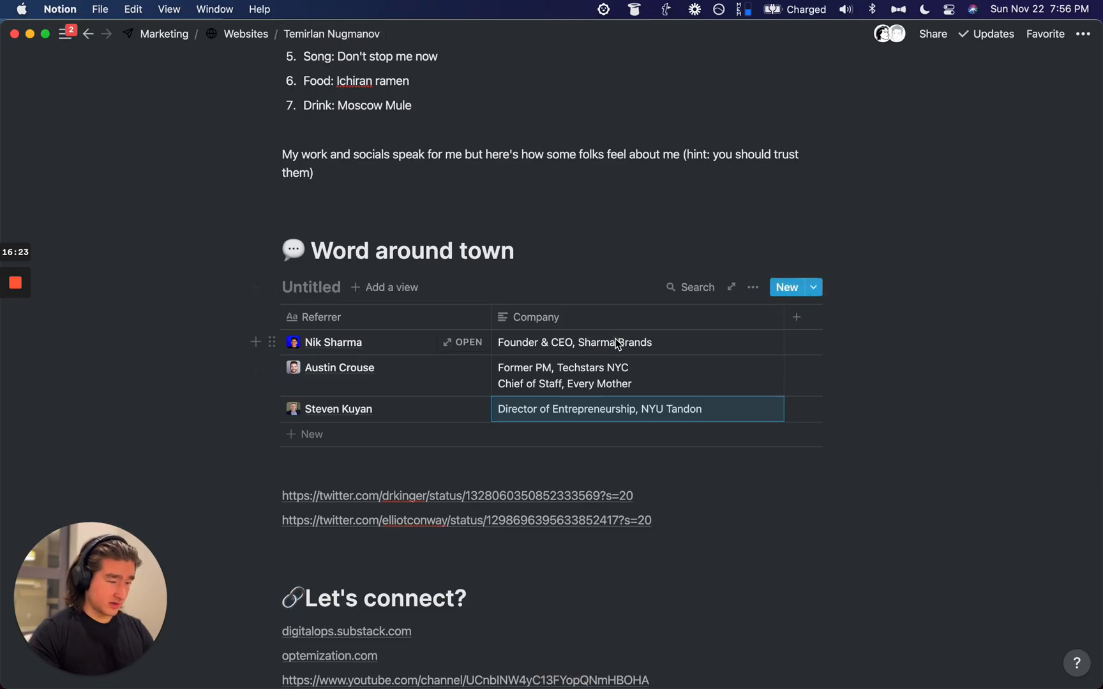
double_click(615, 338)
Step: Link 'Sharma Brands' to the copied website and 'Techstars' to techstars.com
key(super+Right)
key(alt+shift+Left)
key(alt+shift+Left)
key(super+v)
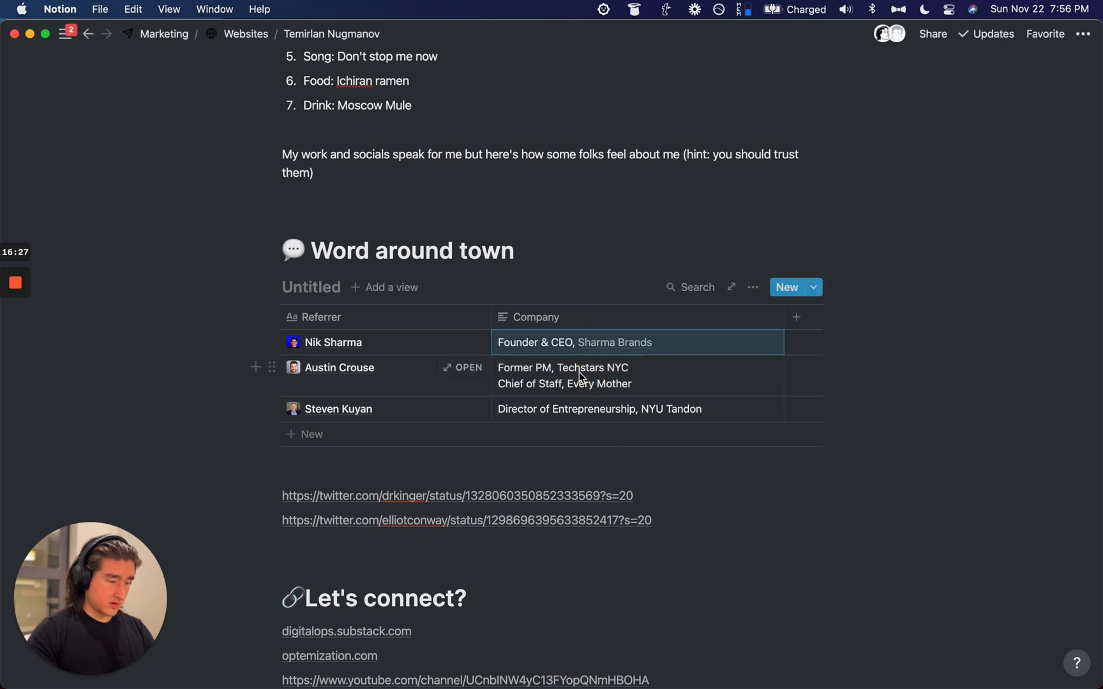
click(575, 369)
double_click(575, 369)
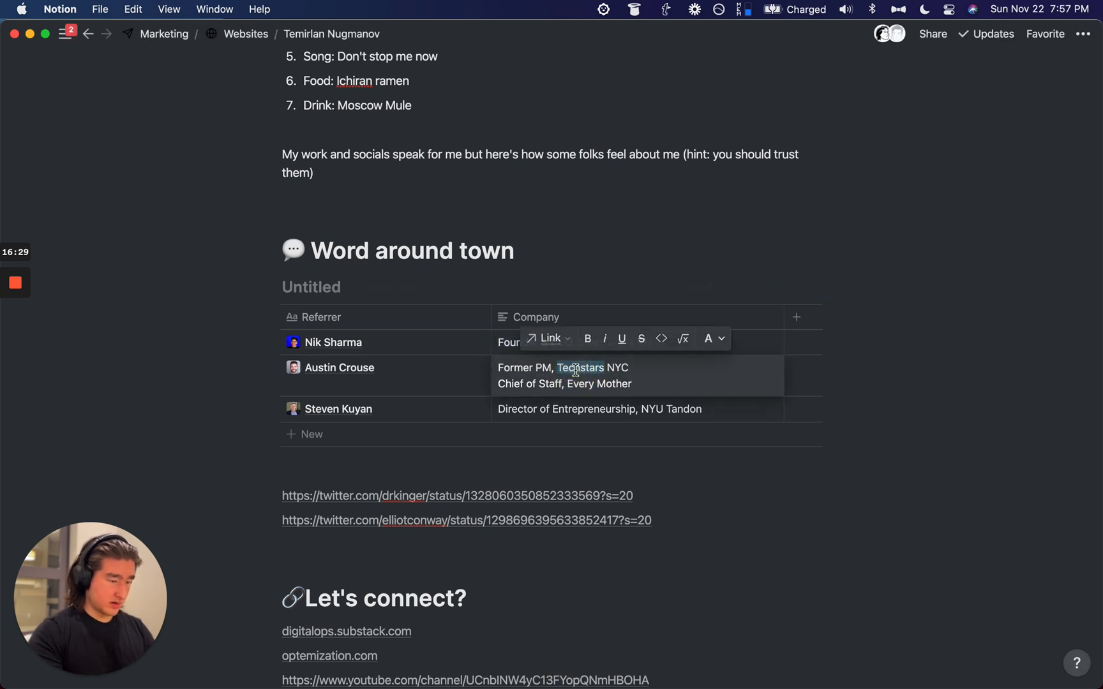
key(super+k)
text(techstars)
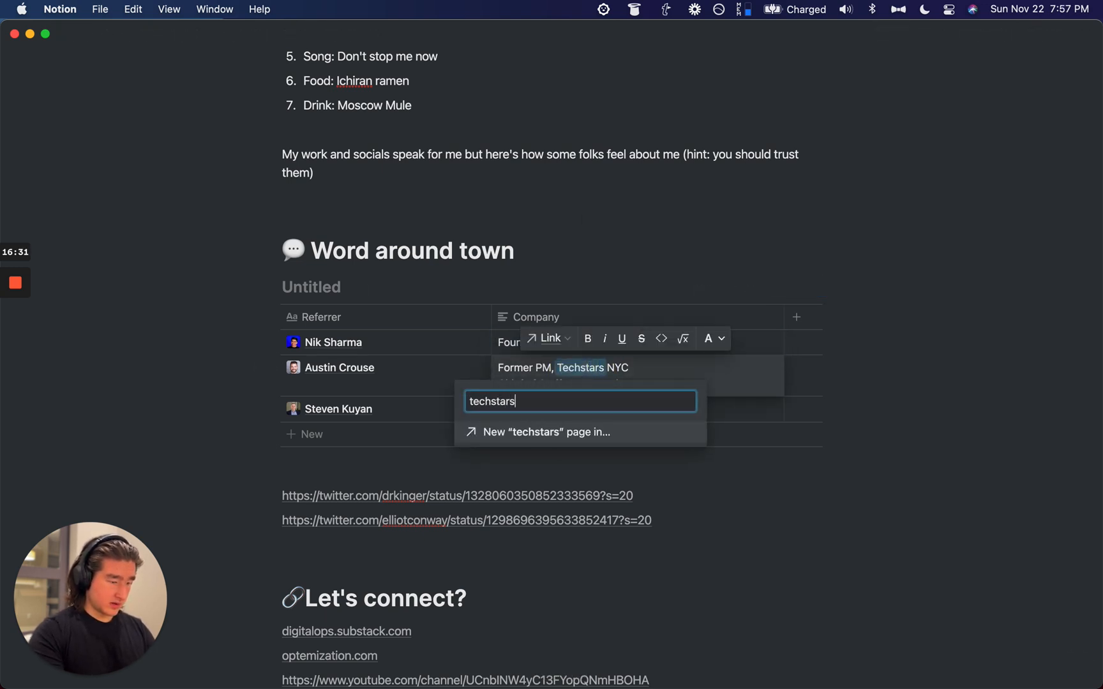
text(.com)
key(Return)
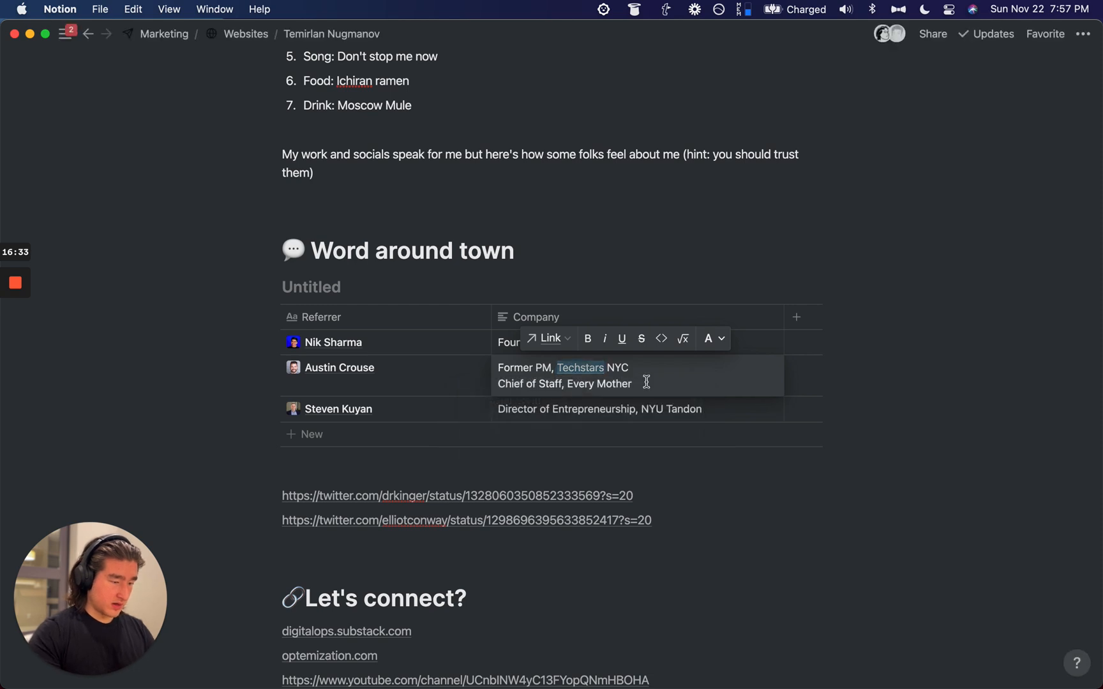
Step: Copy the name 'Every Mother' into the launcher search to find its website
click(636, 382)
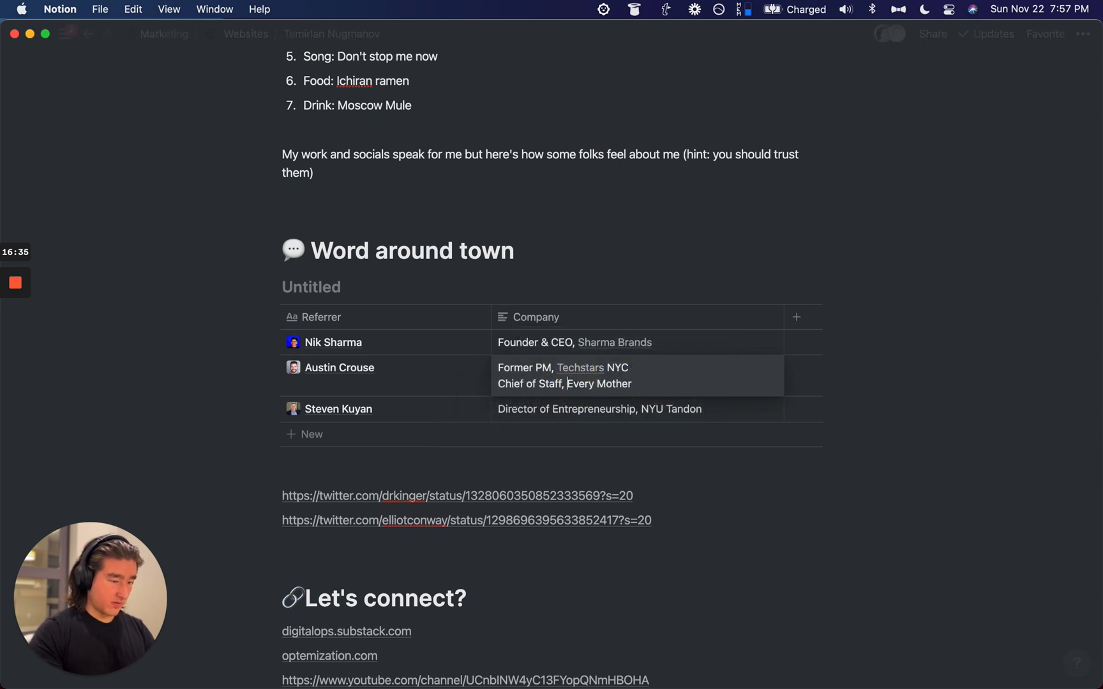
key(alt+shift+Left)
key(alt+shift+Left)
key(super+c)
key(super+space)
key(super+v)
Step: Try everymother.com, then search Google for 'Every Mother' when the page fails
text(.com)
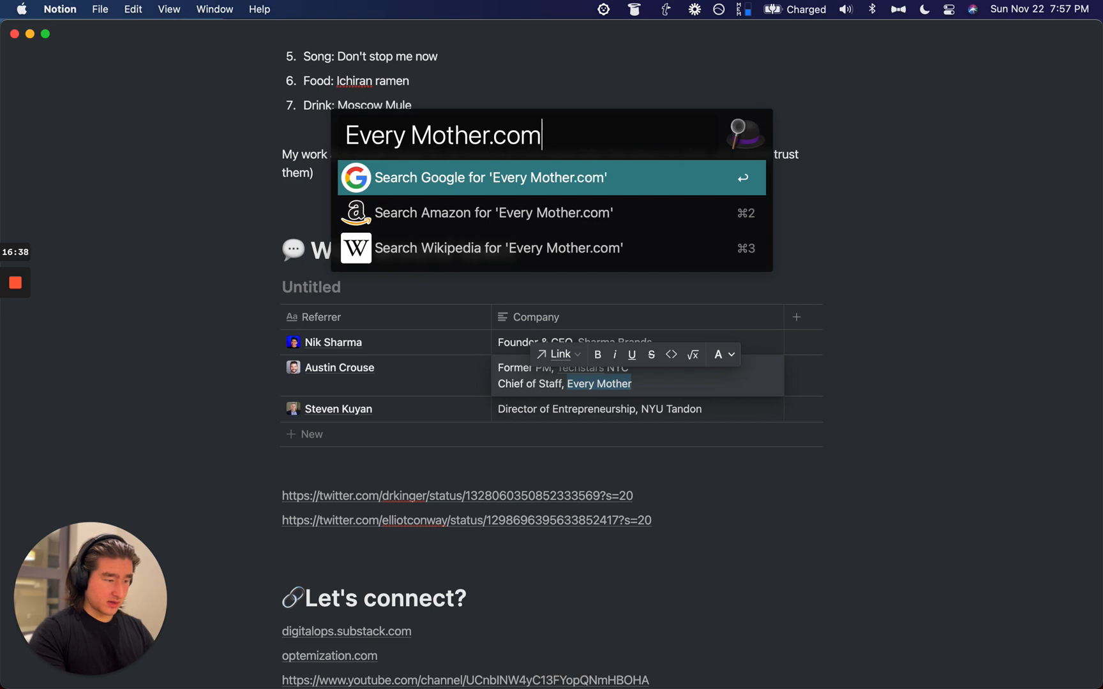
key(alt+Left)
key(BackSpace)
key(Return)
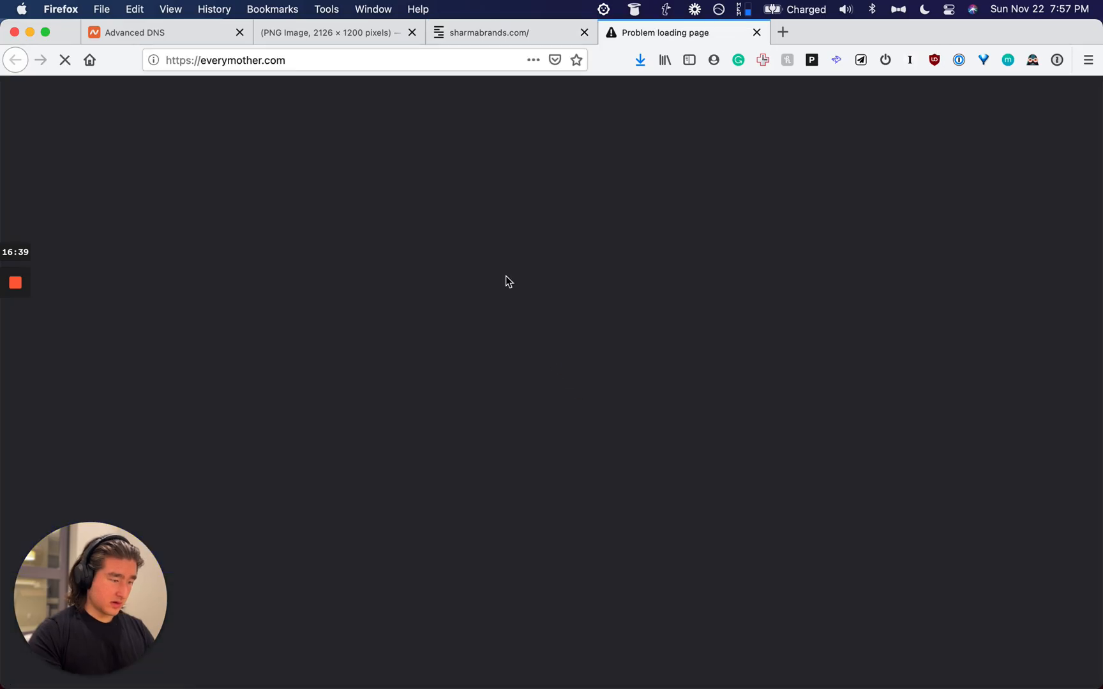
click(399, 63)
key(super+Right)
key(super+v)
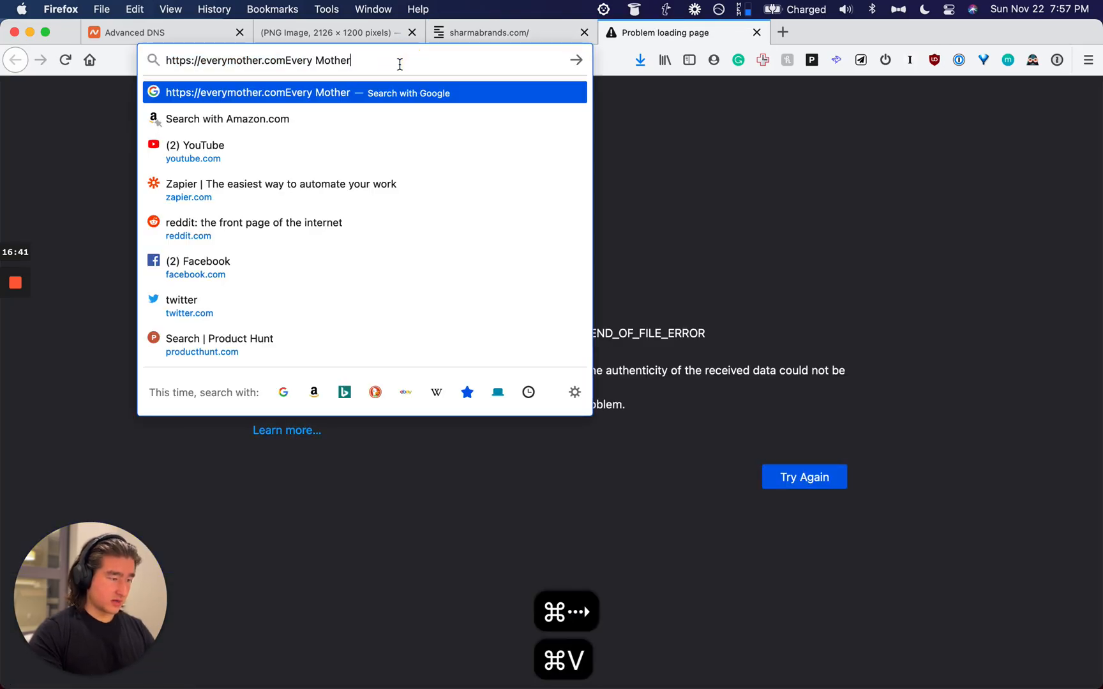
key(super+a)
key(super+v)
key(Return)
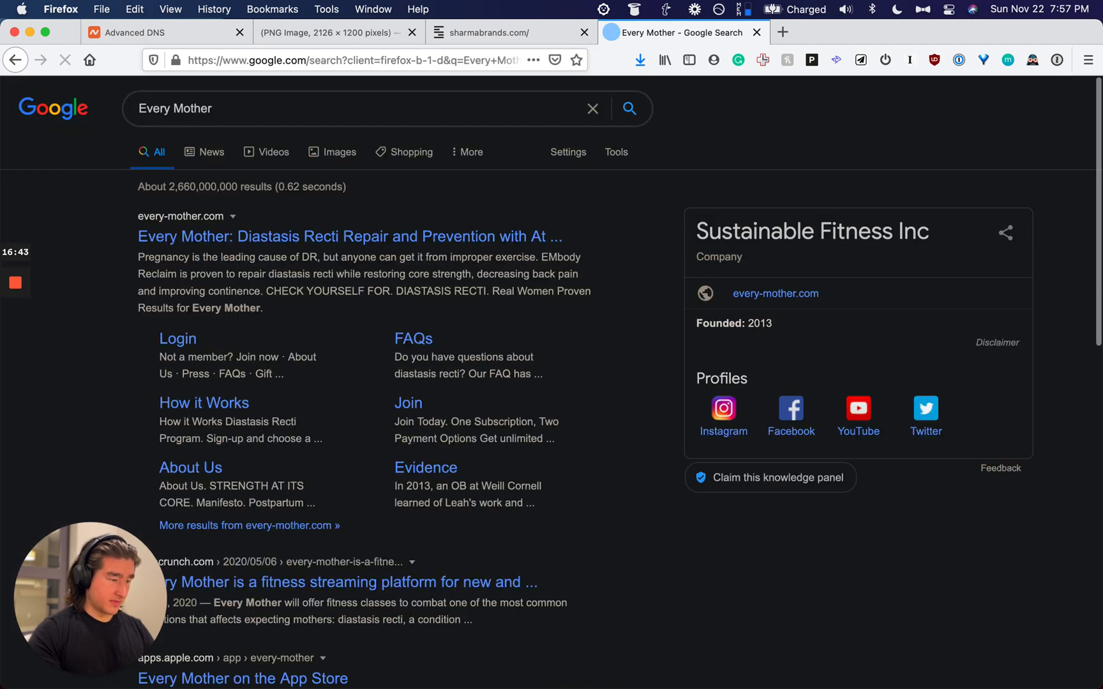
Step: Open every-mother.com, copy its address and close the tab
click(383, 237)
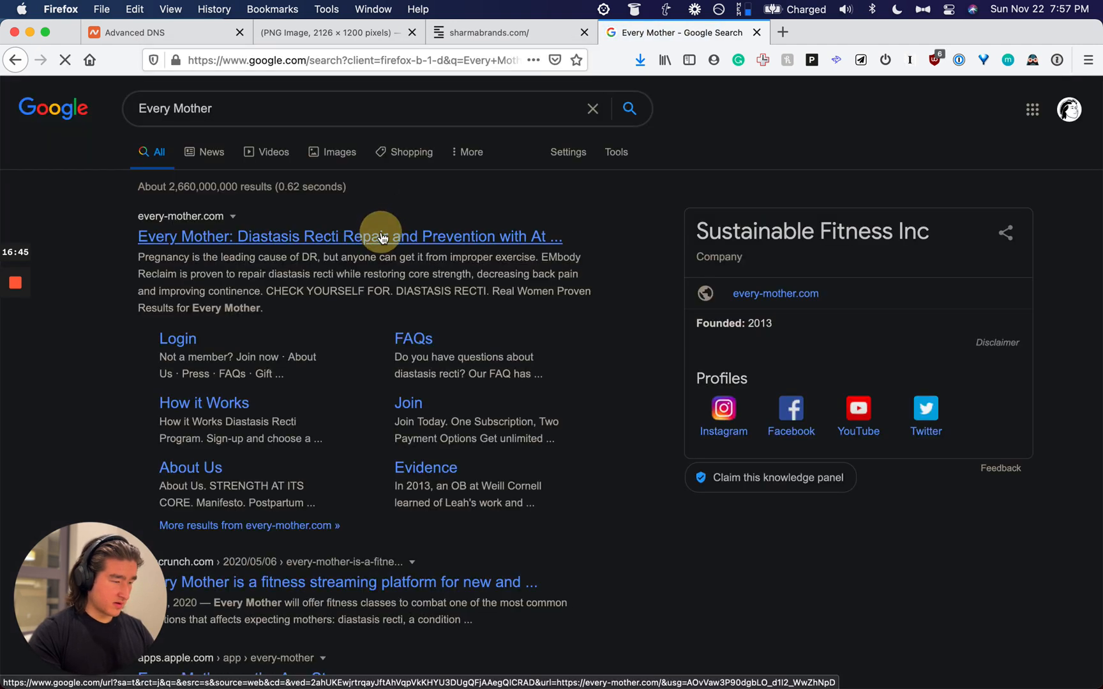
key(super+l)
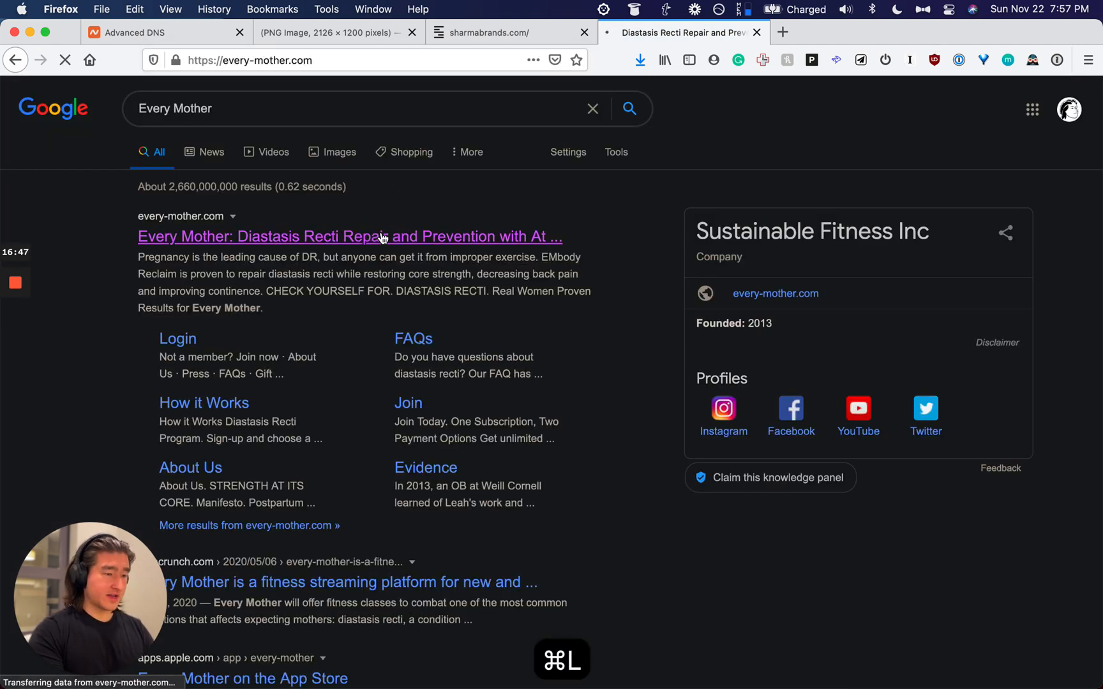
key(super+c)
key(super+w)
Step: Link 'Every Mother' to the copied address, then select 'NYU Tandon' in the third row
key(super+Tab)
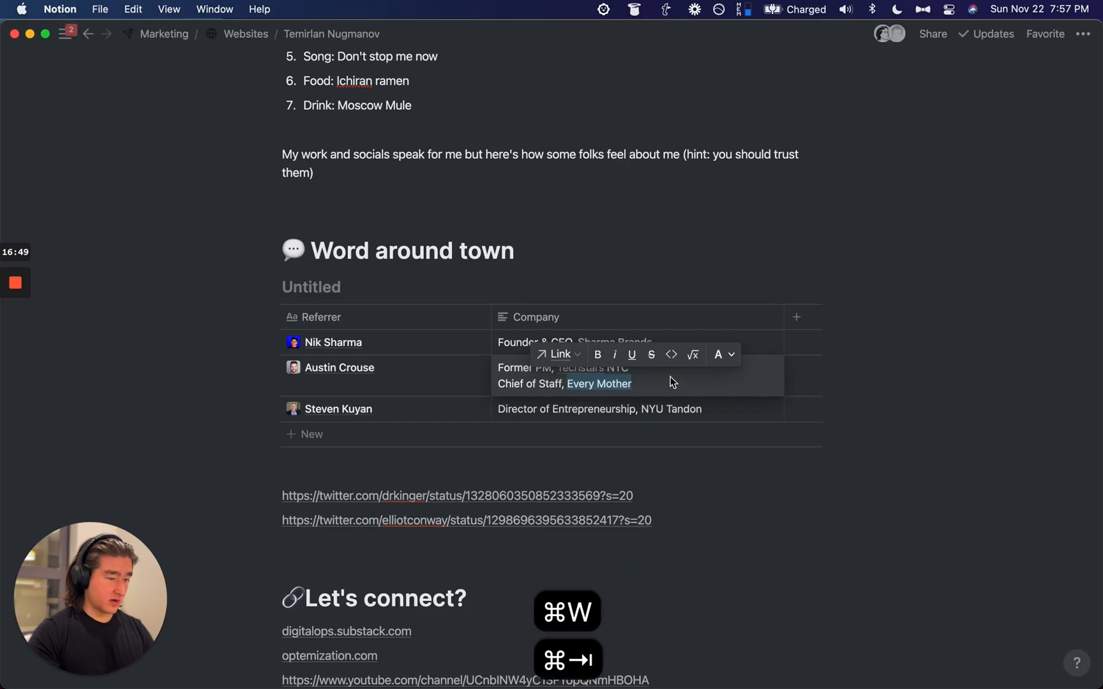
key(super+v)
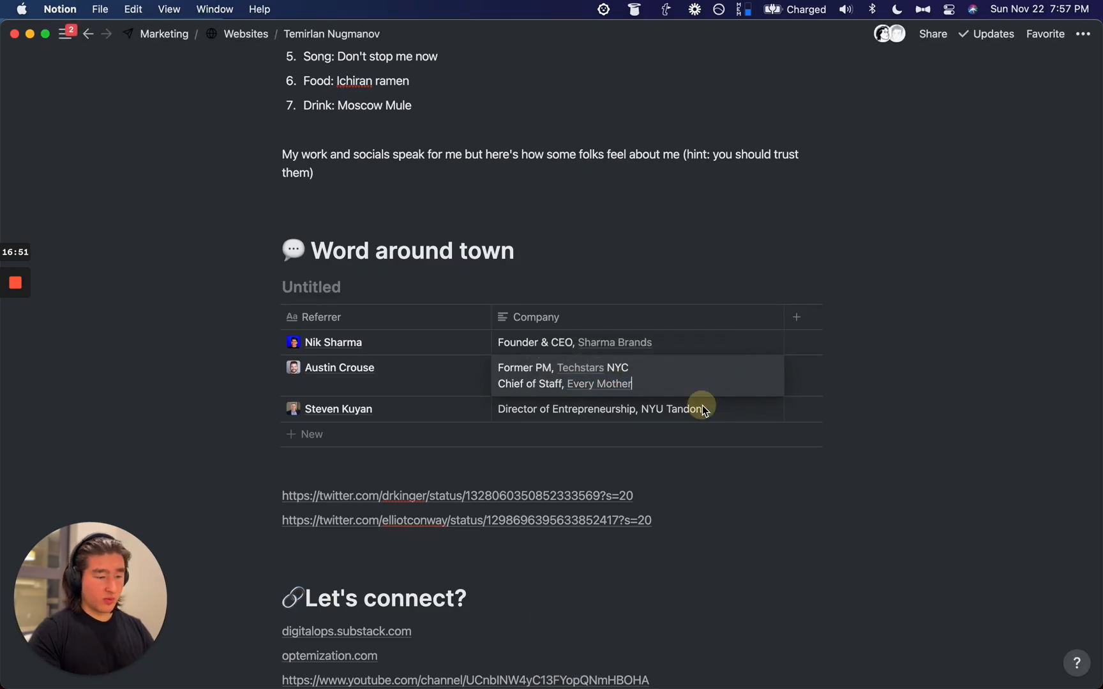
double_click(674, 409)
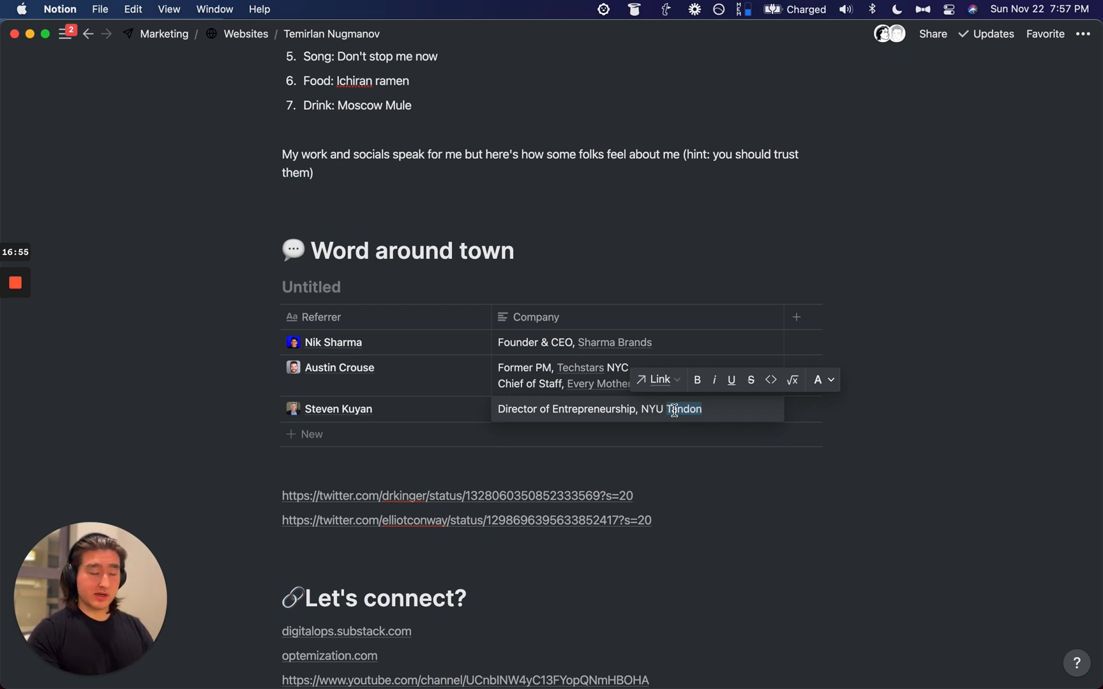
key(alt+shift+Left)
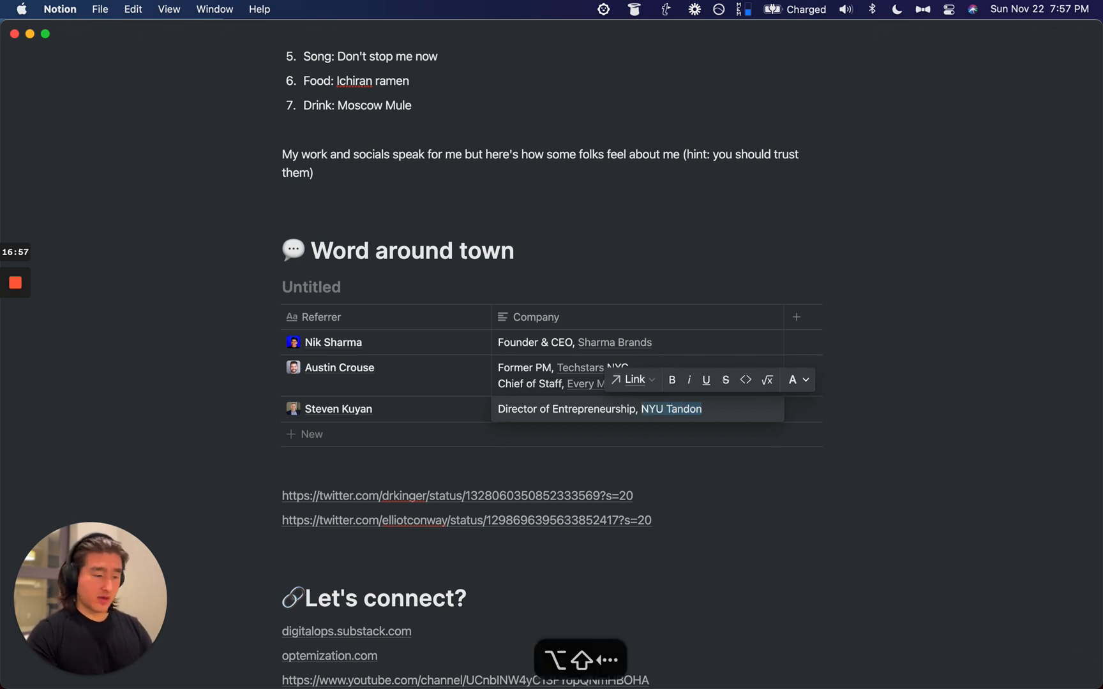
Step: Google 'nyu tandon entrepreneurship' and copy the NYU Tandon entrepreneurship page address
key(super+space)
text(nyu tandon)
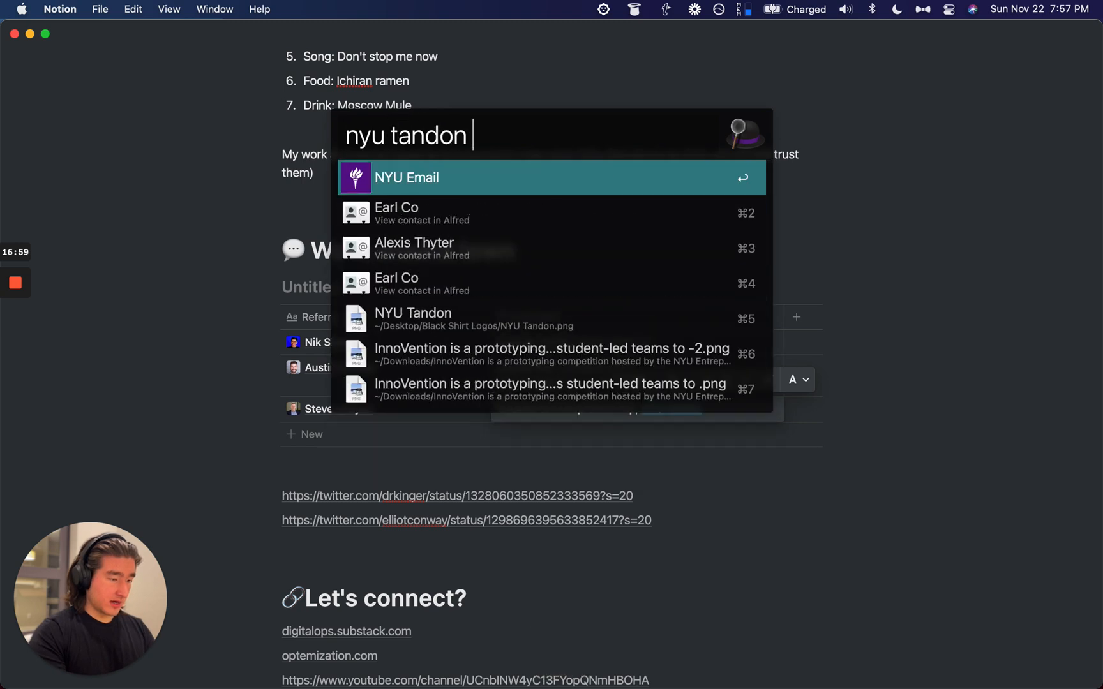
text( entrepreneurship)
key(super+Left)
text(g)
key(Return)
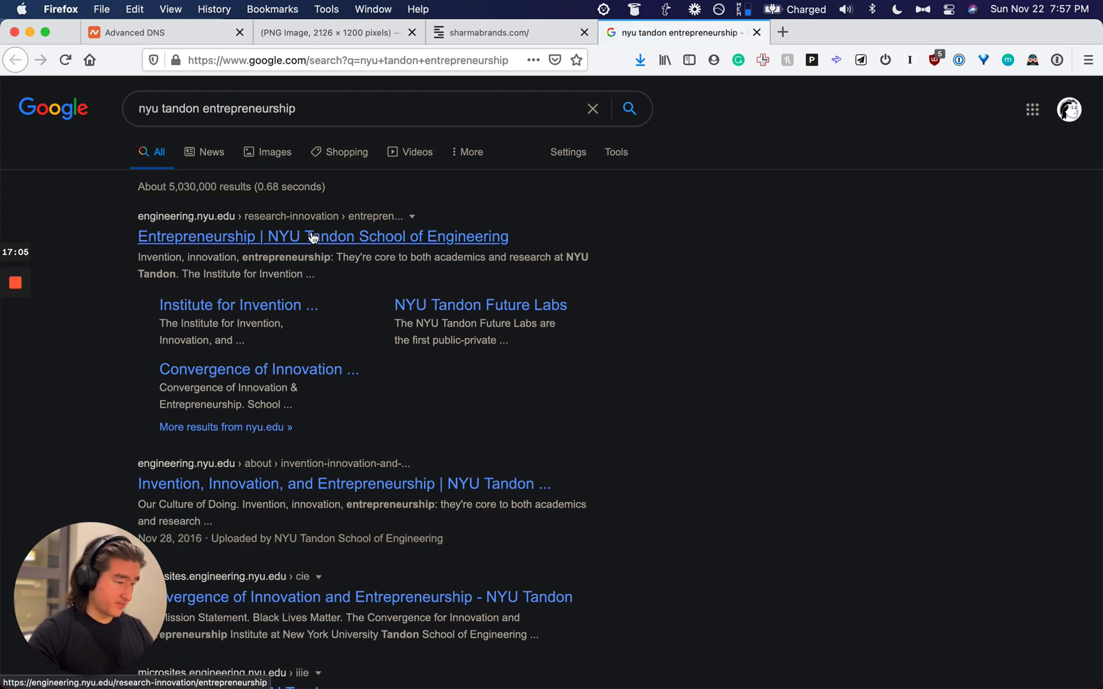
click(312, 237)
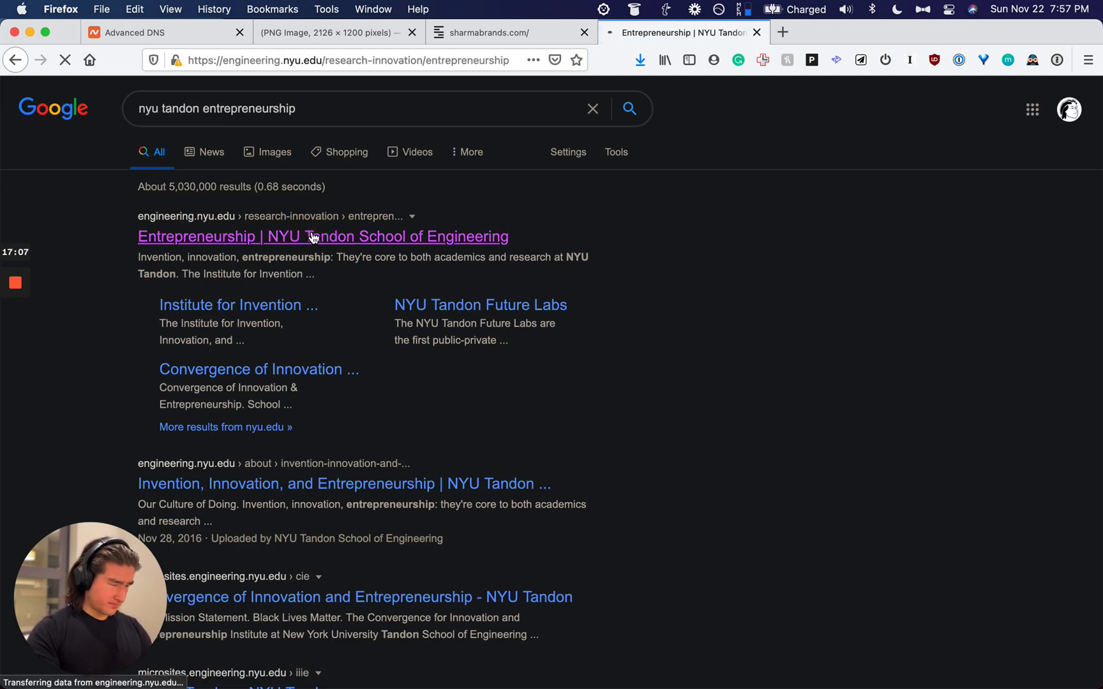
scroll(356, 327, down, 5)
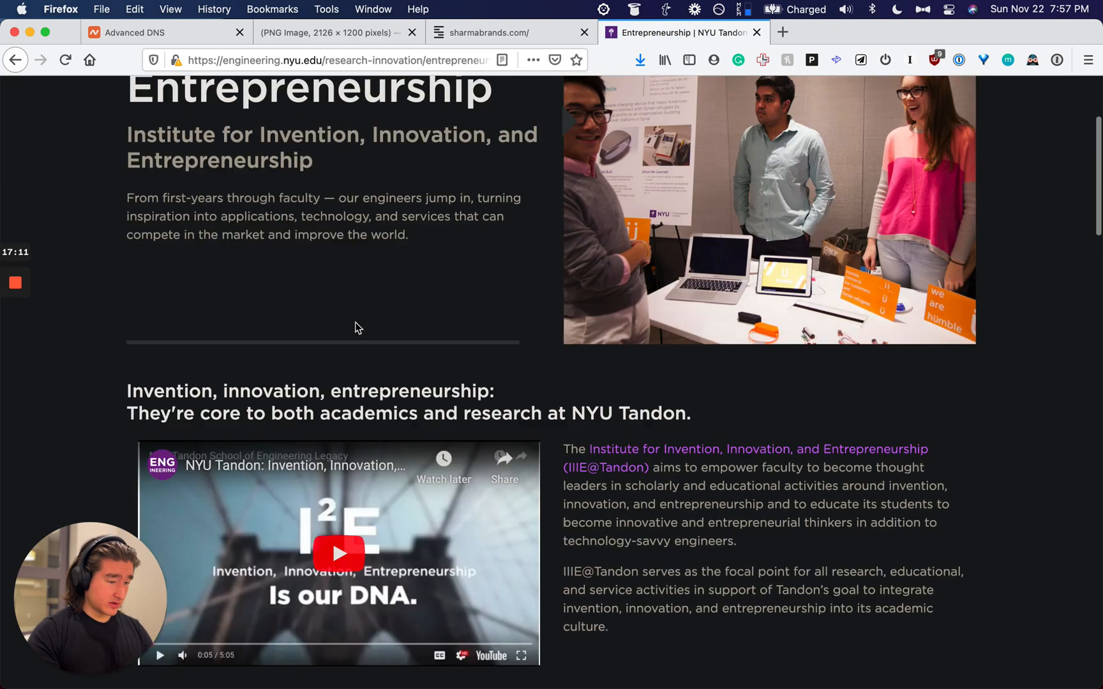
scroll(355, 327, up, 5)
key(super+l)
key(super+c)
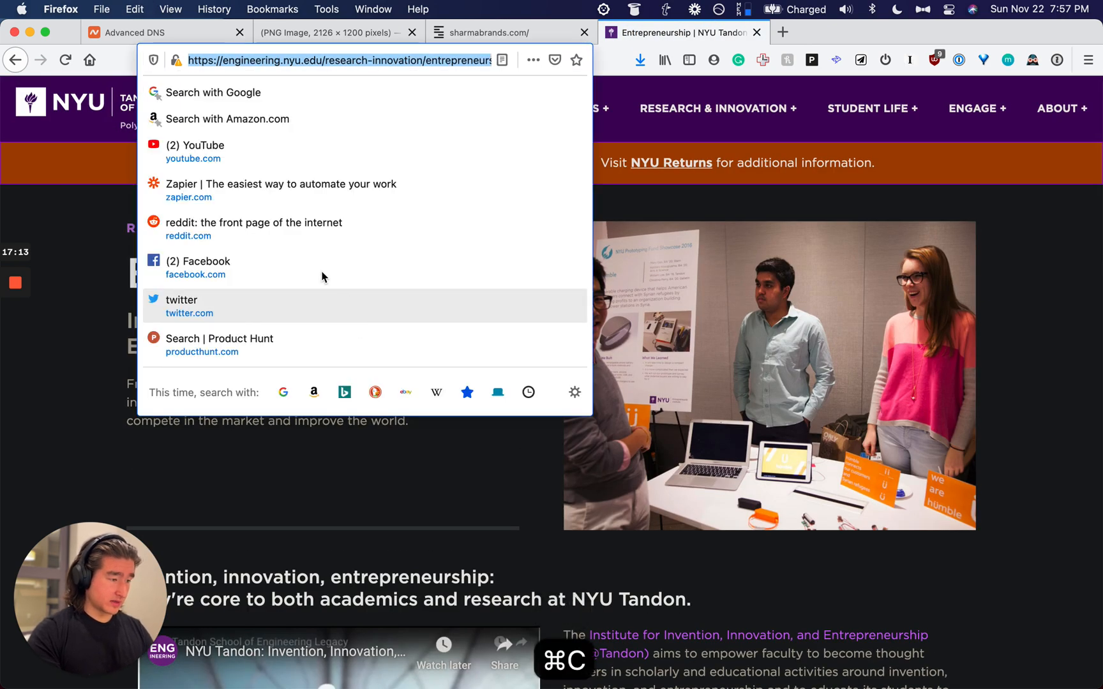
click(74, 394)
click(15, 60)
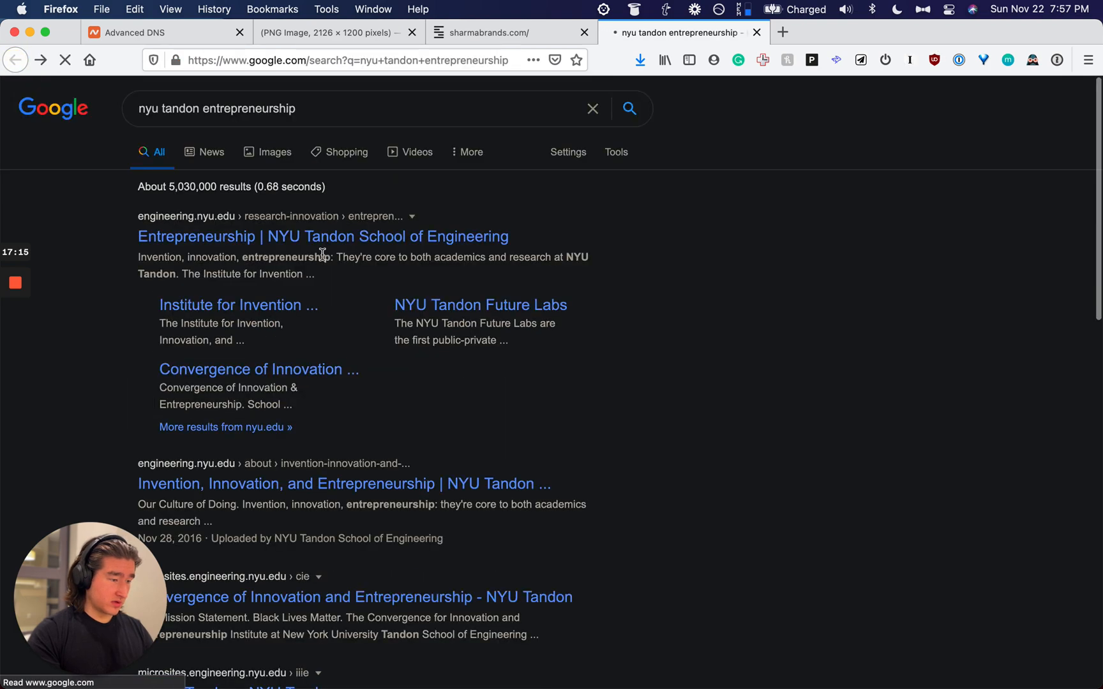
scroll(323, 259, down, 8)
scroll(323, 259, down, 5)
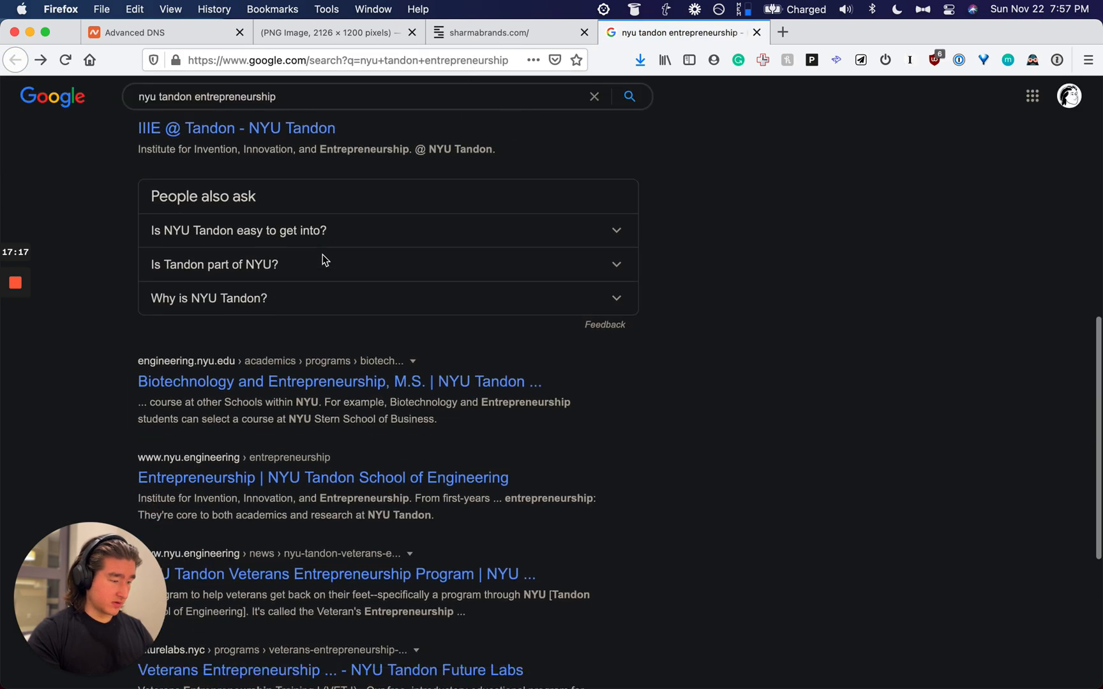
scroll(313, 373, up, 15)
Step: Copy the futurelabs.nyc address from a new tab, close it and return to Notion
key(super+t)
text(future)
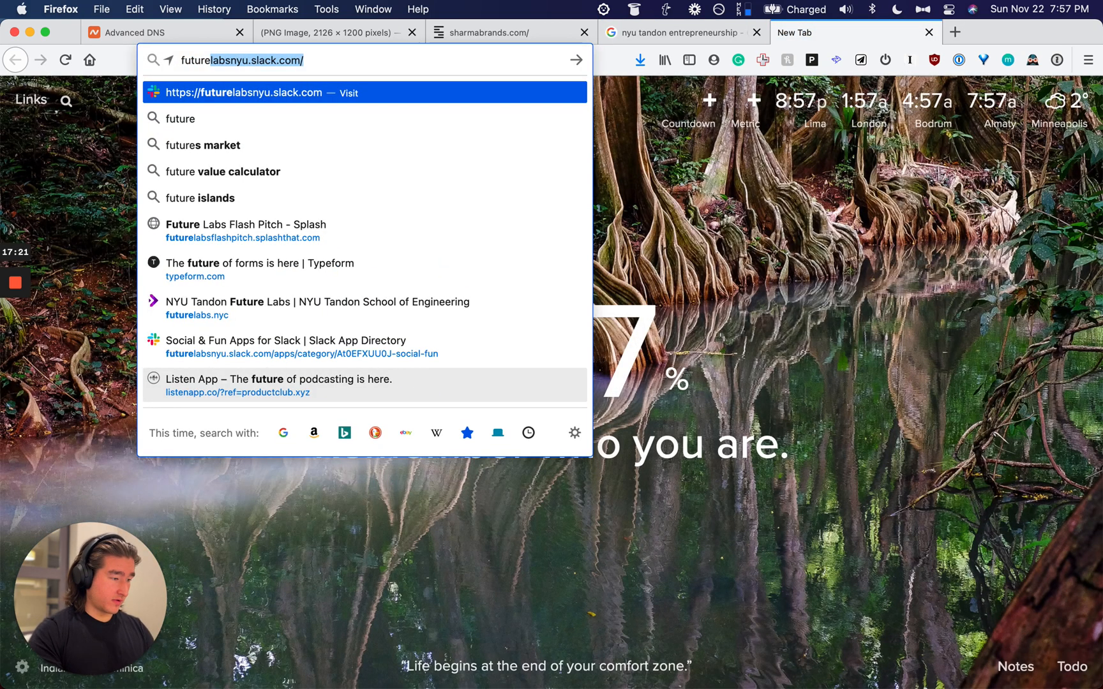
key(Right)
key(alt+BackSpace)
key(alt+BackSpace)
key(BackSpace)
key(BackSpace)
key(BackSpace)
key(BackSpace)
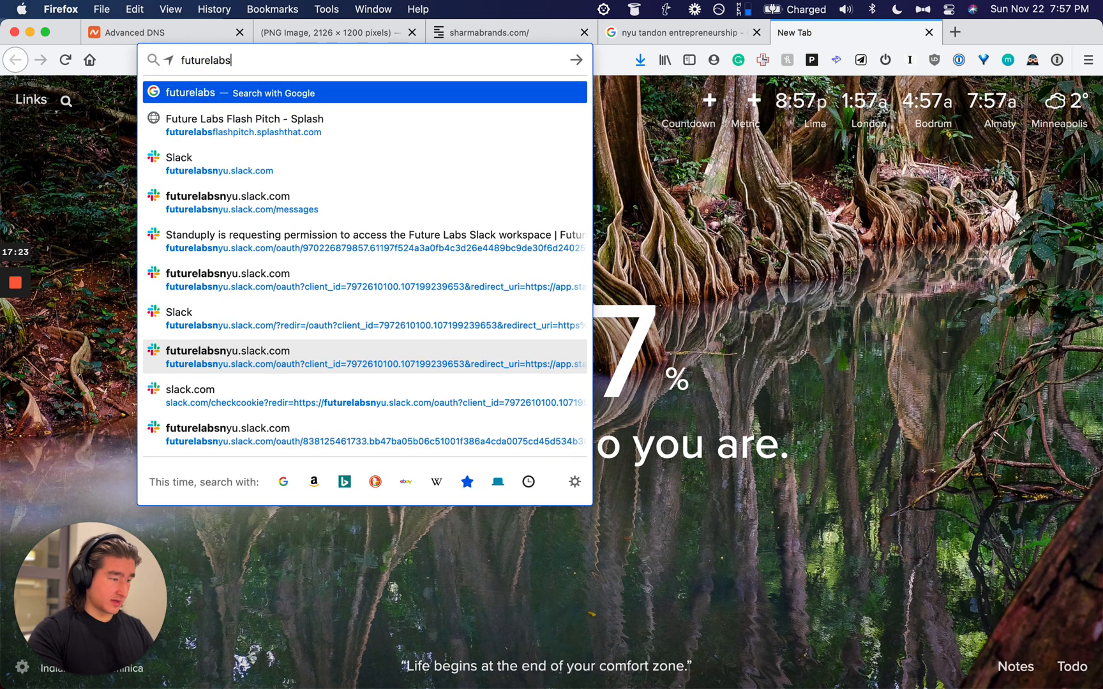
key(BackSpace)
text(.n)
key(BackSpace)
key(BackSpace)
text(s)
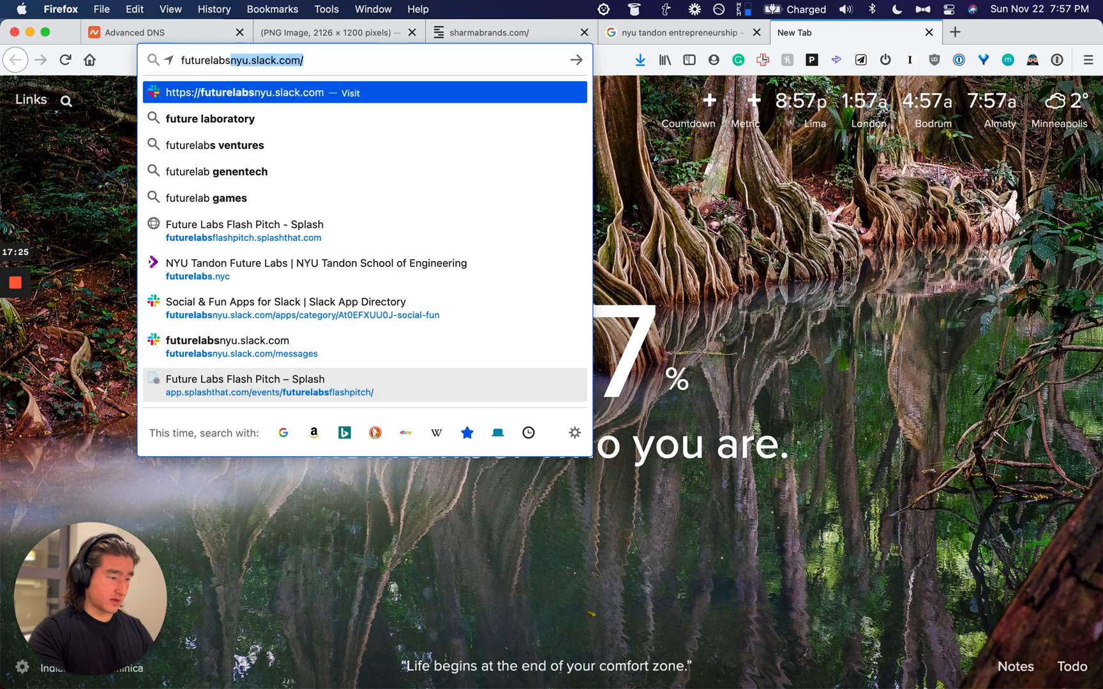
text(.nyc)
key(super+a)
key(super+c)
key(super+w)
key(super+Tab)
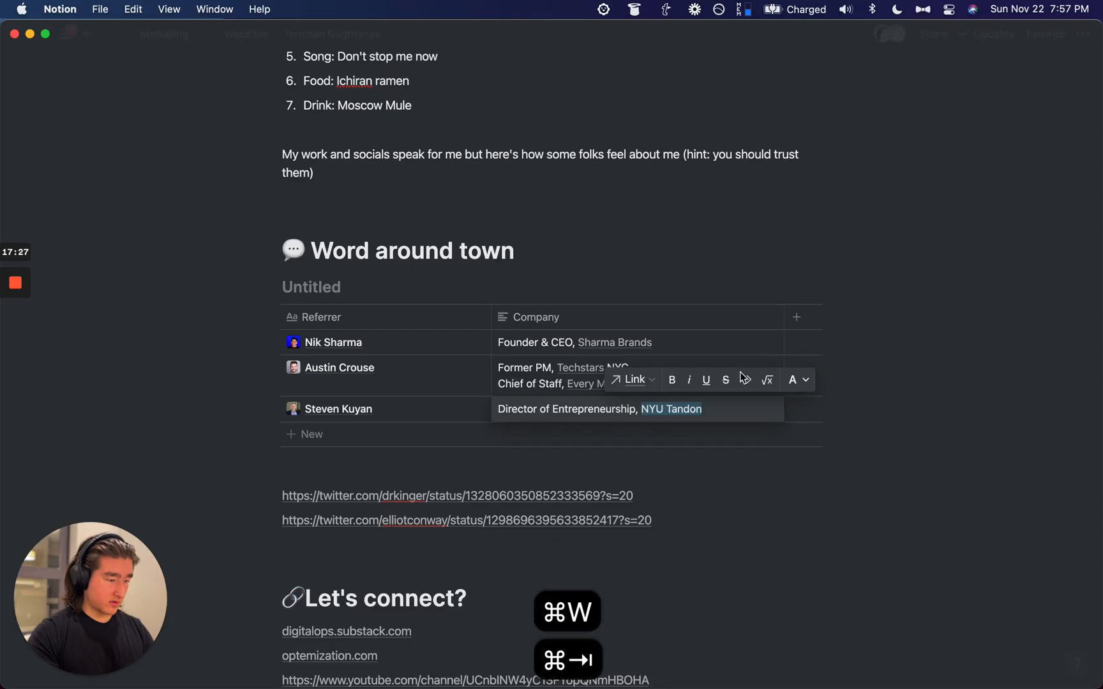
Step: Add a second line to the NYU Tandon Company cell, beginning 'Man' for Managing Director
click(583, 406)
key(super+Right)
key(shift+Return)
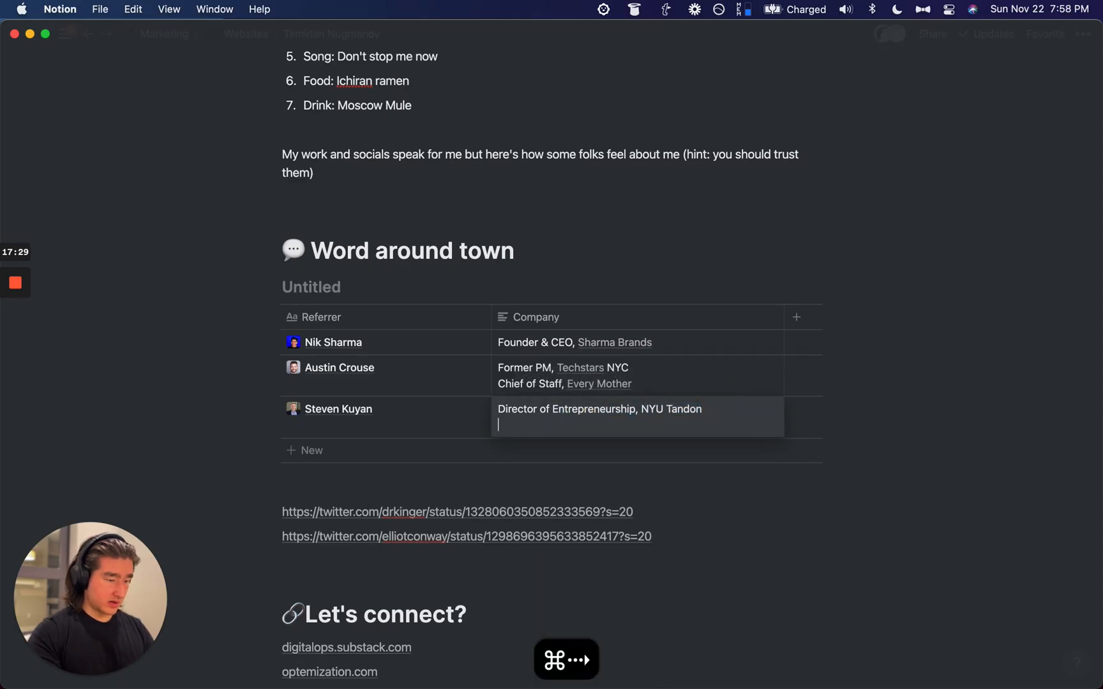
text(Managin)
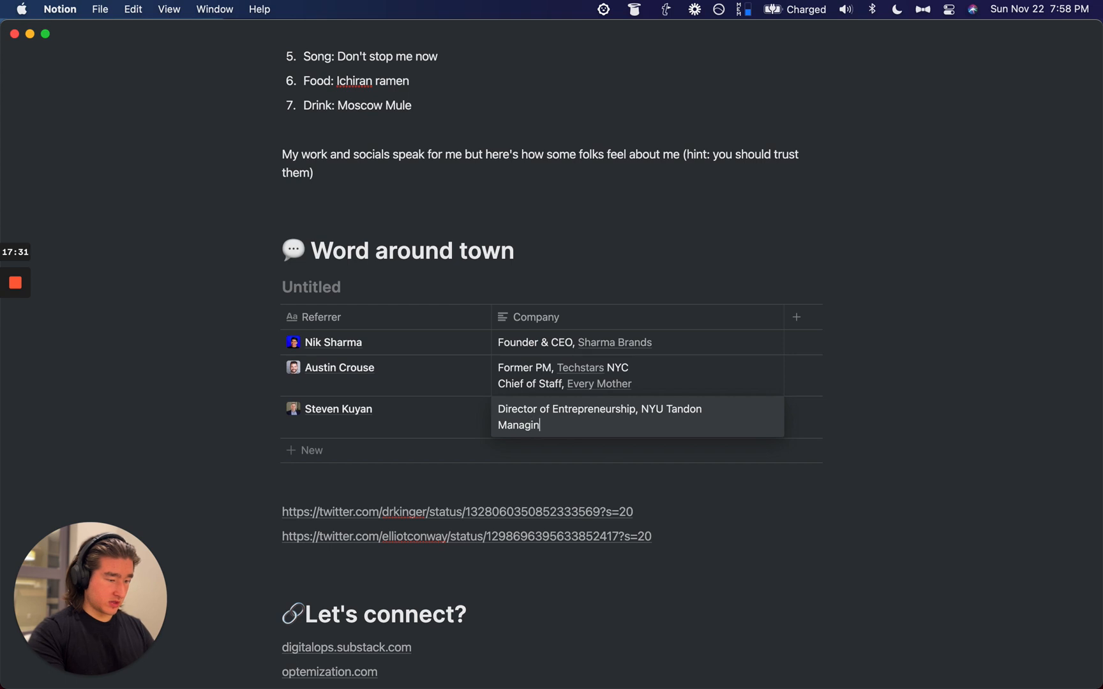
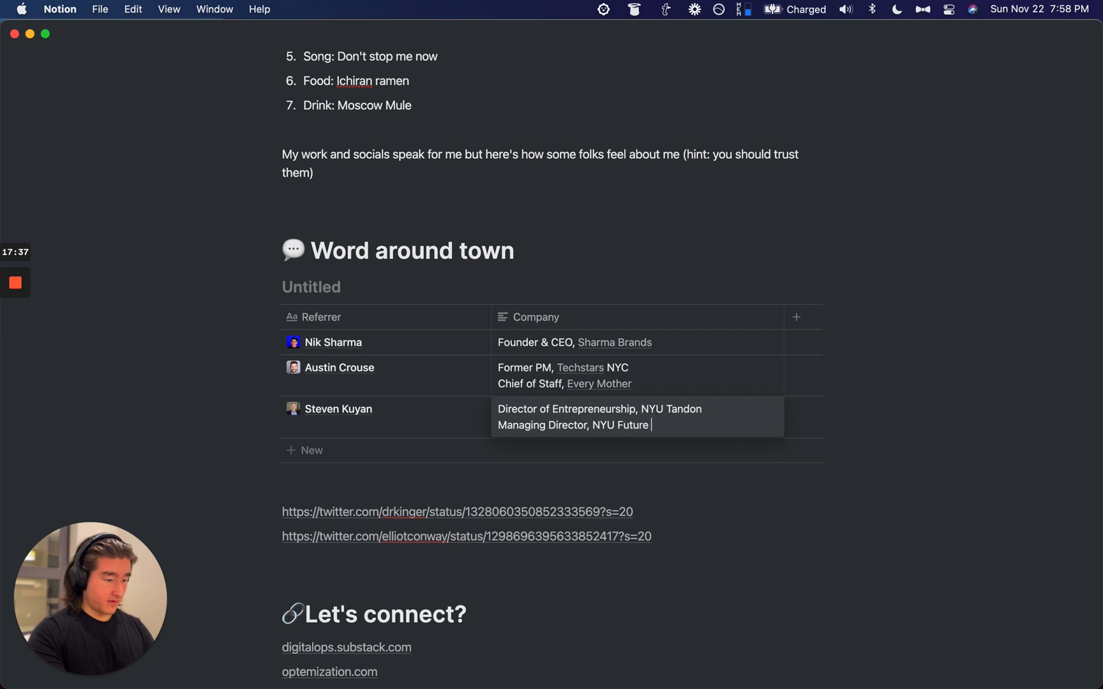
Step: Link 'NYU Future Labs' in the third referrer's Company cell to the copied futurelabs.nyc URL
key(alt+shift+Left)
key(alt+shift+Left)
key(alt+shift+Left)
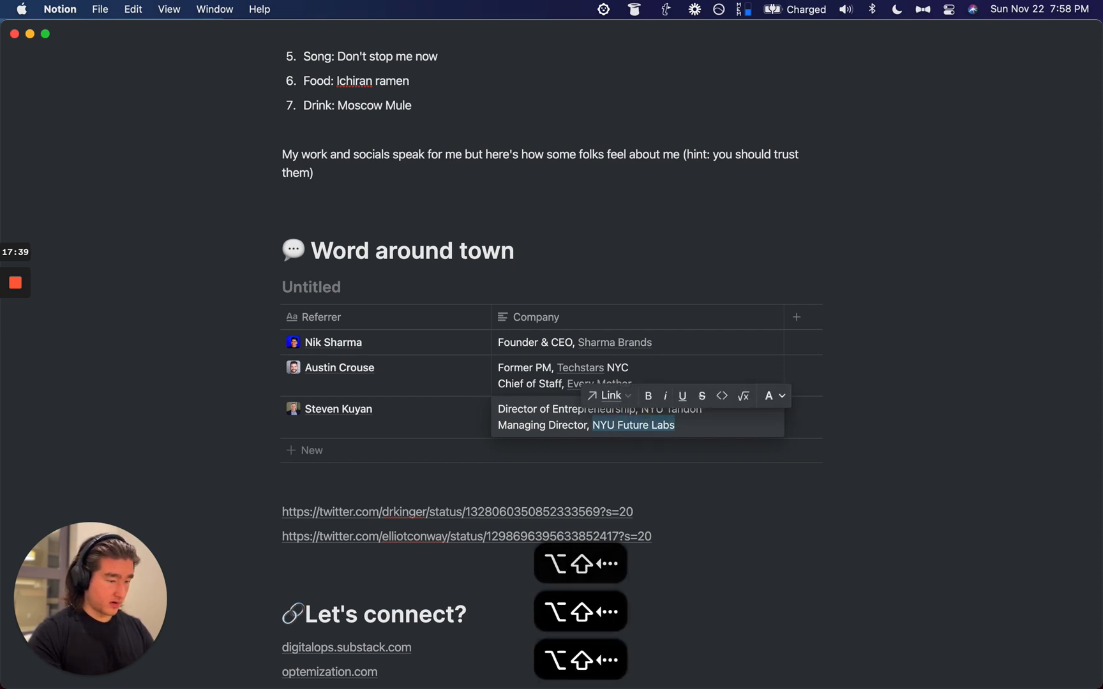
key(super+v)
scroll(1039, 272, up, 2)
click(1040, 272)
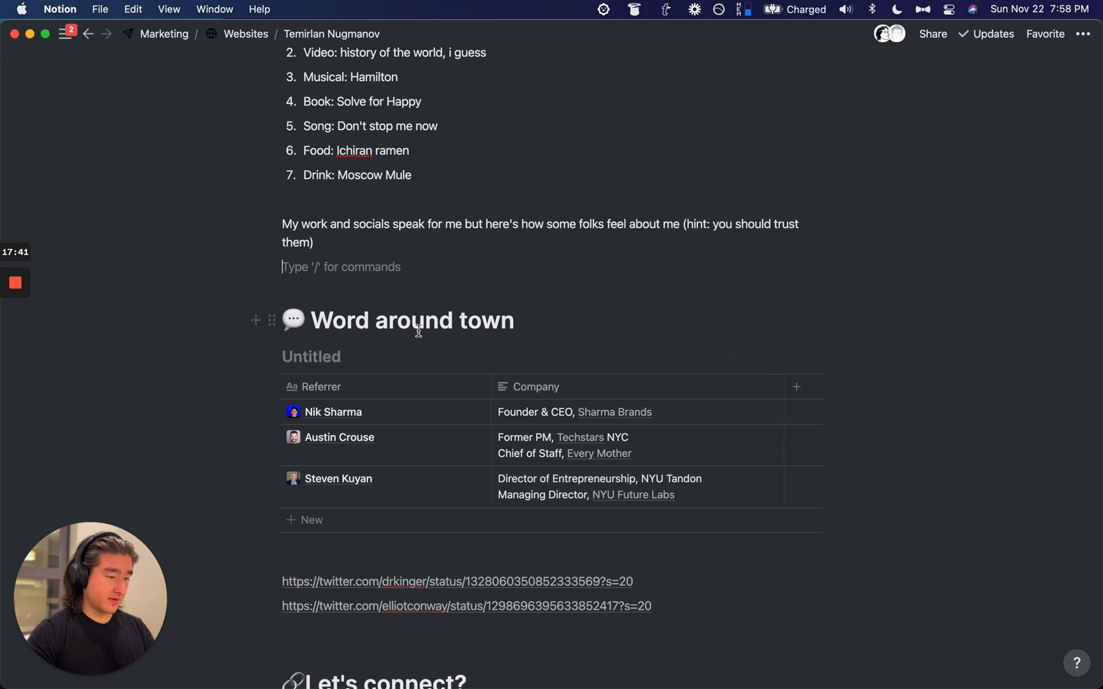
Step: Title the table 'References' and add a new Gallery view to it
click(310, 355)
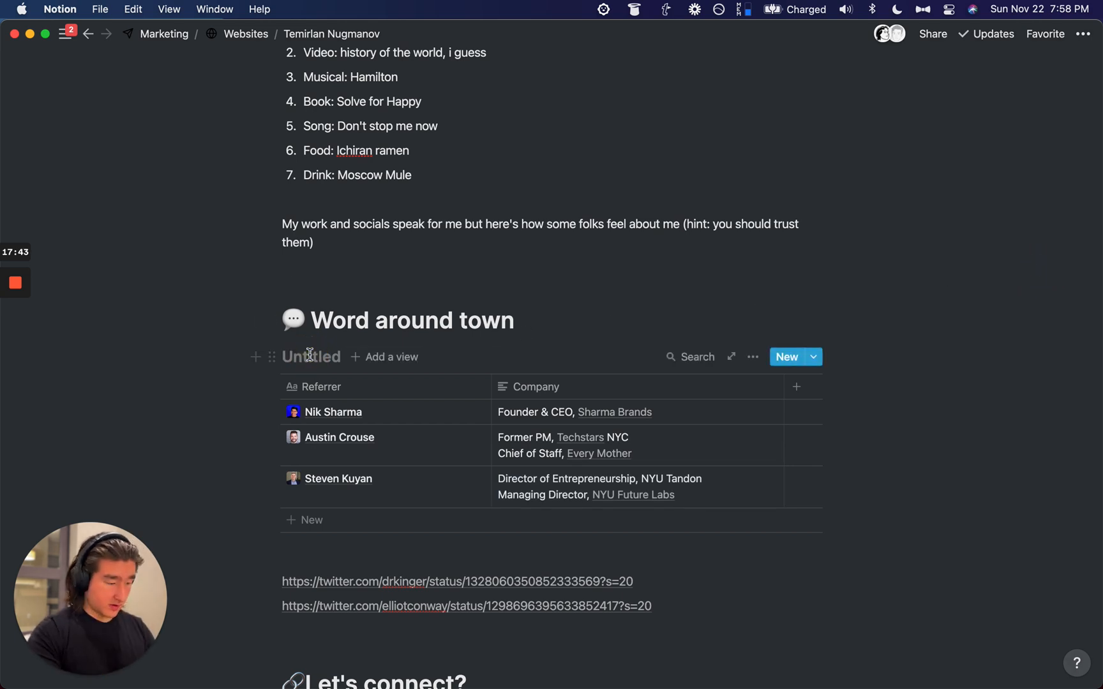
text(References)
click(397, 357)
click(367, 598)
click(367, 638)
Step: Reorder the views so Gallery sits above the default table view, keeping the table view
click(418, 357)
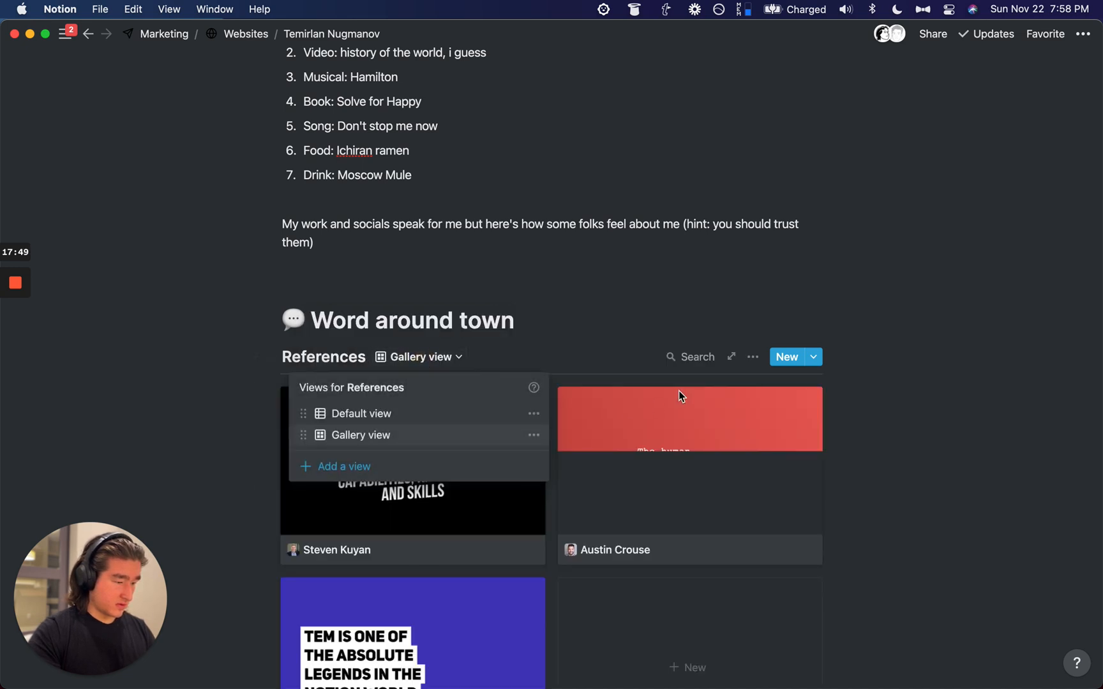
click(655, 322)
scroll(655, 323, down, 4)
click(451, 223)
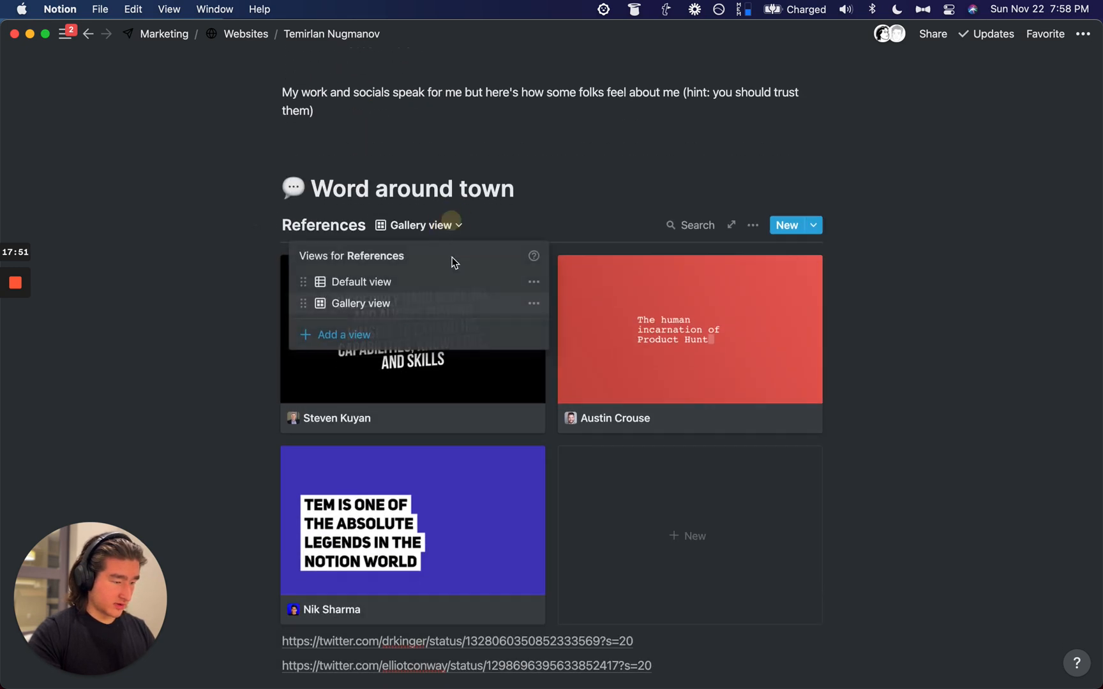
click(534, 283)
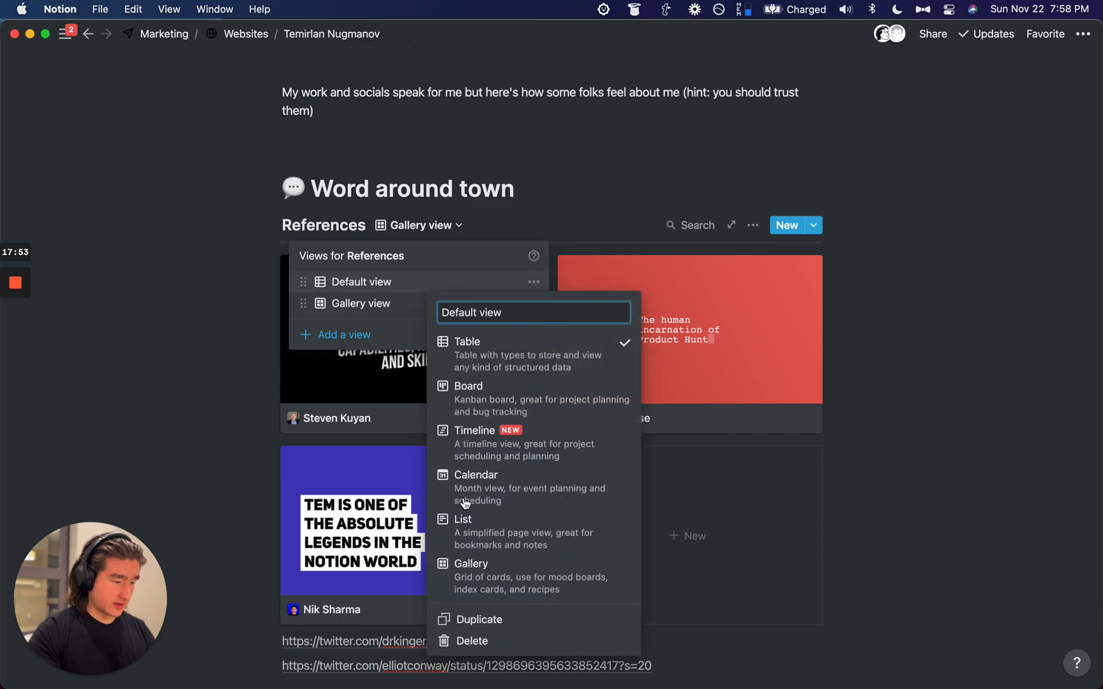
click(467, 642)
click(497, 399)
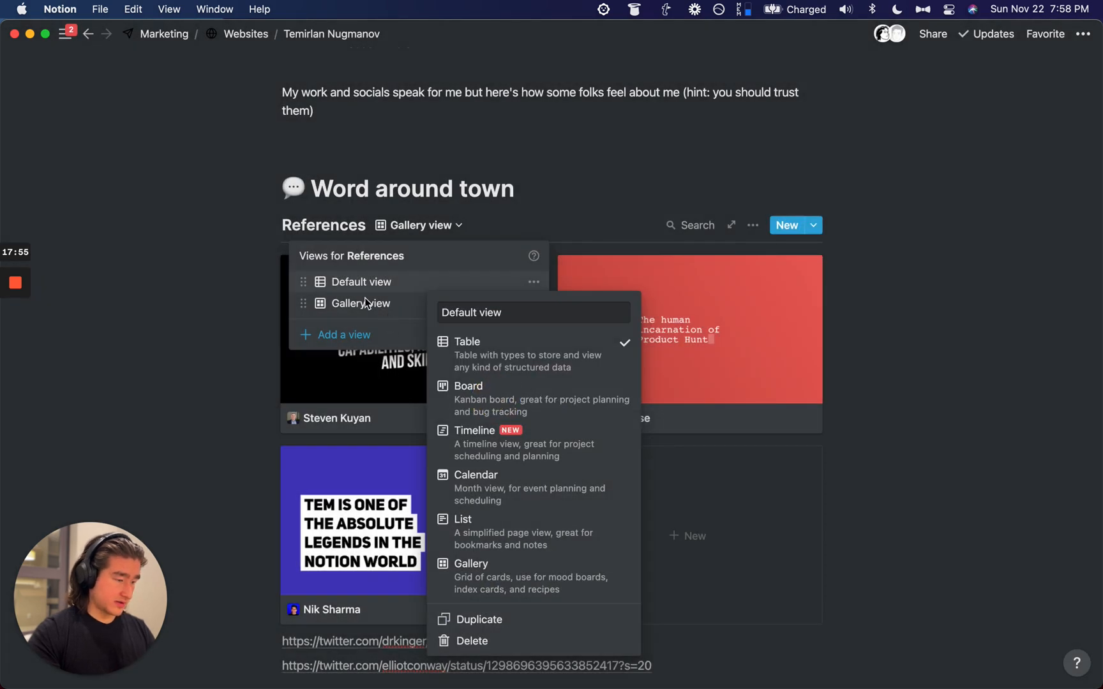
click(351, 314)
drag(303, 304, 305, 282)
click(156, 291)
scroll(209, 295, down, 3)
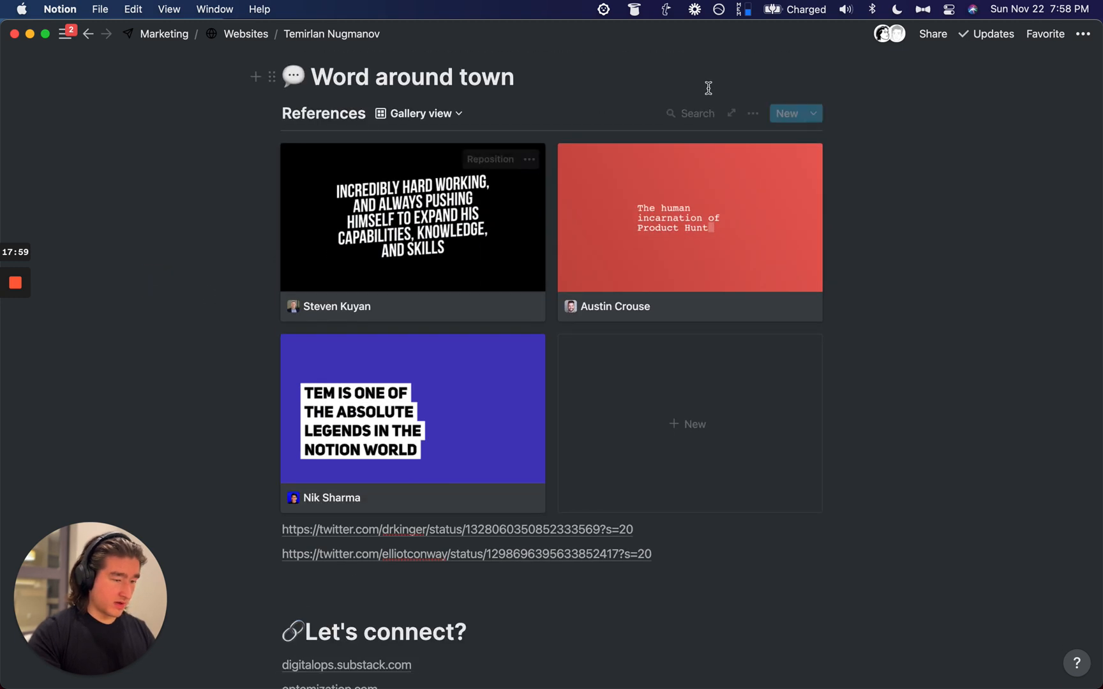
Step: Turn on the Company property so it shows on every gallery card
click(753, 113)
click(835, 252)
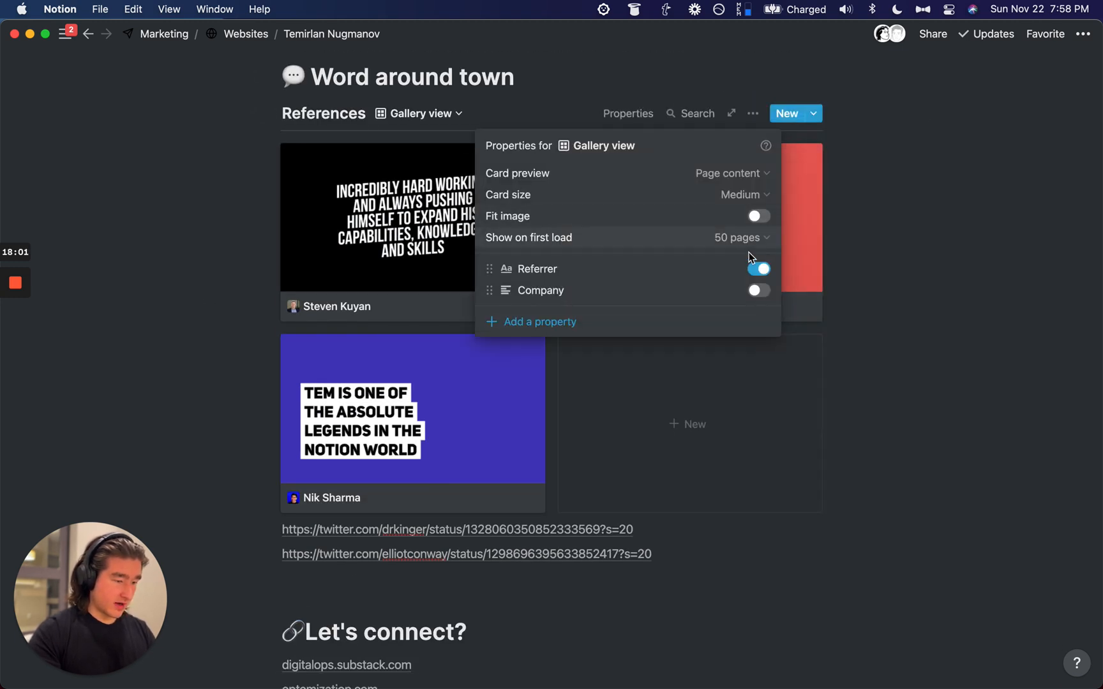
click(758, 290)
click(954, 185)
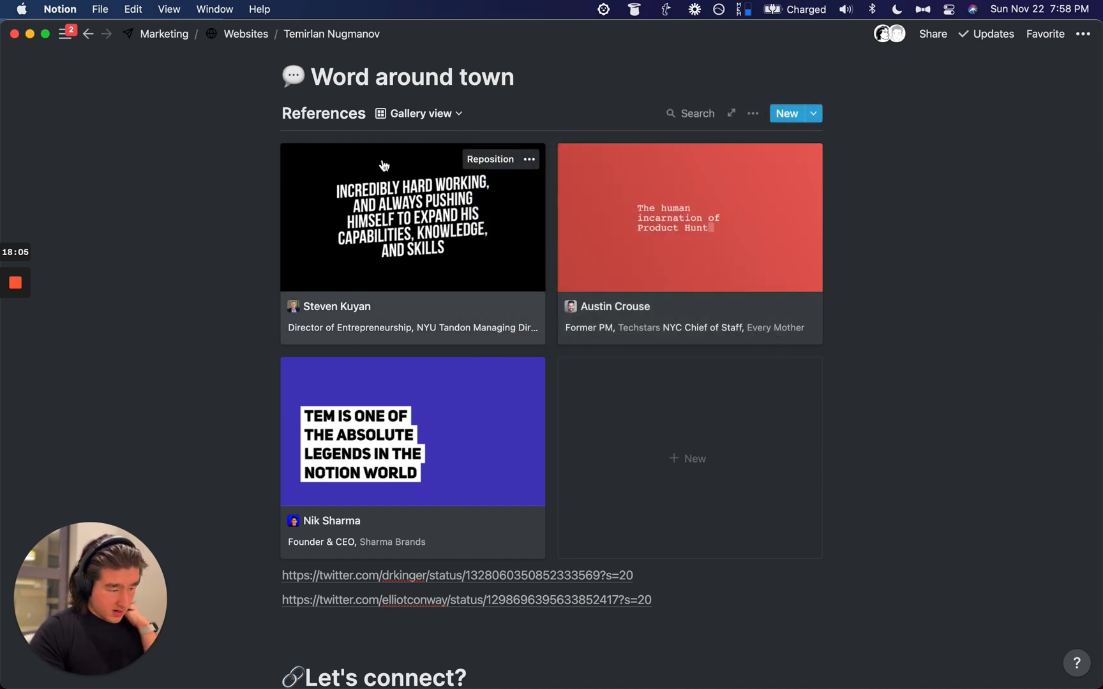
click(425, 302)
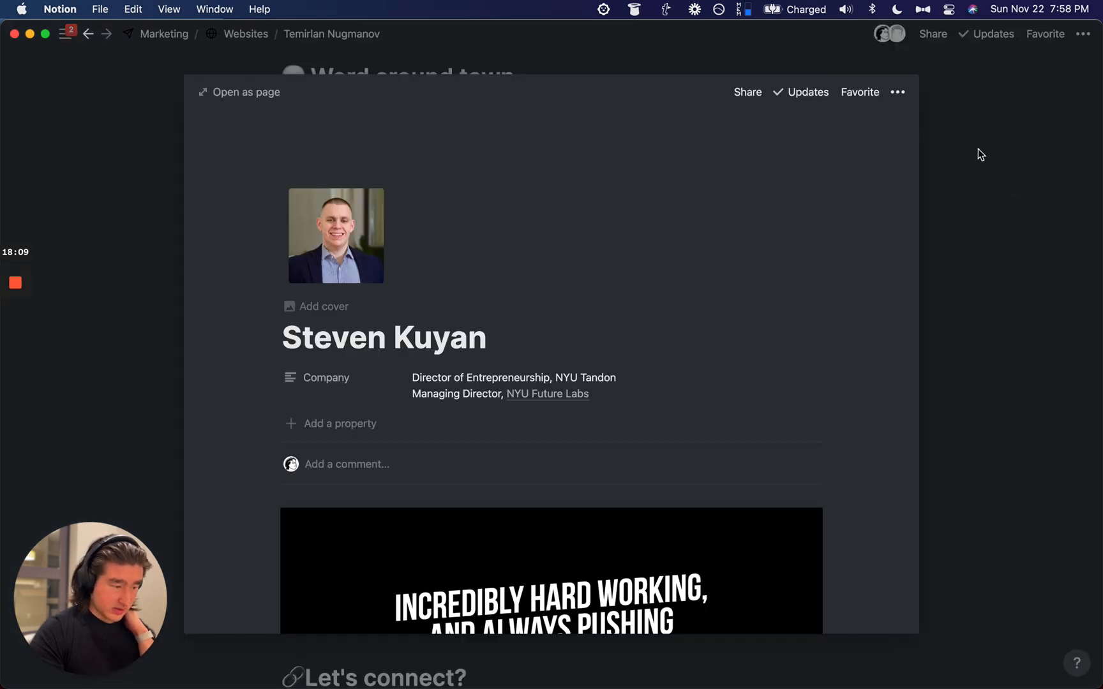
key(Escape)
scroll(578, 285, down, 2)
scroll(578, 285, up, 2)
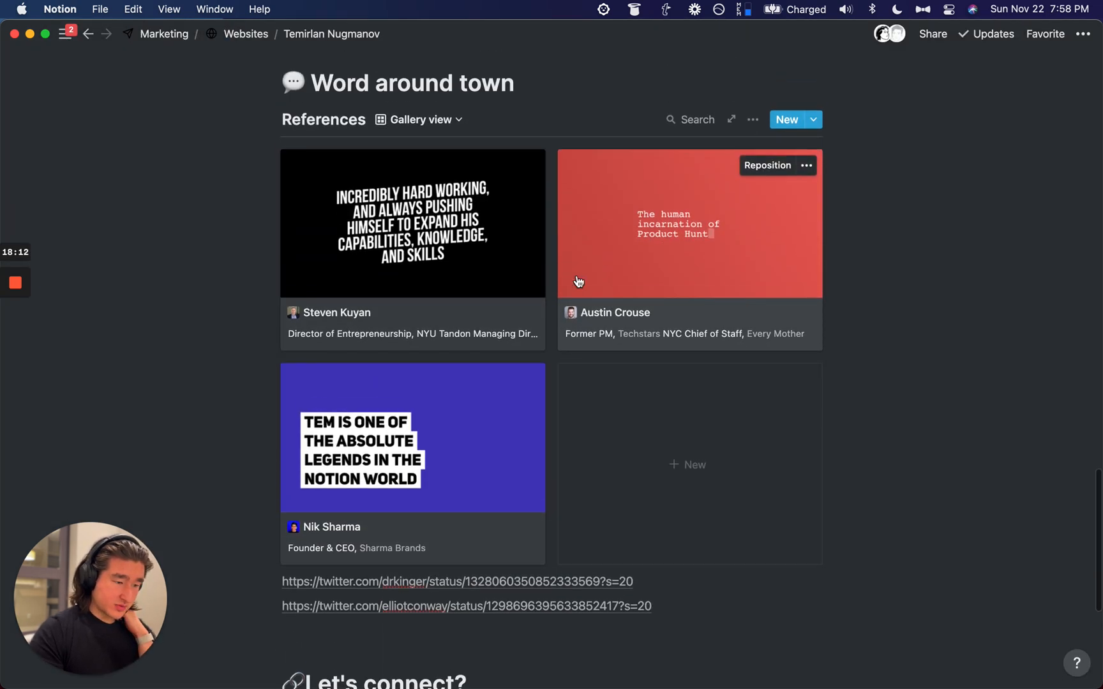
Step: Set the gallery's card size to Large
click(753, 119)
click(792, 250)
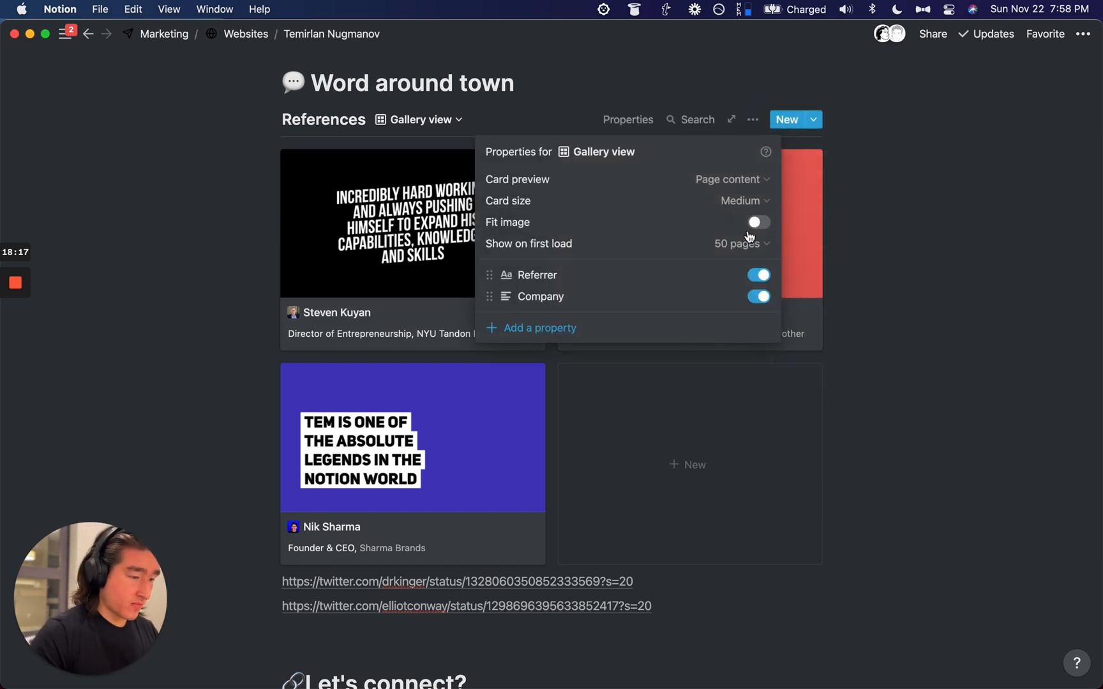
click(756, 202)
click(728, 267)
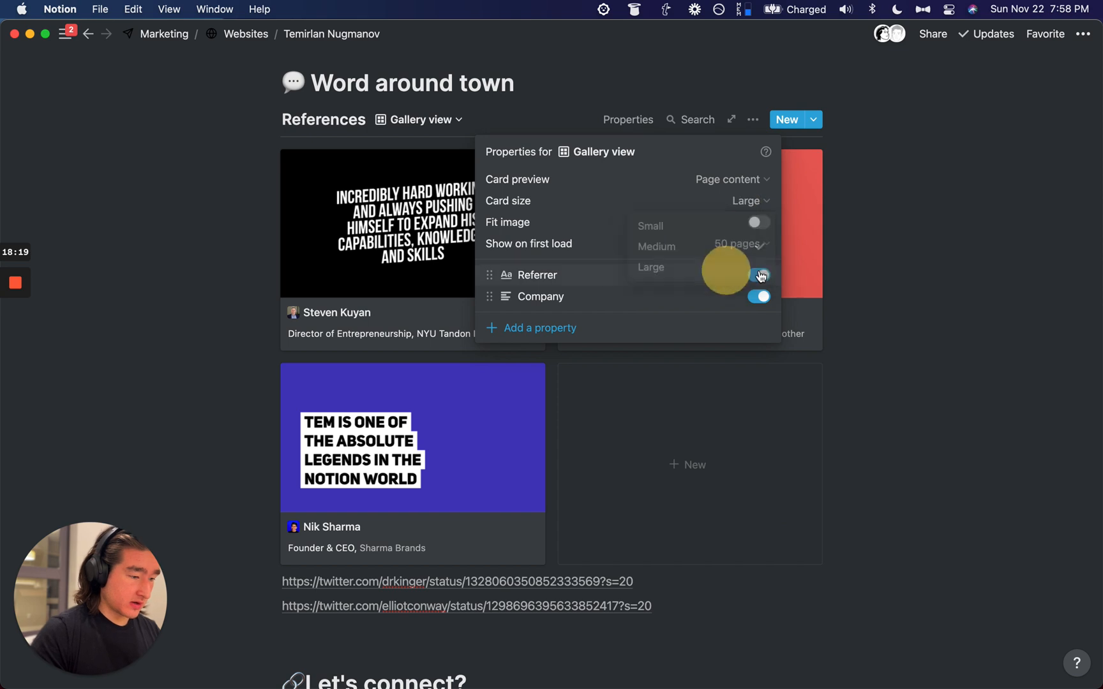
click(950, 176)
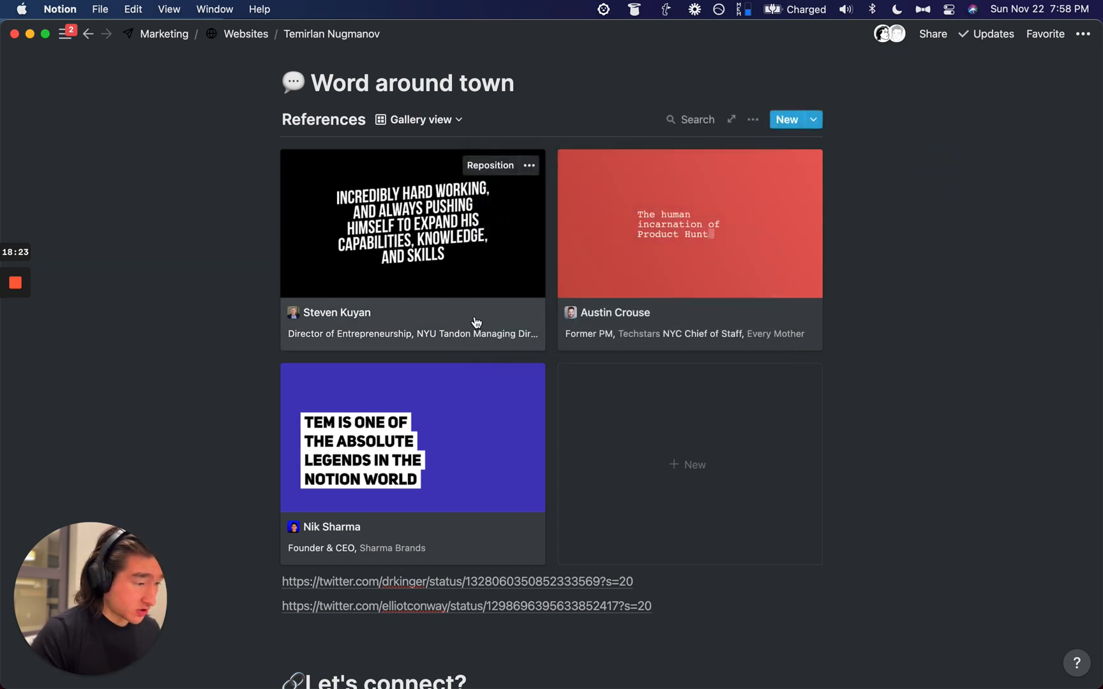
Step: Delete the 'Director of Entrepreneurship, NYU Tandon' line from the first card's Company
click(450, 334)
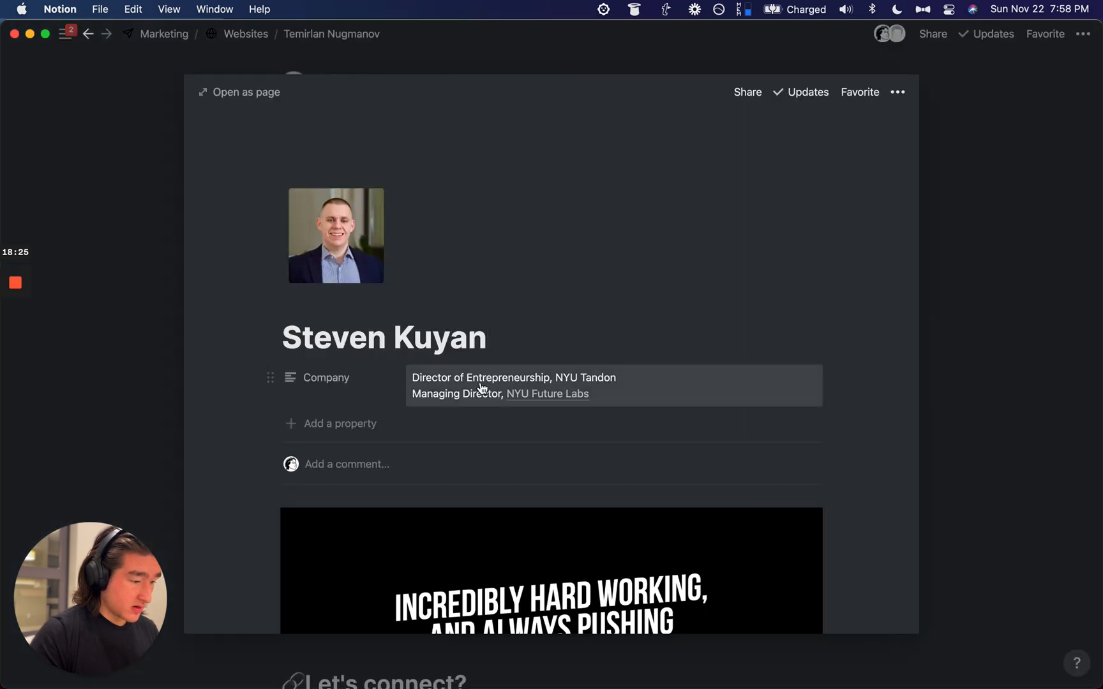
click(454, 391)
key(super+BackSpace)
key(super+BackSpace)
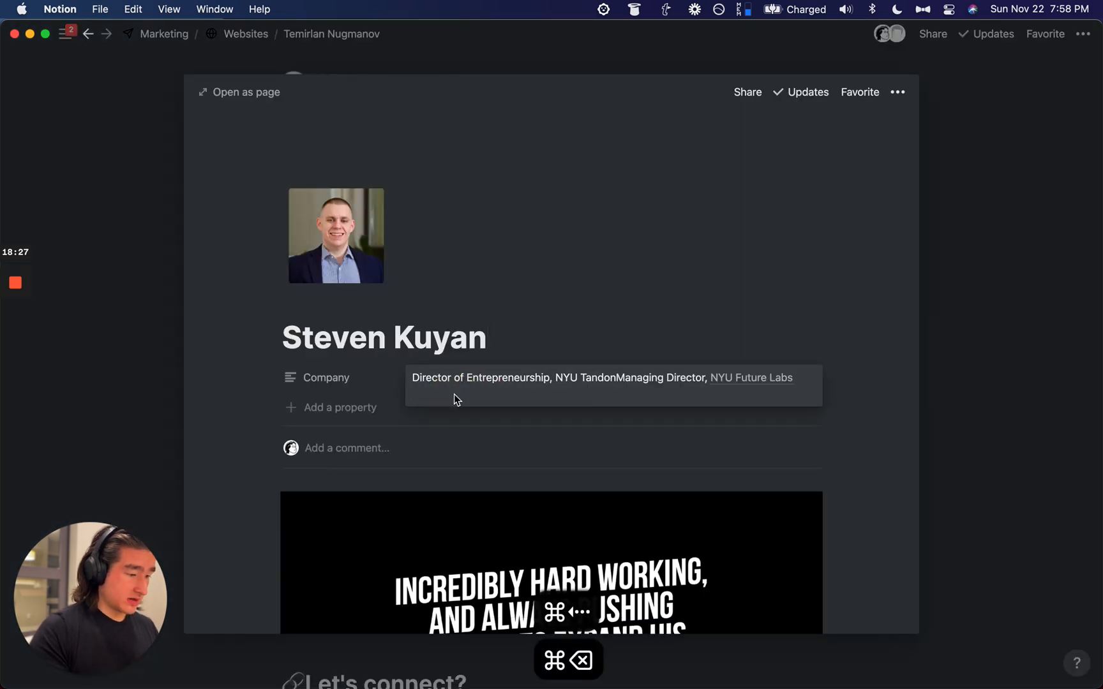
key(Escape)
key(Escape)
scroll(234, 287, down, 3)
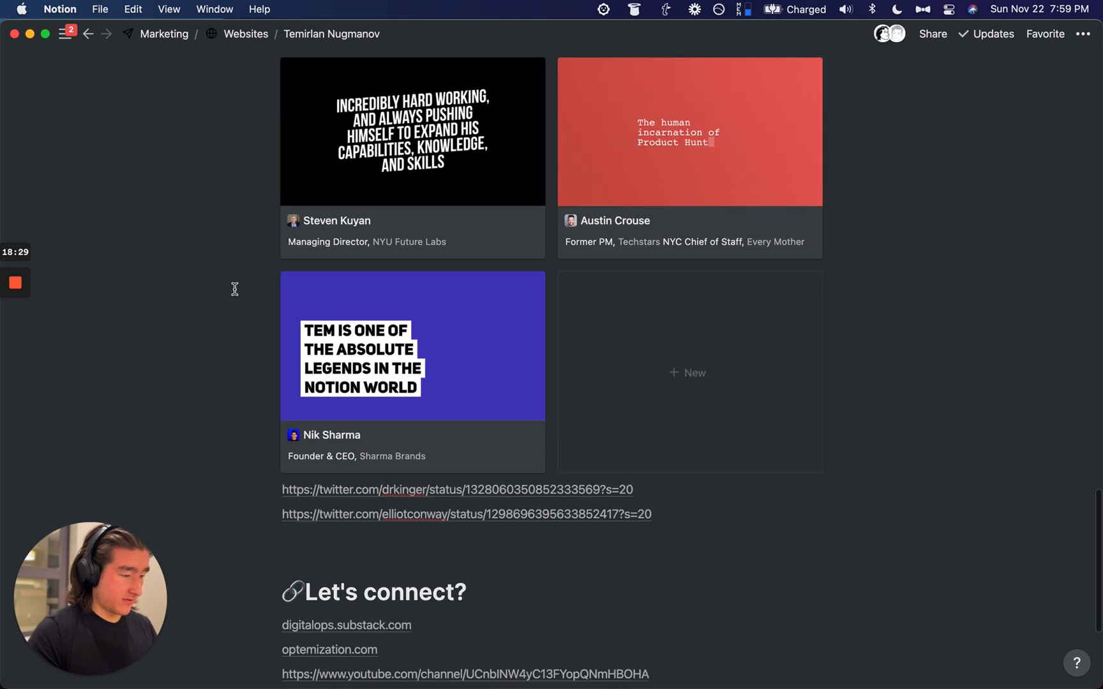
Step: Copy both tweet links below the gallery into the paste queue
scroll(235, 290, down, 2)
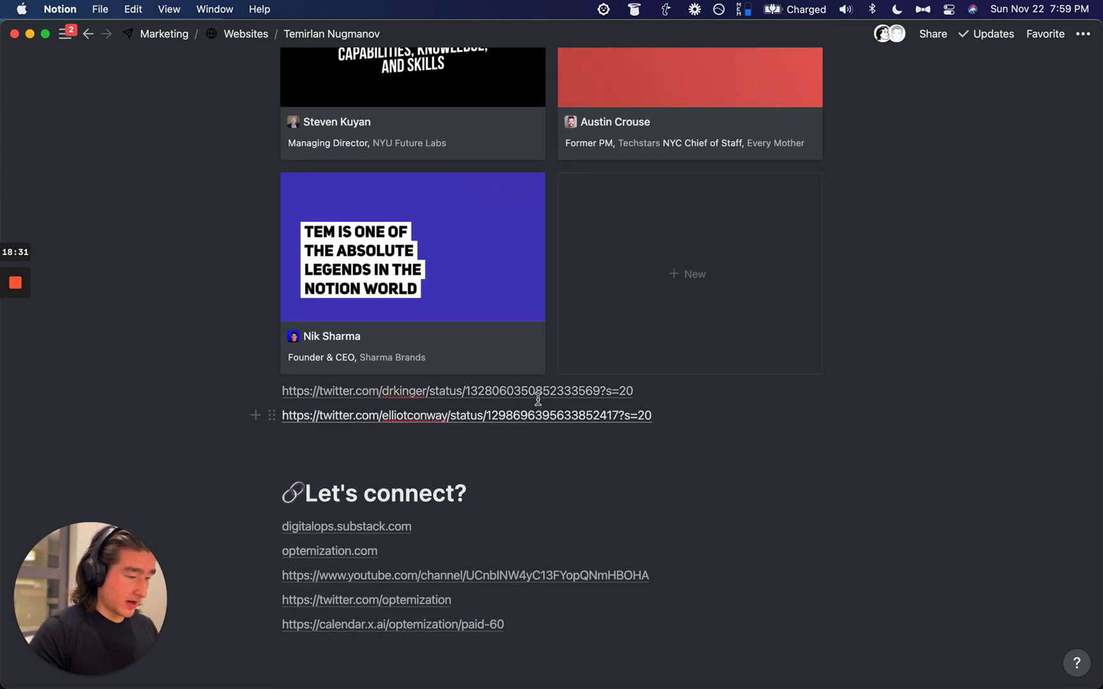
drag(652, 388, 262, 389)
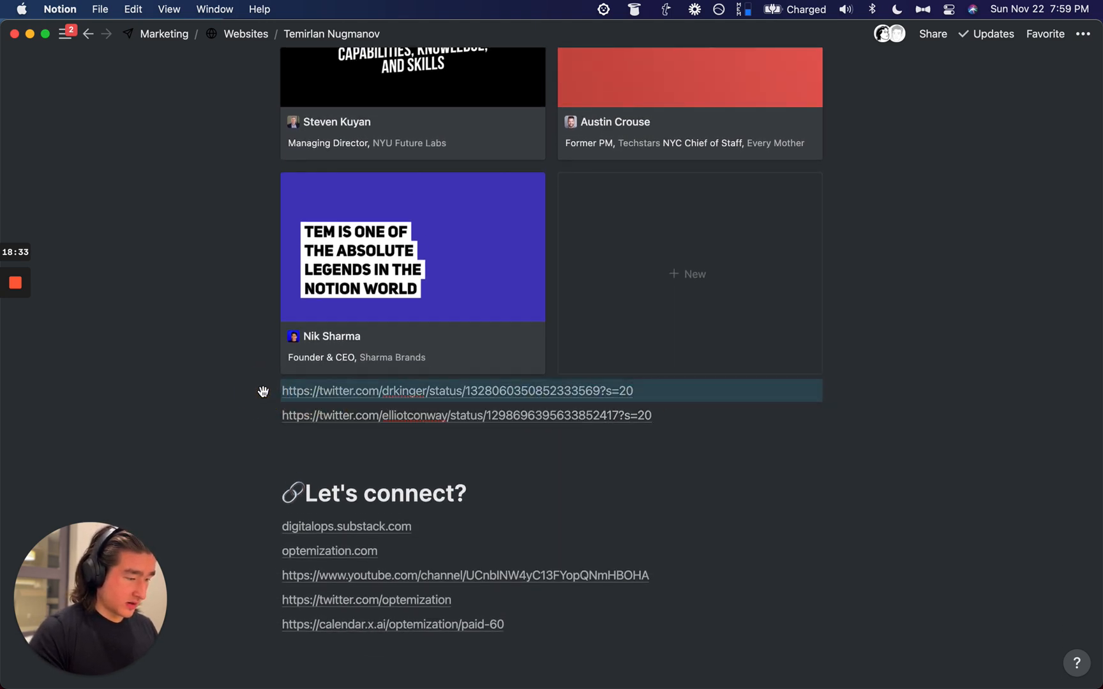
key(alt+super+c)
triple_click(706, 388)
key(super+c)
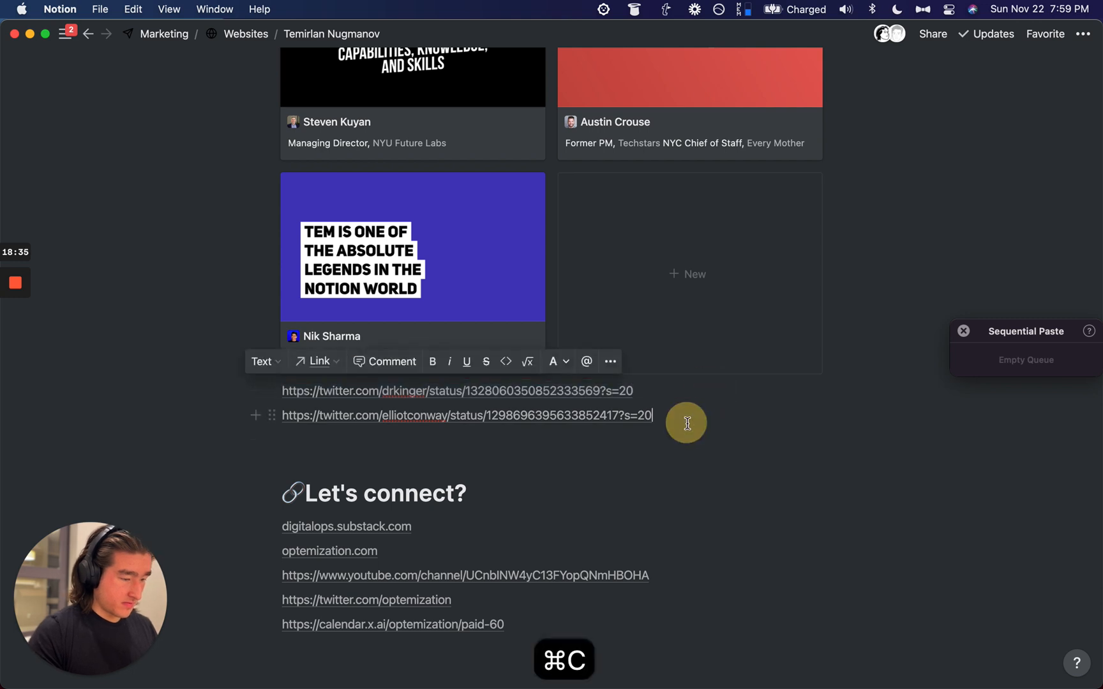
triple_click(688, 424)
key(super+c)
click(690, 418)
scroll(659, 278, up, 2)
scroll(651, 255, down, 2)
Step: Insert a tweet embed block from the first tweet link
key(Return)
key(alt+super+v)
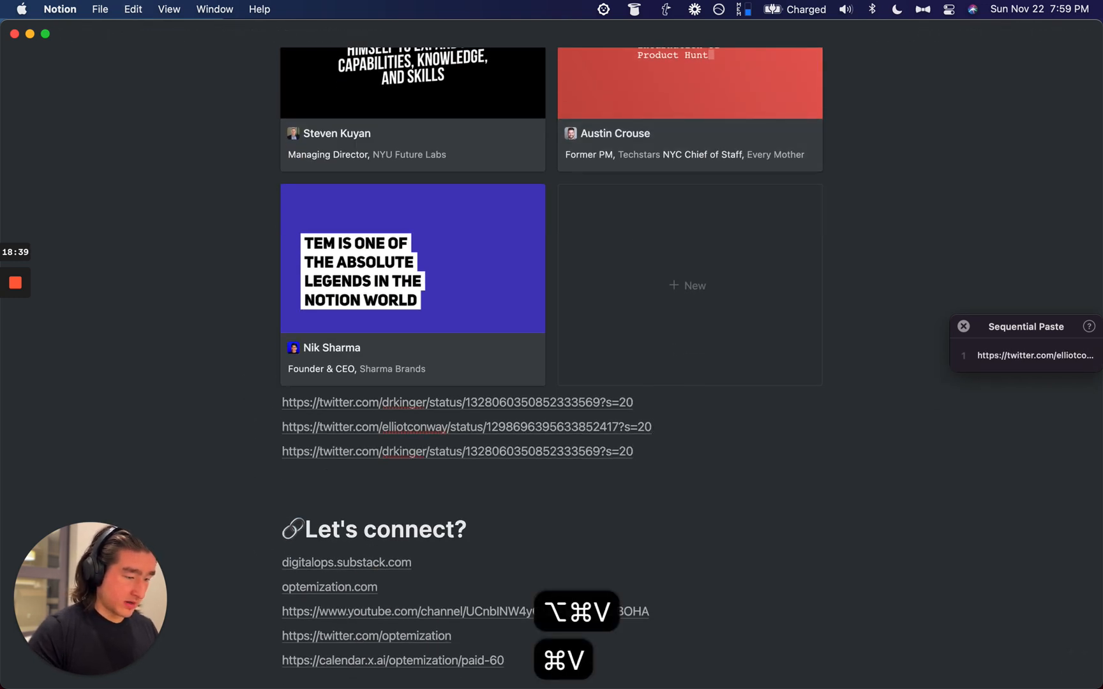
key(super+BackSpace)
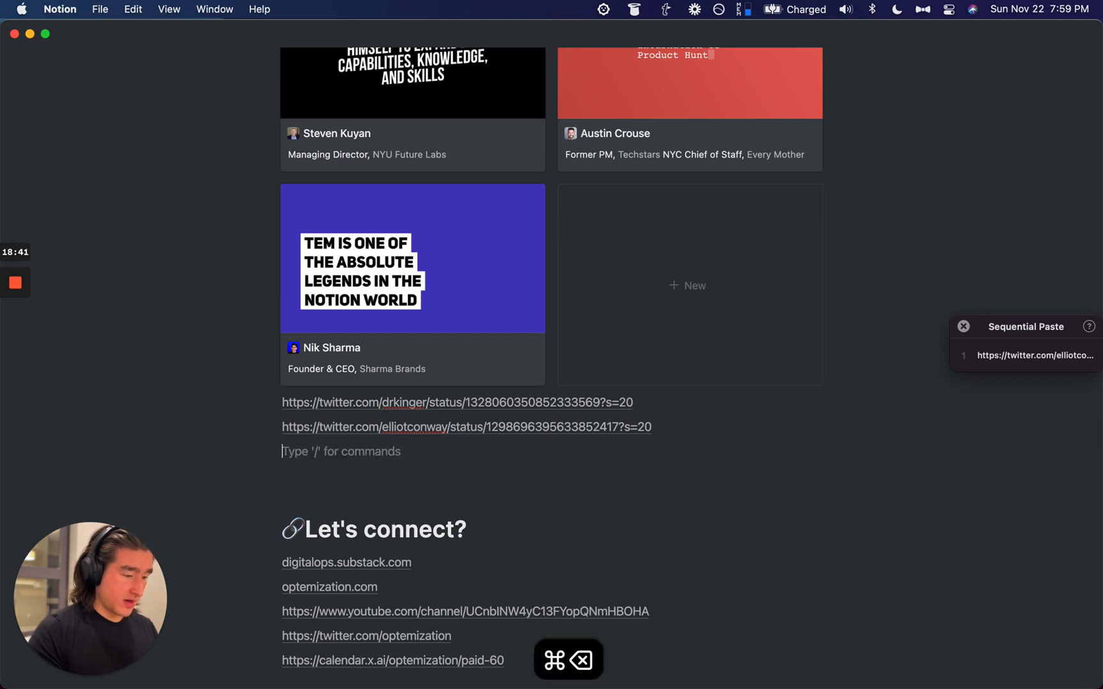
text(/emb)
key(Down)
key(Return)
key(super+v)
key(Return)
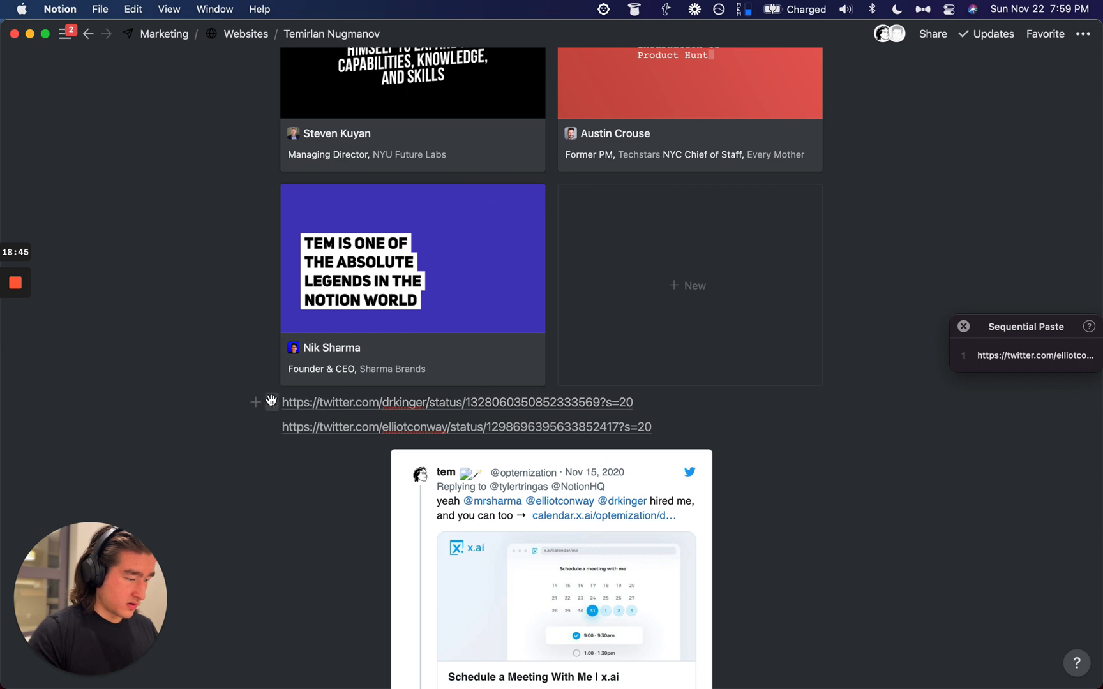
Step: Delete the drkinger link block and try placing the embed in a column, then undo
click(272, 401)
key(Delete)
scroll(618, 618, down, 5)
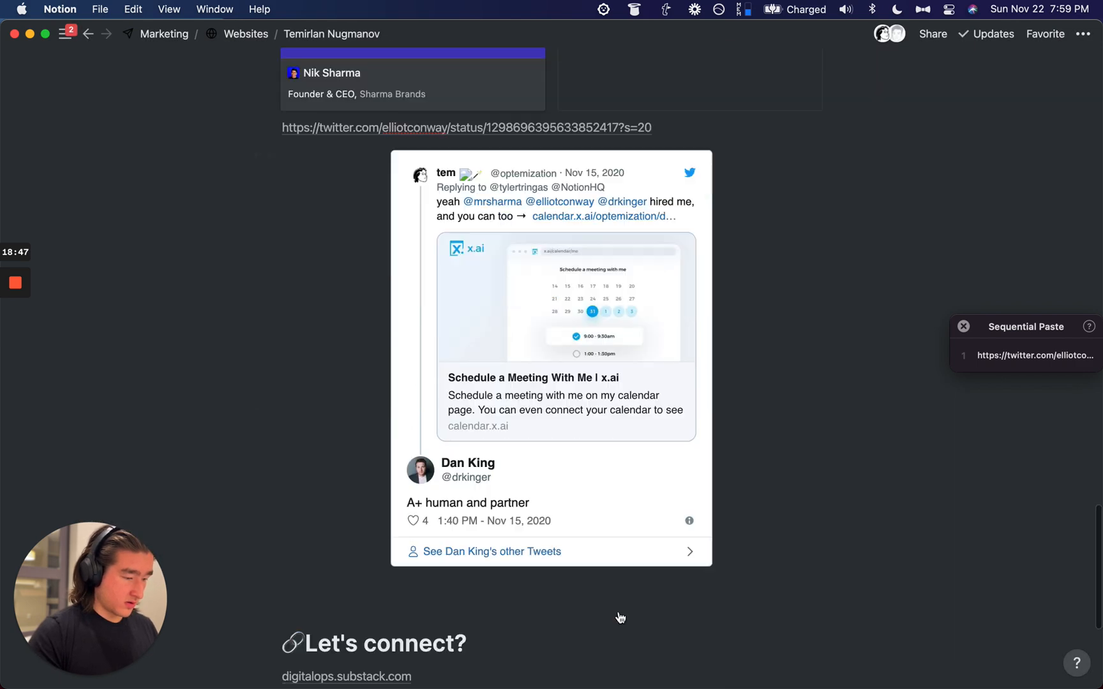
scroll(618, 618, up, 2)
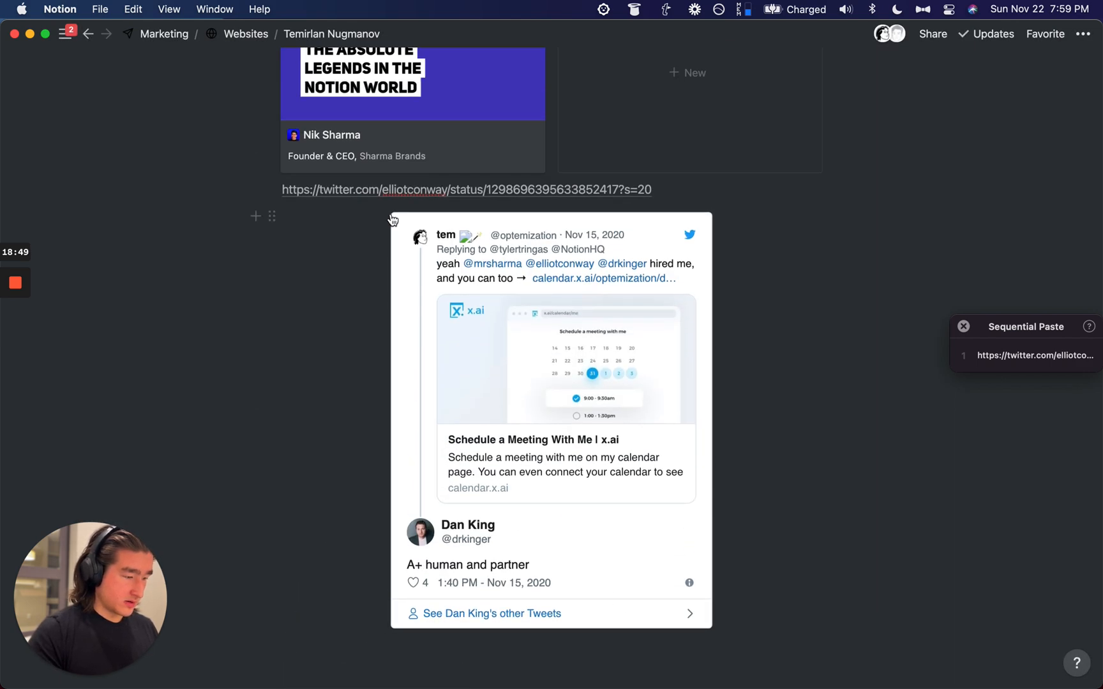
drag(271, 215, 257, 197)
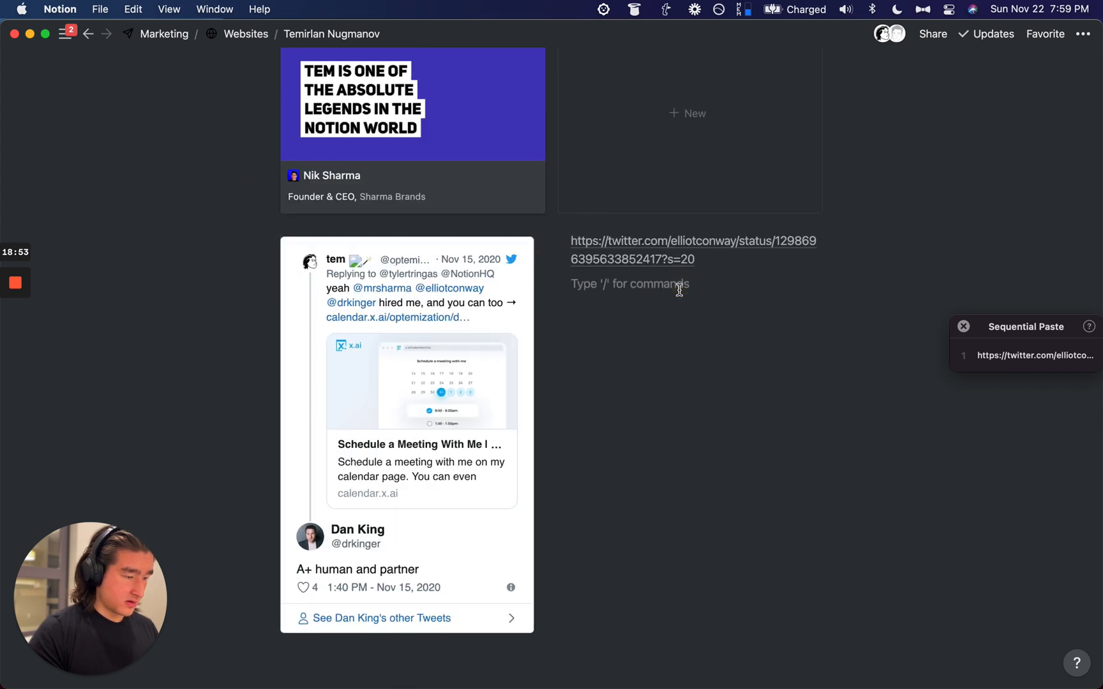
key(super+z)
Step: Remove the tweet embed and paste the tweet link onto a new line below
click(651, 289)
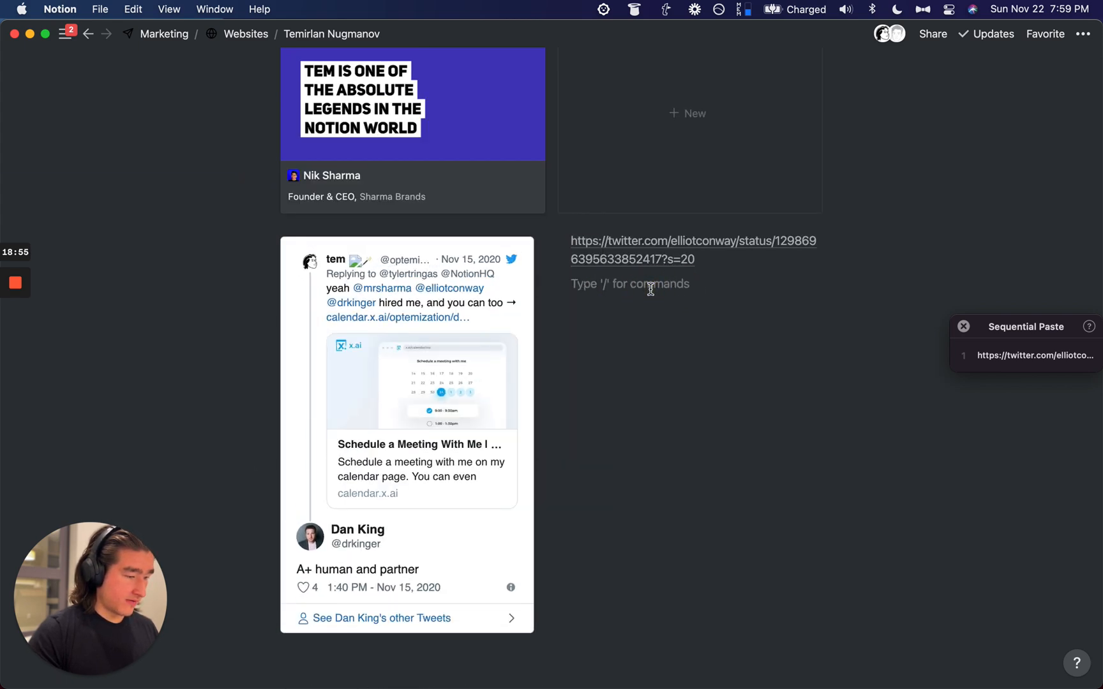
click(238, 340)
drag(243, 340, 345, 369)
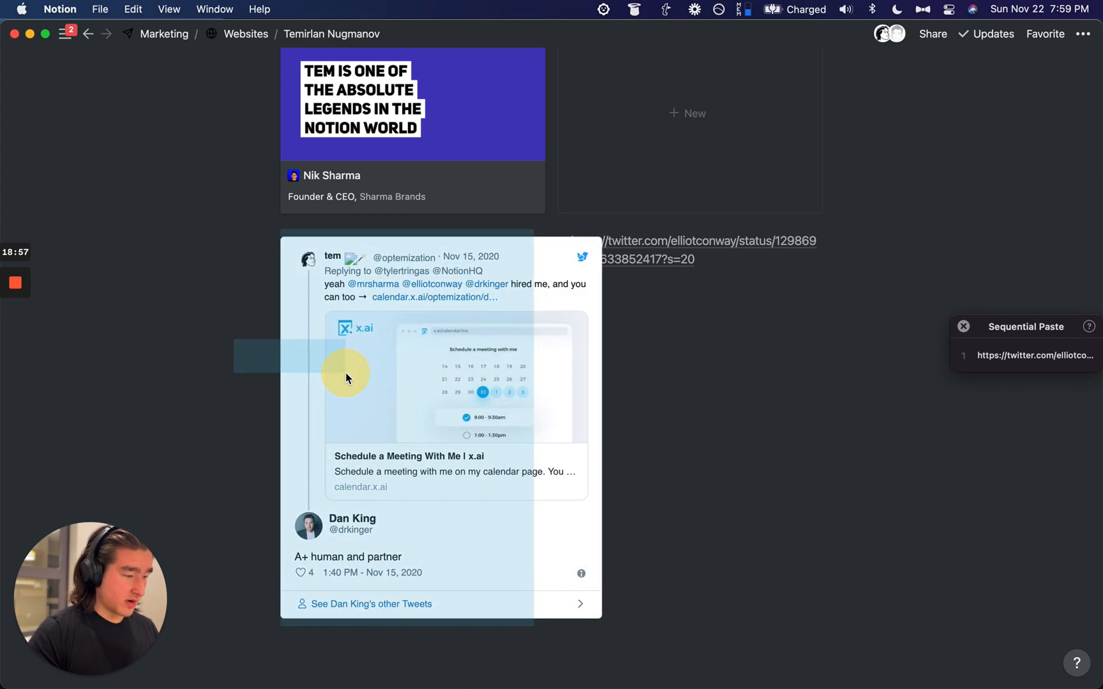
key(BackSpace)
click(403, 268)
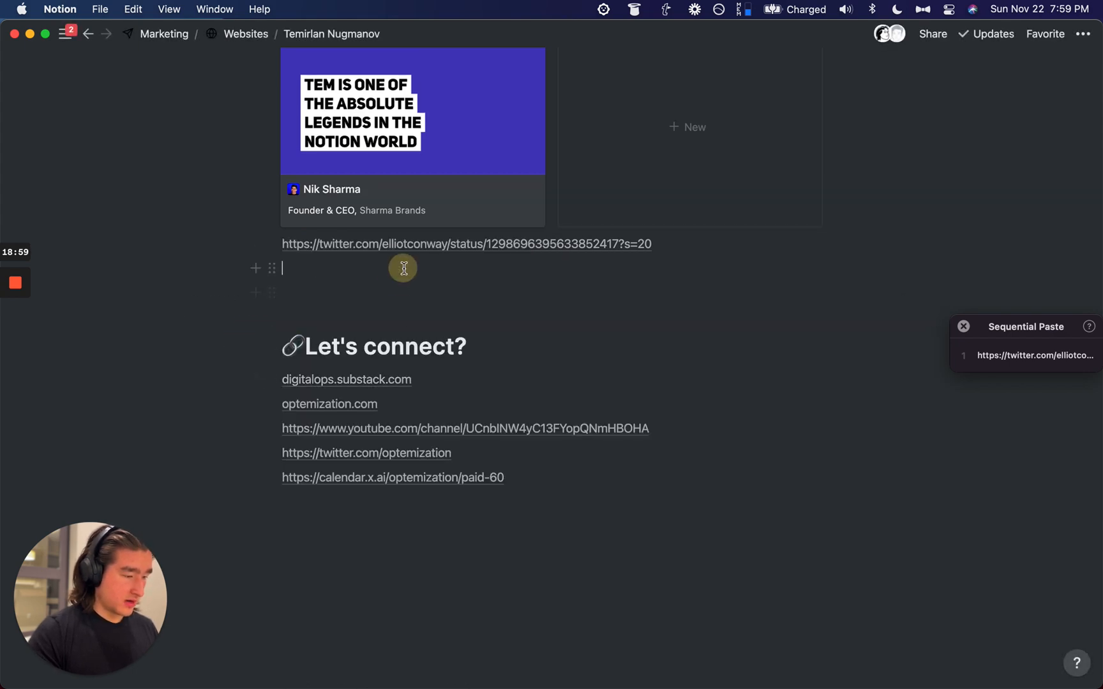
key(super+alt+v)
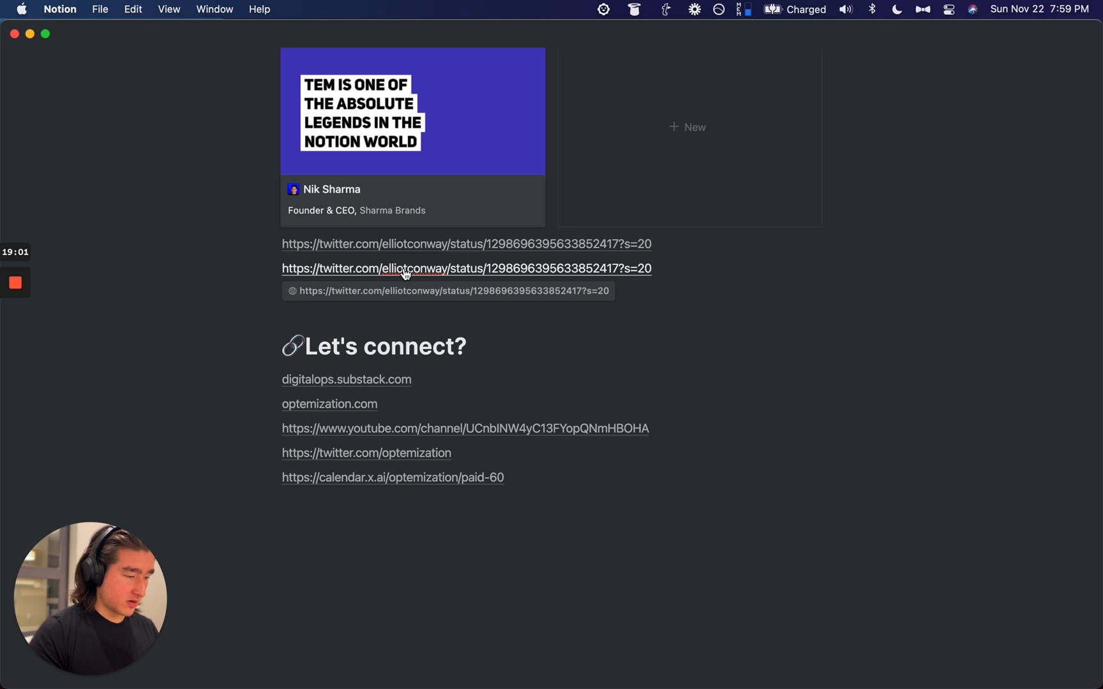
Step: Replace the first pasted link line with an embedded tweet via /embed
key(super+BackSpace)
text(/bm)
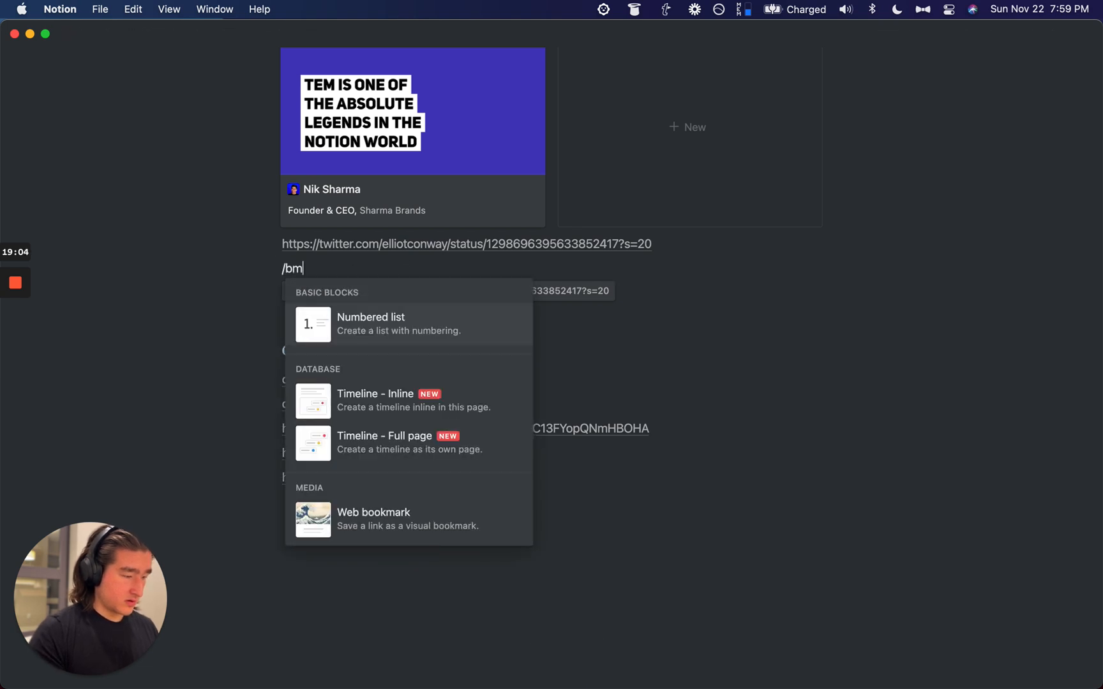
key(BackSpace)
text(embe)
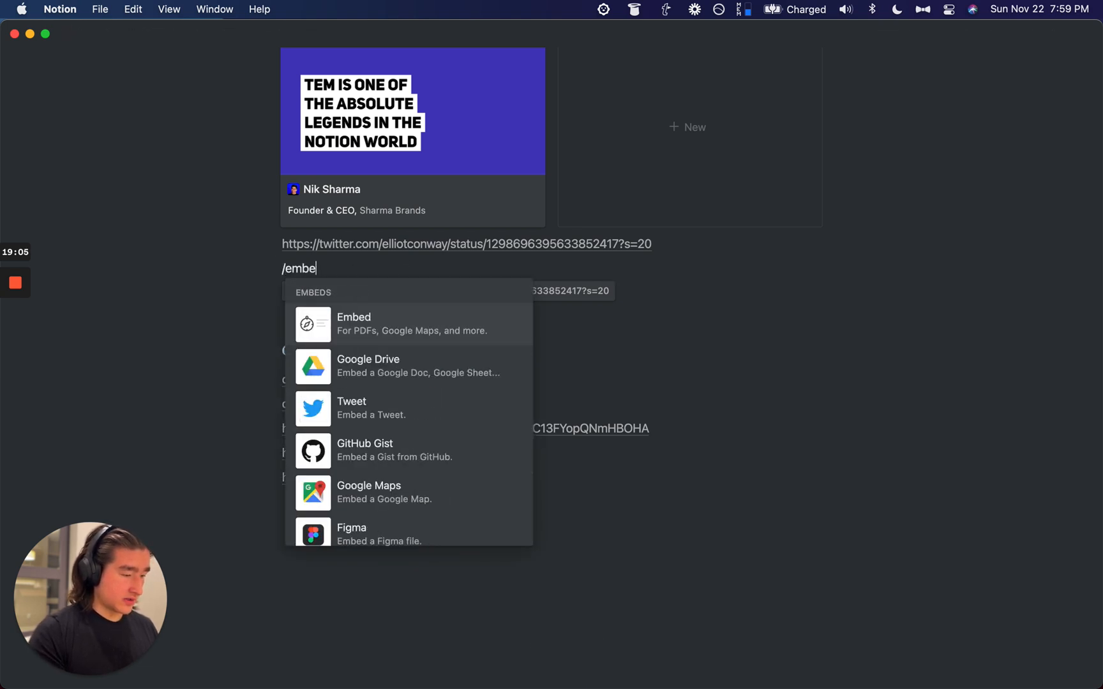
key(Down)
key(Return)
key(super+v)
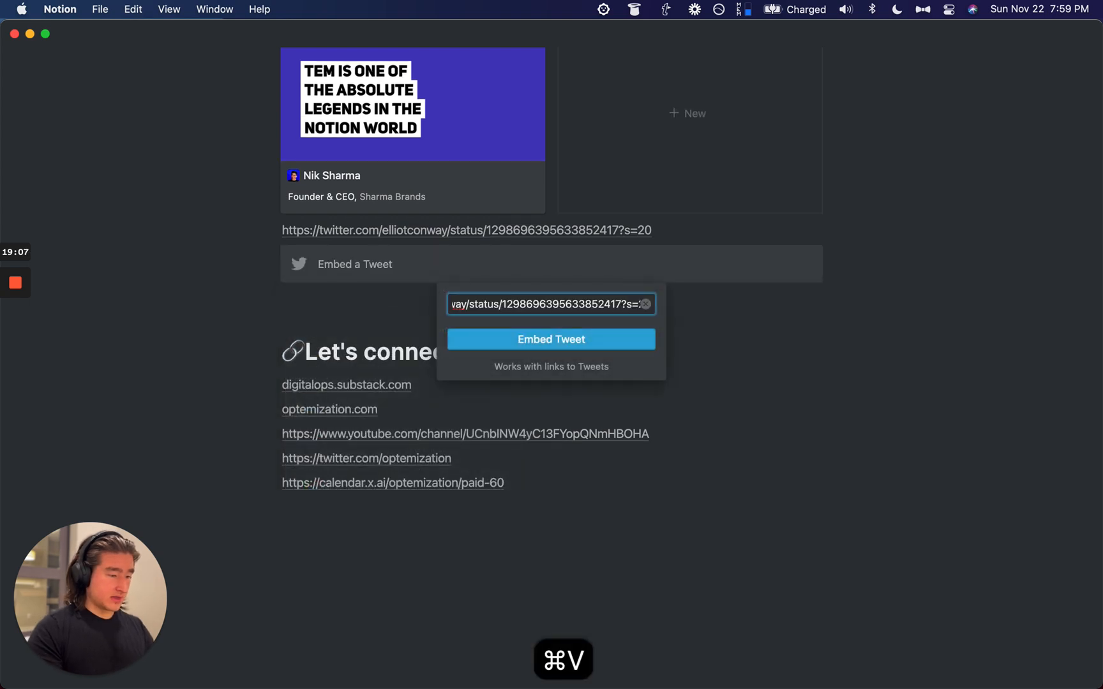
key(Return)
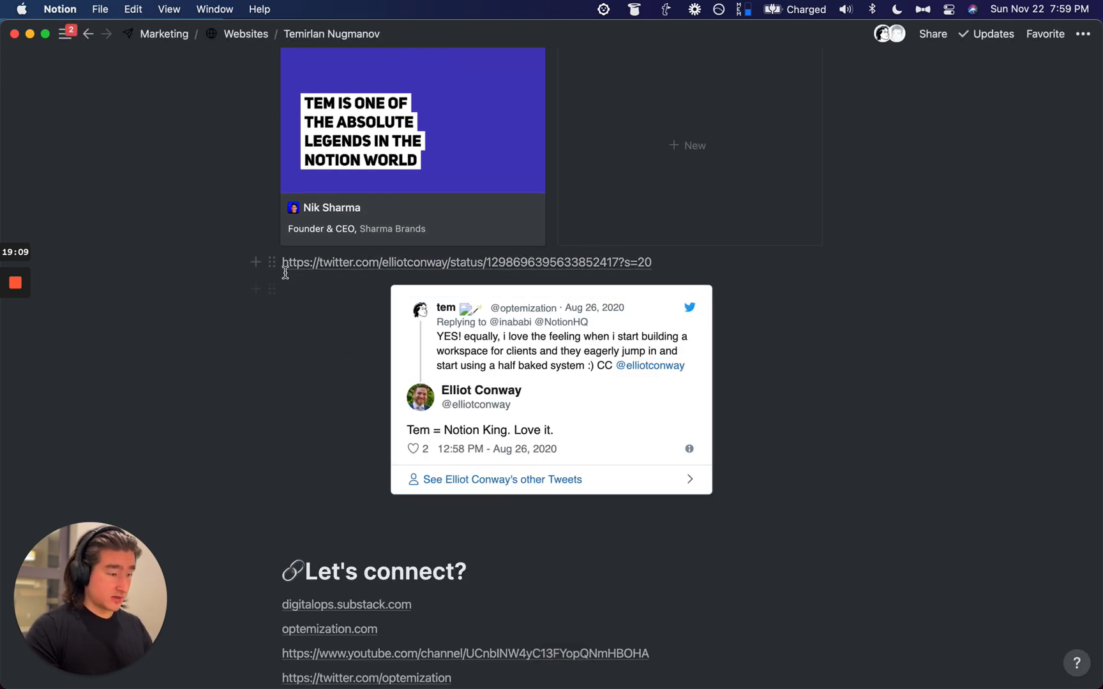
Step: Delete the leftover link line and paste the second tweet's link from clipboard history
scroll(351, 361, up, 2)
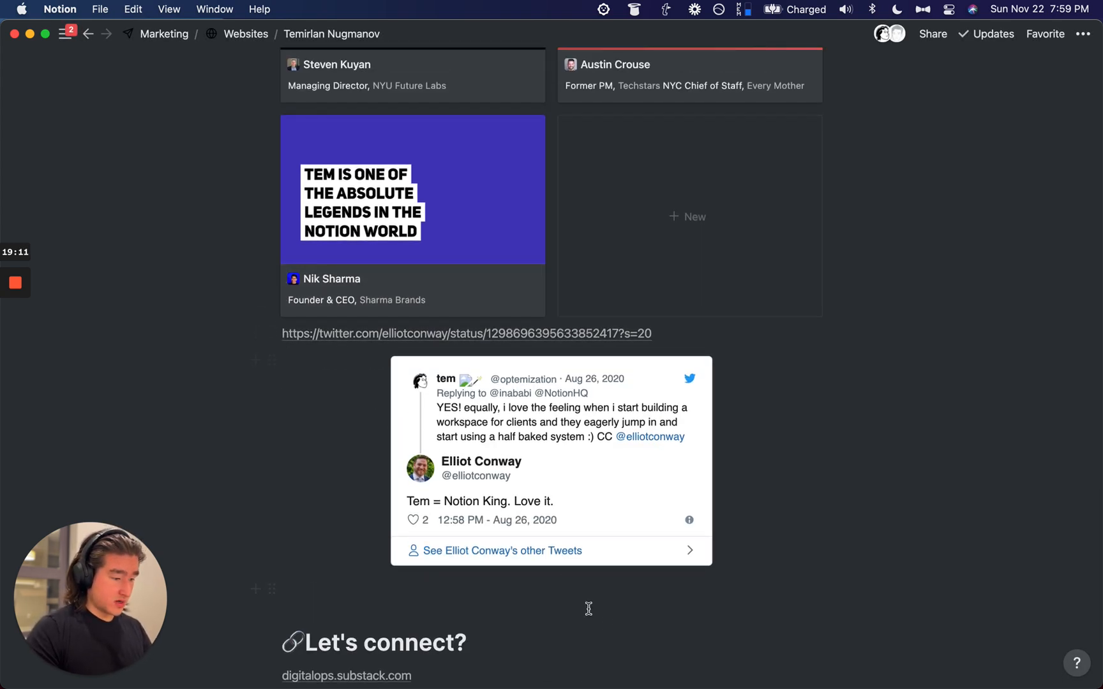
click(272, 336)
key(Delete)
scroll(405, 395, up, 5)
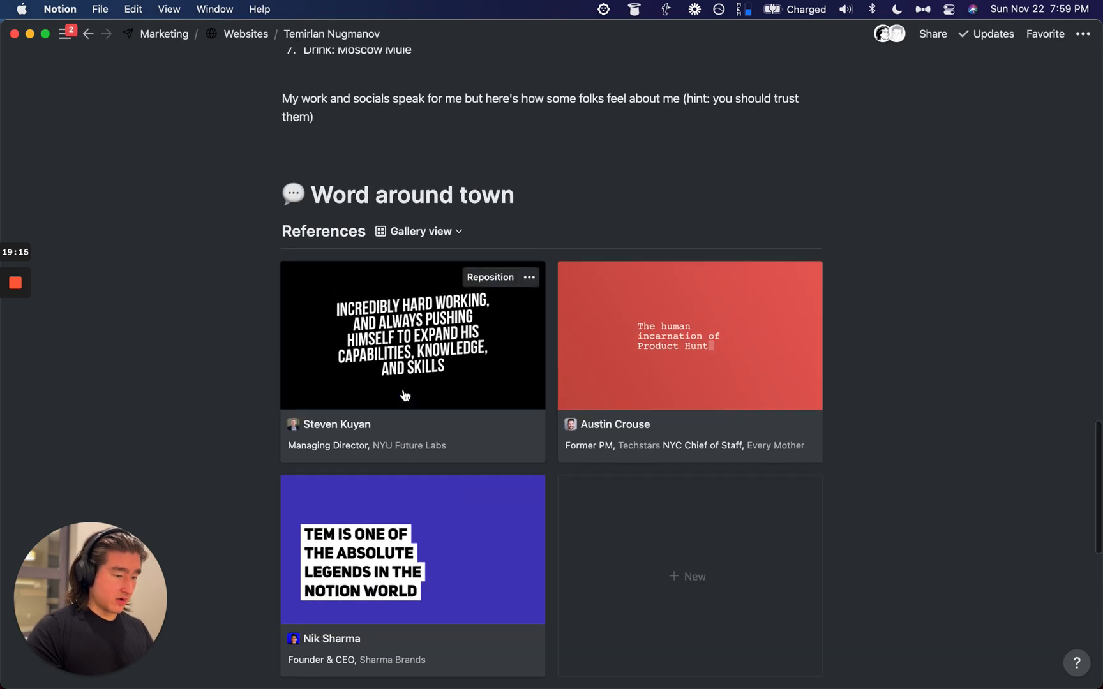
scroll(405, 396, down, 7)
scroll(405, 395, down, 1)
key(alt+super+v)
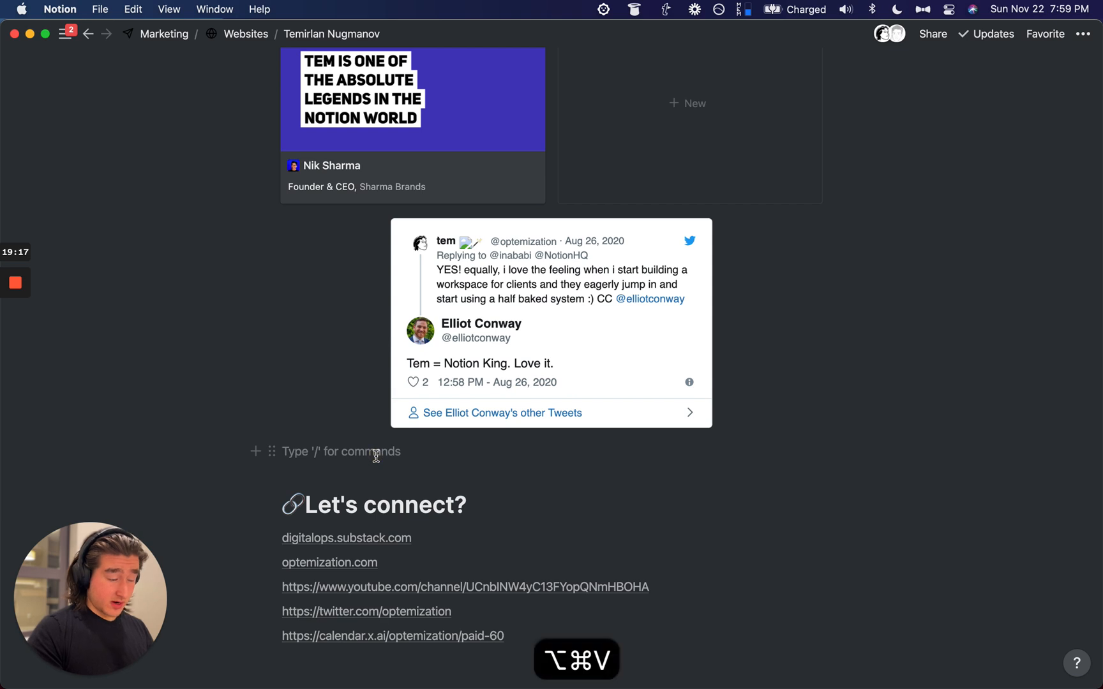
key(shift+super+BackSpace)
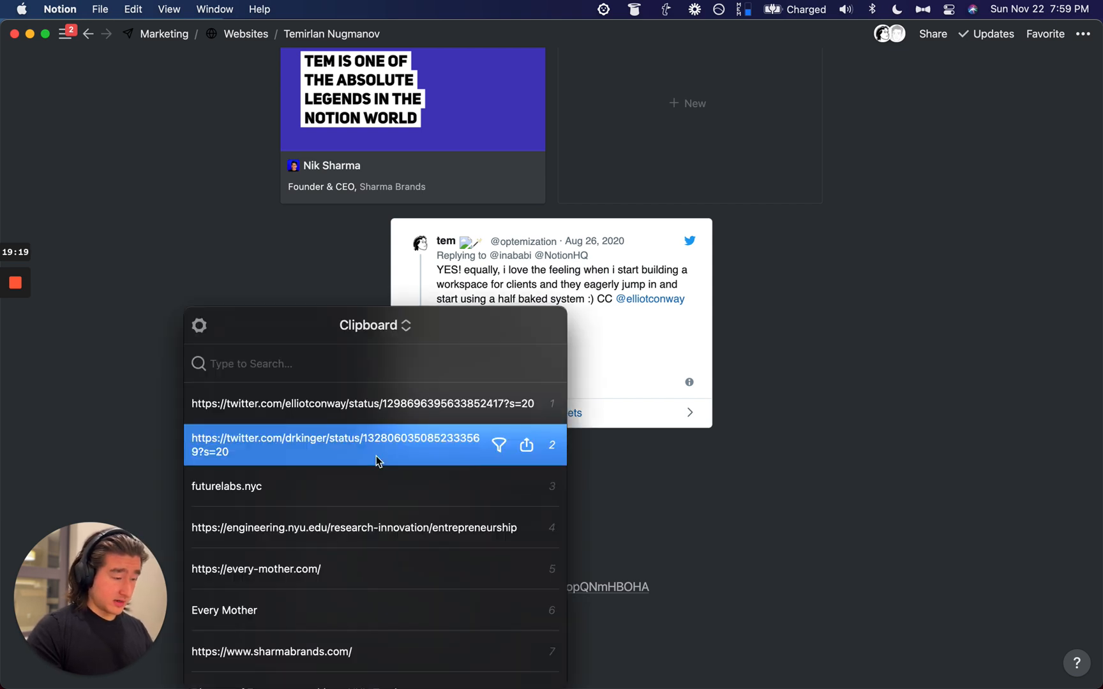
click(378, 461)
Step: Turn the second tweet link into an embedded tweet
key(super+BackSpace)
text(/emb)
key(Return)
key(super+v)
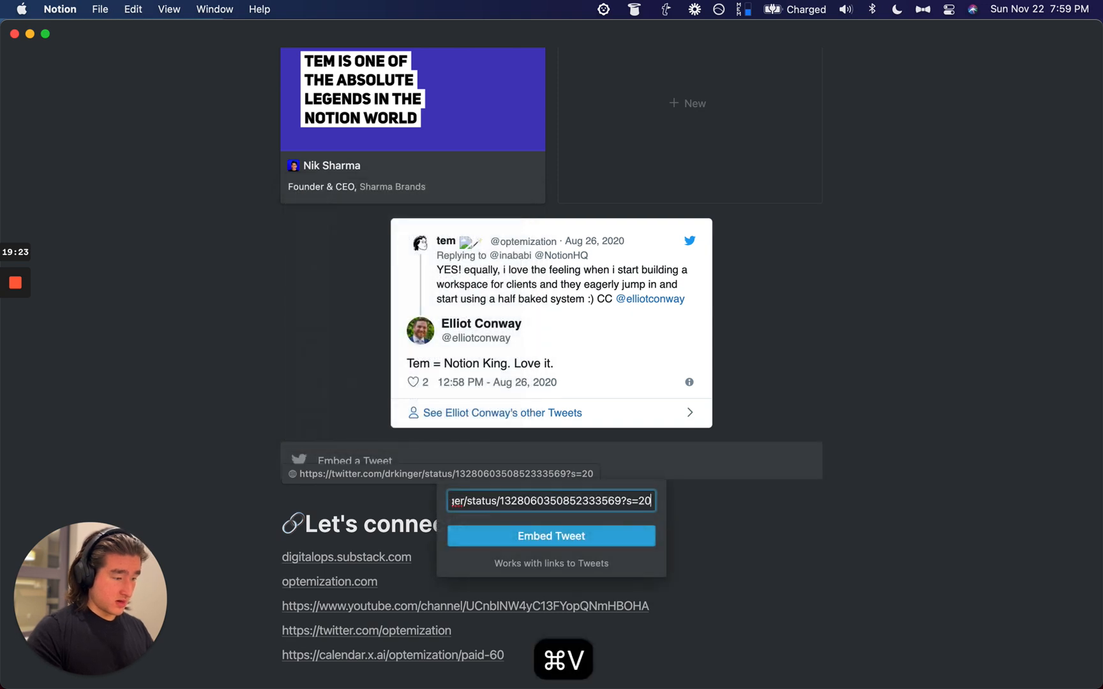
key(Return)
Step: Drag the second tweet beside the first into two columns
scroll(223, 411, down, 2)
click(170, 389)
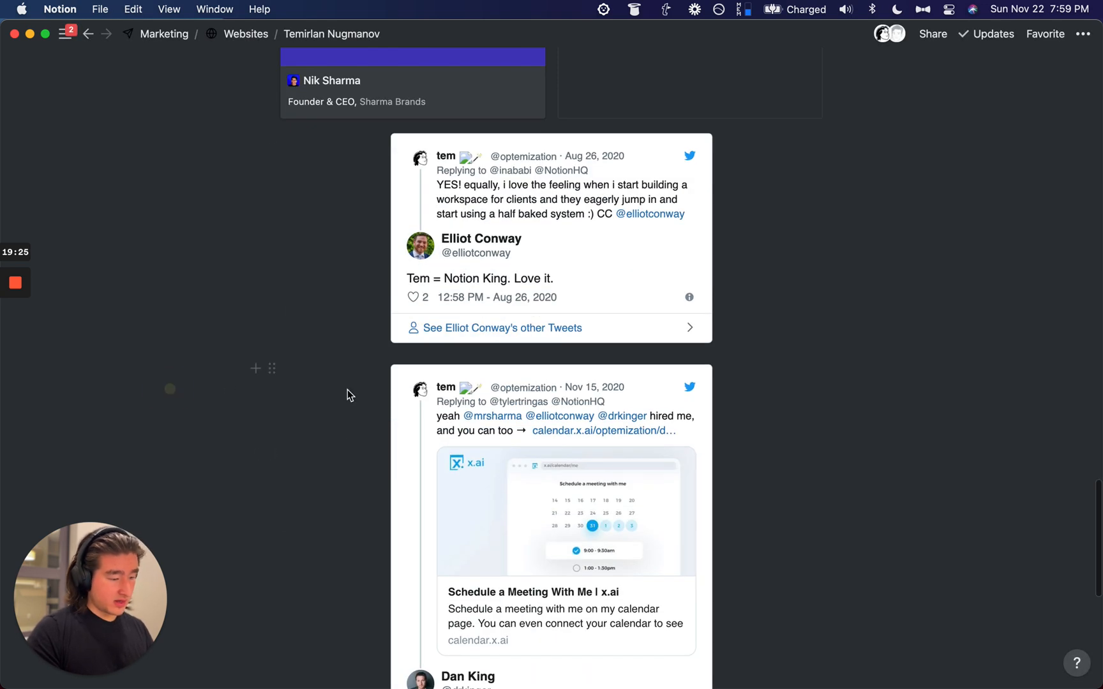
scroll(370, 381, down, 5)
scroll(306, 396, up, 5)
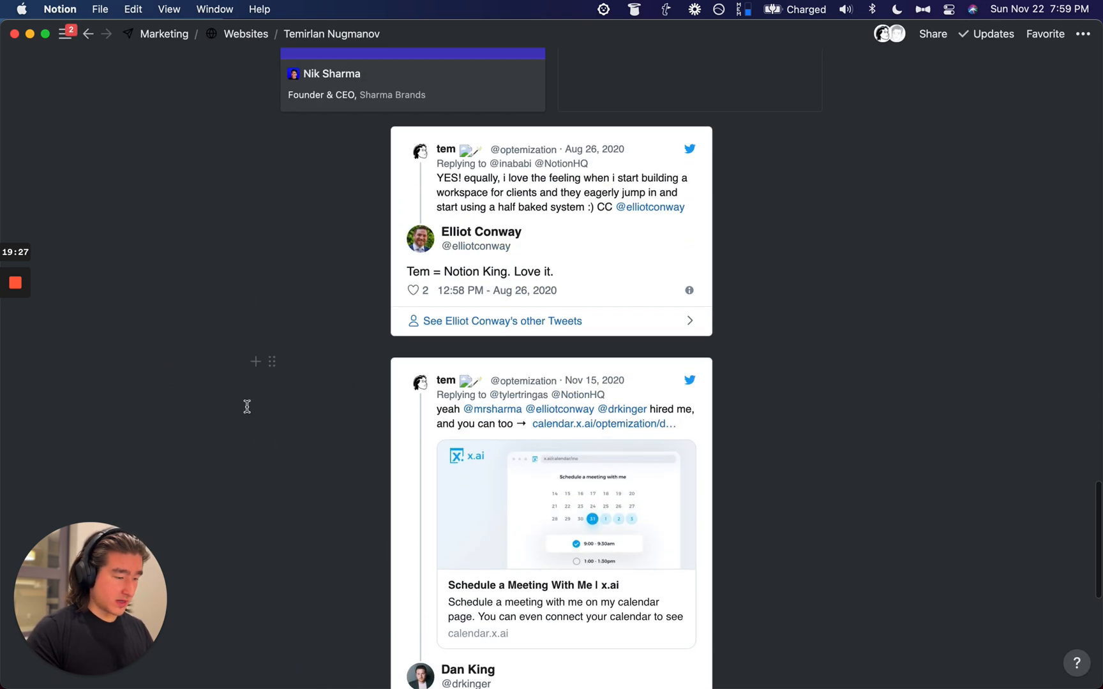
drag(274, 362, 655, 386)
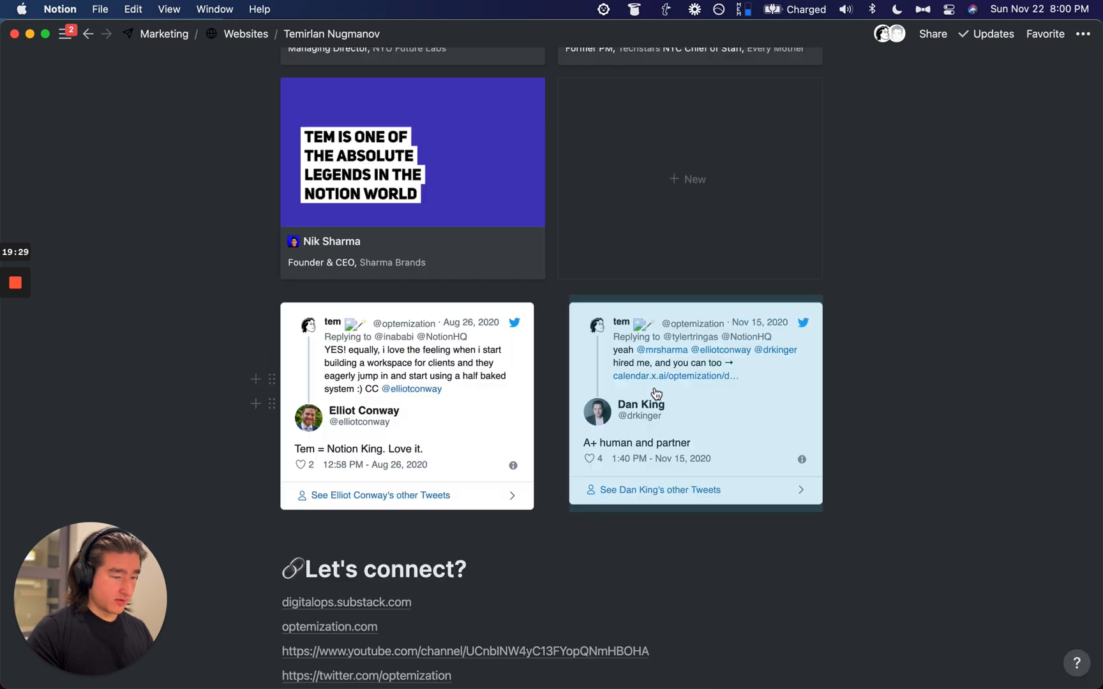
Step: Undo the two-column tweet layout and try adding an empty block beside the first tweet
key(super+z)
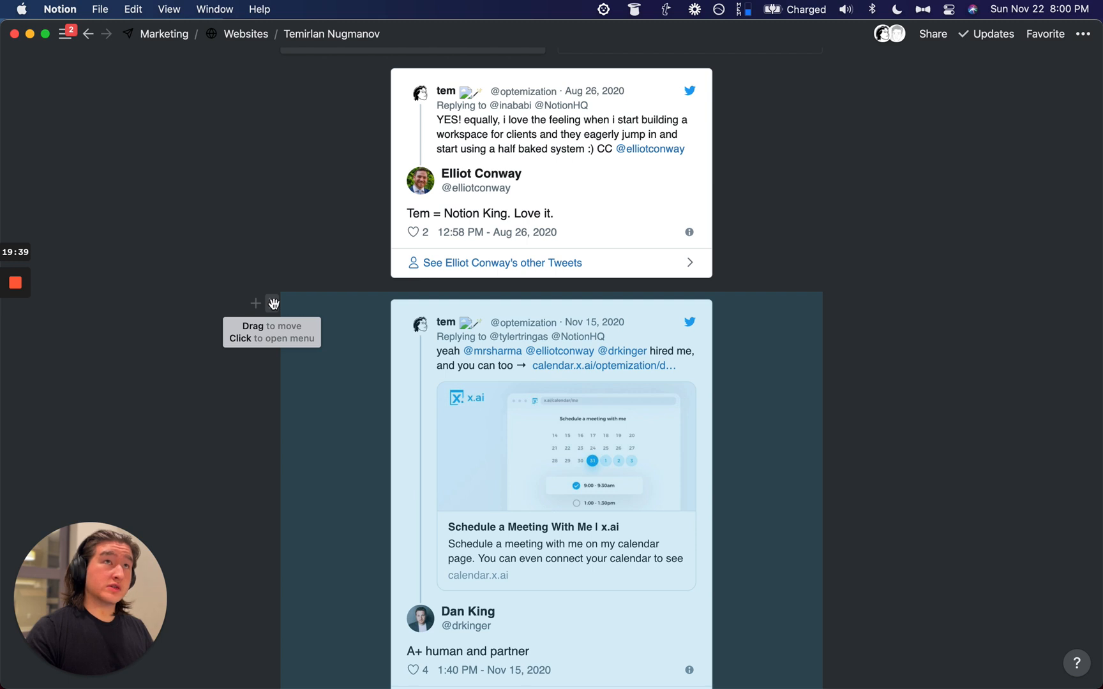
scroll(334, 339, up, 3)
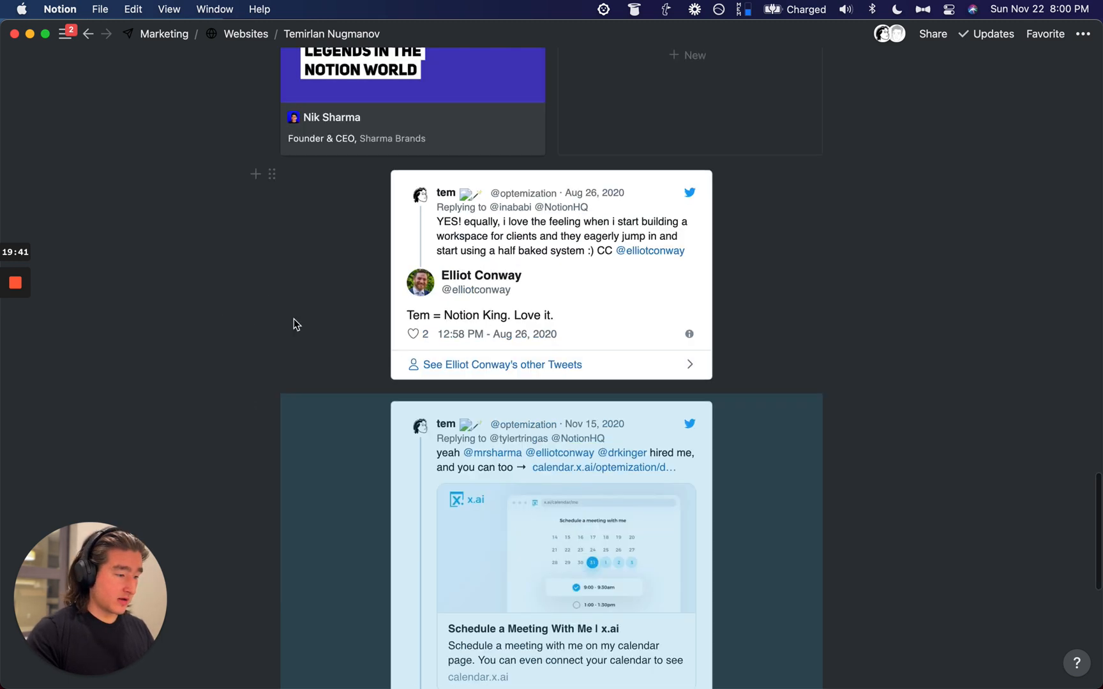
click(254, 173)
click(291, 395)
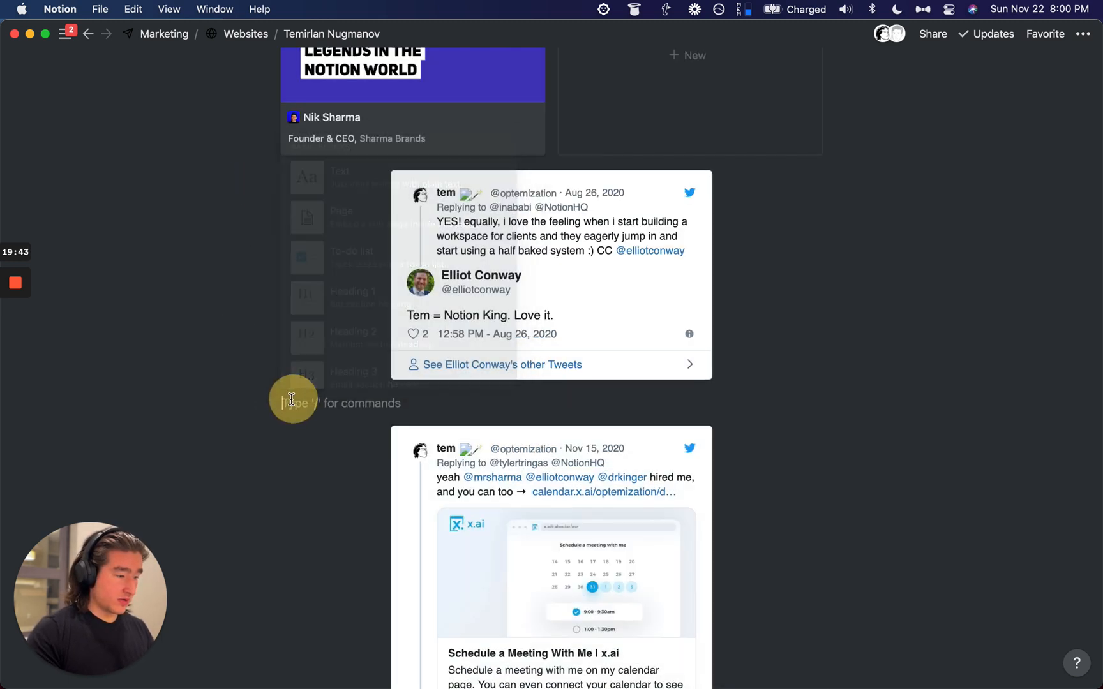
drag(270, 399, 905, 341)
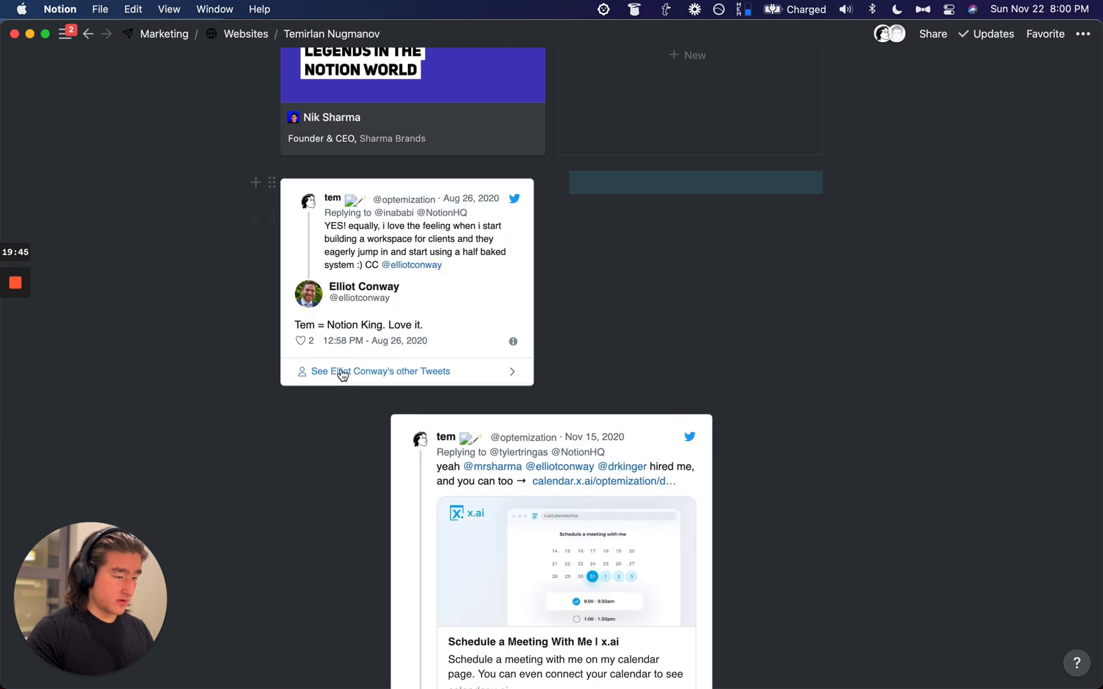
drag(371, 413, 374, 445)
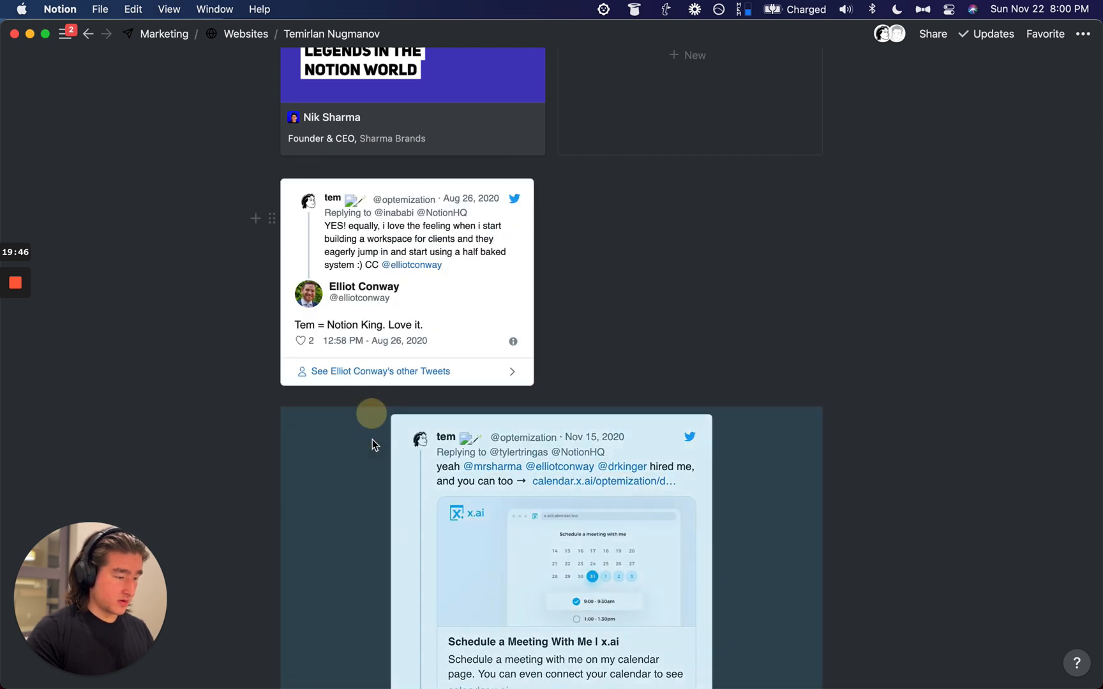
click(275, 420)
Step: Move the second tweet into a column beside the first, then undo it
drag(296, 498, 280, 431)
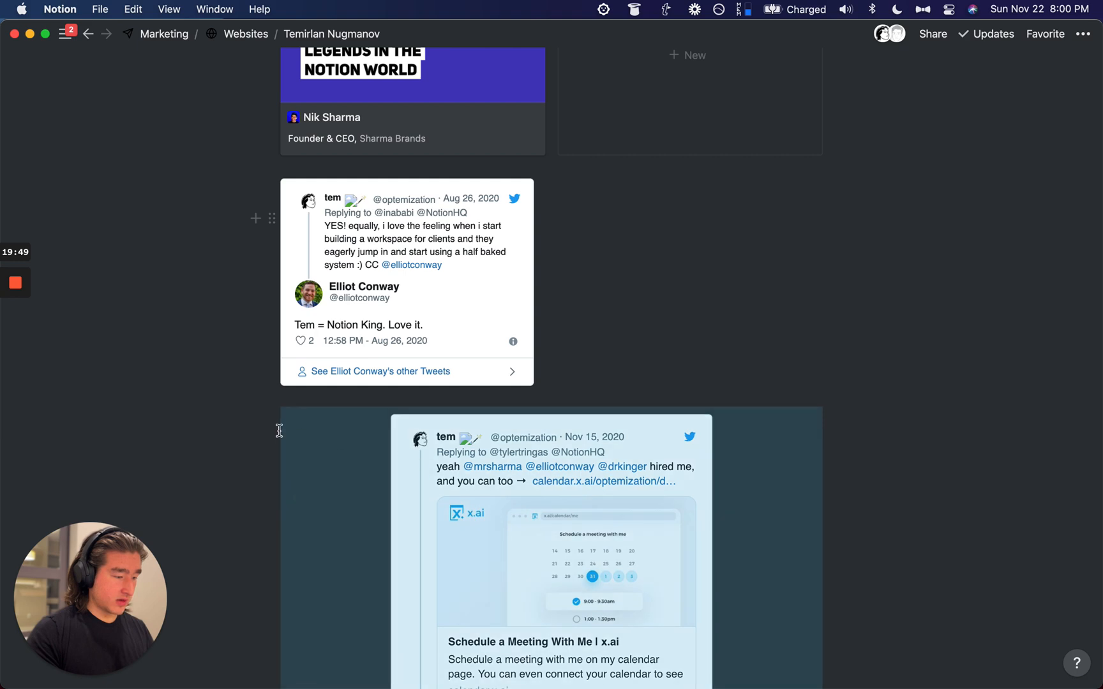
scroll(264, 407, down, 5)
click(178, 380)
drag(272, 242, 720, 421)
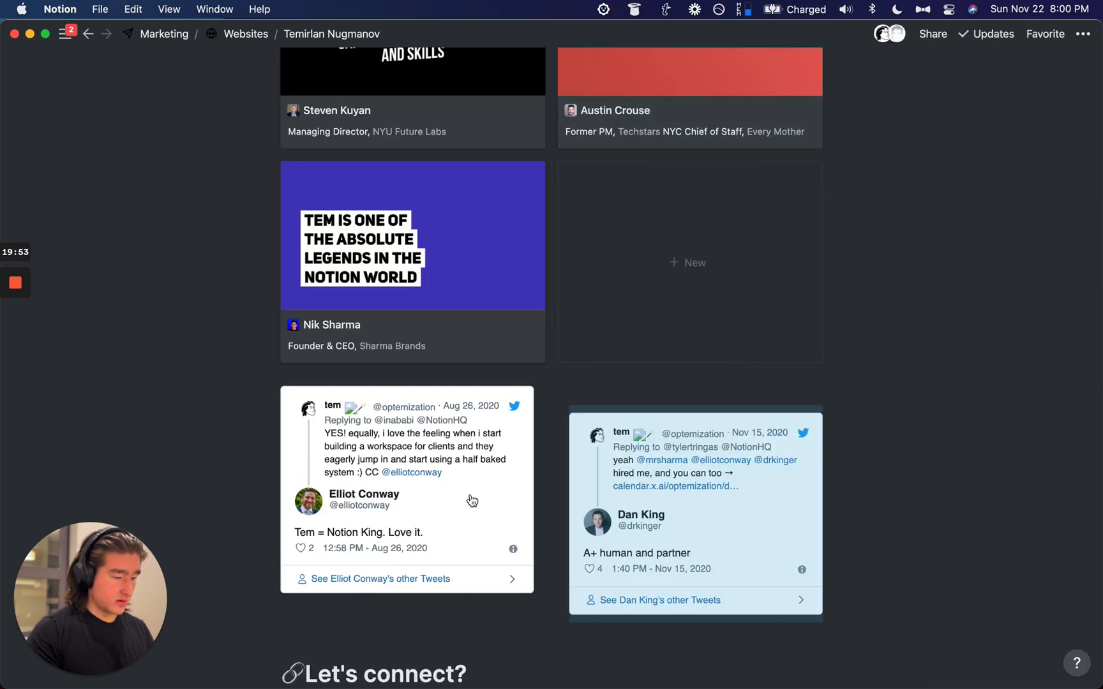
scroll(483, 513, down, 5)
key(super+z)
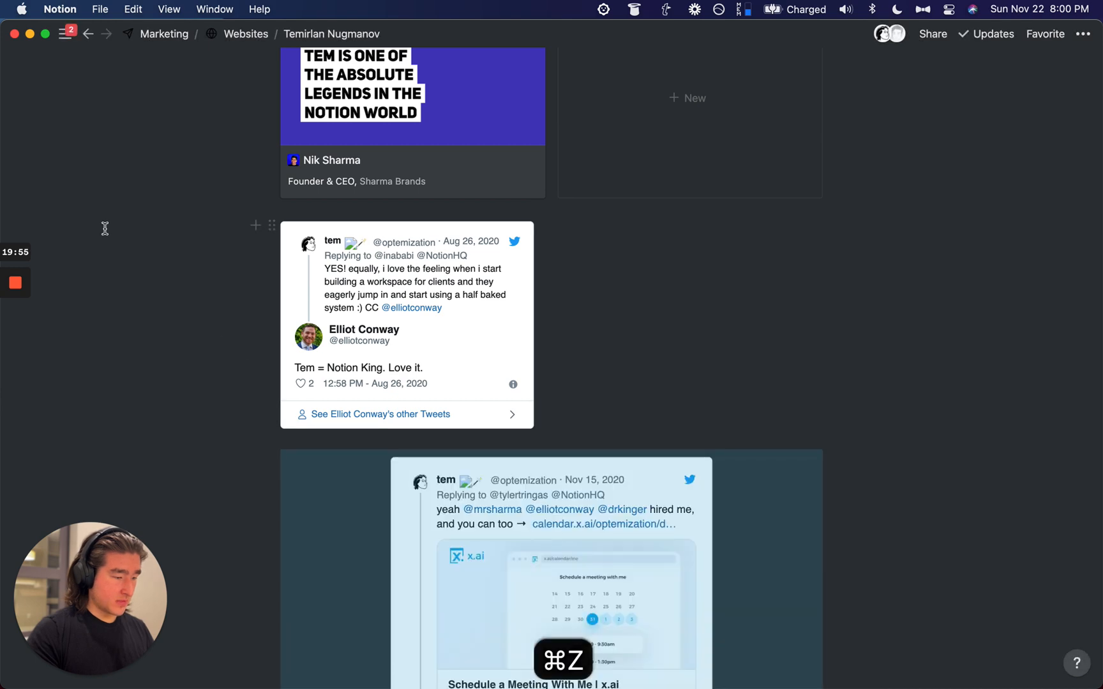
Step: Open the first embedded tweet's page in Firefox
scroll(146, 264, down, 5)
scroll(146, 263, down, 5)
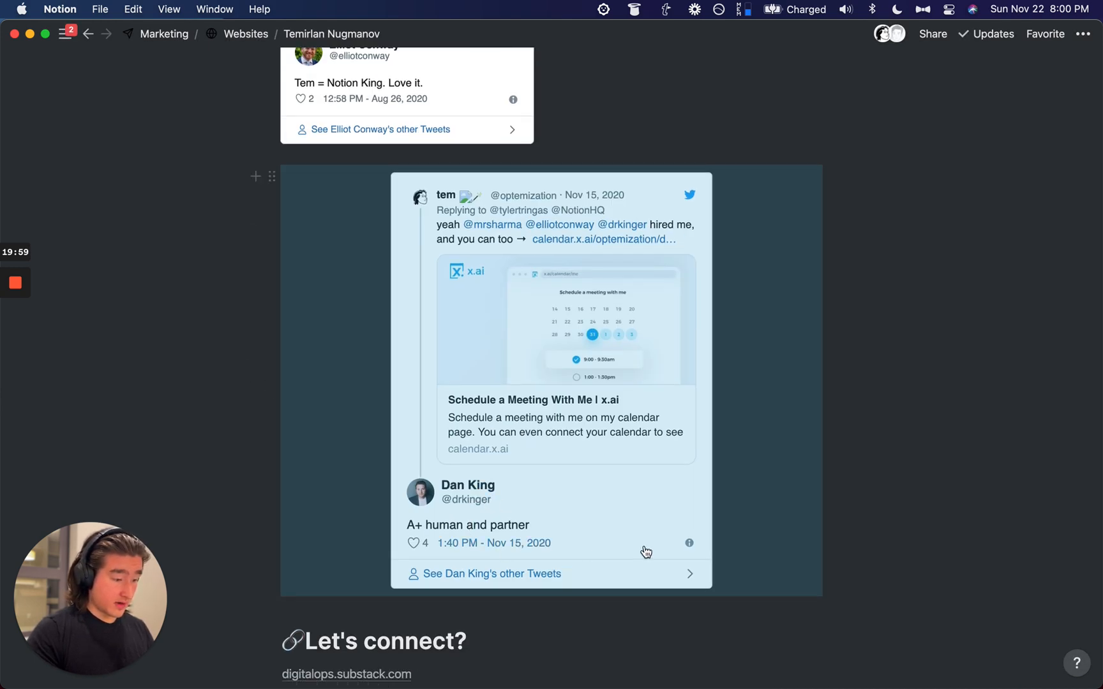
key(super+Tab)
key(super+Tab)
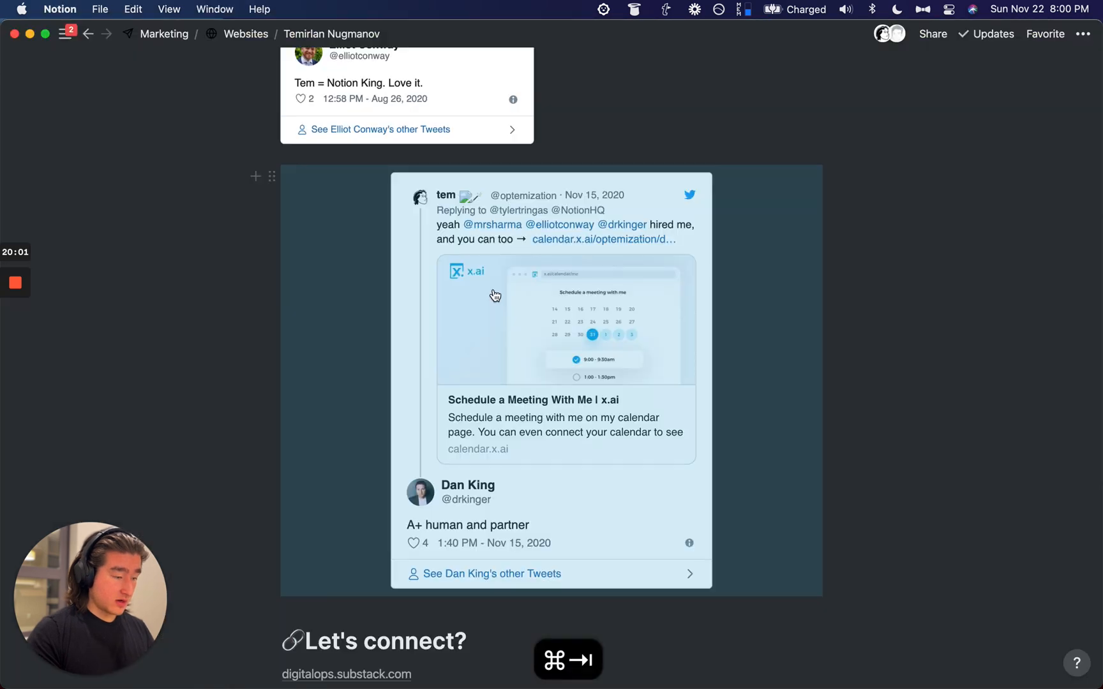
scroll(408, 255, up, 5)
click(400, 265)
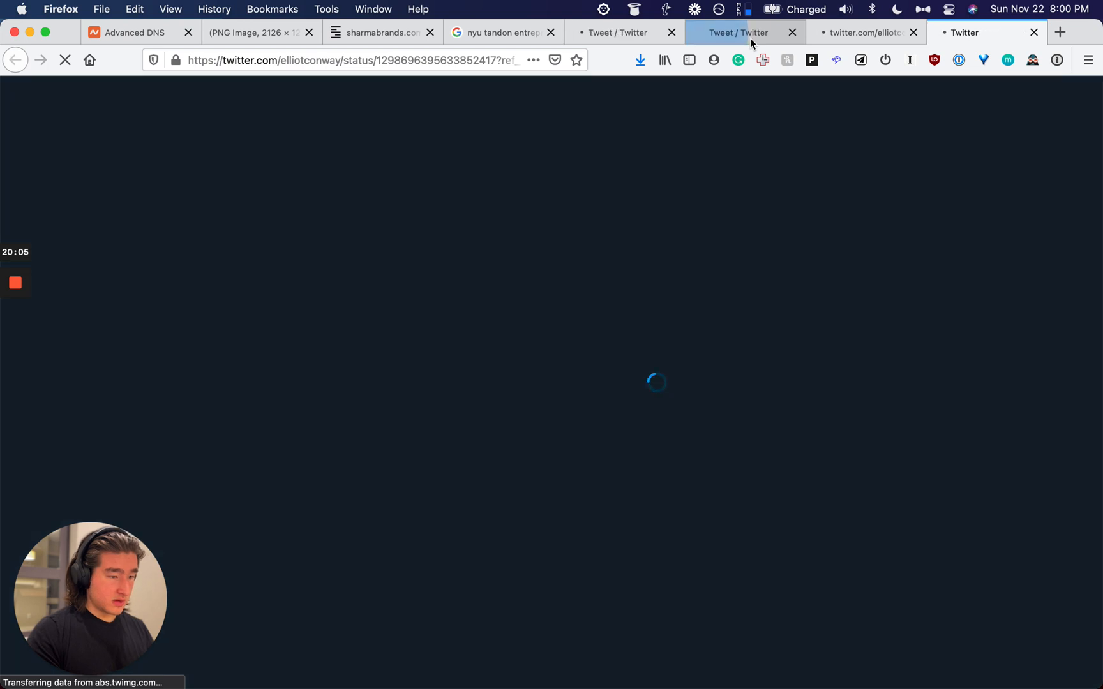
Step: Start a paste queue and screenshot the 'Notion King' reply tweet region
key(alt+super+c)
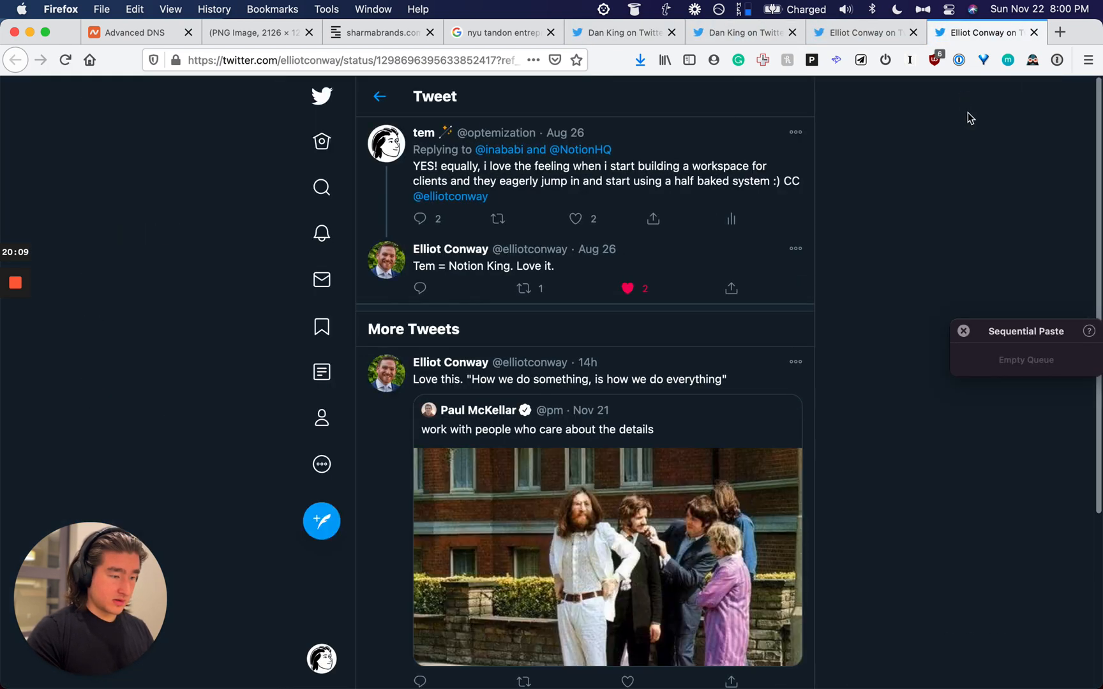
key(alt+super+x)
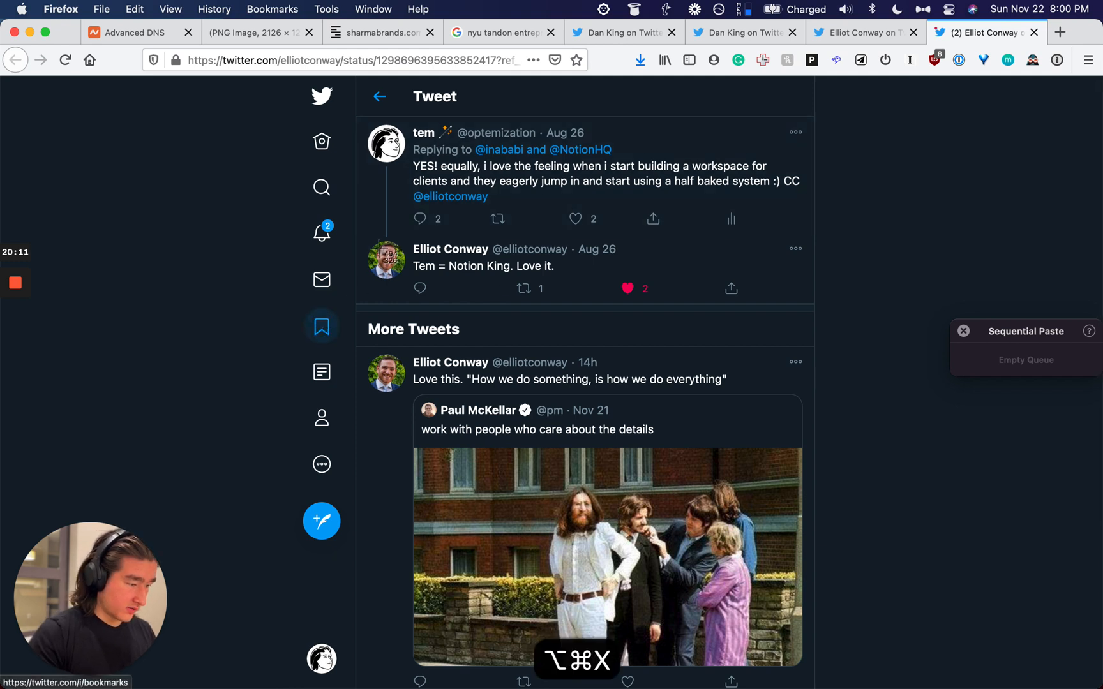
drag(357, 235, 816, 283)
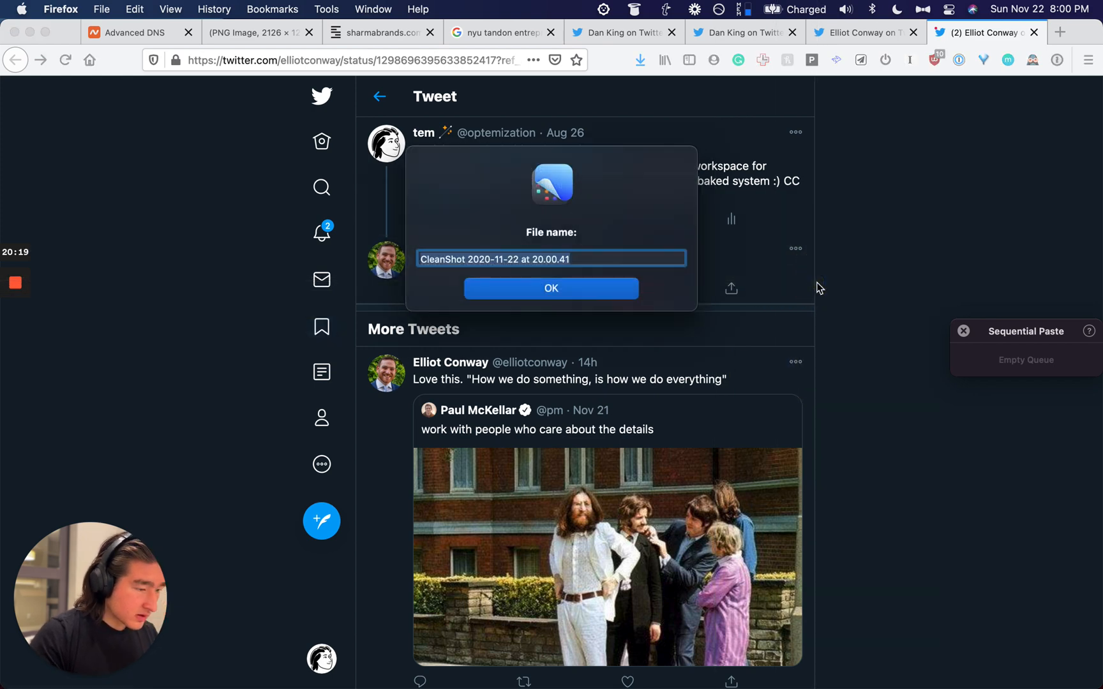
key(Return)
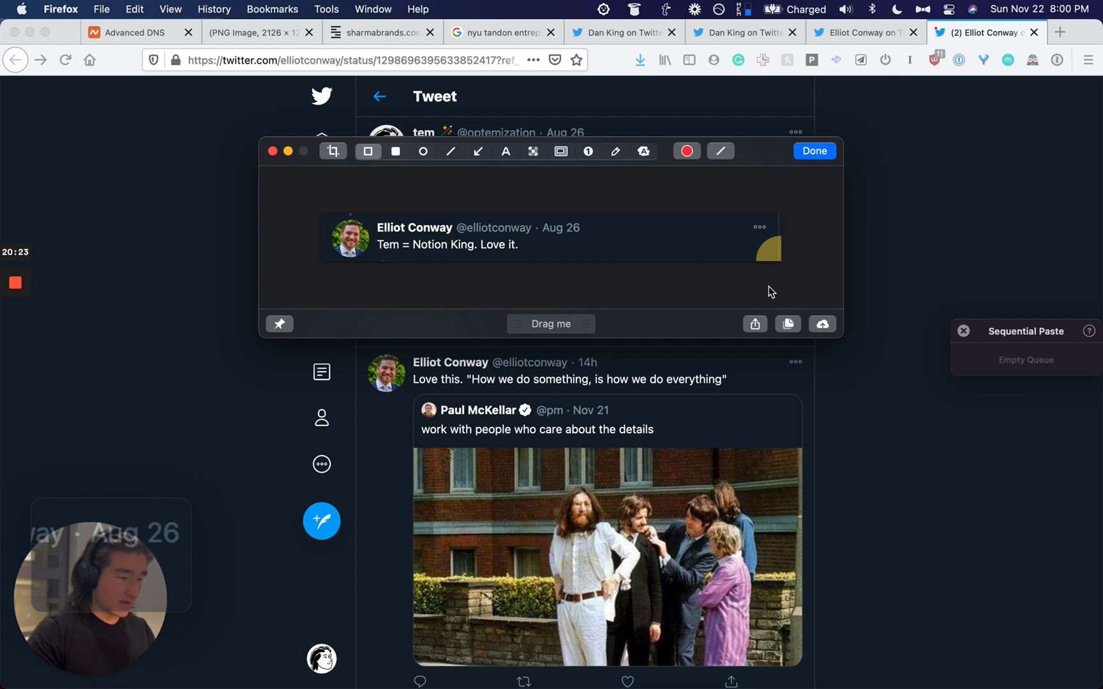
Step: Crop the screenshot's empty right edge, copy it, and close the tweet tab
click(333, 151)
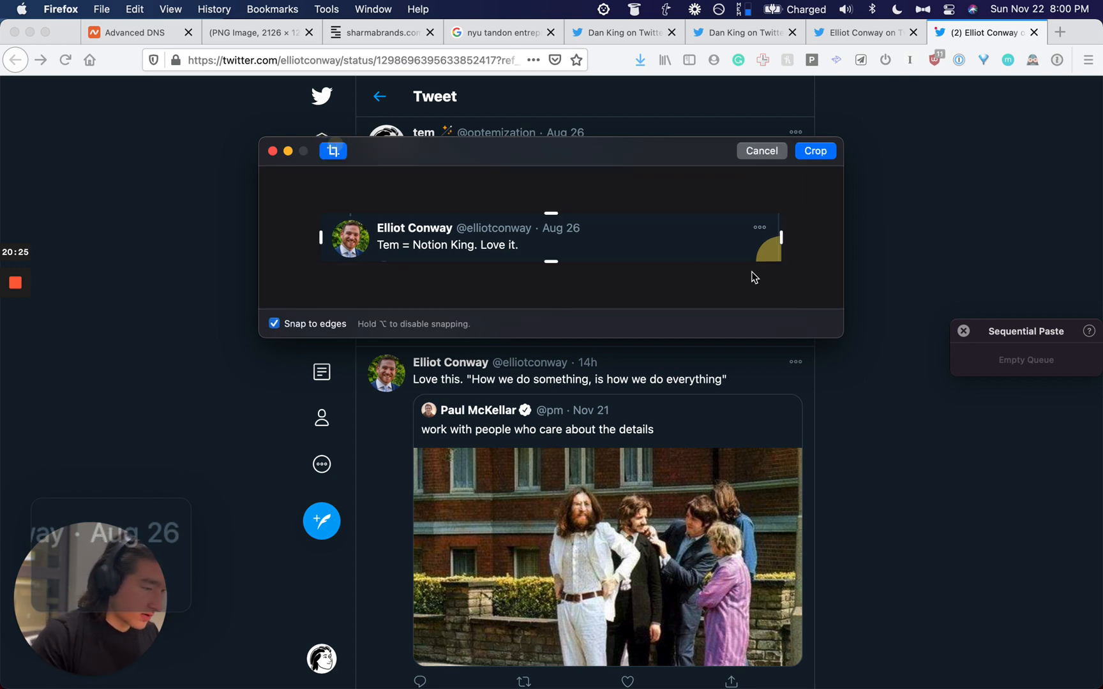
drag(781, 249, 593, 242)
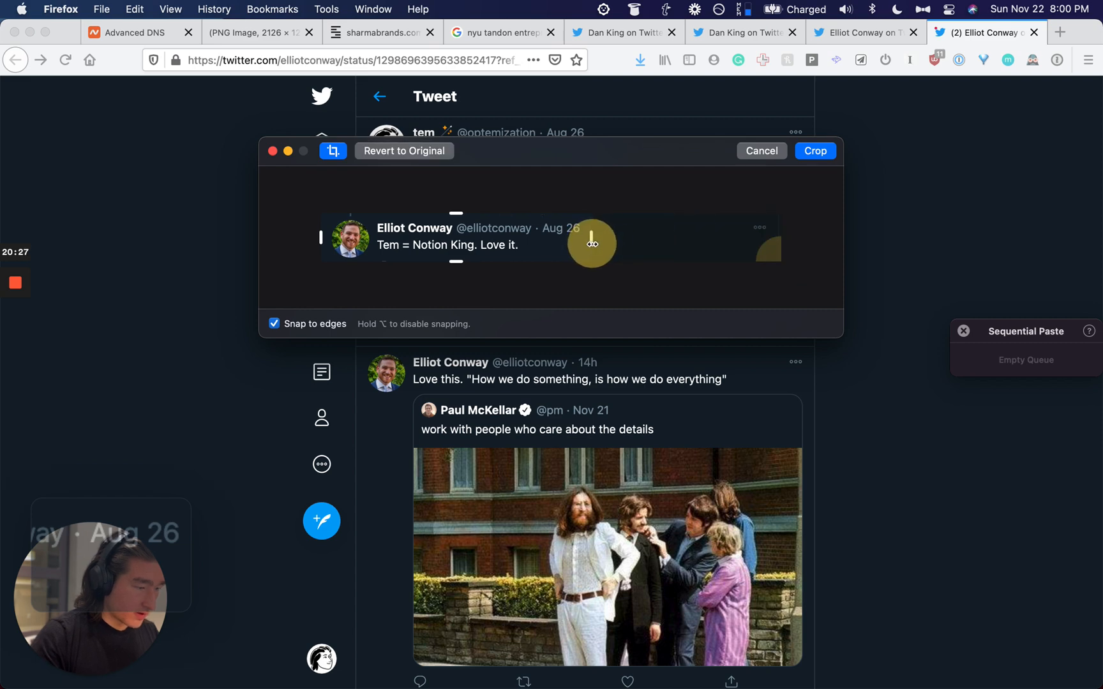
key(Return)
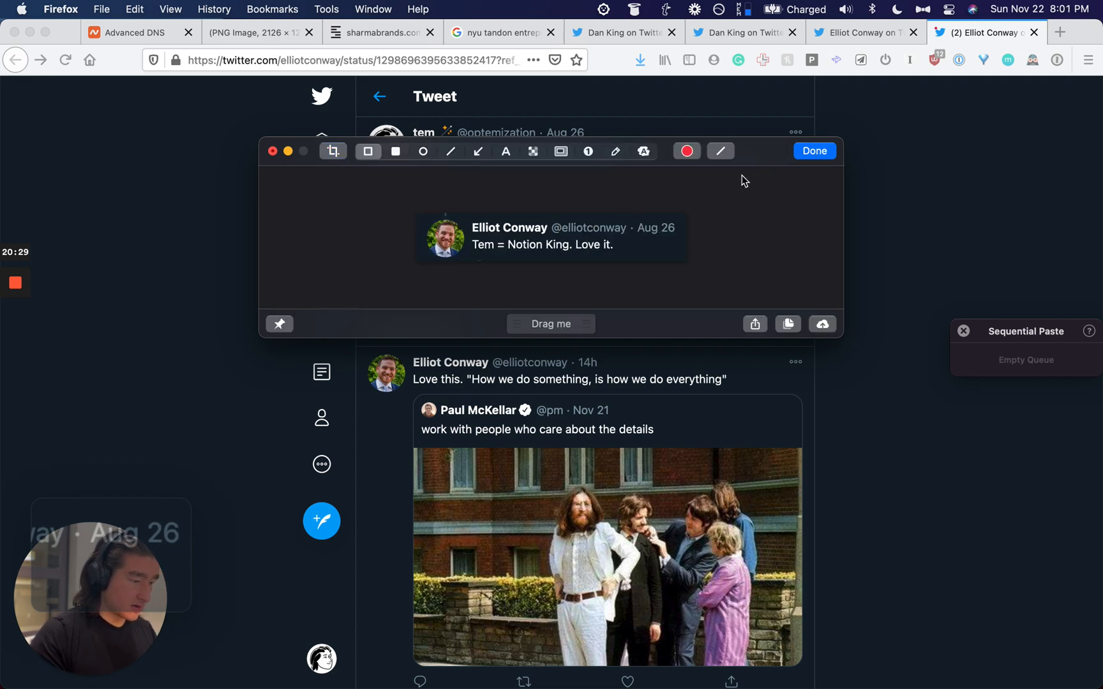
key(super+c)
key(super+w)
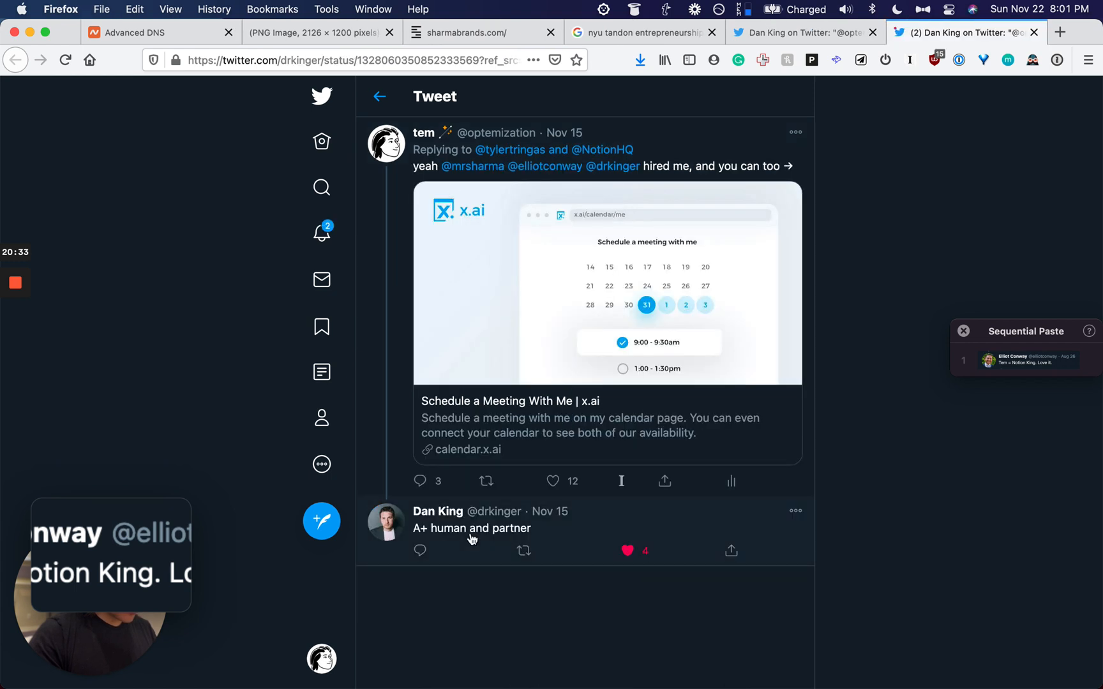
Step: Capture and copy the 'A+ human and partner' tweet, then dismiss the preview
key(alt+super+x)
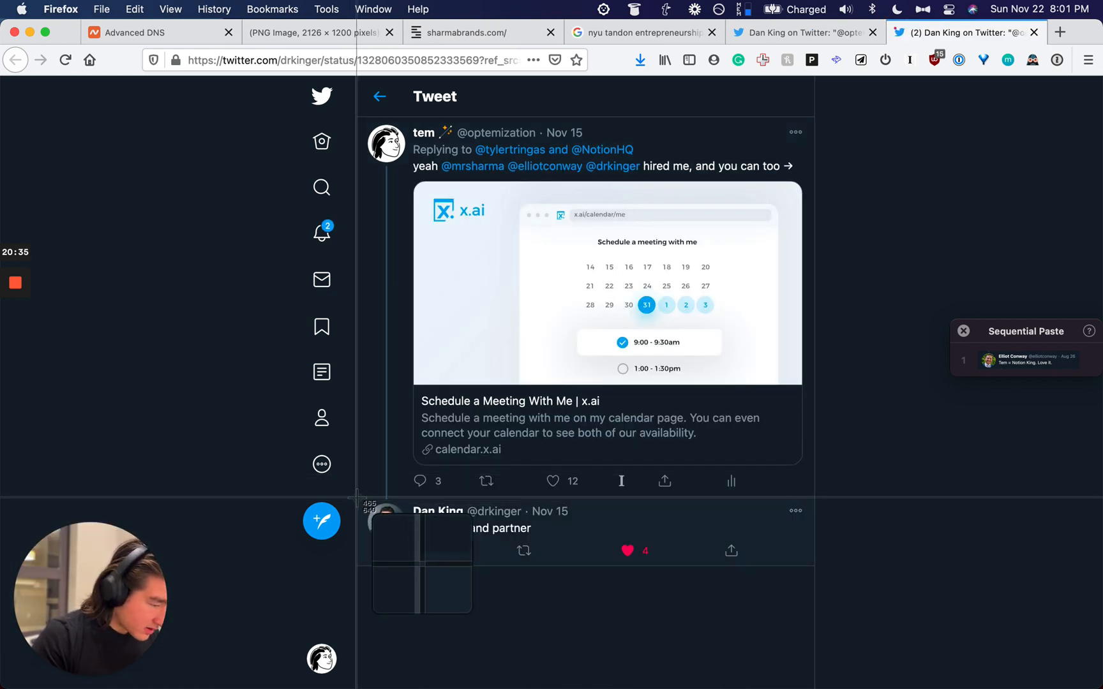
mouse_move(357, 498)
mouse_down()
mouse_move(694, 547)
mouse_move(576, 546)
mouse_up()
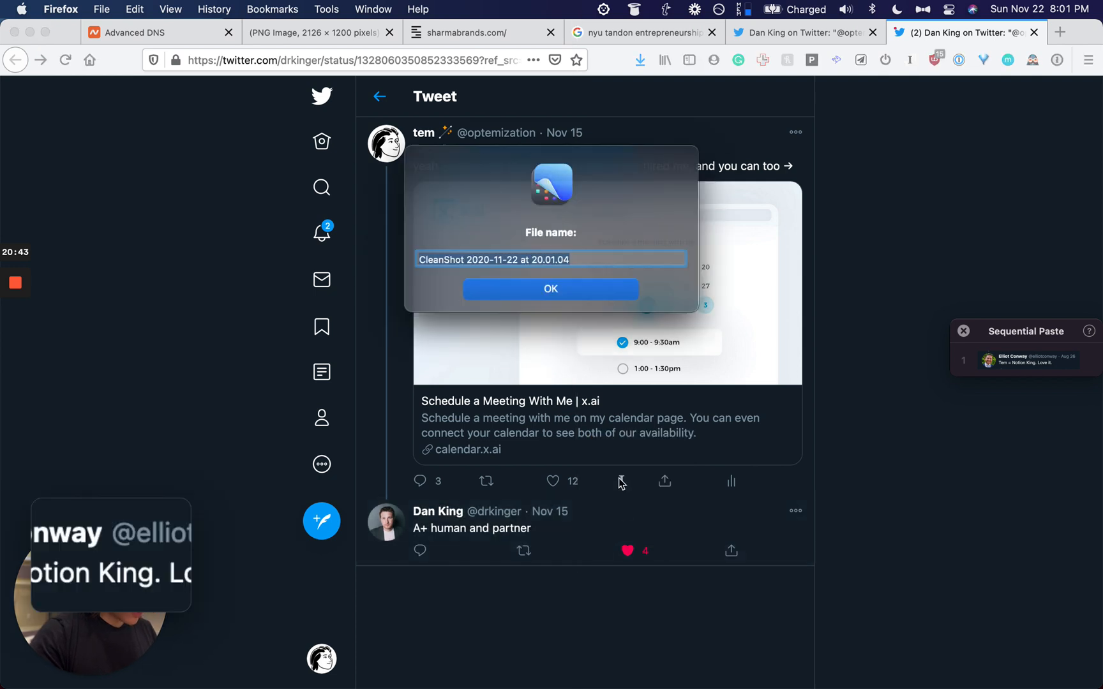
key(Return)
key(super+c)
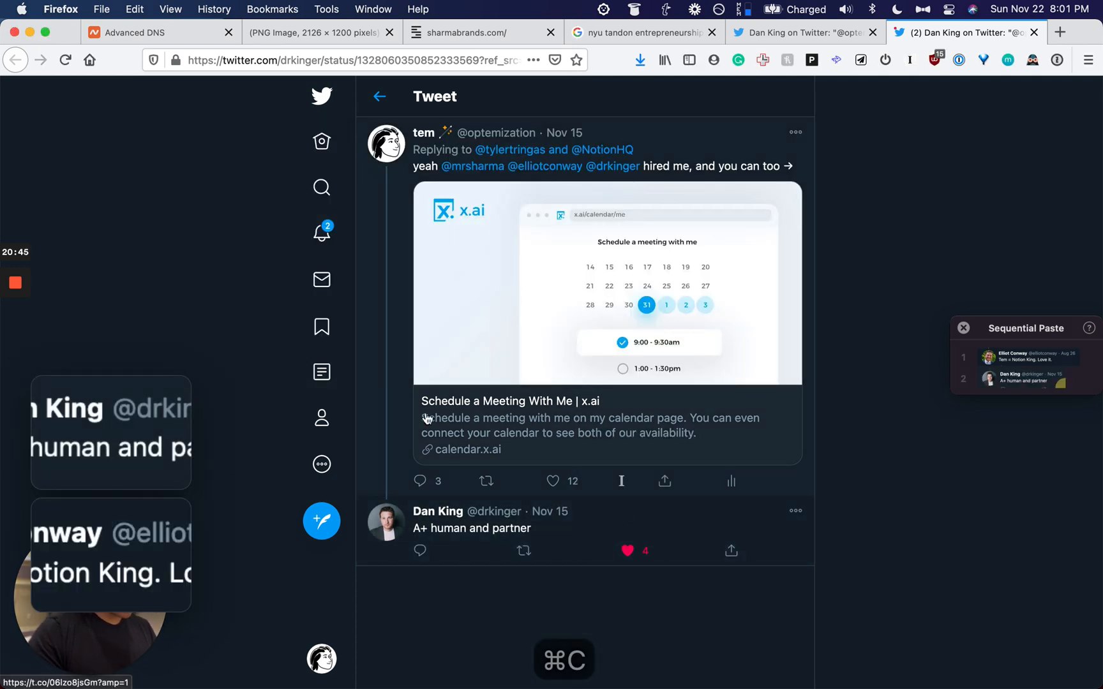
mouse_move(128, 424)
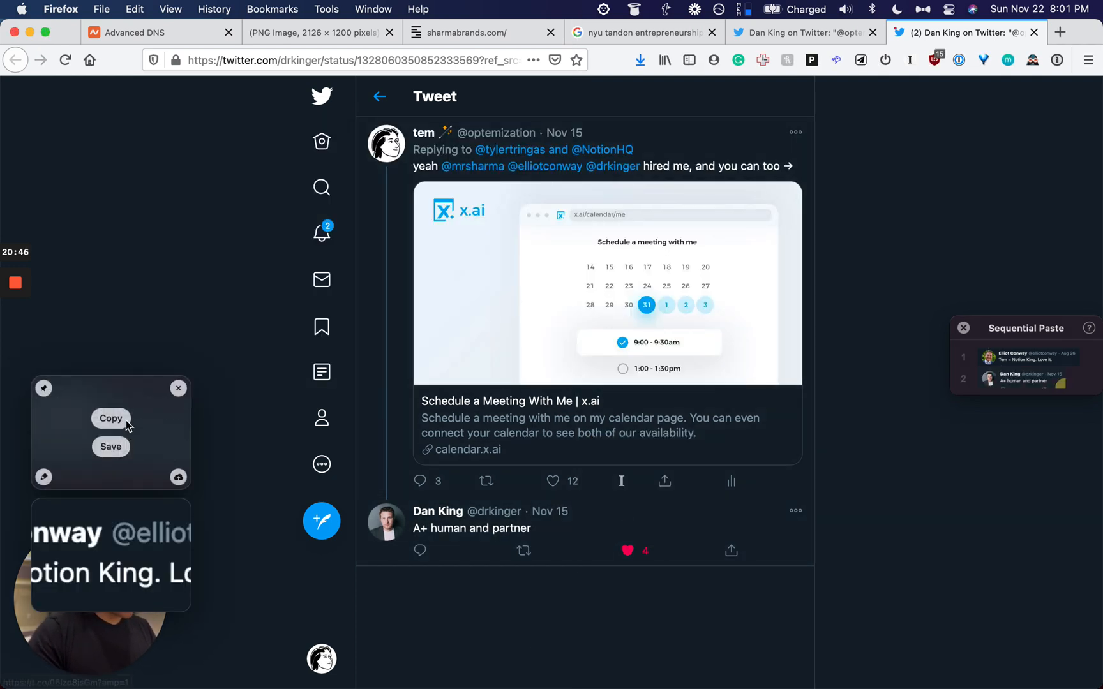
click(181, 392)
Step: Recapture the 'A+ human and partner' tweet wider, crop and copy it, then return to Notion
key(alt+super+x)
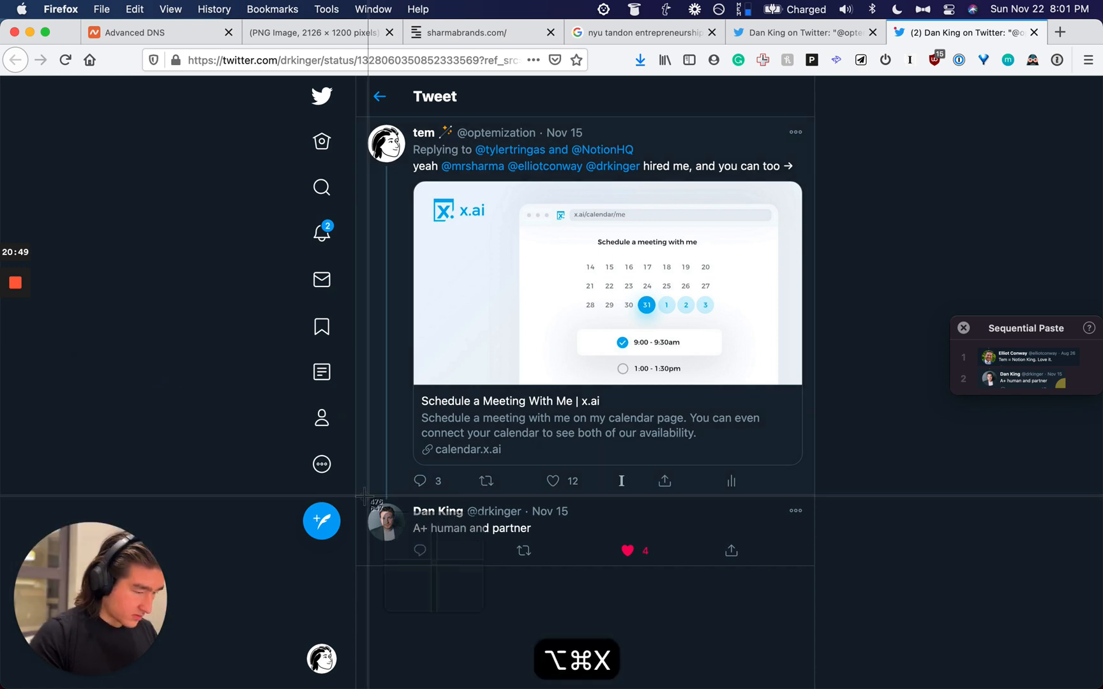
drag(356, 497, 816, 545)
click(564, 281)
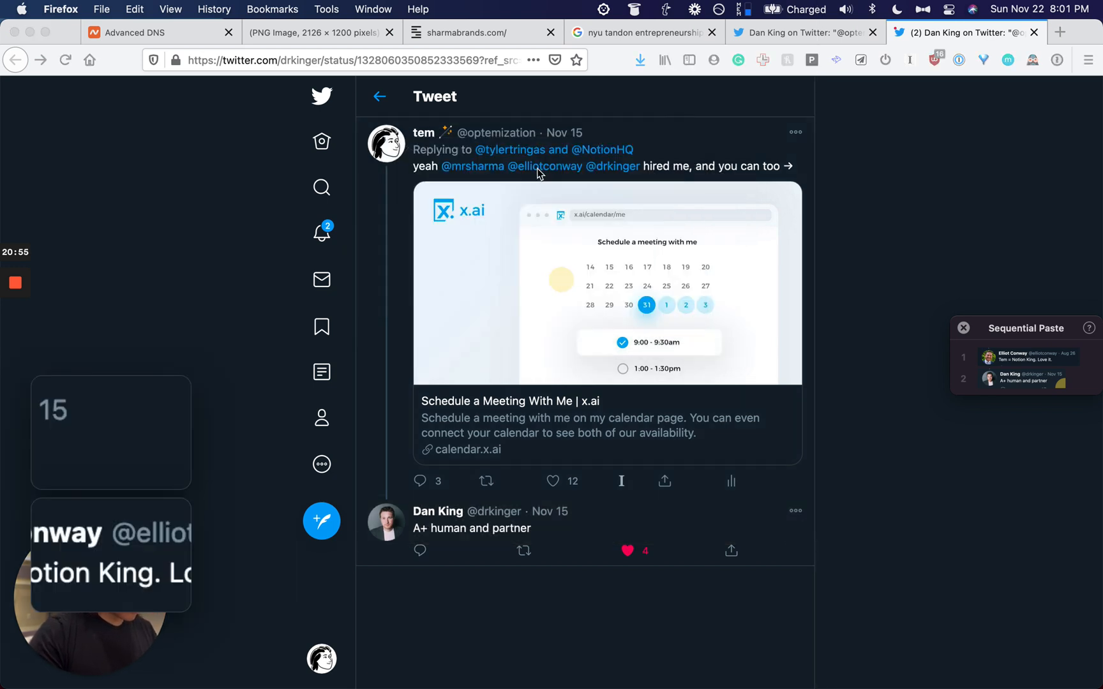
click(342, 153)
drag(752, 238, 541, 254)
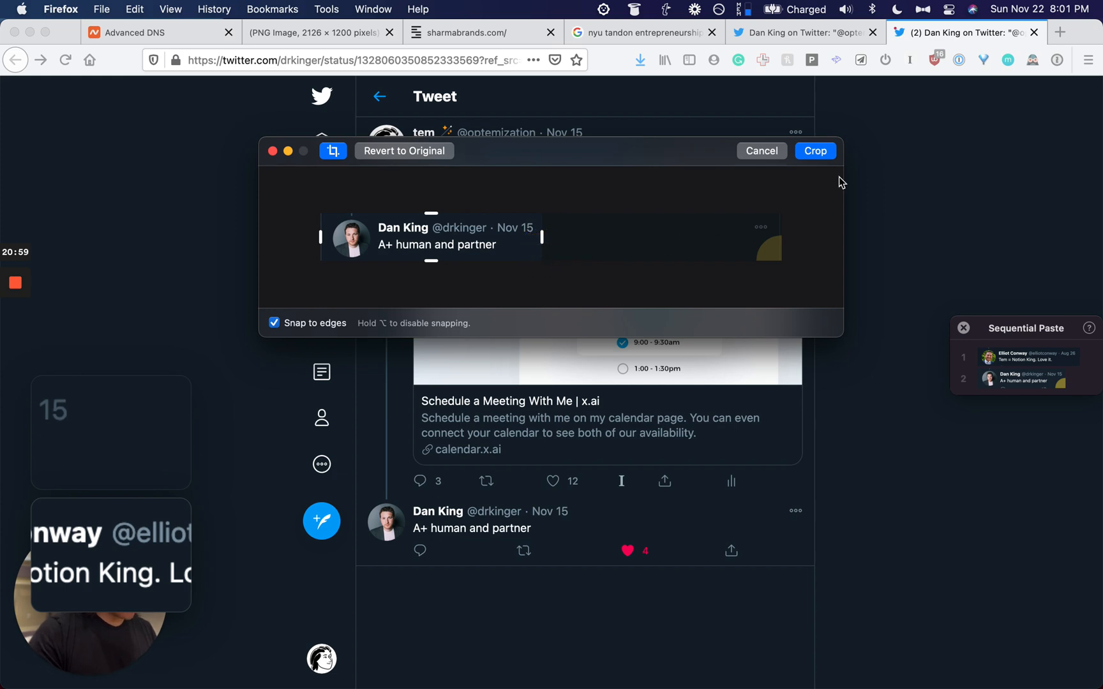
click(815, 151)
key(super+c)
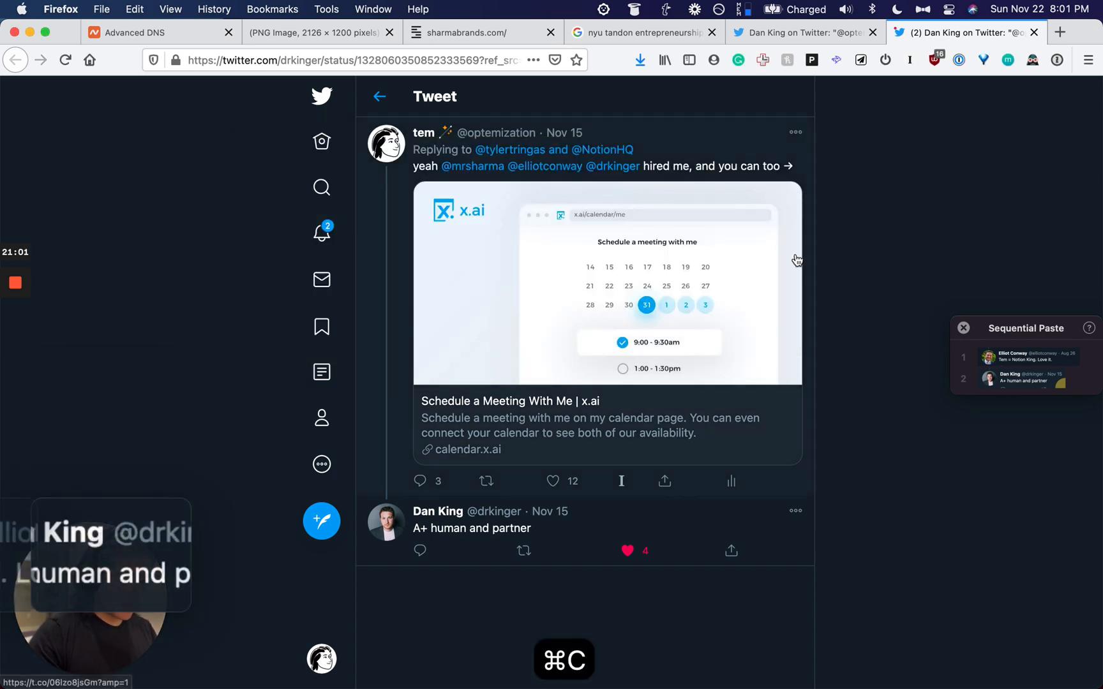
key(super+w)
key(super+Tab)
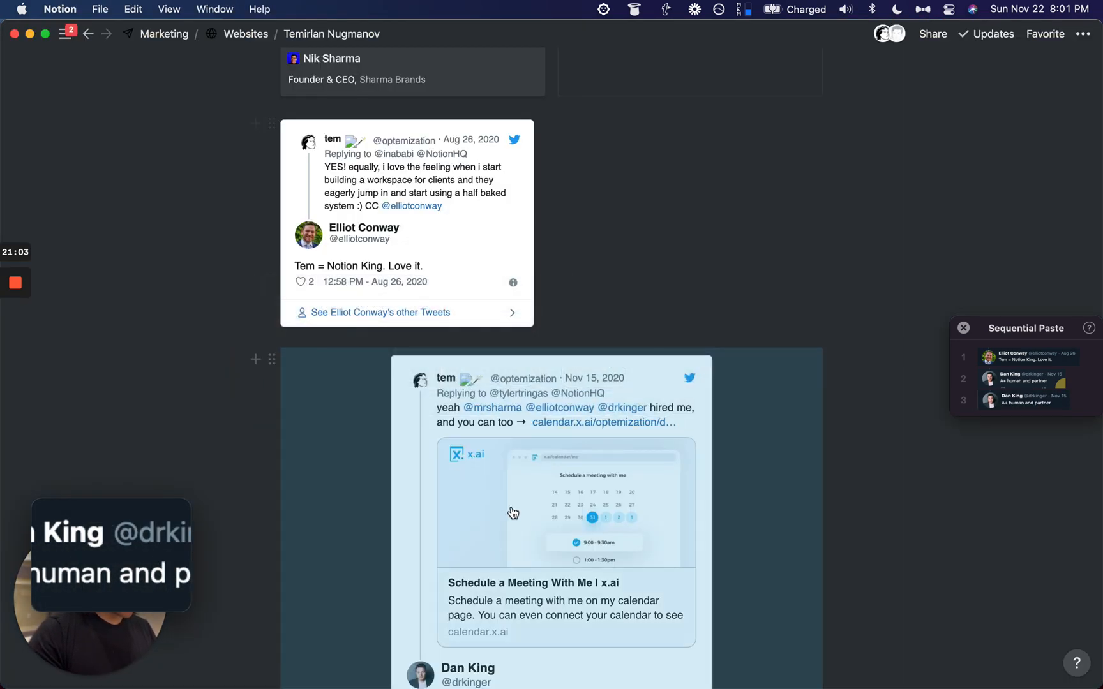
Step: Delete the embedded tweets and paste the 'Notion King' and 'A+ human and partner' tweet screenshots
drag(123, 267, 591, 485)
key(BackSpace)
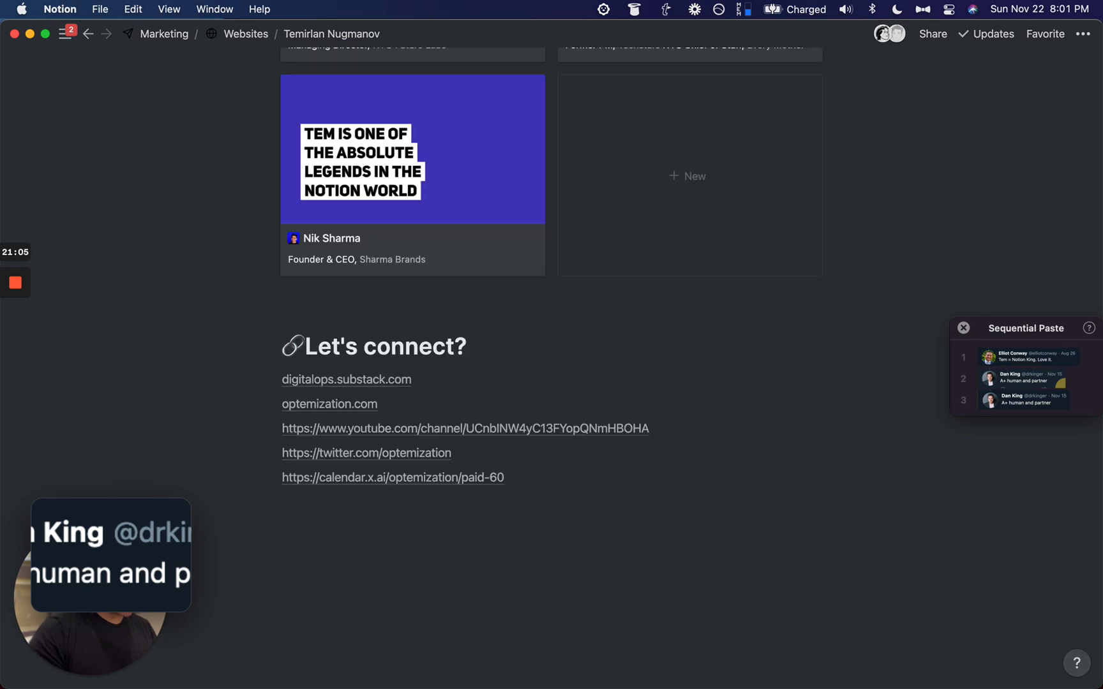
click(411, 312)
key(alt+super+v)
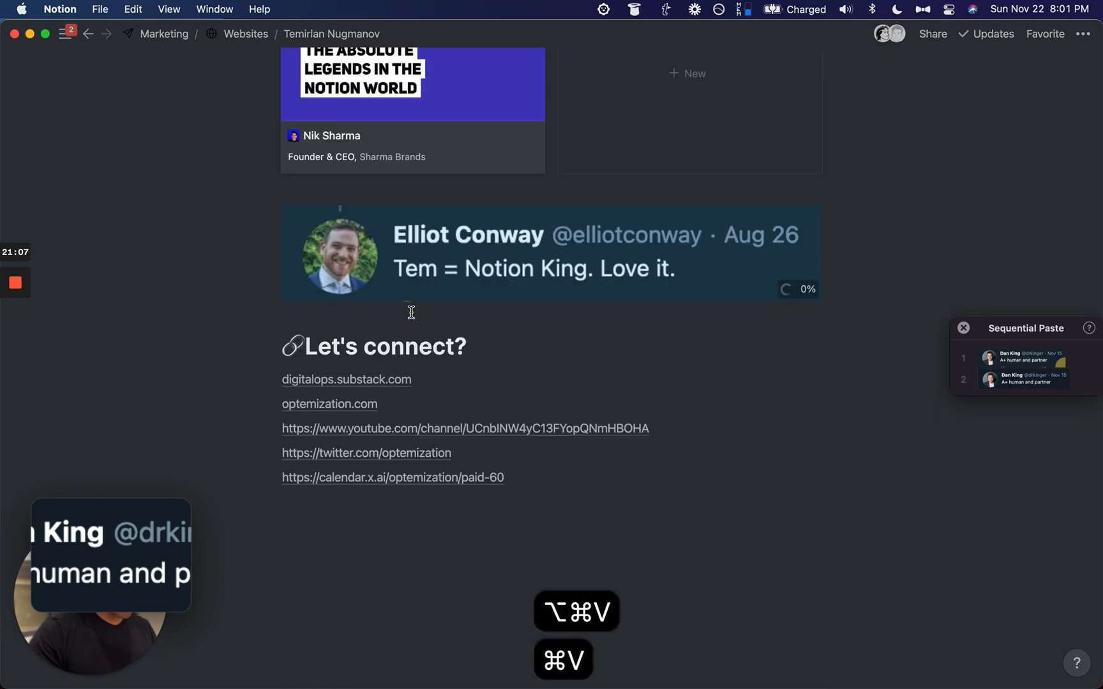
key(alt+super+v)
key(alt+super+v)
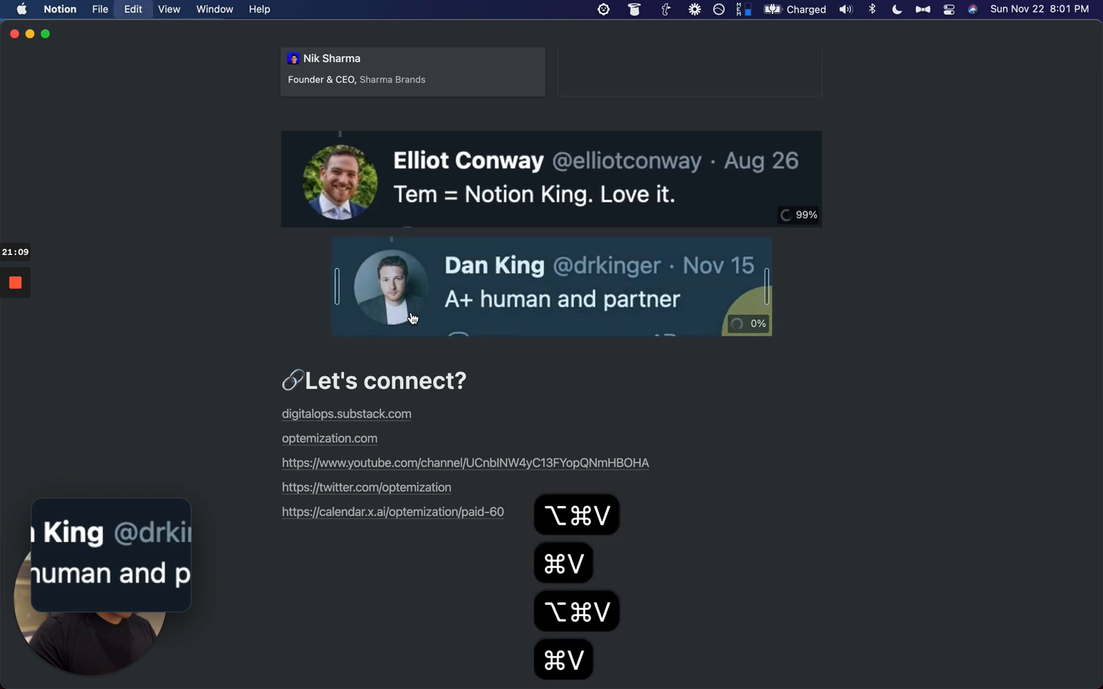
key(alt+super+v)
Step: Arrange the two tweet screenshots side by side in columns and remove the duplicate image
drag(319, 359, 872, 197)
drag(271, 287, 554, 288)
key(BackSpace)
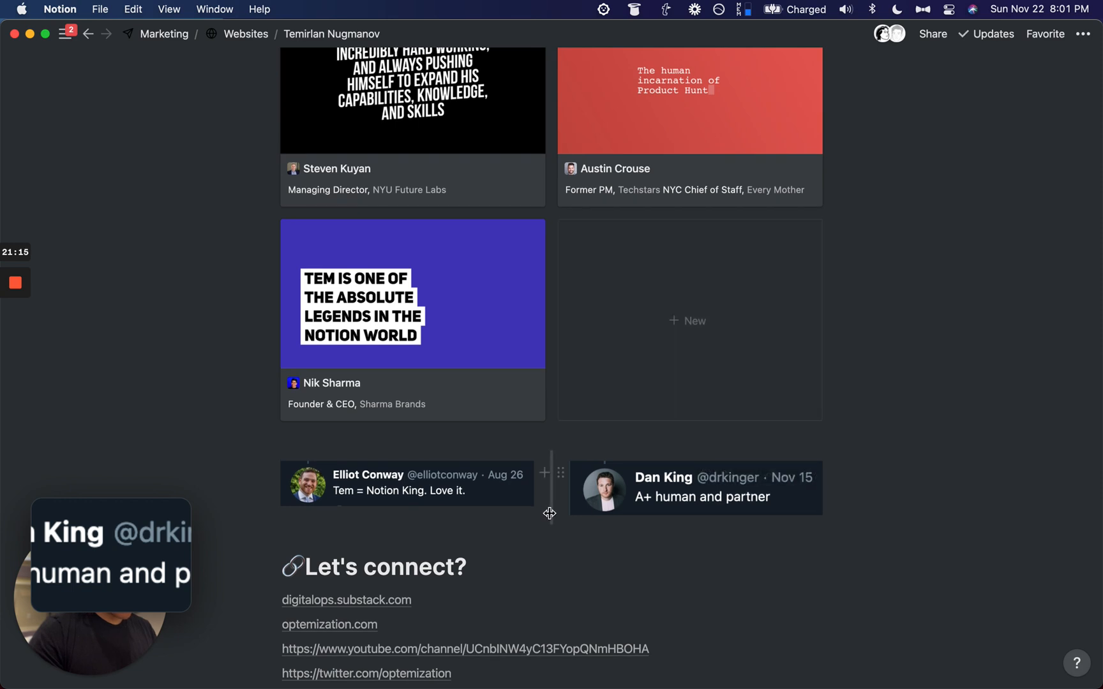
mouse_move(549, 506)
mouse_down()
mouse_move(520, 508)
mouse_move(547, 510)
mouse_up()
scroll(893, 421, down, 3)
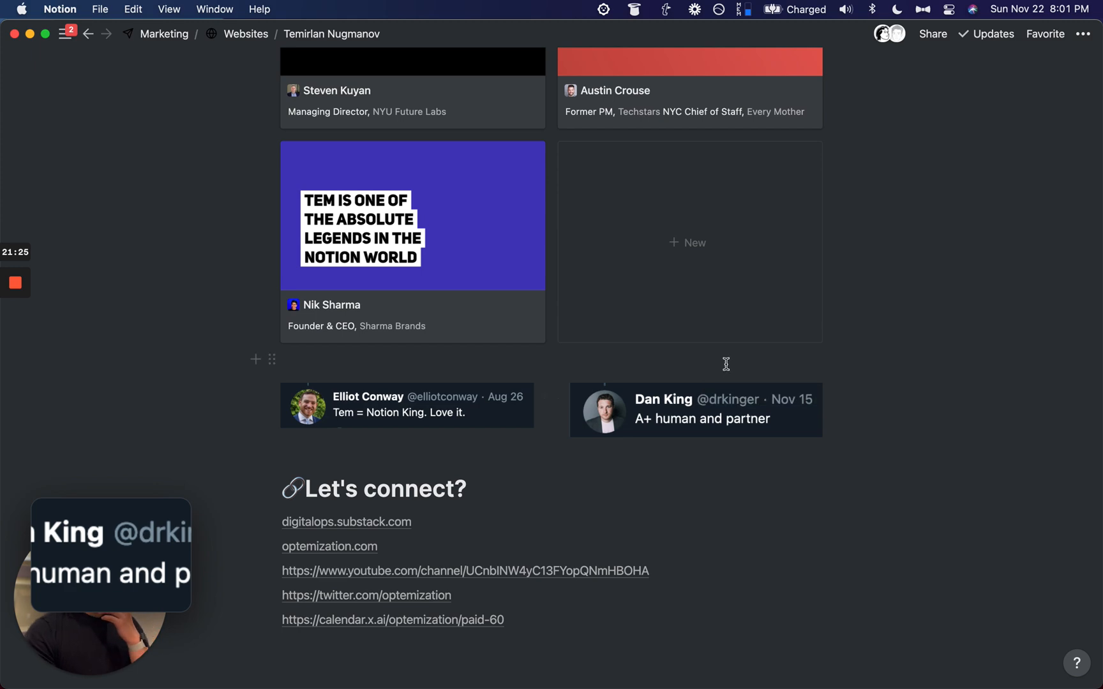
scroll(201, 303, up, 4)
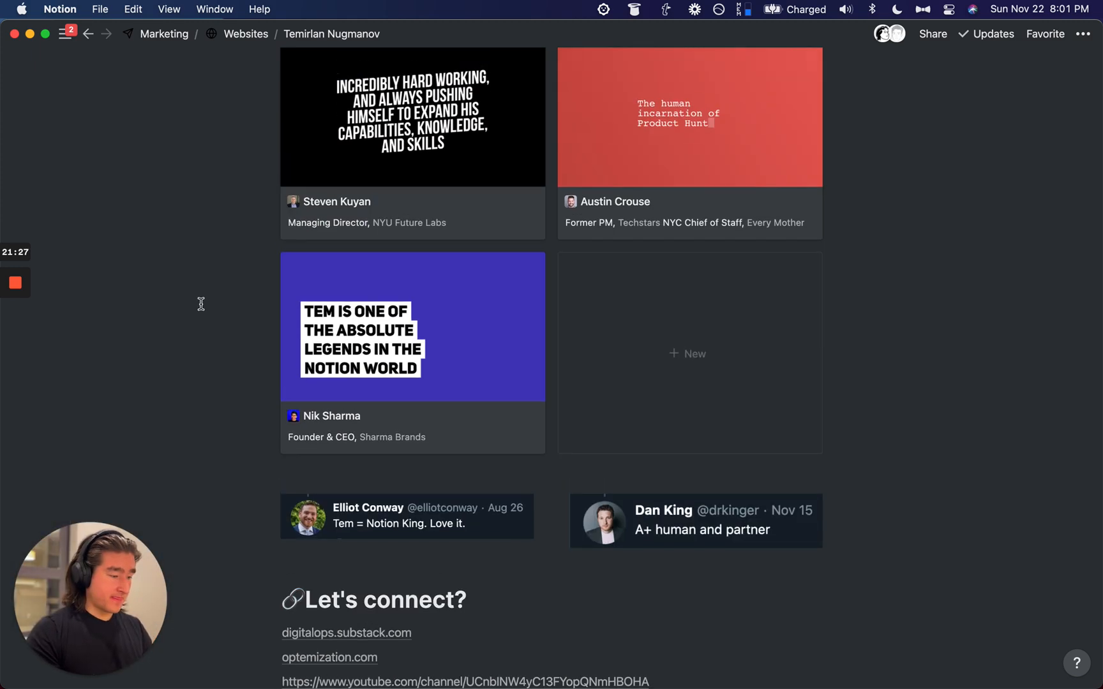
scroll(201, 304, up, 10)
Step: Insert an inline Favorites table with /table on a new line below the intro sentence
scroll(201, 304, down, 4)
scroll(202, 304, up, 1)
scroll(201, 303, down, 15)
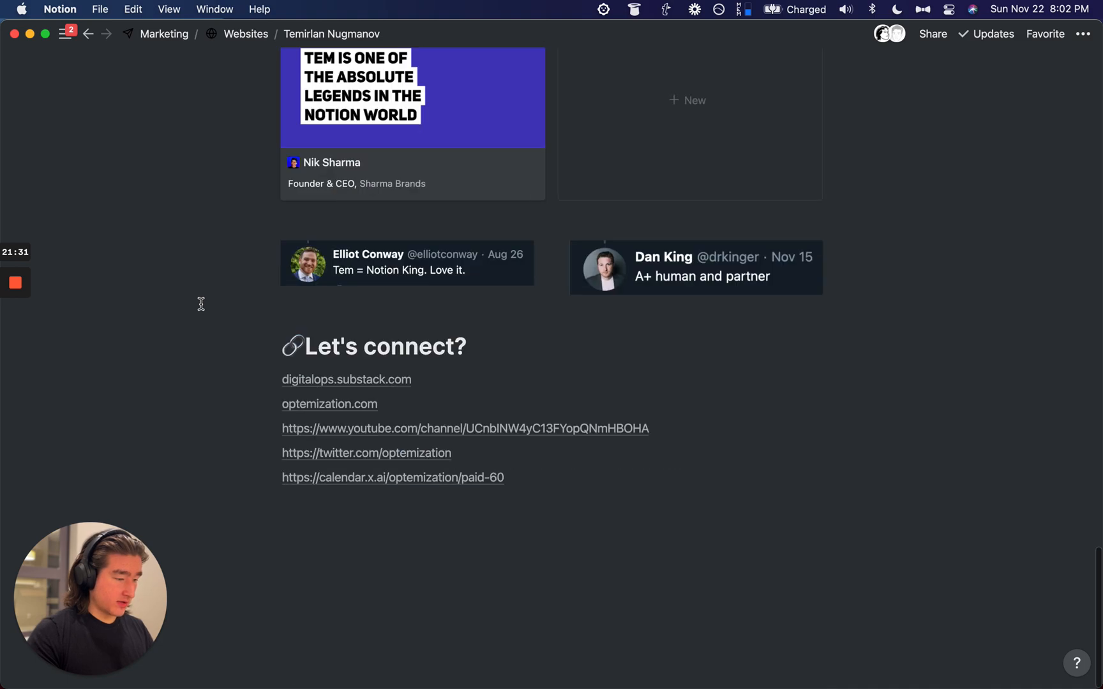
scroll(201, 304, up, 10)
scroll(201, 304, down, 8)
scroll(201, 304, down, 3)
scroll(201, 304, up, 8)
scroll(201, 304, up, 2)
scroll(201, 303, up, 1)
scroll(201, 304, up, 20)
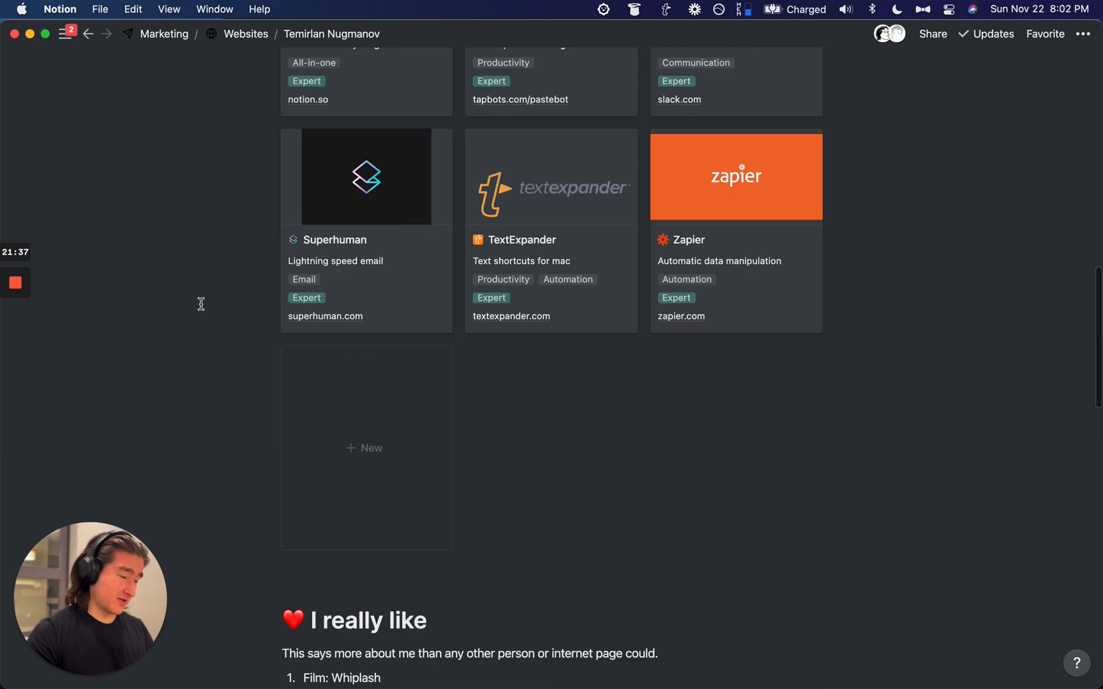
scroll(201, 303, up, 8)
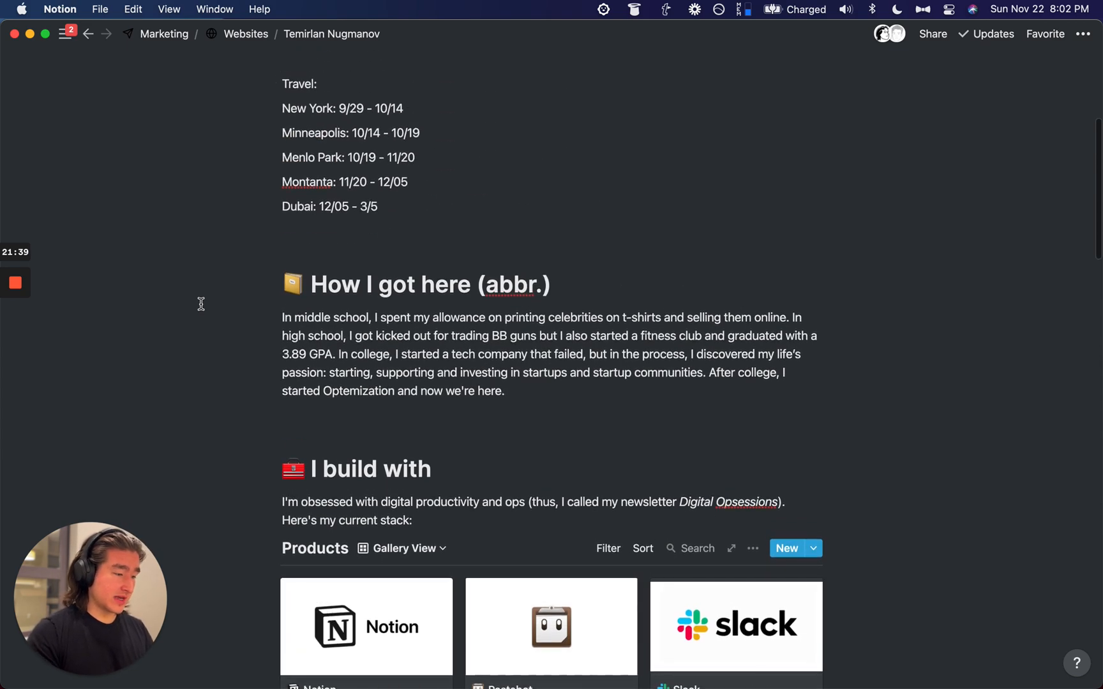
scroll(202, 304, down, 15)
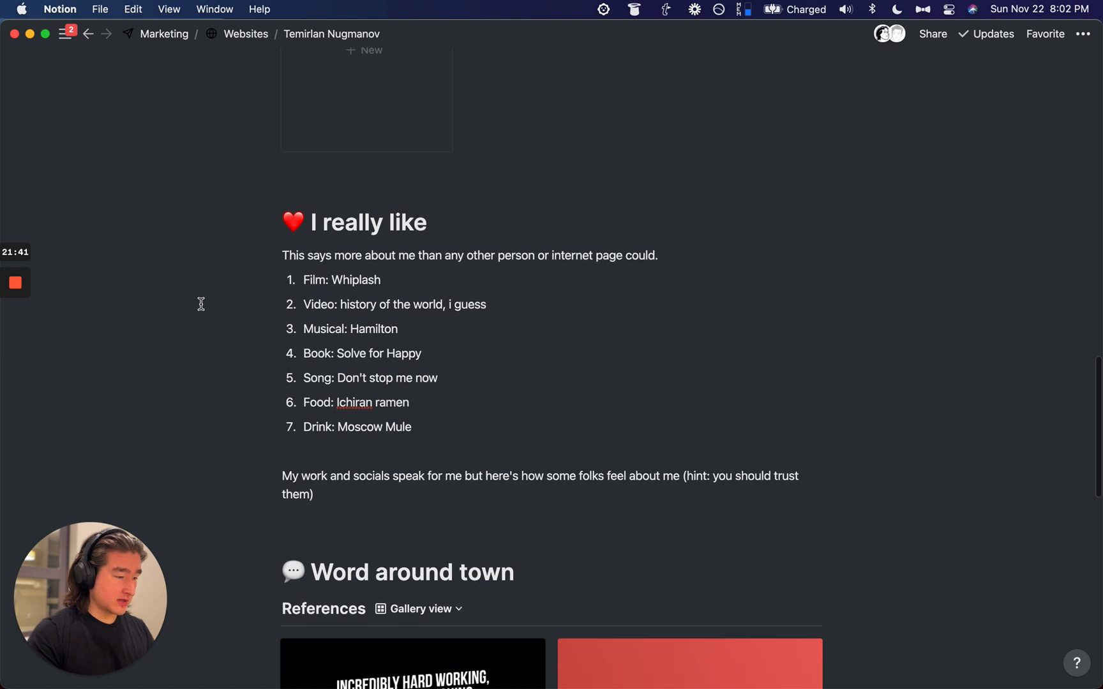
scroll(406, 226, down, 2)
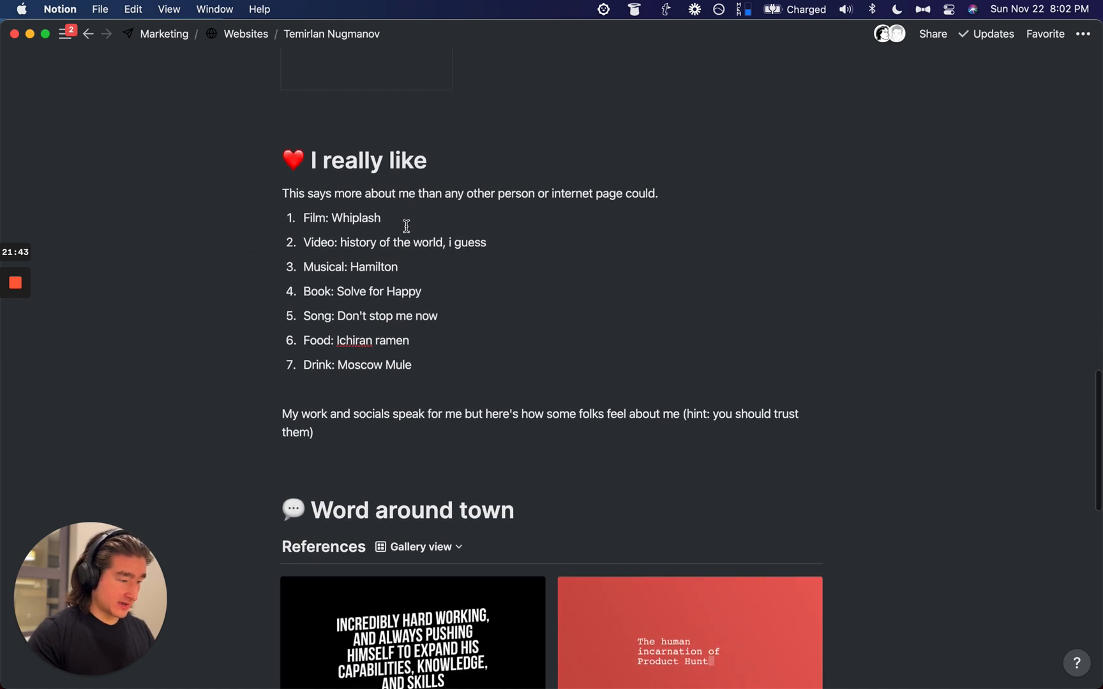
key(Return)
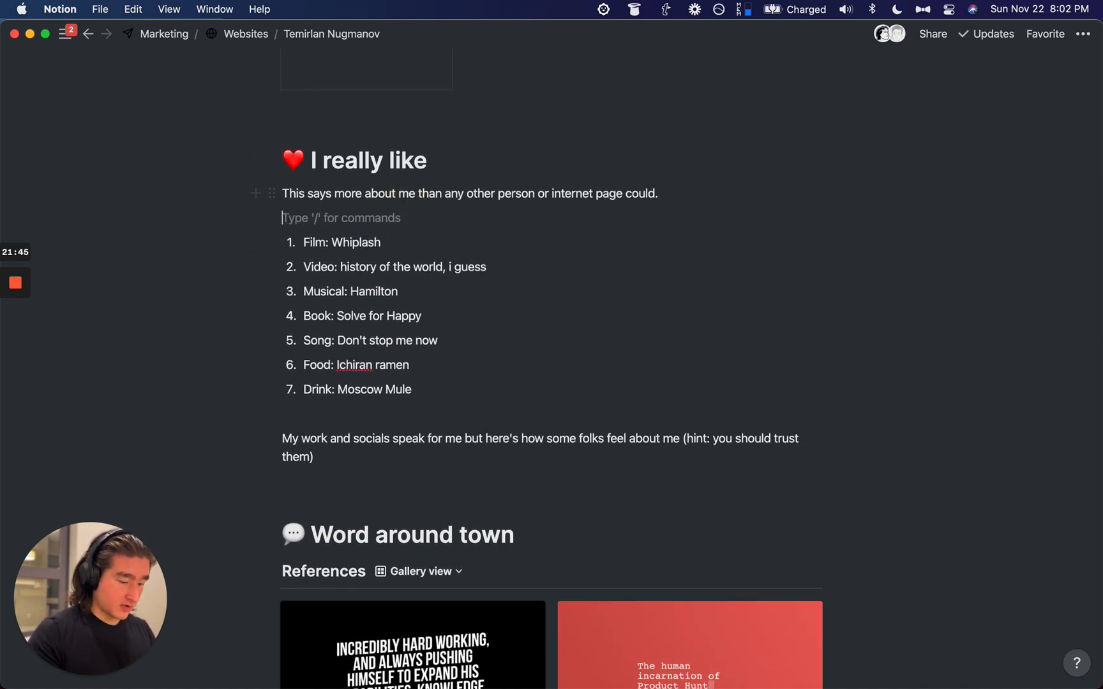
text(/table)
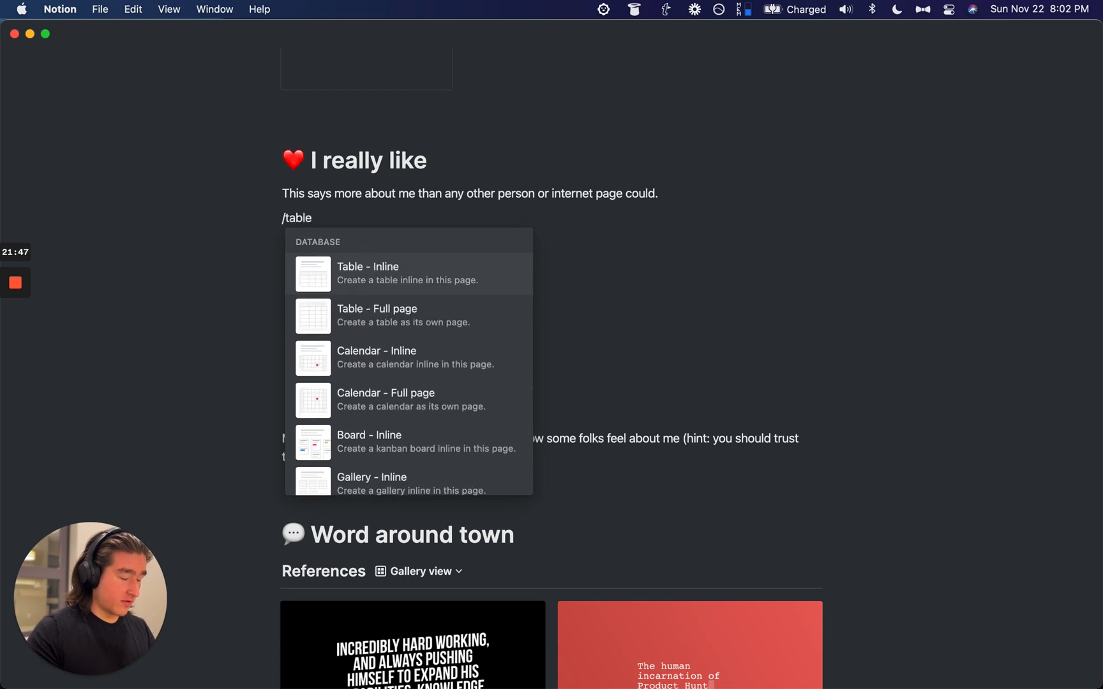
key(Return)
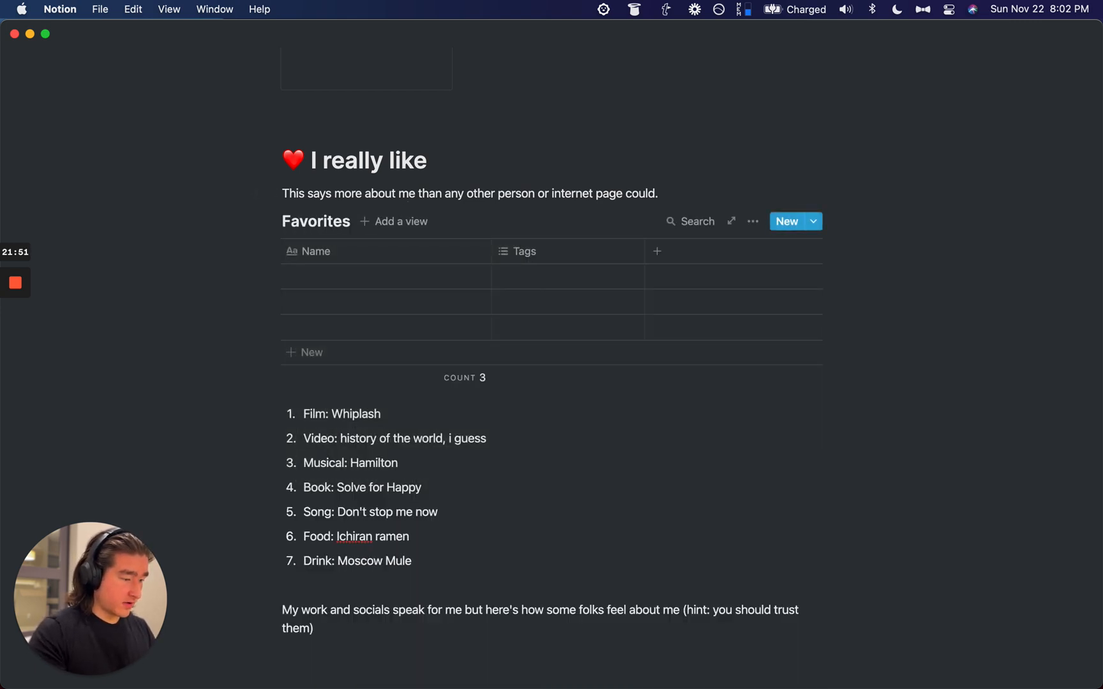
click(532, 282)
key(Escape)
Step: Move the seven favourites list items into the table and delete its three empty rows
drag(219, 421, 393, 572)
drag(275, 415, 350, 336)
drag(221, 268, 315, 328)
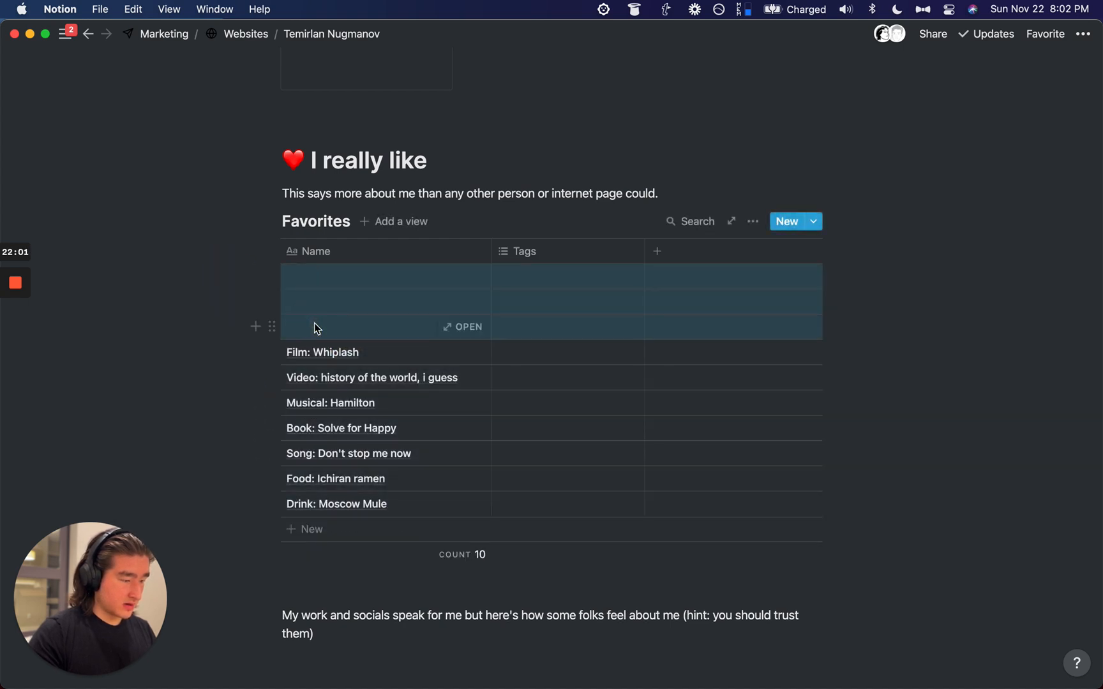
key(BackSpace)
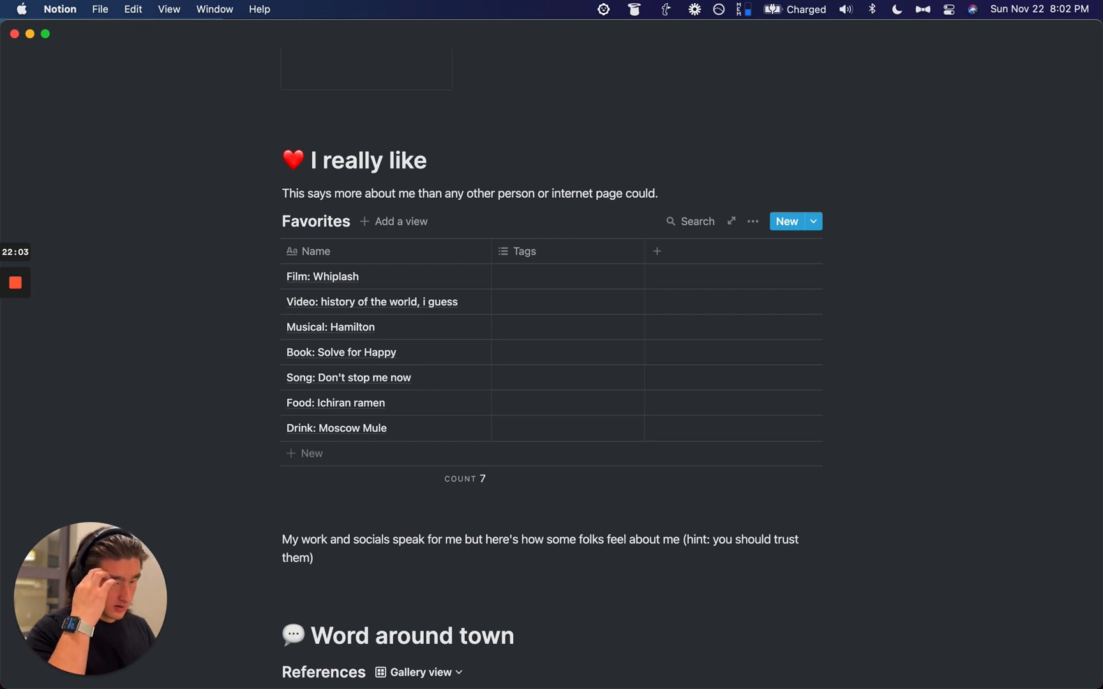
click(522, 283)
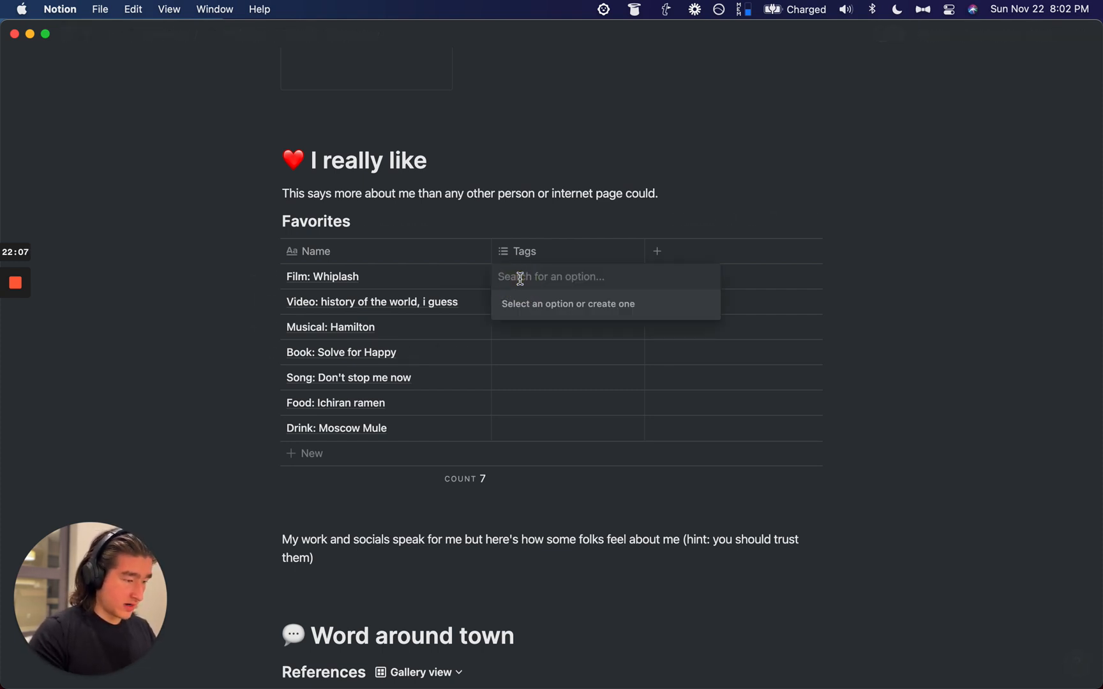
key(Escape)
key(alt+super+c)
Step: Strip the Film, Video and Musical prefixes from the first three names, queuing each category word
double_click(295, 277)
key(super+c)
click(297, 303)
click(297, 277)
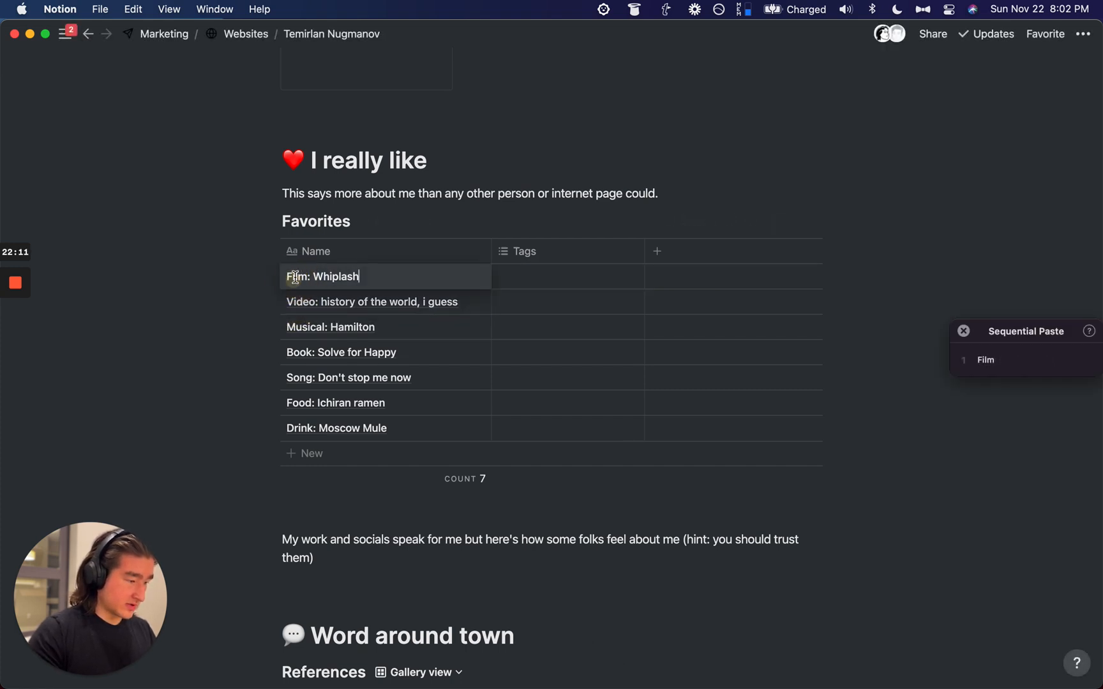
key(super+BackSpace)
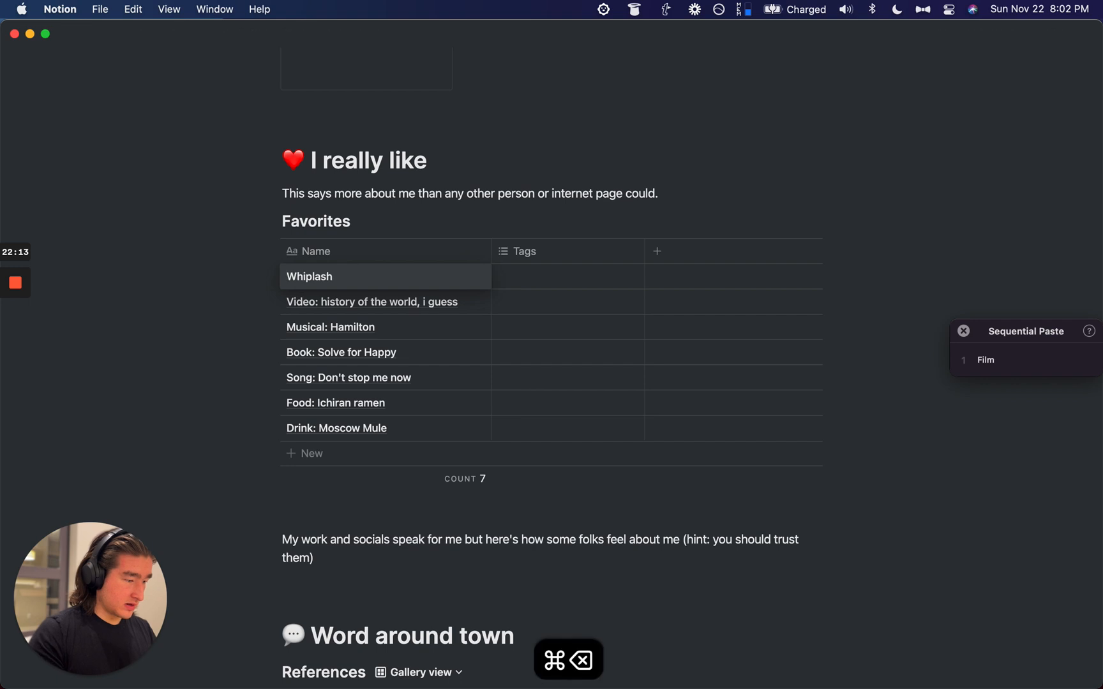
click(299, 302)
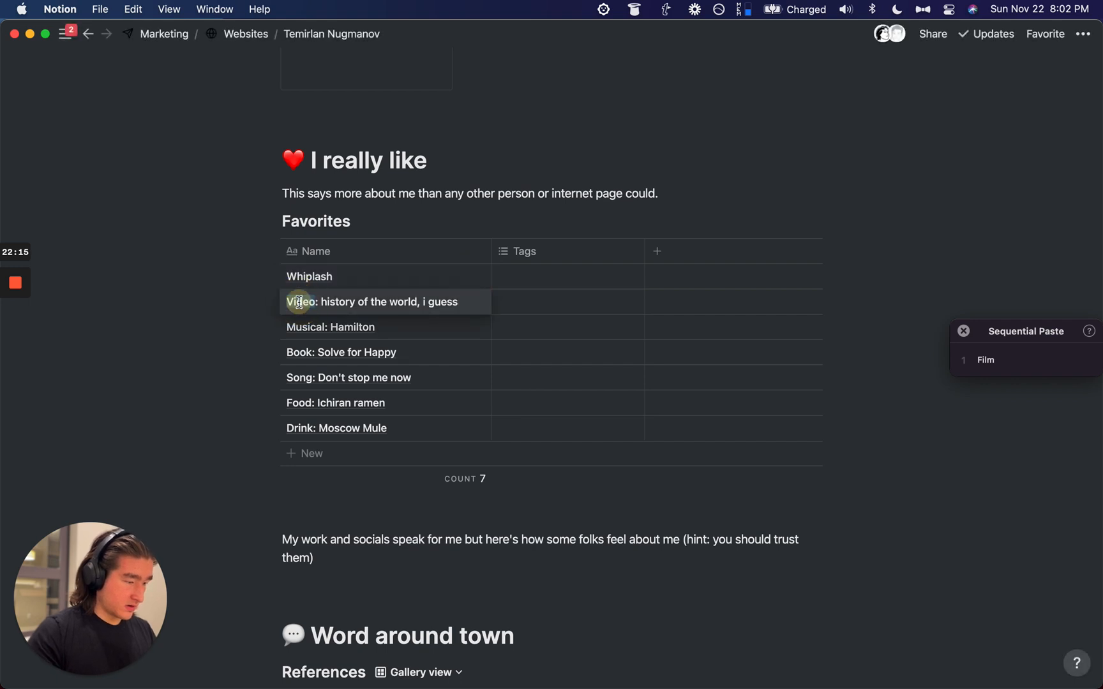
double_click(299, 303)
key(super+c)
key(super+BackSpace)
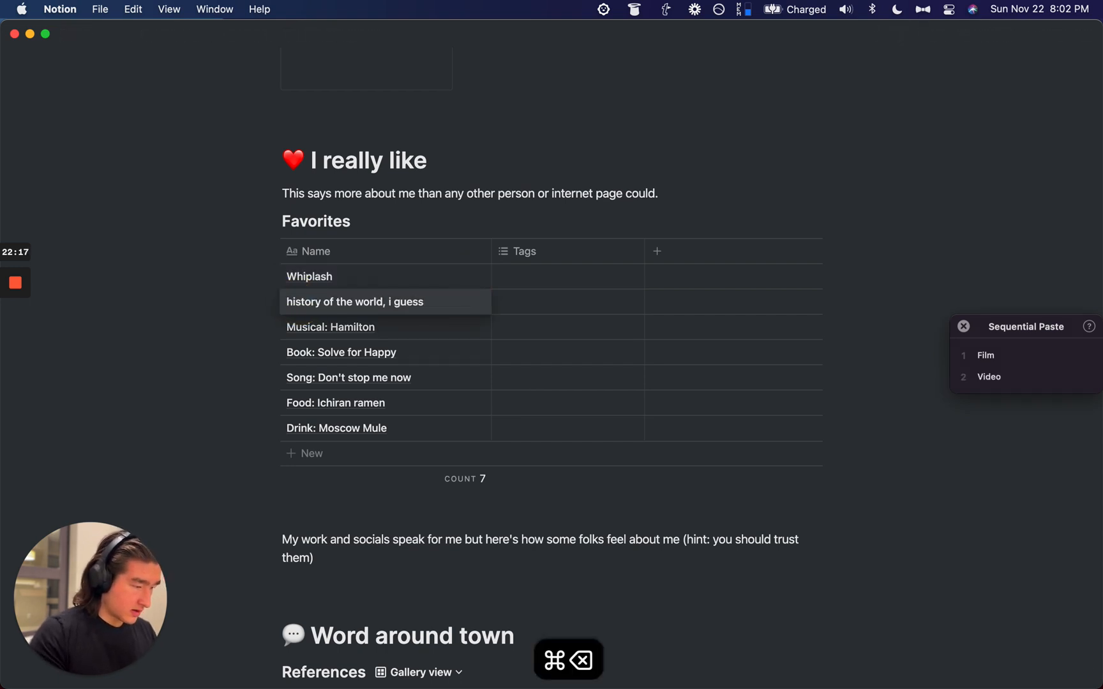
click(302, 324)
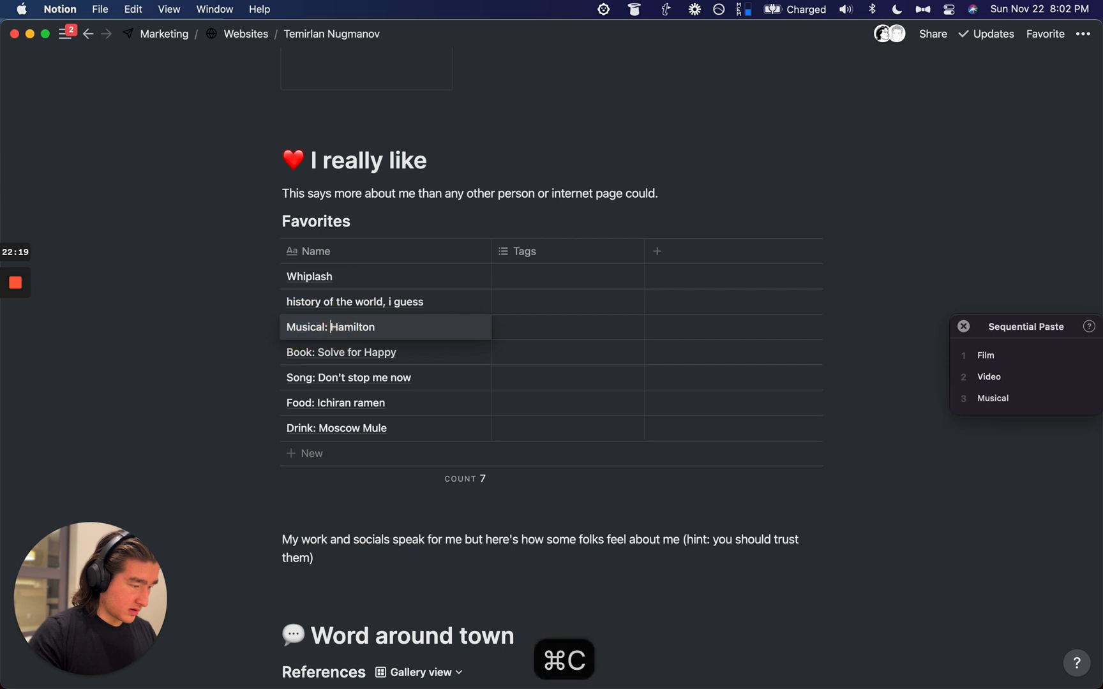
key(super+BackSpace)
key(Escape)
Step: Strip the Book, Song, Food and Drink prefixes, leaving Solve for Happy through Moscow Mule
double_click(297, 353)
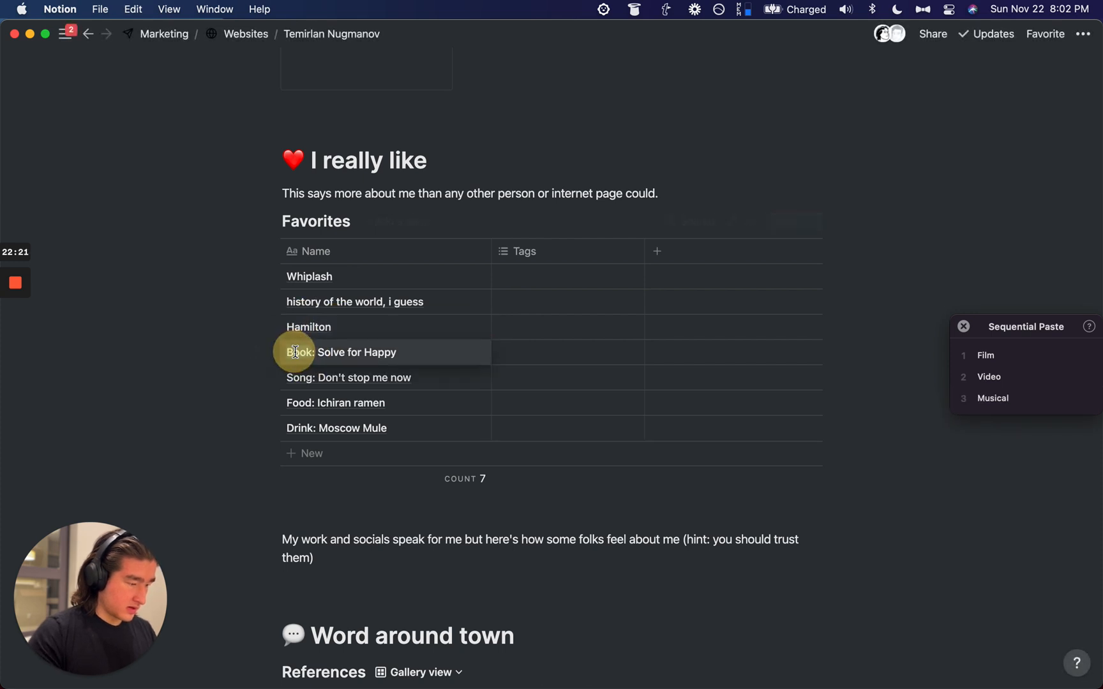
key(super+c)
click(316, 352)
key(super+BackSpace)
click(300, 378)
click(319, 378)
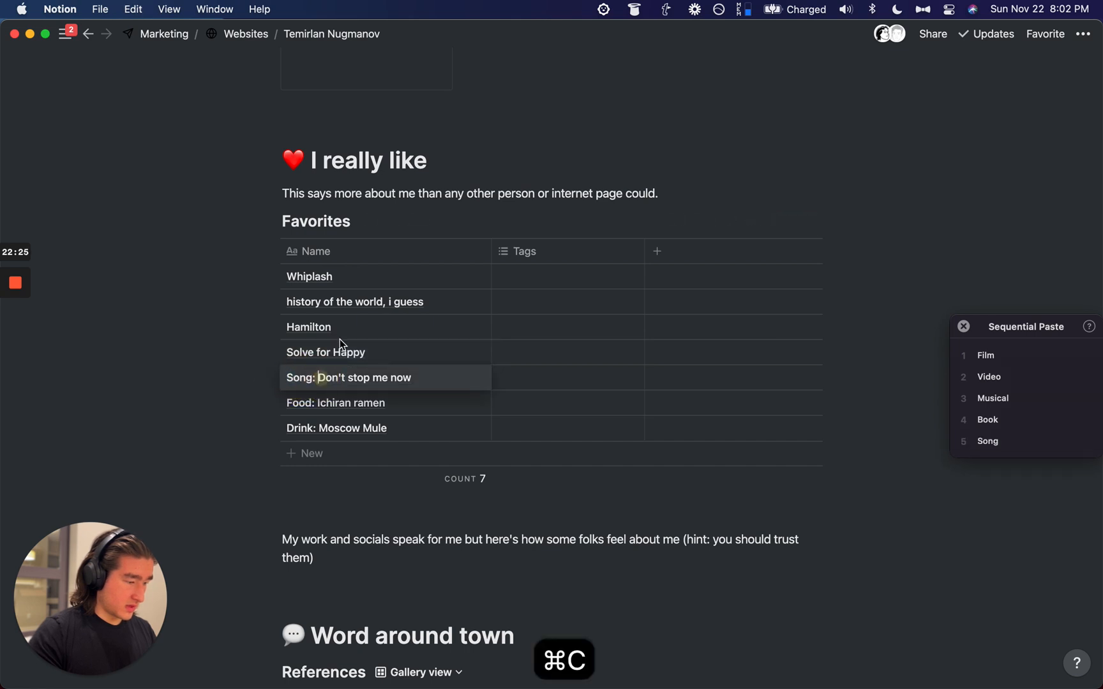
key(super+BackSpace)
key(Escape)
click(301, 404)
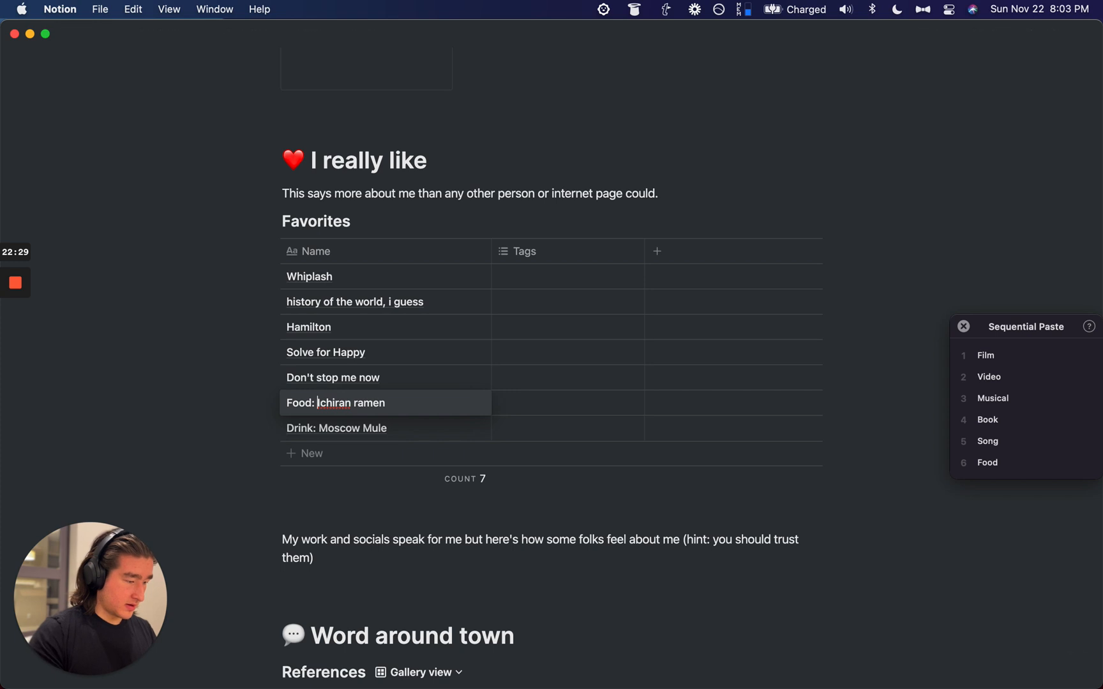
key(super+BackSpace)
click(298, 429)
double_click(298, 428)
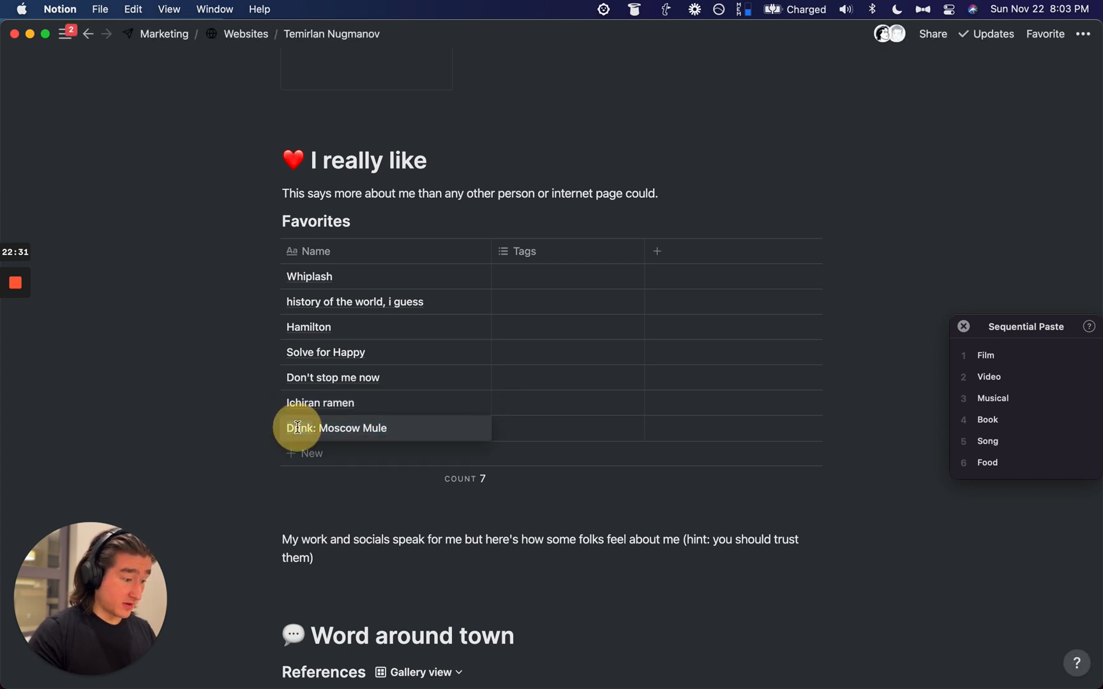
key(super+c)
key(super+BackSpace)
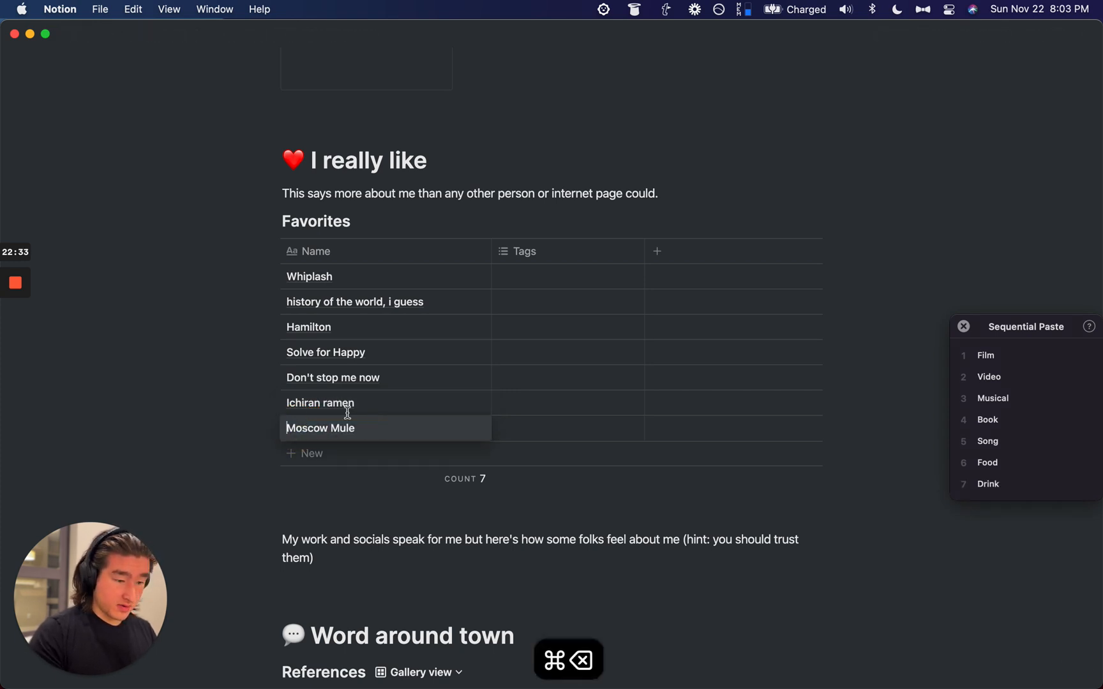
key(Escape)
click(529, 276)
Step: Tag Whiplash, the history row and Hamilton with Film, Video and Musical
key(alt+super+v)
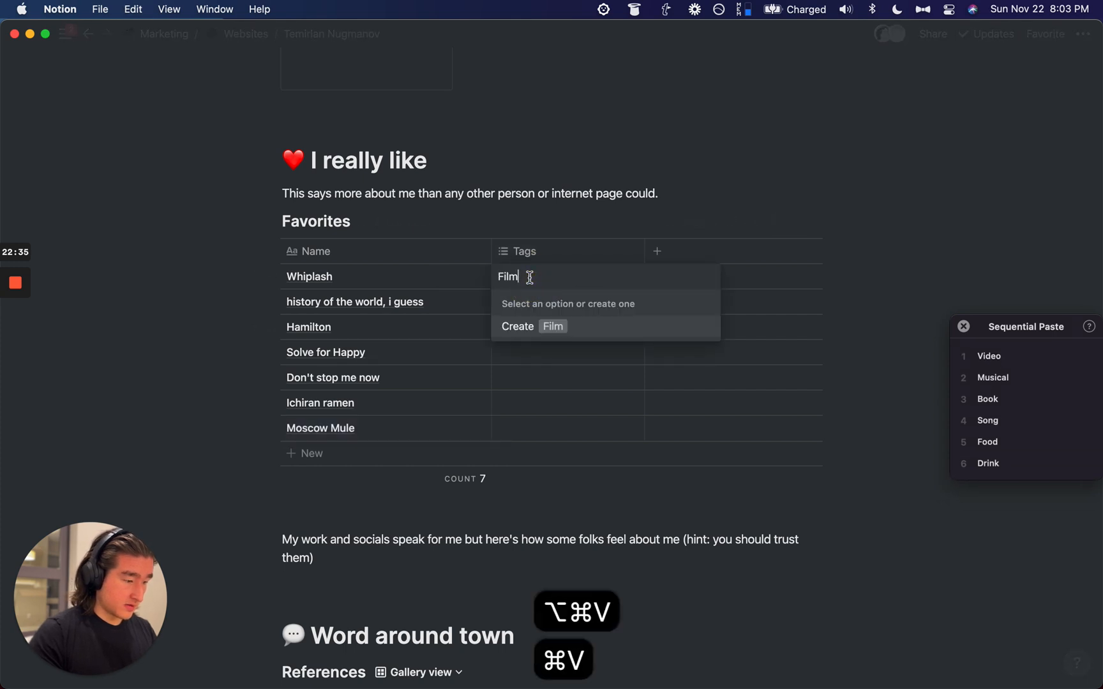
key(Return)
key(Escape)
key(Down)
key(Return)
key(alt+super+v)
key(Return)
key(Escape)
key(Down)
key(Return)
key(alt+super+v)
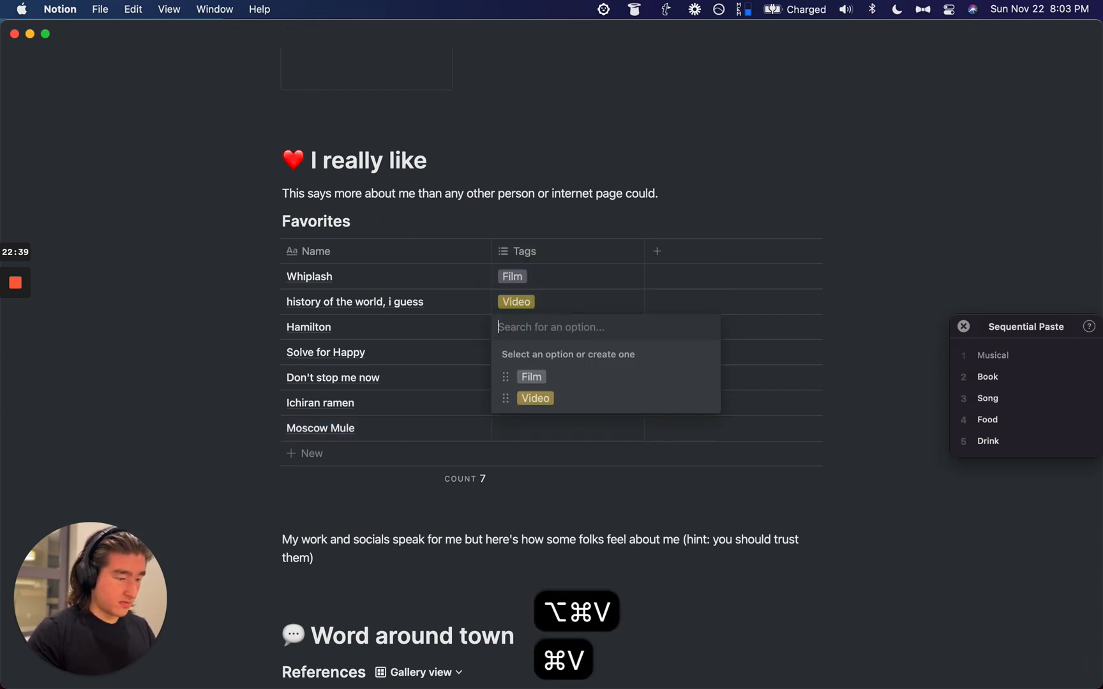
key(Return)
key(Escape)
Step: Tag the remaining four rows Book, Song, Food and Drink, fixing a mistaken Musical paste
key(Down)
key(Return)
key(super+v)
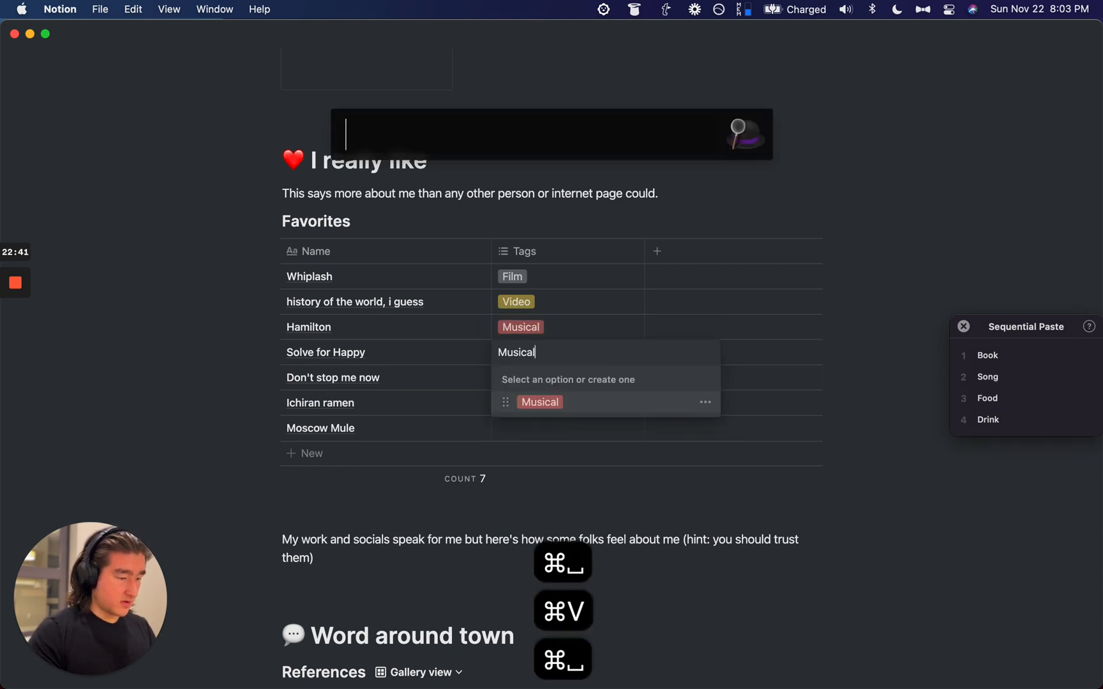
key(super+BackSpace)
key(alt+super+v)
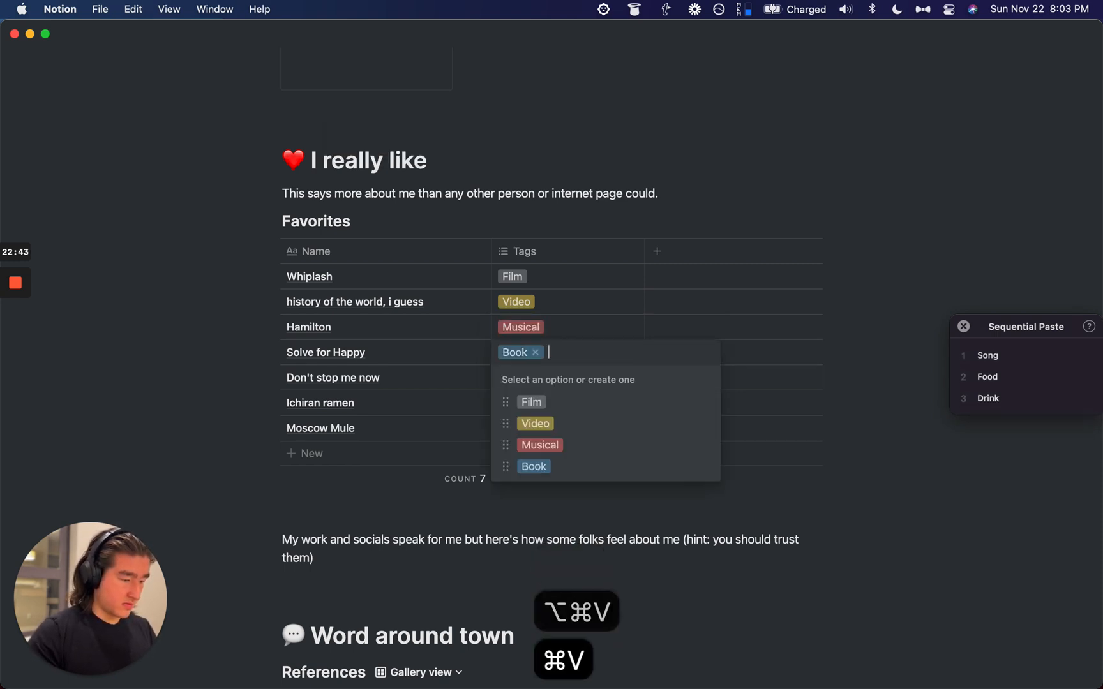
key(Return)
key(Escape)
key(Down)
key(Return)
key(alt+super+v)
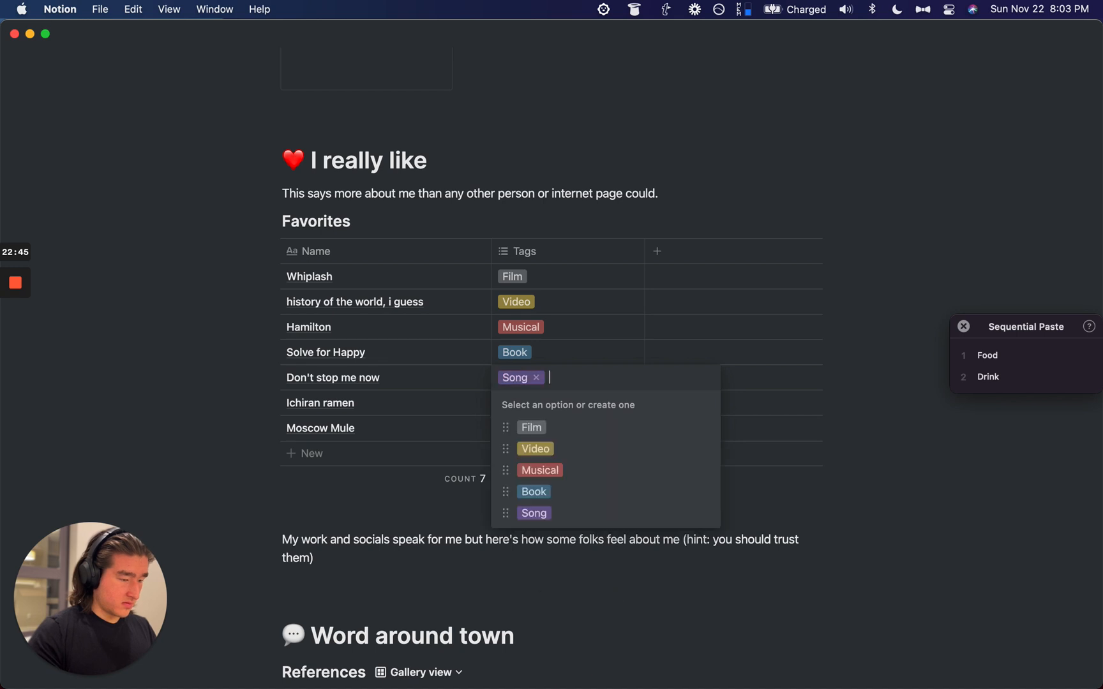
key(Return)
key(Escape)
key(Down)
key(Return)
key(alt+super+v)
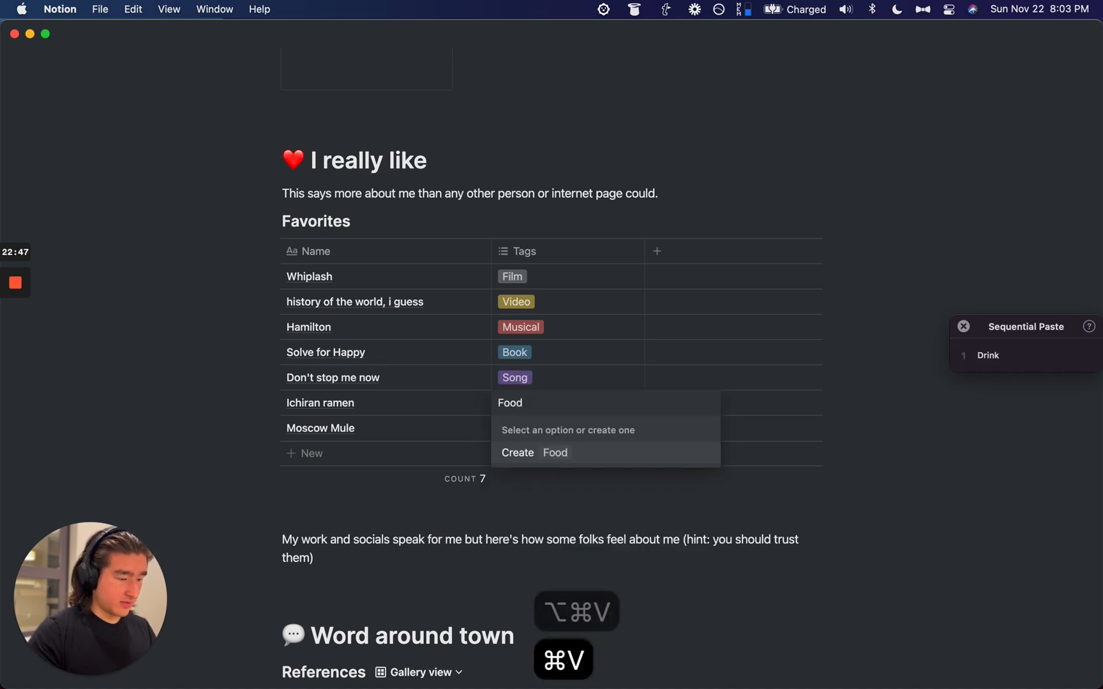
key(Return)
key(Escape)
key(Down)
key(Return)
key(alt+super+v)
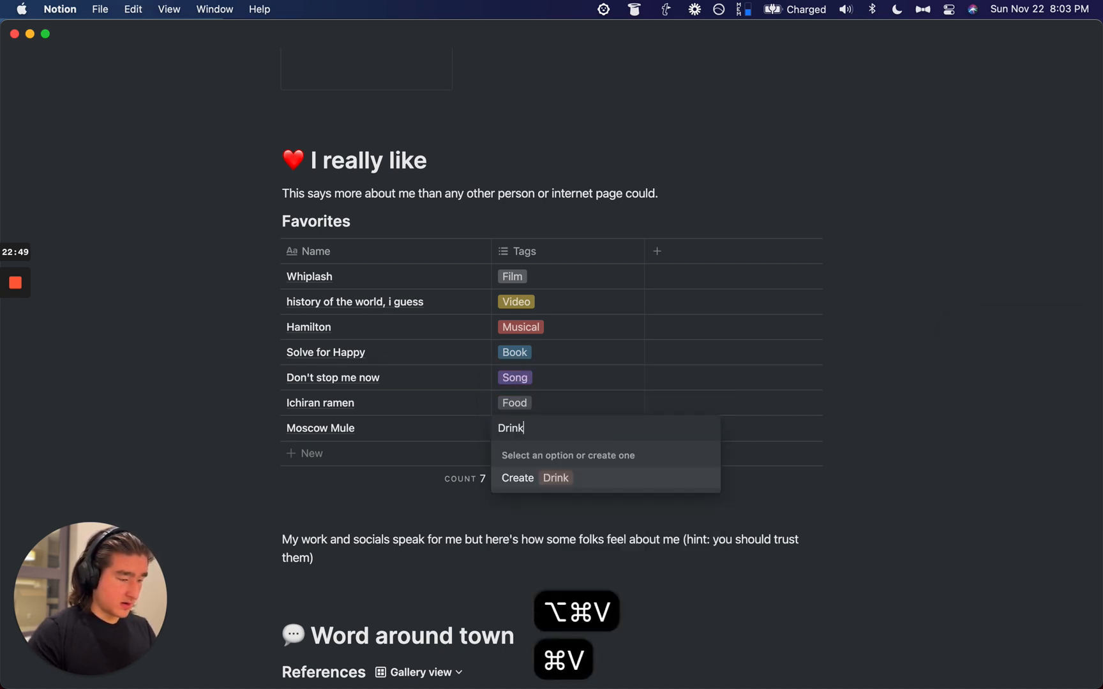
key(Return)
key(Escape)
key(alt+super+c)
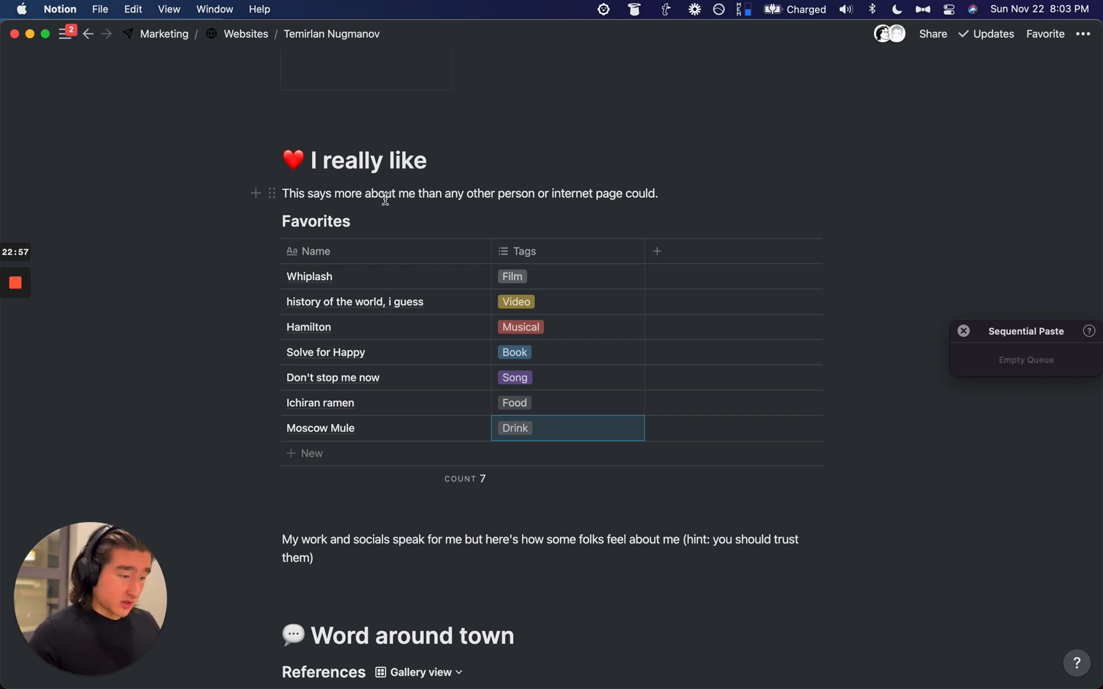
Step: Add a Link property of type URL to the Favorites table
click(656, 251)
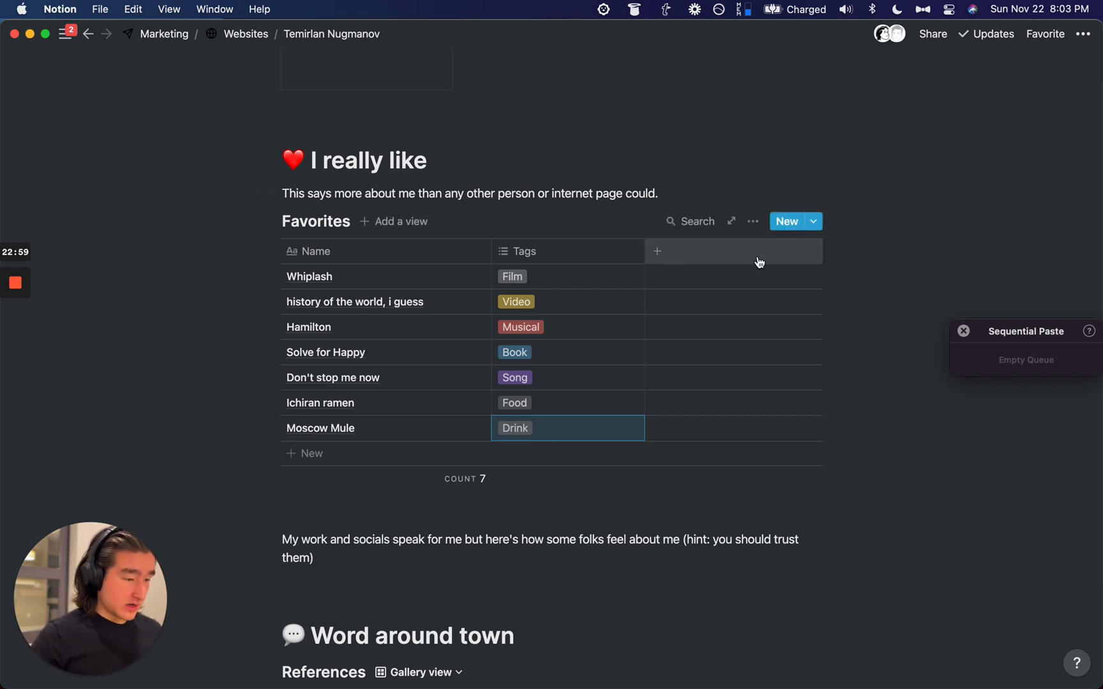
click(752, 254)
text(Link)
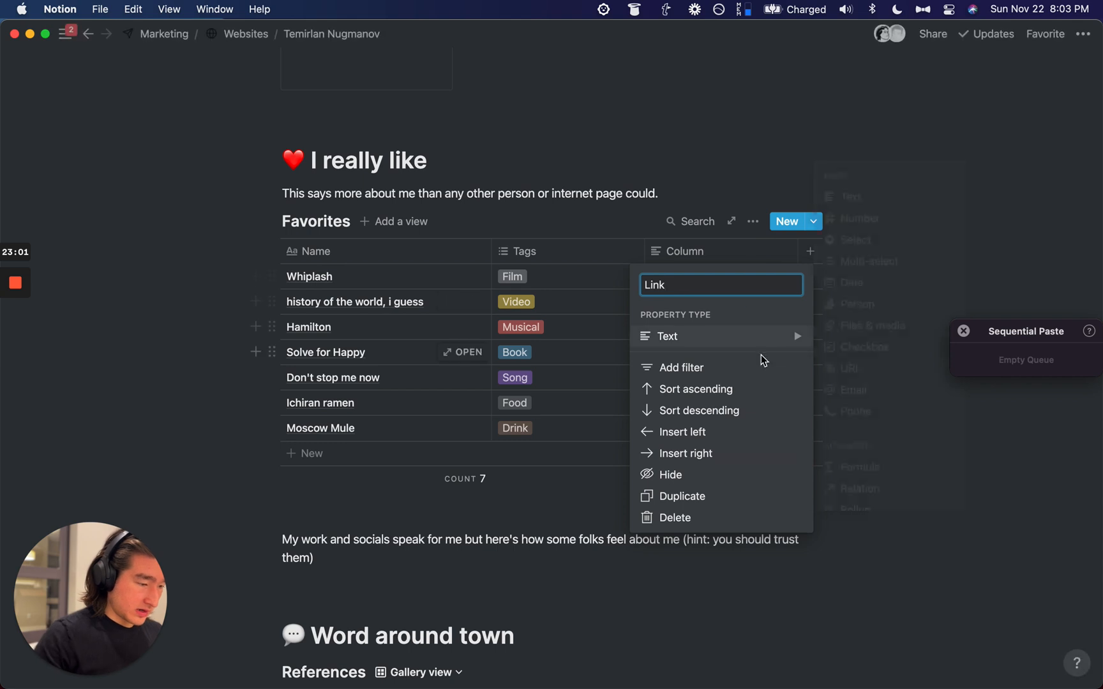
click(760, 338)
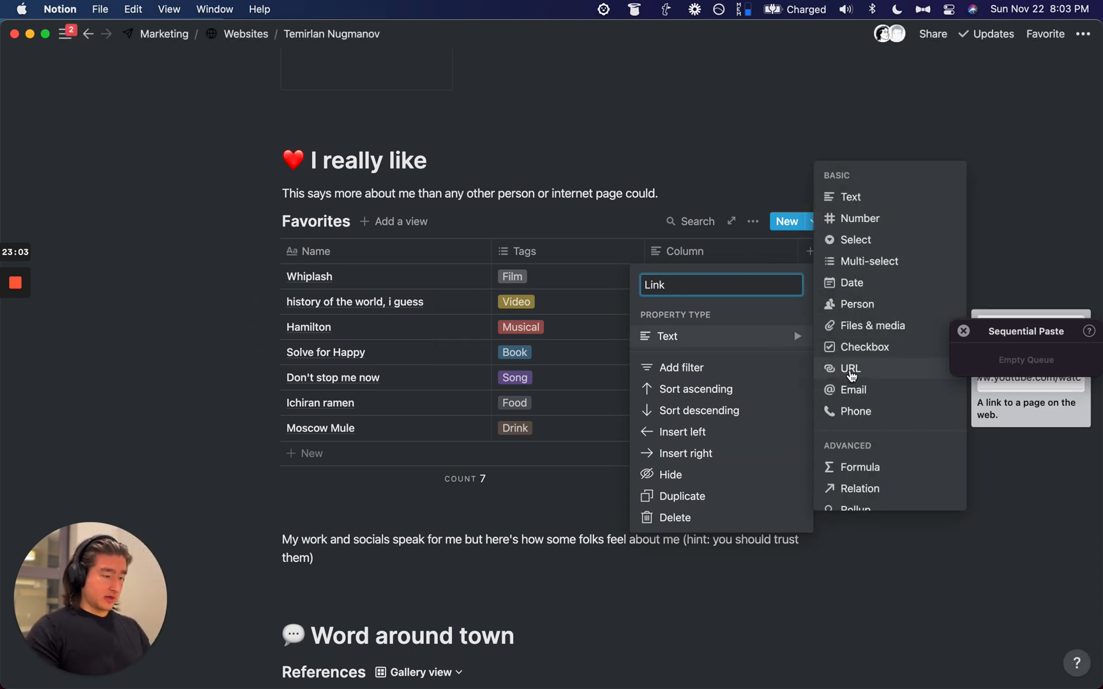
click(850, 370)
Step: Copy Whiplash and the history of the world name into the queue, discarding wrong copies
click(389, 276)
key(Escape)
key(super+c)
key(Down)
key(Down)
key(Down)
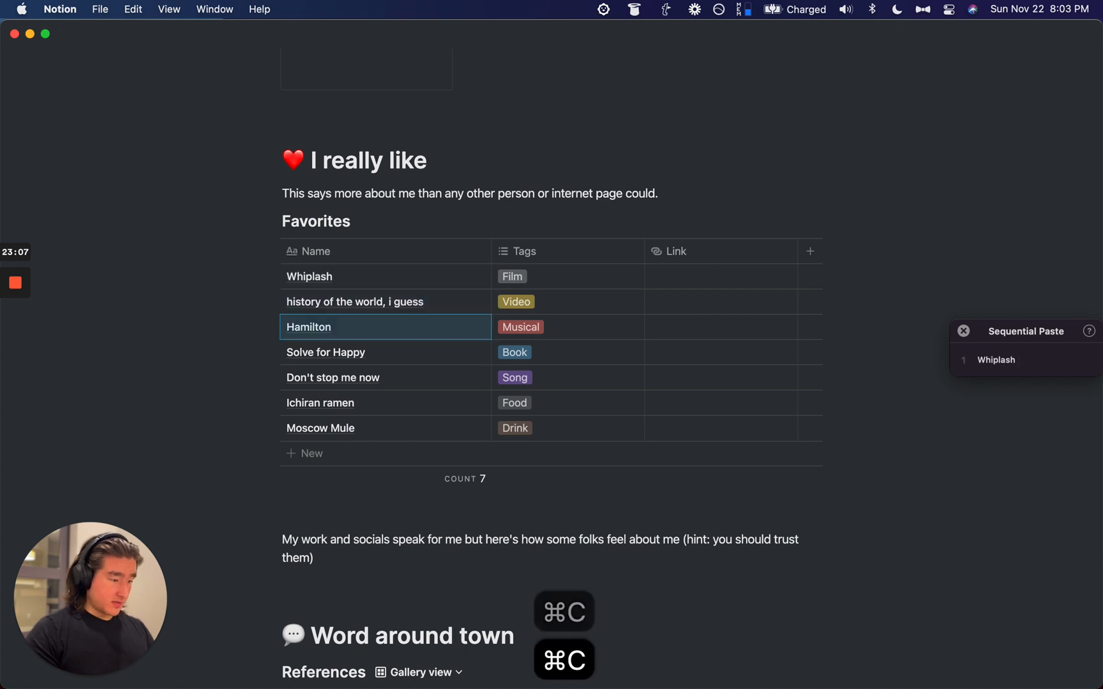
key(super+c)
key(Down)
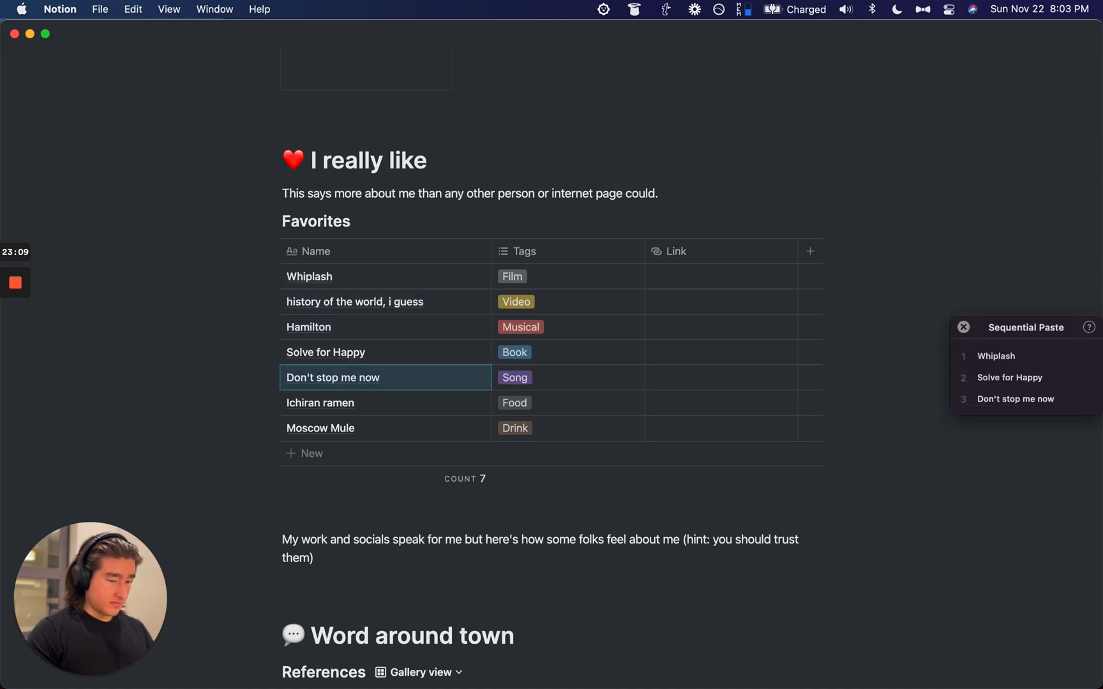
key(shift+super+BackSpace)
key(super+BackSpace)
key(super+BackSpace)
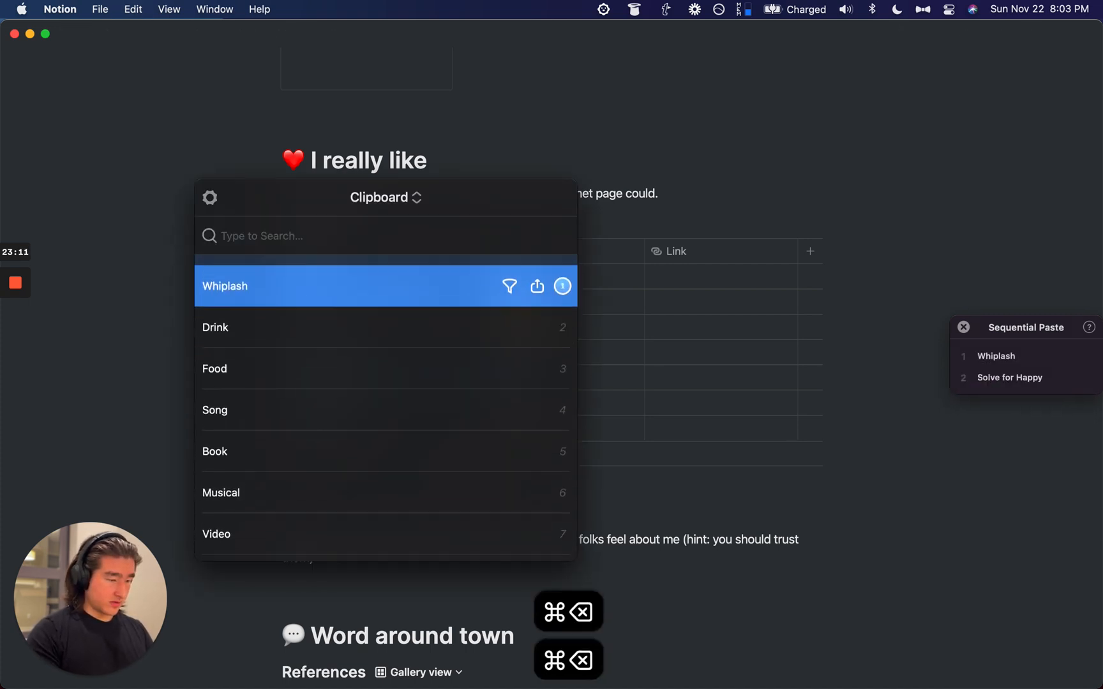
key(Escape)
key(Up)
key(Up)
key(Up)
key(super+c)
Step: Copy Hamilton, Solve for Happy, Don't stop me now, Ichiran ramen and Moscow Mule into the queue
key(Down)
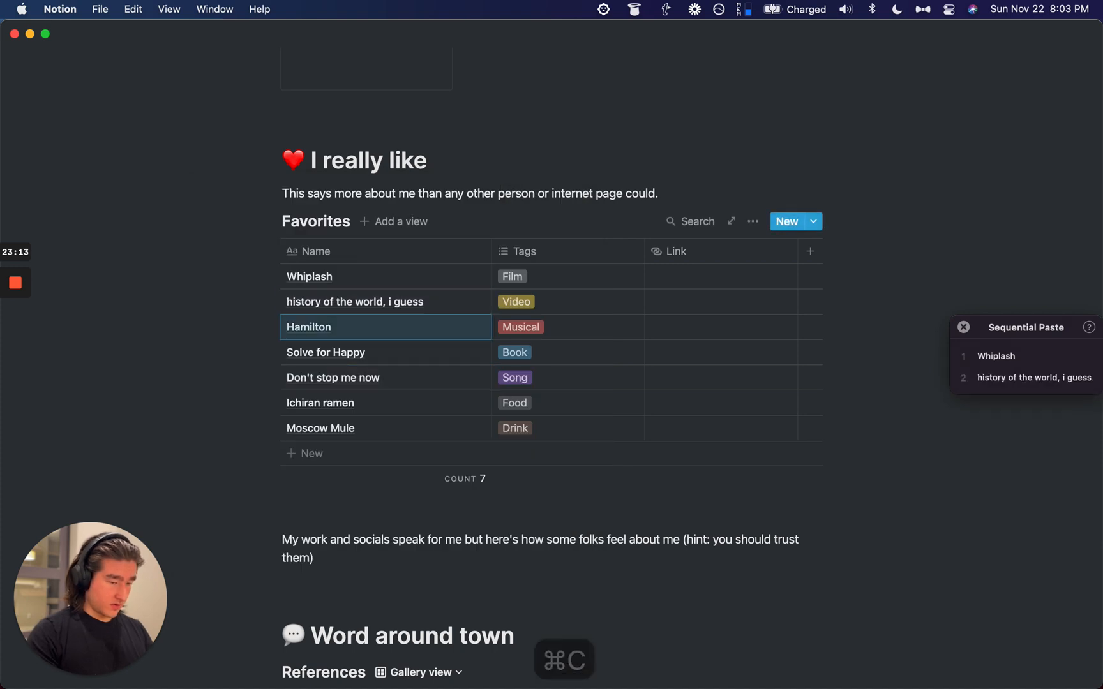
key(super+c)
key(Down)
key(super+c)
key(Down)
key(super+c)
key(Down)
key(super+c)
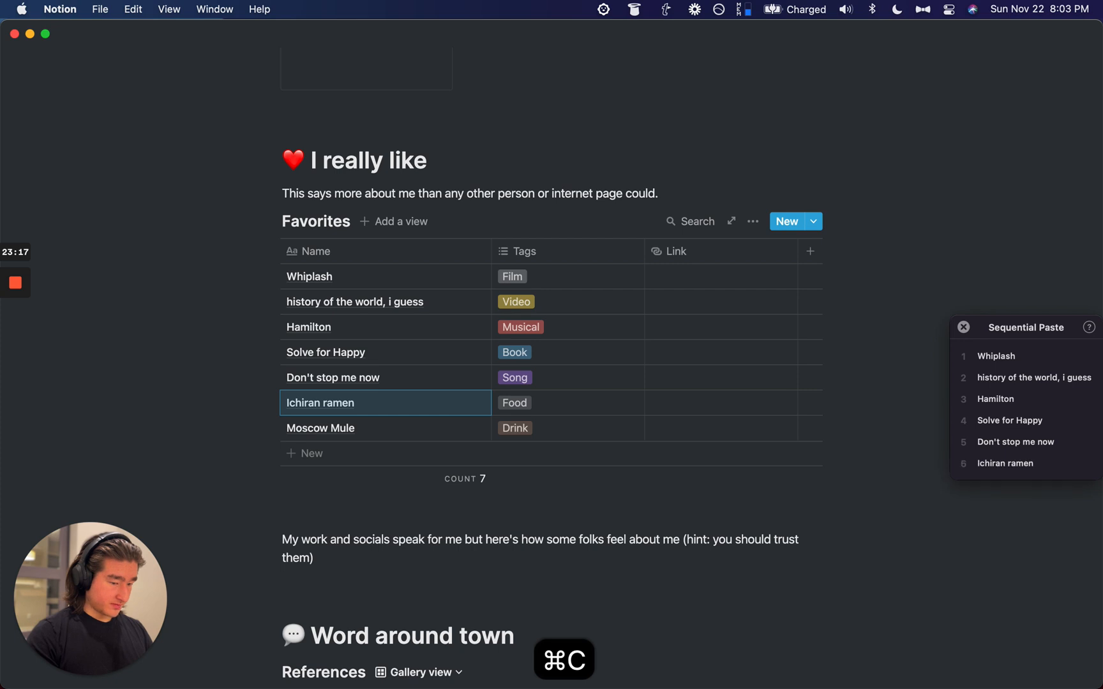
key(Up)
key(Down)
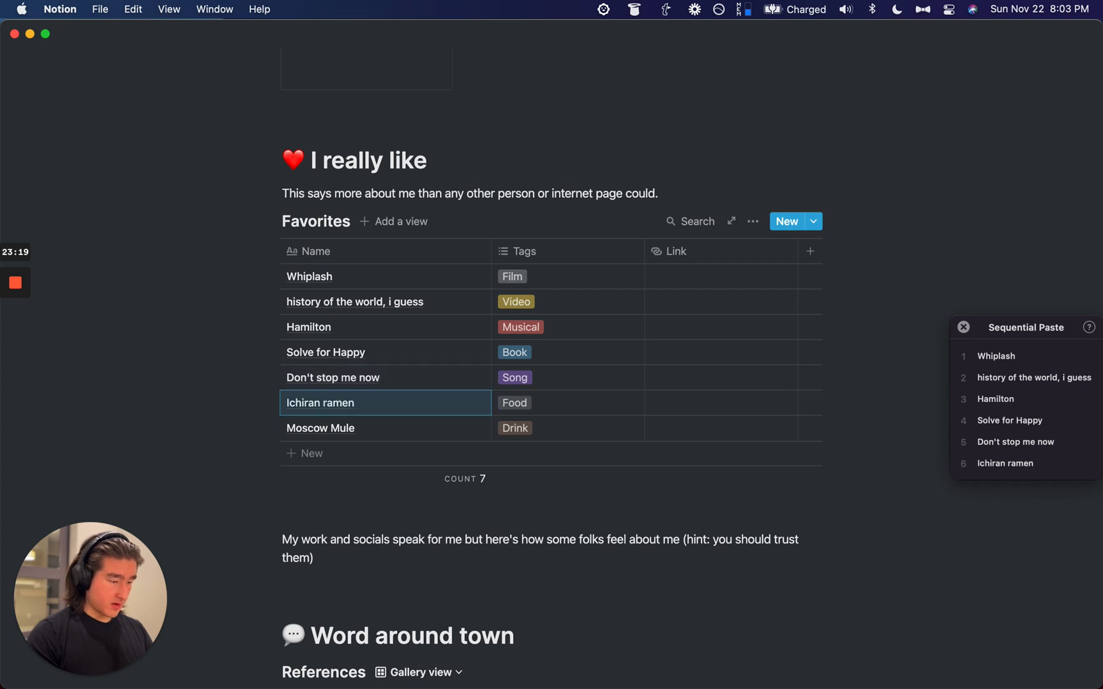
key(Down)
key(super+c)
click(443, 485)
click(397, 506)
key(super+space)
Step: Search Google Images and Letterboxd for Whiplash from the launcher
text(i)
key(alt+super+v)
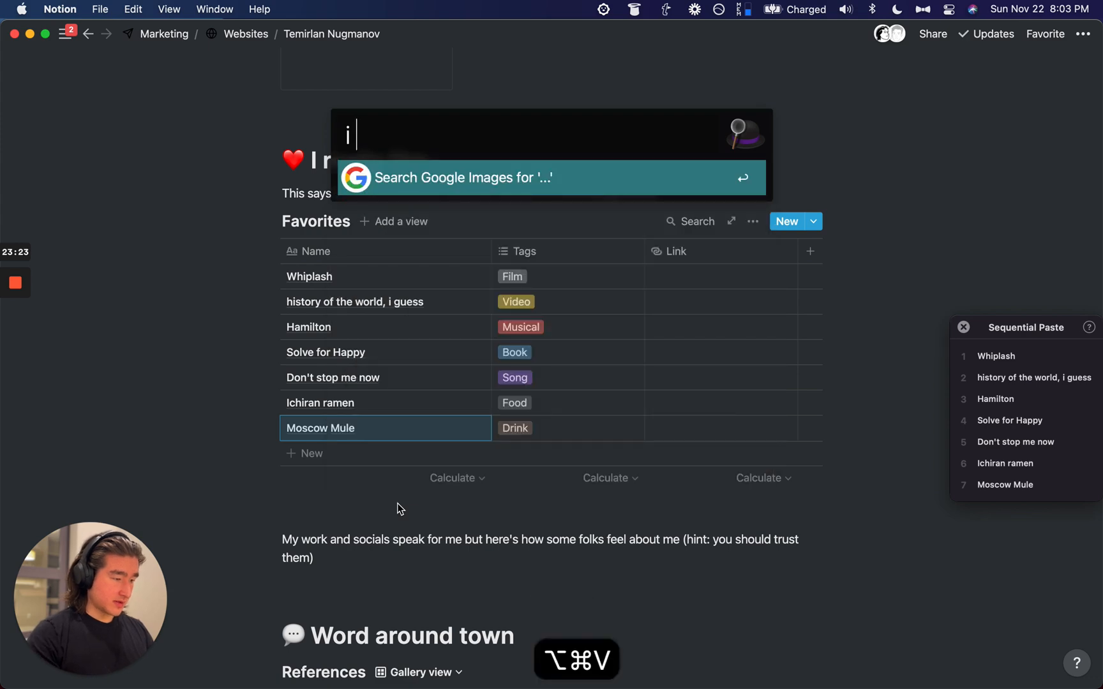
key(super+v)
key(Return)
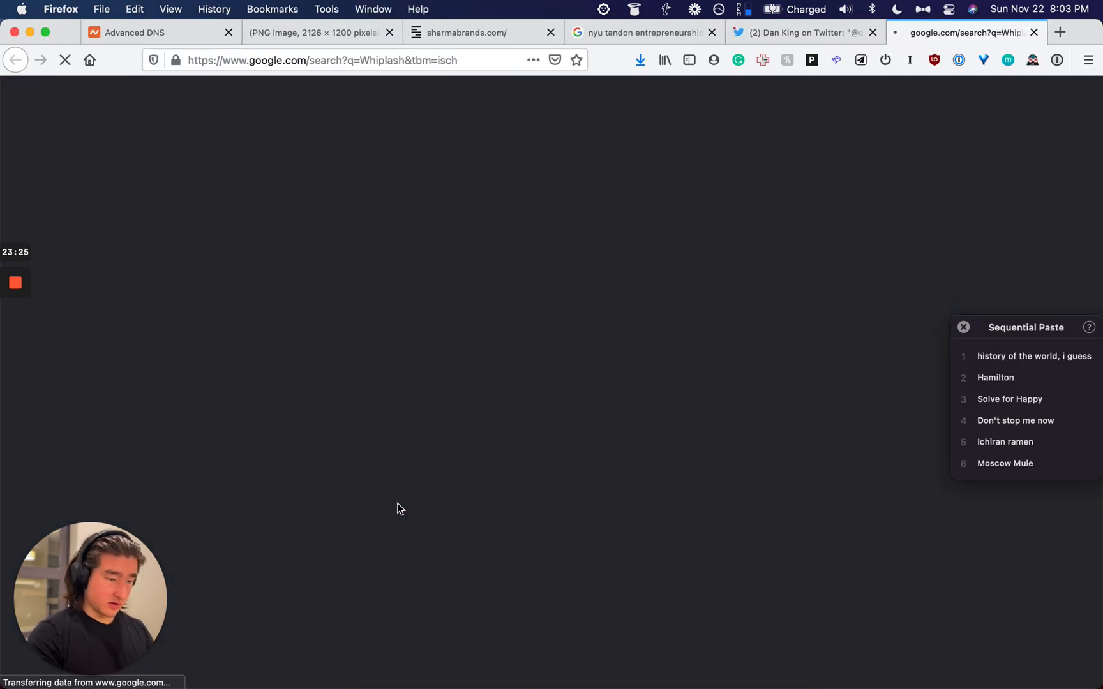
key(super+space)
key(super+space)
text(le)
key(super+v)
key(Return)
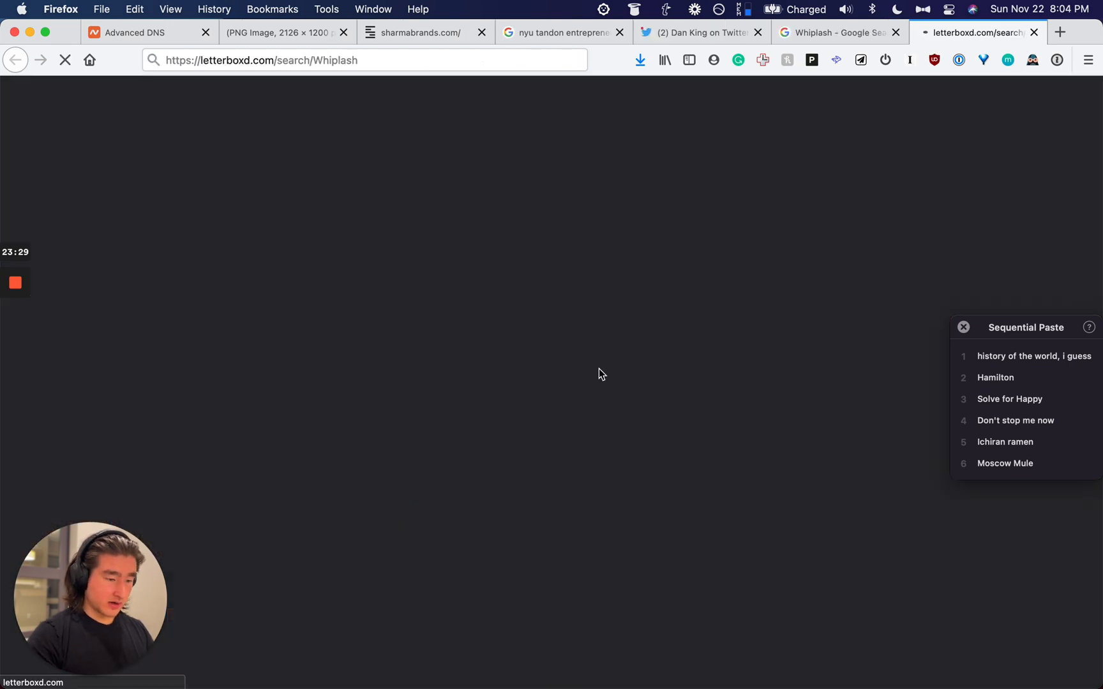
Step: Limit image results to Large and copy the New Yorker drummer image's address
click(838, 32)
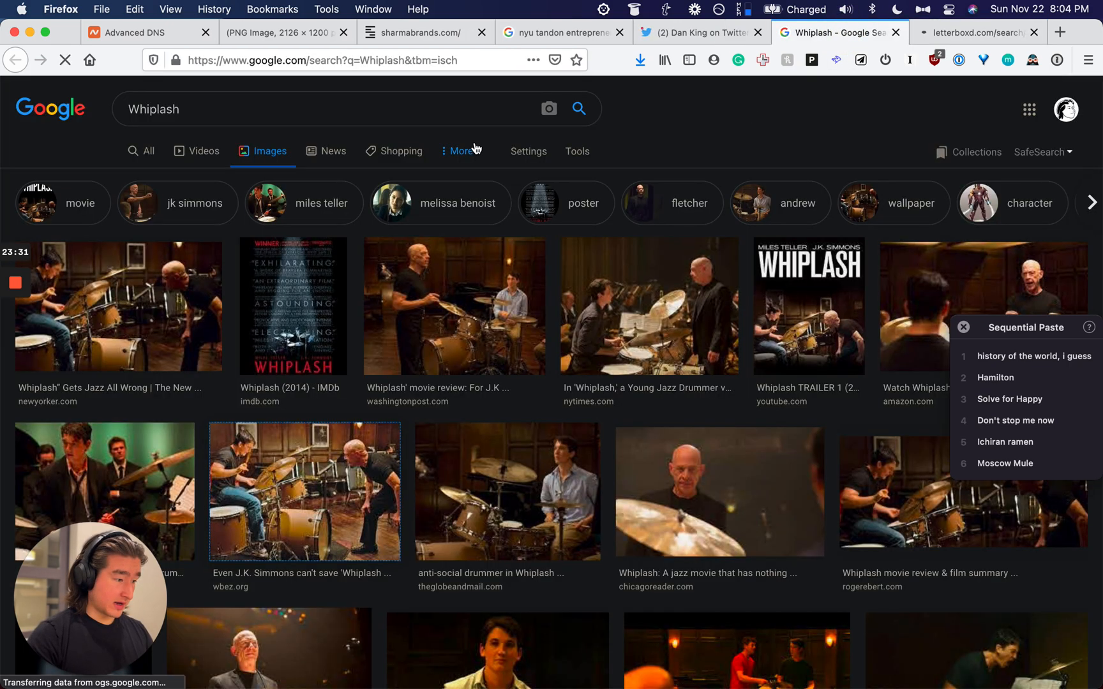
click(570, 153)
click(144, 180)
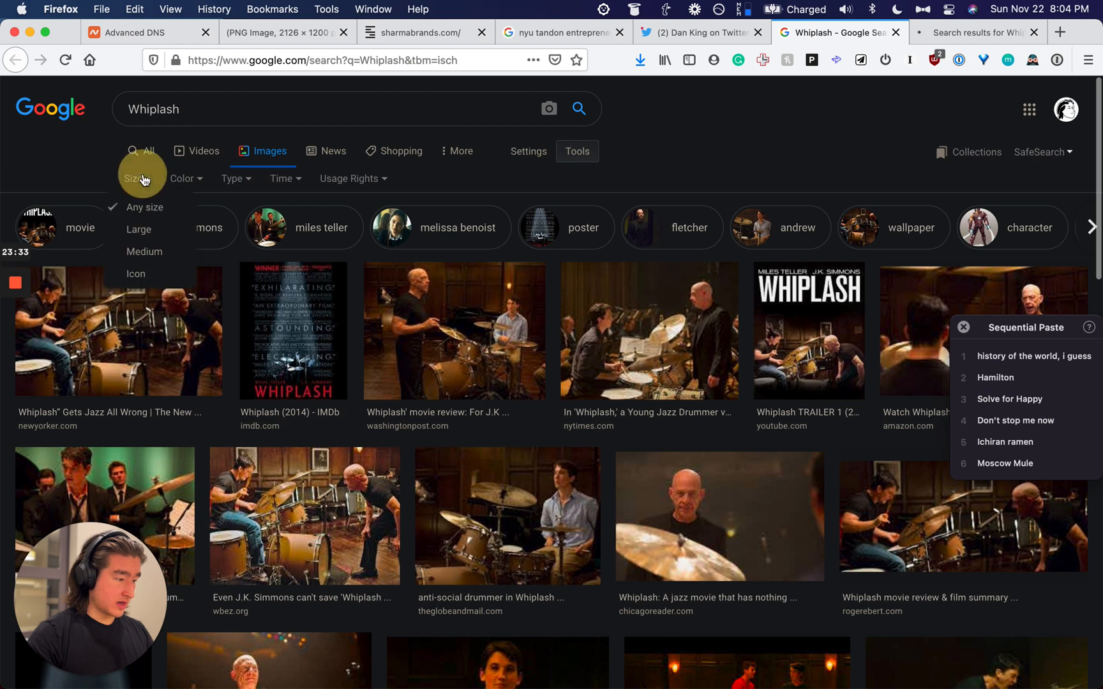
click(136, 237)
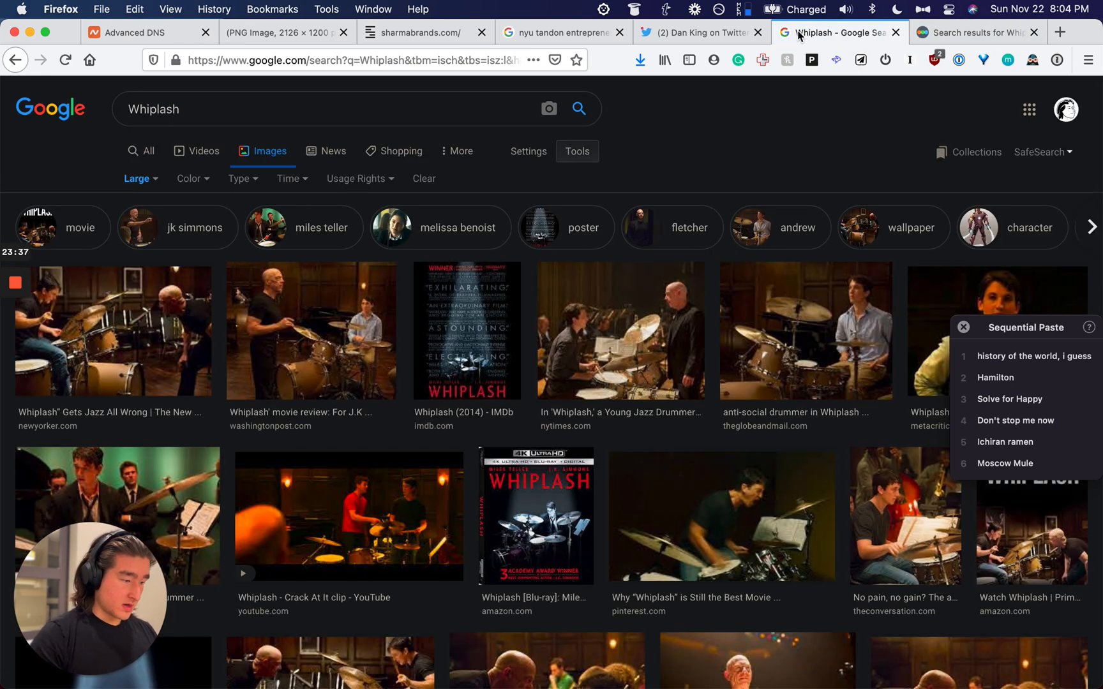
click(150, 305)
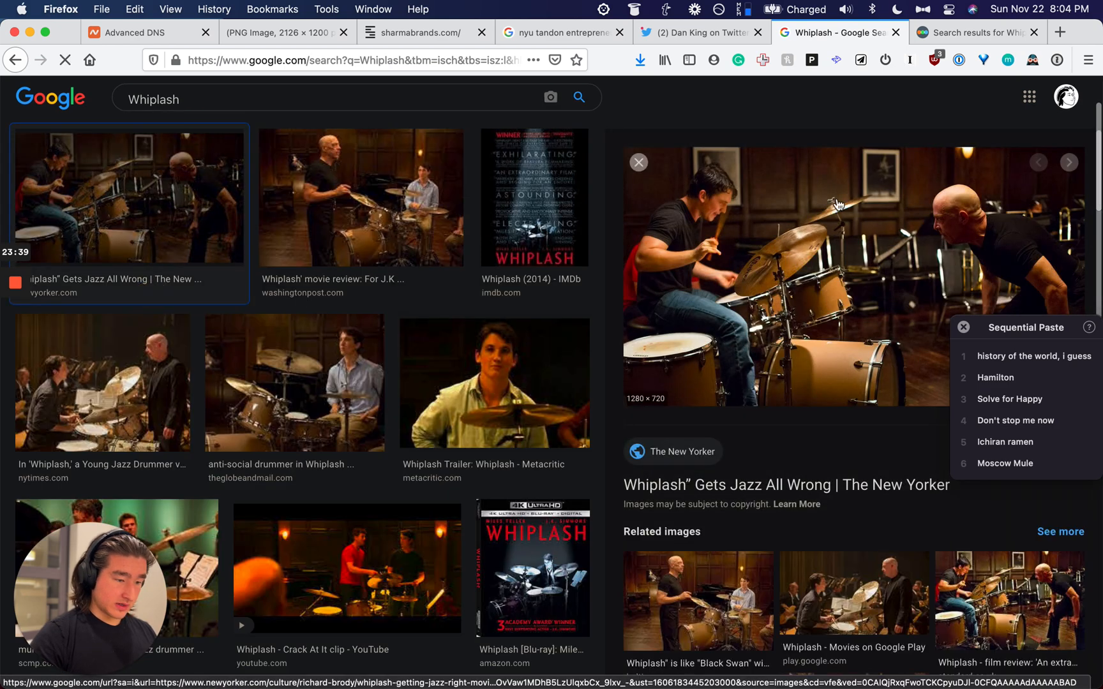
right_click(838, 205)
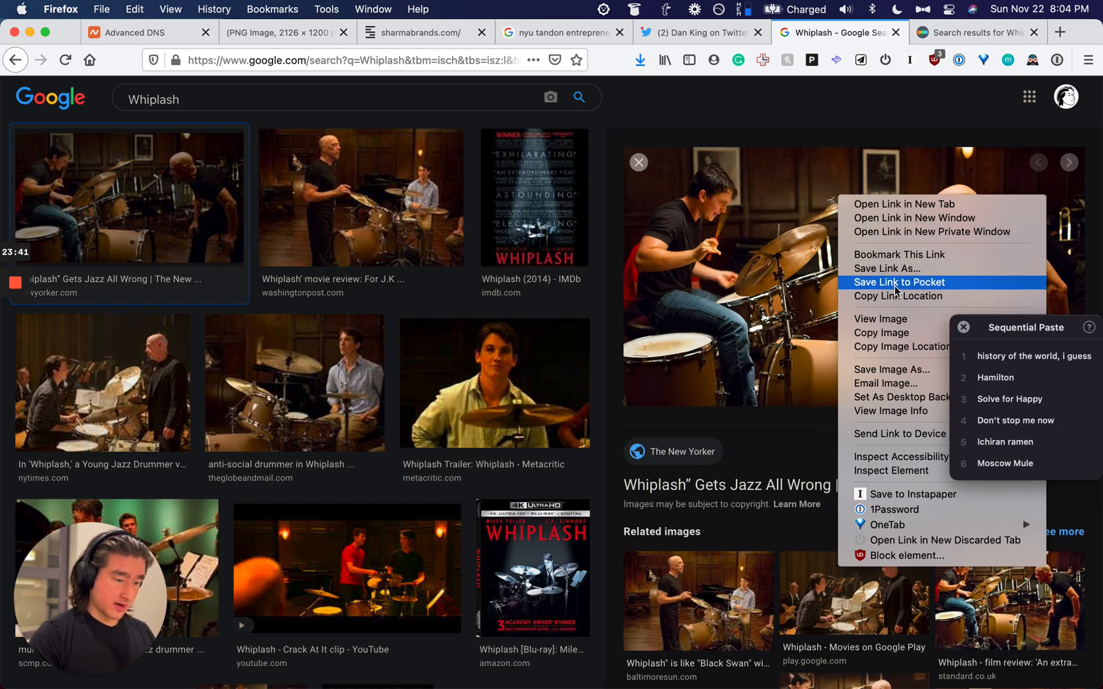
click(897, 346)
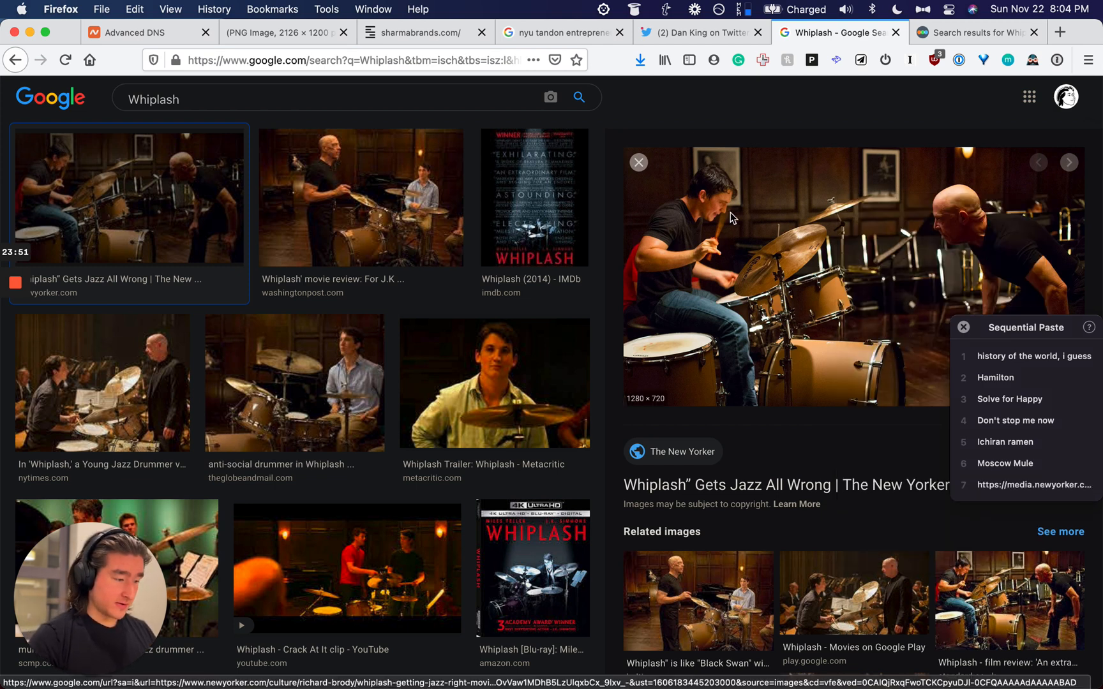
Step: Copy the Letterboxd Whiplash film page address
click(947, 32)
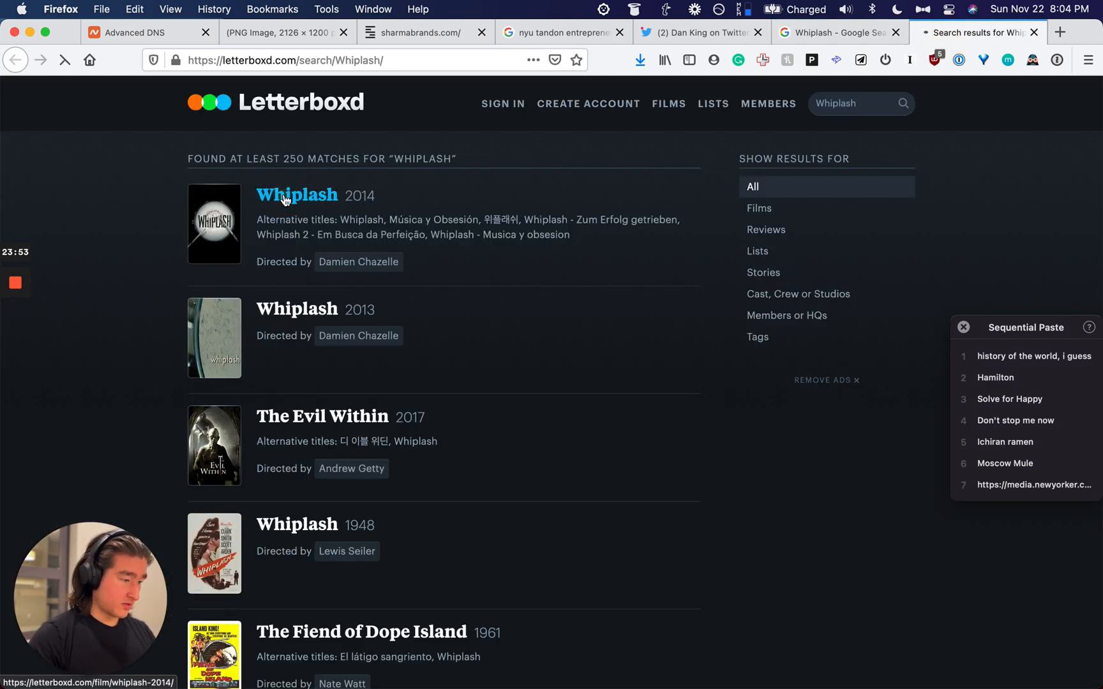
click(310, 64)
key(super+c)
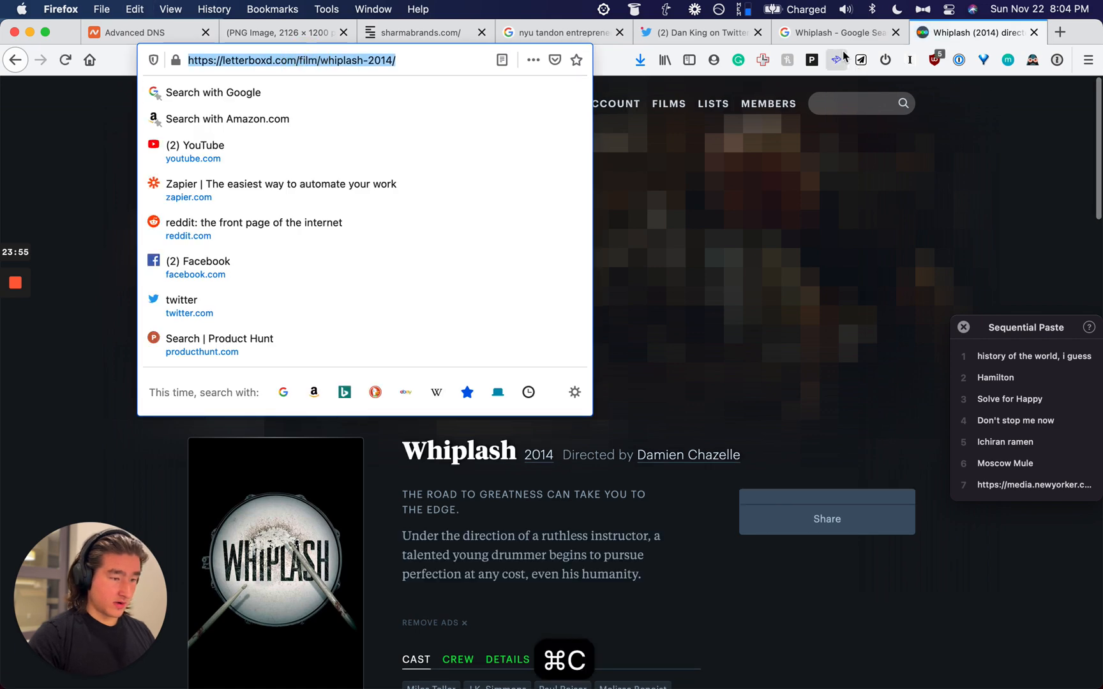
Step: Search images for 'history of the world, i guess' and copy the first result's image address
click(832, 30)
click(313, 97)
key(super+a)
key(alt+super+v)
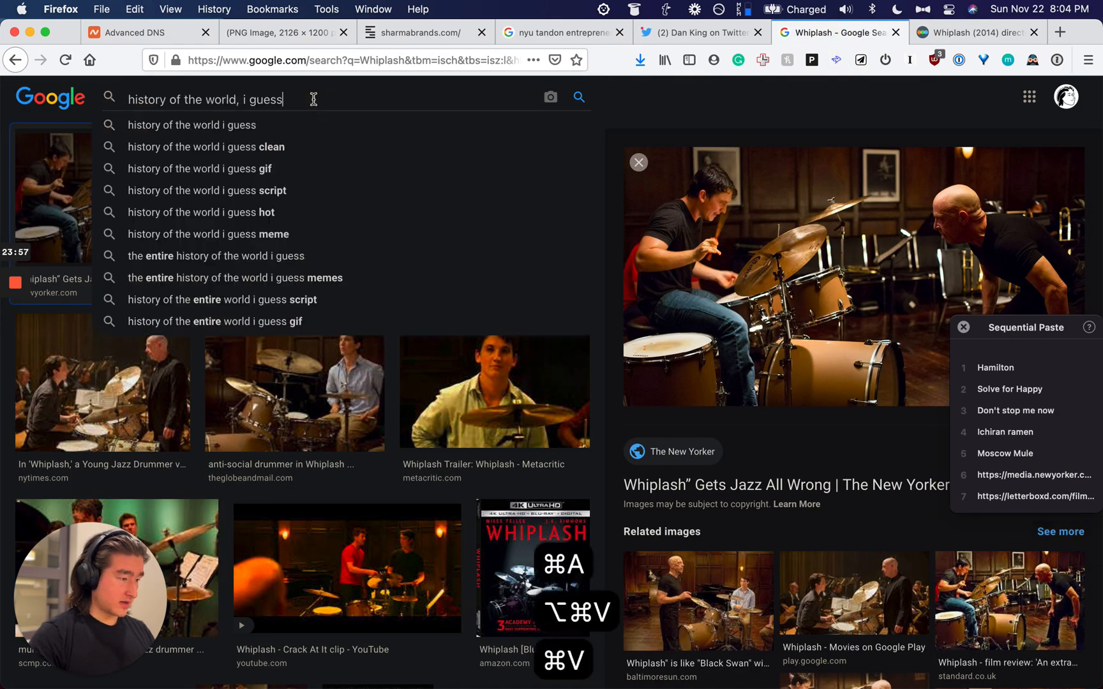
key(Return)
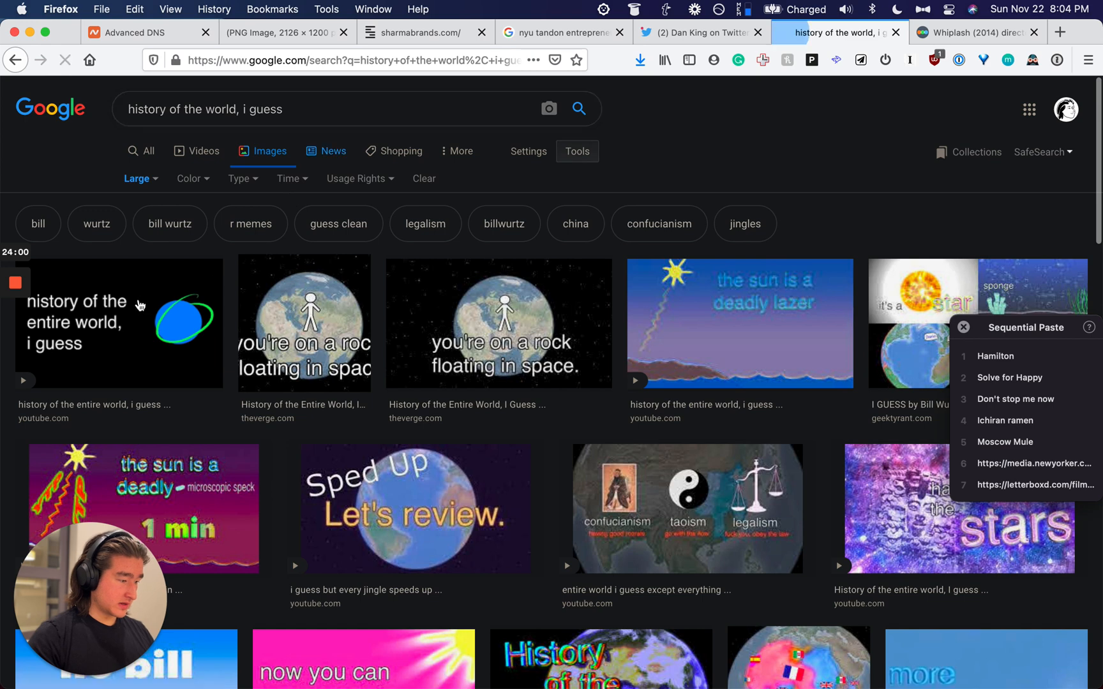
click(140, 306)
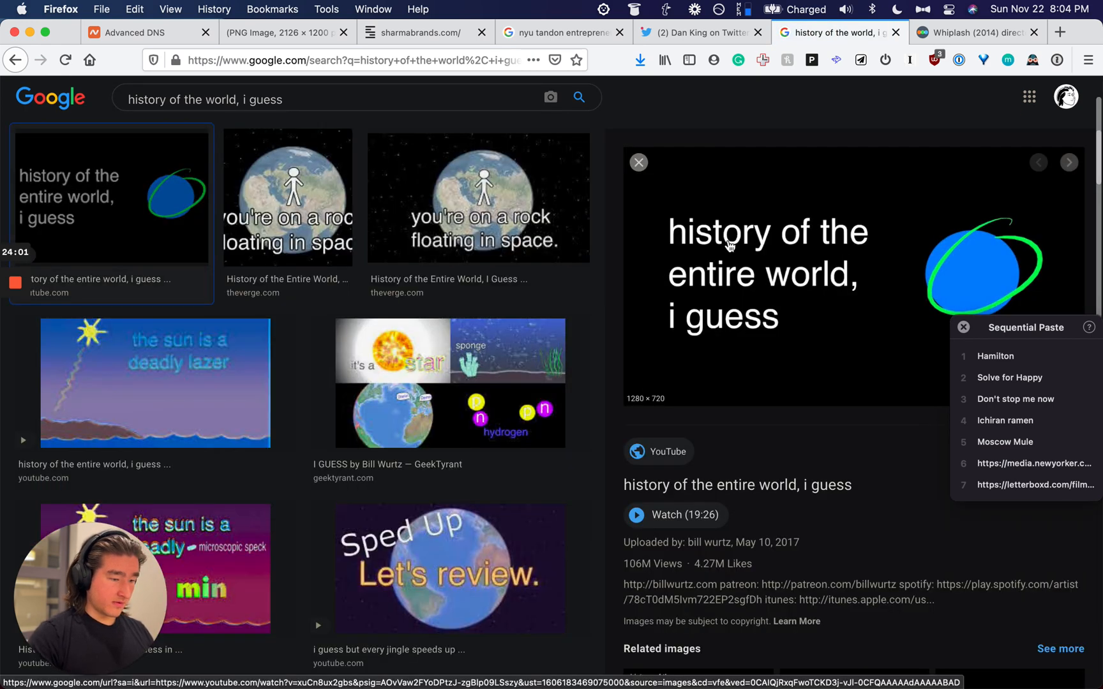
right_click(730, 244)
click(779, 387)
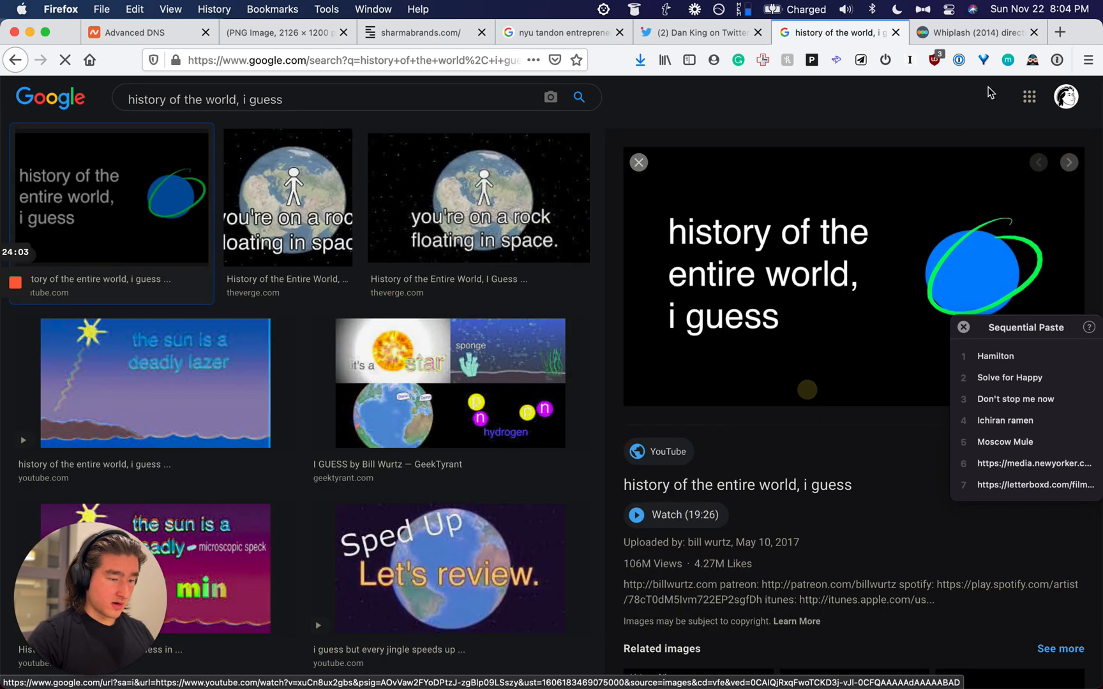
Step: Find the original YouTube video and copy its page address
key(super+space)
text(y)
key(super+v)
key(Return)
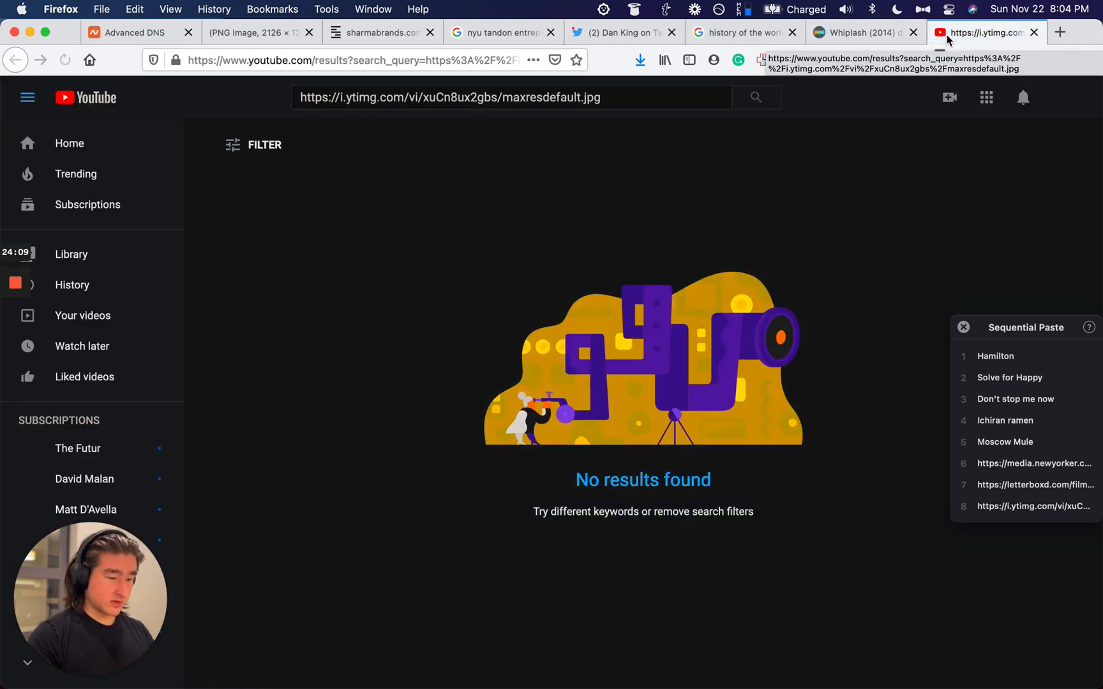
key(super+w)
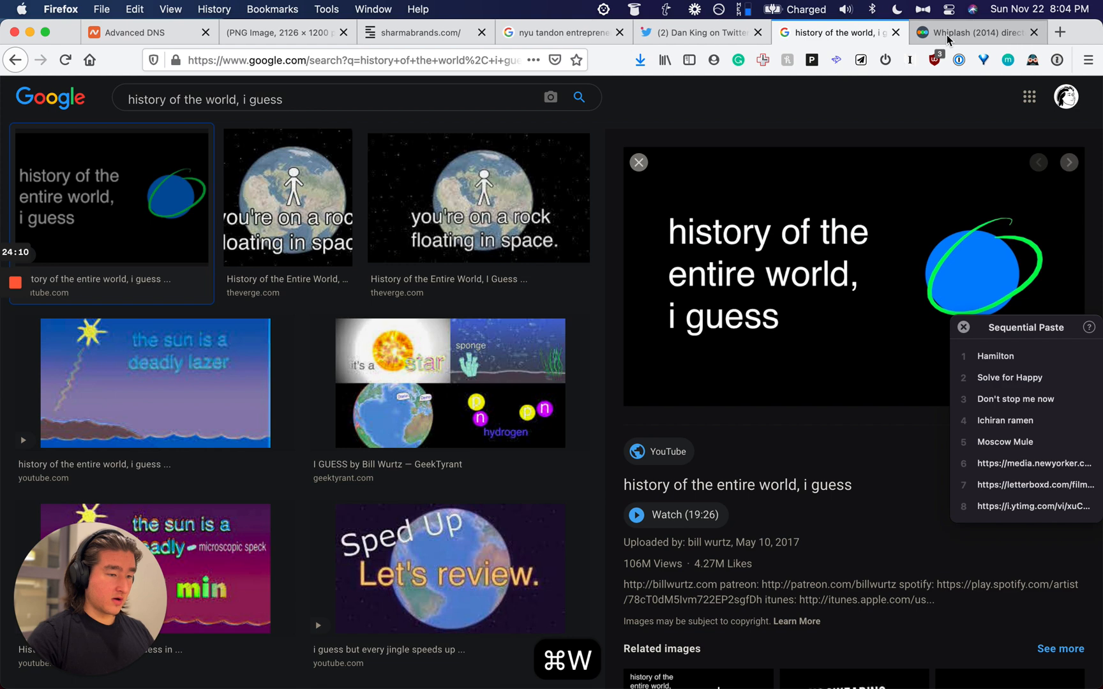
click(713, 484)
click(348, 60)
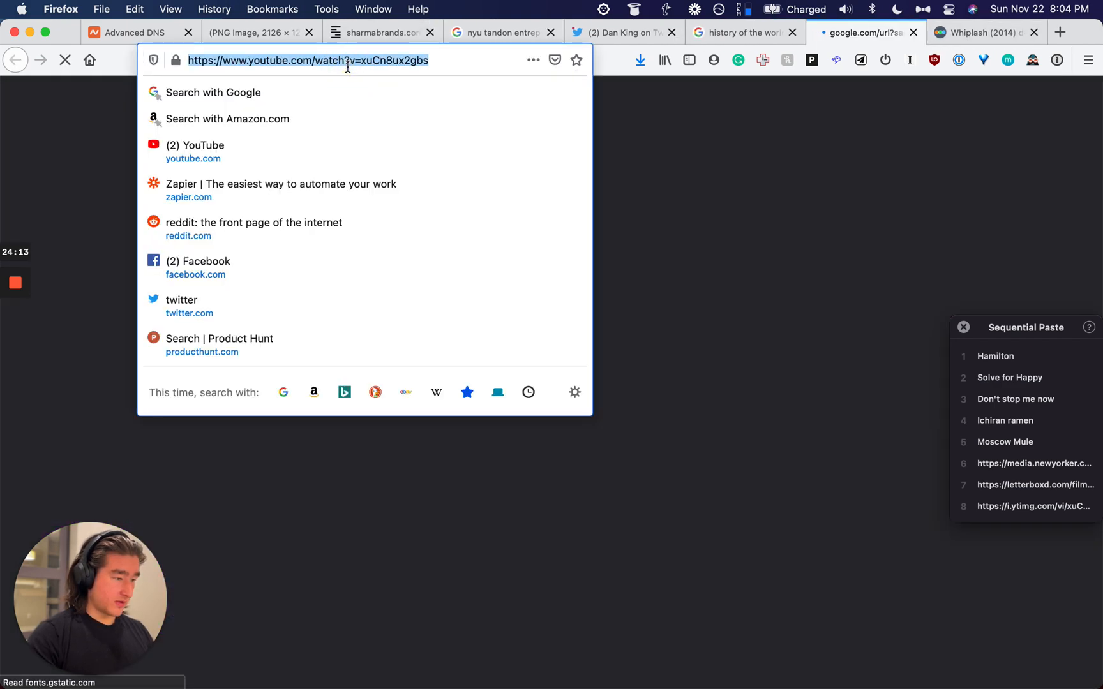
key(super+c)
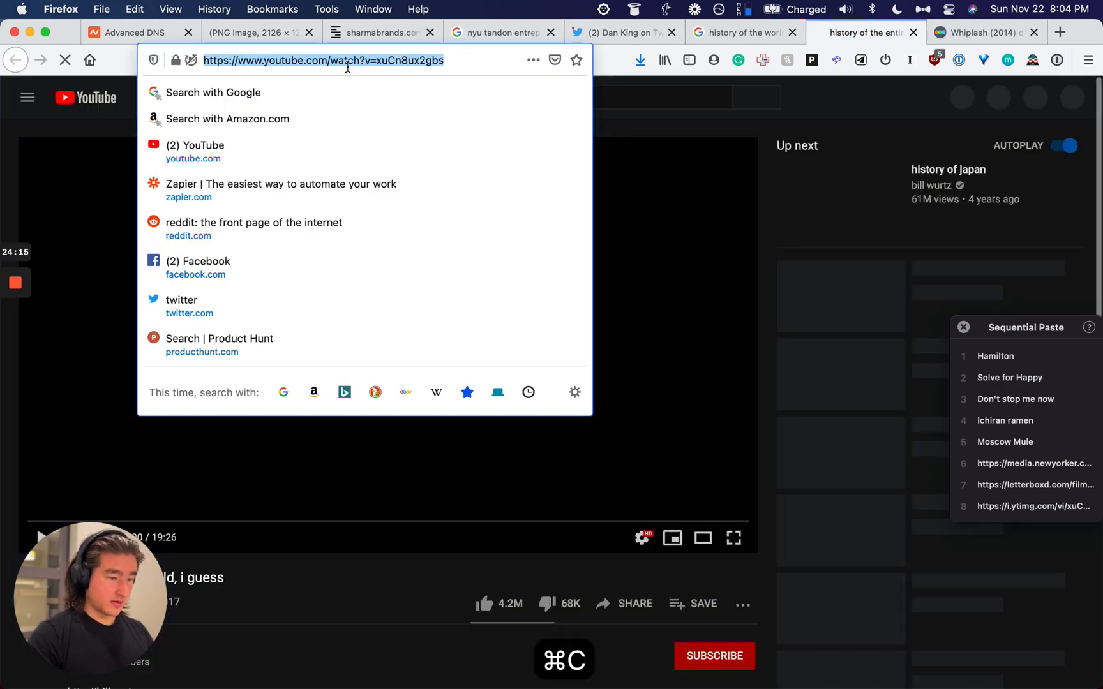
Step: Close the YouTube tab and select the image search query for the next title
key(super+bracketright)
key(super+bracketleft)
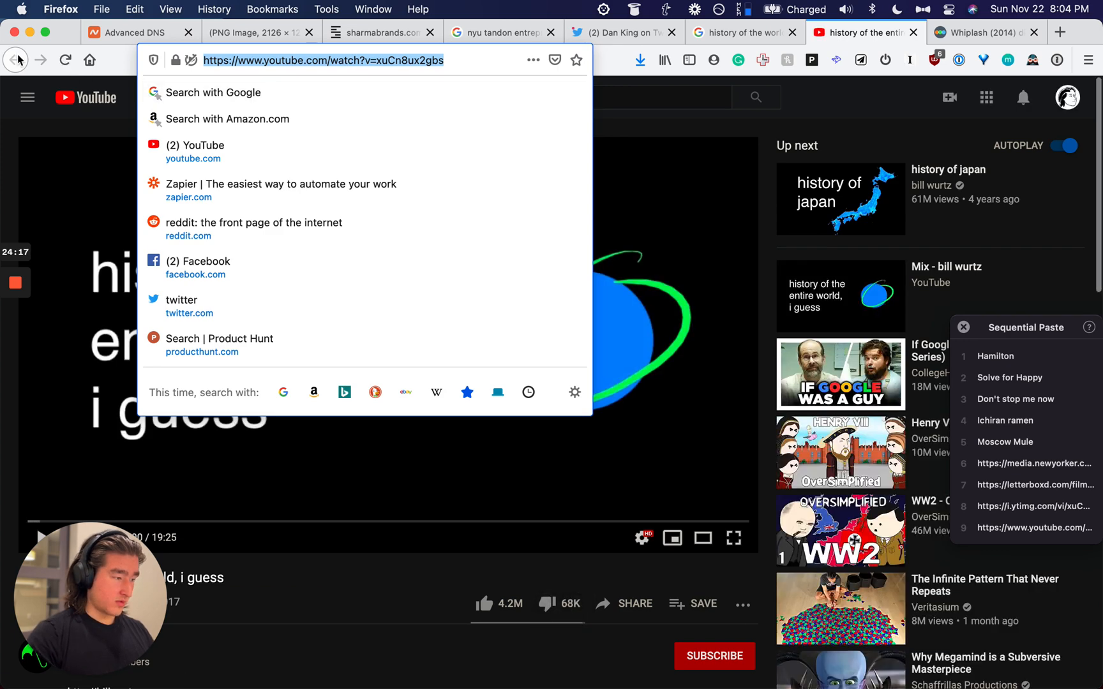
click(17, 61)
key(super+w)
click(245, 92)
key(super+a)
Step: Search images for Hamilton and copy the vox.com Hamilton on Disney+ image address
key(alt+super+v)
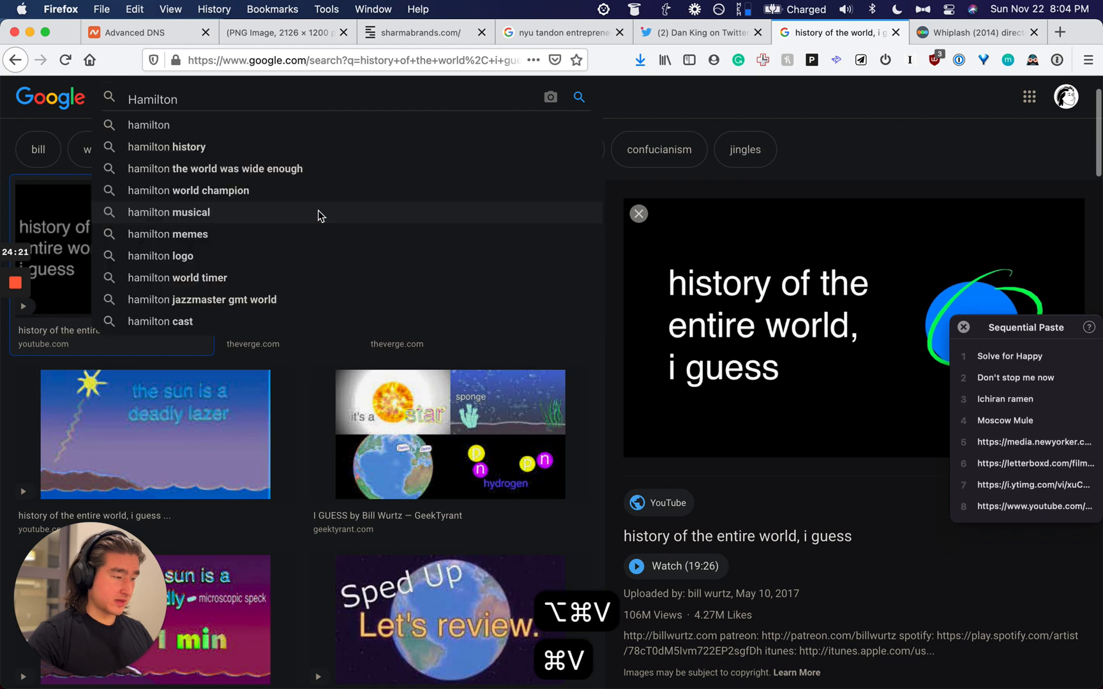
key(Return)
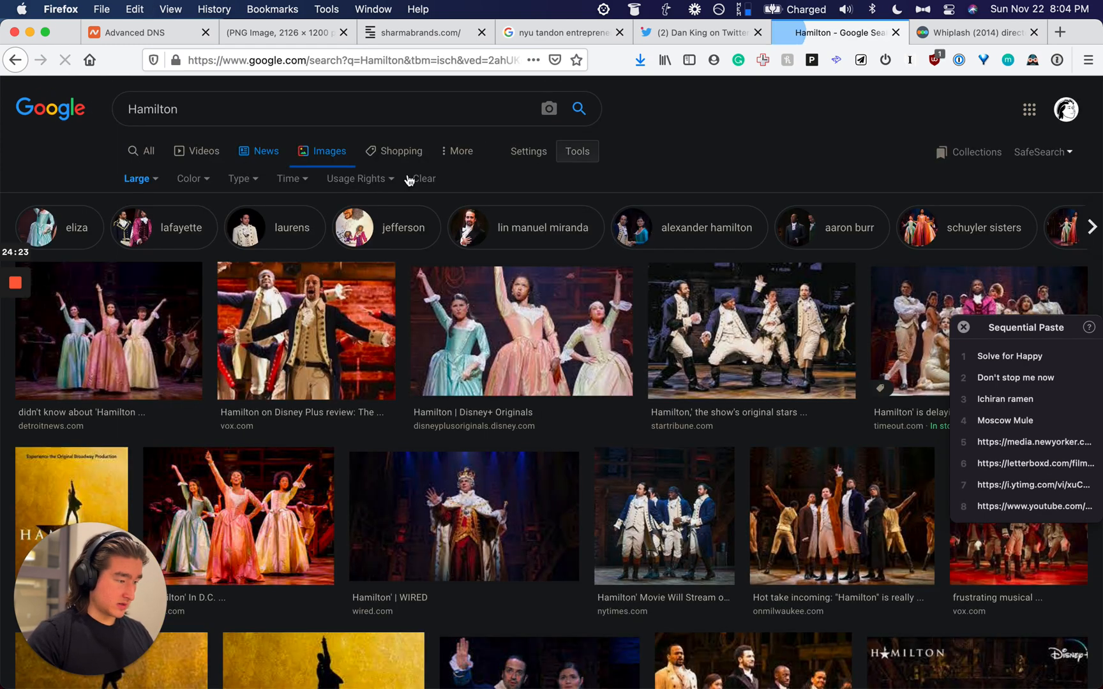
scroll(459, 324, down, 3)
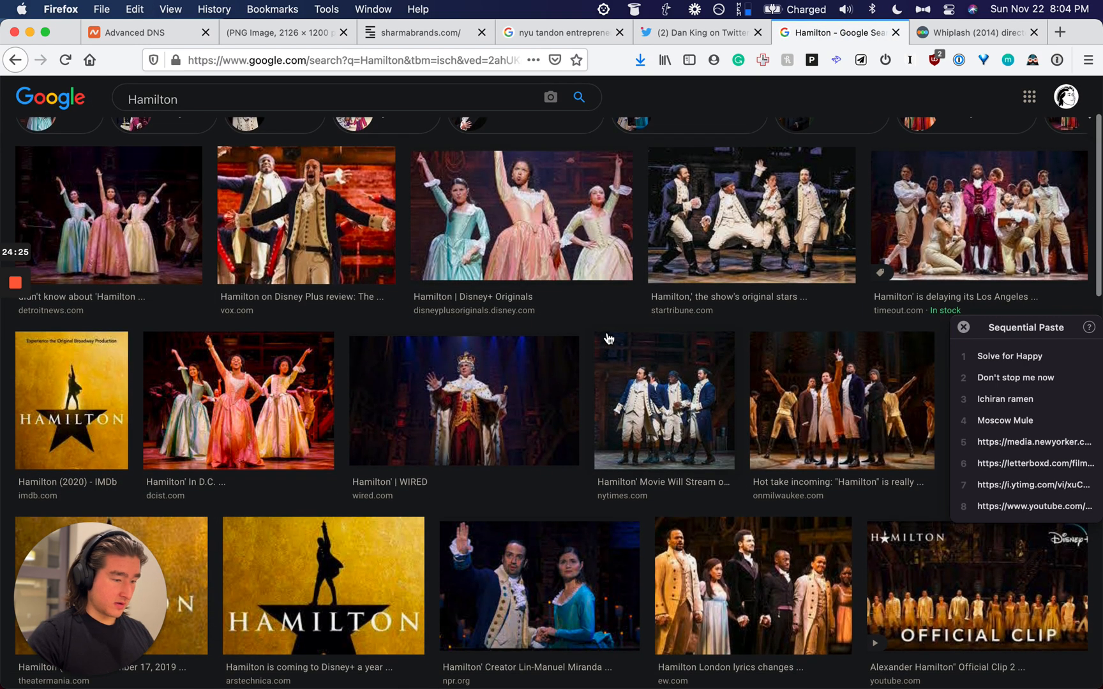
scroll(608, 338, down, 4)
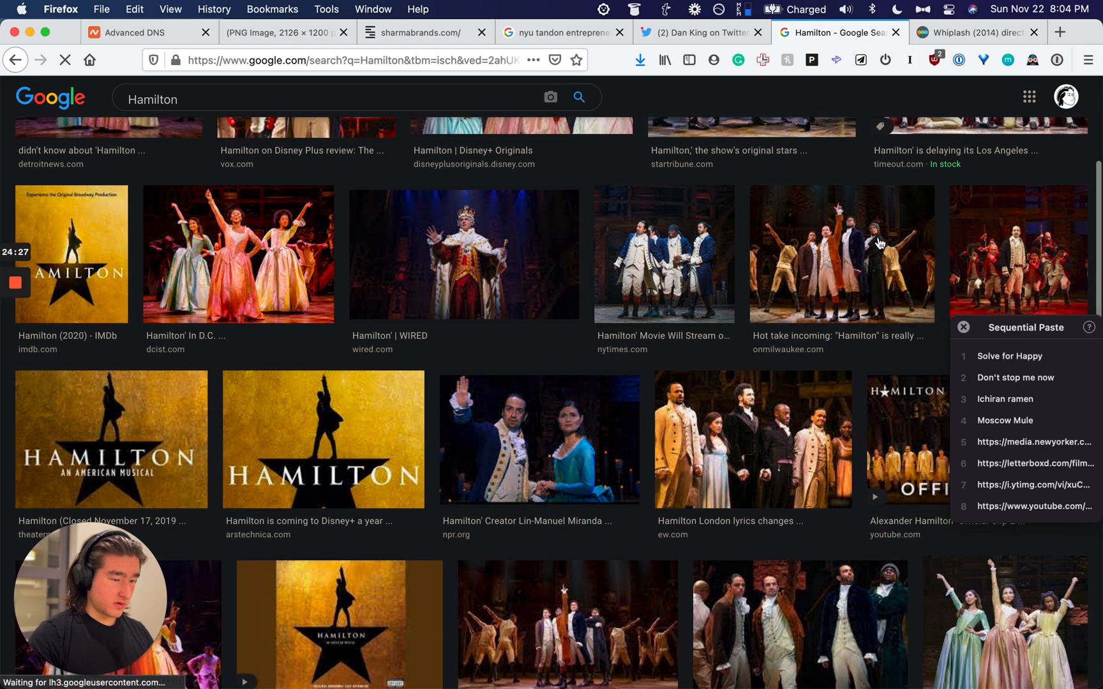
click(887, 242)
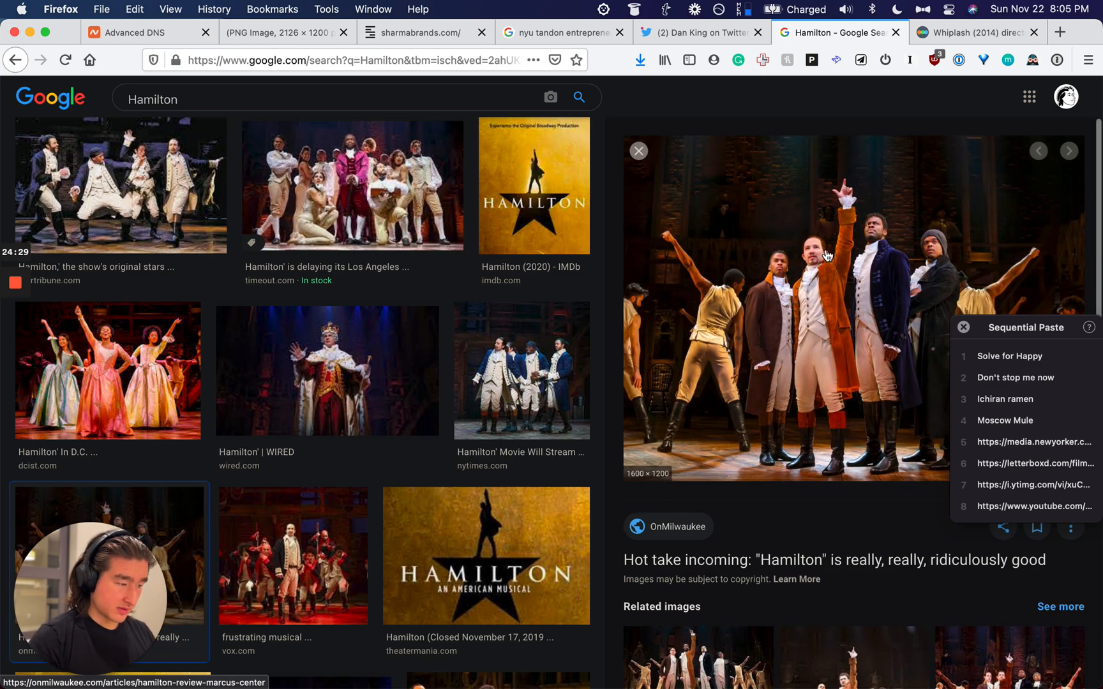
scroll(391, 190, down, 10)
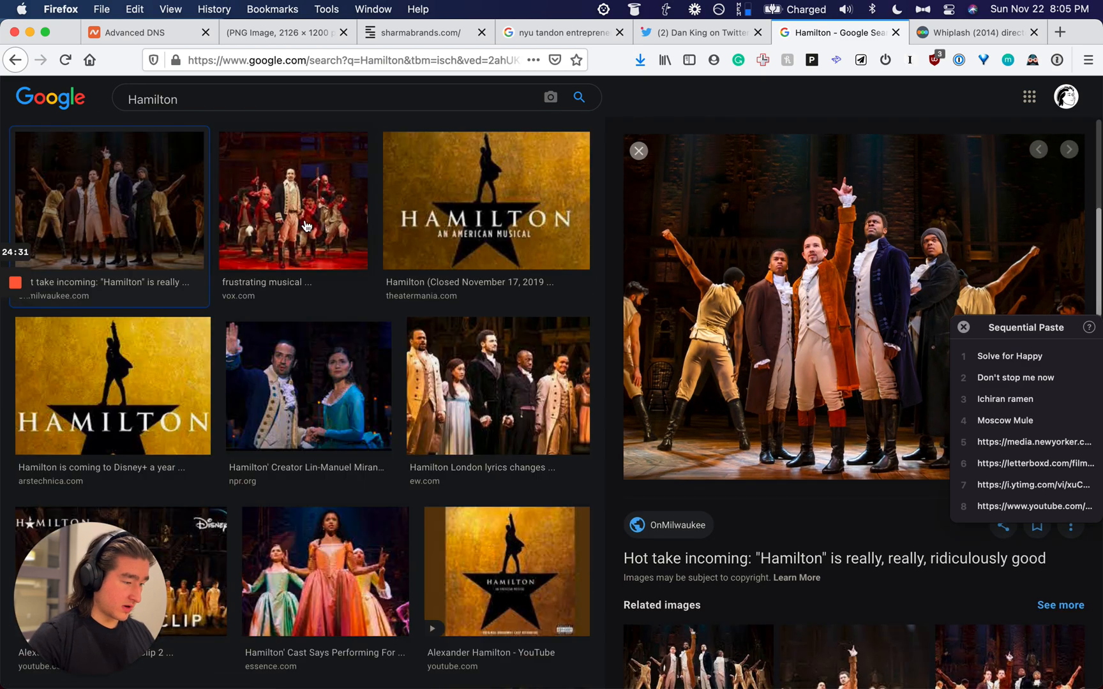
click(238, 231)
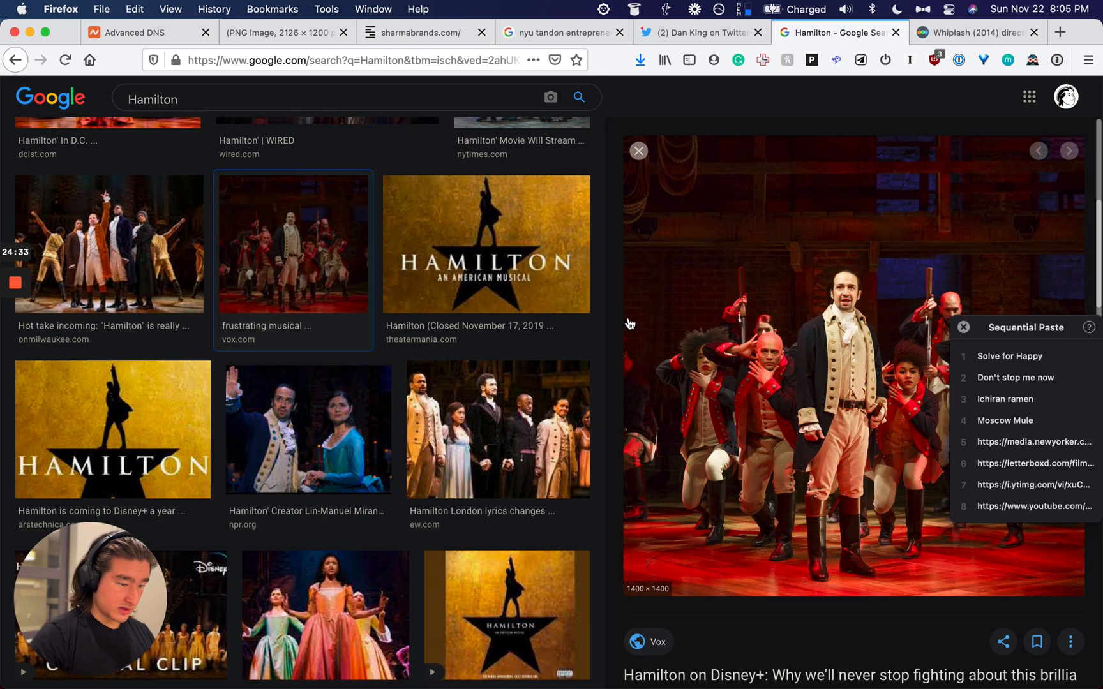
right_click(793, 240)
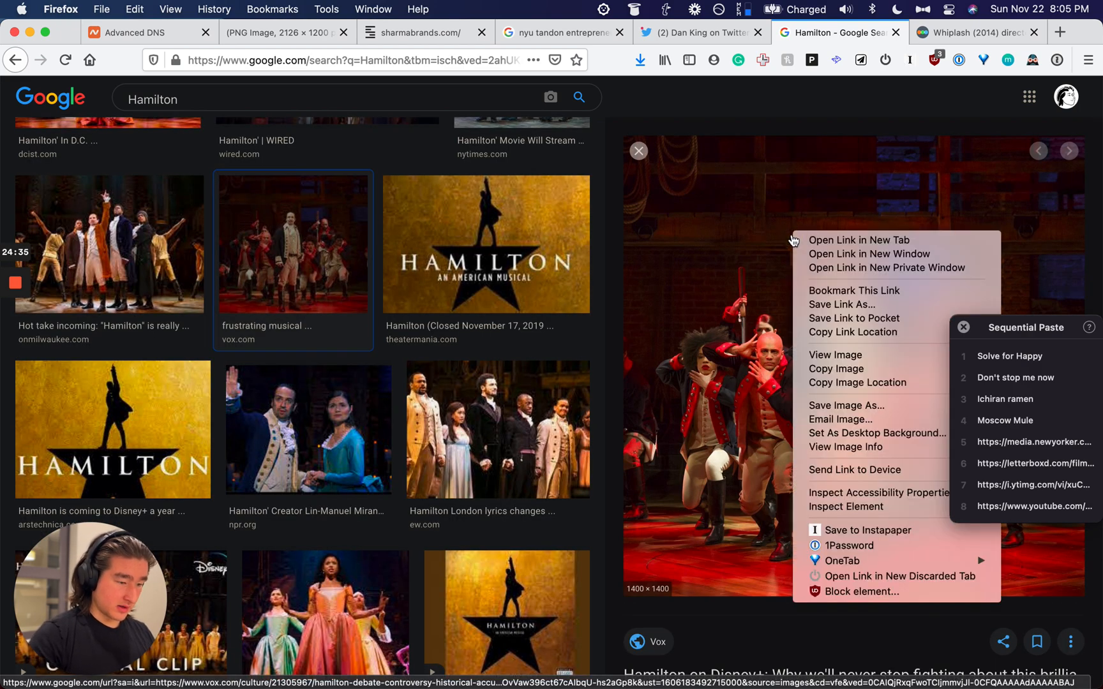
click(846, 383)
Step: Search Letterboxd for hamilton and select the Hamilton (2020) film page address
click(949, 32)
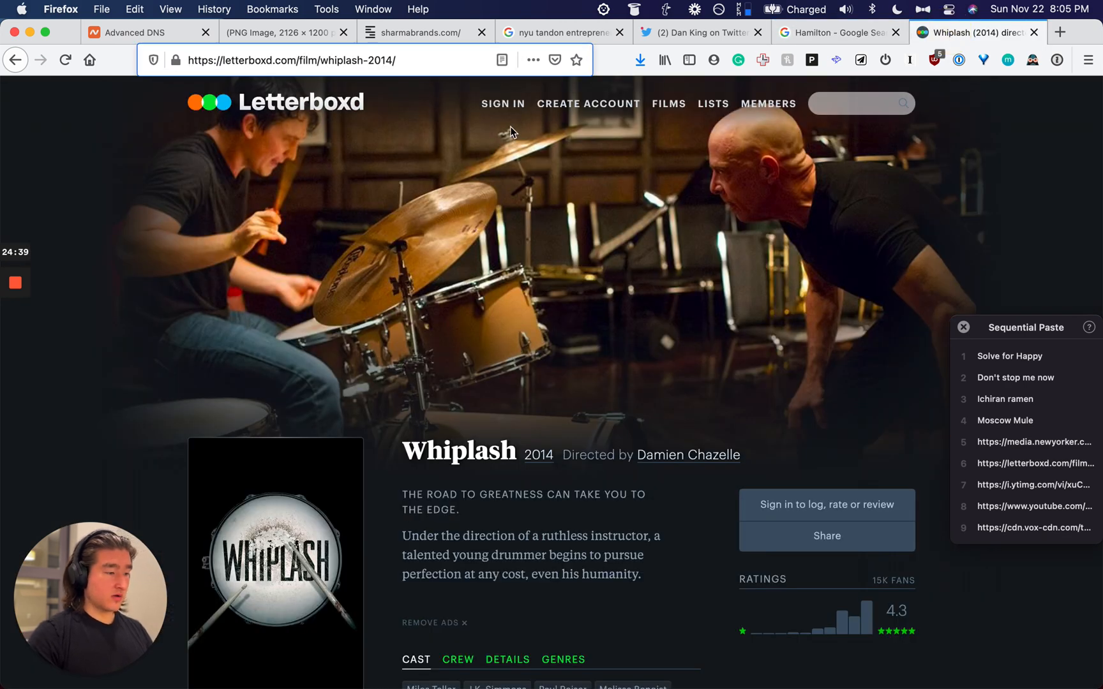
click(399, 60)
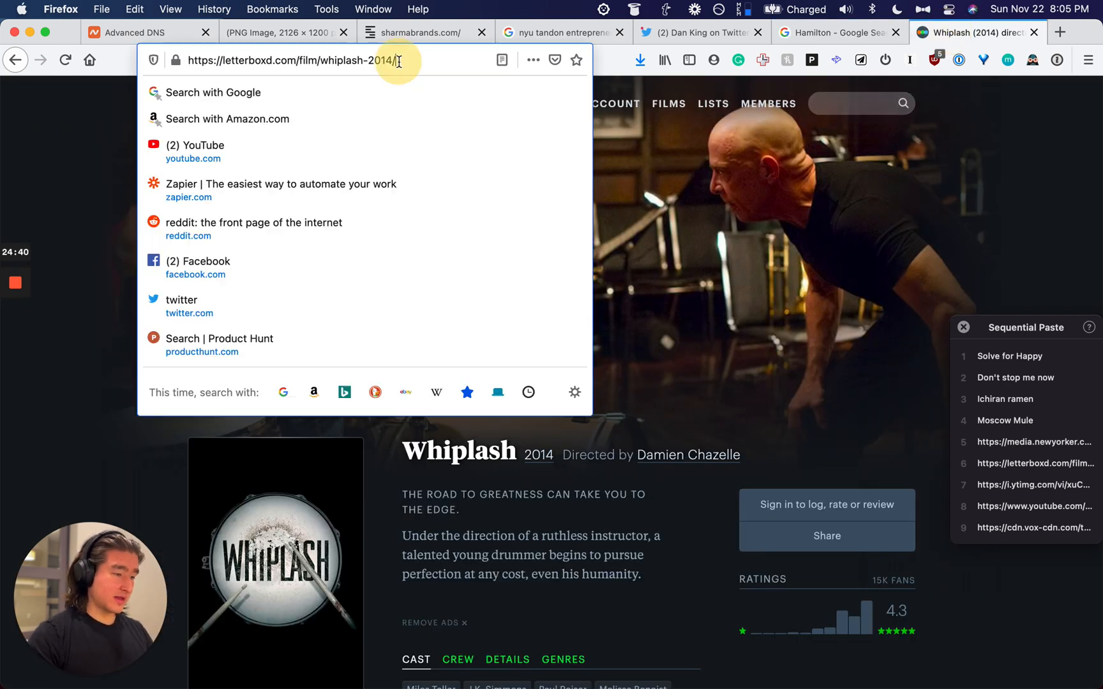
click(857, 97)
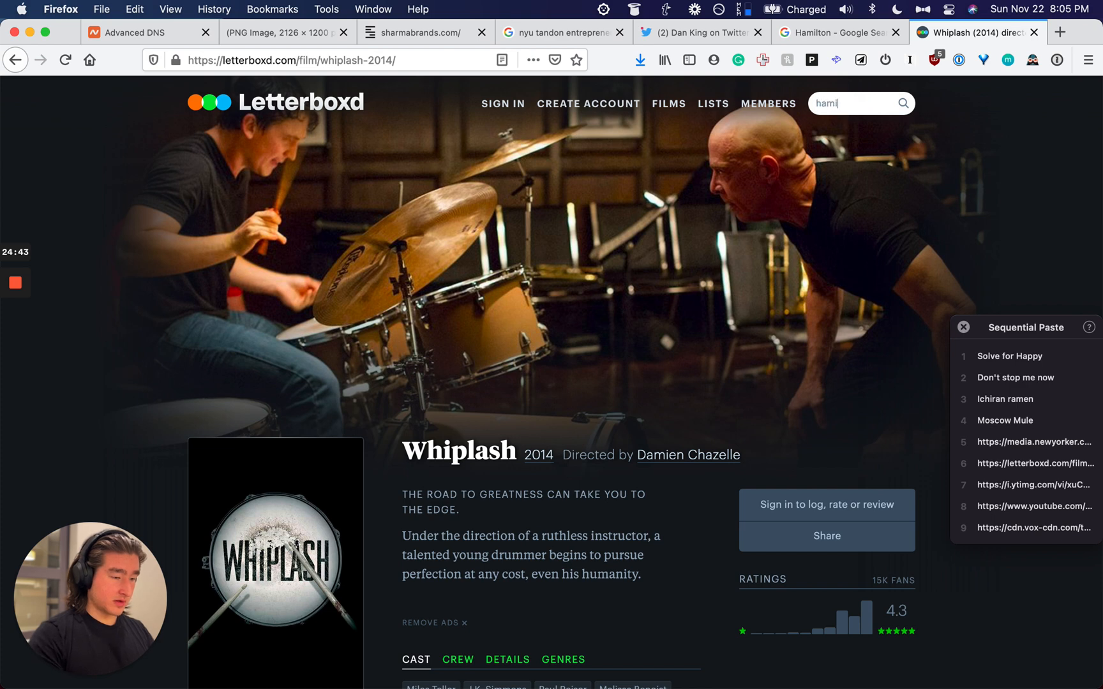
key(Return)
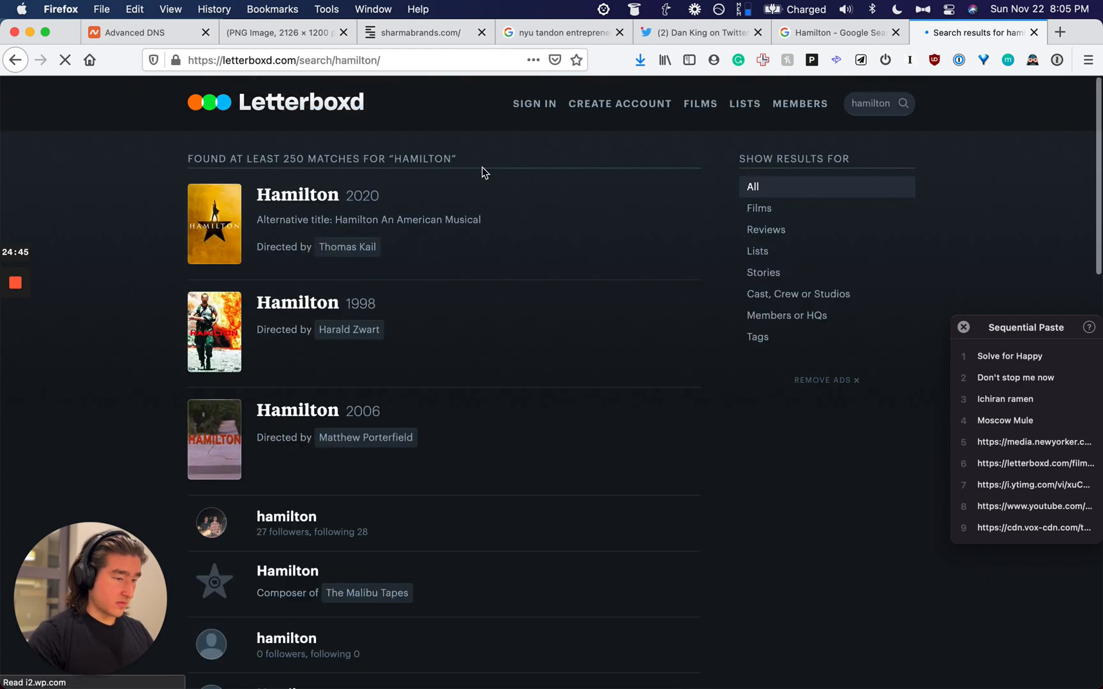
click(304, 186)
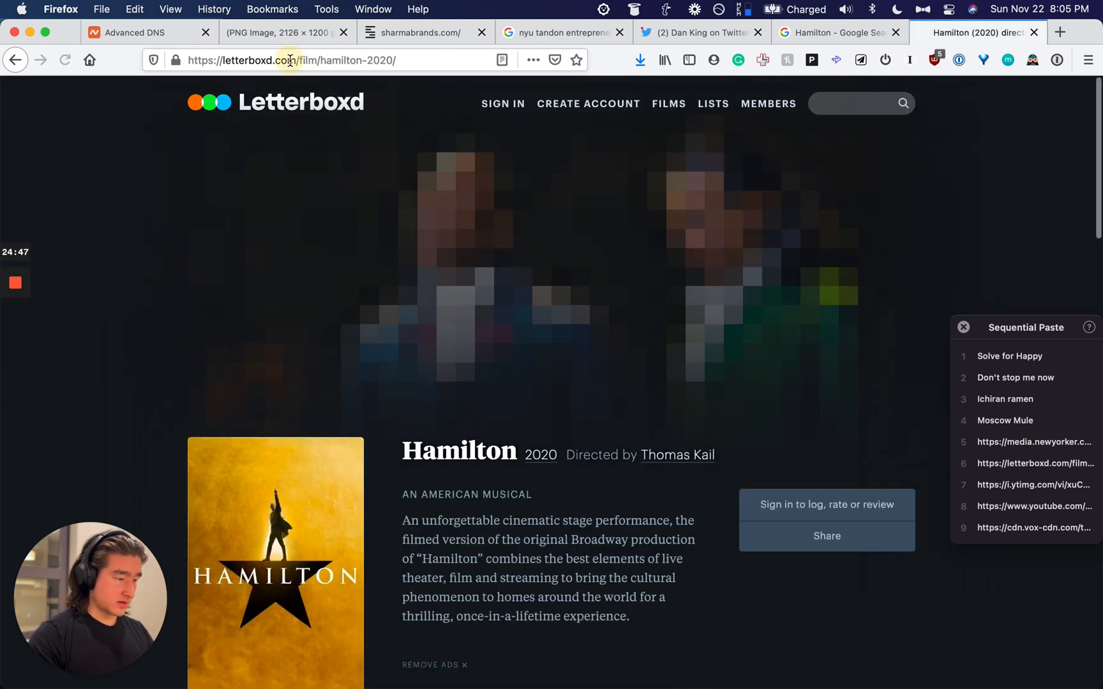
click(290, 61)
Step: Replace the image search query with Solve for Happy
click(849, 32)
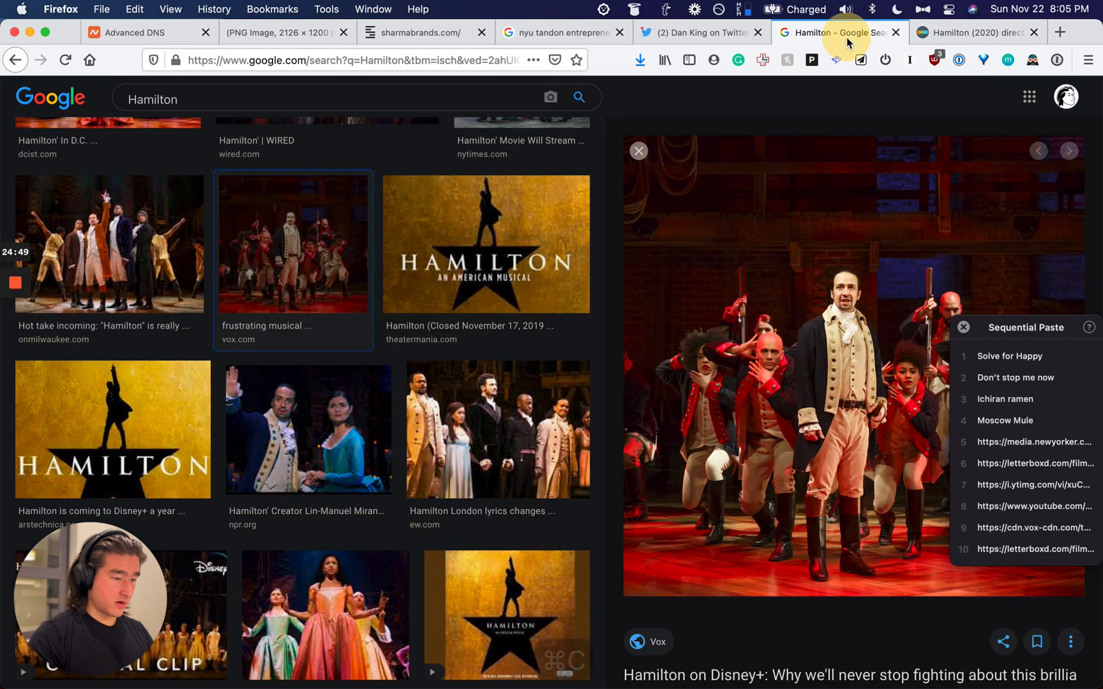
click(252, 94)
key(super+a)
key(alt+super+v)
Step: Search images for Solve for Happy and copy the My Daily She cover image address
key(Return)
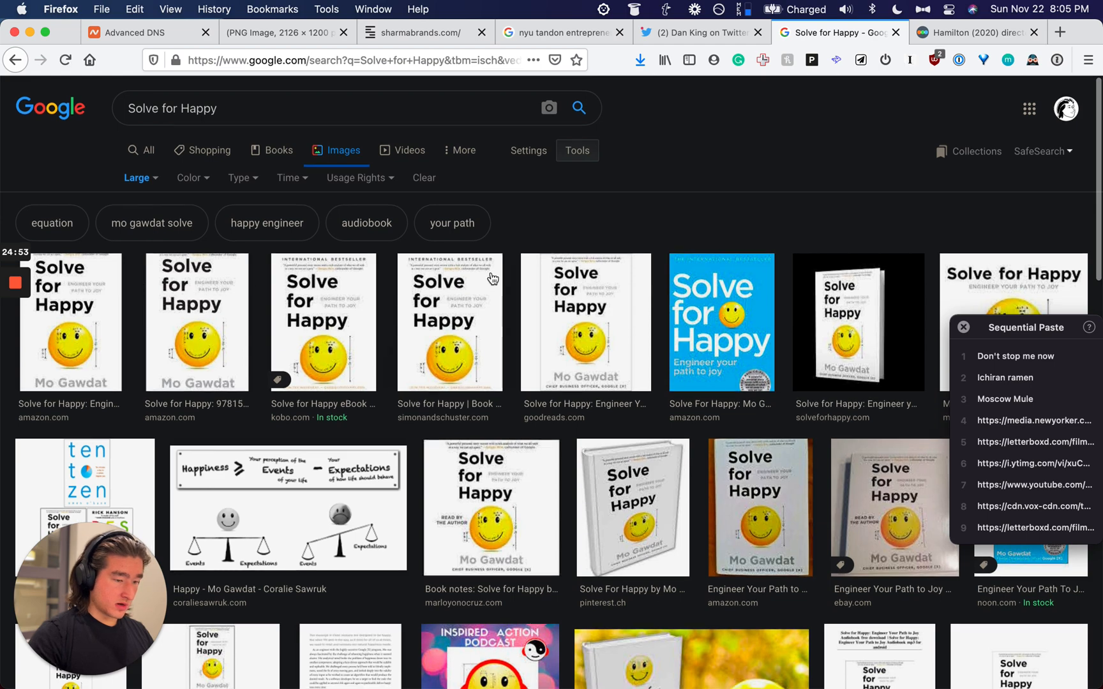
scroll(492, 278, down, 3)
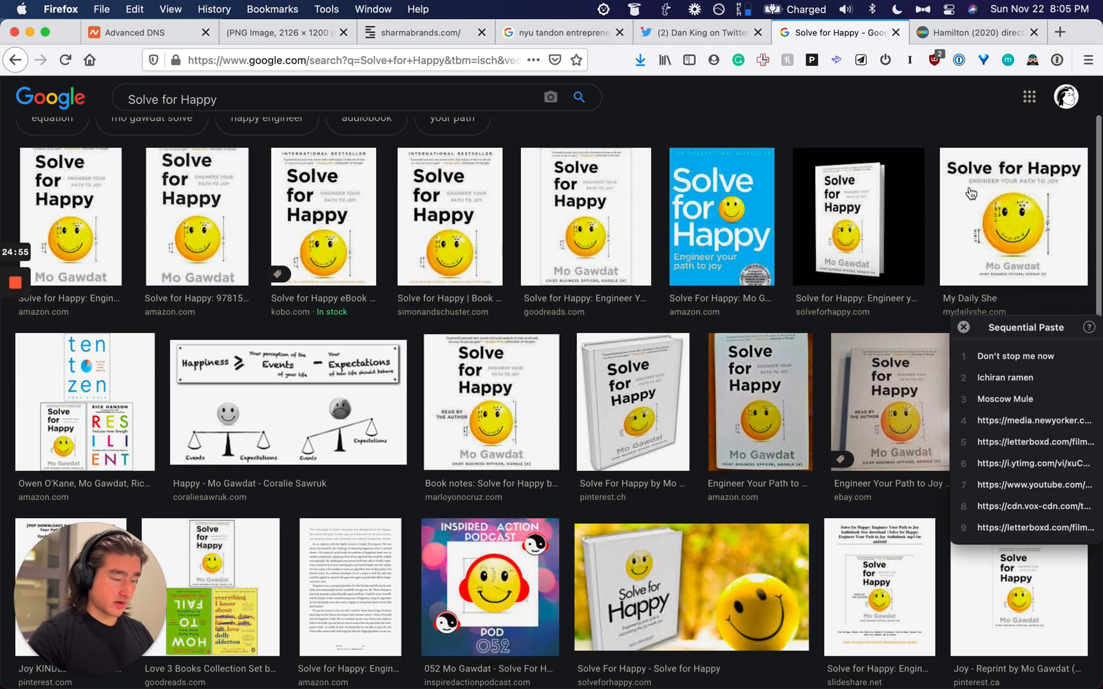
click(971, 193)
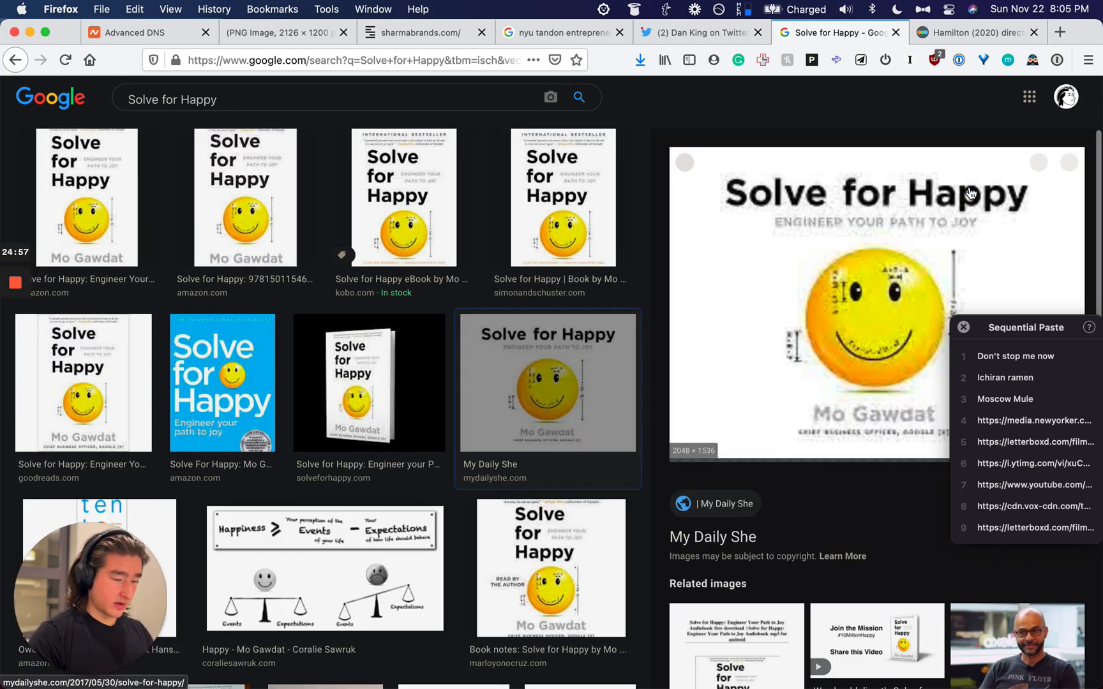
scroll(828, 274, down, 1)
right_click(696, 259)
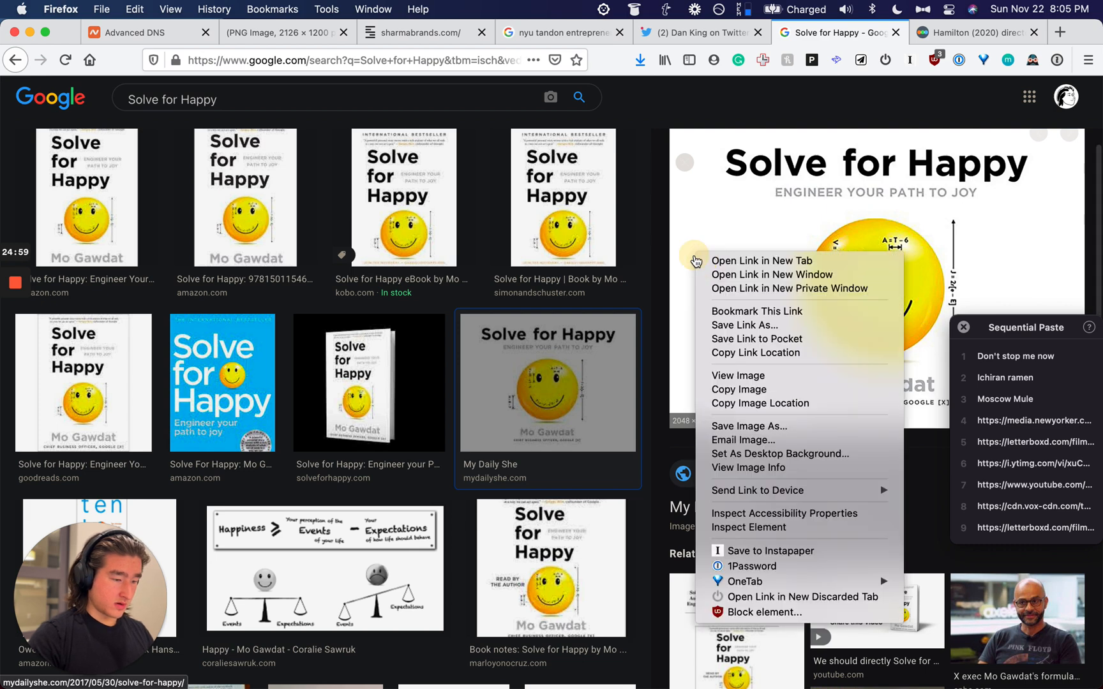
click(746, 405)
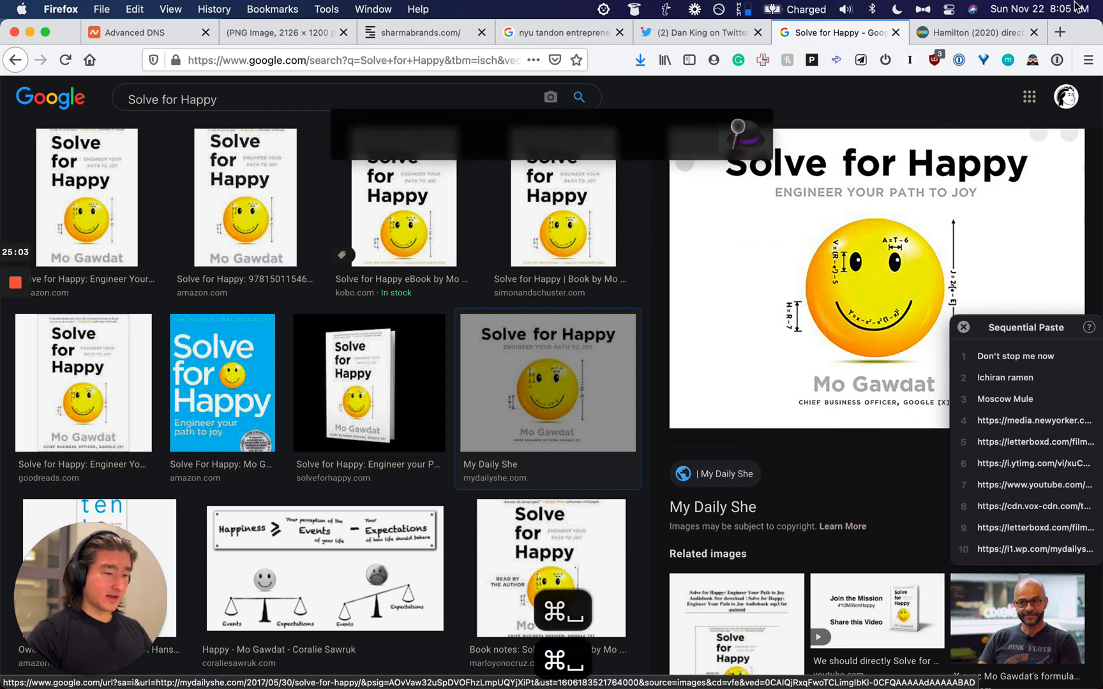
Step: Search Amazon for Solve for Happy and copy the product page address
click(997, 34)
key(super+space)
text(amazon)
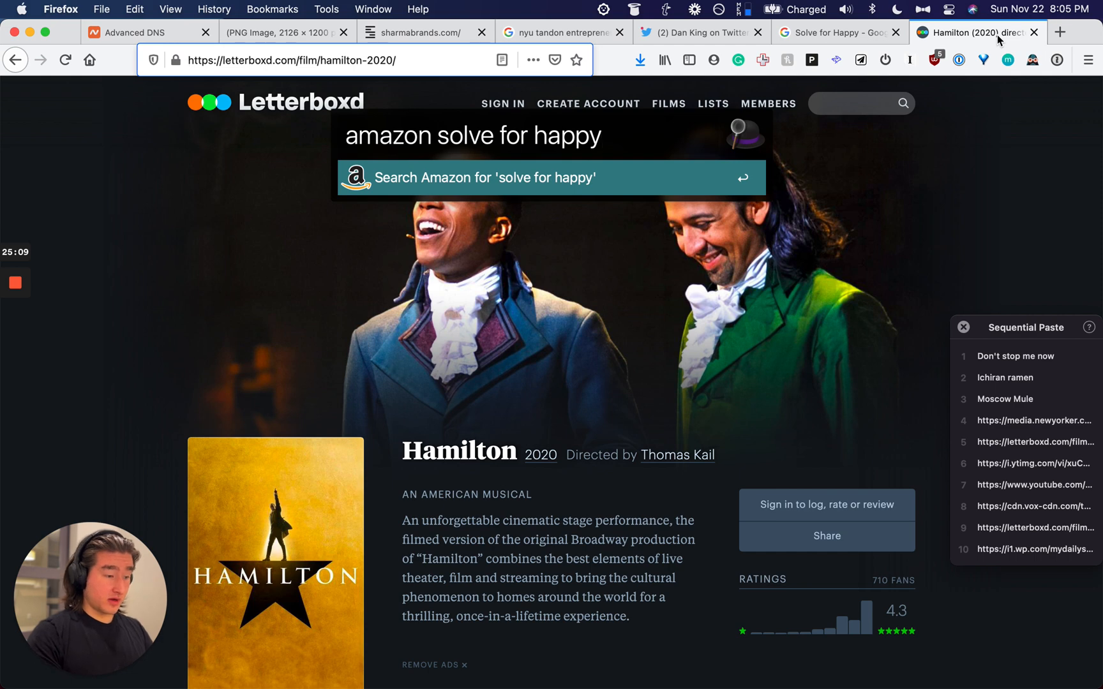
key(Return)
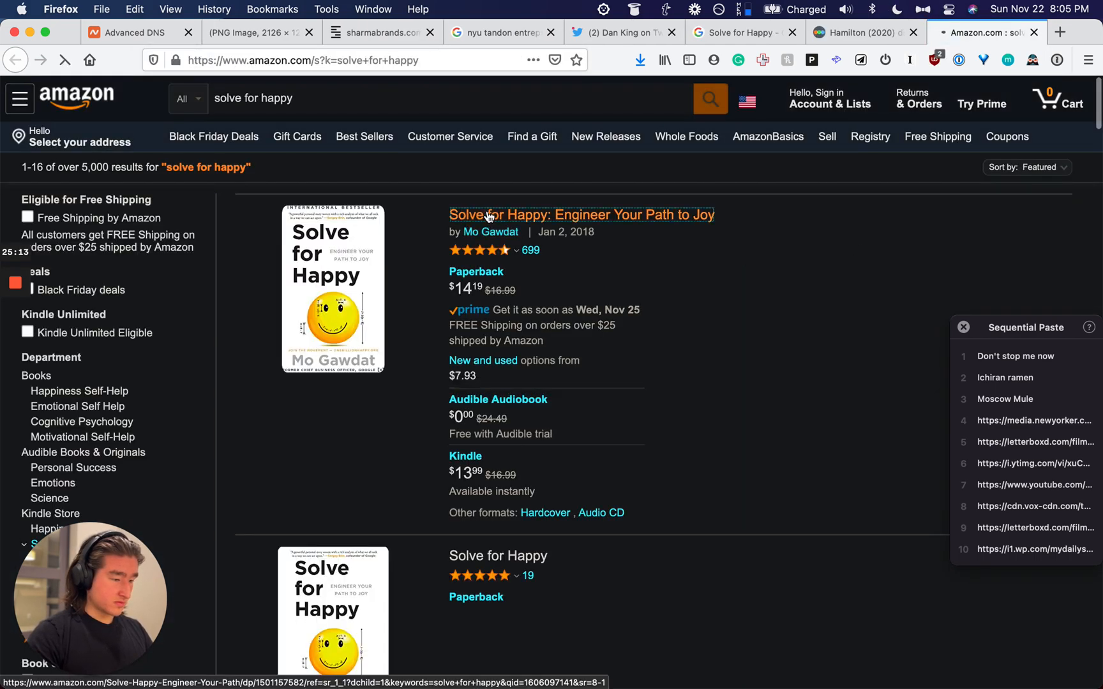
click(489, 217)
click(315, 60)
key(super+c)
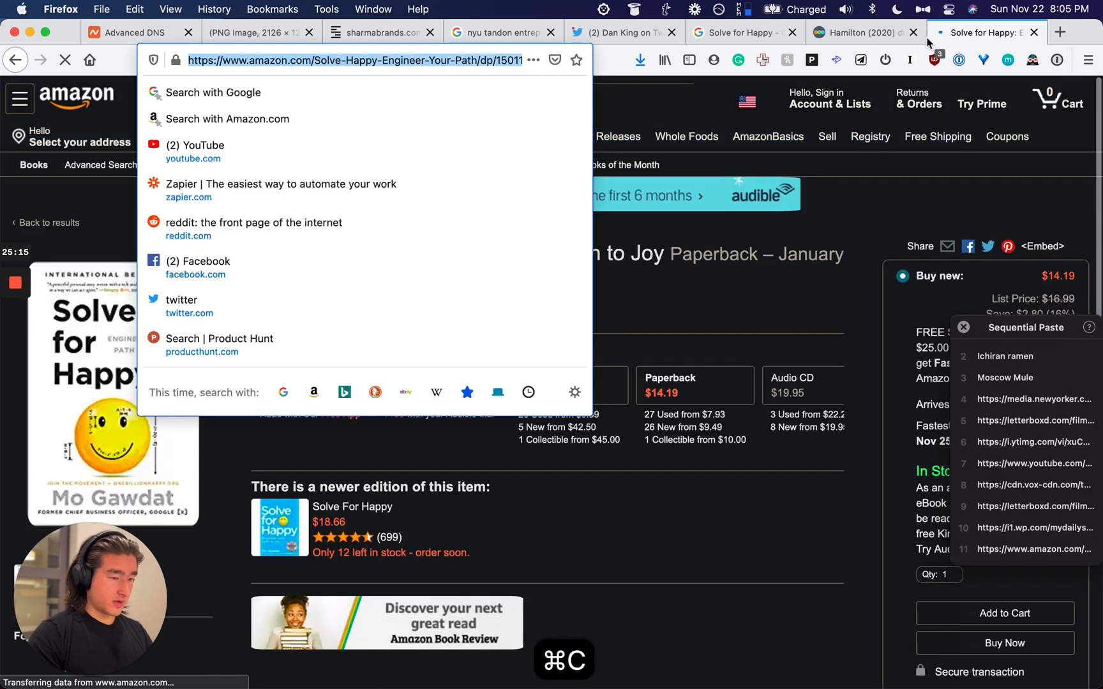
Step: Close the Hamilton page and replace the image query with Don't stop me now
key(super+w)
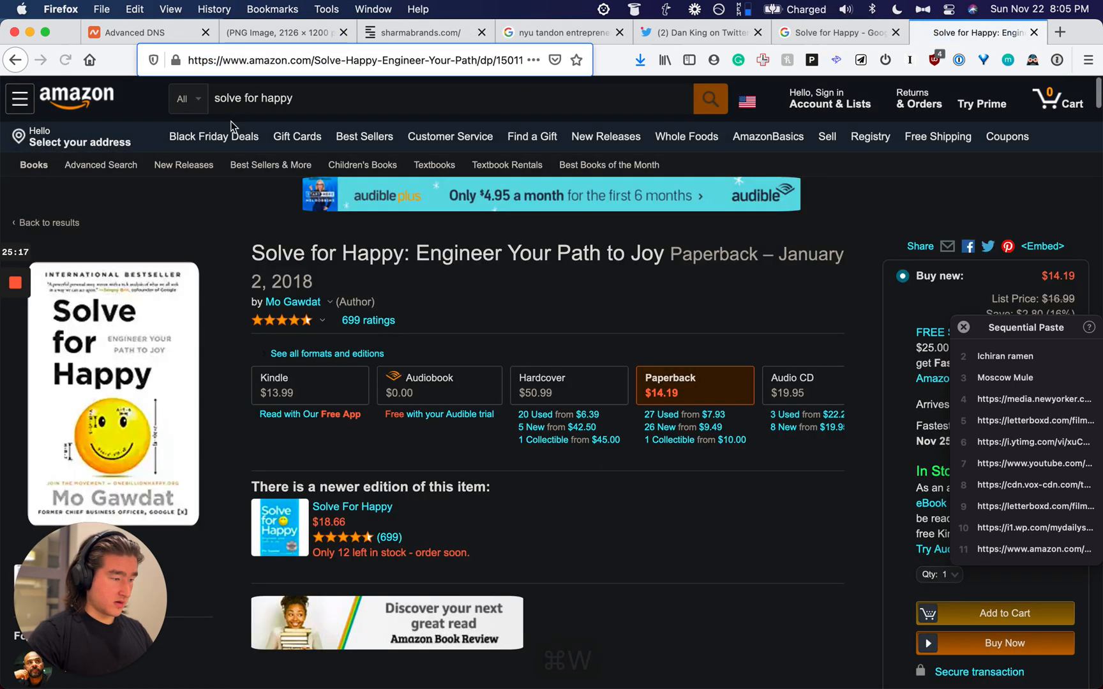
click(247, 109)
click(859, 30)
key(super+a)
click(197, 99)
key(super+a)
key(super+alt+v)
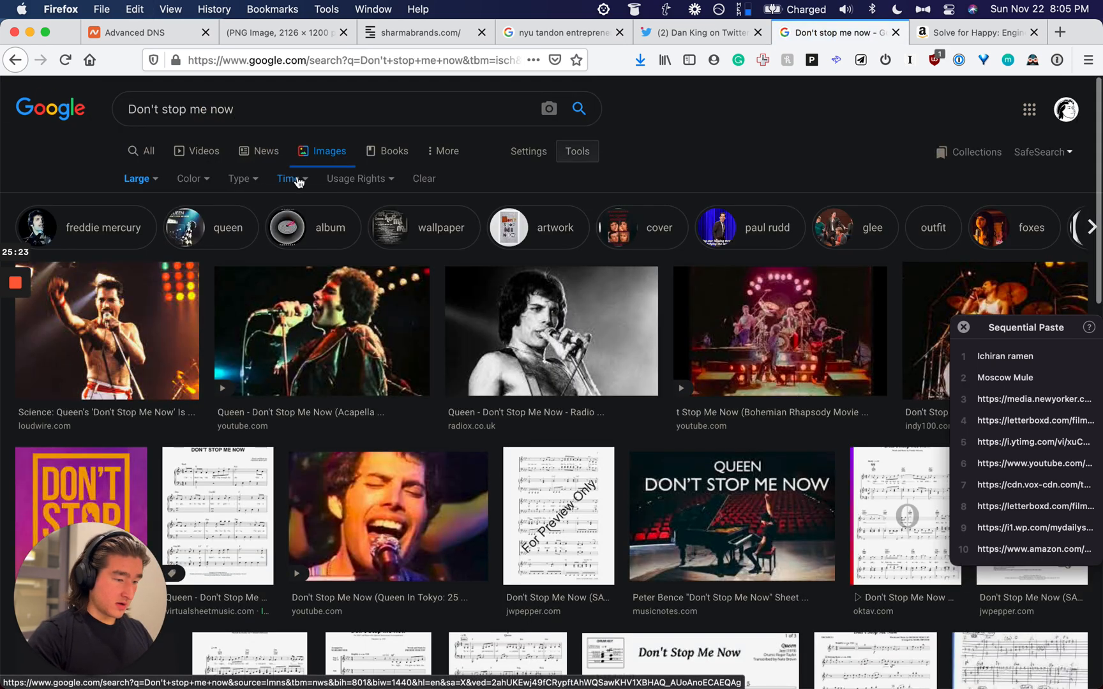
Step: Preview the first Freddie Mercury concert photo and search YouTube for Don't stop me now
scroll(297, 182, down, 4)
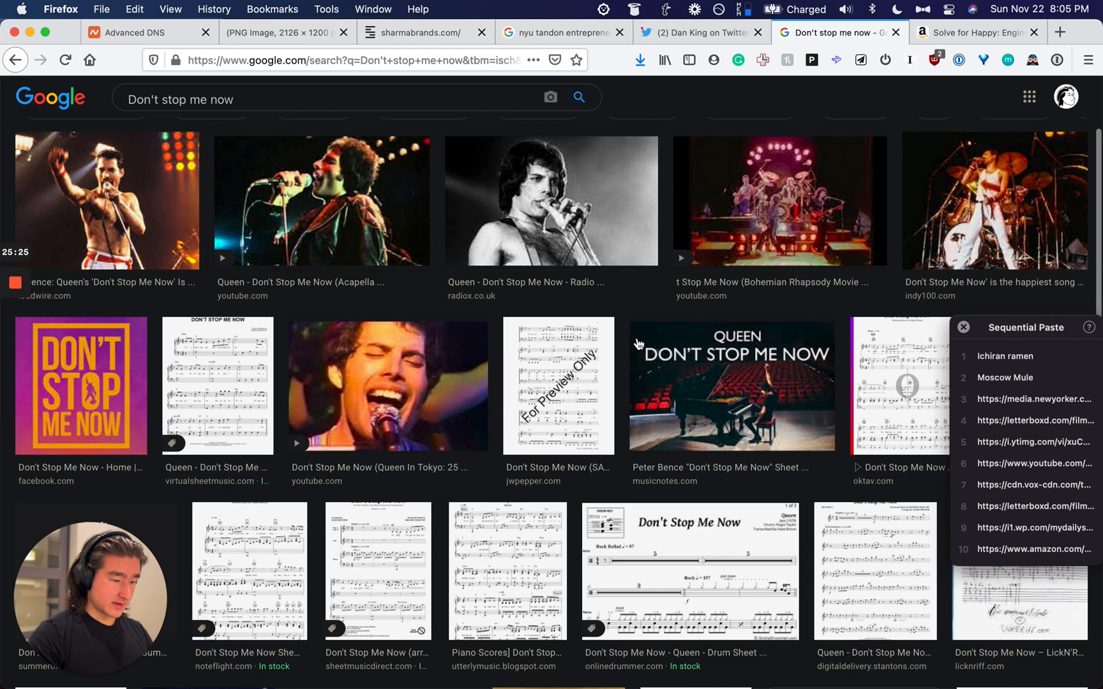
scroll(667, 365, down, 10)
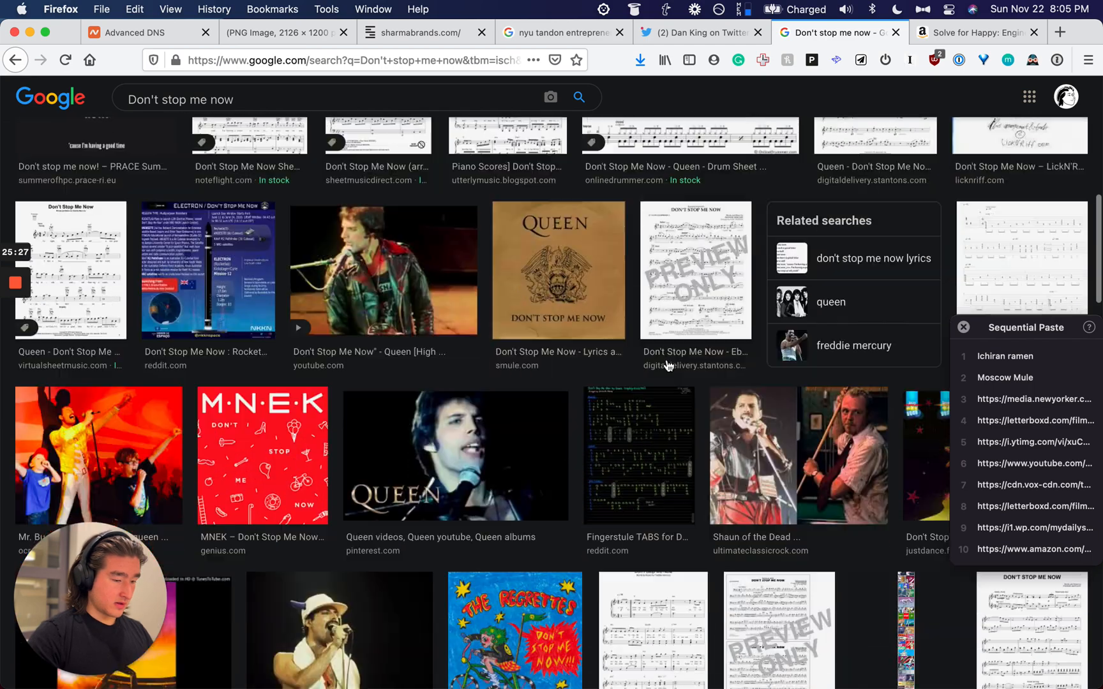
scroll(667, 365, up, 12)
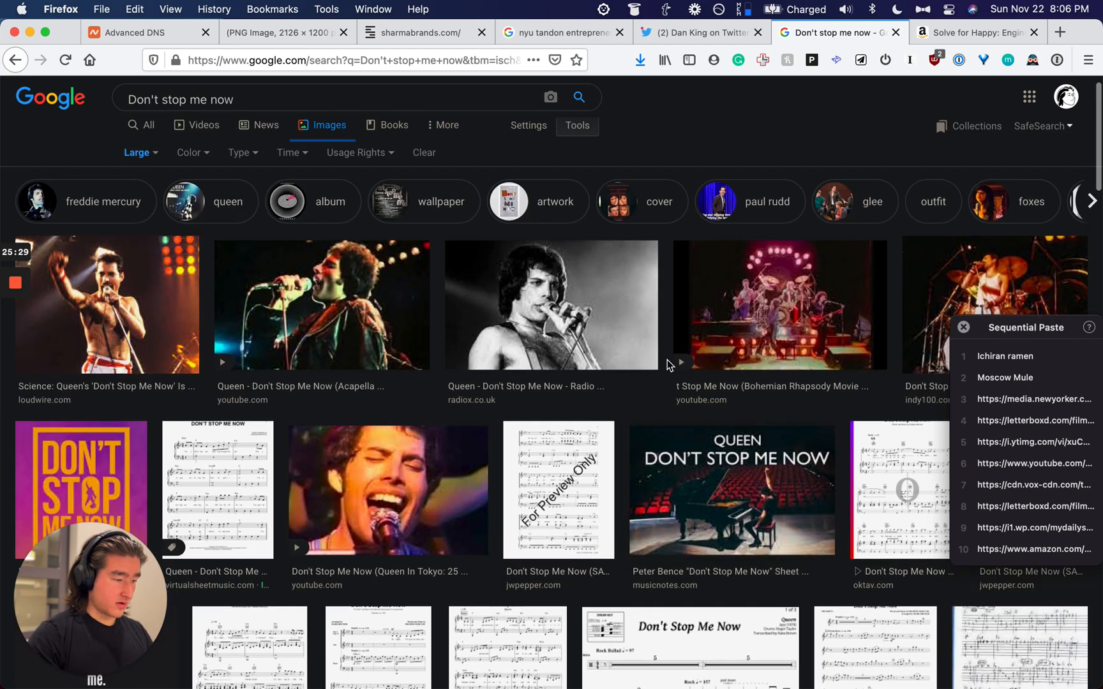
click(162, 293)
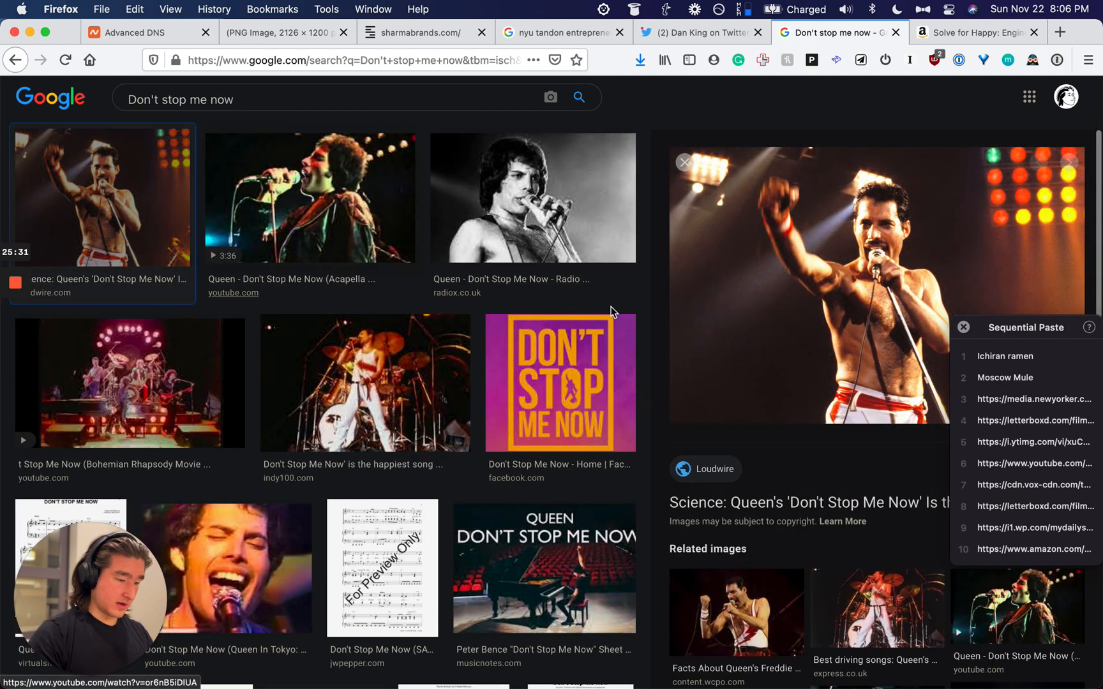
right_click(717, 296)
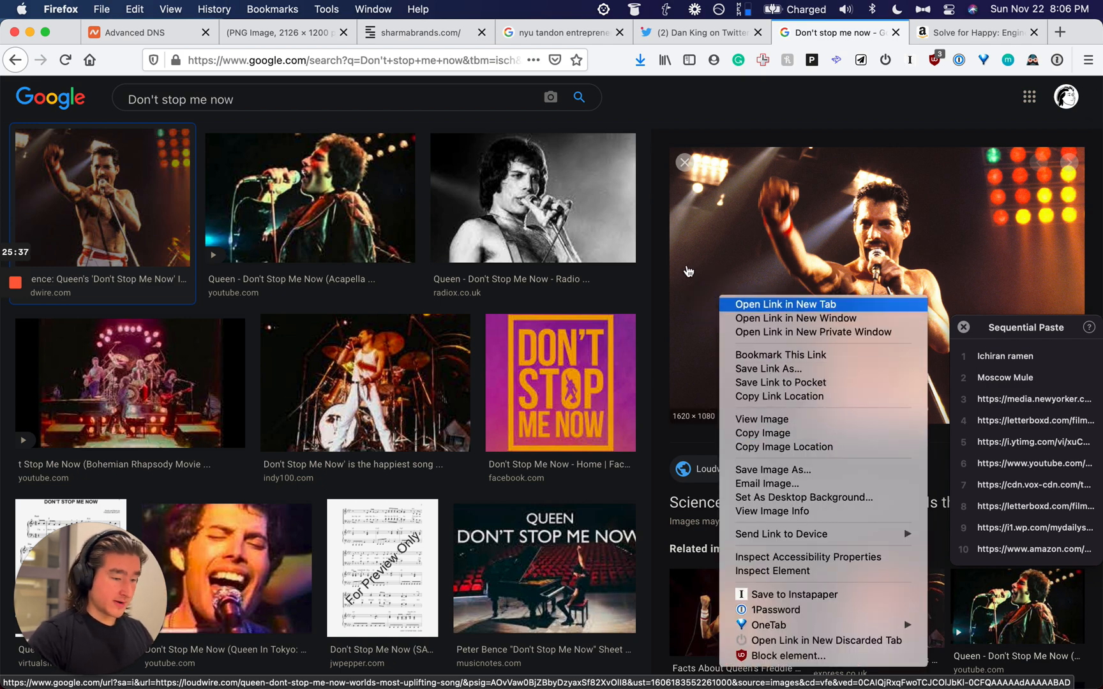
click(734, 208)
key(super+space)
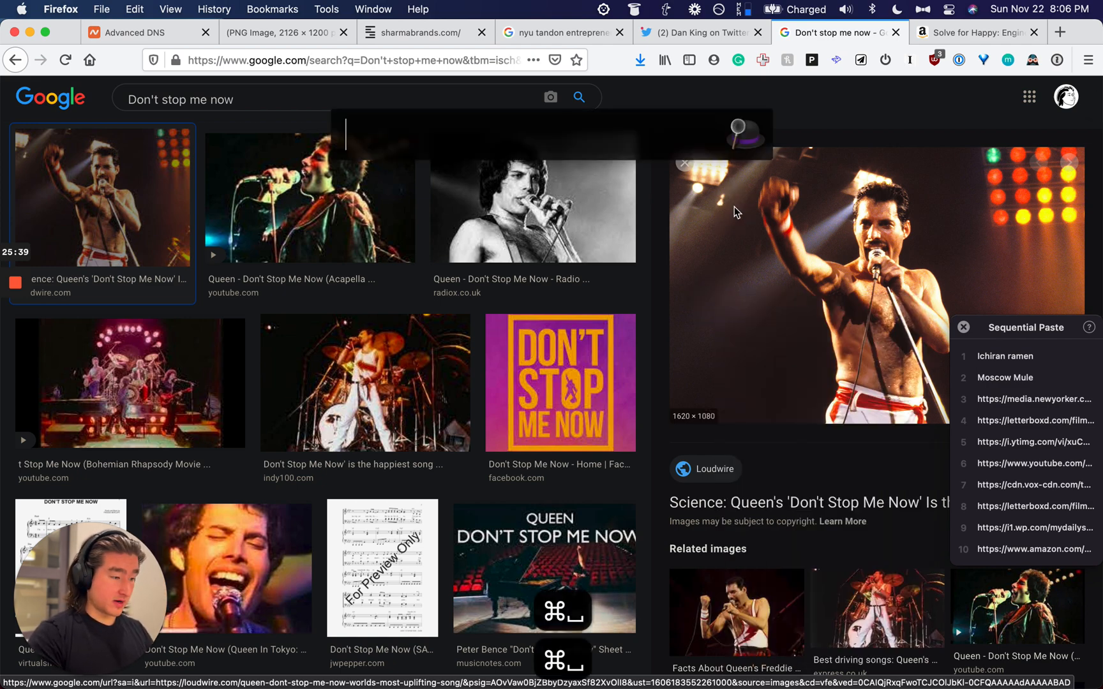
text(y)
key(super+v)
key(Return)
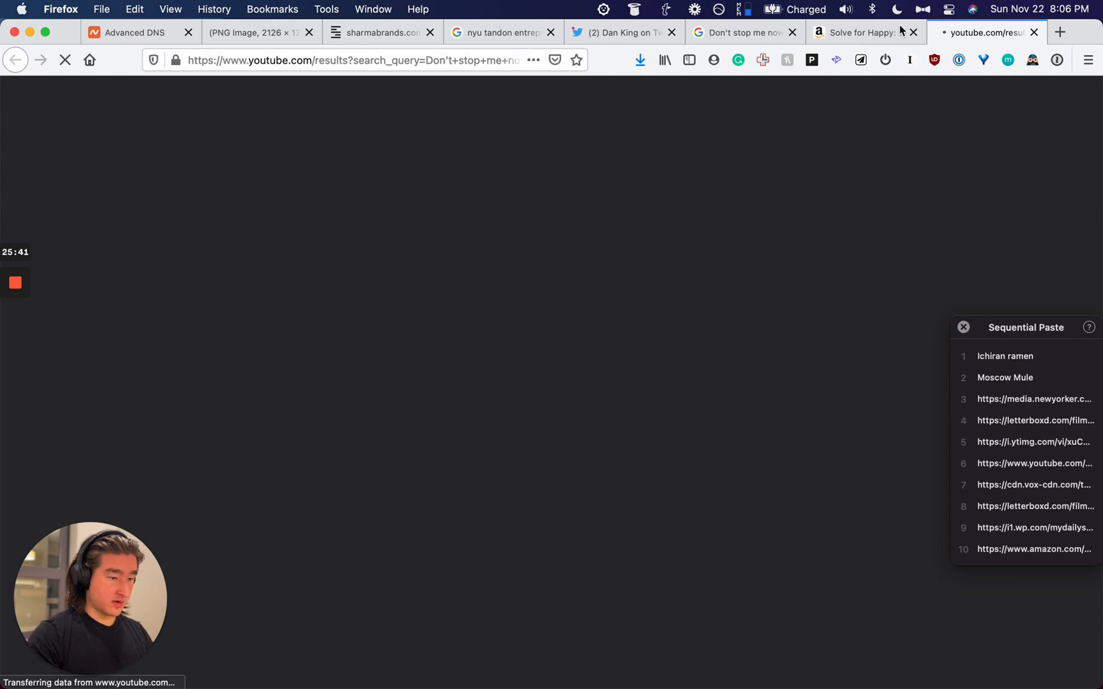
Step: Close the Amazon Solve for Happy page and copy the concert photo's image address
click(816, 33)
key(super+w)
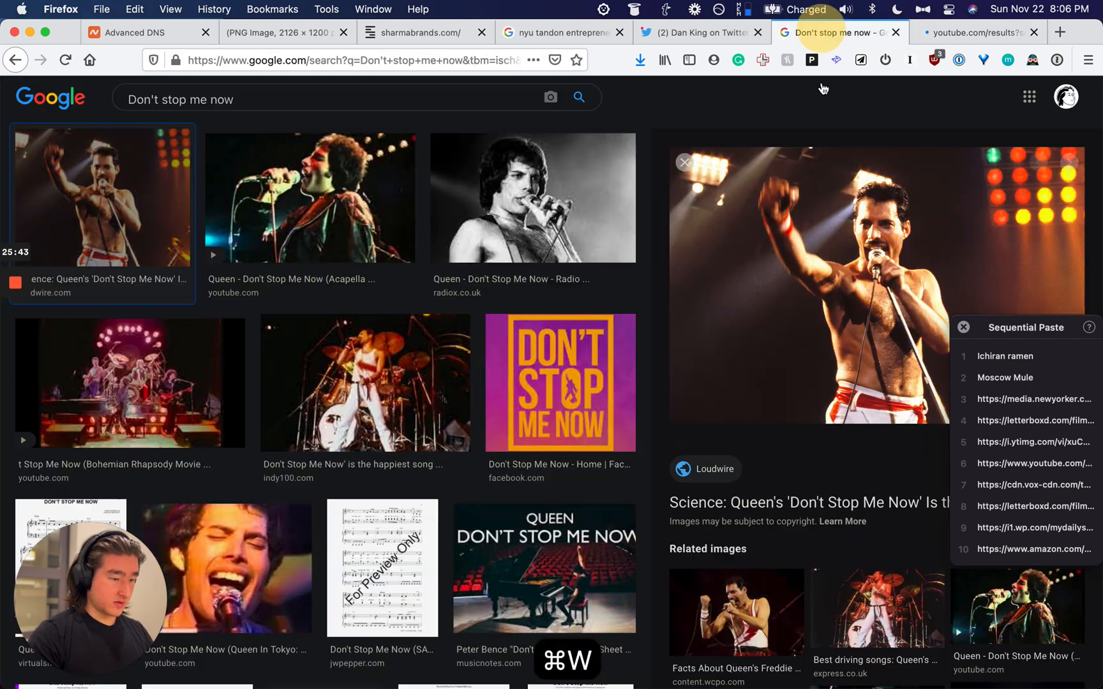
right_click(806, 194)
click(842, 347)
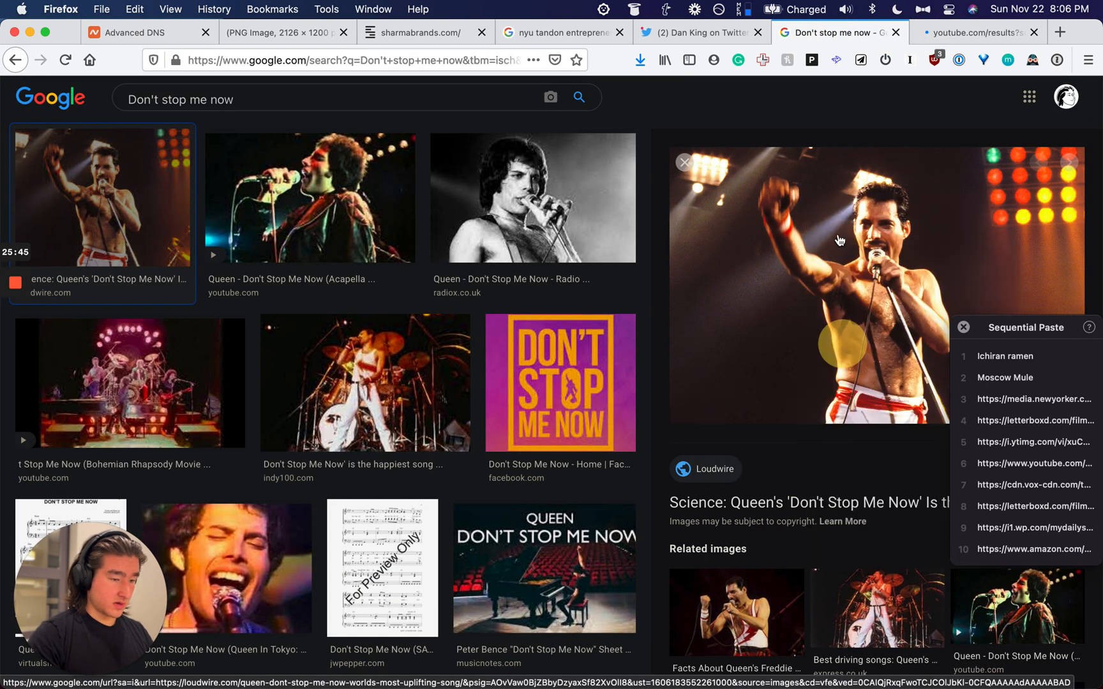
Step: Open the official Don't Stop Me Now video and copy its address
key(alt+super+Right)
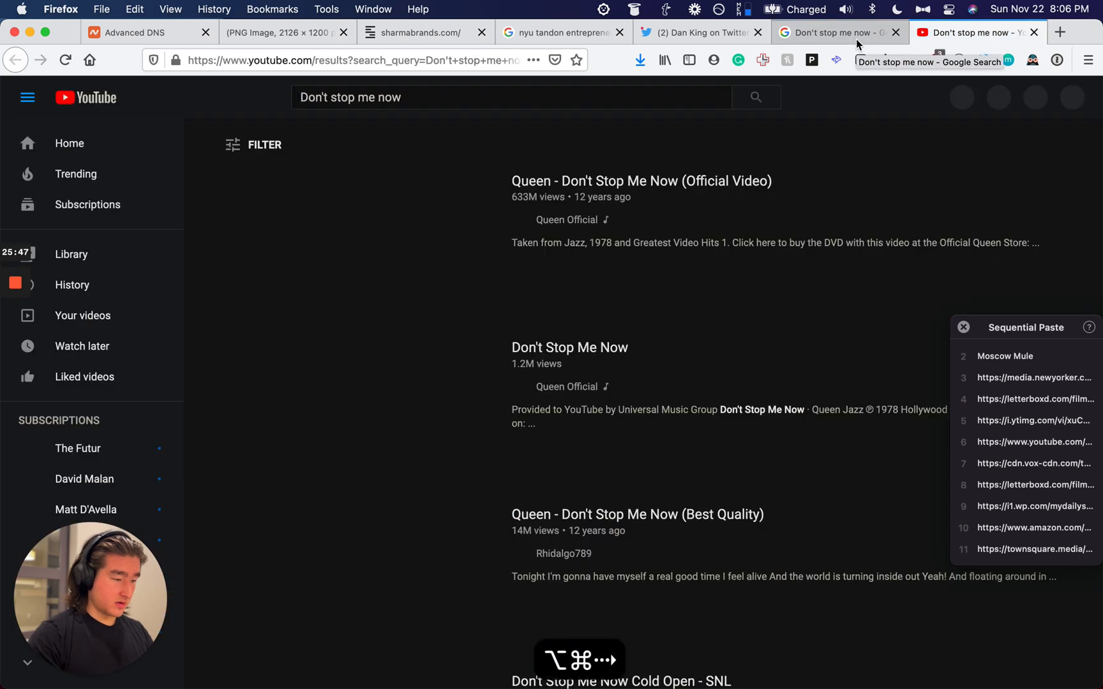
right_click(591, 180)
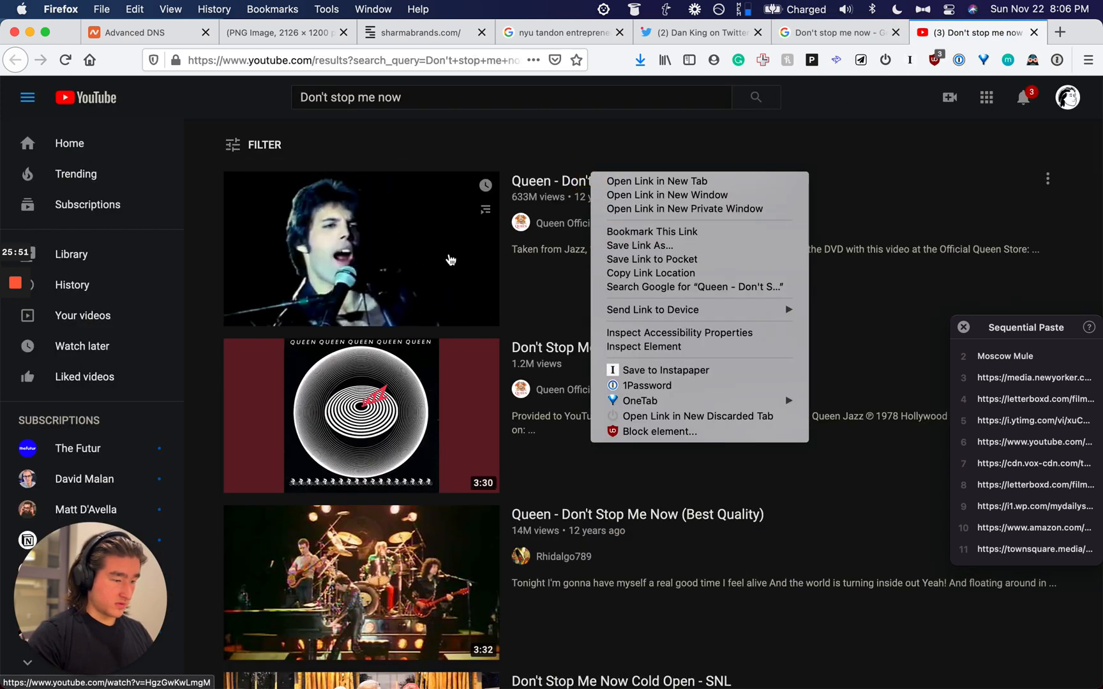
click(563, 292)
right_click(462, 281)
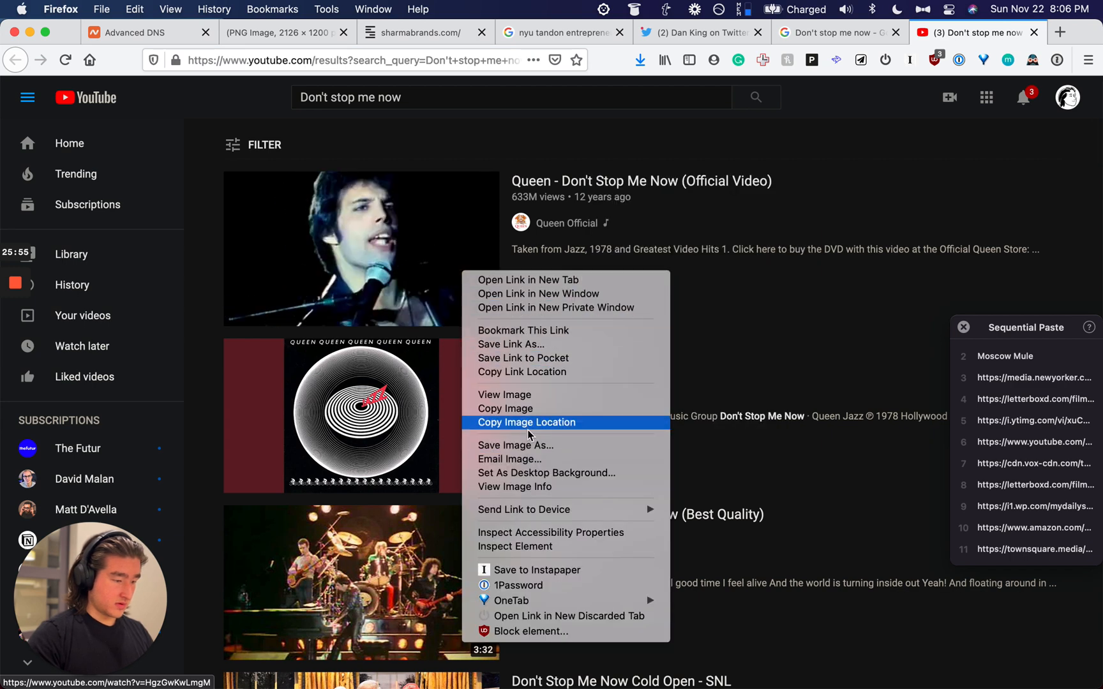
click(637, 176)
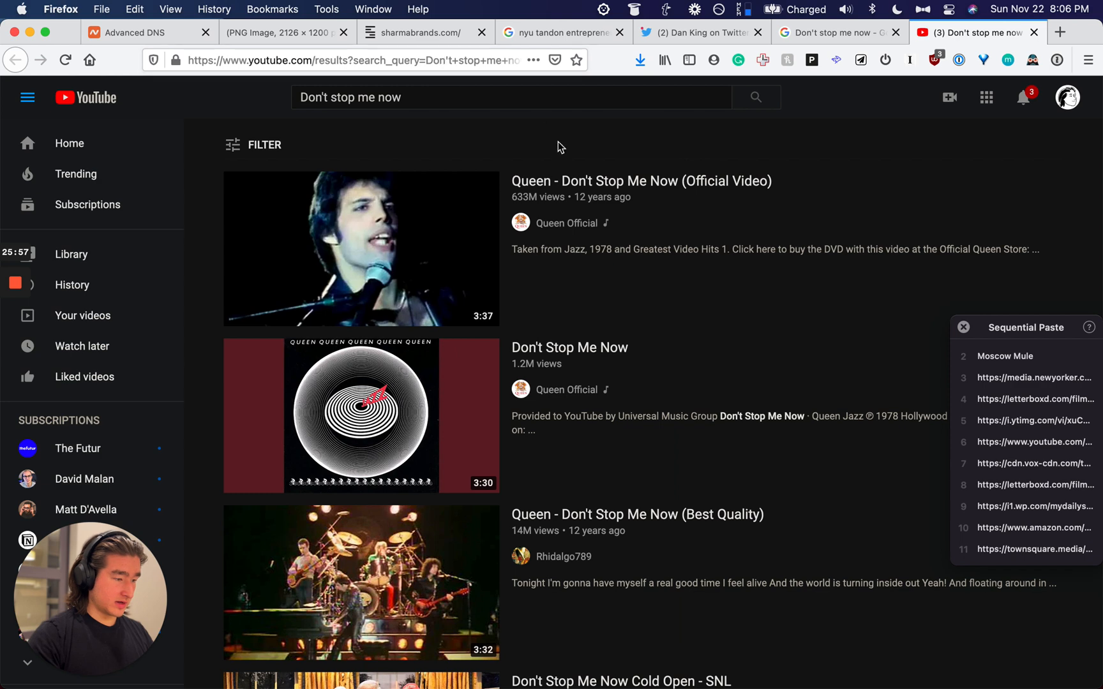
click(556, 177)
click(316, 60)
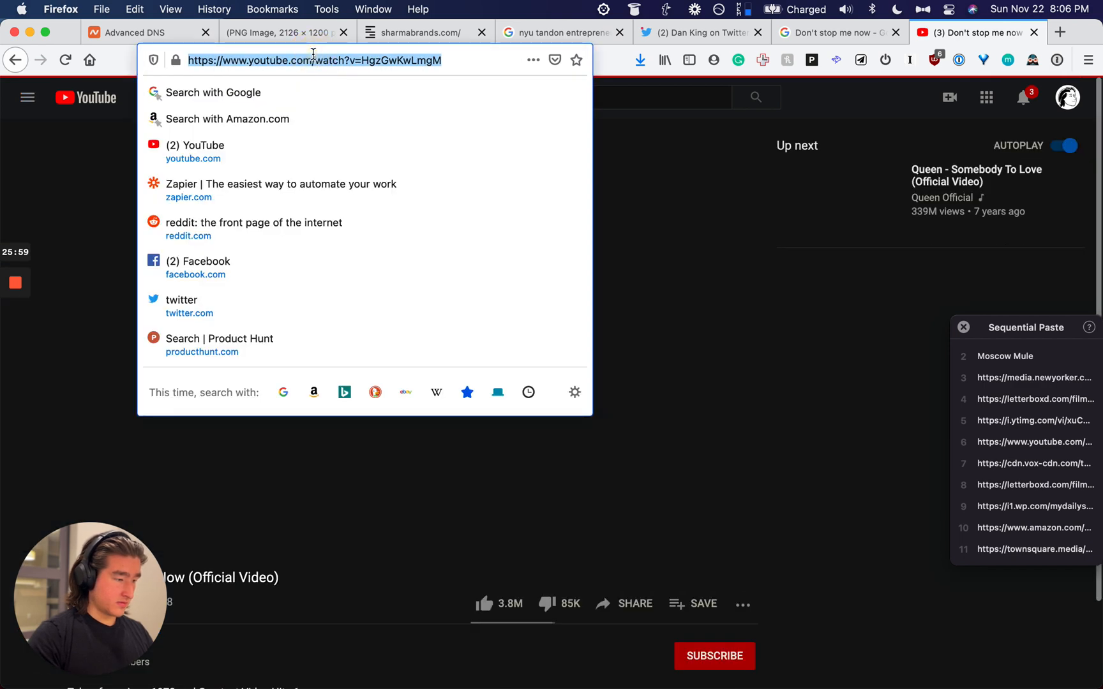
key(super+c)
Step: Replace the image search query with Ichiran ramen
click(512, 419)
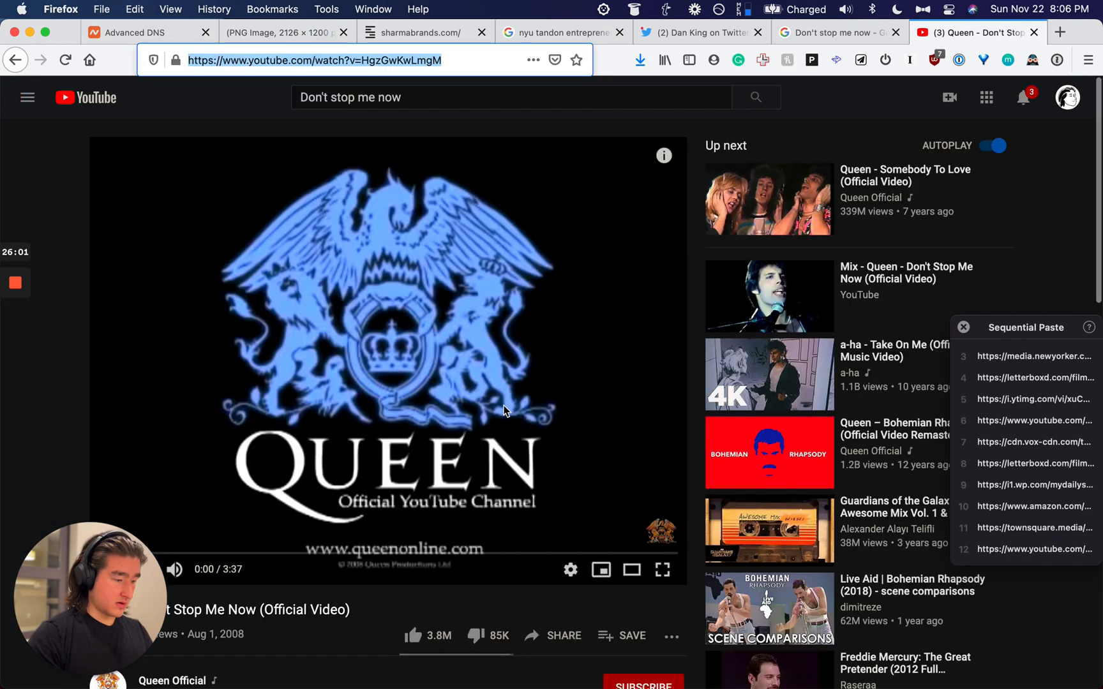
click(824, 37)
click(287, 99)
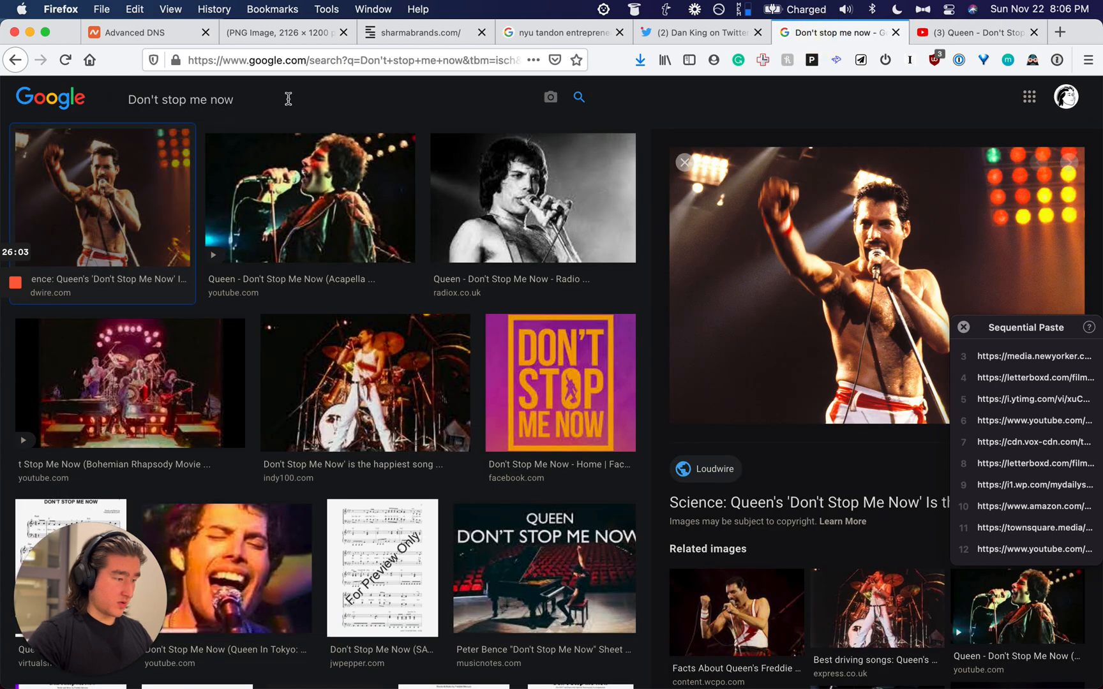
key(super+a)
key(alt+super+v)
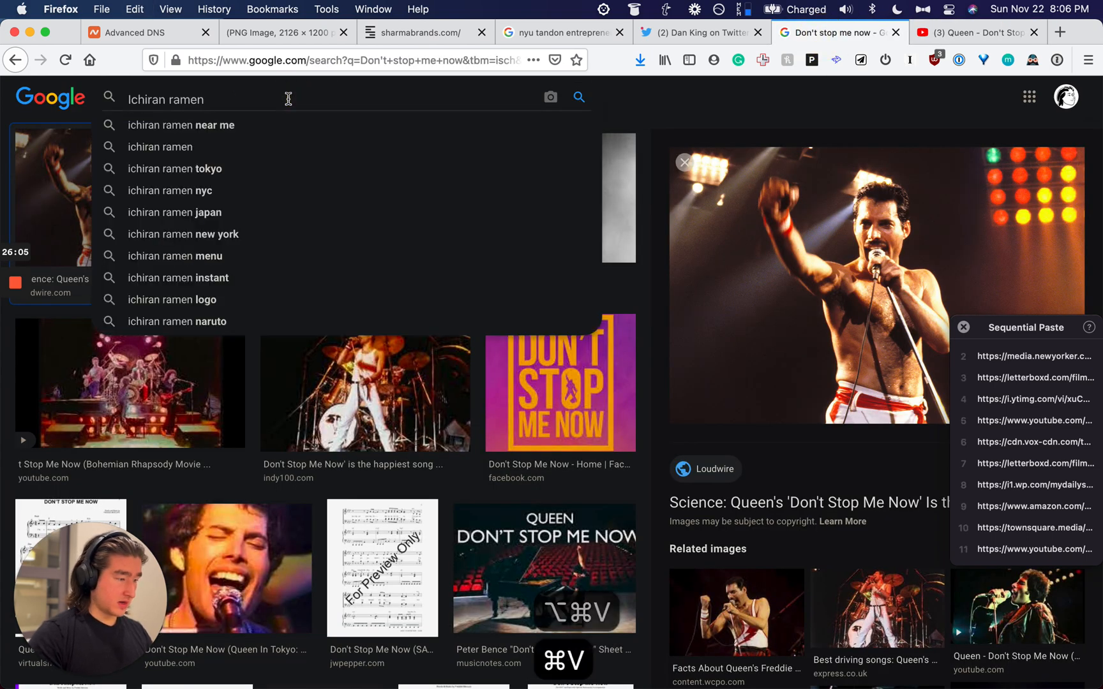
Step: Search images for Ichiran ramen, preview the tonkotsu bowl photo, and open an Ichiran search page
key(Return)
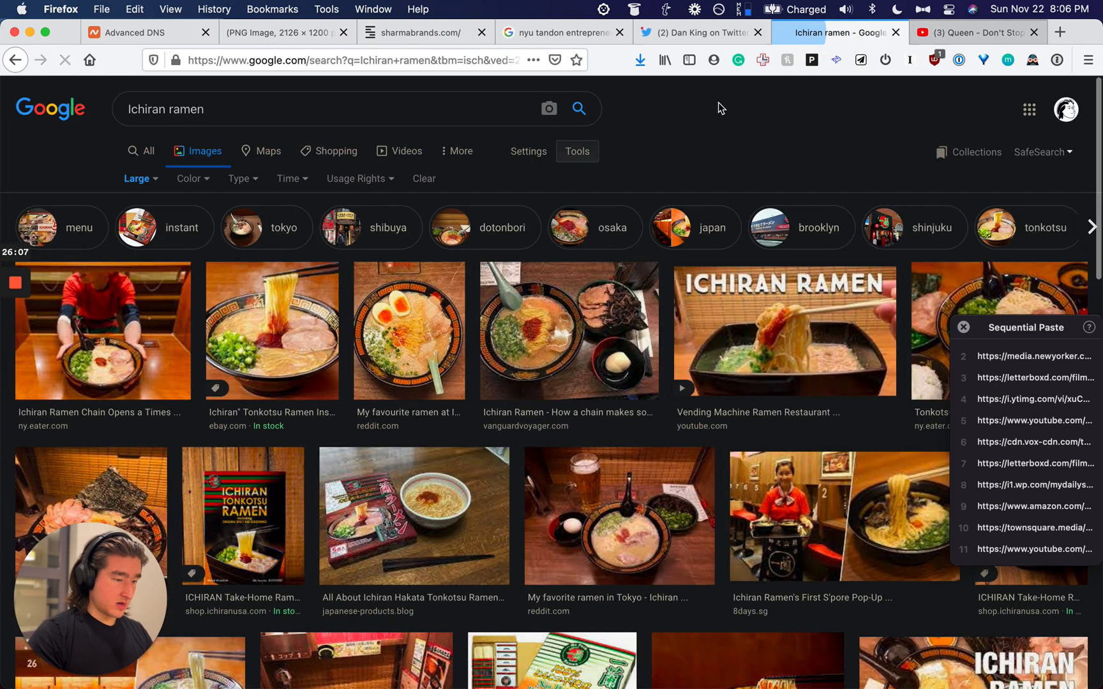
click(271, 322)
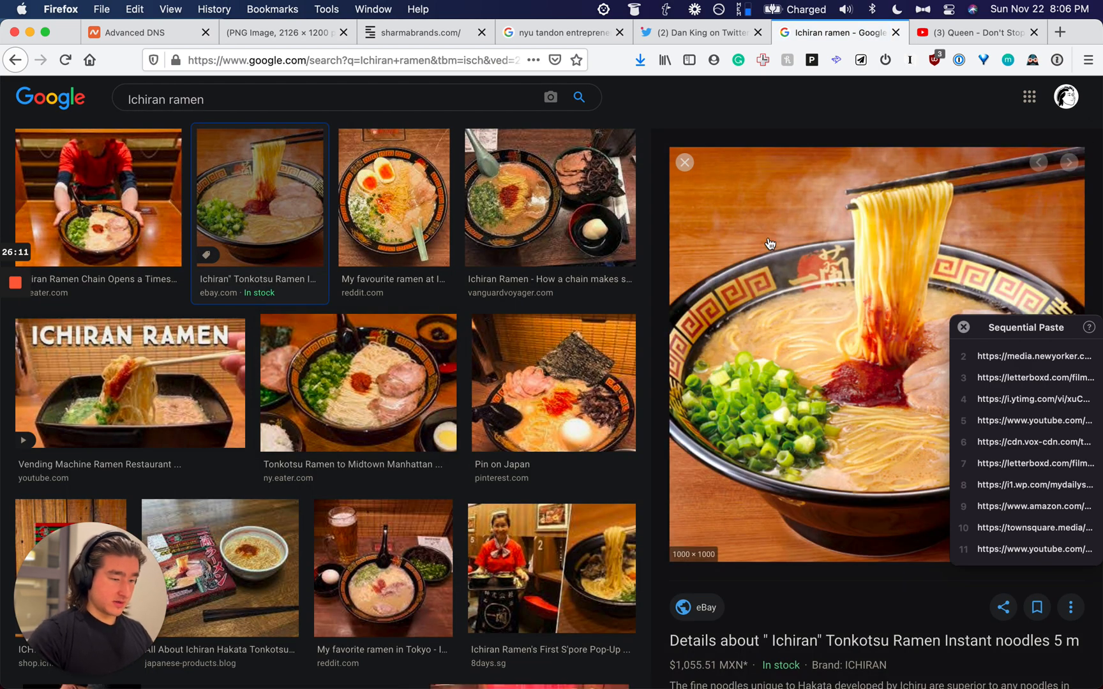
key(cmd+space)
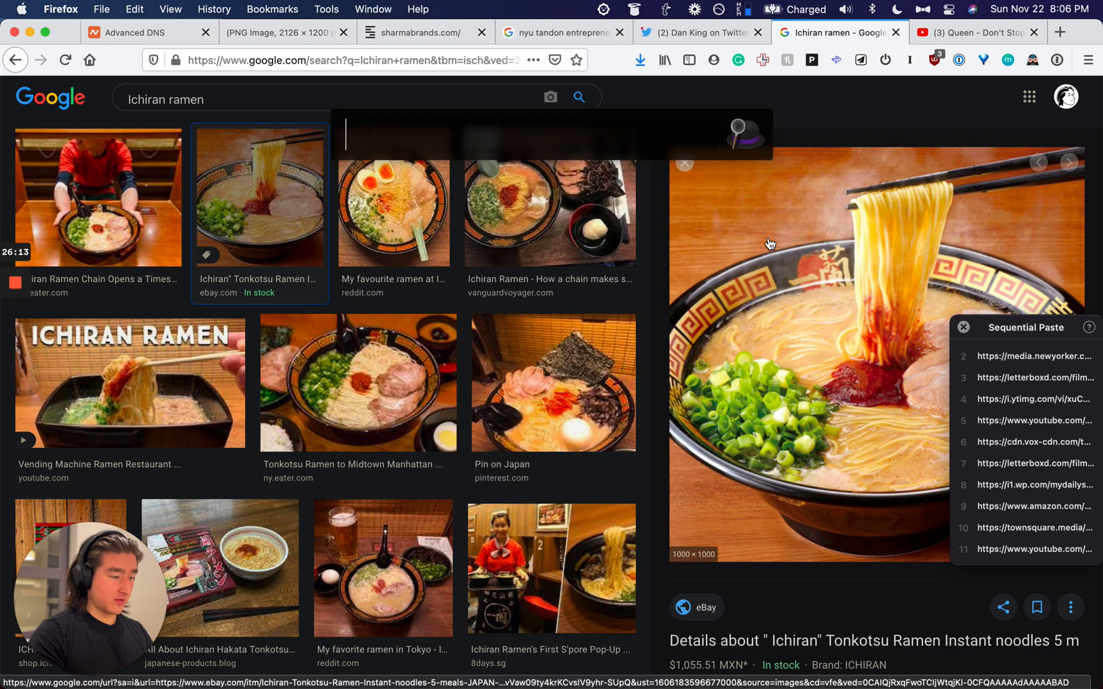
key(super+v)
key(Return)
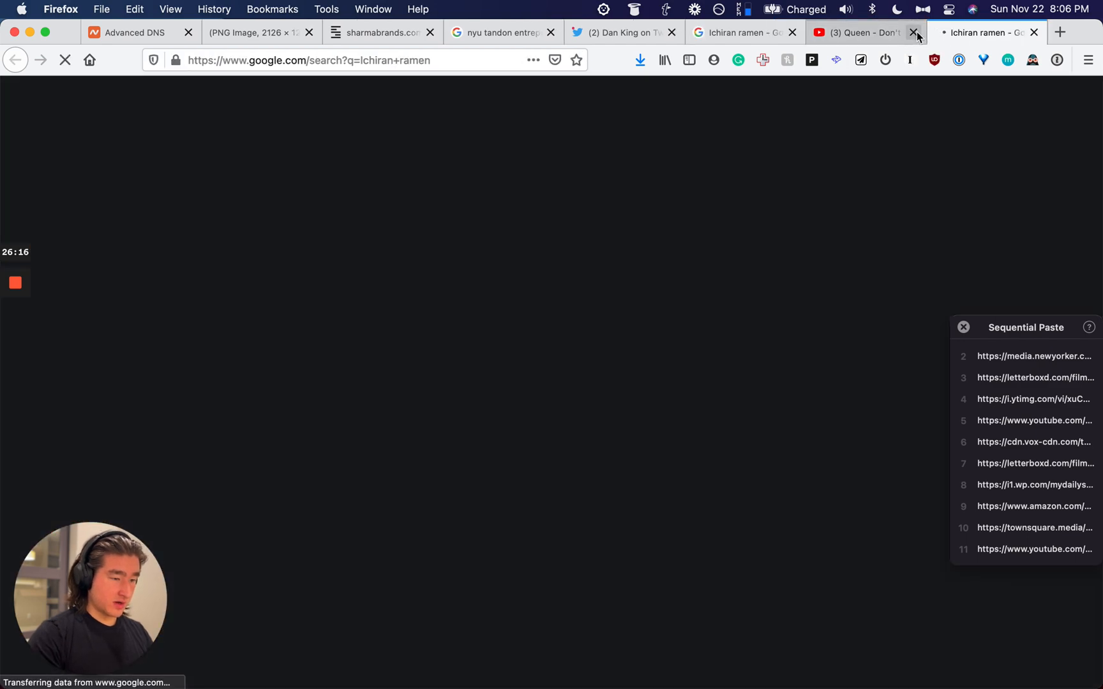
click(915, 32)
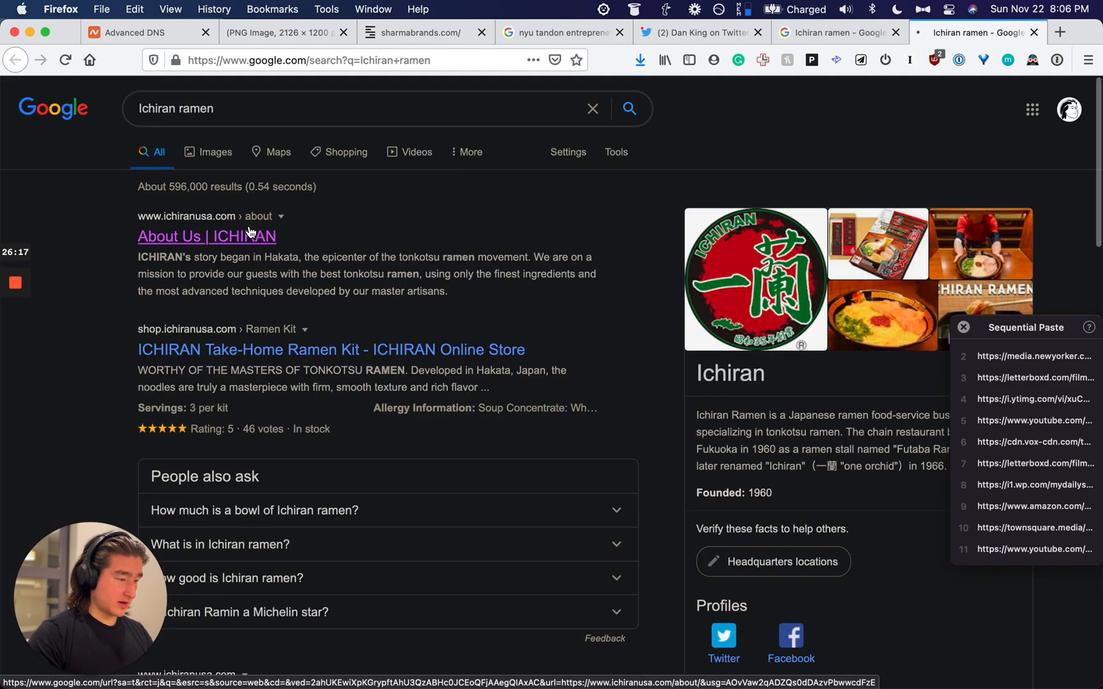
click(814, 29)
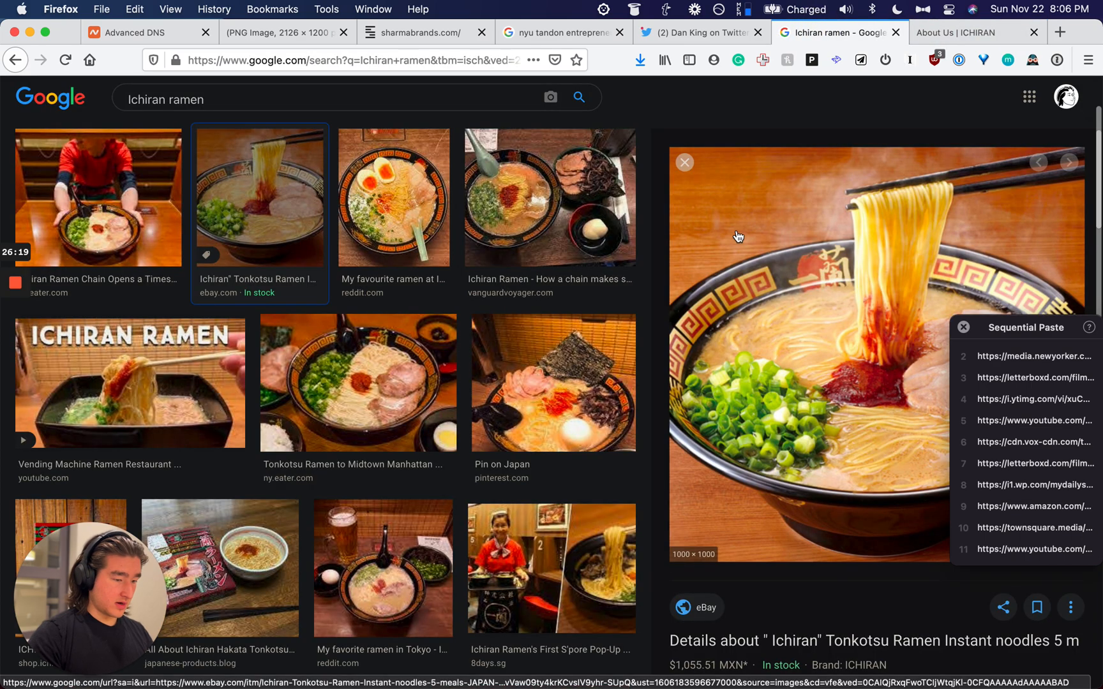
Step: Copy the ramen bowl image address and the ICHIRAN About Us page address
right_click(739, 237)
click(803, 378)
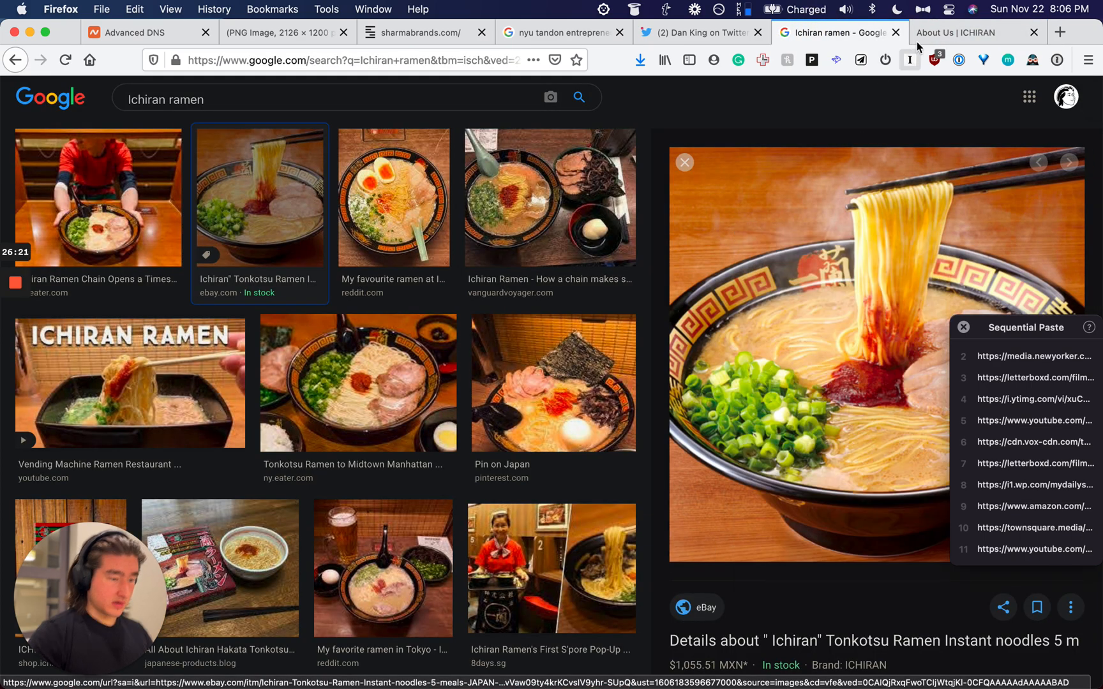
click(955, 32)
click(364, 59)
key(super+c)
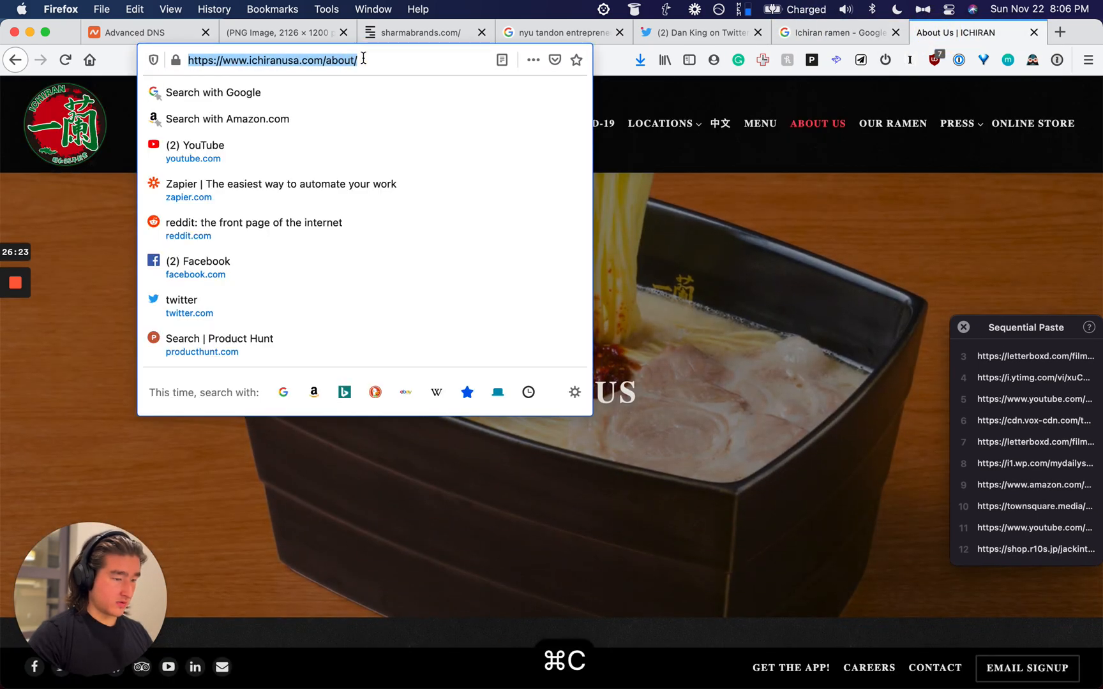
key(super+w)
Step: Search Google Images for Moscow Mule
click(191, 99)
key(super+a)
key(alt+super+v)
key(super+v)
key(Return)
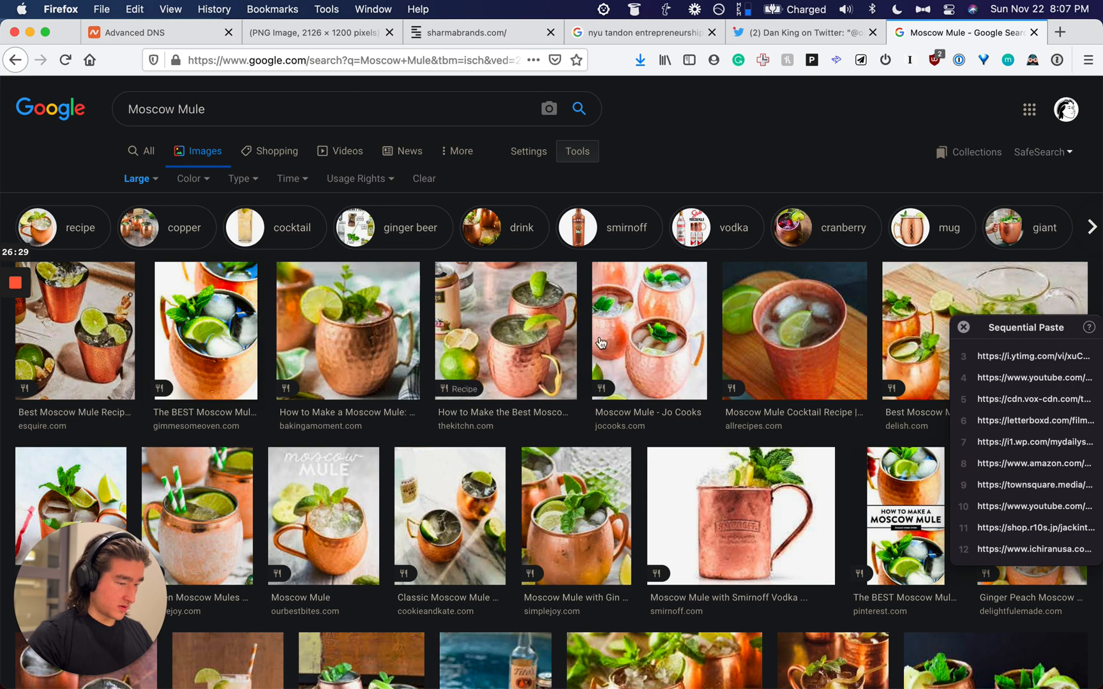
Step: Search the web for Moscow Mule and open the Esquire recipe
key(super+space)
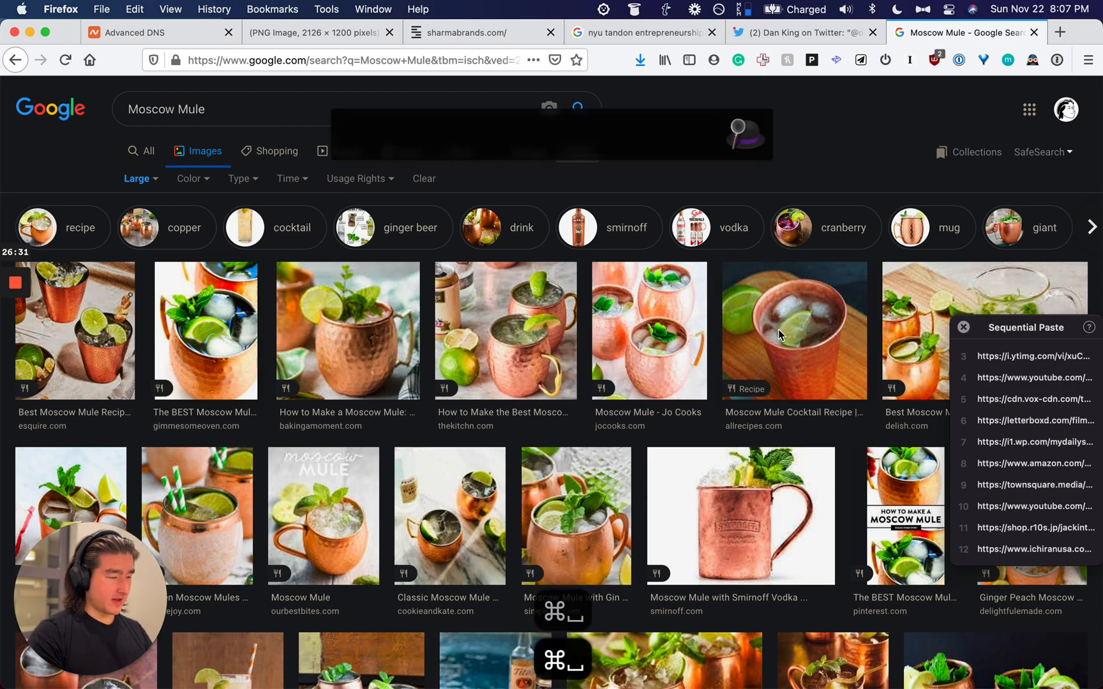
text(g)
key(super+v)
key(Return)
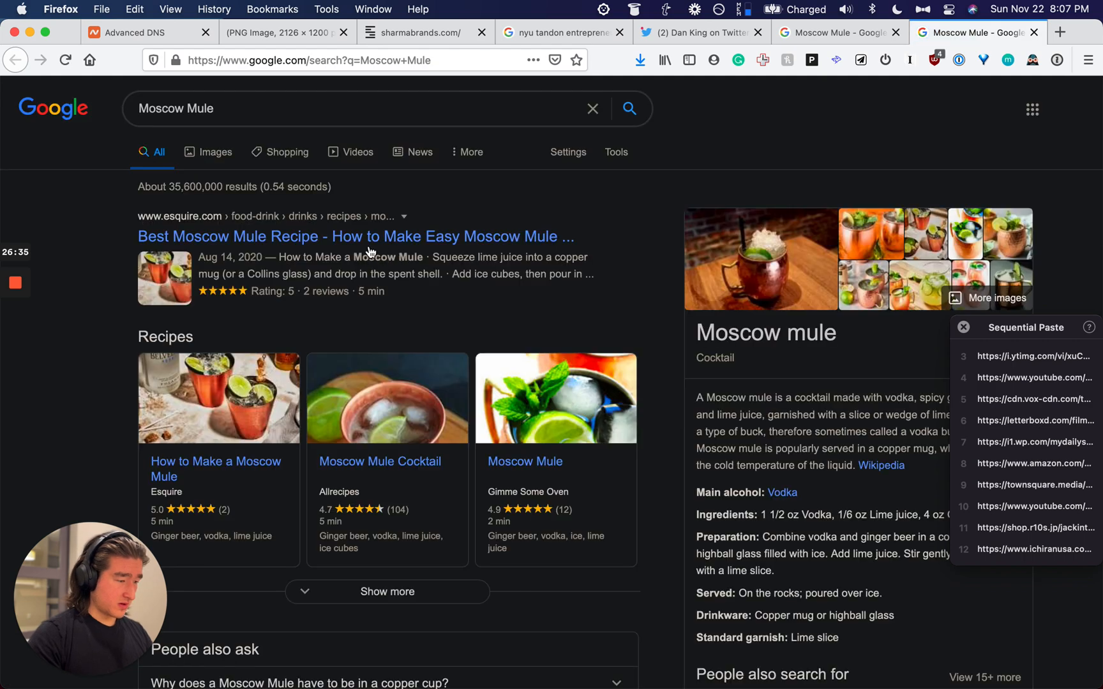
click(365, 240)
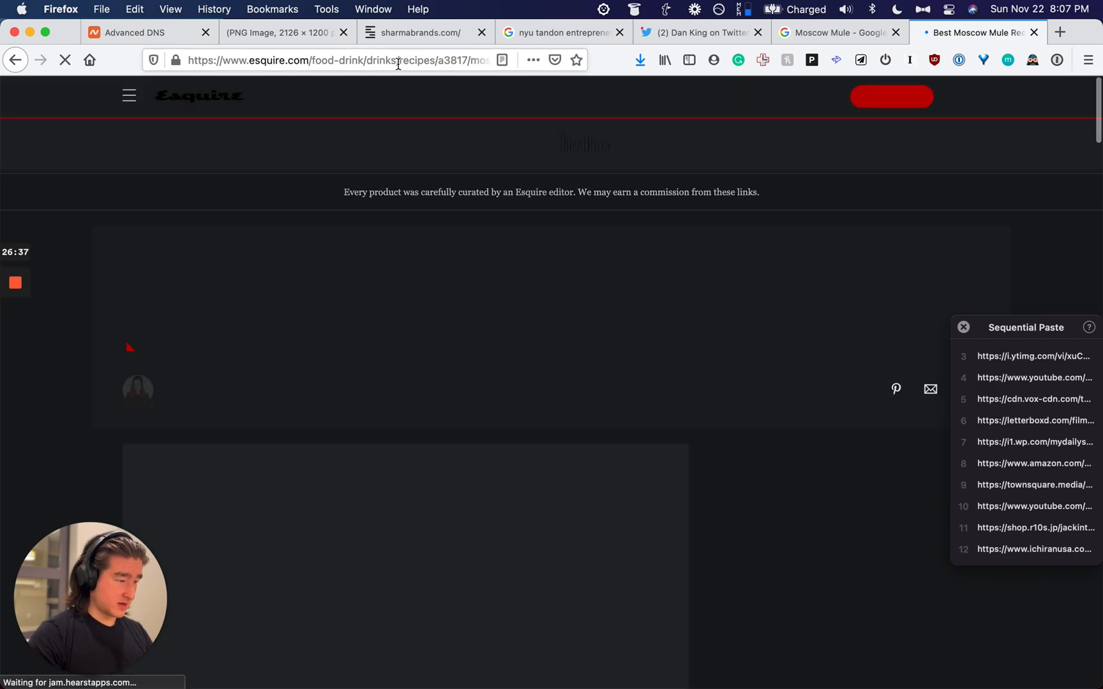
Step: Copy the image address of the Moscow Mule mocktail photo from Google Images
click(836, 32)
scroll(685, 323, down, 2)
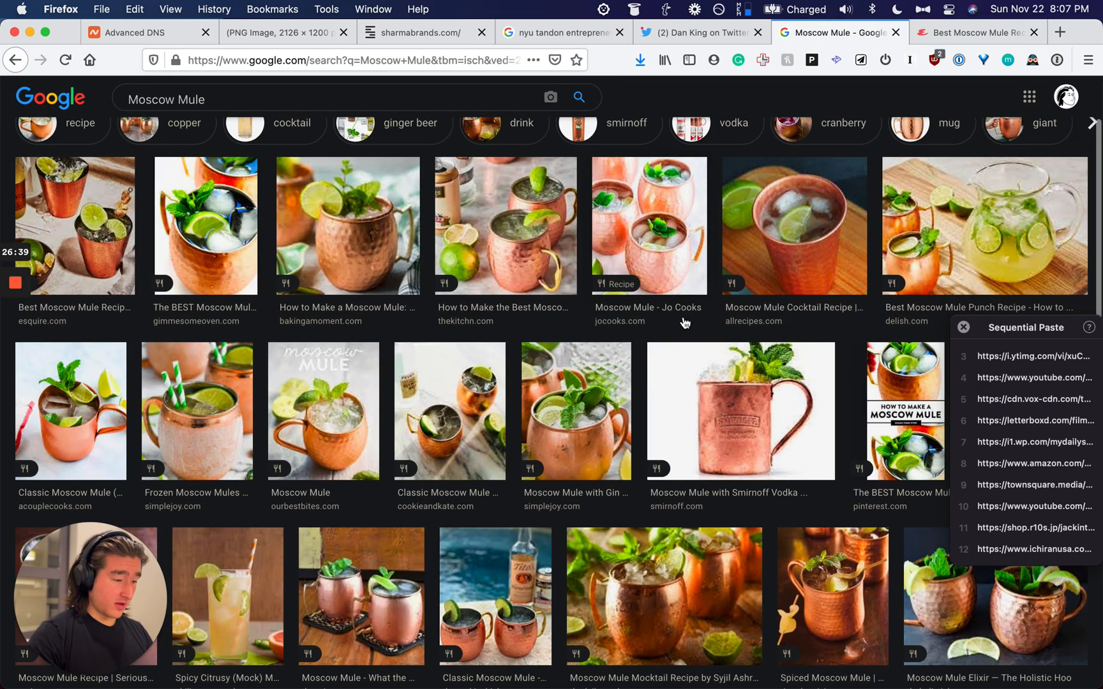
scroll(685, 322, up, 1)
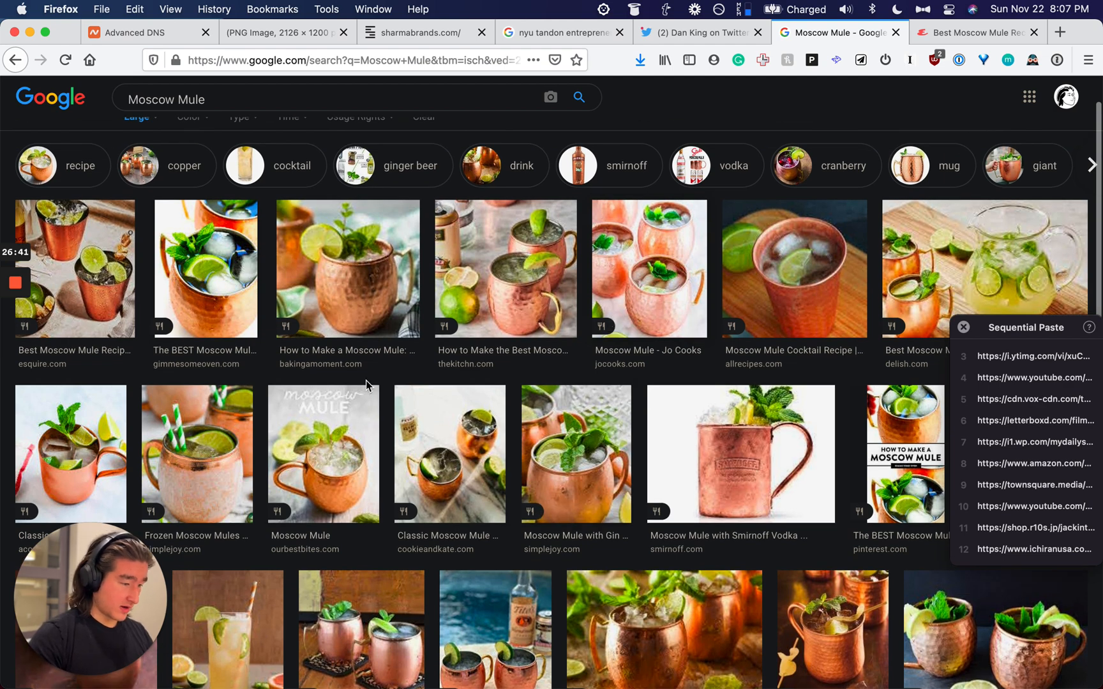
scroll(878, 273, down, 5)
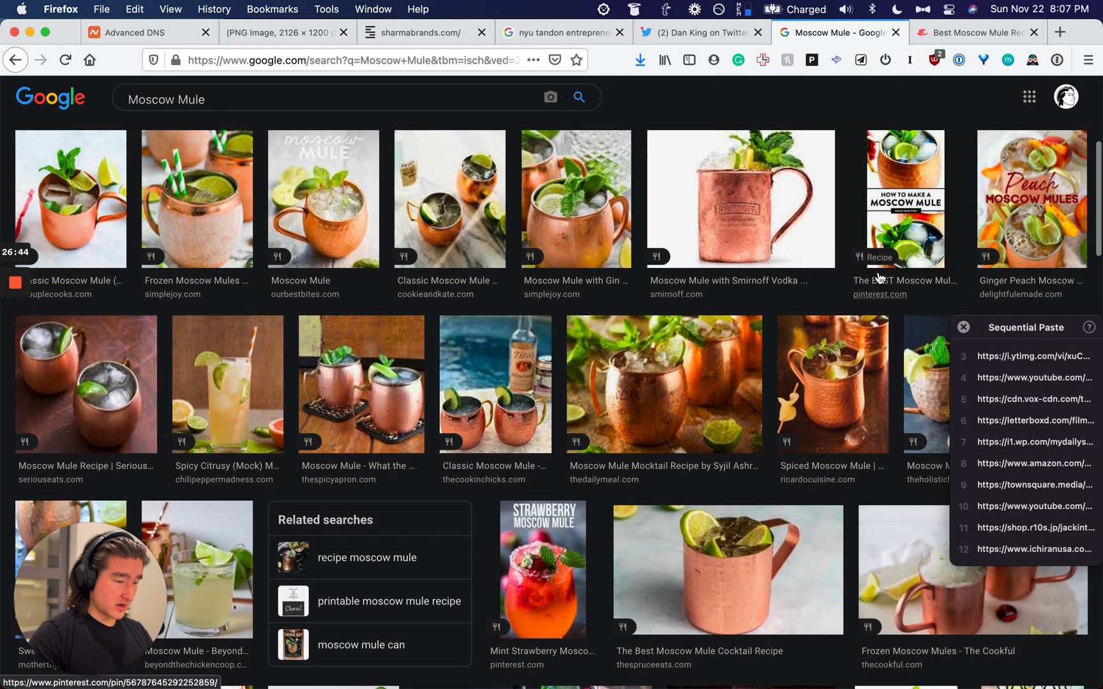
click(647, 307)
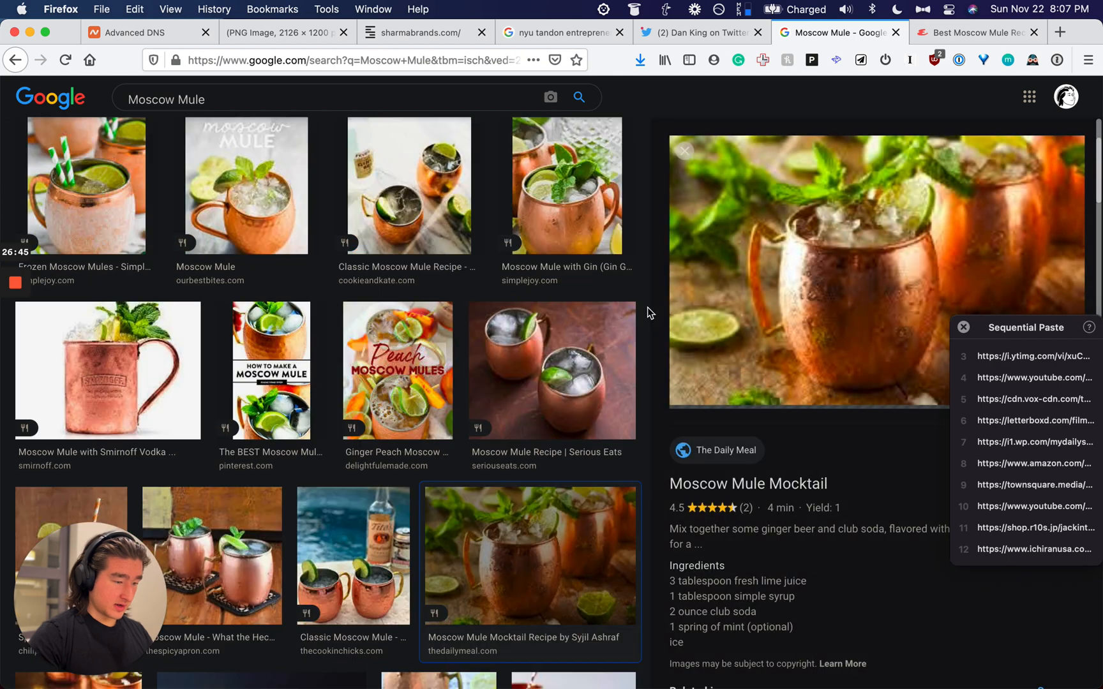
right_click(835, 275)
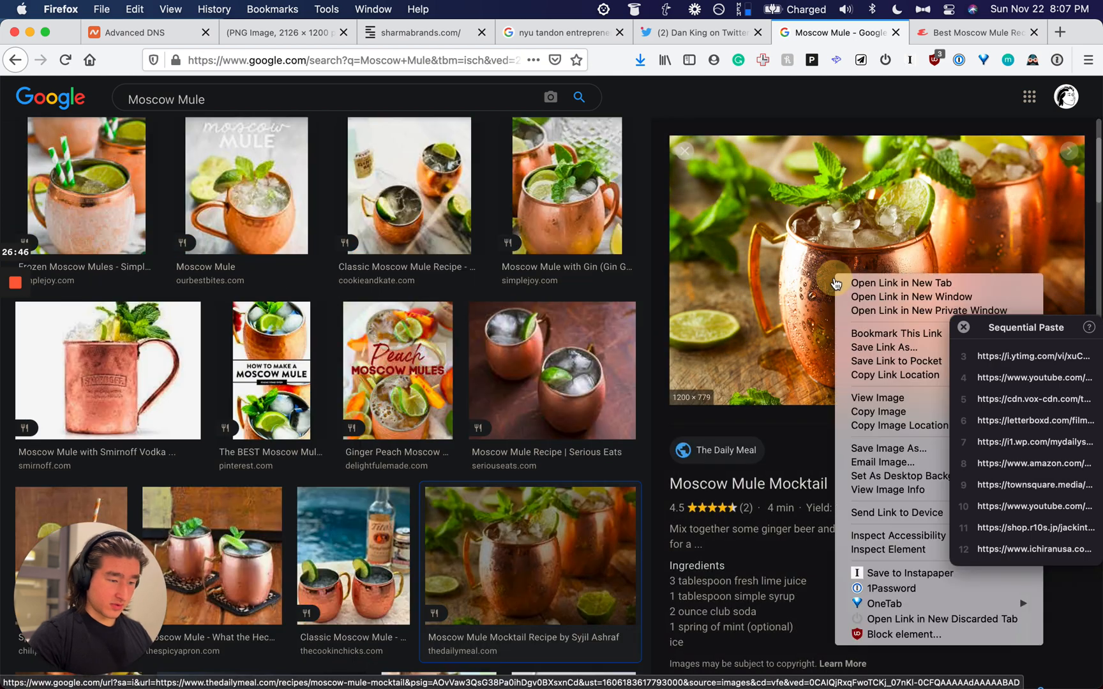
click(874, 425)
Step: Copy the Esquire recipe page URL and return to Notion
click(951, 29)
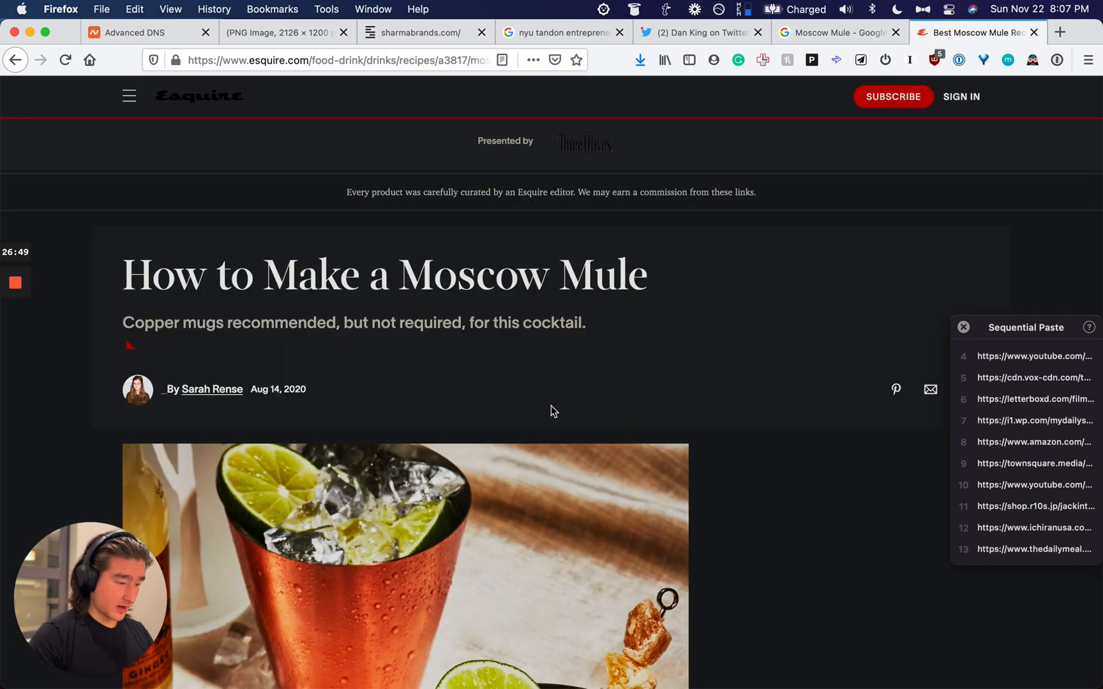
scroll(551, 402, down, 2)
scroll(552, 405, up, 1)
click(446, 61)
key(cmd+c)
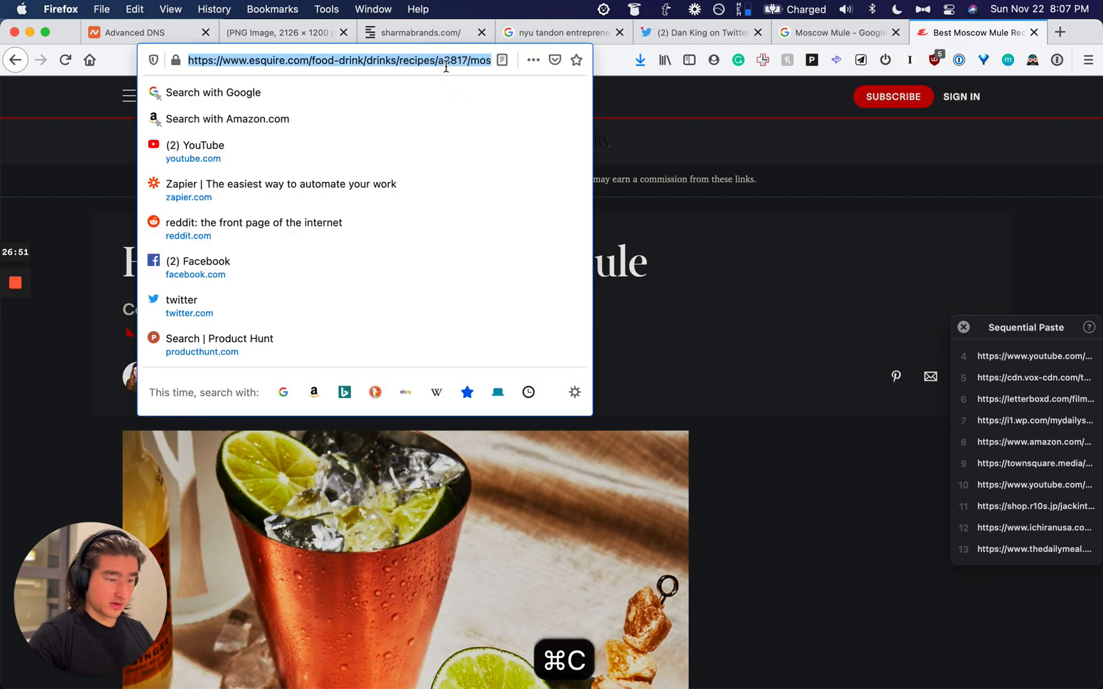
key(super+Tab)
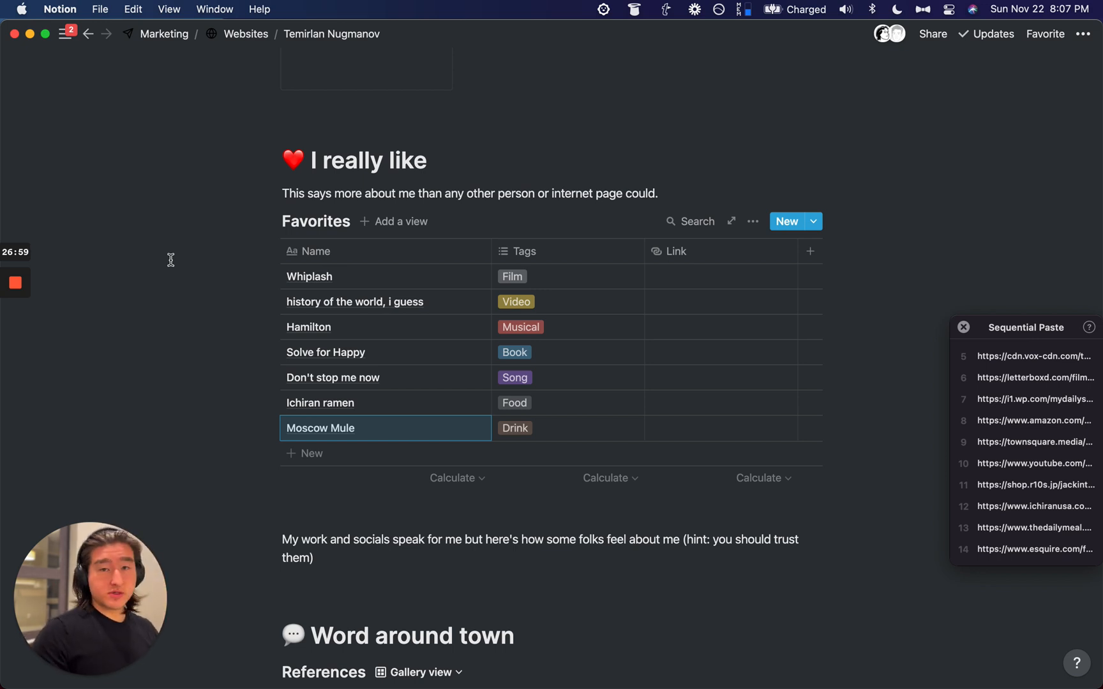
Step: Open and close the first References card preview twice, then scroll back up to the Favorites table
scroll(658, 317, down, 10)
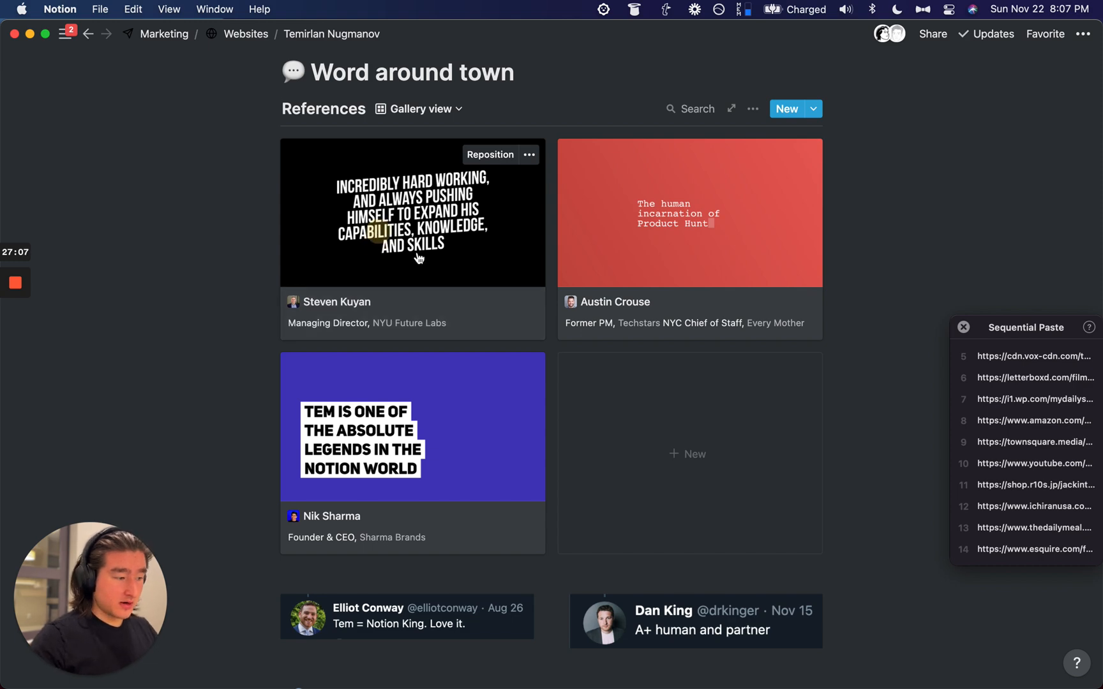
click(380, 237)
scroll(443, 254, down, 5)
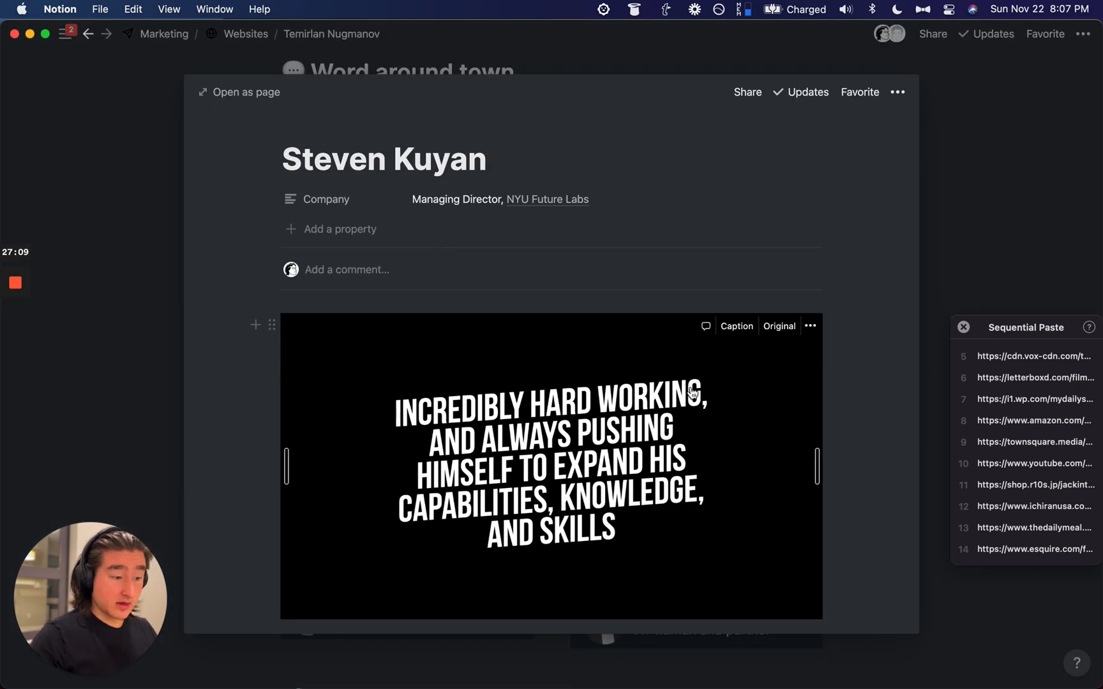
scroll(689, 349, up, 3)
click(963, 171)
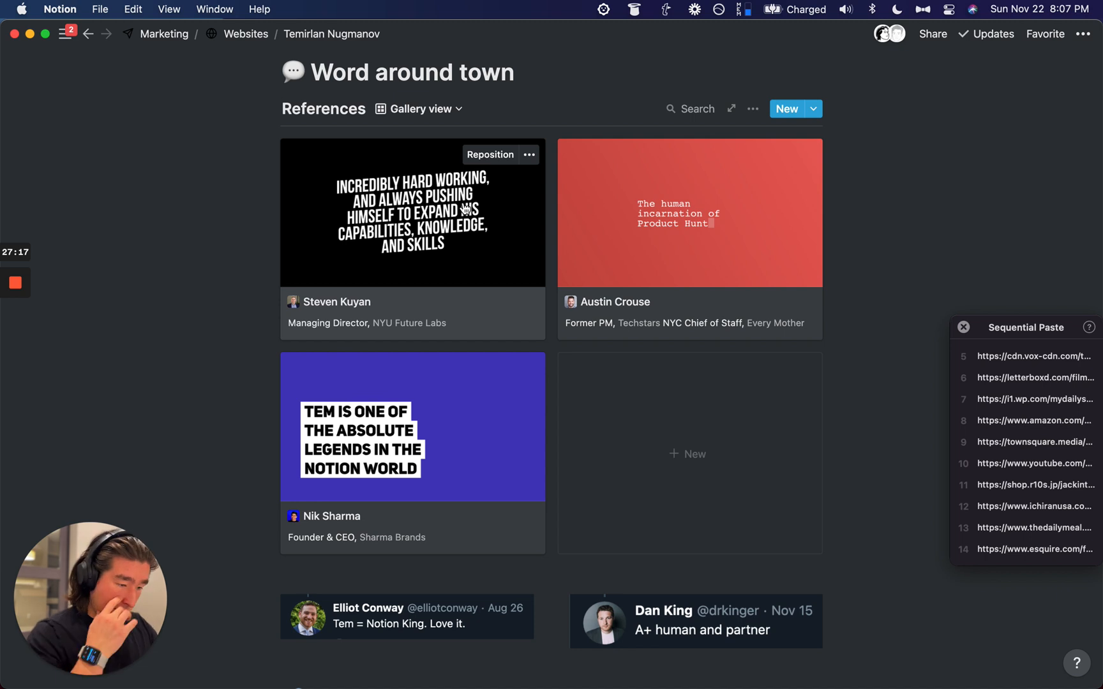
click(448, 222)
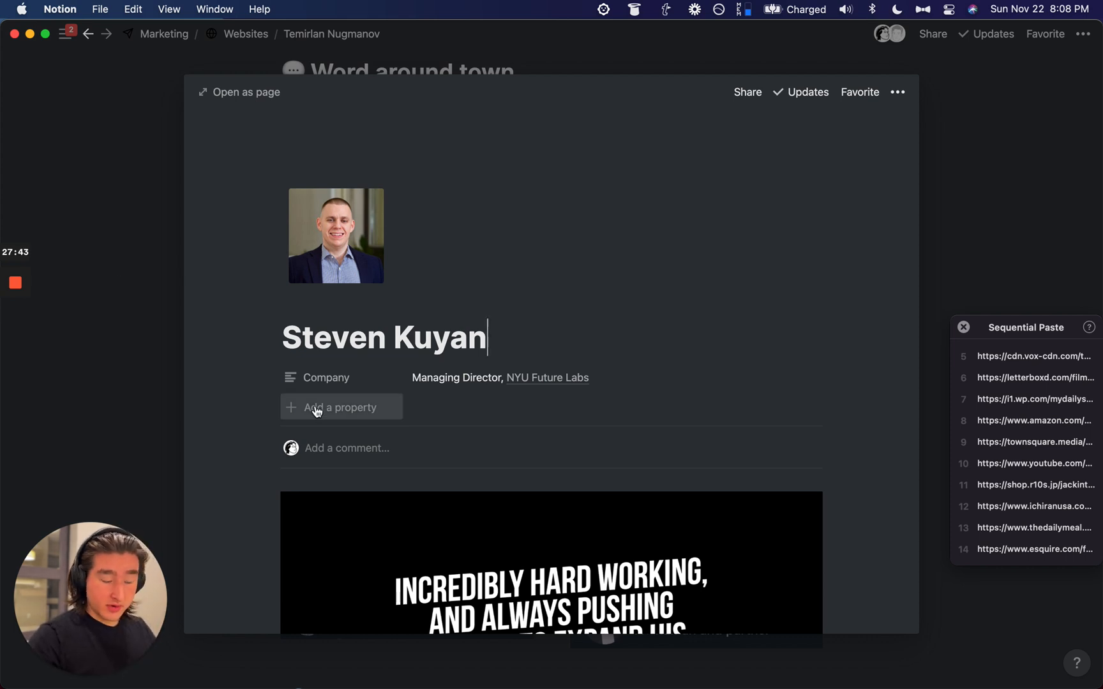
click(146, 332)
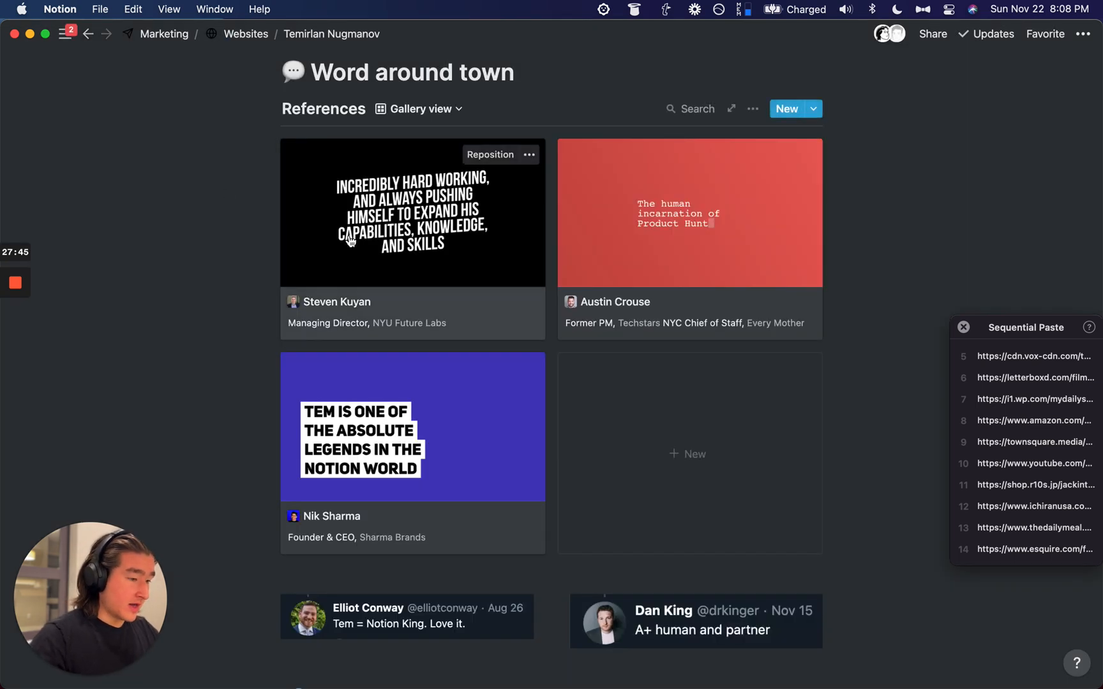
scroll(349, 241, up, 5)
scroll(350, 241, up, 3)
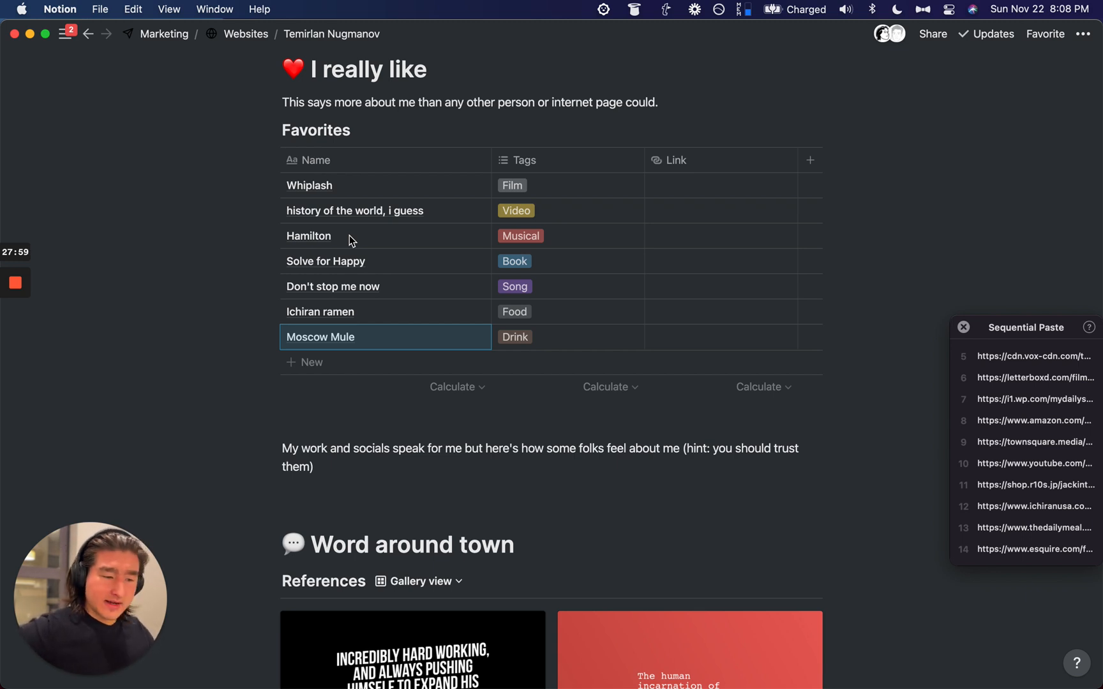
Step: Open Whiplash as a page, add a cover, and give it a drum emoji icon
click(461, 185)
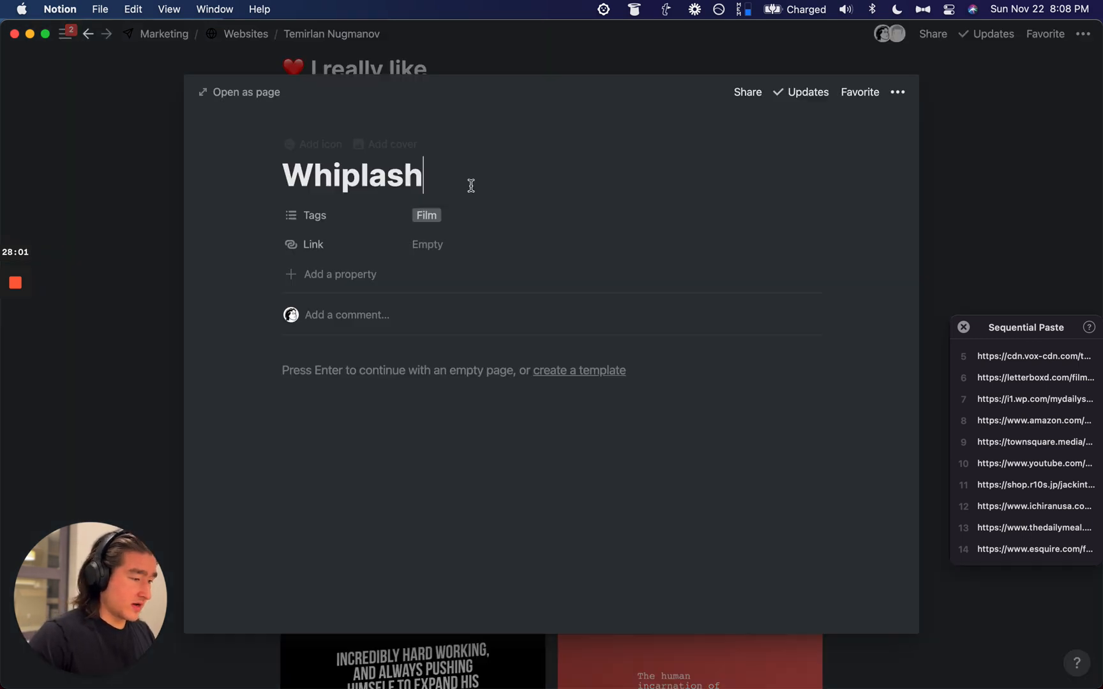
click(399, 151)
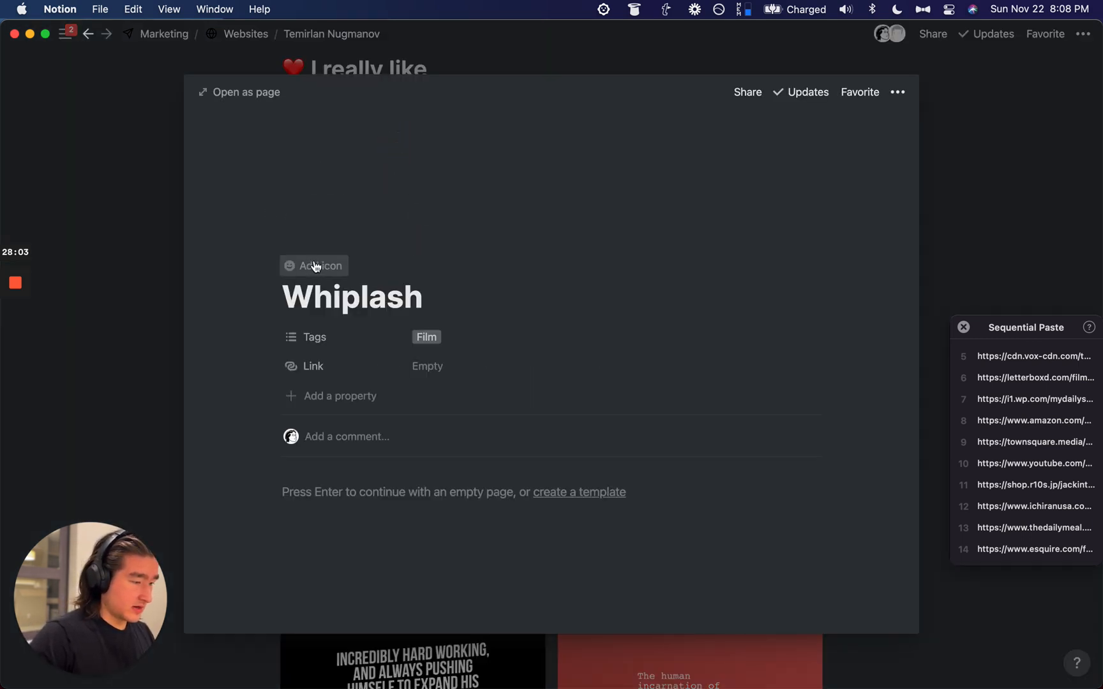
click(316, 267)
click(312, 246)
text(drum)
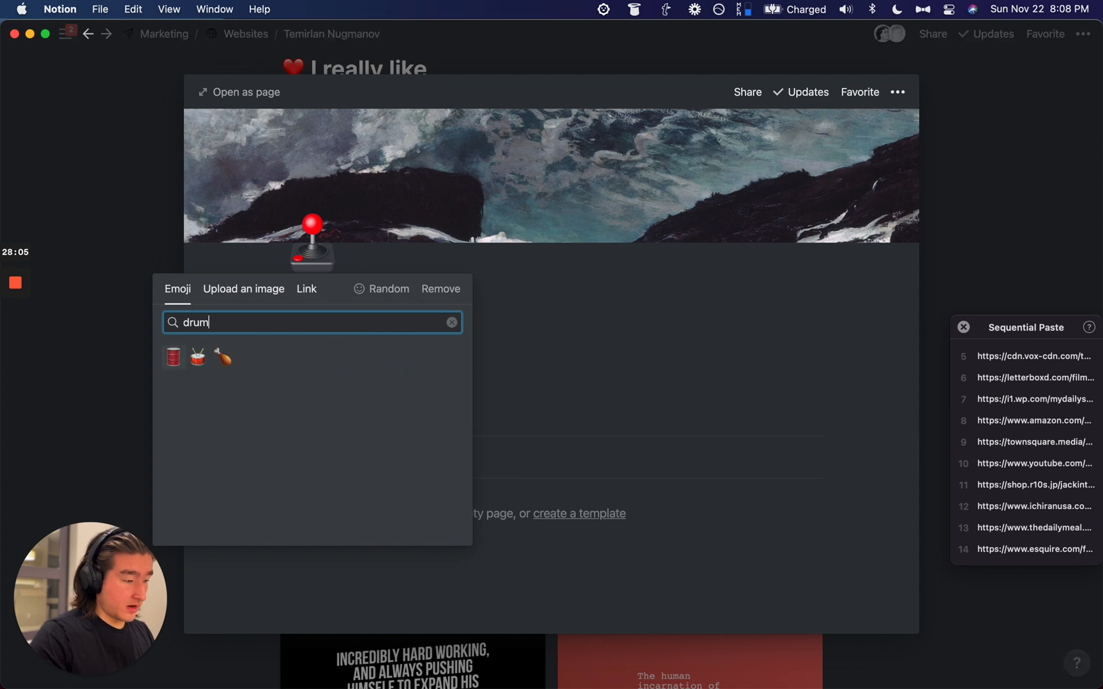
click(198, 358)
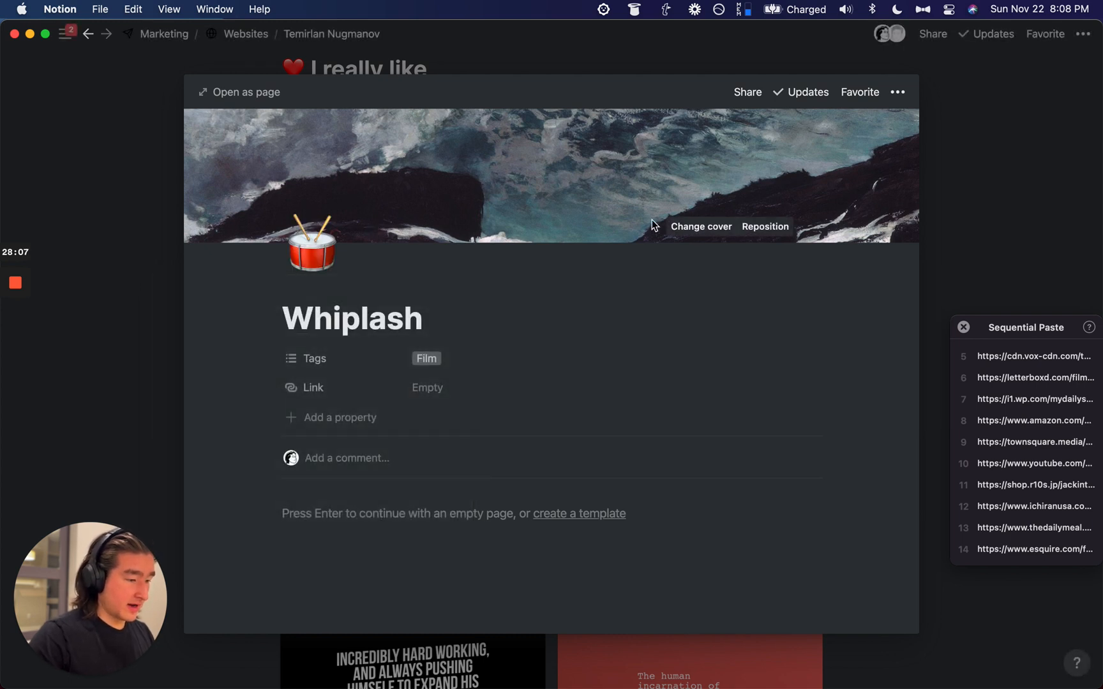
Step: Replace the Whiplash cover with the copied drumming image link
click(693, 227)
click(610, 256)
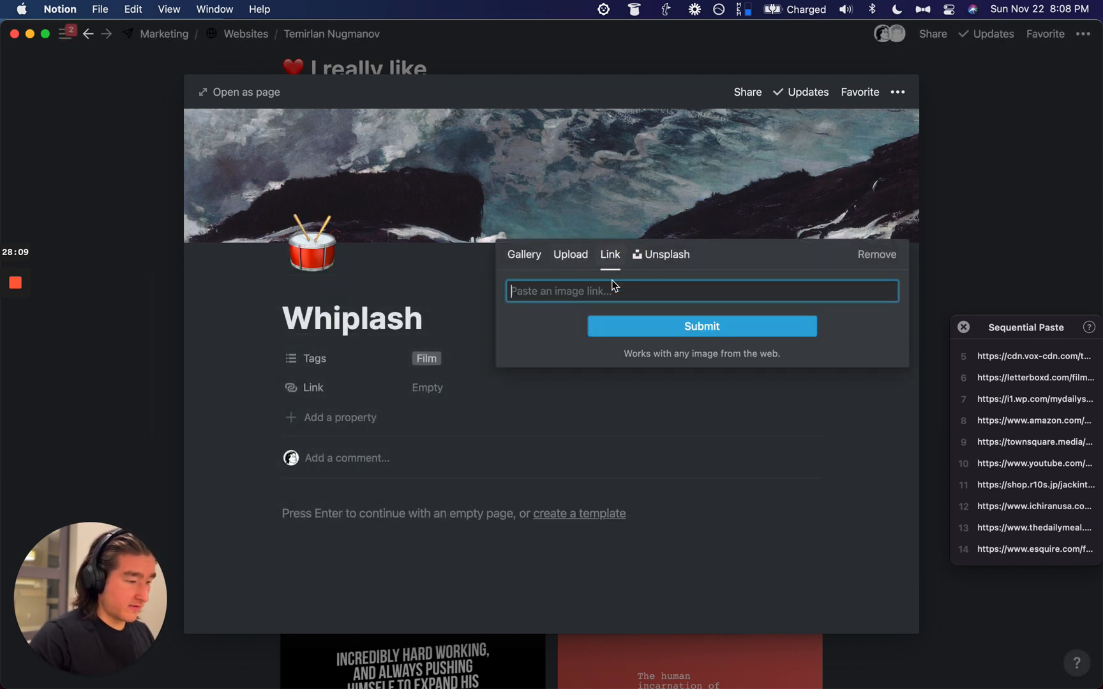
key(alt+super+v)
click(625, 321)
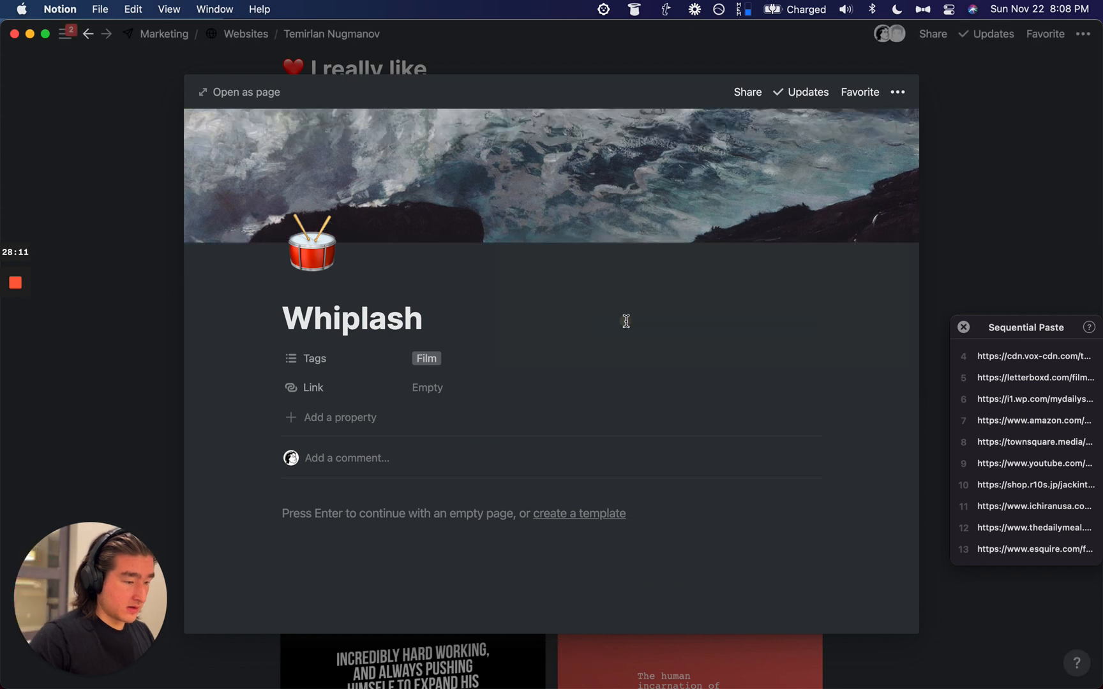
Step: Paste the Letterboxd film address into Whiplash's Link property
click(440, 394)
key(alt+super+v)
key(Return)
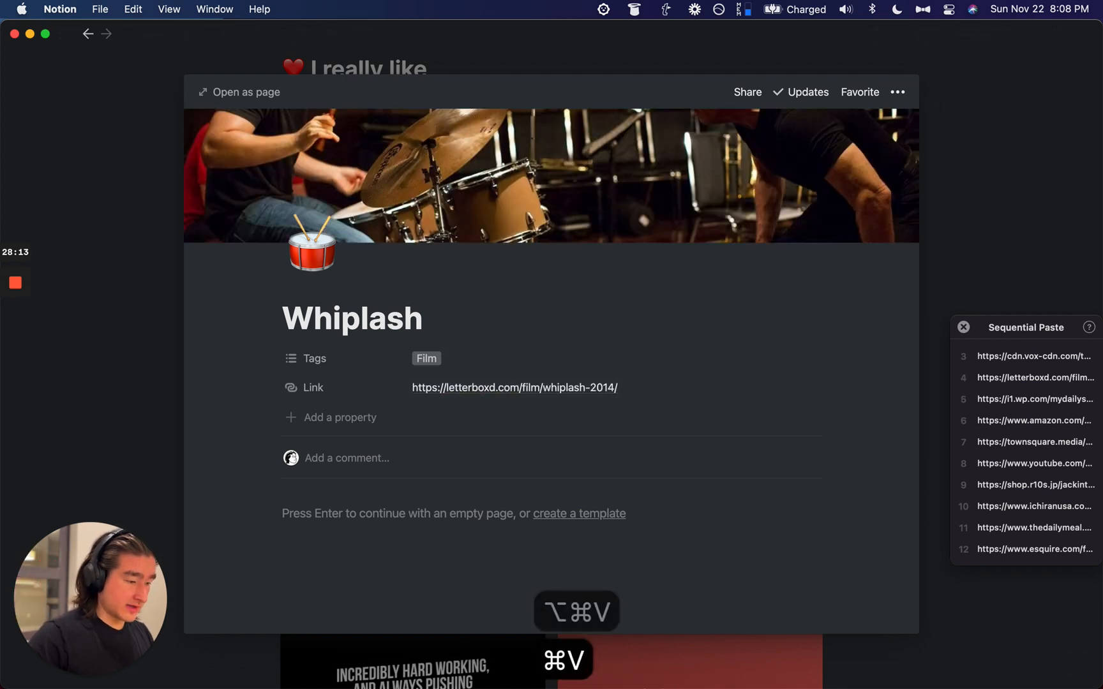
click(439, 396)
click(556, 329)
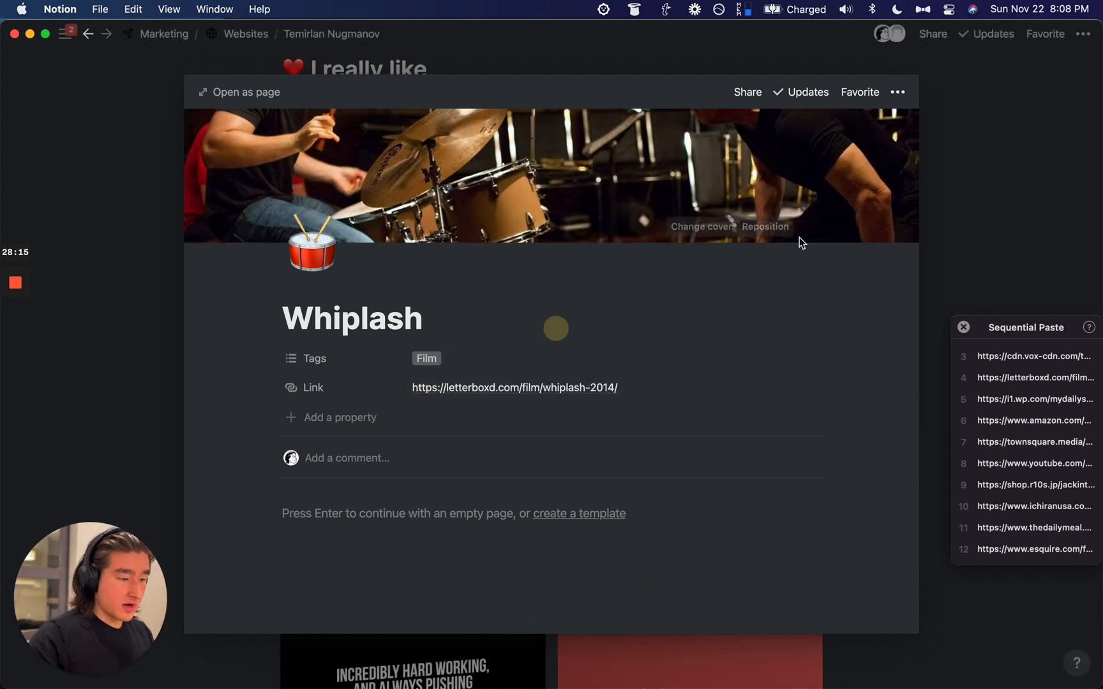
Step: Reposition the Whiplash cover to frame the actors' faces
click(766, 226)
drag(660, 178, 677, 300)
click(709, 228)
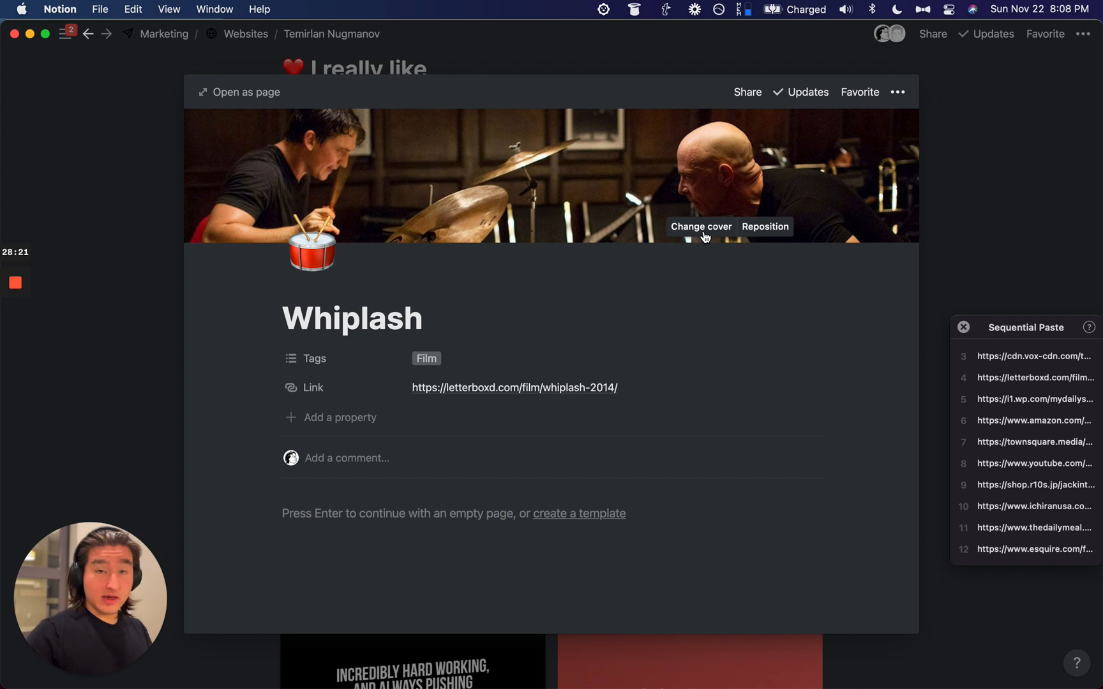
Step: Back in the Favorites table, turn off Wrap cells
key(Escape)
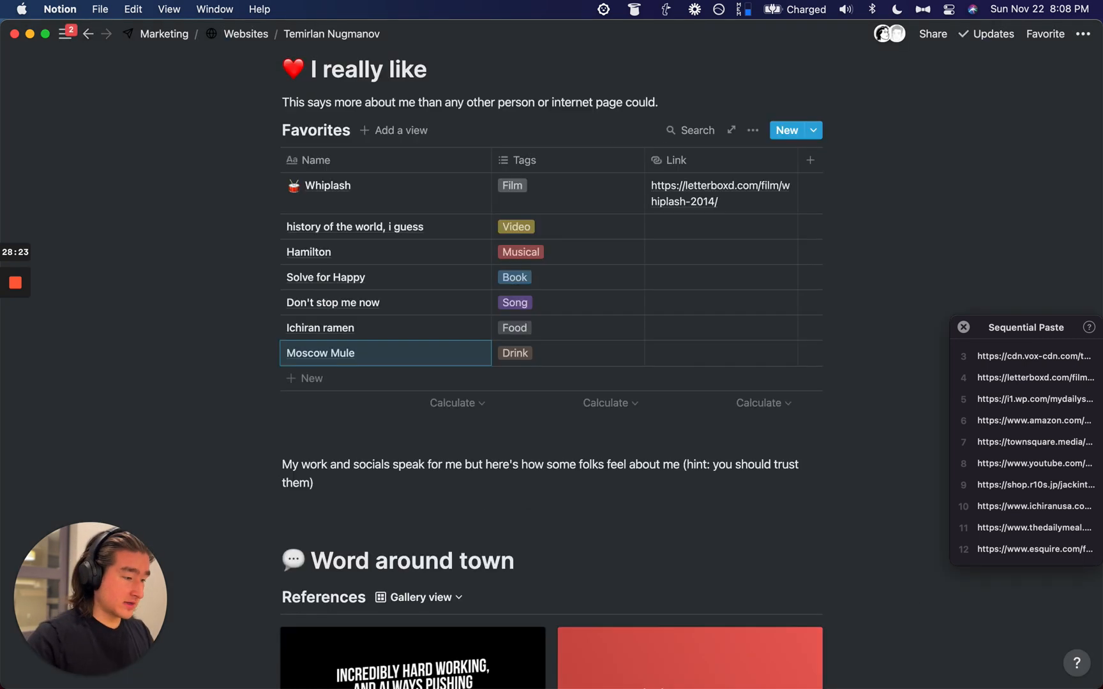
key(Up)
key(Up)
key(Up)
key(Up)
key(Up)
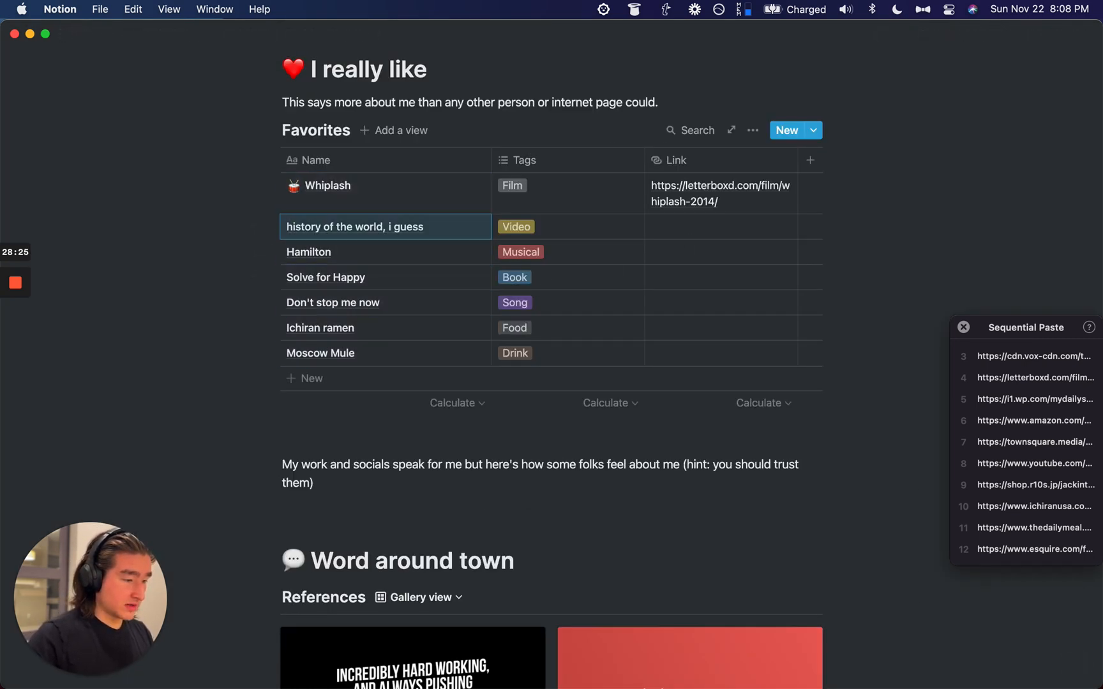
click(753, 130)
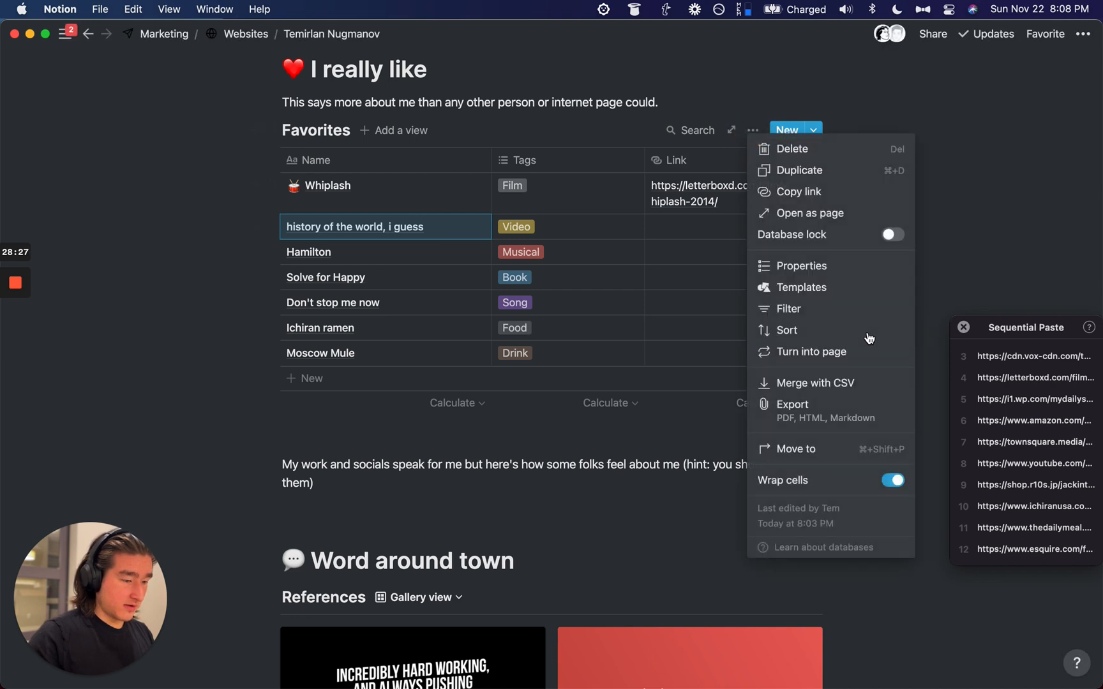
click(892, 480)
click(975, 127)
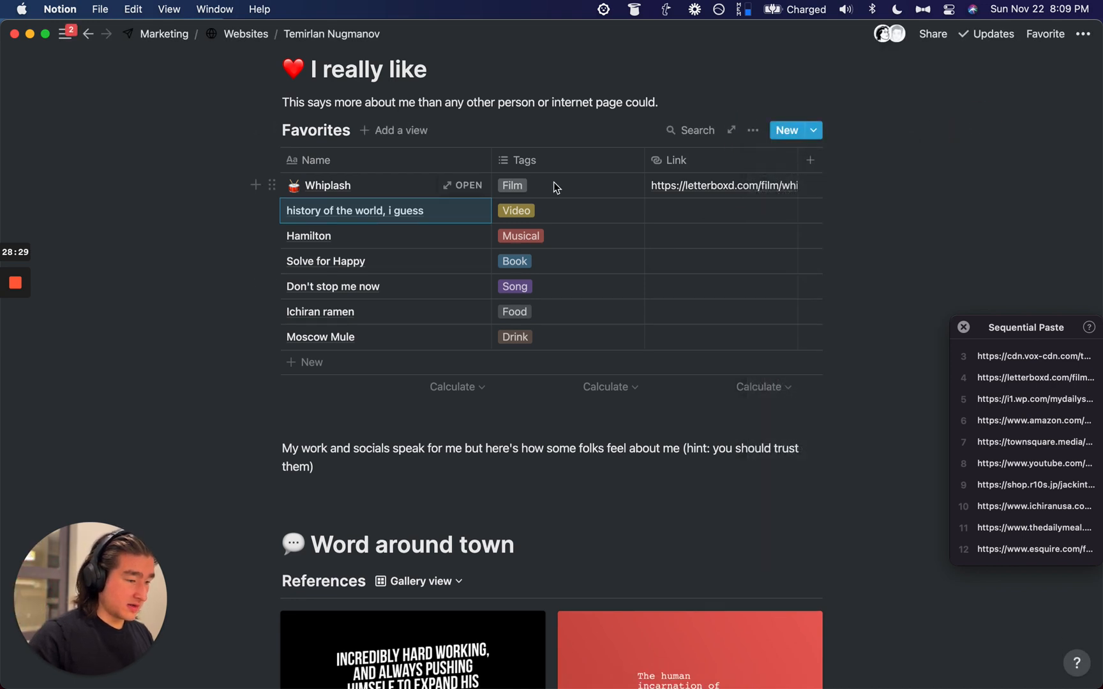
Step: Open the history row and add a cover and an earth globe emoji icon
key(super+Return)
click(404, 146)
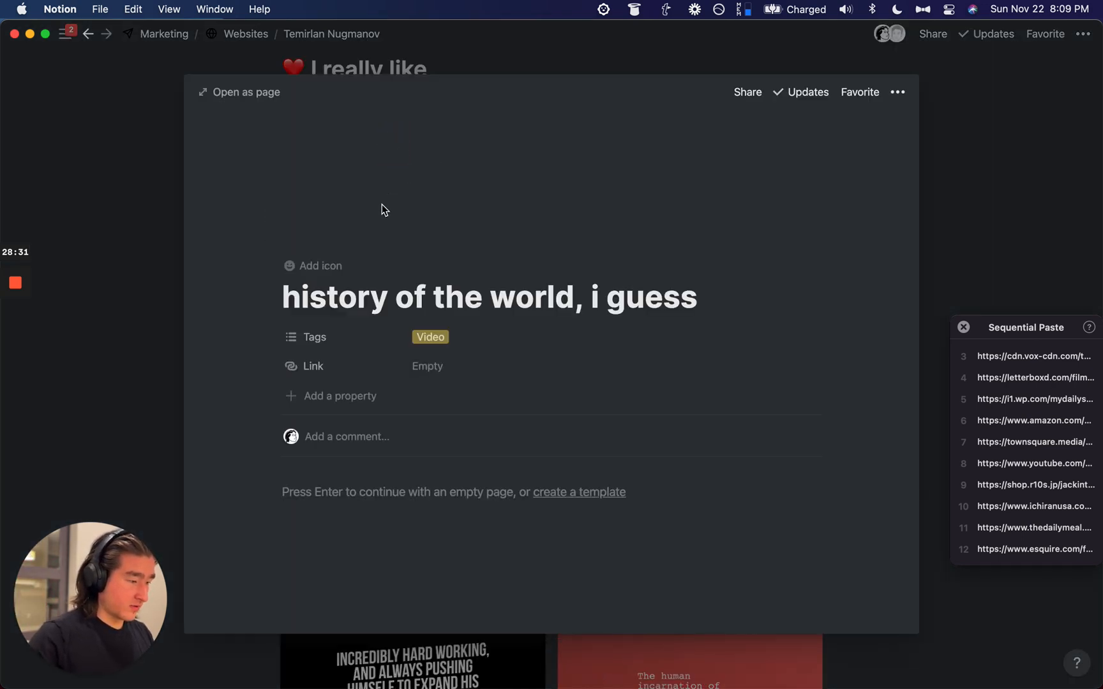
click(327, 263)
click(311, 237)
text(world)
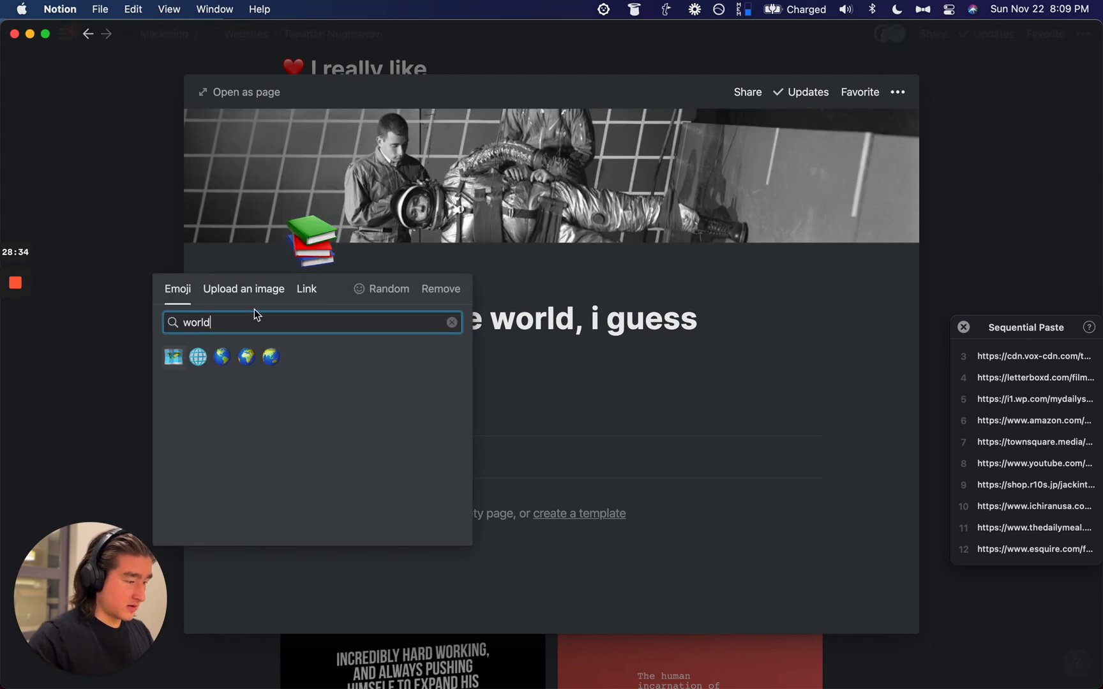
click(270, 359)
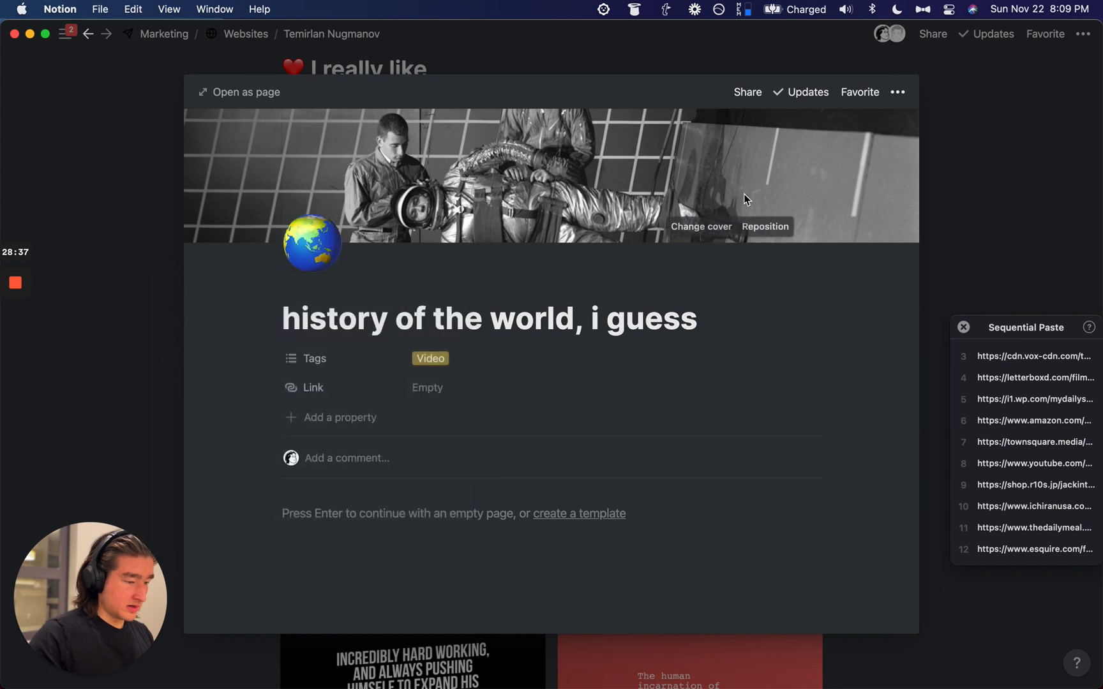
Step: Set the cover from the pasted image link and retitle it 'history of the entire world, i guess'
click(700, 226)
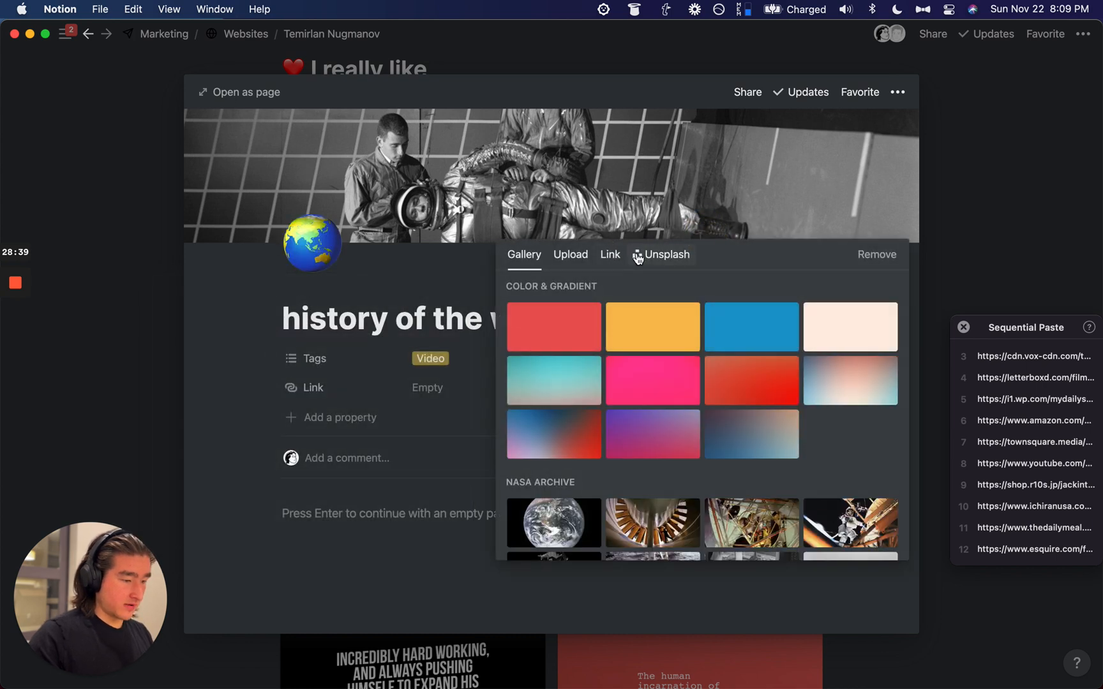
click(610, 254)
key(alt+super+v)
click(633, 327)
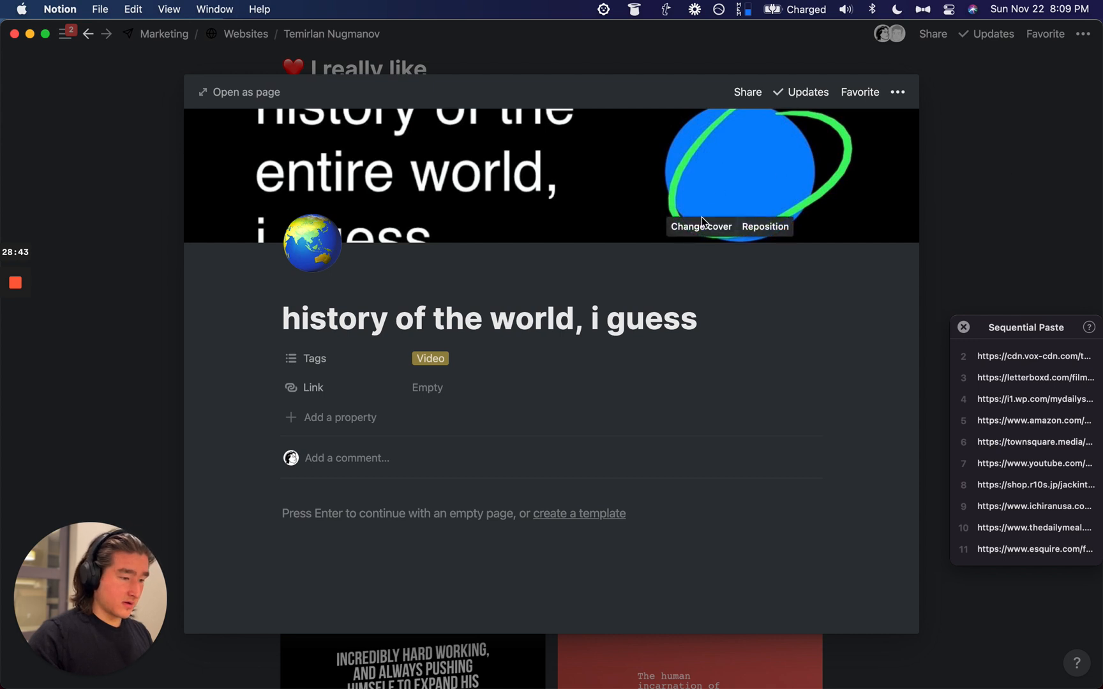
key(alt+Right)
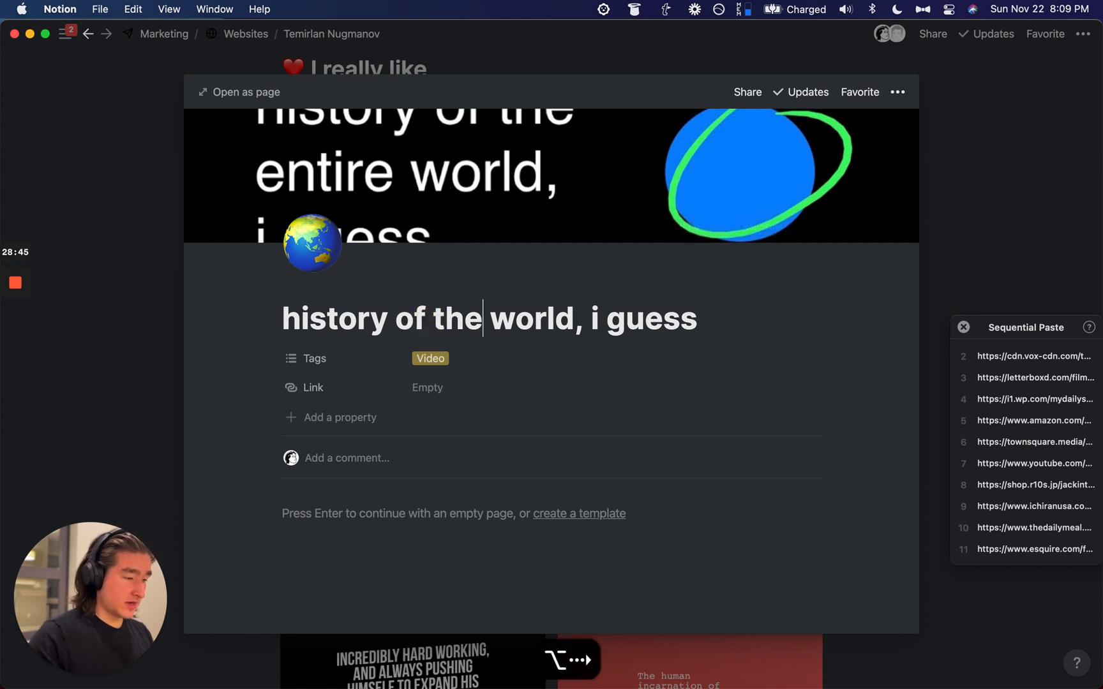
text(entire)
Step: Shift the history cover downward, save the position, and return to the table
click(790, 224)
drag(635, 219, 642, 286)
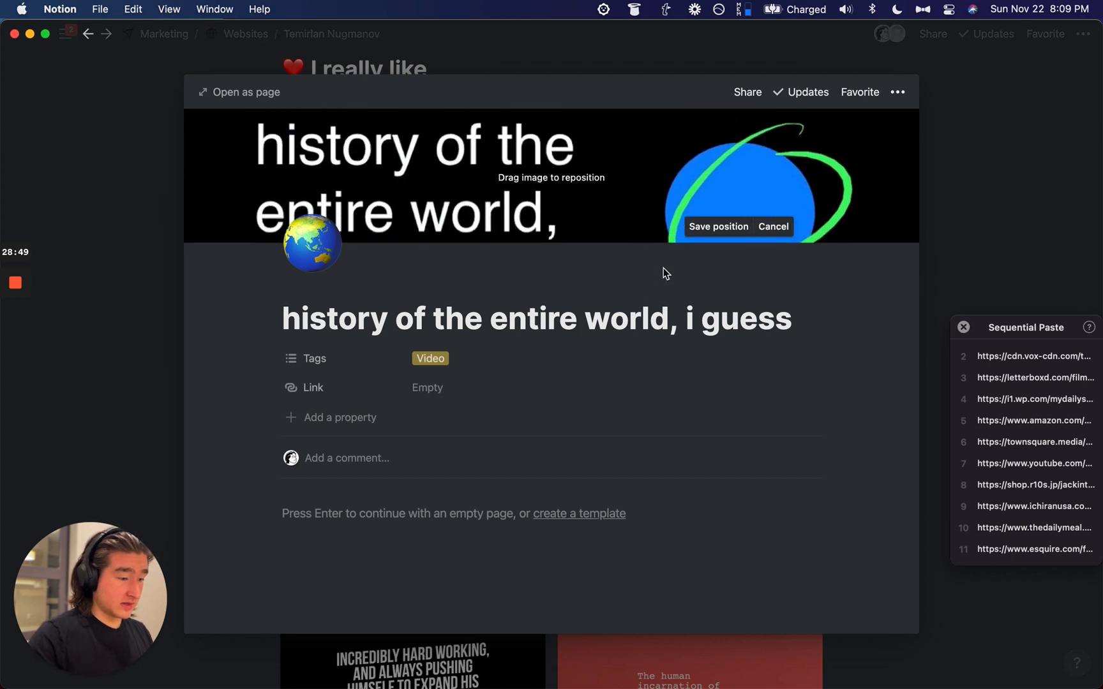
click(719, 227)
click(983, 150)
scroll(463, 268, down, 1)
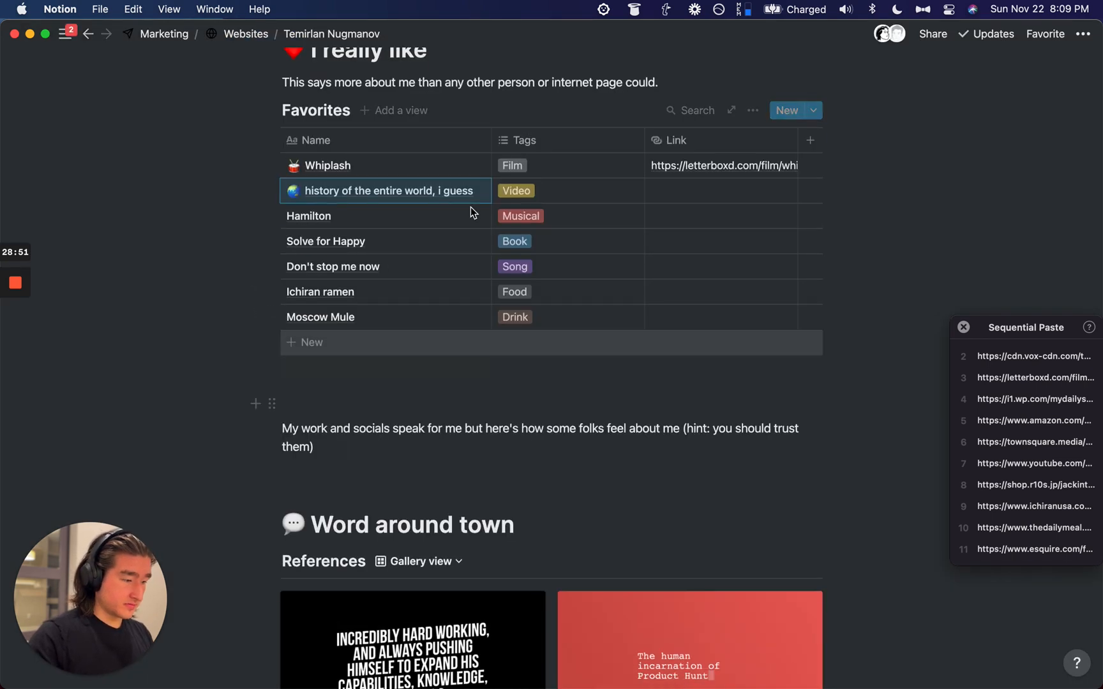
Step: Open Hamilton and give it a fountain-pen icon and a cover
click(456, 216)
click(309, 143)
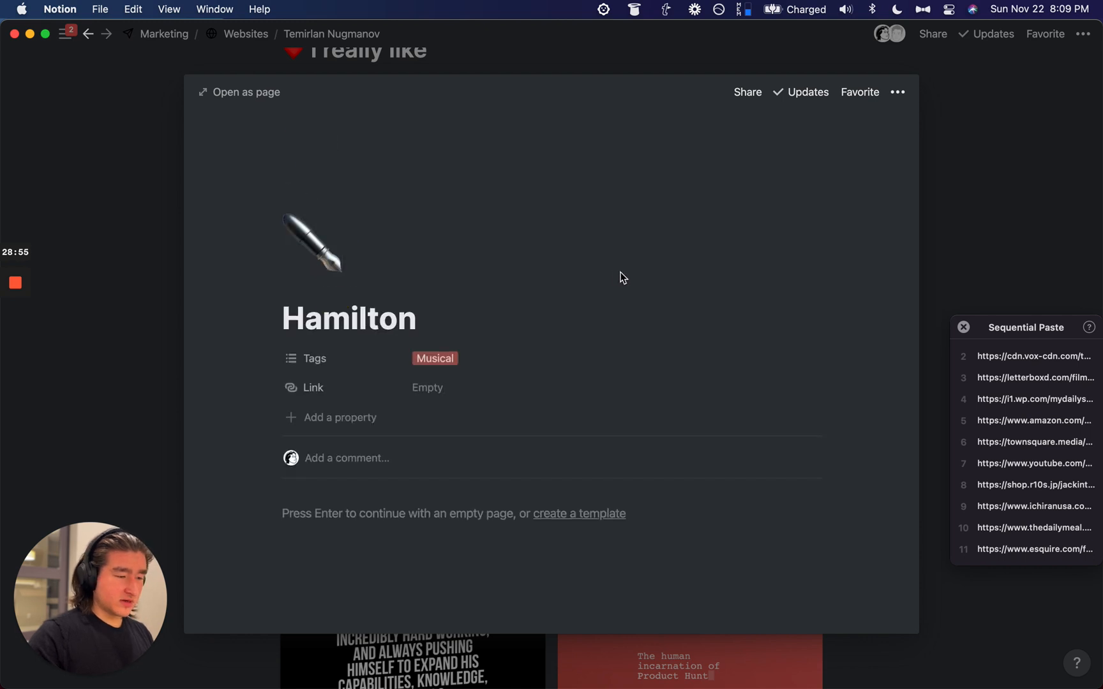
click(314, 285)
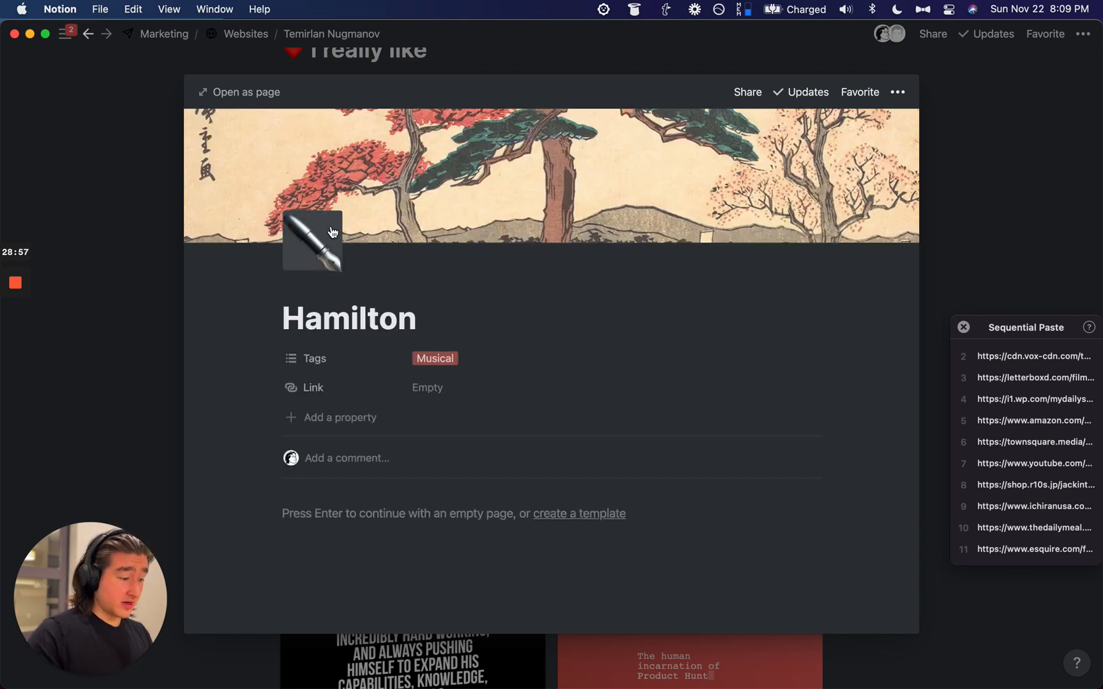
Step: Try linking a Hamilton cover, but clear the wrongly pasted YouTube address and close
click(694, 226)
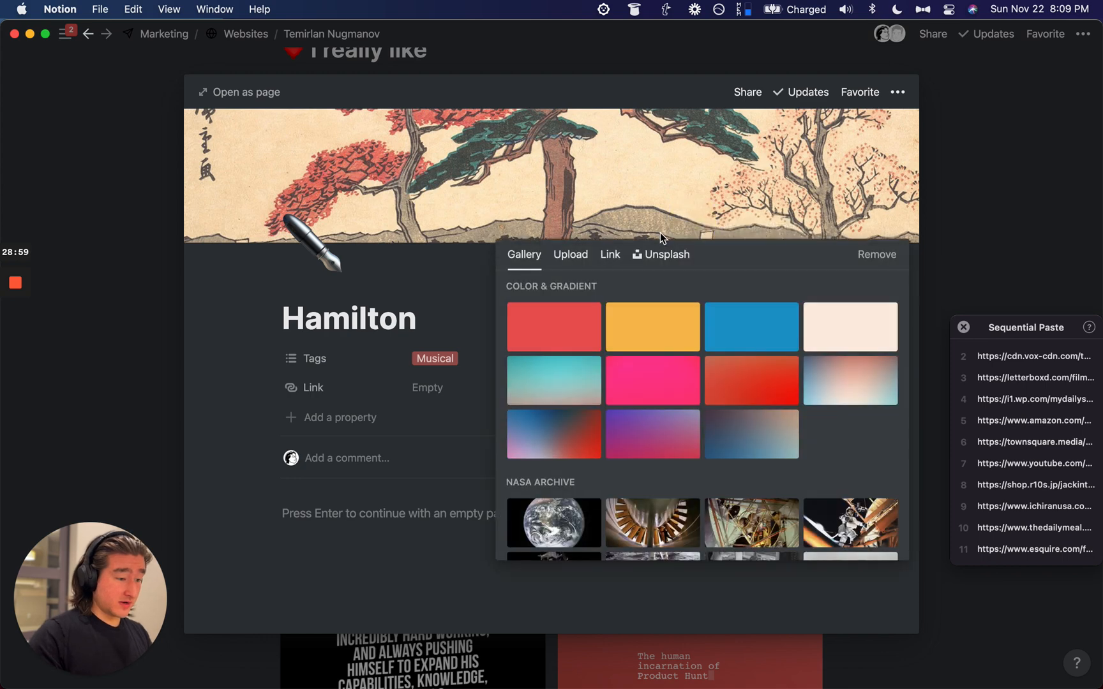
click(612, 255)
click(608, 303)
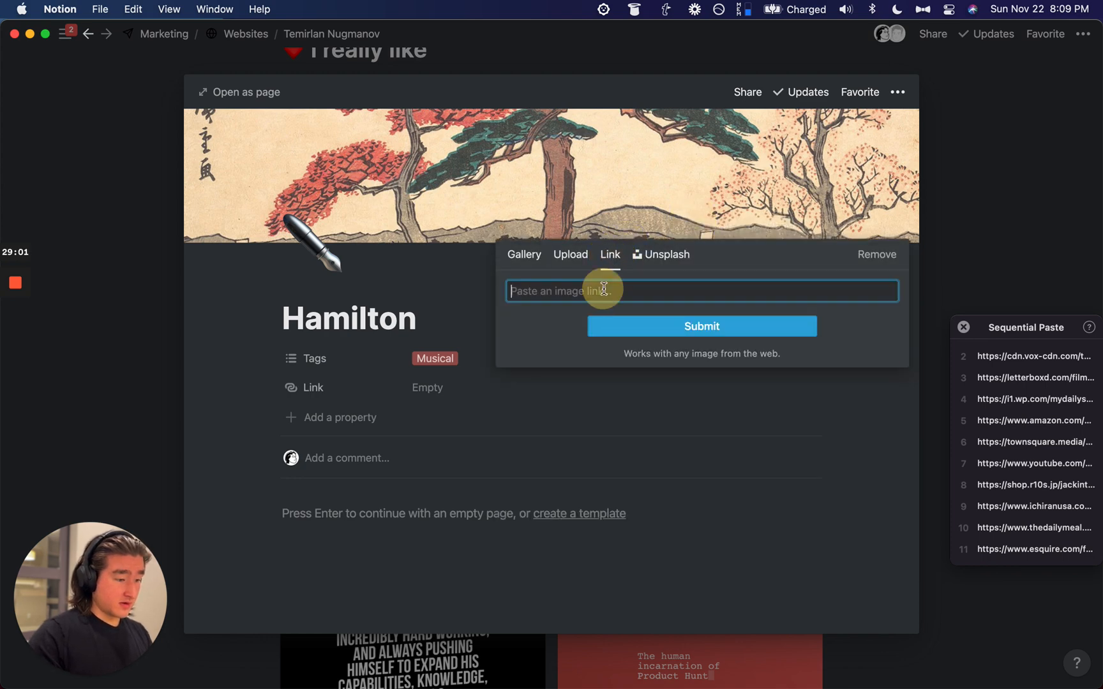
key(alt+super+v)
text(https://www.youtube.com/watch?v=xuCn8ux2gbs)
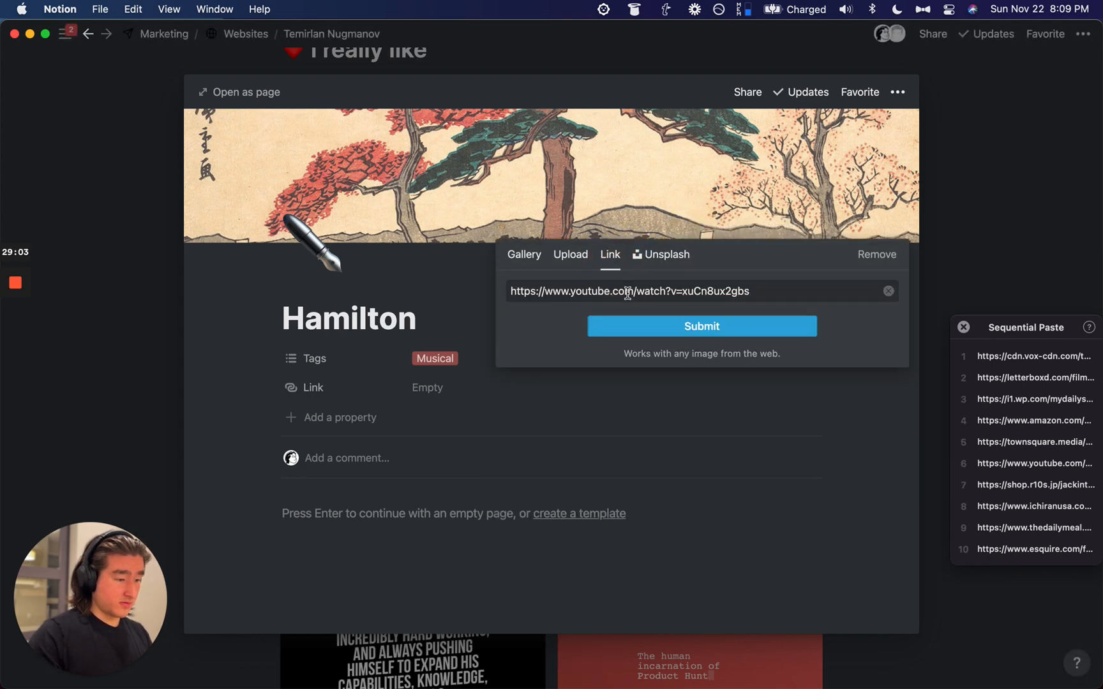
key(super+a)
click(627, 292)
key(super+a)
key(BackSpace)
click(1025, 210)
click(1025, 210)
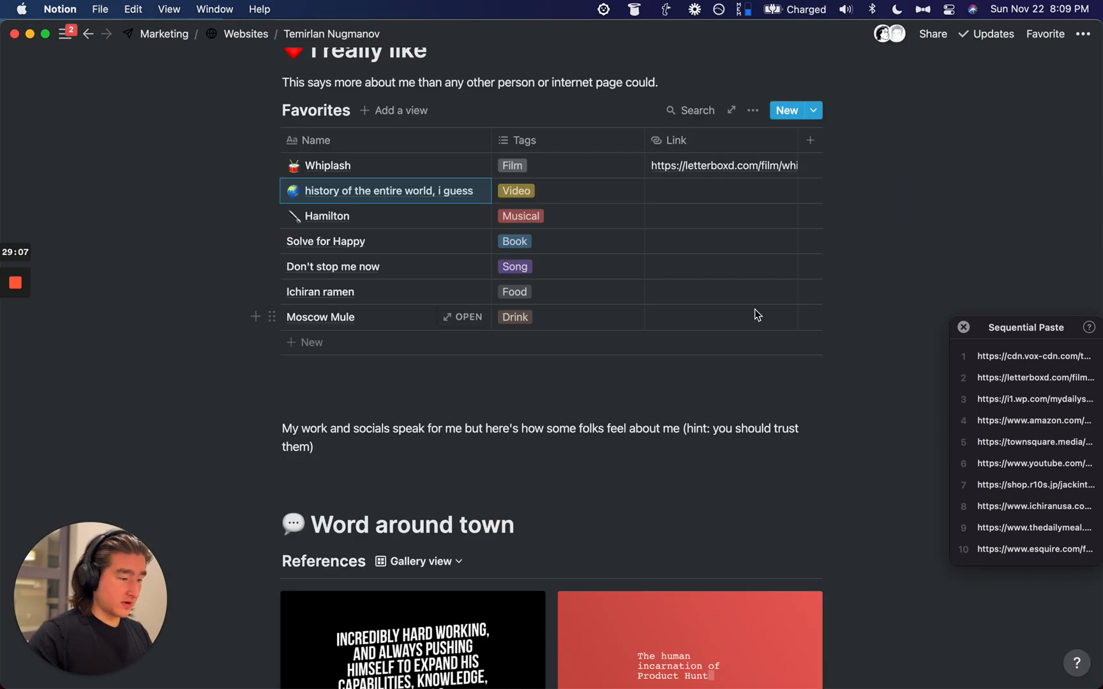
Step: Paste the YouTube address into the history row's Link cell
click(718, 190)
text(https://www.youtube.com/watch?v=xuCn8ux3gbk)
key(Return)
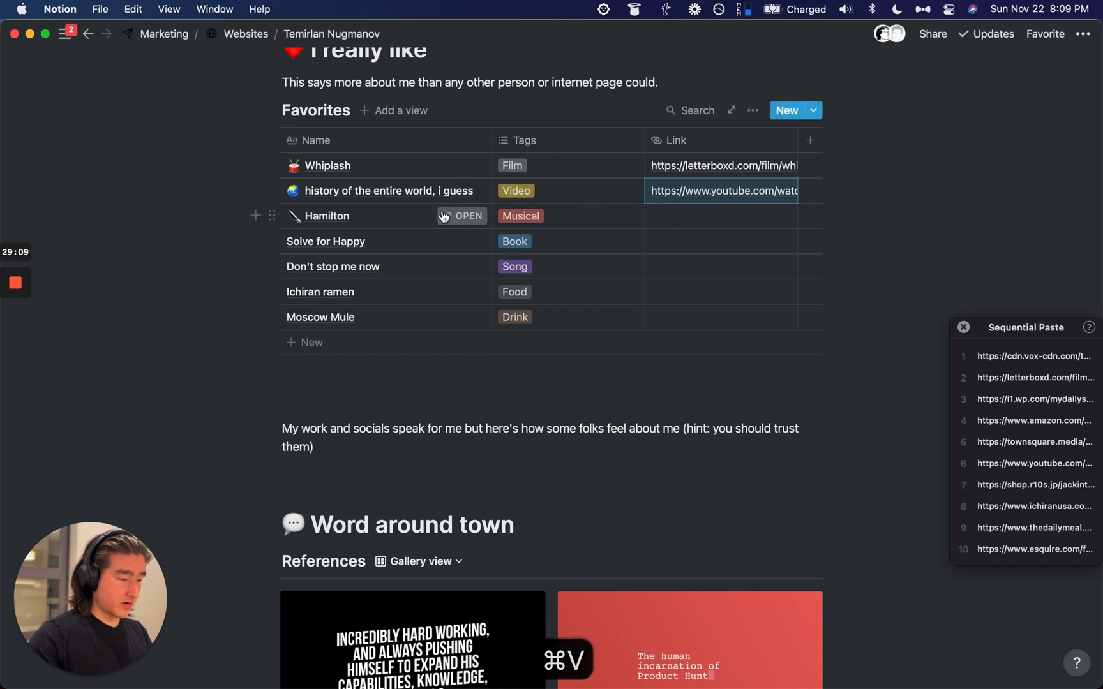
Step: Set Hamilton's cover to the stage photo from the copied image link
click(443, 212)
click(702, 226)
click(609, 254)
key(alt+super+v)
key(super+v)
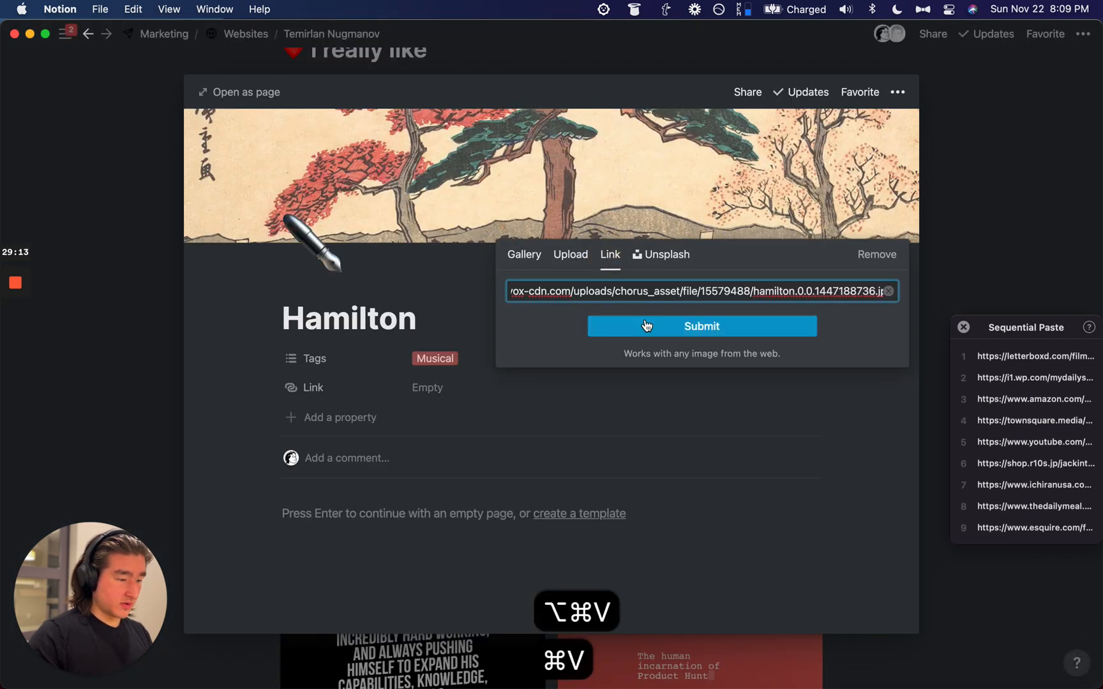
click(644, 322)
Step: Reposition the Hamilton cover to show the upper picture and close the page
click(771, 226)
drag(755, 187, 760, 320)
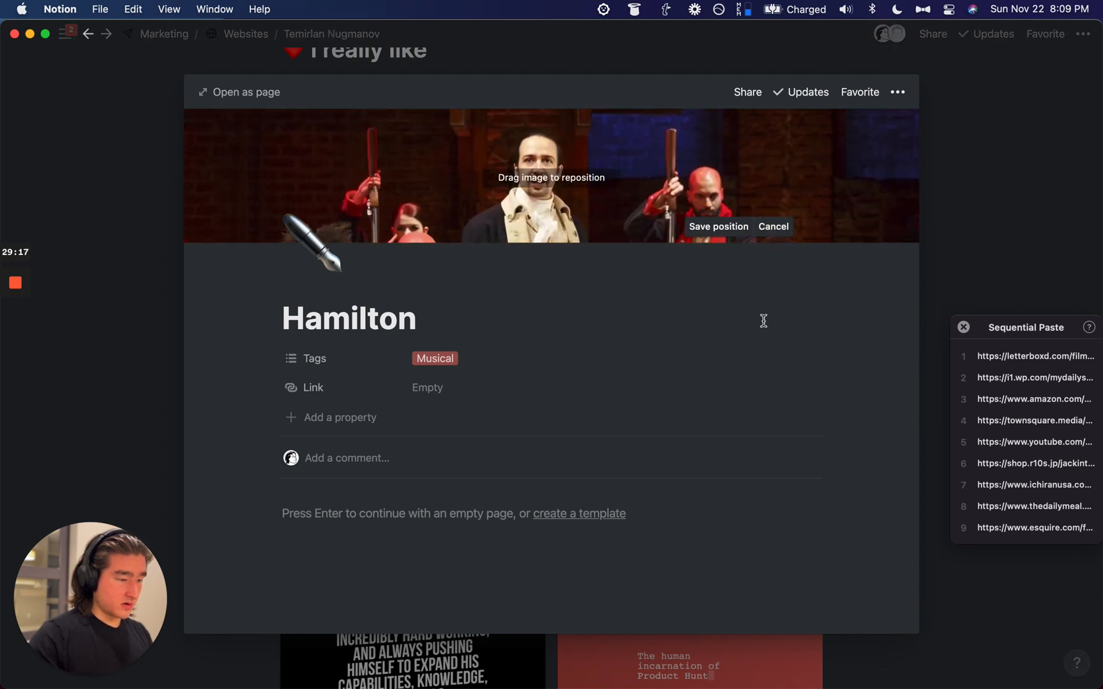
click(719, 225)
key(Escape)
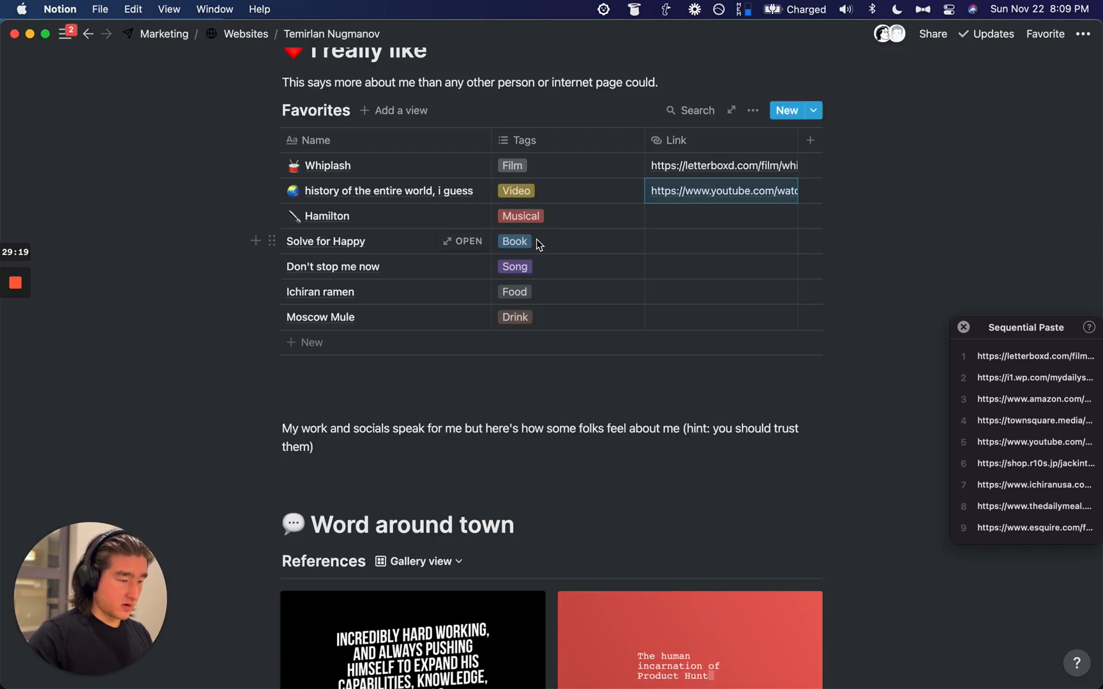
scroll(536, 243, up, 1)
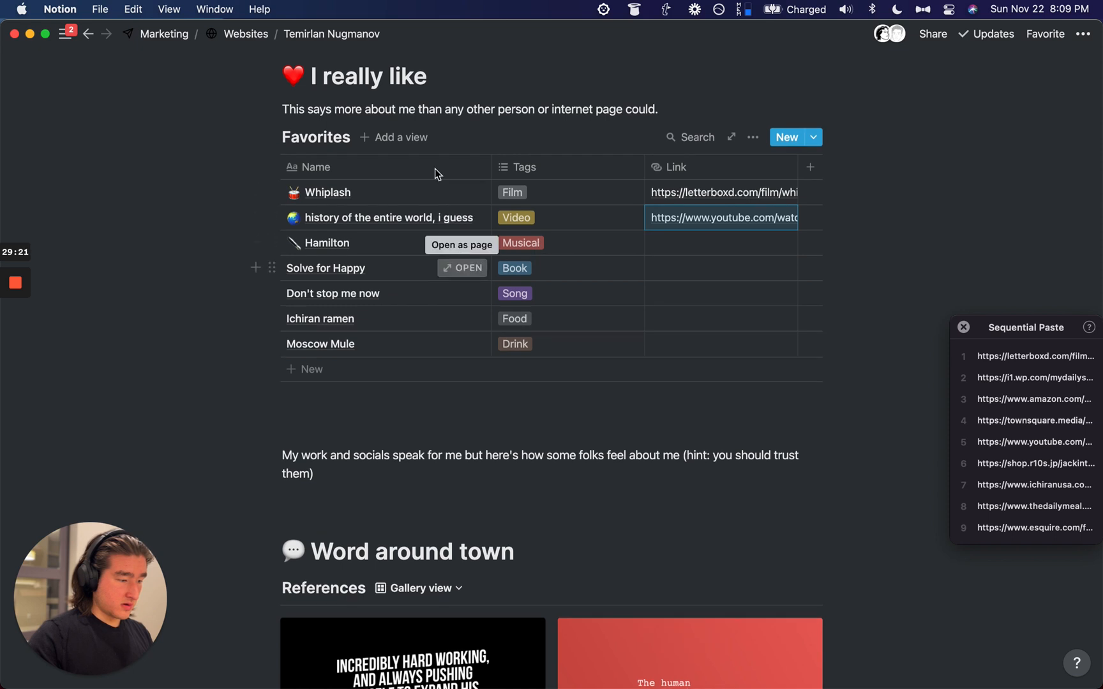
Step: Create a new Gallery view of the Favorites database
click(396, 137)
click(347, 348)
click(344, 387)
click(345, 429)
click(349, 474)
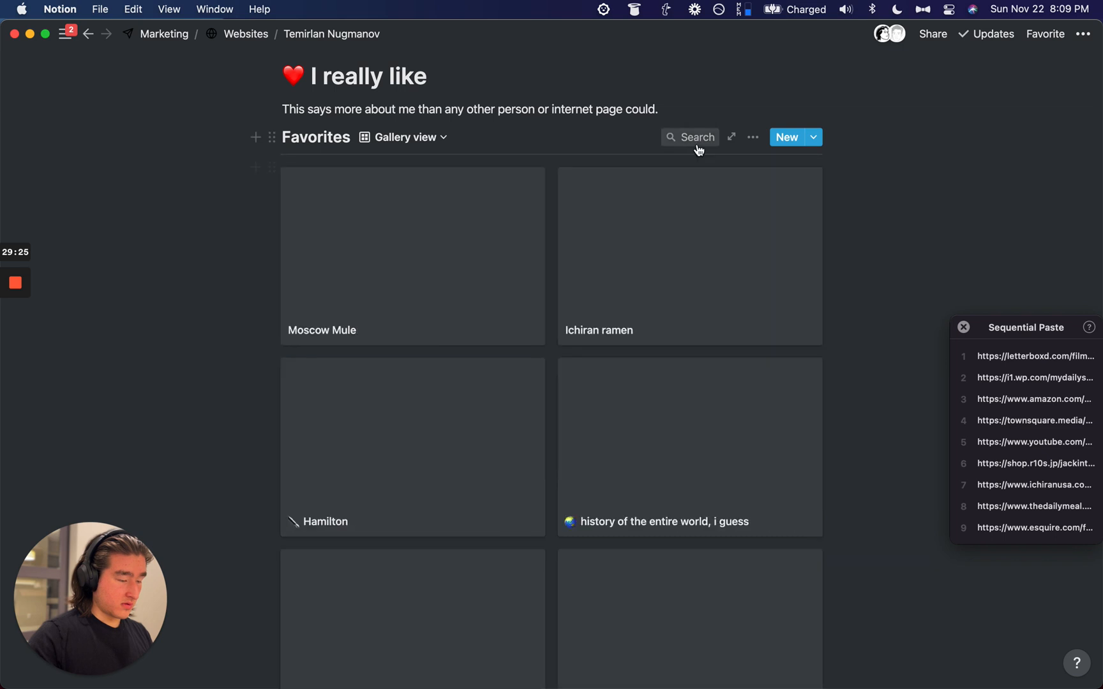
Step: Show tags, links and page covers on the gallery cards
click(753, 137)
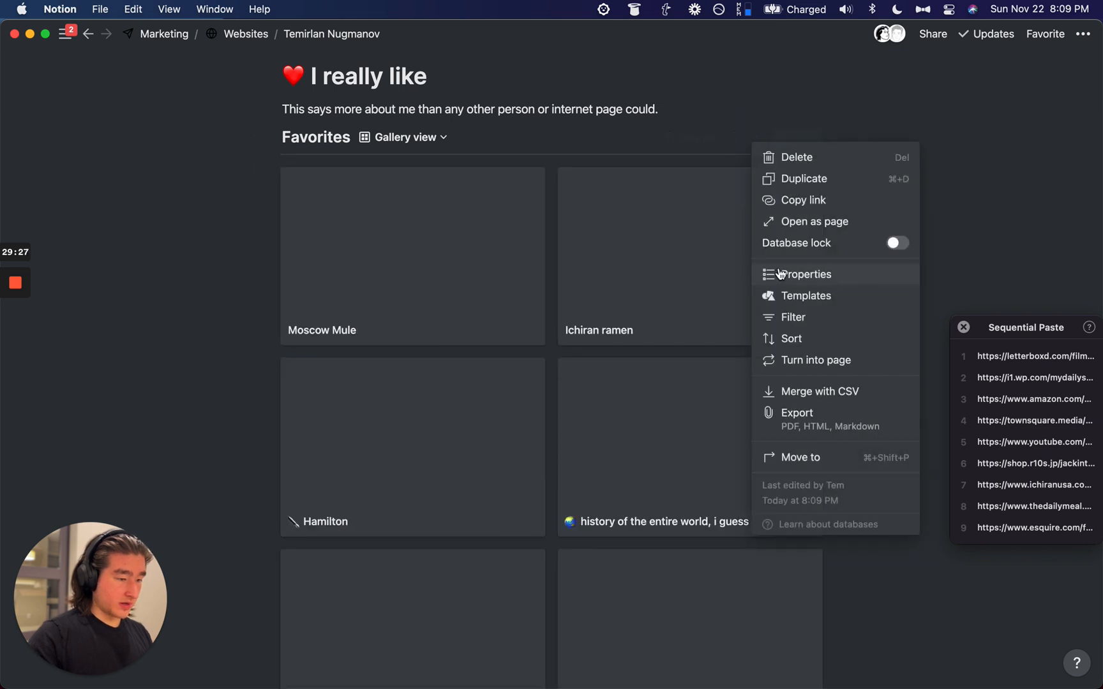
click(780, 274)
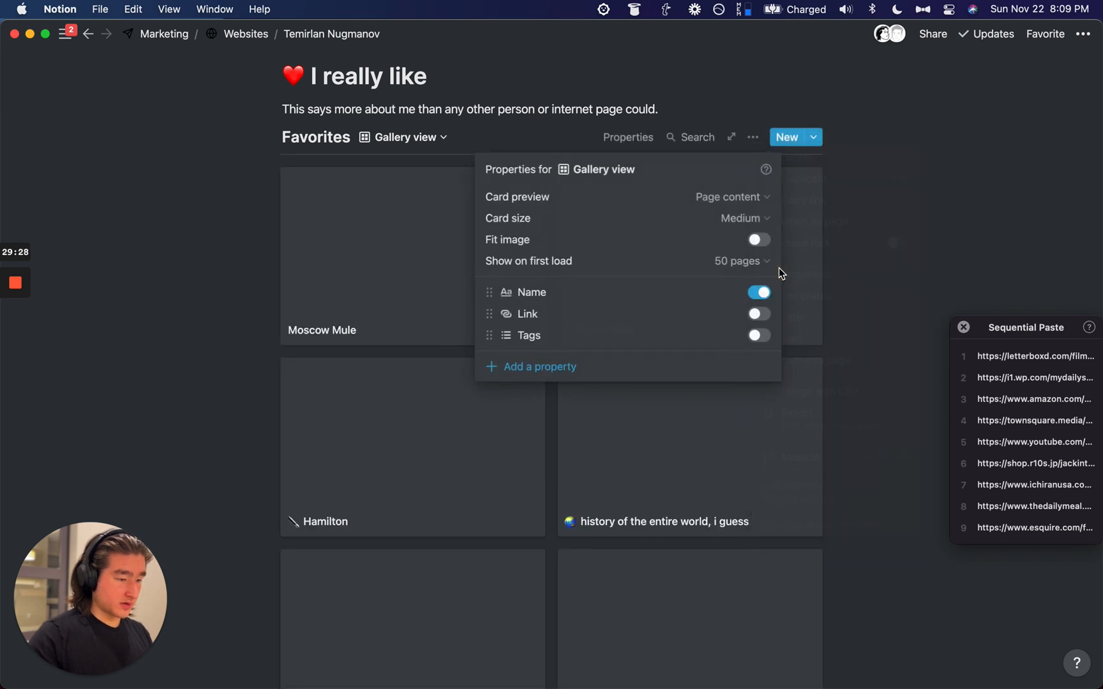
click(757, 337)
click(762, 318)
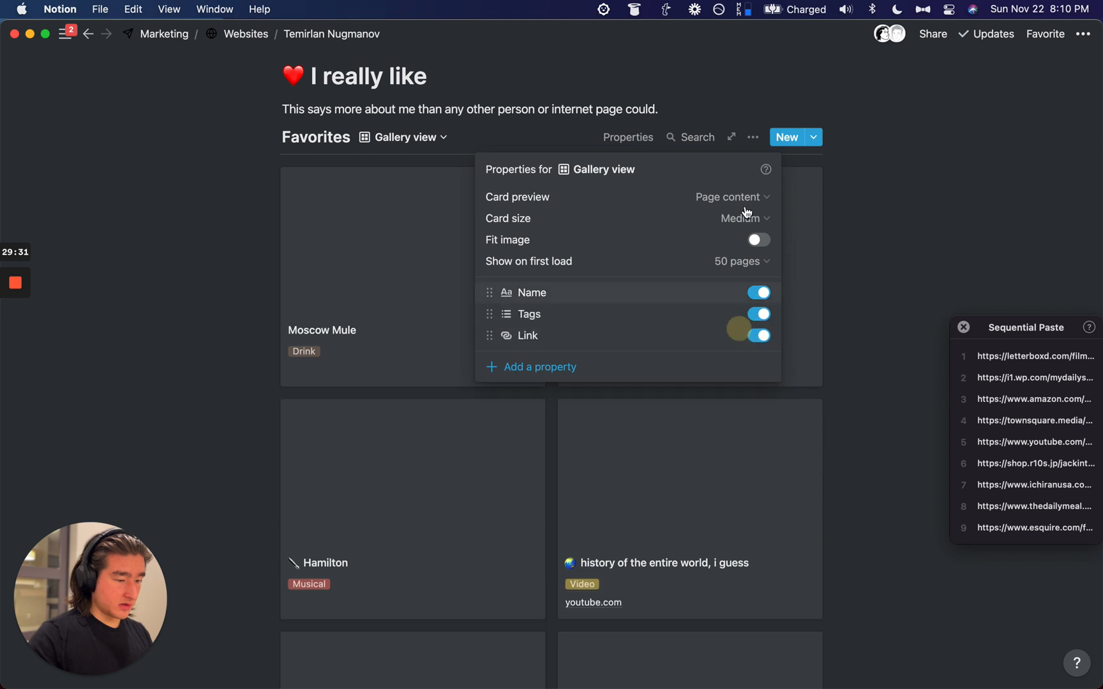
click(716, 199)
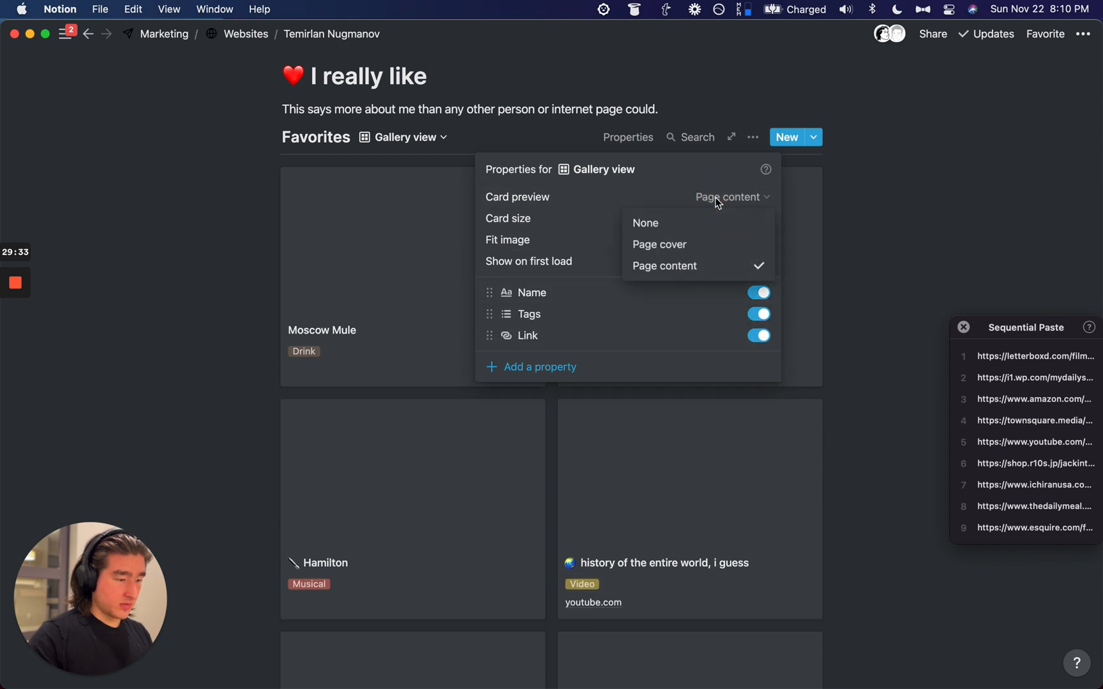
click(712, 246)
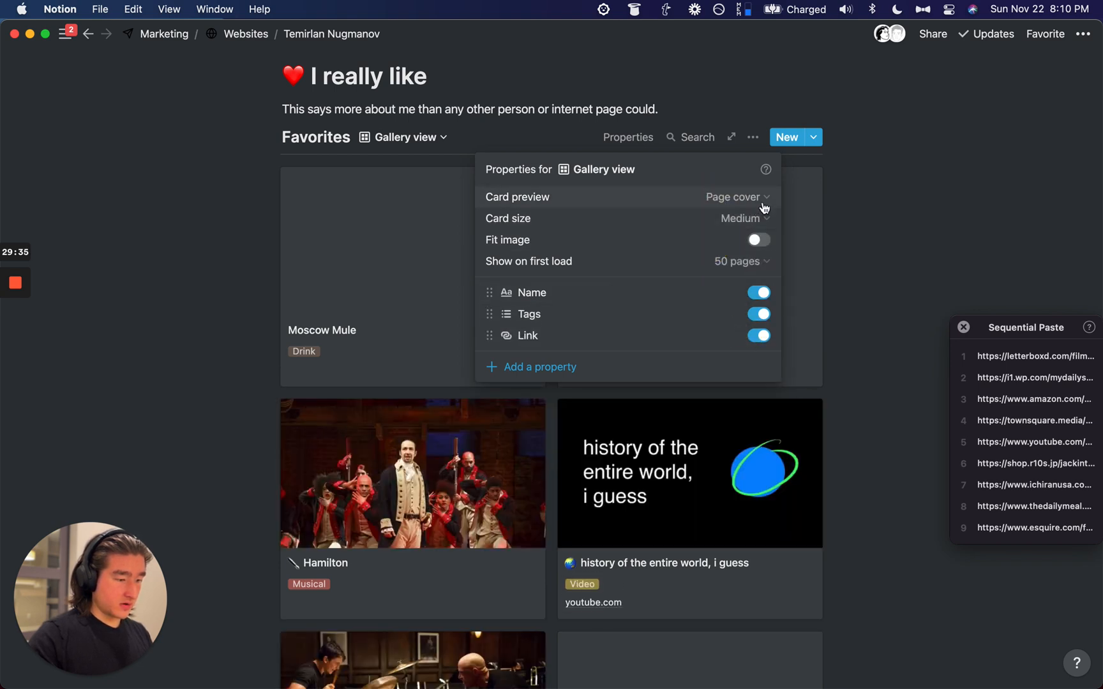
click(755, 138)
Step: Dismiss the database options unchanged and open the list of Favorites views
click(755, 138)
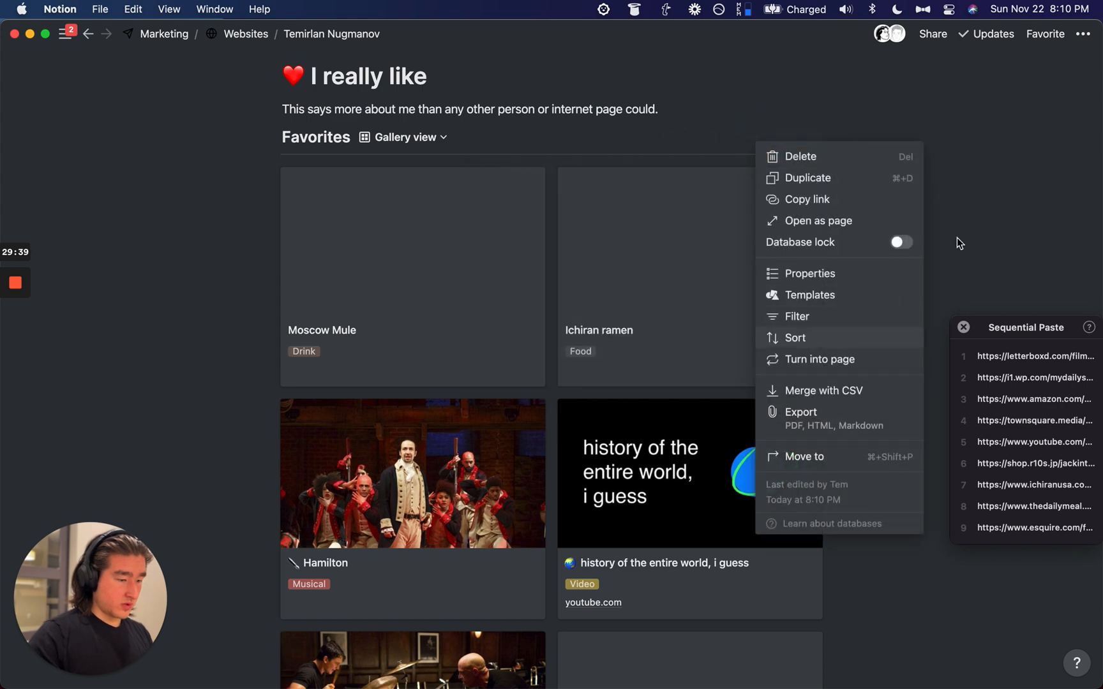
click(995, 197)
scroll(615, 278, down, 5)
scroll(616, 280, up, 3)
scroll(615, 276, down, 3)
scroll(612, 273, up, 4)
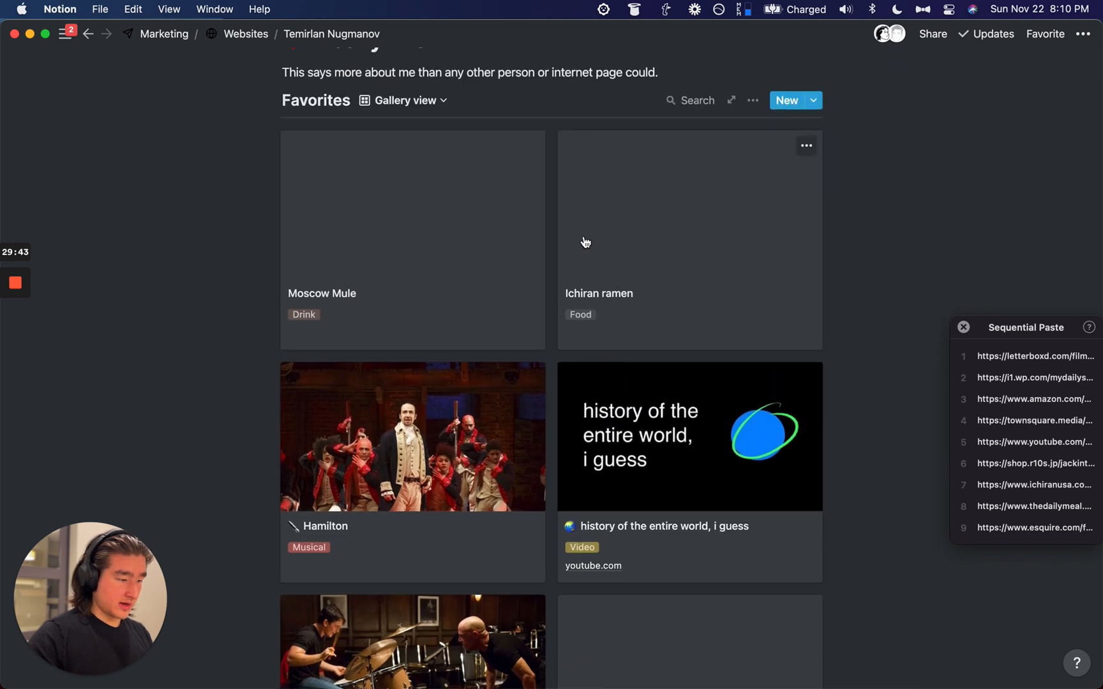
click(422, 110)
Step: Switch Favorites to the table view and open Solve for Happy, discarding a wrongly pasted cover link
click(335, 158)
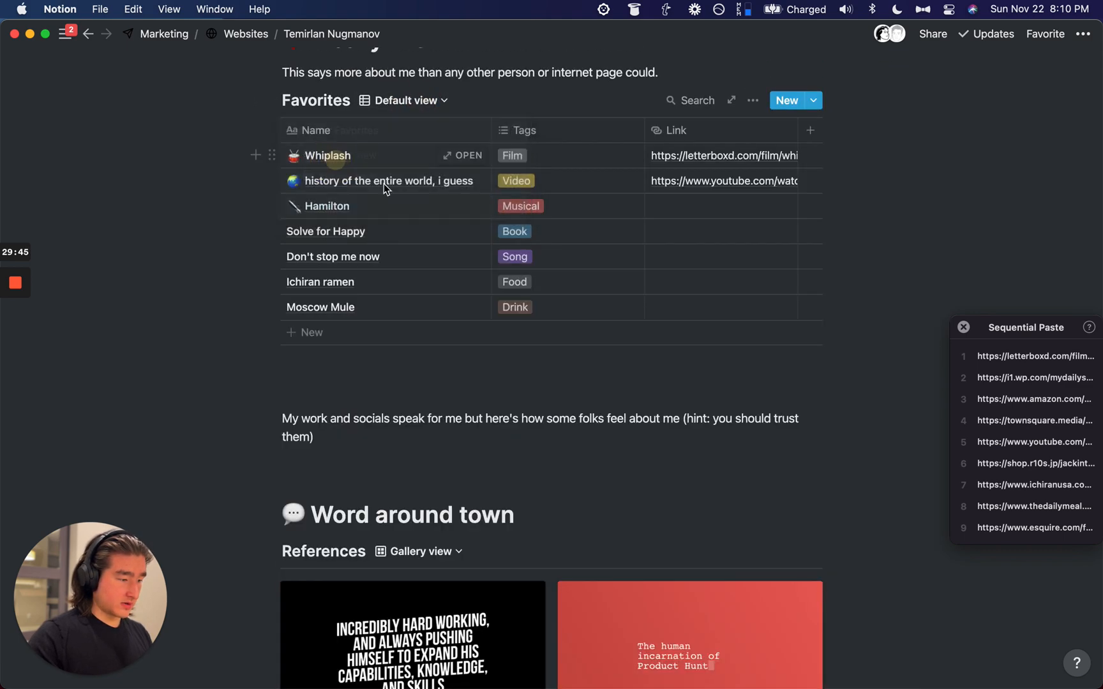
click(455, 230)
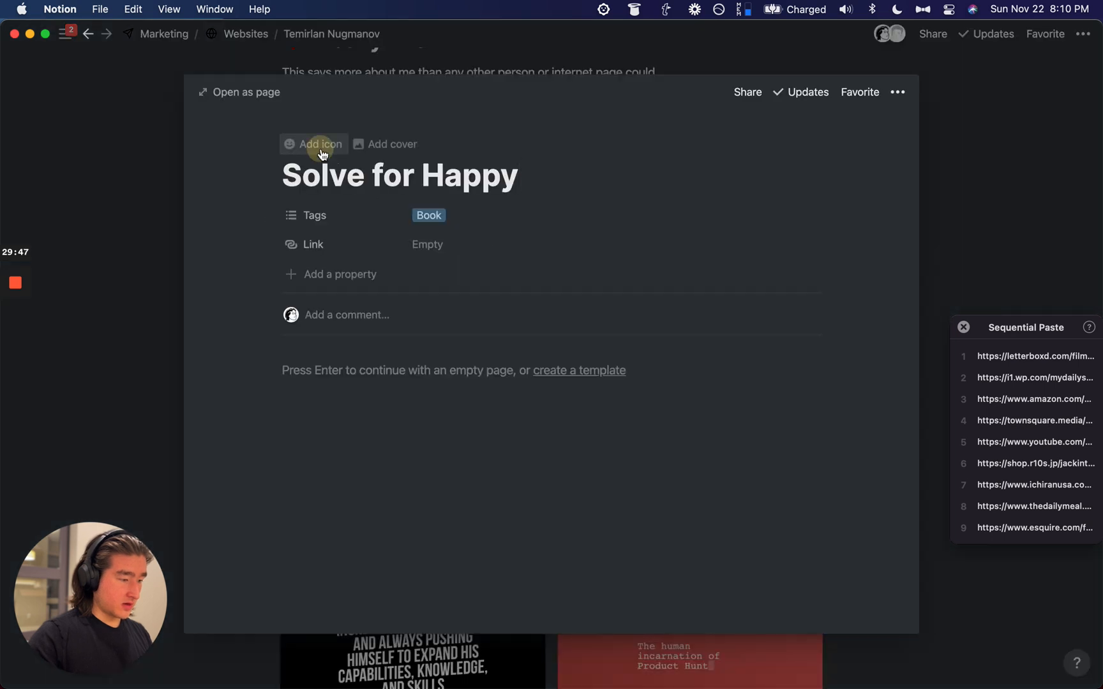
click(316, 145)
click(347, 266)
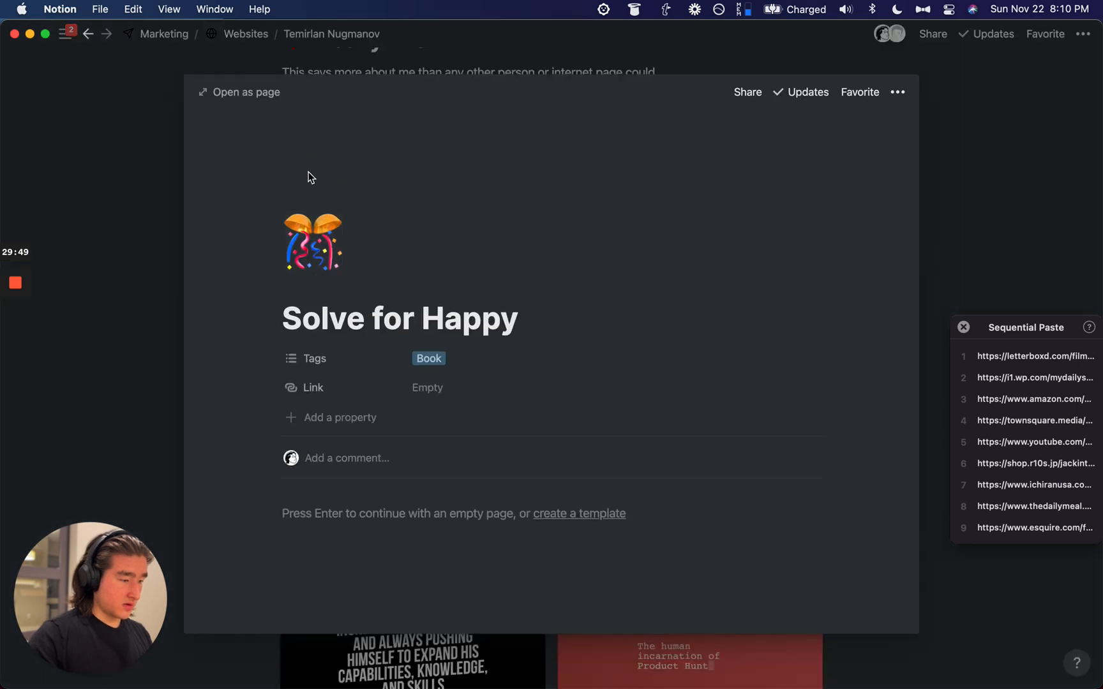
click(697, 223)
click(570, 256)
click(605, 257)
key(alt+super+v)
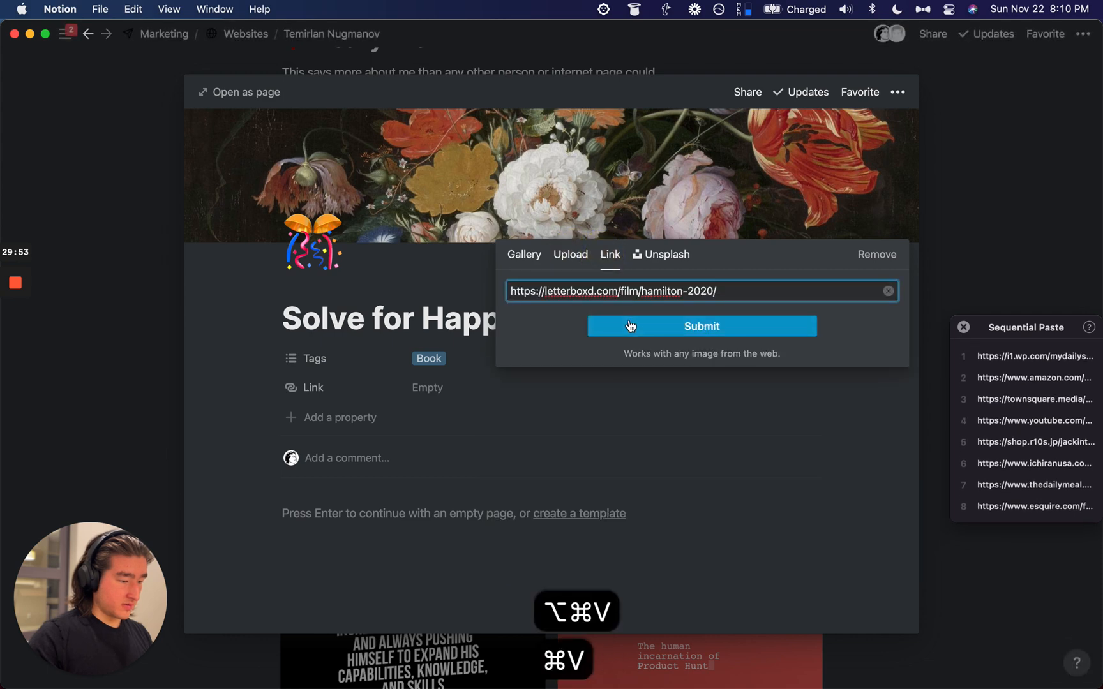
key(super+BackSpace)
key(Escape)
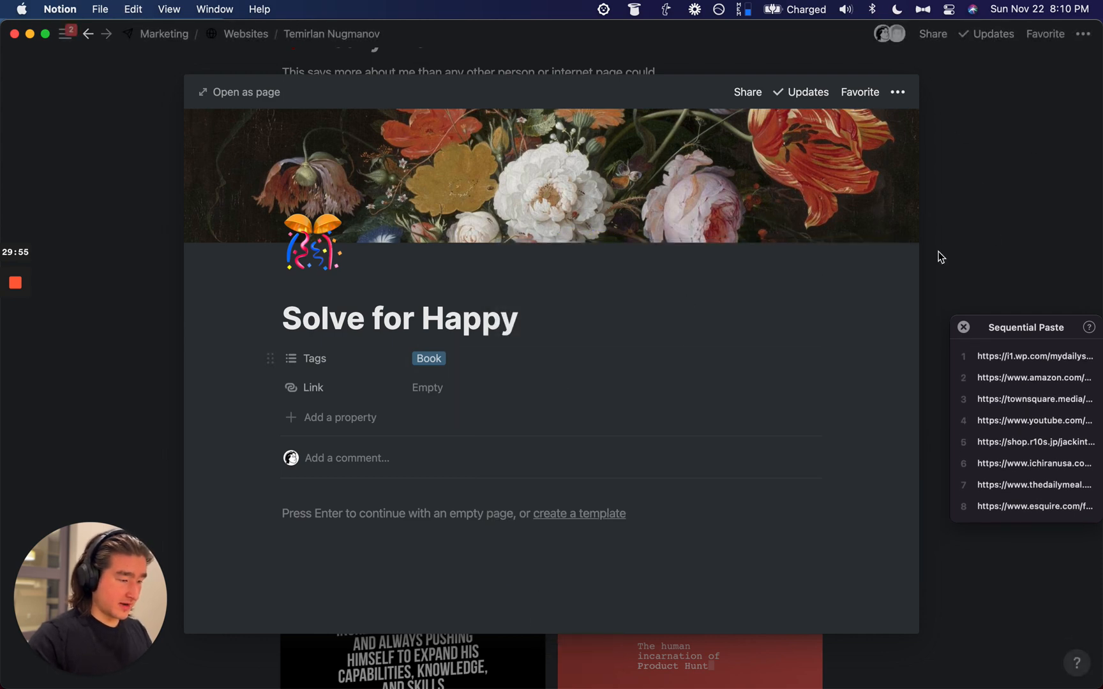
Step: Paste Hamilton's Letterboxd URL into its Link cell
click(992, 228)
click(721, 206)
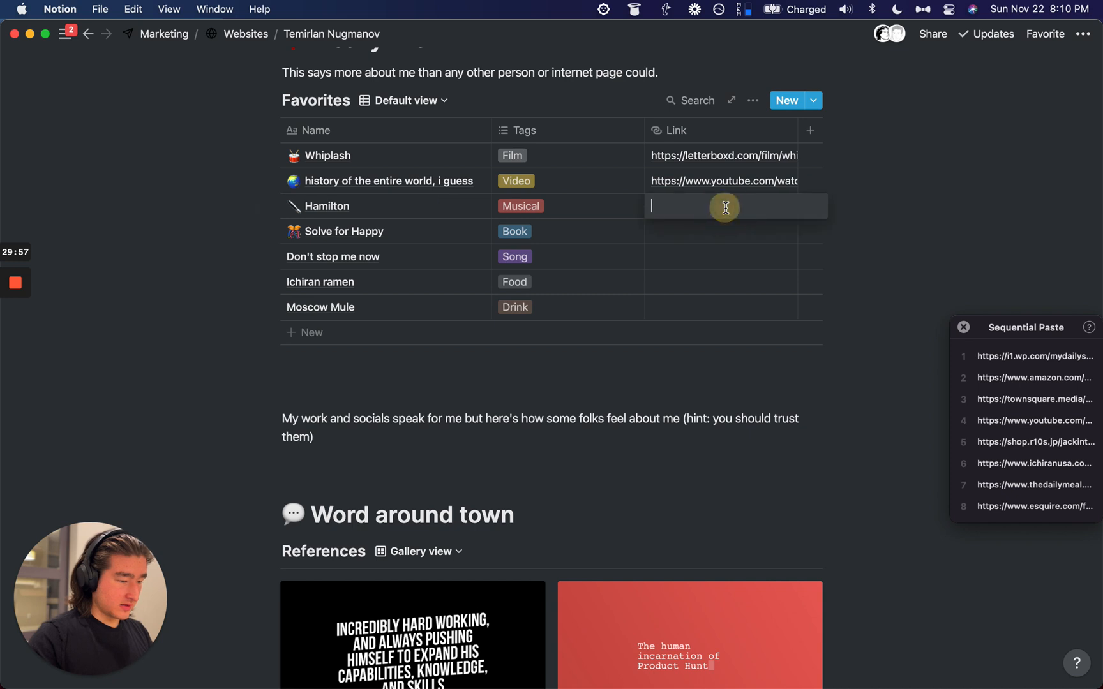
text(https://letterboxd.com/film/hamilton-2020/)
Step: Give Solve for Happy the pasted book cover image as its cover and a smiley icon
click(455, 231)
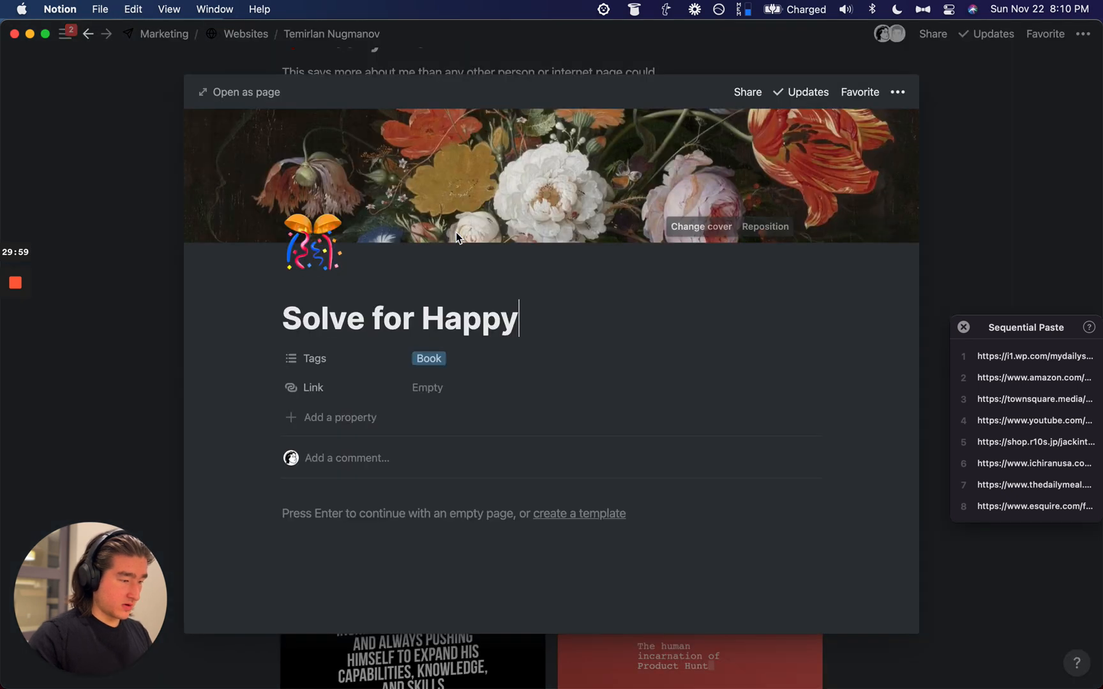
click(701, 227)
click(610, 254)
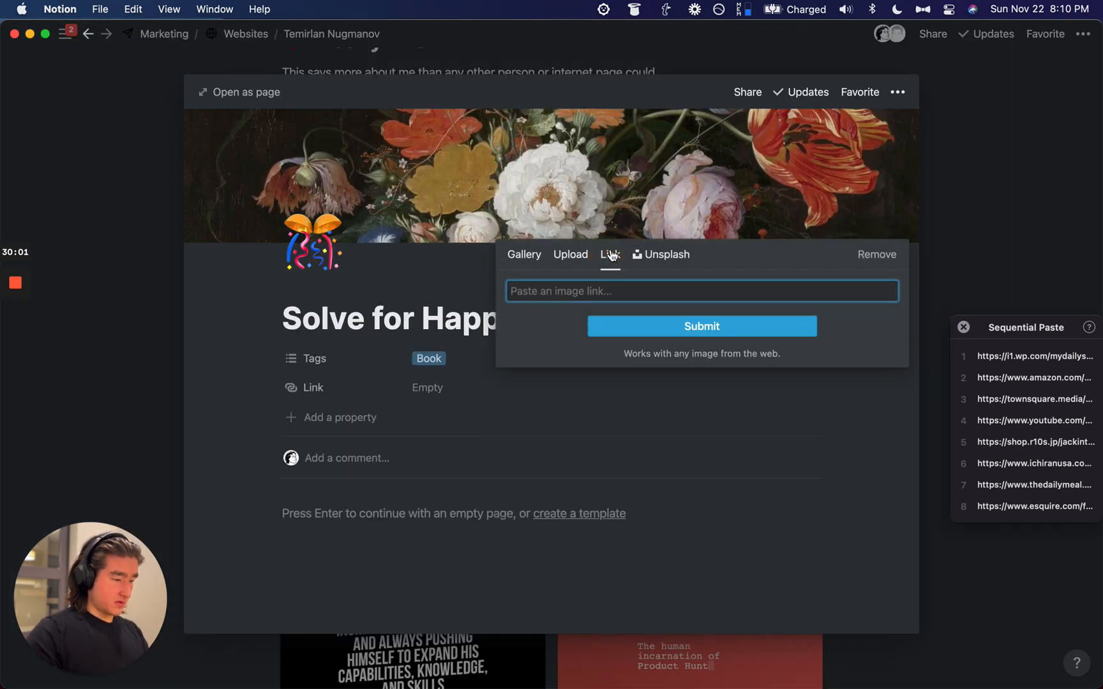
key(alt+super+v)
click(623, 327)
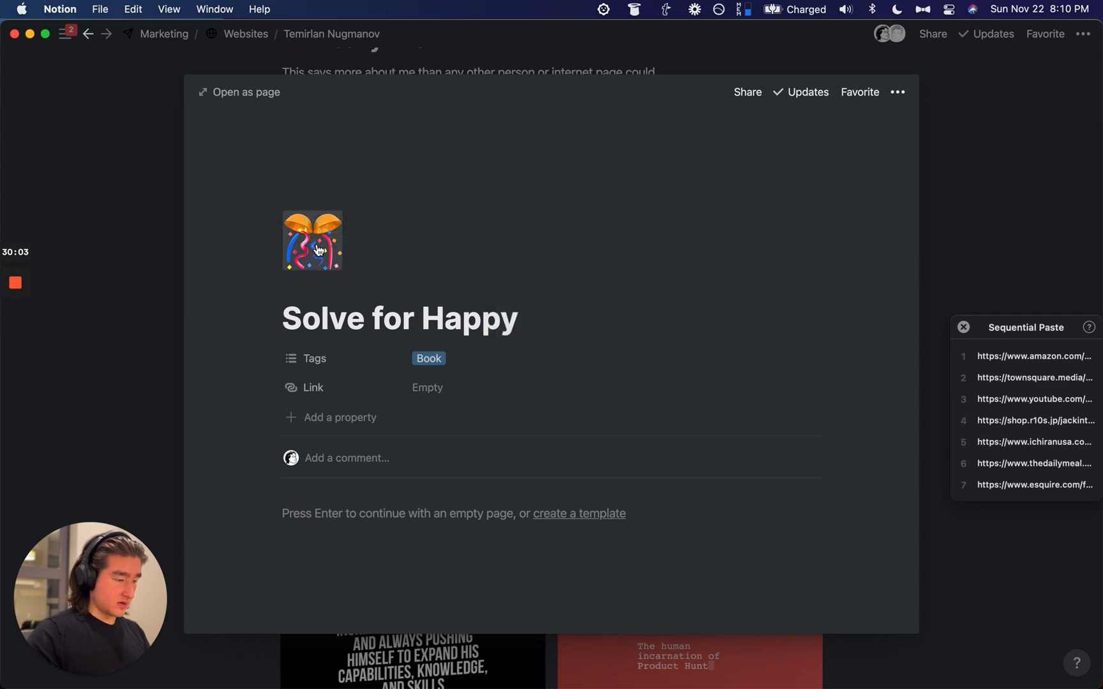
click(319, 250)
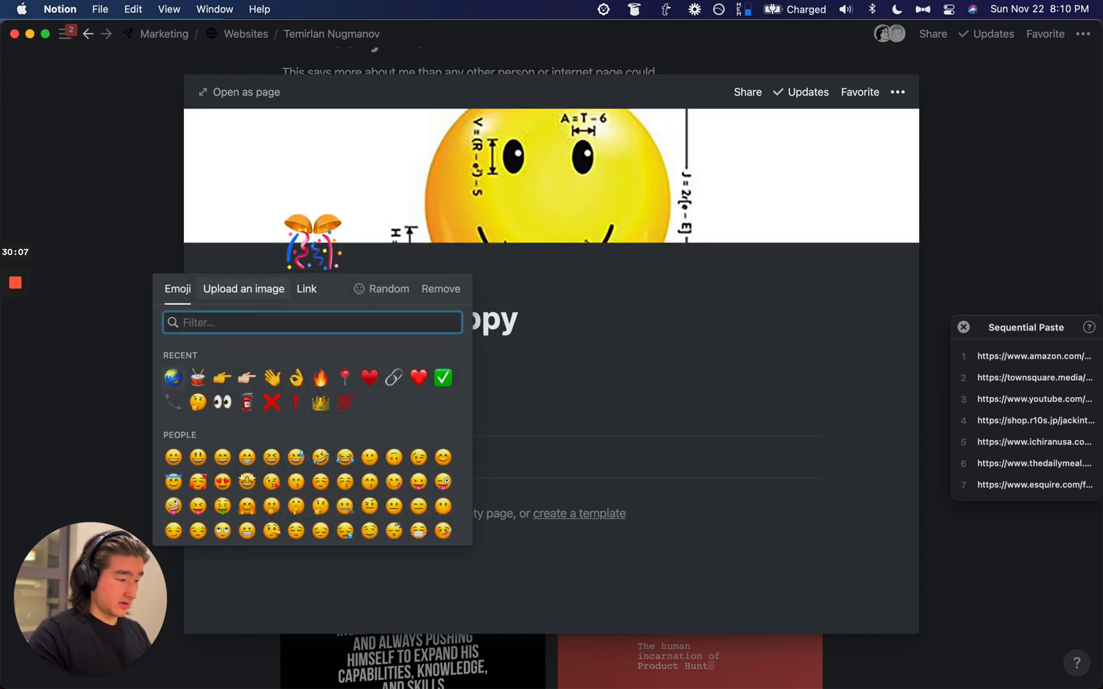
text(smile)
click(200, 360)
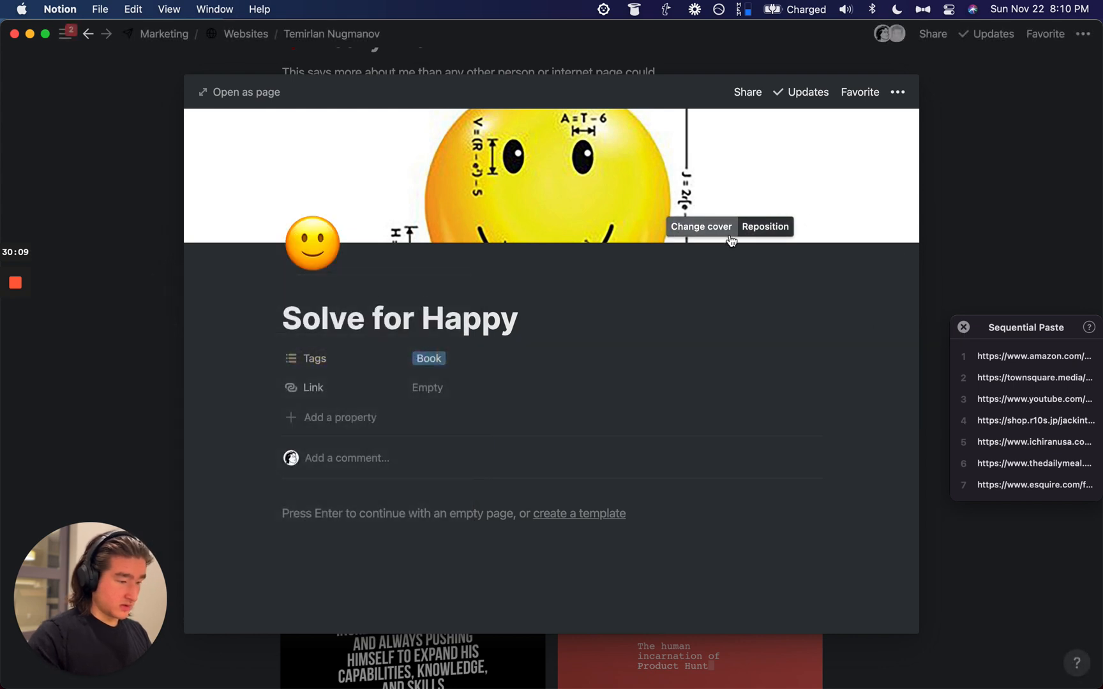
Step: Reposition the Solve for Happy cover so the book title is framed
click(760, 231)
drag(739, 185, 740, 47)
drag(823, 210, 884, 655)
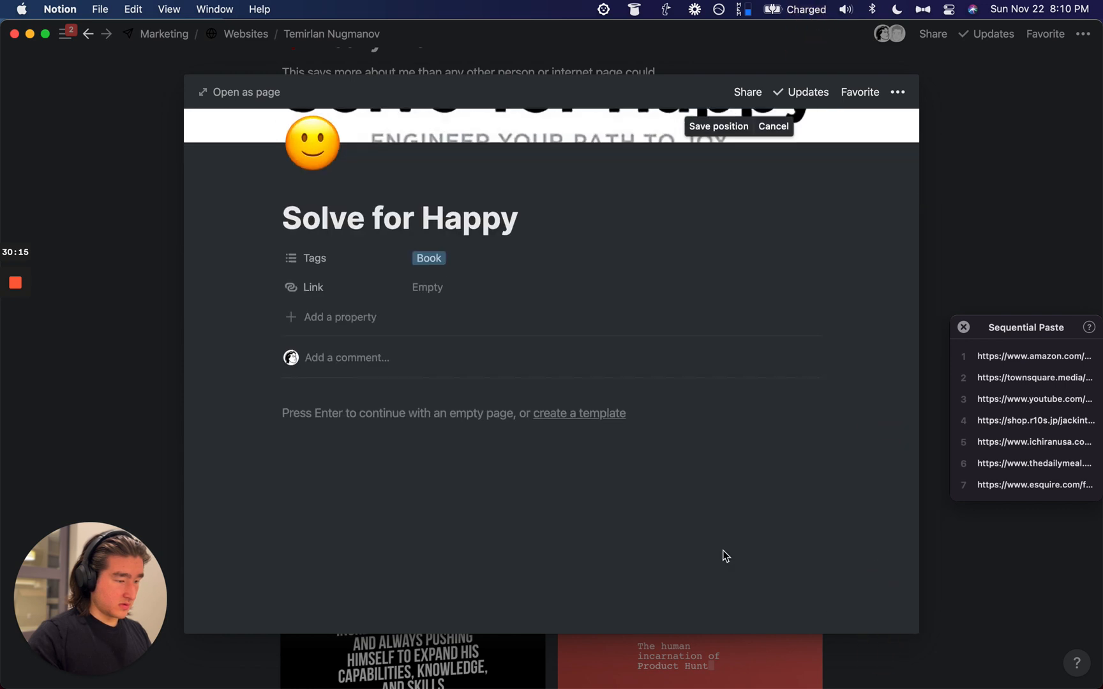
scroll(723, 553, up, 3)
drag(673, 152, 671, 128)
click(713, 227)
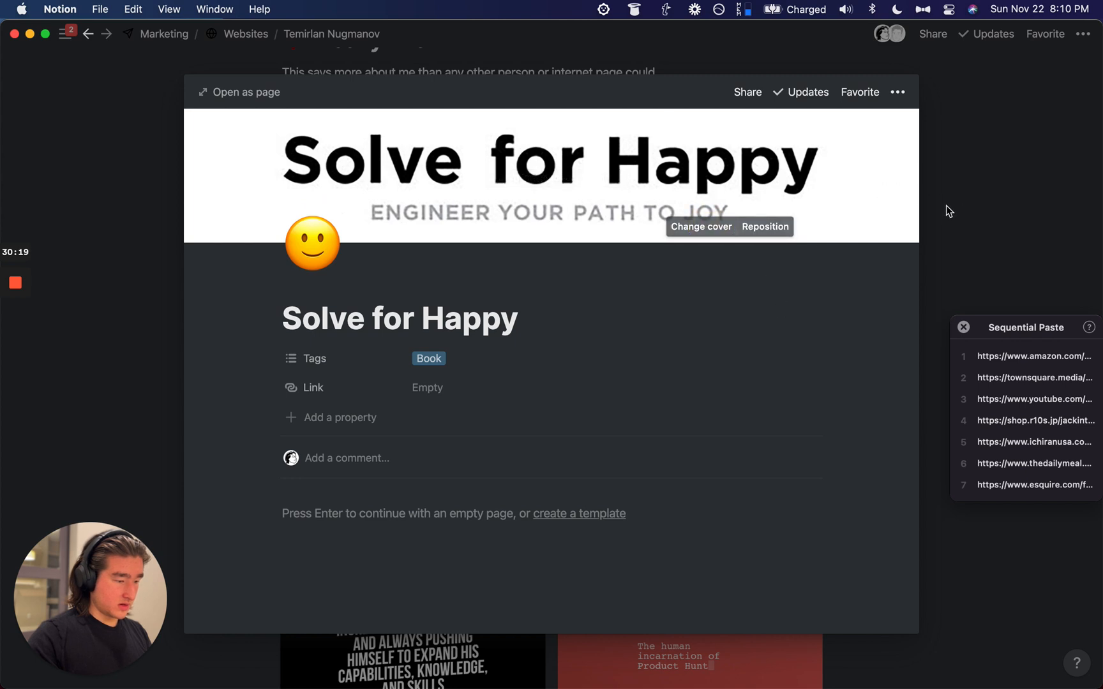
Step: Paste the Amazon URL into Link and delete its tracking tail
click(445, 383)
key(alt+super+v)
key(Return)
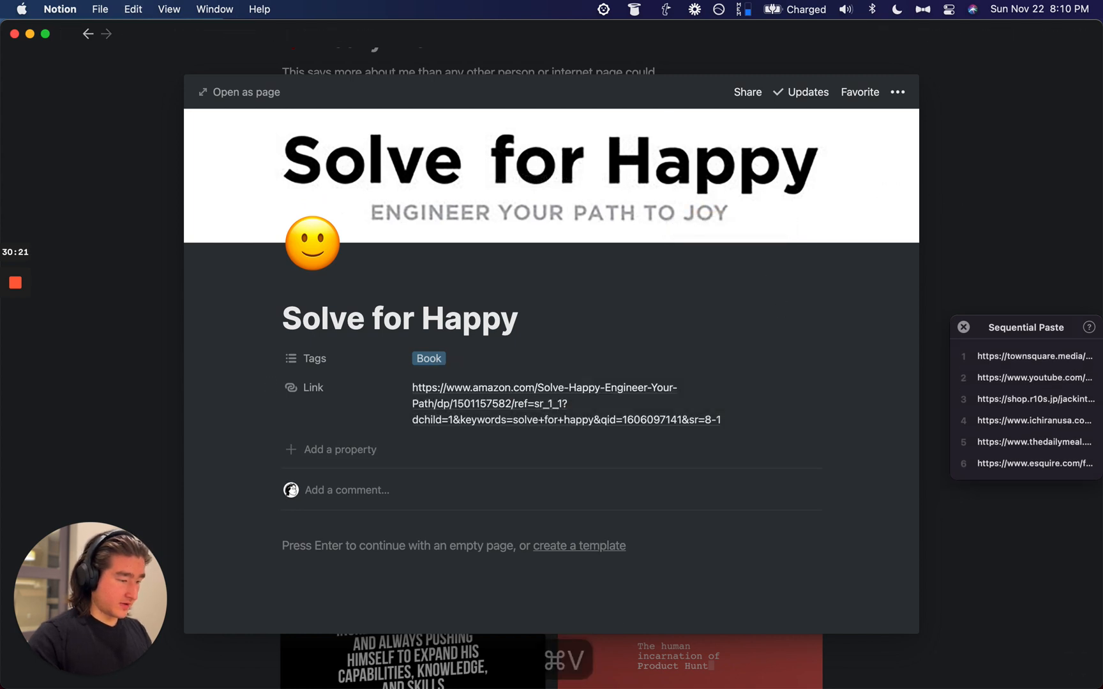
click(485, 421)
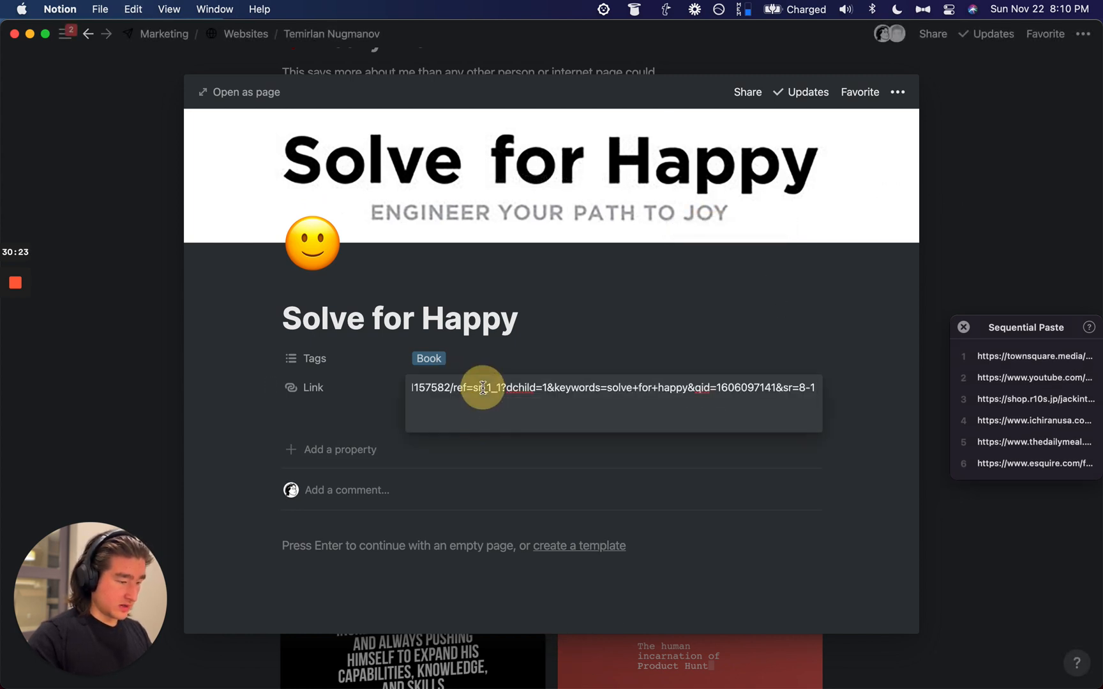
key(super+Left)
click(687, 387)
key(alt+Right)
key(alt+Right)
key(alt+Right)
key(alt+Right)
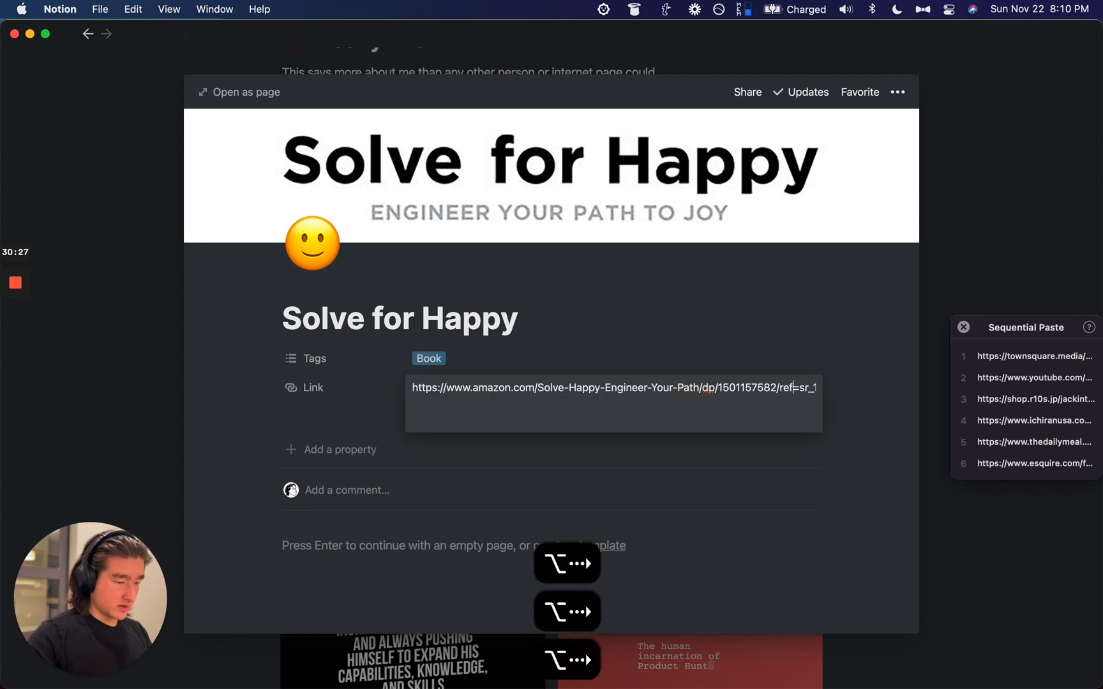
key(shift+super+Right)
key(BackSpace)
key(Escape)
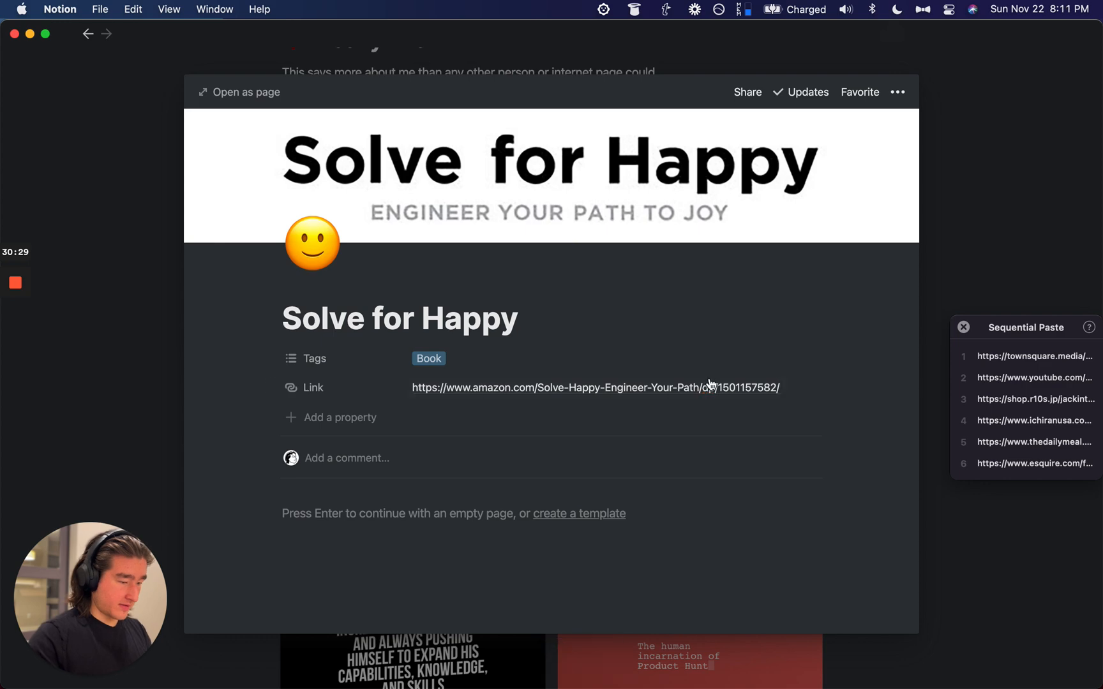
Step: Check the trimmed Amazon link in the browser, then close the Solve for Happy page
click(809, 387)
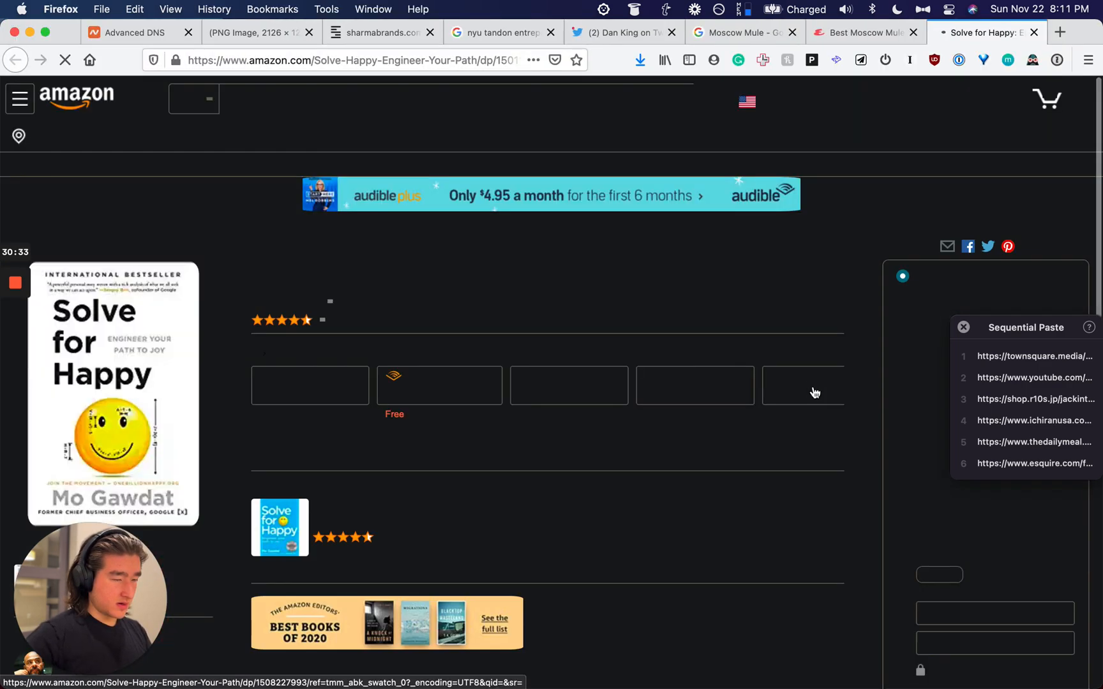
key(super+w)
key(super+Tab)
key(Escape)
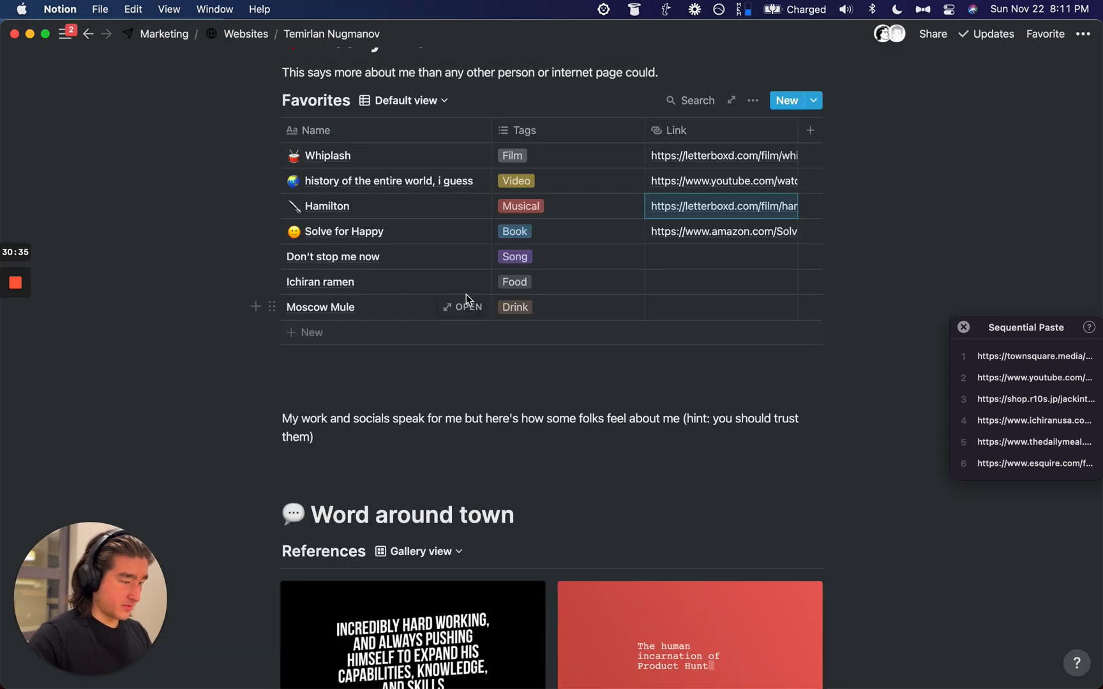
Step: Open Don't stop me now and give it a crown icon found by searching 'quee'
click(470, 257)
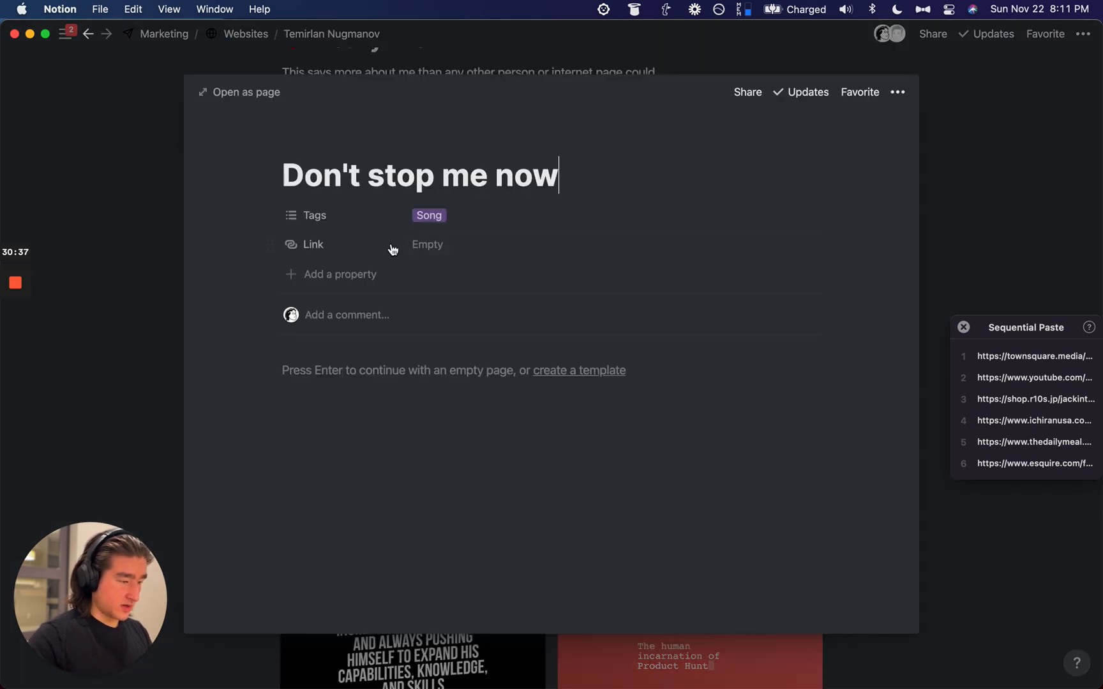
click(315, 141)
click(314, 215)
text(quee)
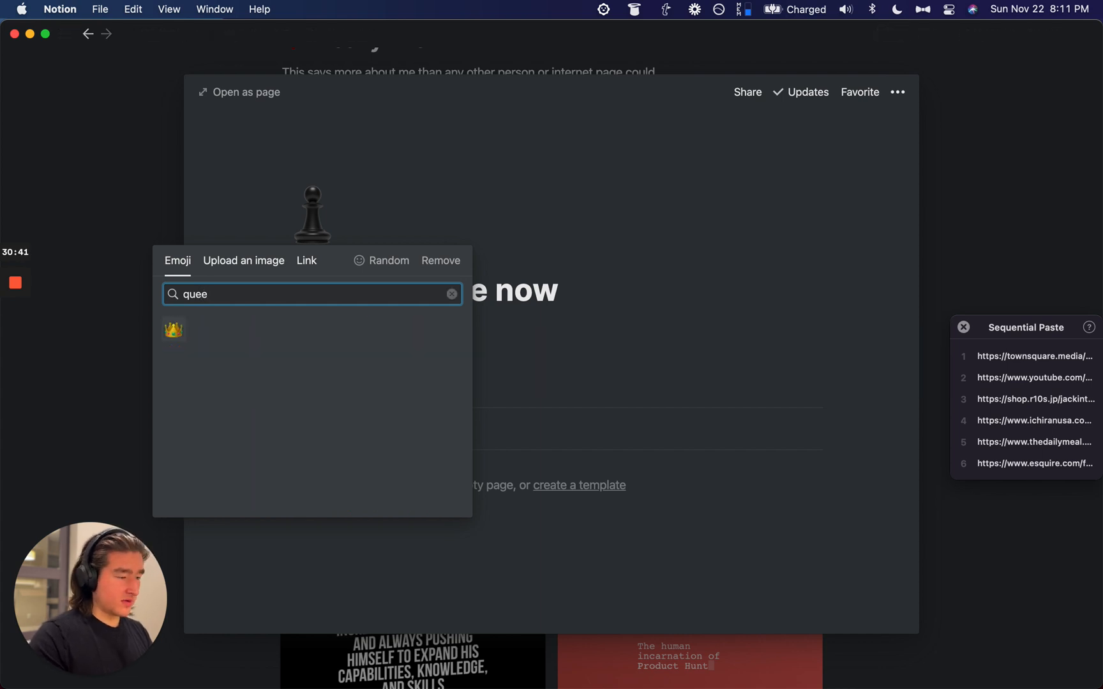
key(Return)
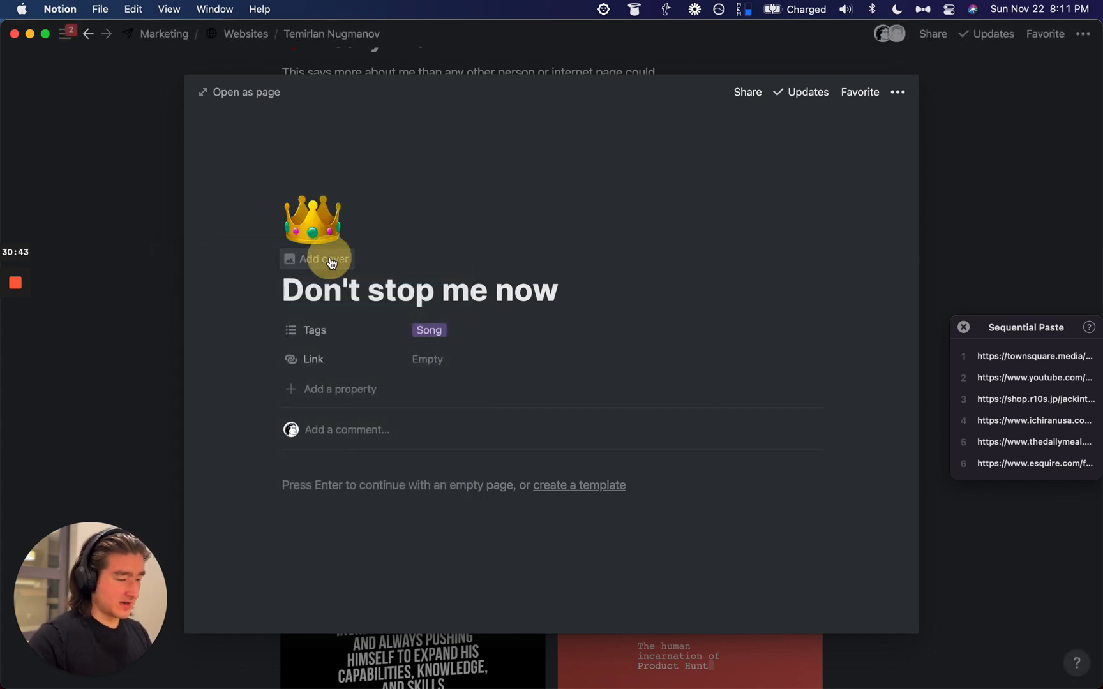
Step: Set the page cover from the pasted concert photo URL
click(327, 256)
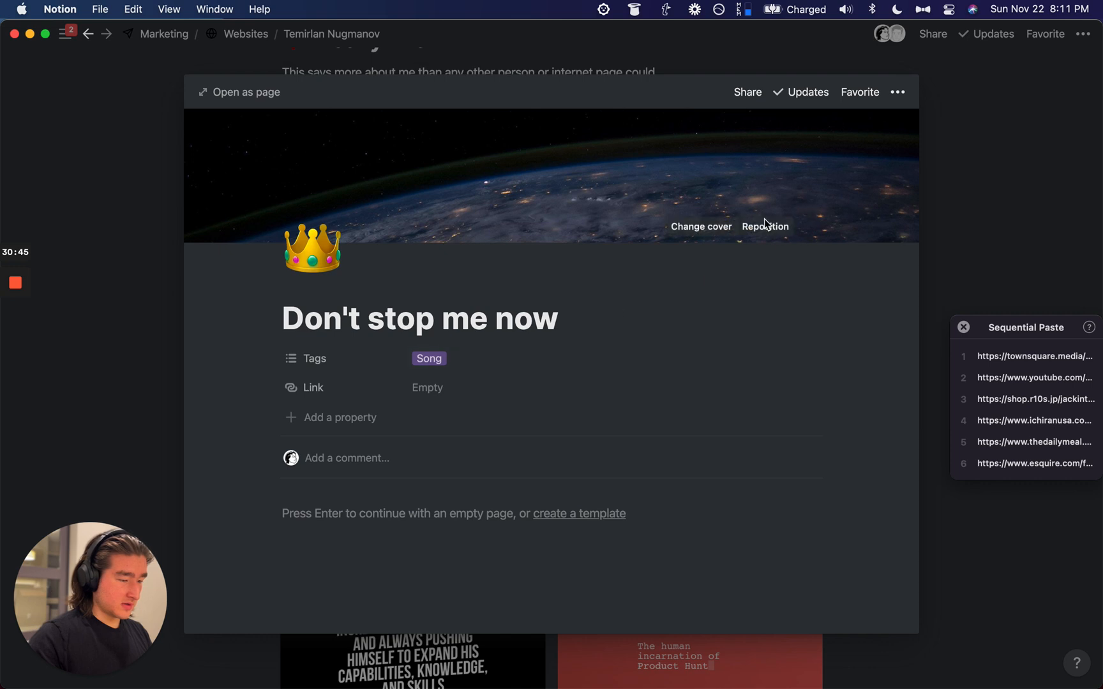
click(714, 231)
click(619, 256)
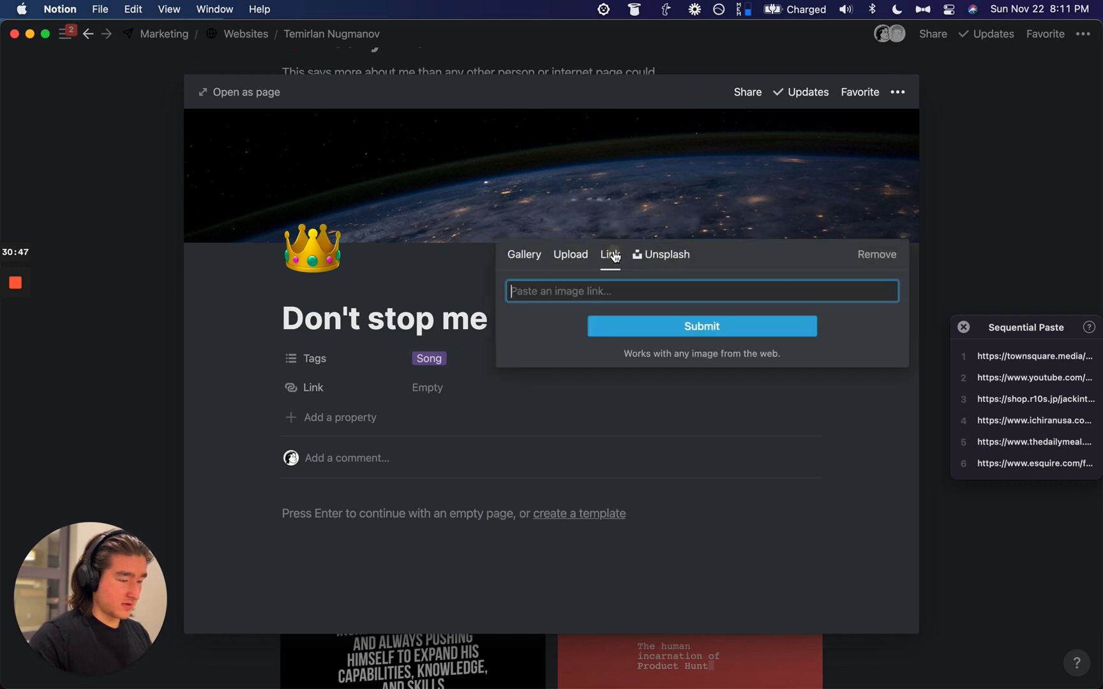
key(alt+super+v)
click(615, 325)
Step: Paste the song's YouTube link into the Link property
click(457, 376)
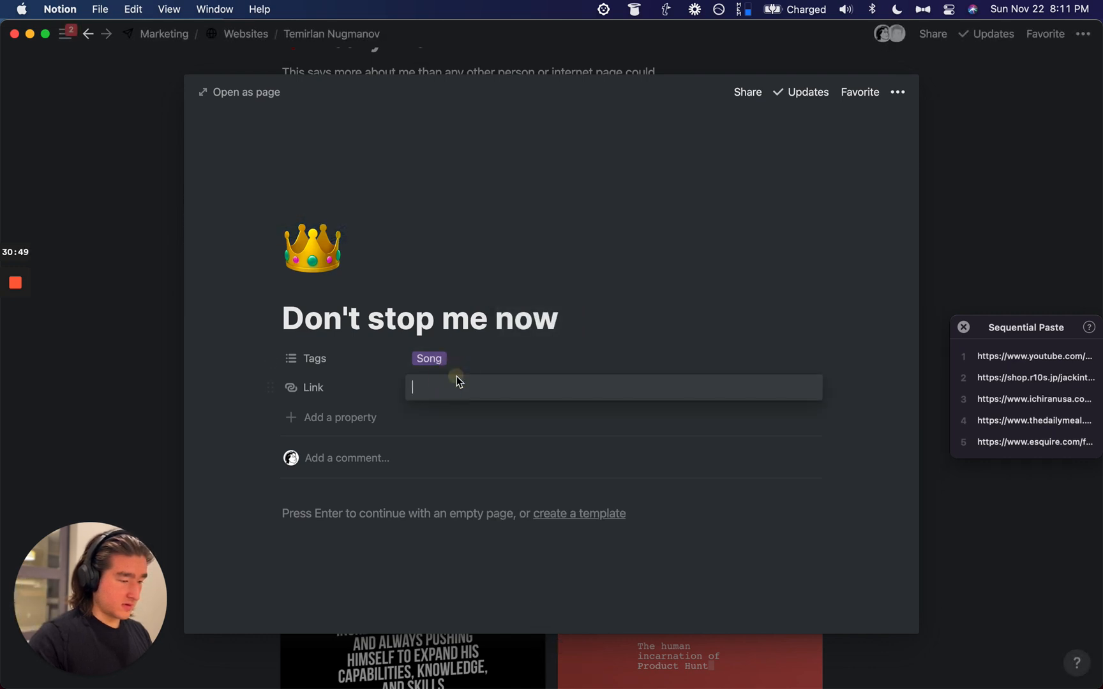
key(alt+super+v)
click(696, 201)
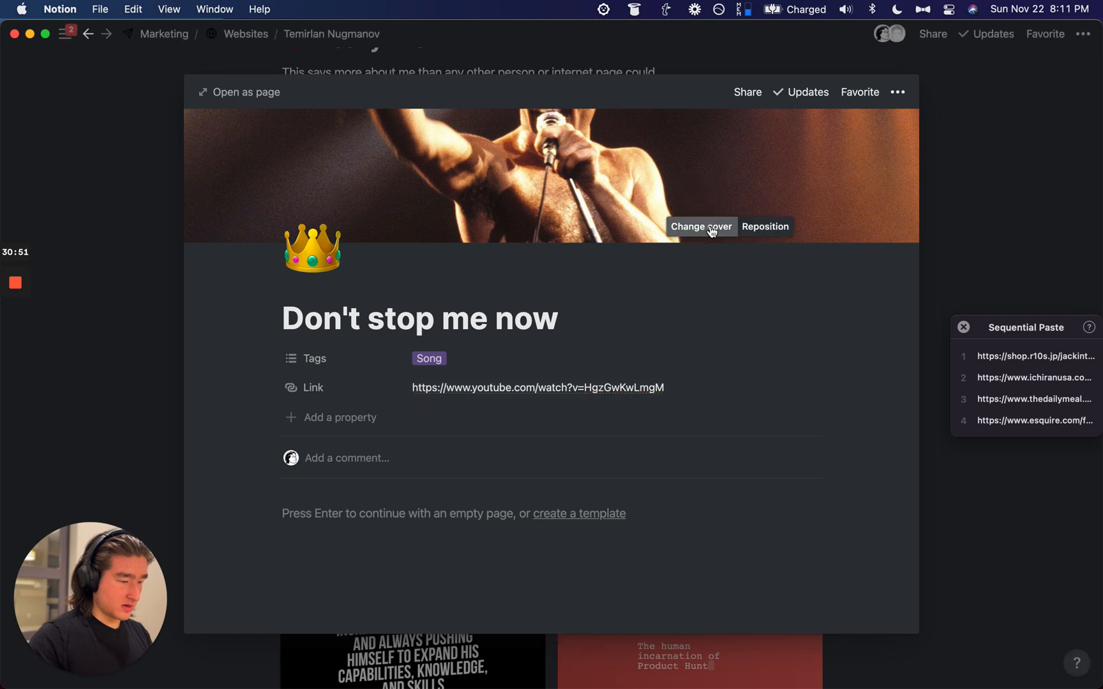
Step: Lower the cover photo to show the singer's face, then return to the table
click(709, 226)
click(664, 208)
click(772, 229)
drag(772, 229, 772, 295)
click(977, 222)
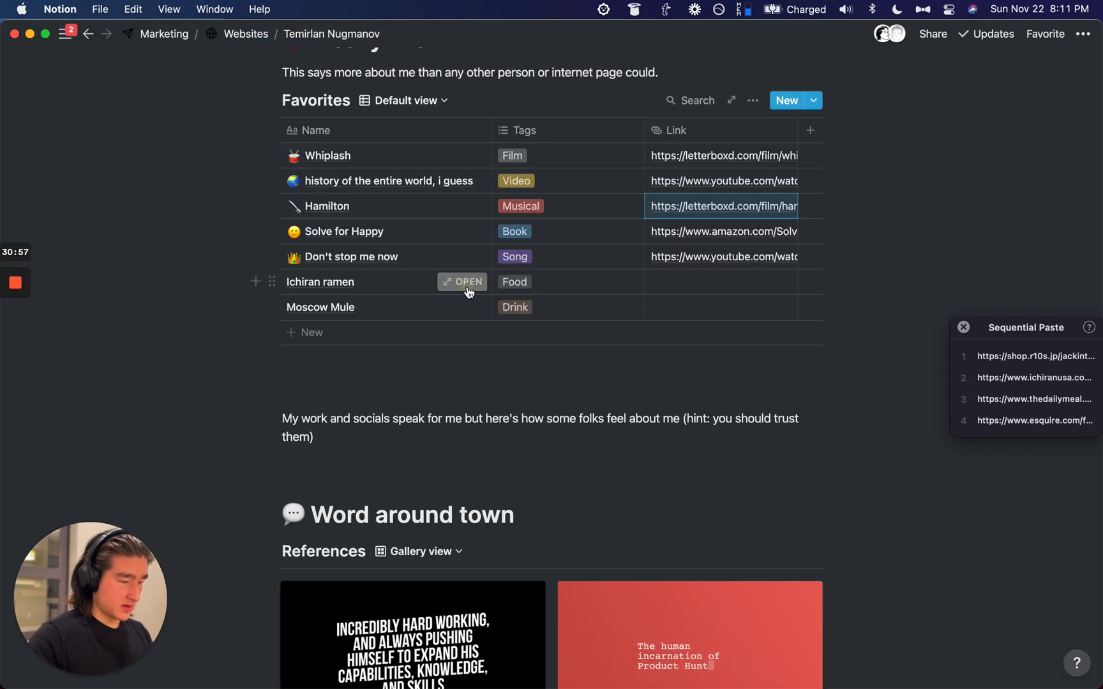
Step: Open Ichiran ramen and give it the ramen bowl emoji icon
click(467, 288)
click(301, 155)
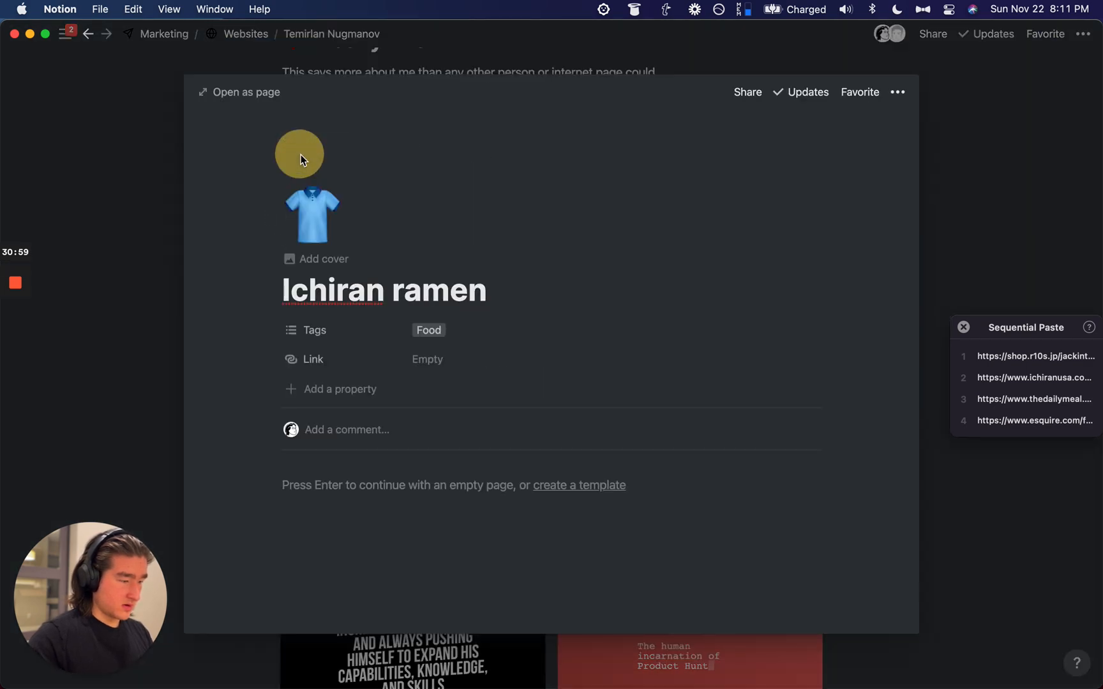
click(299, 215)
text(ramen)
click(174, 327)
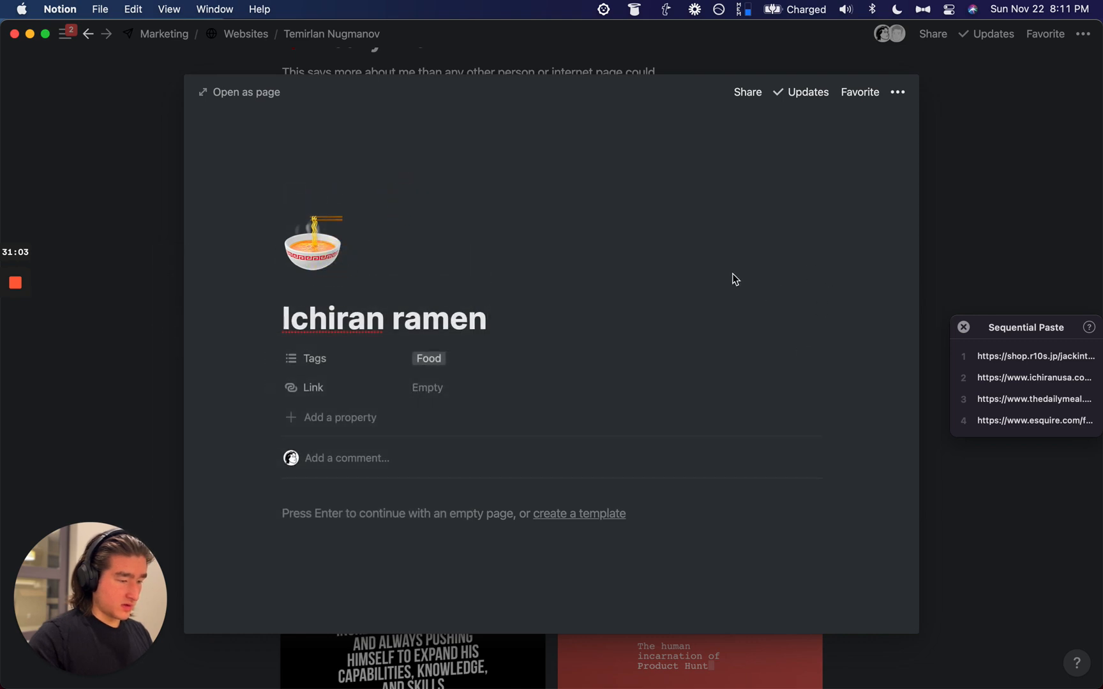
Step: Give Ichiran ramen a ramen photo cover and its website link, then close it
click(718, 228)
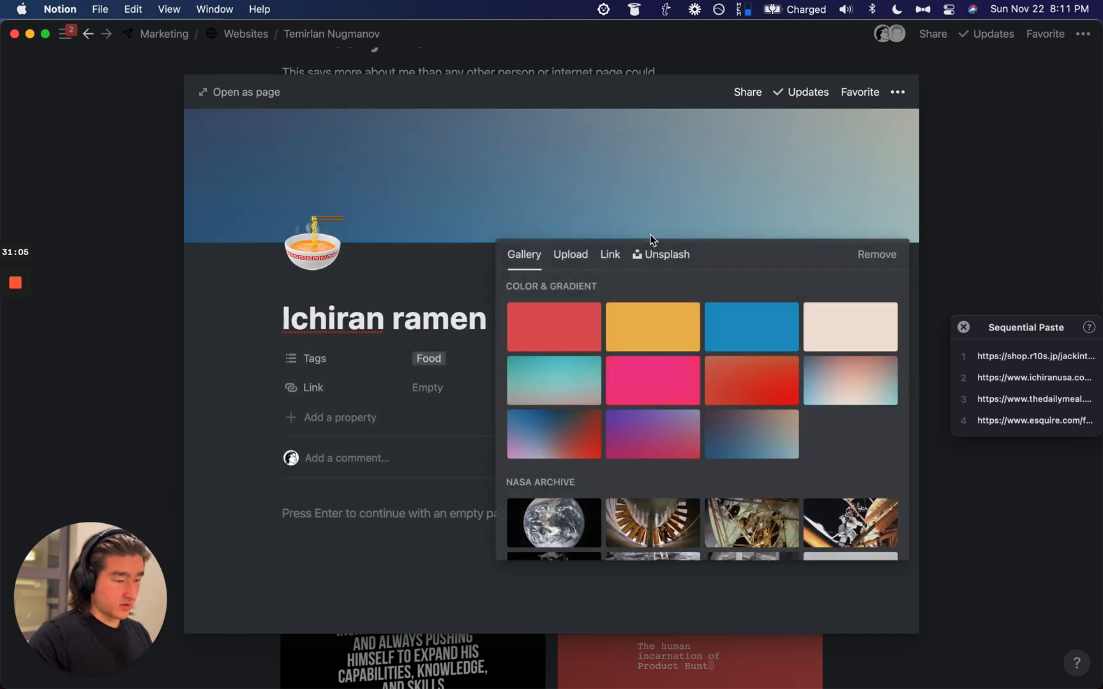
click(610, 254)
key(alt+super+v)
key(Return)
click(449, 390)
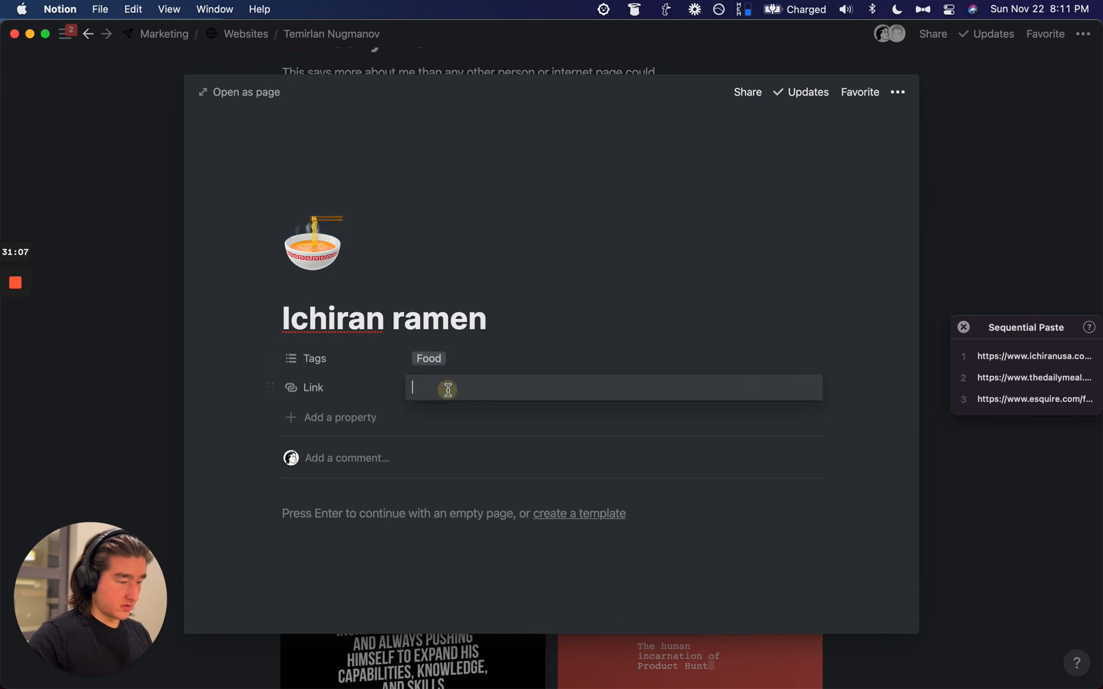
key(alt+super+v)
click(308, 387)
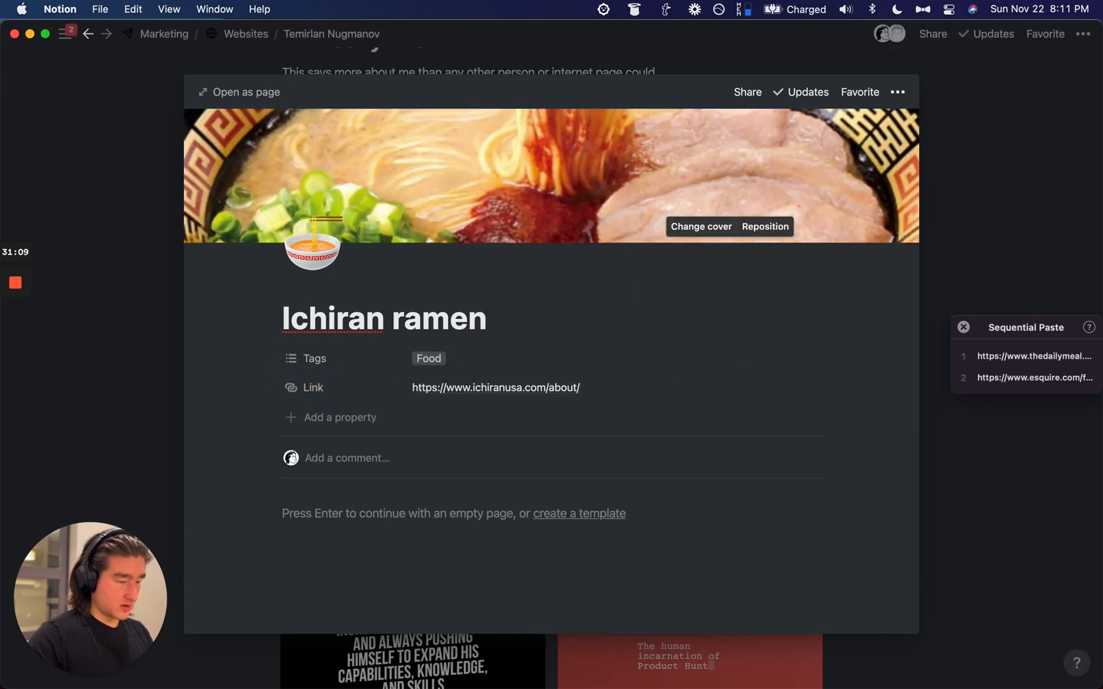
key(Escape)
Step: Open Moscow Mule and give it the tropical drink emoji icon
click(461, 307)
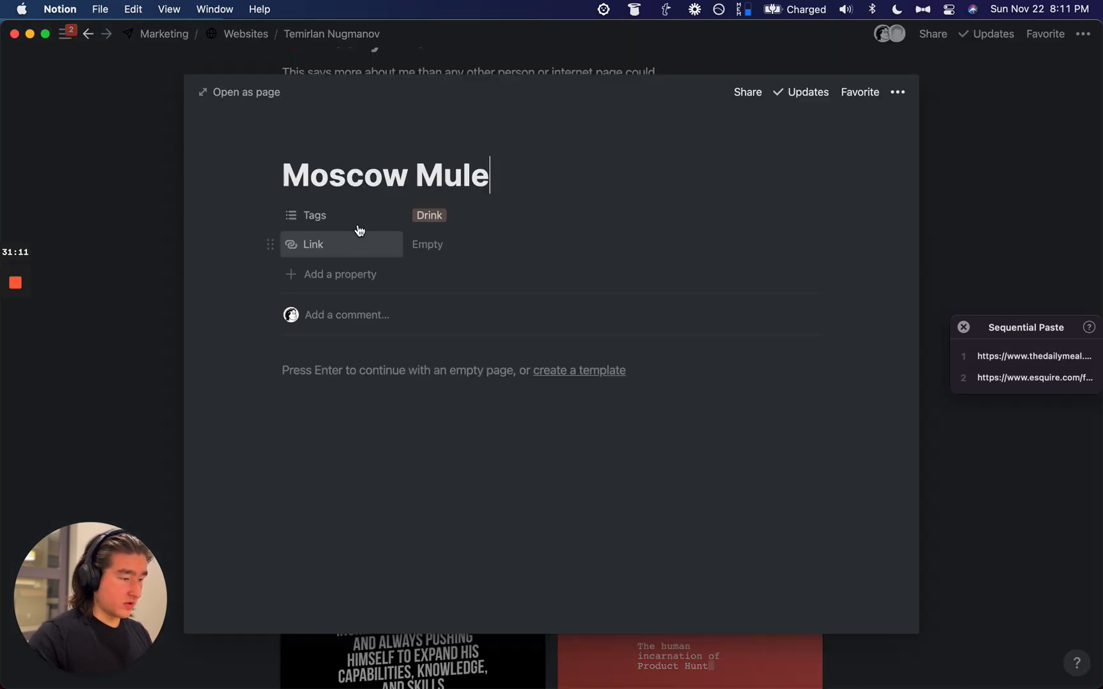
click(418, 149)
click(305, 146)
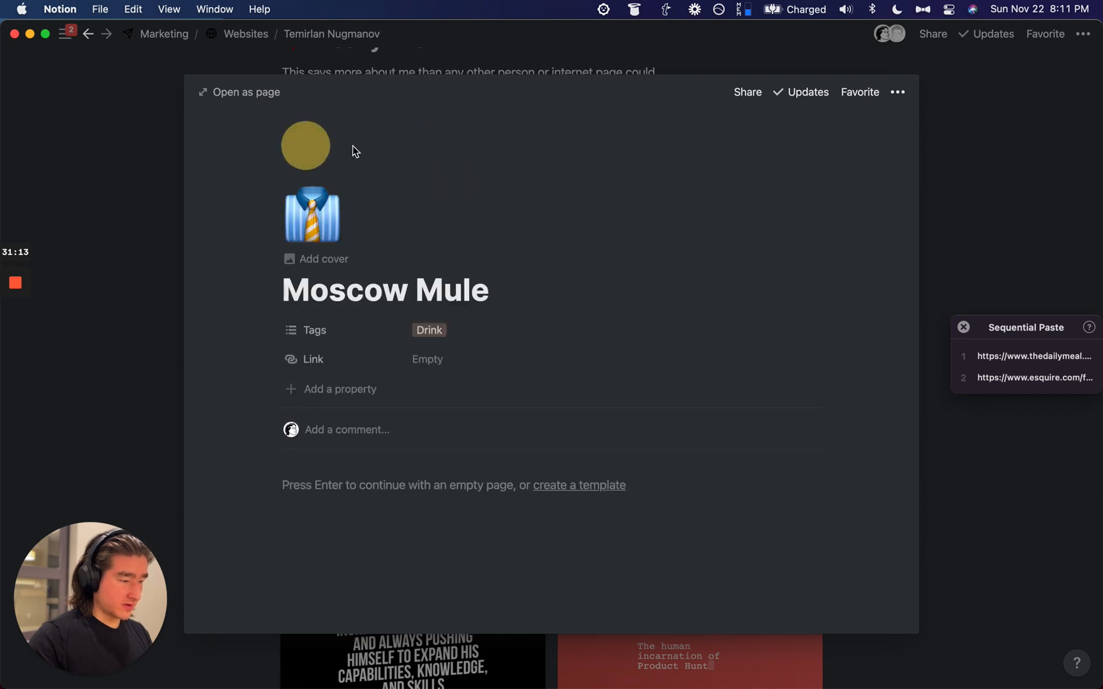
click(310, 238)
click(341, 164)
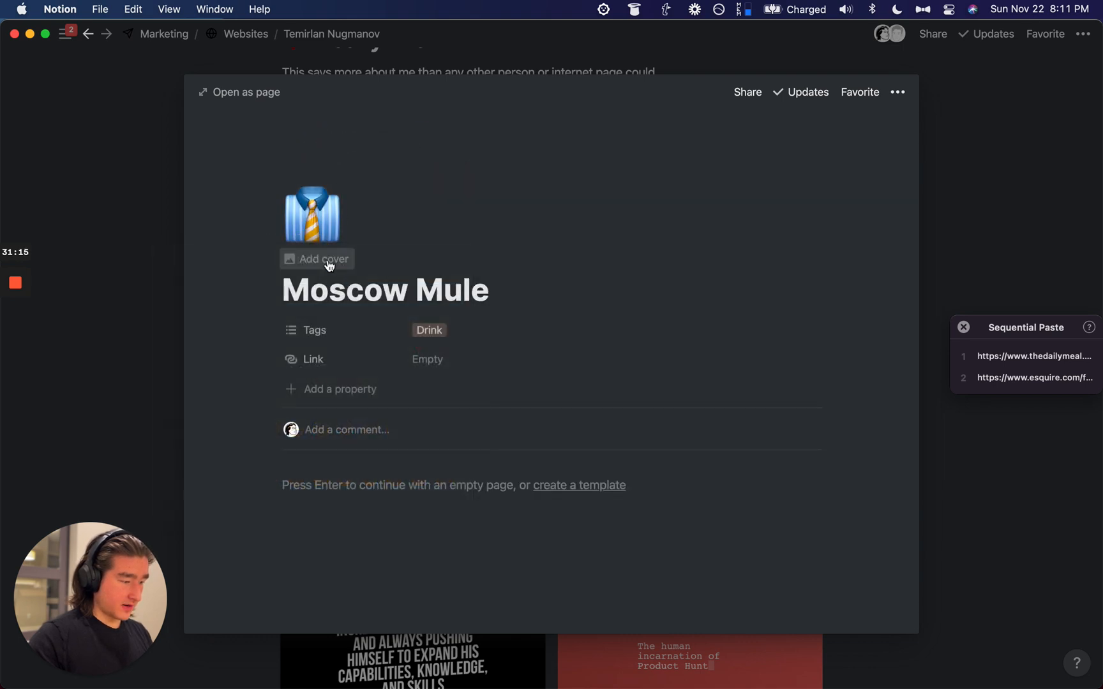
click(327, 241)
text(drink)
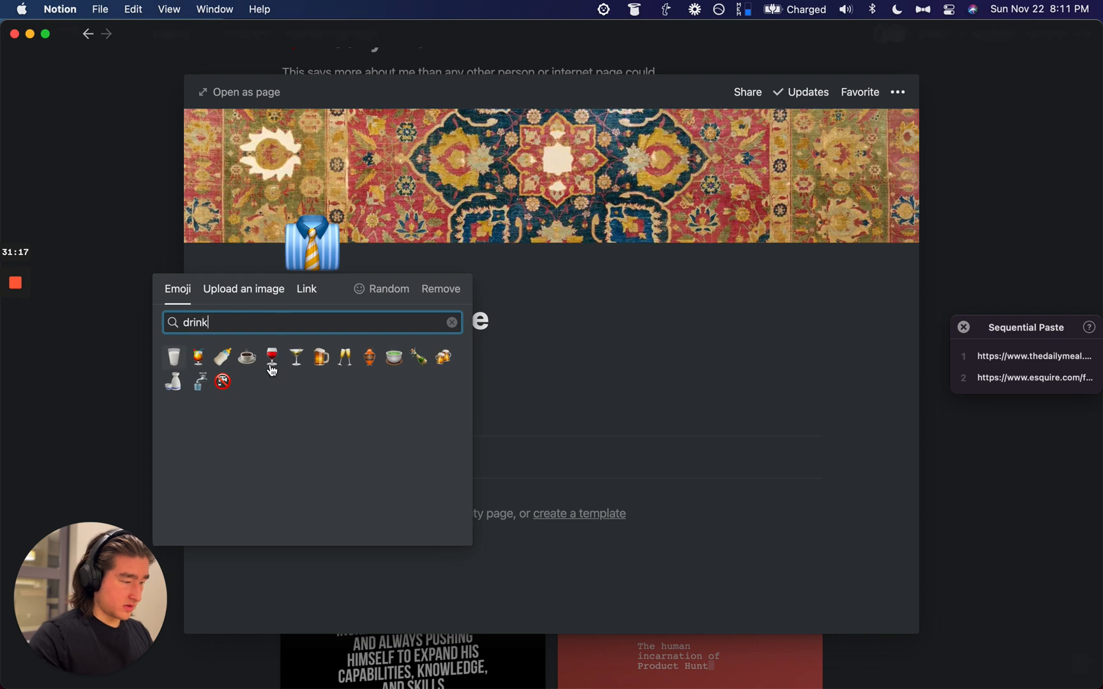
key(Return)
Step: Give Moscow Mule a copper-mug photo cover and the Daily Meal recipe link
click(703, 228)
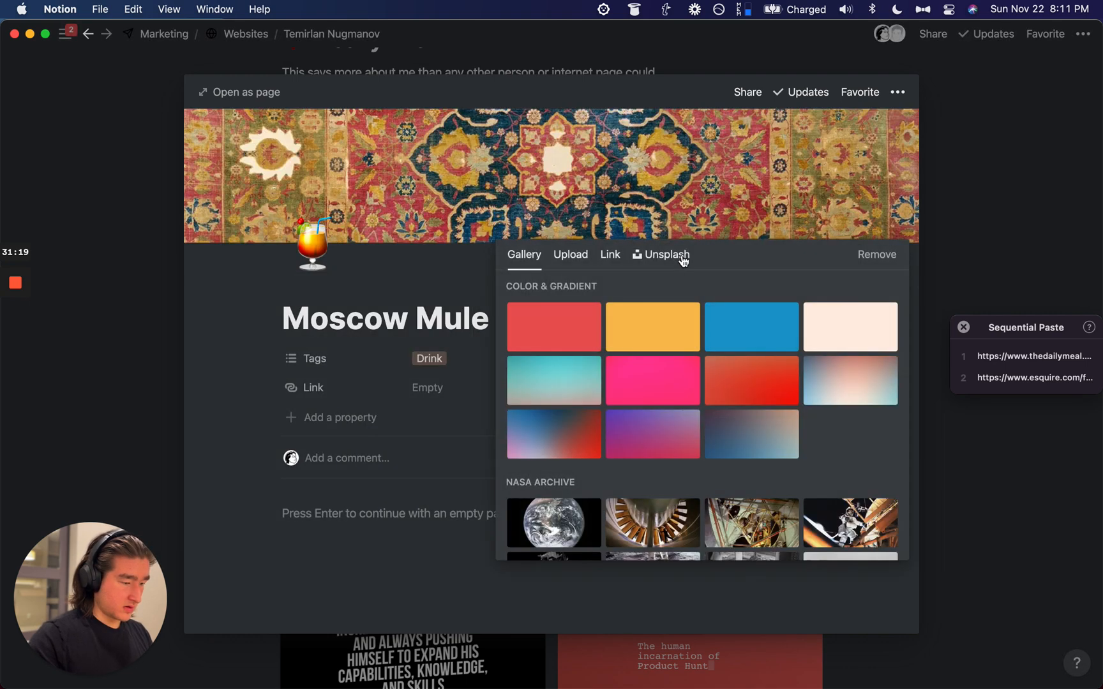
click(595, 259)
key(super+alt+v)
click(630, 326)
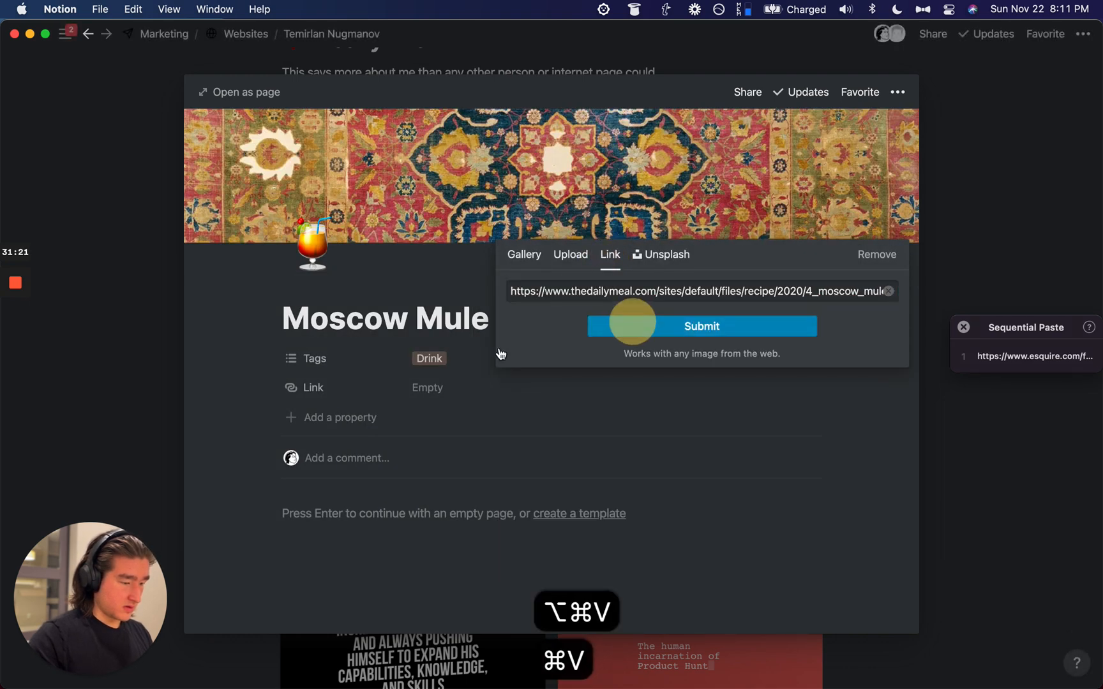
click(432, 390)
text(https://www.thedailymeal.com/sites/default/files/recipe/2020/4_moscow_mule_mocktail.jpg)
click(343, 376)
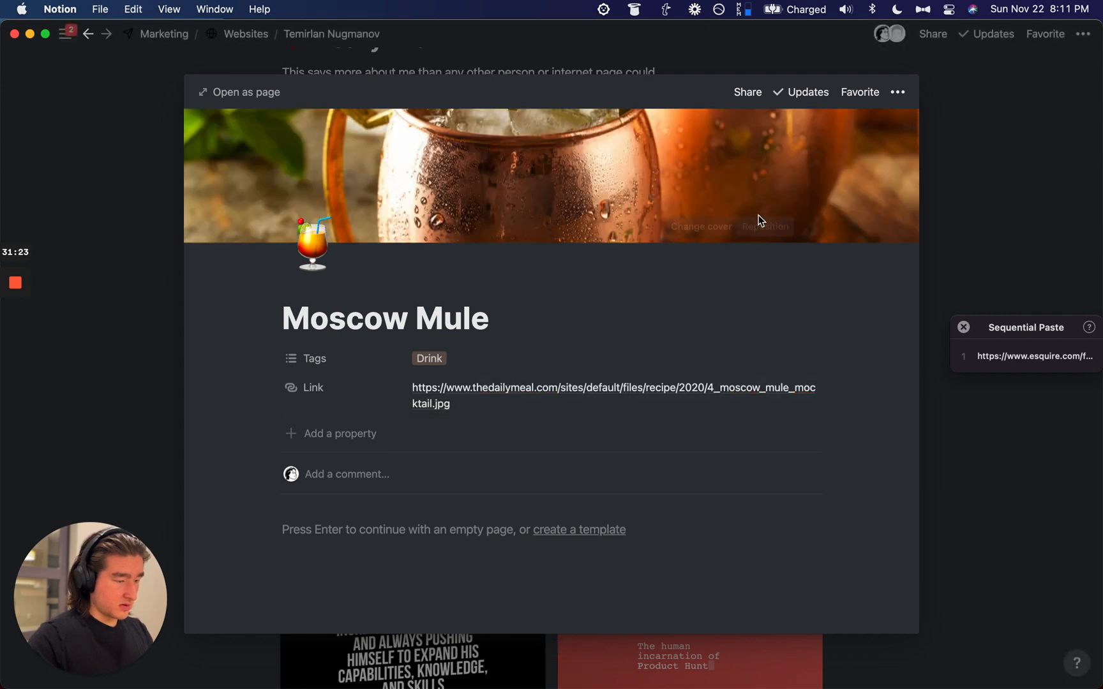
click(1058, 160)
Step: Move Gallery view above Default view so it becomes the default, and switch to it
click(429, 108)
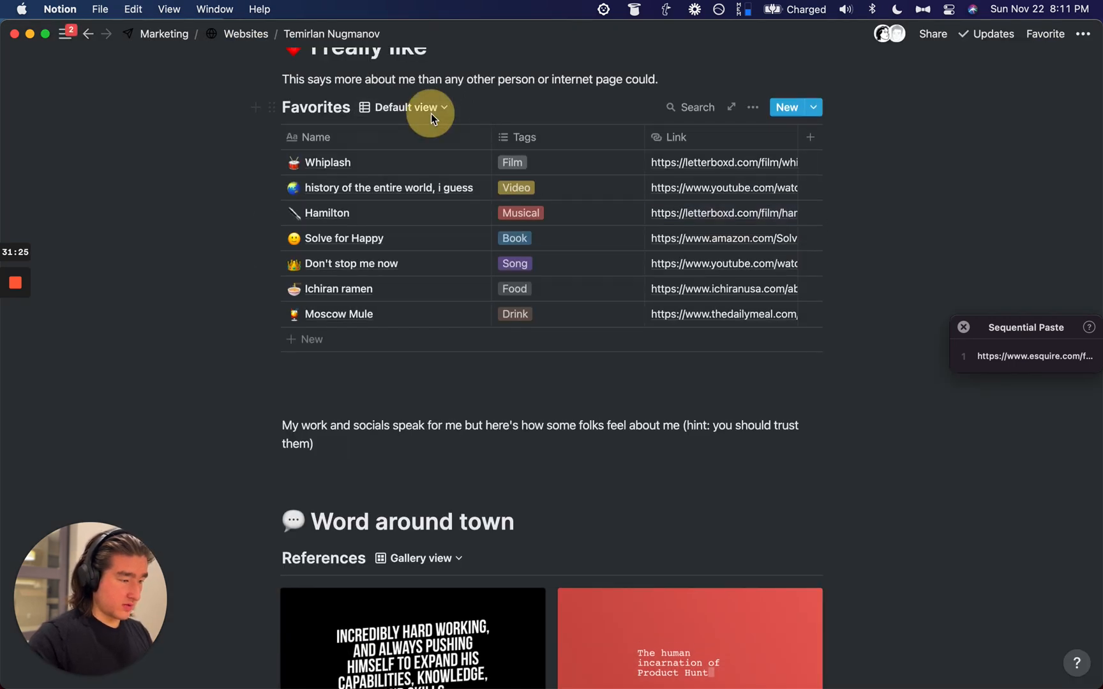
drag(327, 184, 328, 168)
click(327, 163)
scroll(732, 242, up, 1)
scroll(732, 242, down, 7)
scroll(732, 242, up, 6)
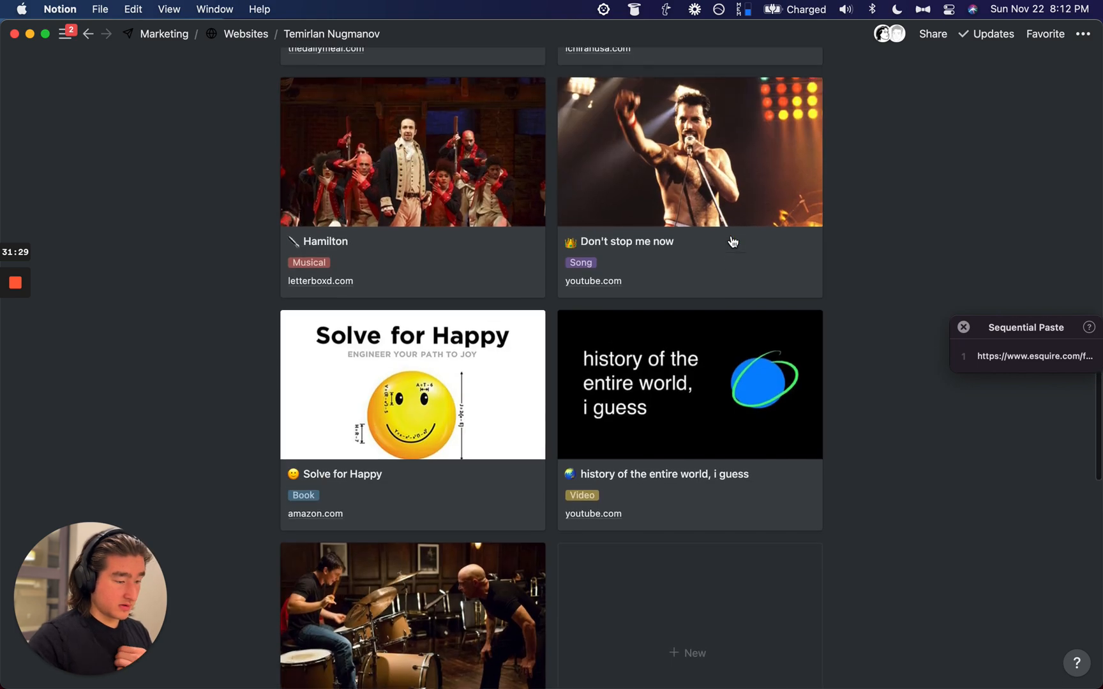
scroll(732, 242, down, 7)
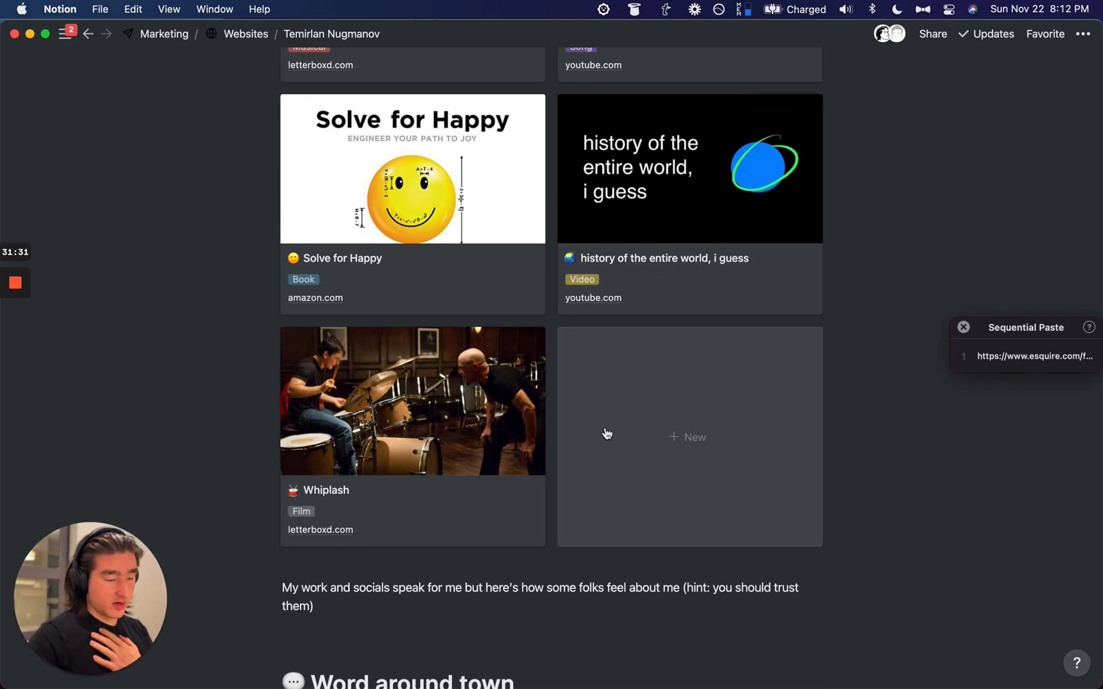
scroll(300, 402, up, 6)
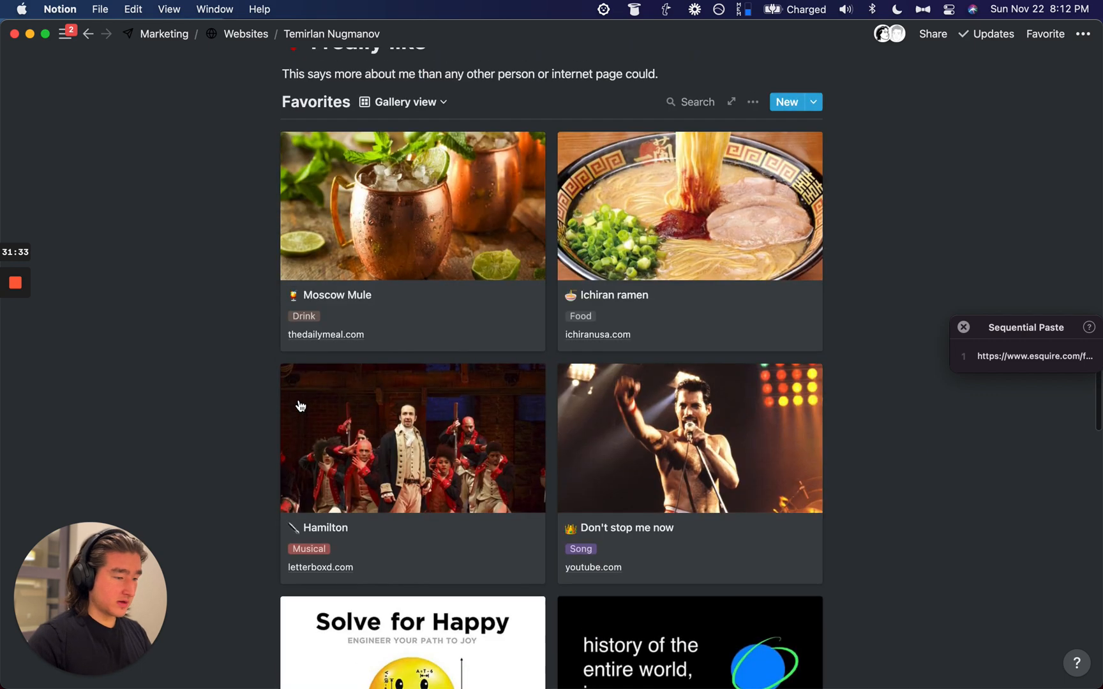
Step: Set the gallery card size to Small
click(754, 107)
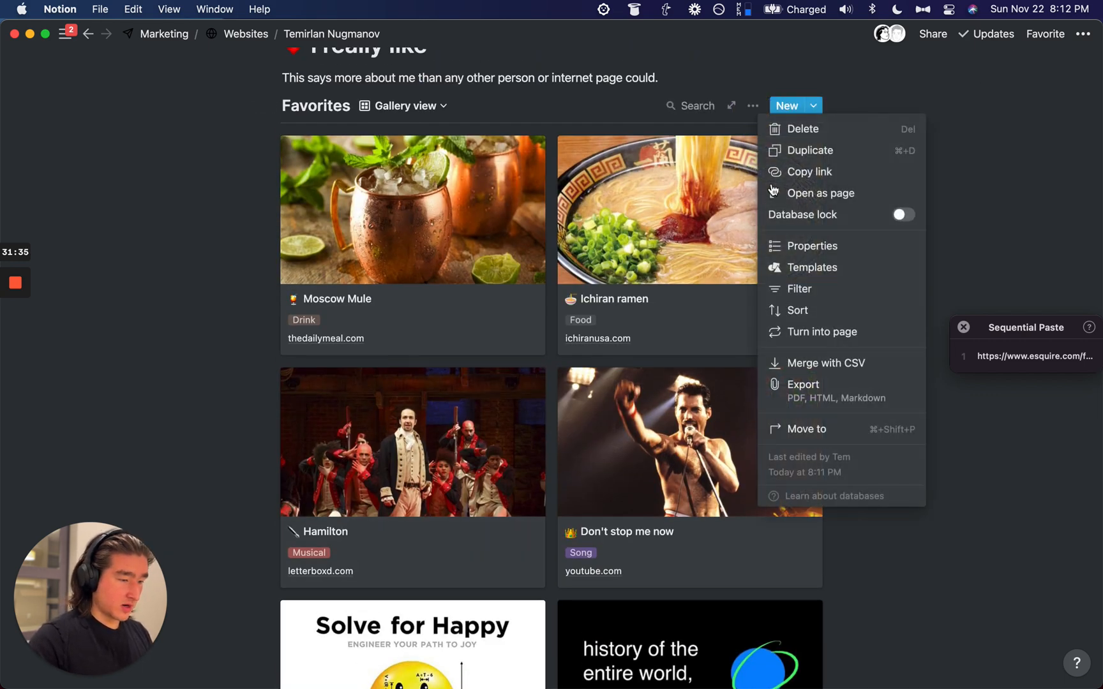
click(797, 250)
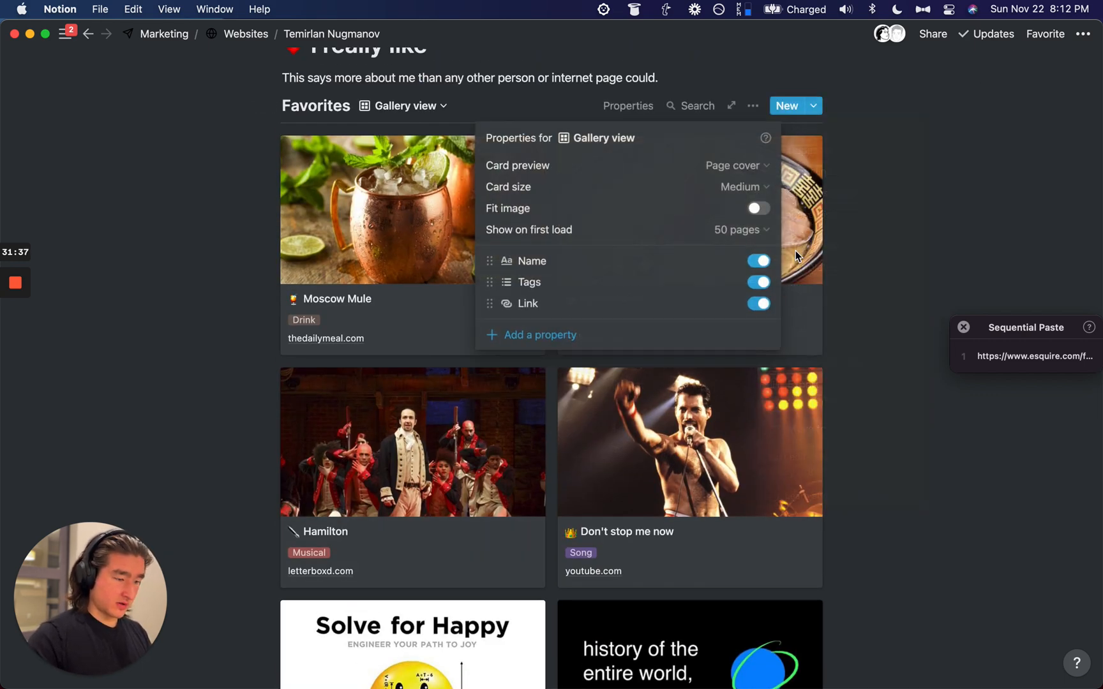
click(747, 187)
click(674, 218)
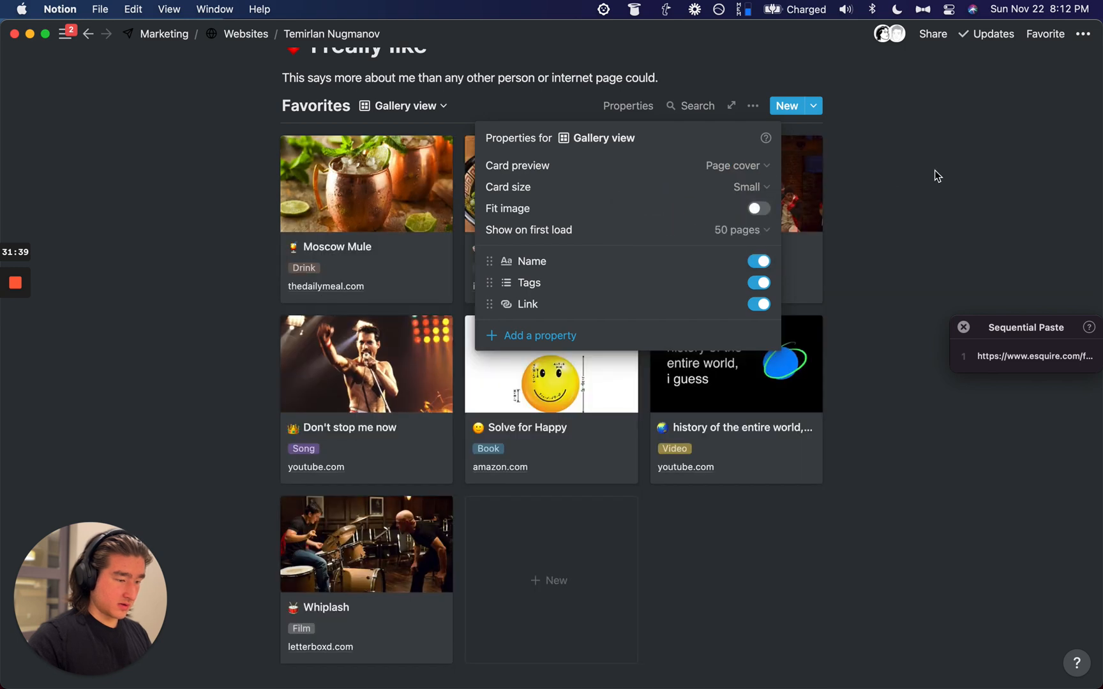
click(928, 176)
scroll(588, 239, up, 1)
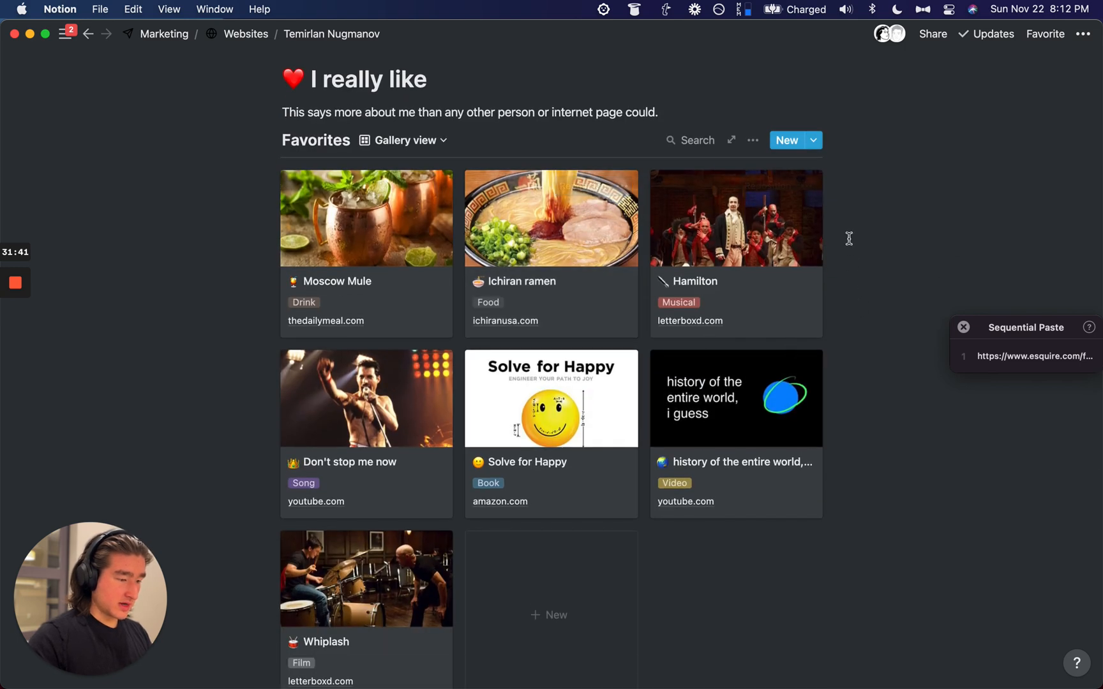
click(753, 141)
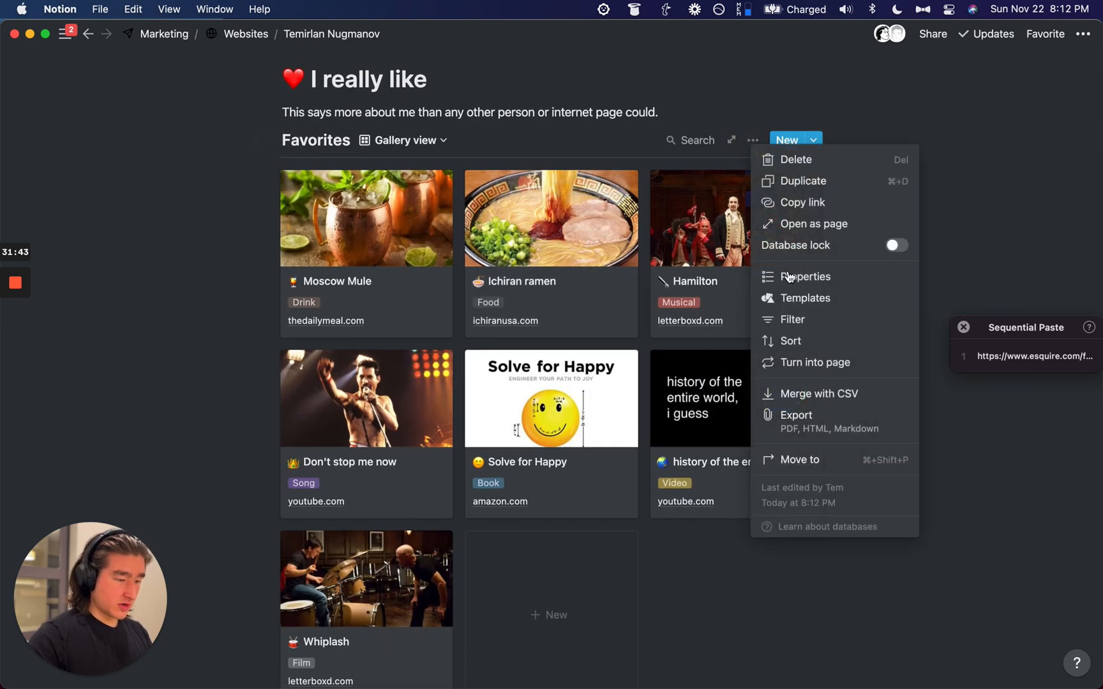
Step: Add a sort rule ordering the gallery by Tags ascending
click(792, 342)
click(512, 282)
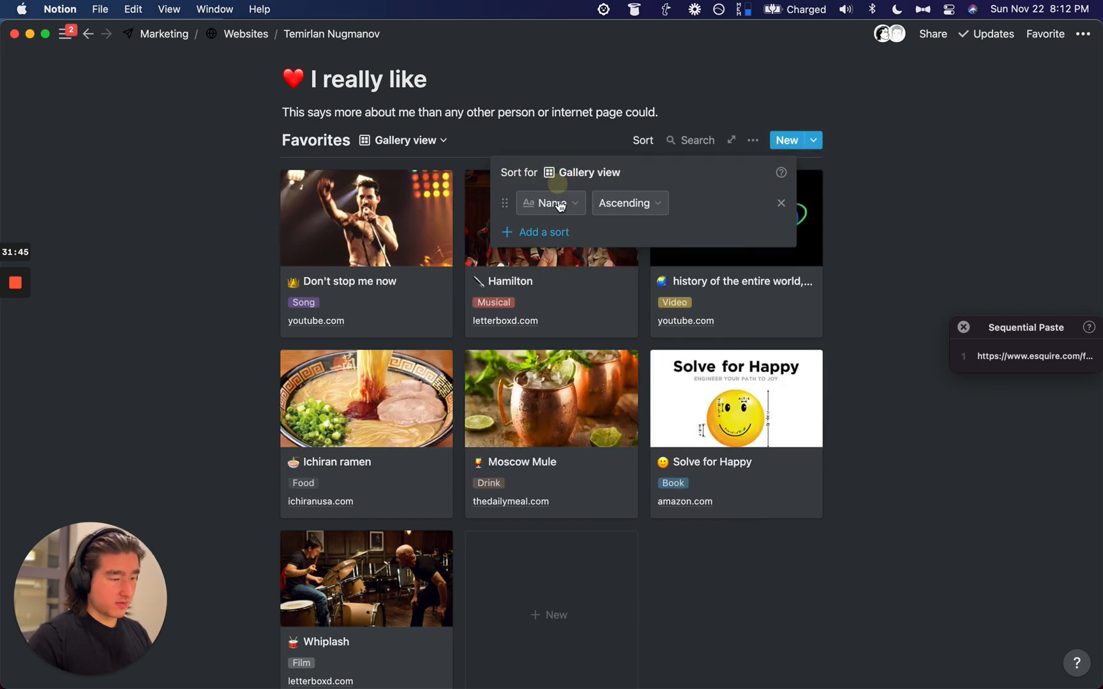
click(552, 203)
text(tag)
click(534, 268)
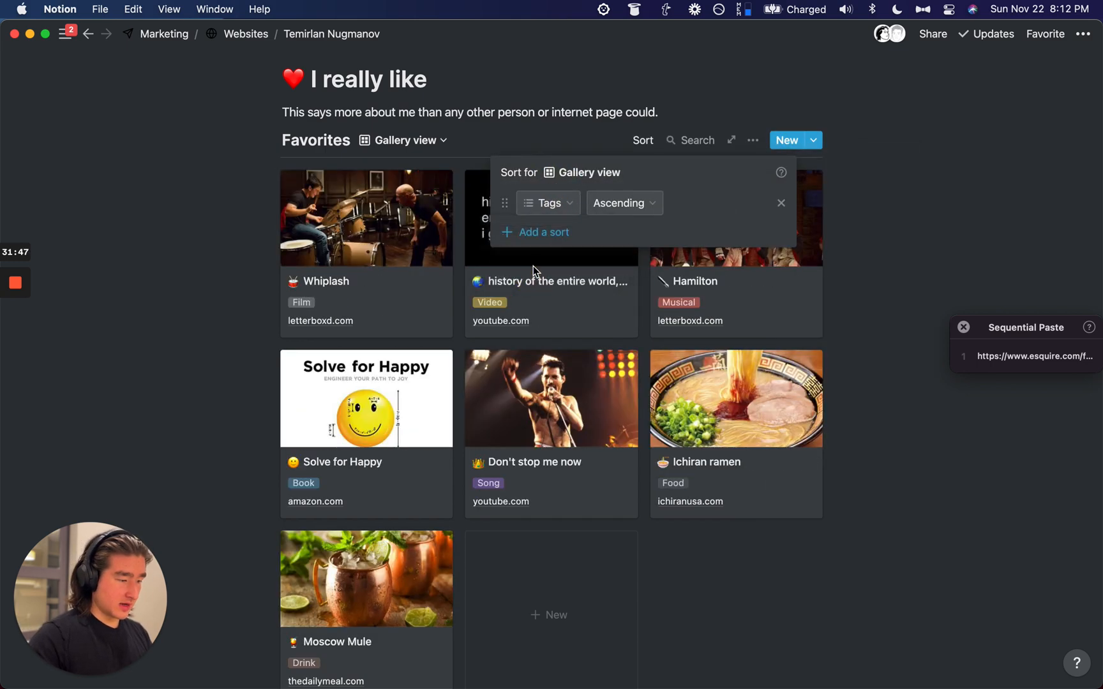
Step: Open the Whiplash entry and its Tags field
click(209, 245)
scroll(525, 322, up, 1)
scroll(432, 309, down, 1)
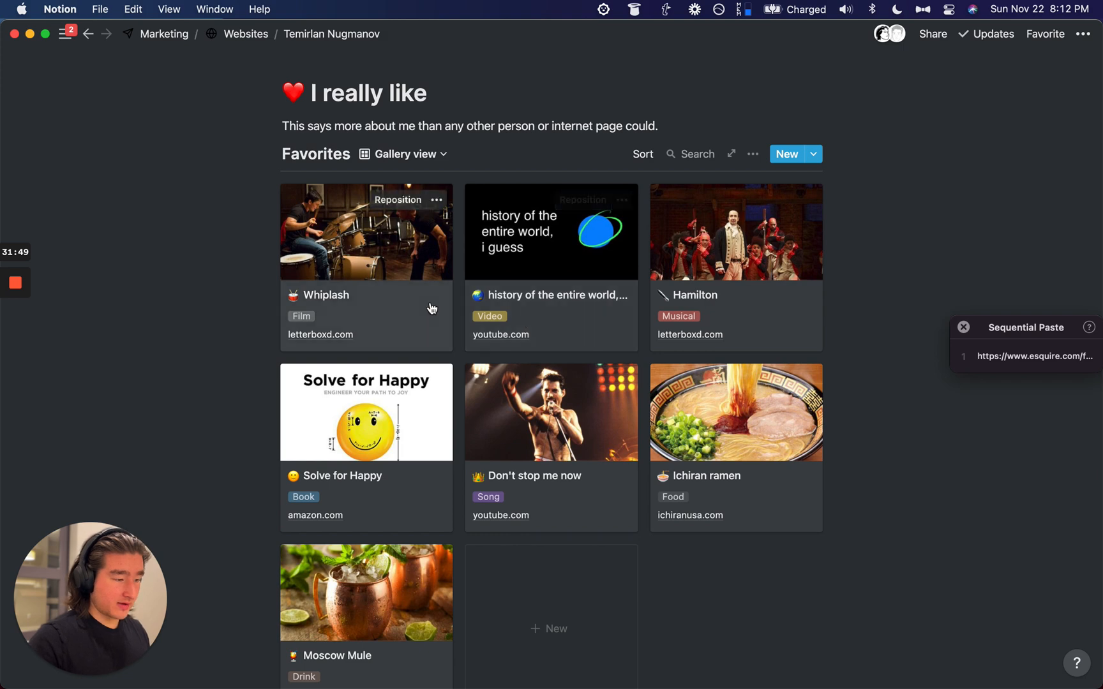
click(433, 309)
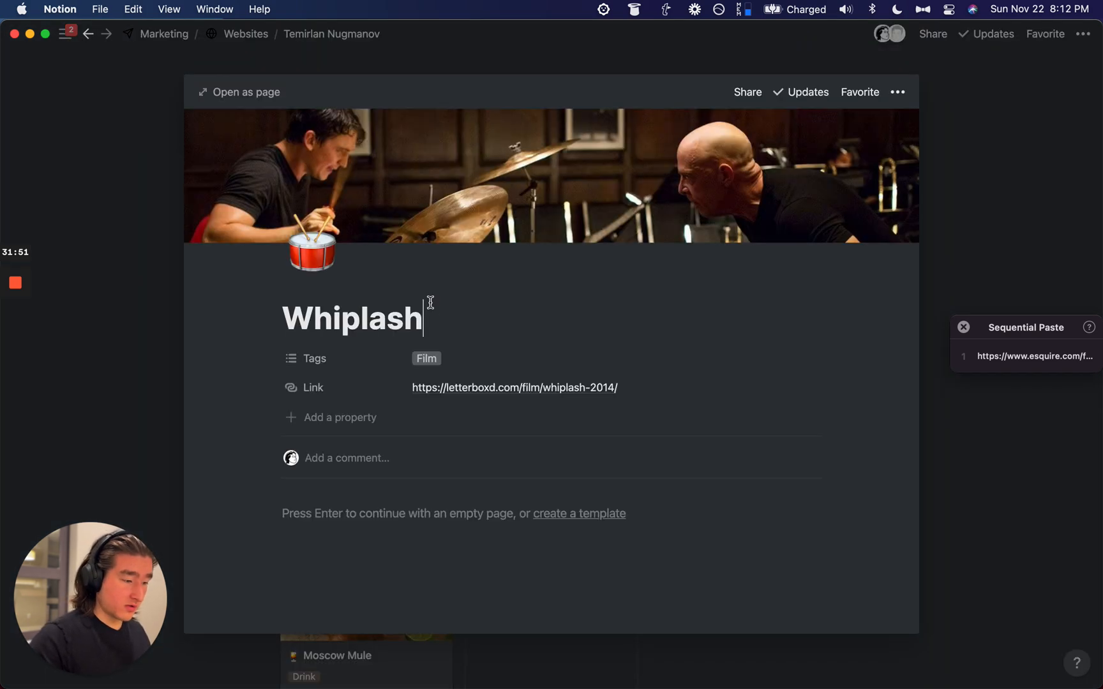
click(450, 362)
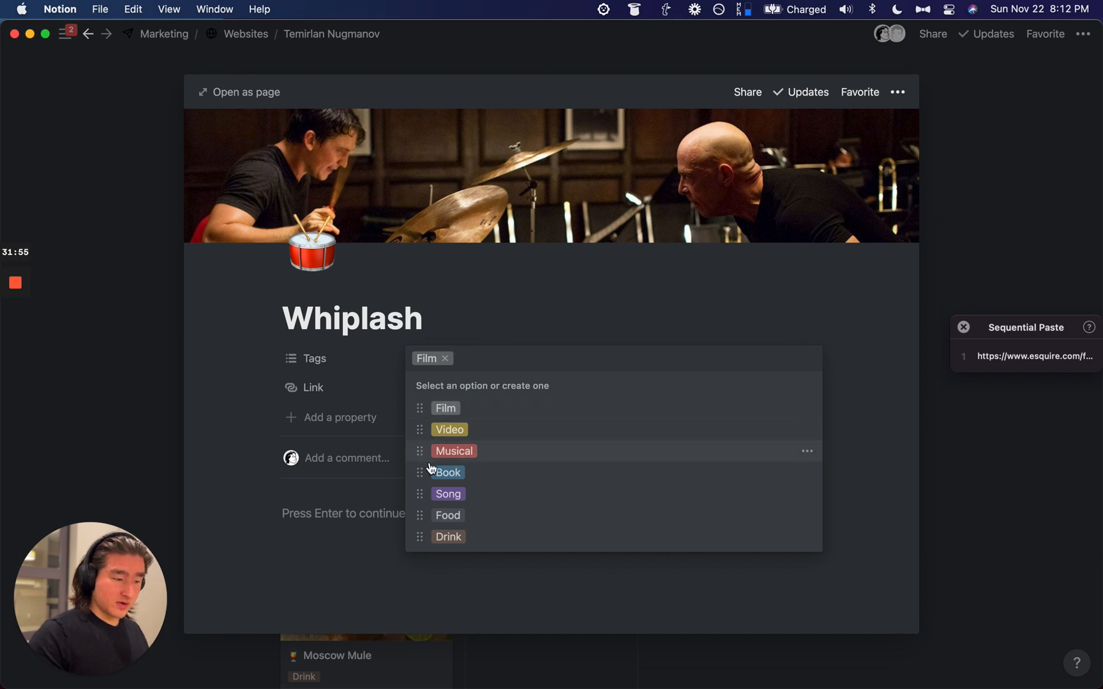
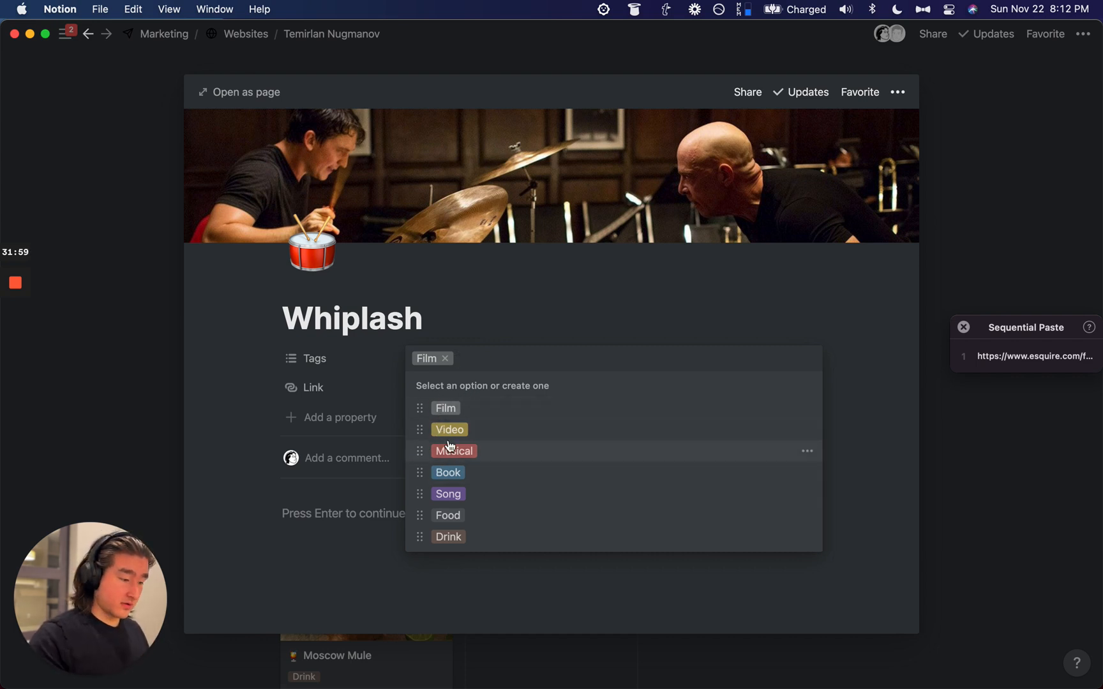
Step: Reorder Whiplash's tag options so Film comes first, moving its card to the top of the gallery
drag(419, 411, 420, 427)
click(134, 414)
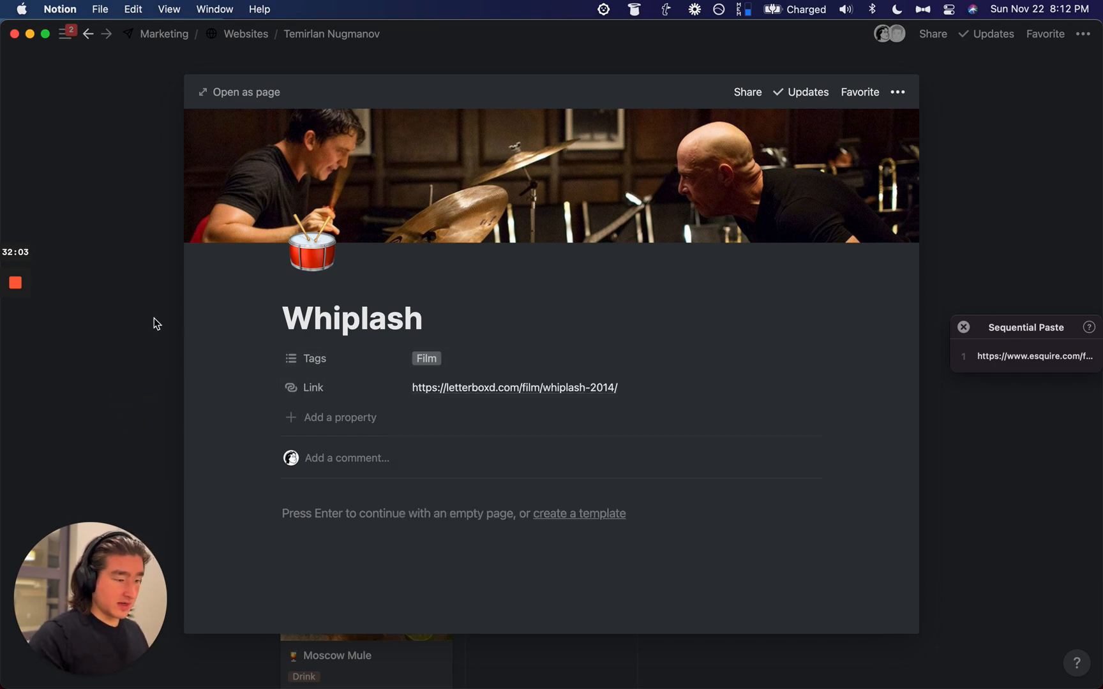
click(234, 392)
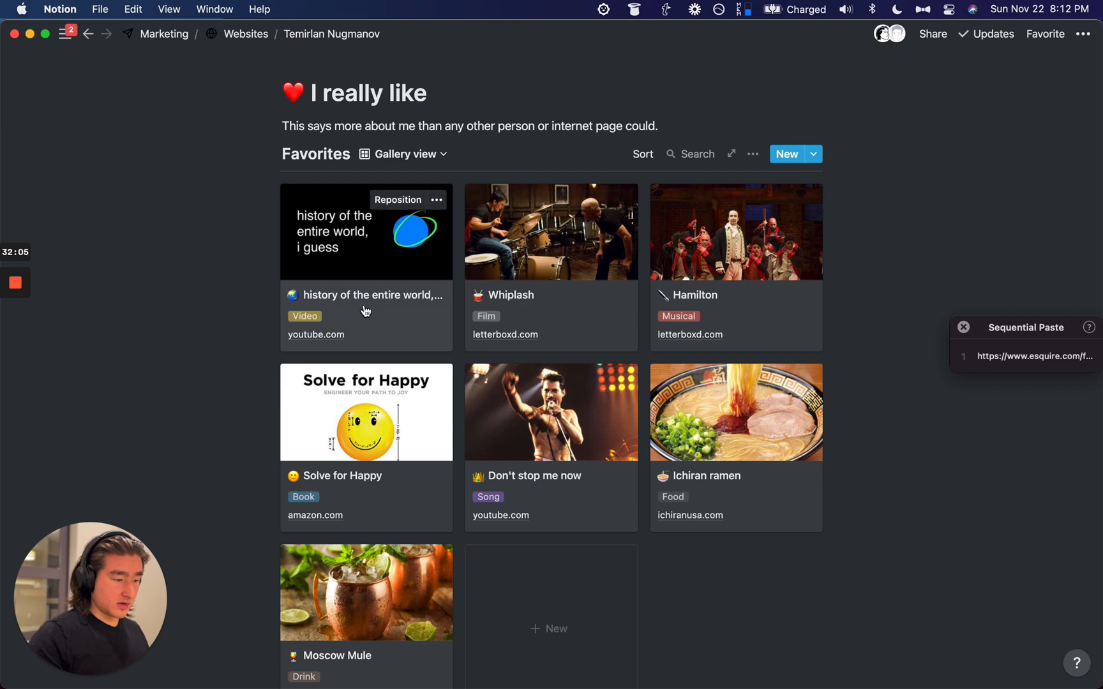
click(551, 255)
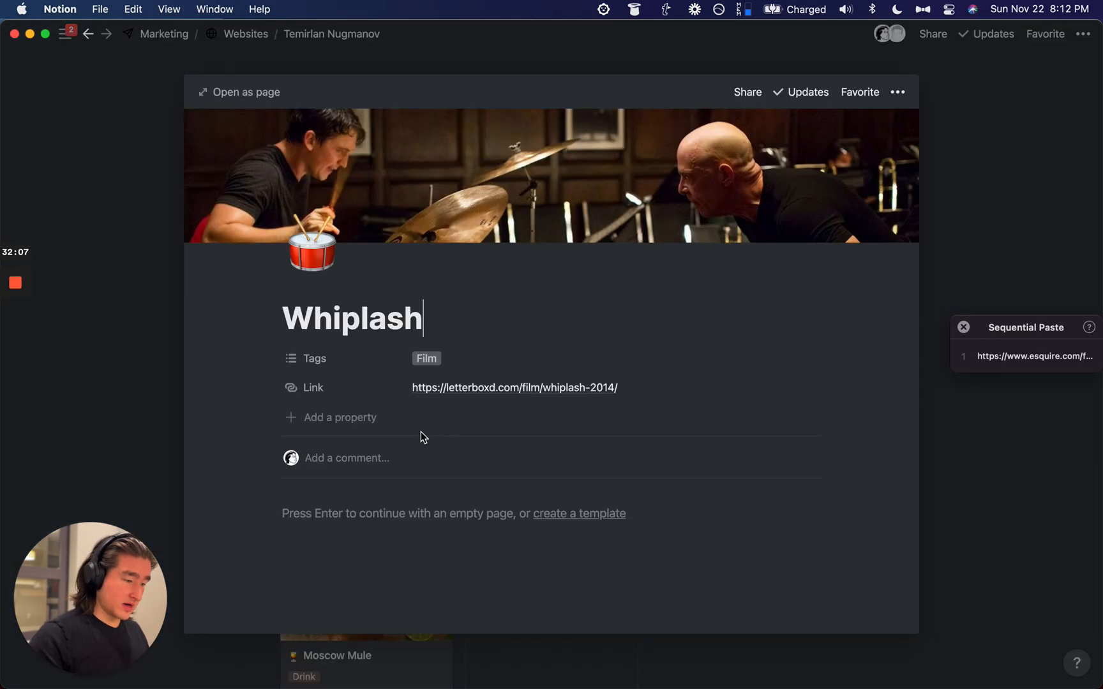
click(438, 367)
drag(417, 432, 419, 403)
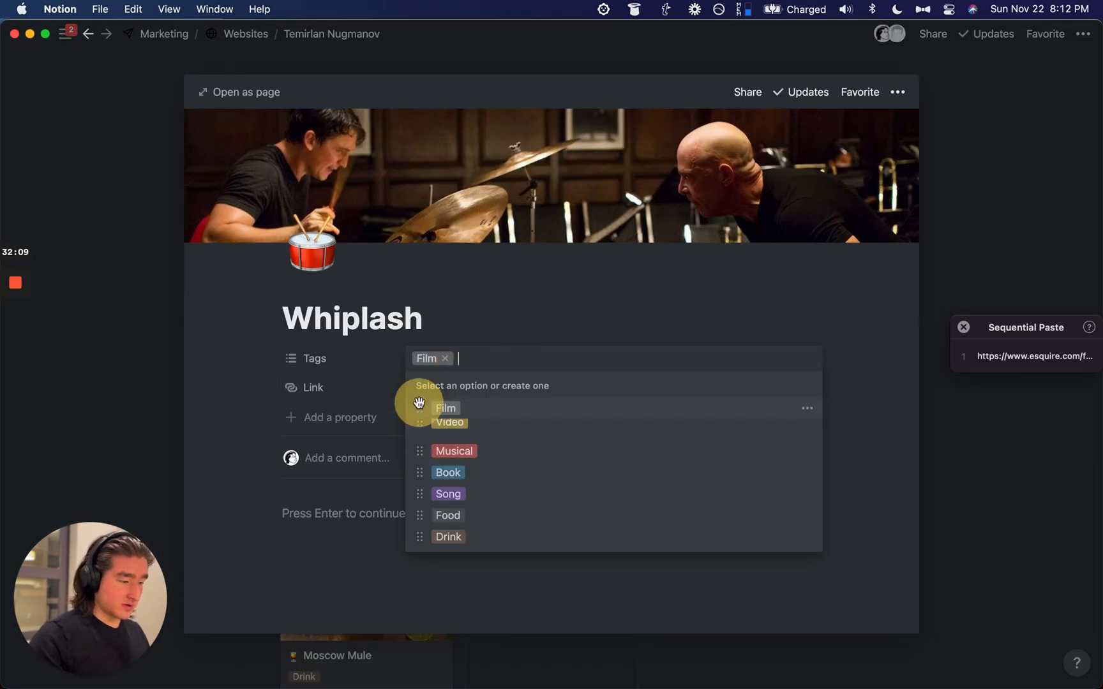
click(142, 356)
click(141, 300)
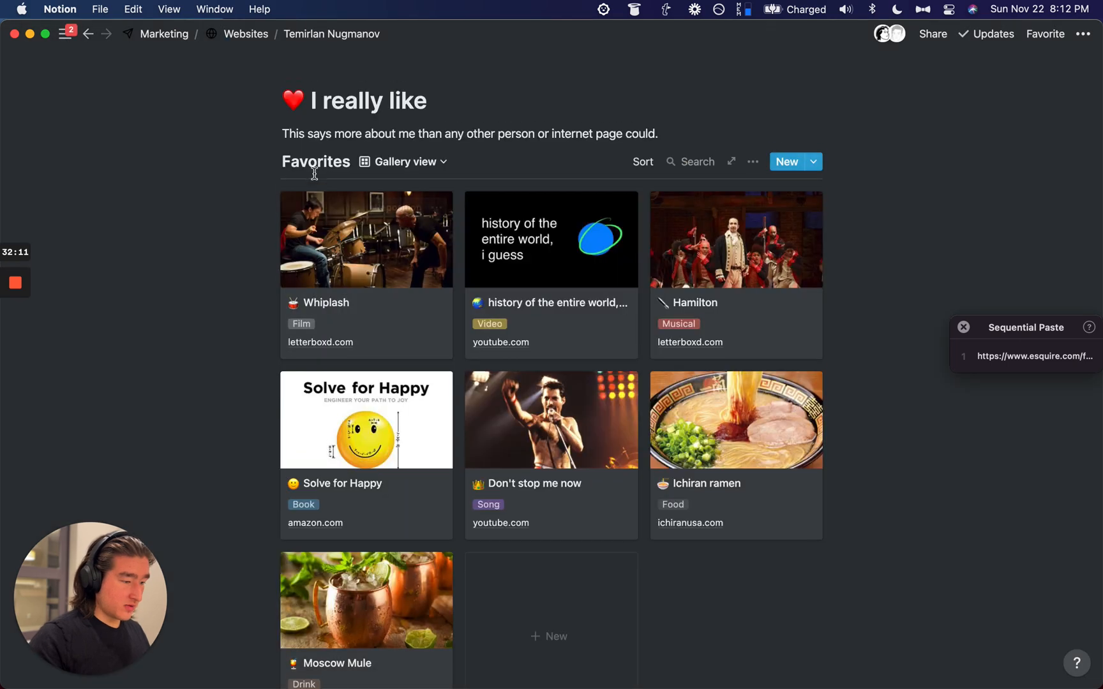
scroll(314, 173, down, 2)
Step: Move the 'My work and socials' paragraph below the Word around town heading
scroll(314, 173, down, 1)
scroll(315, 178, down, 5)
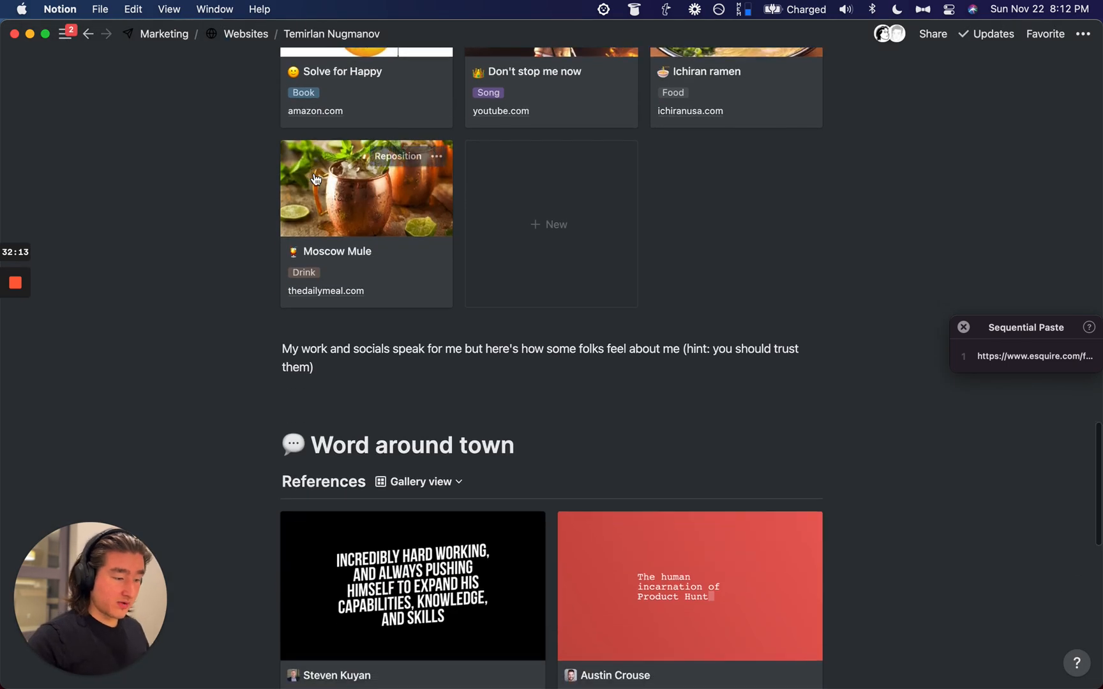
scroll(348, 286, up, 2)
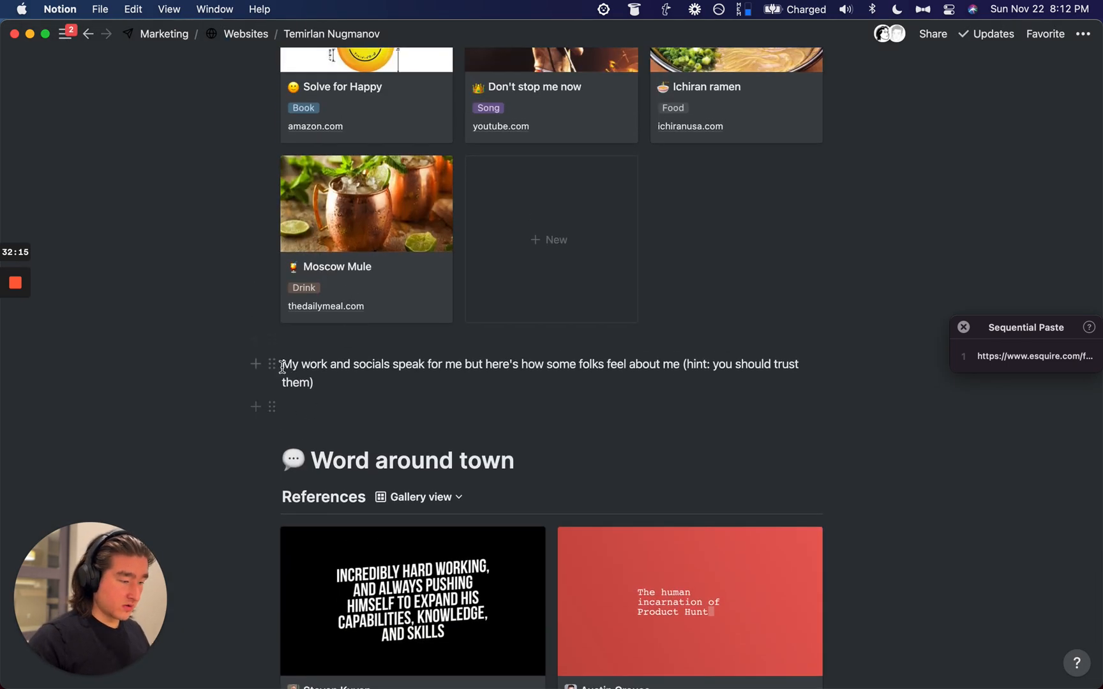
drag(271, 364, 280, 473)
click(324, 373)
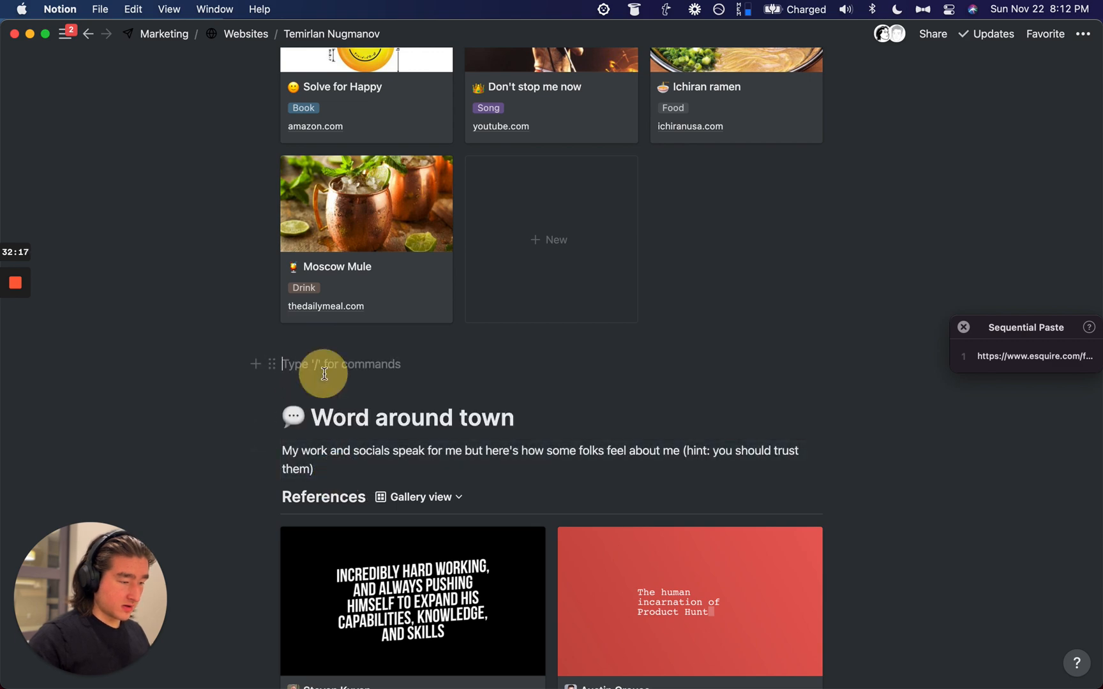
scroll(324, 373, down, 10)
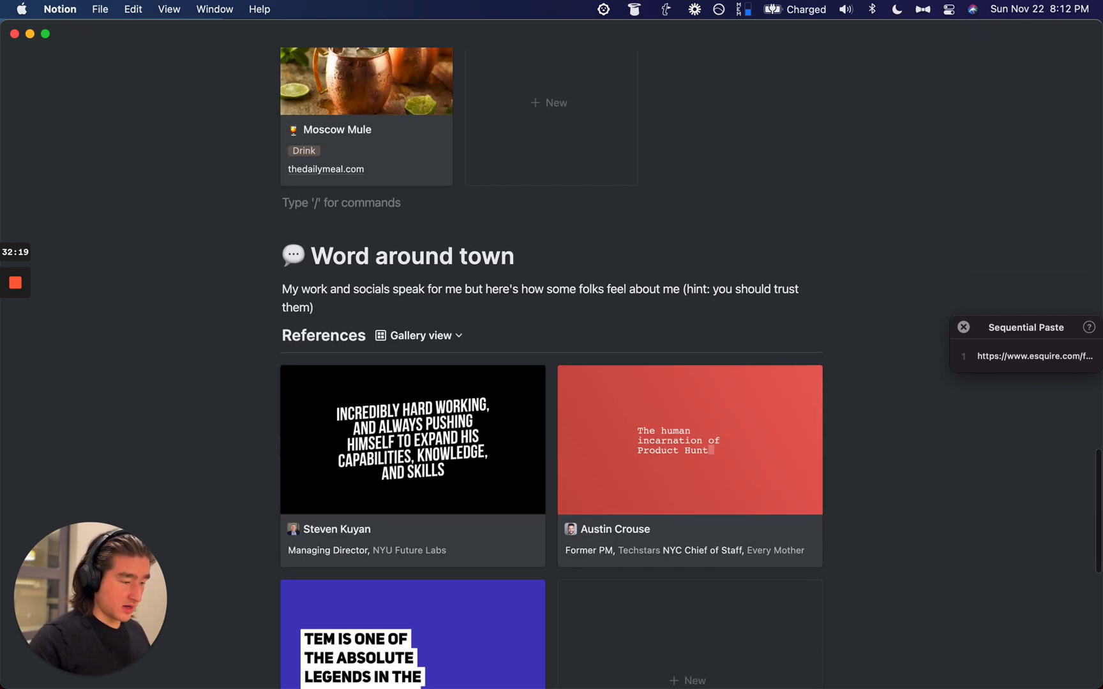
scroll(551, 357, up, 15)
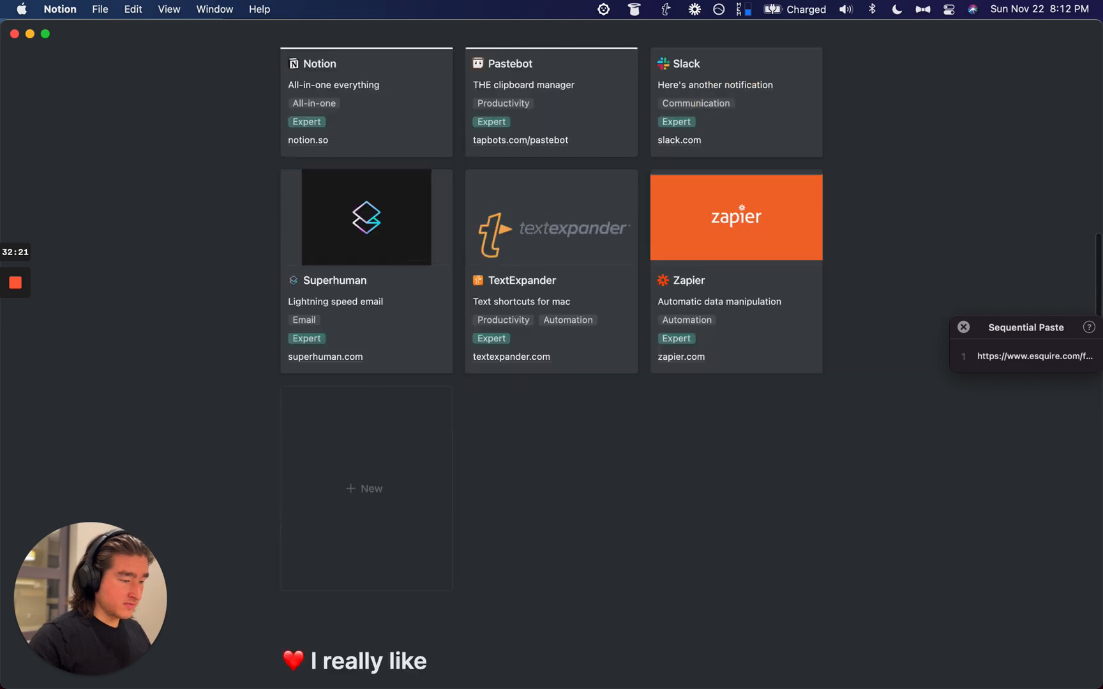
scroll(551, 357, up, 8)
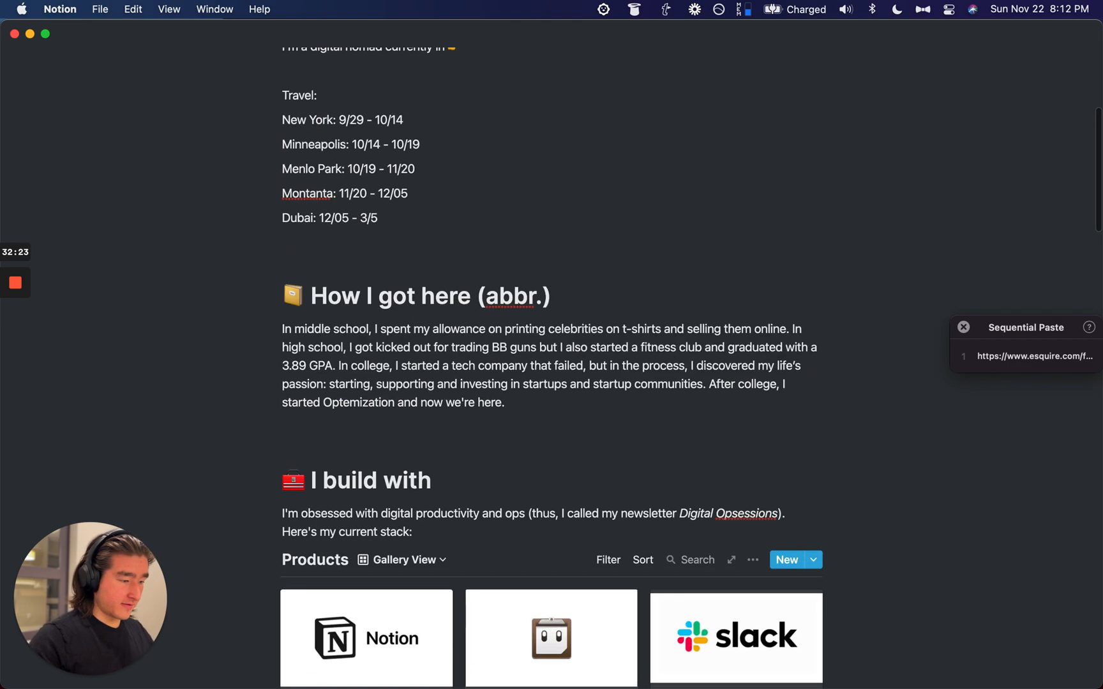
scroll(552, 357, down, 18)
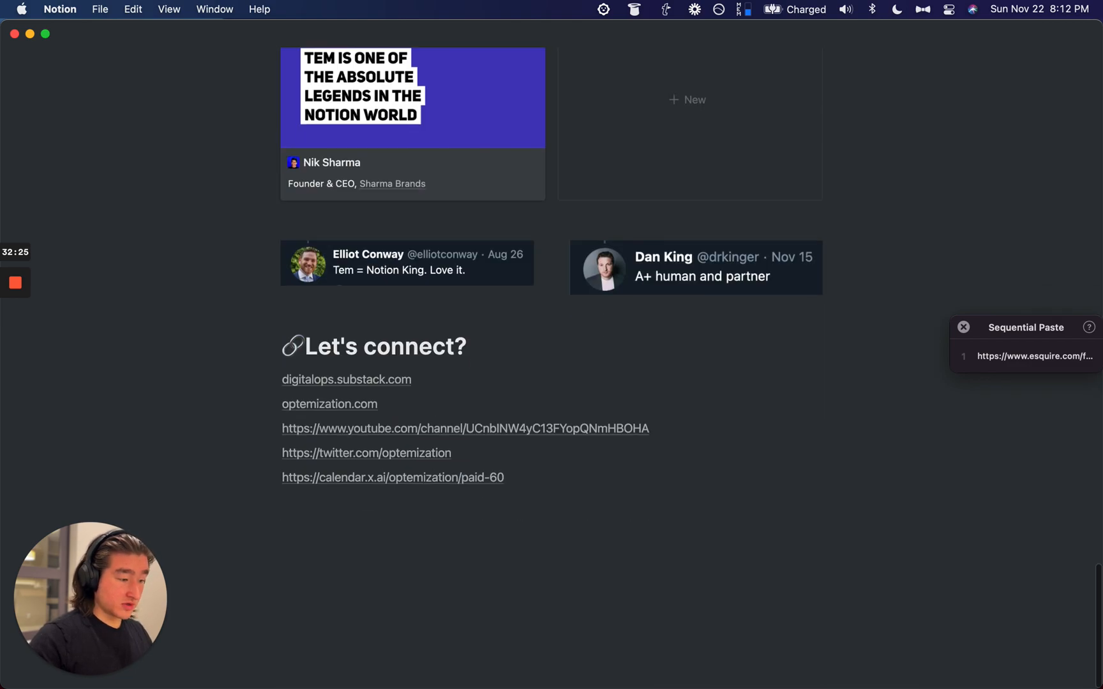
Step: Undo an accidental Esquire link paste at Let's connect? and open the Moscow Mule entry
click(513, 339)
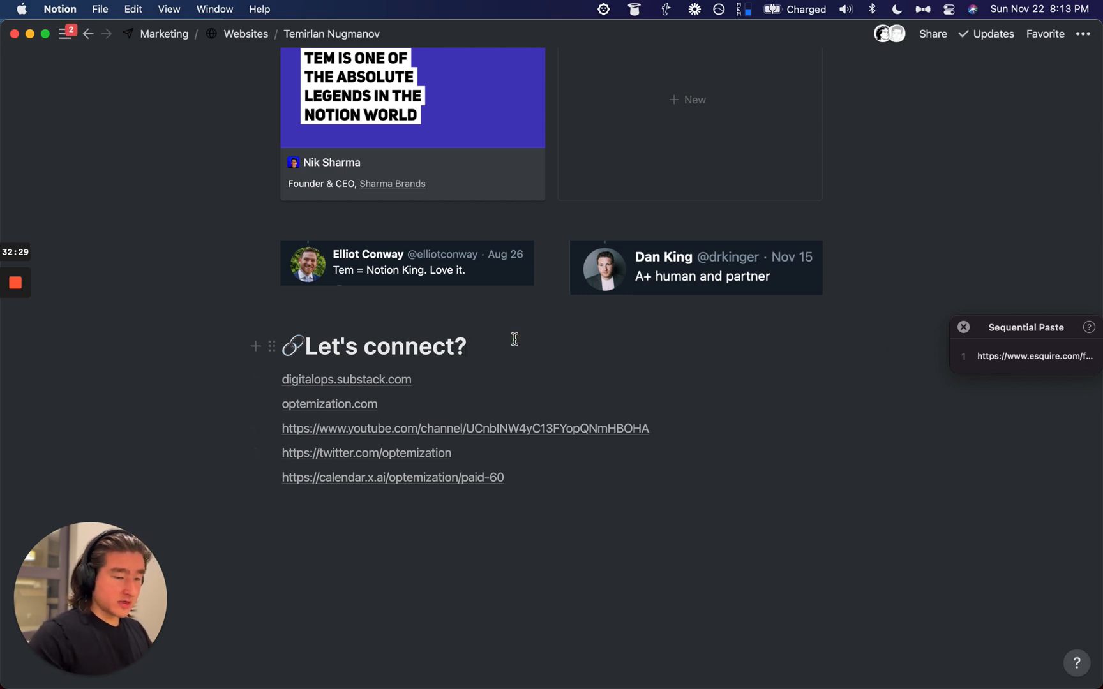
key(alt+super+v)
key(super+z)
scroll(514, 339, up, 10)
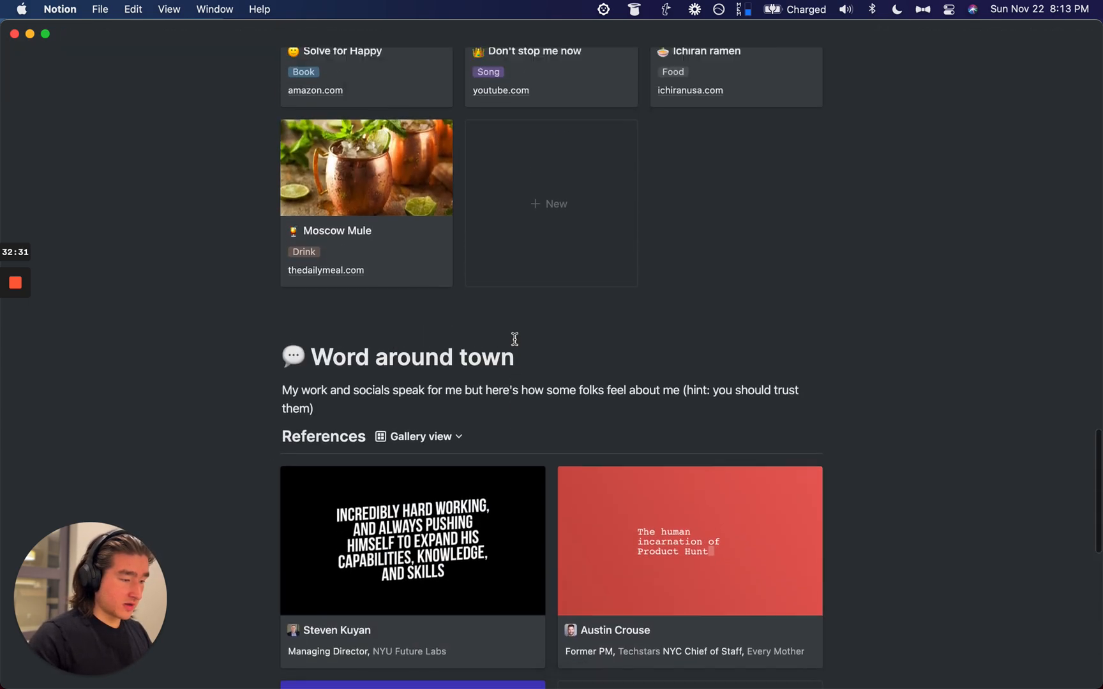
click(439, 328)
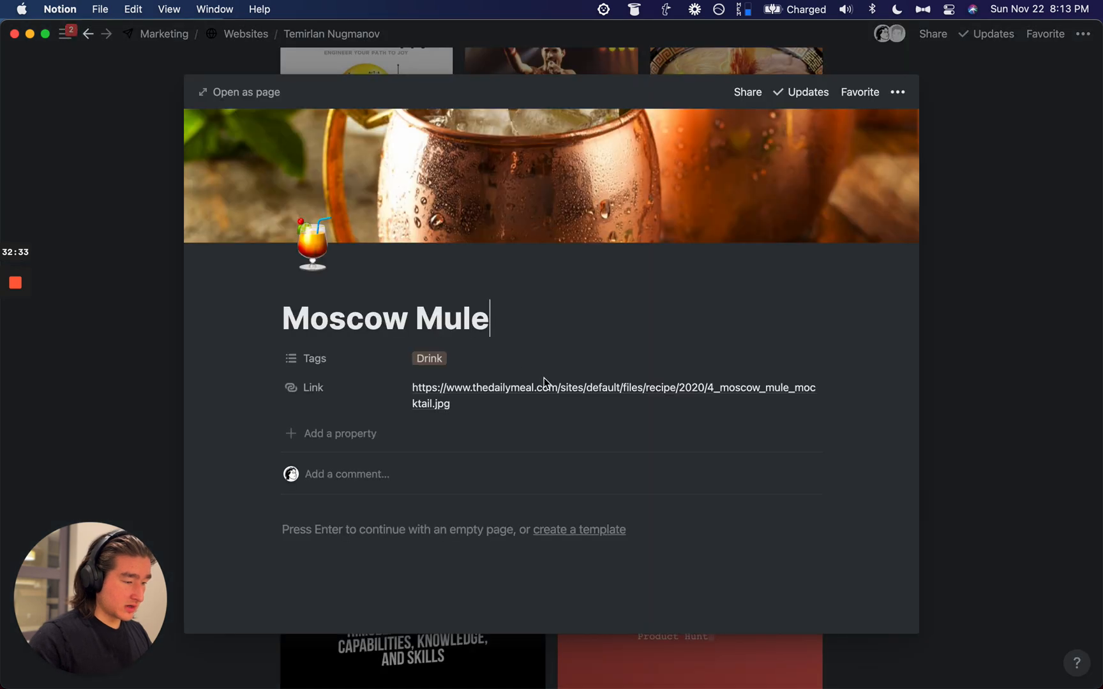
Step: Replace the Moscow Mule link with the Esquire recipe URL
click(499, 404)
key(super+a)
text(https://www.esquire.com/food-drink/drinks/recipes/a3817/moscow-mule-drink-recipe/)
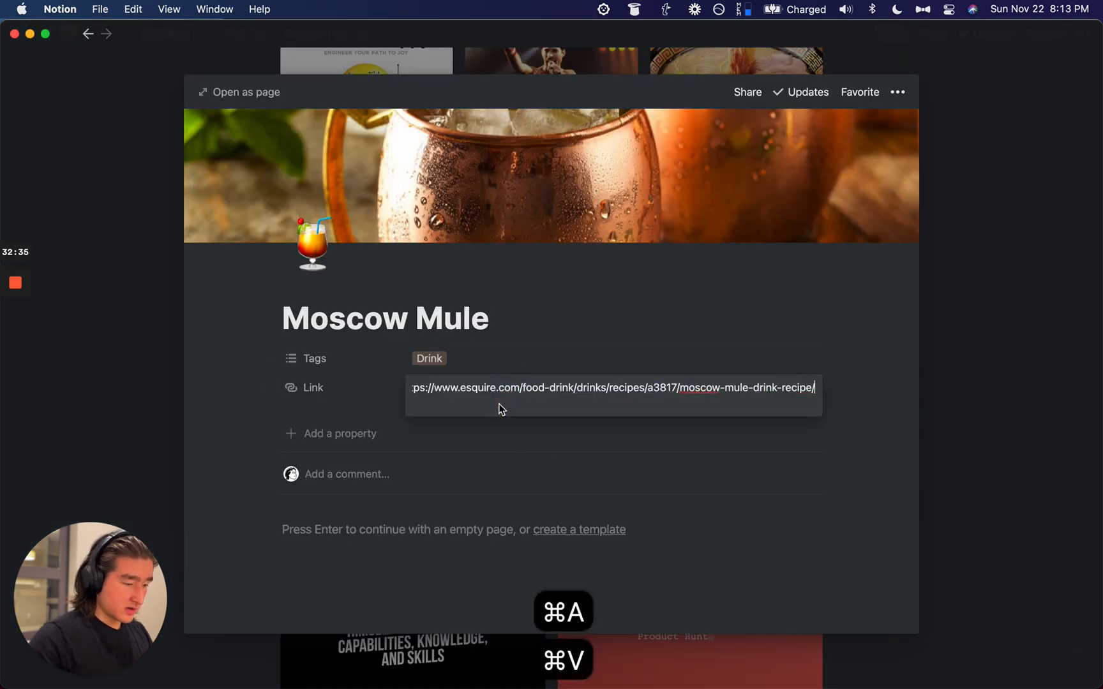
key(Return)
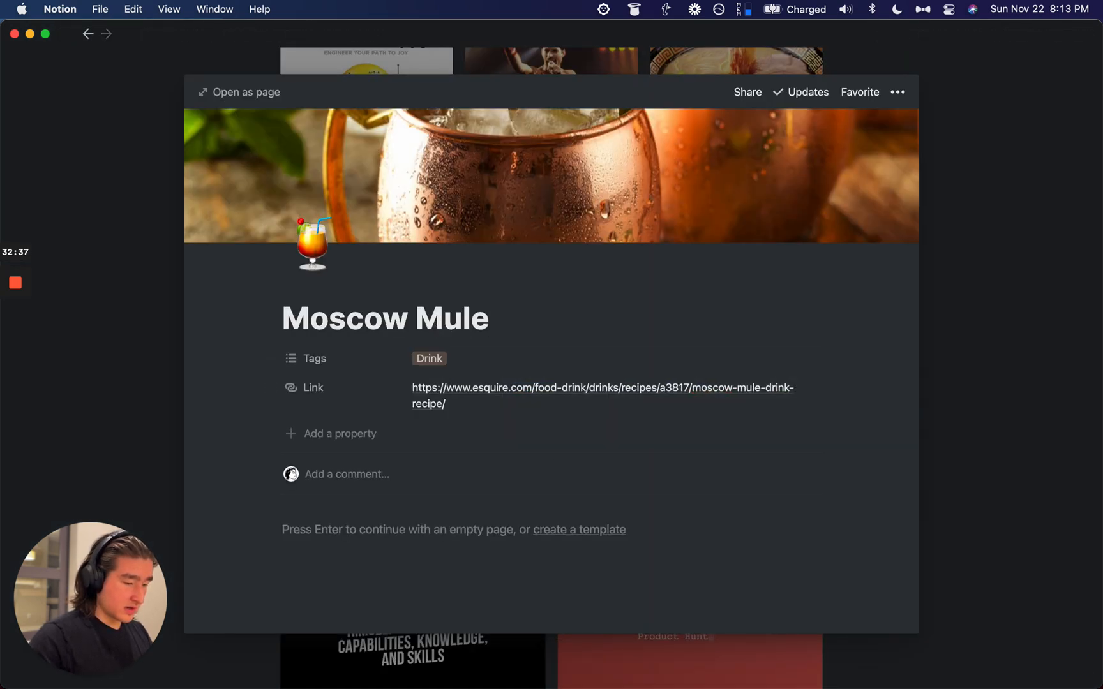
click(957, 255)
Step: Add an empty line directly under the Let's connect? heading
scroll(600, 357, up, 8)
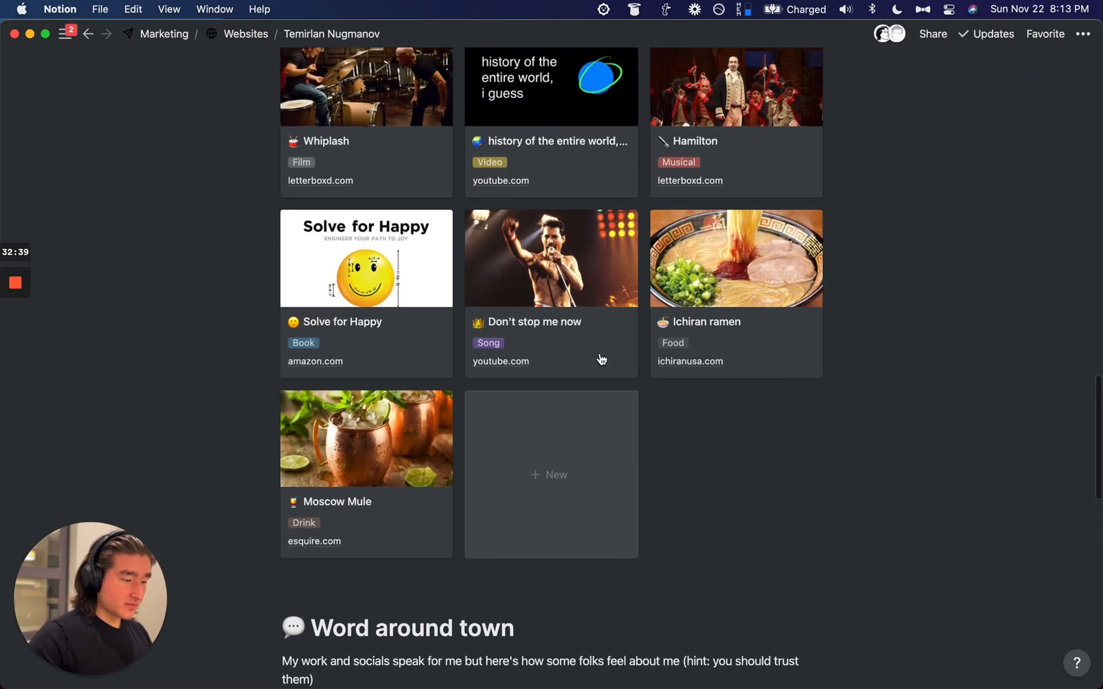
scroll(601, 358, down, 10)
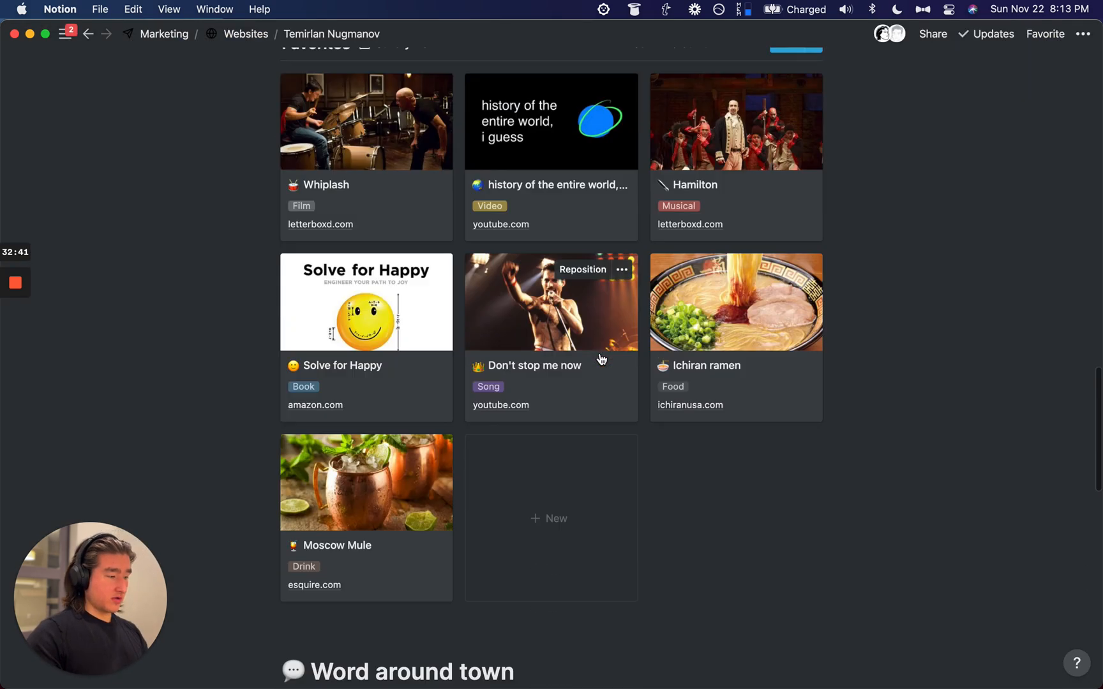
scroll(600, 359, down, 8)
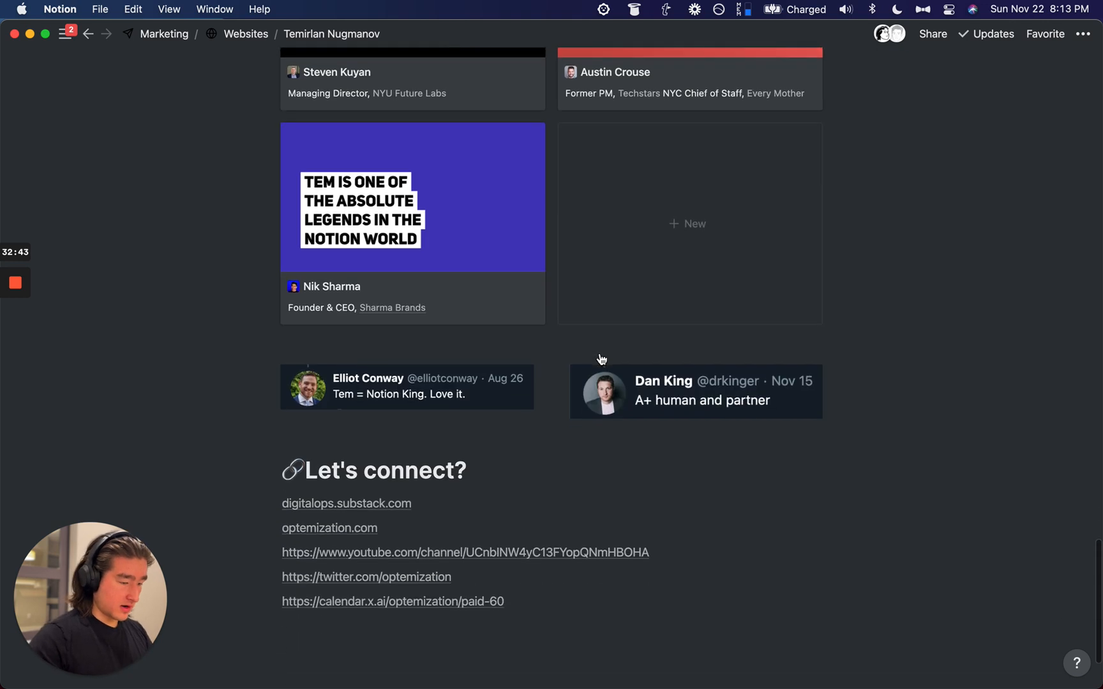
click(505, 357)
key(Return)
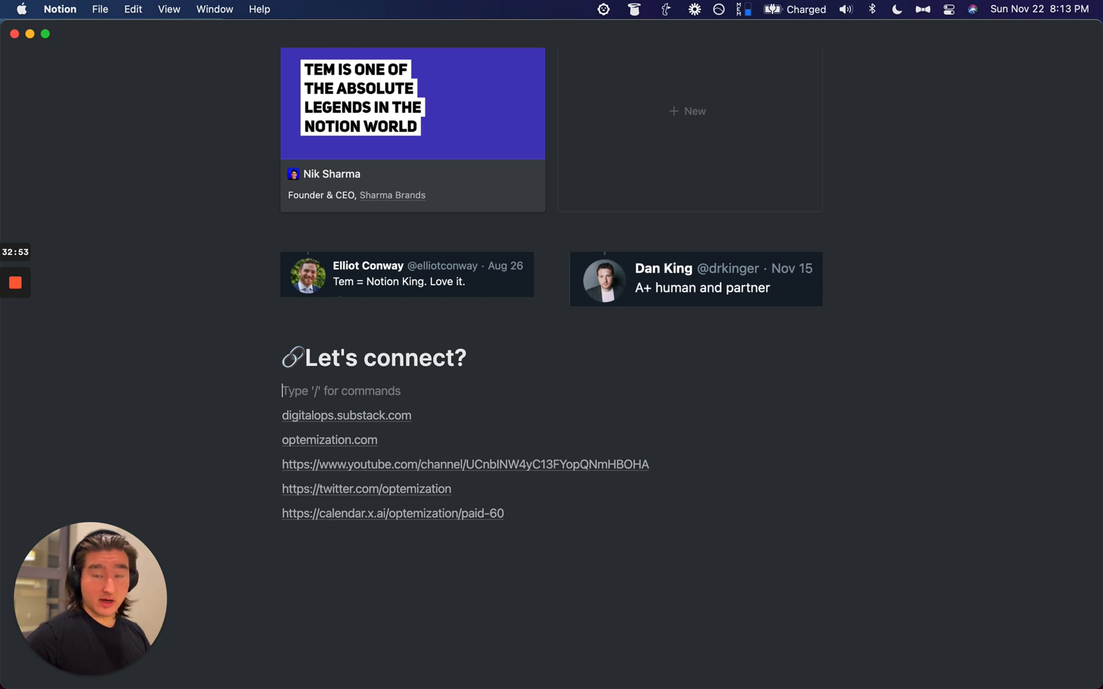
Step: Insert a callout block with /callout on the empty line under Let's connect?
text(/call)
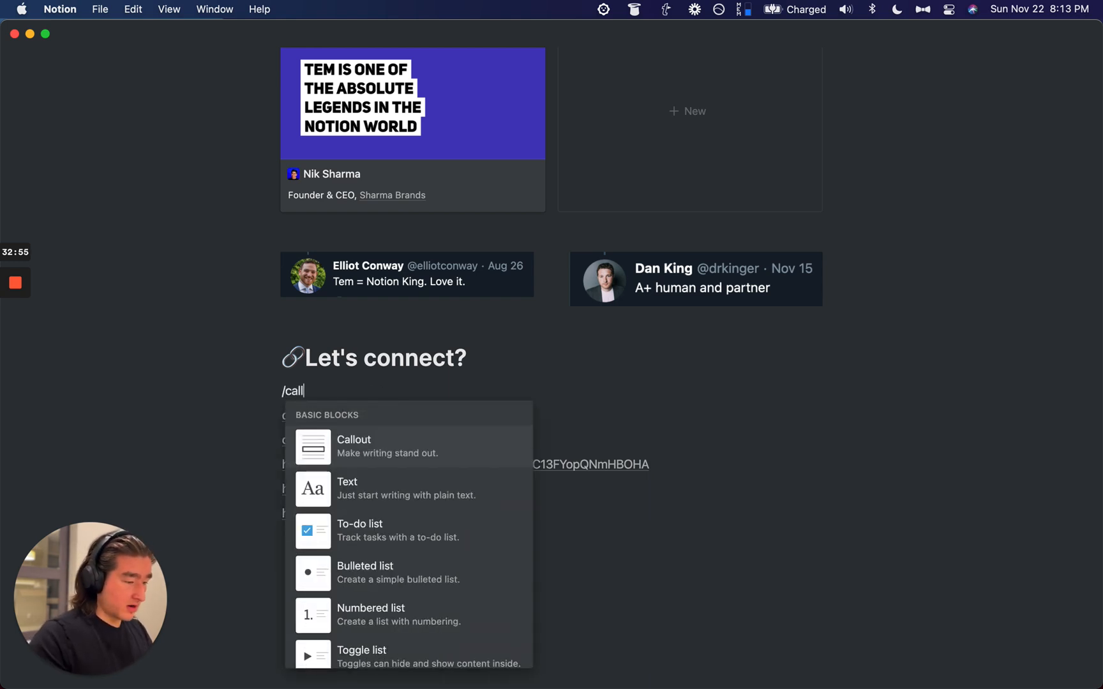
key(Return)
drag(229, 442, 355, 545)
click(181, 446)
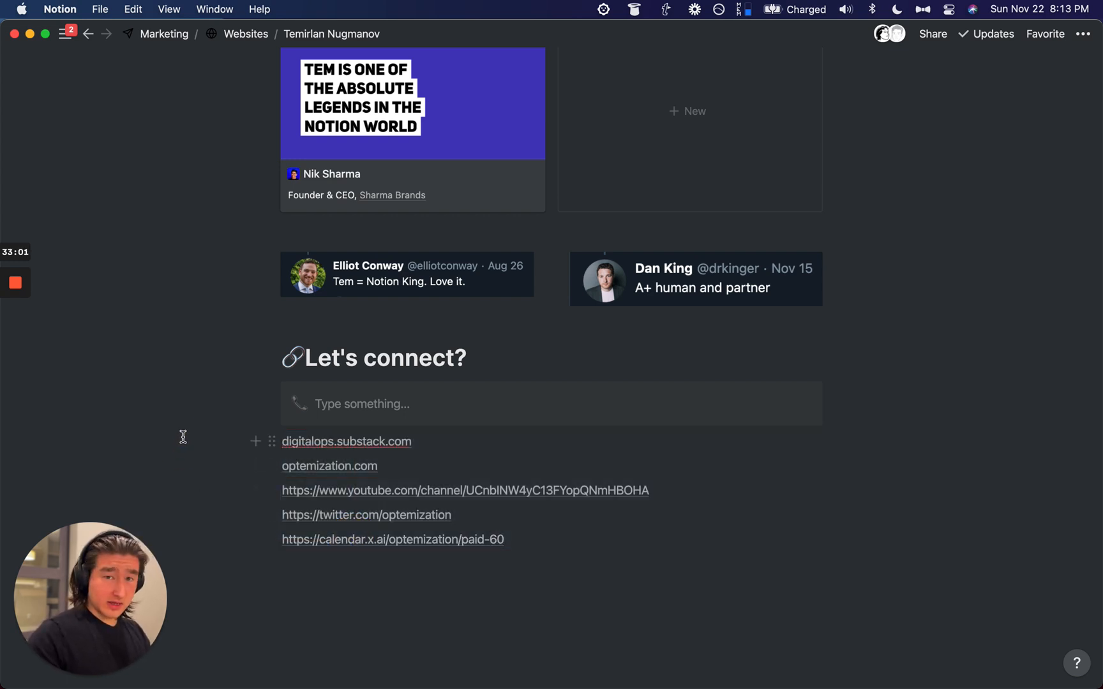
Step: Turn the five link lines into a numbered list and add an empty line below it
drag(180, 438, 391, 554)
key(super+slash)
text(num)
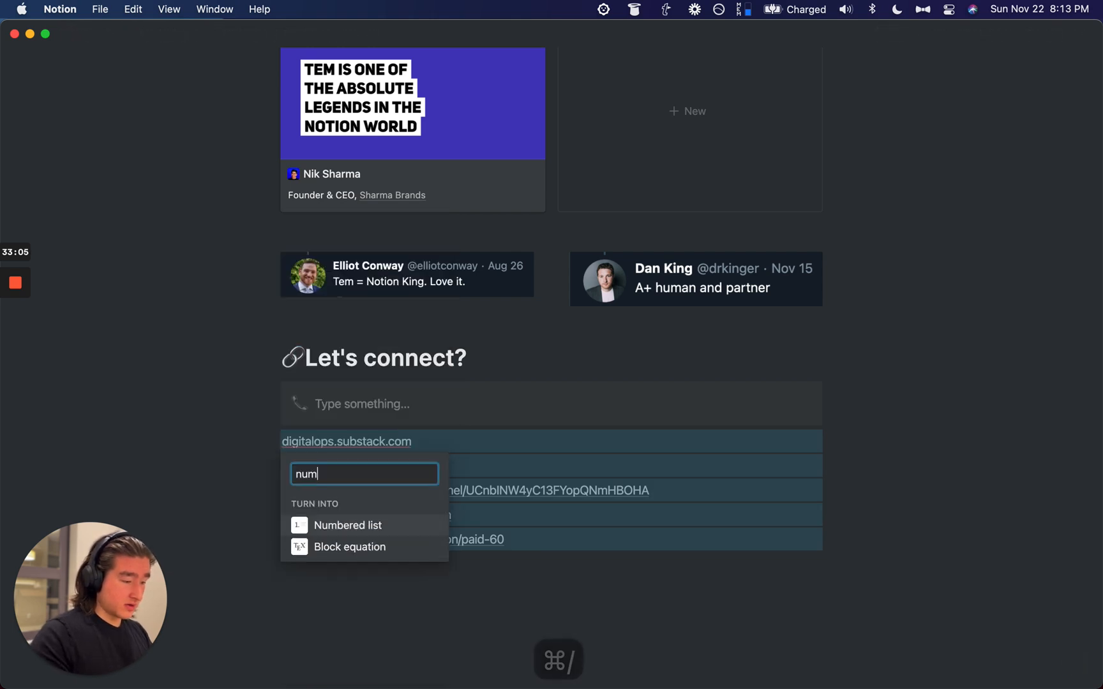
key(Return)
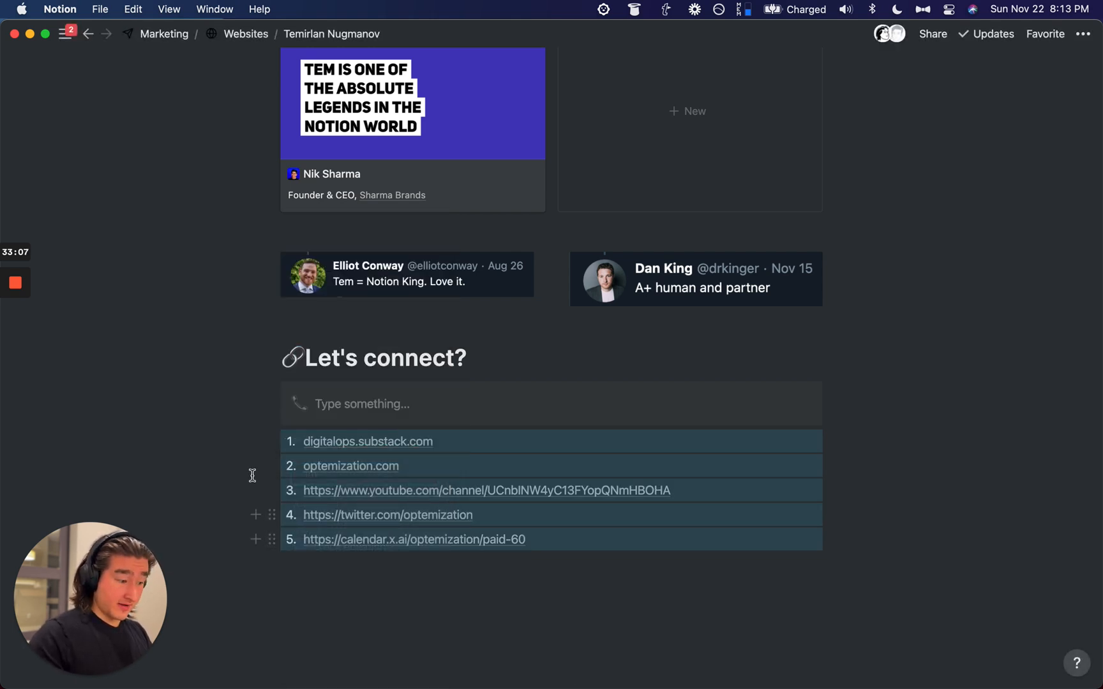
scroll(378, 421, down, 2)
click(370, 533)
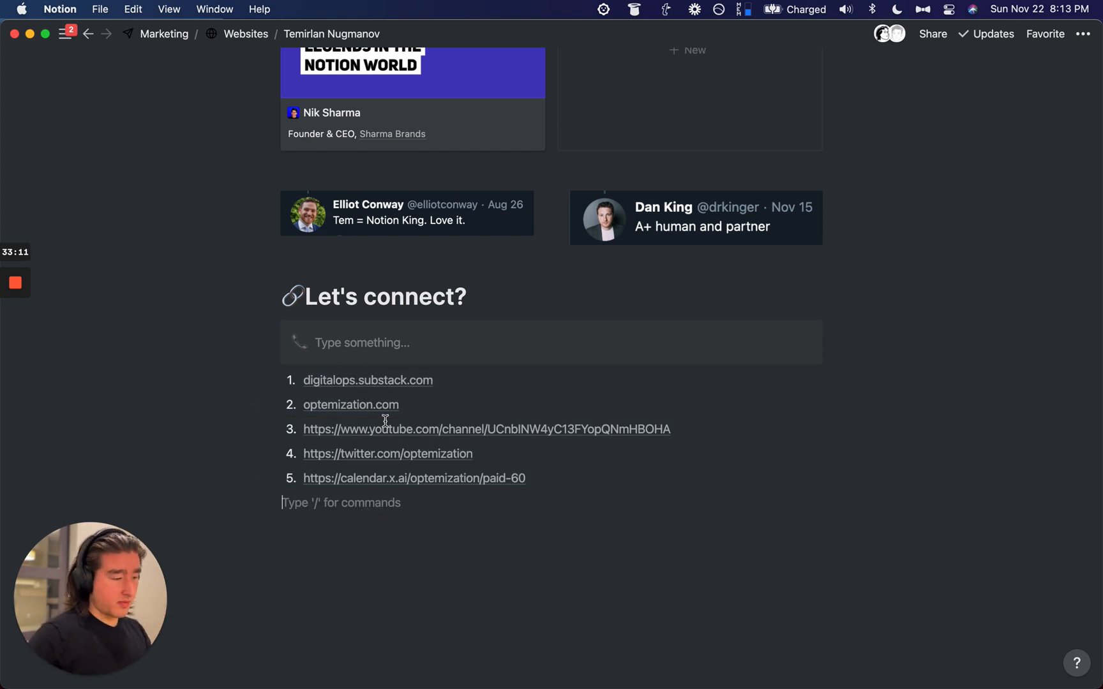
Step: Duplicate the callout until there are six empty callouts
click(366, 343)
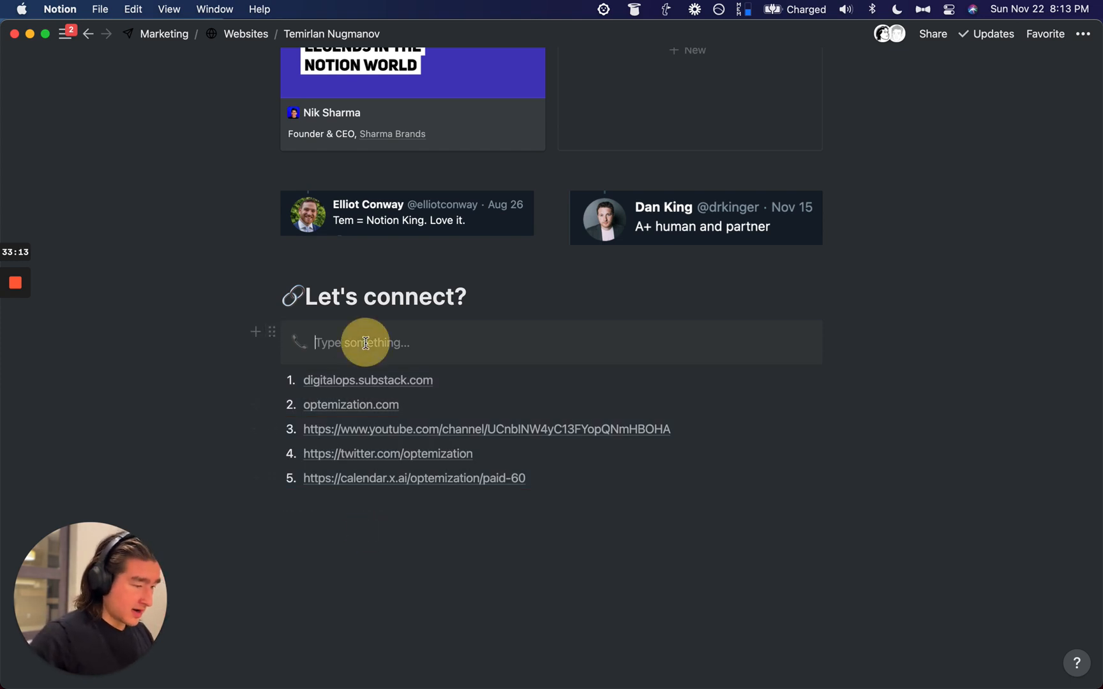
click(214, 339)
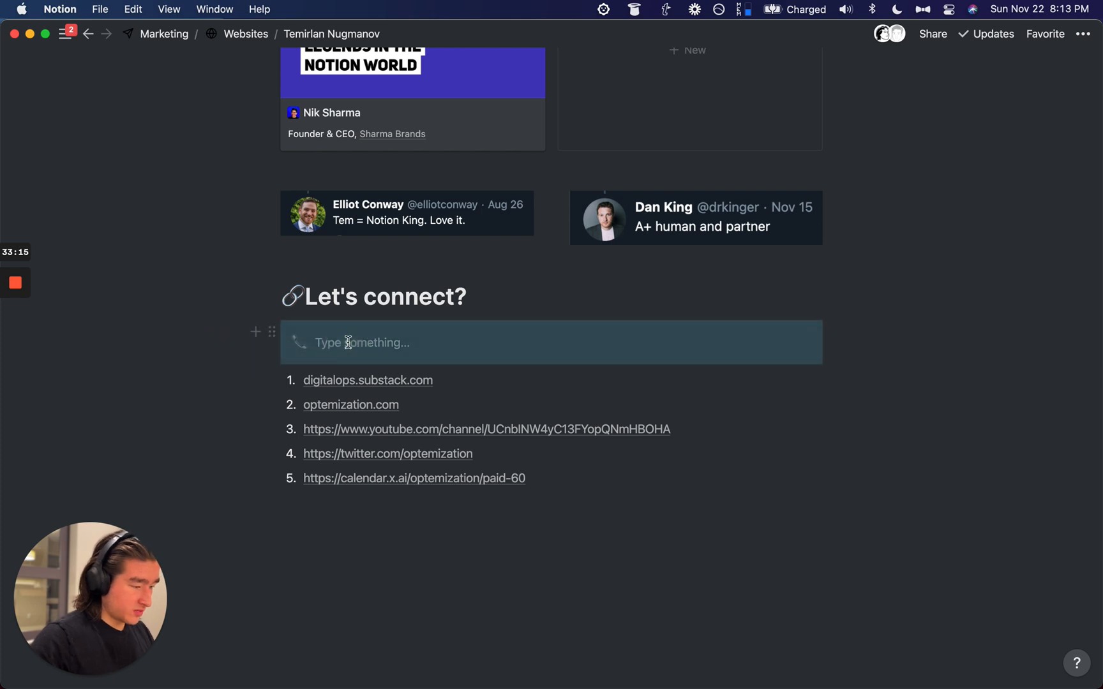
key(super+d)
drag(202, 343, 337, 390)
key(super+d)
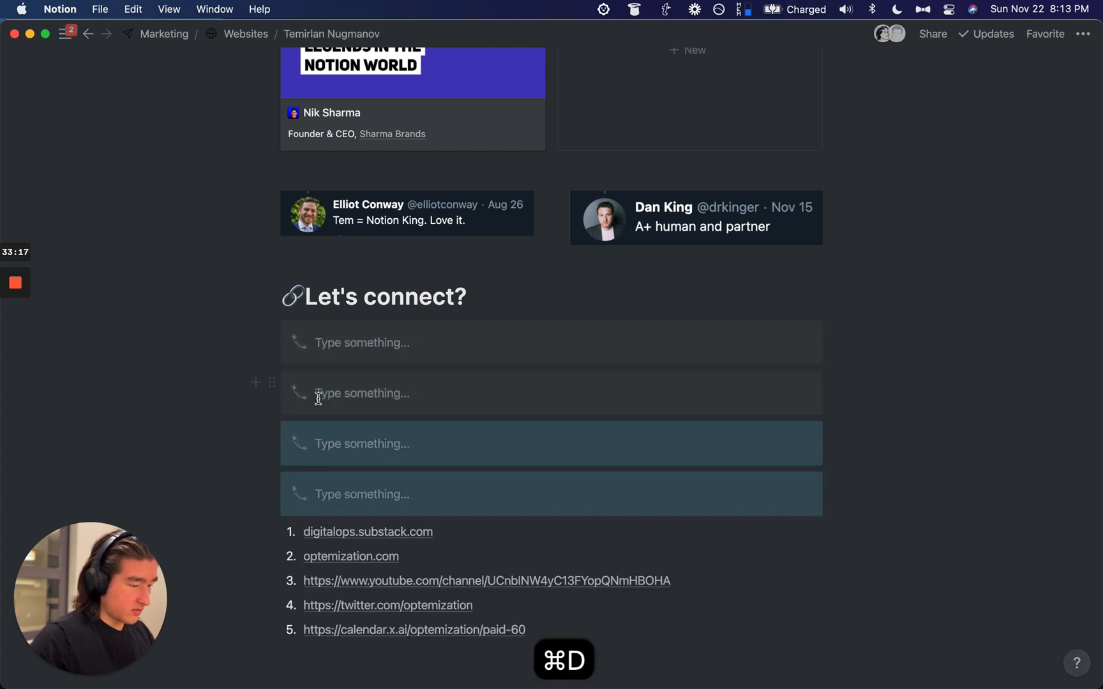
key(super+d)
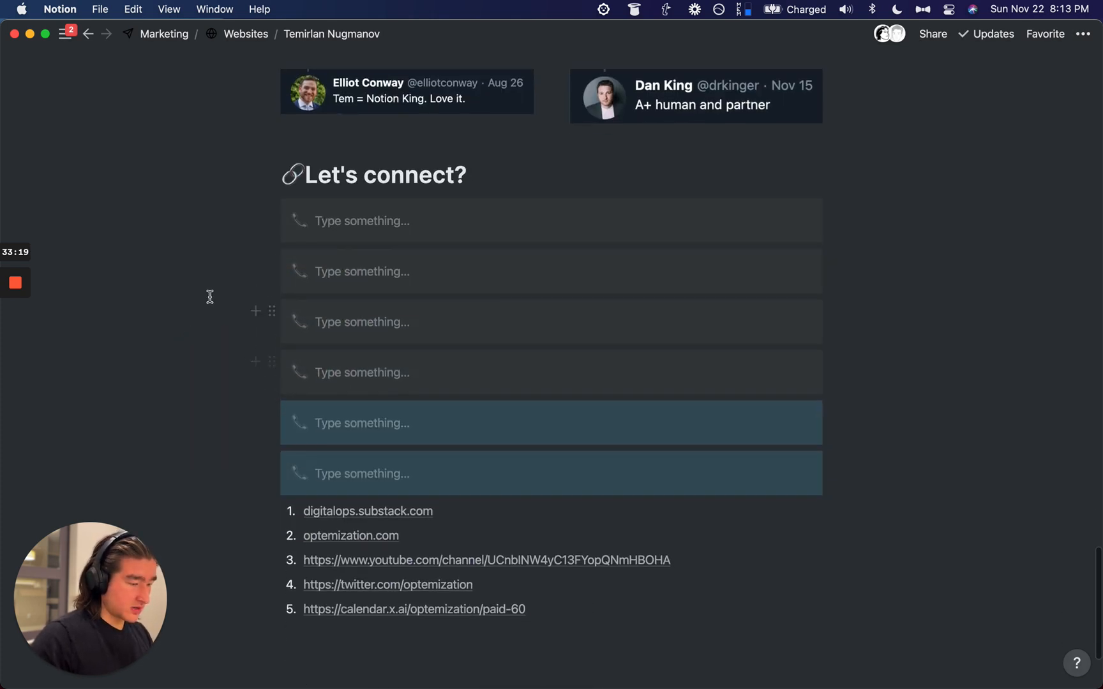
Step: Drag the six callouts into two side-by-side columns of three
drag(269, 264, 861, 211)
click(272, 278)
drag(271, 278, 324, 312)
drag(245, 306, 330, 334)
drag(273, 285, 279, 251)
drag(224, 283, 354, 320)
drag(273, 273, 284, 248)
drag(197, 385, 314, 426)
drag(271, 379, 716, 248)
click(958, 238)
scroll(412, 287, up, 3)
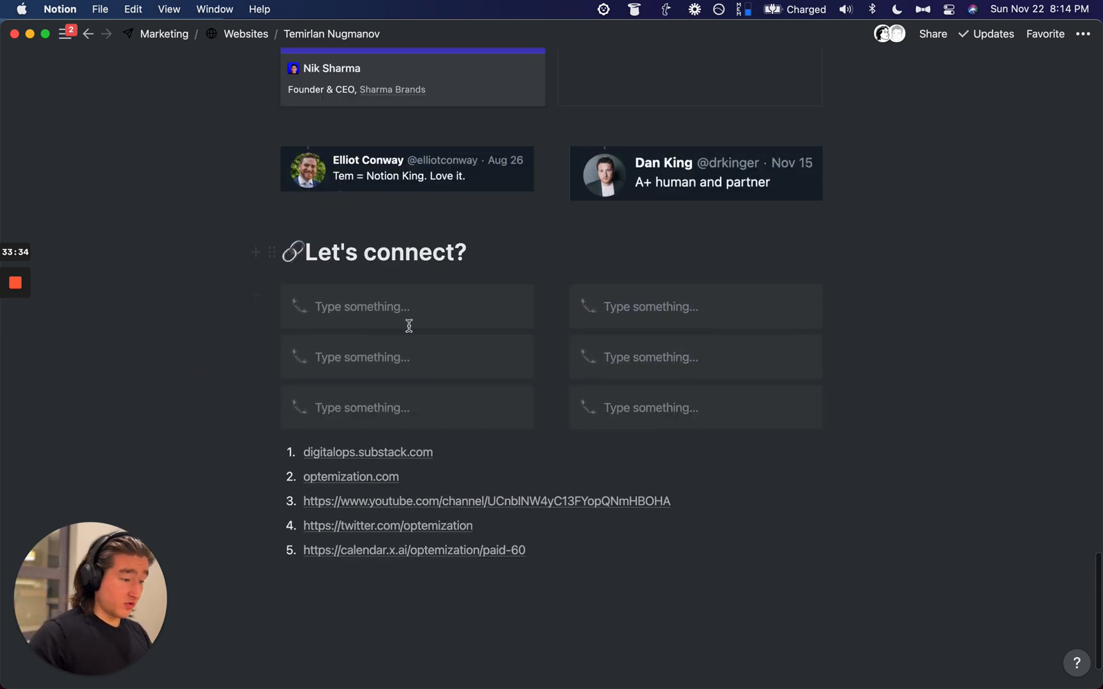
Step: Label the callouts Substack, Optemization, YouTube Channel, Twitter and Paid Consulting
click(313, 307)
text(Substack)
click(356, 350)
text(WE)
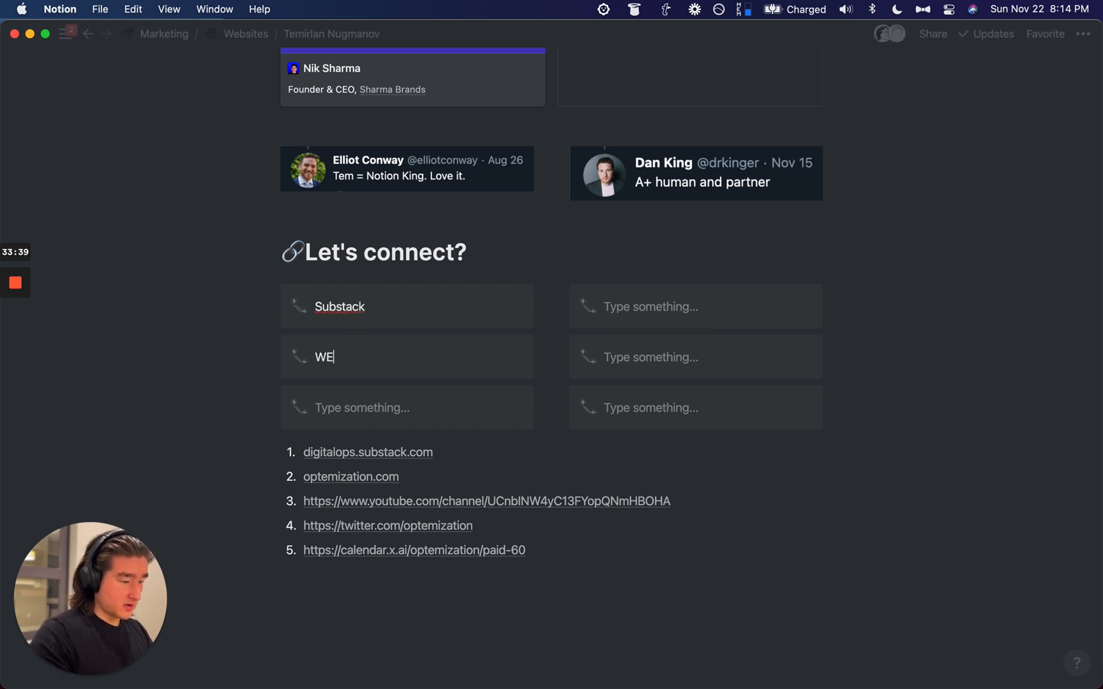
text(bsite)
key(super+BackSpace)
text(Optemization)
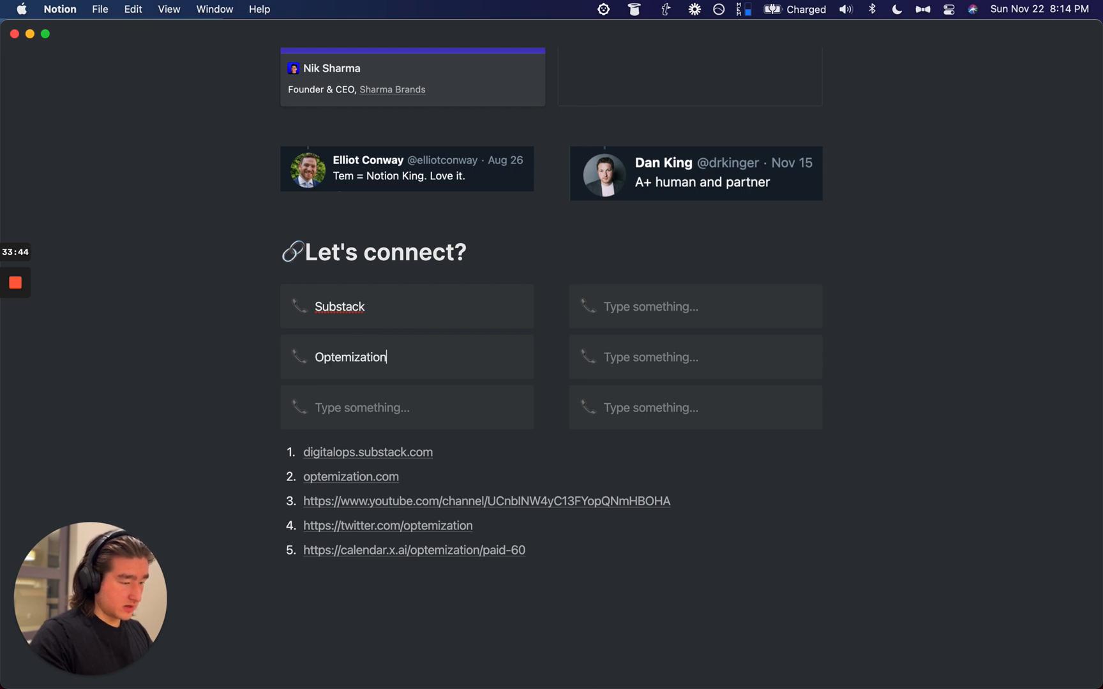
click(355, 402)
text(YouTube Channel)
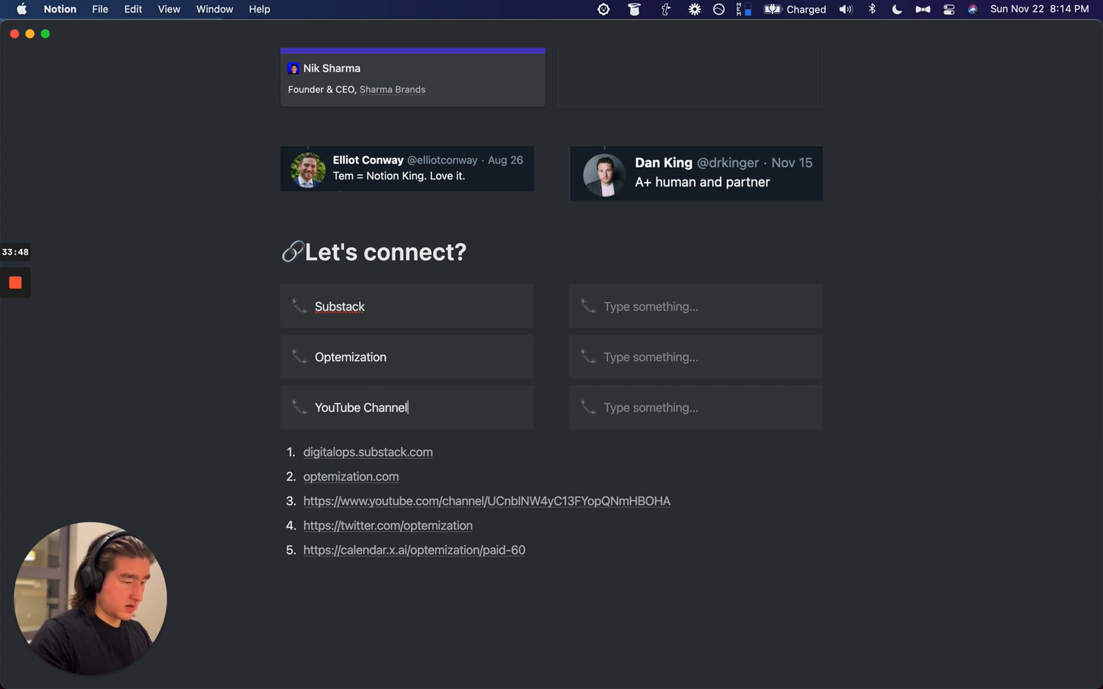
click(675, 299)
text(Twitter)
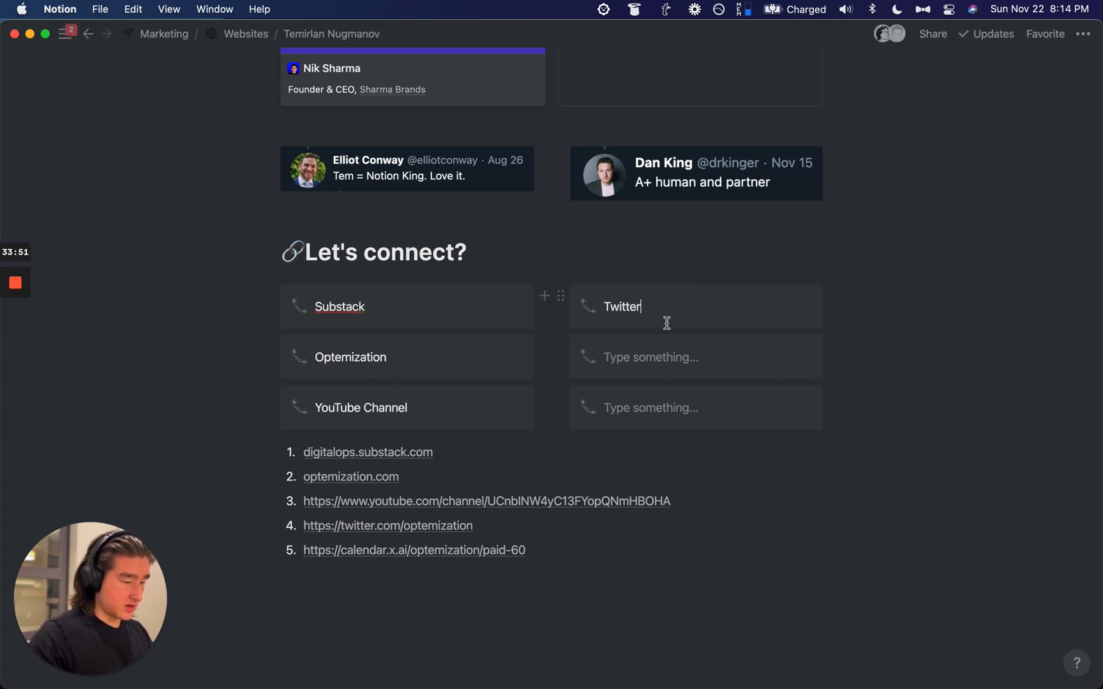
click(641, 356)
text(Paid Consulting)
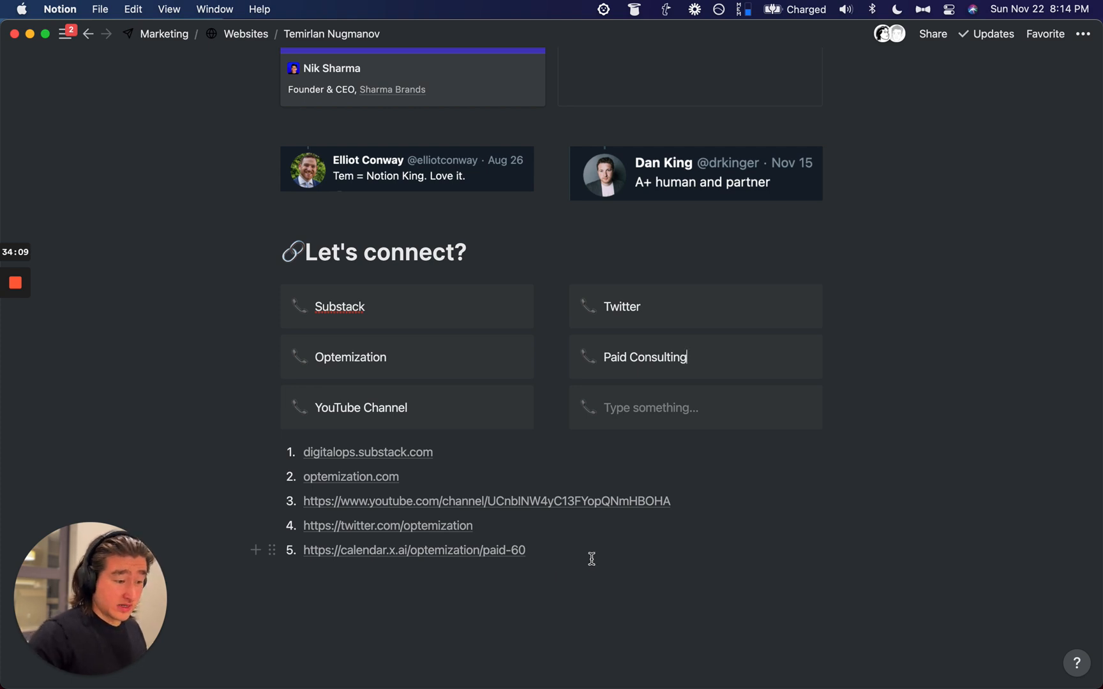
Step: Delete the leftover empty callout and the Optemization callout
drag(868, 411, 715, 413)
key(BackSpace)
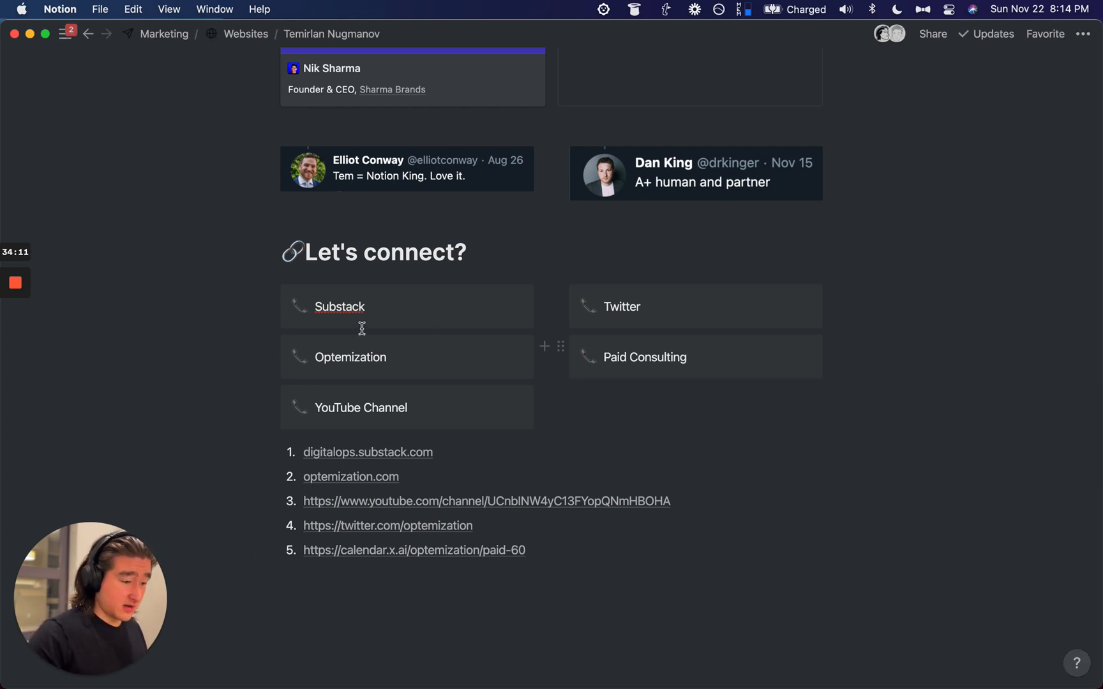
drag(222, 362, 357, 360)
key(BackSpace)
Step: Link the word Optemization in the intro to optemization.com
scroll(489, 313, up, 20)
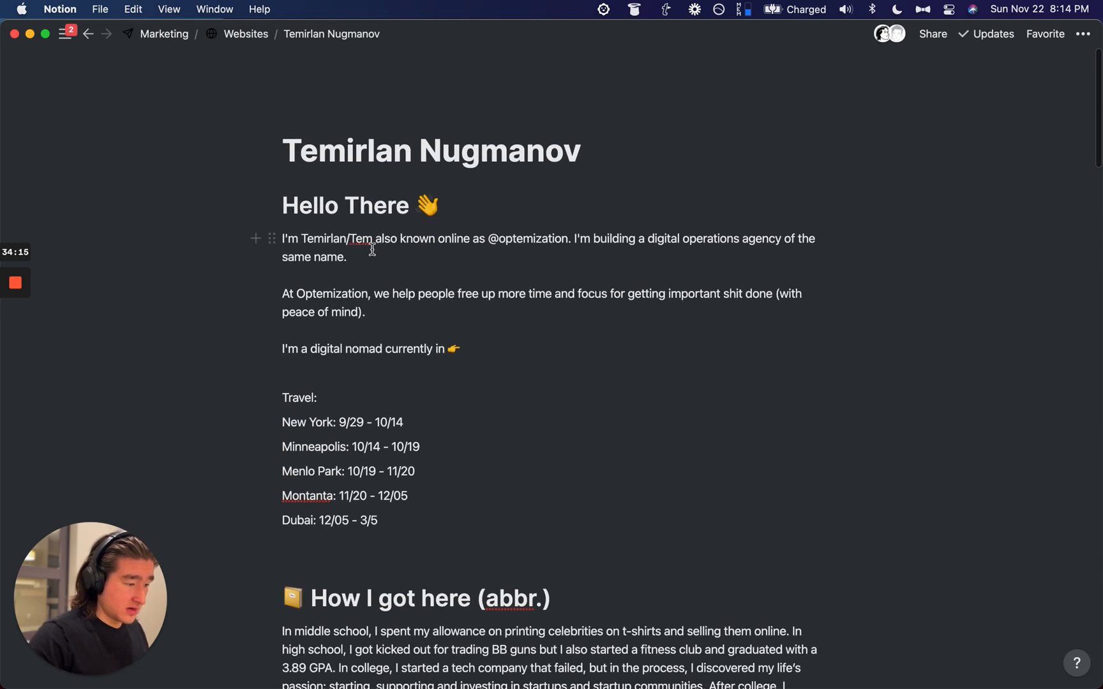
double_click(349, 292)
click(342, 264)
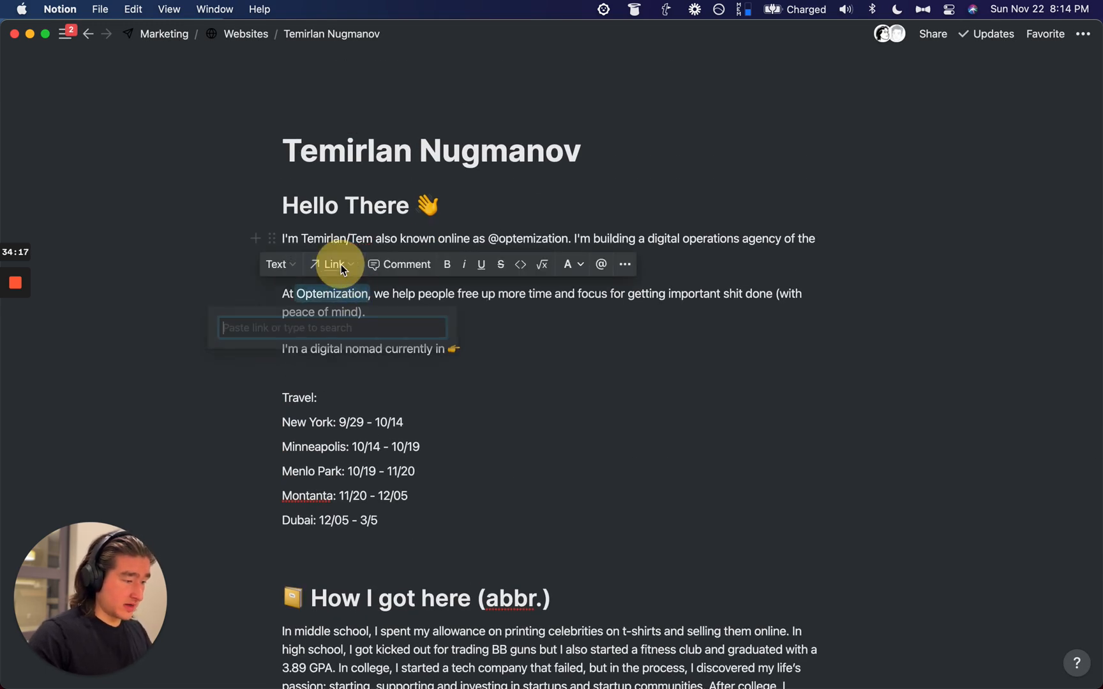
text(optemization.com)
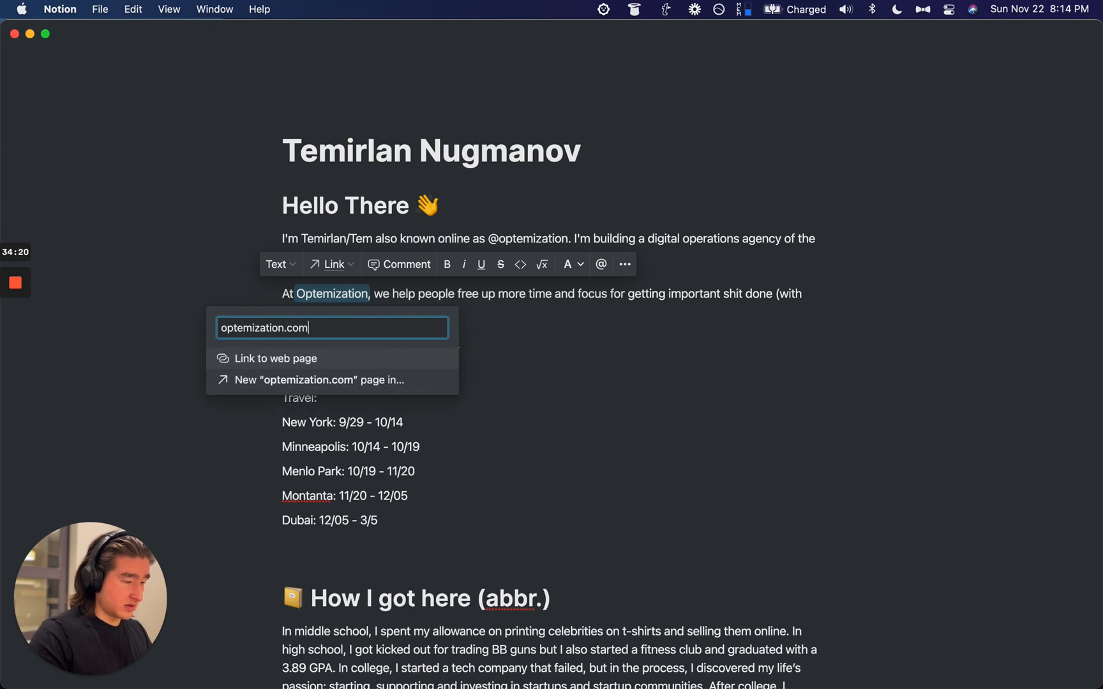
key(Return)
Step: Cut the Substack URL and clear optemization.com from the numbered list
scroll(363, 364, down, 20)
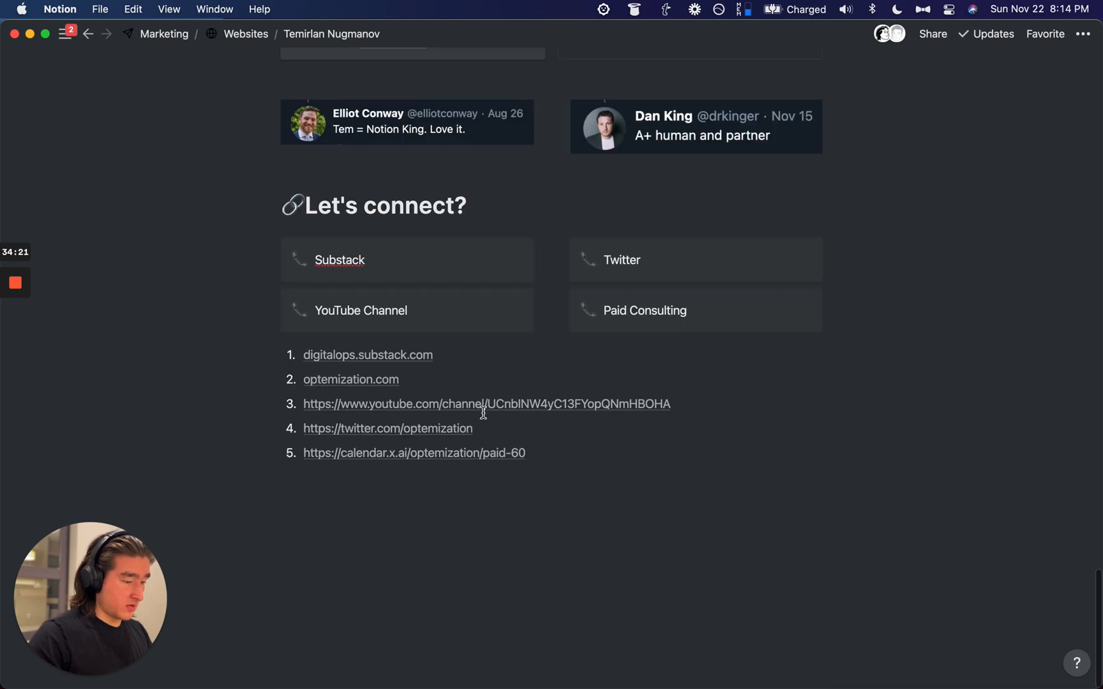
scroll(355, 332, up, 2)
key(alt+super+c)
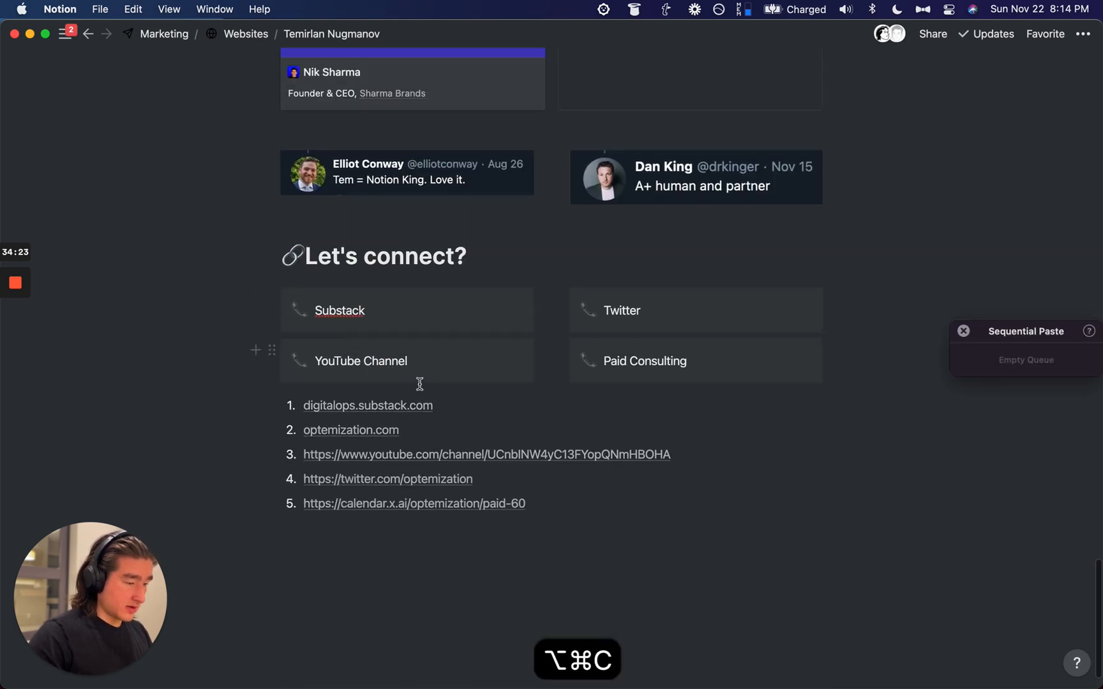
drag(446, 407, 294, 406)
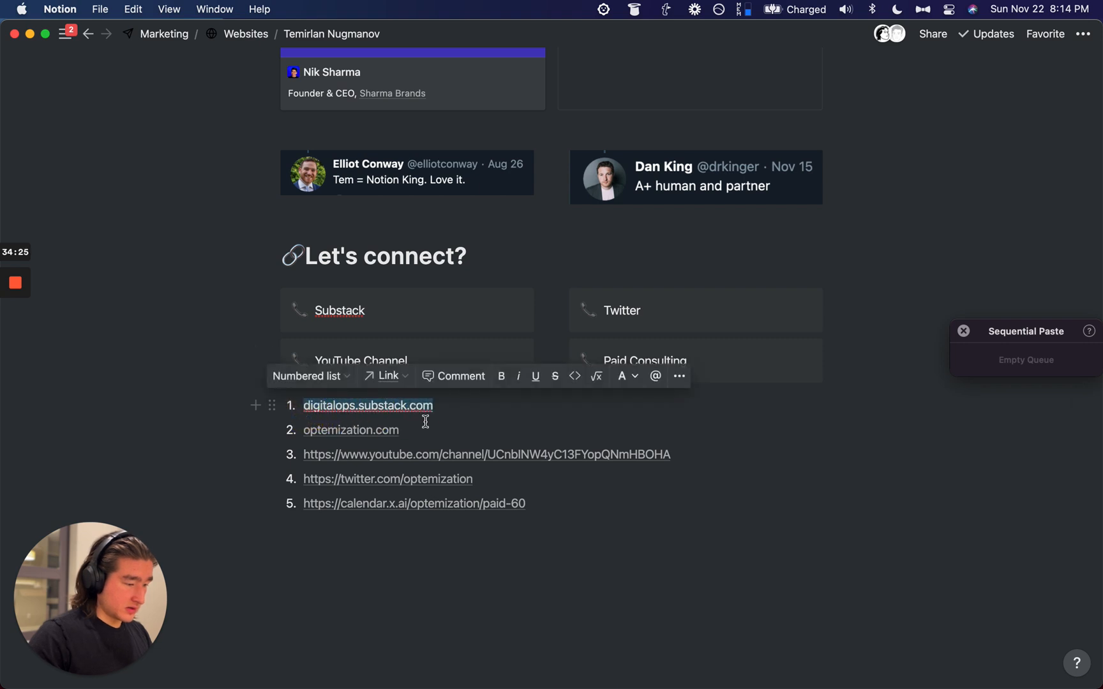
key(super+c)
key(super+x)
key(BackSpace)
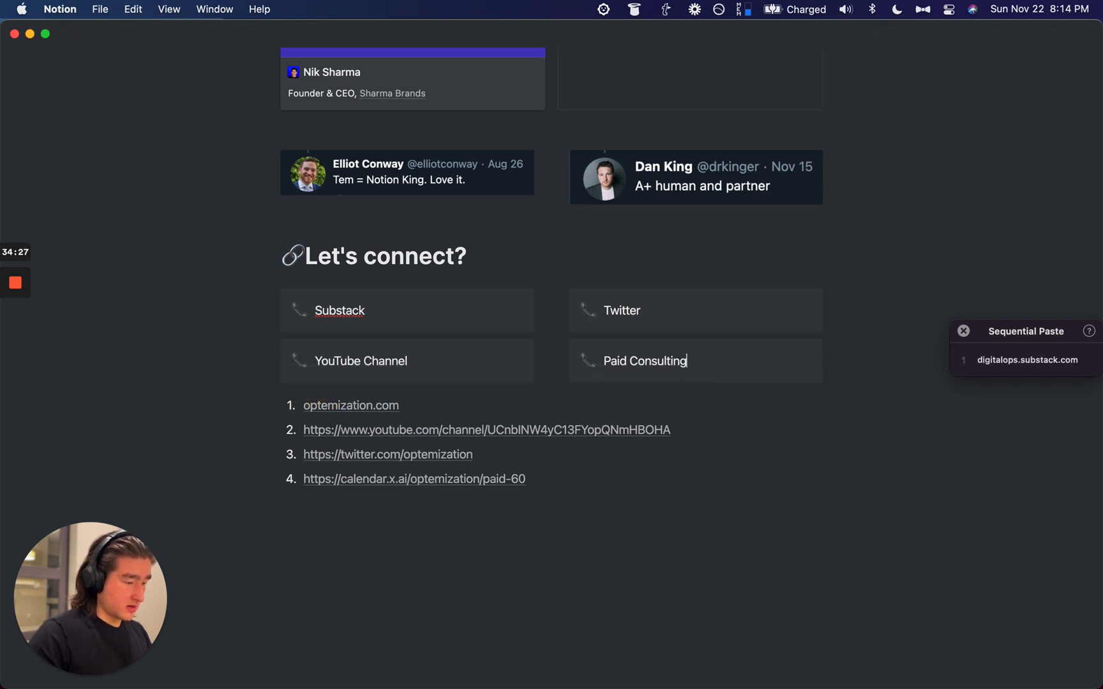
key(super+BackSpace)
key(BackSpace)
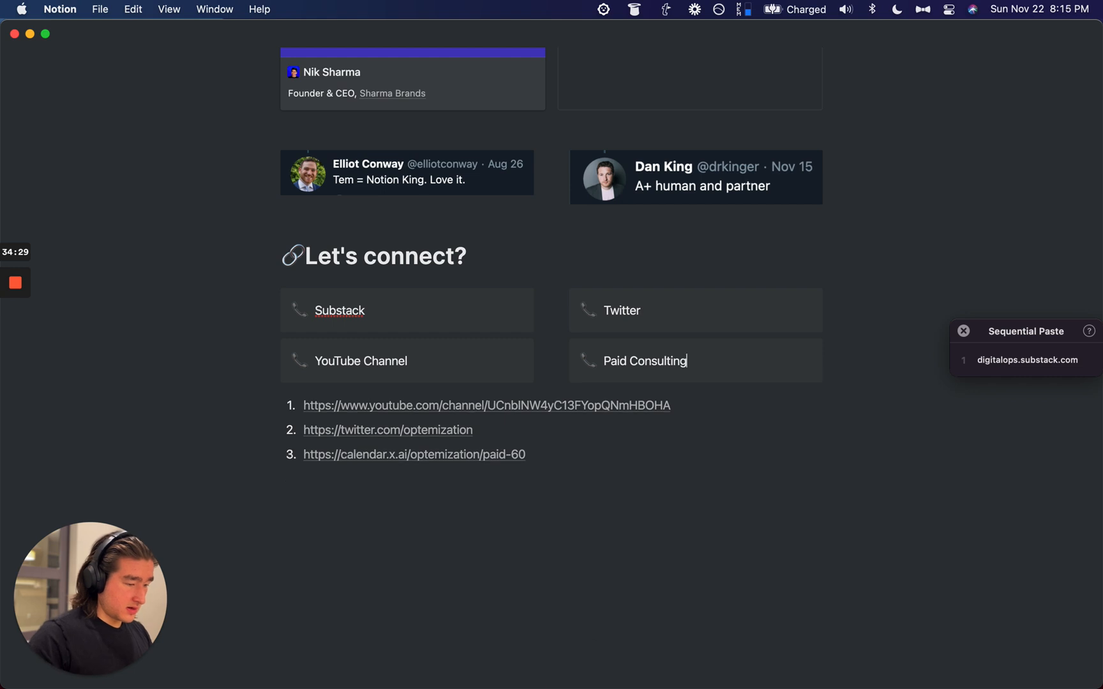
Step: Cut the YouTube, Twitter and calendar URLs out of the numbered list, removing emptied items
key(shift+super+Left)
key(super+x)
key(BackSpace)
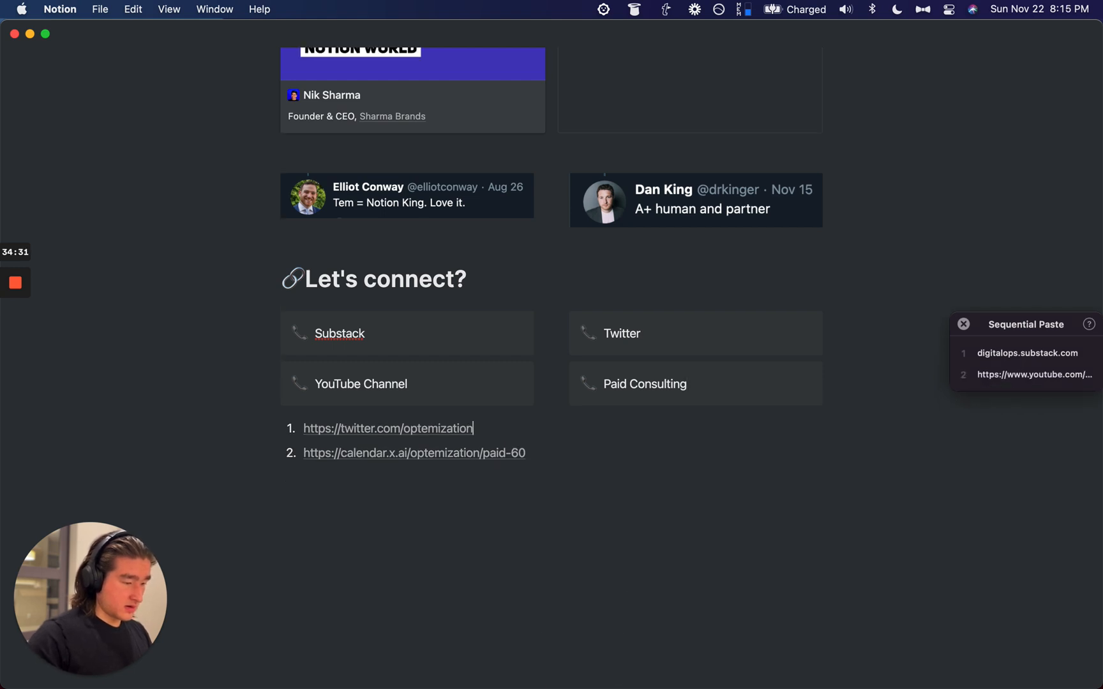
key(shift+super+Left)
key(super+x)
key(BackSpace)
key(BackSpace)
key(shift+super+Left)
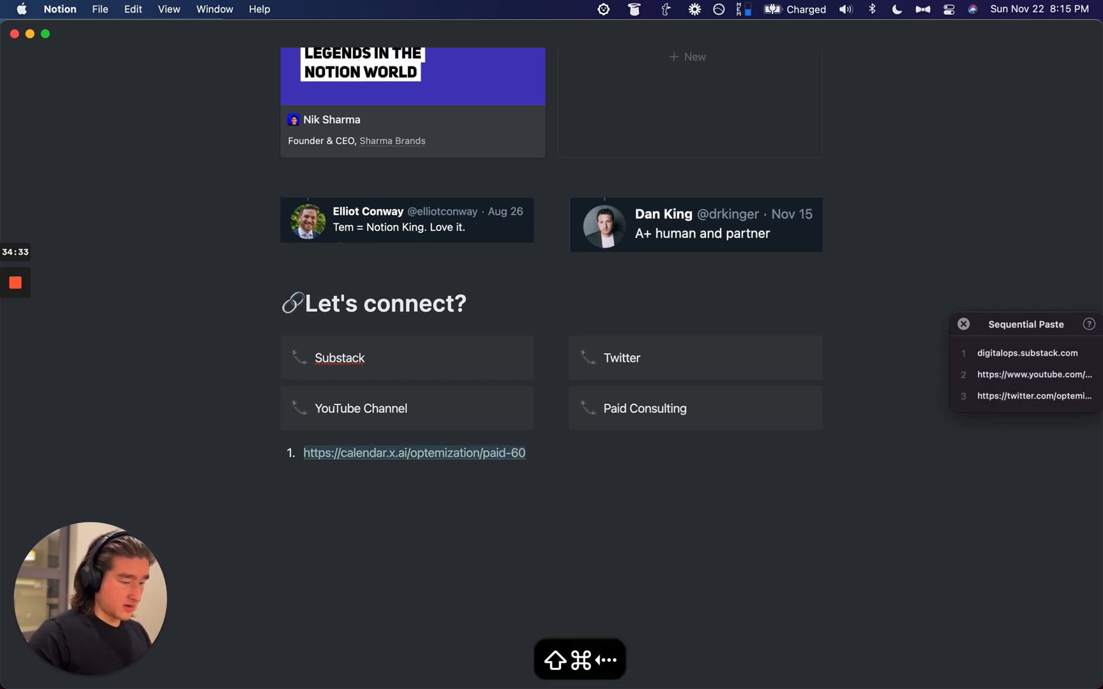
key(super+x)
key(BackSpace)
key(BackSpace)
Step: Link the Substack callout to its copied Substack URL
double_click(335, 381)
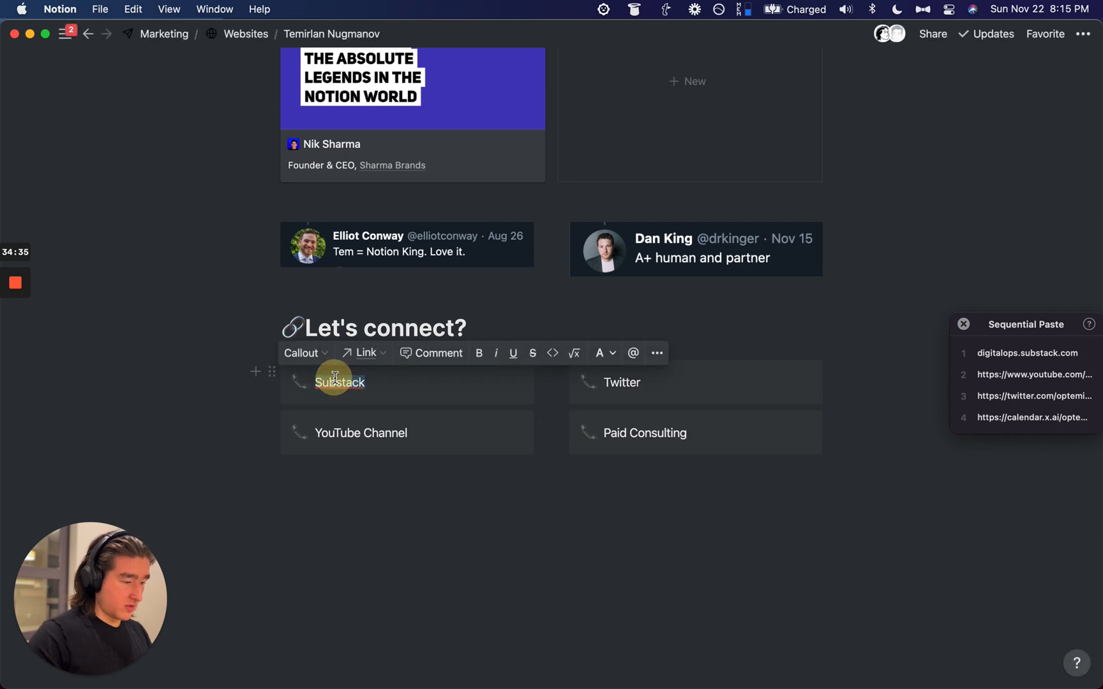
key(alt+super+v)
key(super+z)
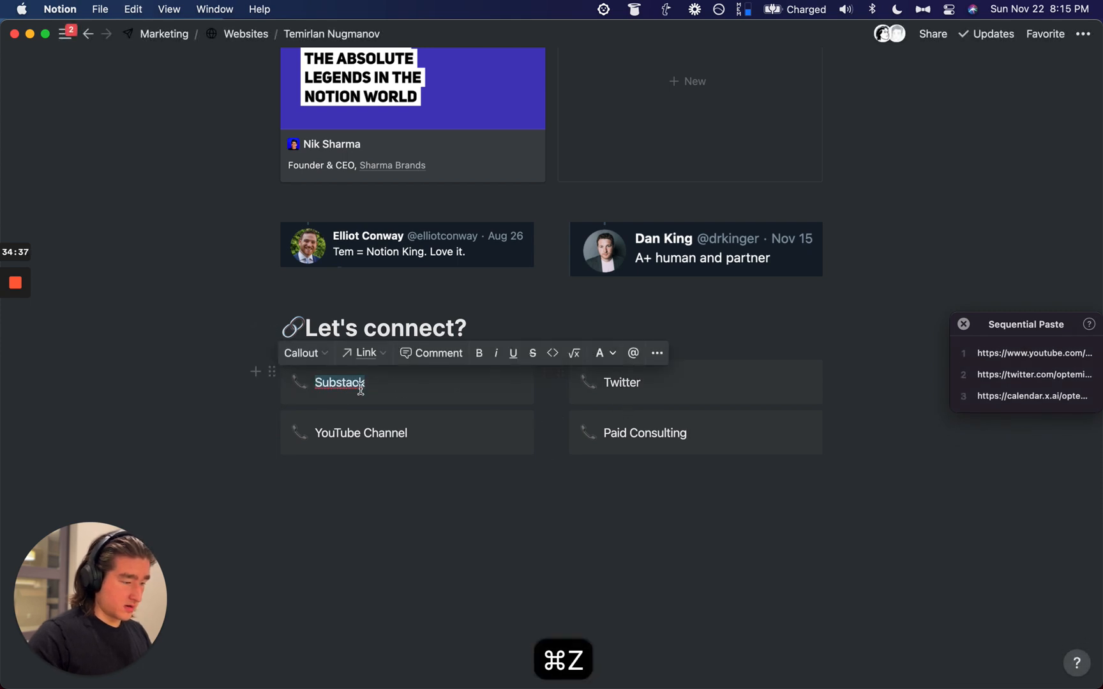
click(389, 357)
key(super+v)
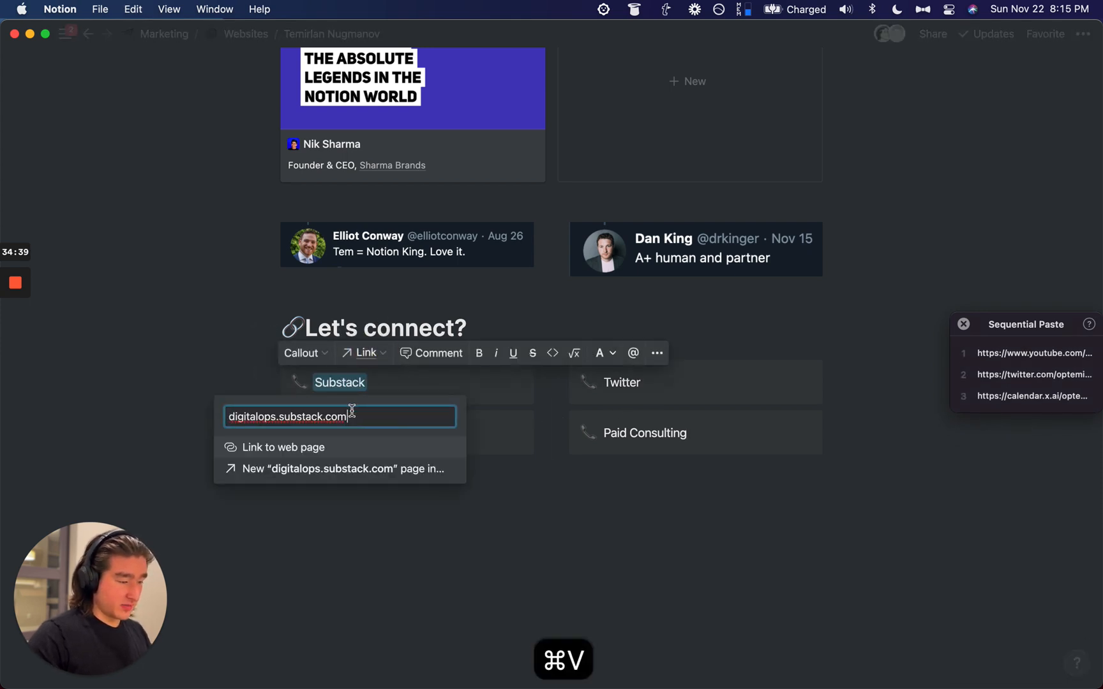
click(328, 458)
Step: Link Twitter, YouTube Channel and Paid Consulting to the queued URLs, including the calendar link
double_click(621, 382)
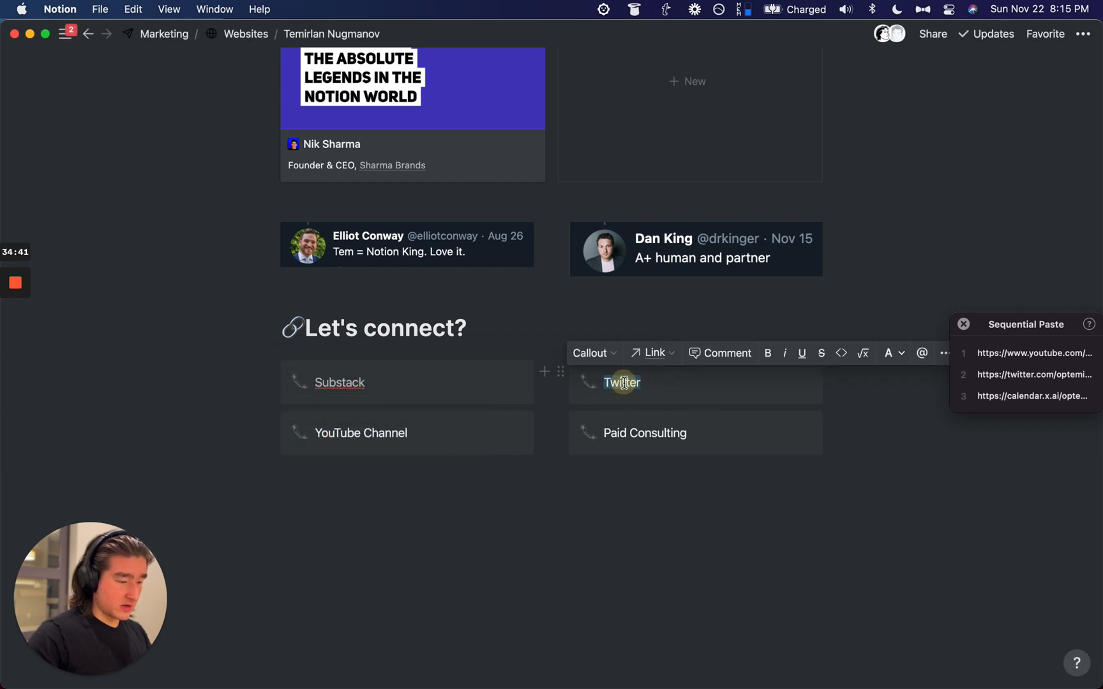
click(649, 354)
key(alt+super+v)
key(Return)
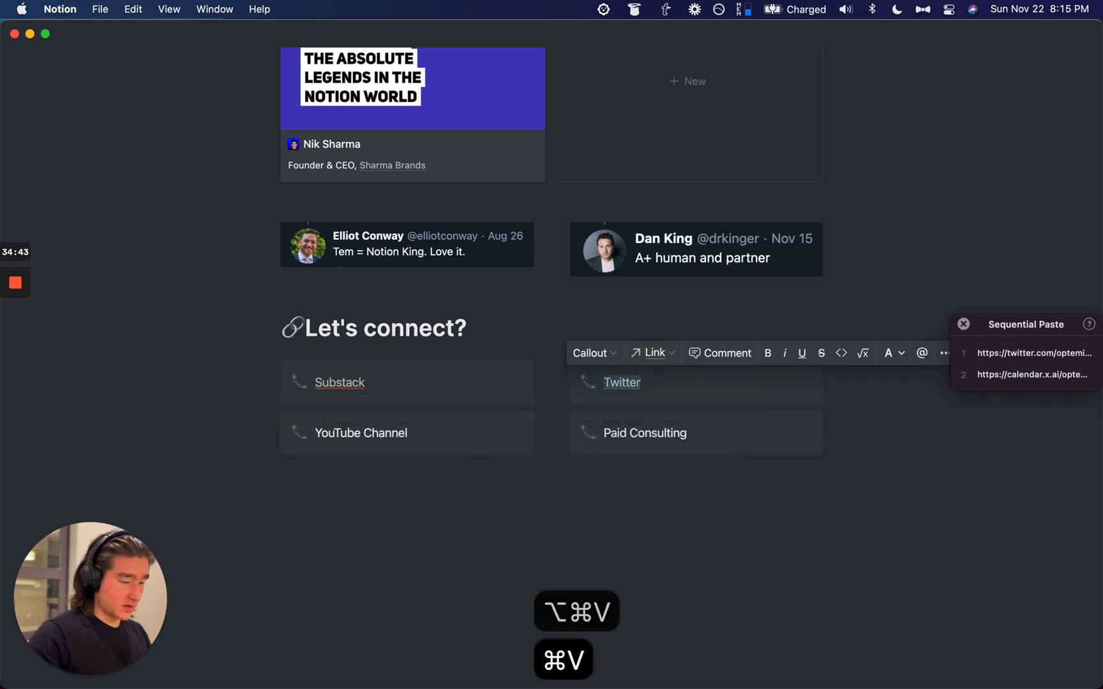
triple_click(371, 436)
key(super+k)
key(alt+super+v)
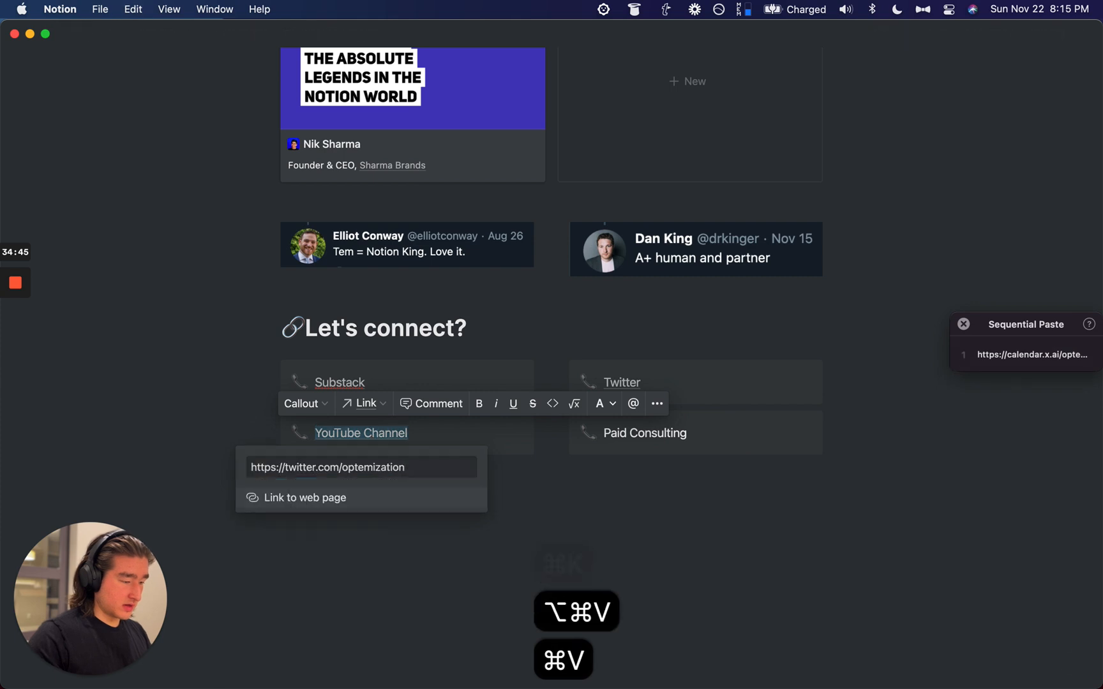
key(Return)
triple_click(674, 433)
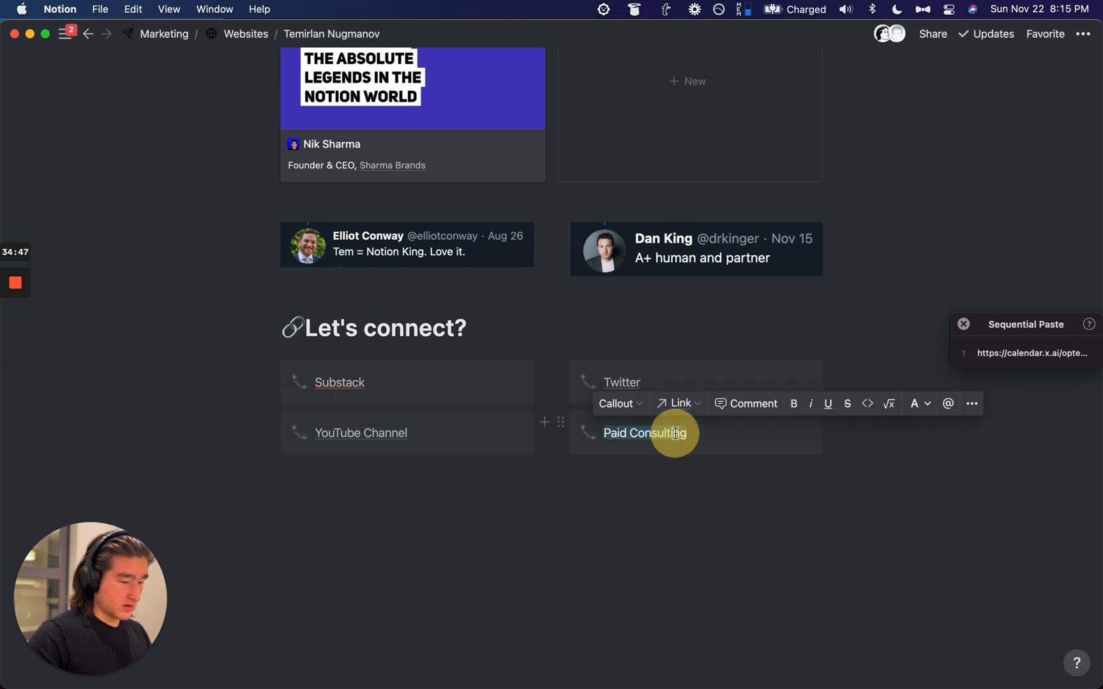
key(super+k)
key(alt+super+v)
key(Return)
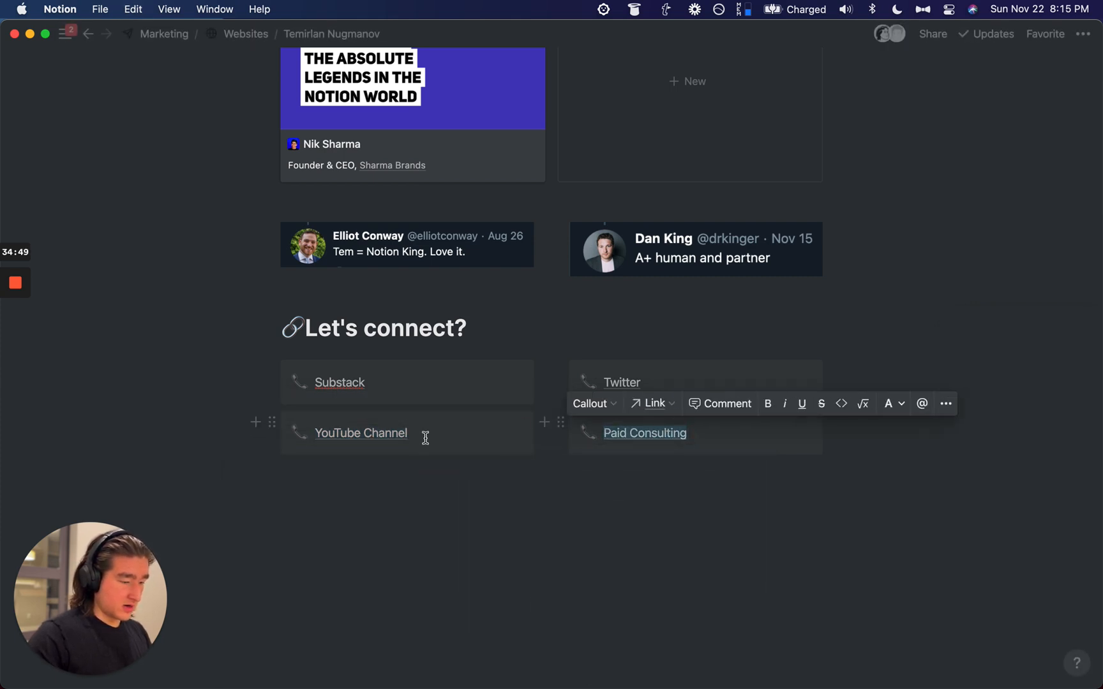
Step: Copy the YouTube channel address from the browser and link YouTube Channel to it
click(624, 372)
click(623, 382)
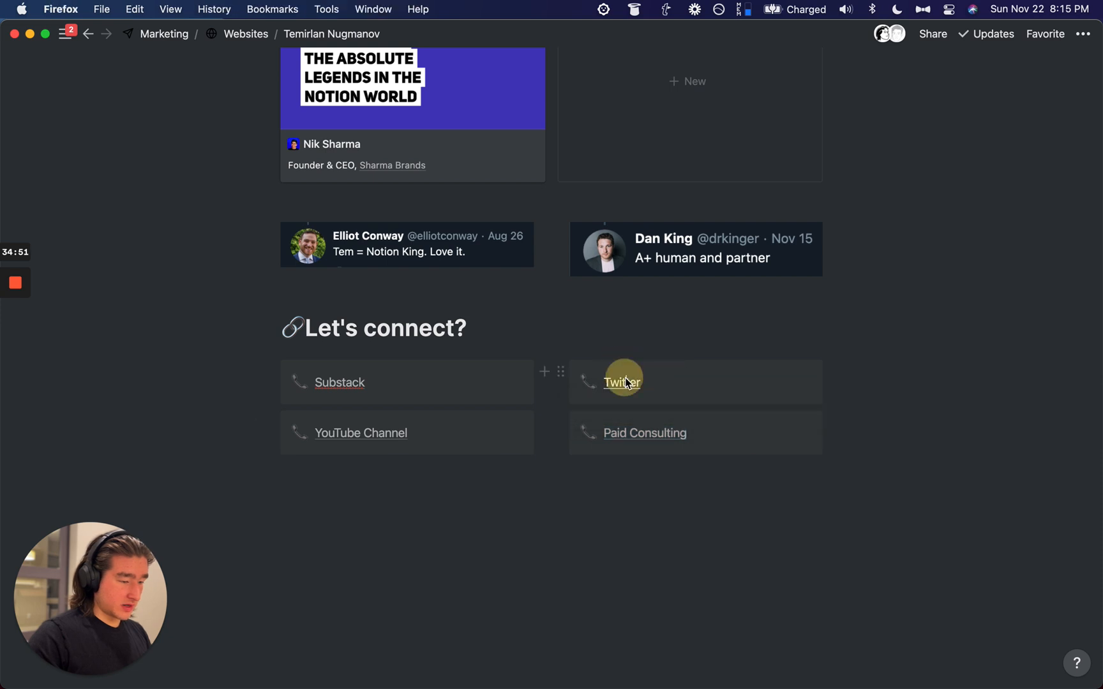
key(super+w)
key(shift+super+t)
key(super+l)
key(super+c)
key(super+w)
key(super+Tab)
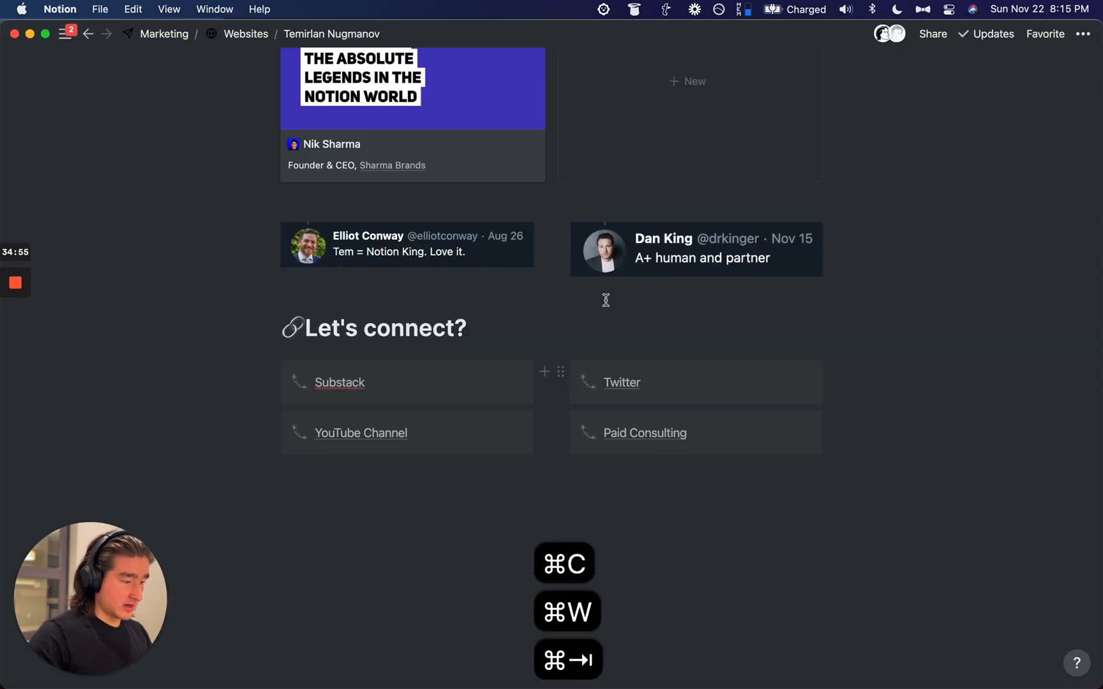
drag(417, 428, 316, 434)
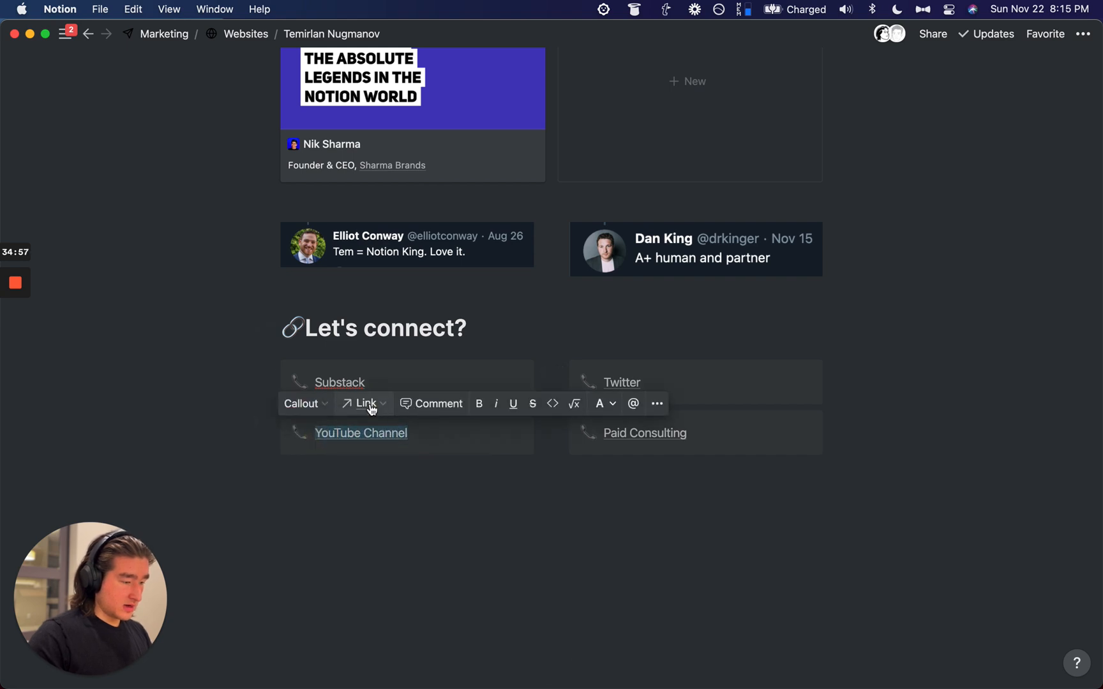
click(367, 404)
key(super+v)
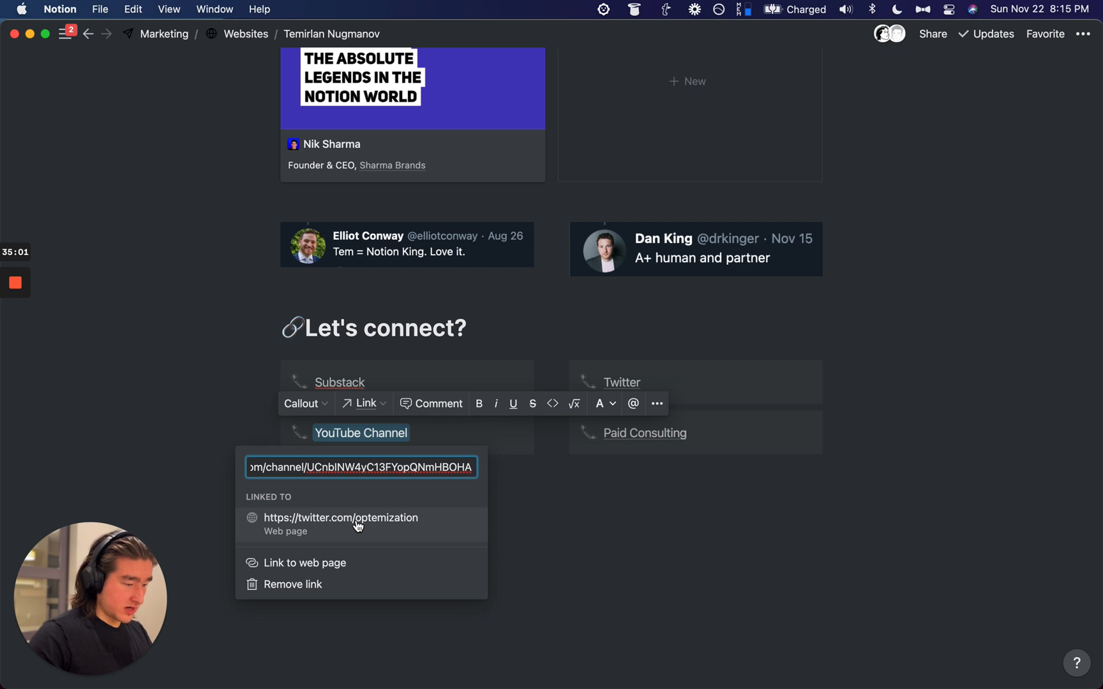
click(327, 564)
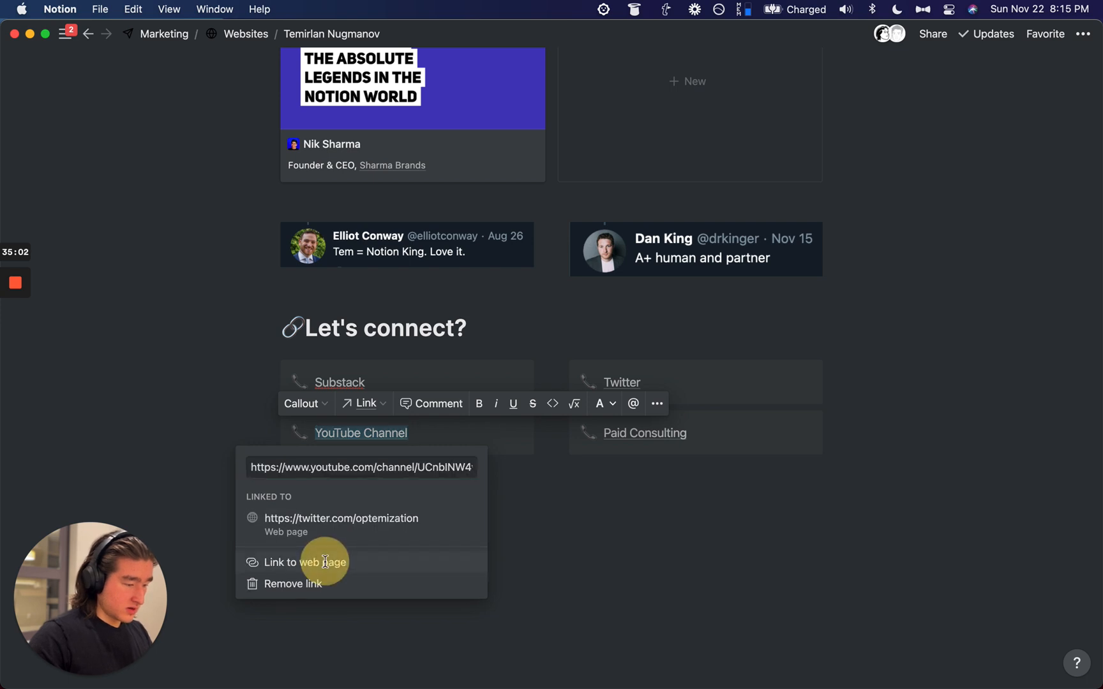
Step: Link Twitter to the Twitter profile web page and remove the stray empty block
click(666, 380)
double_click(621, 381)
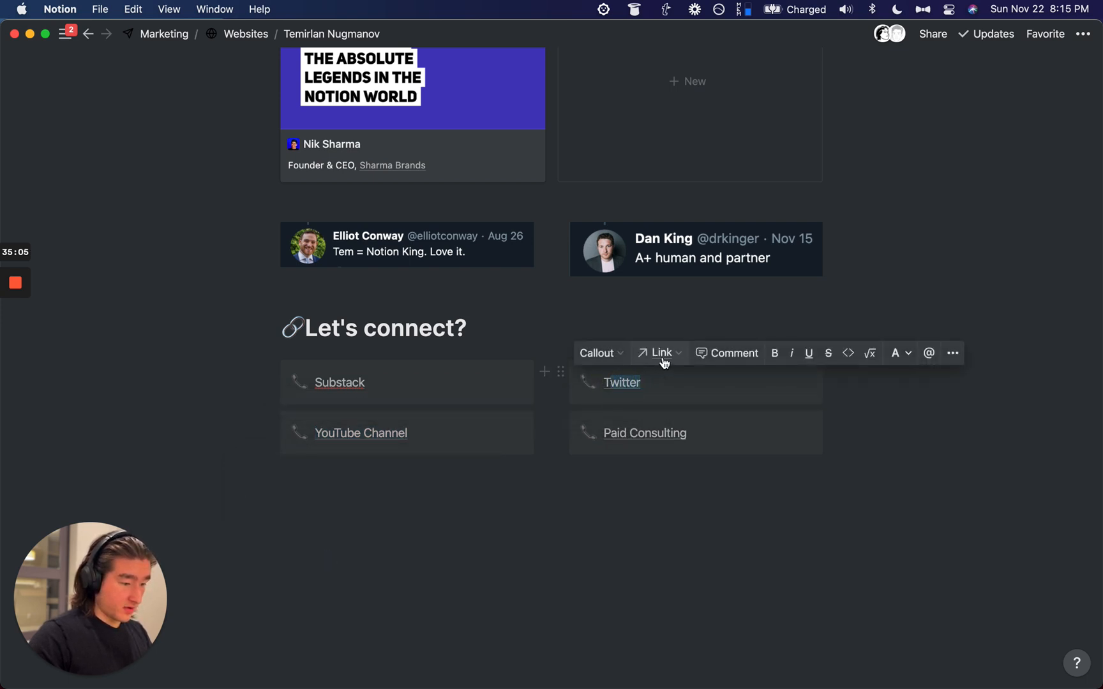
key(super+a)
key(super+k)
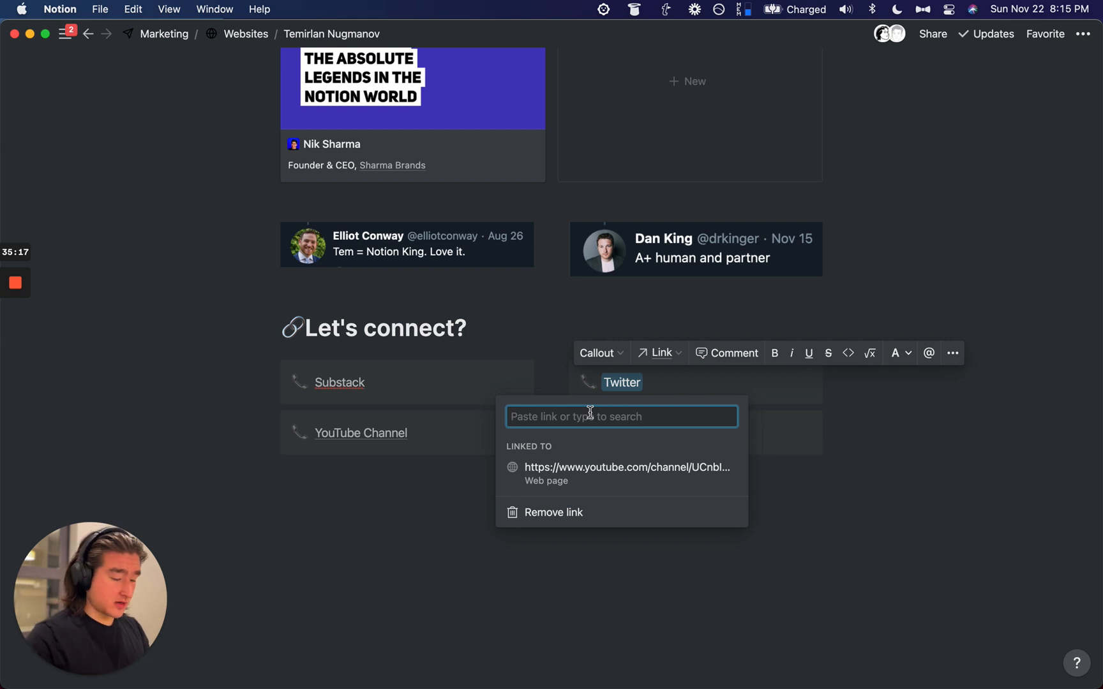
text(myt)
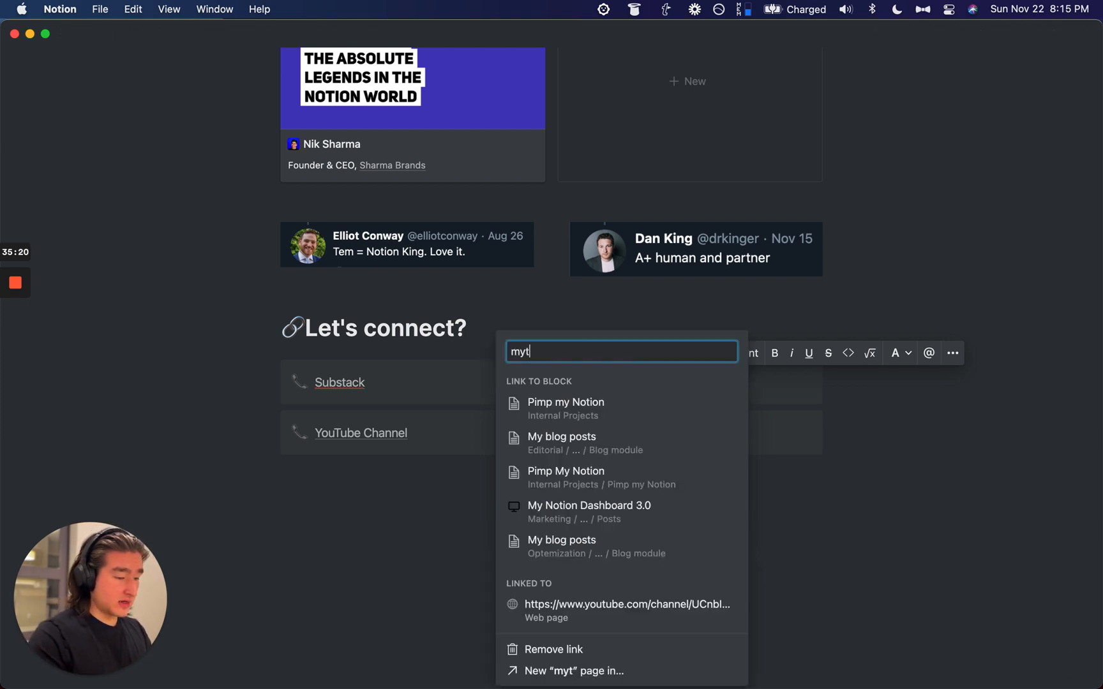
key(super+a)
key(super+v)
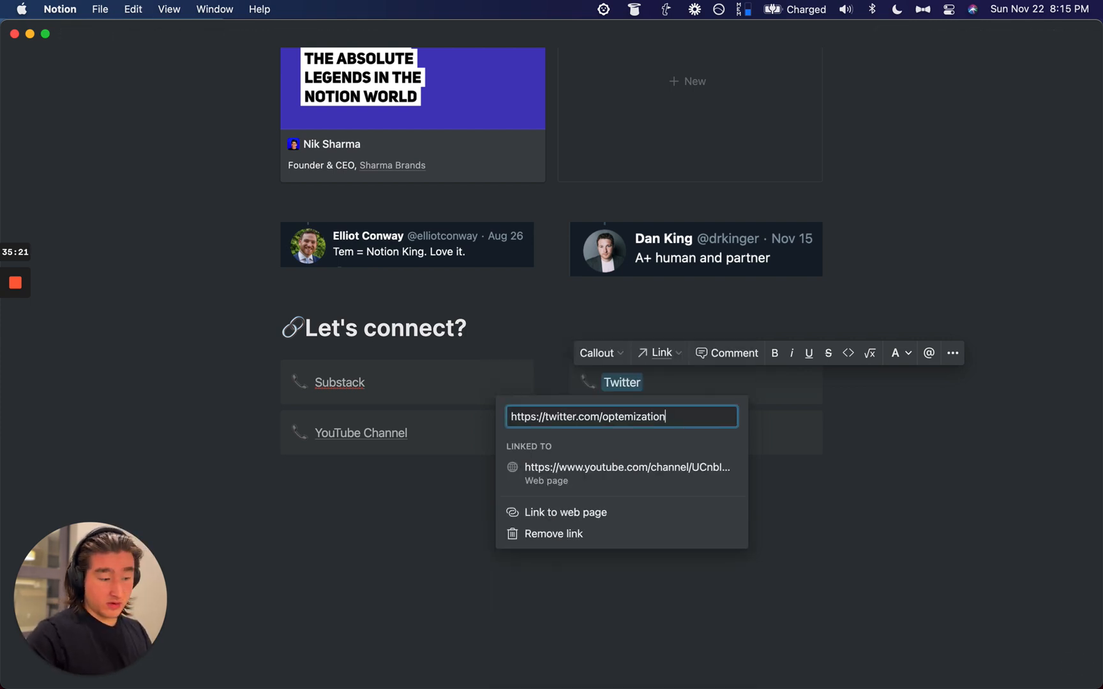
click(603, 512)
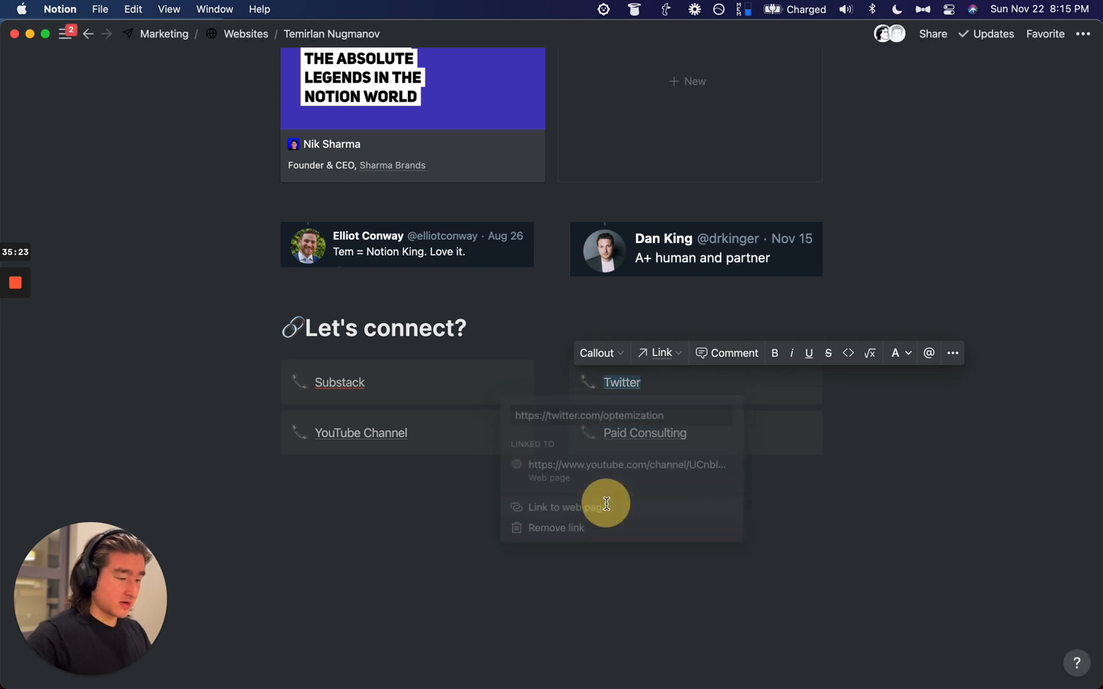
click(608, 665)
scroll(583, 648, down, 2)
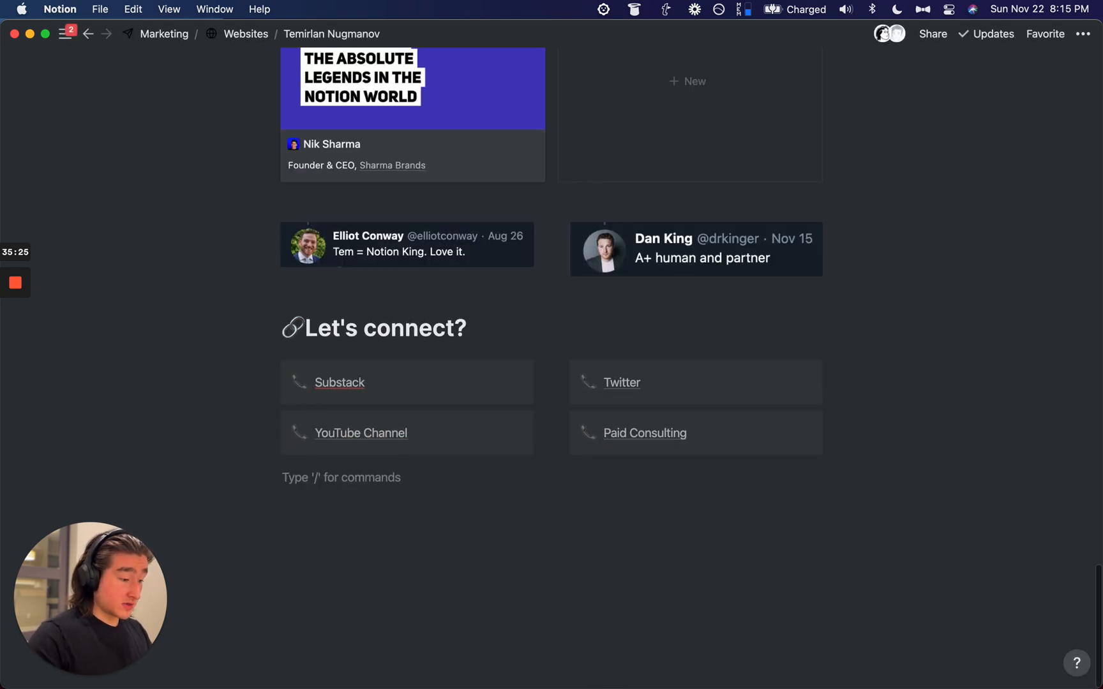
key(BackSpace)
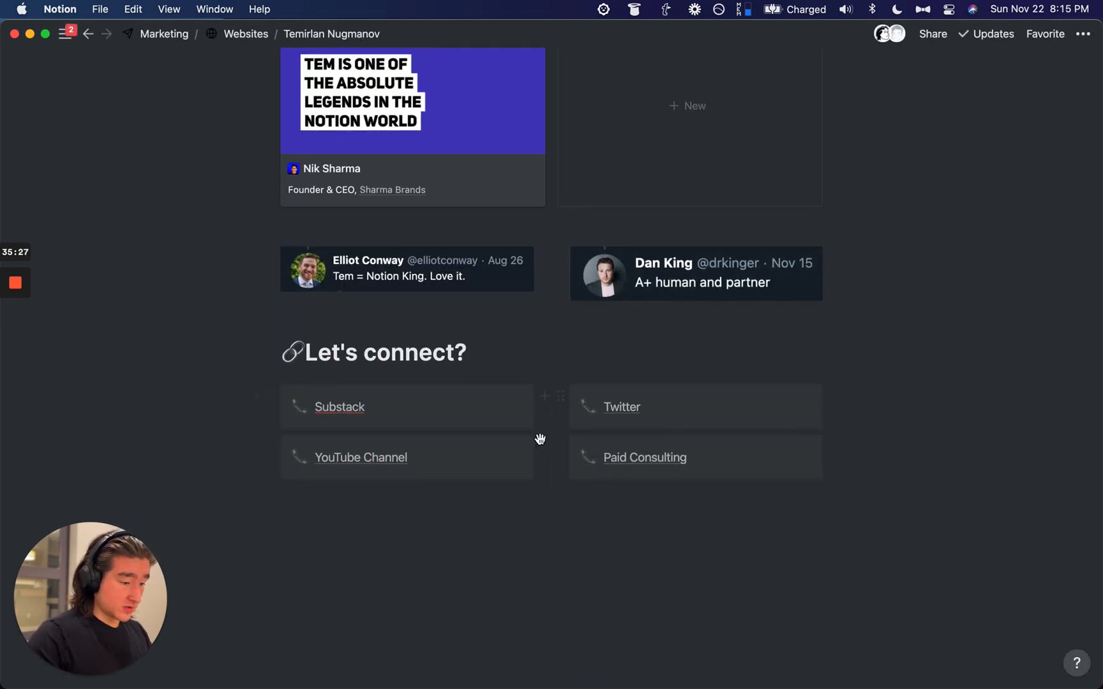
Step: Give the Substack callout an orange background and orange text
drag(227, 415, 367, 414)
key(super+slash)
text(orange)
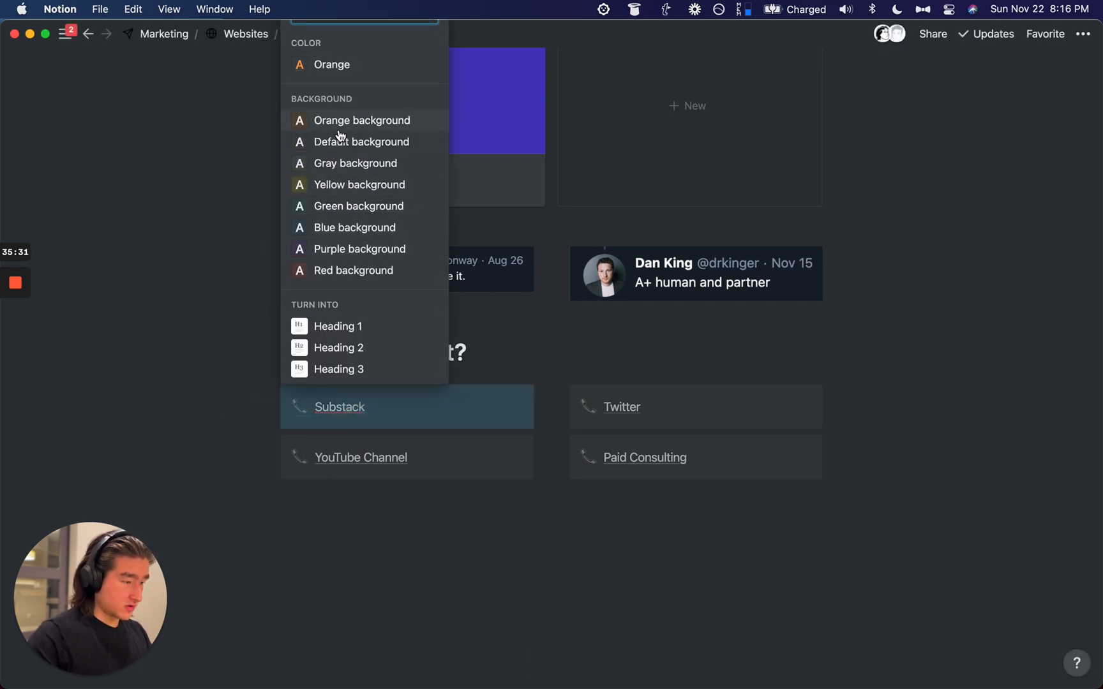
click(333, 119)
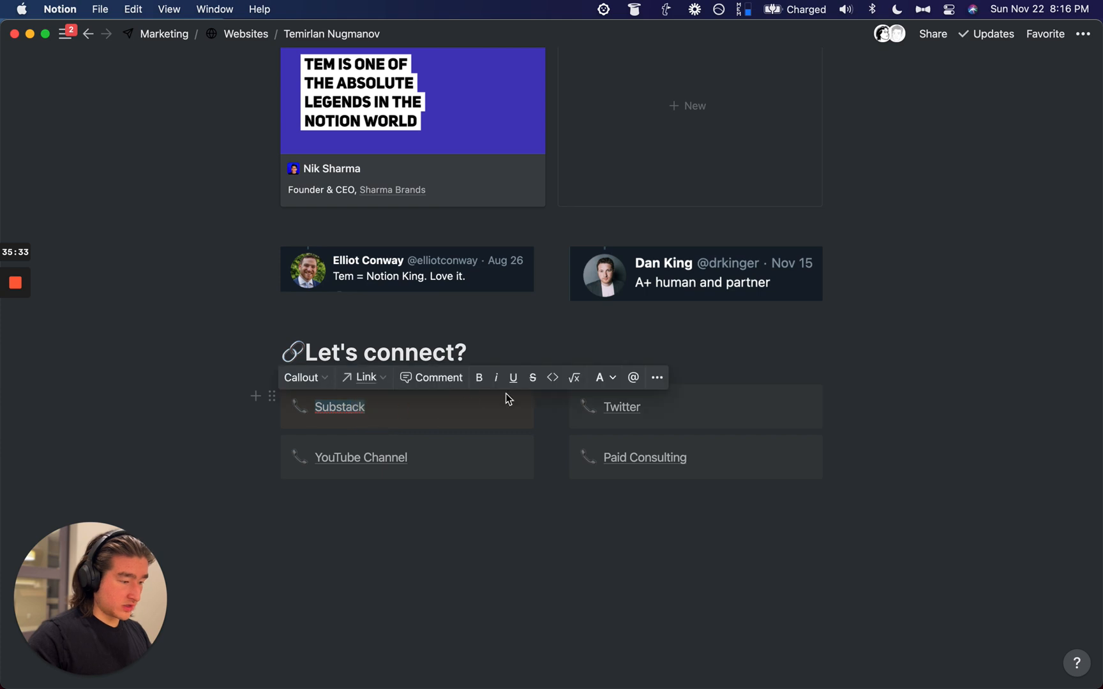
click(606, 378)
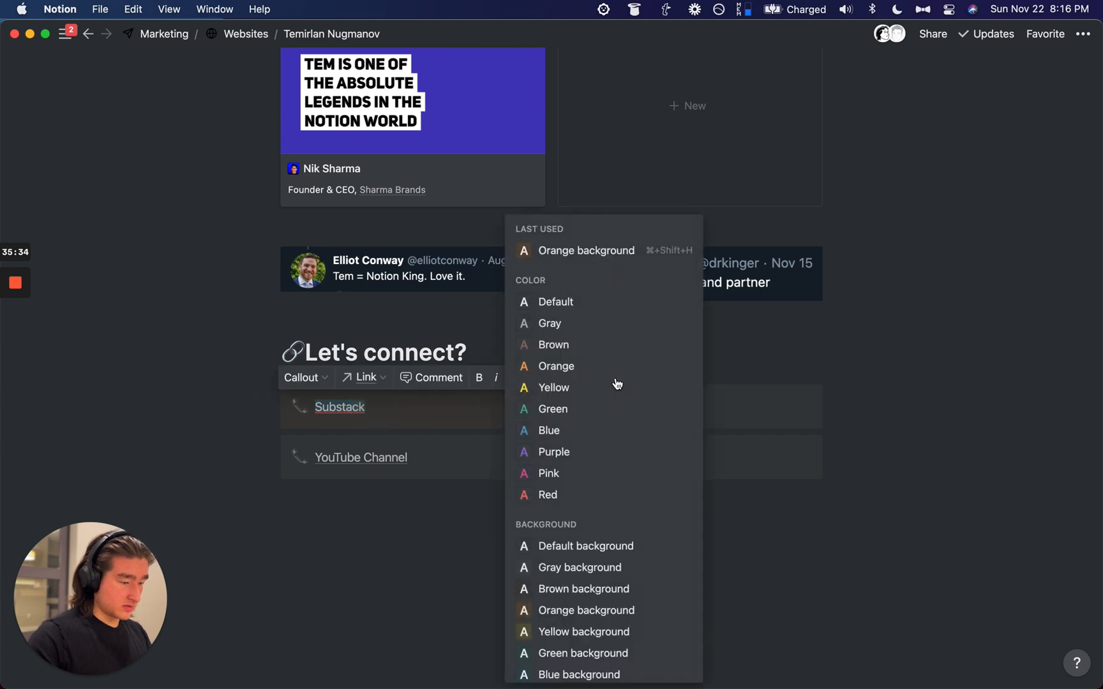
click(563, 368)
Step: Make the YouTube Channel callout red, with red text and a red background
triple_click(436, 453)
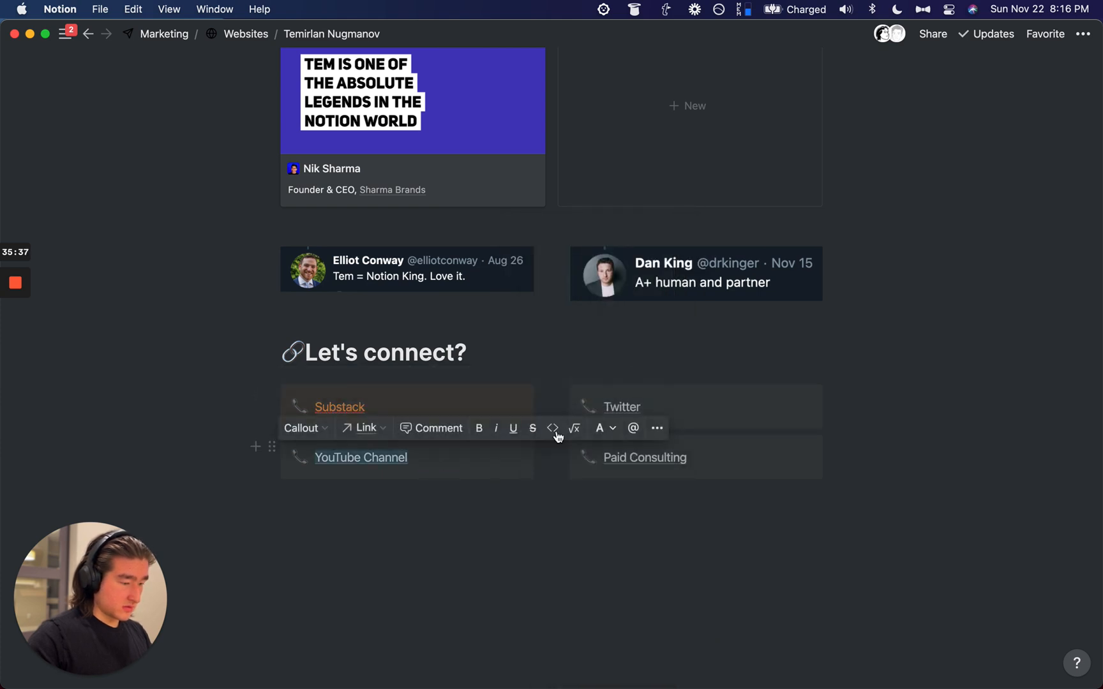
click(600, 427)
click(608, 495)
key(Escape)
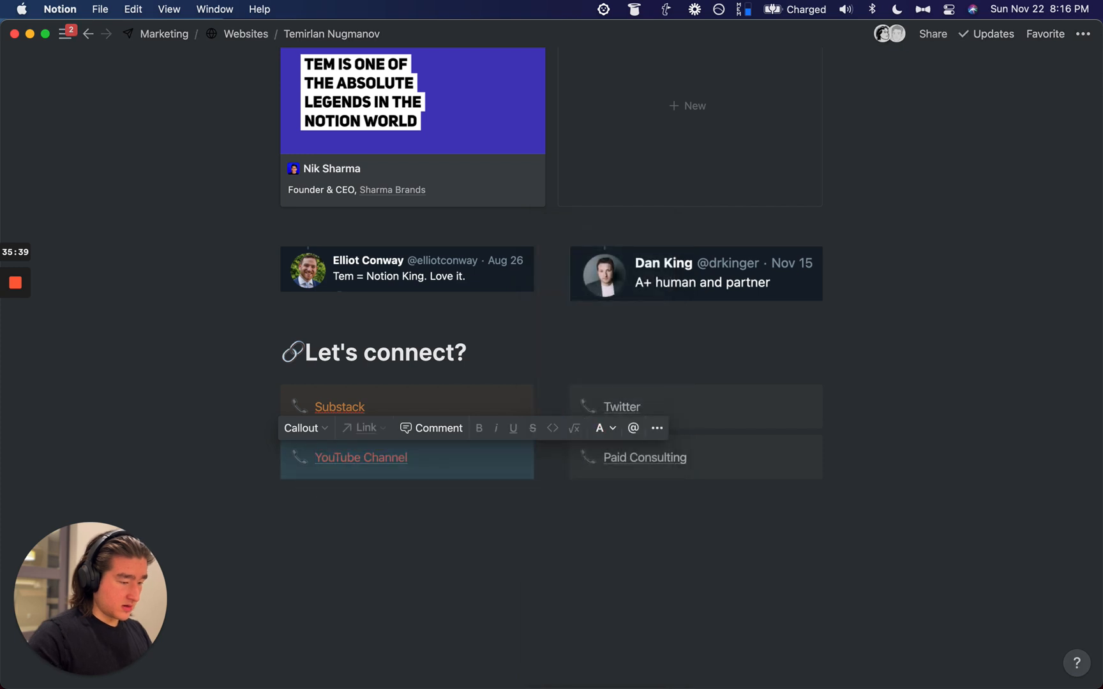
key(super+slash)
text(red)
key(Down)
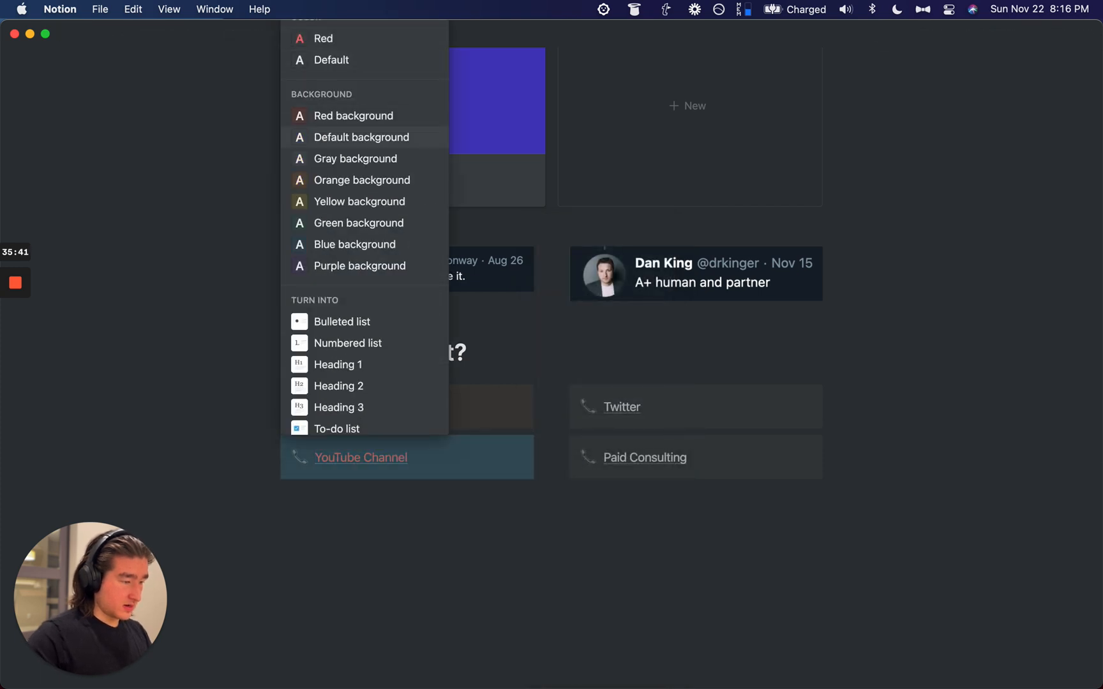
key(Return)
Step: Give the Twitter callout a blue background and blue text
click(761, 412)
text(/blue)
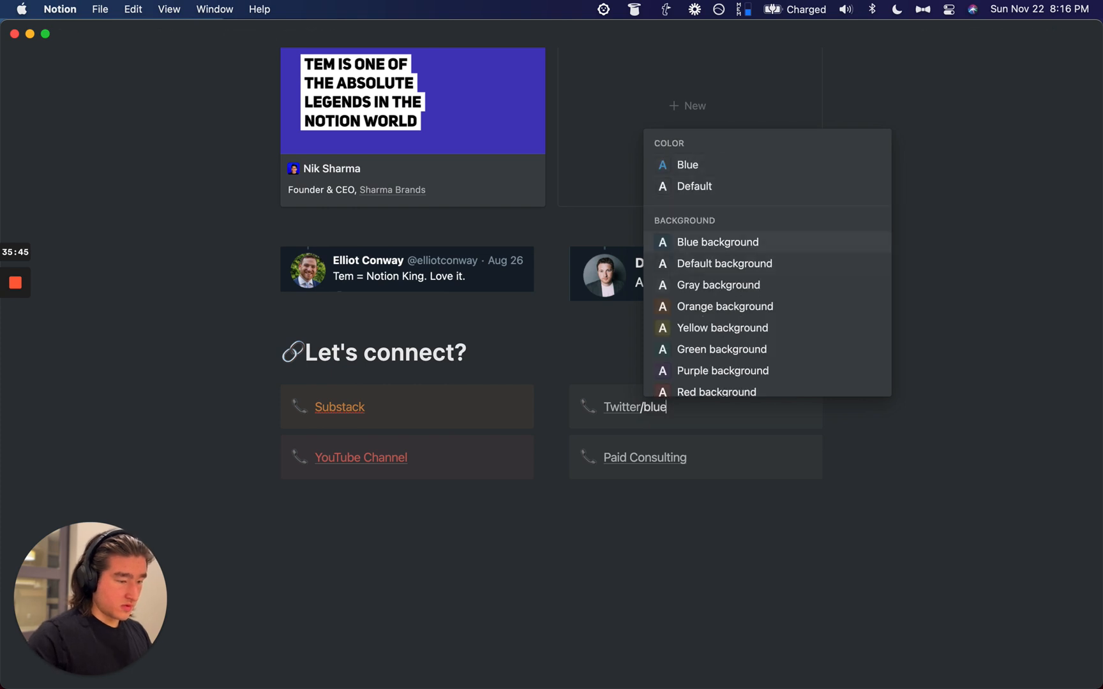
key(Return)
double_click(716, 401)
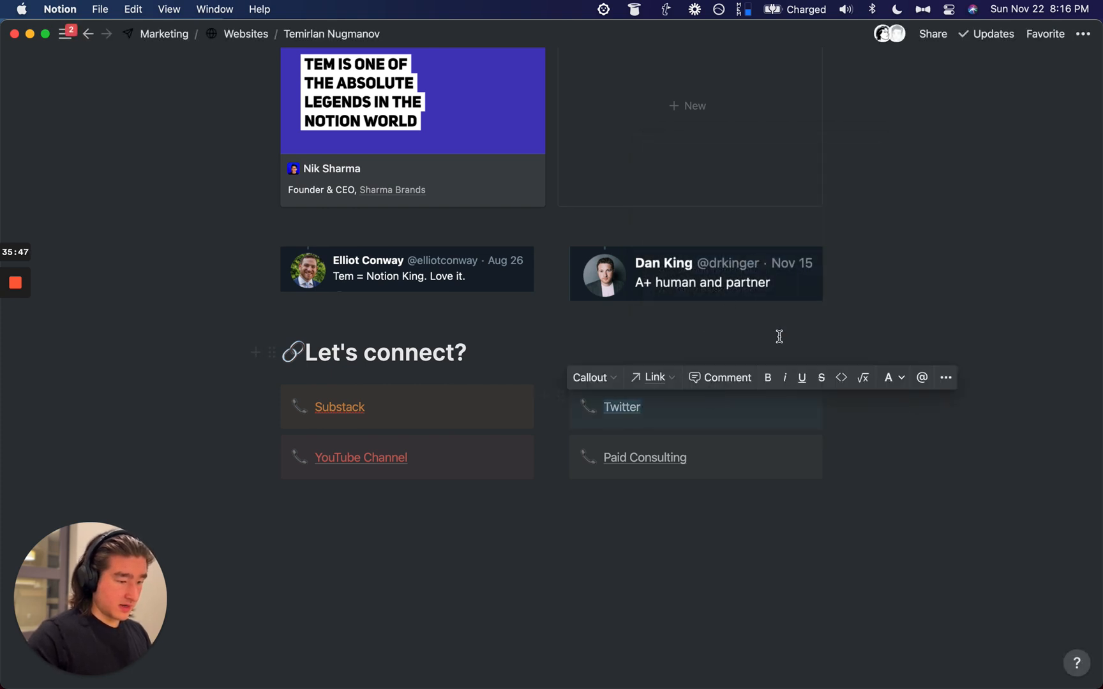
click(900, 377)
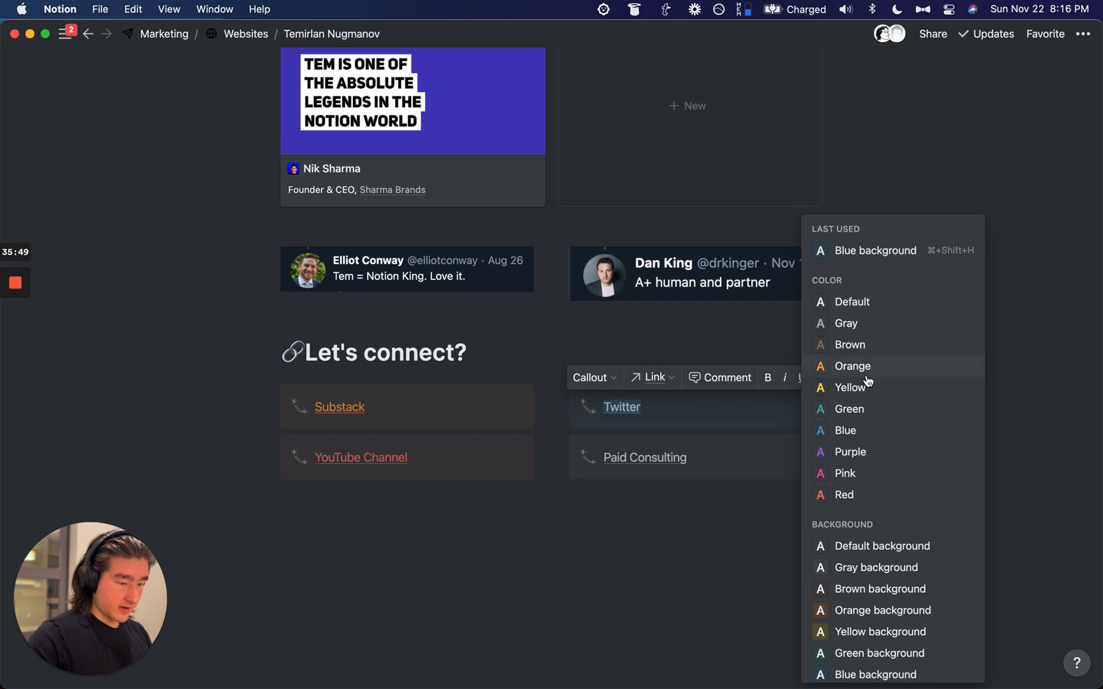
click(856, 430)
click(712, 416)
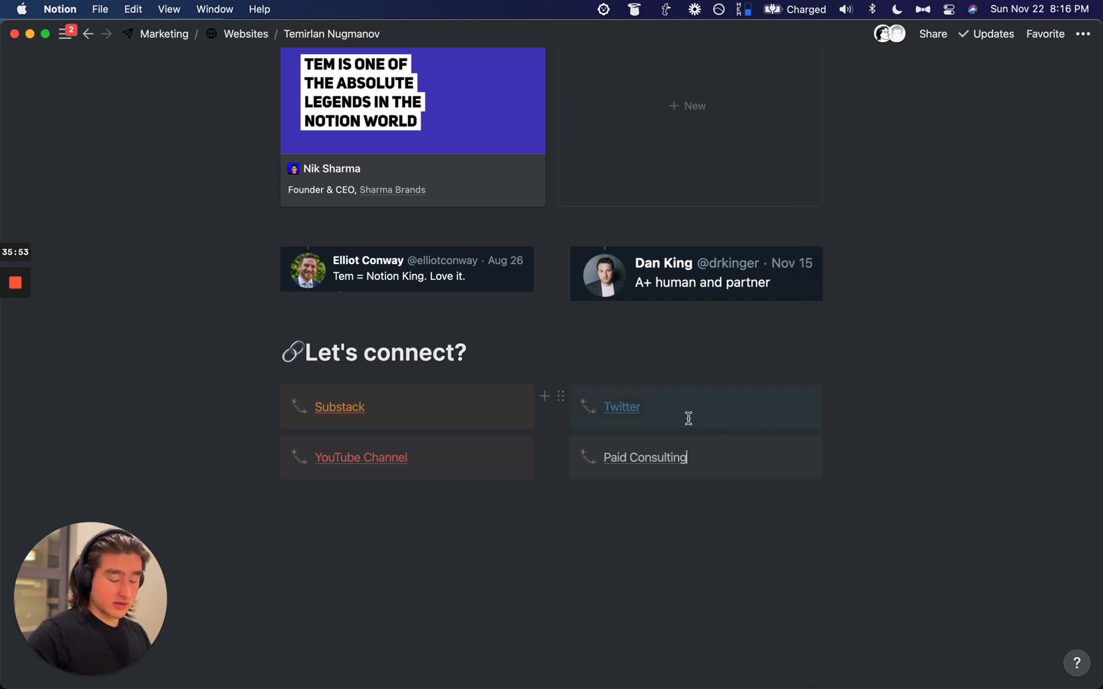
Step: Give Paid Consulting a gray background and make its text bold
key(Down)
text(/)
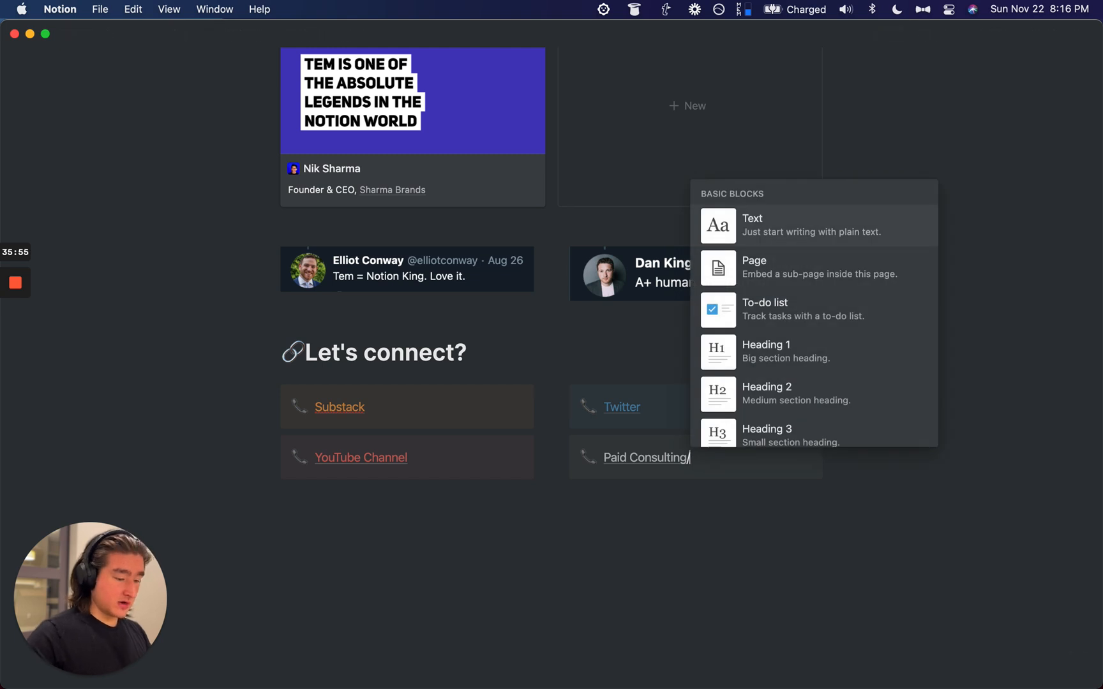
text(gray)
key(Return)
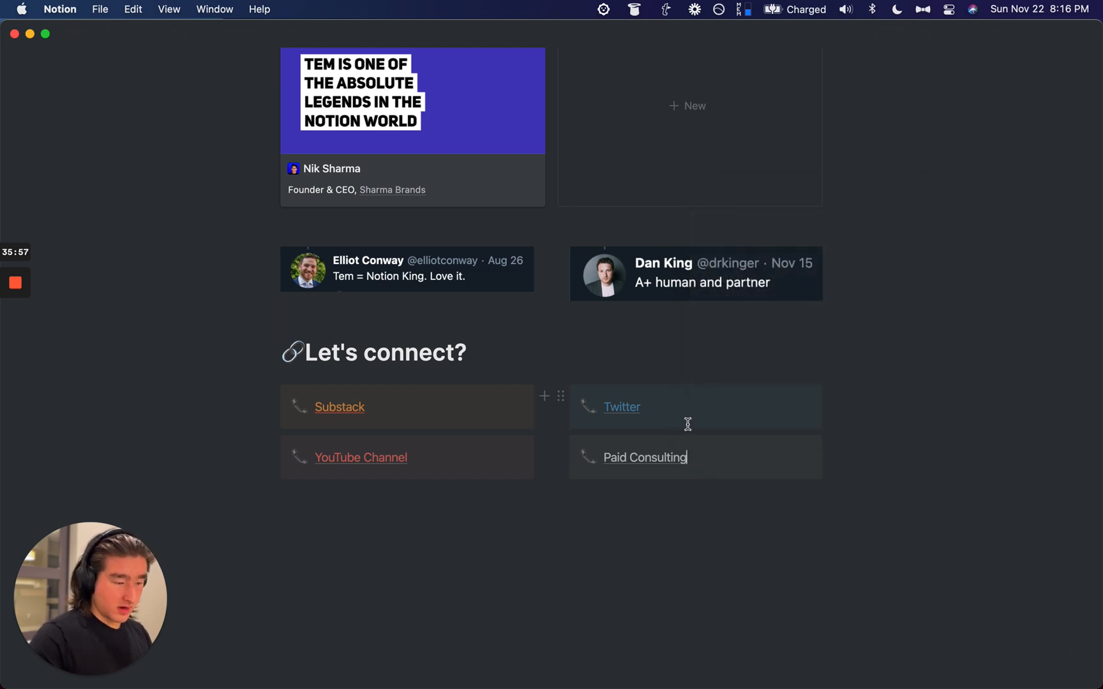
key(cmd+a)
key(cmd+b)
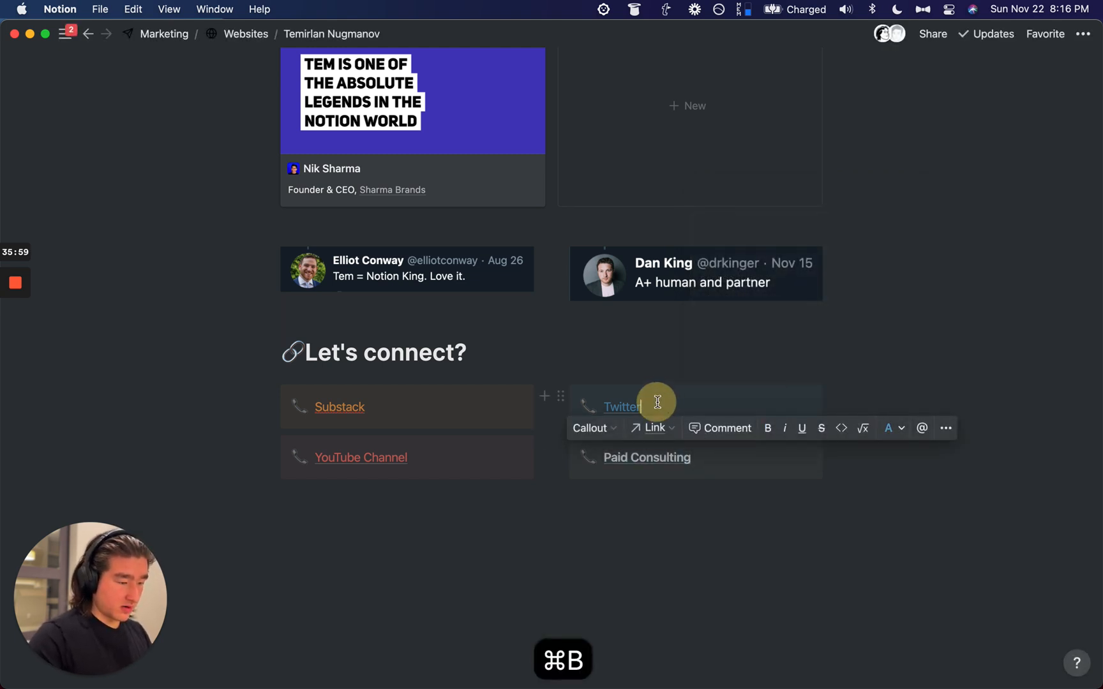
Step: Bold the Twitter label and make the Paid Consulting text gray
click(667, 404)
double_click(680, 404)
key(super+b)
triple_click(725, 445)
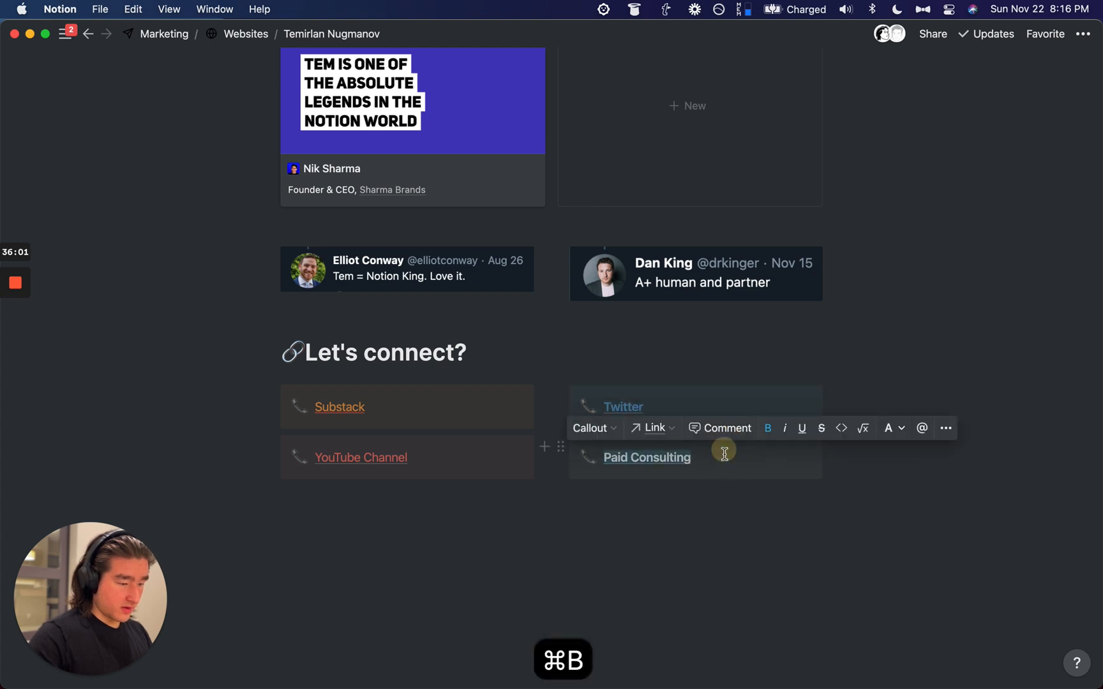
click(888, 428)
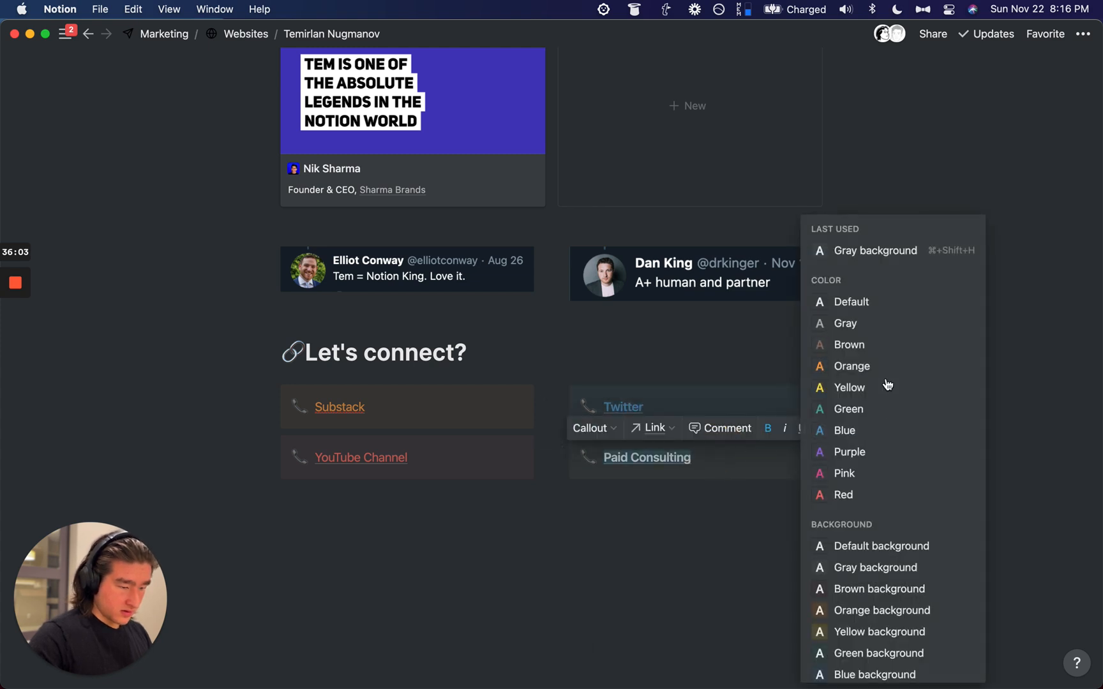
click(860, 321)
Step: Bold the YouTube Channel and Substack labels
click(458, 453)
triple_click(458, 453)
key(super+b)
triple_click(383, 405)
key(super+b)
Step: Remove the empty block below the callouts, previewing the colours in light mode
click(411, 549)
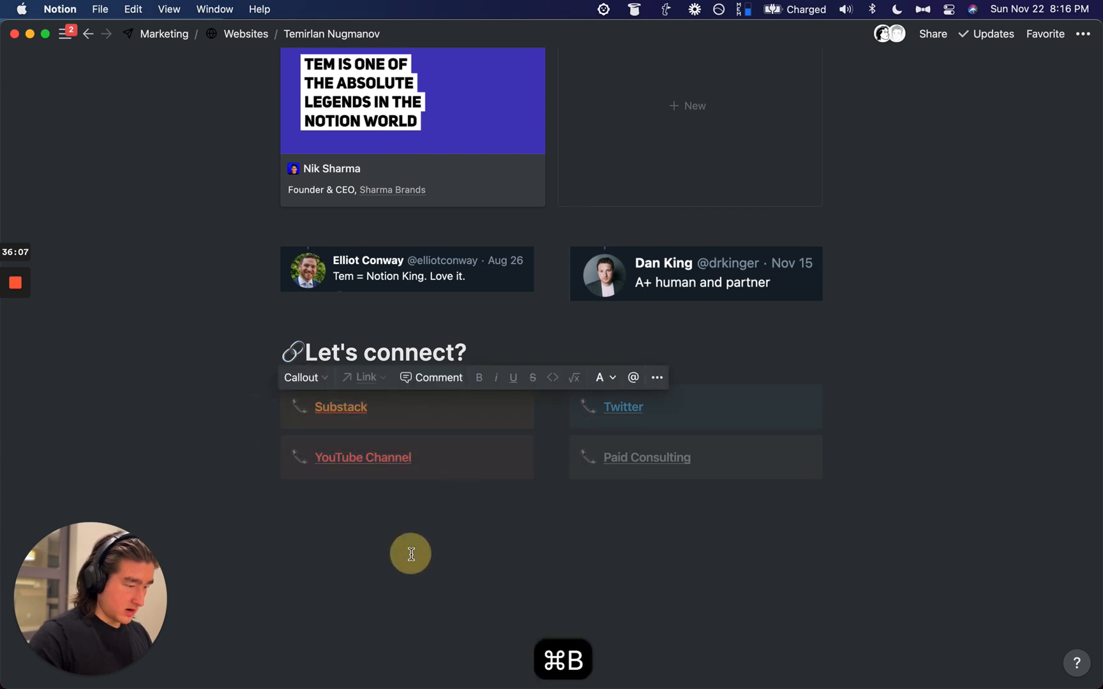
scroll(530, 447, down, 1)
key(super+shift+l)
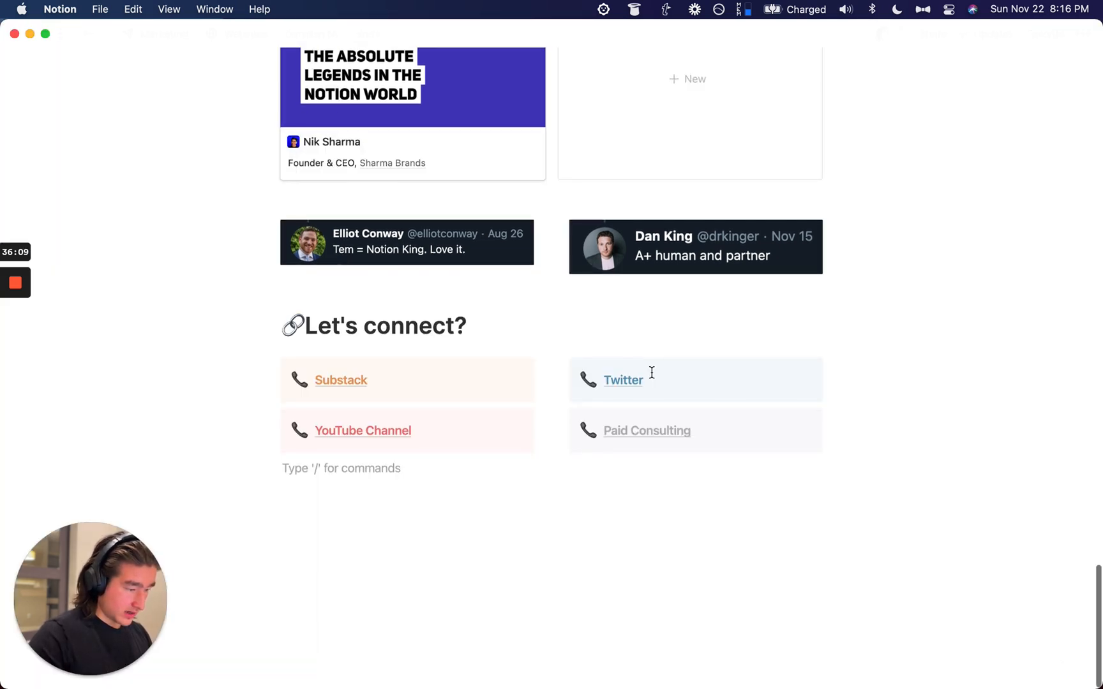
key(BackSpace)
key(super+shift+l)
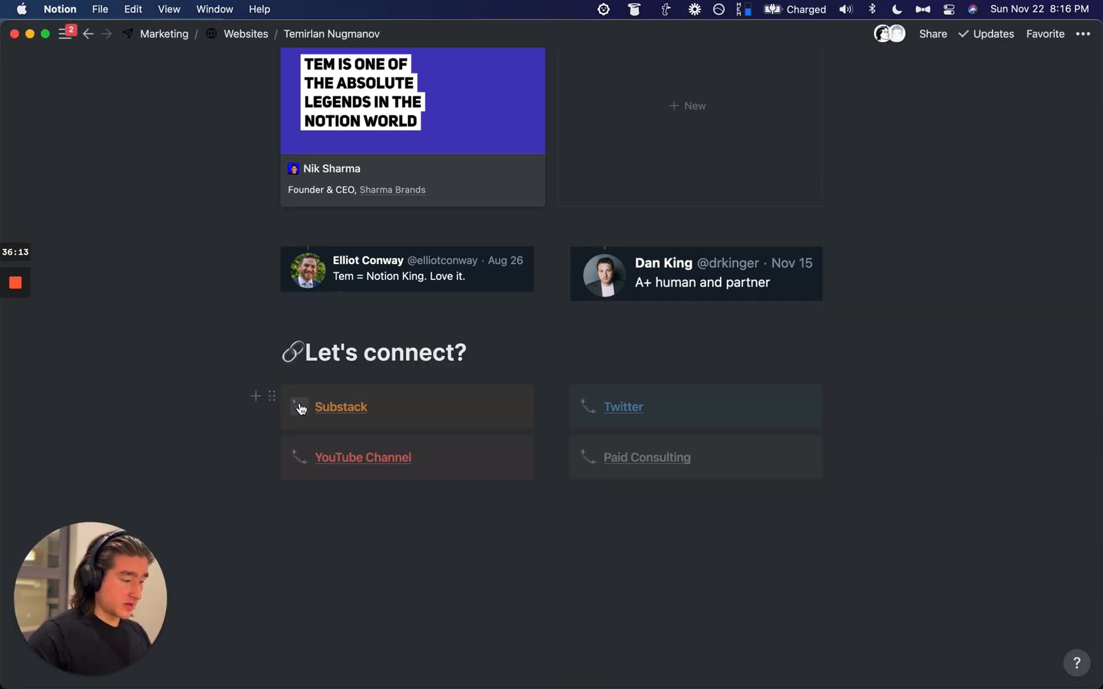
Step: Start an image search from the app launcher
key(super+space)
text(i)
key(Escape)
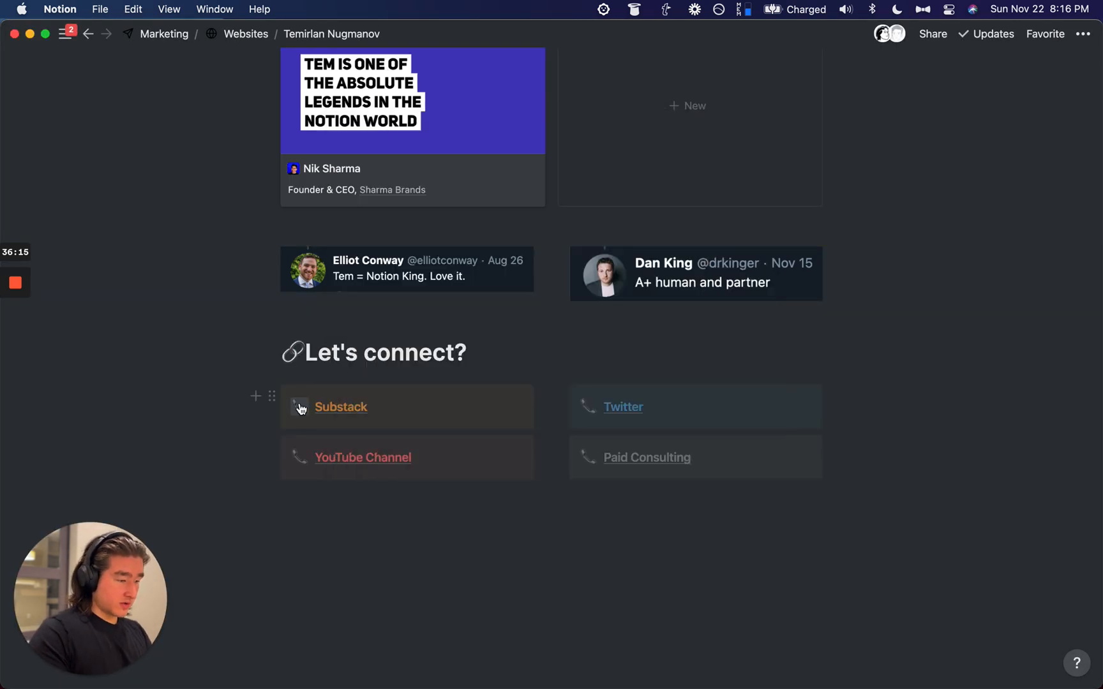
key(super+space)
text(i ima)
key(BackSpace)
key(BackSpace)
key(BackSpace)
Step: Search Google Images for 'substack' and copy the orange Substack logo's image address
text(substack)
key(Return)
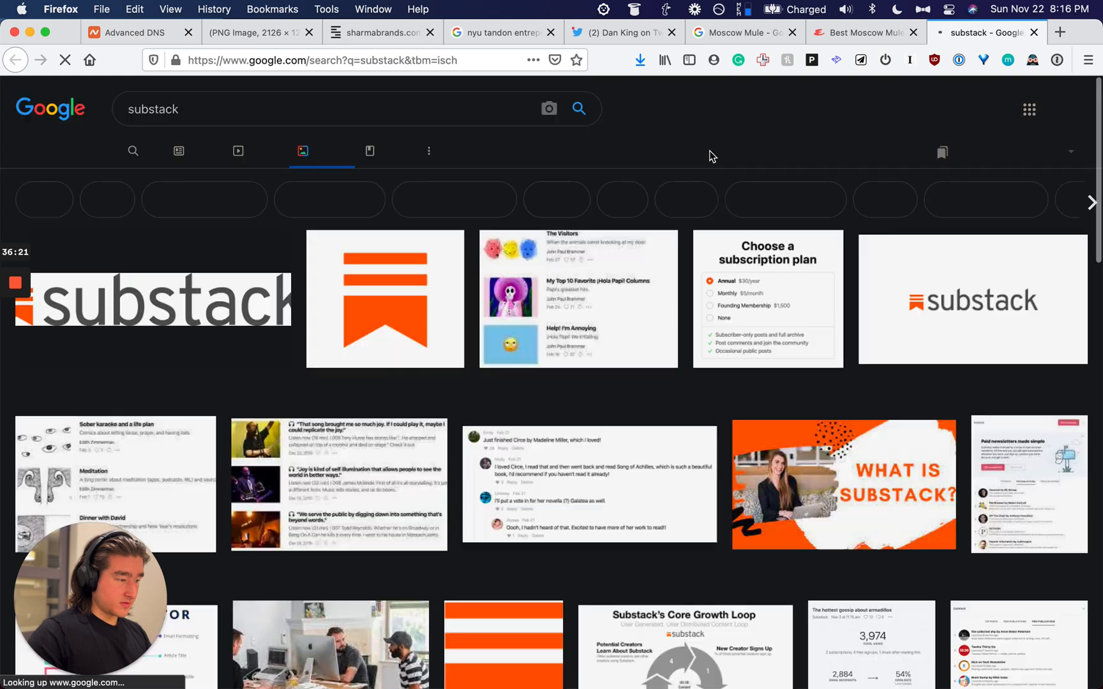
scroll(358, 305, down, 3)
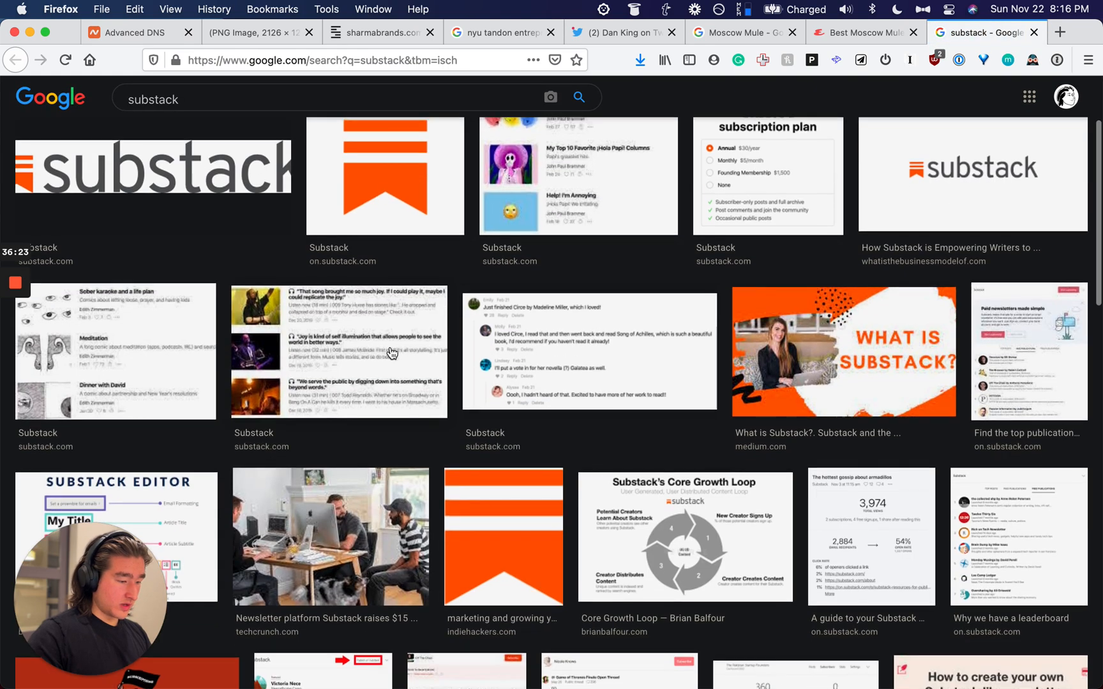
click(529, 504)
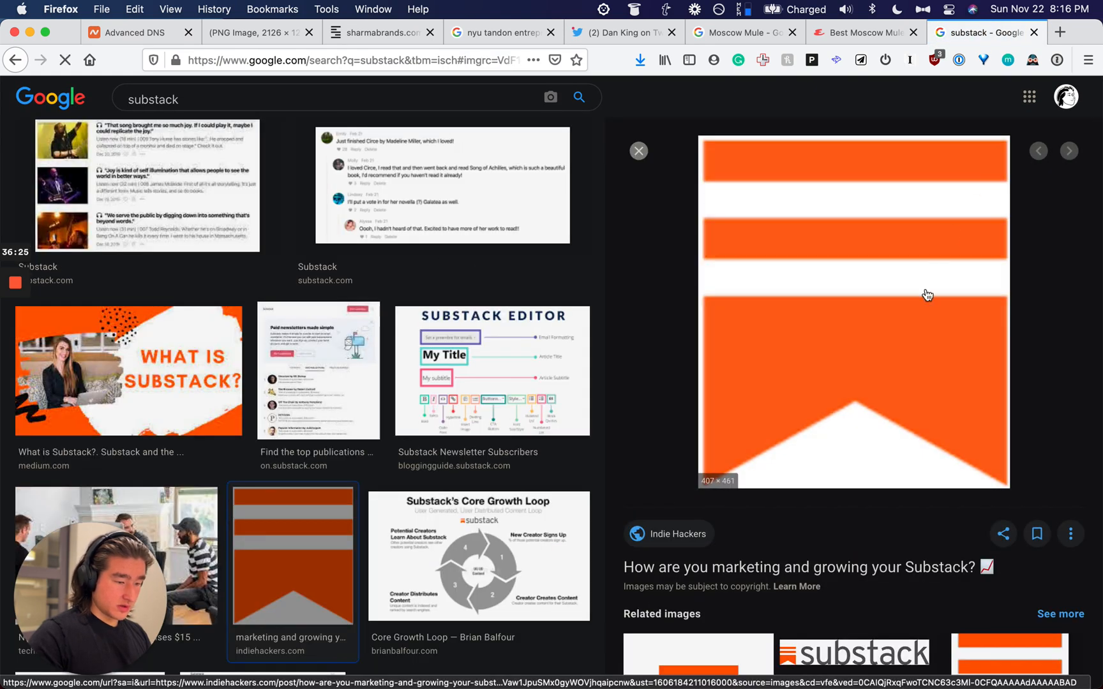
scroll(926, 295, down, 2)
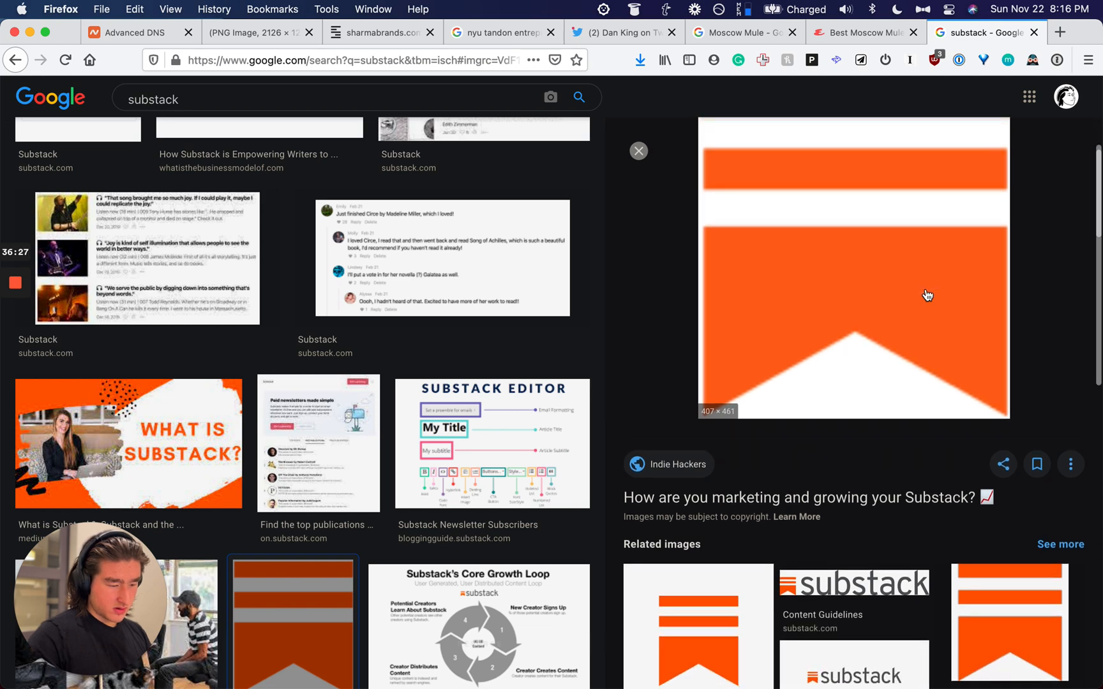
right_click(927, 295)
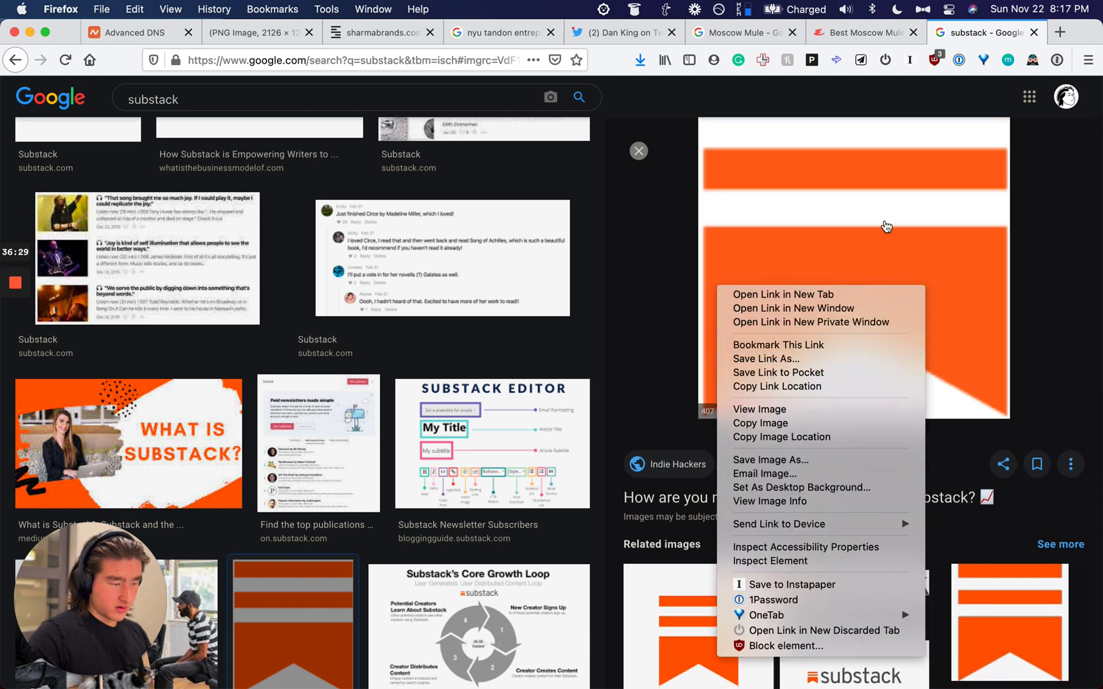
click(355, 270)
scroll(382, 312, up, 5)
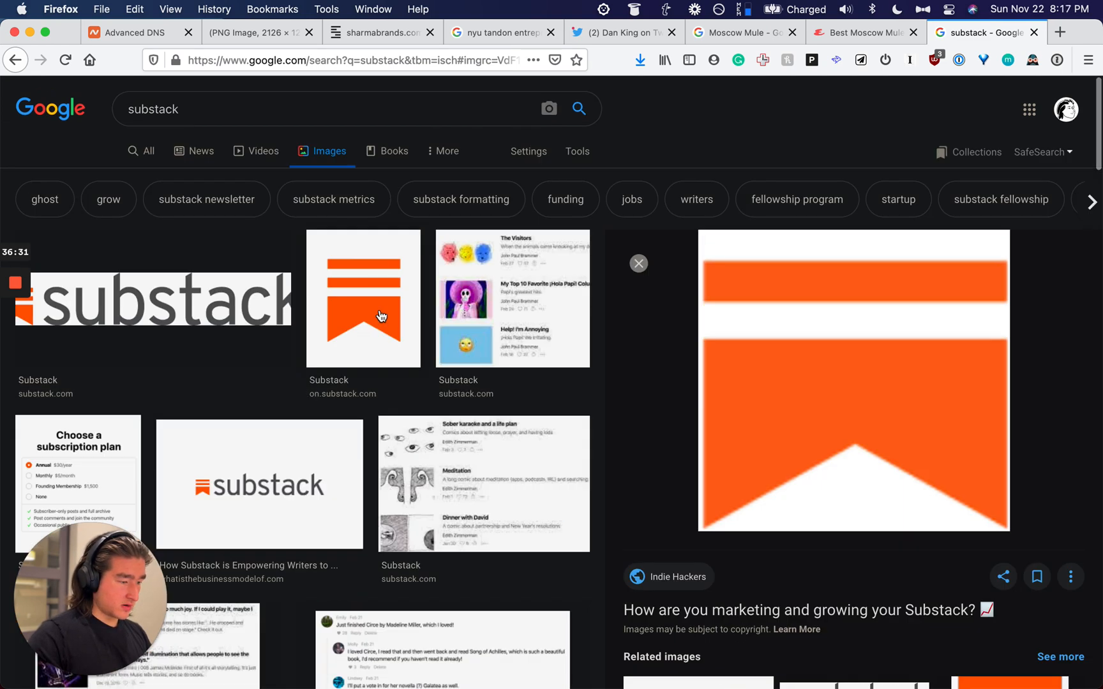
click(380, 310)
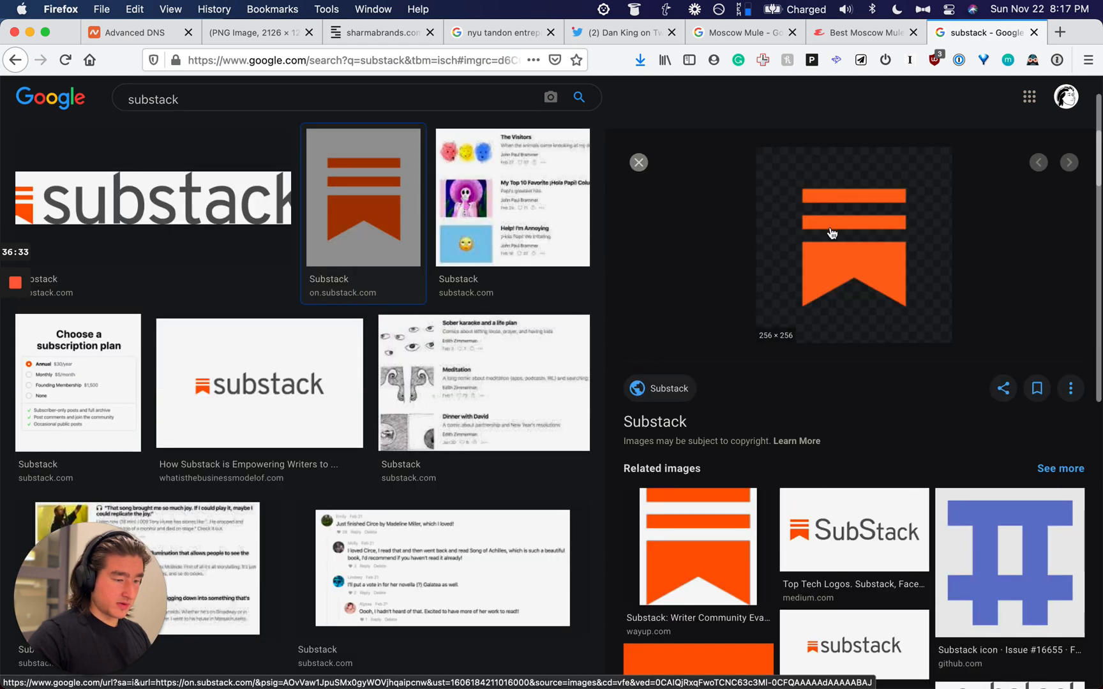
right_click(832, 233)
click(865, 375)
key(super+Tab)
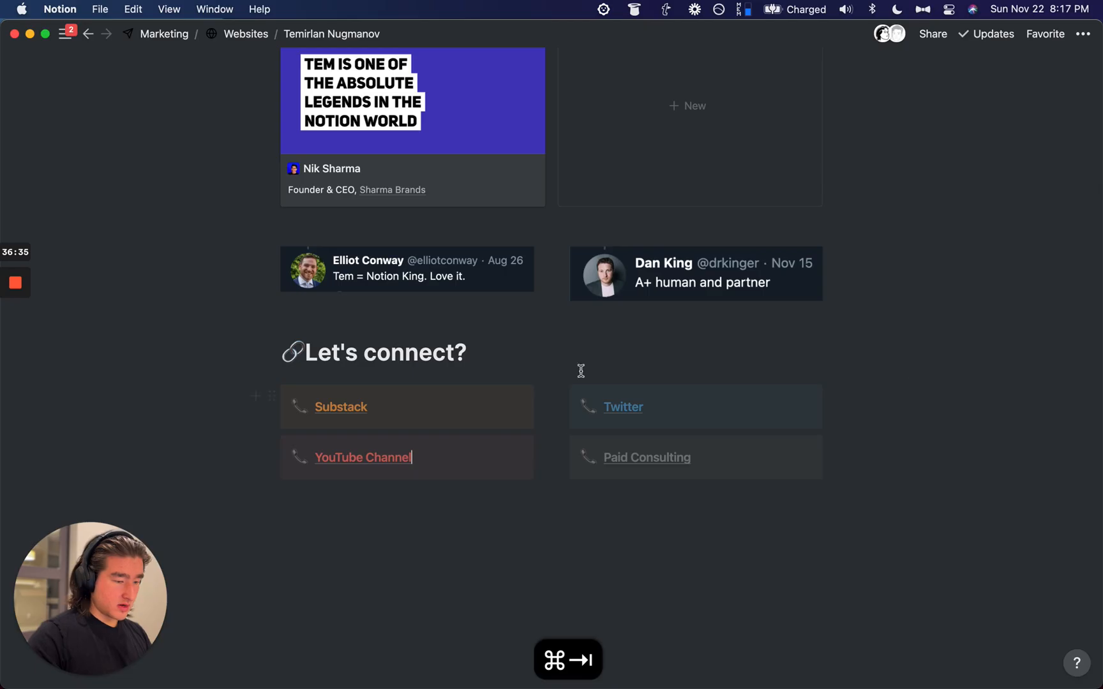
Step: Set the Substack callout icon to the copied Substack logo link
click(297, 406)
click(294, 138)
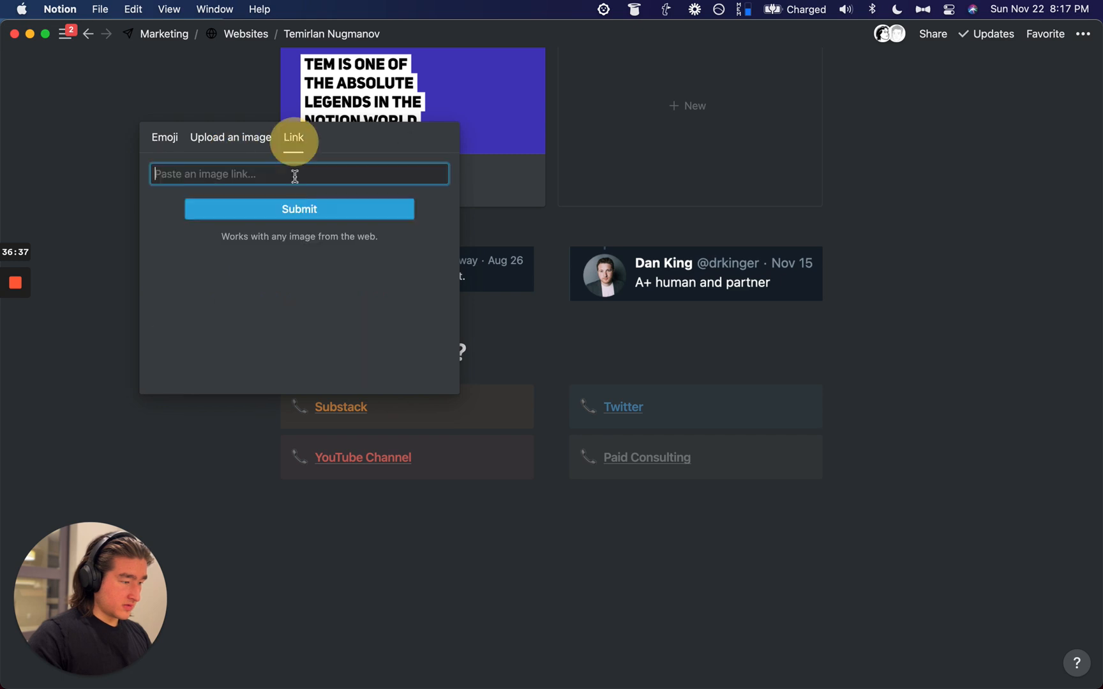
key(super+v)
click(299, 208)
Step: Find the YouTube logo on the logo site and copy its image address
key(super+space)
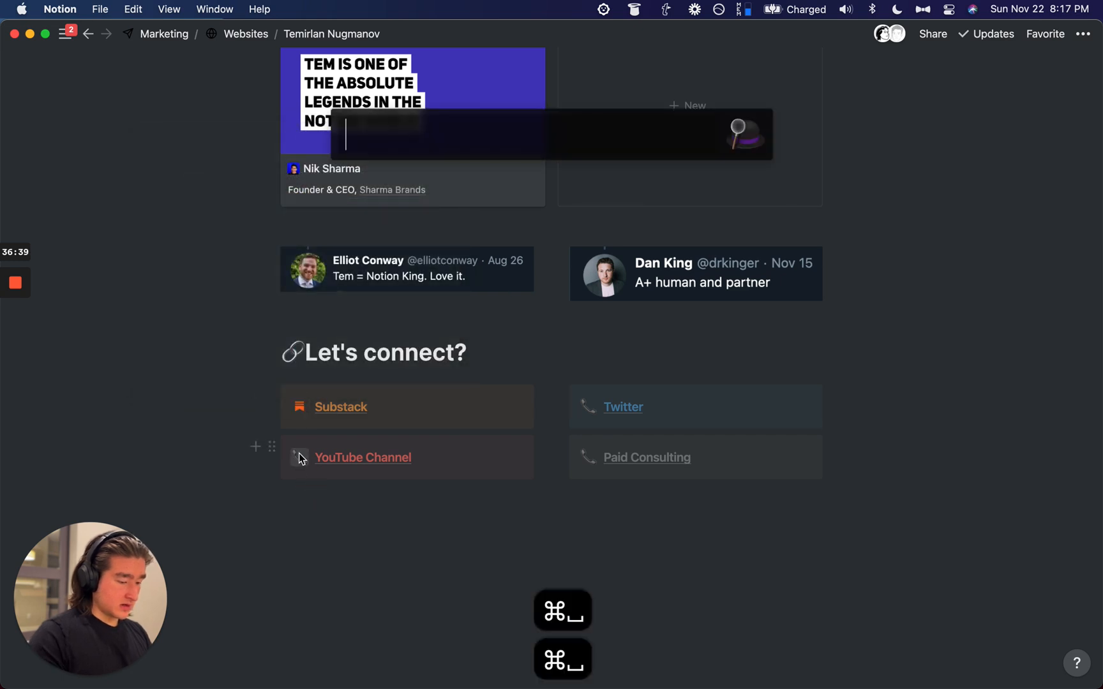
text(lg youtu)
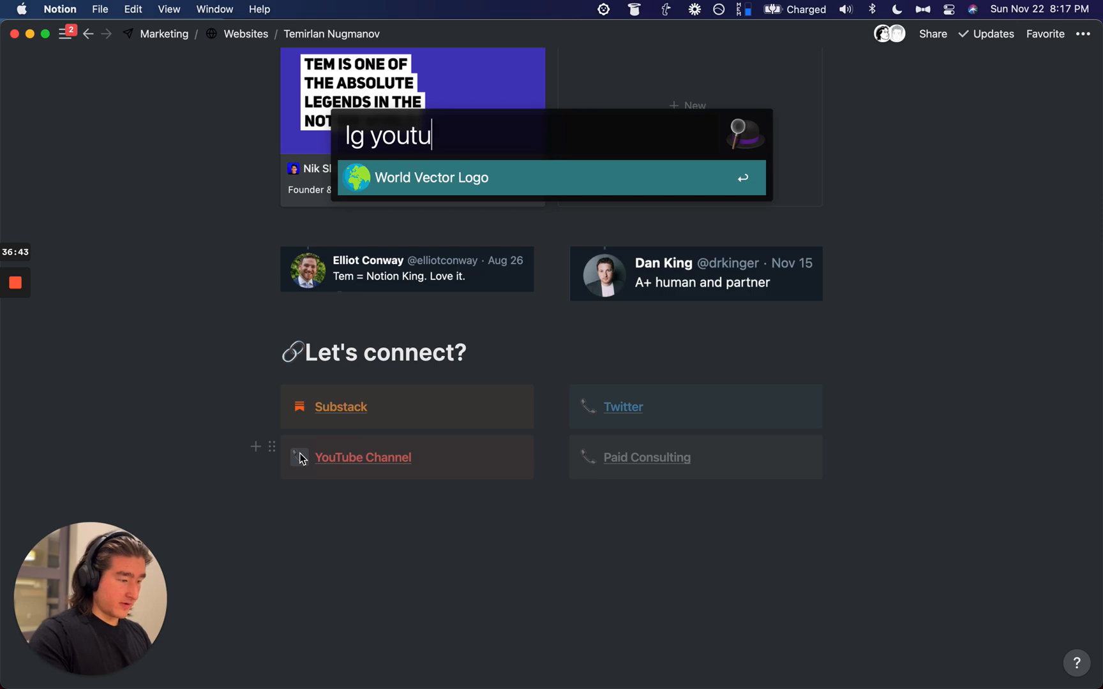
text(be)
key(Return)
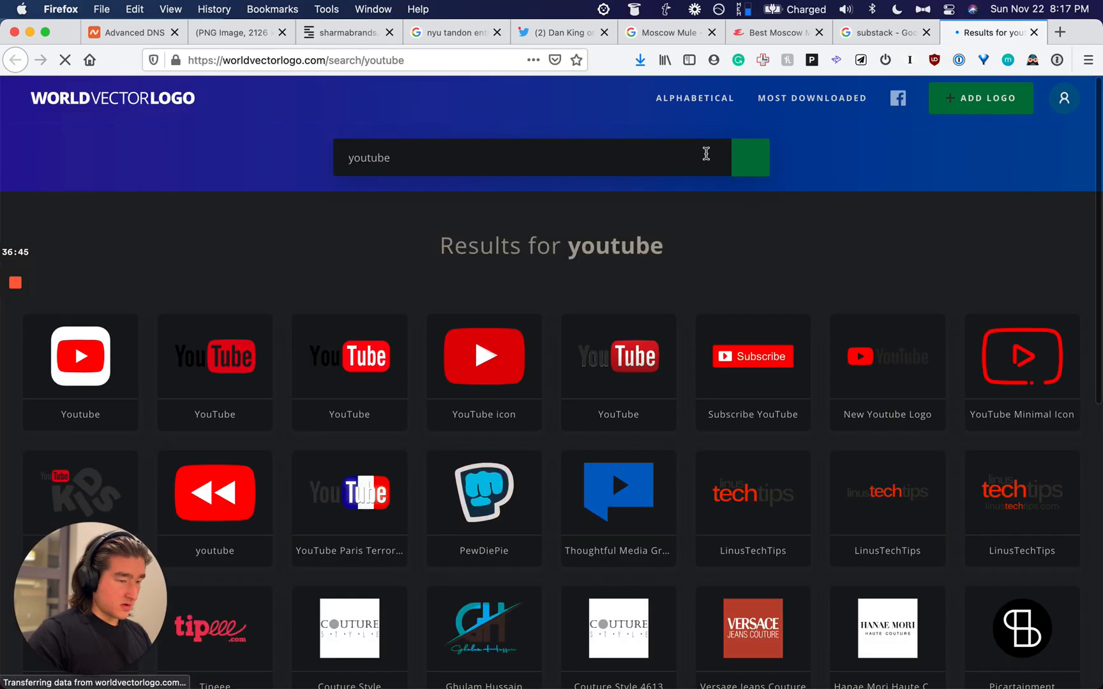
click(484, 355)
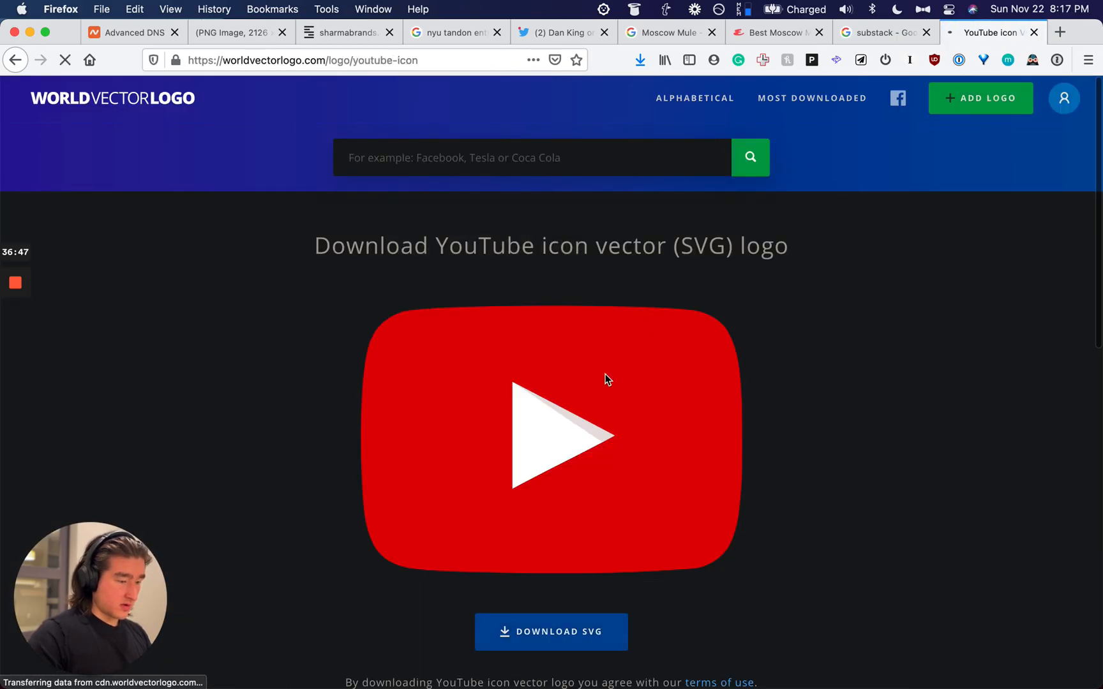
right_click(585, 409)
click(608, 443)
key(super+Tab)
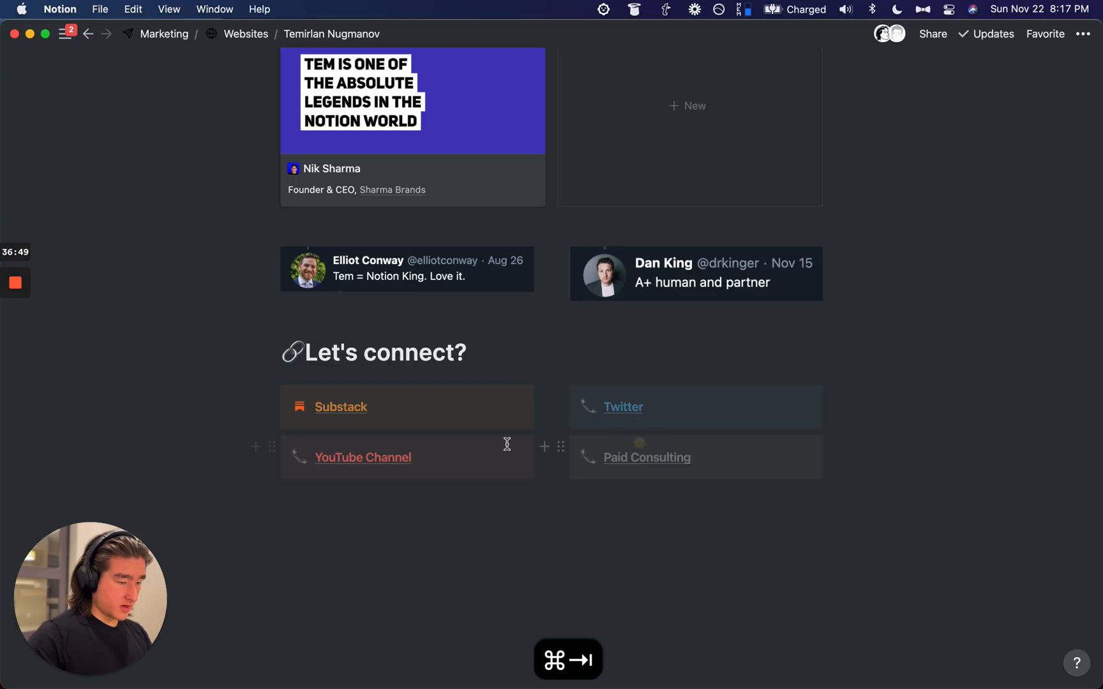
Step: Set the YouTube Channel callout icon to the copied YouTube logo link
click(297, 459)
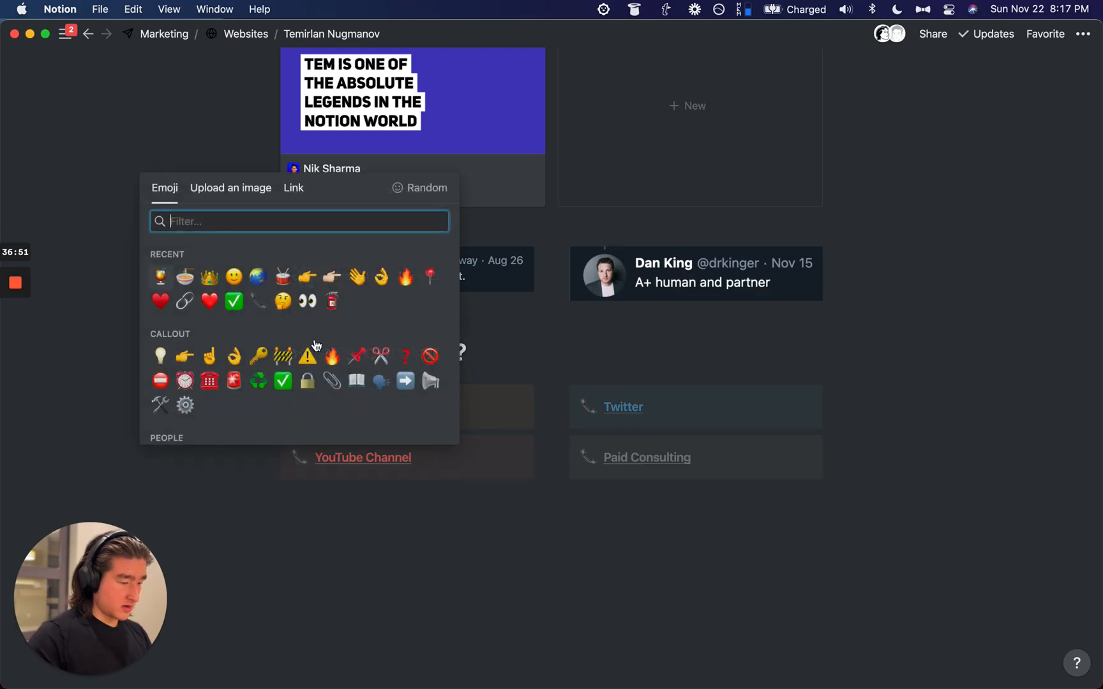
click(294, 188)
key(super+v)
key(Return)
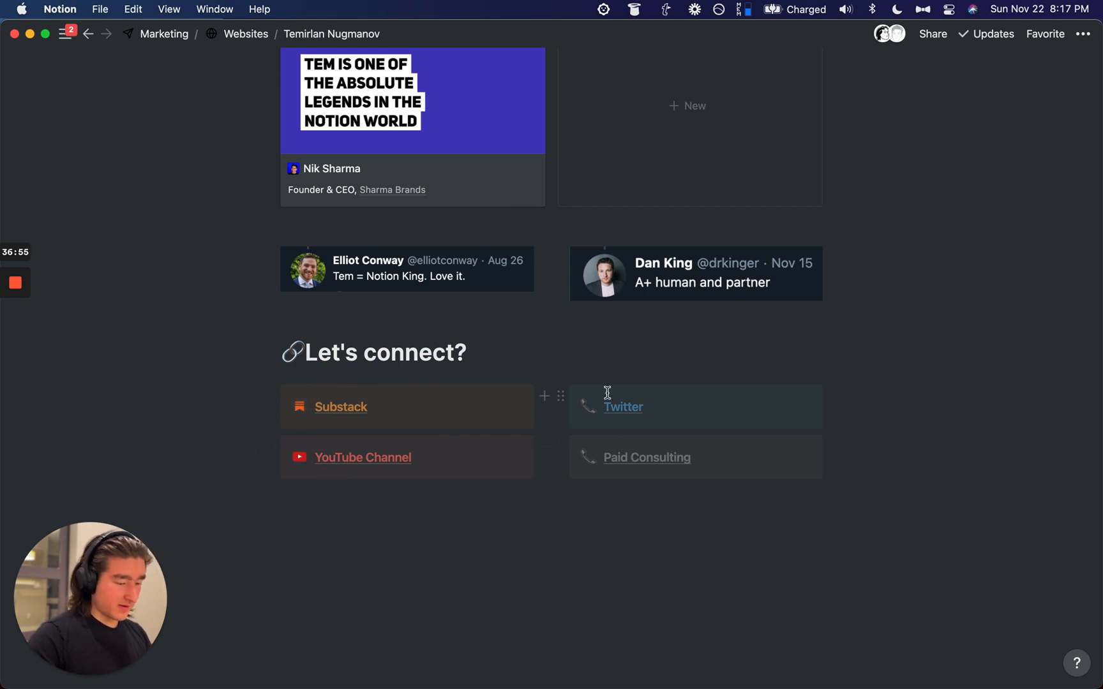
key(super+Tab)
Step: Copy the Twitter logo's address from the logo site and set it as the Twitter callout icon
click(433, 161)
text(twitter)
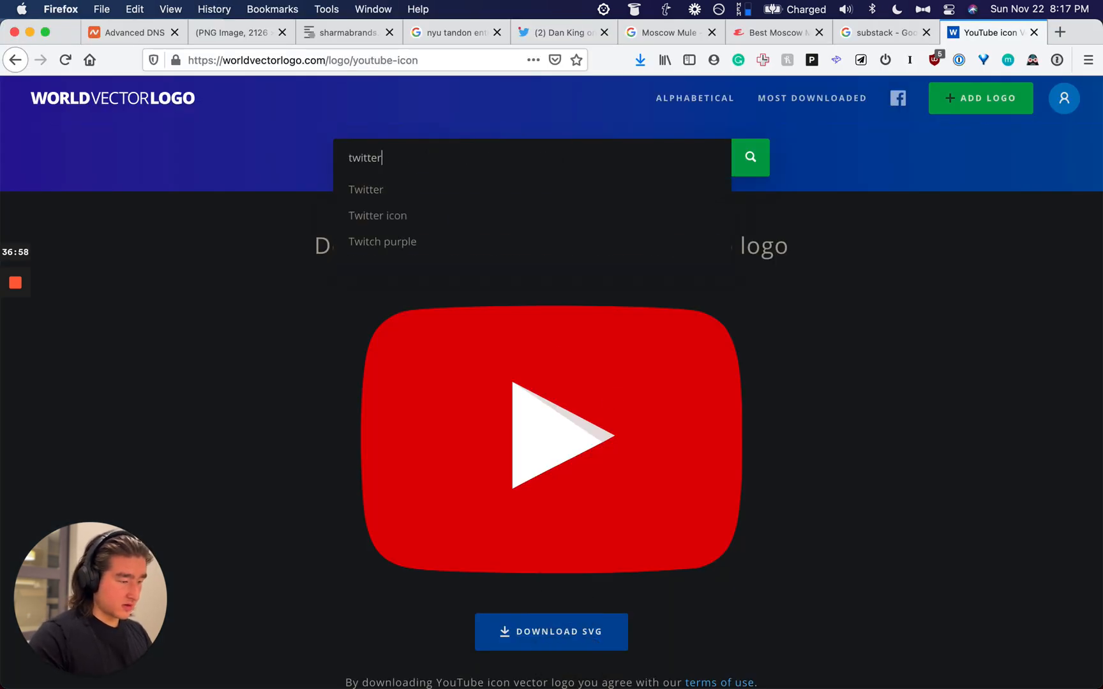
key(Return)
click(381, 346)
right_click(527, 408)
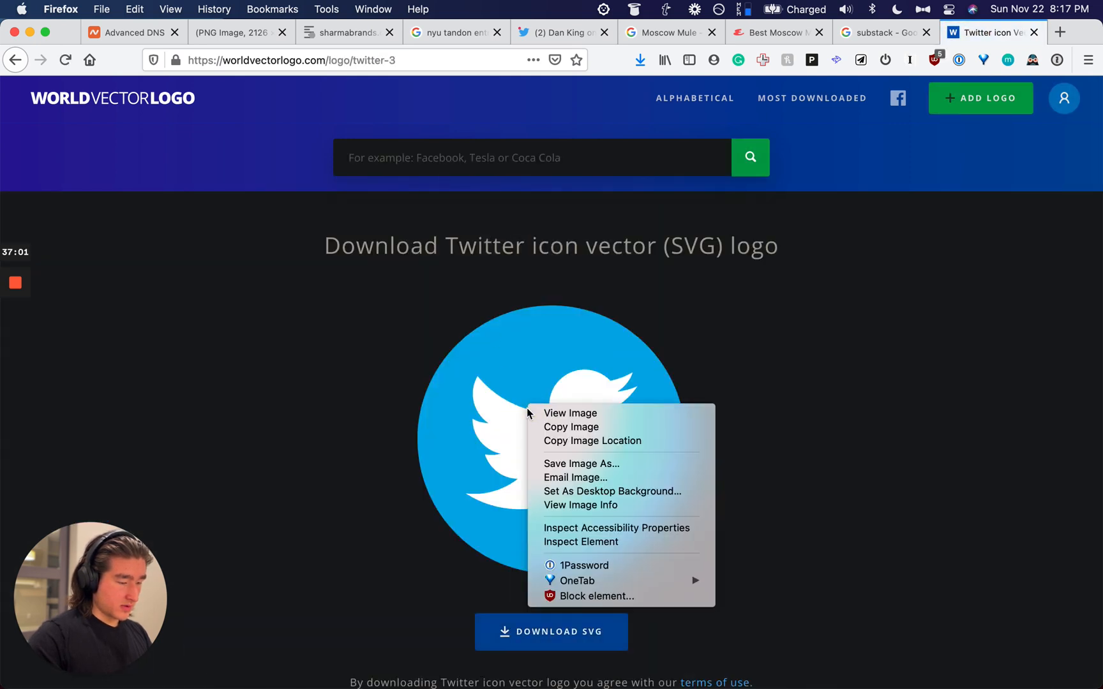
click(564, 441)
key(super+Tab)
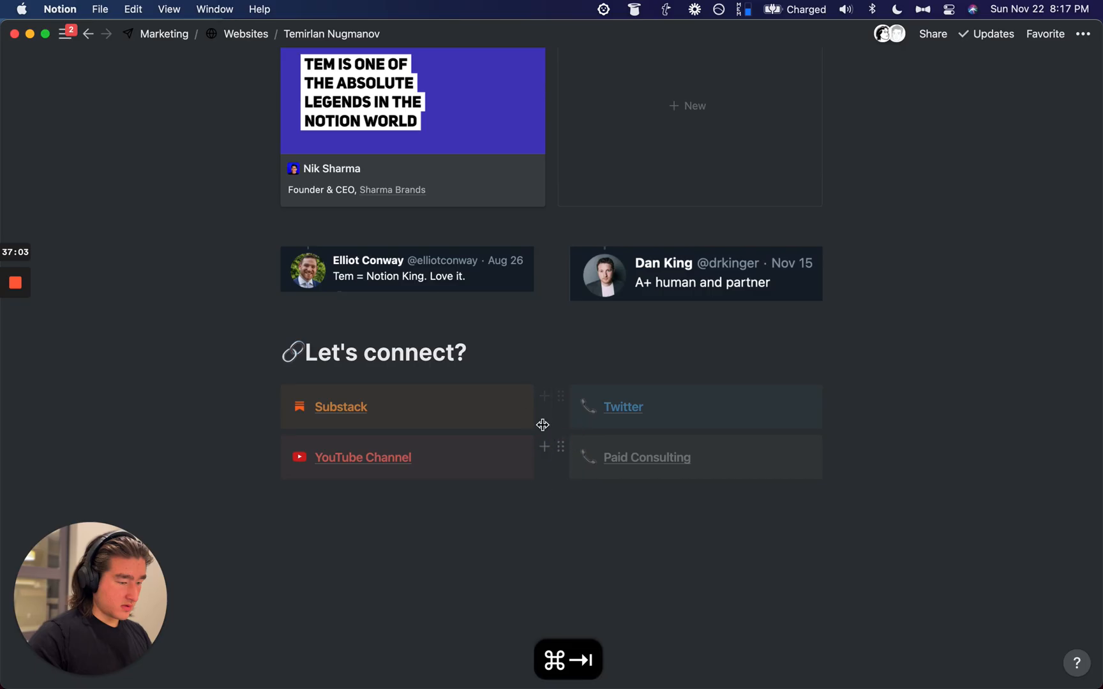
click(589, 408)
click(581, 137)
key(super+v)
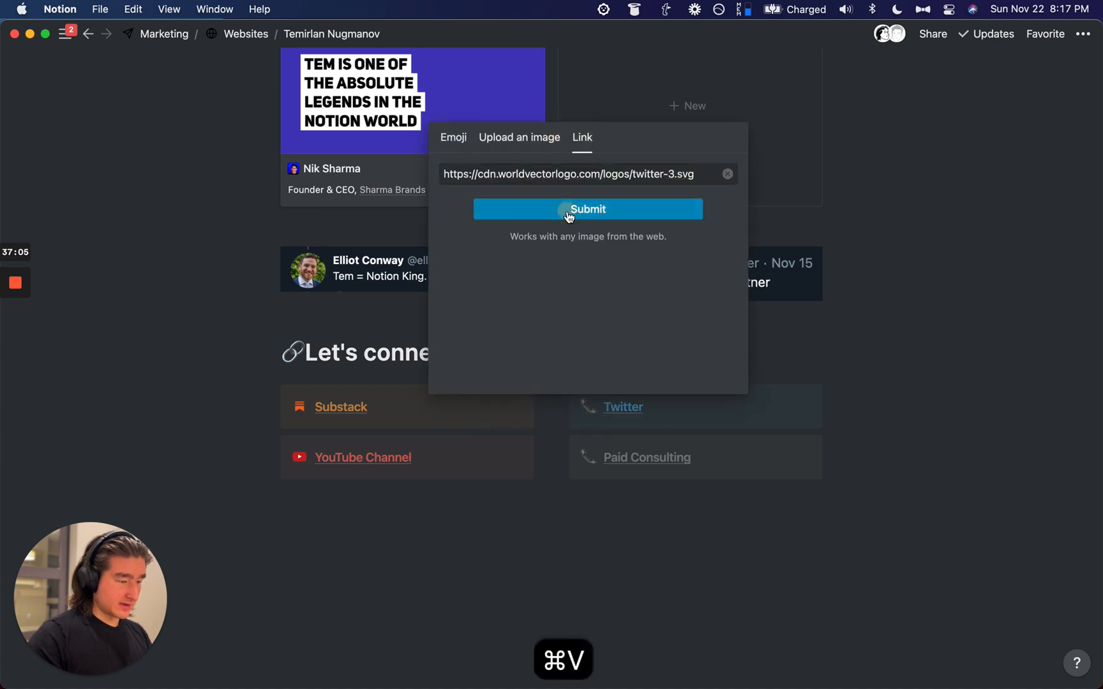
click(571, 213)
Step: Upload zoom logo.png as the Paid Consulting callout icon
click(587, 459)
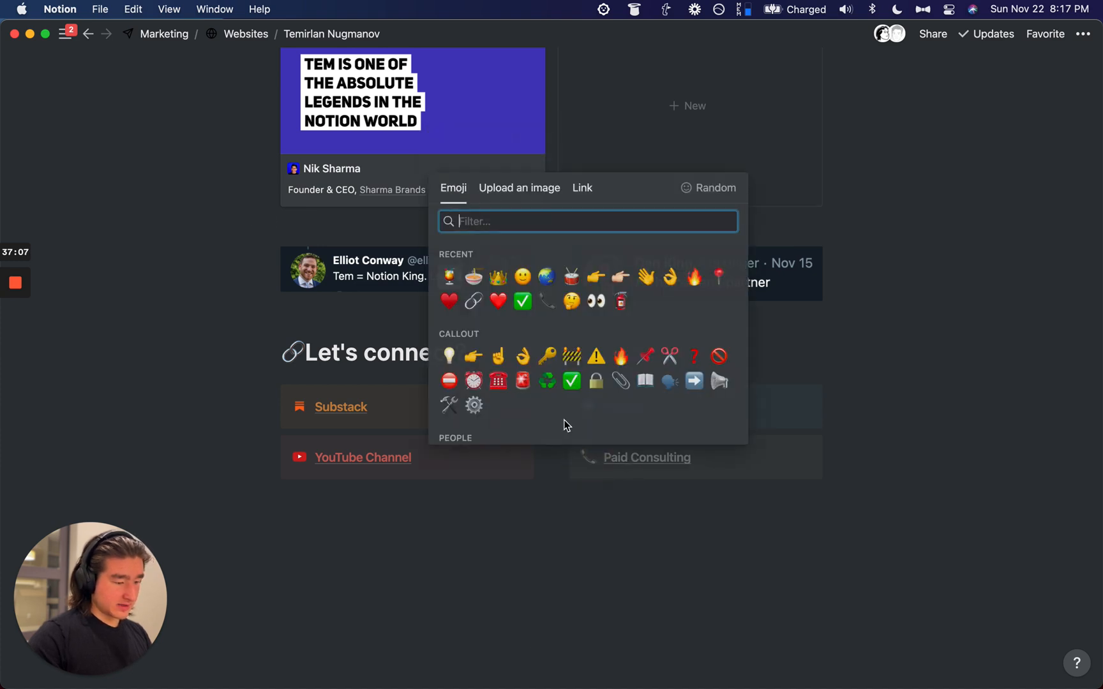
click(492, 191)
click(512, 231)
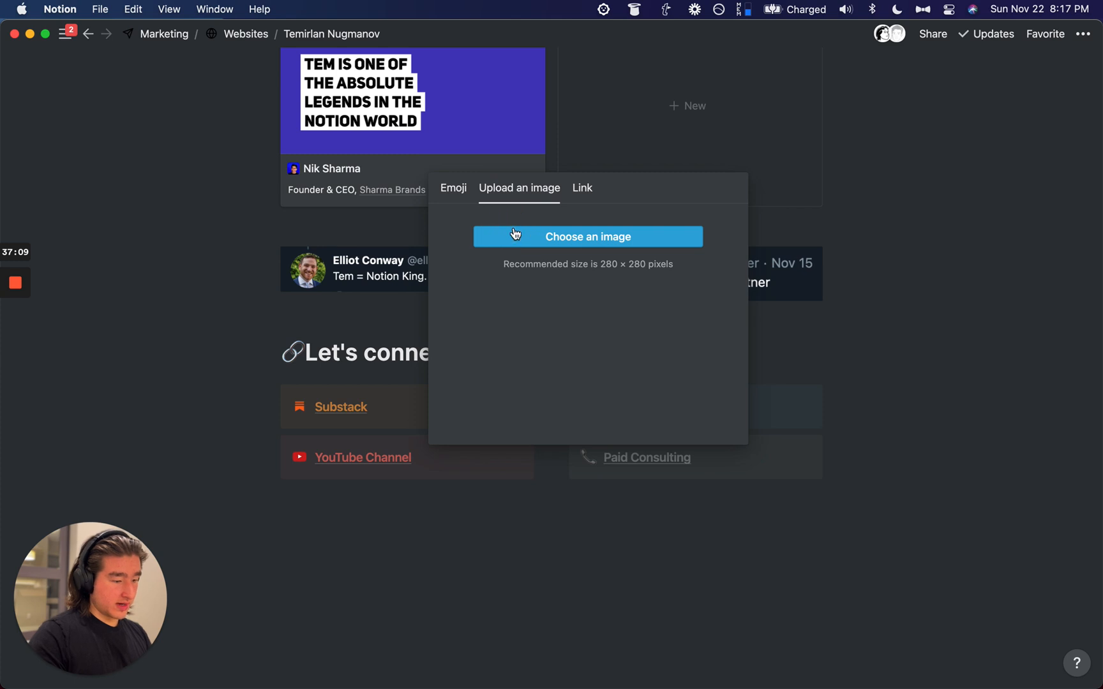
key(super+space)
text(Zoom)
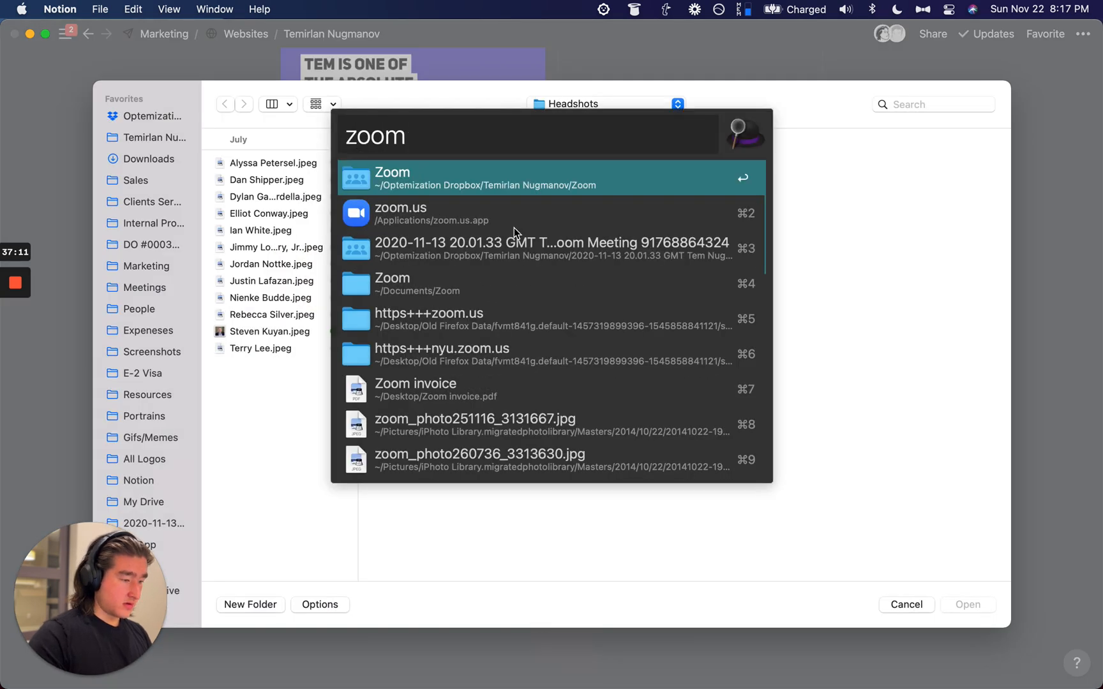
scroll(512, 422, down, 16)
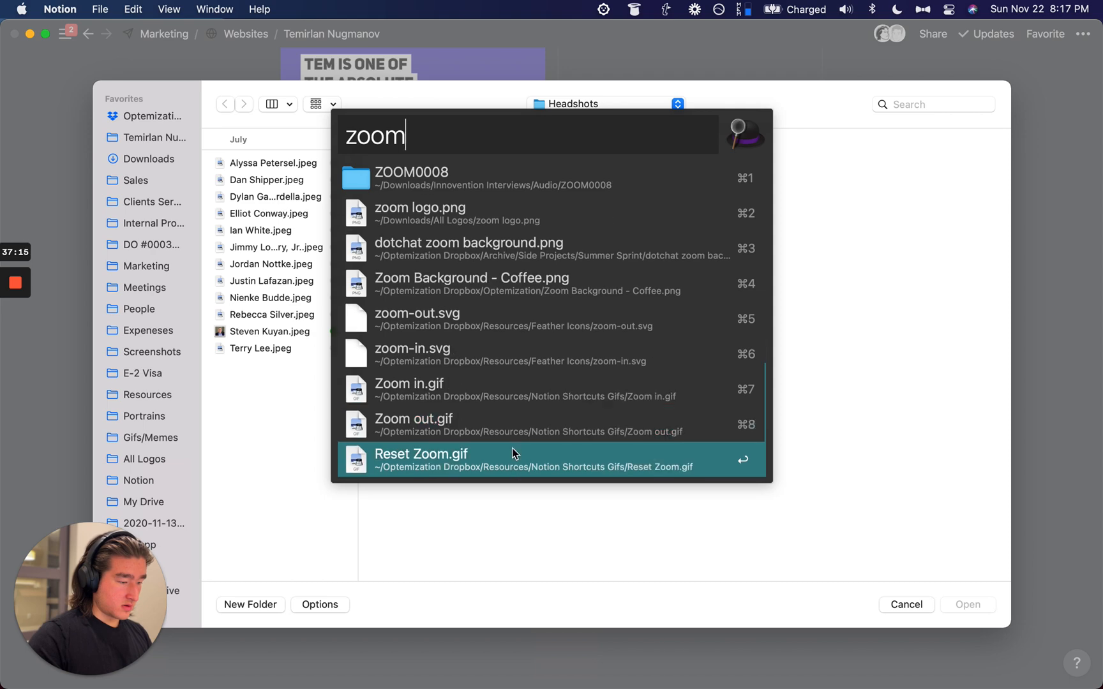
right_click(470, 223)
key(Escape)
drag(457, 216, 844, 307)
click(951, 604)
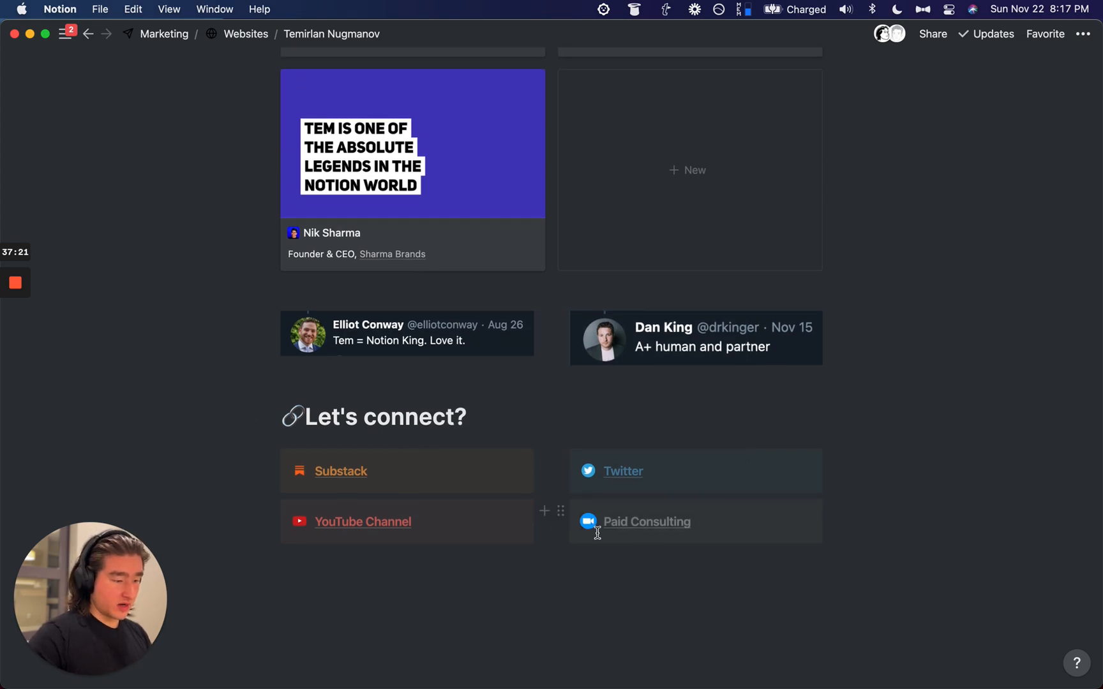
Step: Convert the three intro paragraphs under Hello There into a Quote block
scroll(574, 559, up, 20)
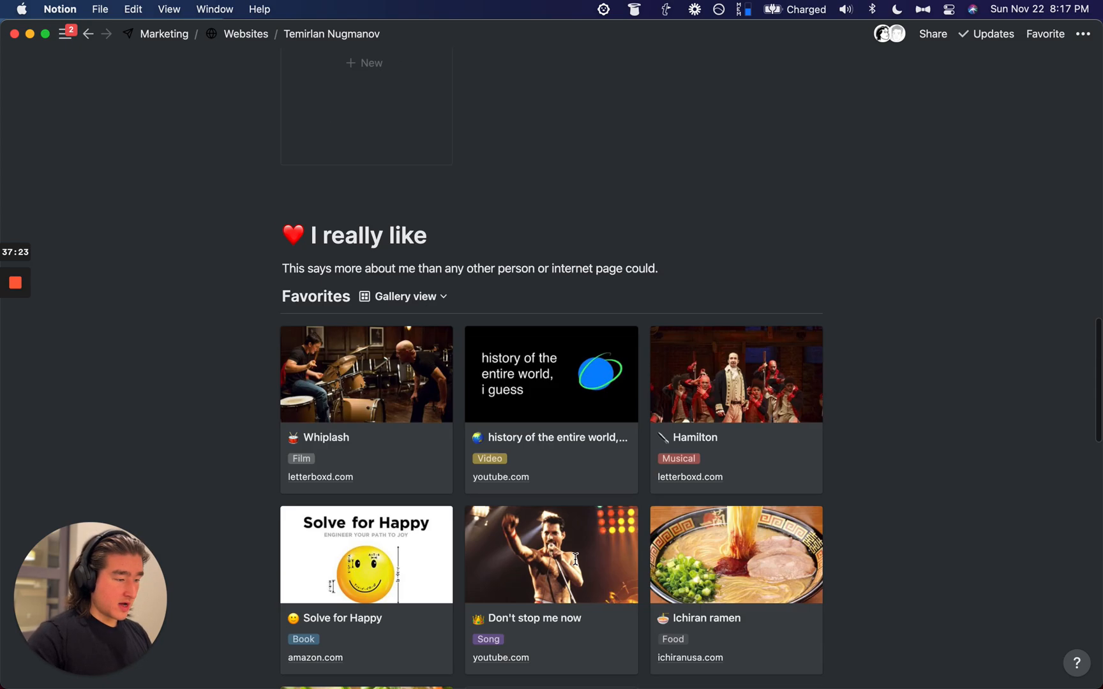
scroll(575, 559, down, 20)
scroll(574, 559, up, 10)
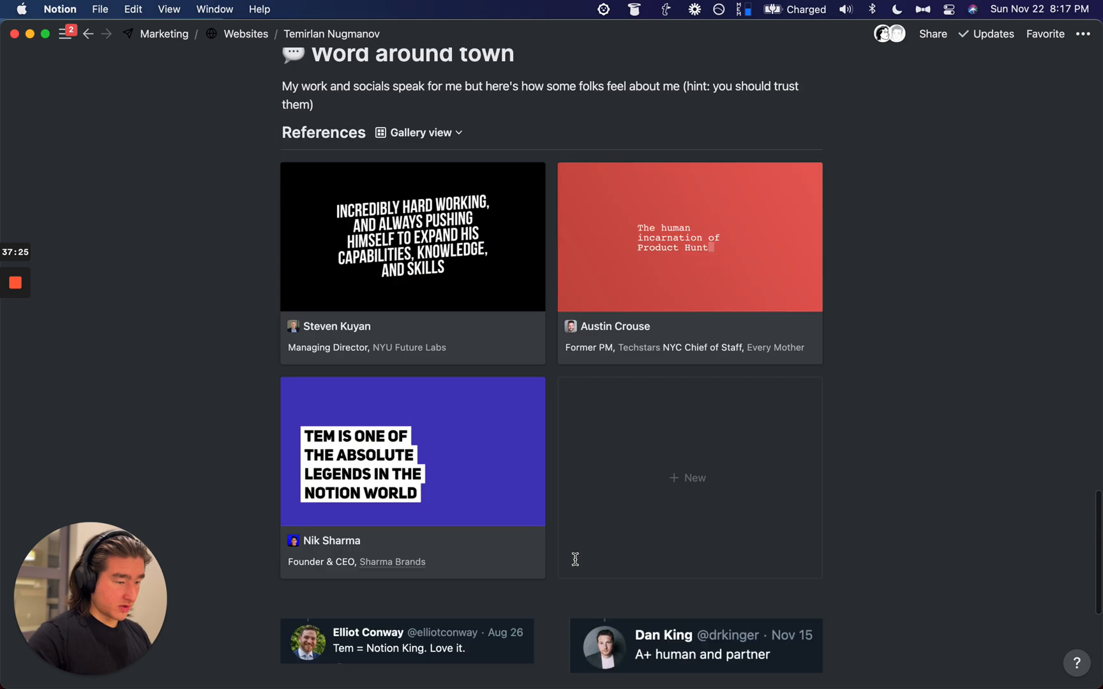
scroll(577, 566, up, 20)
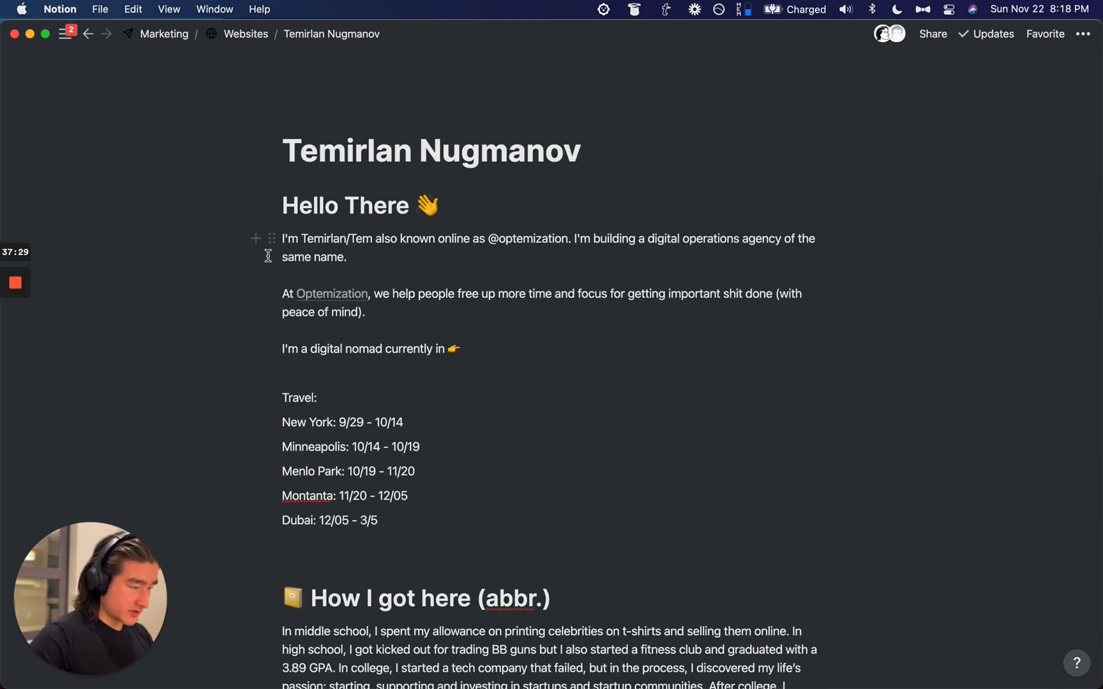
drag(231, 241, 349, 350)
key(super+slash)
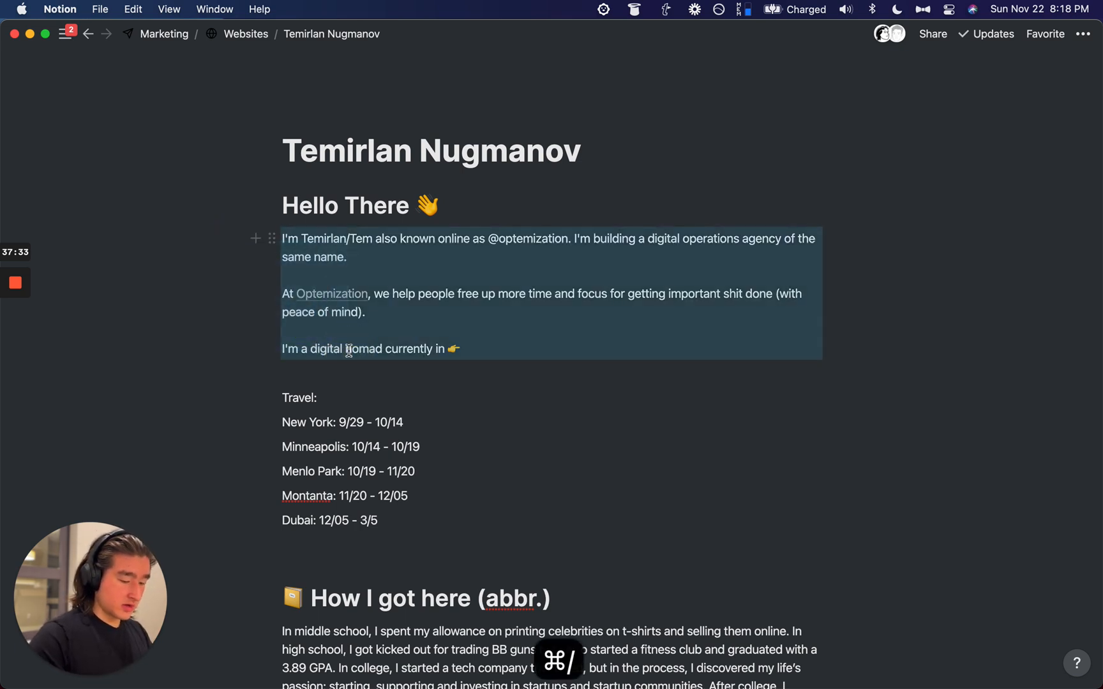
text(qupote)
key(BackSpace)
key(BackSpace)
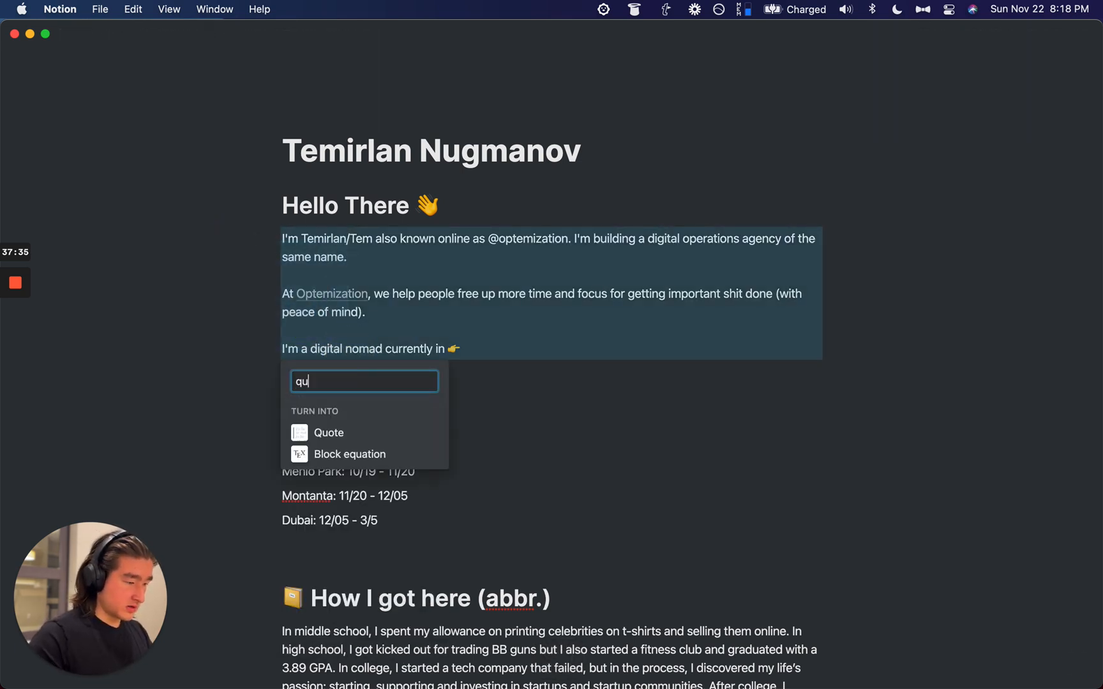
key(Return)
click(518, 364)
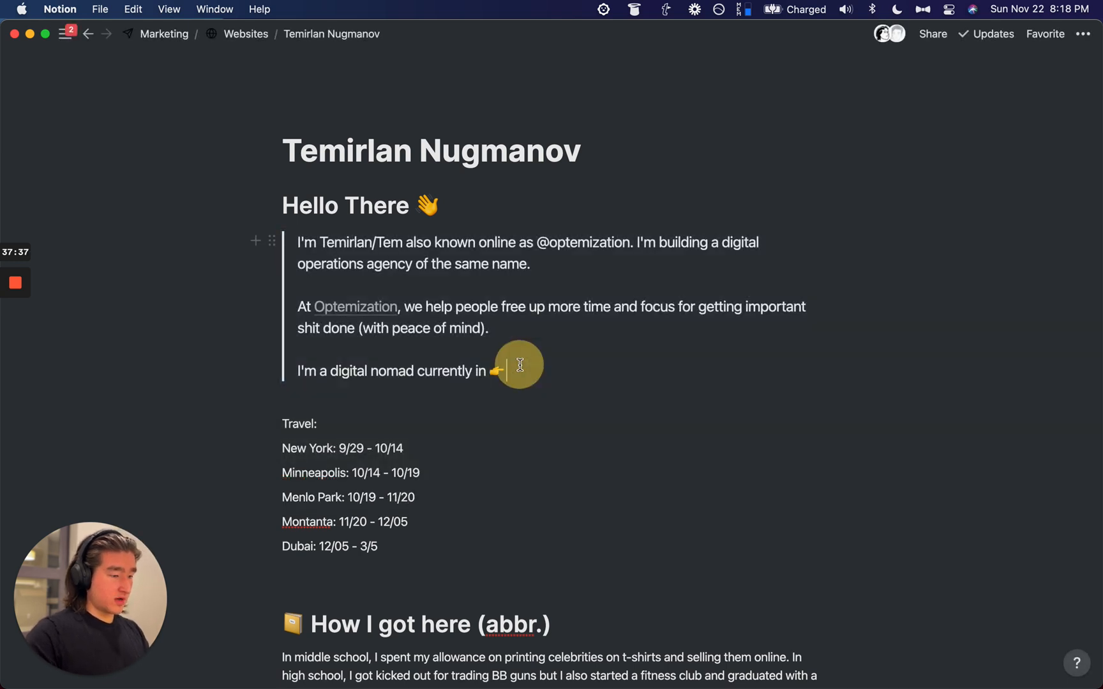
Step: Select the Travel list, then place the caret on the empty line below the Dubai dates
scroll(415, 386, down, 3)
drag(213, 352, 337, 447)
click(363, 463)
click(359, 495)
Step: Delete the blank line below 'Dubai: 12/05 - 3/5'
key(BackSpace)
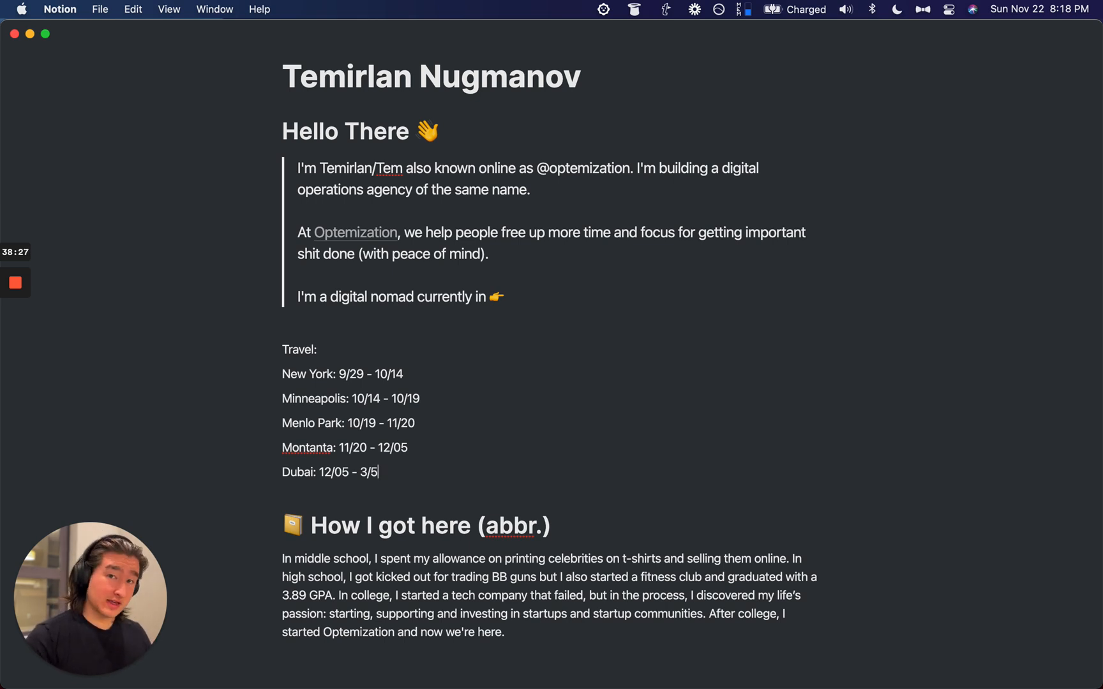
Step: Insert an inline table above the Travel: line and title it Locations
click(335, 351)
key(Up)
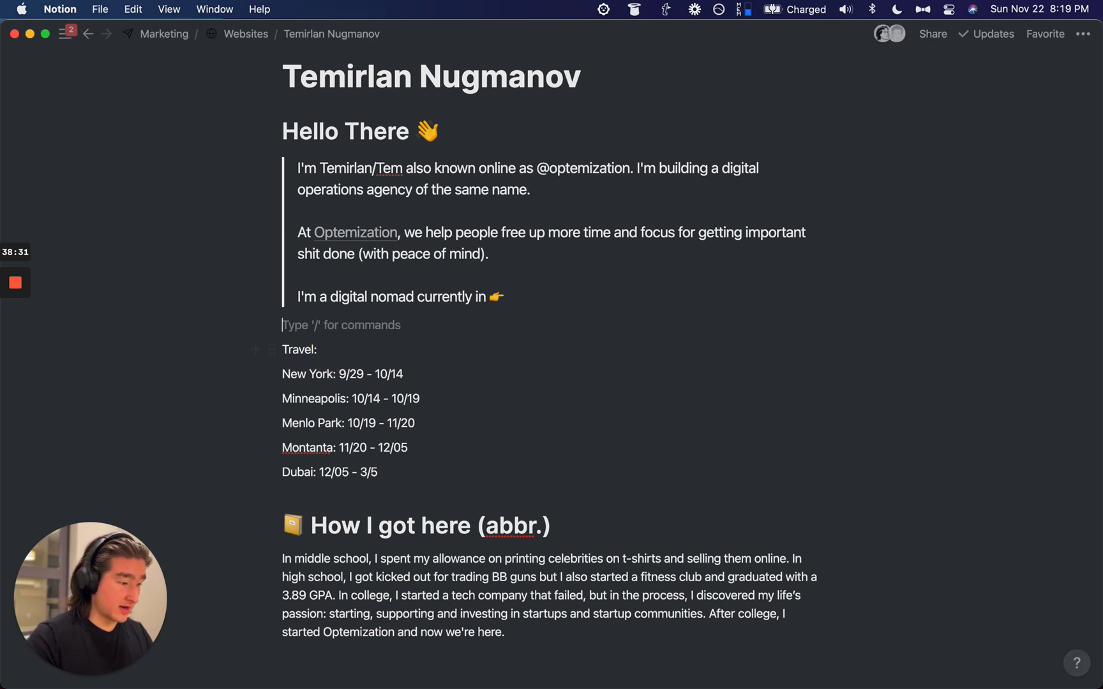
key(Return)
text(/in)
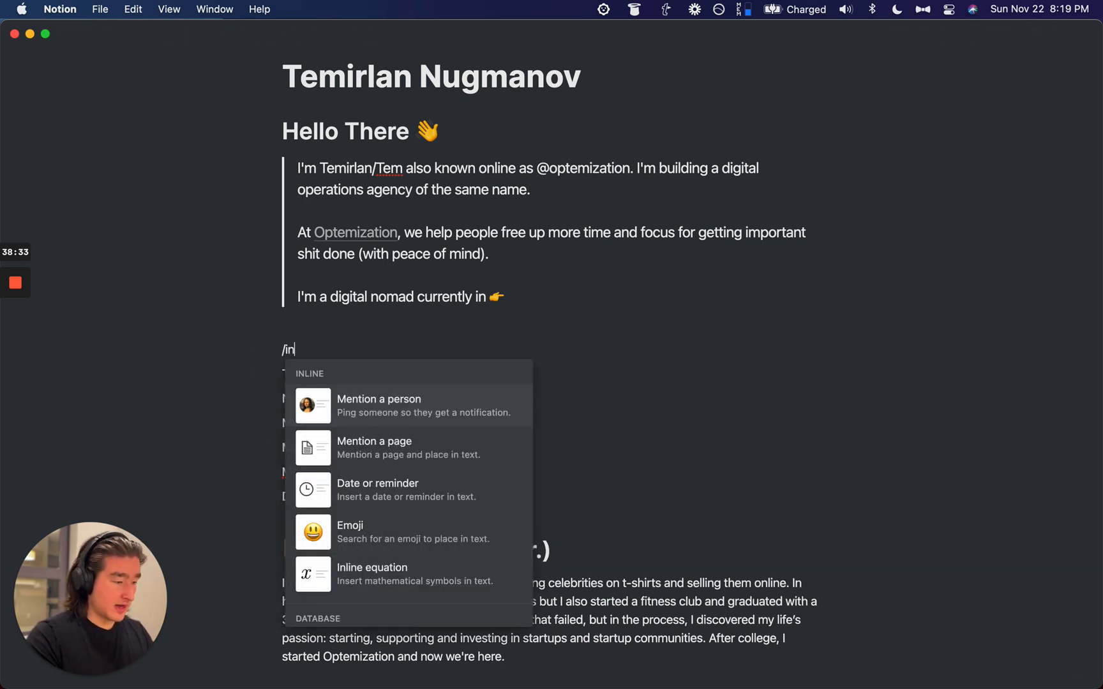
key(BackSpace)
text(table)
key(Return)
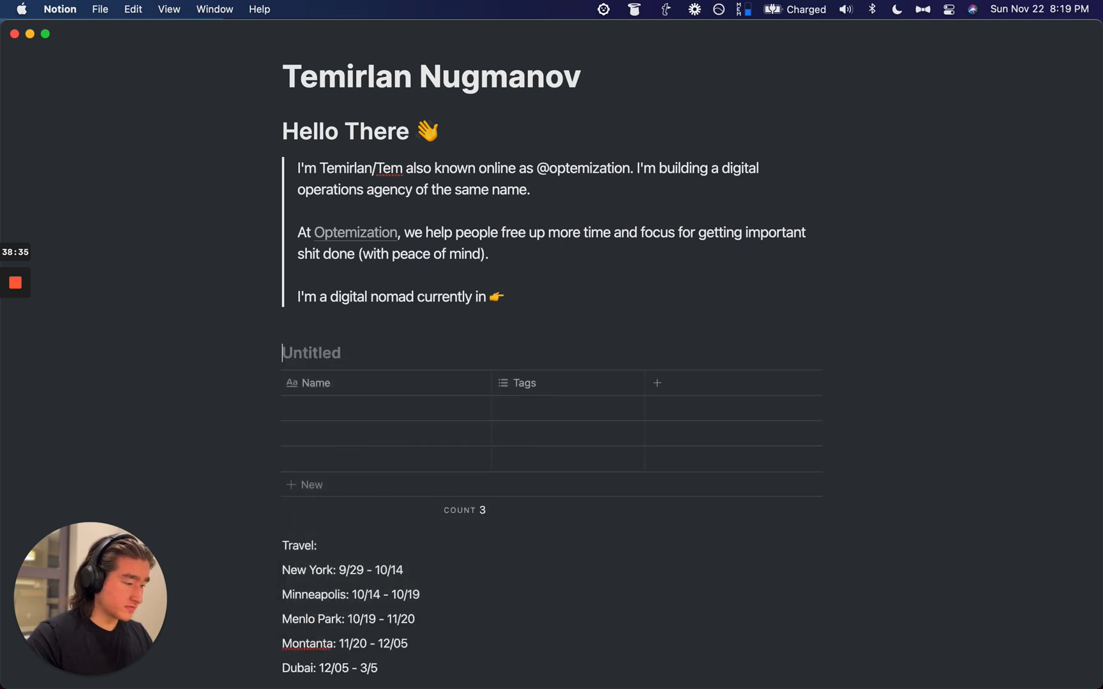
text(Travel)
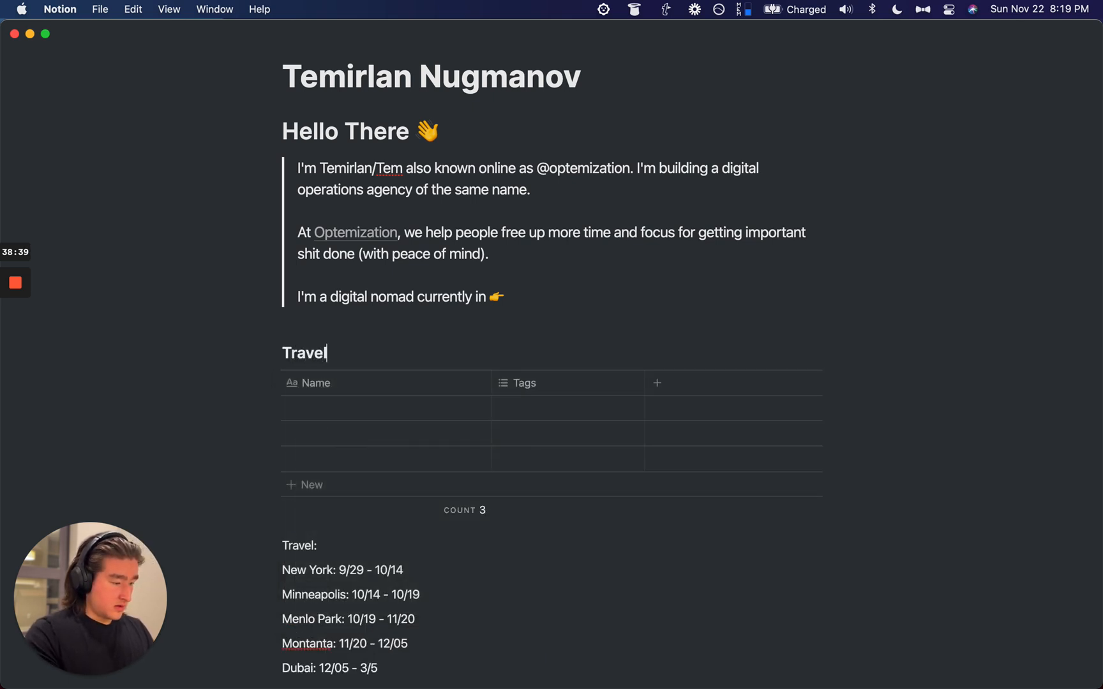
key(super+BackSpace)
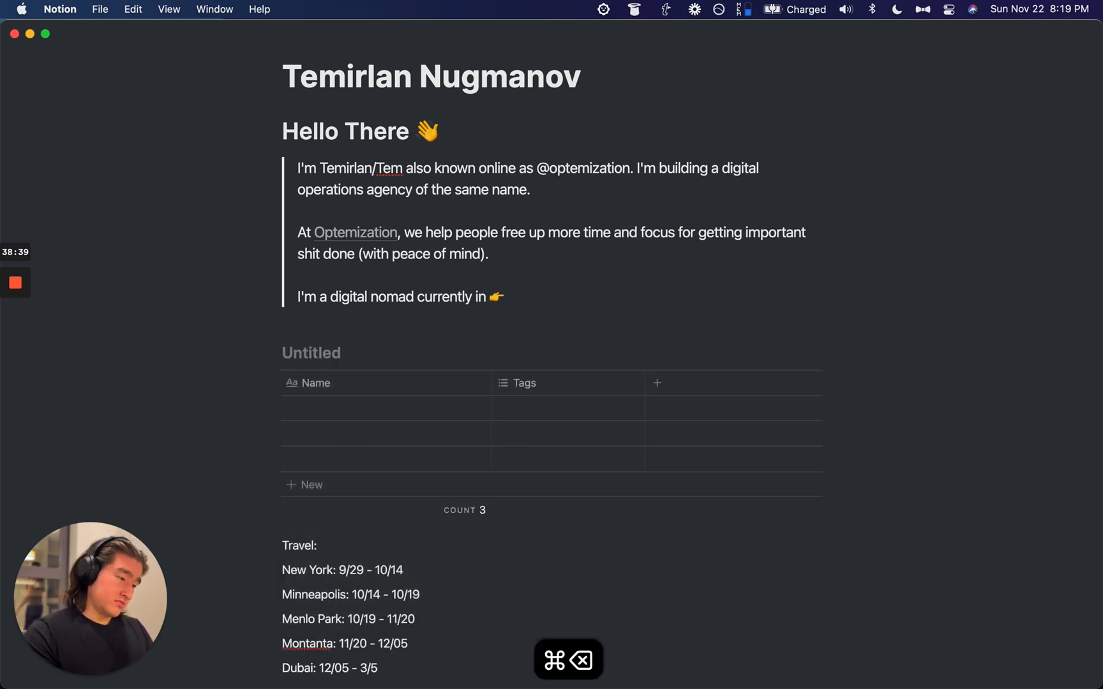
text(Travel)
scroll(224, 353, down, 2)
key(super+BackSpace)
text(Locations)
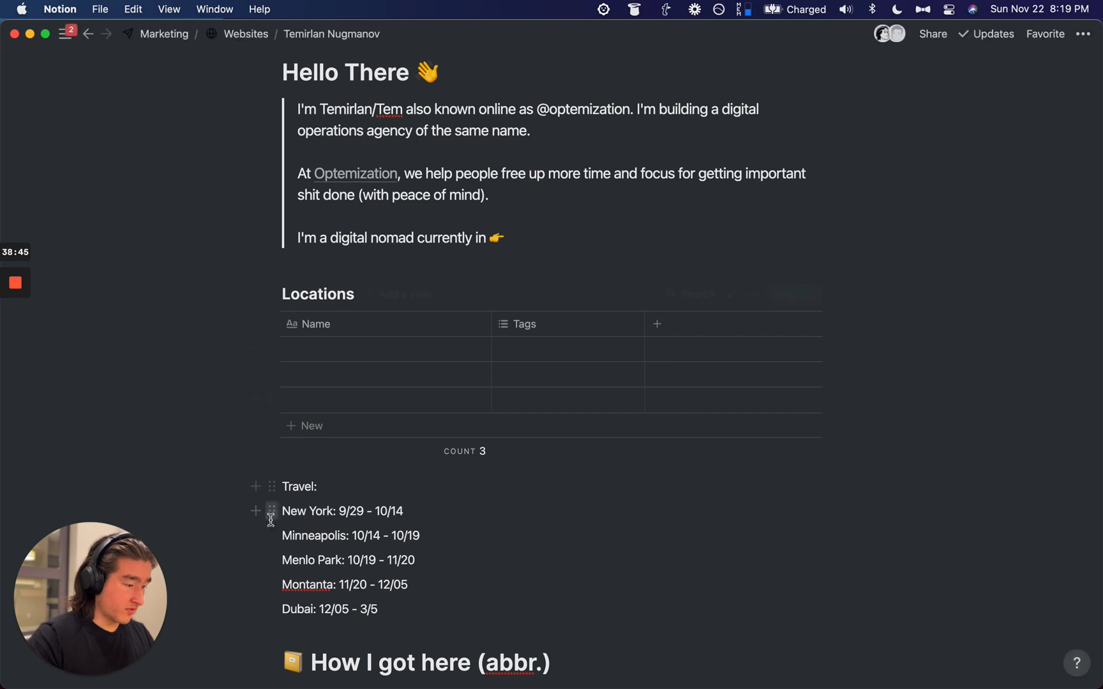
Step: Move the five travel lines, New York through Dubai, into the table and delete the empty starter rows
drag(233, 514, 320, 609)
drag(273, 510, 290, 421)
drag(191, 346, 296, 397)
key(BackSpace)
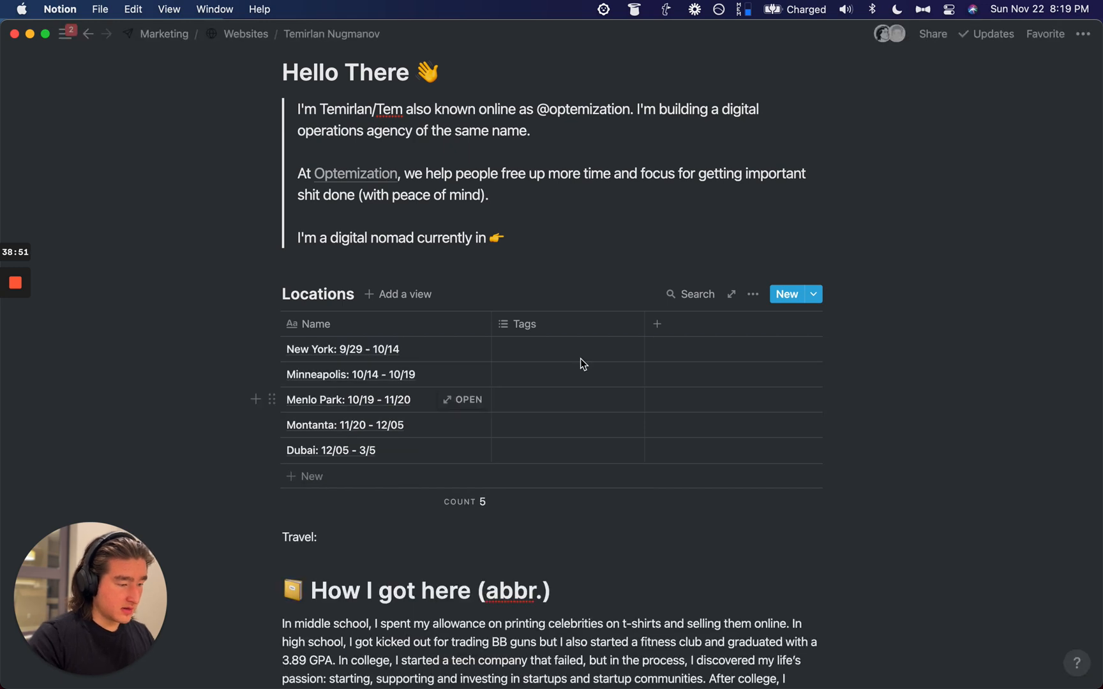
Step: Rename the Tags column to Dates with Date type, and delete the leftover Travel: line
click(566, 326)
text(Dates)
click(560, 414)
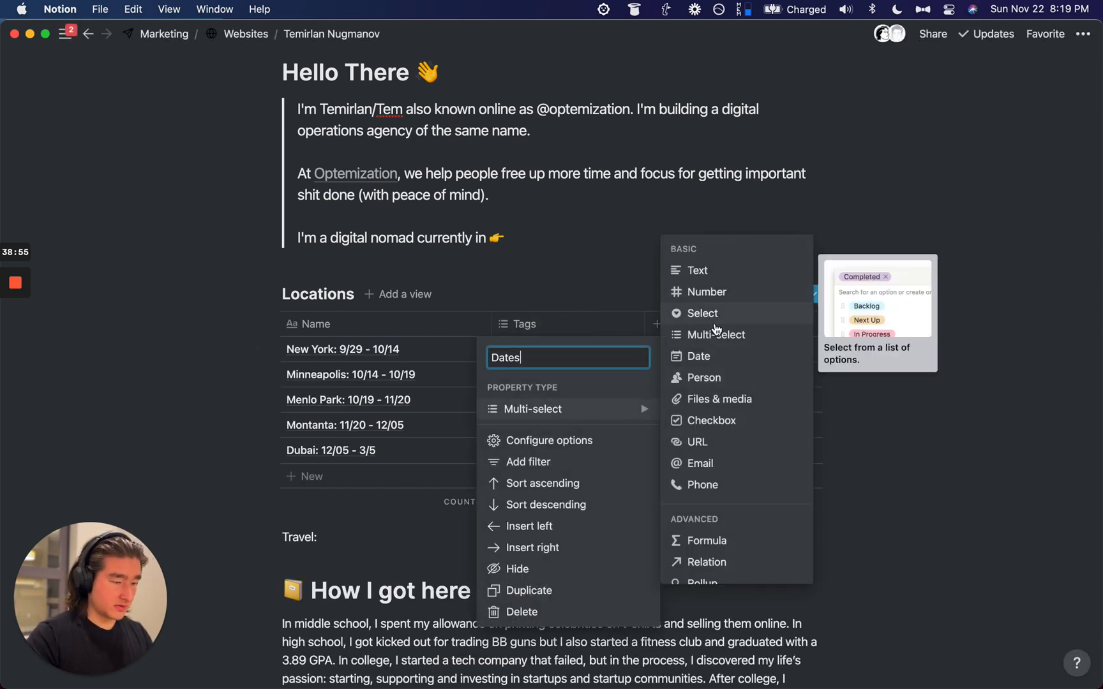
click(697, 356)
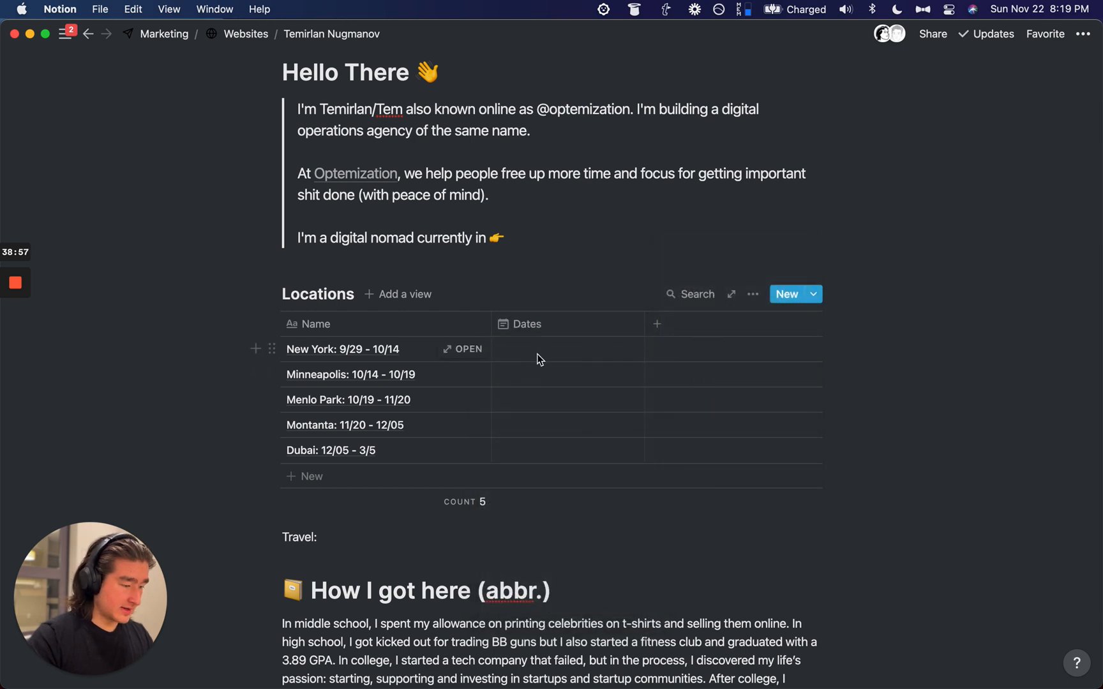
click(340, 535)
key(super+BackSpace)
key(super+BackSpace)
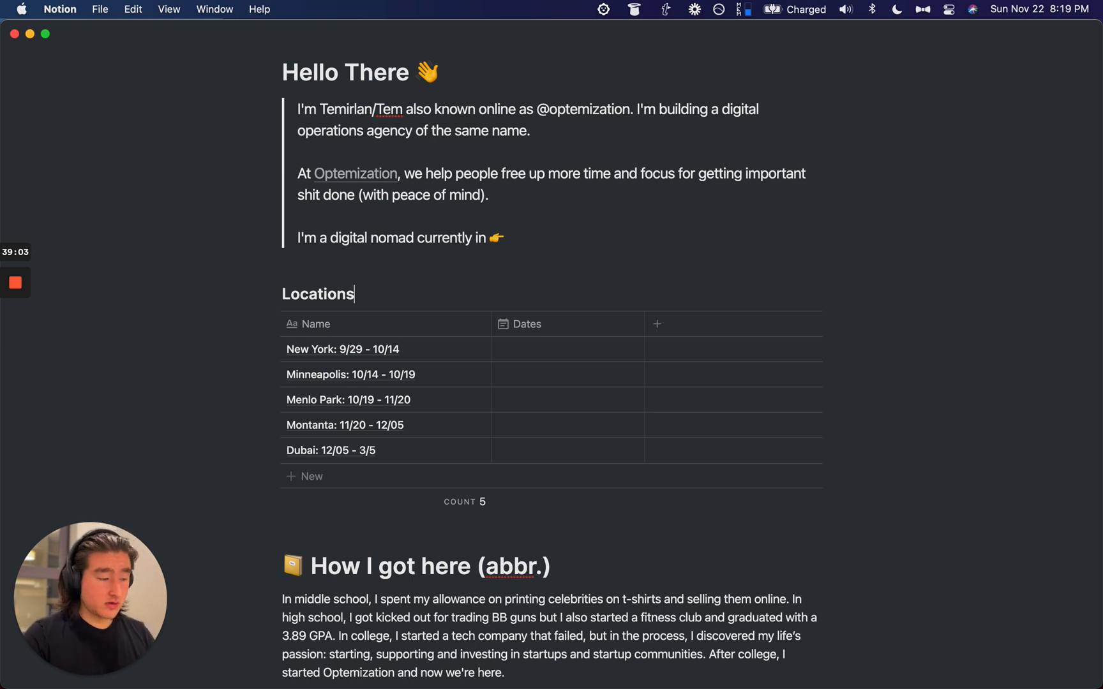
Step: Set New York's Dates to the range Sep 29 – Oct 14
click(531, 347)
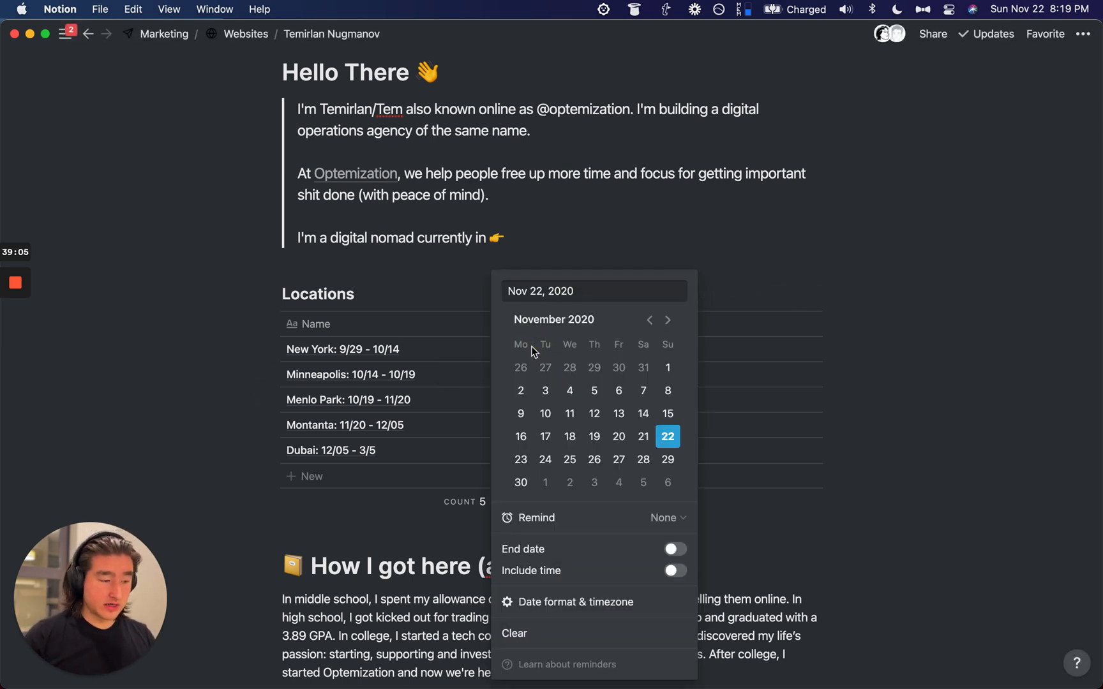
click(677, 549)
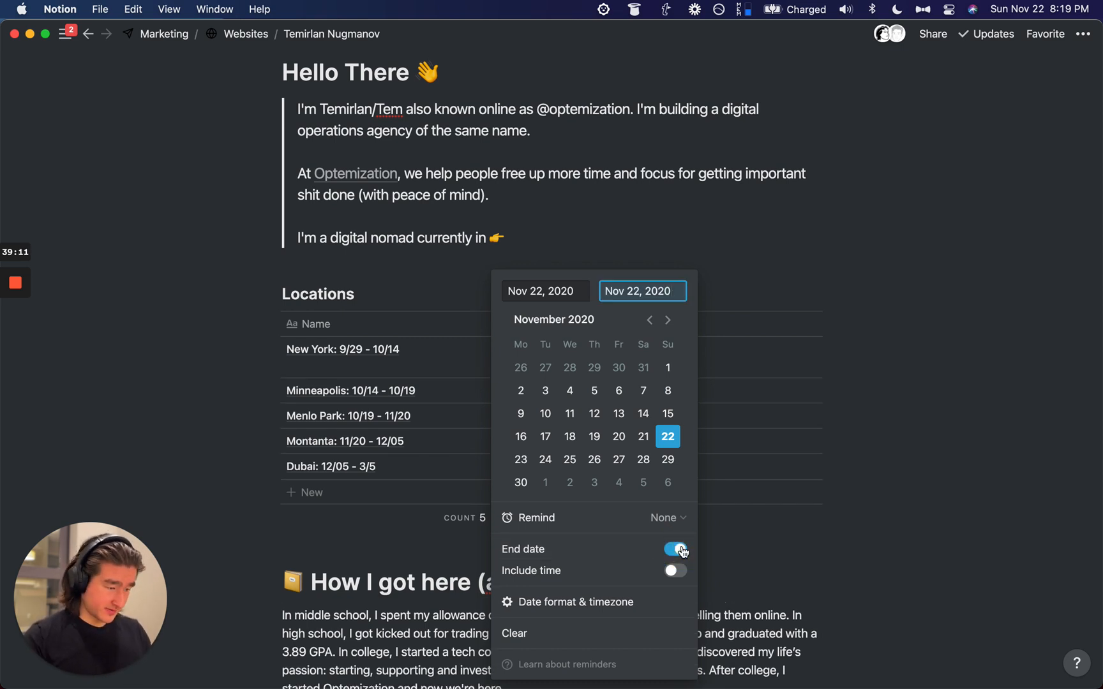
key(shift+Tab)
key(BackSpace)
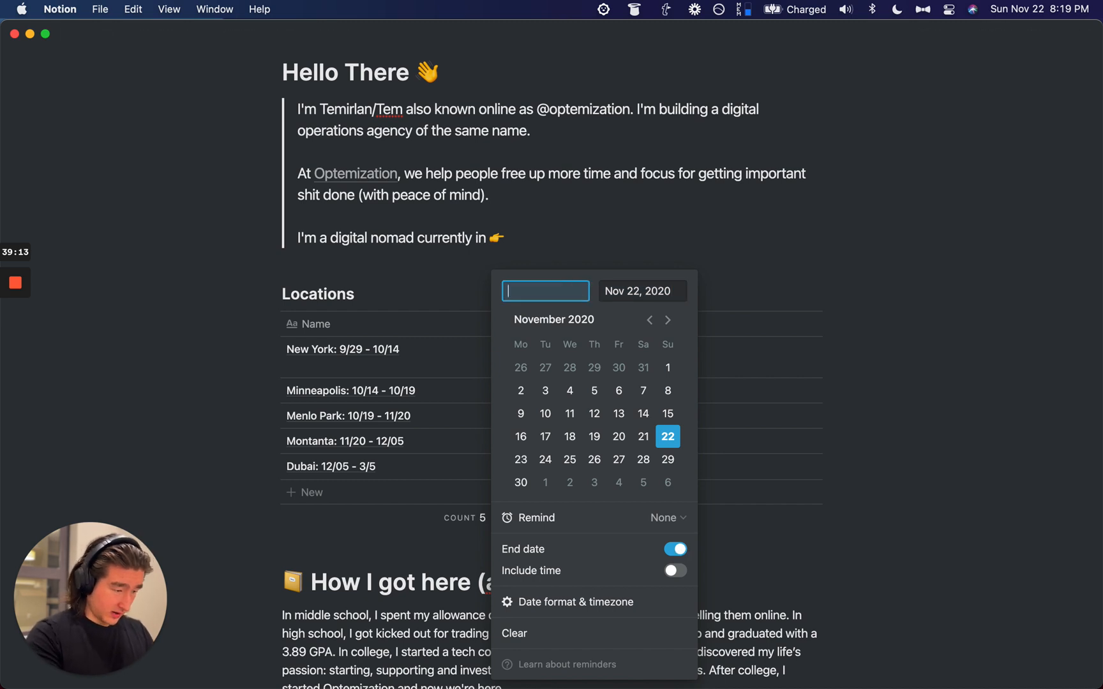
text(9/29)
key(Tab)
text(10)
key(super+BackSpace)
text(10/14)
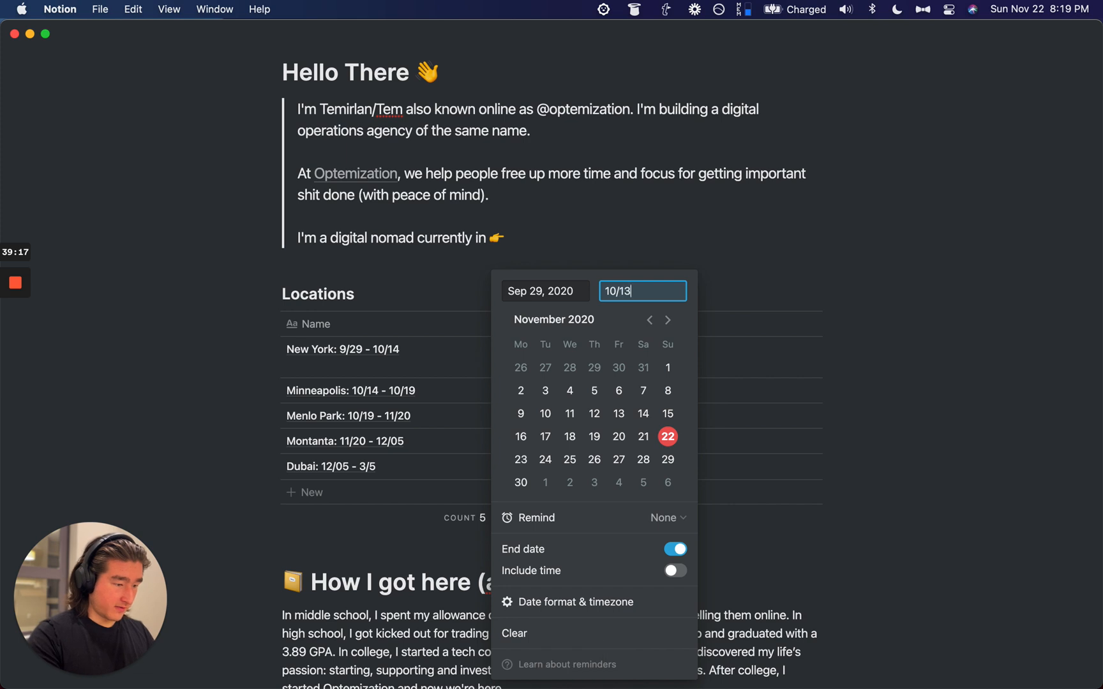
key(Return)
Step: Set Minneapolis's Dates to the range Oct 14 – Oct 19
key(Down)
key(Return)
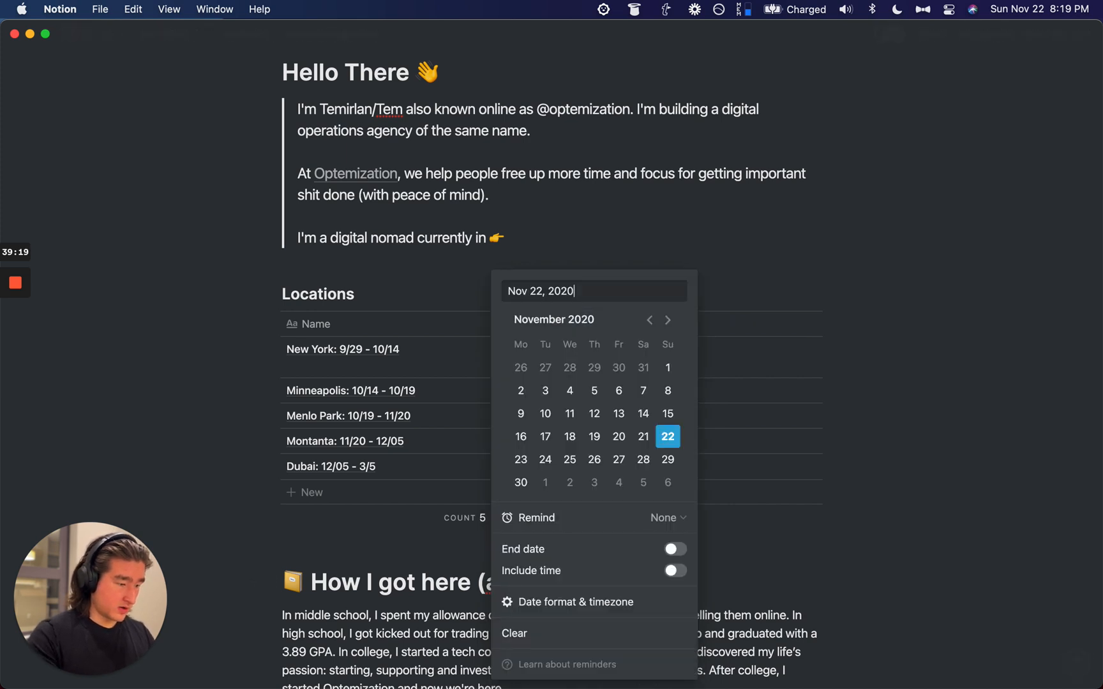
key(super+BackSpace)
text(10/14)
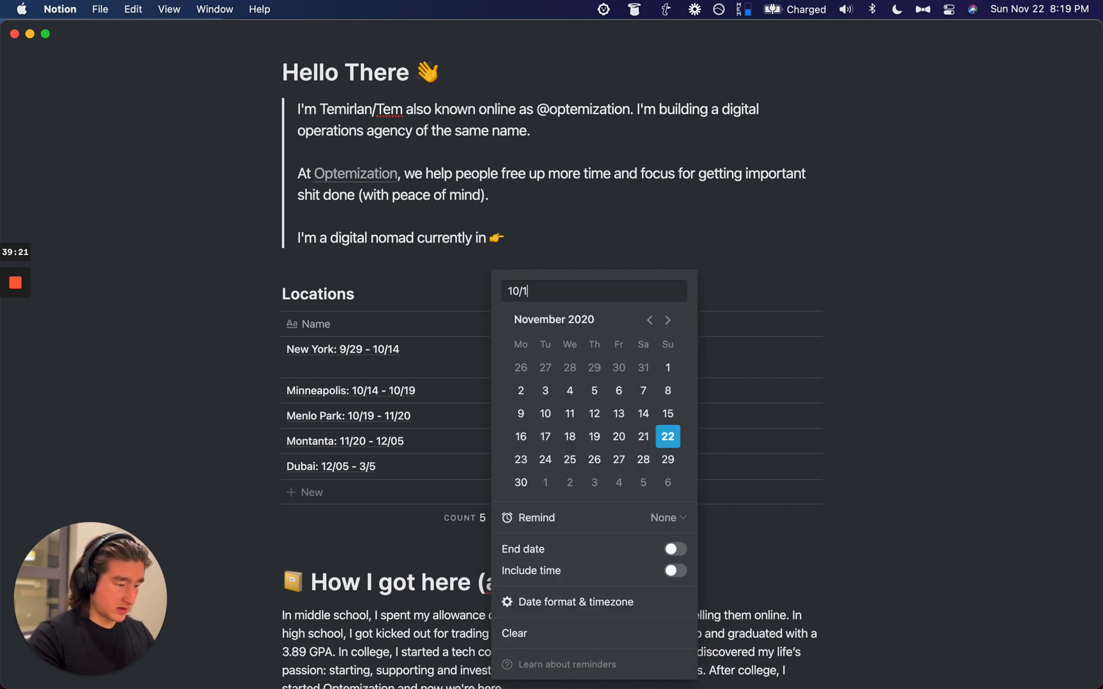
click(676, 549)
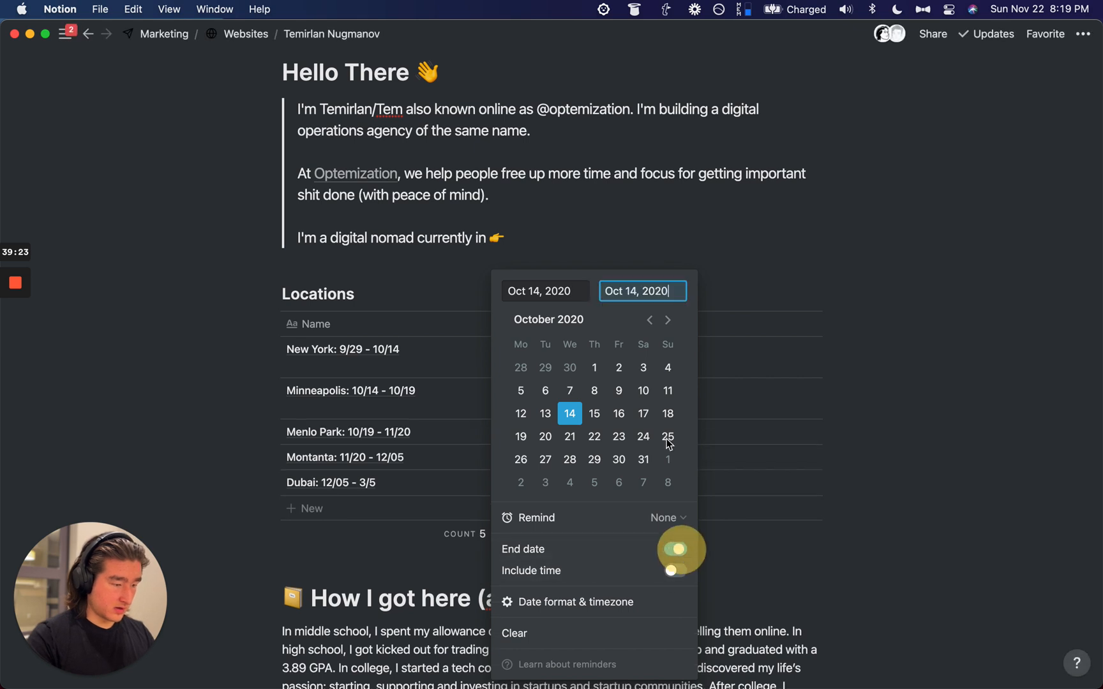
key(super+BackSpace)
text(10/19)
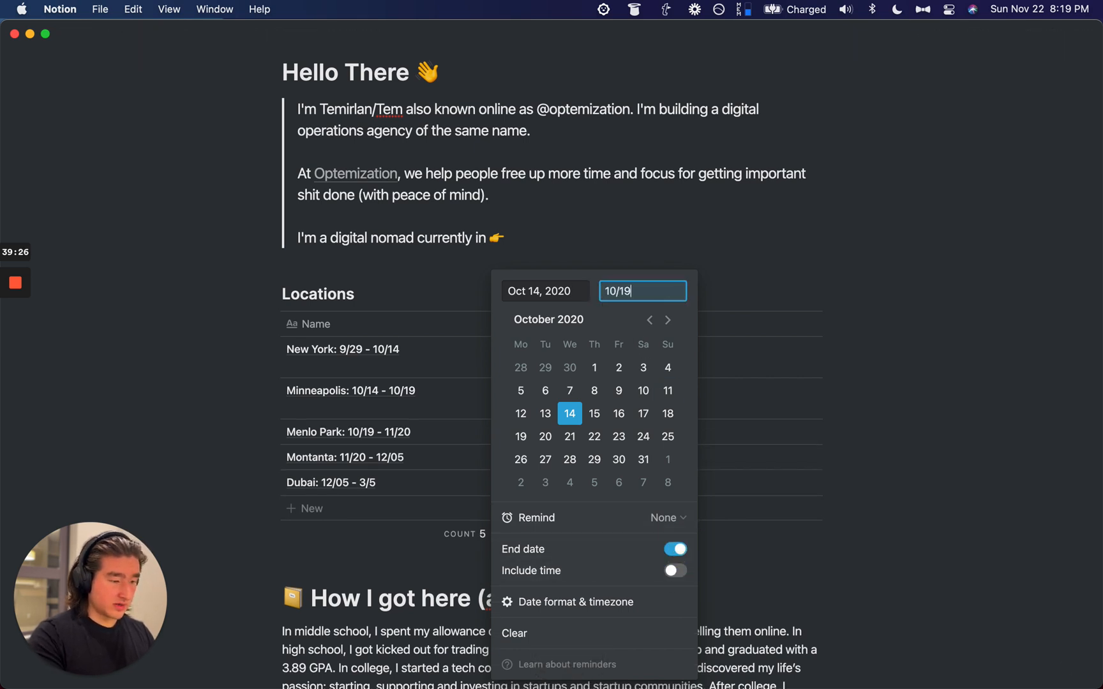
key(Return)
Step: Set Menlo Park's Dates to the range Oct 19 – Nov 20
click(568, 439)
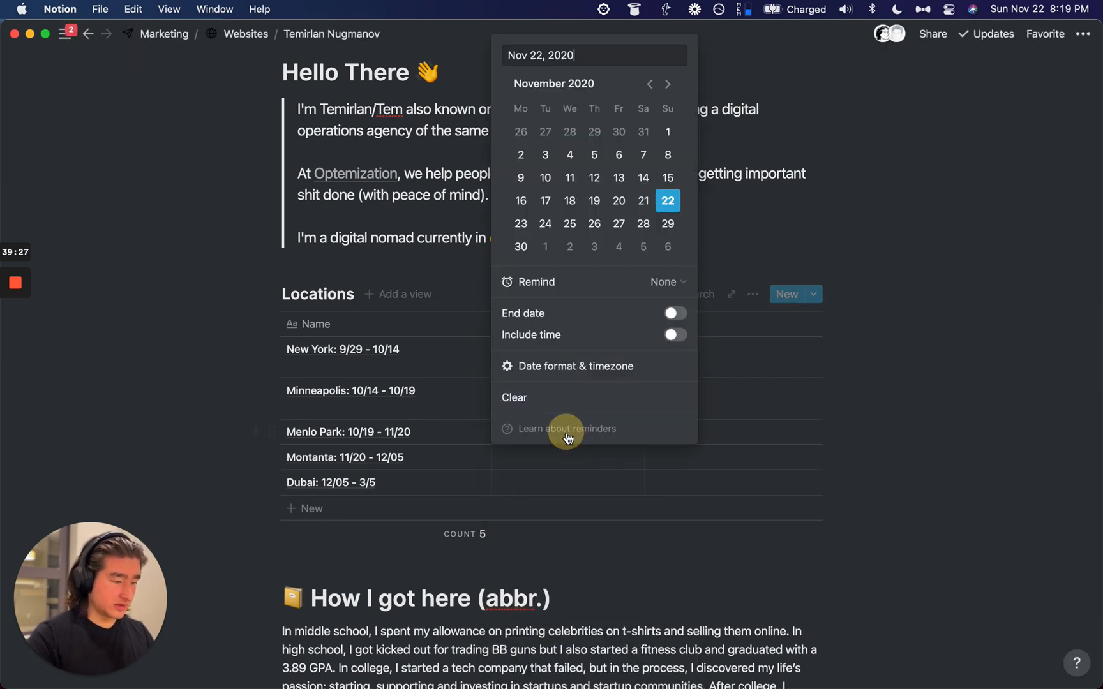
key(super+BackSpace)
text(10/19)
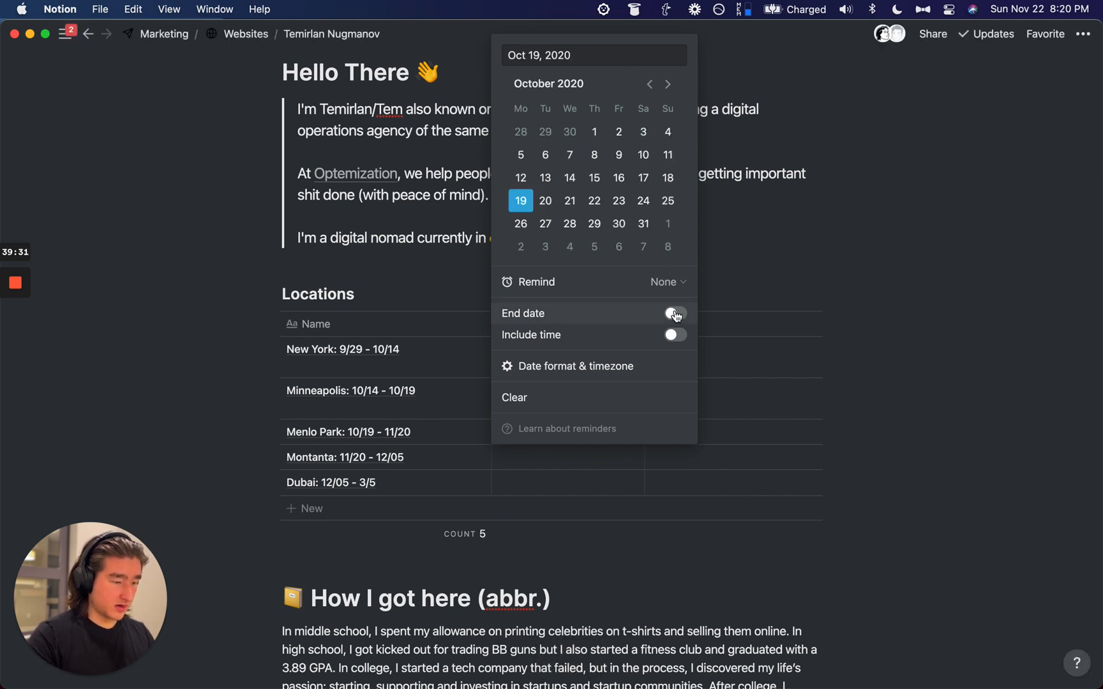
click(675, 312)
key(super+BackSpace)
text(11/12)
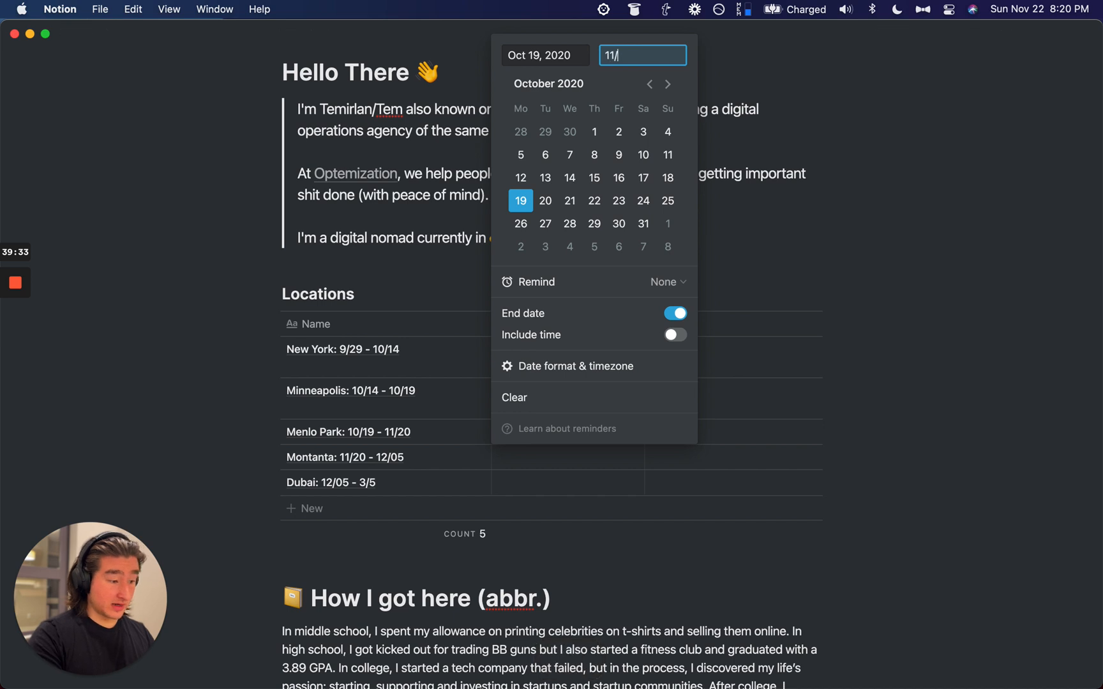
key(BackSpace)
key(BackSpace)
text(20)
key(Return)
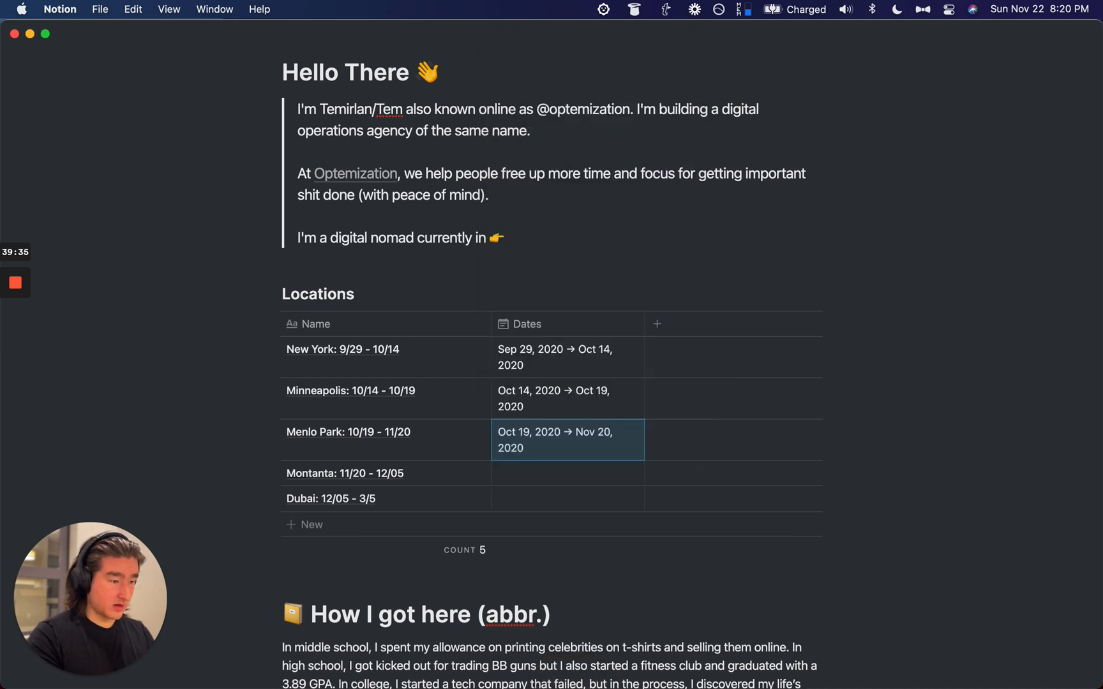
Step: Set Montana's Dates to the range Nov 20 – Dec 5
click(552, 477)
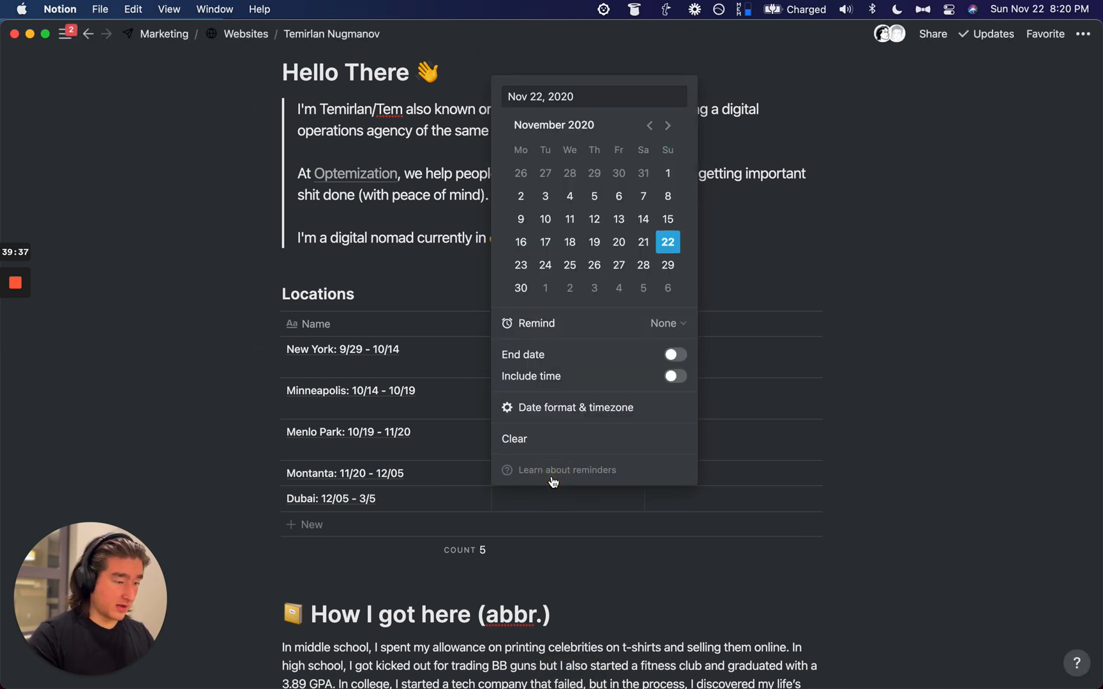
click(673, 357)
key(super+a)
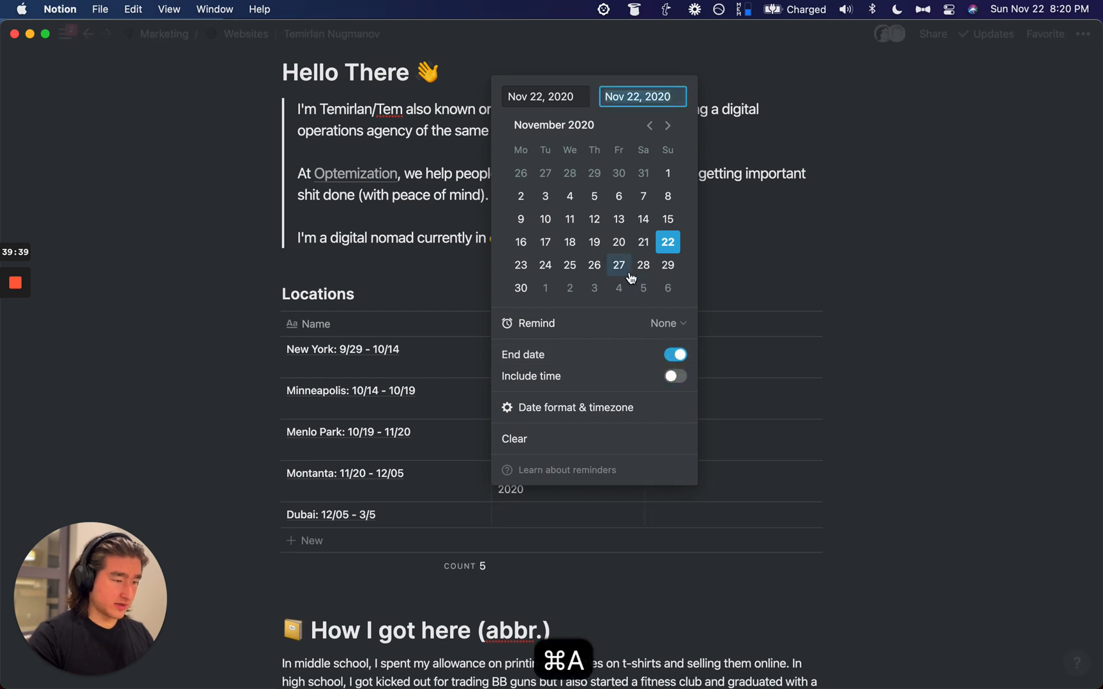
key(BackSpace)
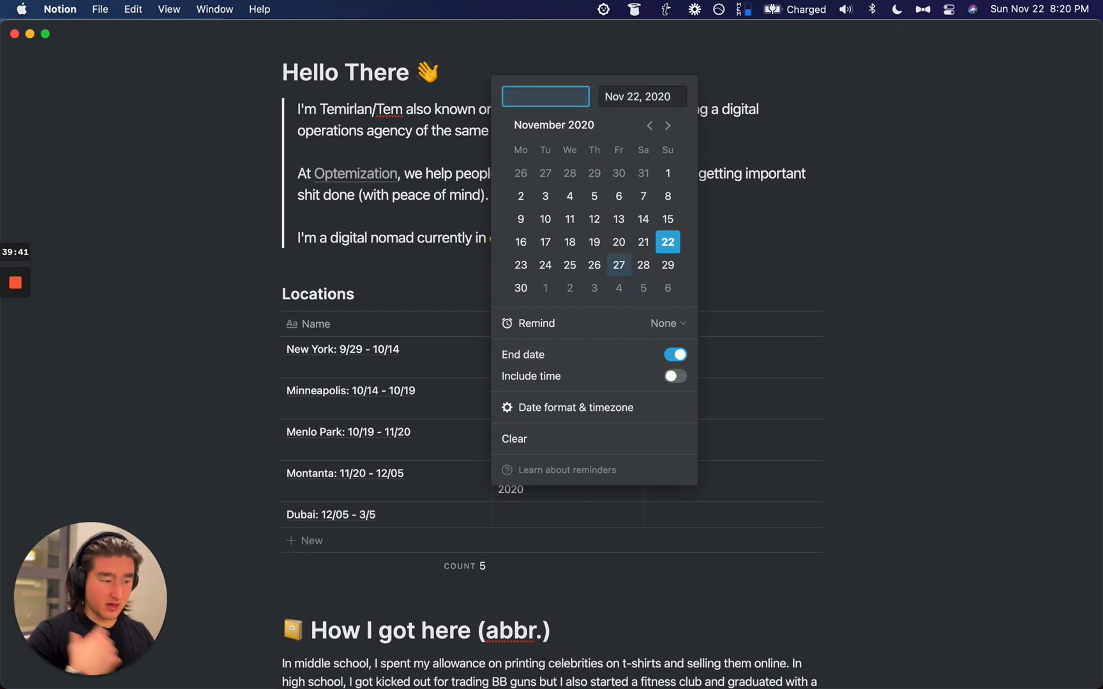
text(nov 20)
key(Return)
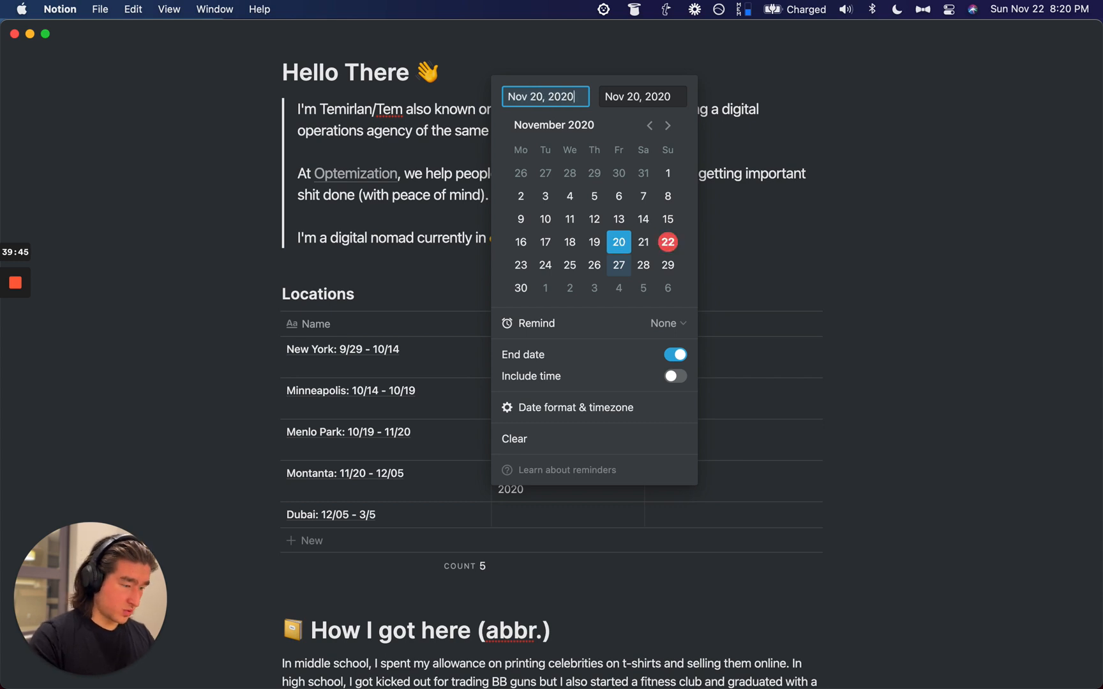
key(Tab)
text(dec )
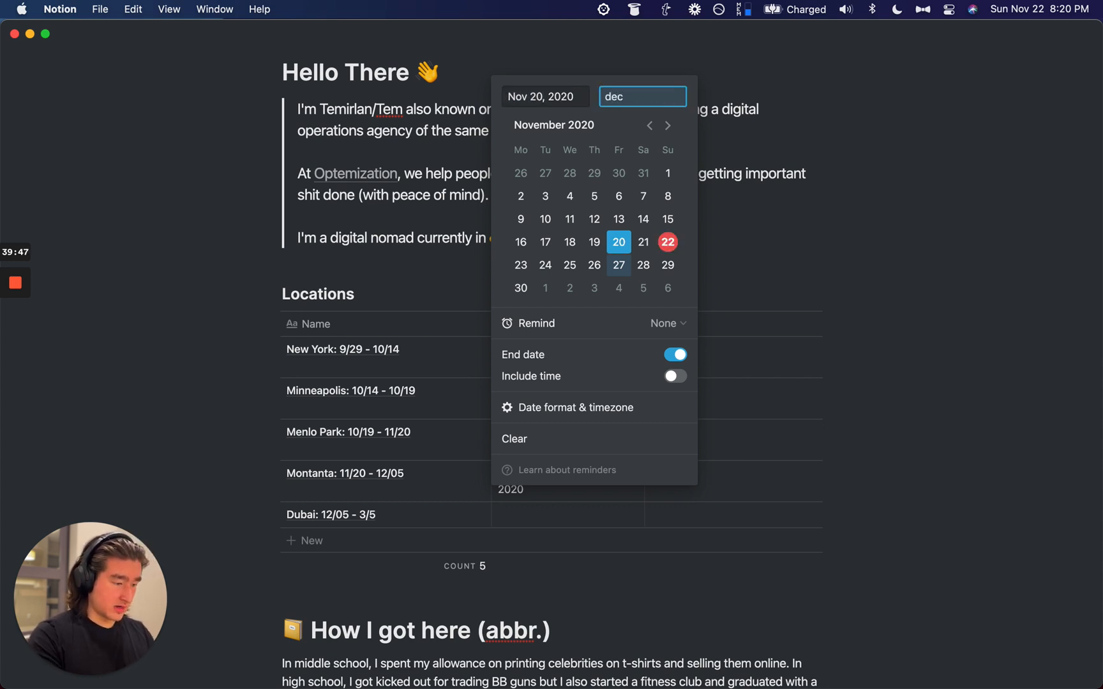
text(05)
key(Return)
key(Escape)
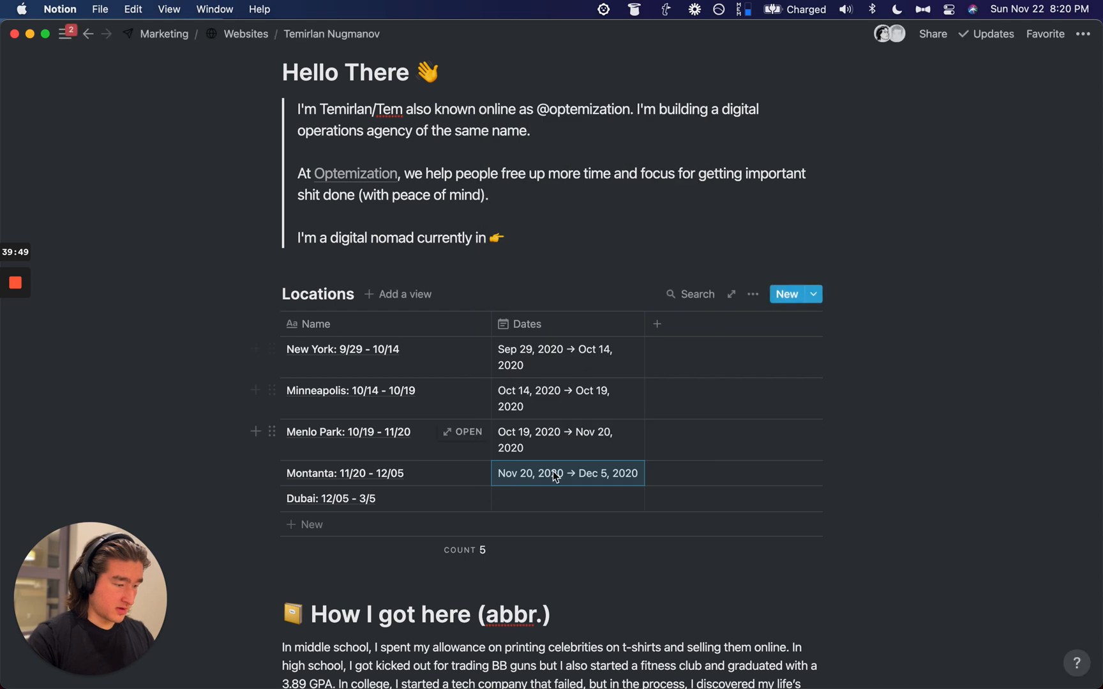
Step: Give Dubai a 12/05 start date and a Mar 5, 2021 end date, fixing the typos
click(538, 497)
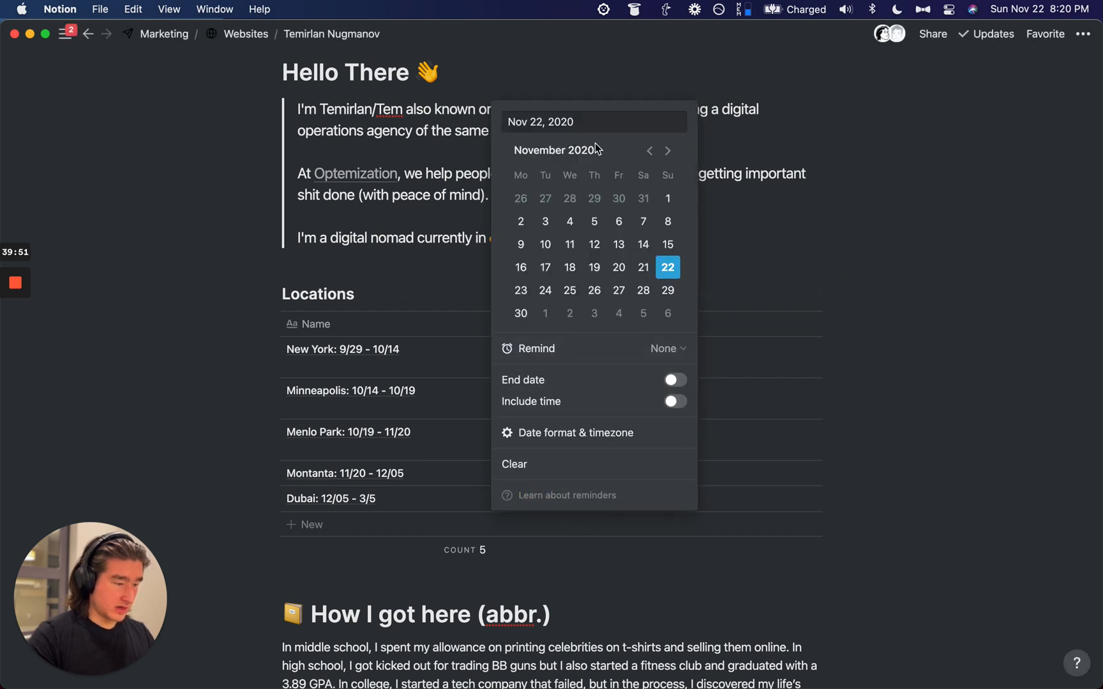
key(super+a)
text(12/05)
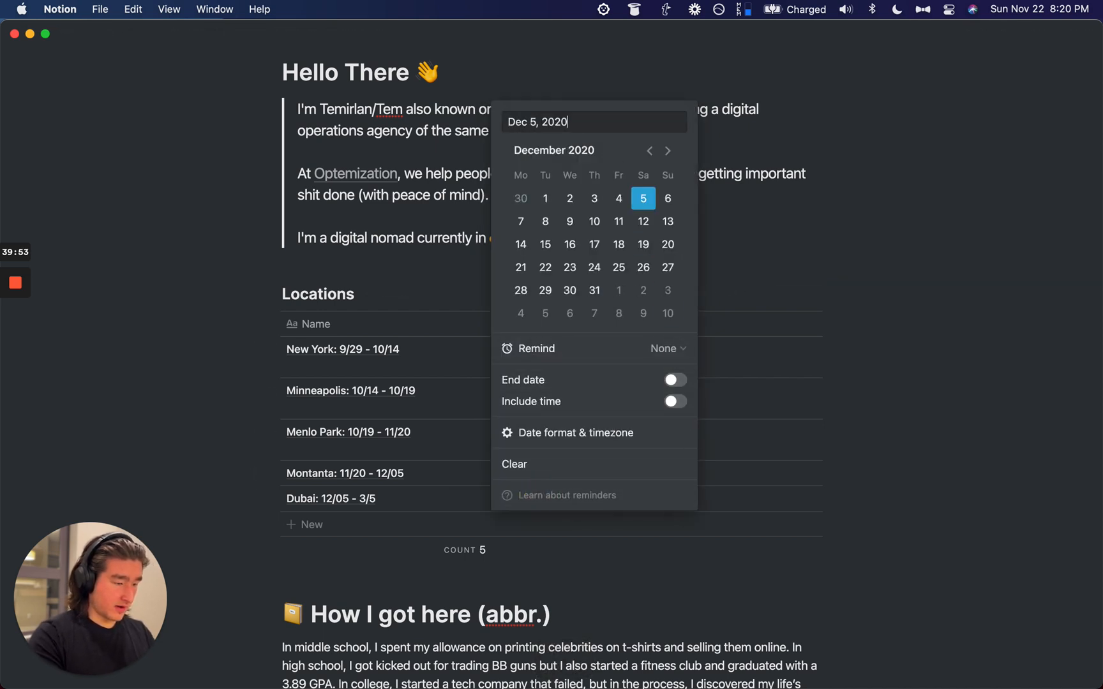
click(675, 380)
key(super+a)
text(mar 3)
key(BackSpace)
text(5)
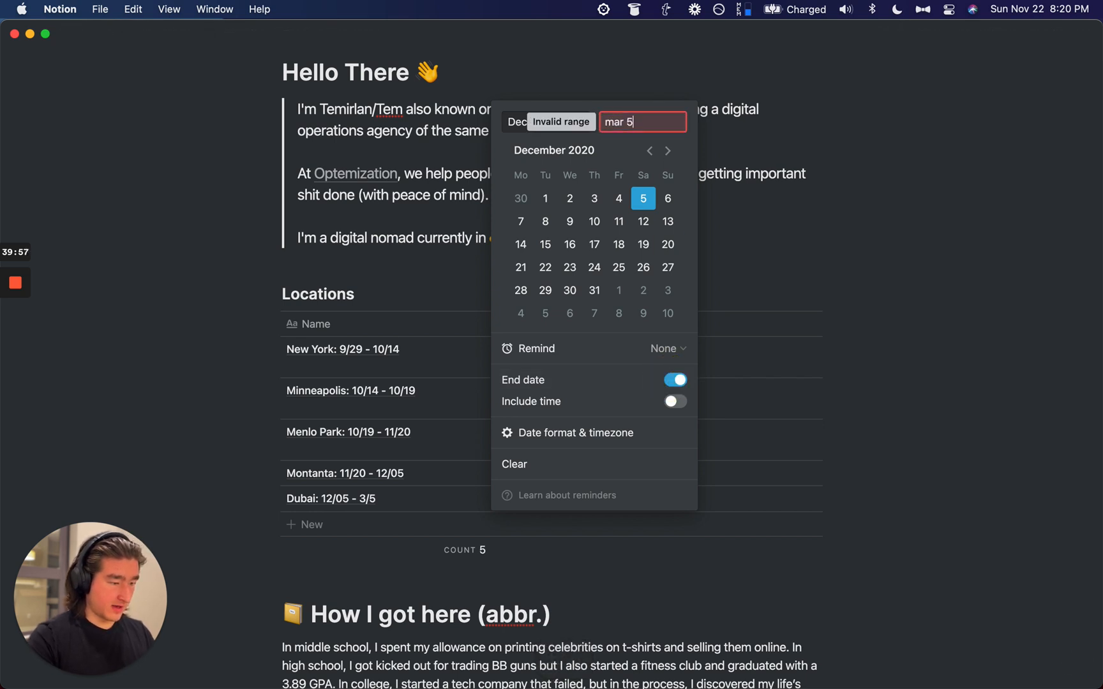
key(Left)
text(chh)
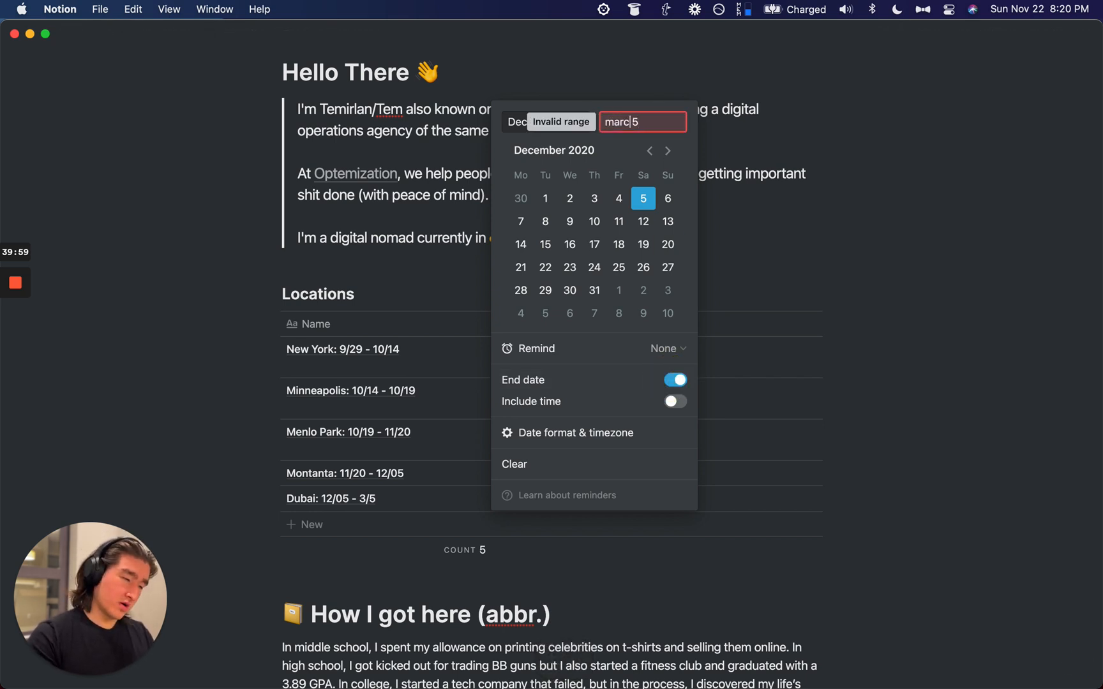
key(BackSpace)
key(super+a)
key(BackSpace)
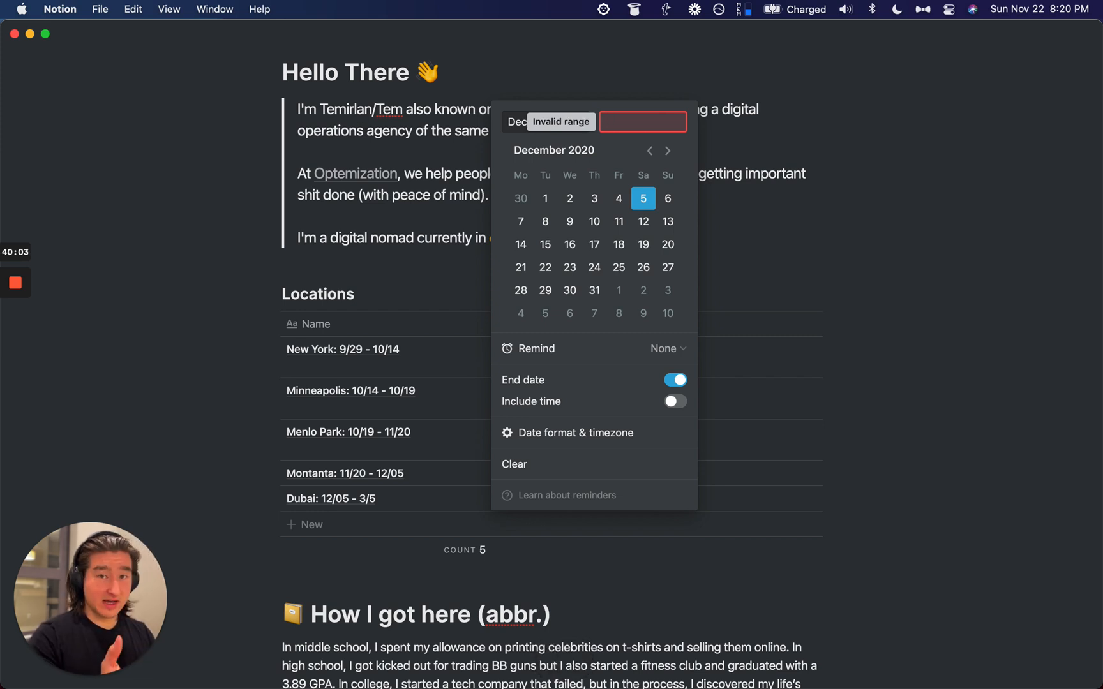
text(m)
key(BackSpace)
text(mar 5, 2021)
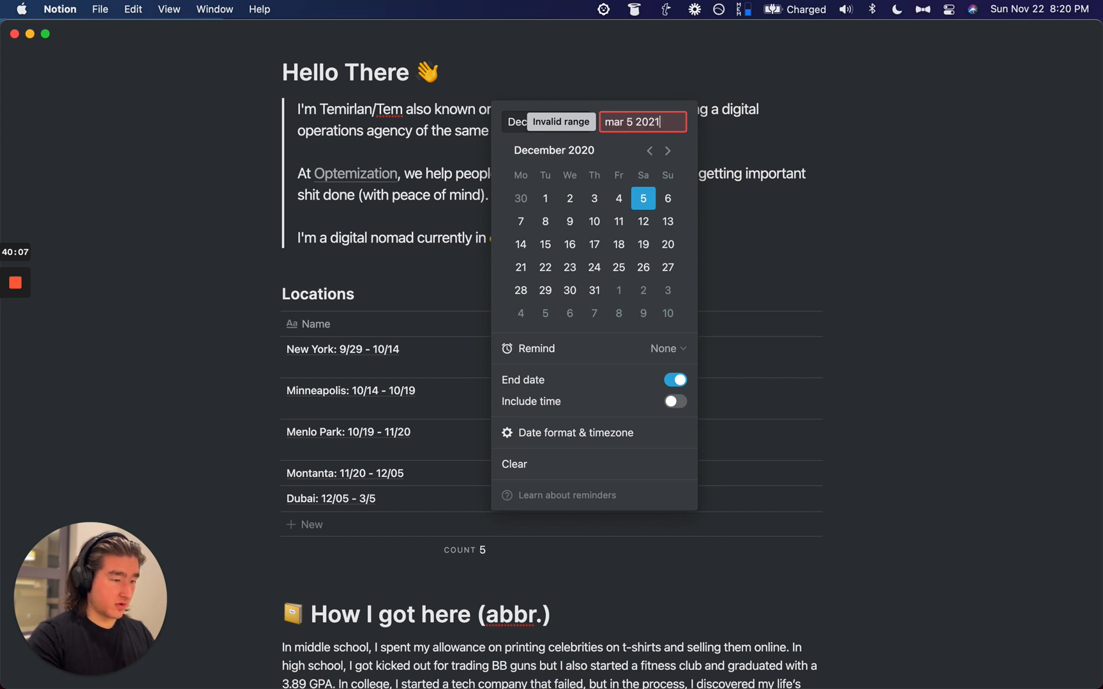
key(Return)
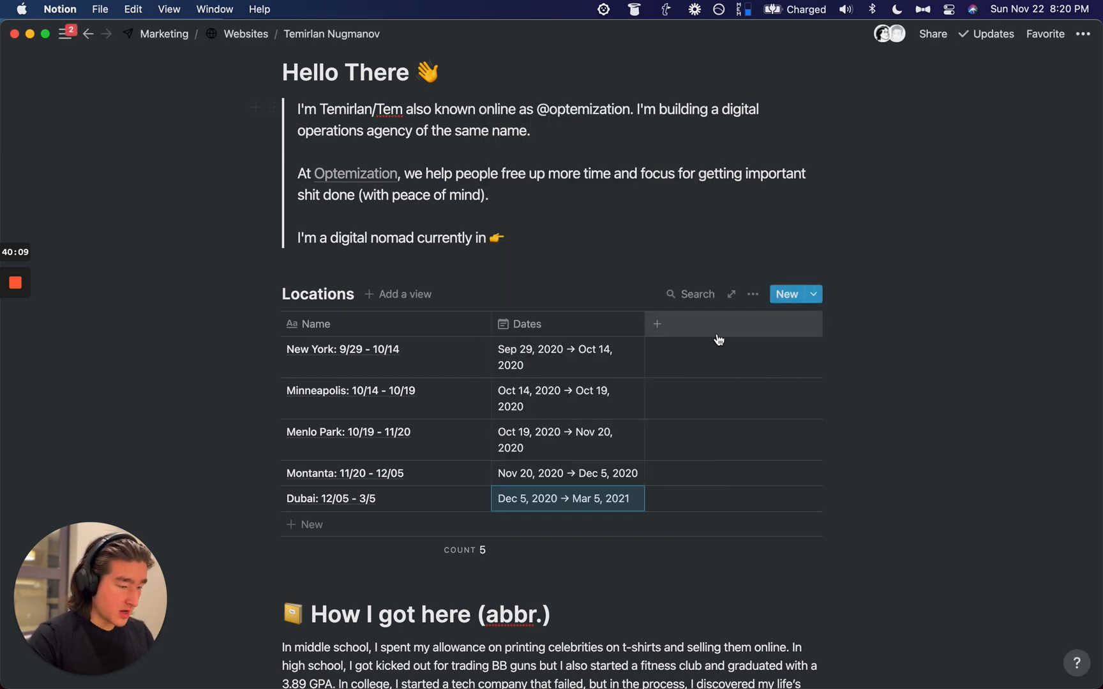
Step: Widen the Dates column and add an ascending sort on Dates to the Locations table
drag(644, 325, 697, 324)
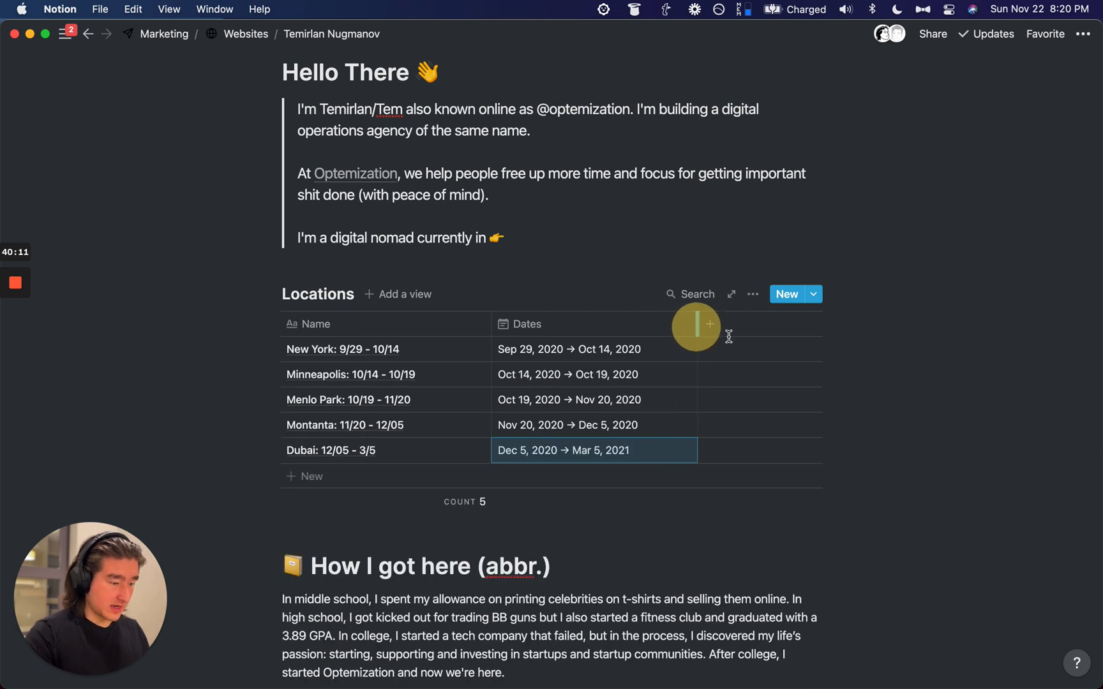
click(752, 294)
click(789, 452)
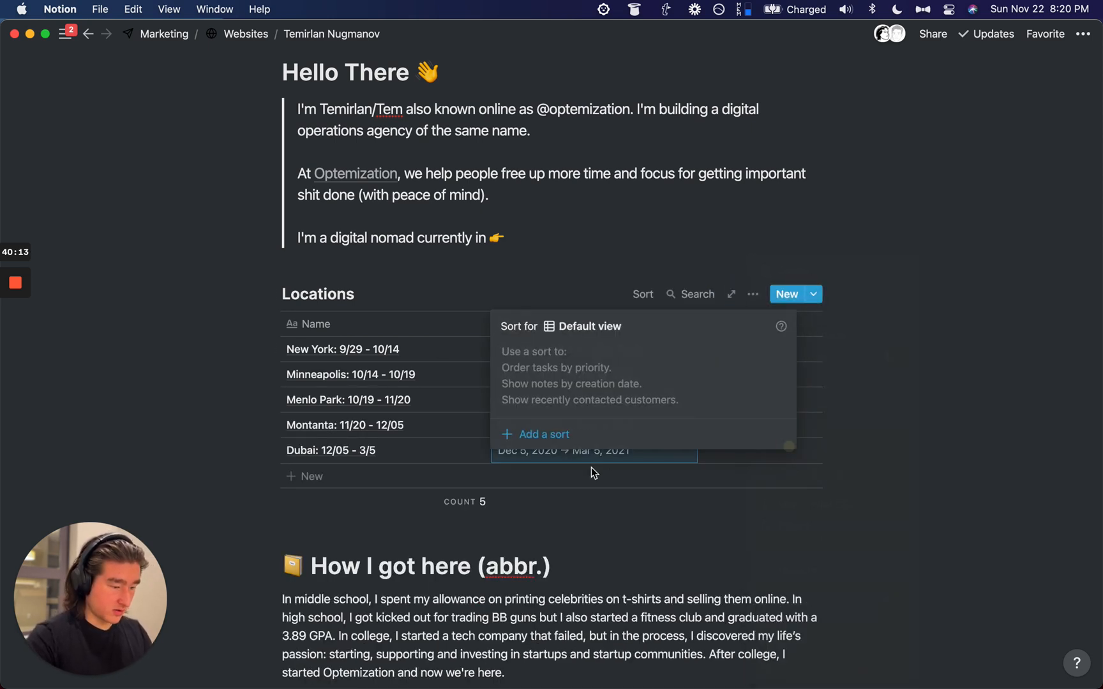
click(518, 438)
click(550, 356)
text(date)
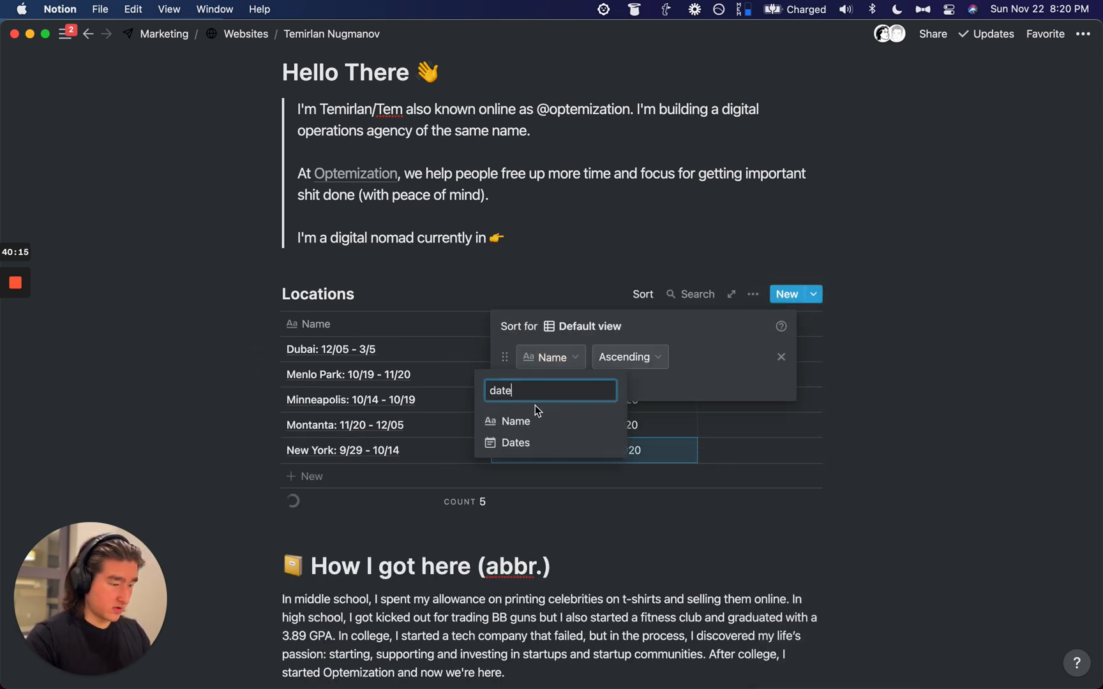
click(555, 418)
click(969, 418)
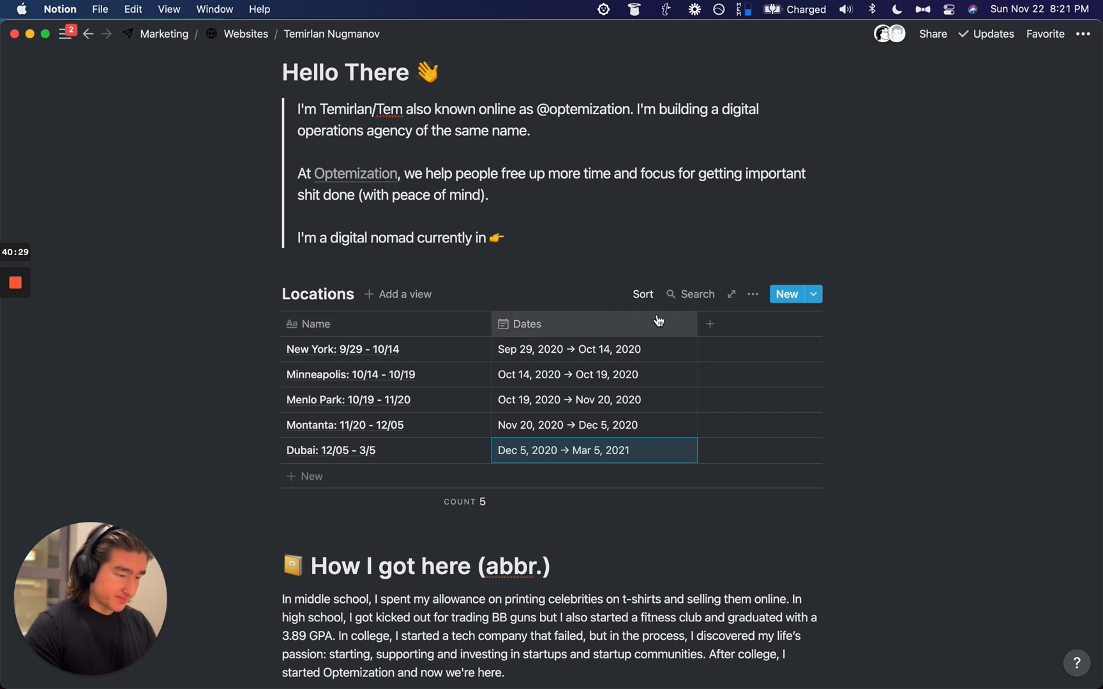
Step: Add a 'Currently There' property to the Locations table with the Formula type
click(722, 326)
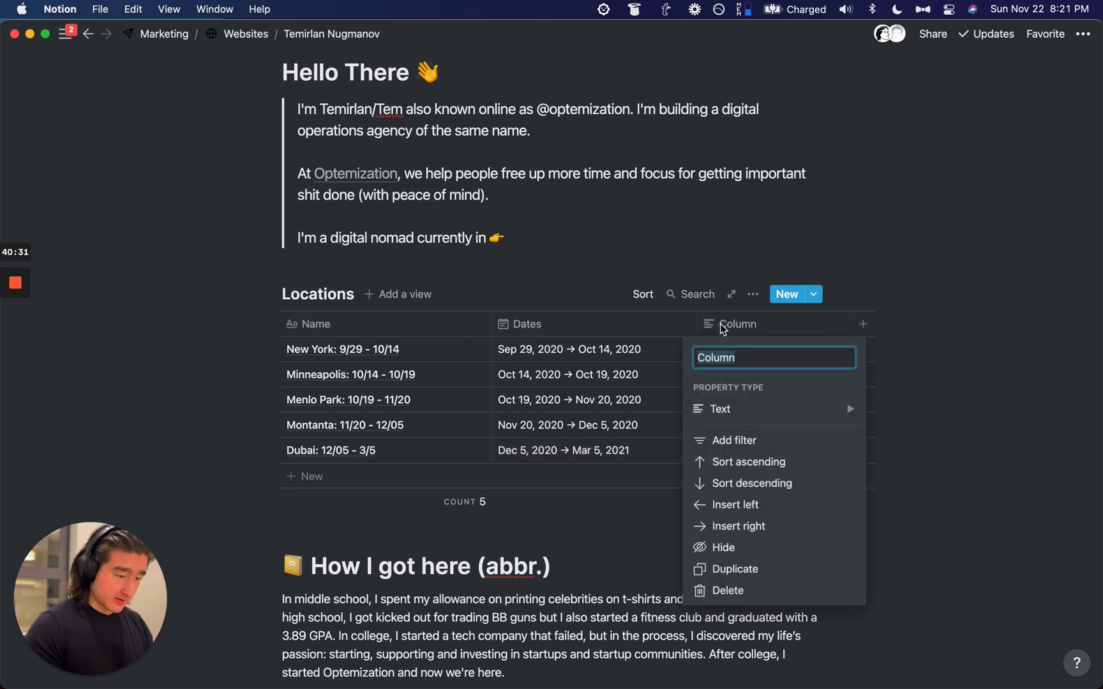
text(Currently There)
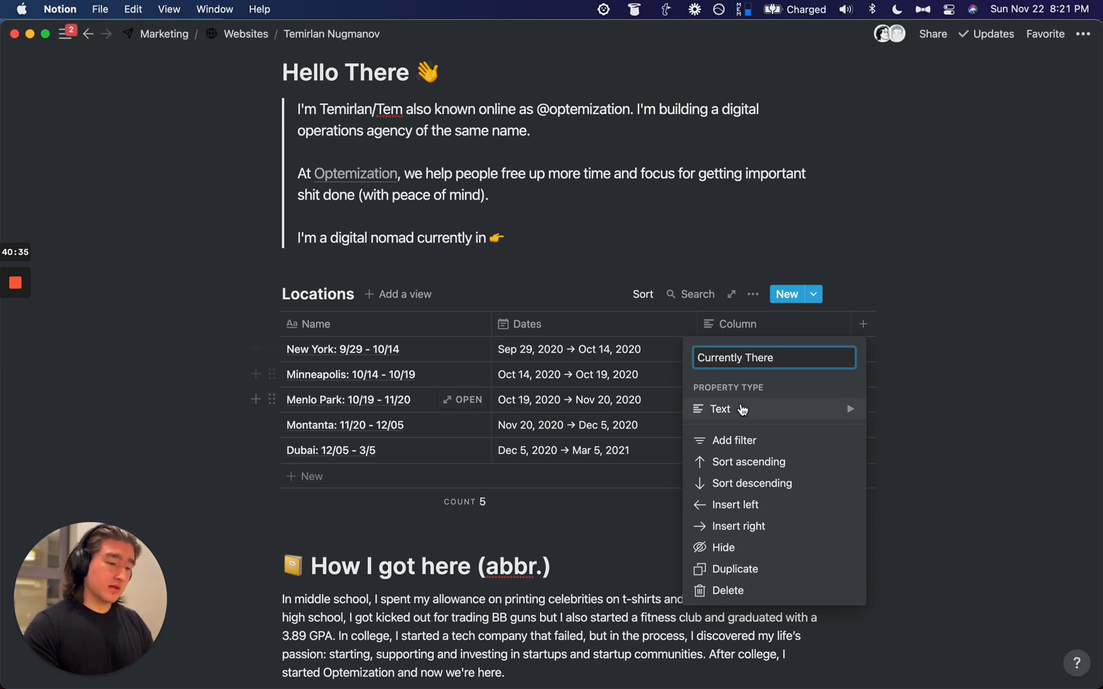
mouse_move(742, 409)
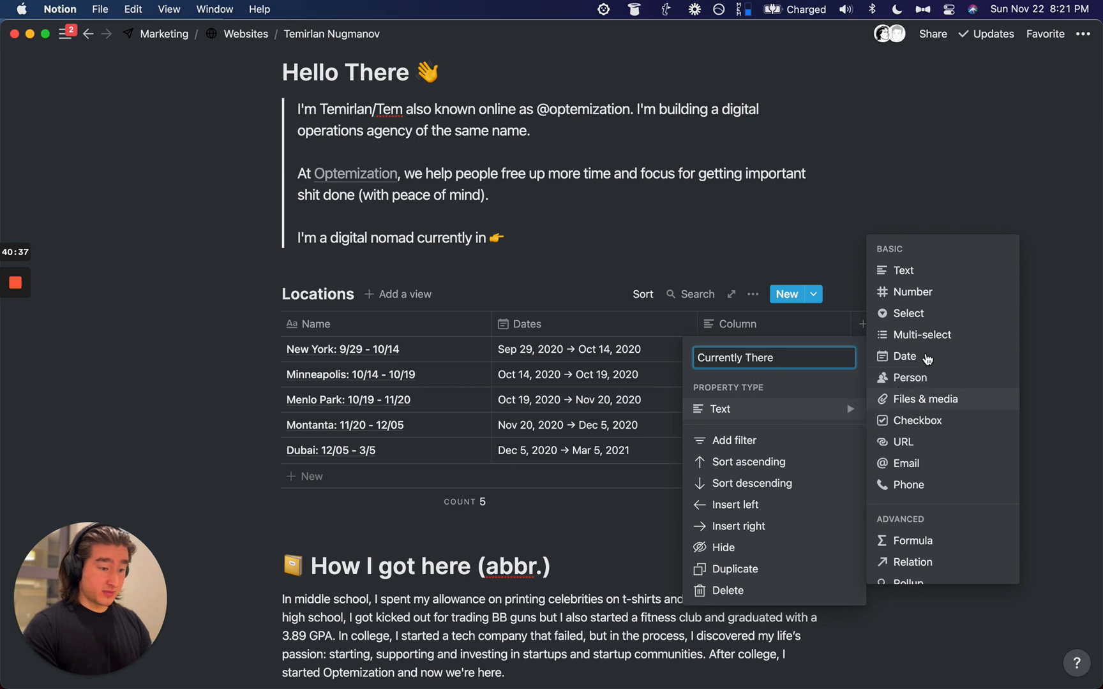
click(908, 541)
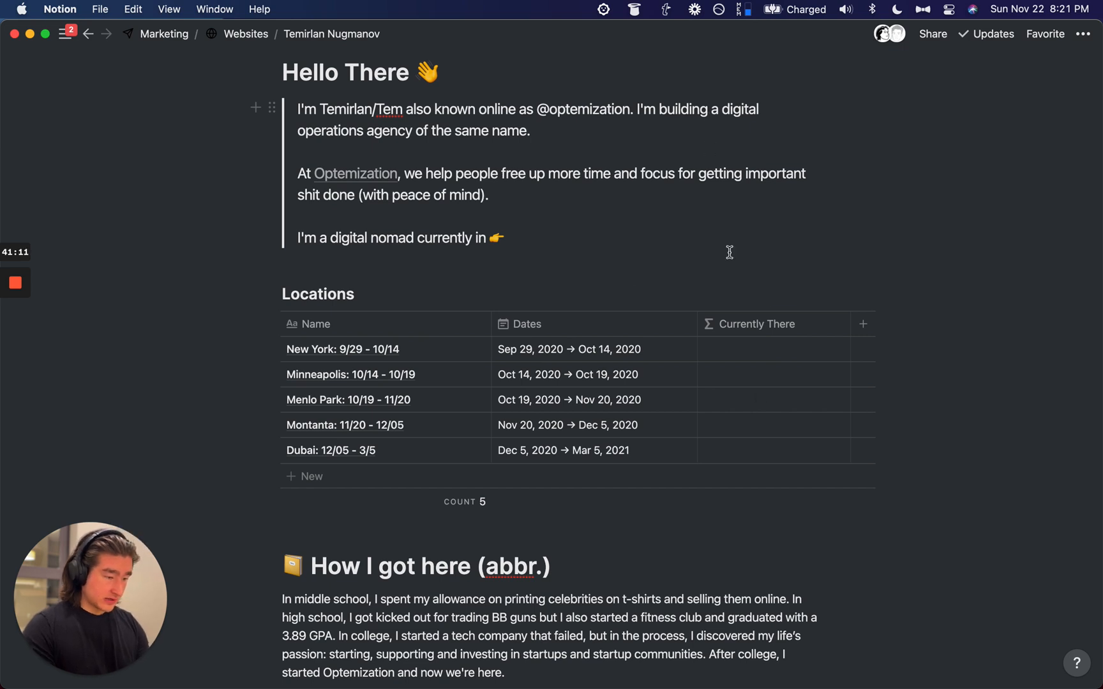
click(749, 350)
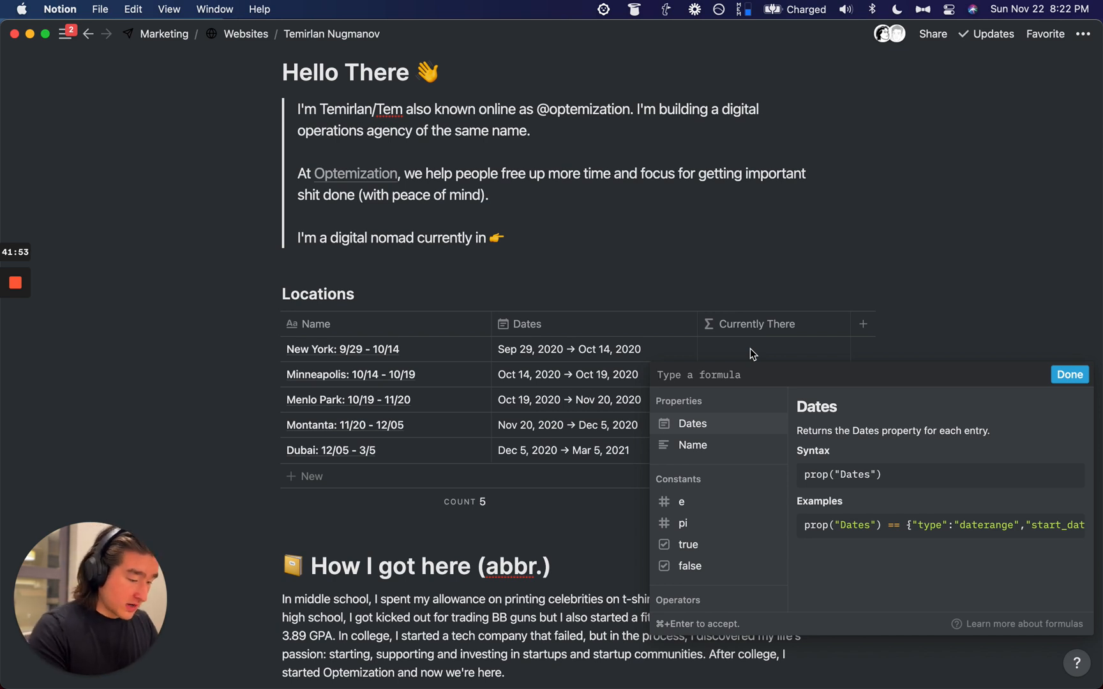
Step: Begin the formula with dateBetween, start, the Dates property reference and now()
text(date)
key(Down)
key(Down)
key(Down)
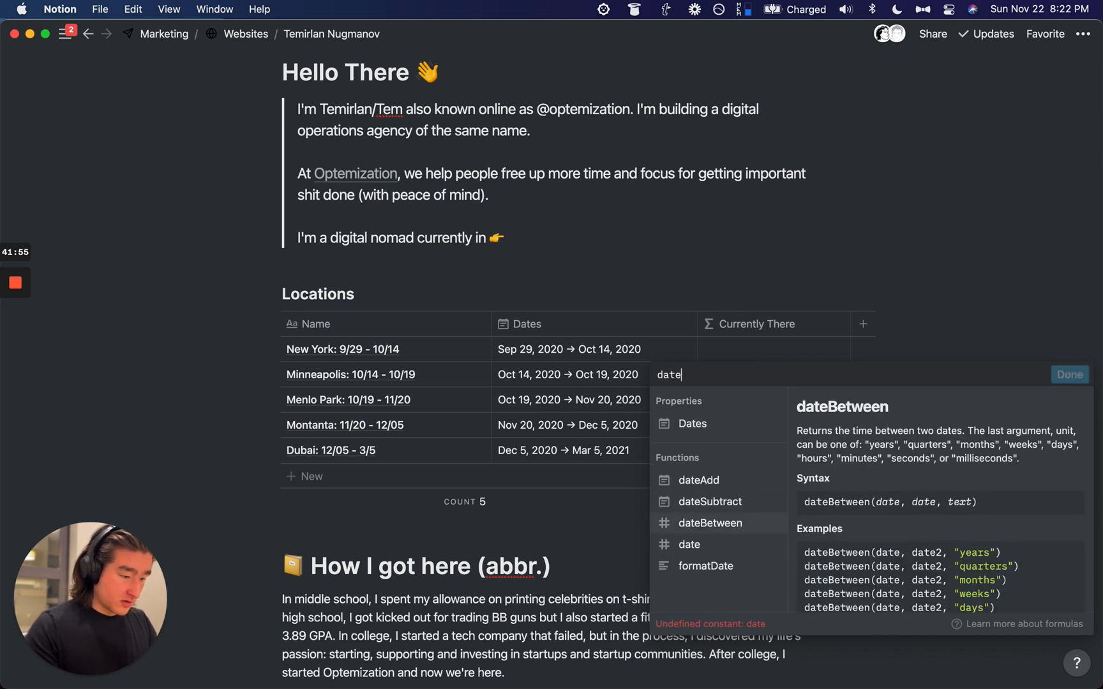
key(Return)
text(start)
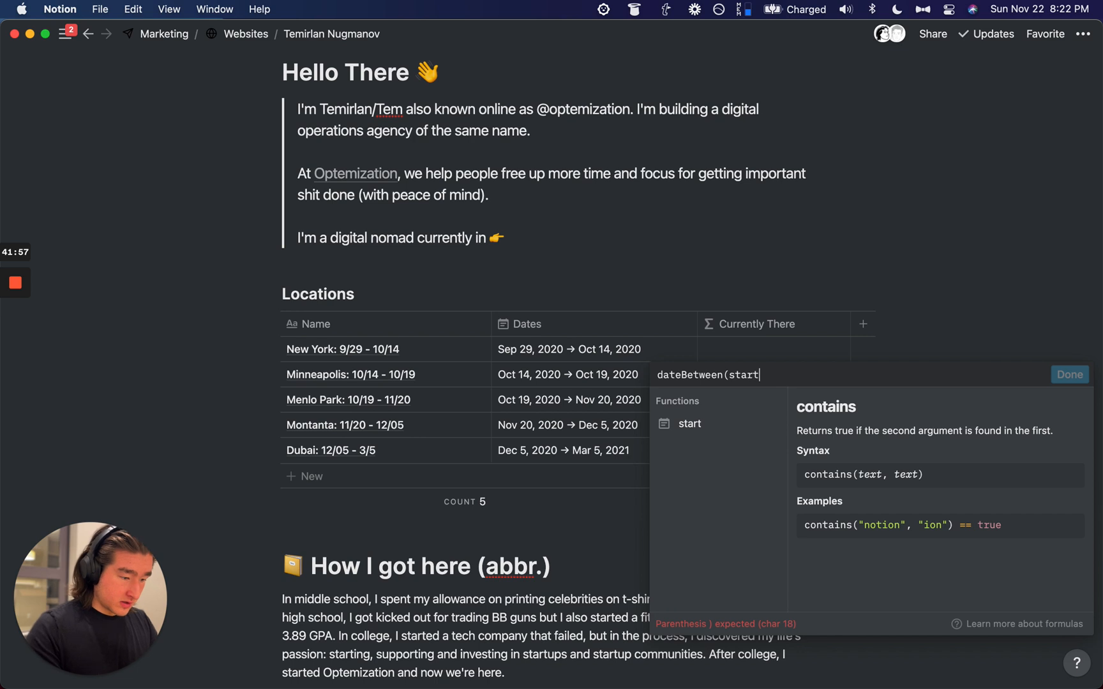
click(718, 424)
text(date)
click(706, 423)
text(,)
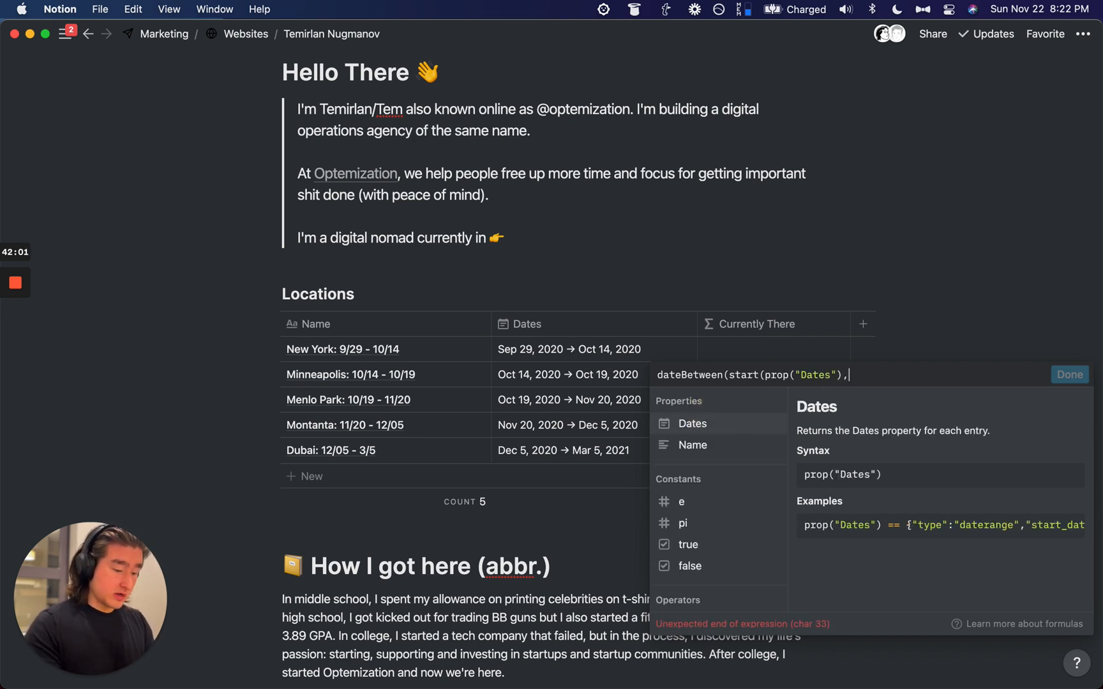
text(now())
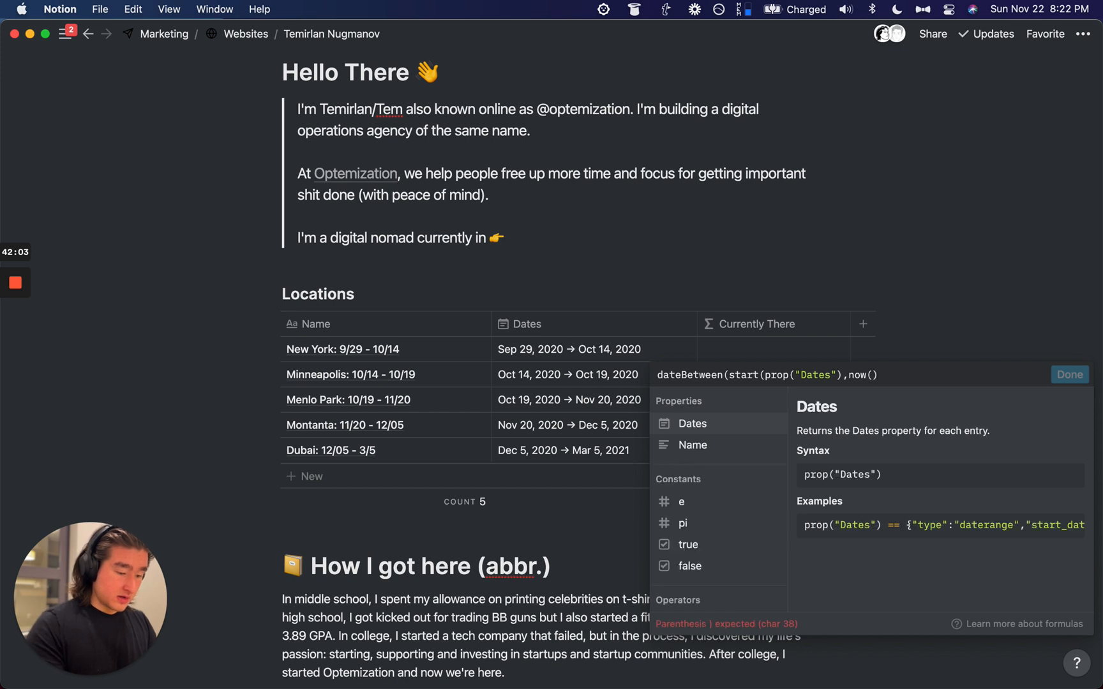
text())
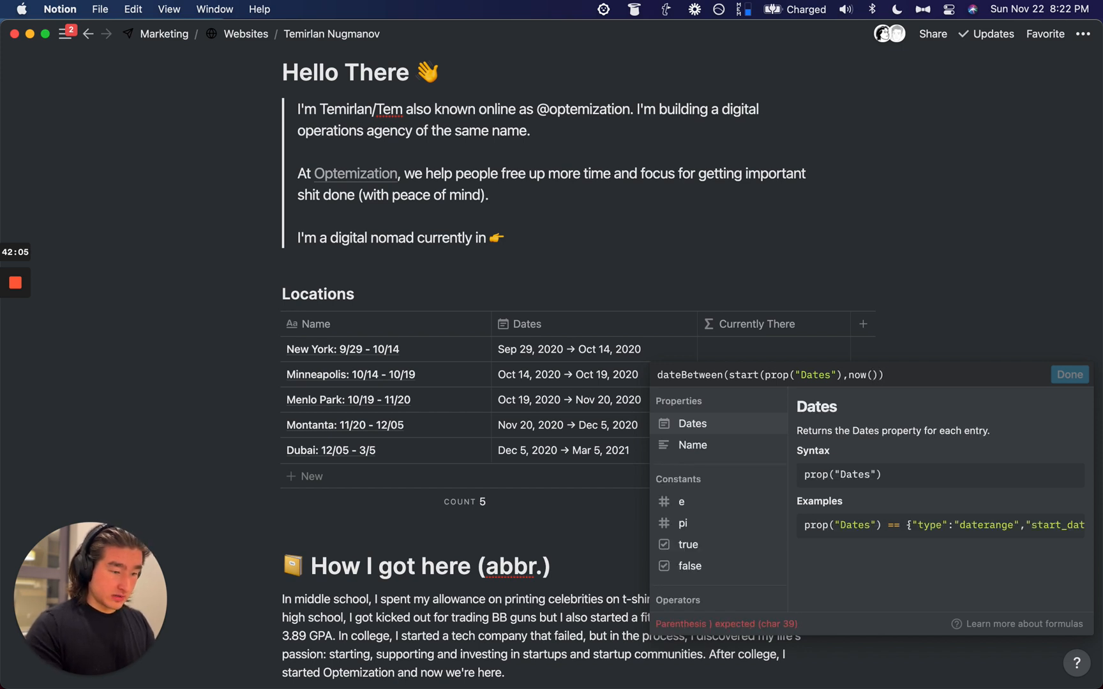
Step: Add the "minutes" argument, fix the parentheses, and apply the formula
key(Left)
text(<)
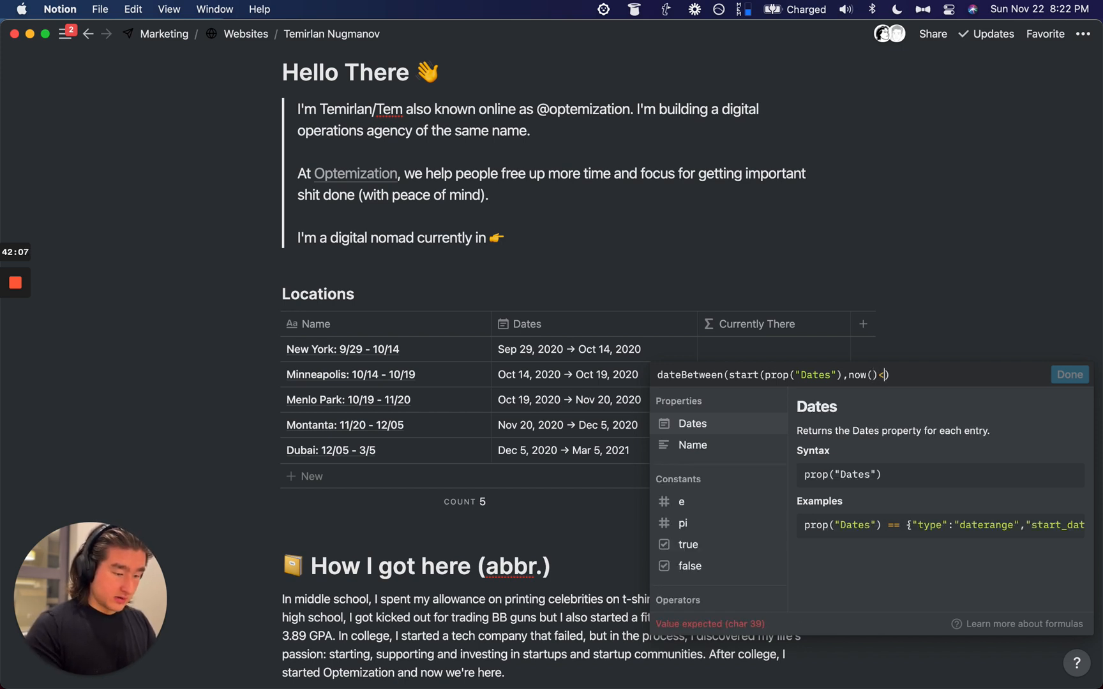
key(BackSpace)
text(,"min)
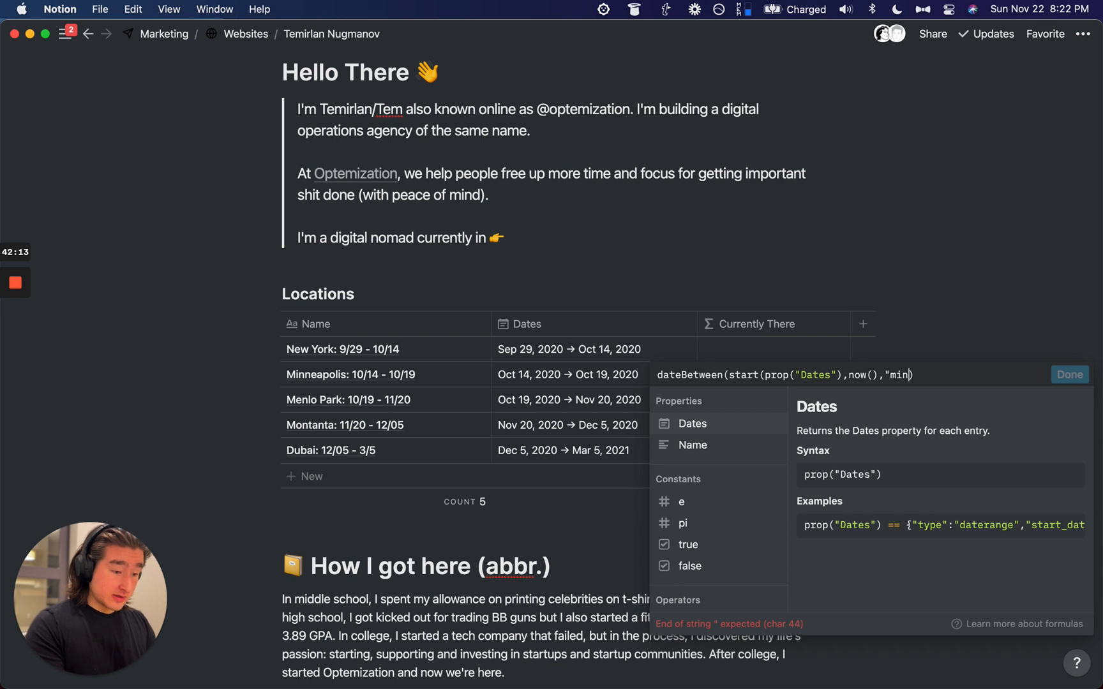
text(")
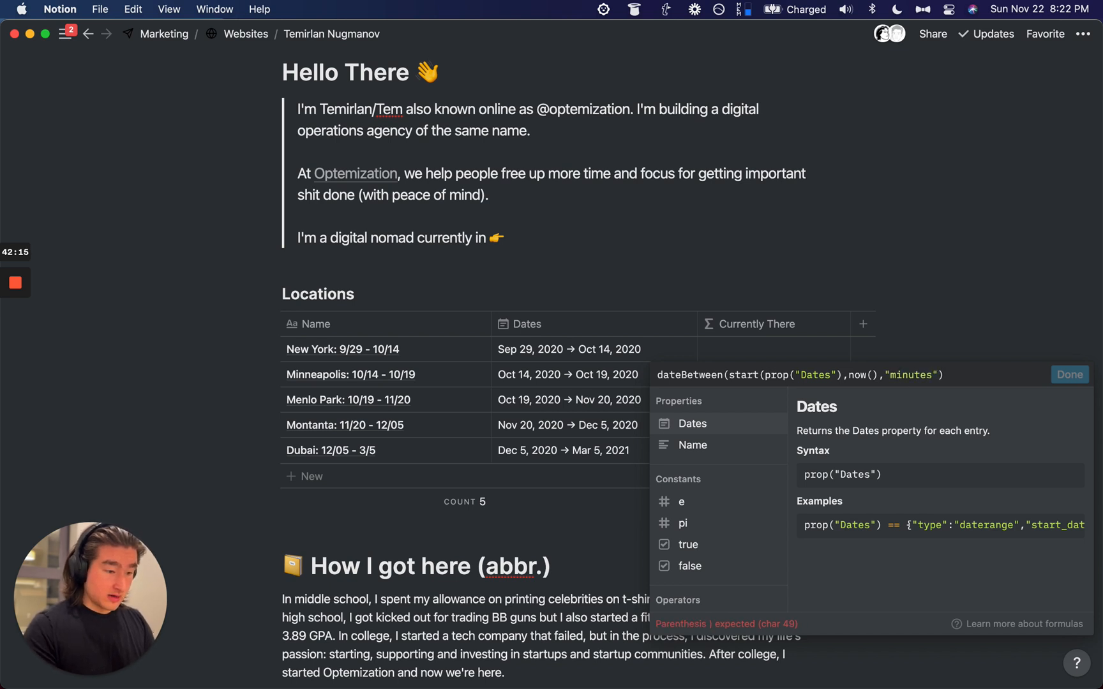
text())
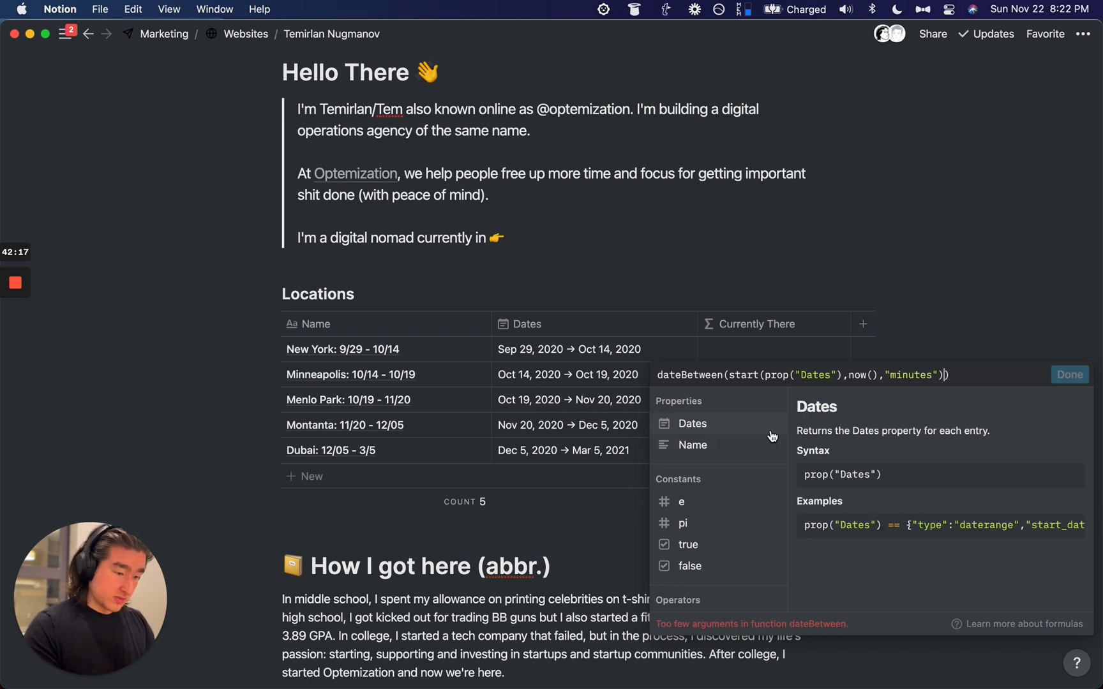
text())
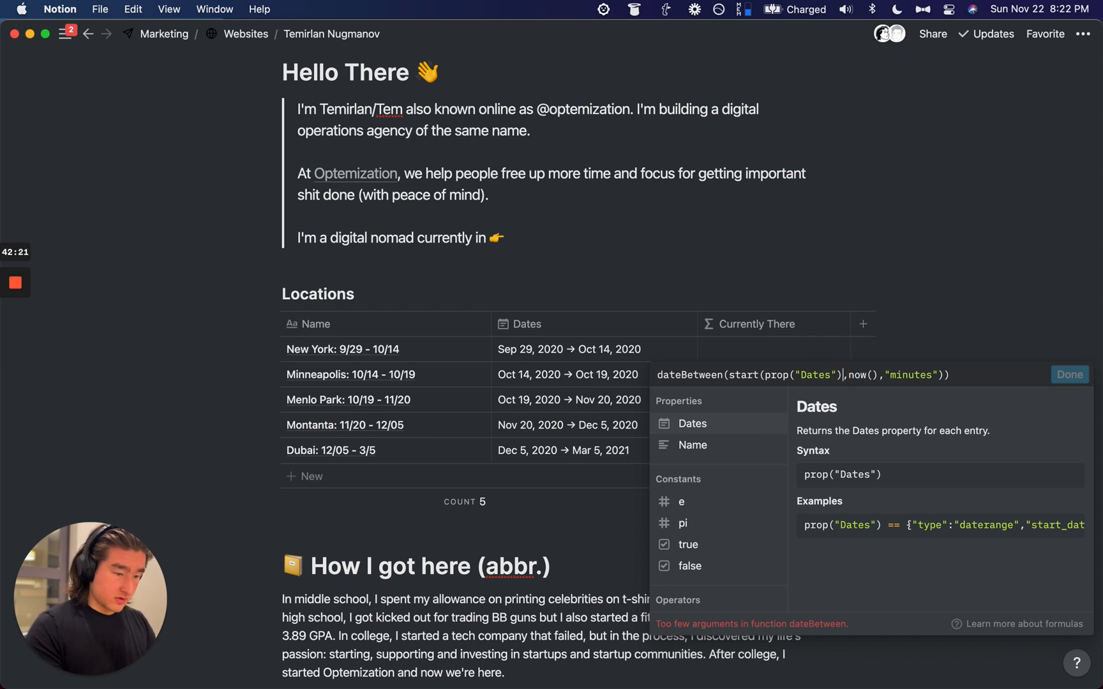
text())
key(super+Right)
key(BackSpace)
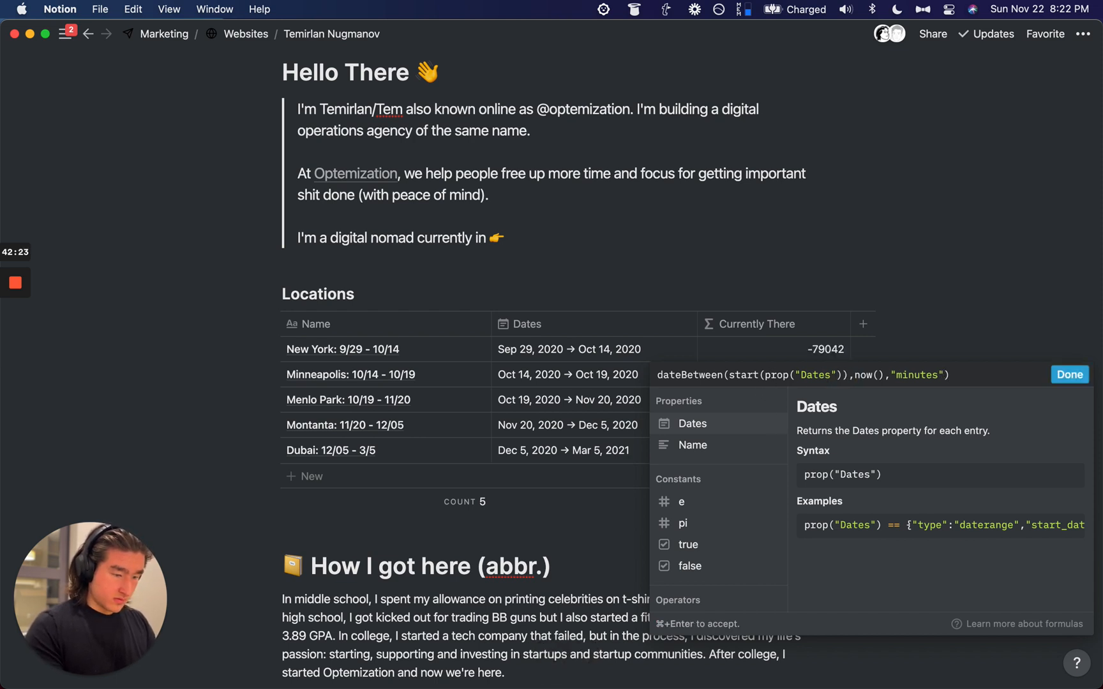
click(1055, 375)
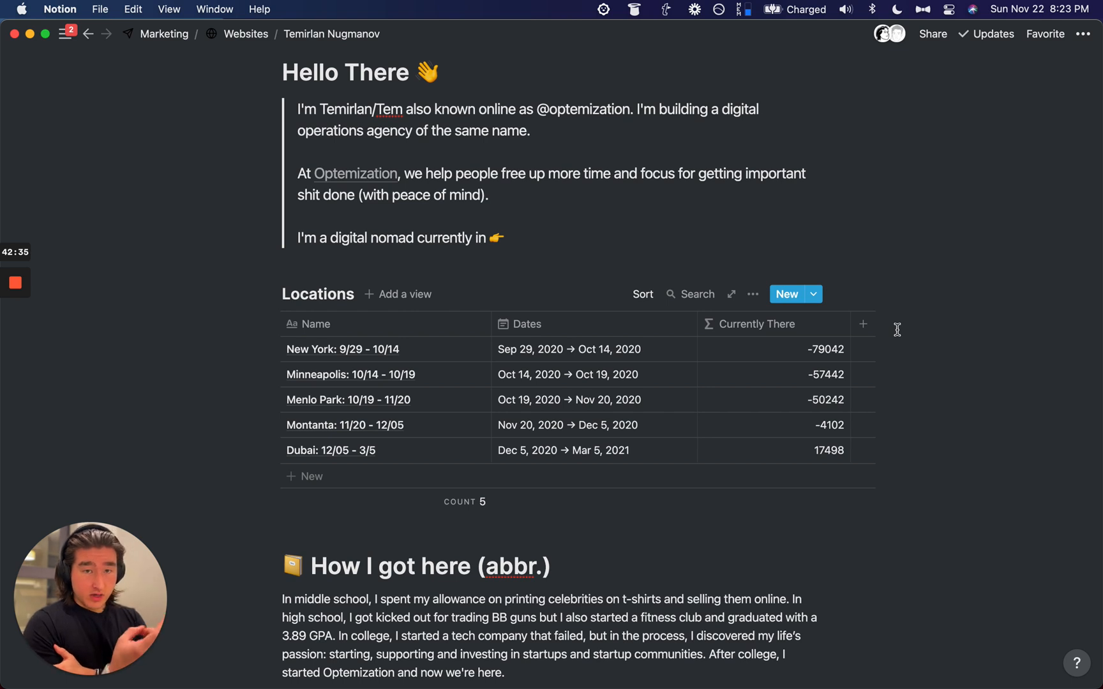
Step: Re-save the Currently There formula with spaces after commas, then select the first four rows
click(803, 348)
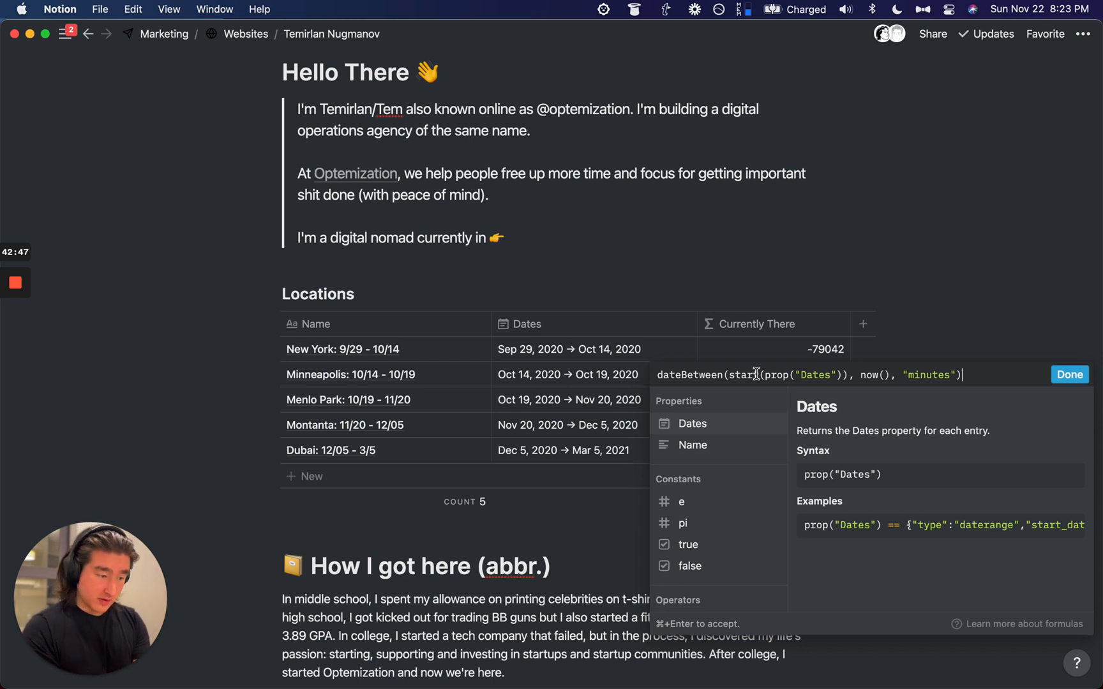
click(618, 375)
drag(939, 347, 848, 430)
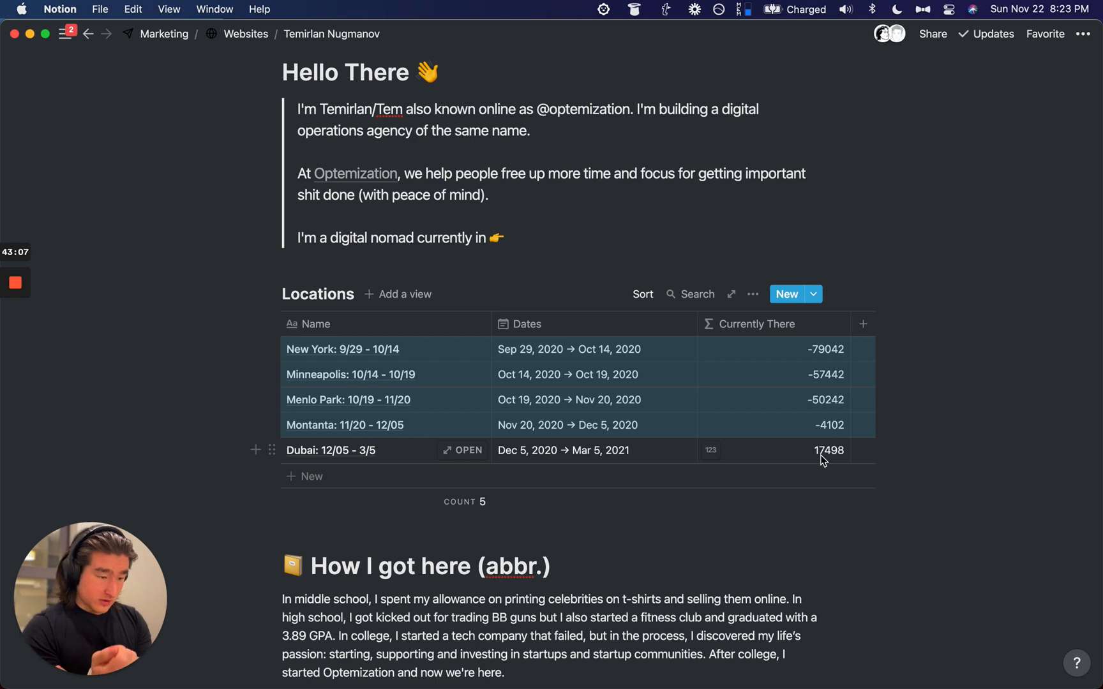
Step: Copy the Currently There formula into a new code block below the Locations table
click(814, 350)
click(724, 371)
key(cmd+a)
key(cmd+c)
click(398, 517)
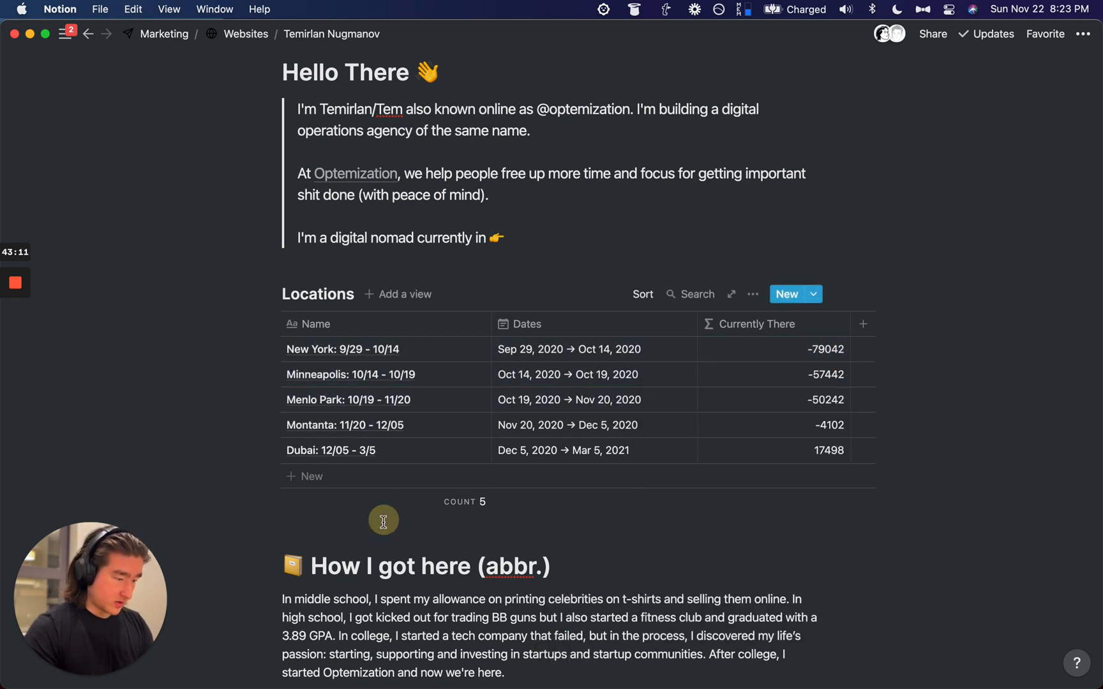
click(255, 296)
text(/)
key(BackSpace)
text(code)
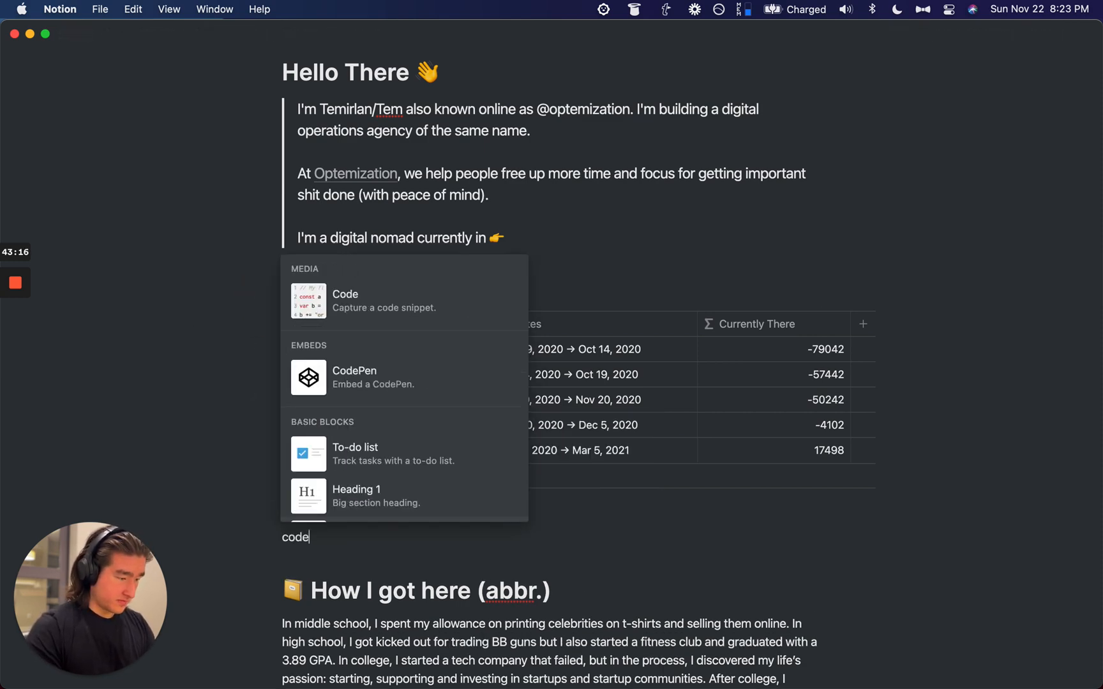
click(345, 308)
key(cmd+v)
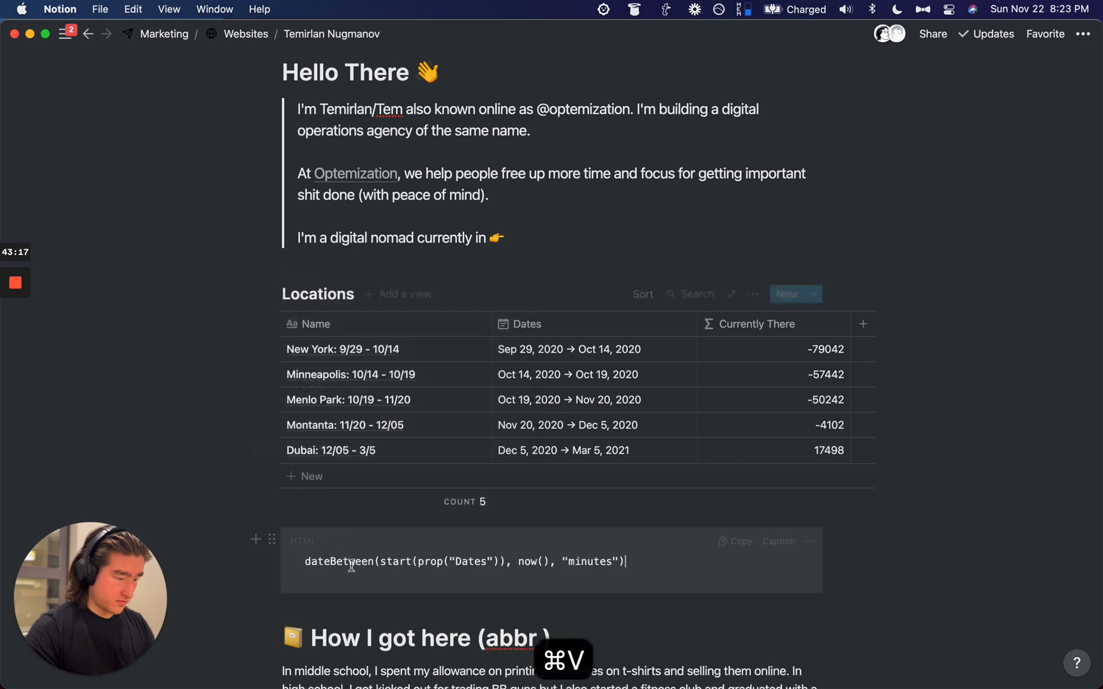
Step: Duplicate the code block and change start to end in the copied formula
scroll(641, 552, down, 2)
click(272, 478)
key(cmd+d)
click(509, 501)
click(456, 566)
double_click(395, 572)
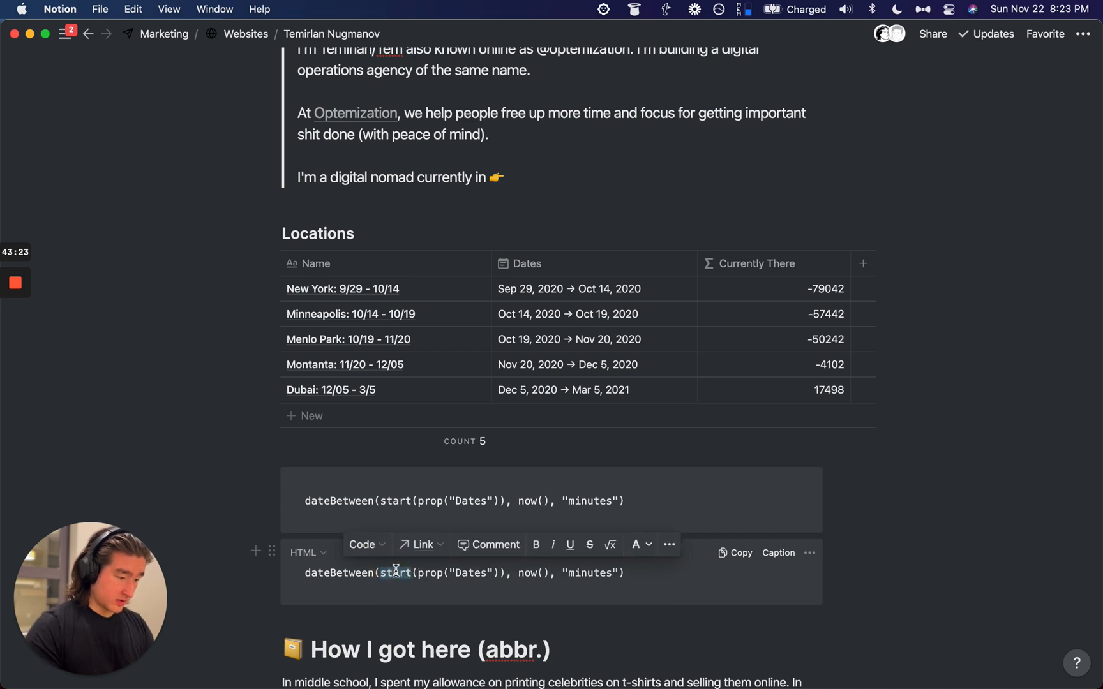
text(end)
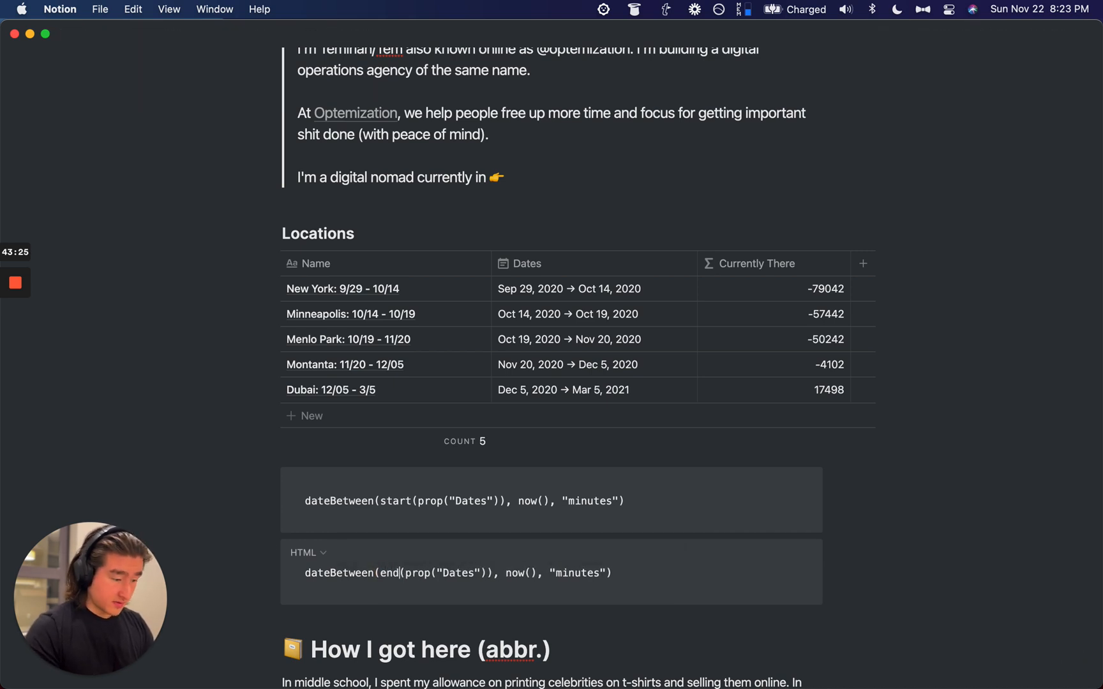
scroll(579, 367, down, 3)
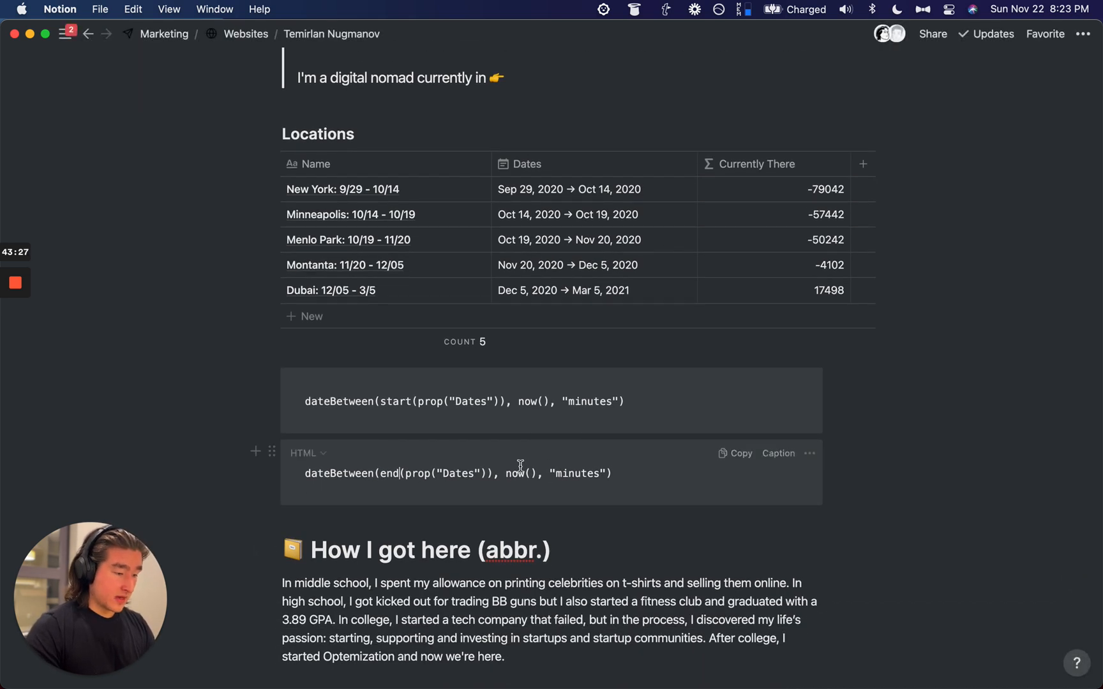
click(587, 401)
Step: Replace the Currently There formula with if( and paste the start-minutes formula as the condition
click(619, 465)
click(618, 471)
click(742, 193)
key(super+a)
key(BackSpace)
text(iuf)
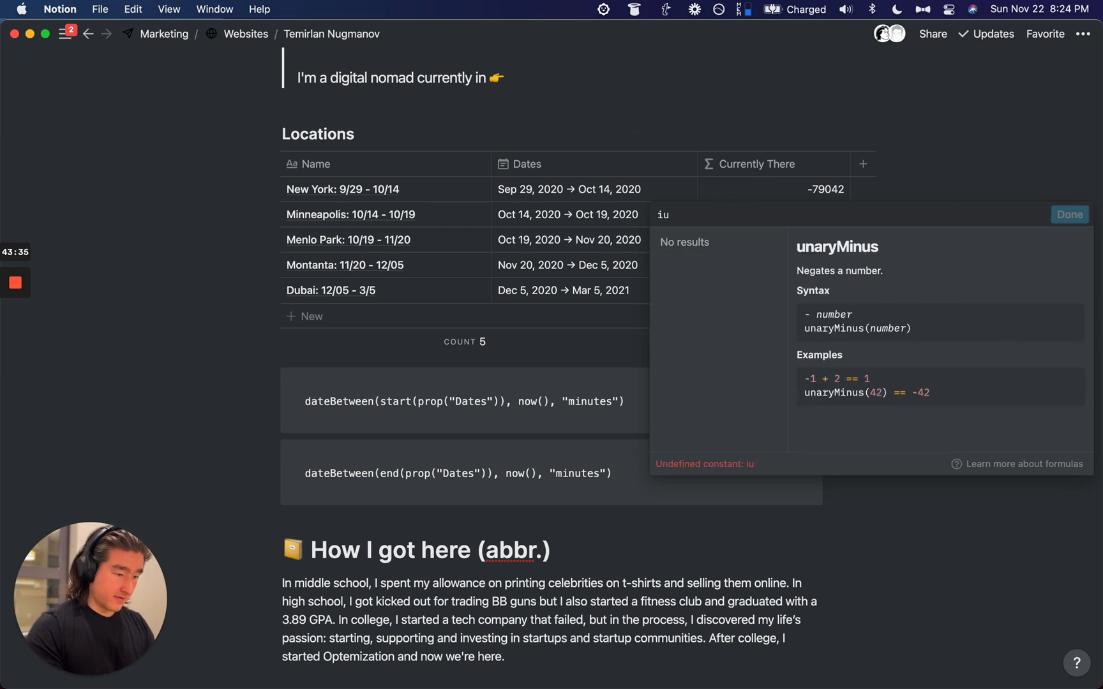
key(BackSpace)
key(BackSpace)
text(f()
key(shift+super+BackSpace)
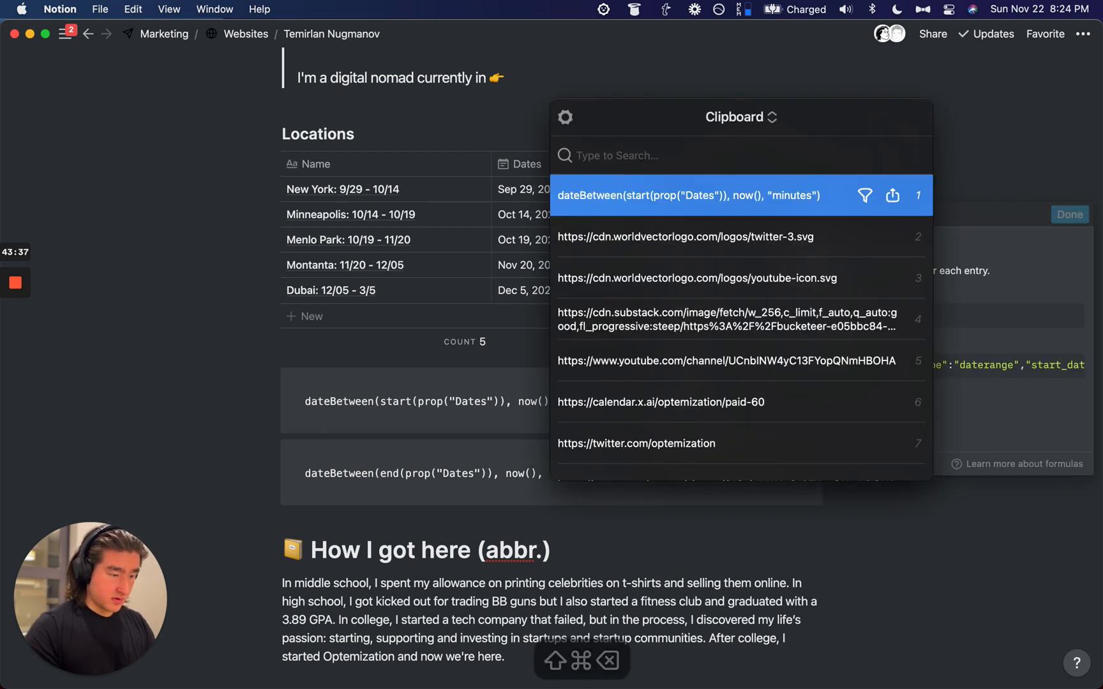
key(Return)
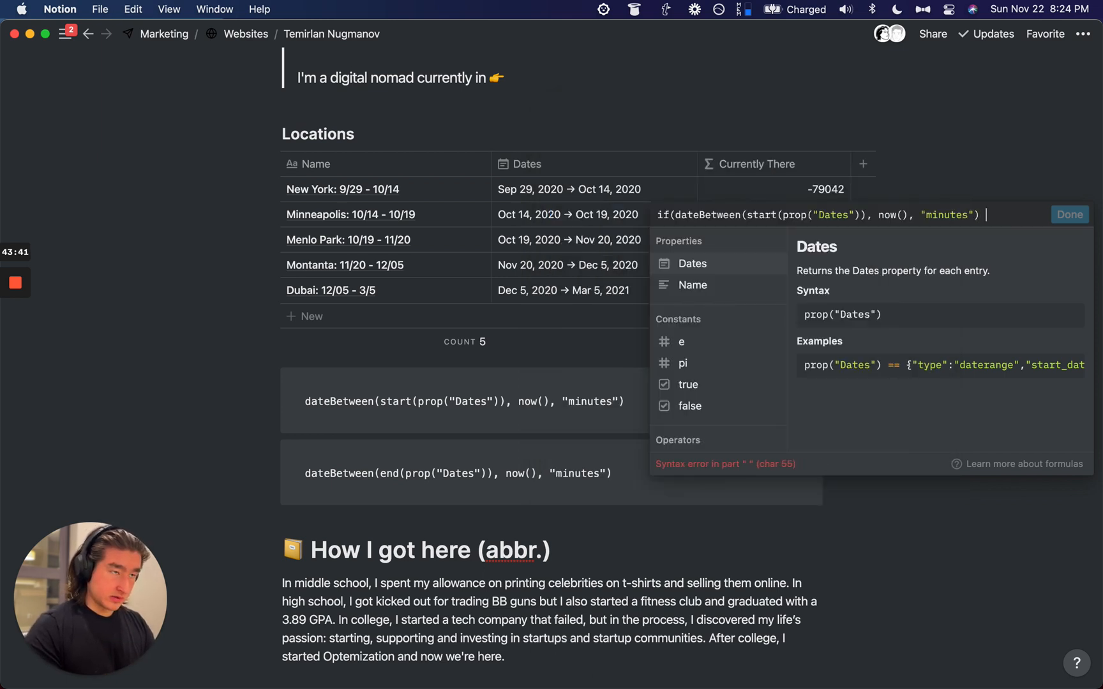
Step: Complete the formula as start-minutes <= 0 and end-minutes >= 0, returning true or false
text(<= 0 and)
key(cmd+v)
double_click(743, 229)
text(end)
key(cmd+Right)
text(>)
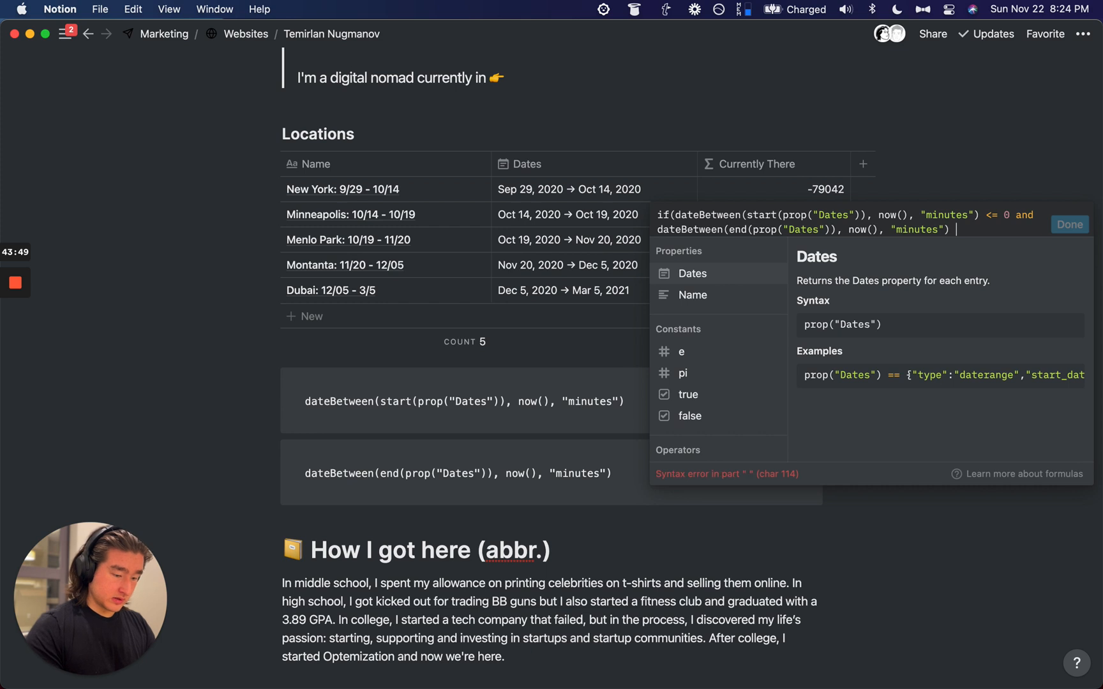
text(=0,tr)
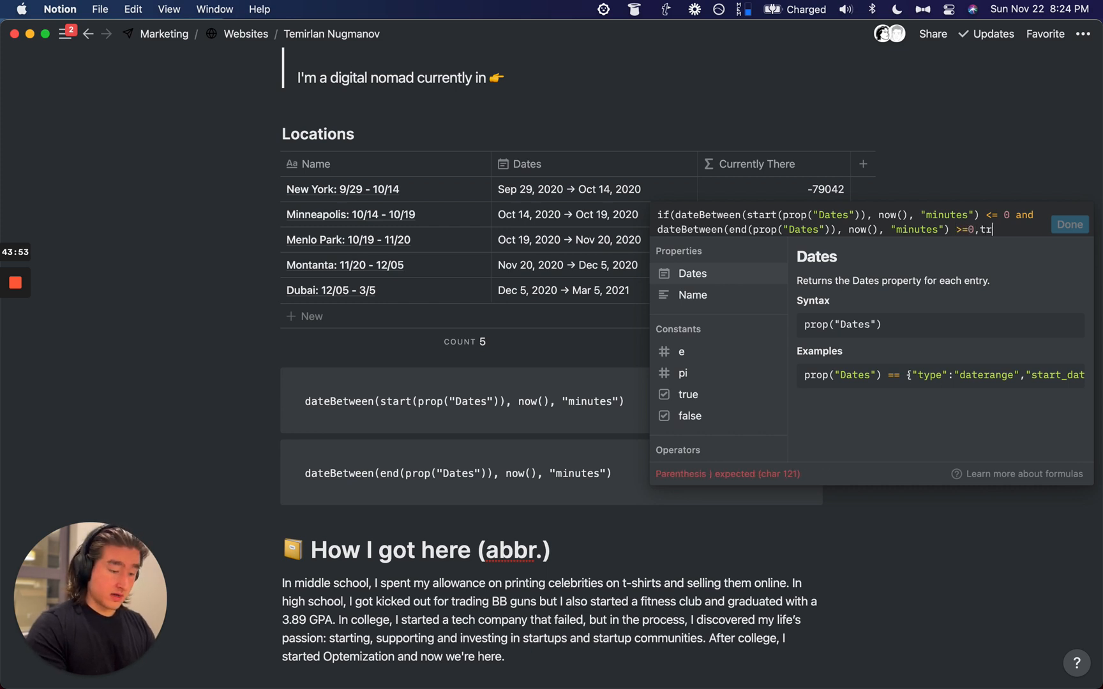
text(ue,false))
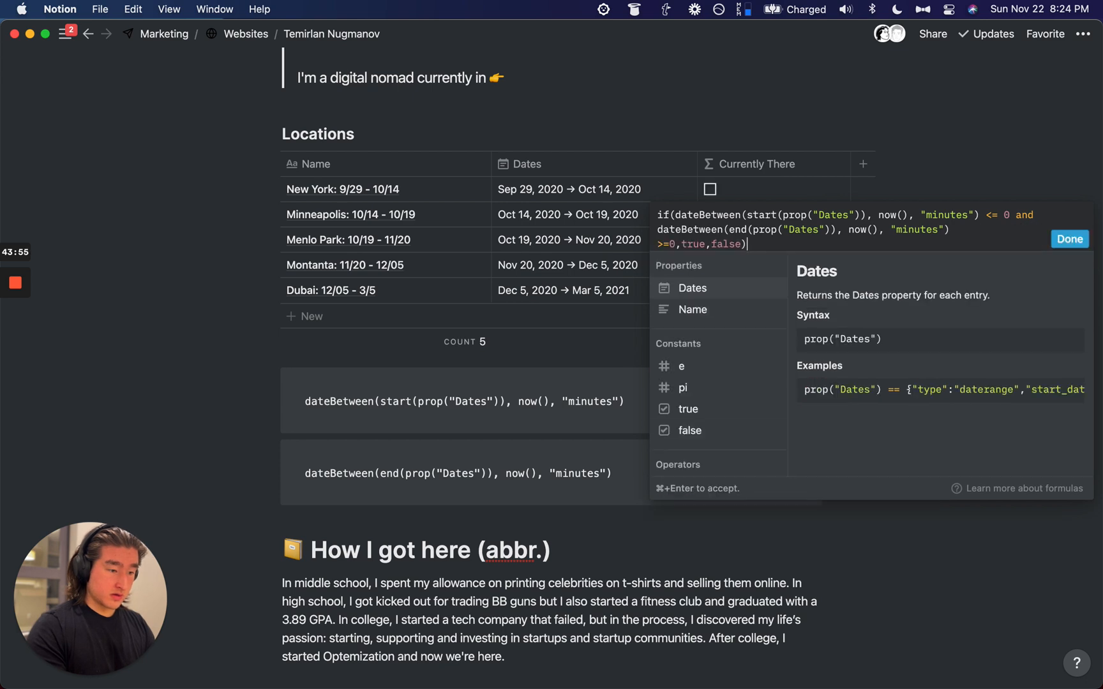
click(1070, 239)
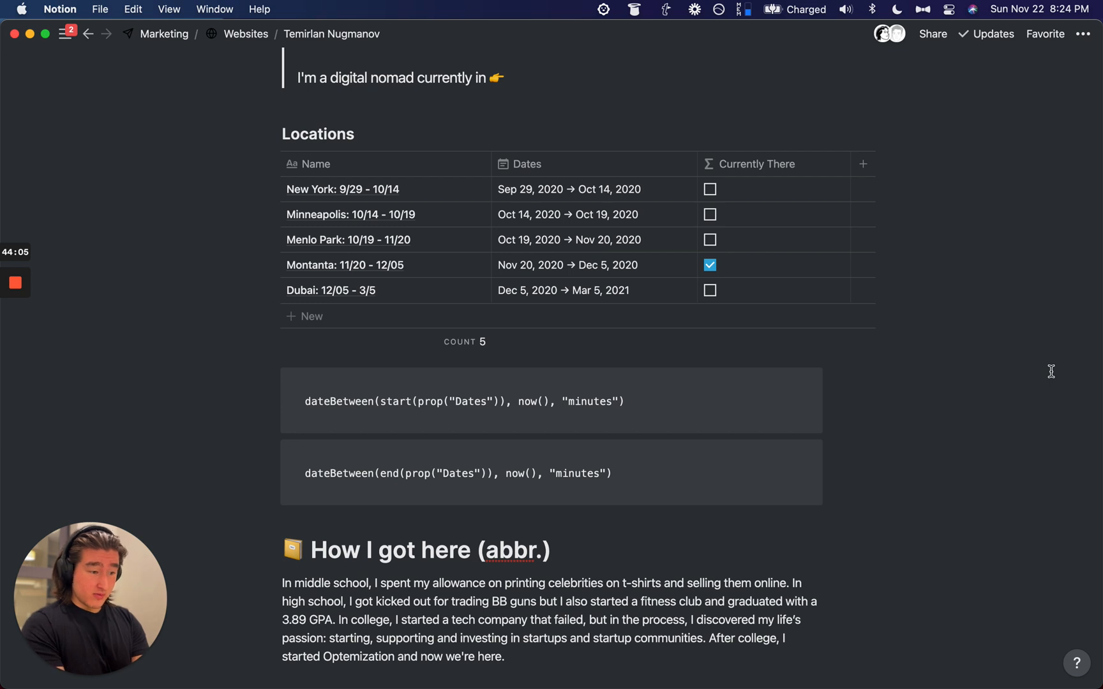
Step: Add a Gallery view to the Locations database and set its card size to Small
scroll(695, 397, up, 5)
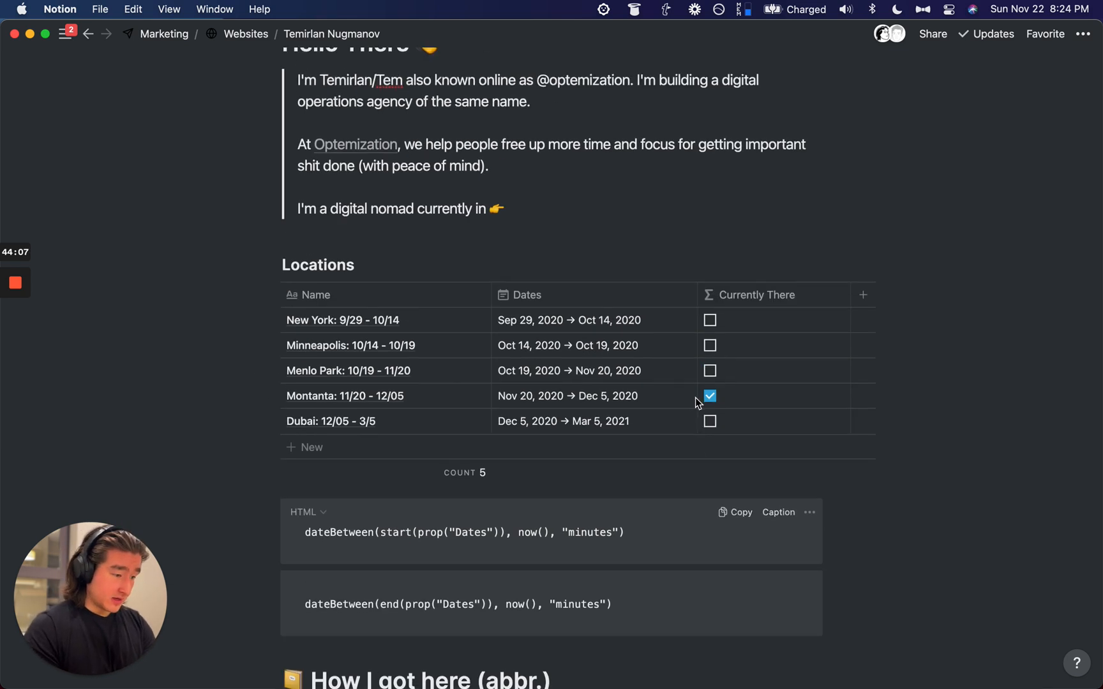
click(417, 261)
click(367, 556)
click(386, 600)
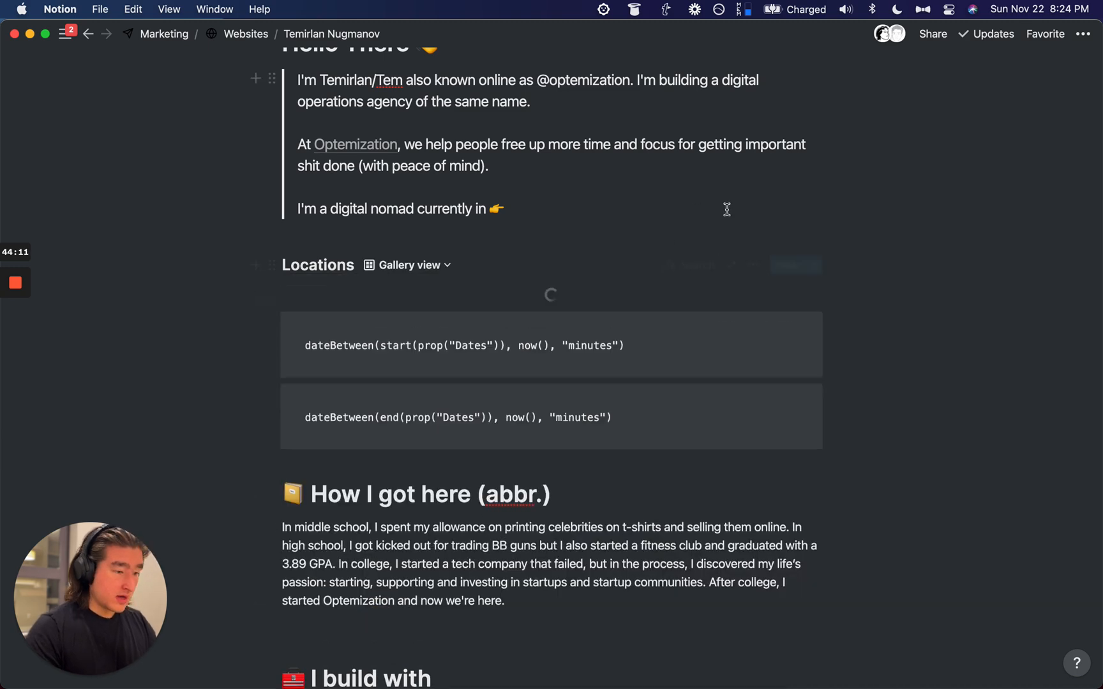
scroll(732, 285, down, 8)
scroll(733, 293, up, 6)
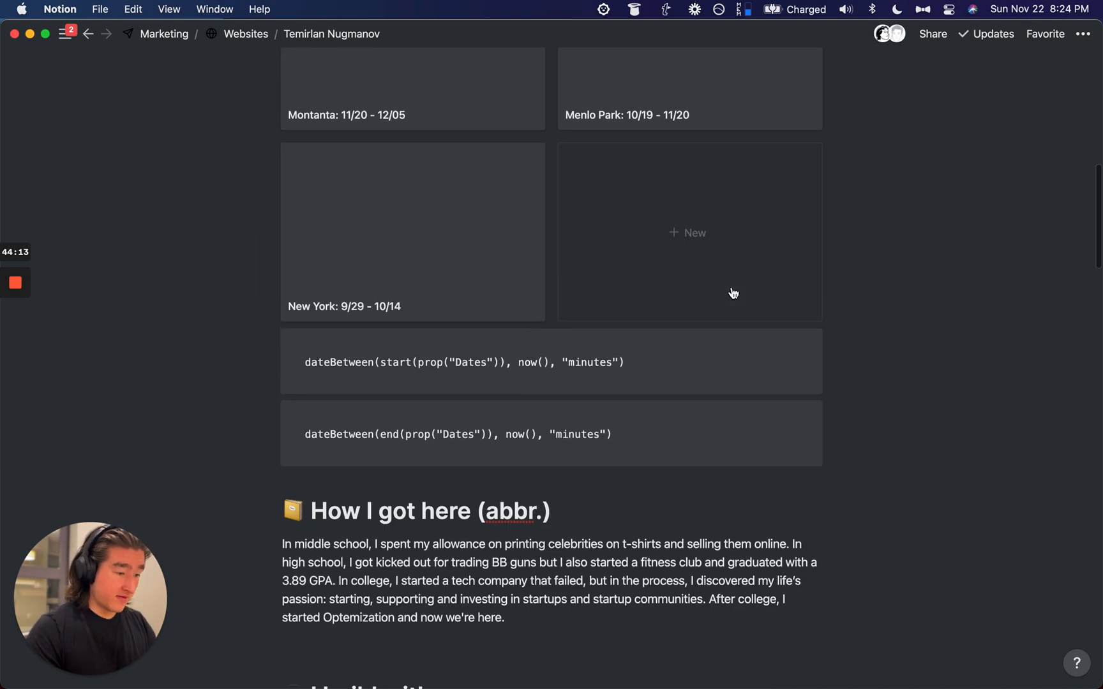
click(757, 121)
click(791, 249)
click(743, 198)
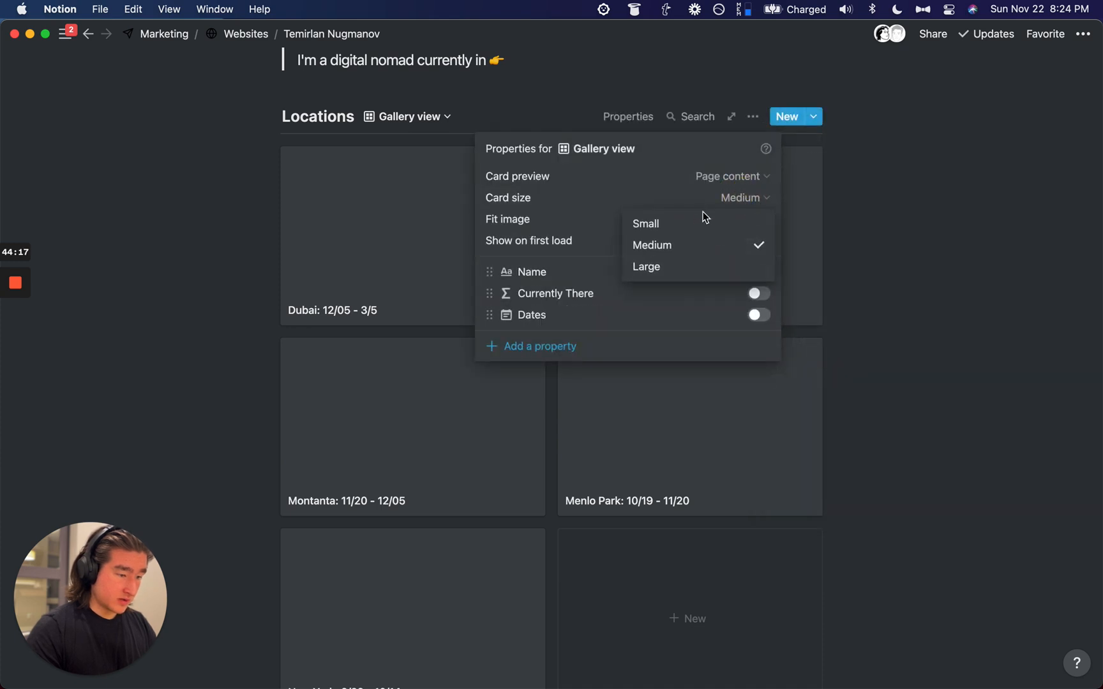
click(702, 221)
click(942, 177)
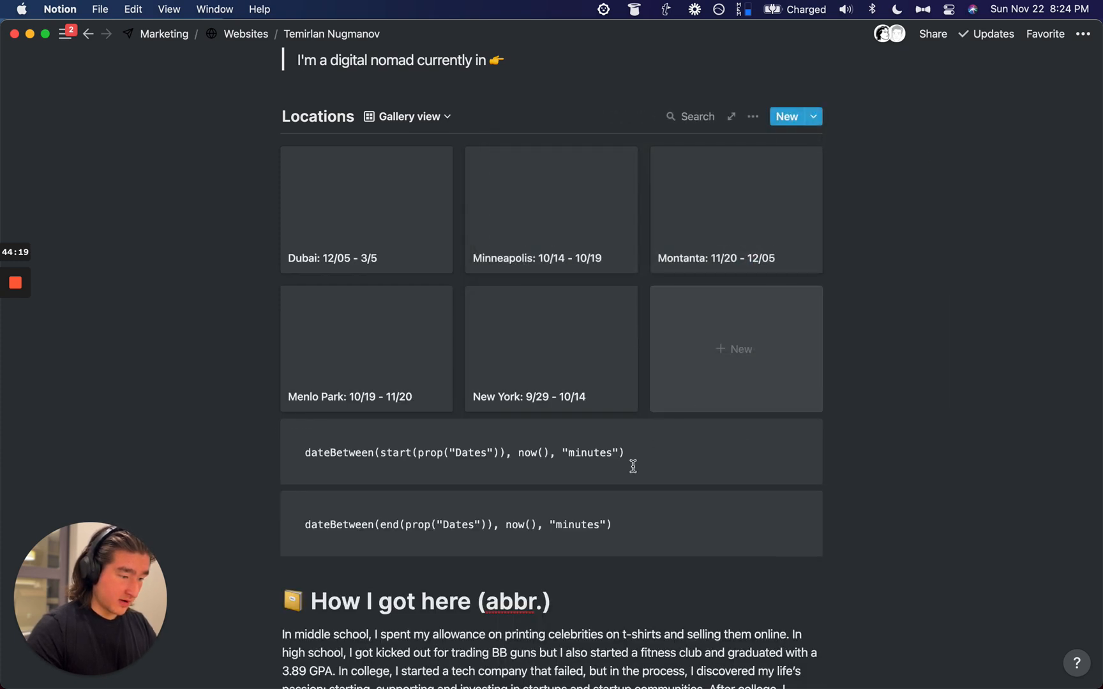
Step: Delete the two formula code blocks below the database
drag(899, 465, 685, 514)
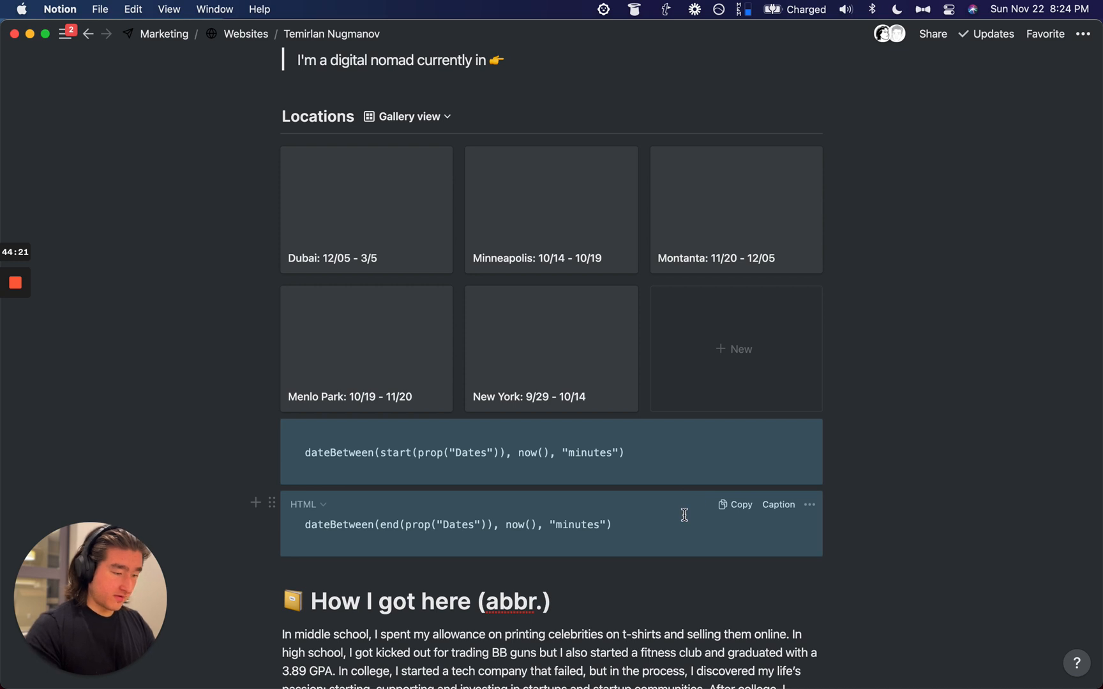
key(BackSpace)
scroll(613, 127, up, 2)
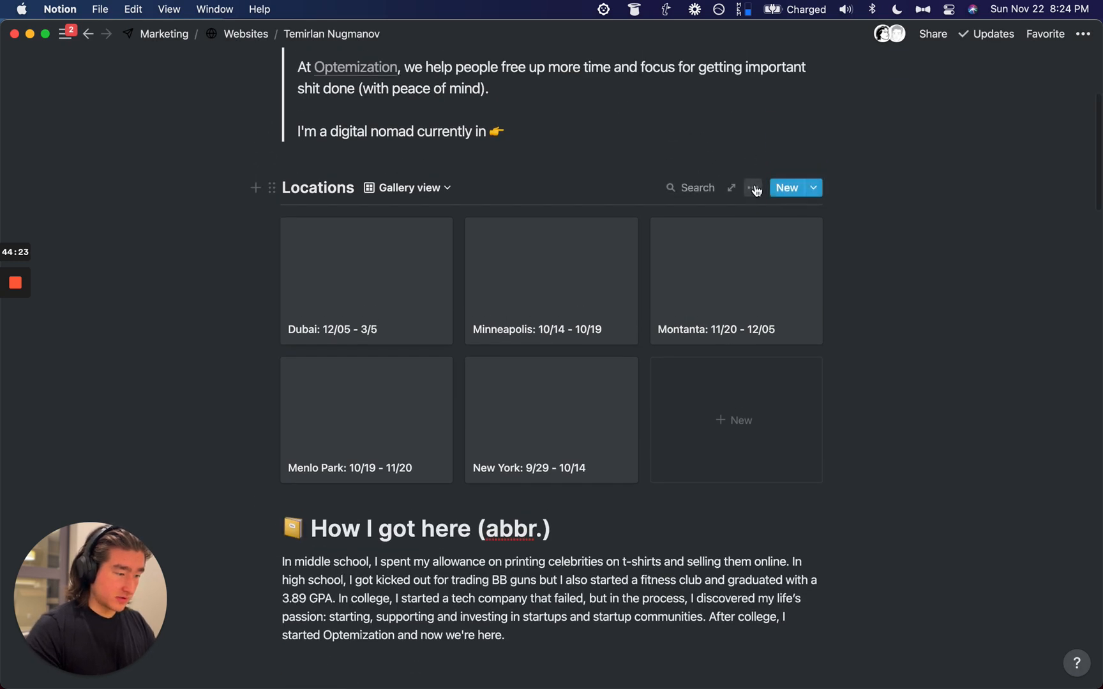
scroll(754, 191, up, 1)
Step: Filter the gallery to show only locations where Currently There is checked
click(753, 219)
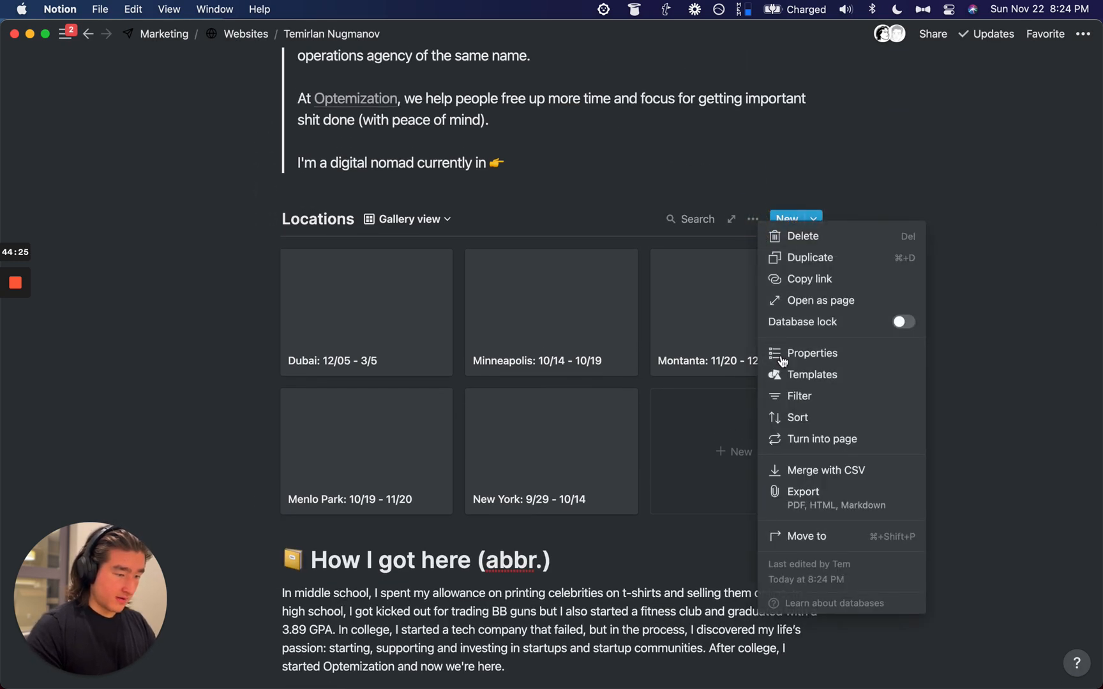
click(798, 396)
click(480, 361)
click(484, 391)
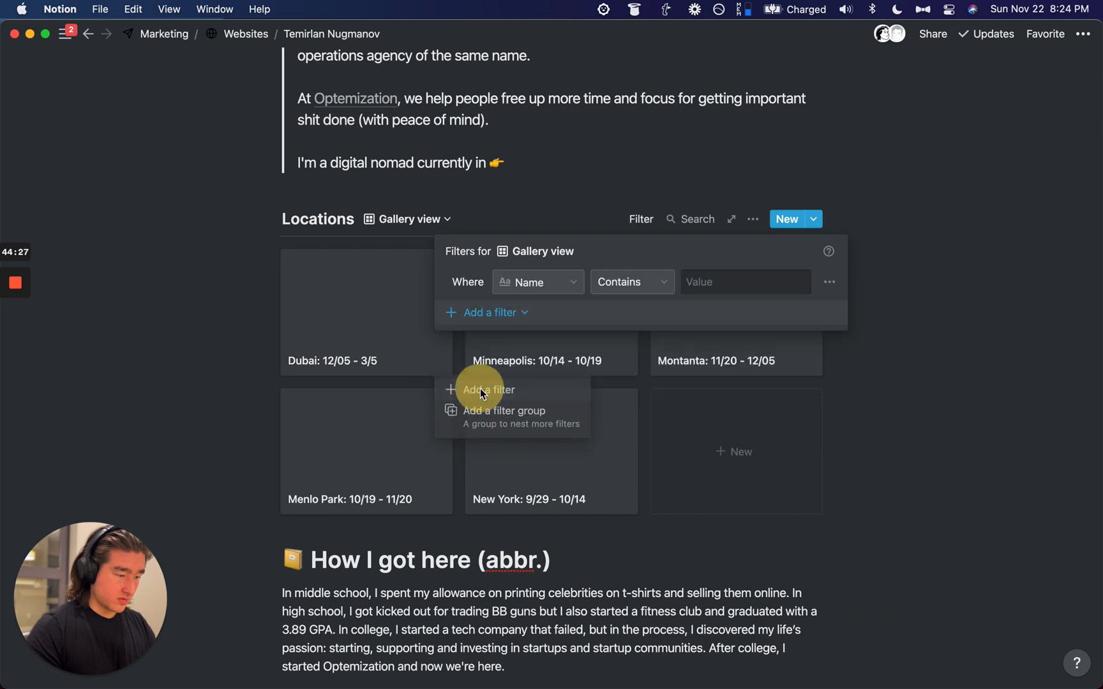
click(529, 282)
text(c)
key(Return)
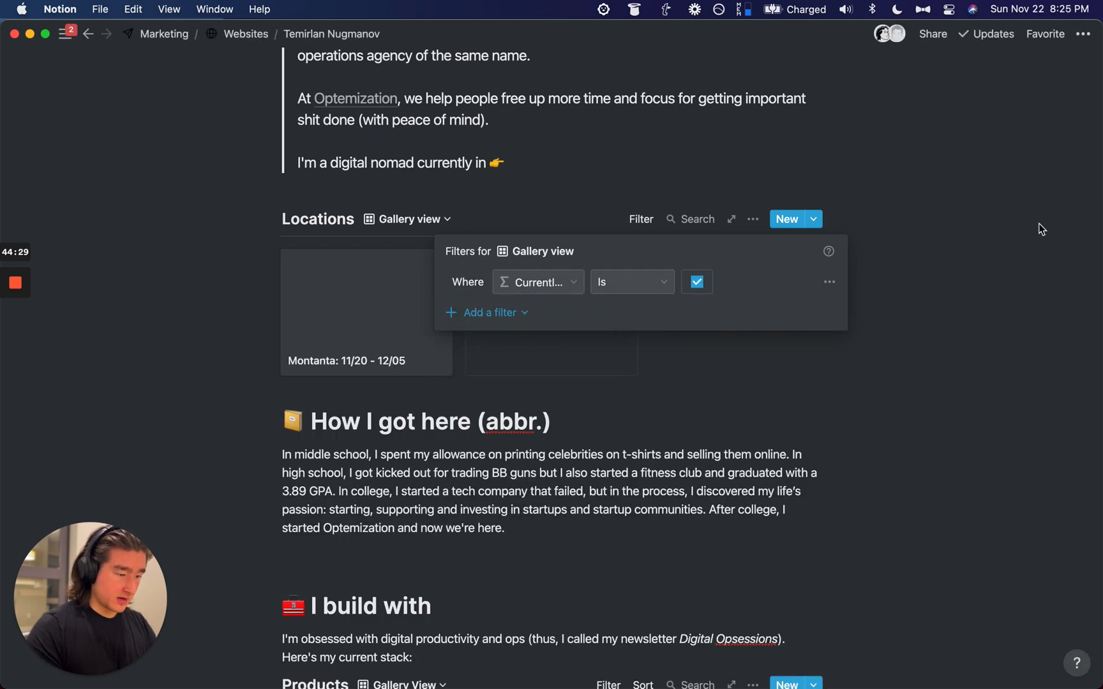
click(795, 231)
scroll(623, 313, up, 5)
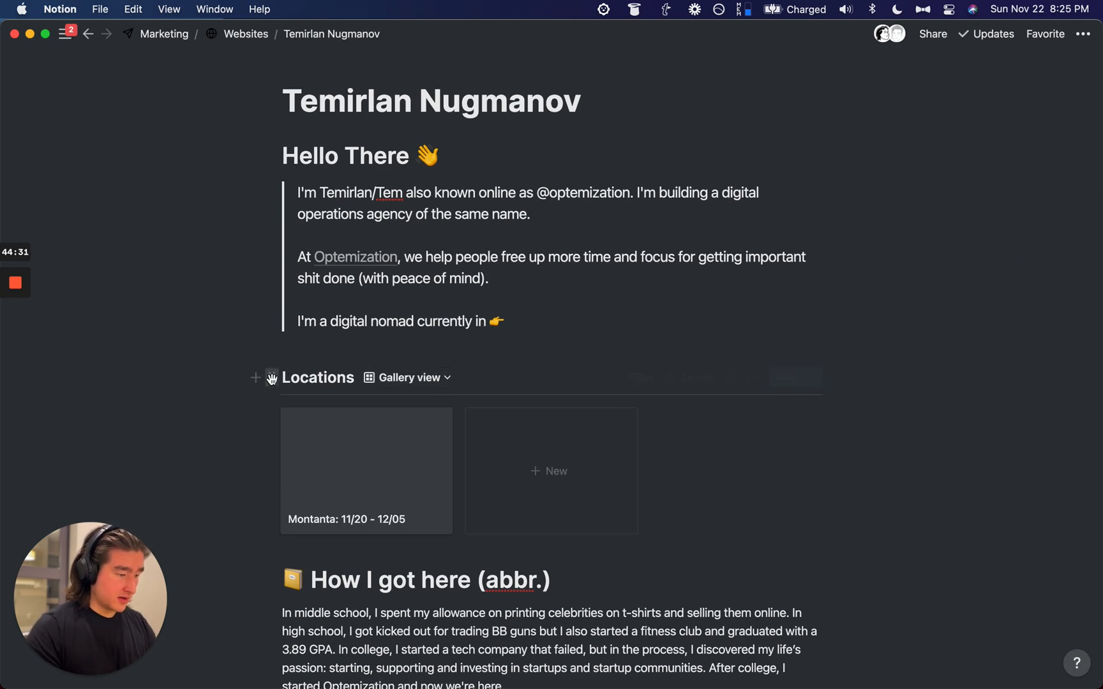
Step: Make two columns: the intro quote on the left and Locations on the right, widening the left column
click(297, 339)
drag(263, 349, 847, 289)
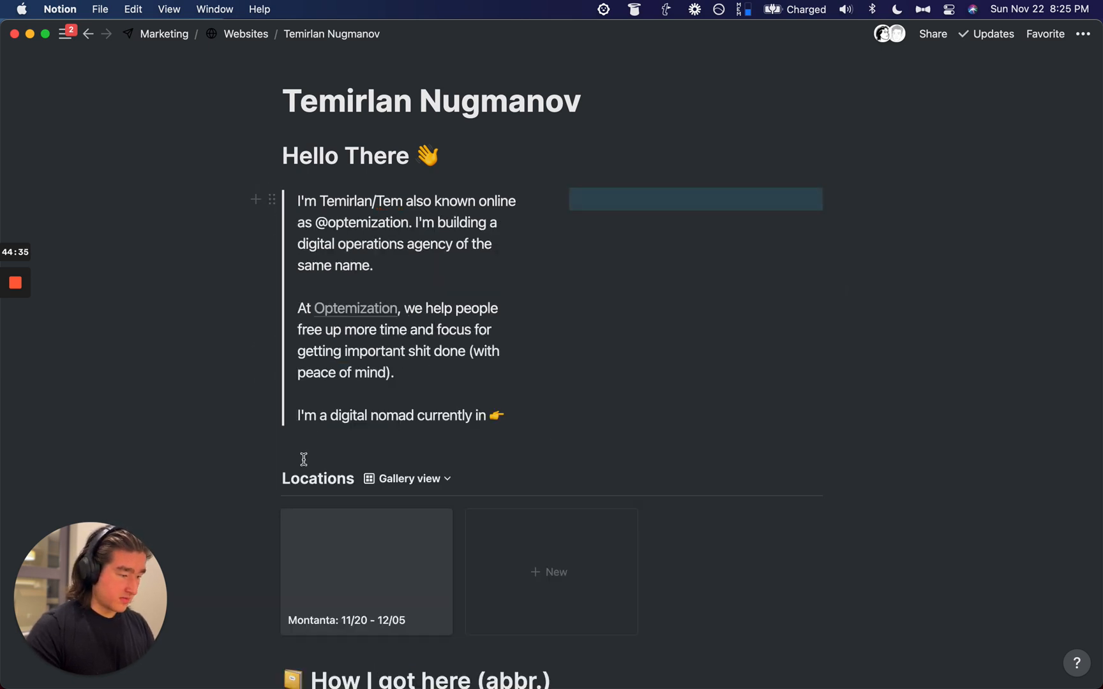
drag(269, 479, 632, 270)
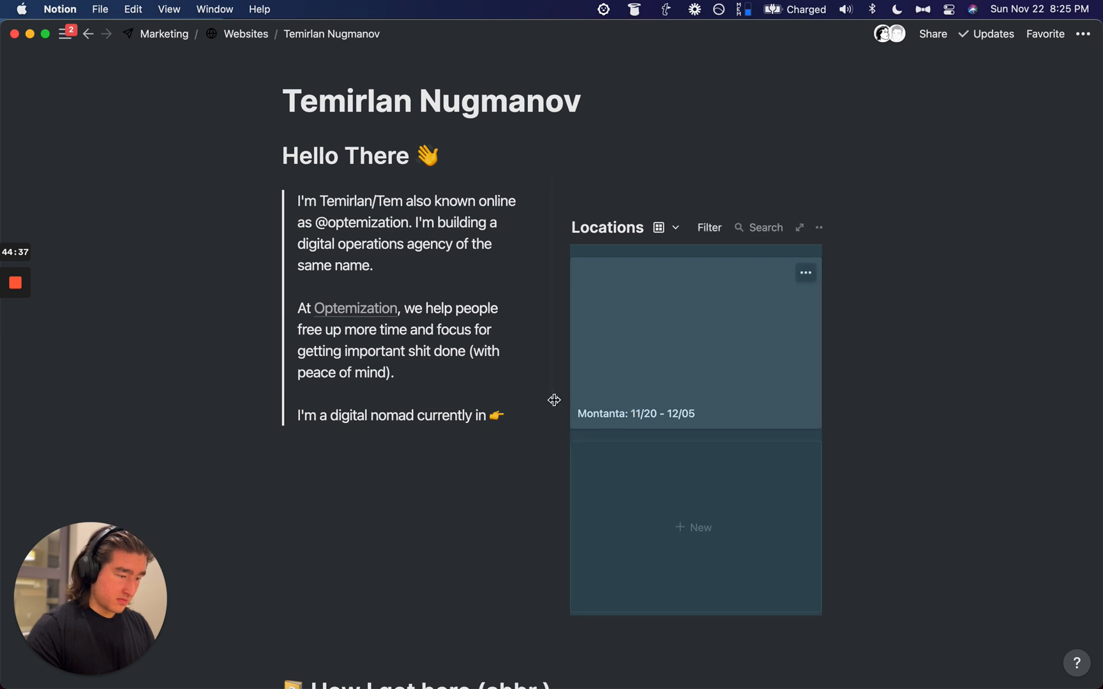
click(511, 514)
drag(540, 483, 586, 483)
Step: Remove the leftover empty blocks above Locations and under the quote
click(642, 194)
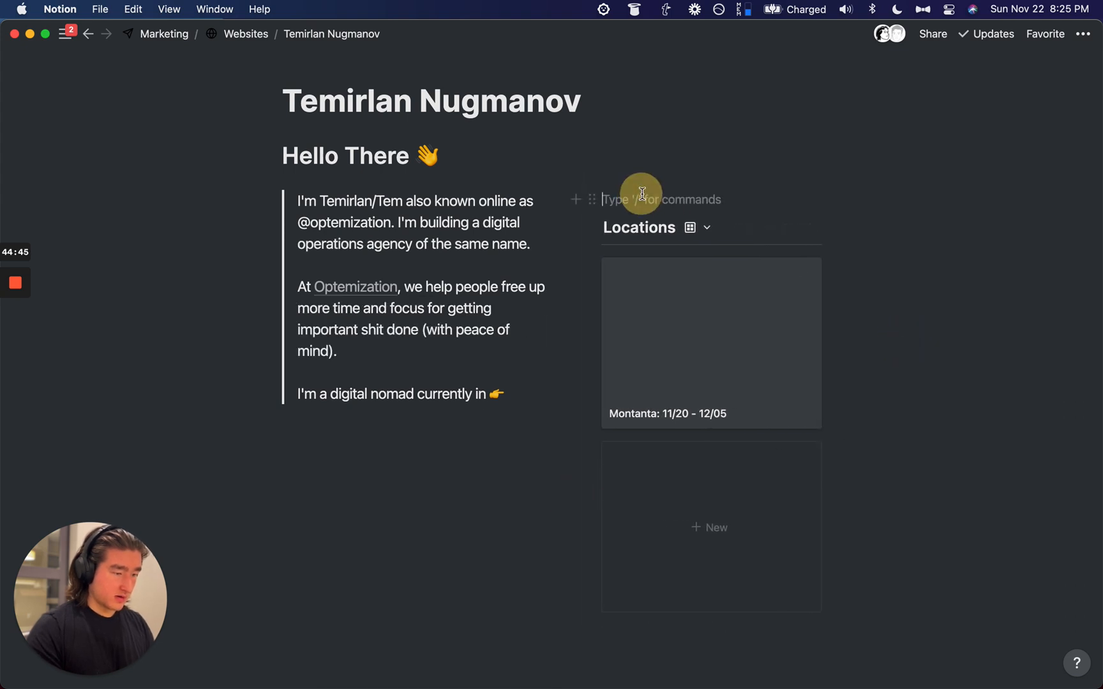
key(BackSpace)
scroll(746, 296, up, 1)
key(BackSpace)
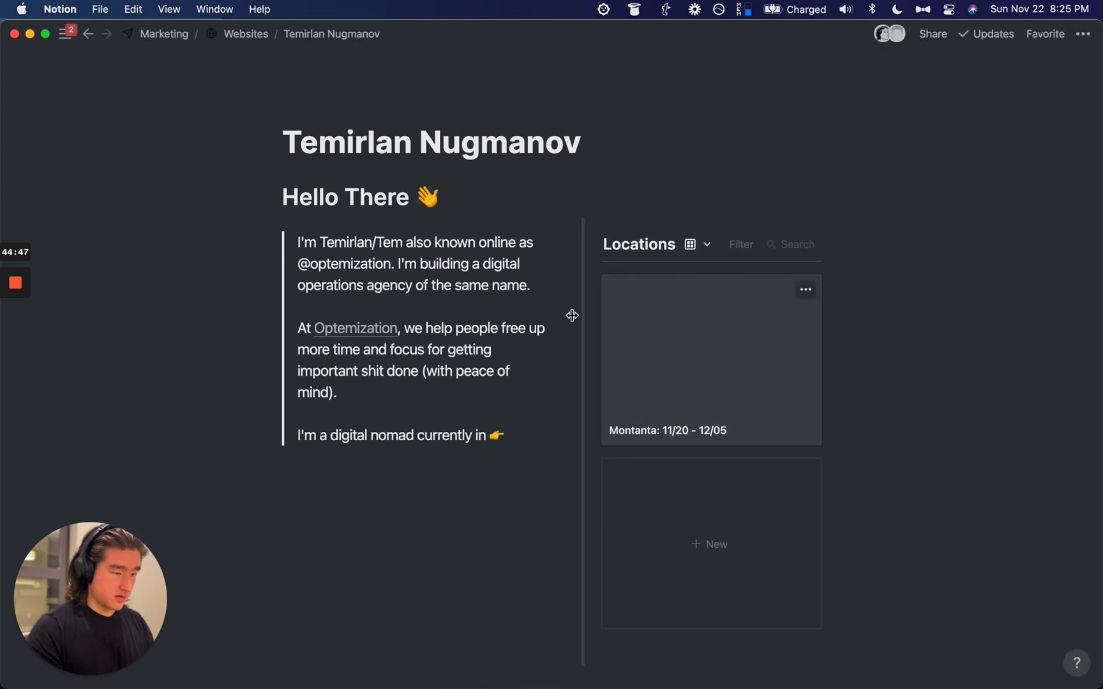
scroll(571, 323, down, 5)
scroll(562, 390, up, 3)
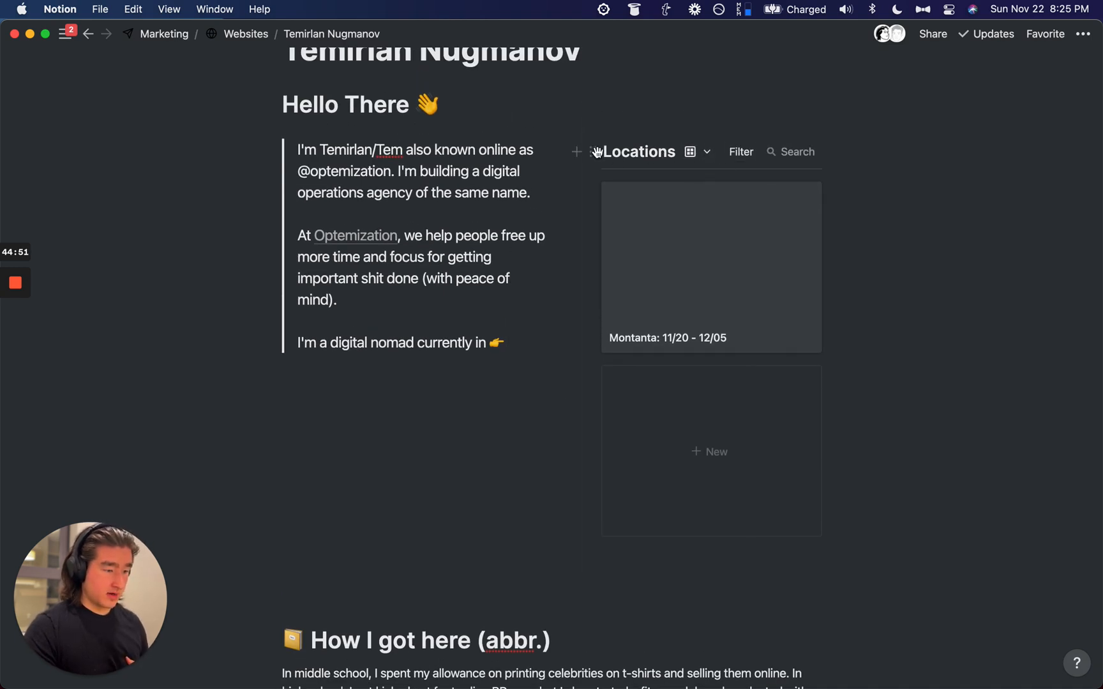
Step: Switch the Locations database to its Default table view
click(699, 152)
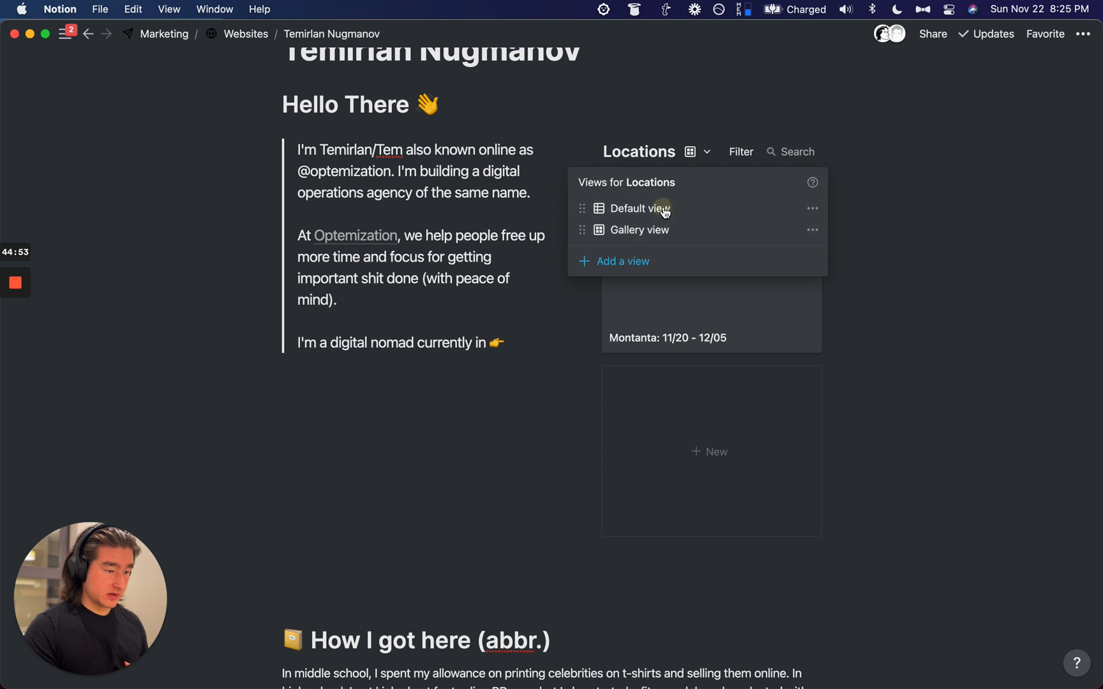
click(665, 210)
scroll(793, 208, right, 5)
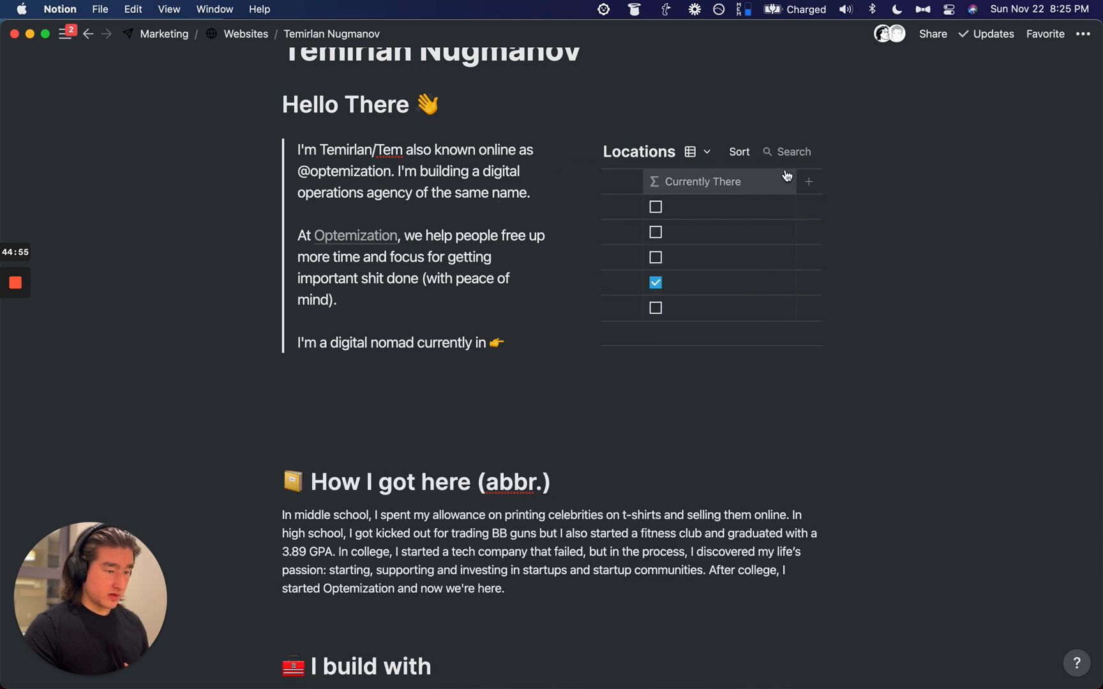
scroll(703, 217, left, 5)
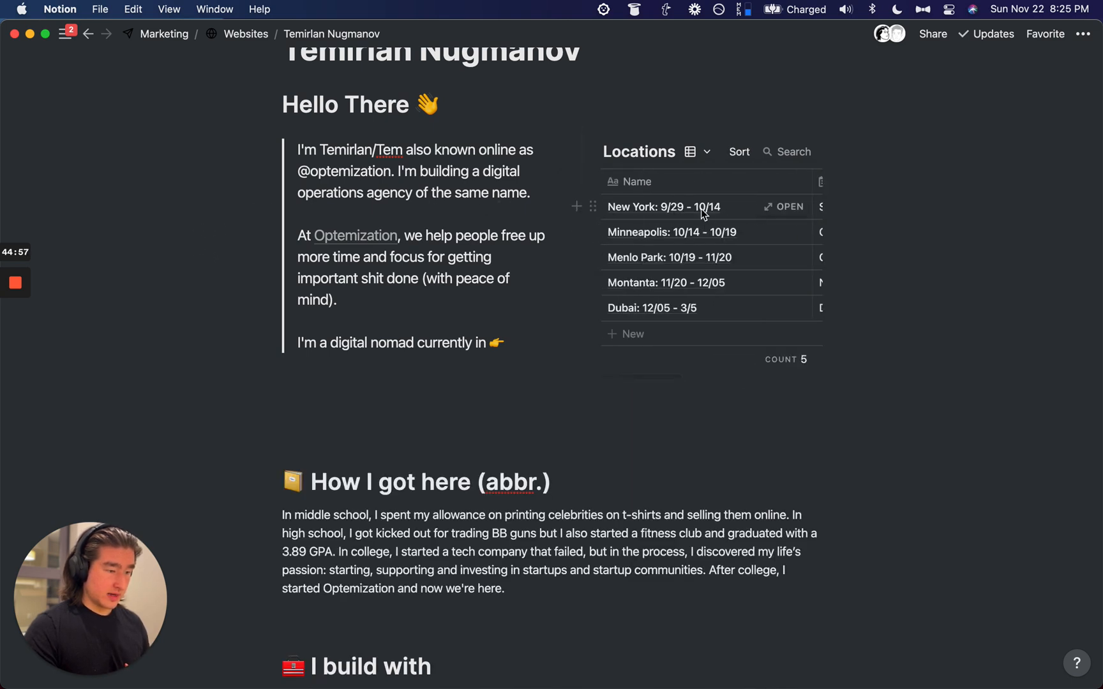
Step: Open the Locations table as its own page and strip the dates from New York and Minneapolis
click(785, 207)
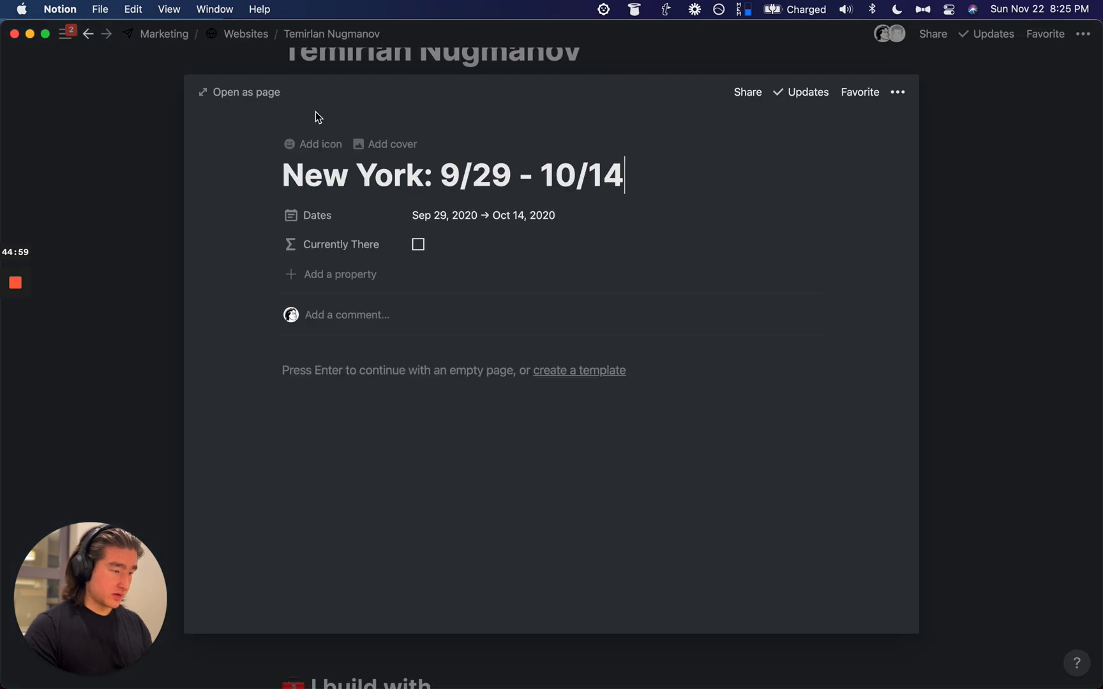
click(263, 92)
key(super+shift+u)
click(217, 194)
key(alt+BackSpace)
key(alt+BackSpace)
key(alt+BackSpace)
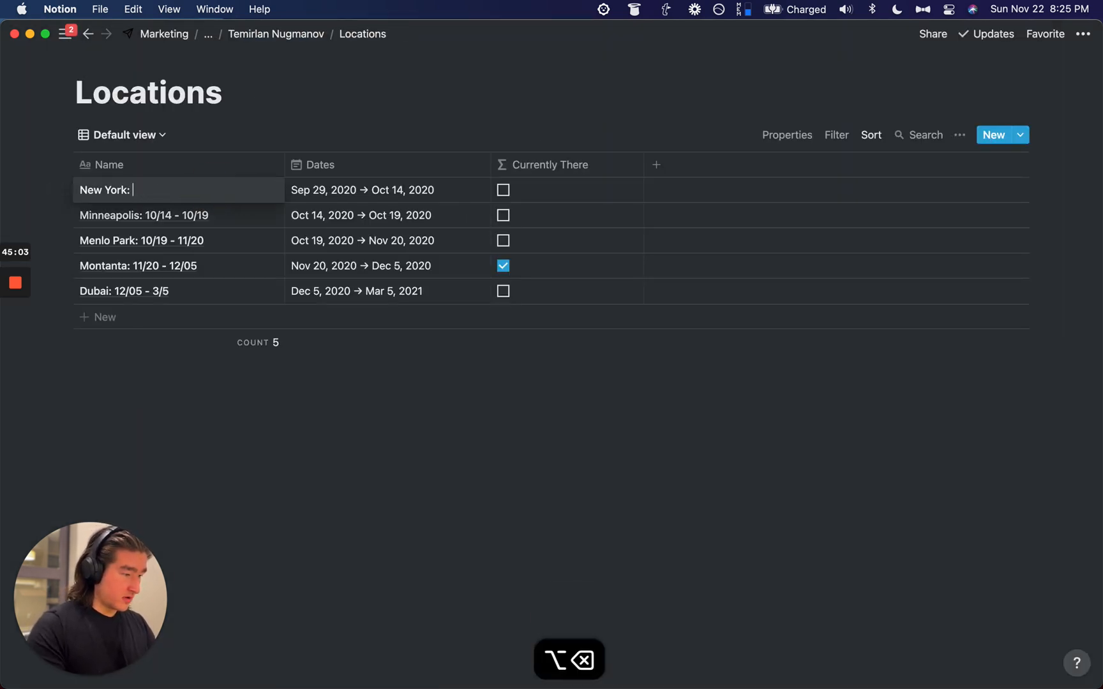
key(BackSpace)
key(BackSpace)
key(Return)
key(Return)
key(alt+BackSpace)
key(alt+BackSpace)
key(alt+BackSpace)
key(alt+BackSpace)
key(BackSpace)
key(BackSpace)
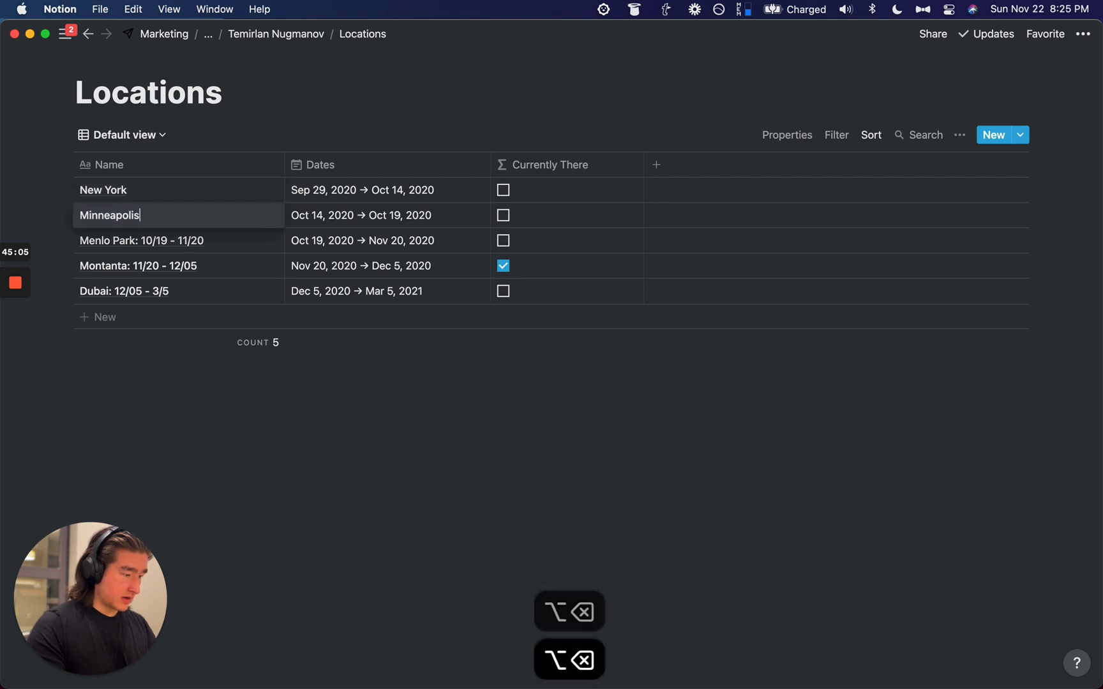
key(Return)
key(Return)
Step: Strip the dates from Menlo Park and Dubai, and rename 'Montanta' to 'Montana'
key(alt+BackSpace)
key(alt+BackSpace)
key(alt+BackSpace)
key(alt+BackSpace)
key(BackSpace)
key(BackSpace)
key(Return)
key(Return)
key(alt+BackSpace)
key(alt+BackSpace)
key(alt+BackSpace)
key(alt+BackSpace)
key(alt+BackSpace)
key(alt+BackSpace)
text(M)
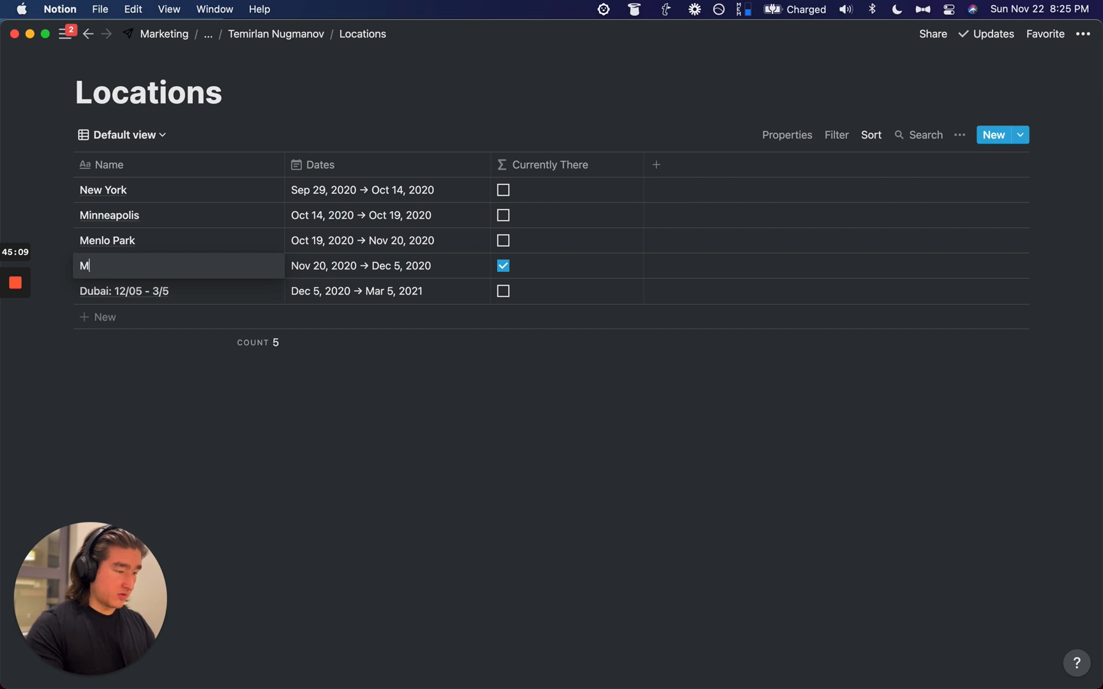
text(ontana)
key(Return)
key(Return)
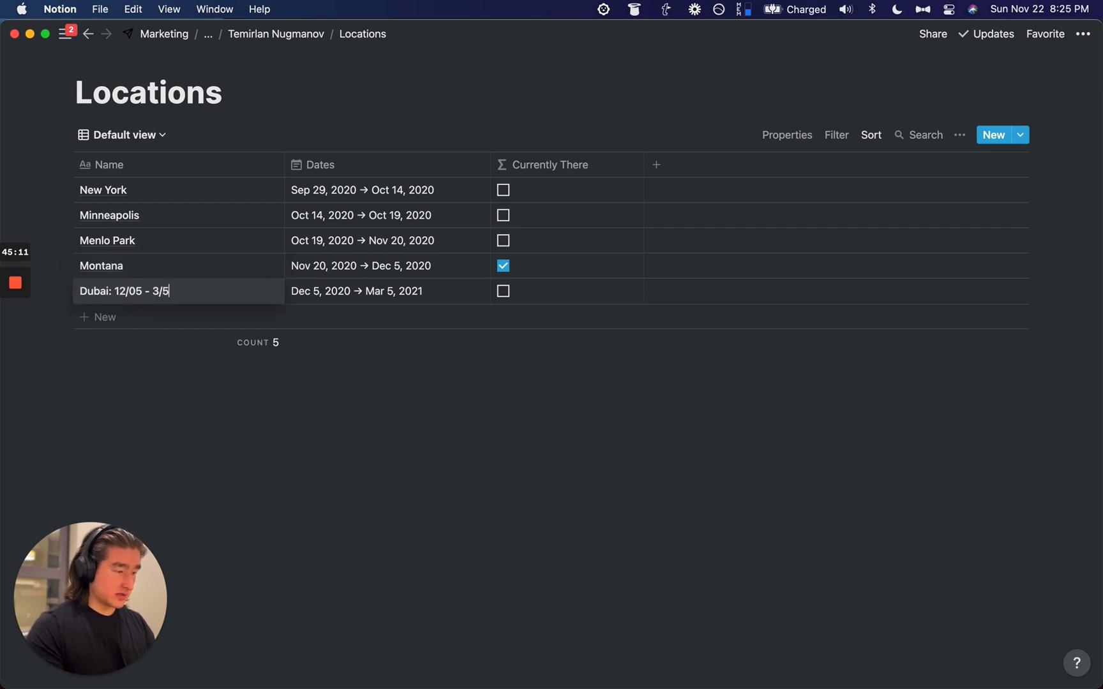
key(super+BackSpace)
key(super+BackSpace)
key(super+z)
key(alt+BackSpace)
key(alt+BackSpace)
key(alt+BackSpace)
key(alt+BackSpace)
click(500, 411)
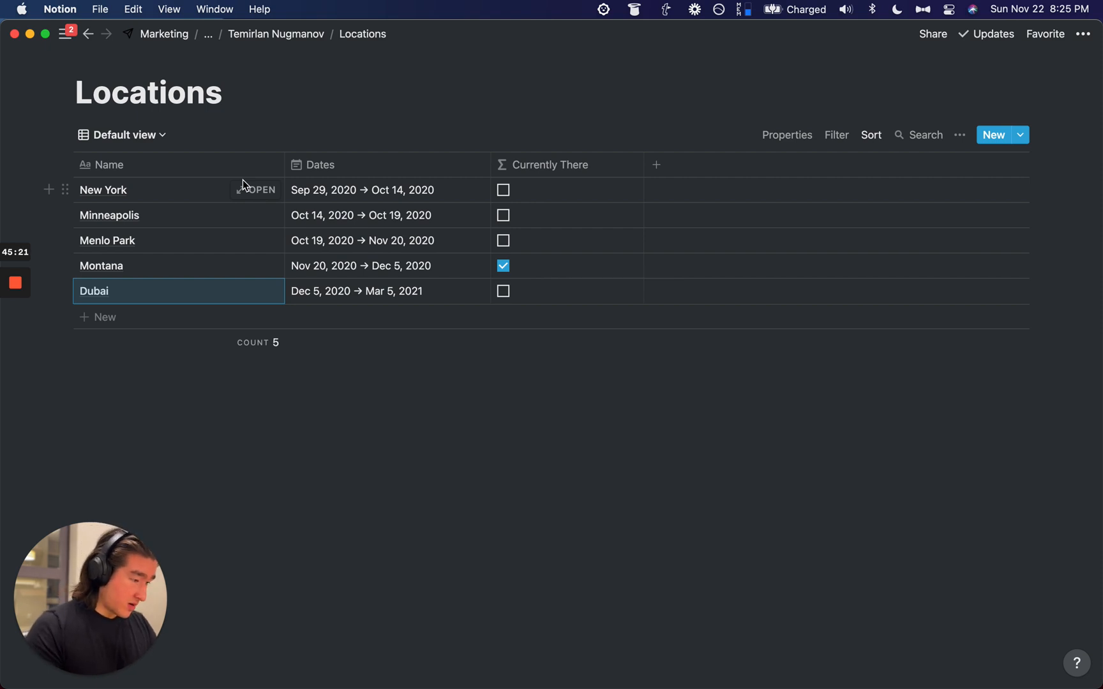
Step: Give the New York page an Unsplash New York skyline cover
click(254, 190)
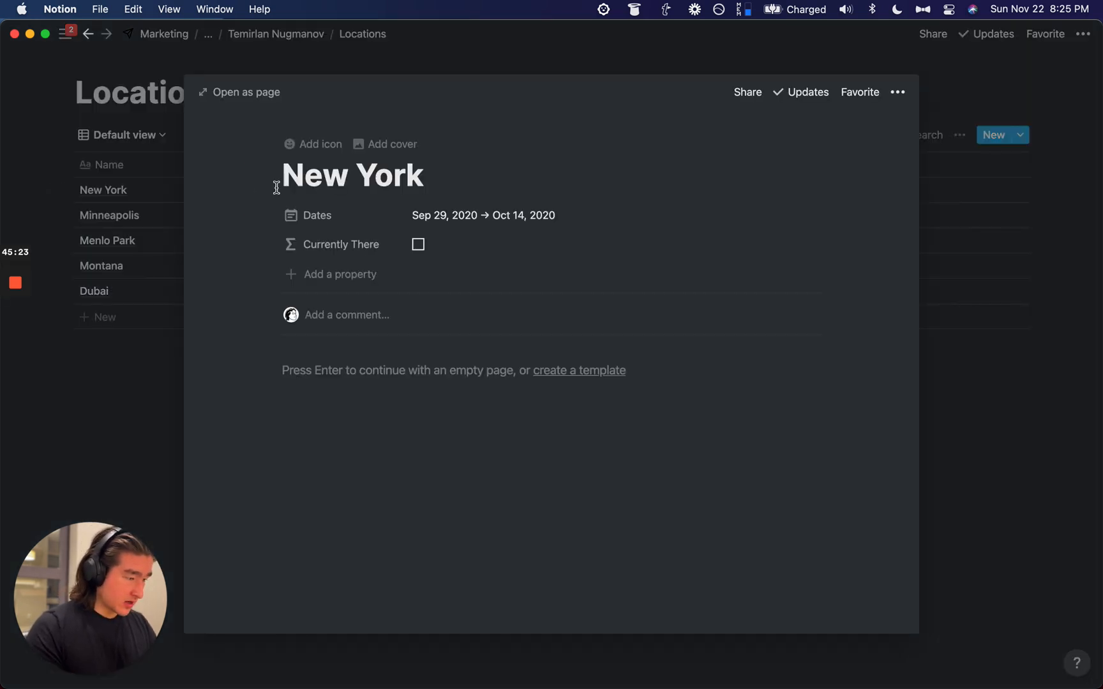
click(133, 164)
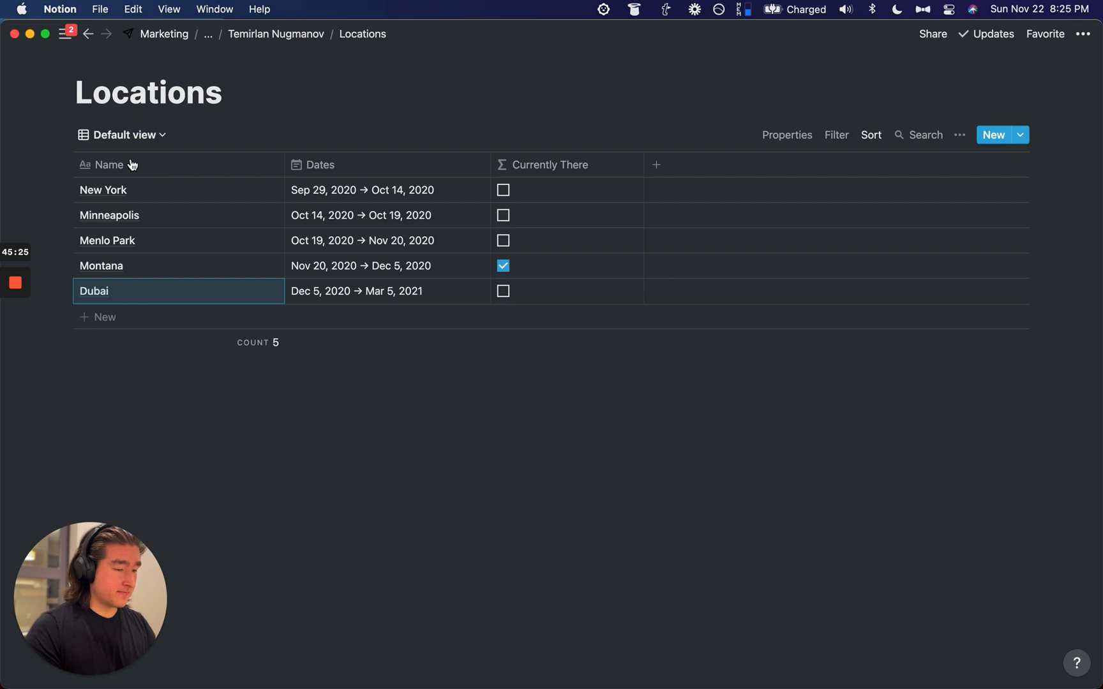
click(254, 190)
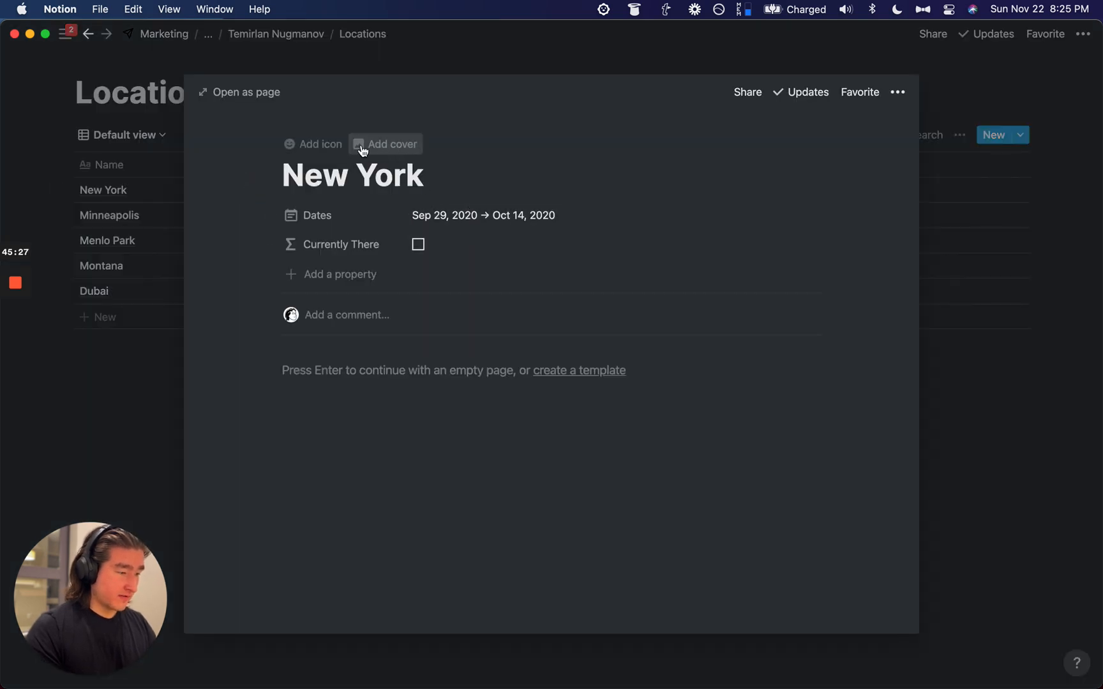
click(361, 141)
mouse_move(654, 207)
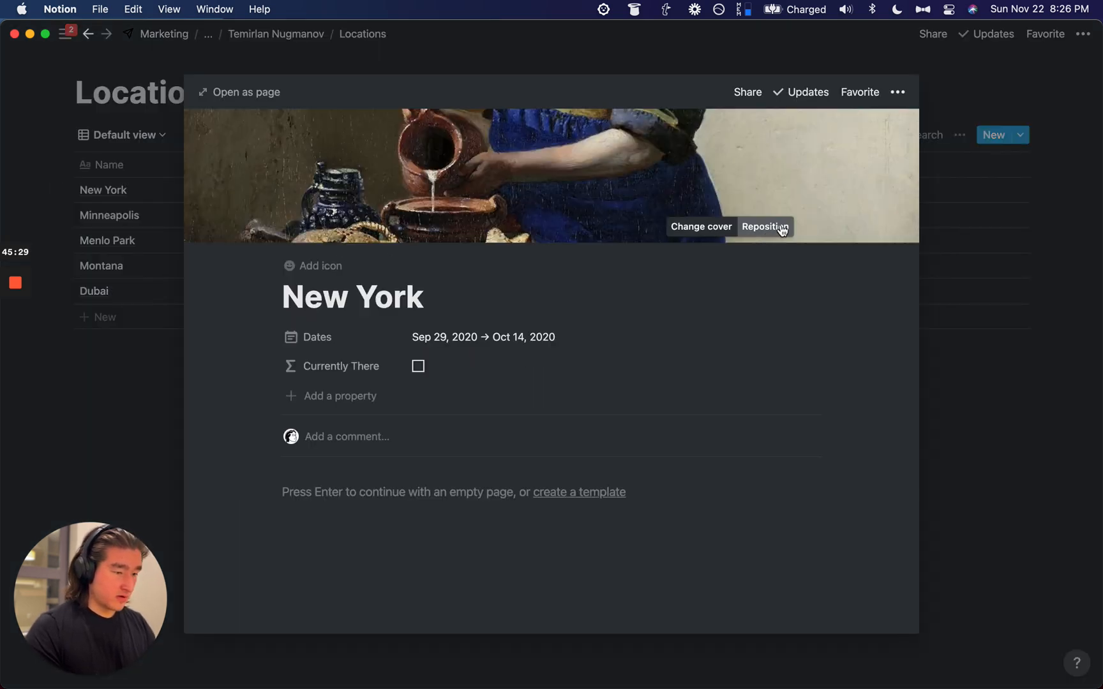
click(696, 230)
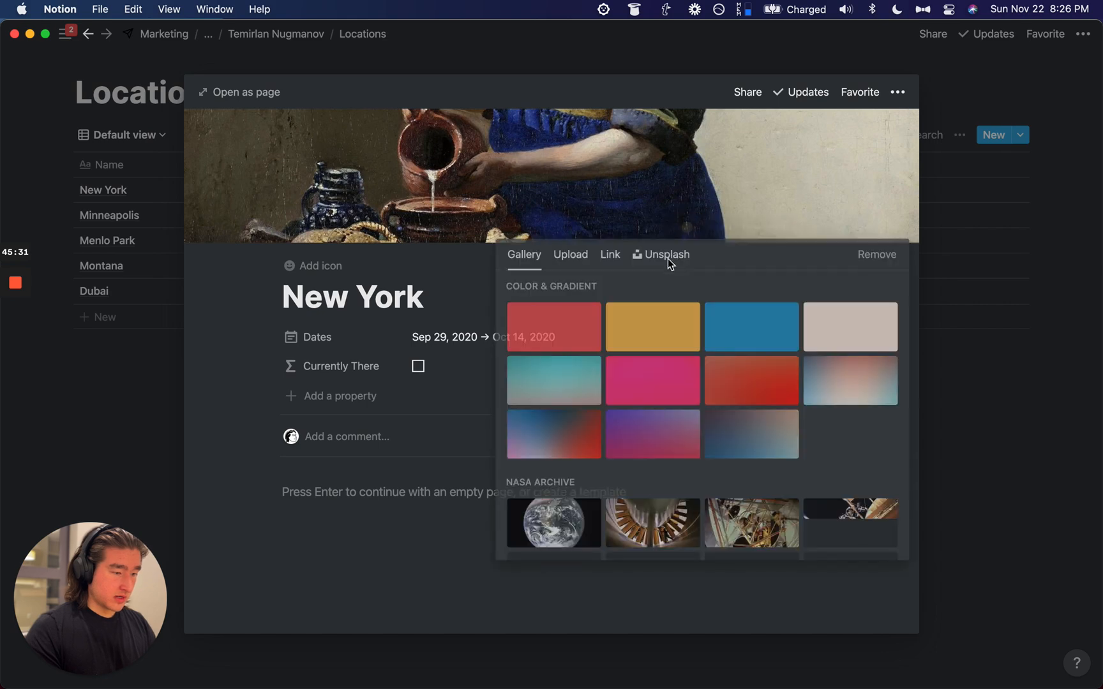
click(667, 254)
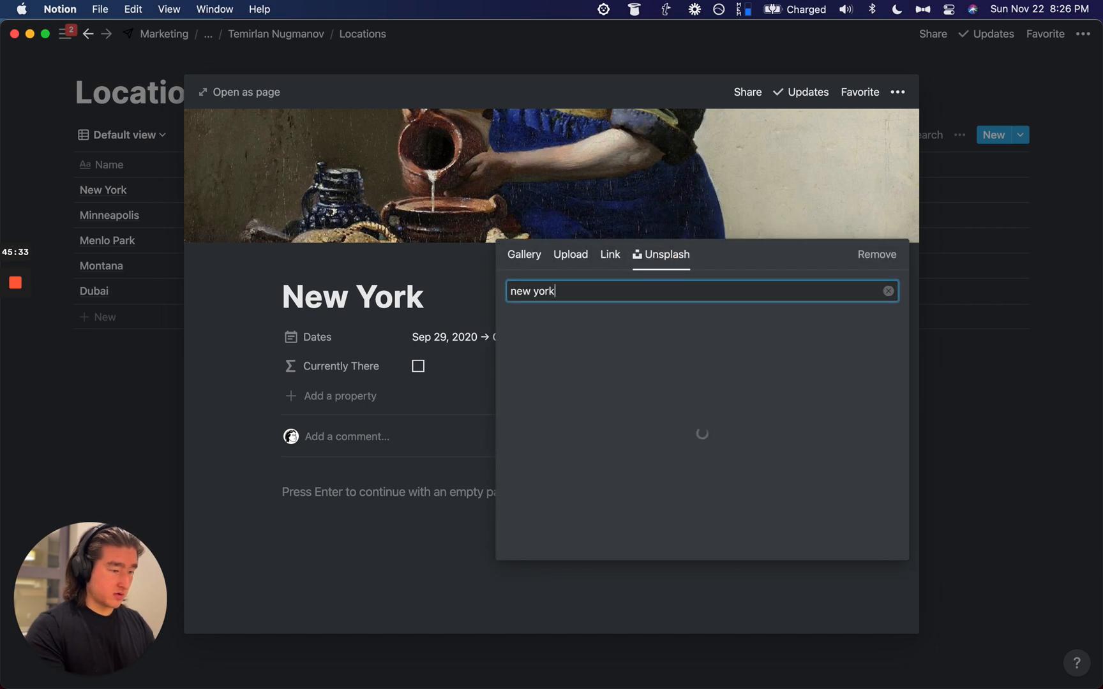
click(562, 343)
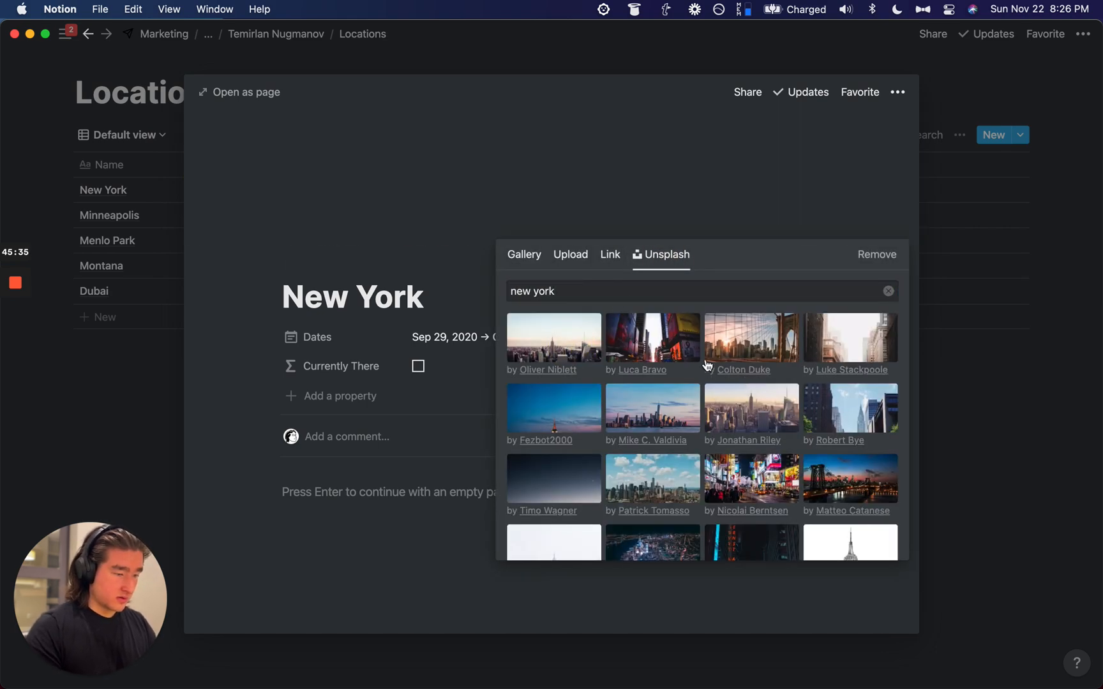
click(807, 193)
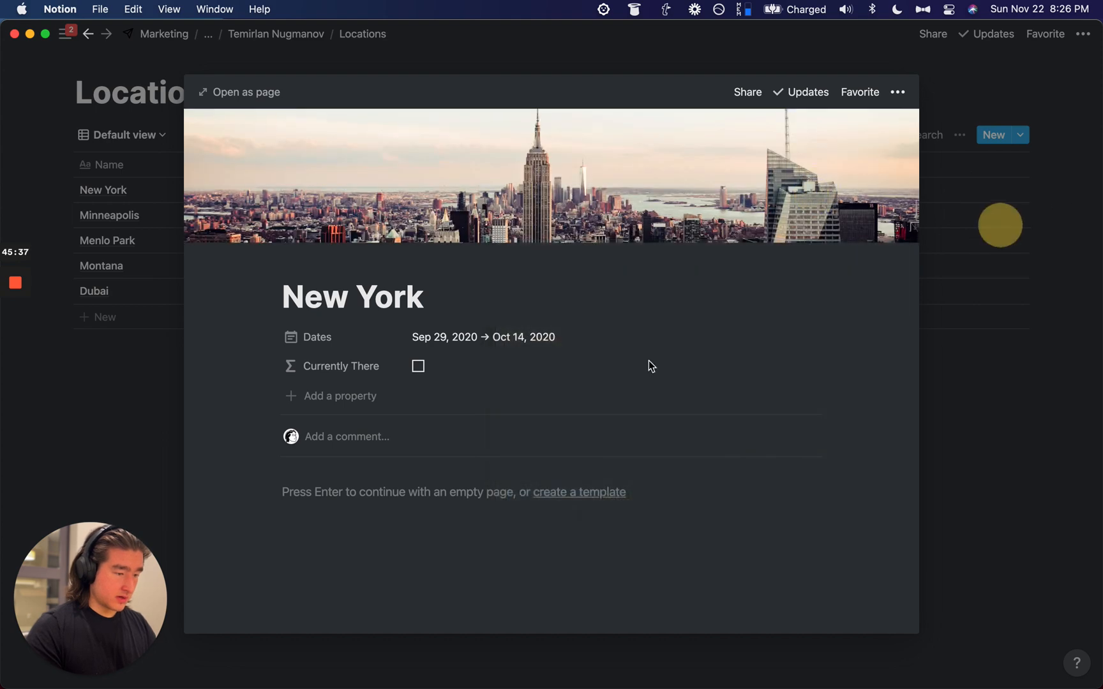
click(982, 242)
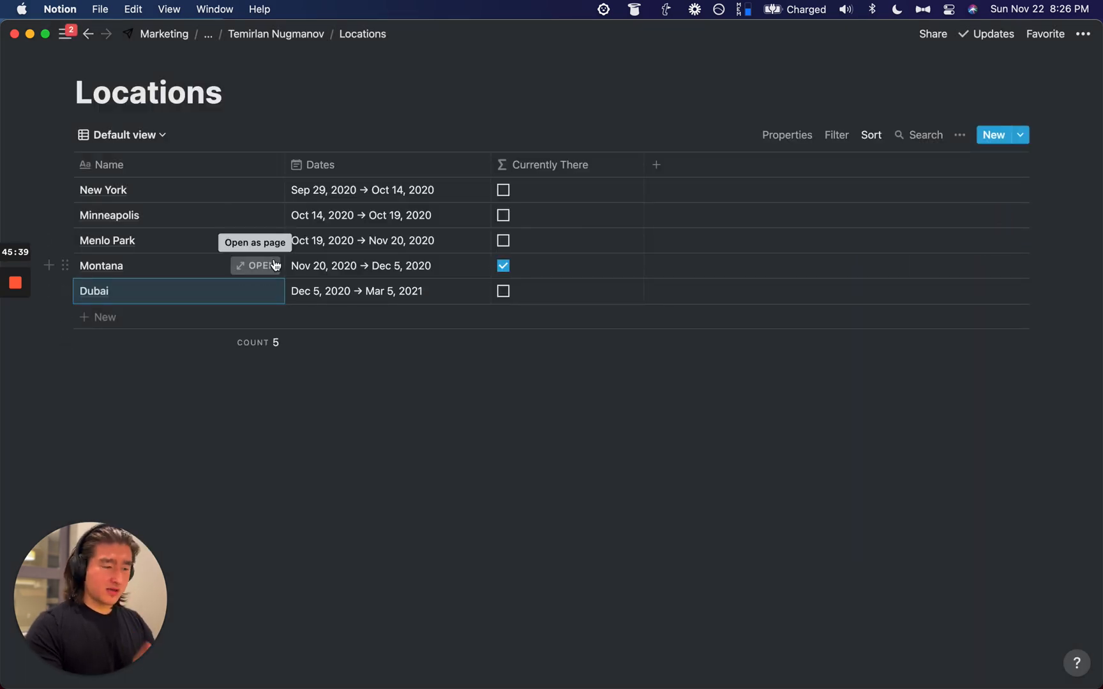
Step: Give the Montana page an Unsplash mountain valley cover found by searching 'mont'
click(265, 265)
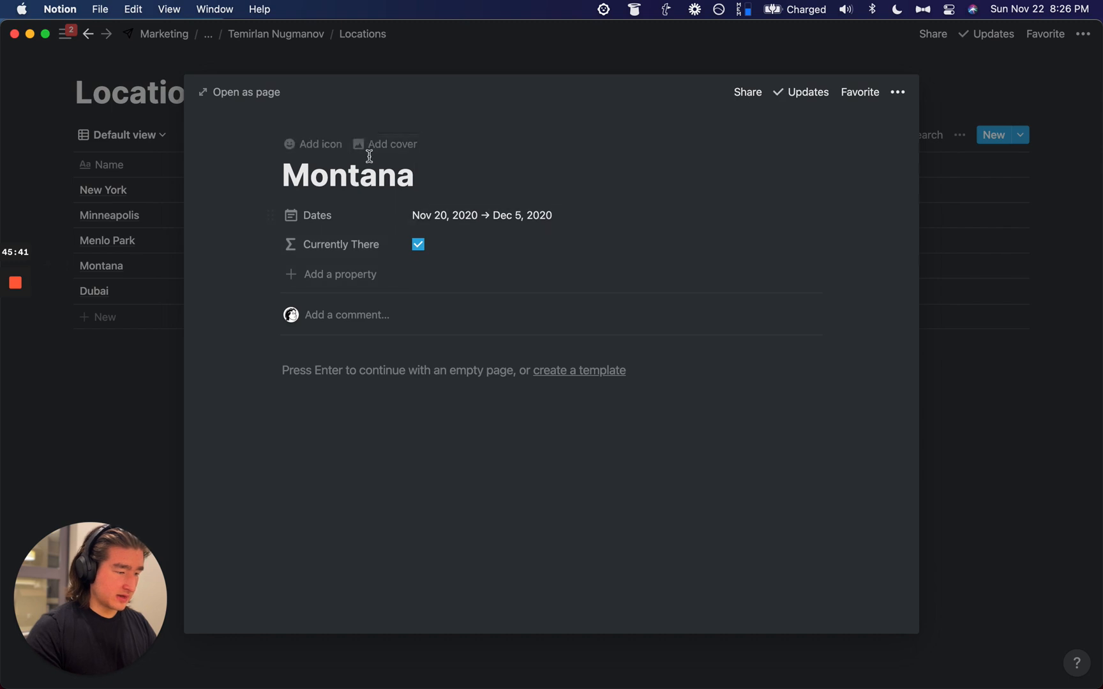
click(365, 149)
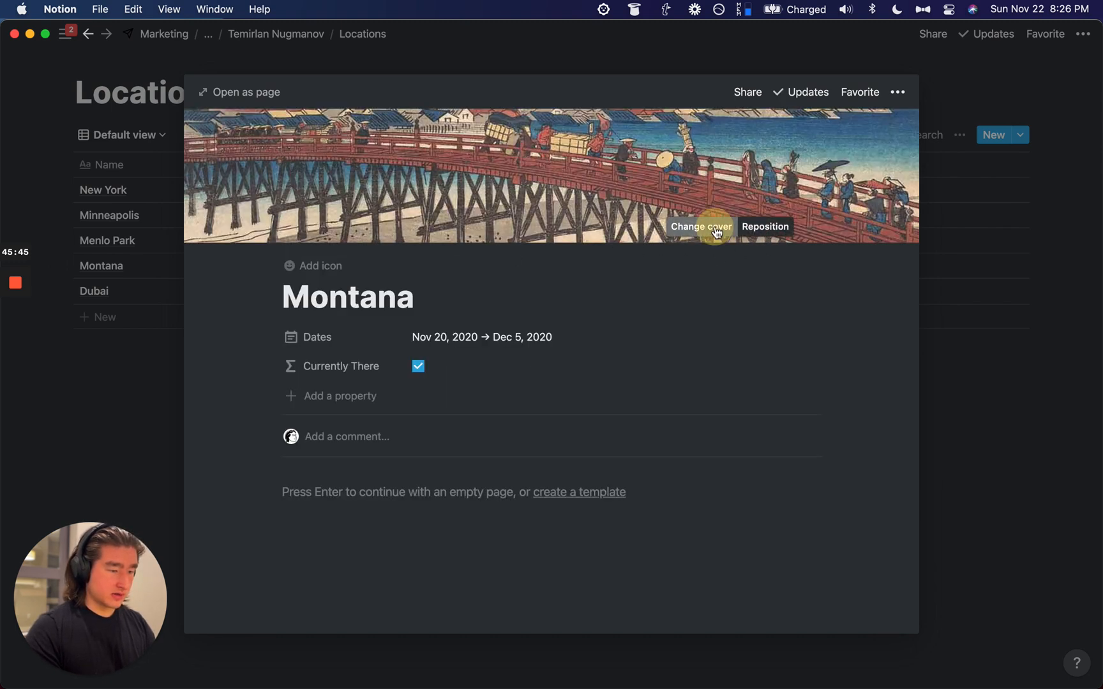
click(696, 227)
click(670, 254)
text(montana)
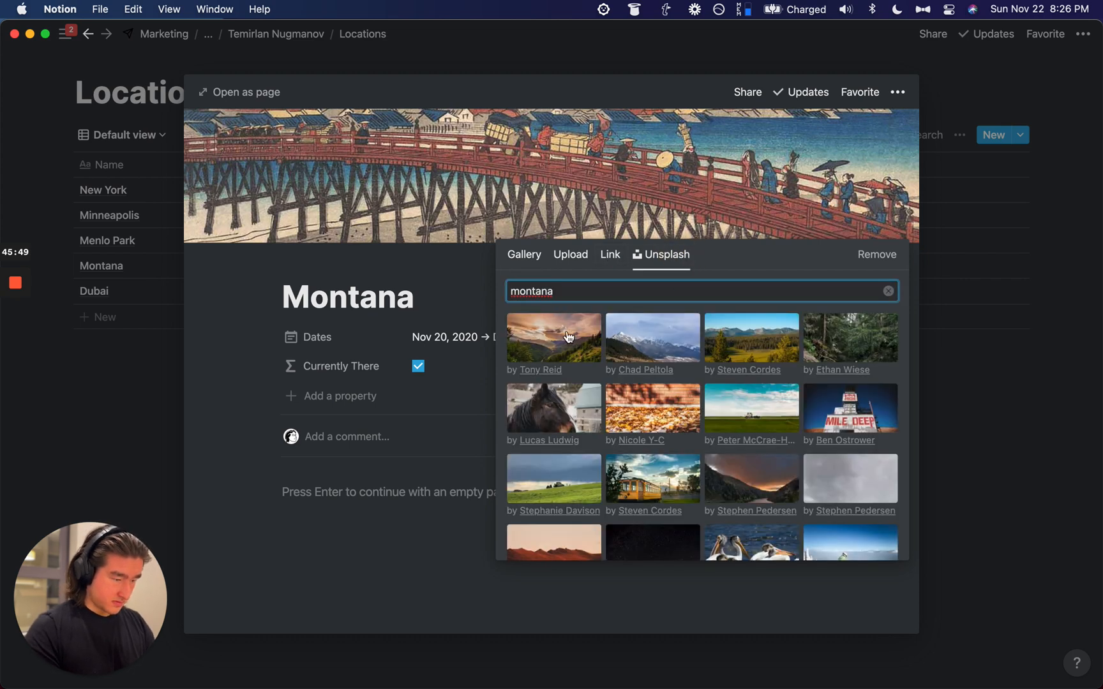
click(568, 336)
click(114, 351)
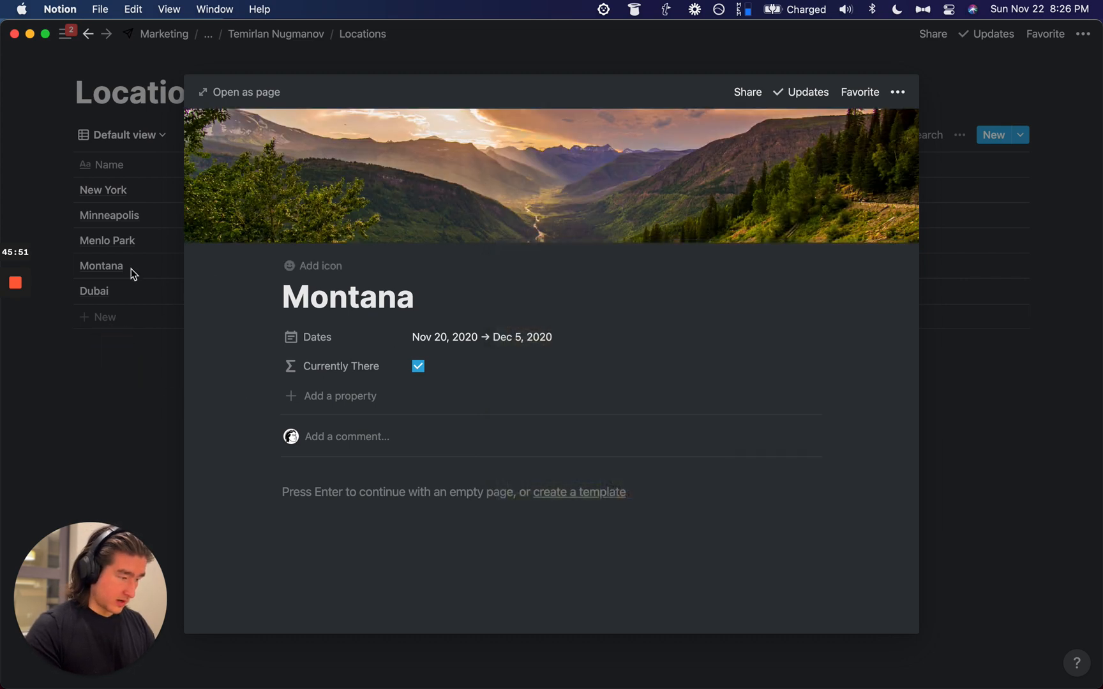
click(89, 245)
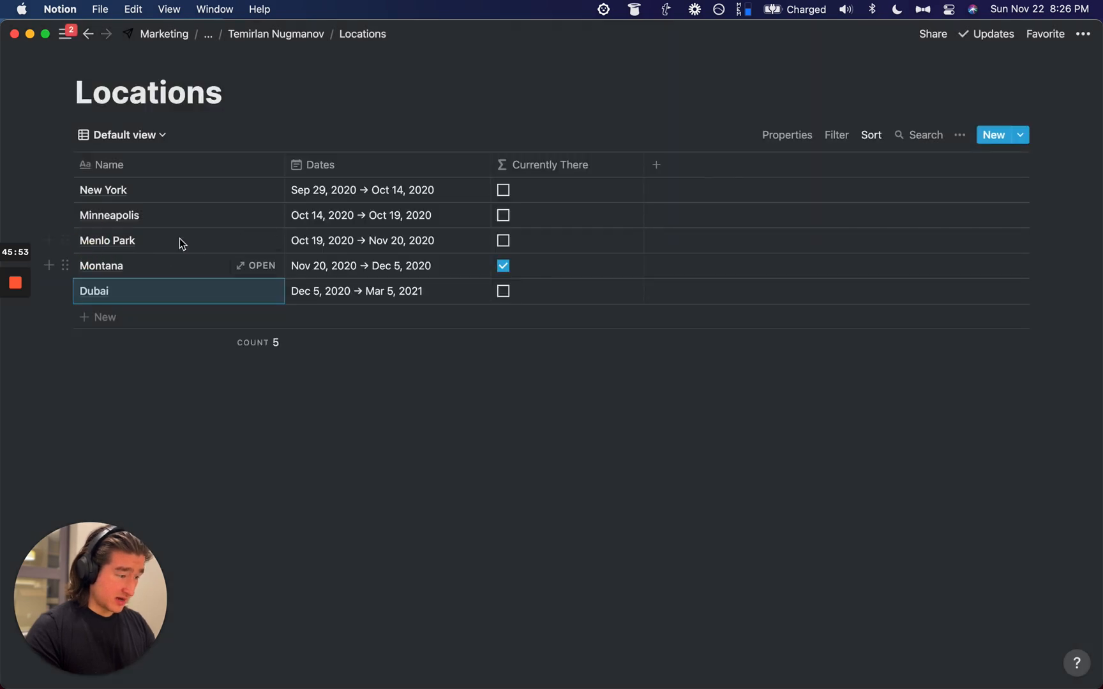
Step: Give the Dubai page an Unsplash Dubai photo cover
click(258, 291)
click(393, 144)
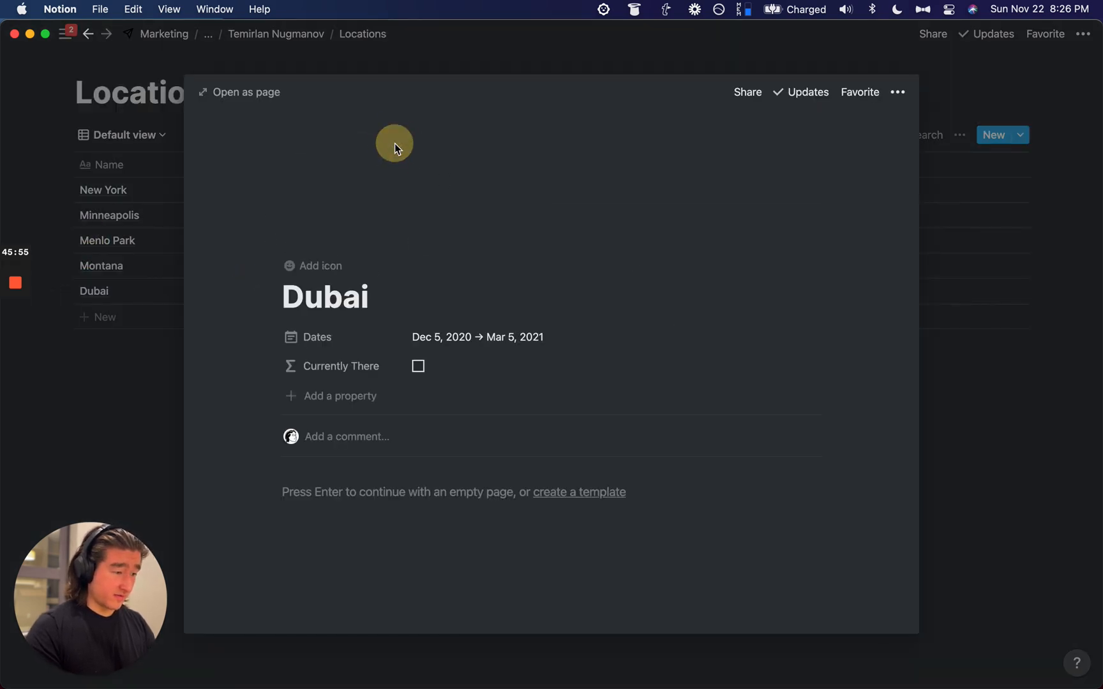
click(776, 234)
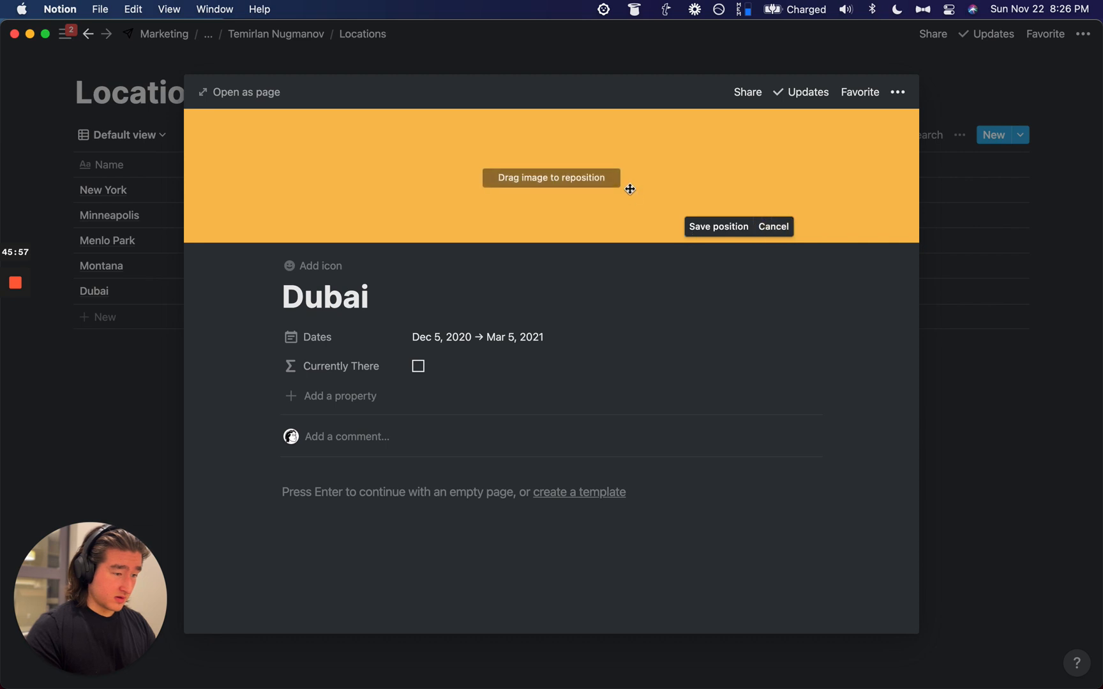
click(733, 227)
click(714, 227)
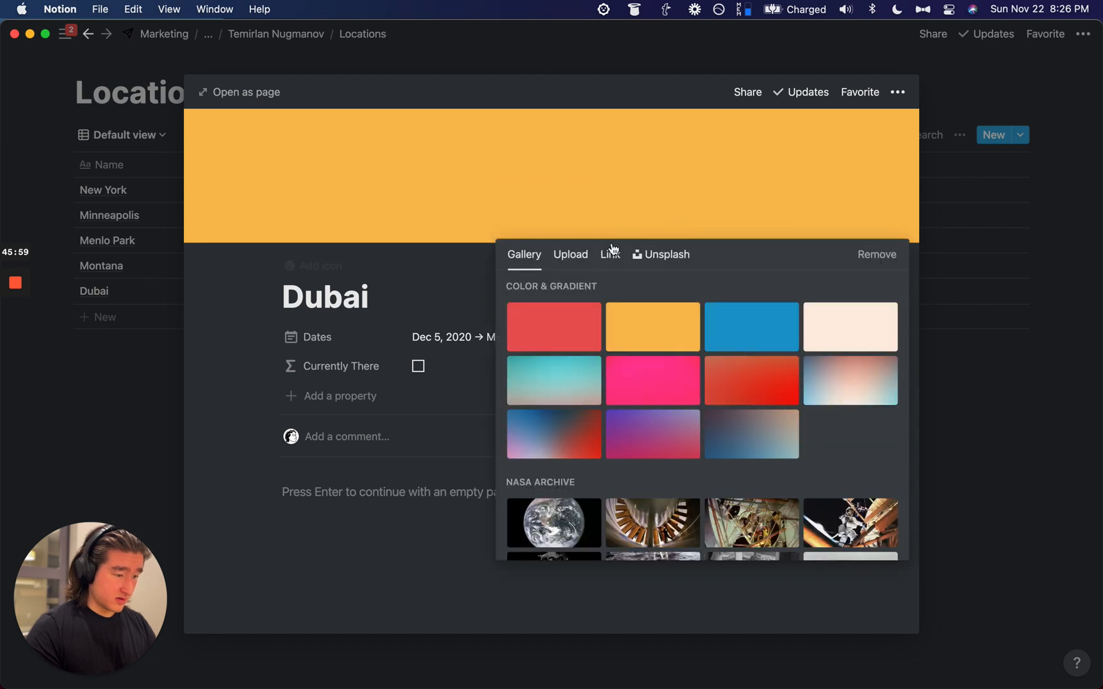
click(657, 256)
text(dubai)
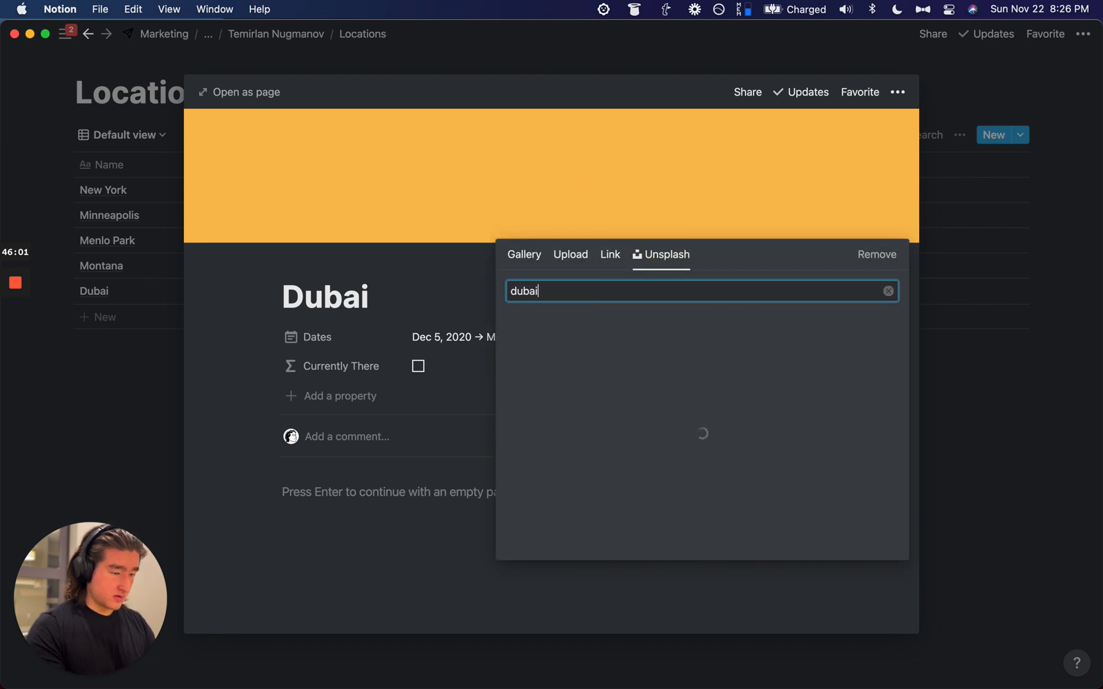
click(542, 337)
click(129, 364)
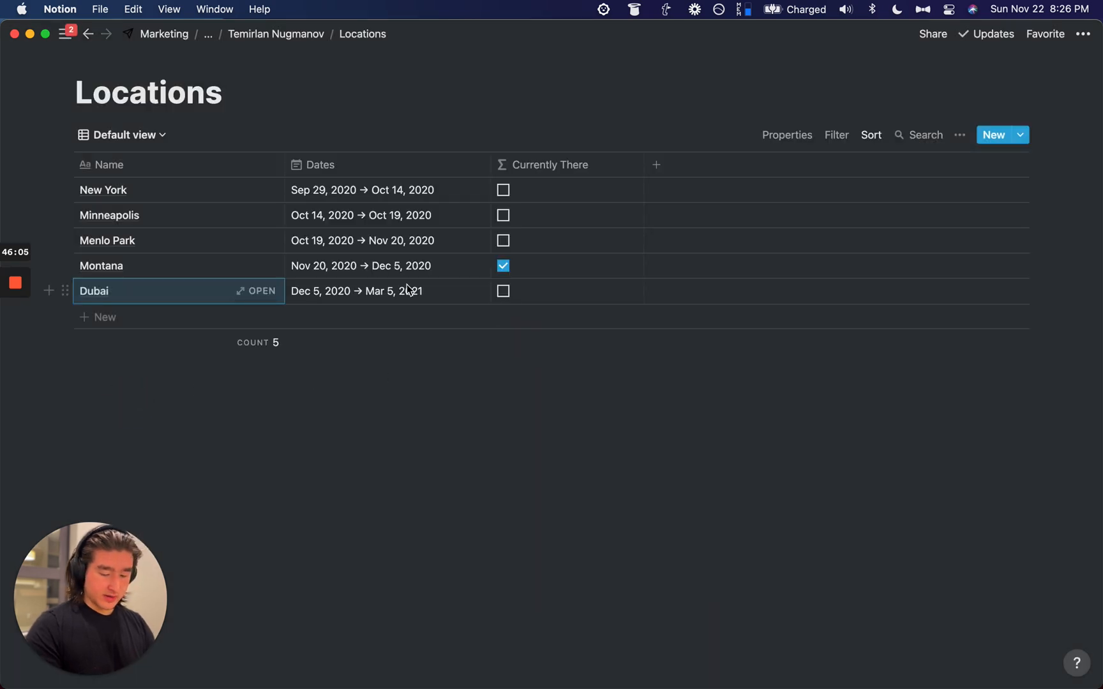
key(Up)
key(Up)
key(Right)
key(Down)
key(Up)
key(Up)
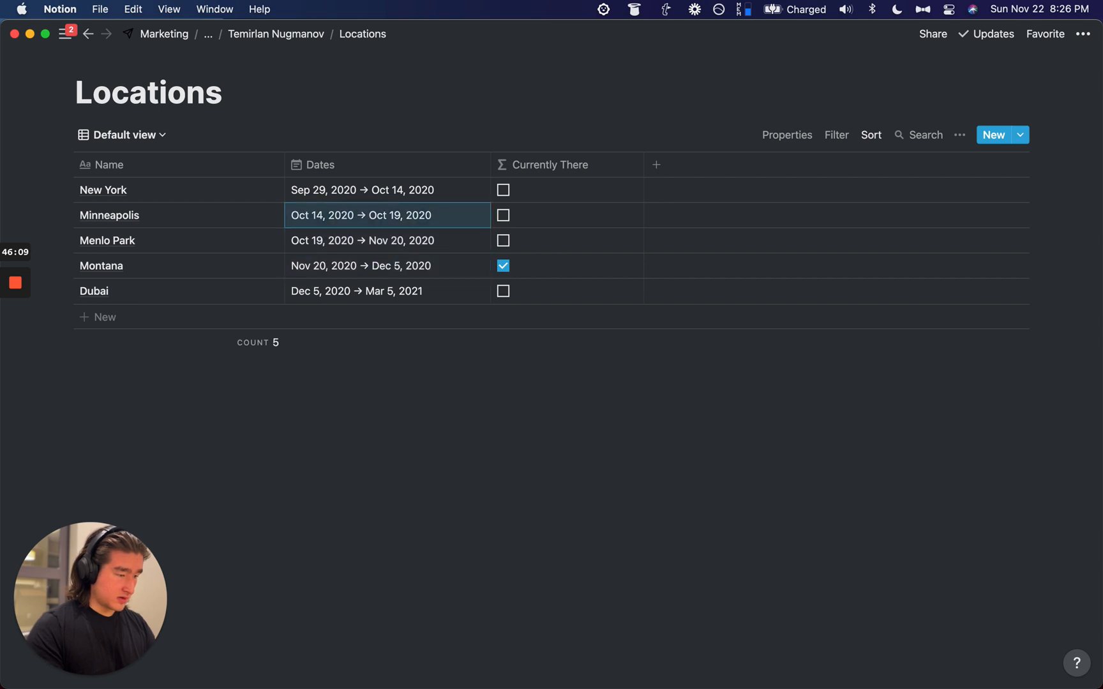
Step: On the personal page, show Locations as Gallery and make Gallery the first view
click(255, 34)
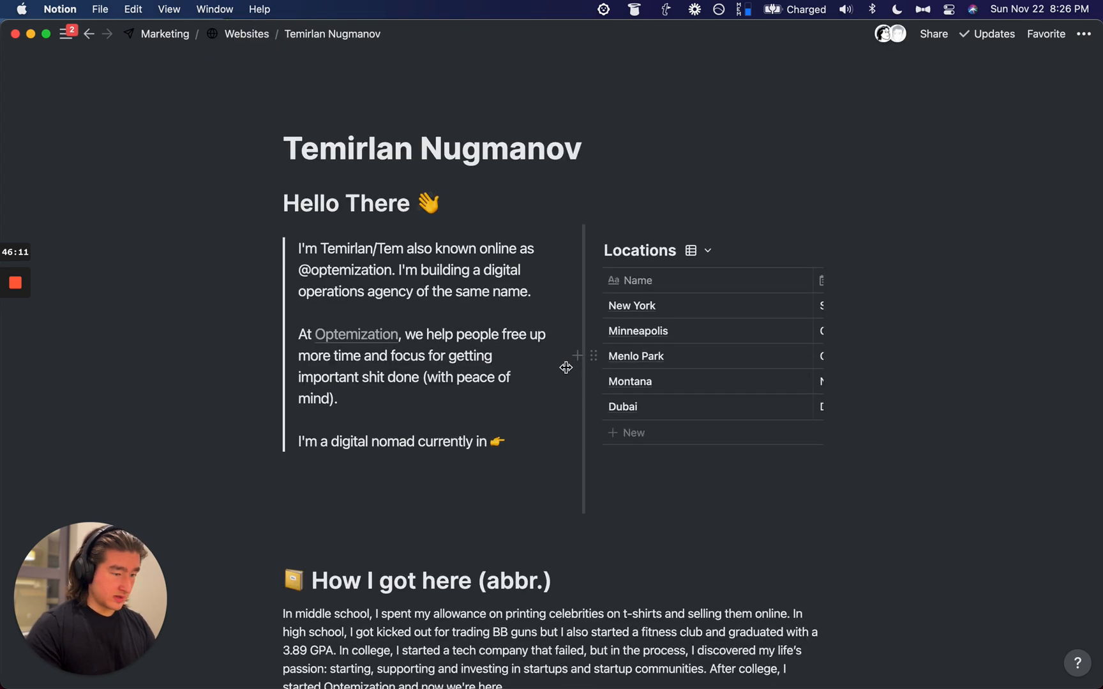
click(698, 211)
click(642, 290)
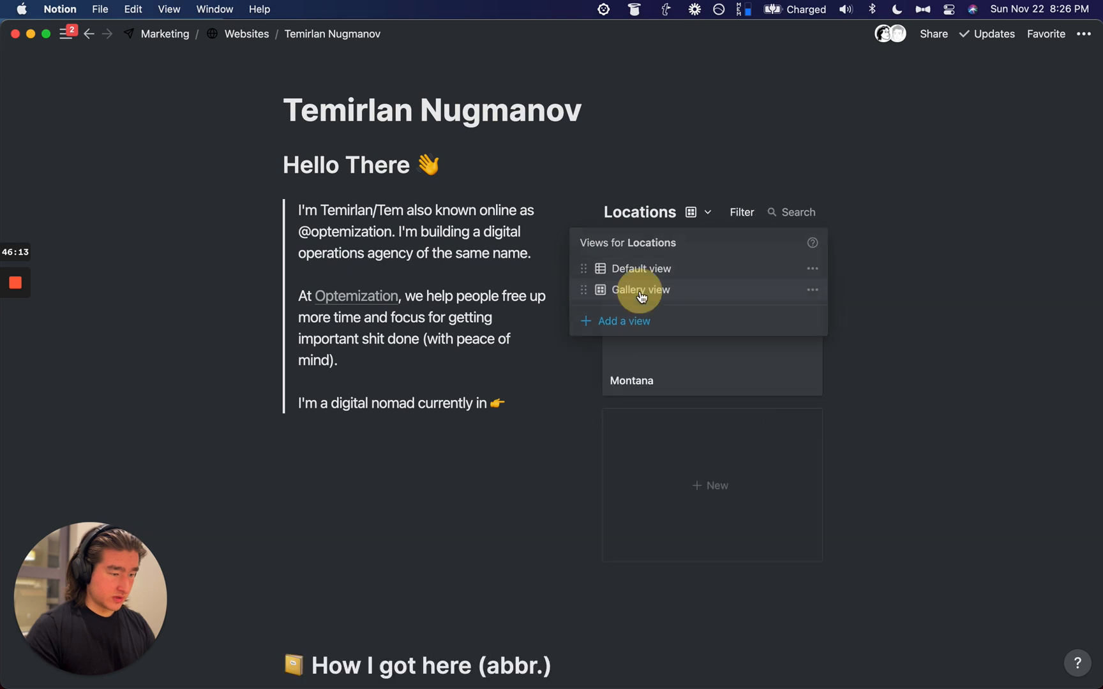
click(692, 212)
drag(593, 295, 584, 268)
click(755, 148)
Step: Back in the Locations database, switch to the Gallery view
key(super+[)
key(super+[)
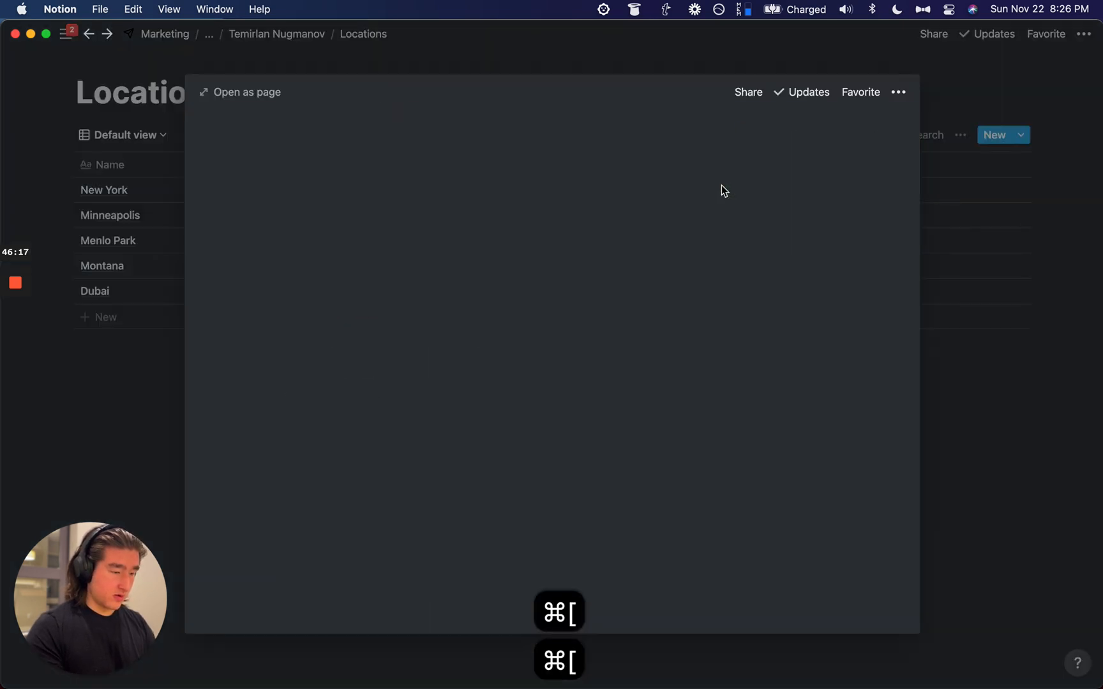
click(991, 187)
click(962, 134)
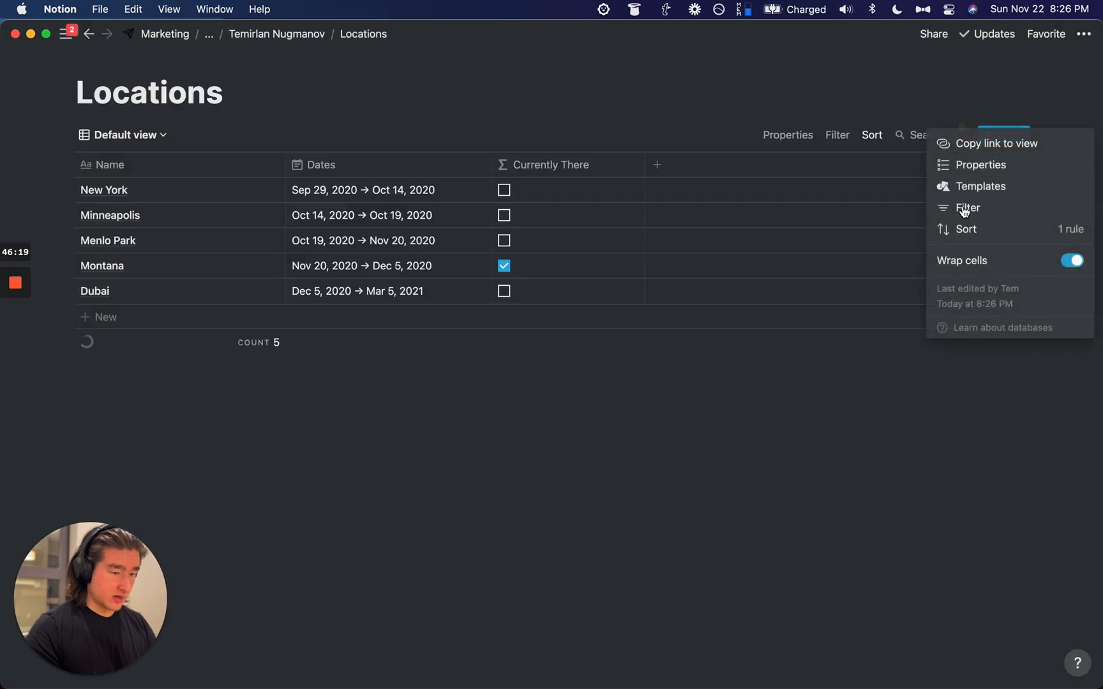
click(162, 134)
click(162, 134)
click(103, 188)
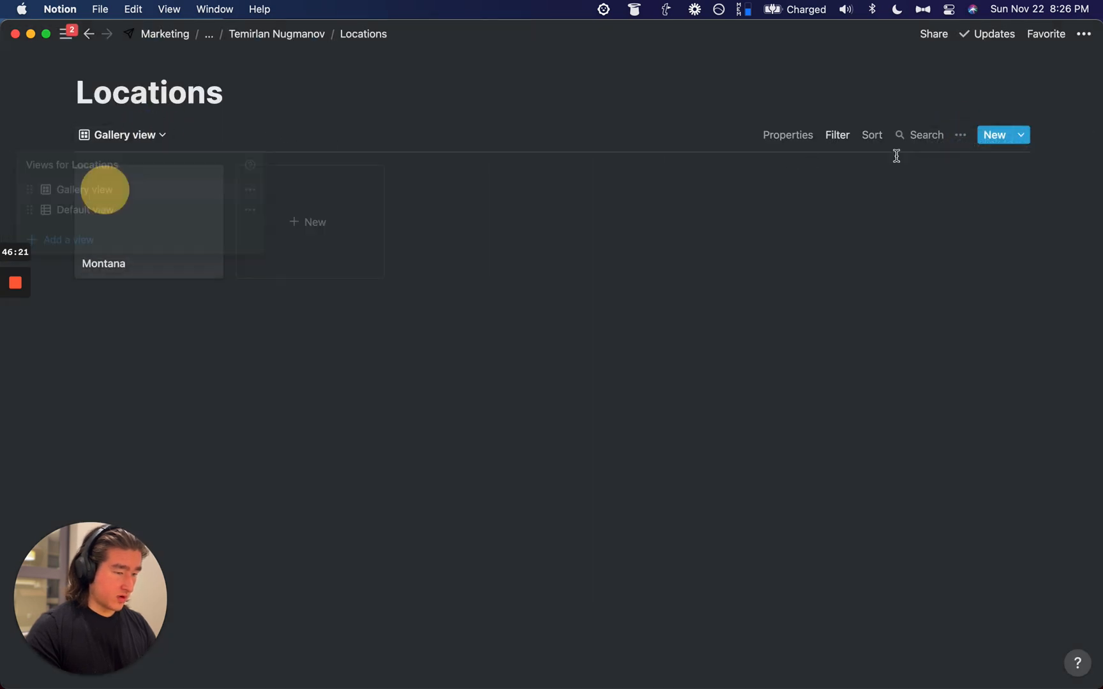
Step: Set the gallery's Card preview to Page cover
click(960, 135)
click(962, 199)
click(962, 134)
click(962, 134)
click(962, 173)
click(876, 194)
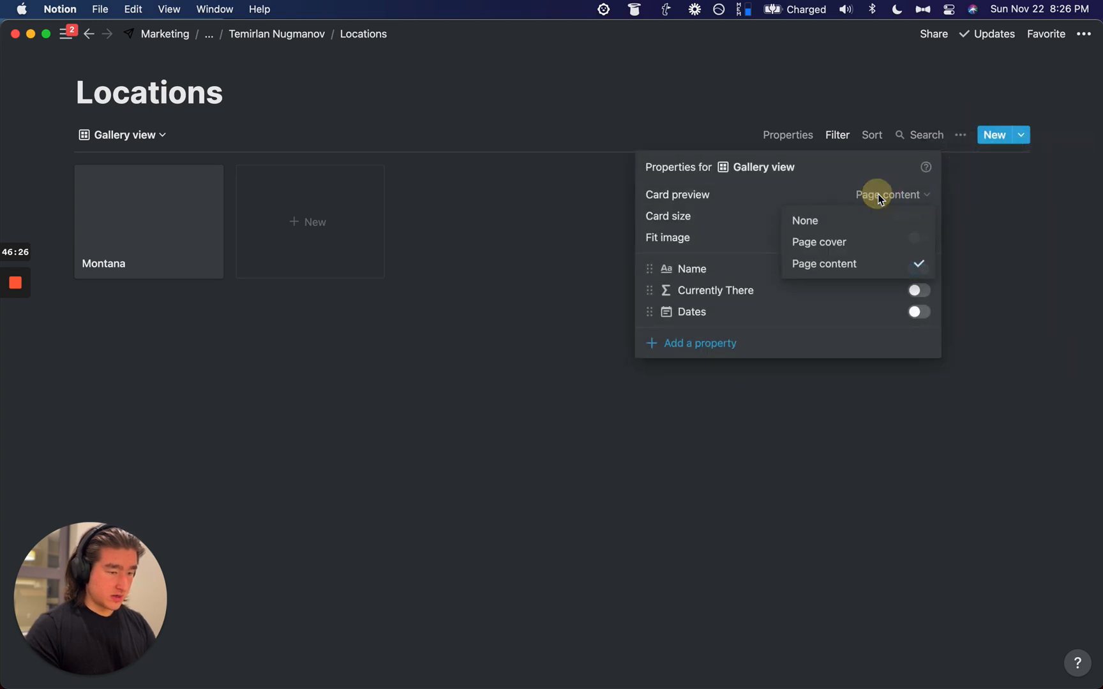
click(843, 239)
click(431, 78)
Step: Turn on the Dates property so it shows on each gallery card
key(shift+super+u)
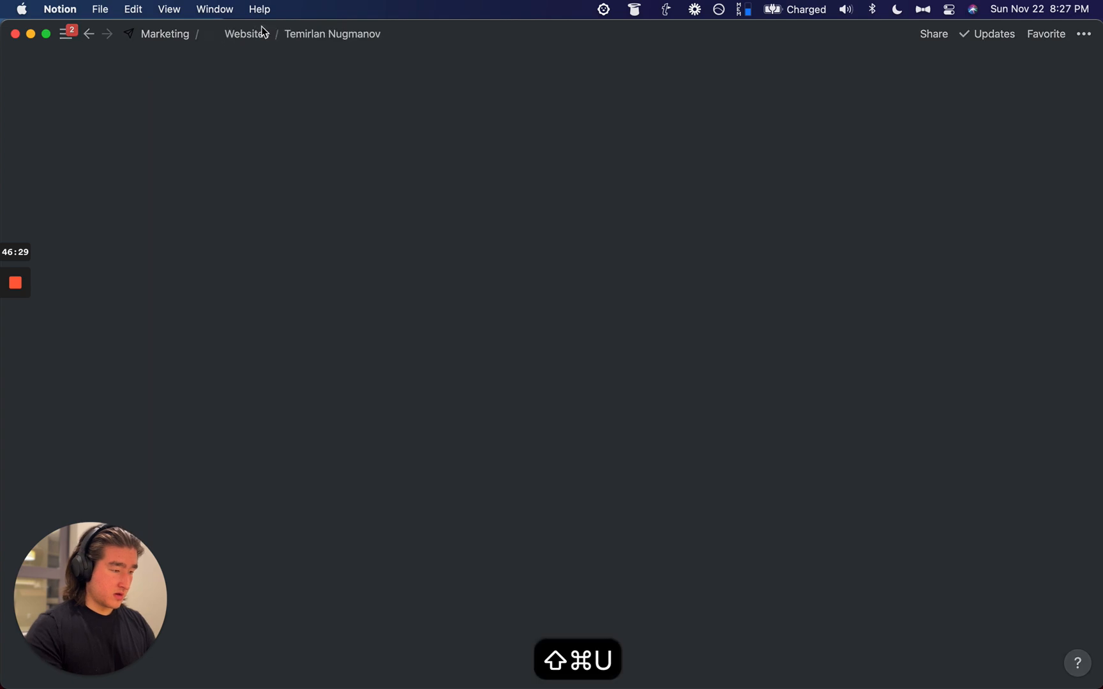
scroll(329, 248, down, 2)
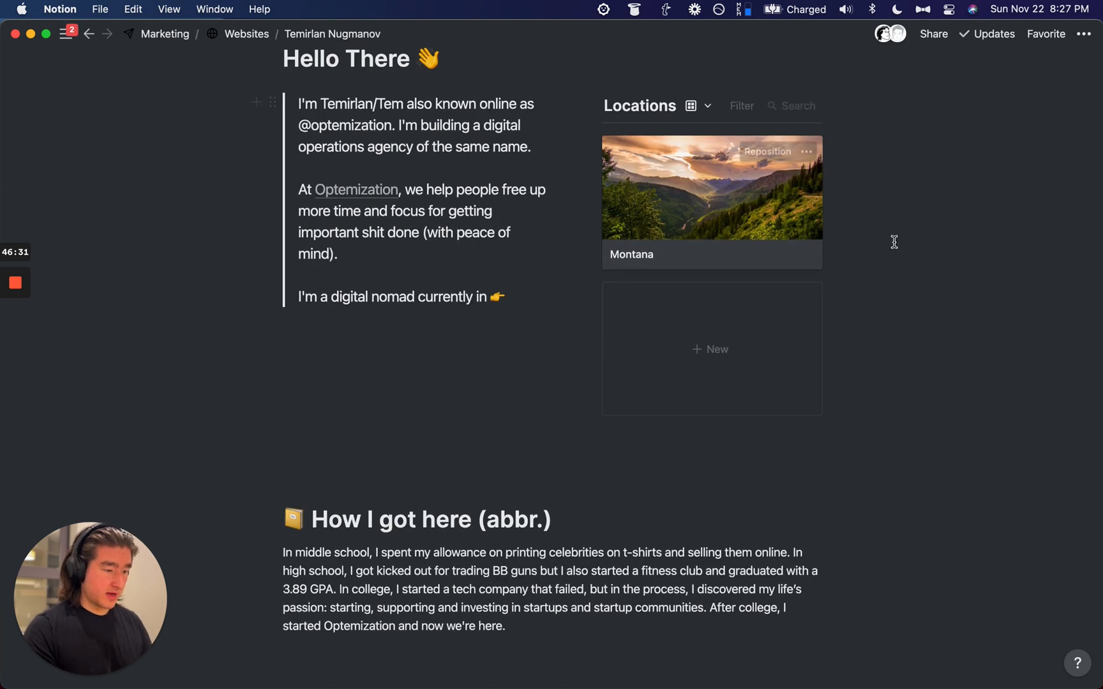
key(super+bracketleft)
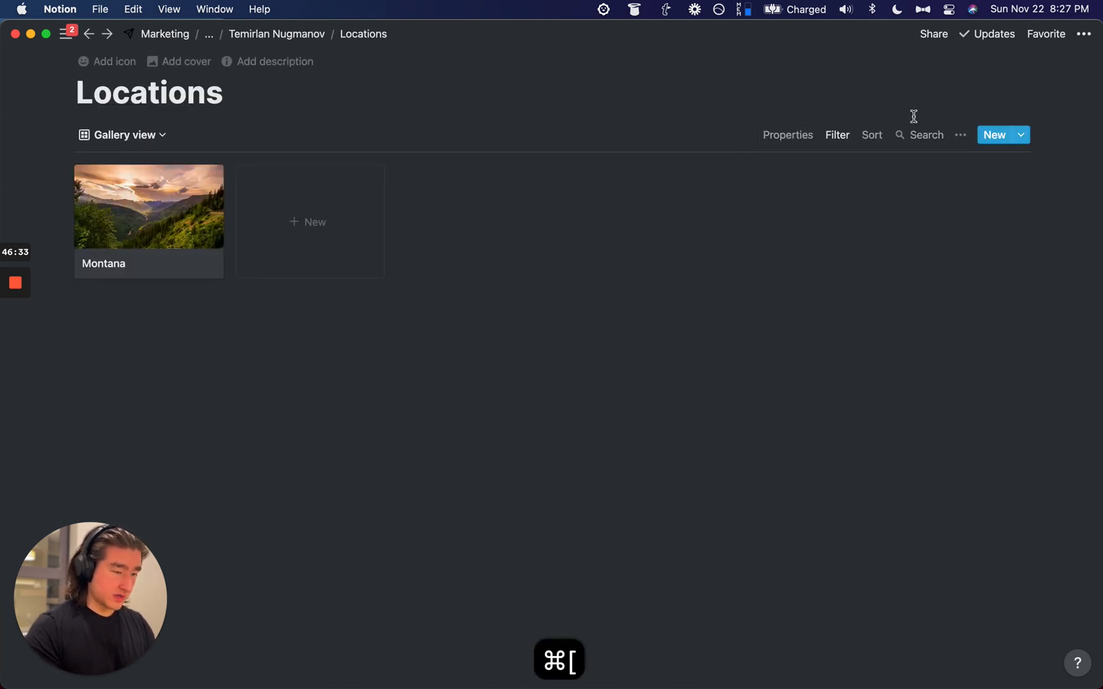
click(791, 133)
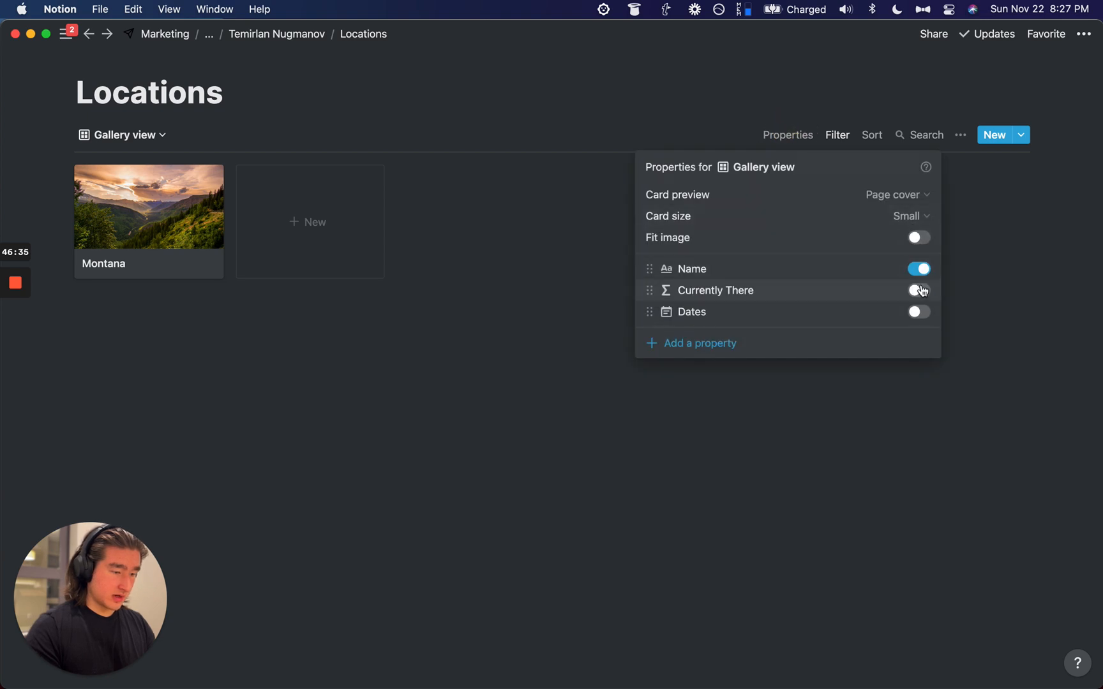
click(920, 311)
click(1006, 255)
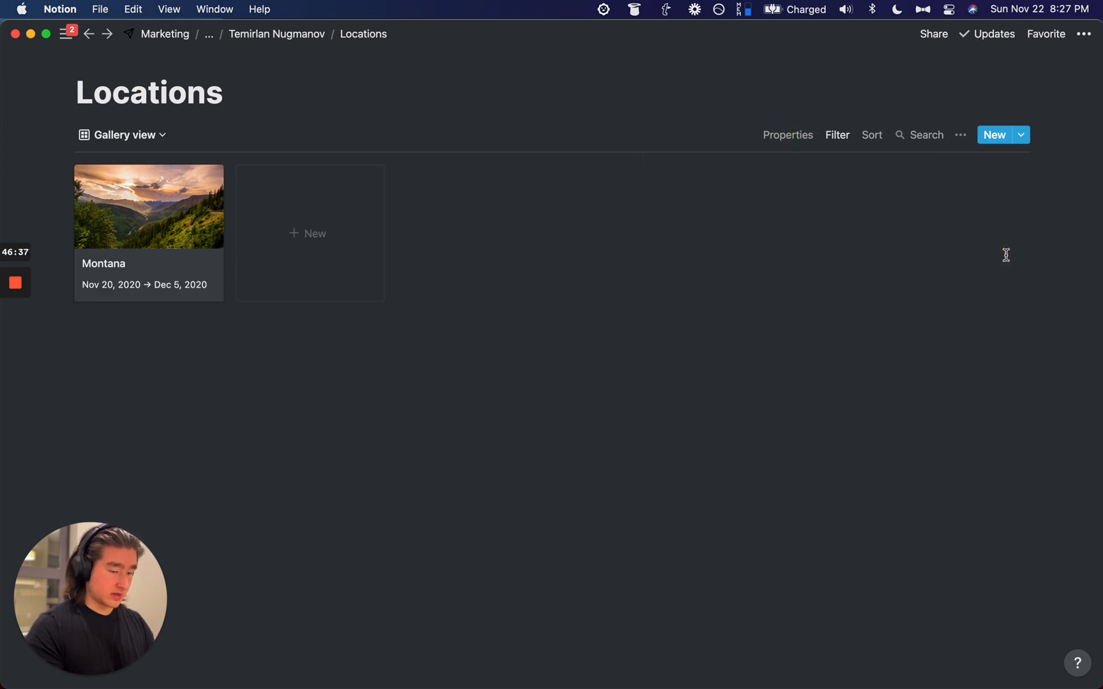
Step: Return to the personal page and switch Locations to the gallery view
key(super+bracketleft)
key(super+bracketleft)
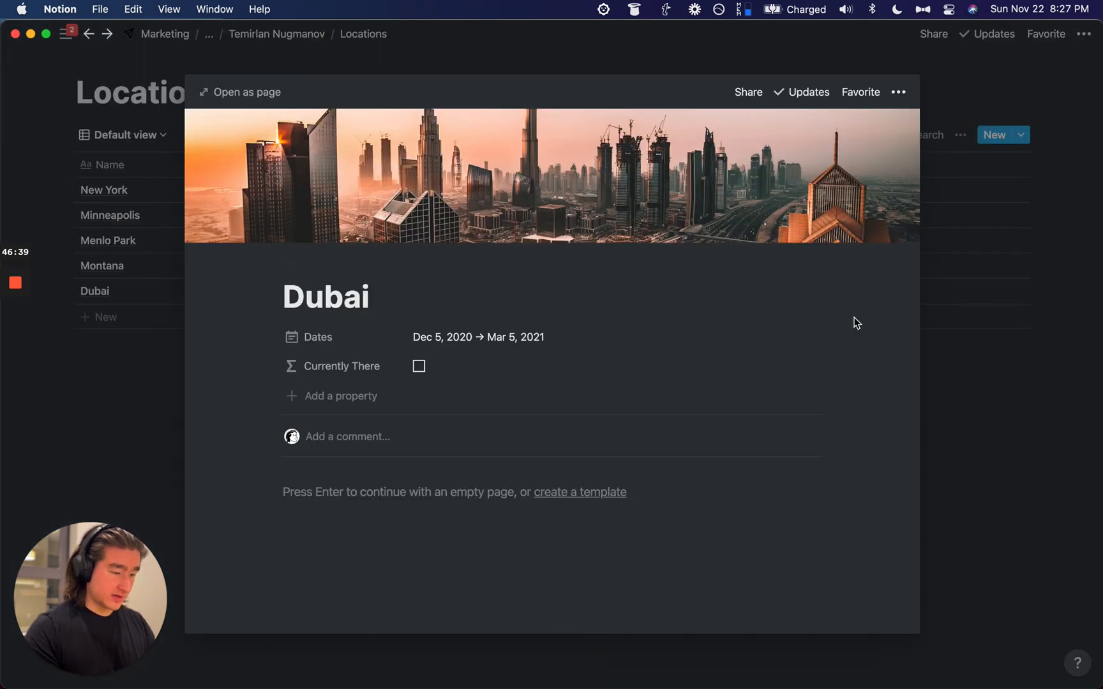
key(super+shift+u)
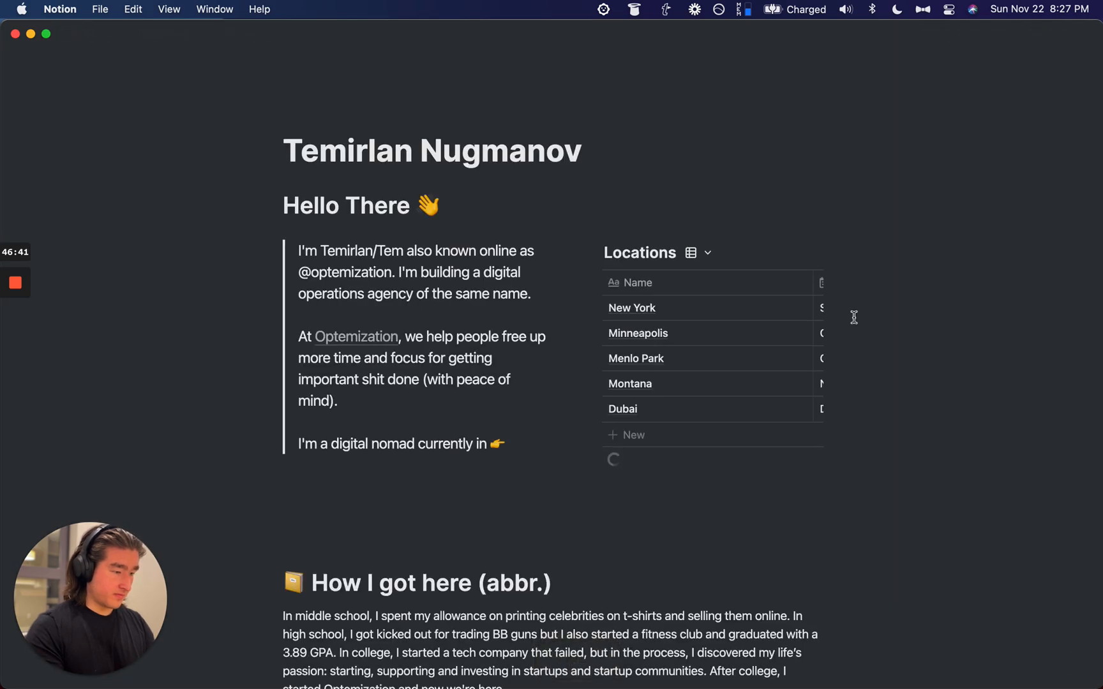
click(694, 253)
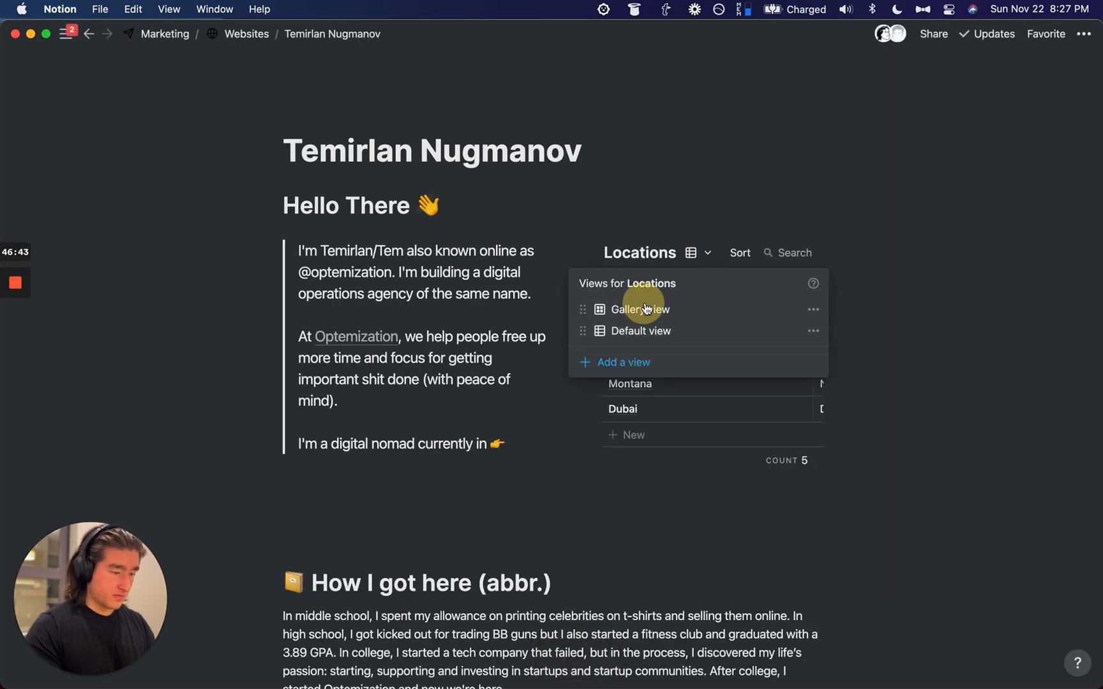
click(645, 309)
scroll(879, 205, down, 2)
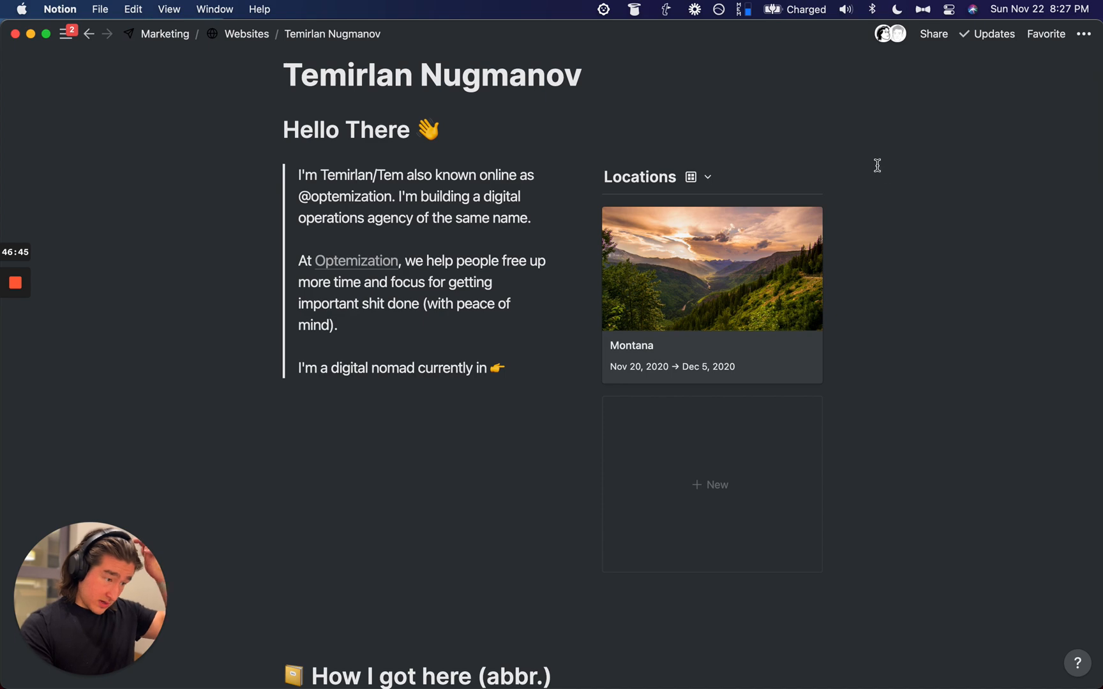
scroll(630, 277, down, 10)
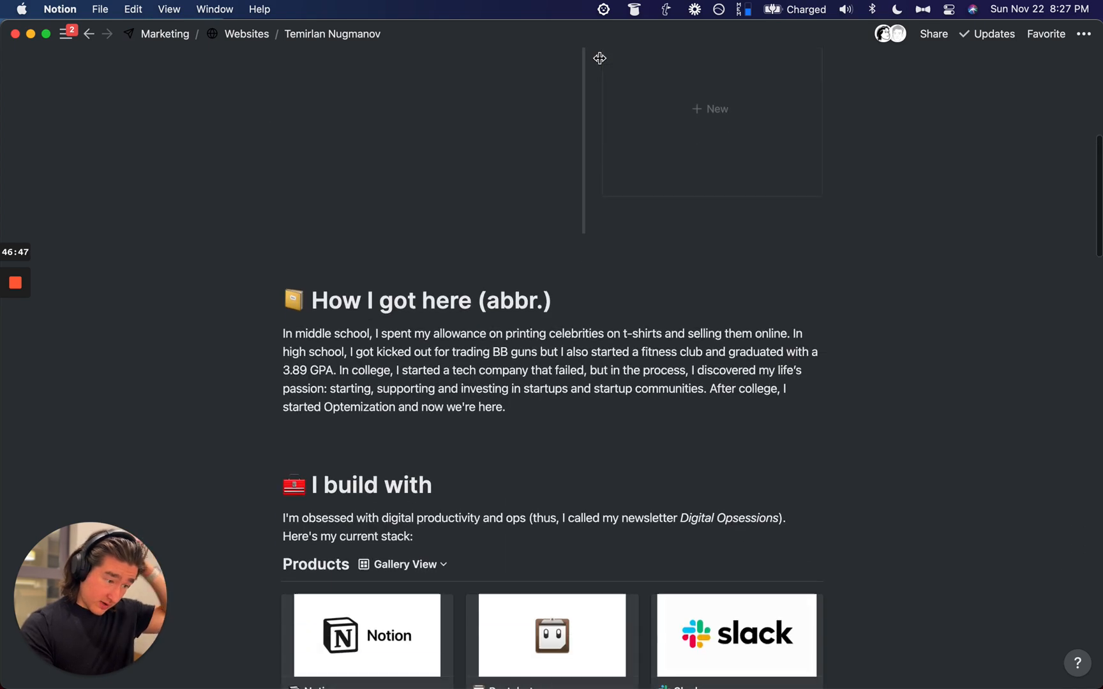
scroll(630, 277, down, 7)
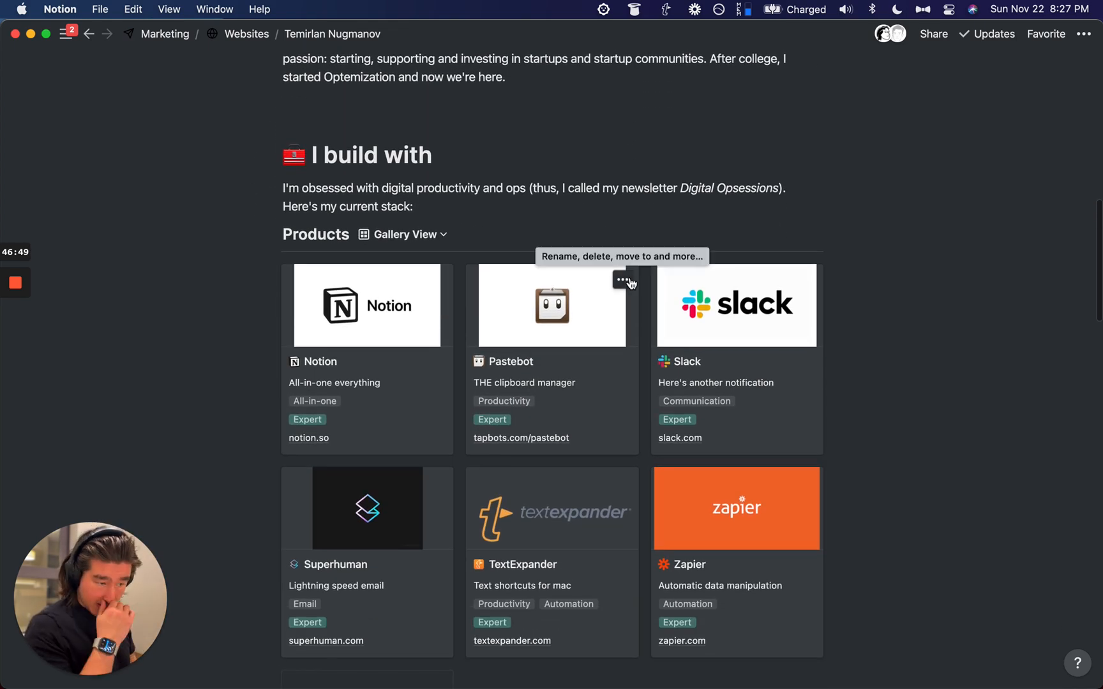
scroll(629, 283, down, 5)
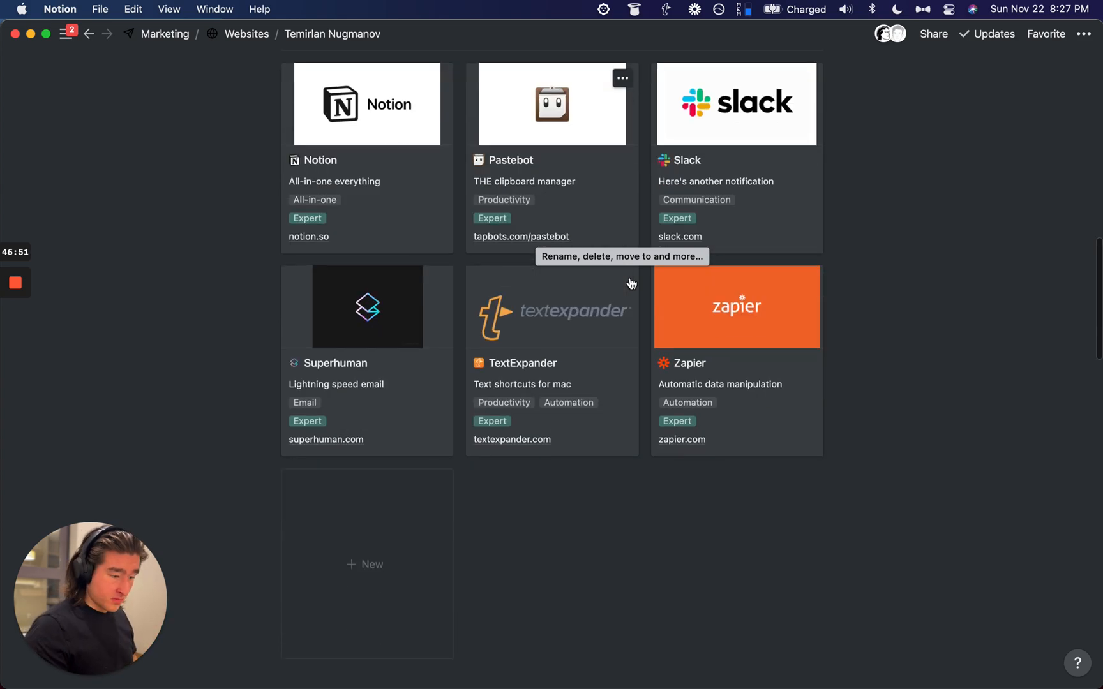
scroll(628, 282, down, 15)
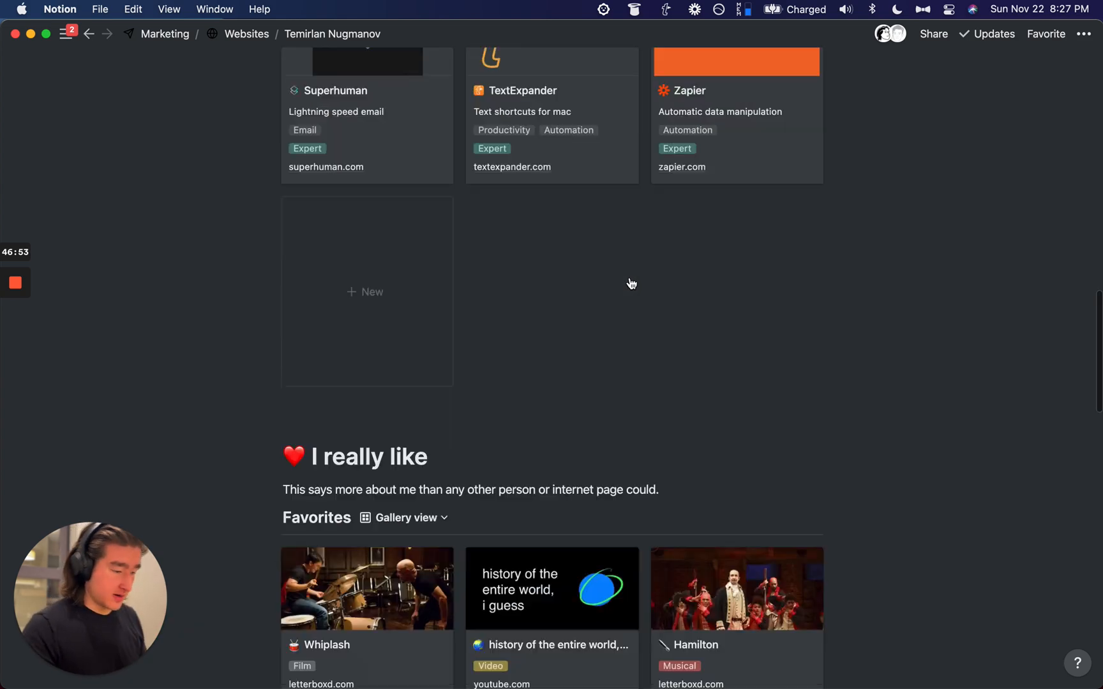
scroll(630, 283, down, 12)
scroll(630, 281, up, 15)
scroll(629, 278, down, 5)
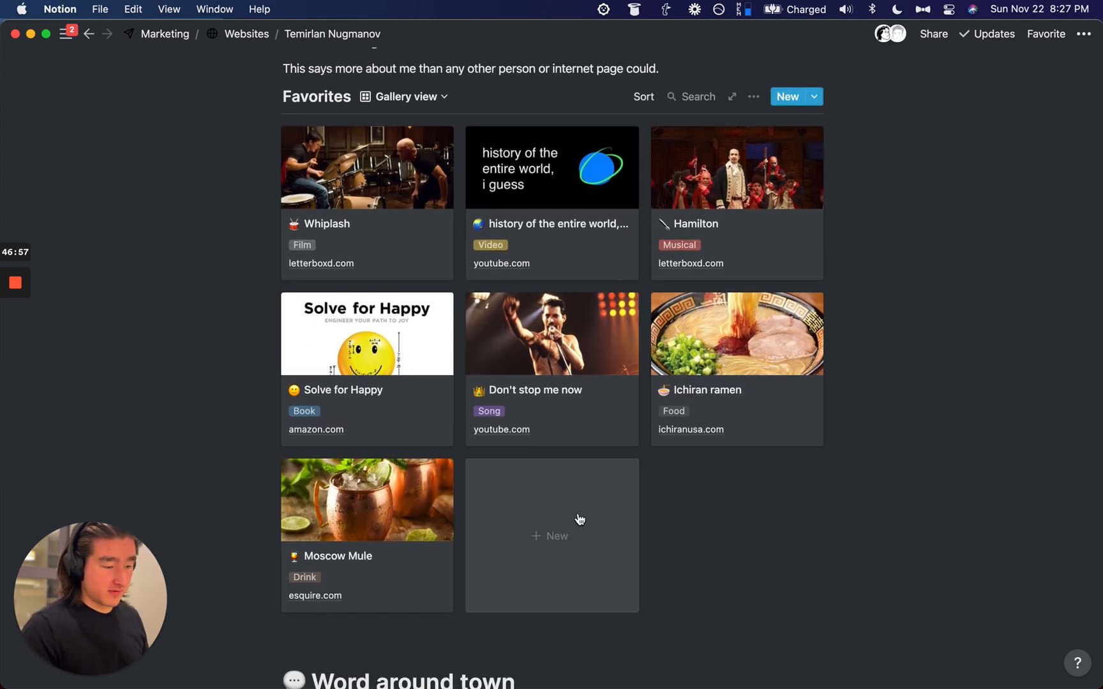
scroll(587, 477, down, 15)
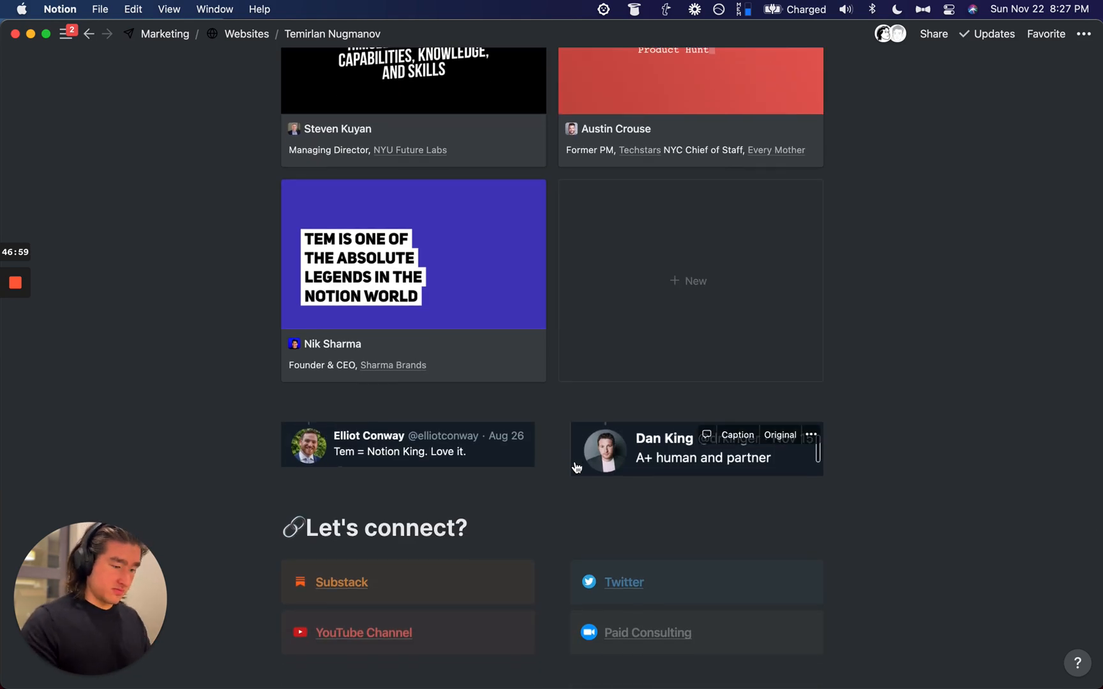
scroll(575, 463, up, 20)
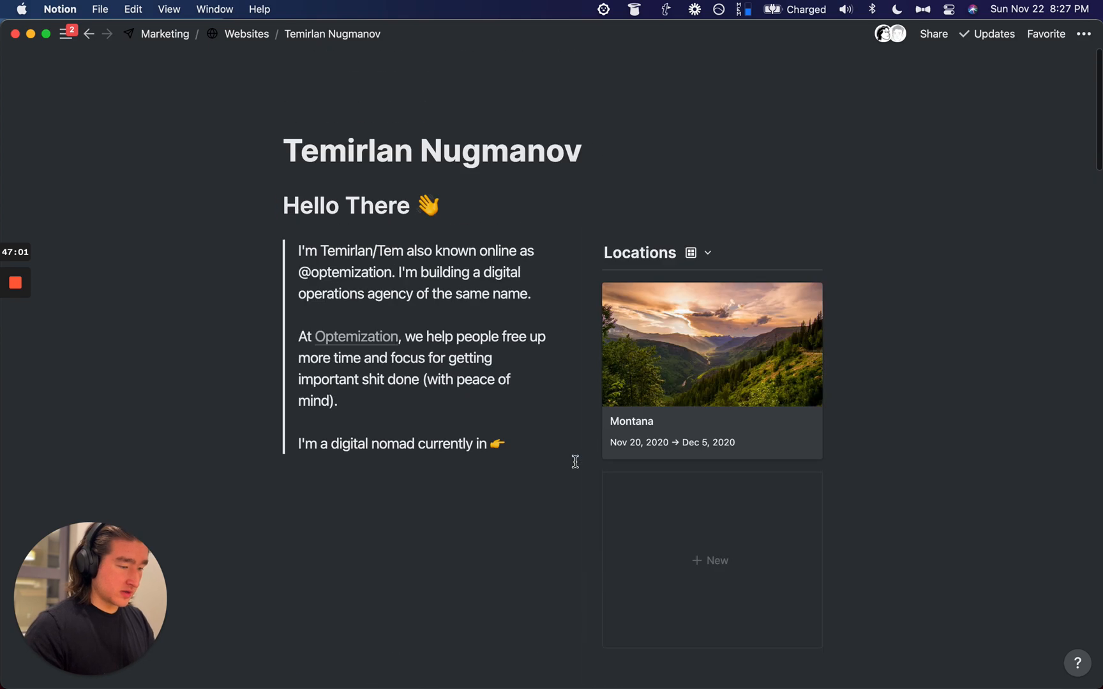
key(super+minus)
key(super+minus)
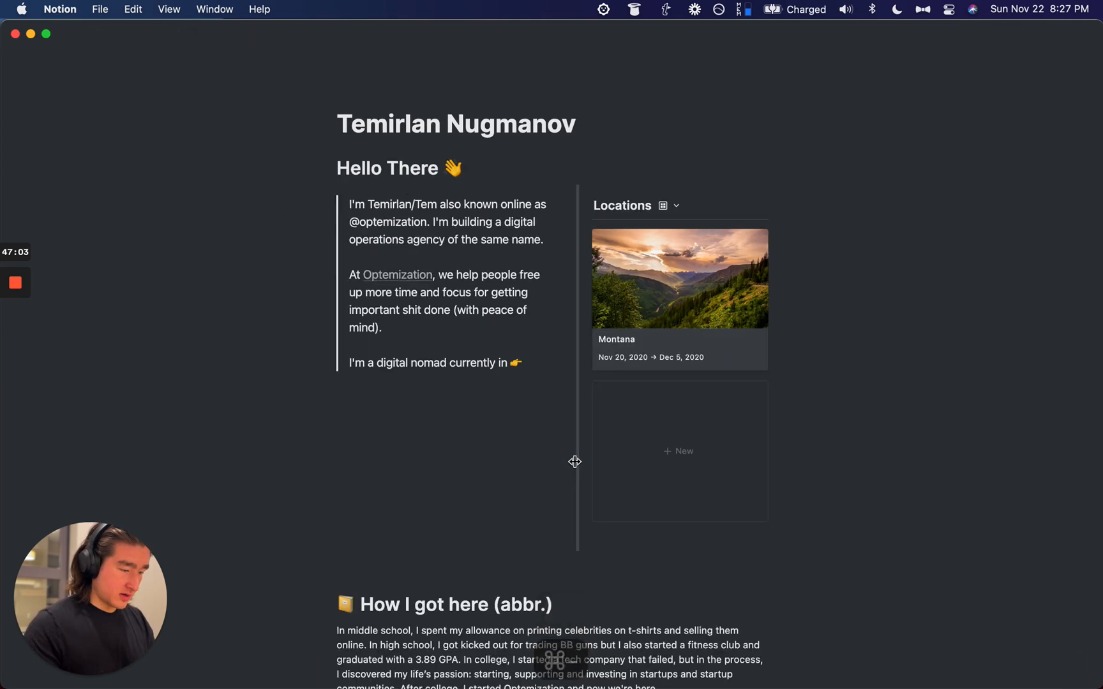
scroll(456, 361, down, 5)
scroll(455, 361, down, 5)
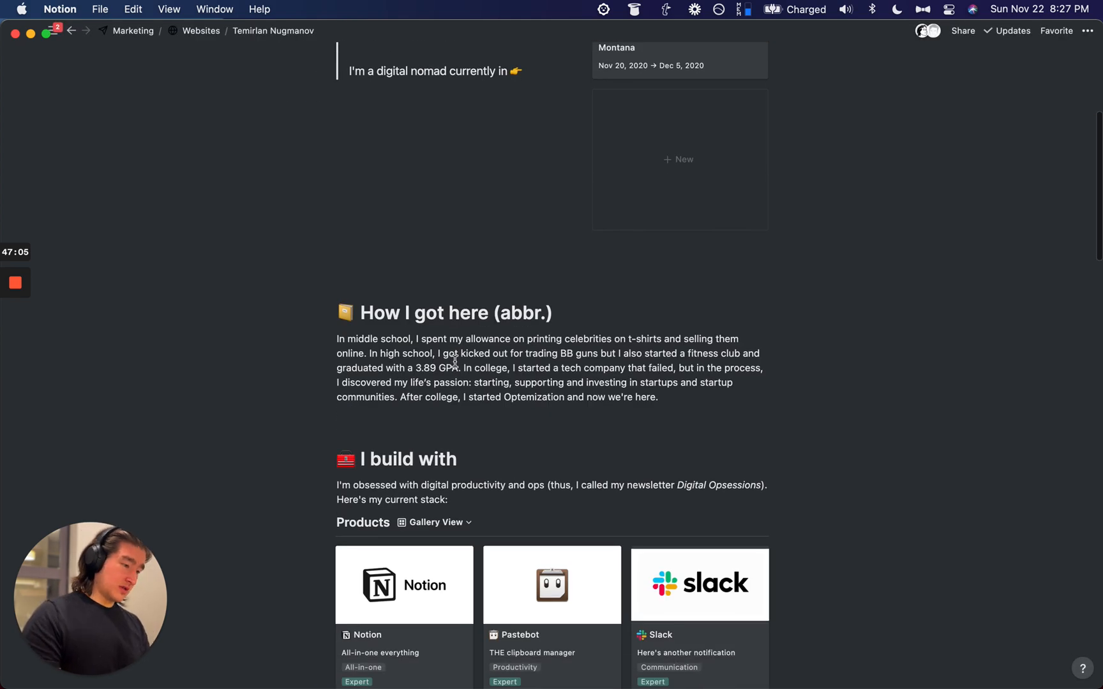
scroll(455, 361, down, 8)
scroll(455, 359, up, 3)
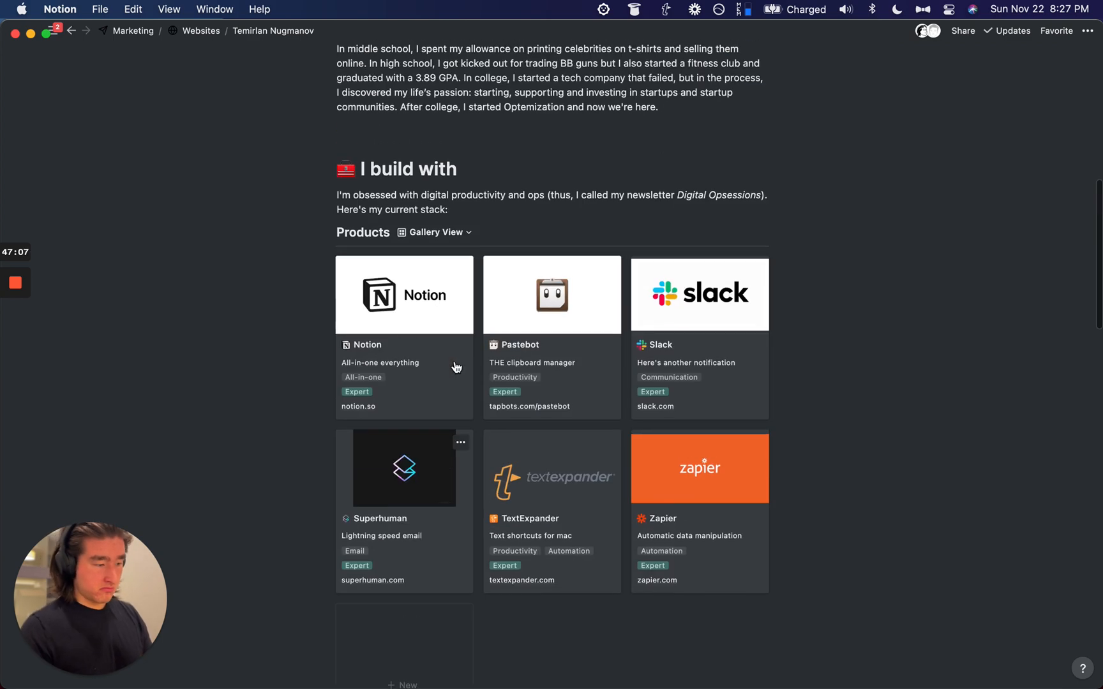
scroll(455, 365, down, 10)
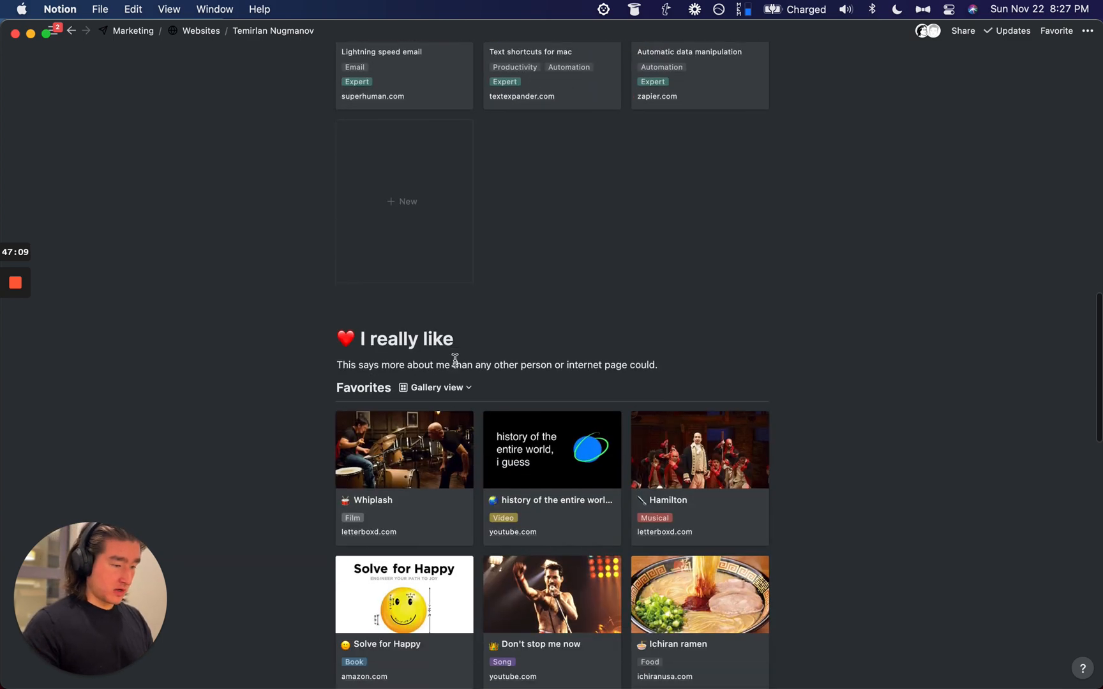
scroll(456, 365, up, 10)
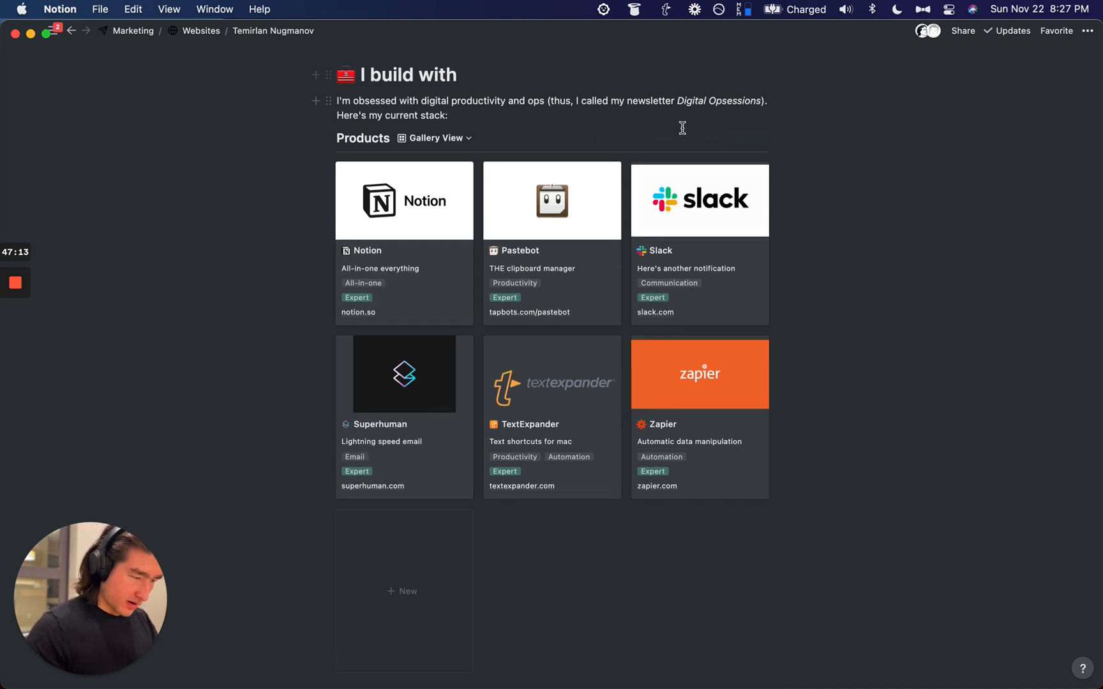
Step: Switch Products to the Tim - Main view and search for 'figma'
click(446, 142)
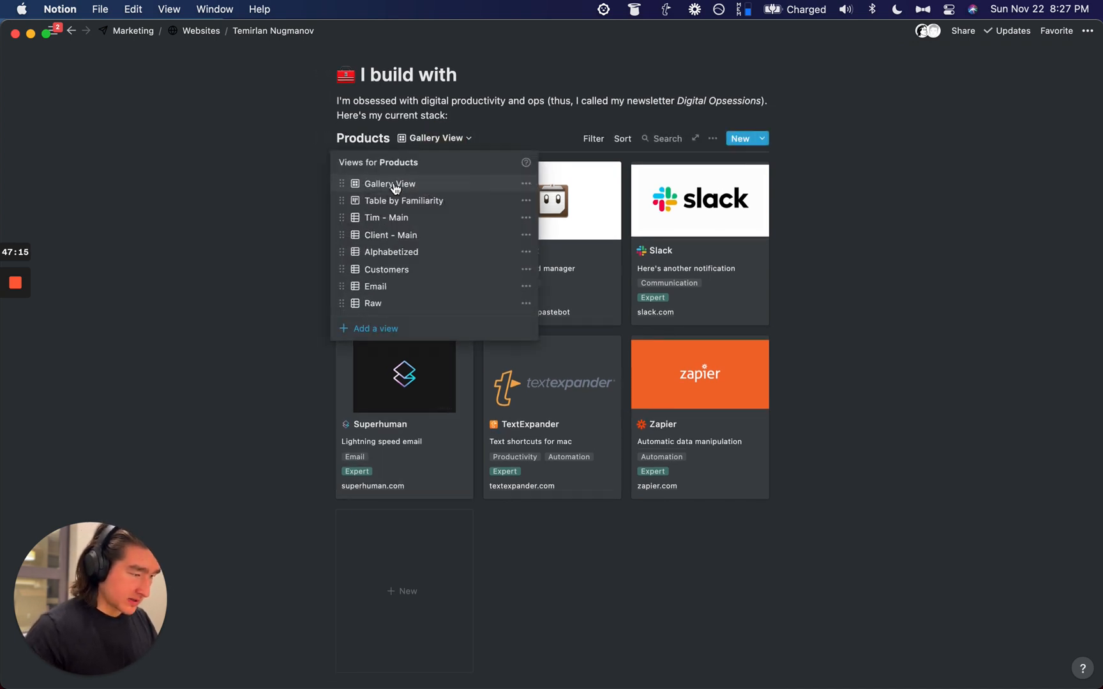
click(386, 217)
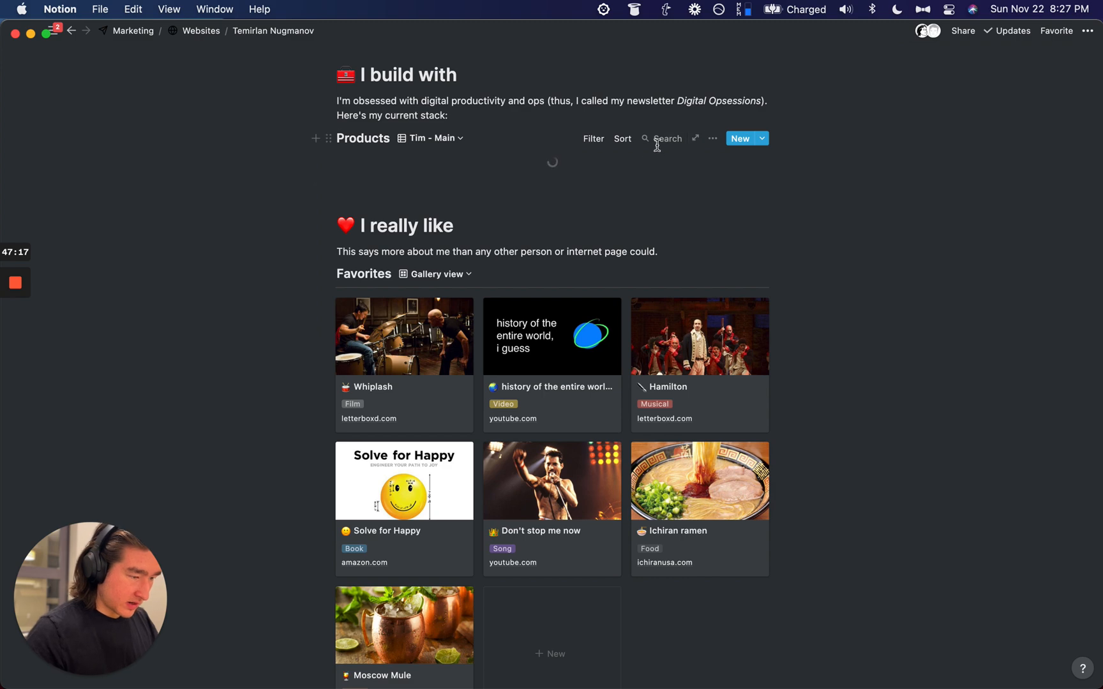
click(660, 139)
text(figma)
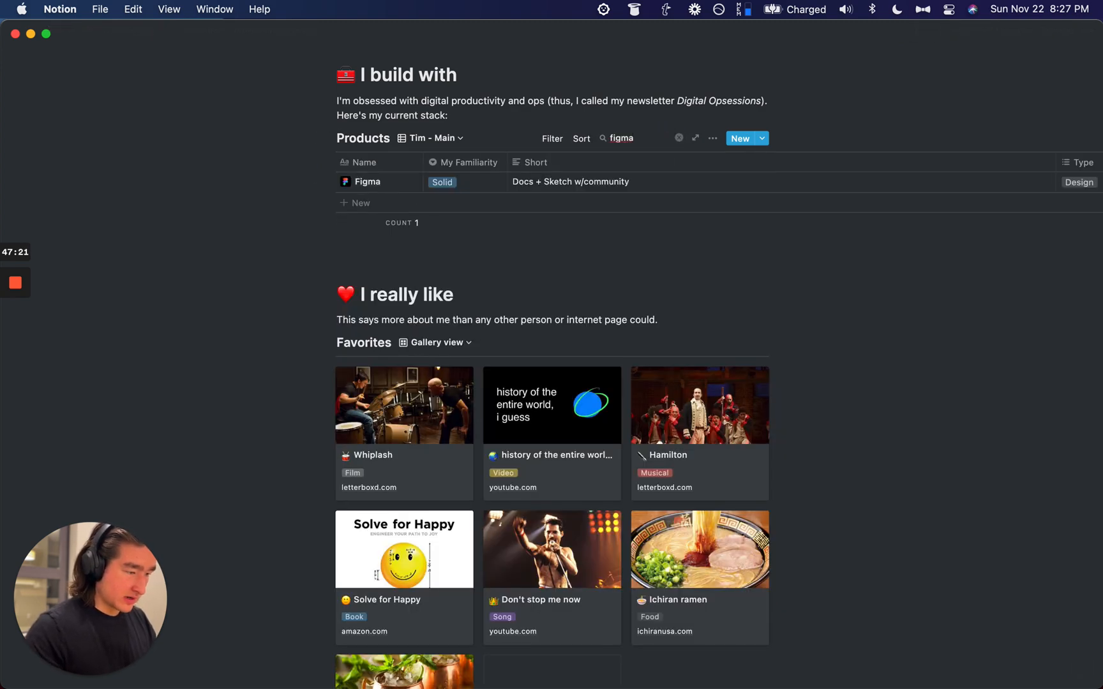
Step: Tick Showcase on the Figma entry, then return Products to Gallery View
click(404, 182)
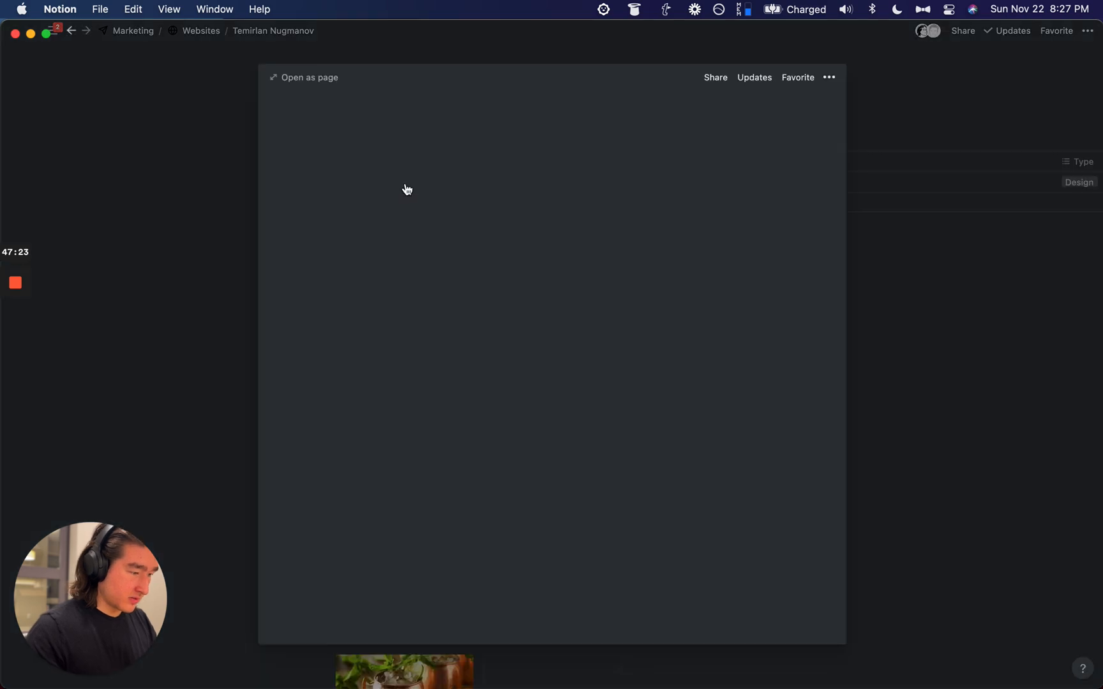
click(446, 331)
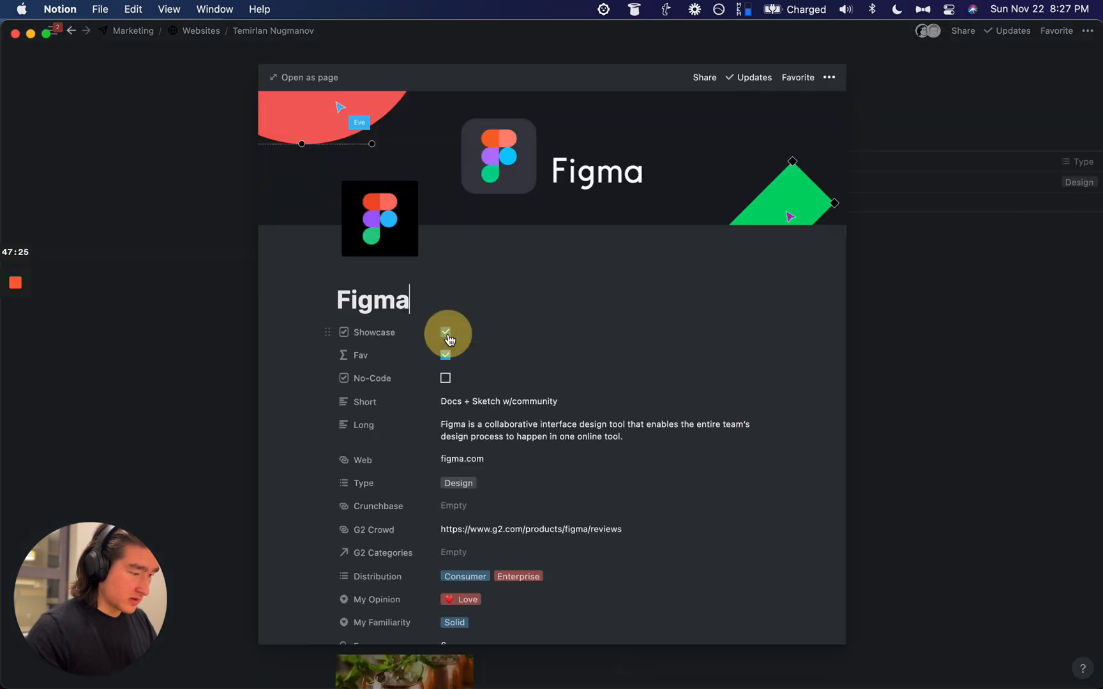
click(221, 394)
click(437, 138)
click(389, 184)
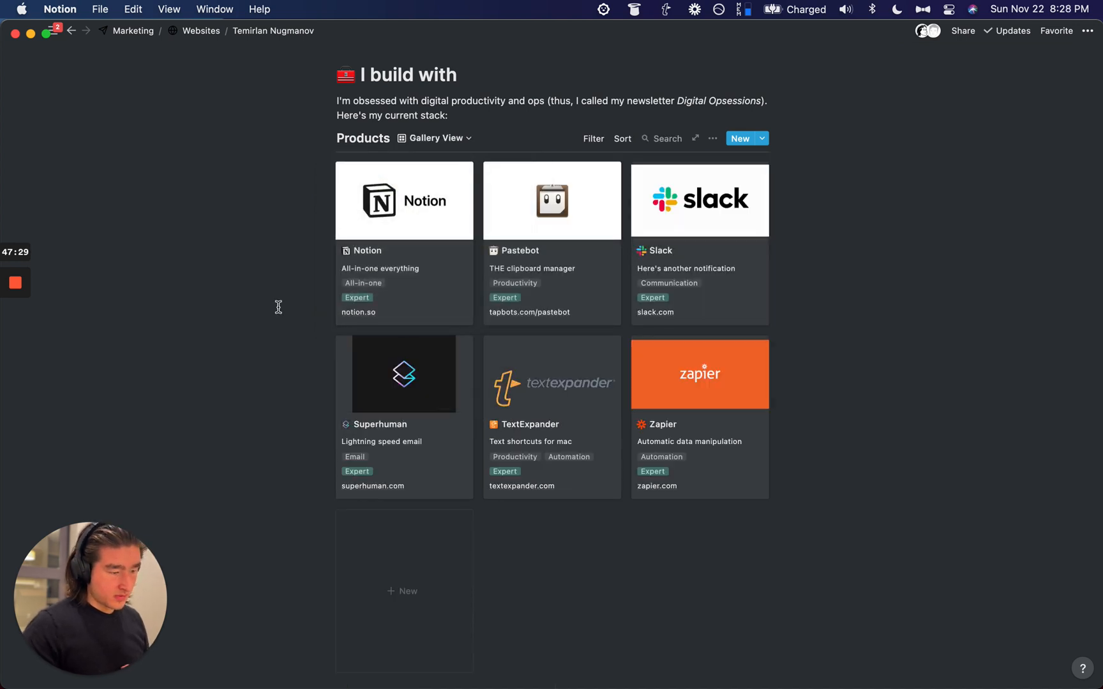
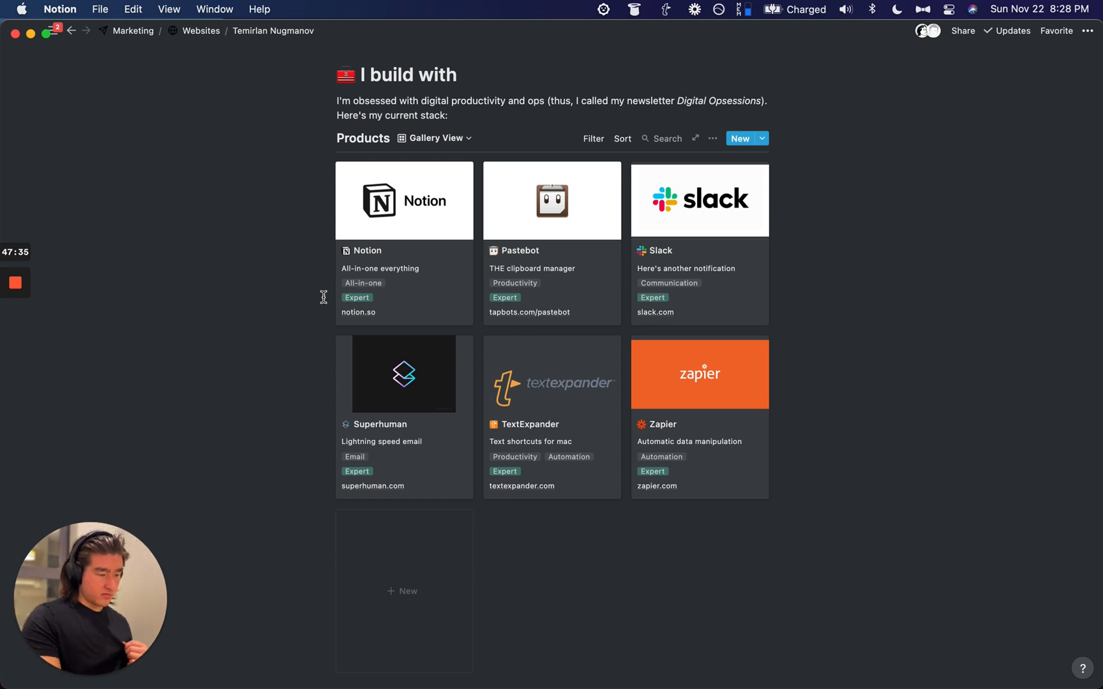
Step: Turn the Fav filter rule into a group and add a My Familiarity rule inside it
click(584, 139)
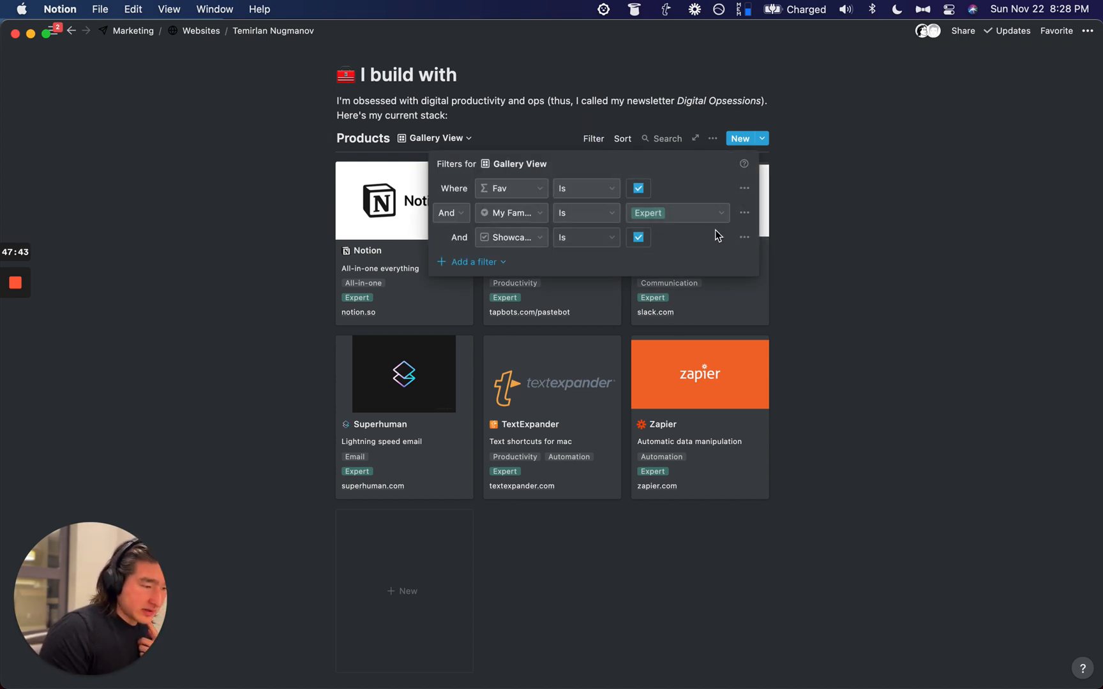
click(867, 189)
scroll(720, 438, down, 5)
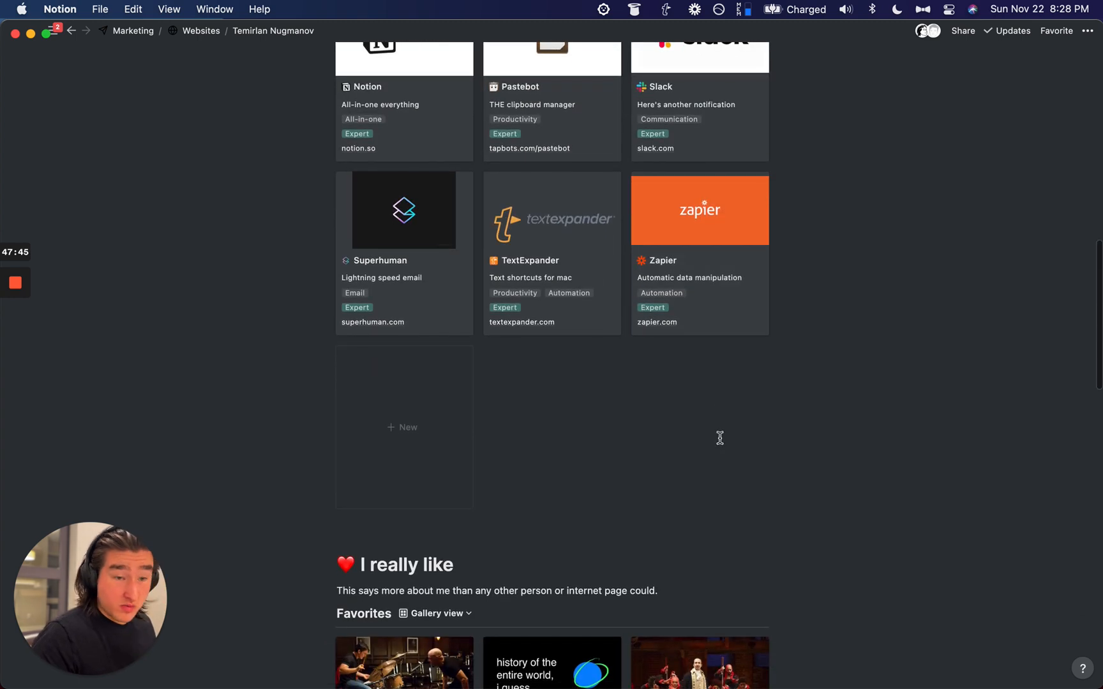
scroll(718, 439, up, 5)
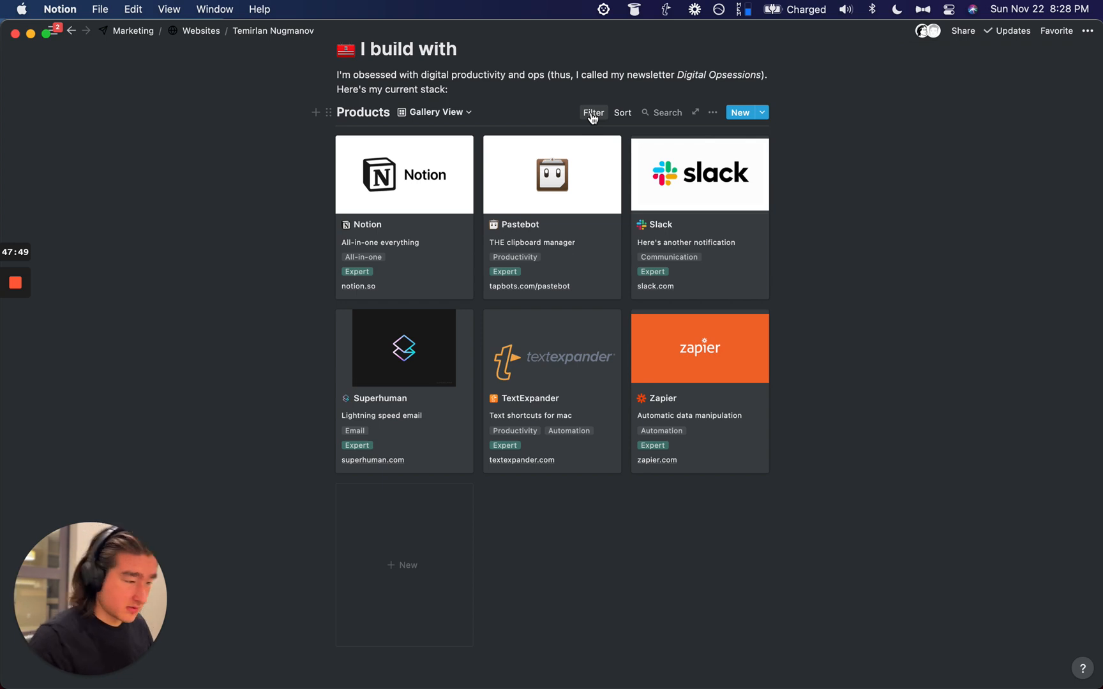
click(593, 114)
click(745, 187)
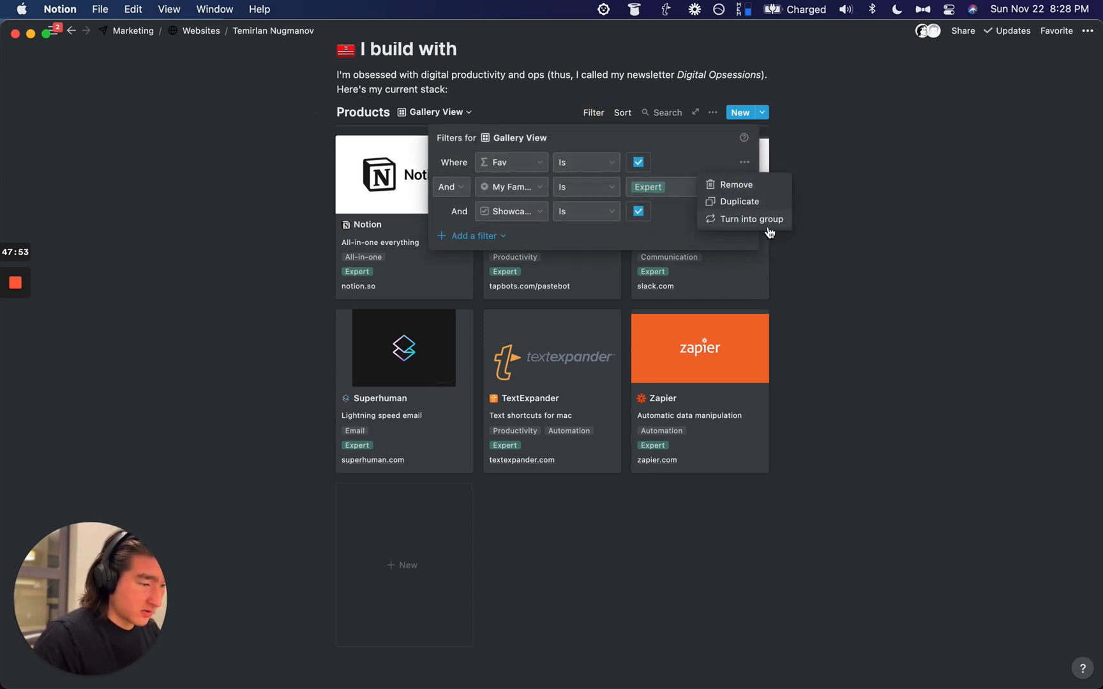
click(757, 243)
click(525, 195)
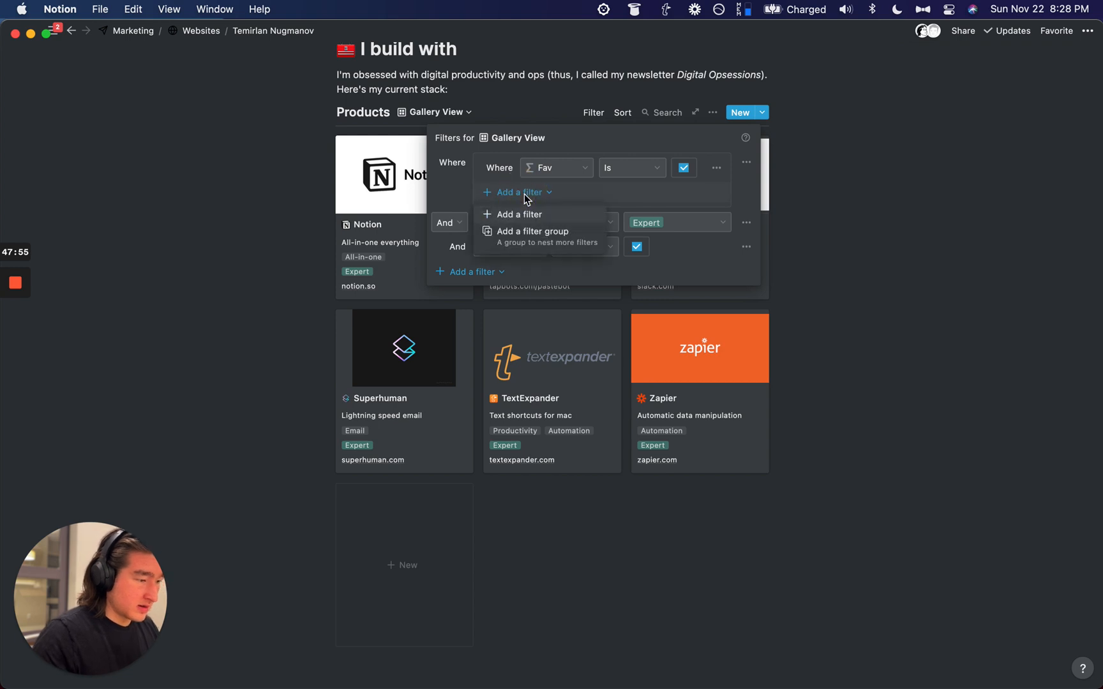
click(525, 213)
click(551, 191)
text(my)
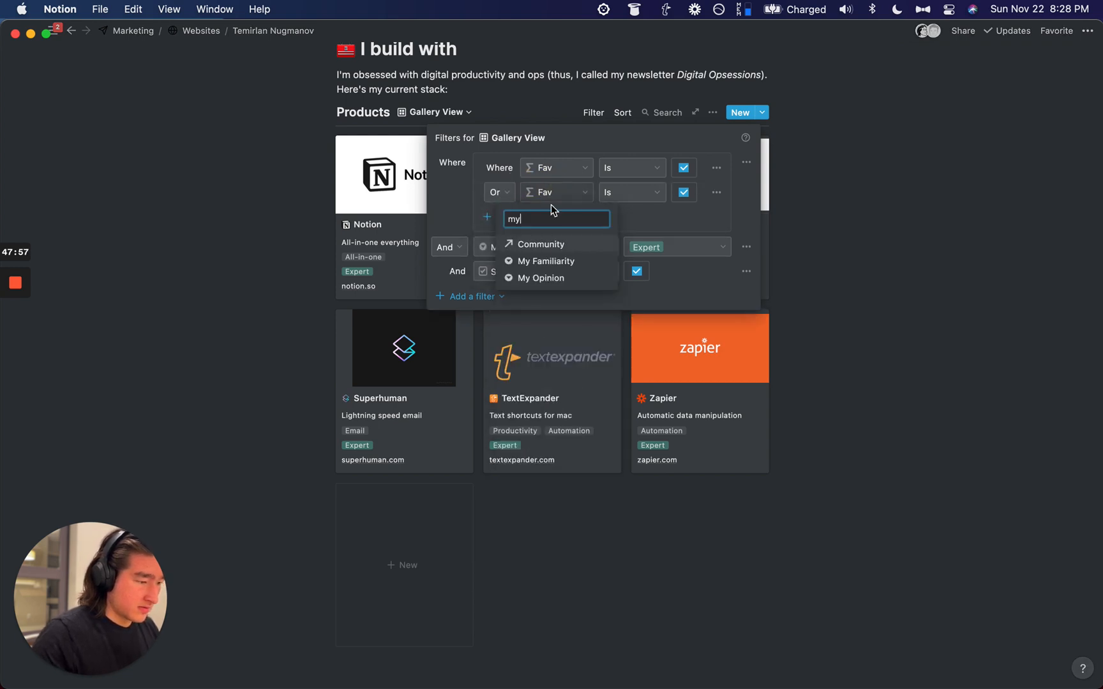
click(543, 262)
Step: Make the grouped rule And My Familiarity Is Expert, and delete the old separate familiarity rule
click(459, 192)
click(465, 217)
click(678, 192)
text(ex)
click(686, 261)
click(783, 247)
click(769, 266)
Step: Join the Showcase rule with Or
click(409, 247)
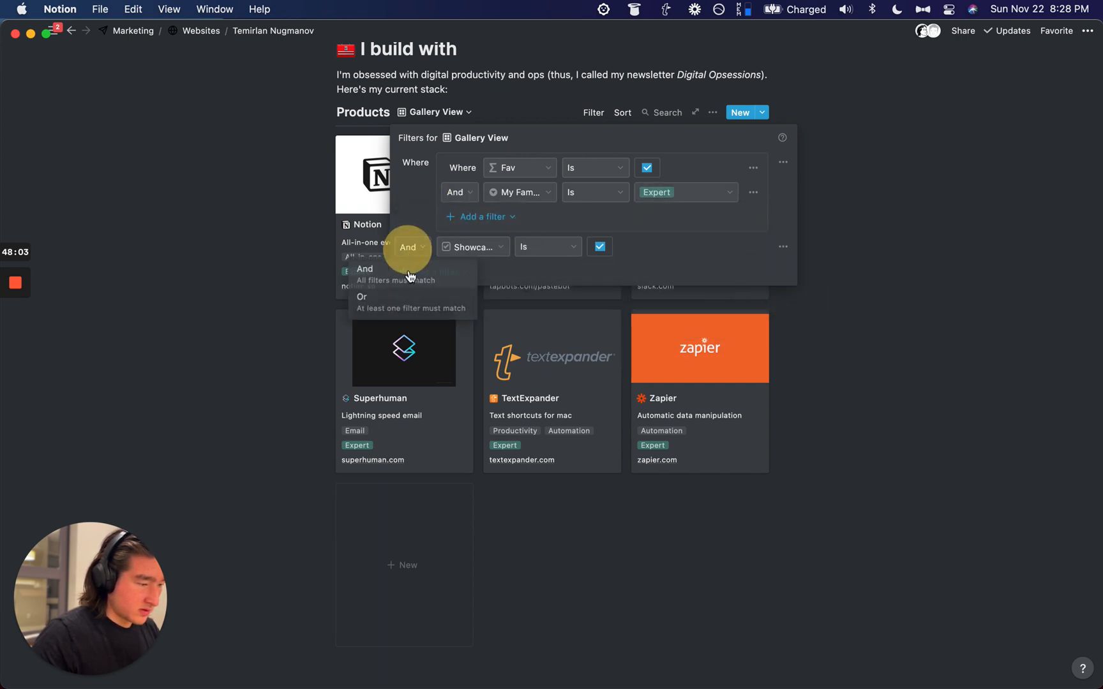
click(402, 295)
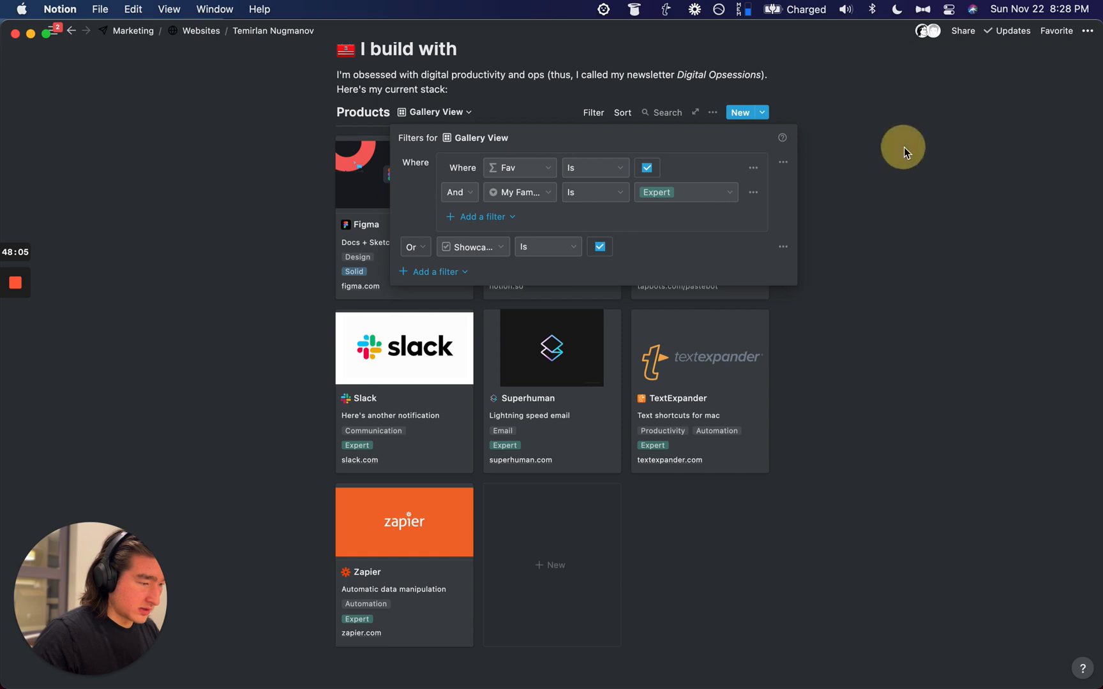
click(903, 152)
scroll(243, 306, down, 1)
scroll(244, 308, up, 2)
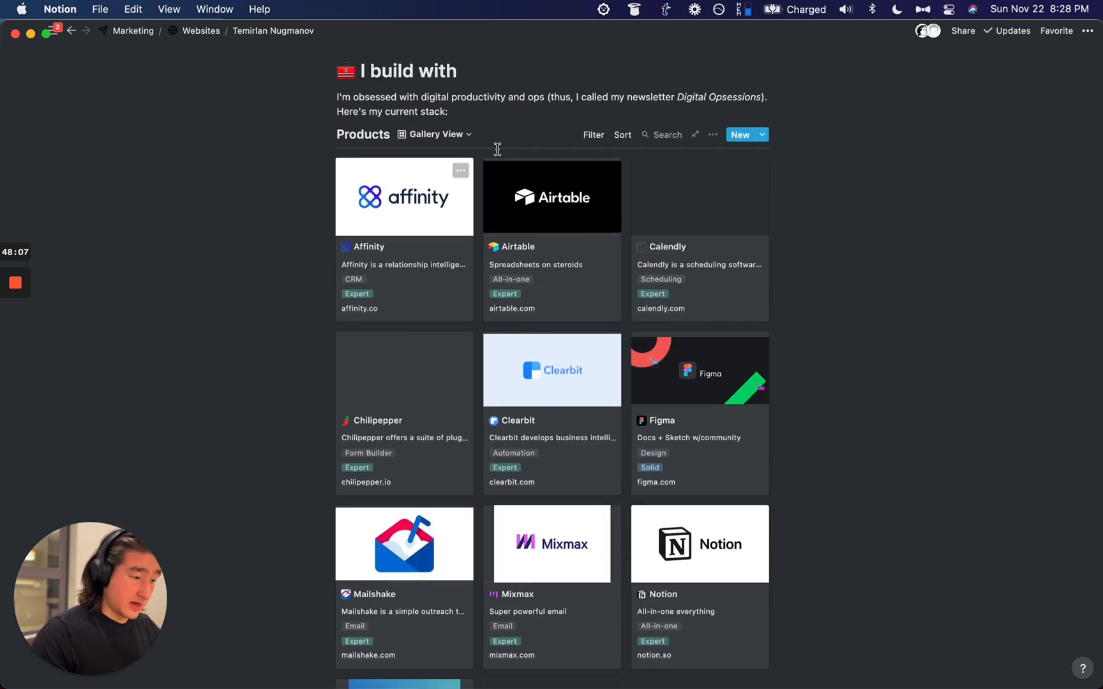
Step: Add a third rule to the group based on the Showcase property
click(590, 142)
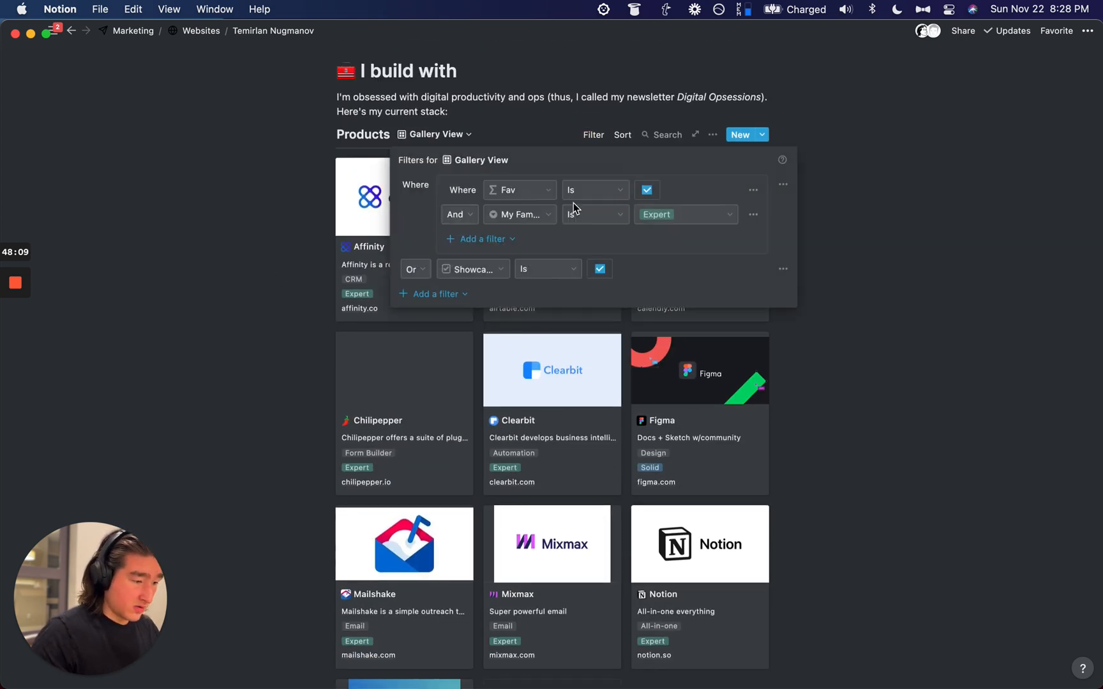
click(483, 239)
click(483, 255)
click(490, 245)
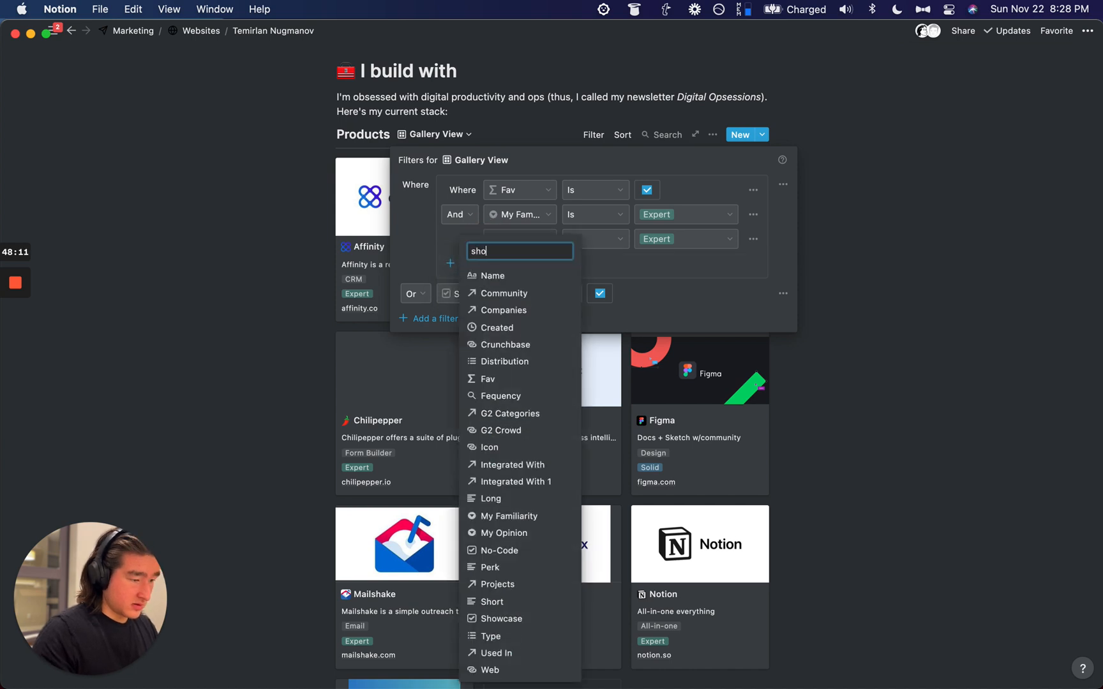
text(showc)
click(524, 299)
click(927, 137)
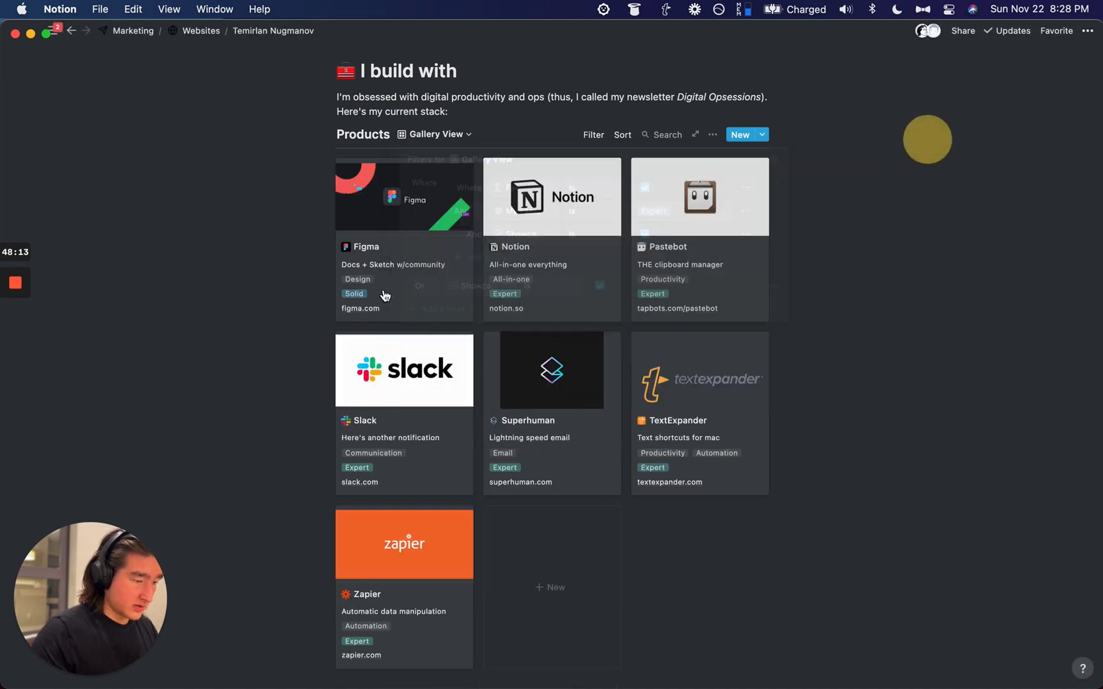
scroll(237, 180, down, 10)
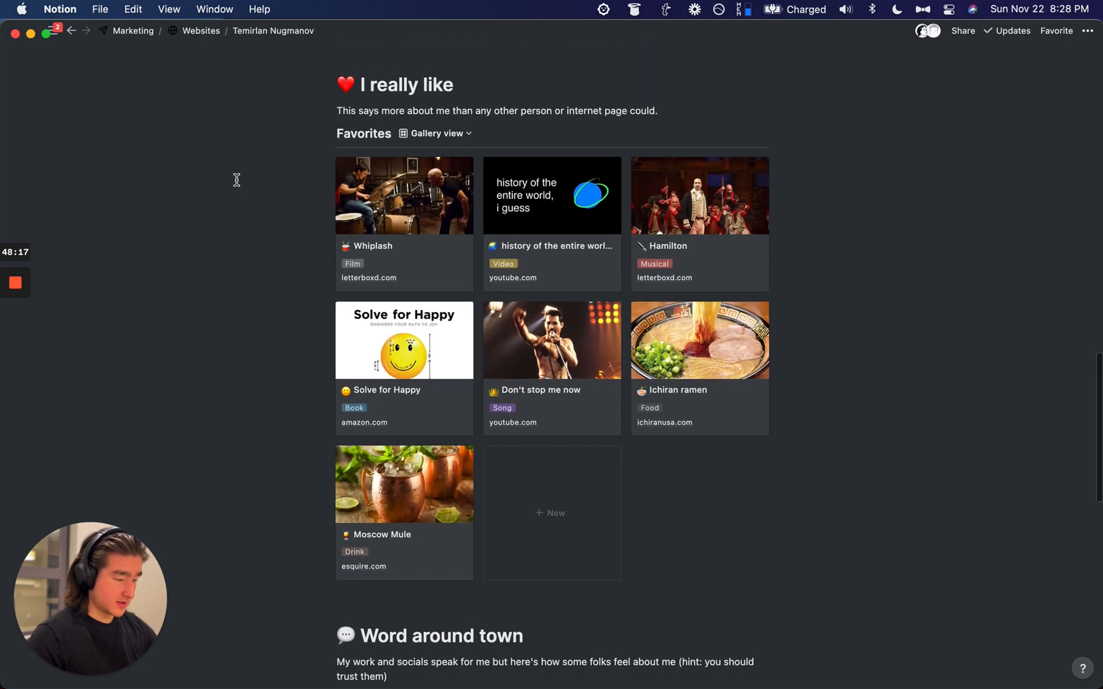
scroll(237, 180, down, 10)
scroll(237, 180, up, 20)
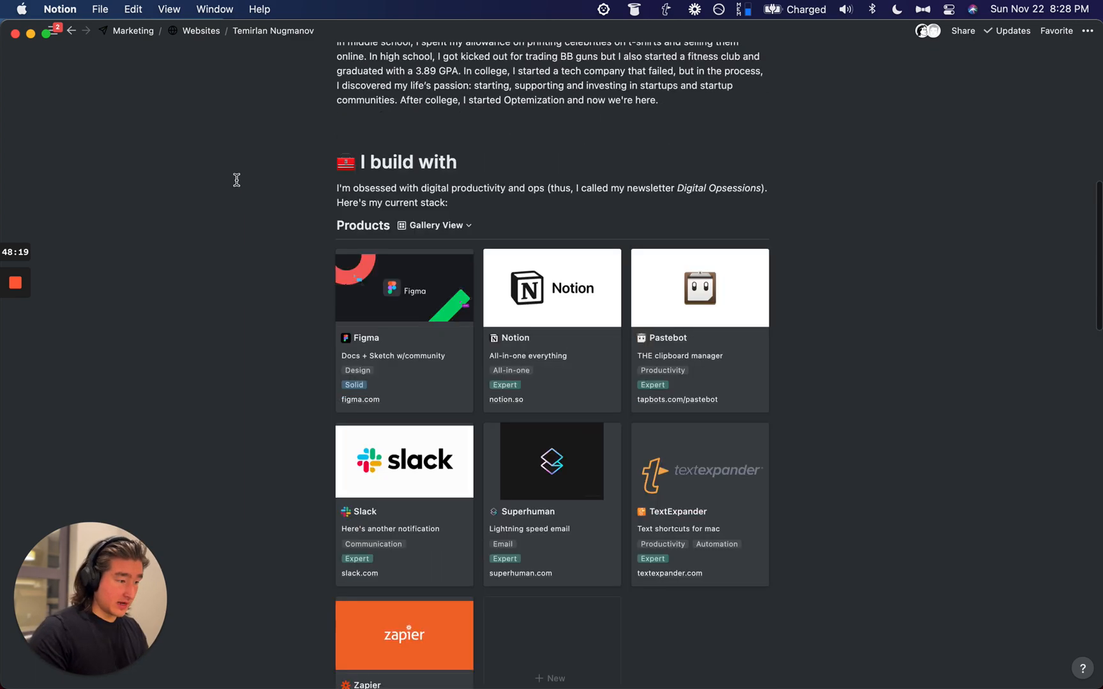
scroll(237, 180, up, 10)
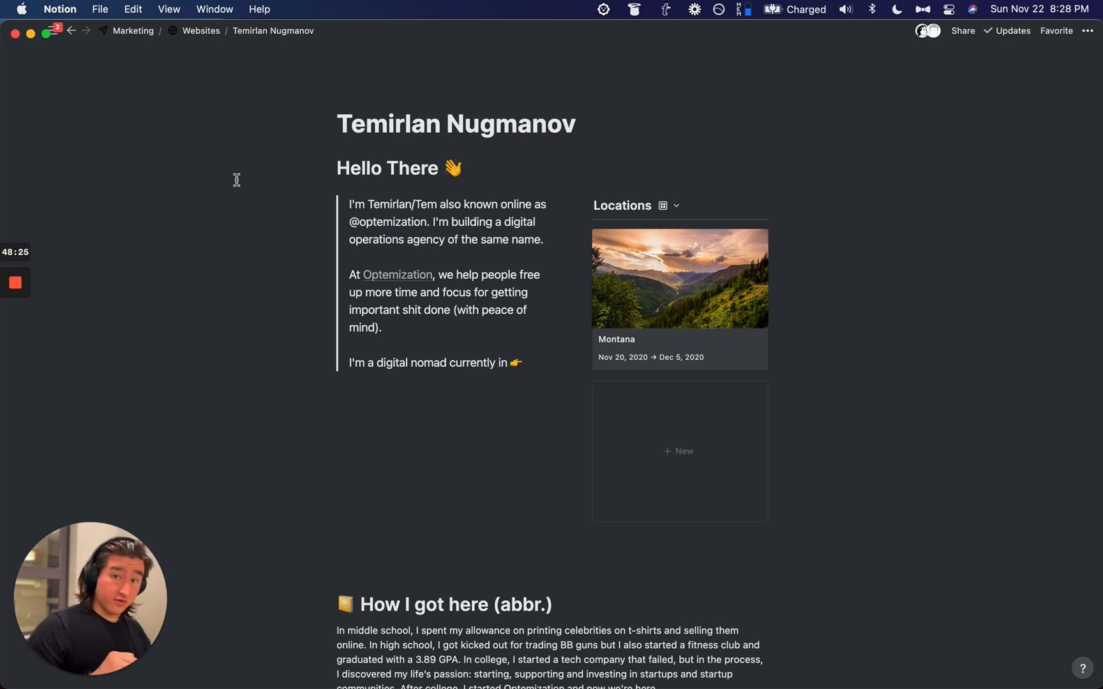
Step: Switch to Firefox and close the leftover tabs, including the PNG image tab
key(super+space)
text(fir)
key(Return)
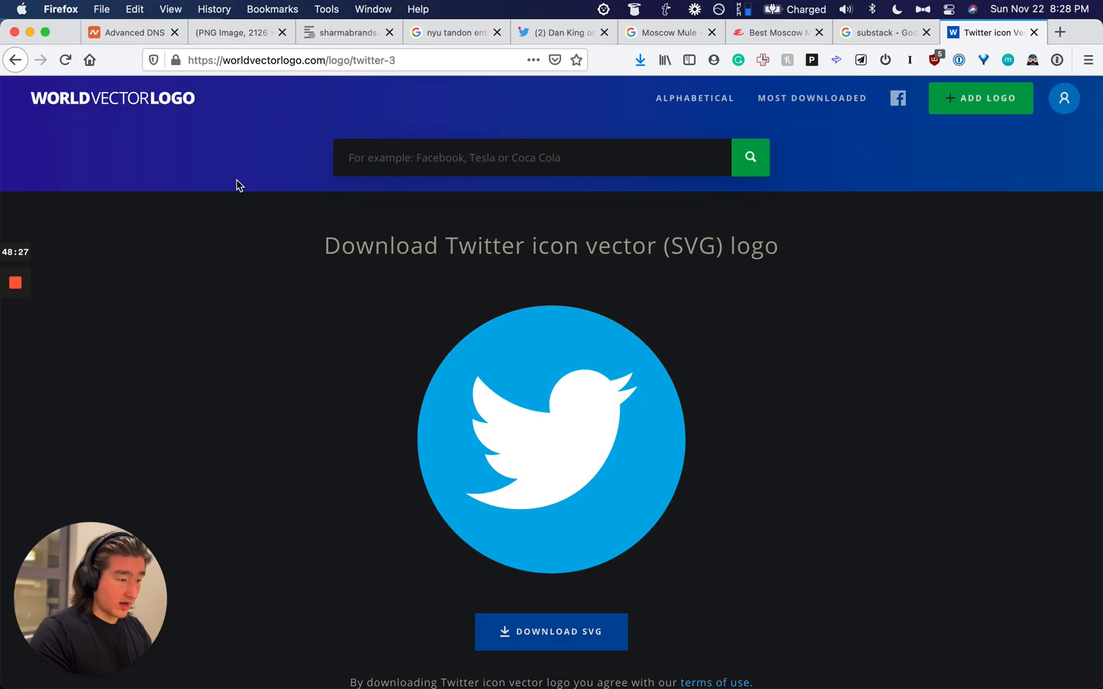
key(super+w)
key(super+w)
key(super+w)
key(super+w)
key(super+w)
key(super+w)
key(super+w)
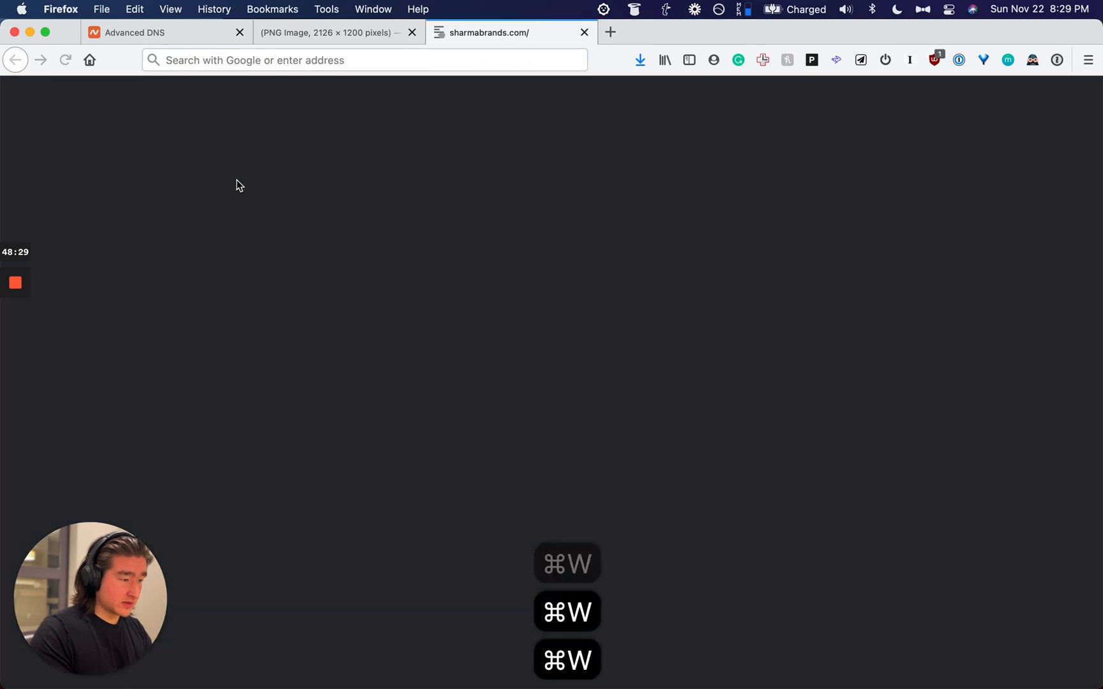
key(super+w)
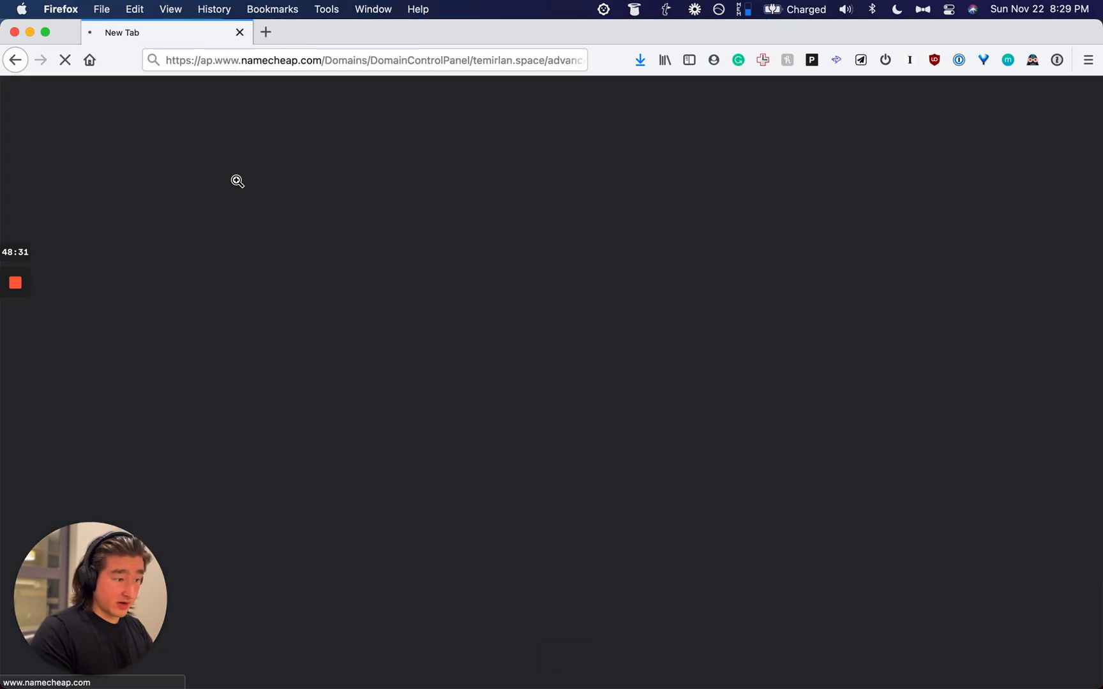
Step: Sign in to Namecheap with the saved login
key(super+l)
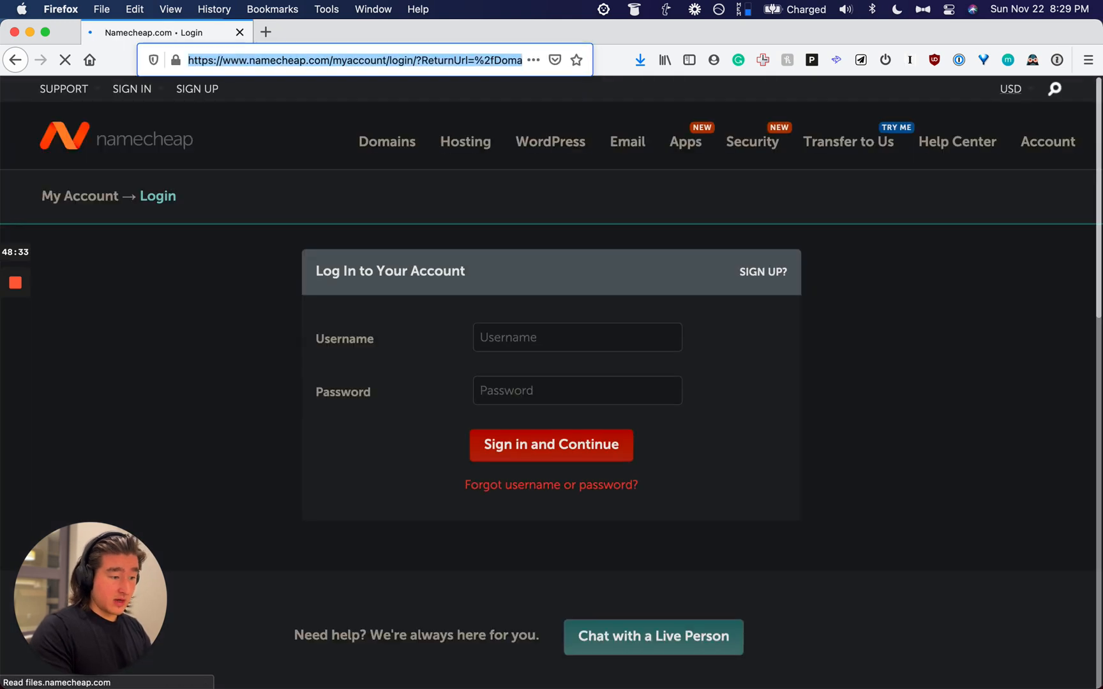
click(541, 338)
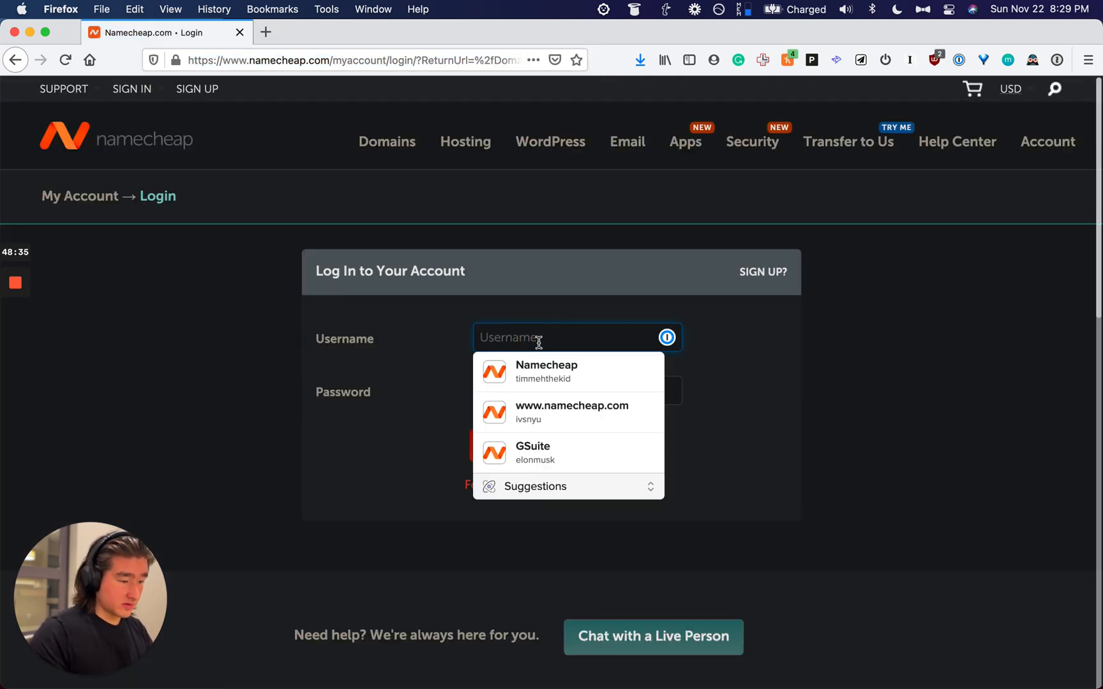
click(540, 375)
click(544, 436)
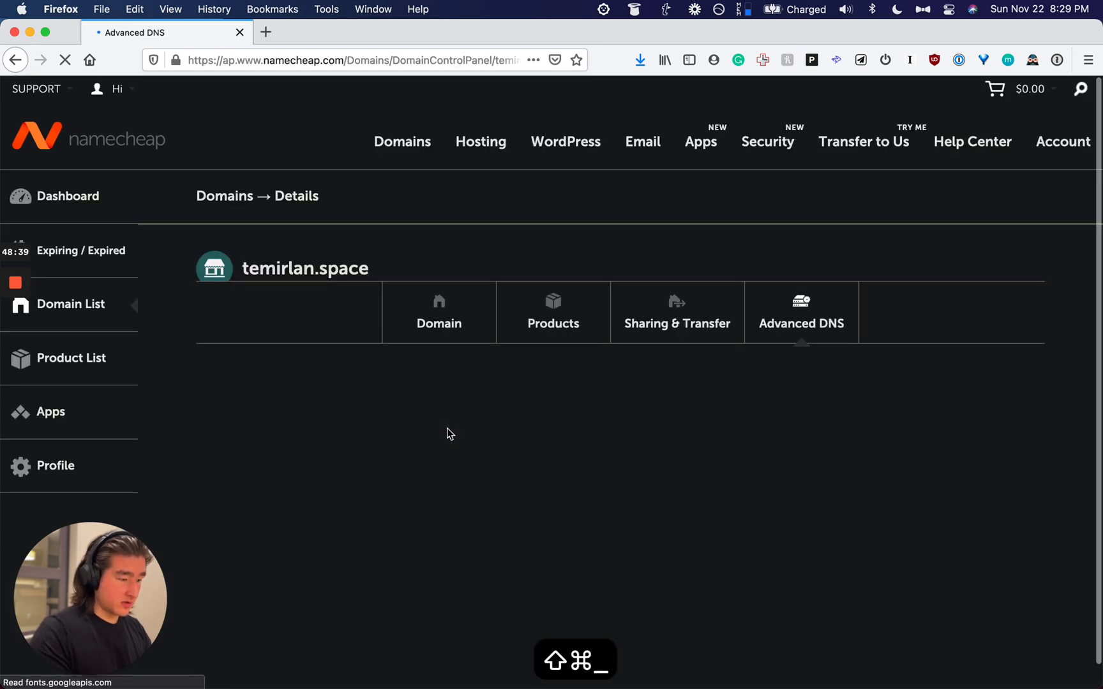
Step: Open the Super.so login in a new tab through 1Password
key(super+shift+backslash)
text(super)
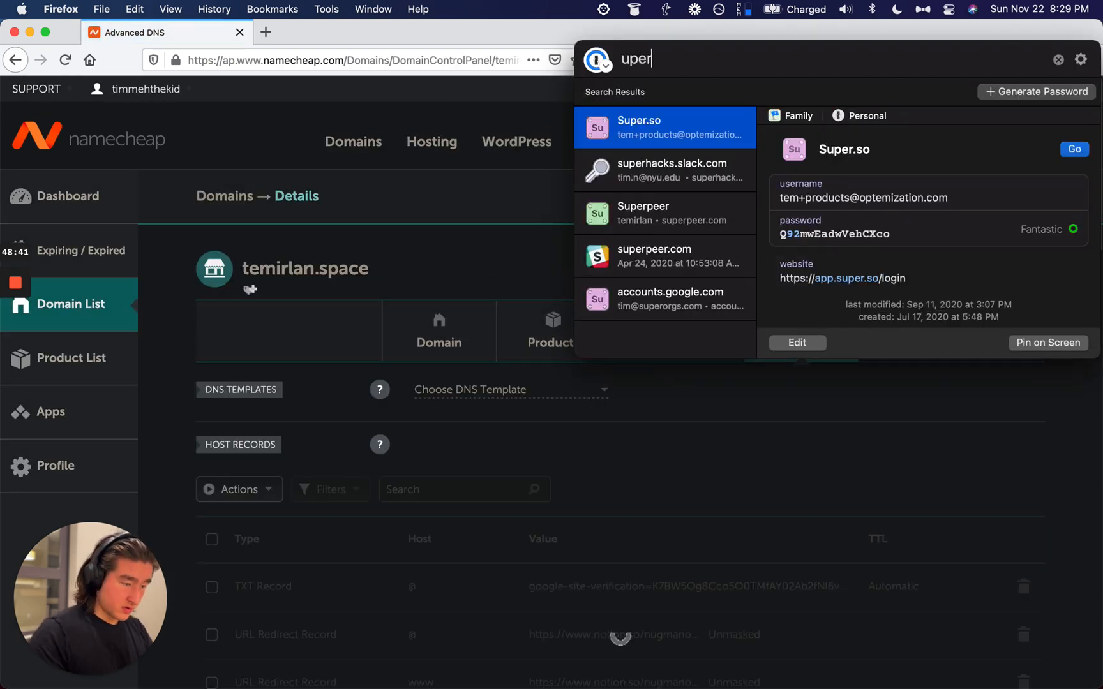
key(Return)
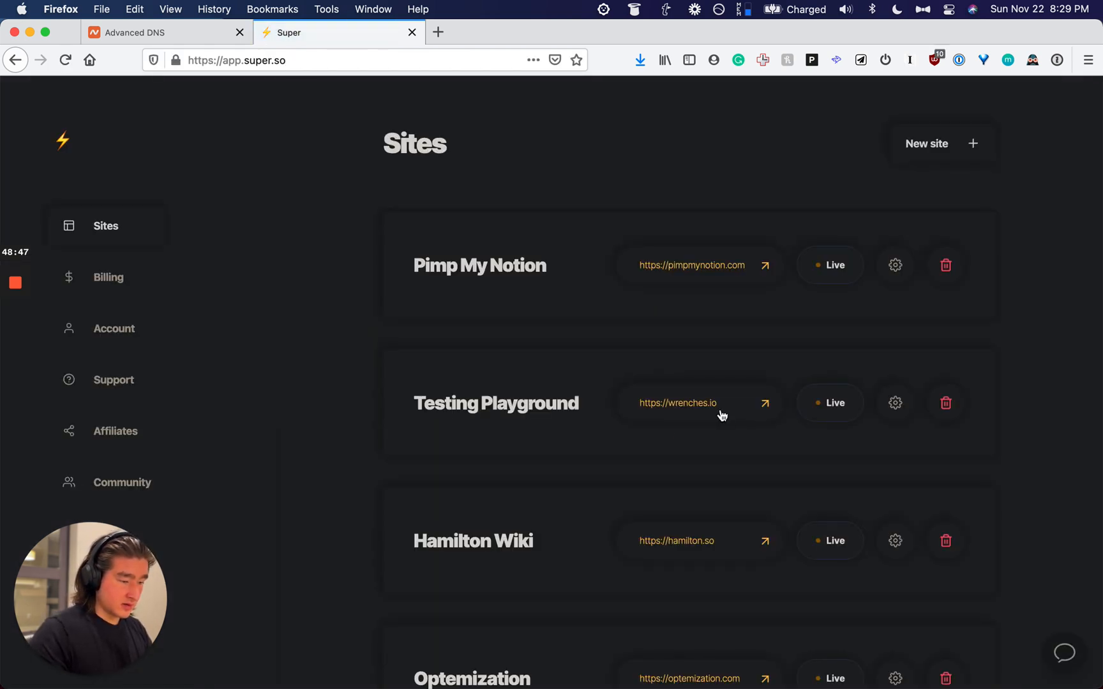
Step: Look over the Super.so Sites list, return to the Advanced DNS tab, then bring Notion forward
scroll(722, 414, down, 2)
scroll(773, 510, up, 2)
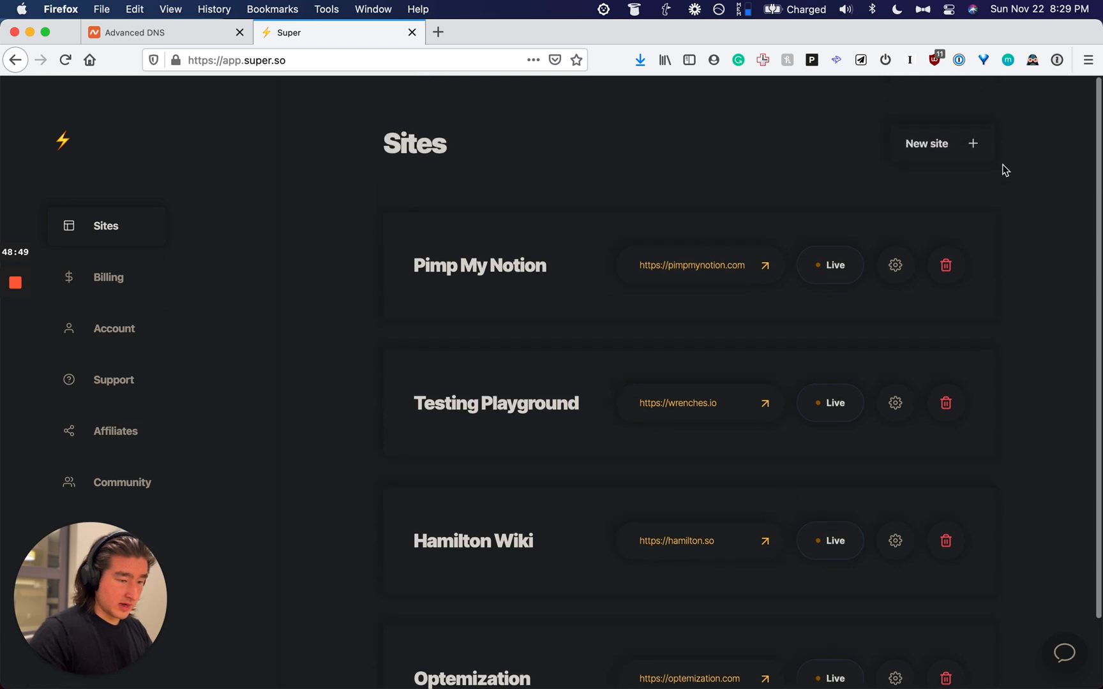
click(167, 33)
key(Return)
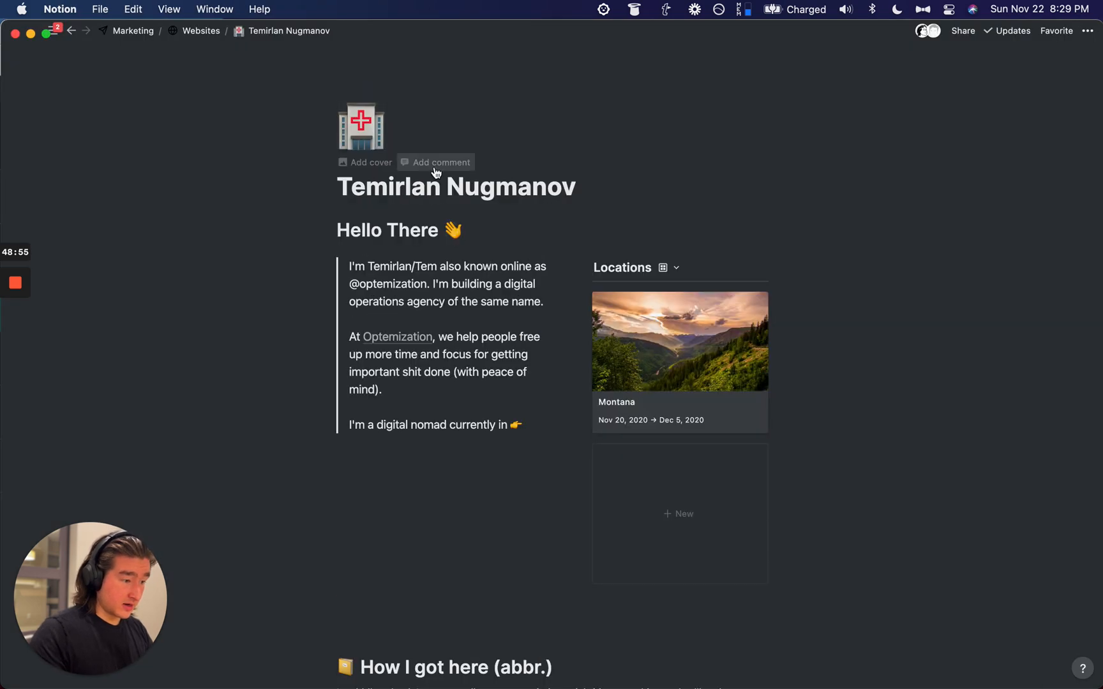
Step: Add a cover to the page and begin uploading an image as the page icon
click(364, 162)
click(358, 264)
click(307, 280)
click(322, 319)
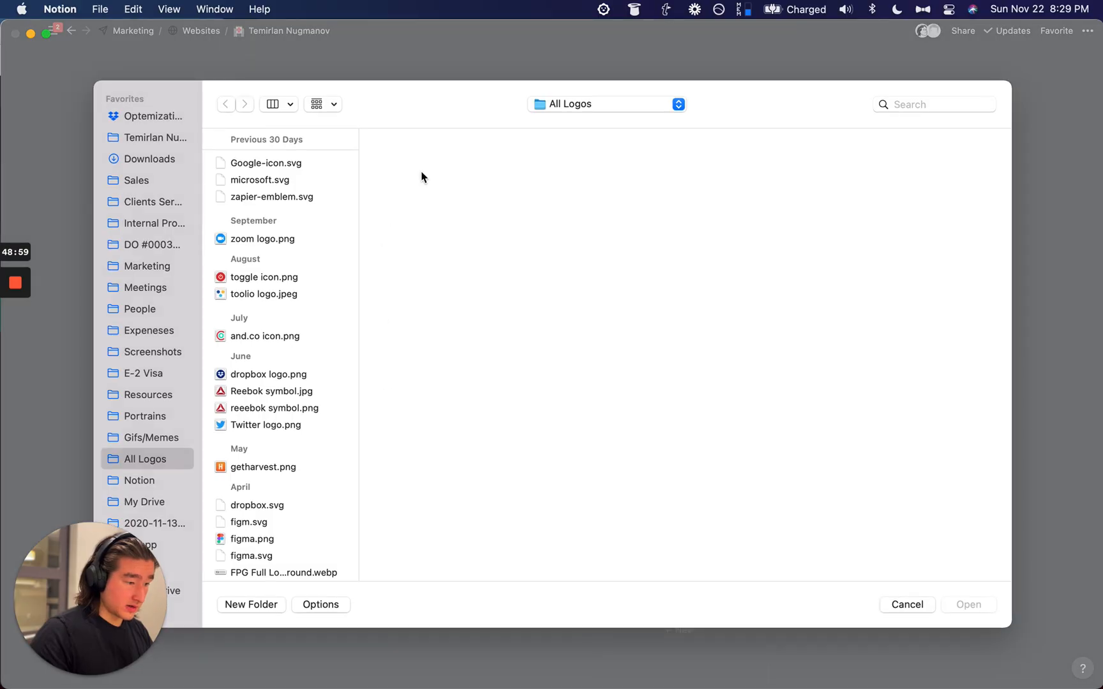
Step: Find Notion Portrait White.png and upload it as the page icon
key(super+space)
text(temirlan)
key(super+BackSpace)
text(nortion port)
key(super+BackSpace)
text(portra)
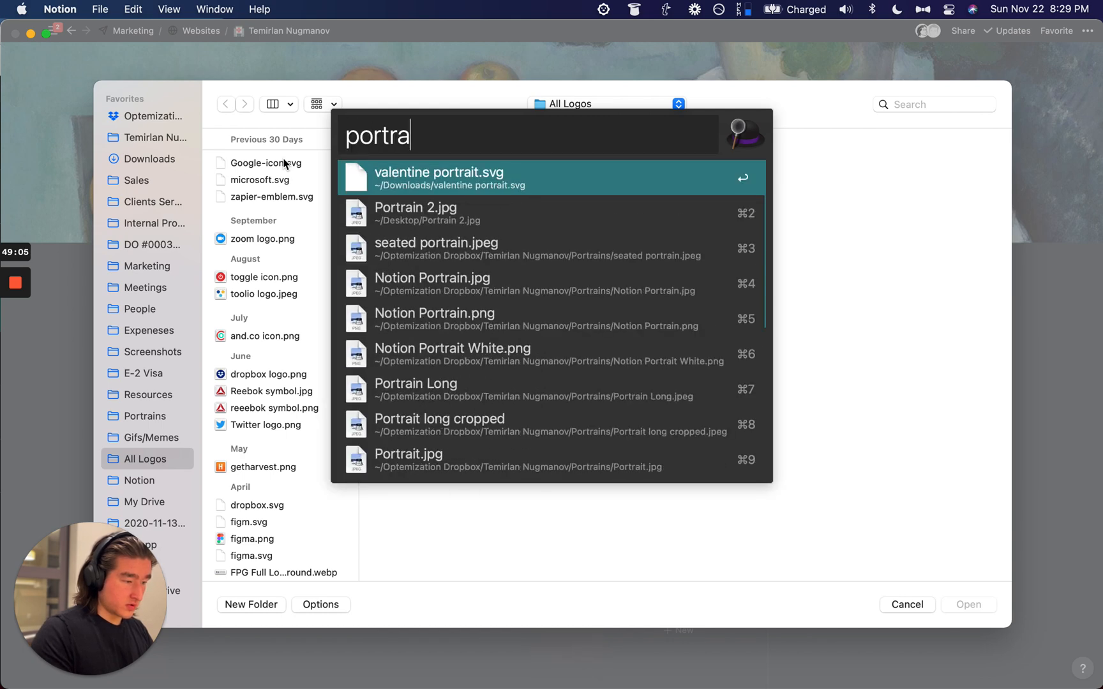
key(Down)
key(Down)
key(Down)
key(Down)
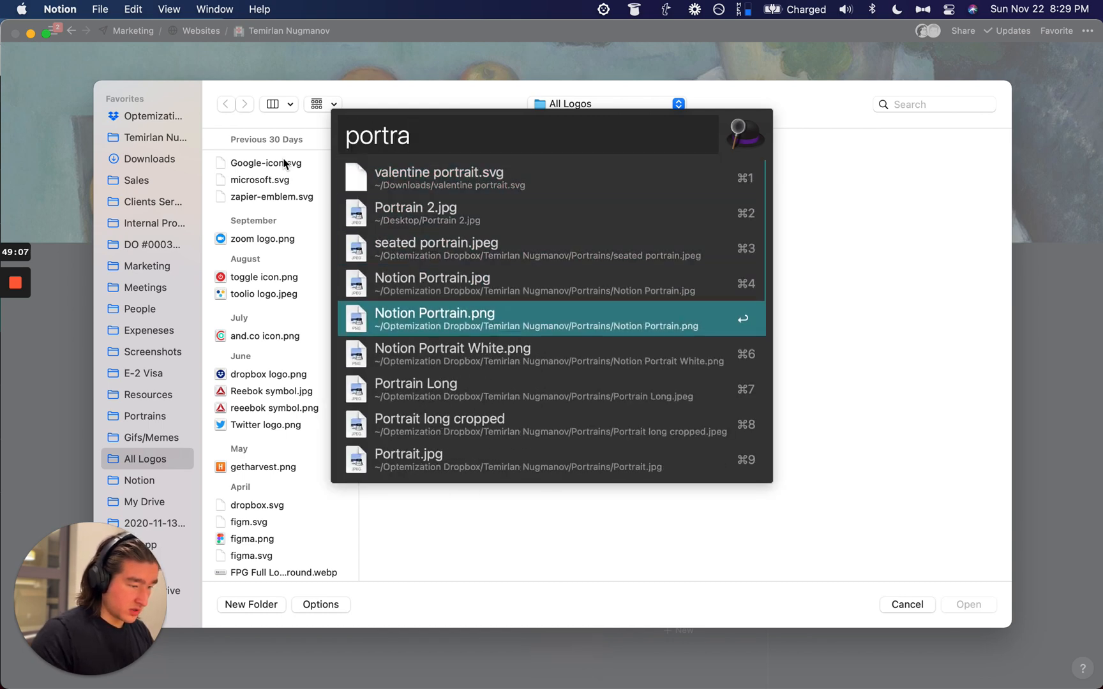
drag(614, 351, 905, 441)
click(968, 604)
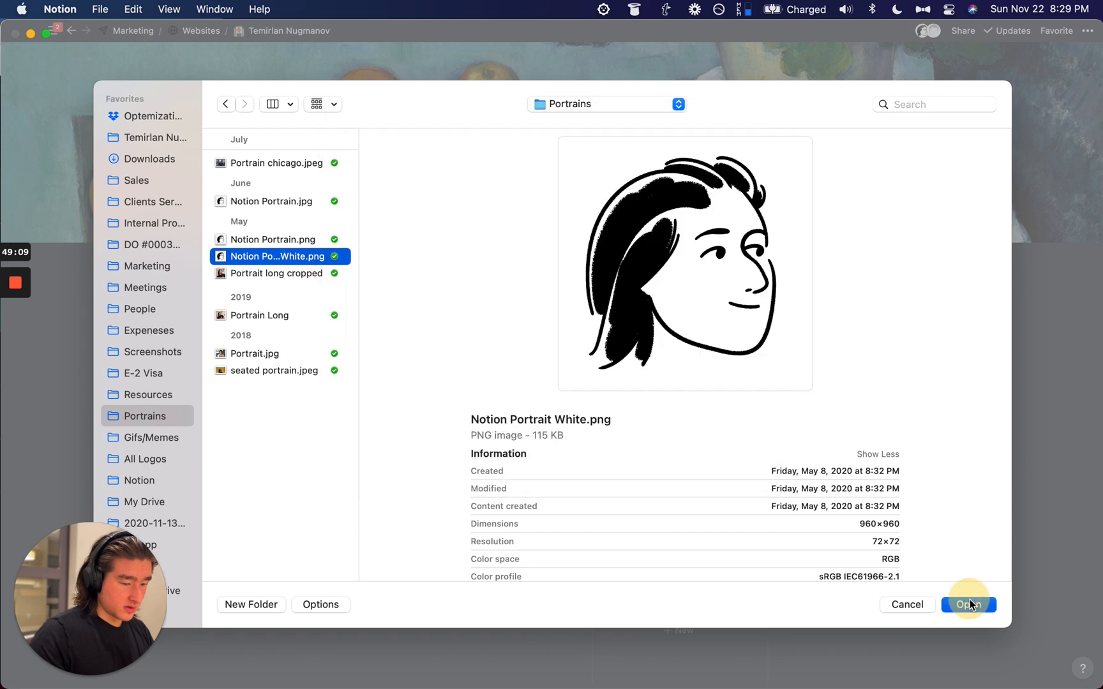
Step: Bring up the cover image options to change the cover
click(687, 229)
click(603, 251)
click(625, 298)
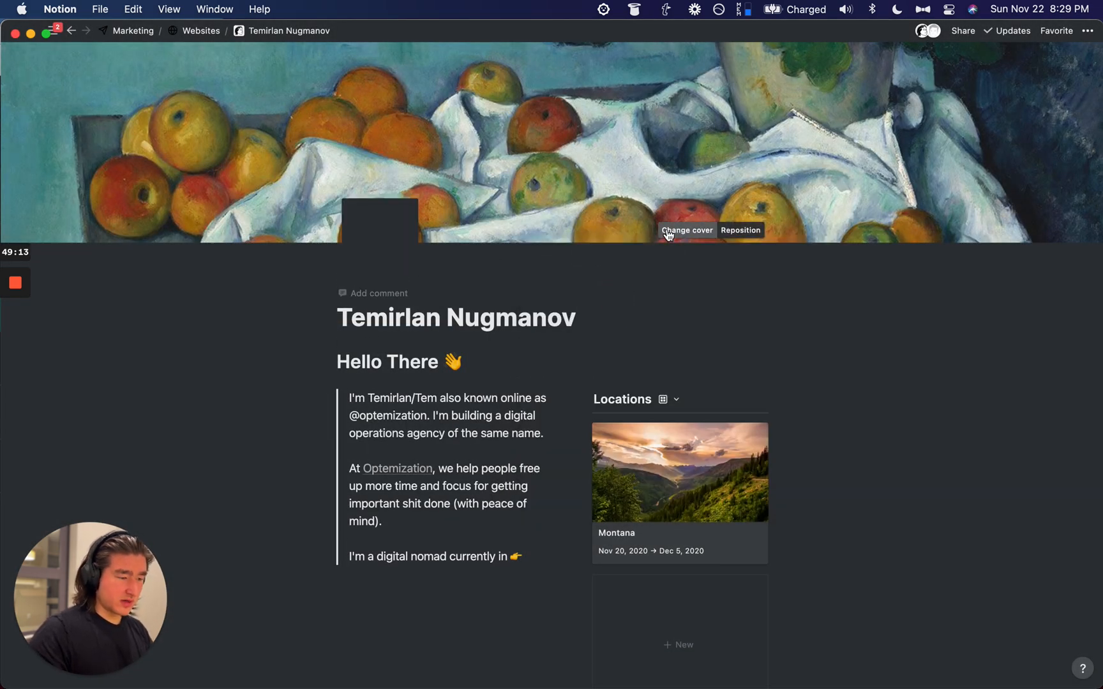
Step: Upload Big Almaty Lake.jpg as the page cover
click(683, 229)
click(594, 254)
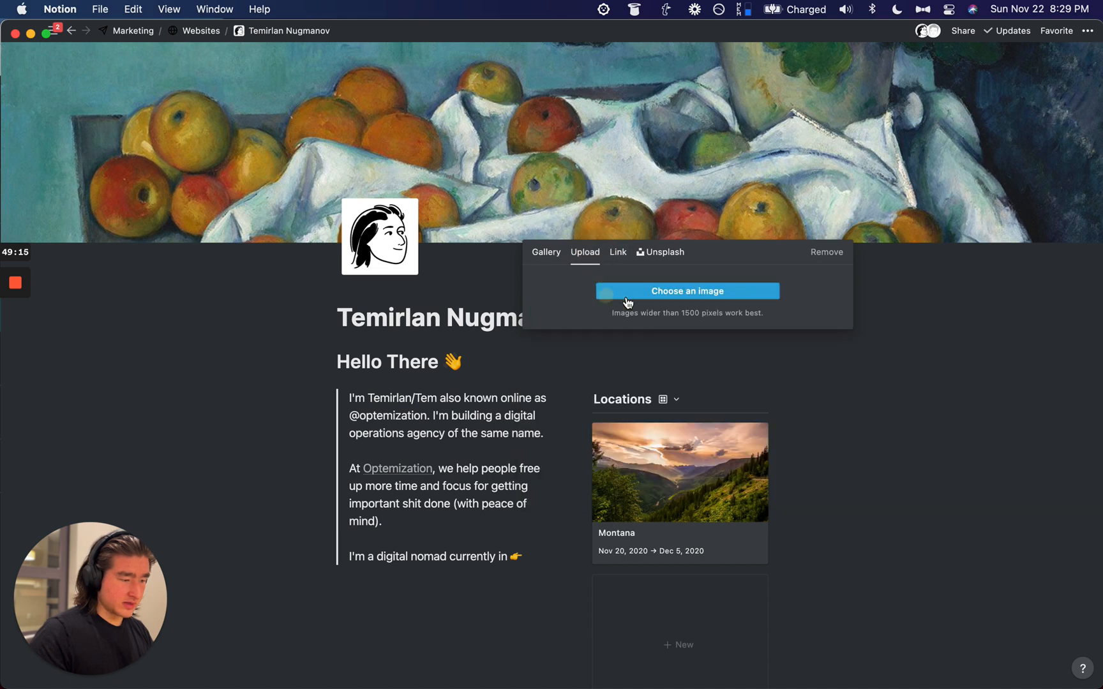
click(614, 301)
key(super+space)
key(super+space)
text(almaty)
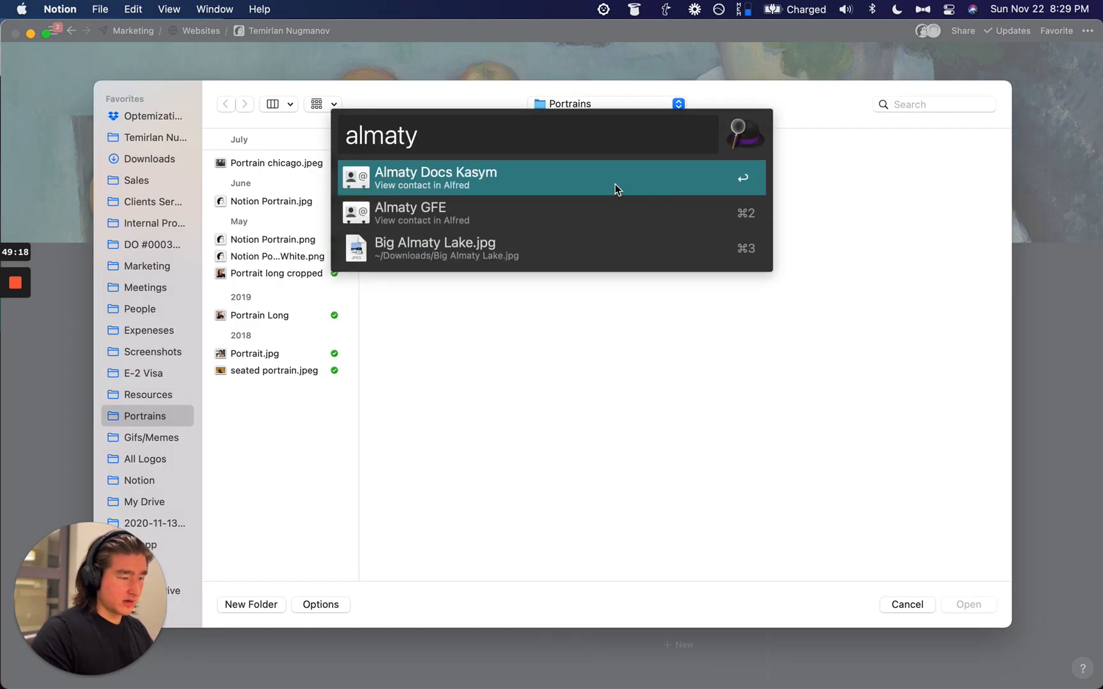
key(BackSpace)
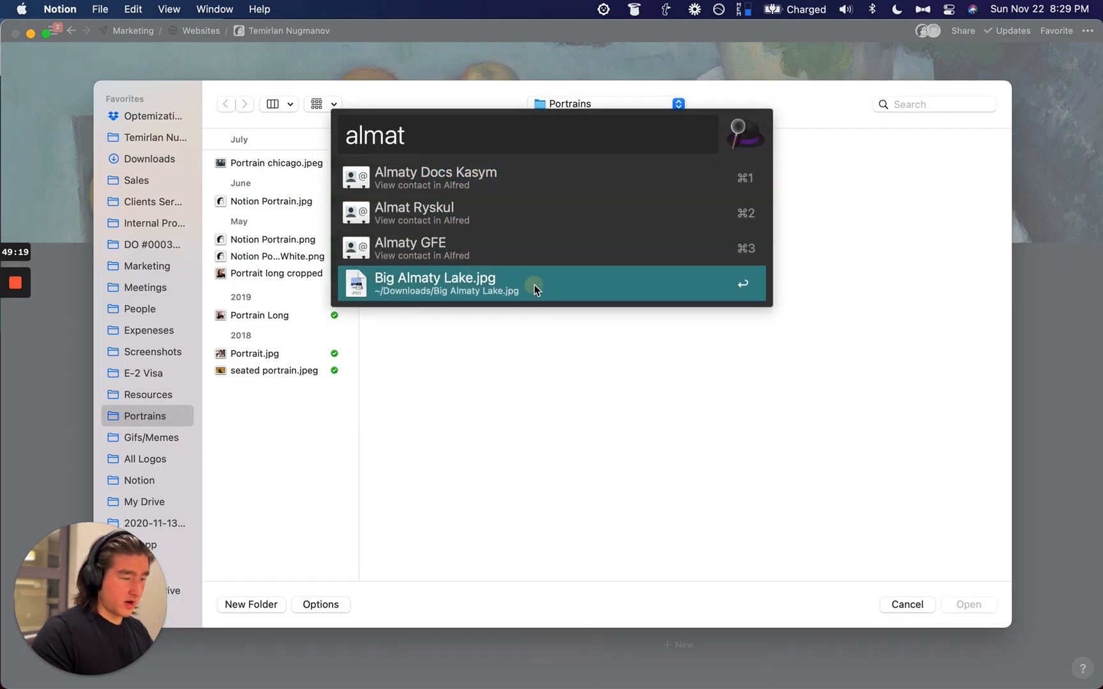
click(968, 604)
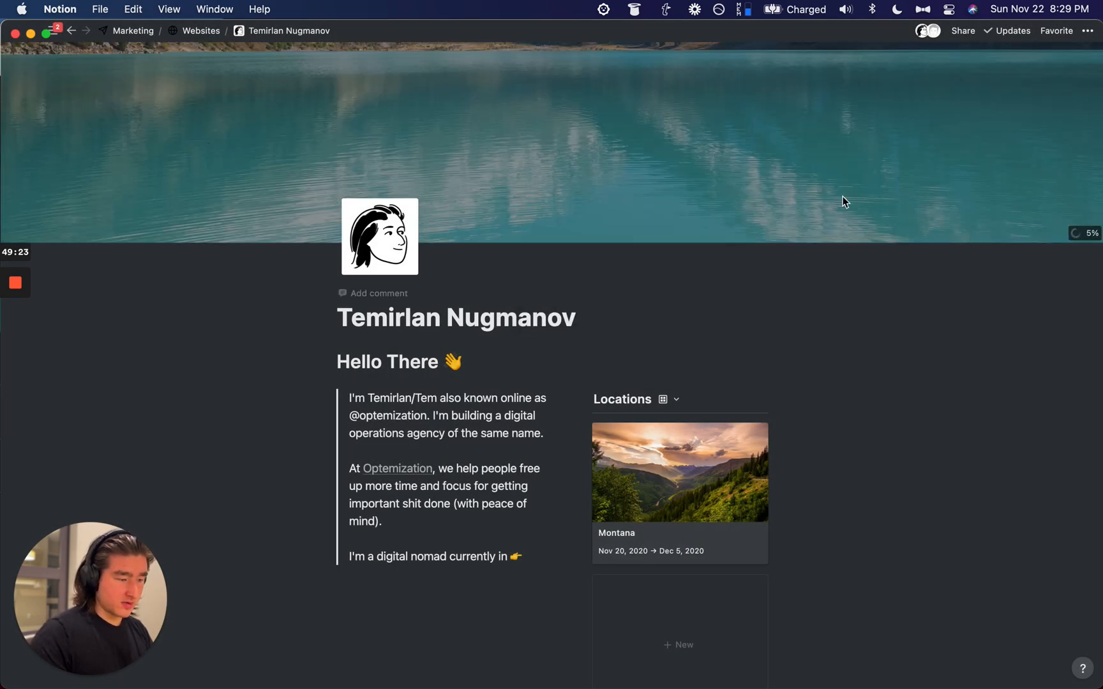
Step: Upload Notion Portrain.png as the page icon
click(388, 231)
click(326, 296)
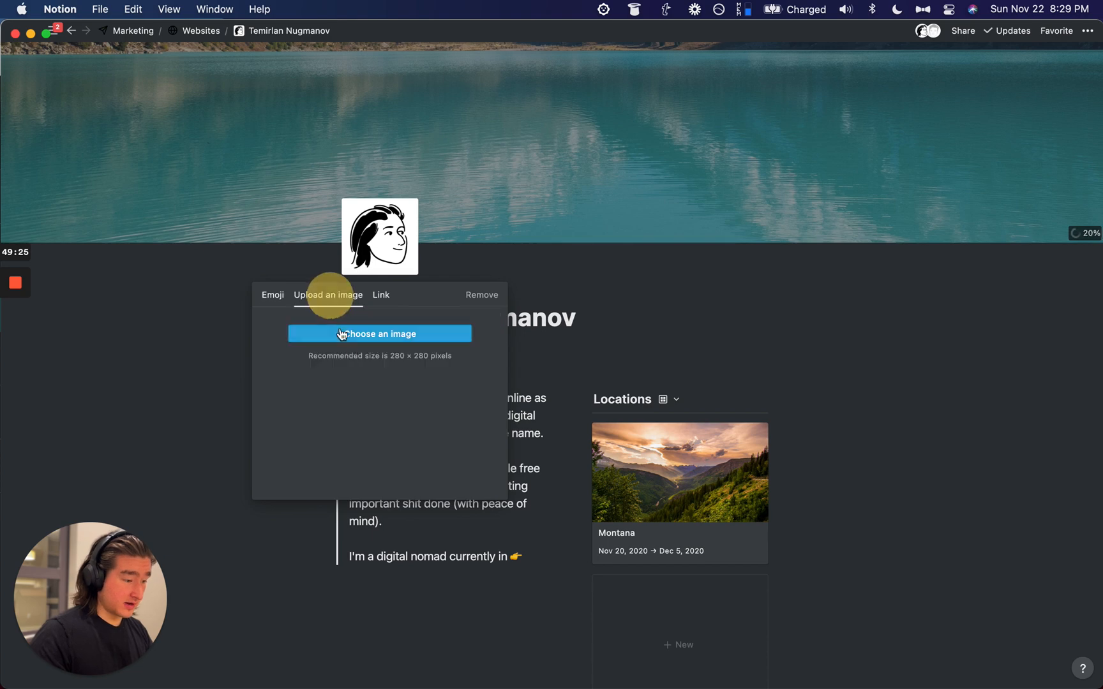
click(349, 334)
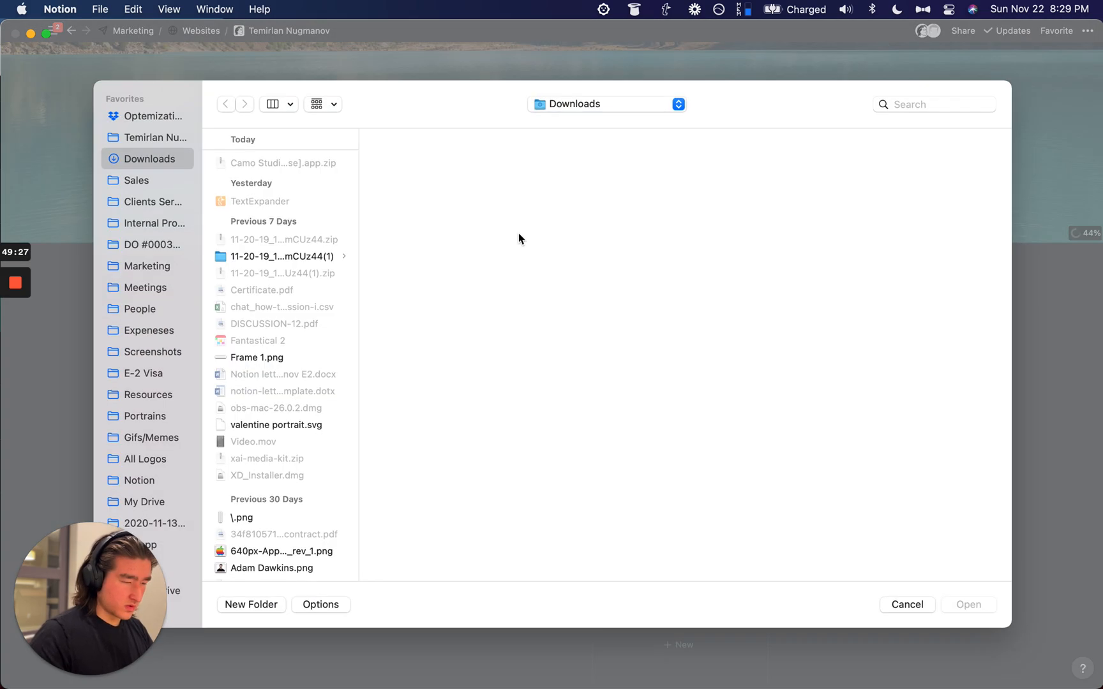
key(super+space)
text(notionport)
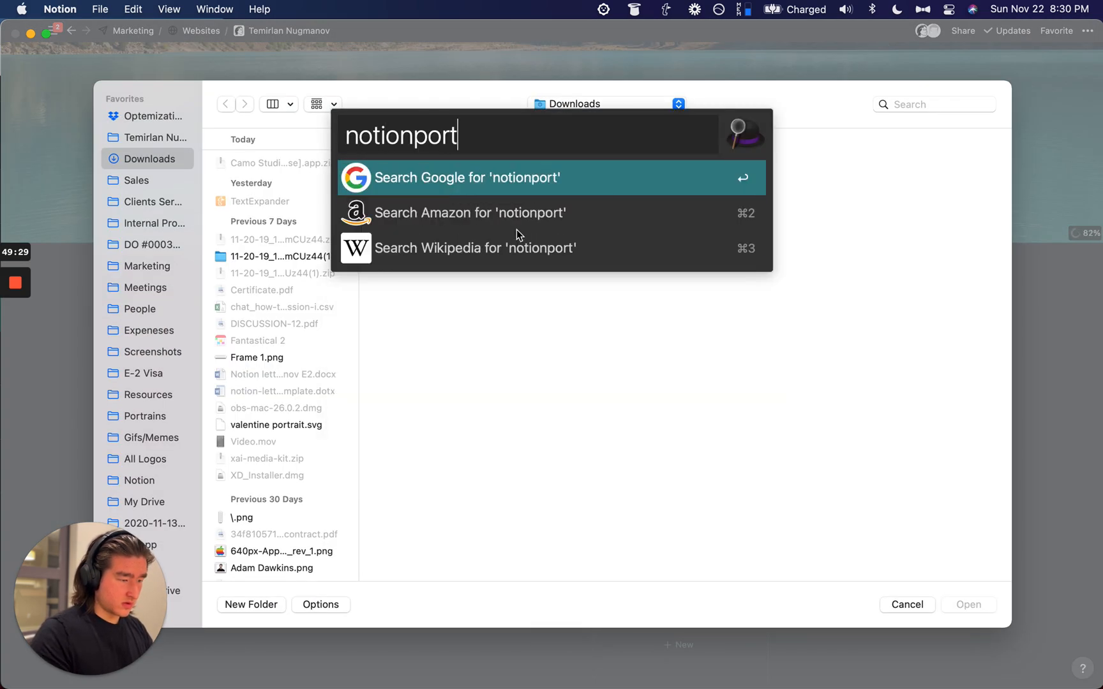
key(BackSpace)
key(BackSpace)
key(BackSpace)
key(BackSpace)
text(port)
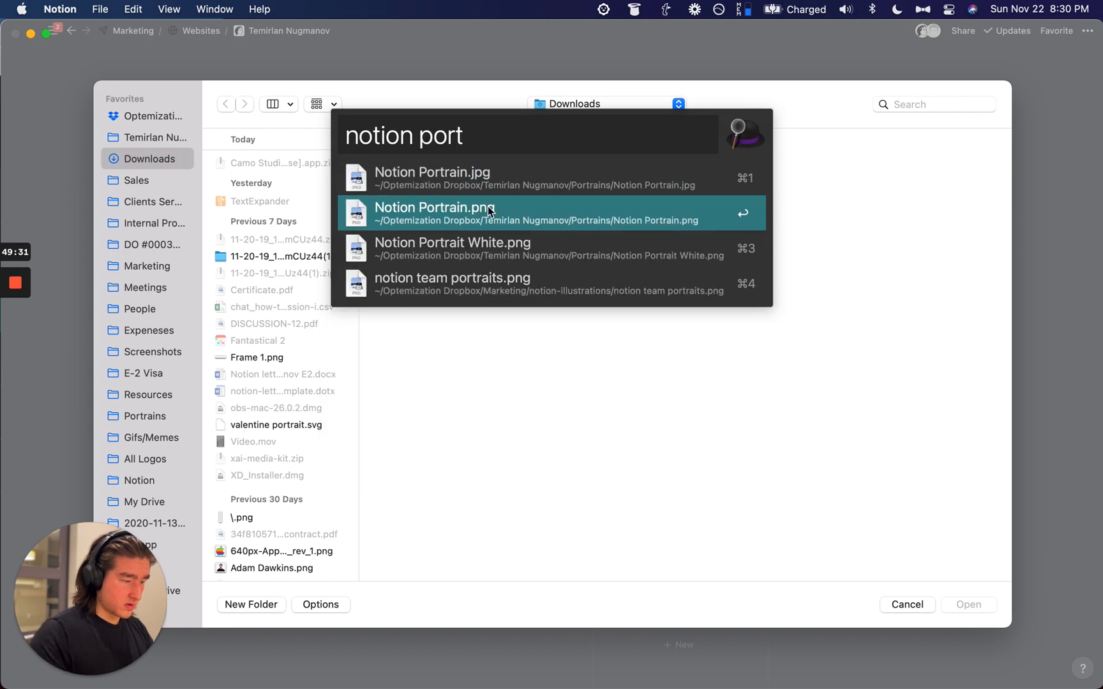
click(490, 212)
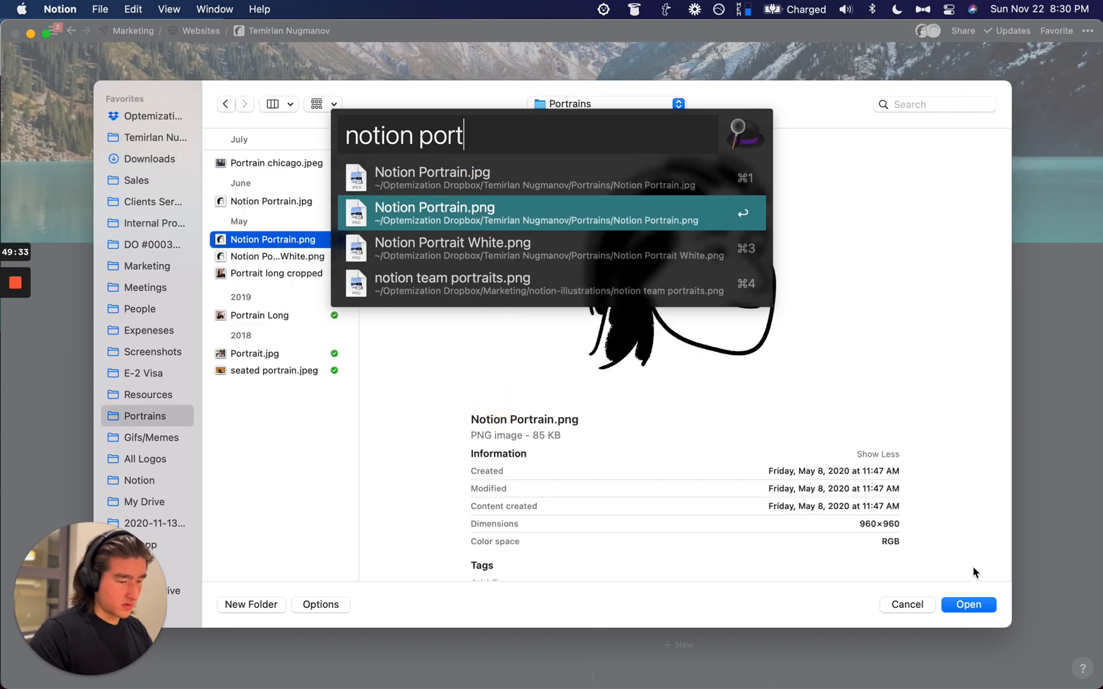
click(968, 604)
click(784, 272)
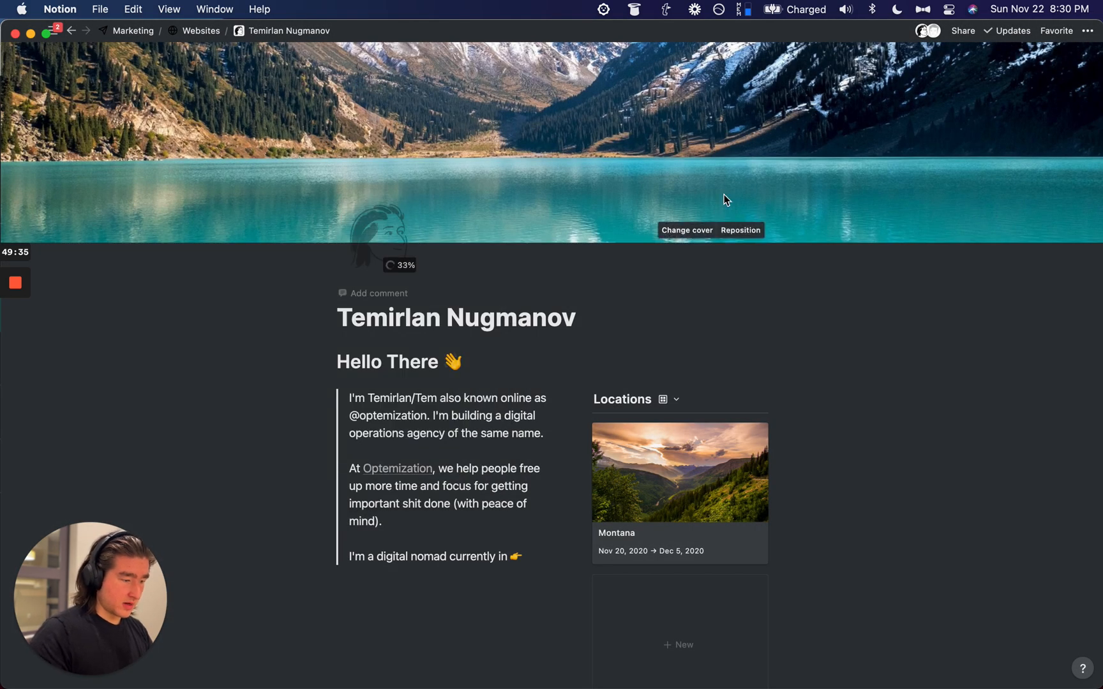
Step: Undo the icon change to restore the white-background portrait while keeping the lake cover
key(super+z)
key(super+z)
key(super+z)
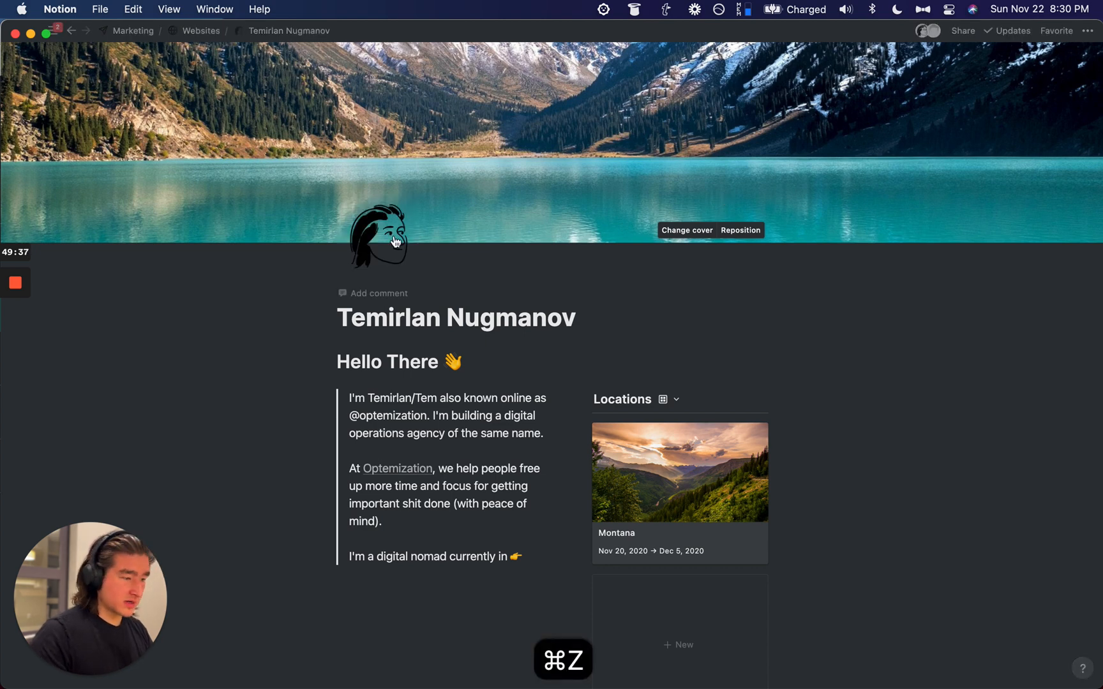
key(shift+super+t)
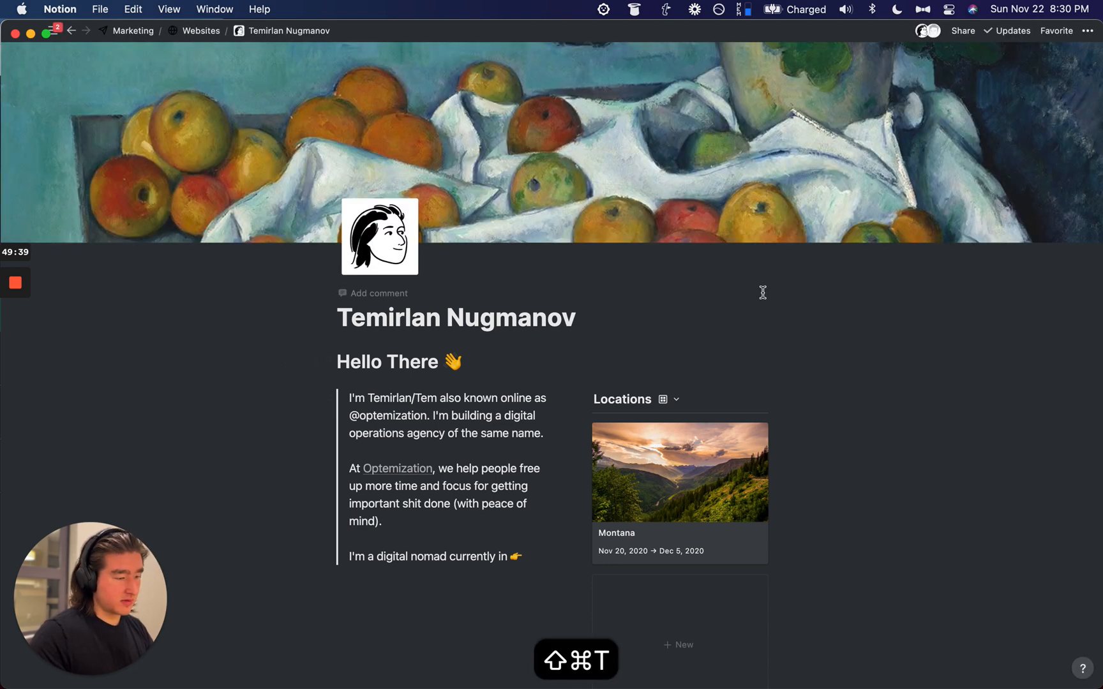
key(shift+super+z)
key(shift+super+z)
key(shift+super+z)
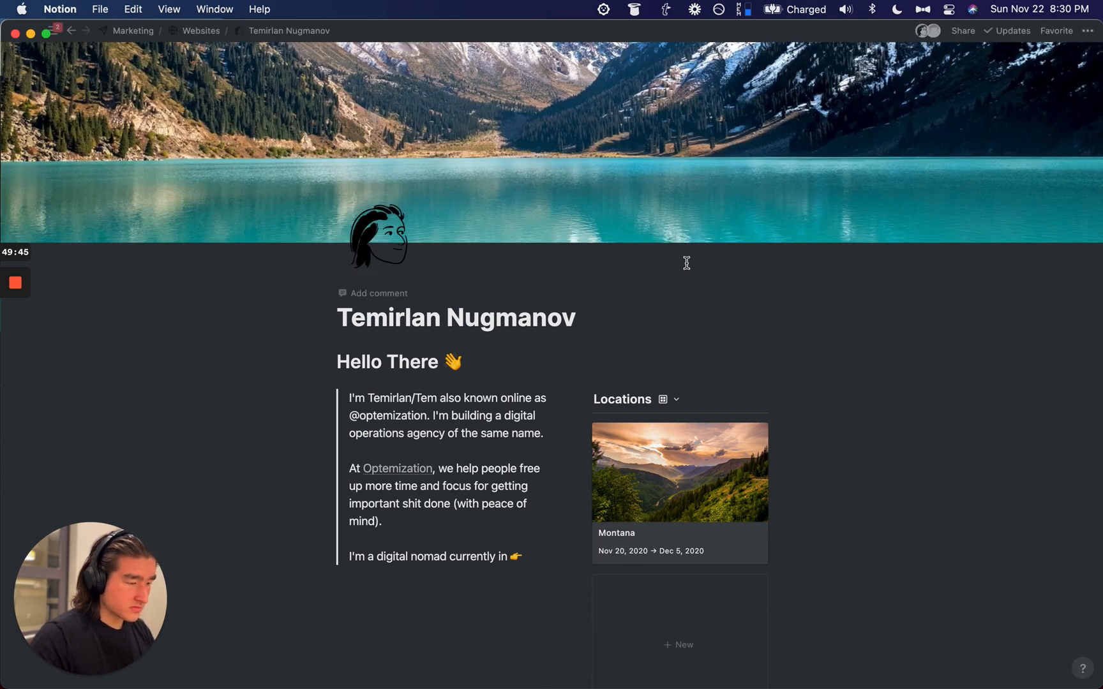
key(super+z)
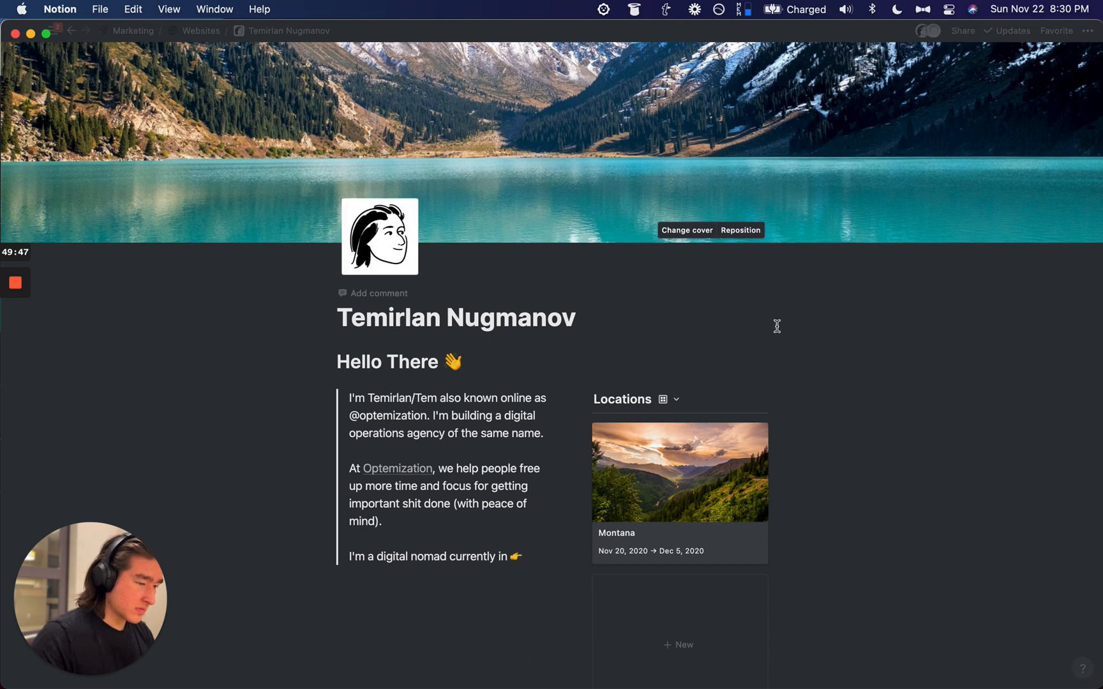
Step: Reposition the lake cover downward so the snowy peaks show
click(735, 231)
drag(739, 247, 748, 279)
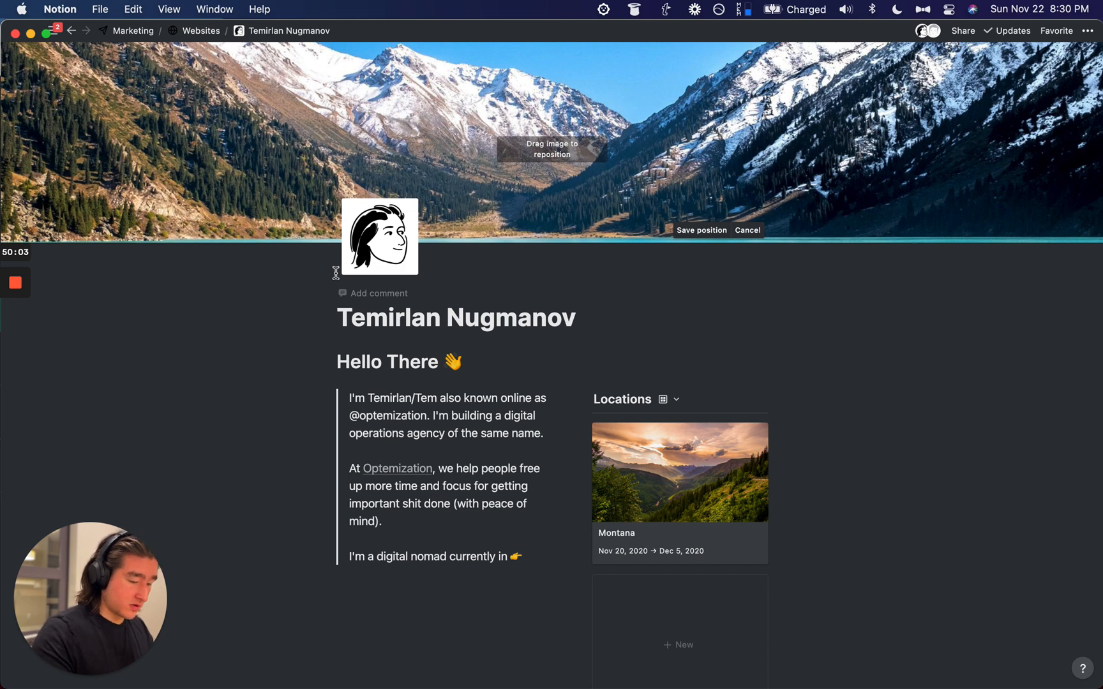
key(super+shift+u)
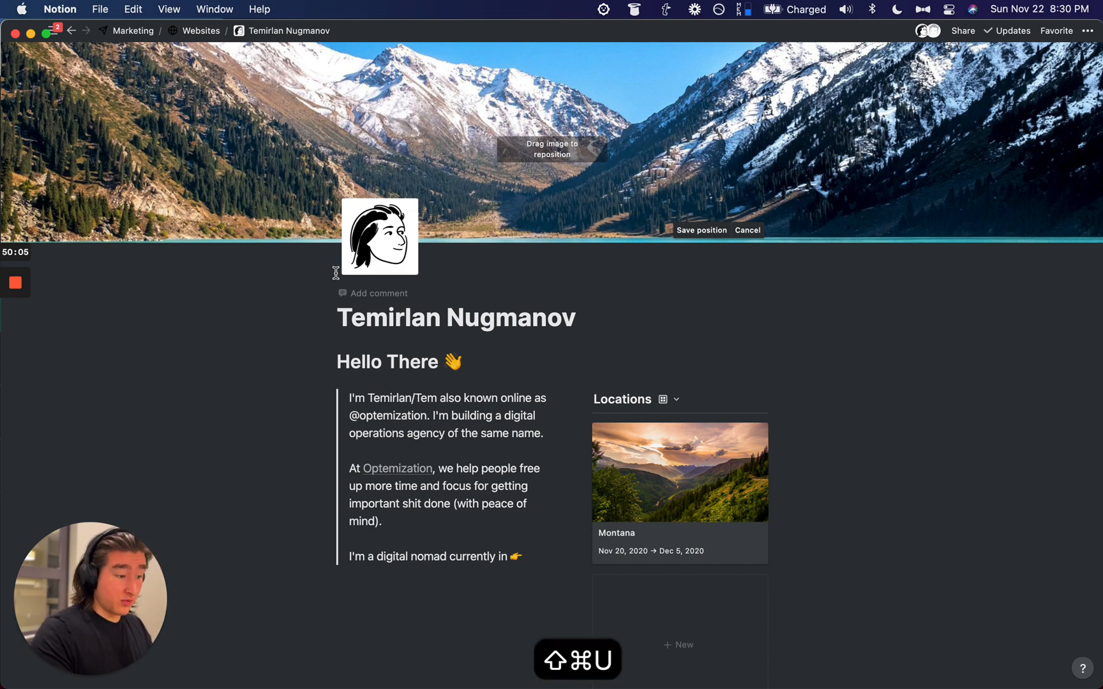
Step: Drag Temirlan Nugmanov into Optemization, place its link under Writing, and copy the page link
scroll(333, 185, down, 3)
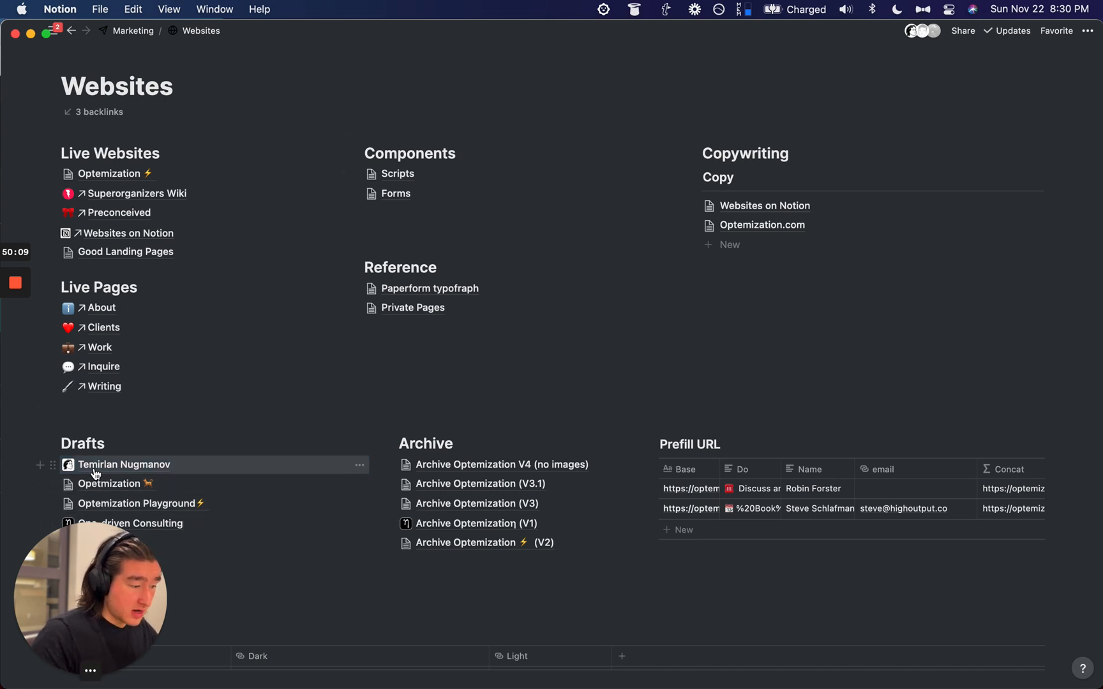
drag(94, 473, 125, 190)
click(125, 173)
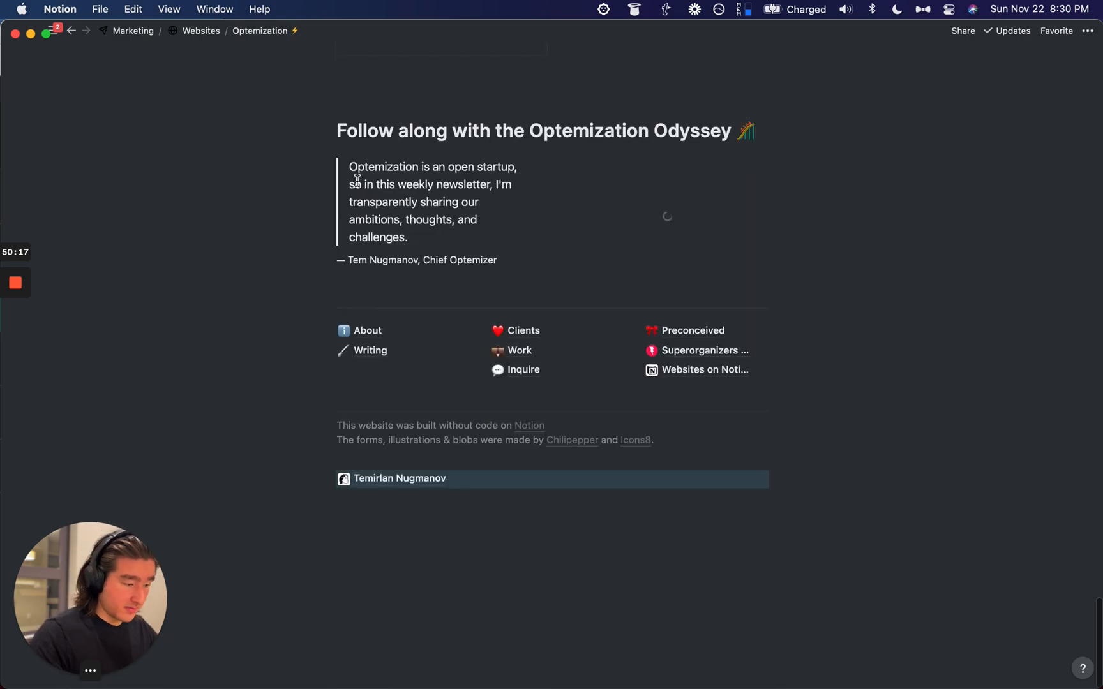
drag(395, 471, 379, 375)
click(378, 387)
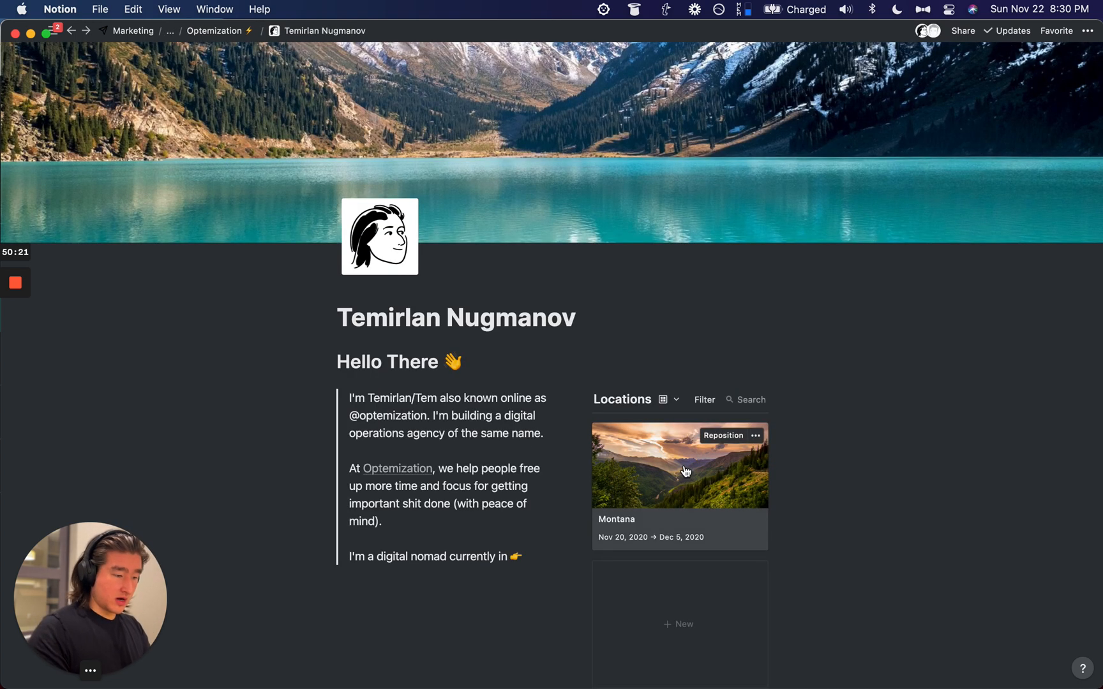
key(super+l)
key(super+Tab)
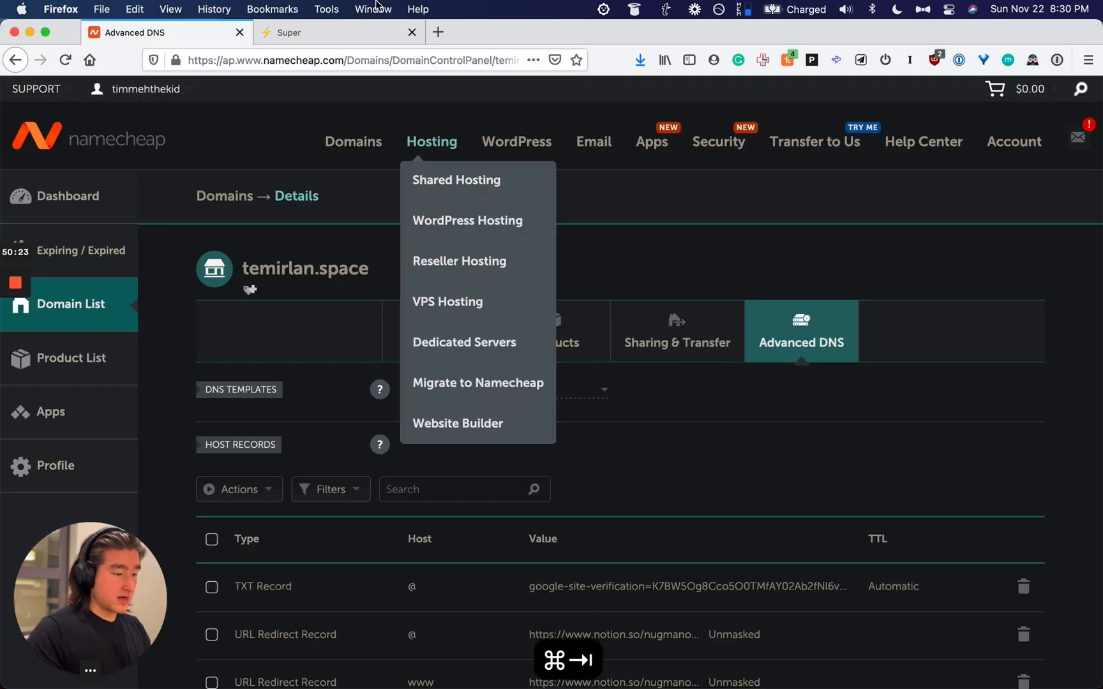
Step: Open the Optemization site's settings at the pretty URLs step in Super.so
click(361, 35)
click(926, 161)
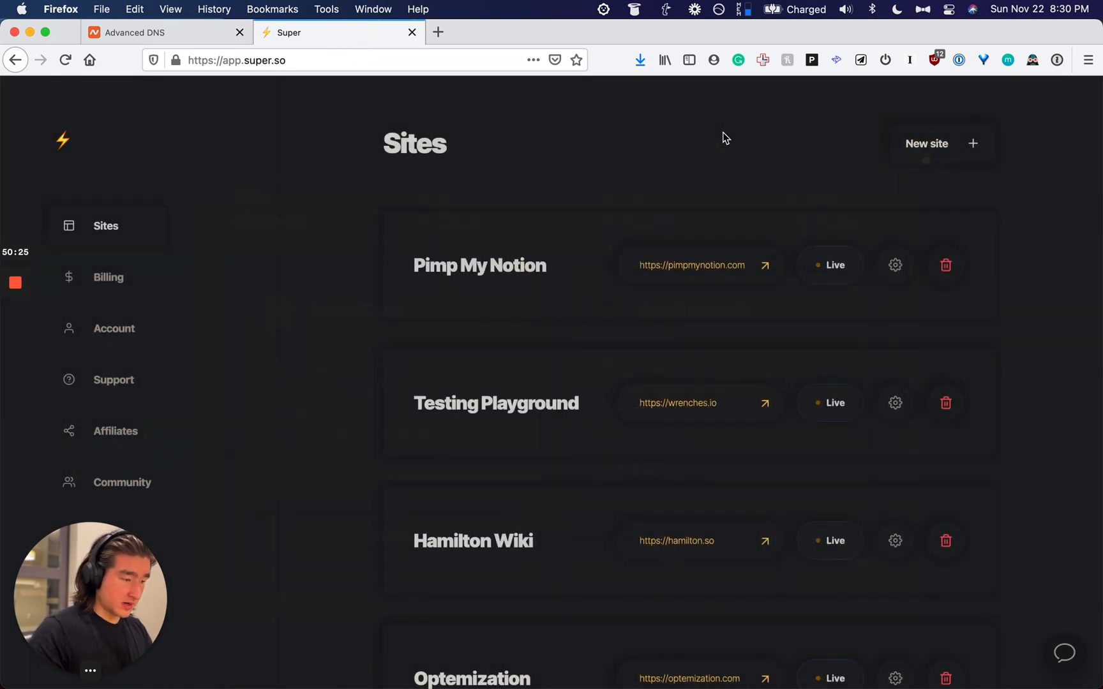
scroll(683, 173, down, 2)
click(895, 605)
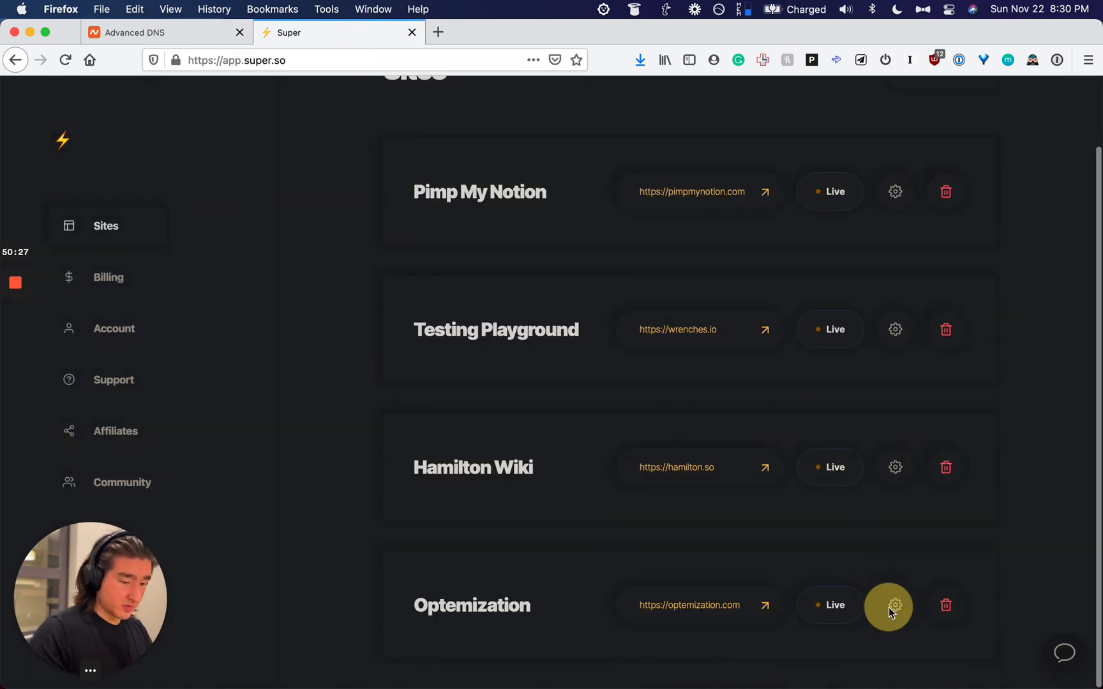
click(539, 236)
scroll(576, 412, down, 10)
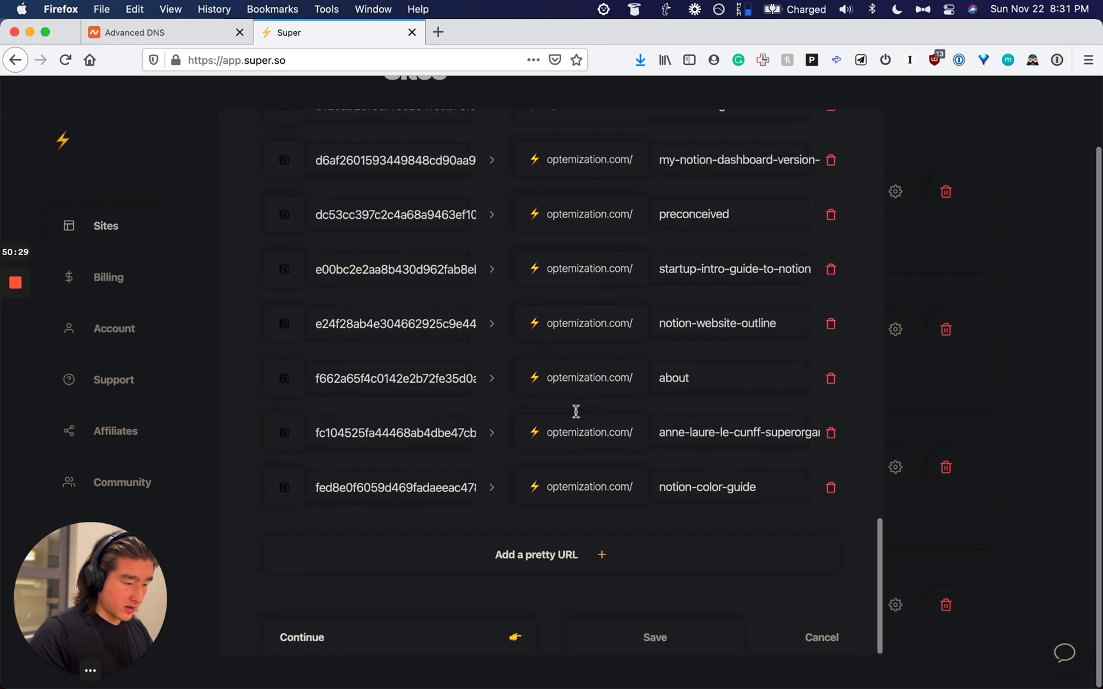
Step: Add a pretty URL row with the copied page ID and save
click(565, 548)
click(448, 546)
key(super+v)
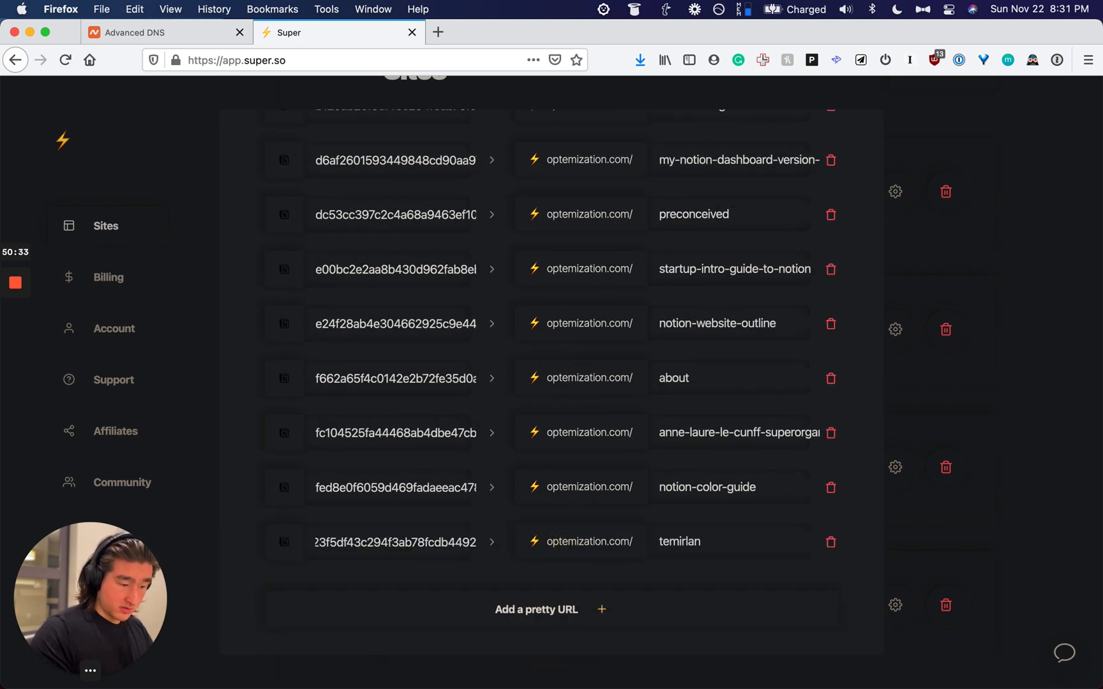
scroll(449, 552, down, 2)
click(625, 632)
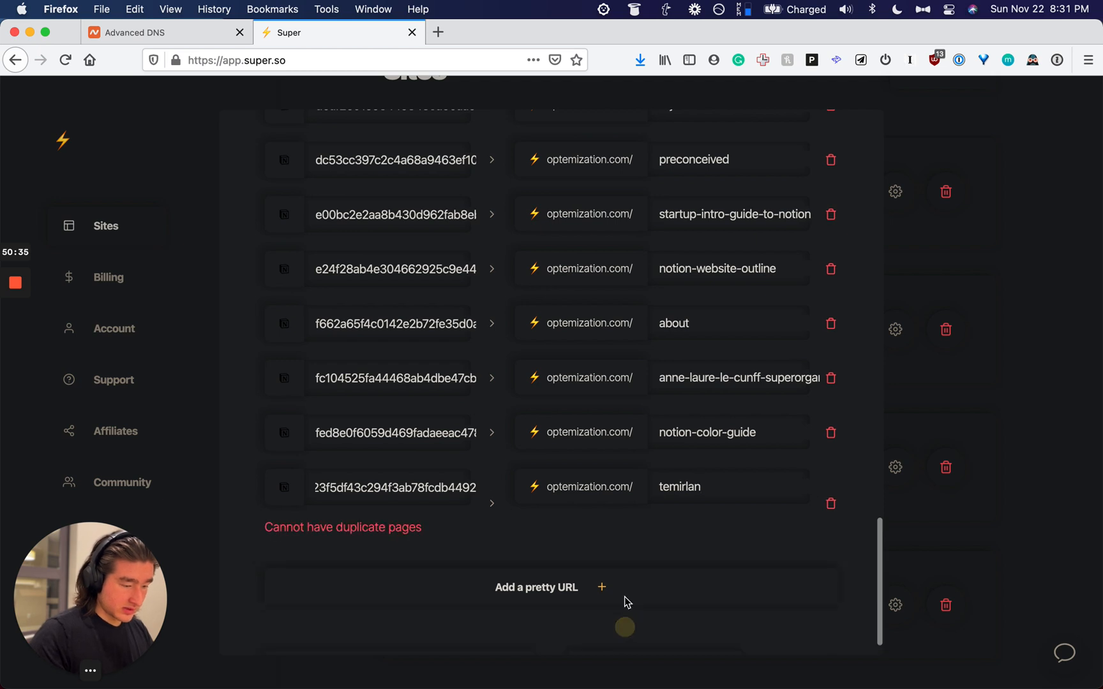
Step: Copy the new row's page ID and search for its other matching entry
scroll(566, 538, down, 1)
scroll(565, 538, up, 1)
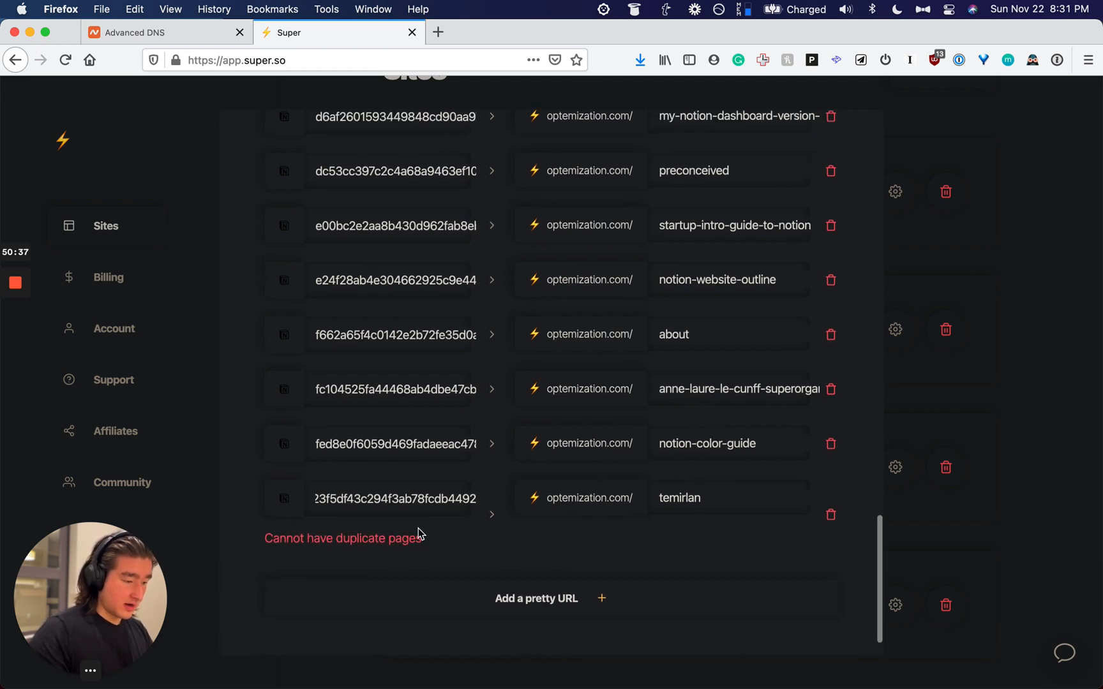
scroll(430, 499, up, 1)
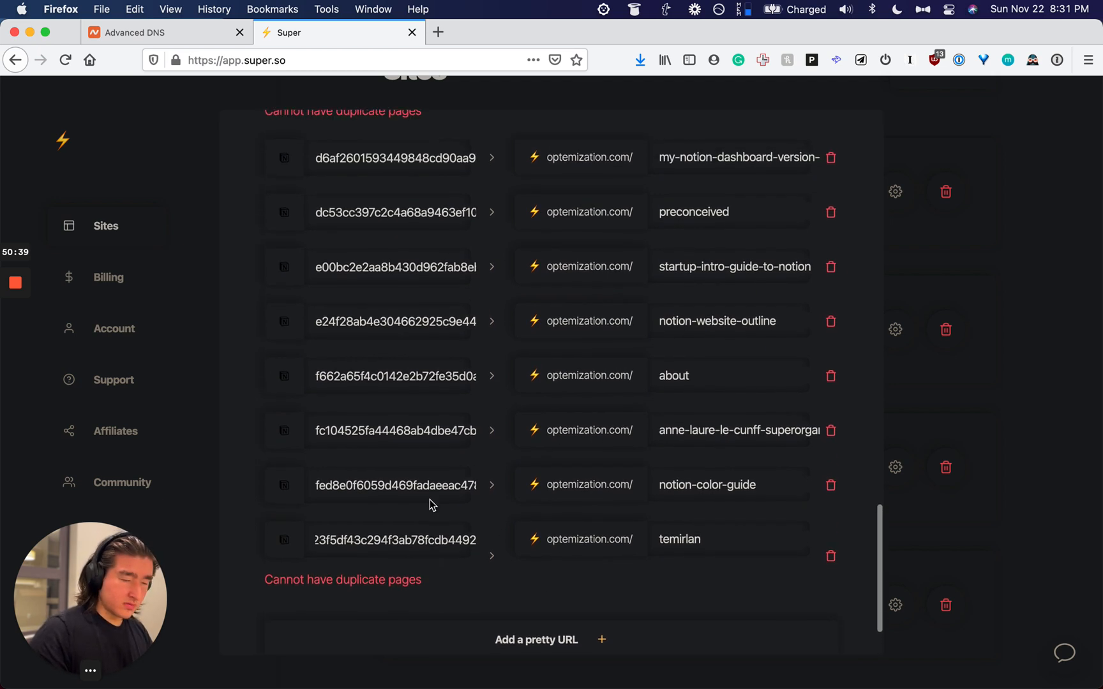
double_click(422, 538)
key(super+c)
double_click(422, 540)
key(super+c)
key(super+f)
key(super+v)
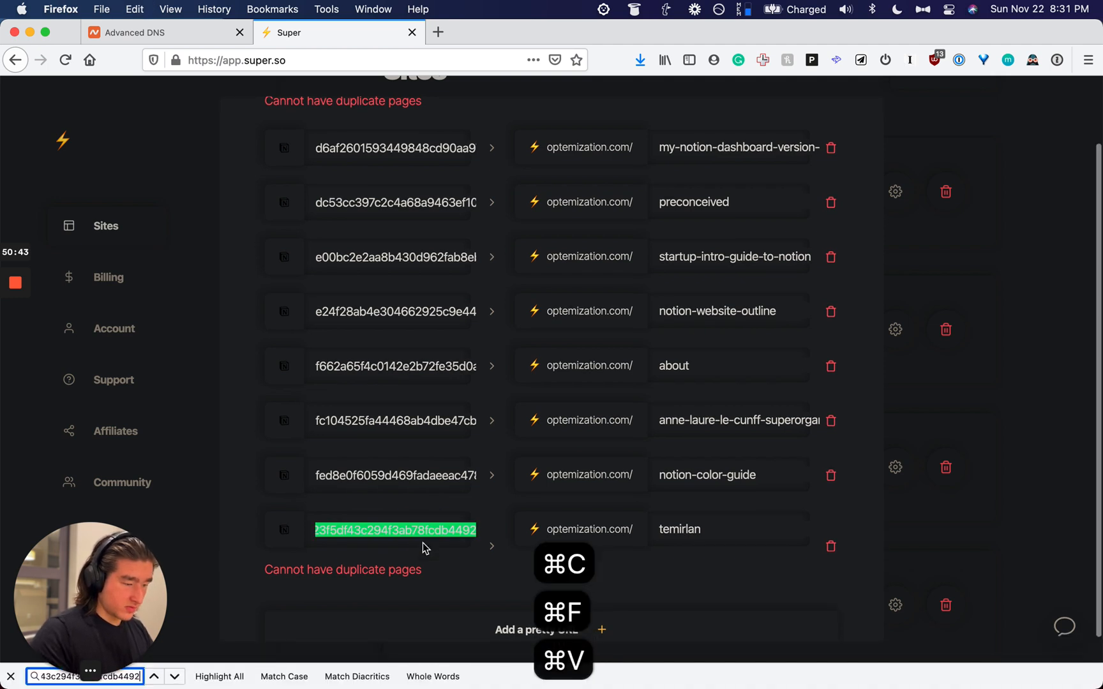
key(Return)
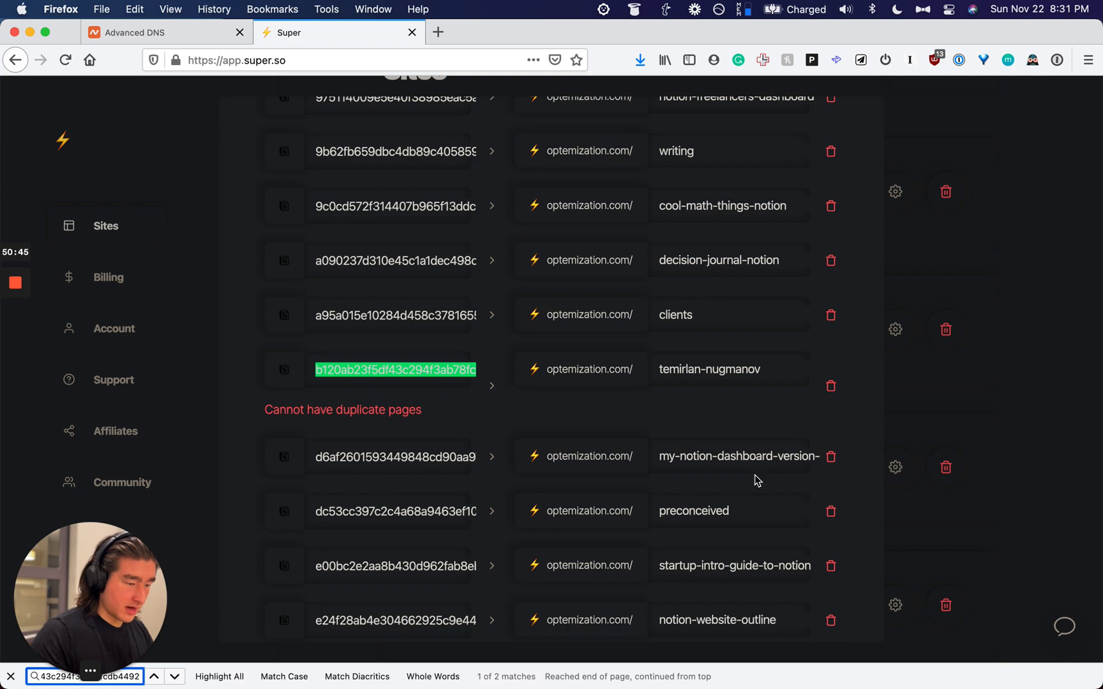
click(831, 386)
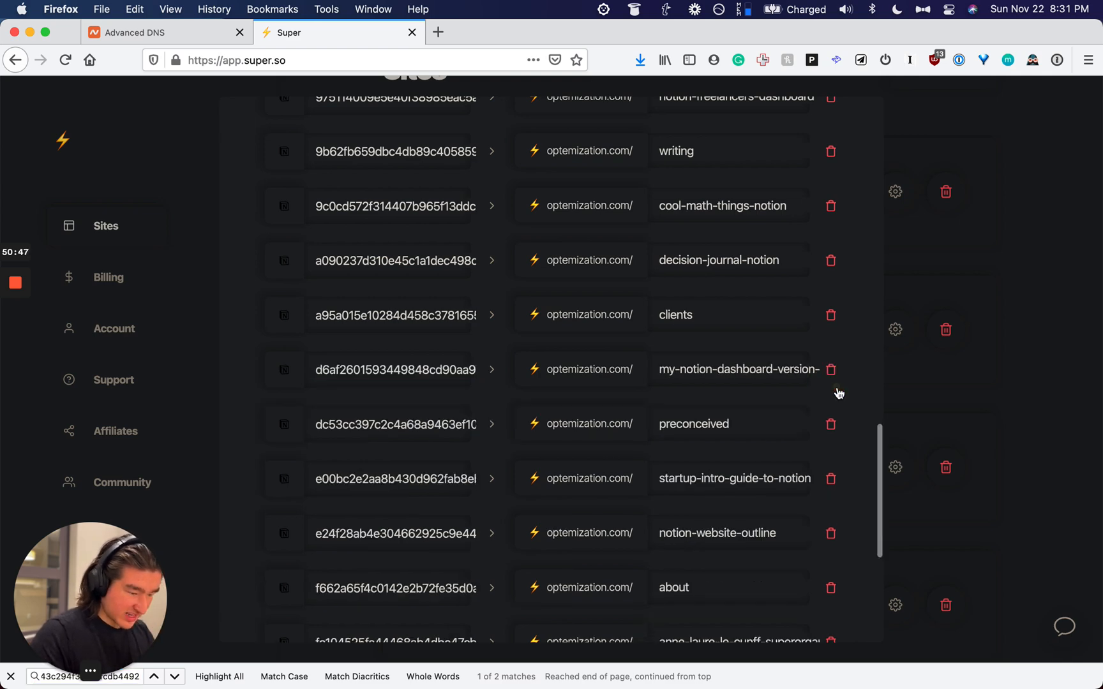
scroll(830, 408, down, 5)
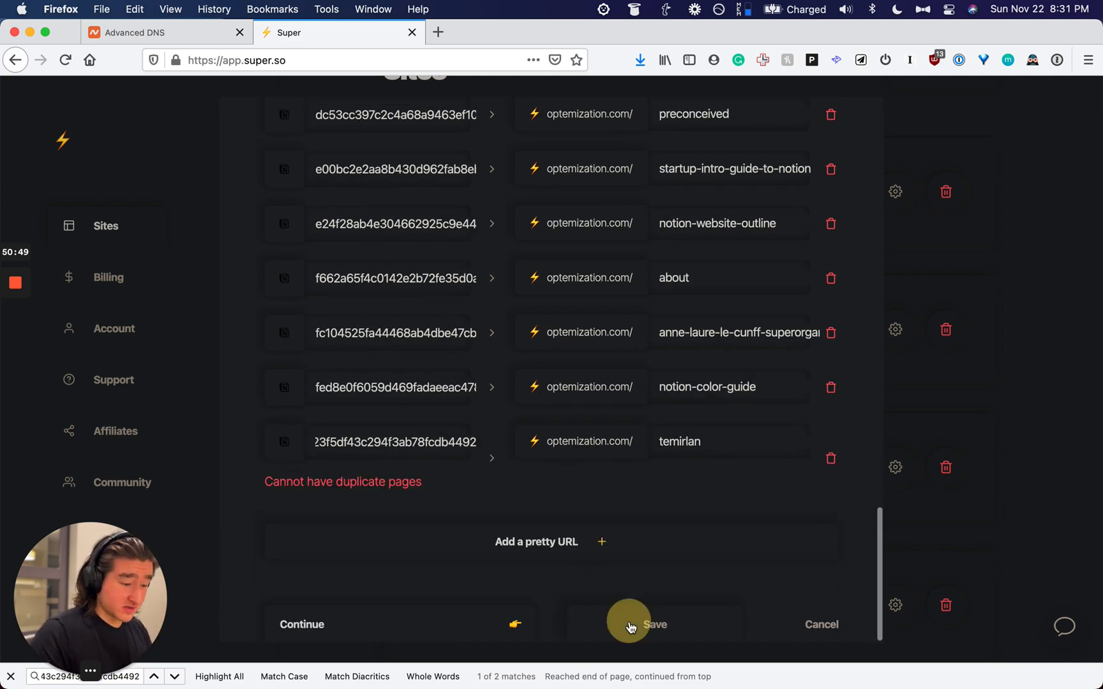
click(630, 627)
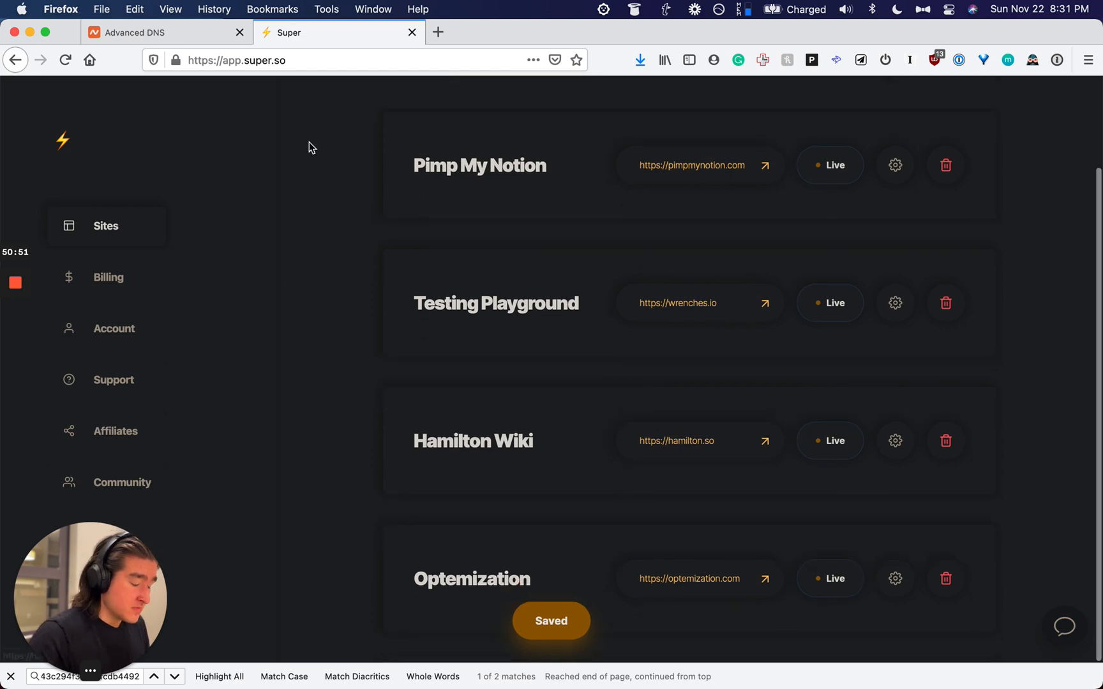
scroll(312, 147, up, 2)
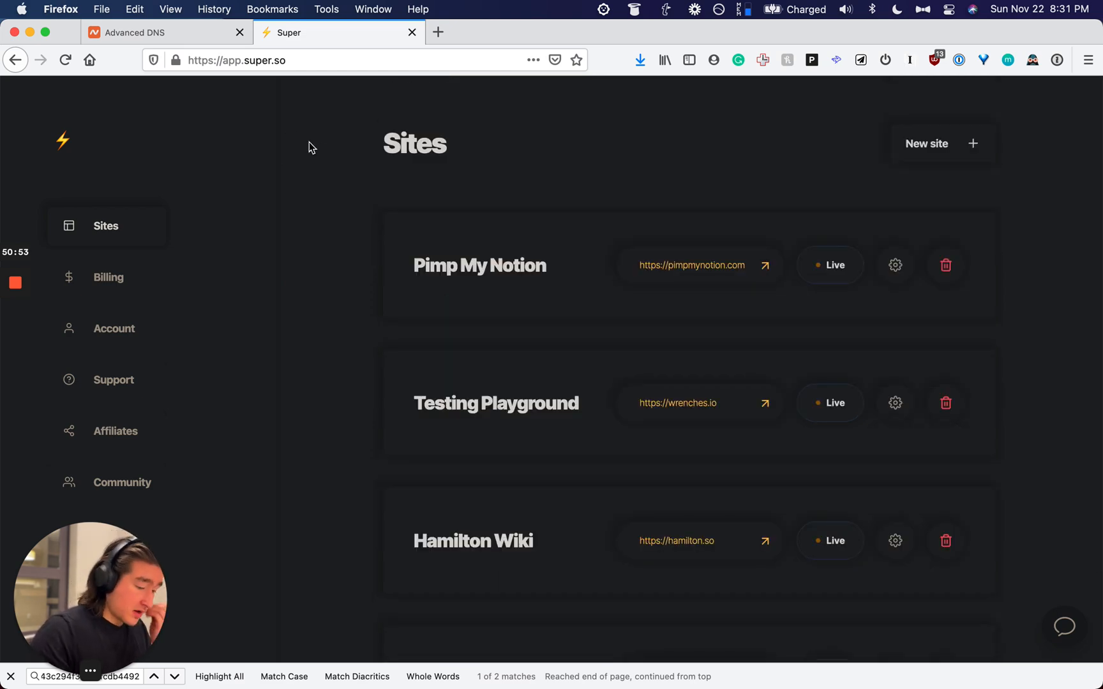
Step: Load optemization.com in a new tab, reload it, and open the newly published personal page
key(cmd+t)
text(optemization.com)
key(Return)
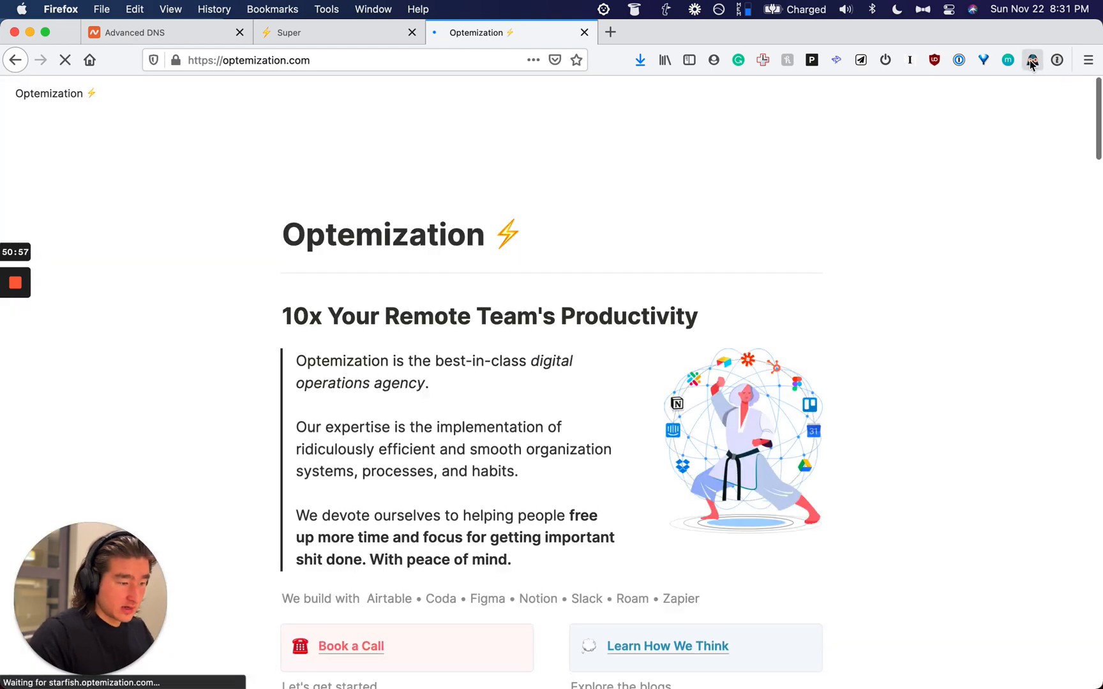
scroll(1034, 343, down, 15)
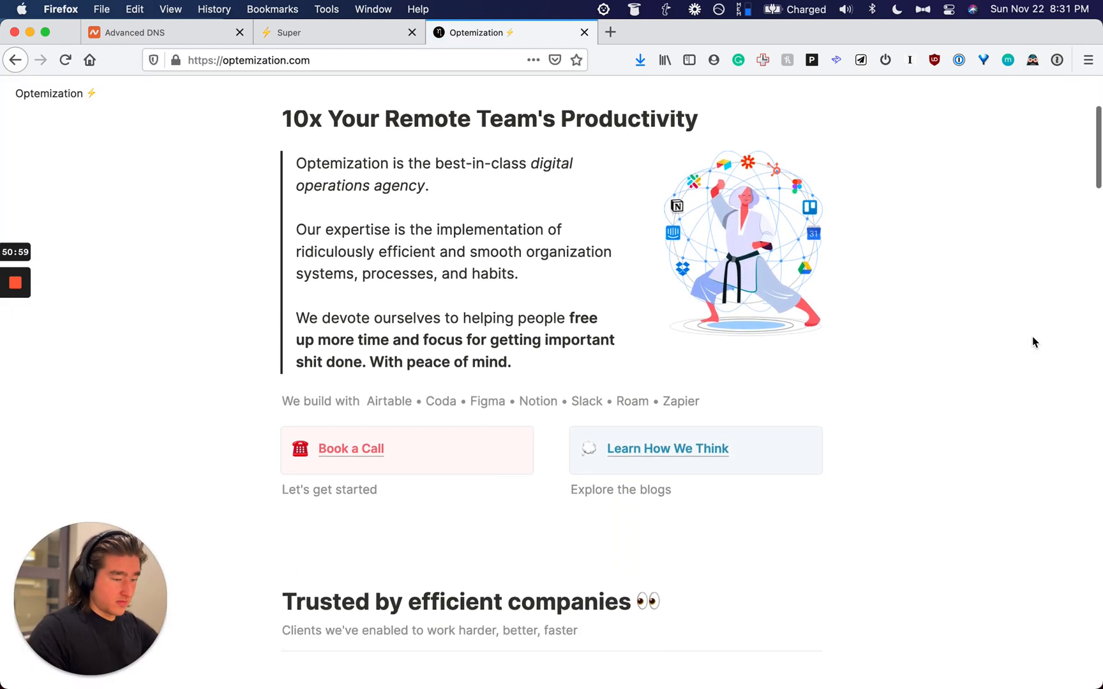
scroll(1033, 343, down, 20)
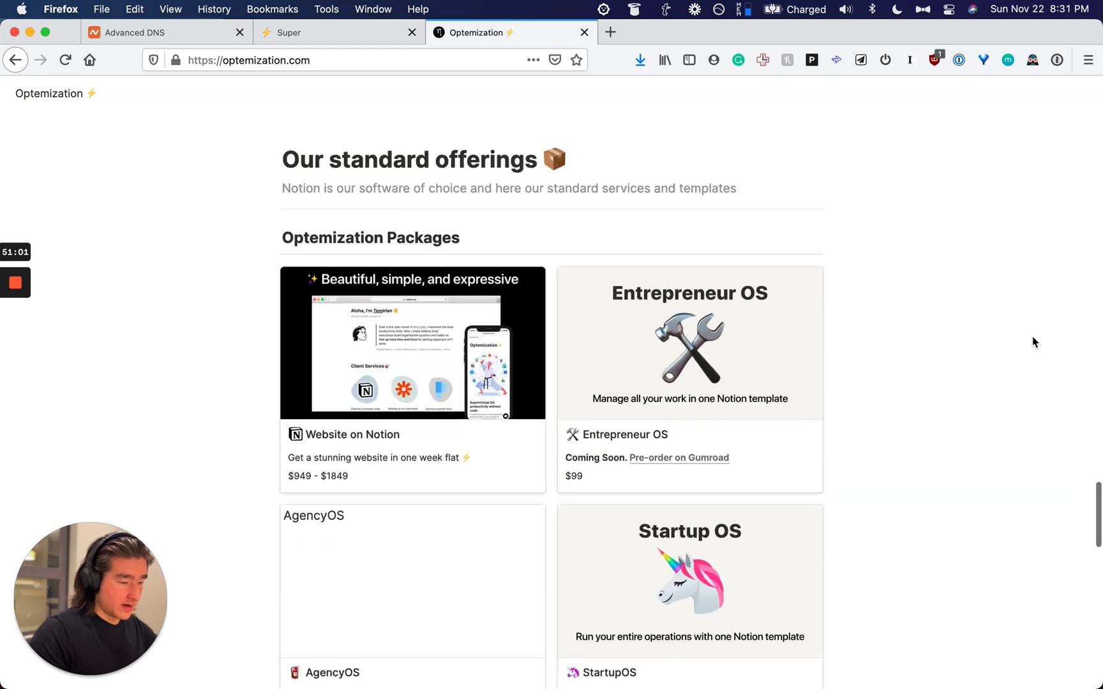
scroll(1034, 342, down, 5)
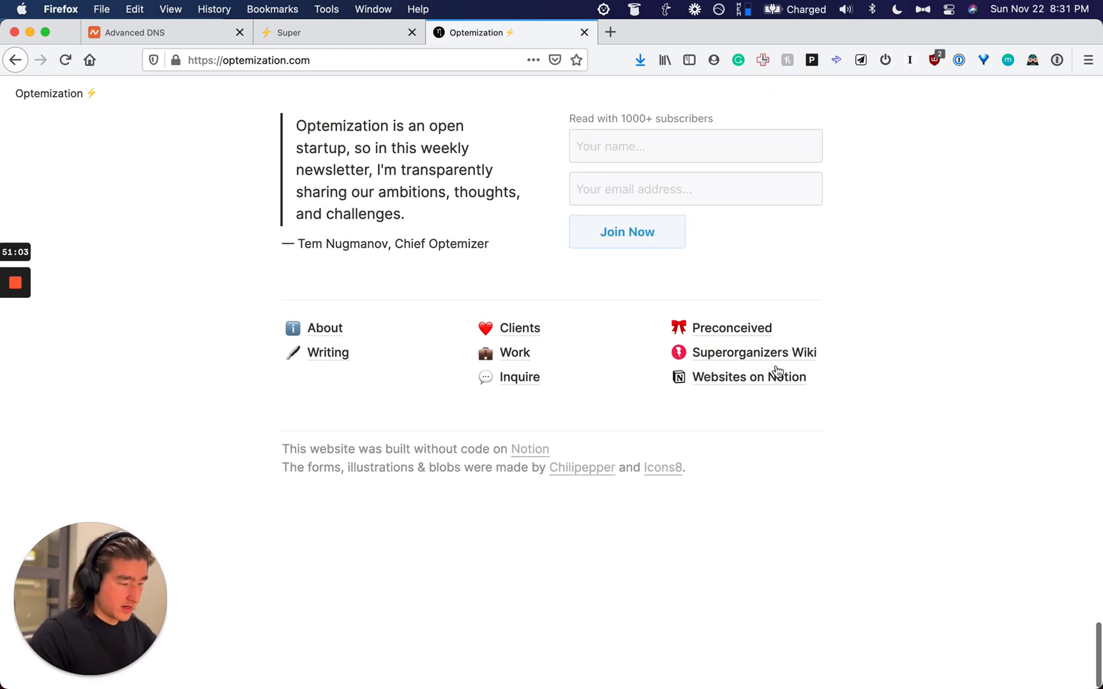
key(super+r)
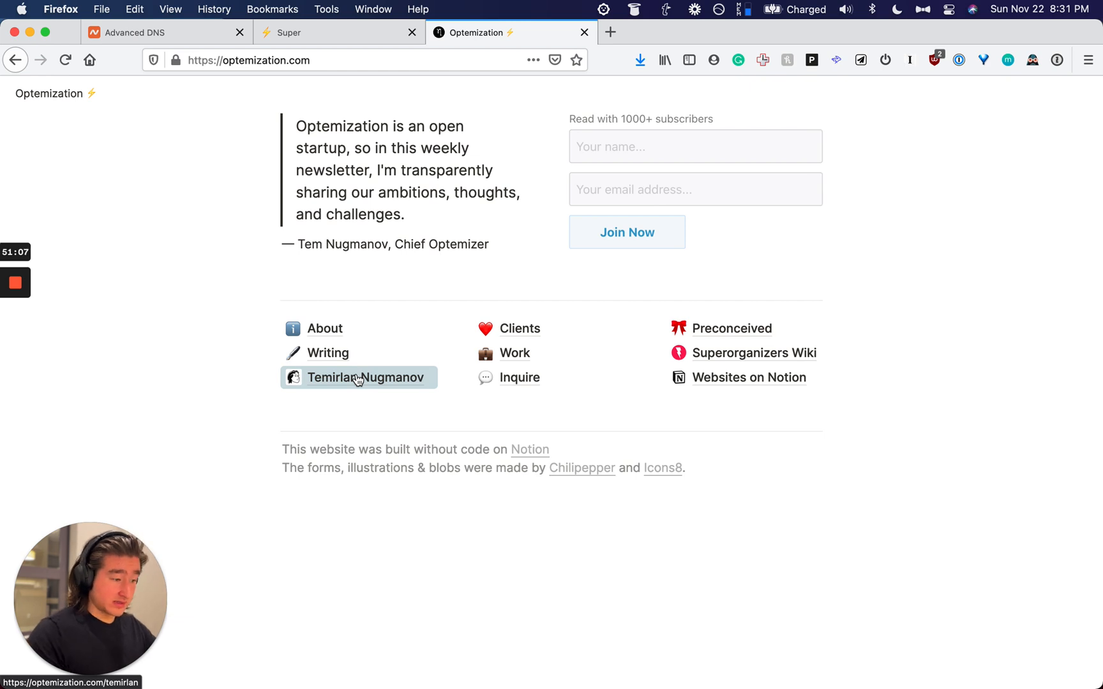
click(328, 387)
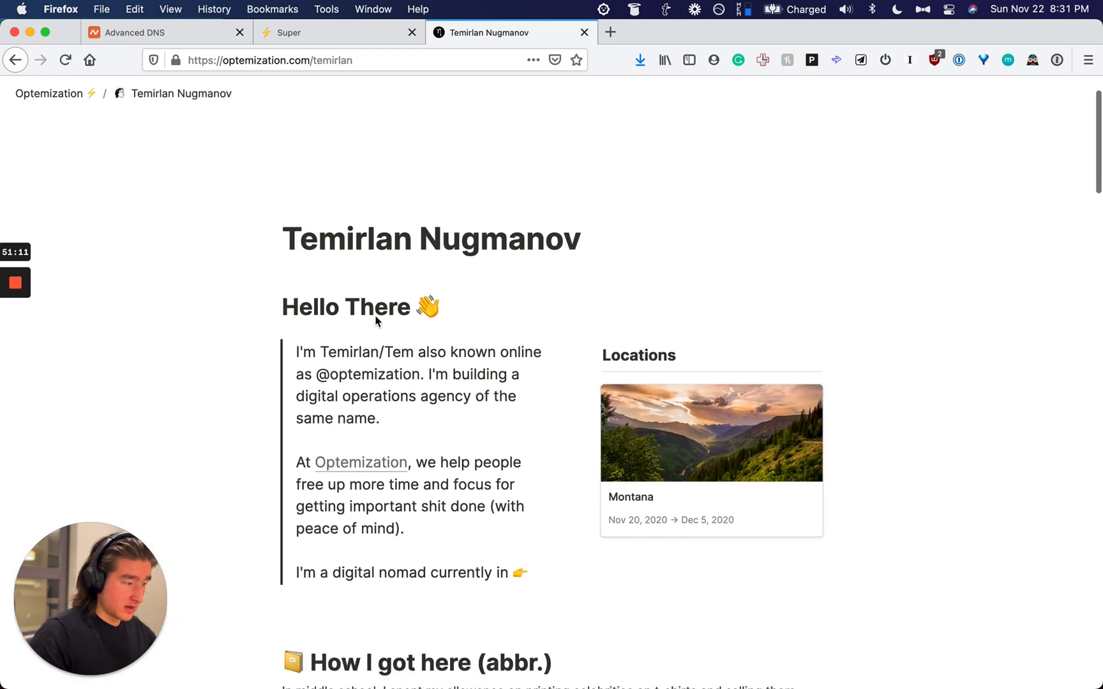
Step: Read through the published Temirlan Nugmanov page and check the YouTube video link under Favorites
scroll(375, 316, down, 2)
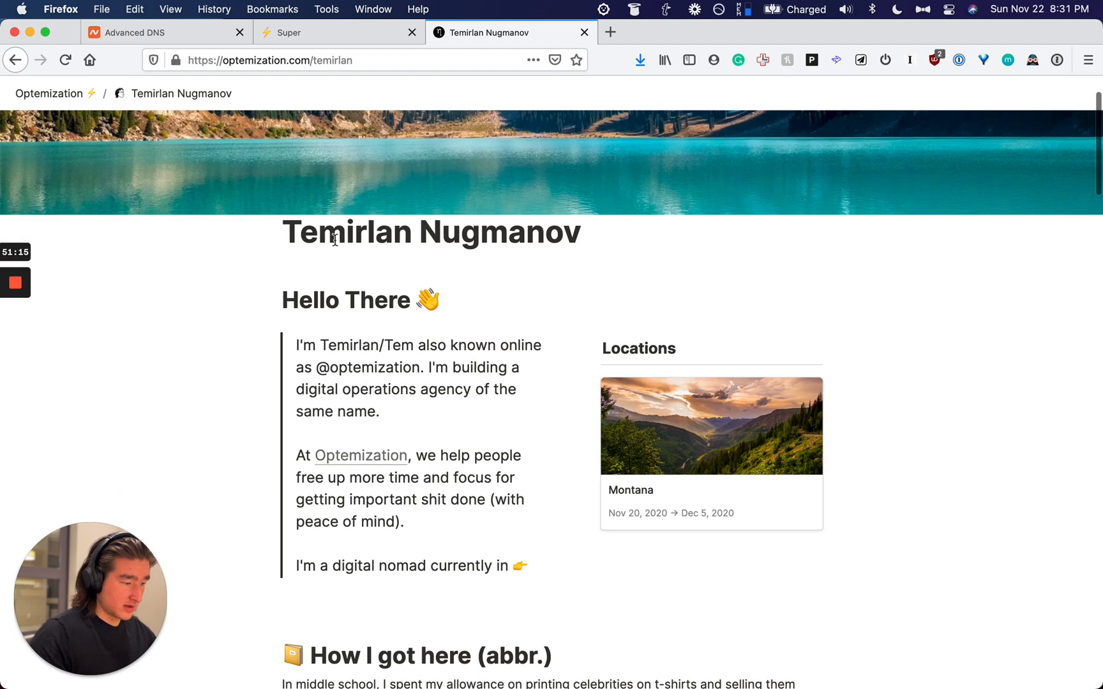
scroll(547, 300, down, 5)
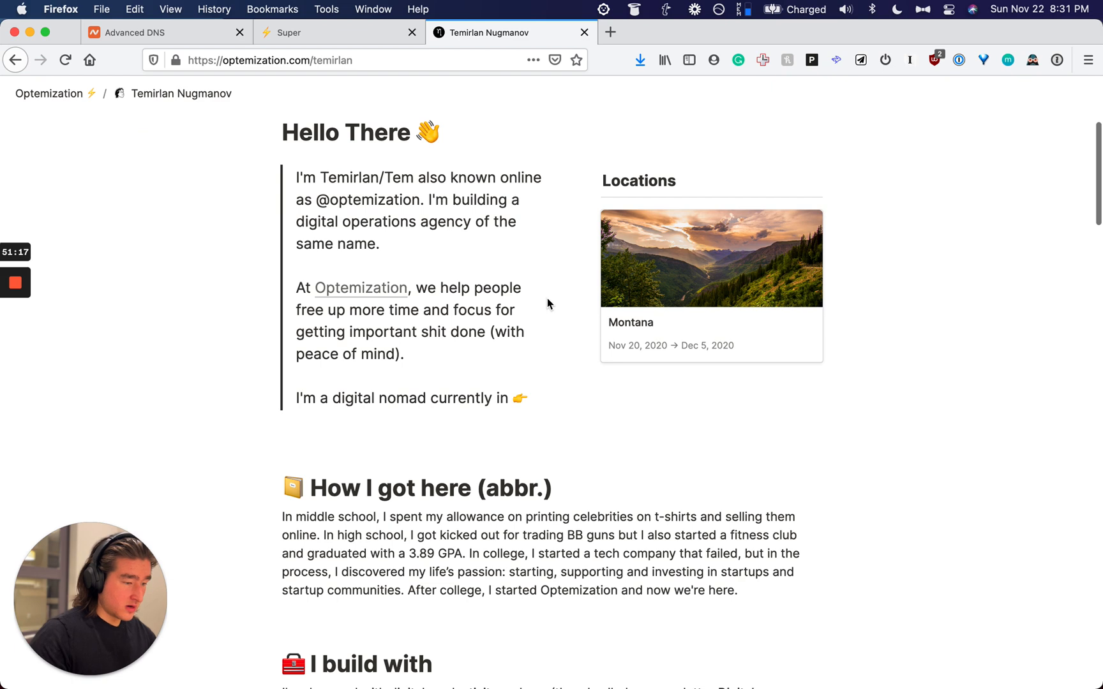
scroll(547, 303, down, 5)
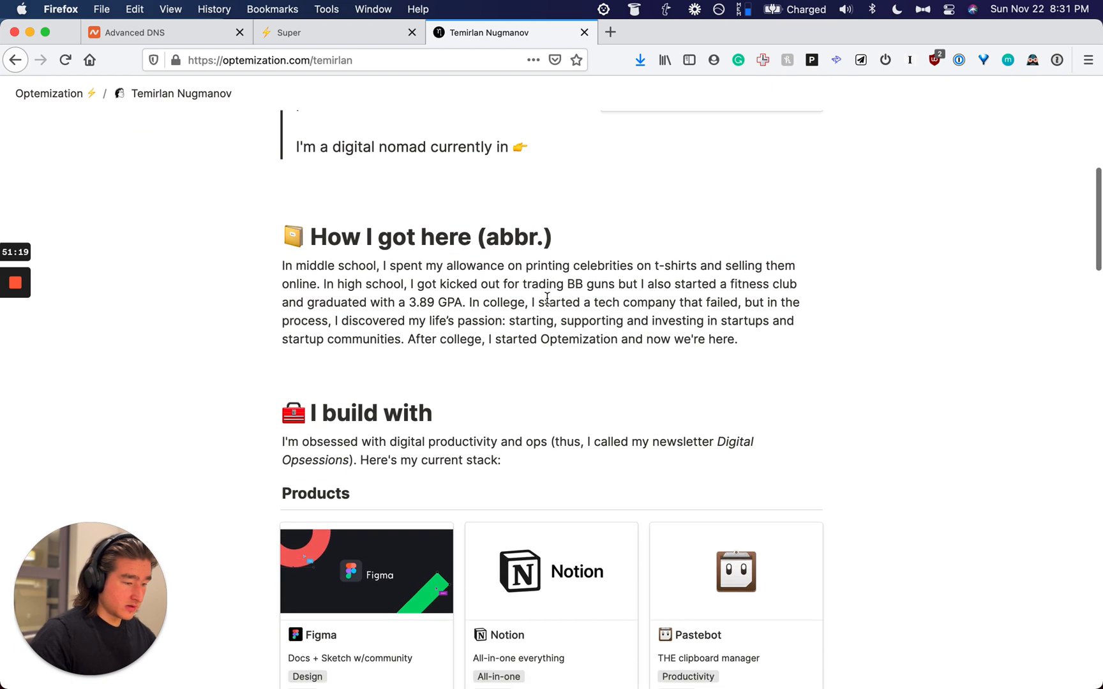
scroll(547, 300, down, 8)
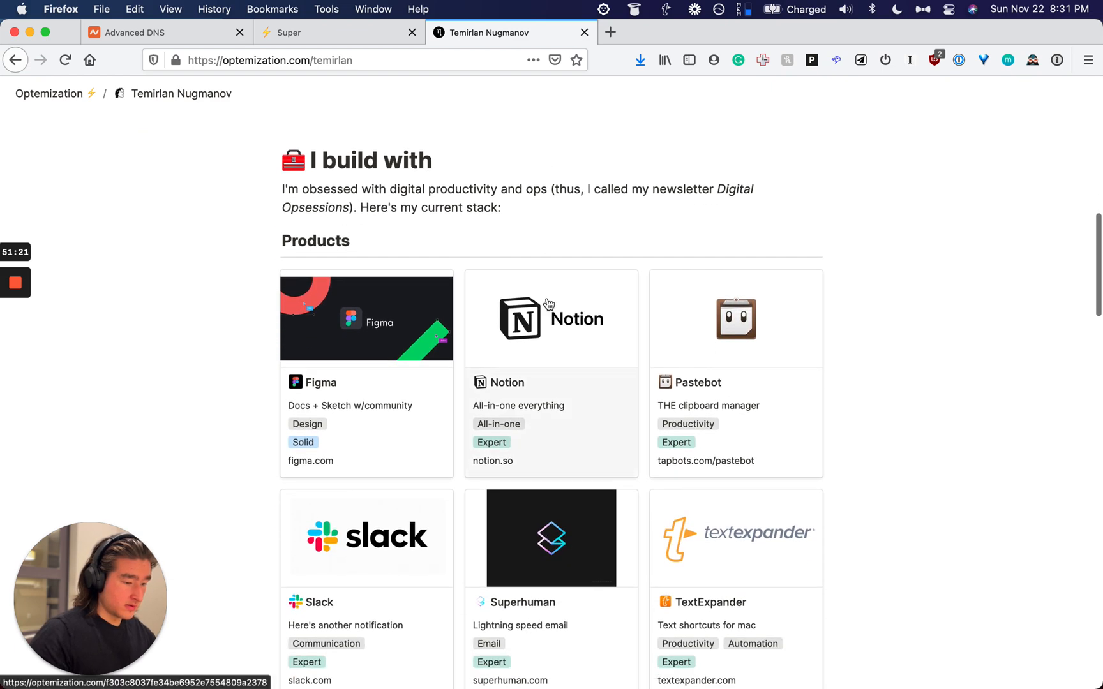
scroll(548, 304, down, 15)
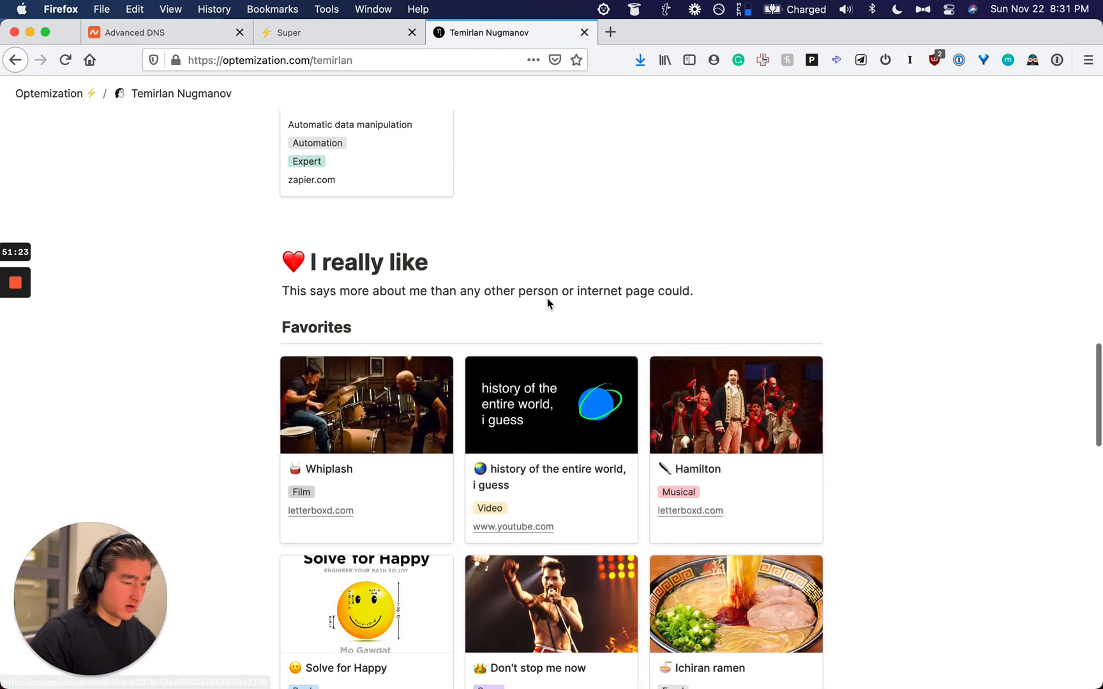
scroll(547, 302, down, 12)
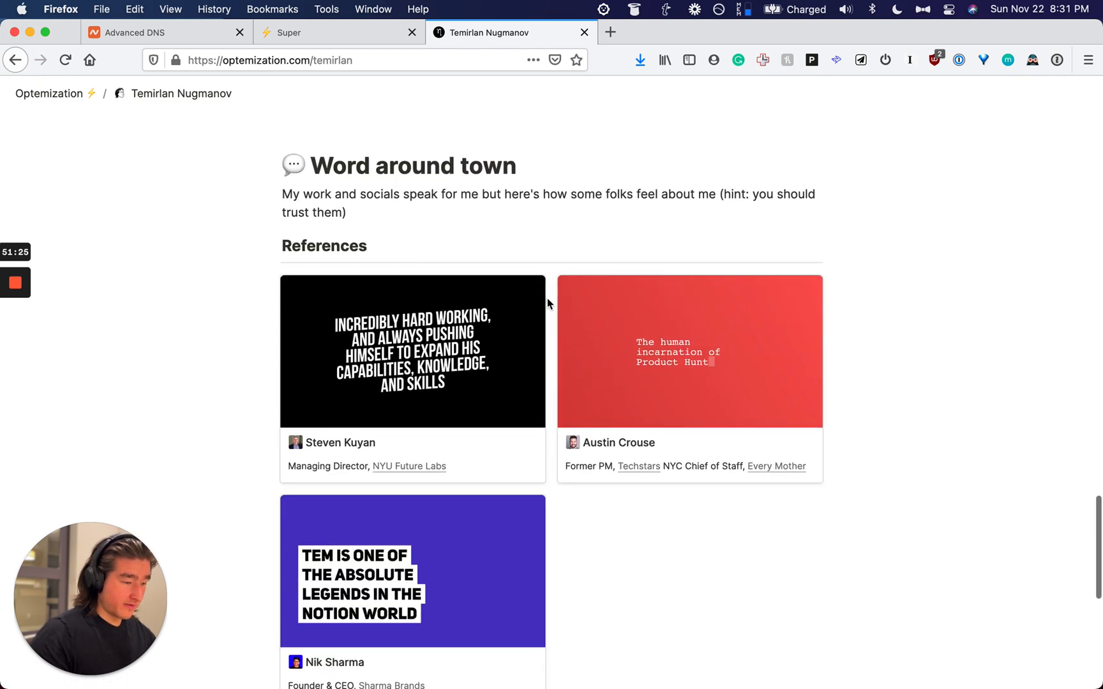
scroll(547, 303, down, 4)
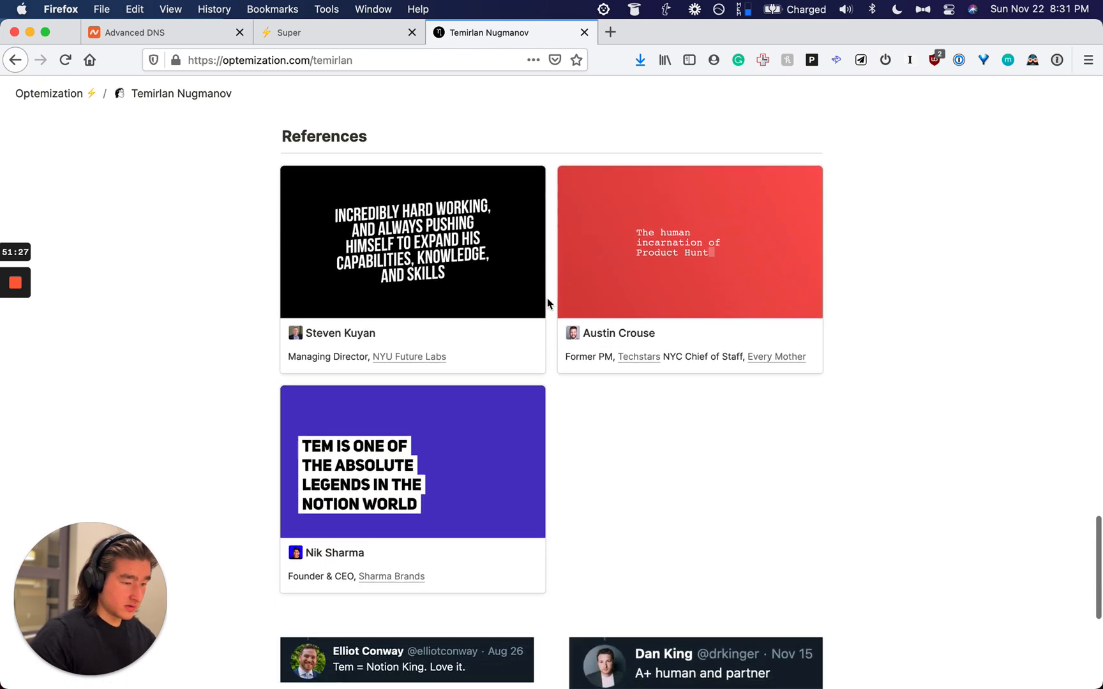
scroll(547, 303, down, 4)
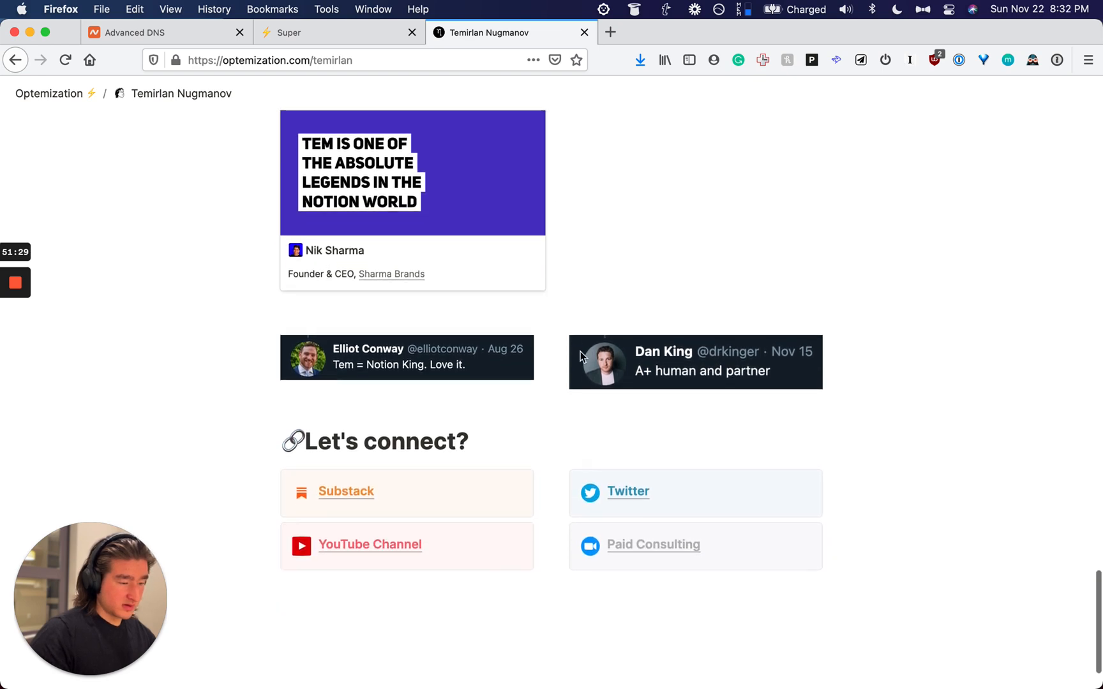
scroll(580, 355, up, 3)
scroll(580, 356, down, 5)
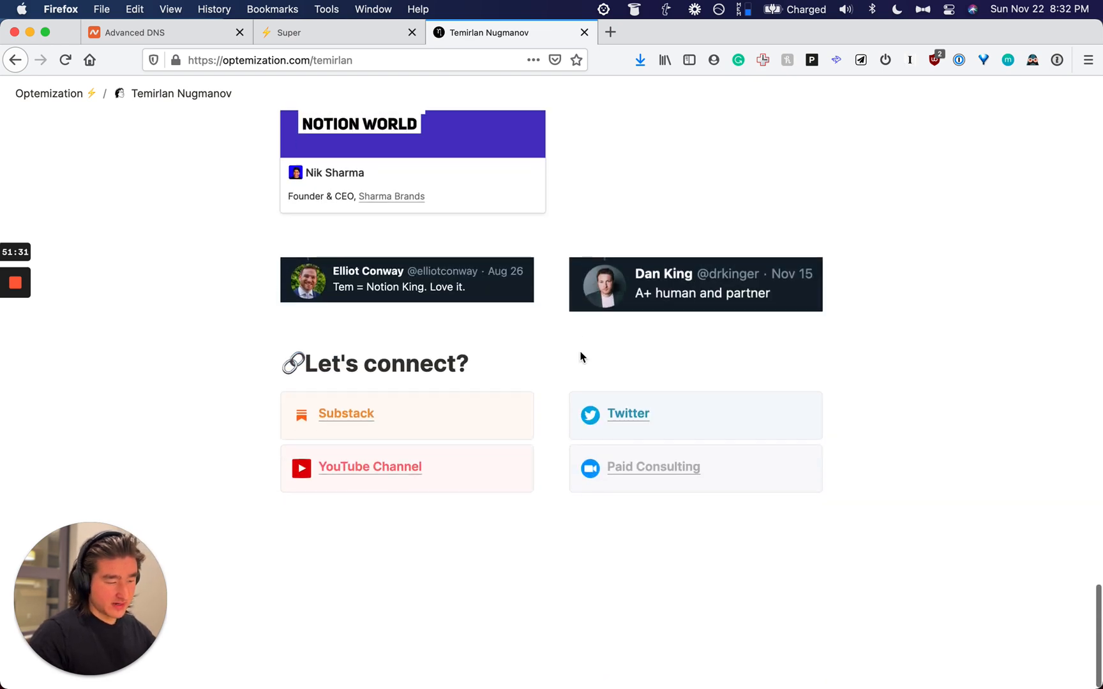
scroll(580, 355, up, 20)
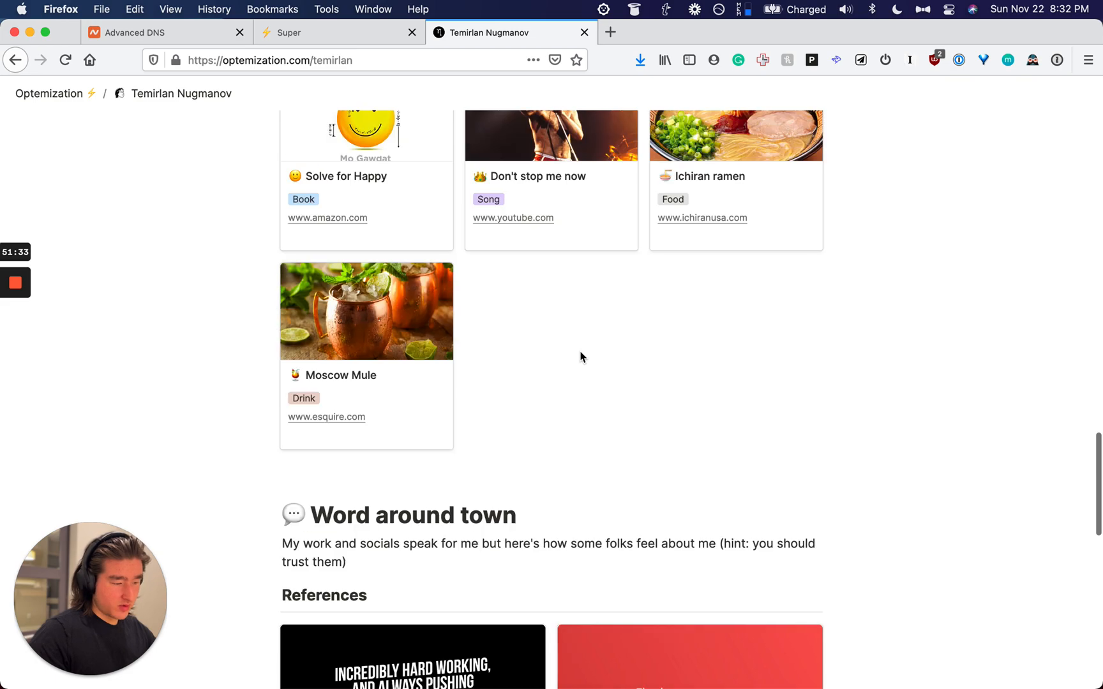
scroll(581, 352, up, 20)
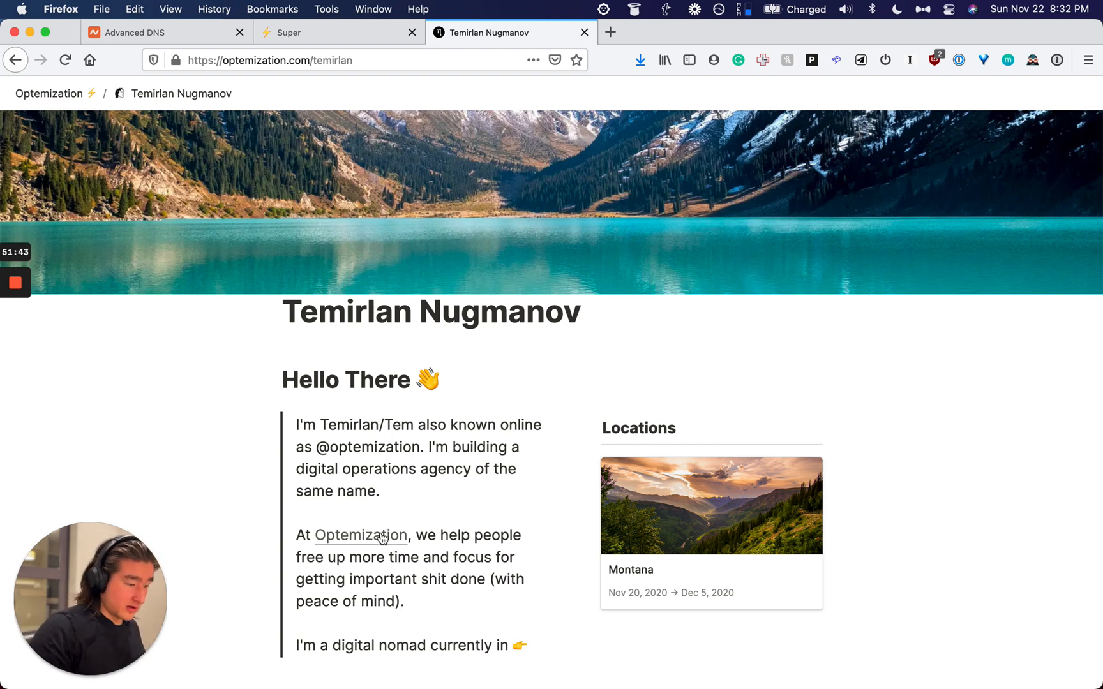
scroll(386, 549, down, 10)
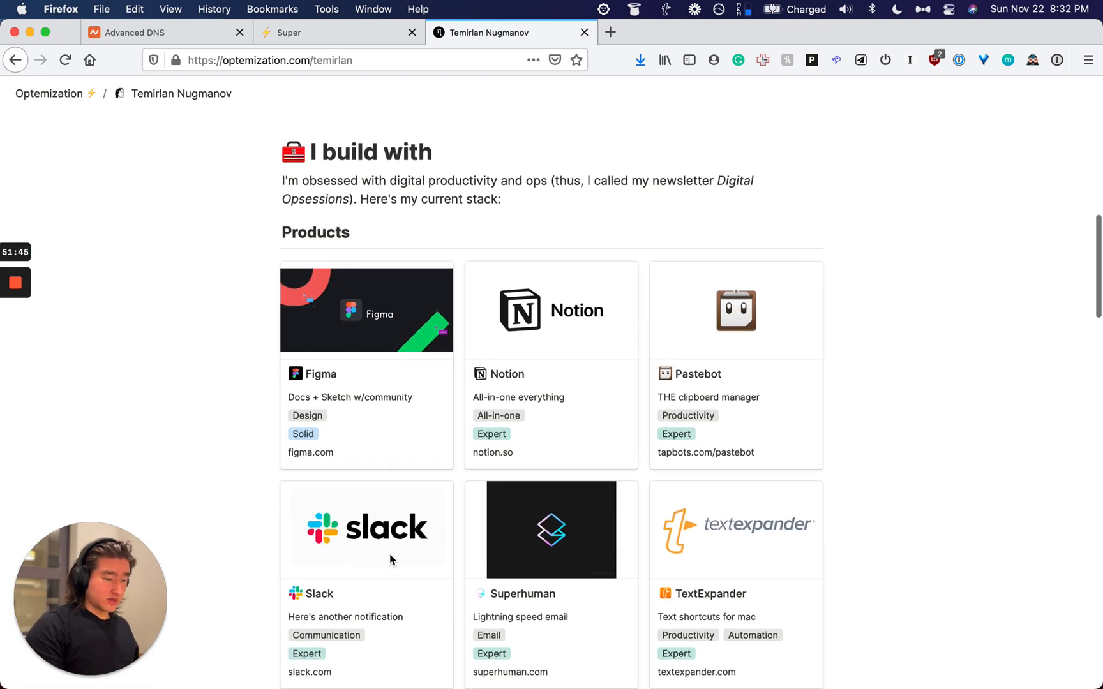
scroll(390, 560, down, 10)
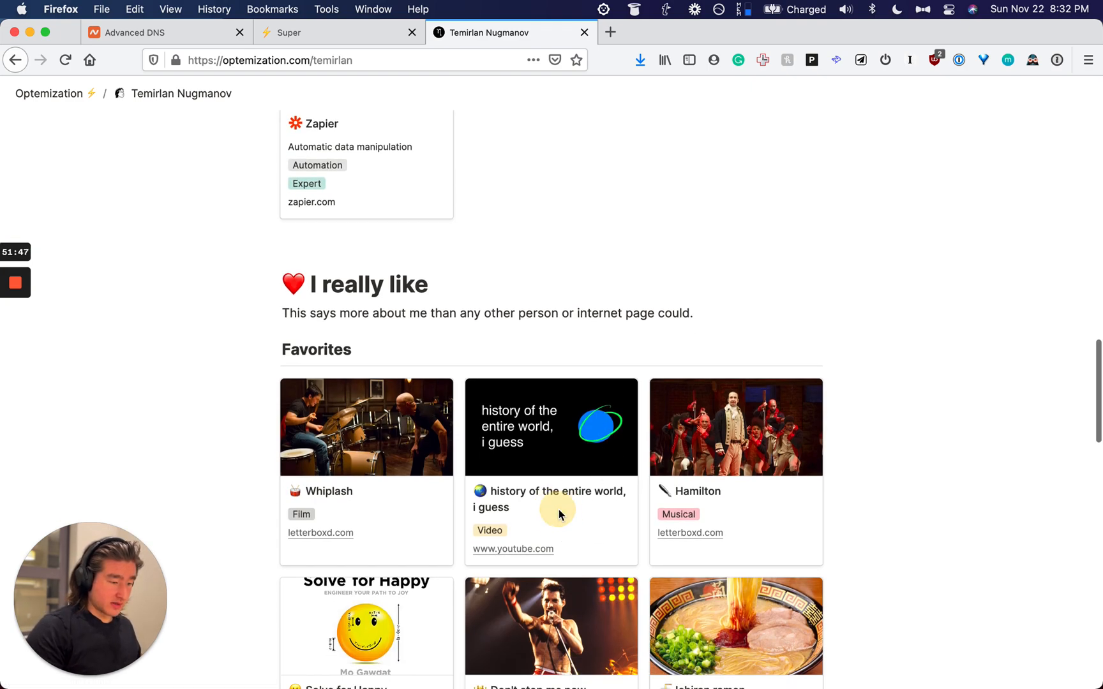
click(524, 557)
key(super+w)
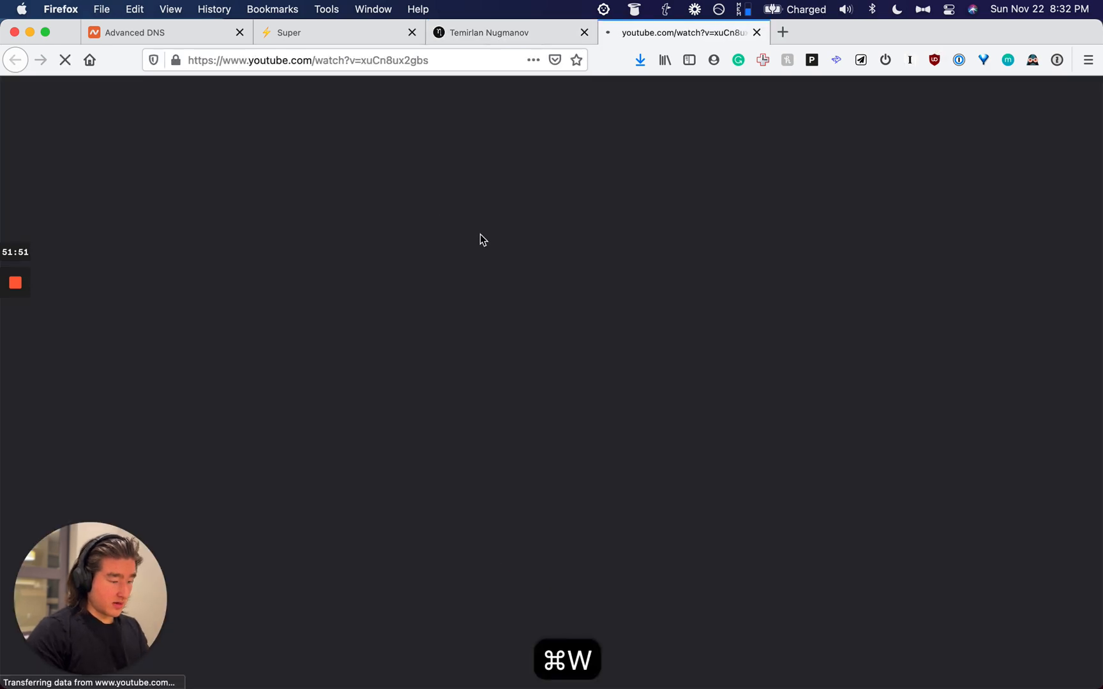
Step: Test the Optemization link in the page's intro
scroll(505, 230, up, 6)
scroll(504, 248, up, 10)
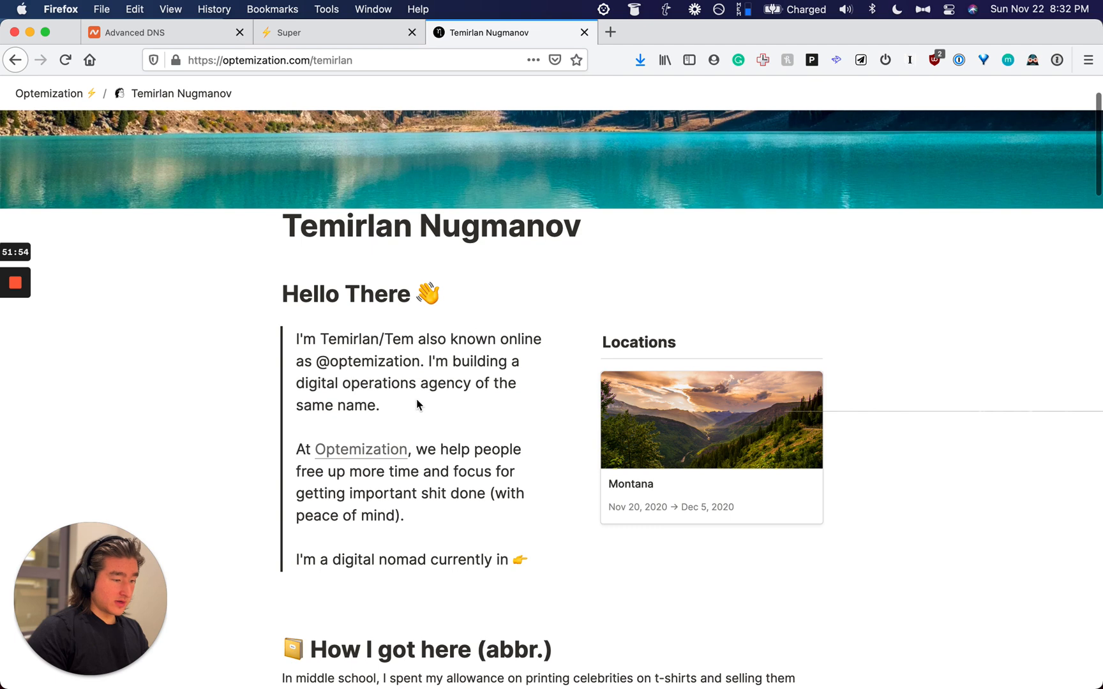
click(387, 455)
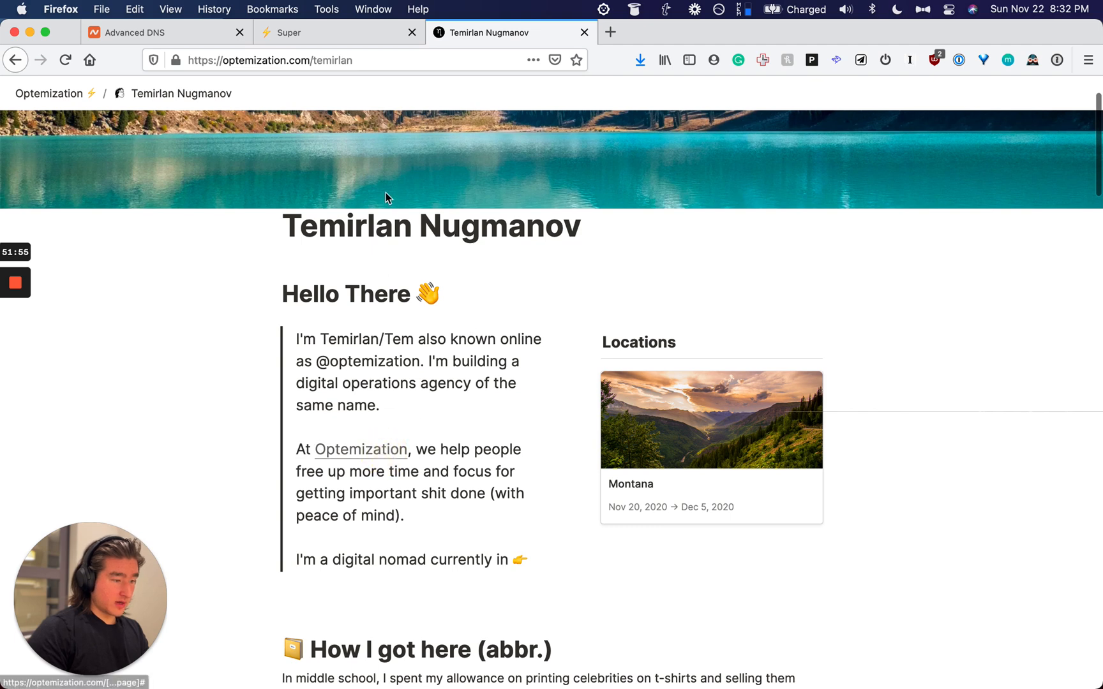
click(355, 453)
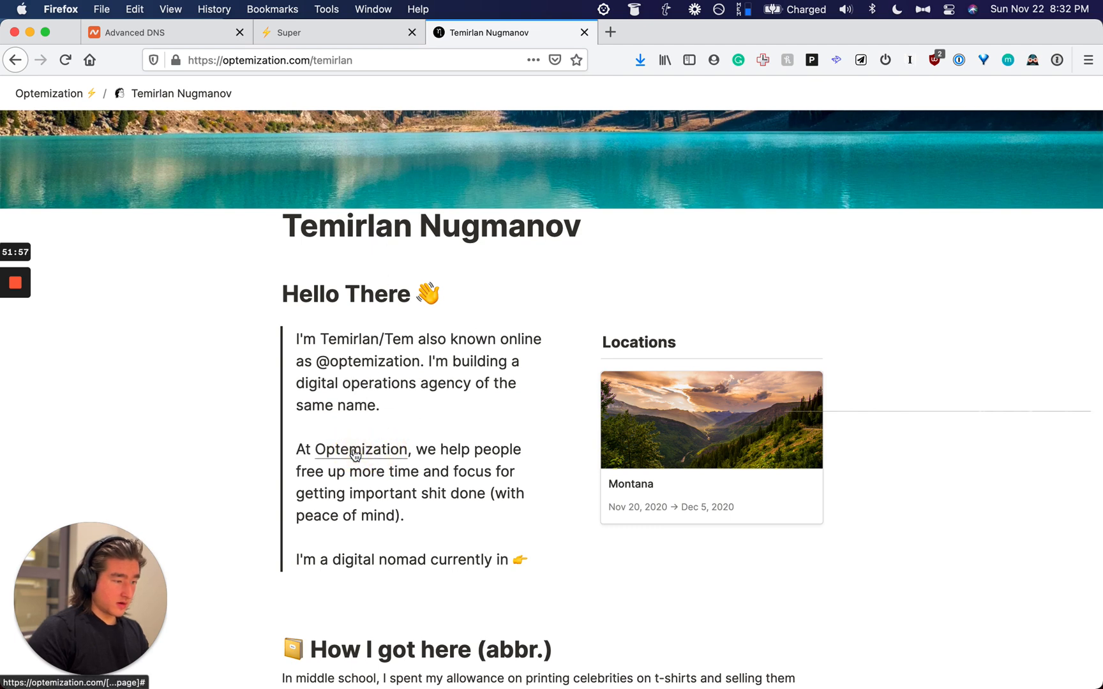
scroll(359, 452, down, 3)
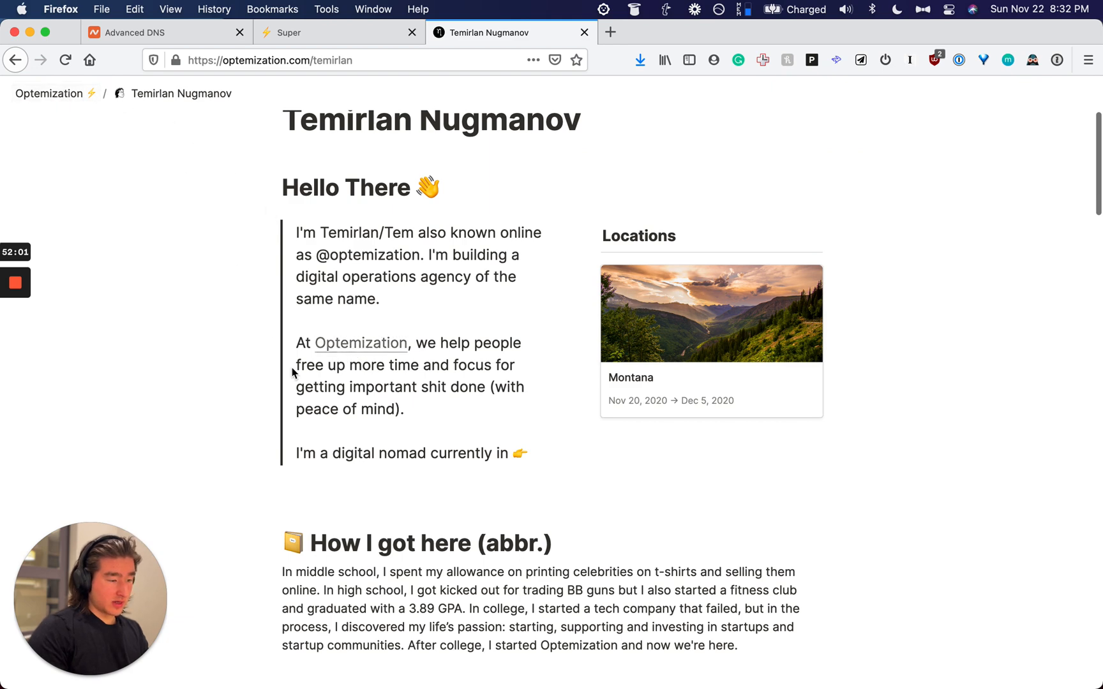
scroll(291, 373, down, 20)
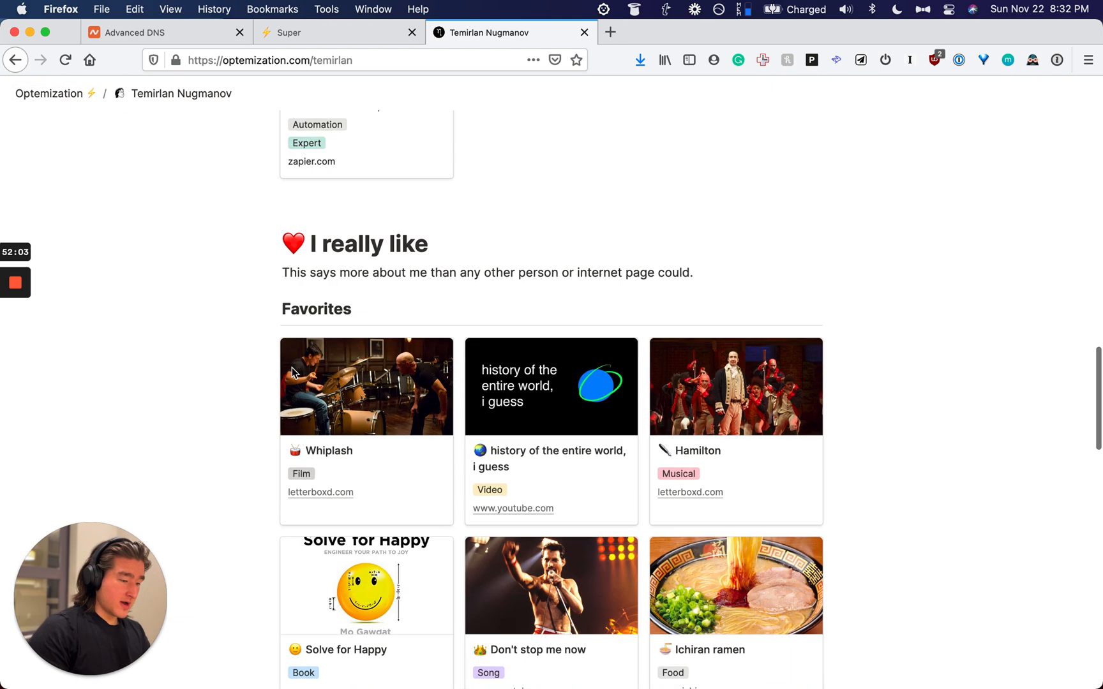
scroll(292, 372, down, 2)
scroll(540, 427, down, 12)
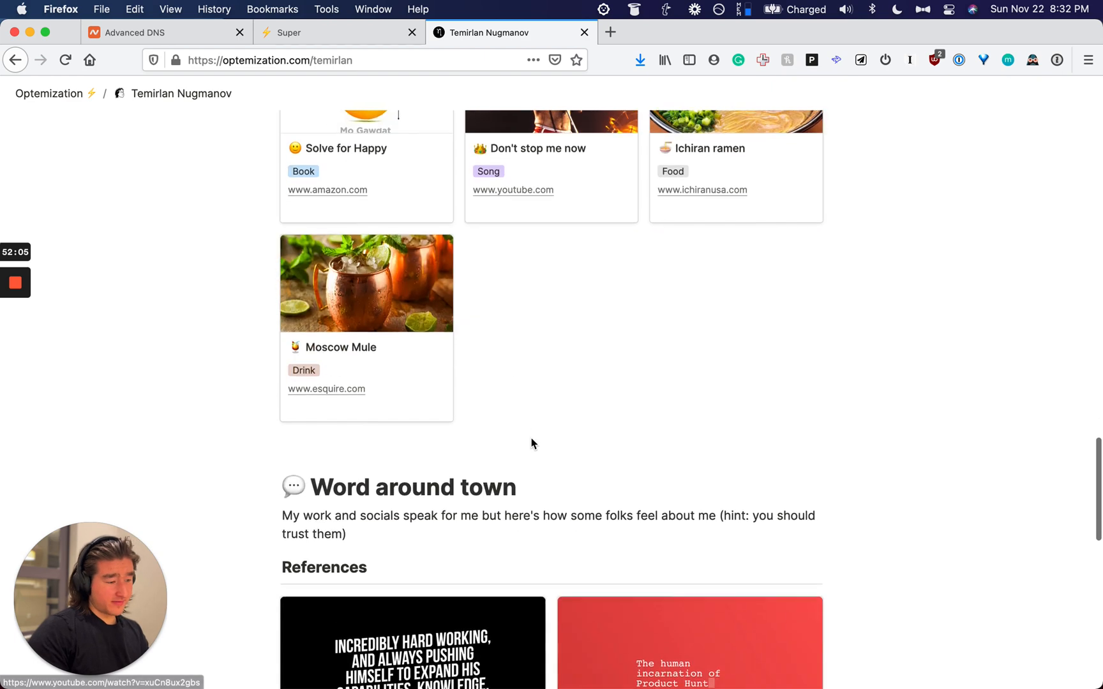
scroll(345, 401, down, 13)
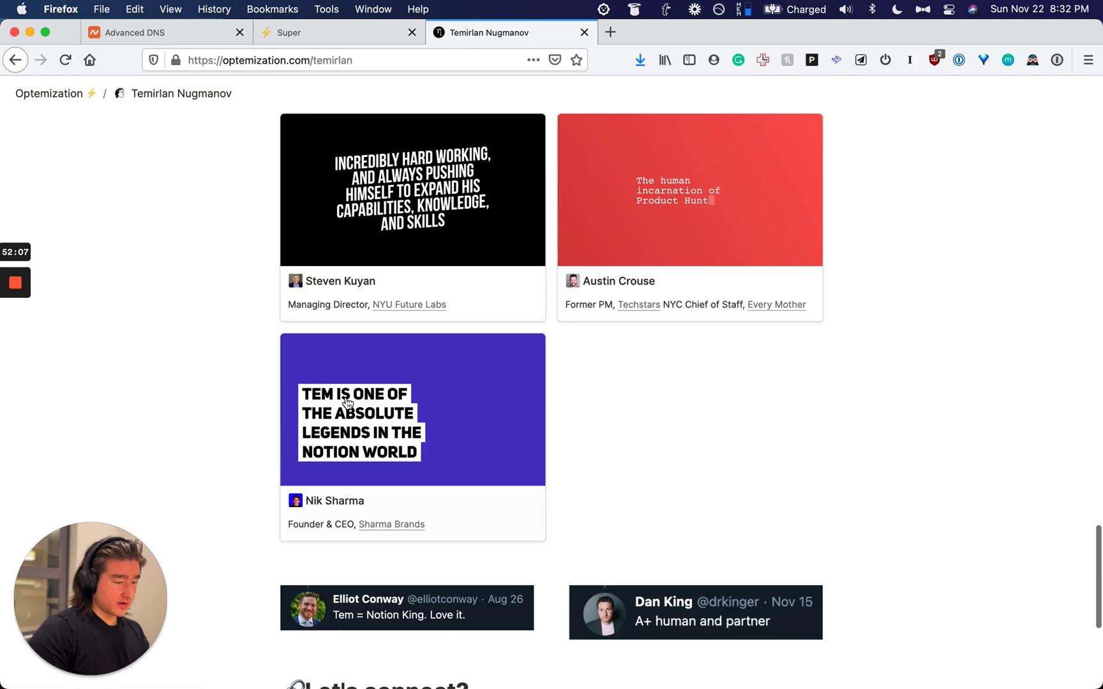
click(401, 306)
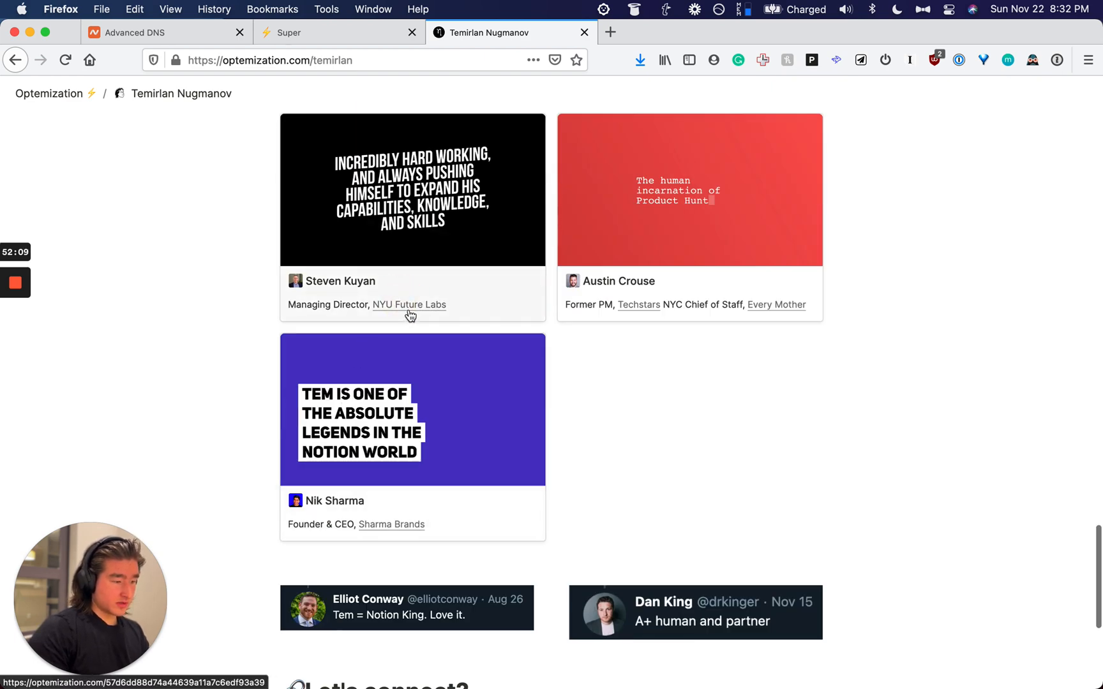
click(412, 301)
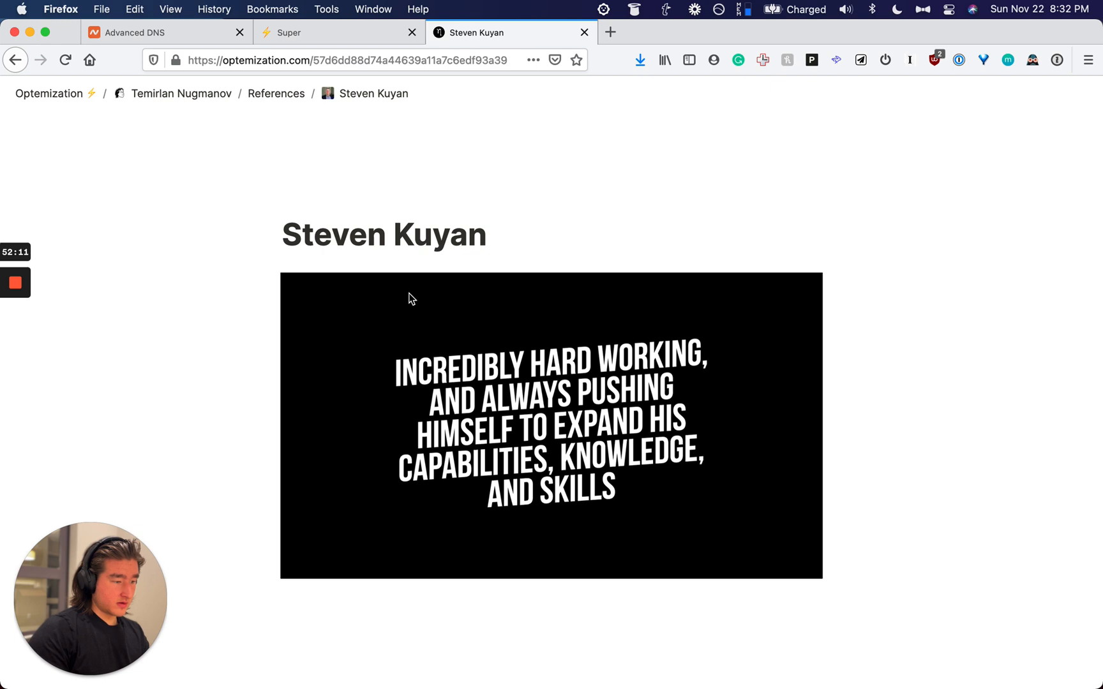
scroll(388, 243, up, 3)
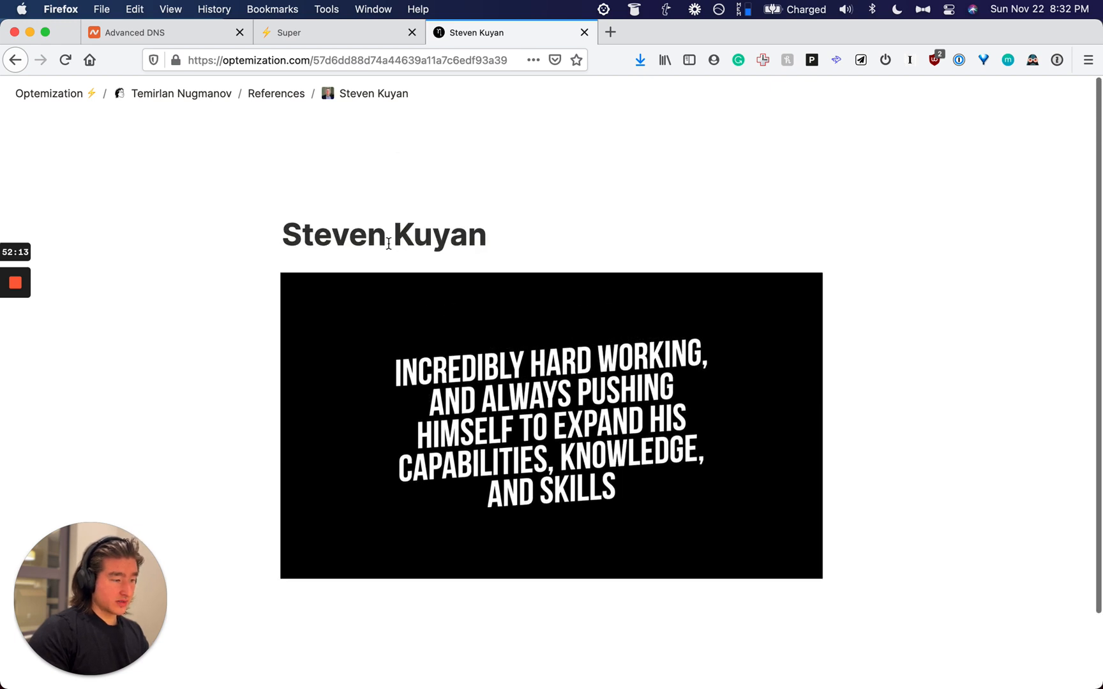
key(super+bracketleft)
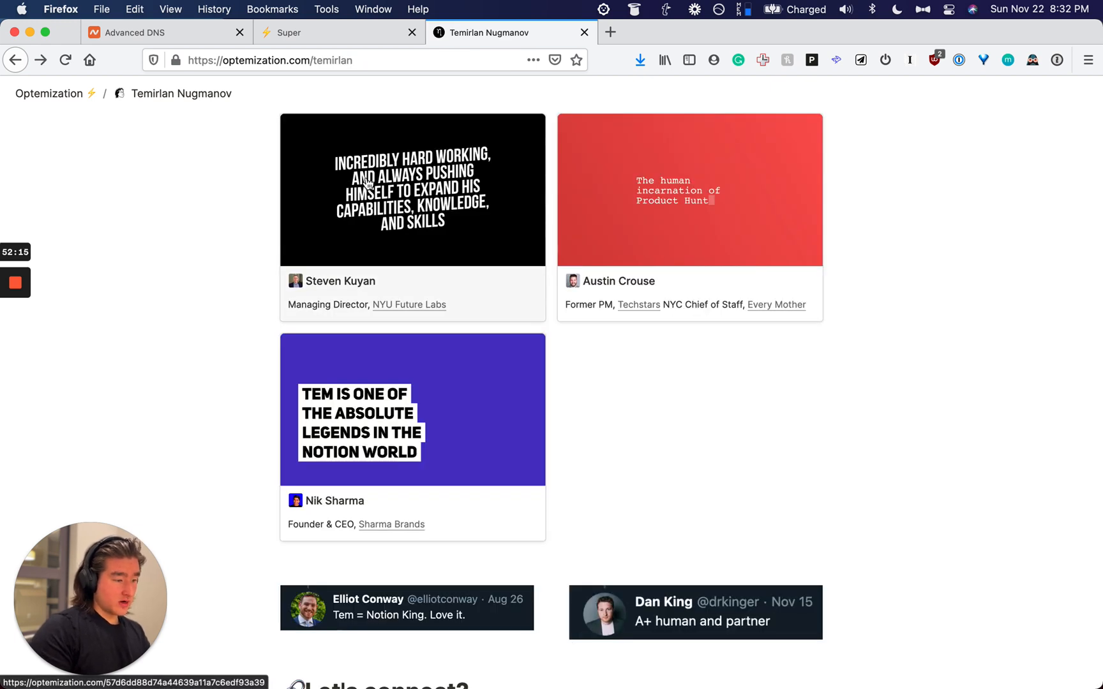
scroll(505, 251, down, 5)
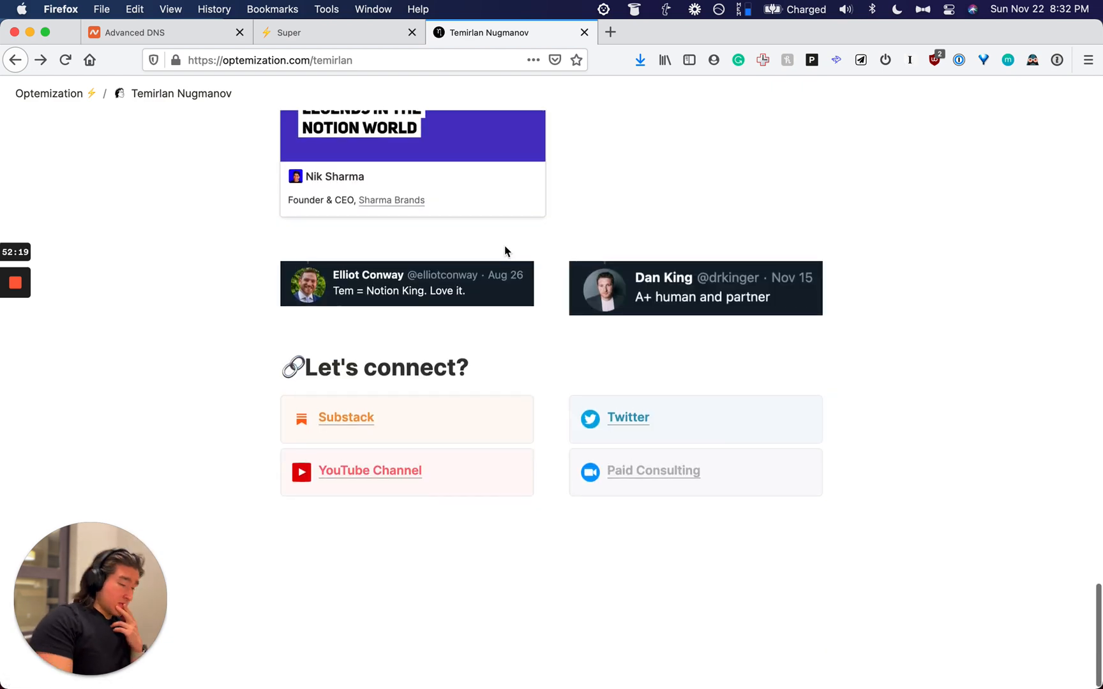
scroll(504, 251, up, 20)
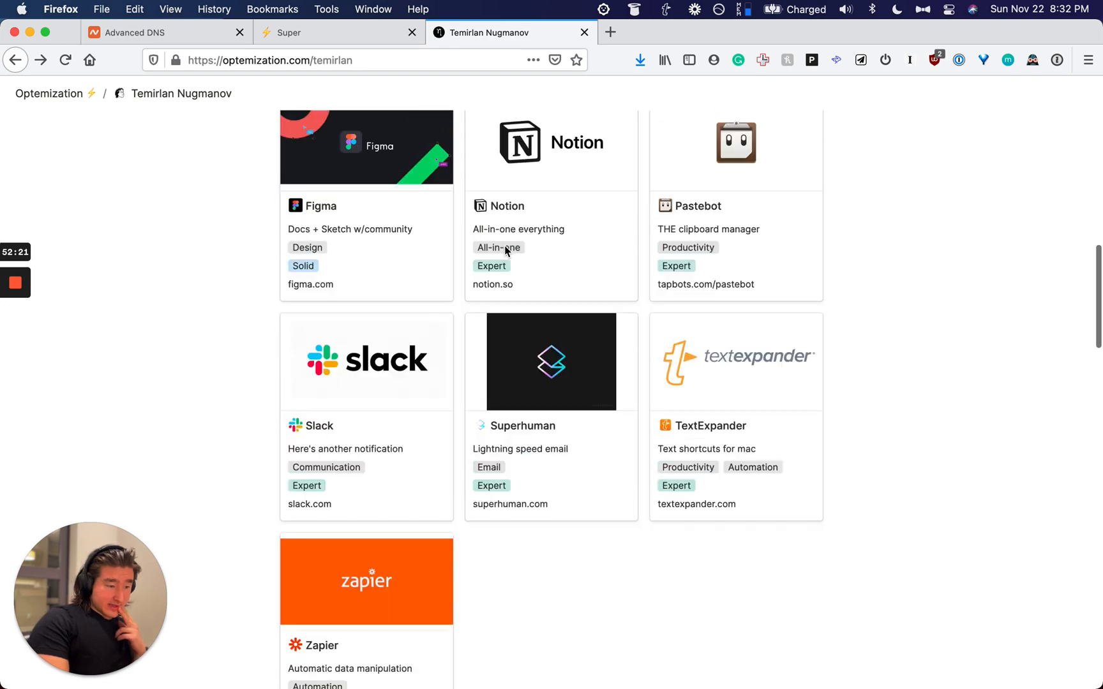
scroll(504, 251, up, 2)
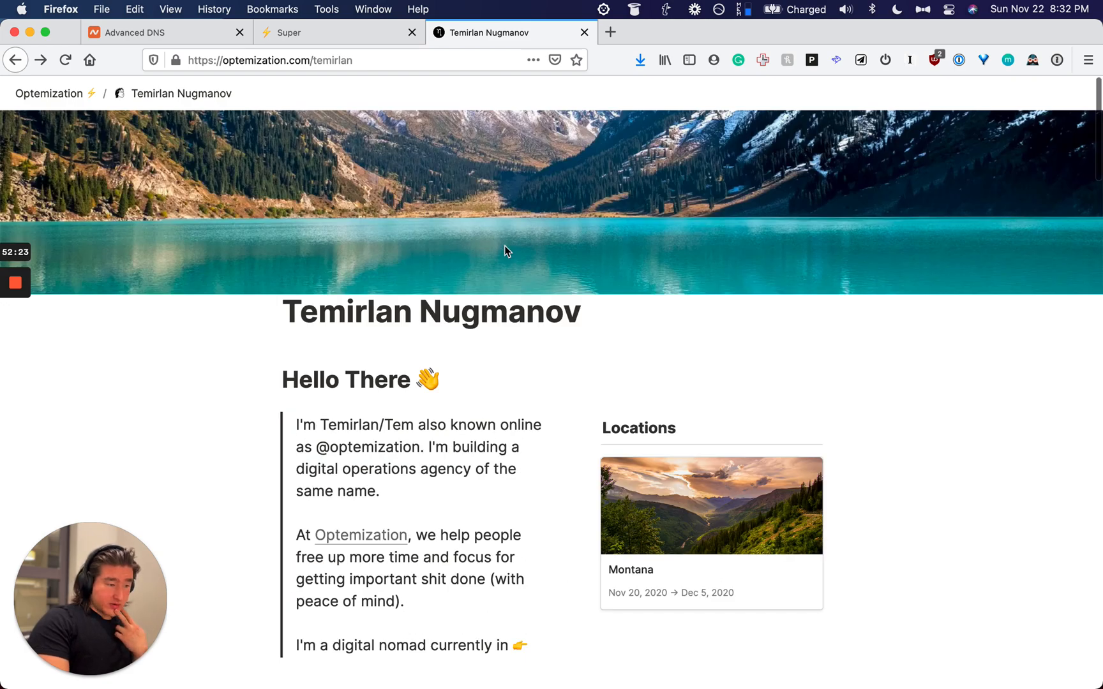
key(super+space)
Step: Bring up Notion and remove the page's cover image and page icon
text(no)
key(Return)
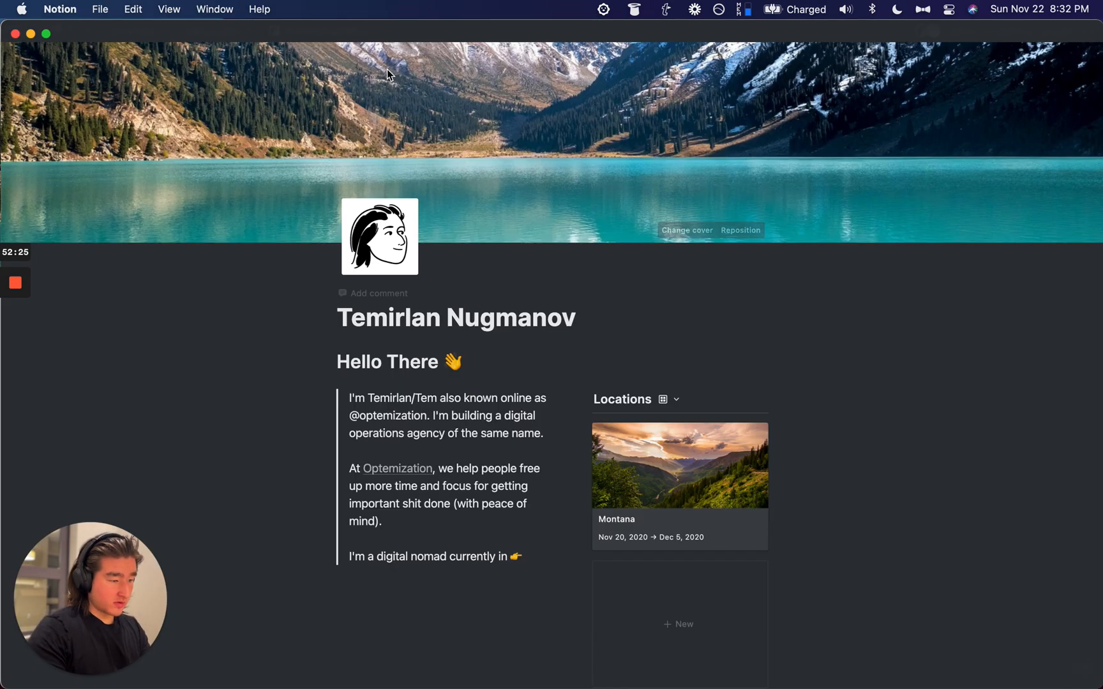
click(696, 230)
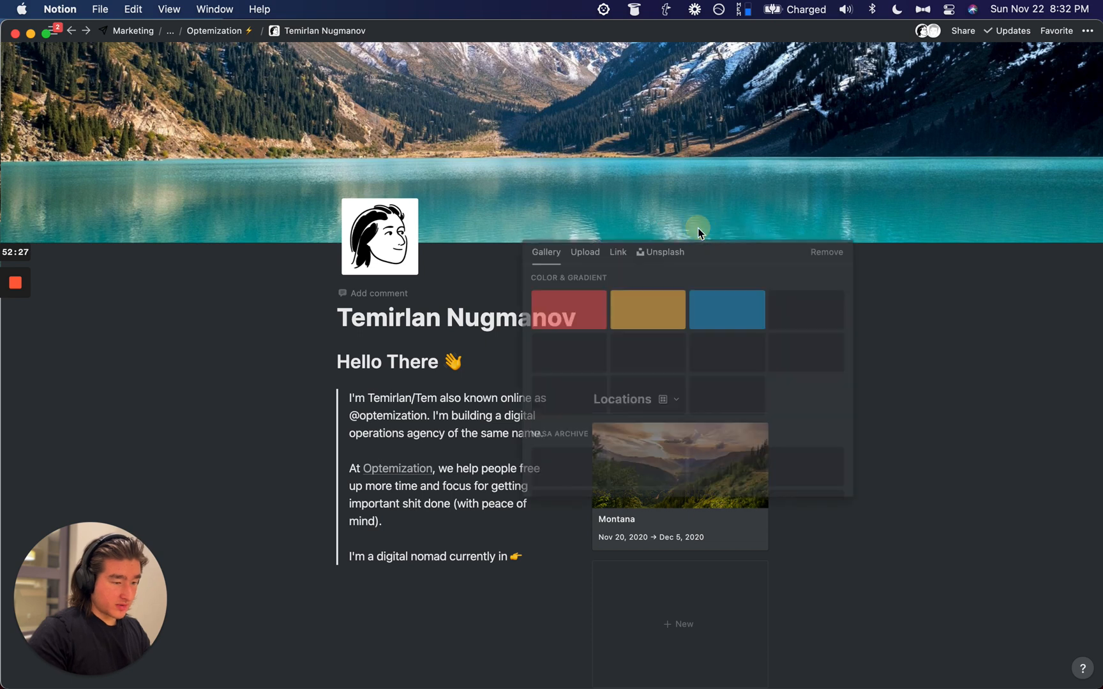
click(828, 253)
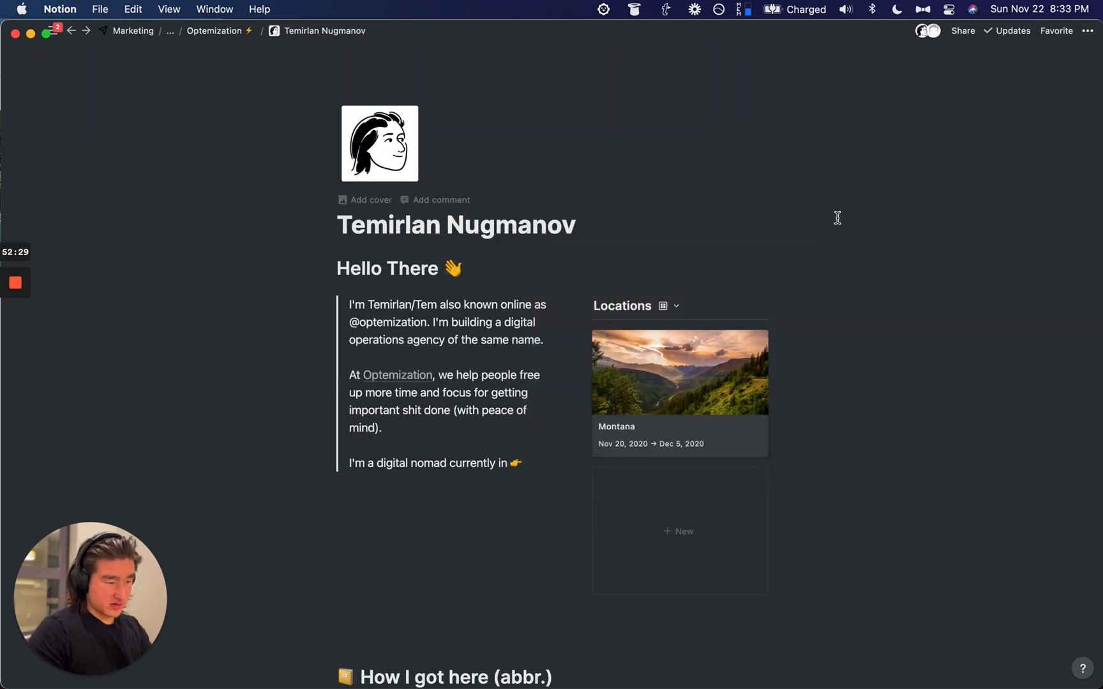
click(389, 159)
click(480, 201)
Step: Drag the portrait image into a narrow column beside Hello There and delete the empty block below
key(super+space)
key(super+space)
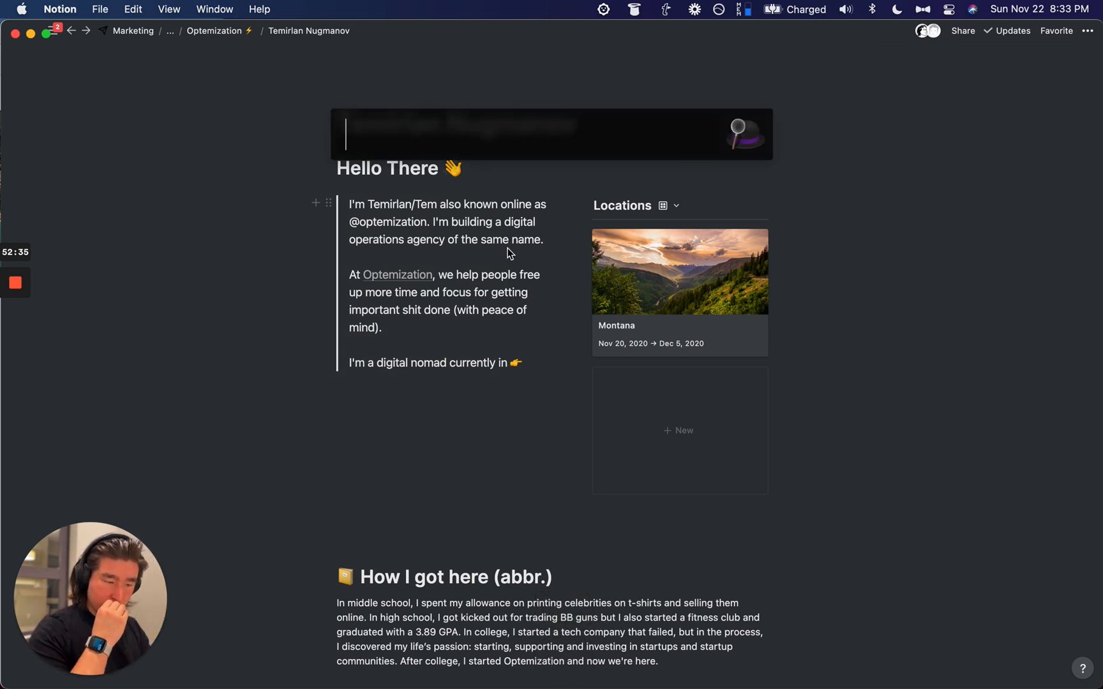
text(no)
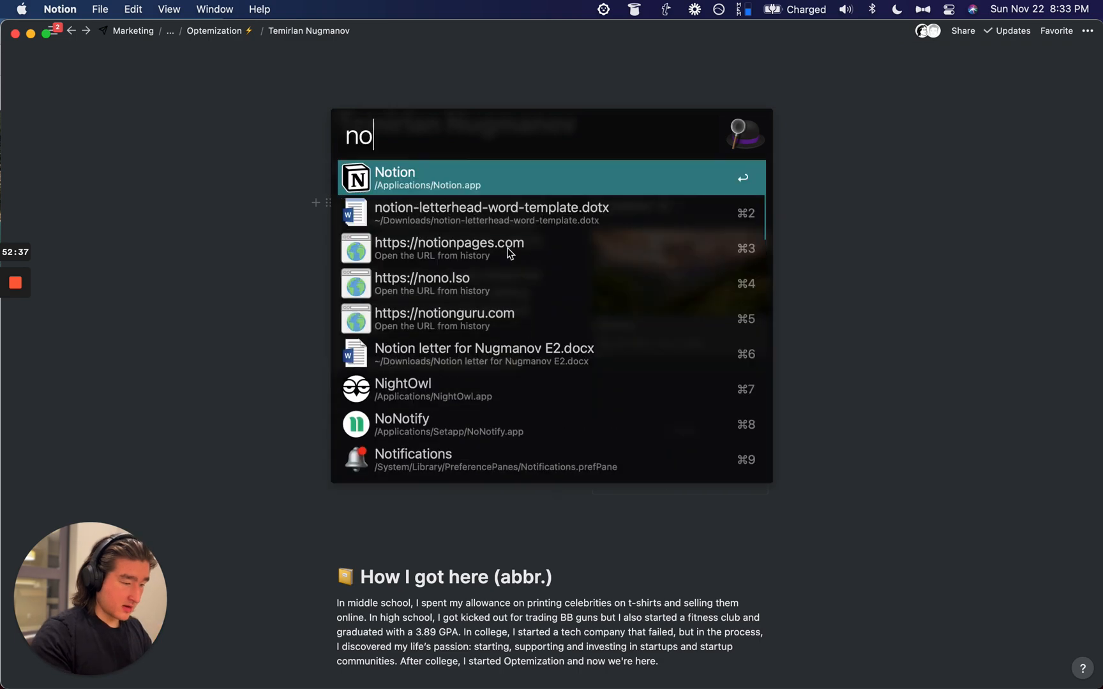
text(tion )
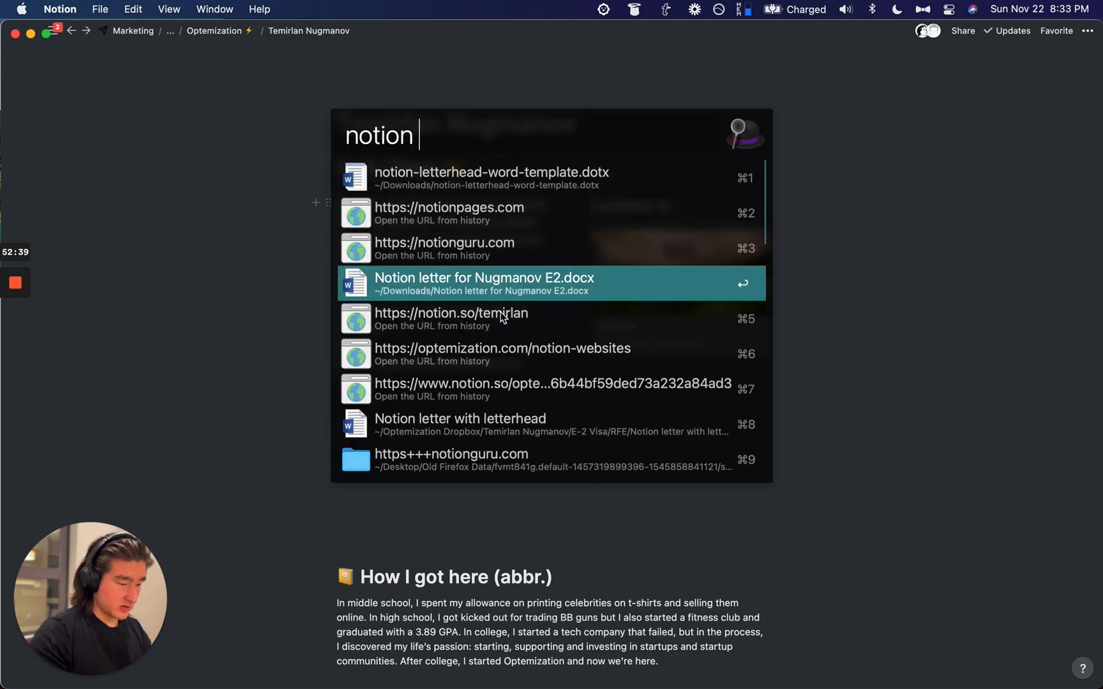
text(port)
drag(461, 300, 454, 403)
click(232, 482)
drag(330, 387, 510, 242)
drag(545, 315, 1029, 300)
drag(947, 304, 714, 305)
click(980, 188)
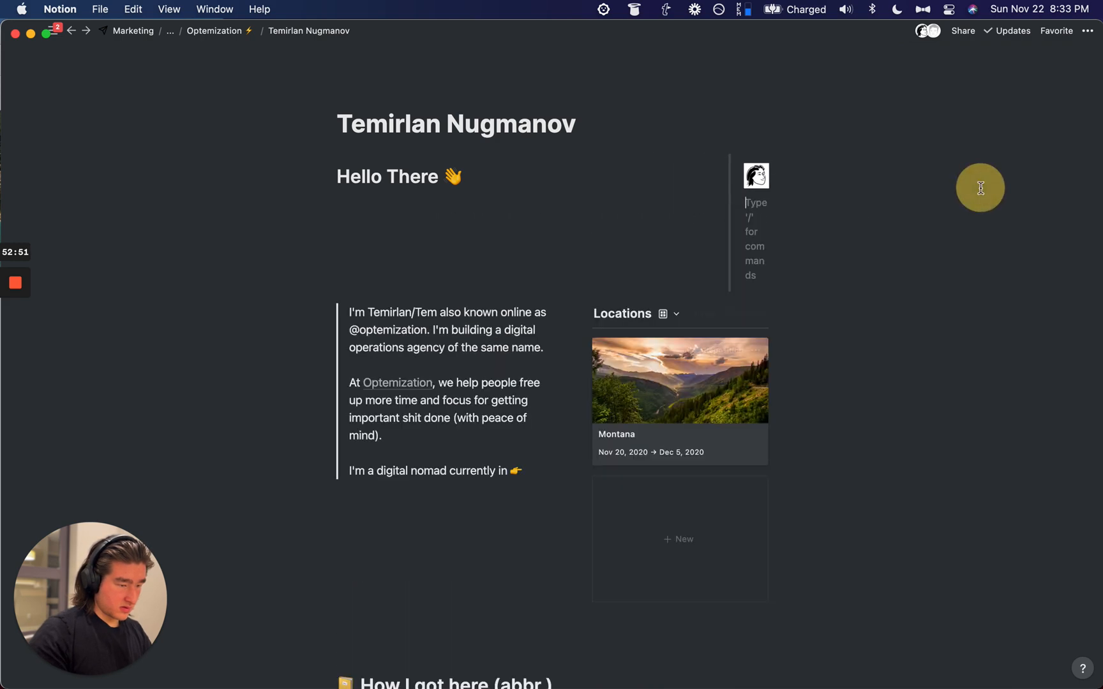
key(BackSpace)
key(cmd+Tab)
Step: Reload optemization.com/temirlan and confirm the cover is gone and the portrait sits beside Hello There
key(cmd+r)
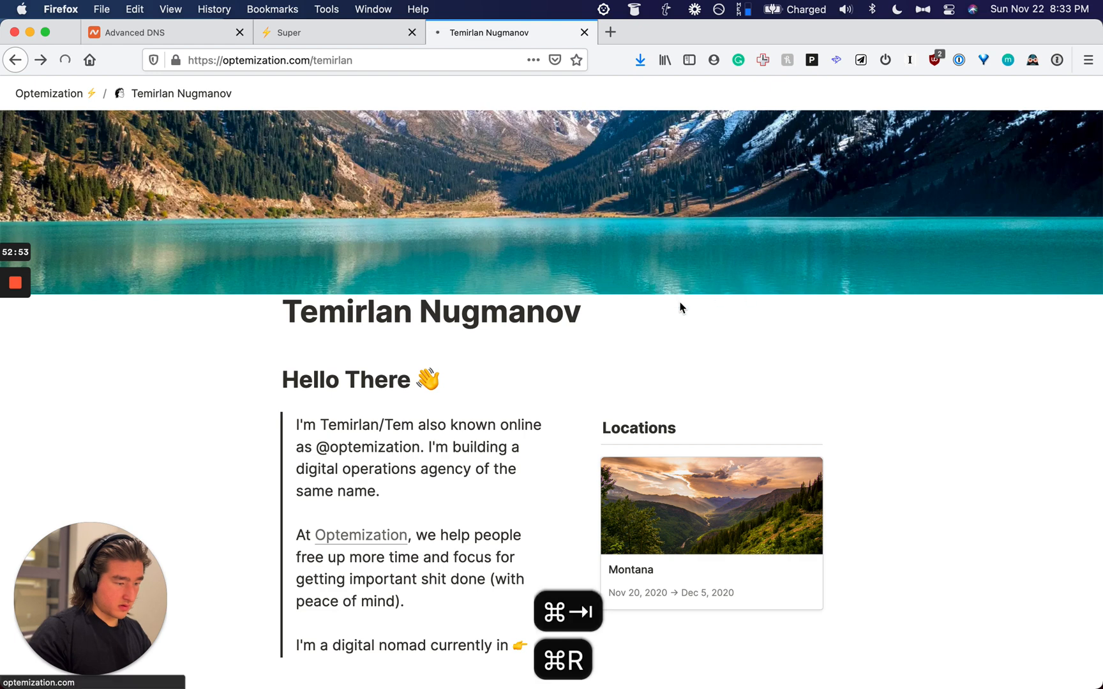
key(cmd+r)
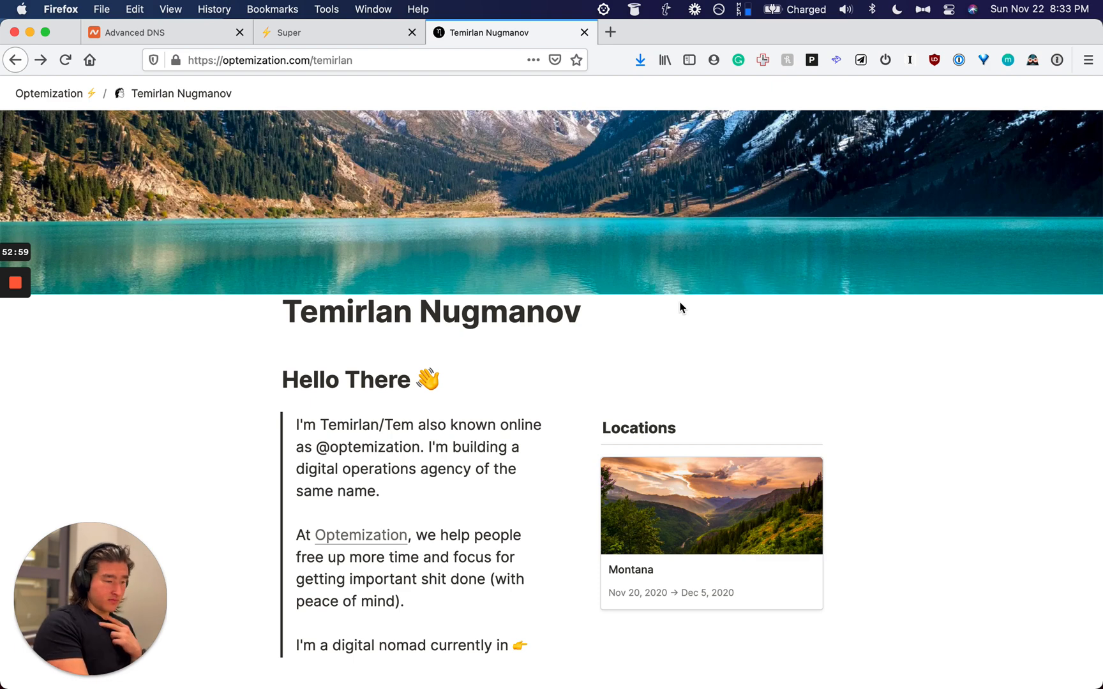
key(super+r)
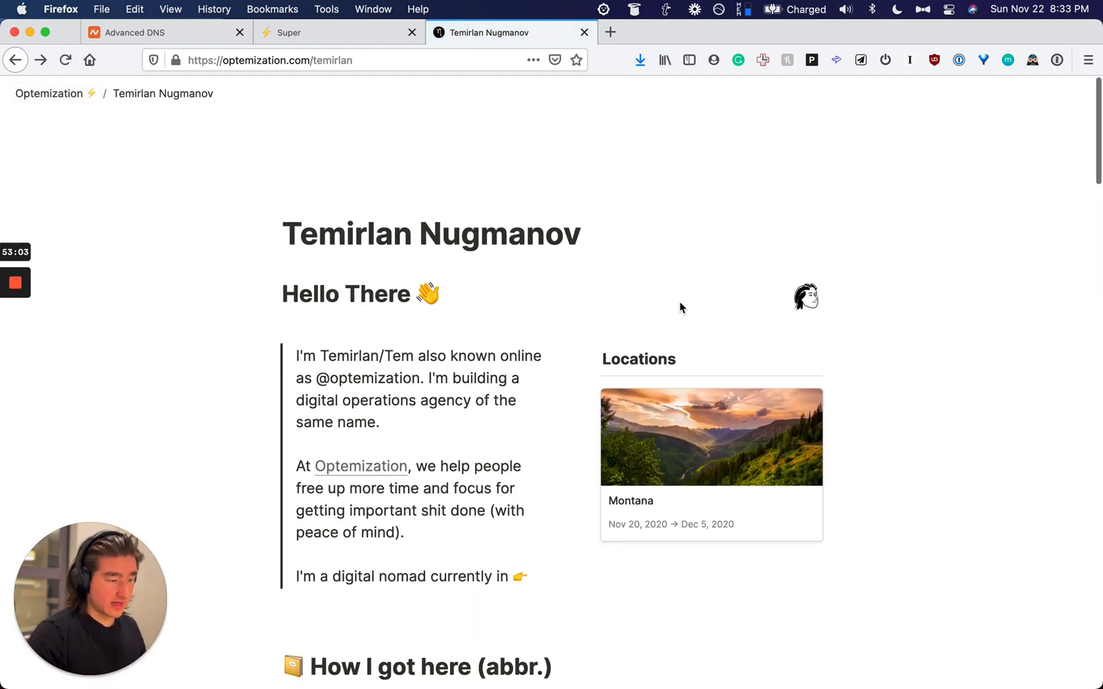
scroll(680, 308, down, 3)
scroll(679, 307, up, 3)
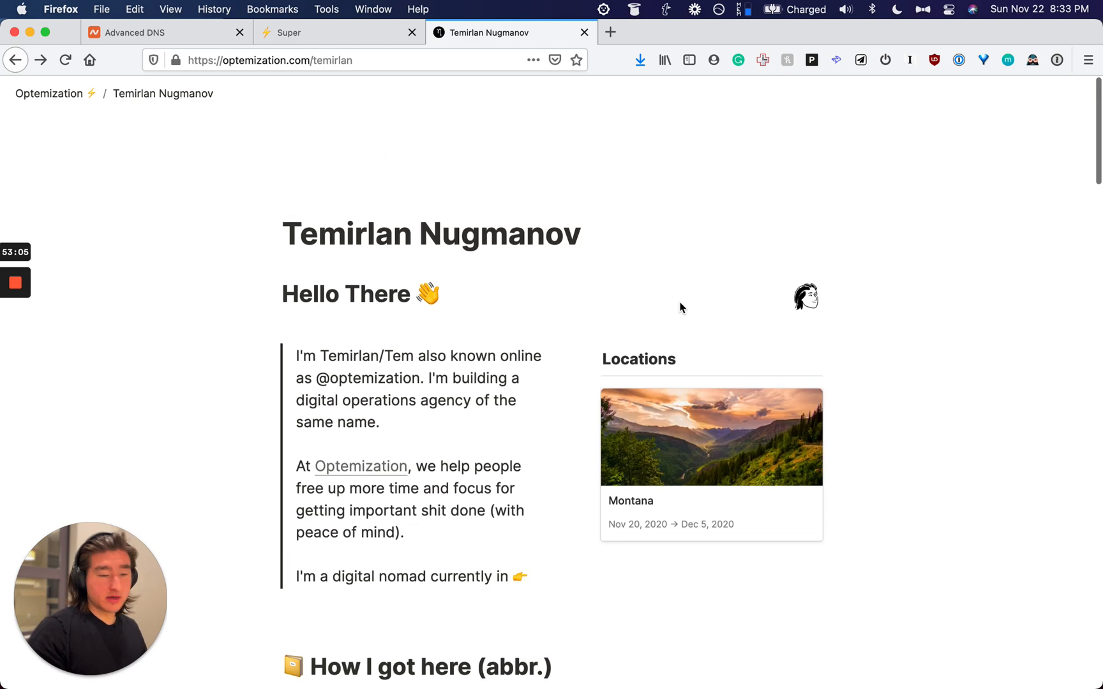
scroll(680, 307, down, 1)
scroll(680, 307, down, 8)
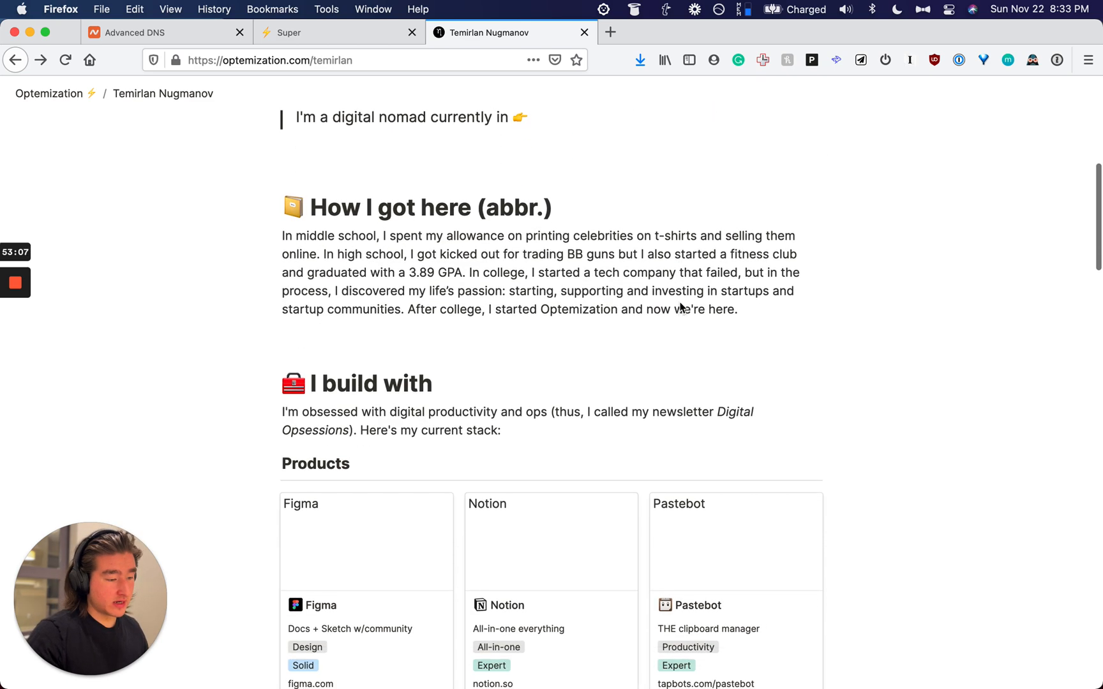
scroll(680, 307, up, 8)
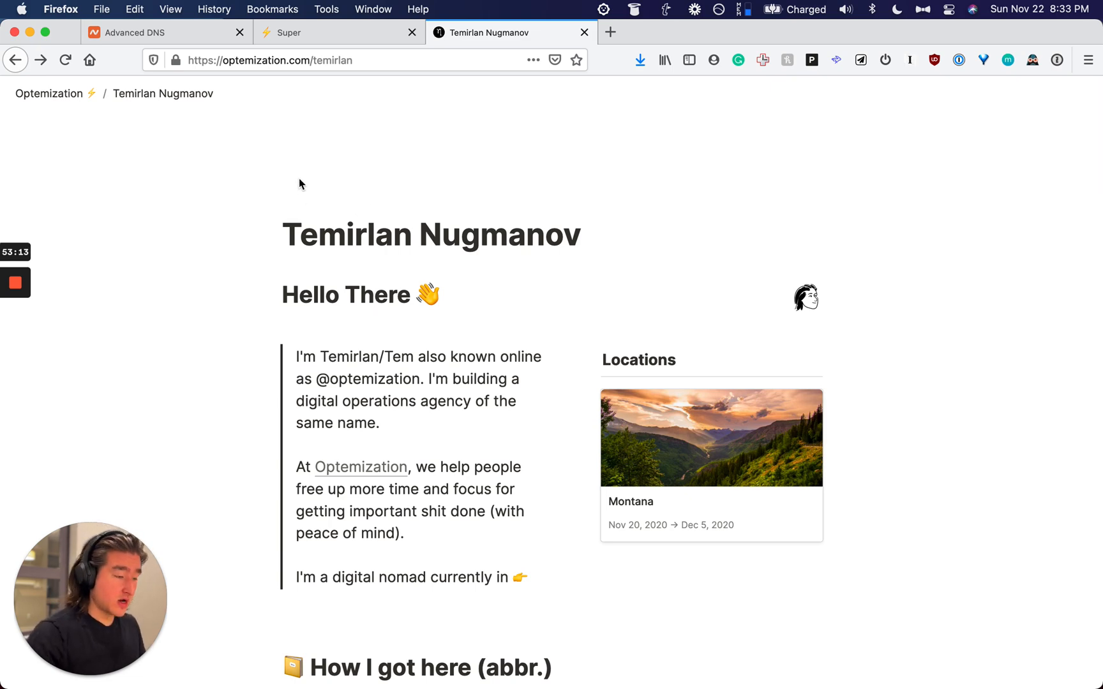
scroll(299, 180, down, 20)
scroll(299, 179, up, 20)
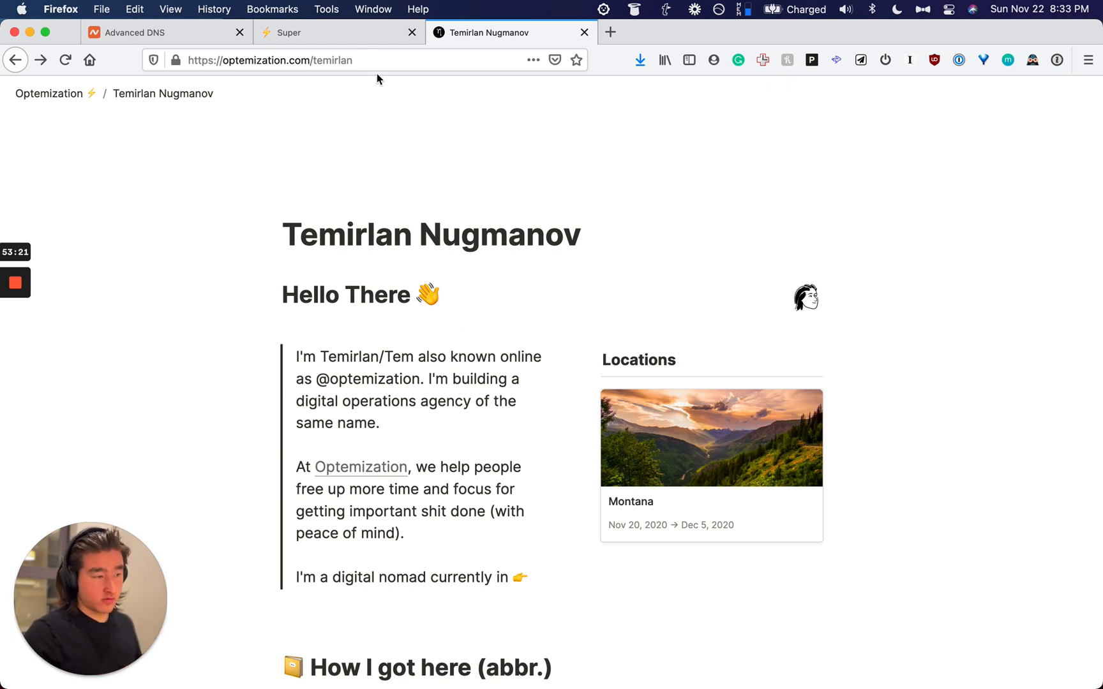
click(344, 35)
Step: Check the temirlan.space DNS settings, then close the find bar on Super's sites page
scroll(792, 505, down, 3)
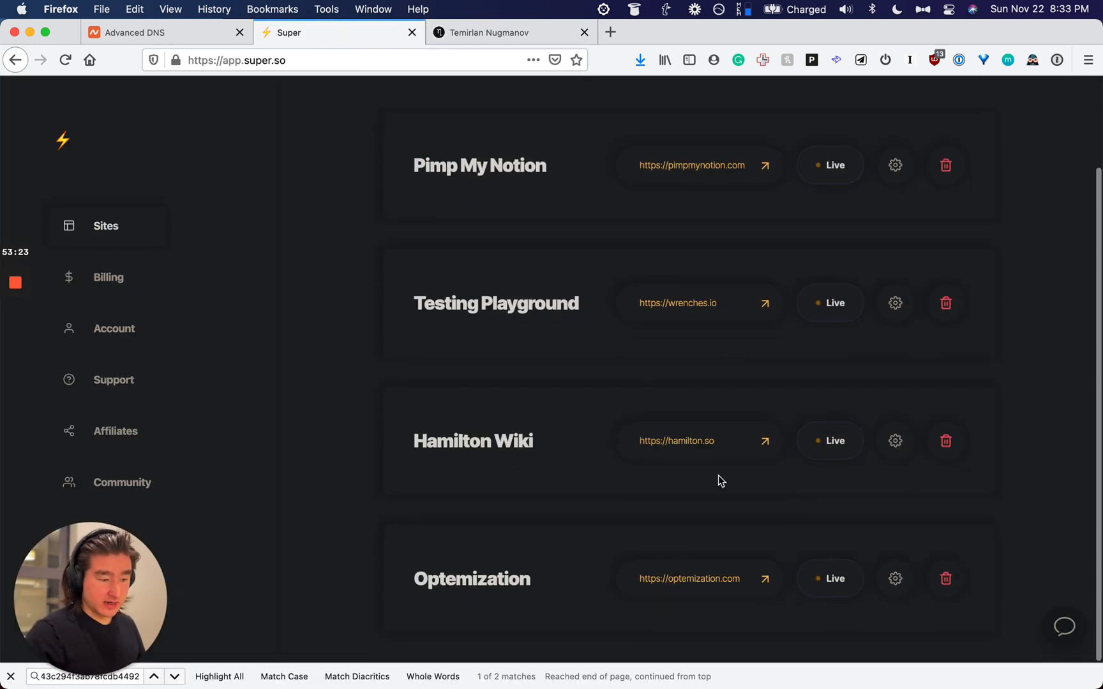
scroll(819, 522, up, 3)
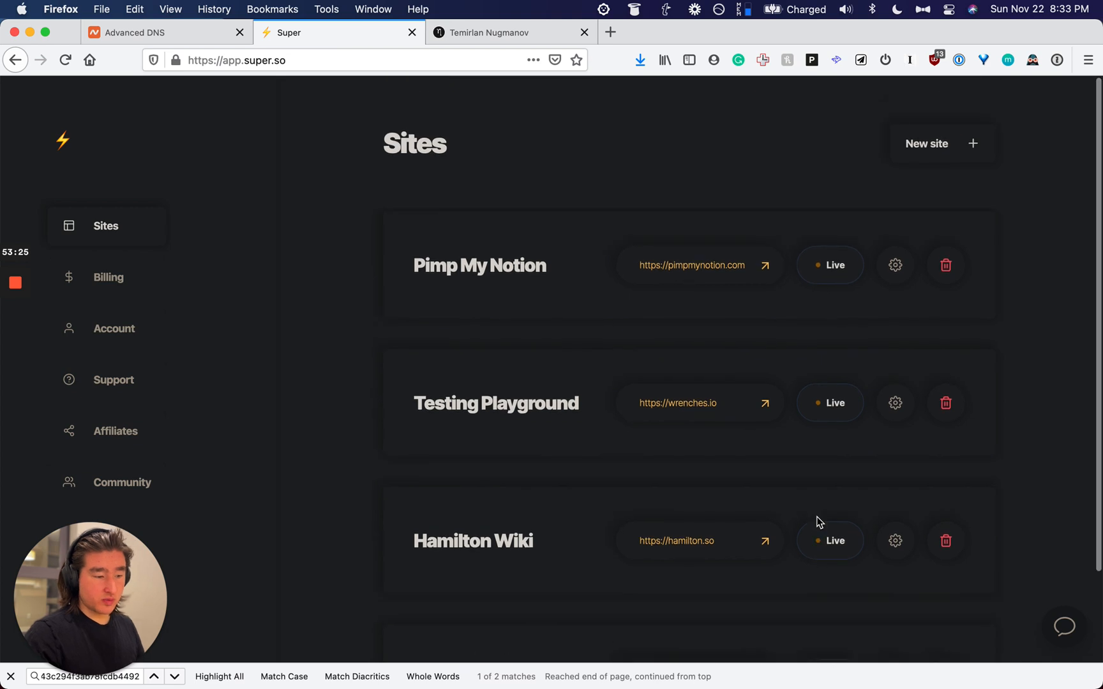
click(192, 33)
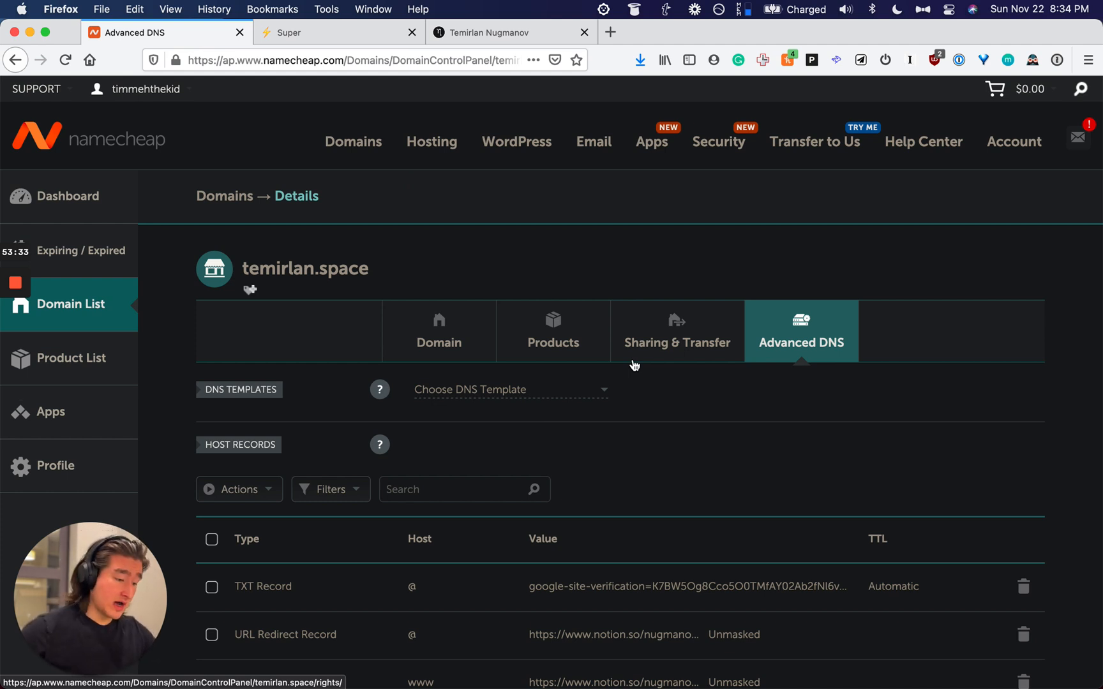
scroll(634, 365, down, 2)
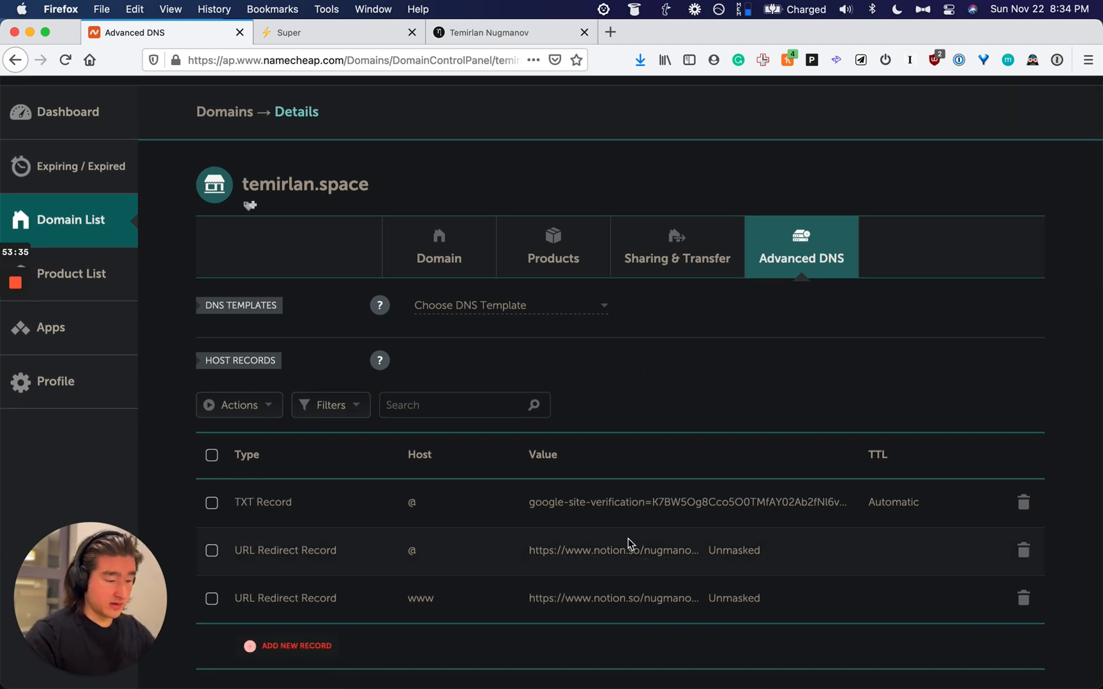
click(363, 37)
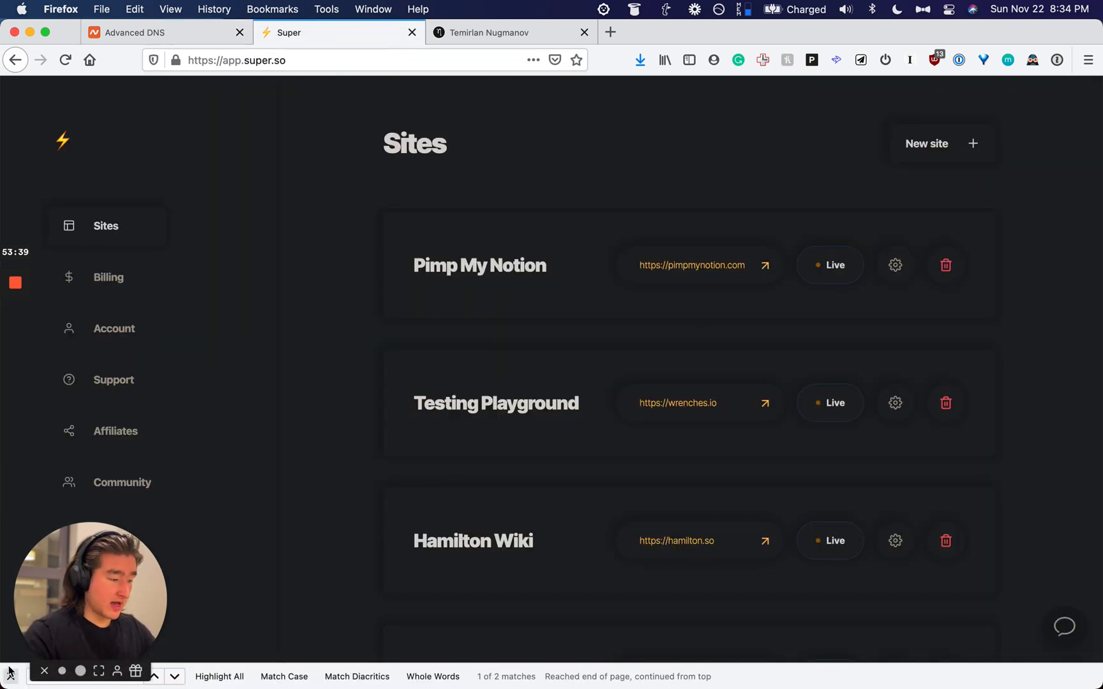
click(11, 676)
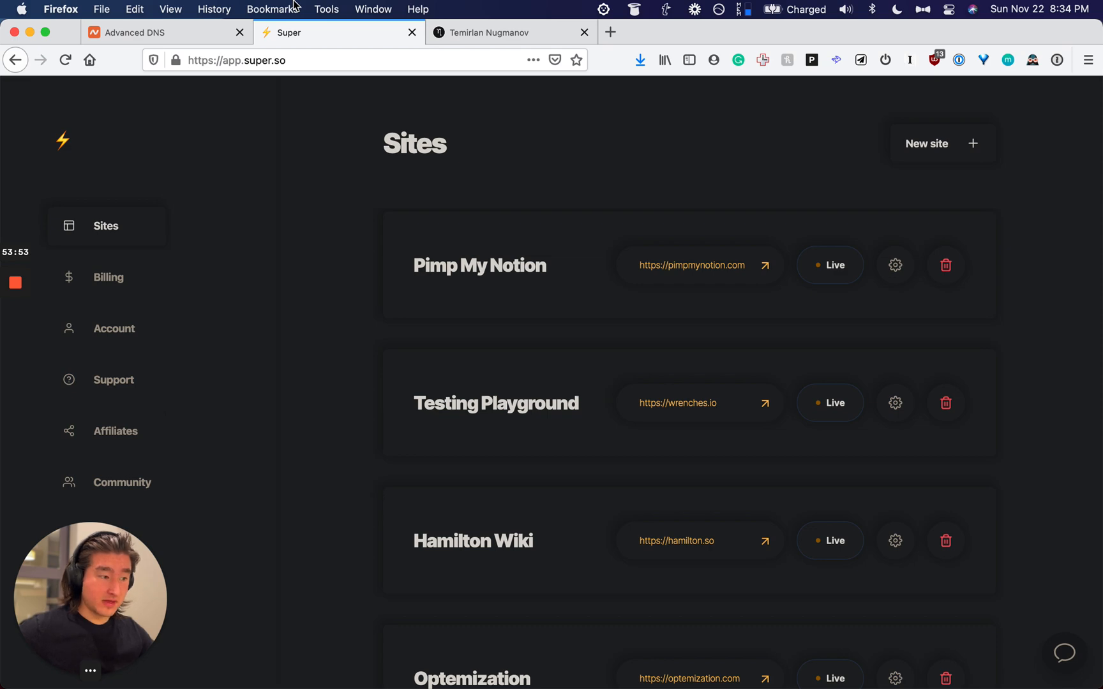
Step: Return to the published Temirlan Nugmanov page and scroll to its Favorites cards
click(554, 32)
scroll(580, 390, down, 20)
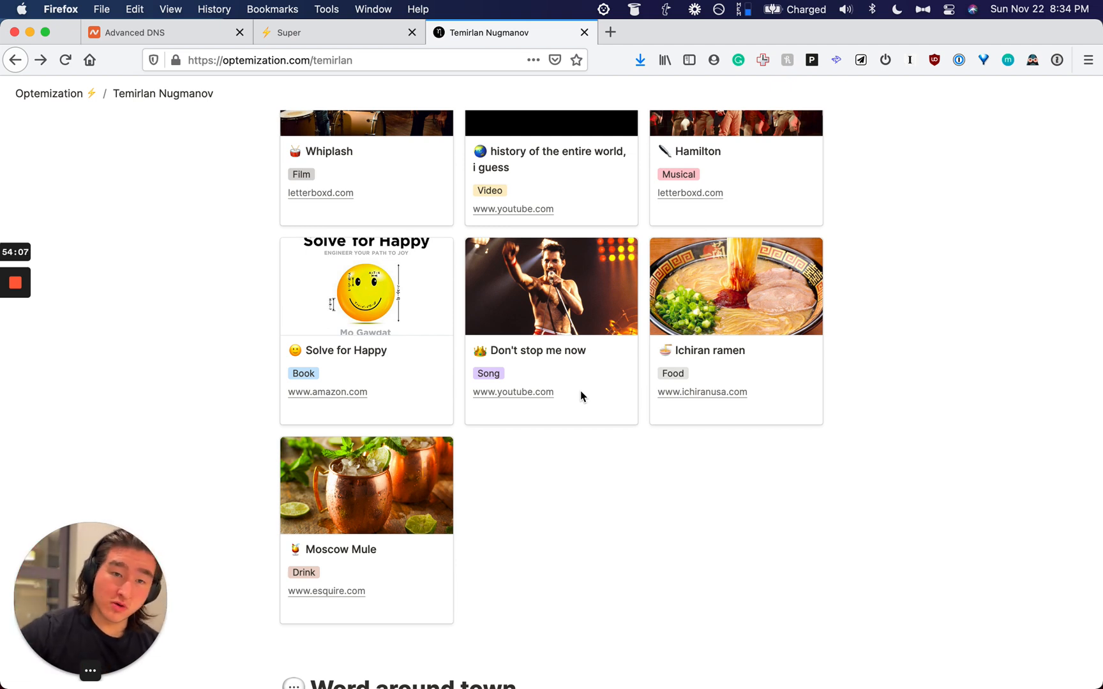
click(99, 676)
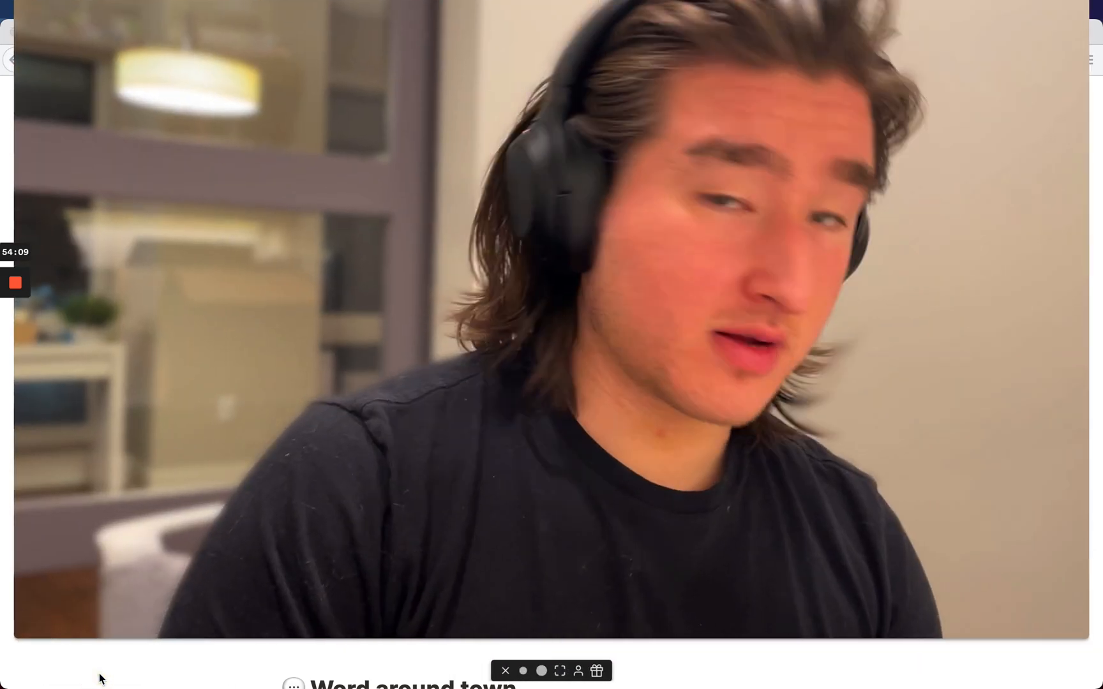